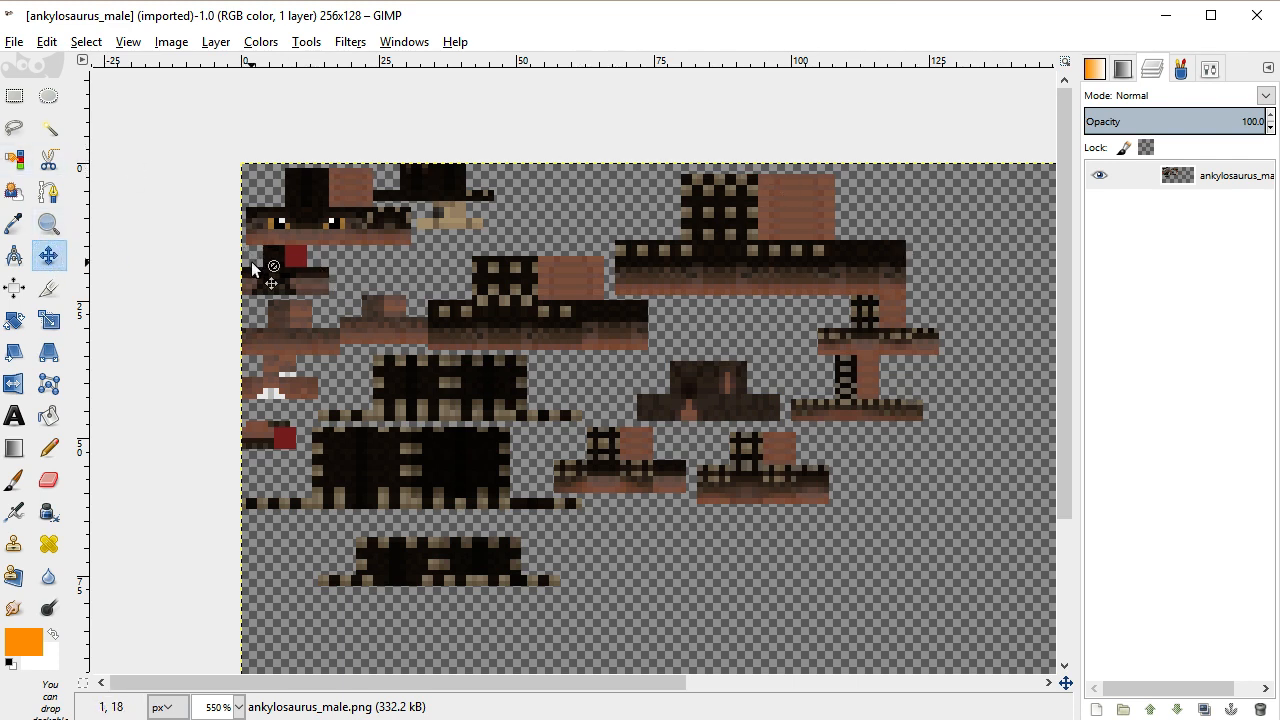
{"action": "scroll", "coordinate": [253, 268], "scroll_direction": "down", "scroll_amount": 1}
{"action": "scroll", "coordinate": [566, 368], "scroll_direction": "up", "scroll_amount": 2}
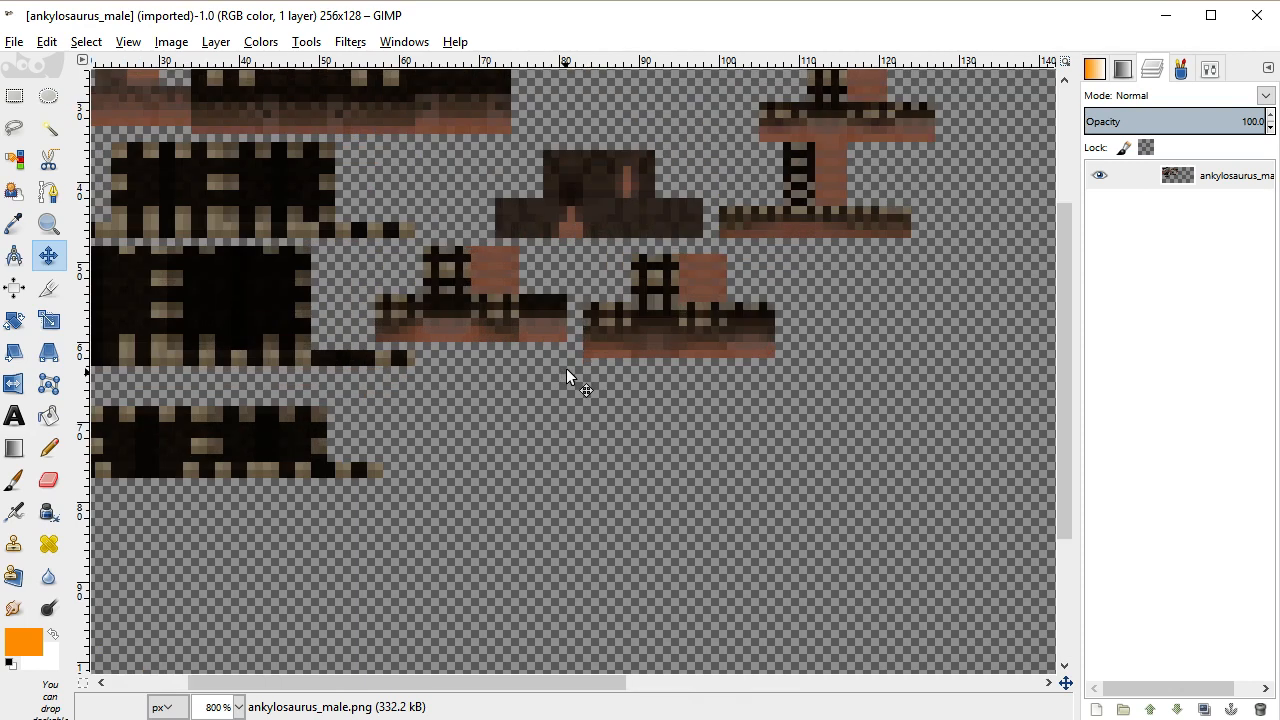
{"action": "left_click_drag", "start_coordinate": [586, 683], "coordinate": [389, 665]}
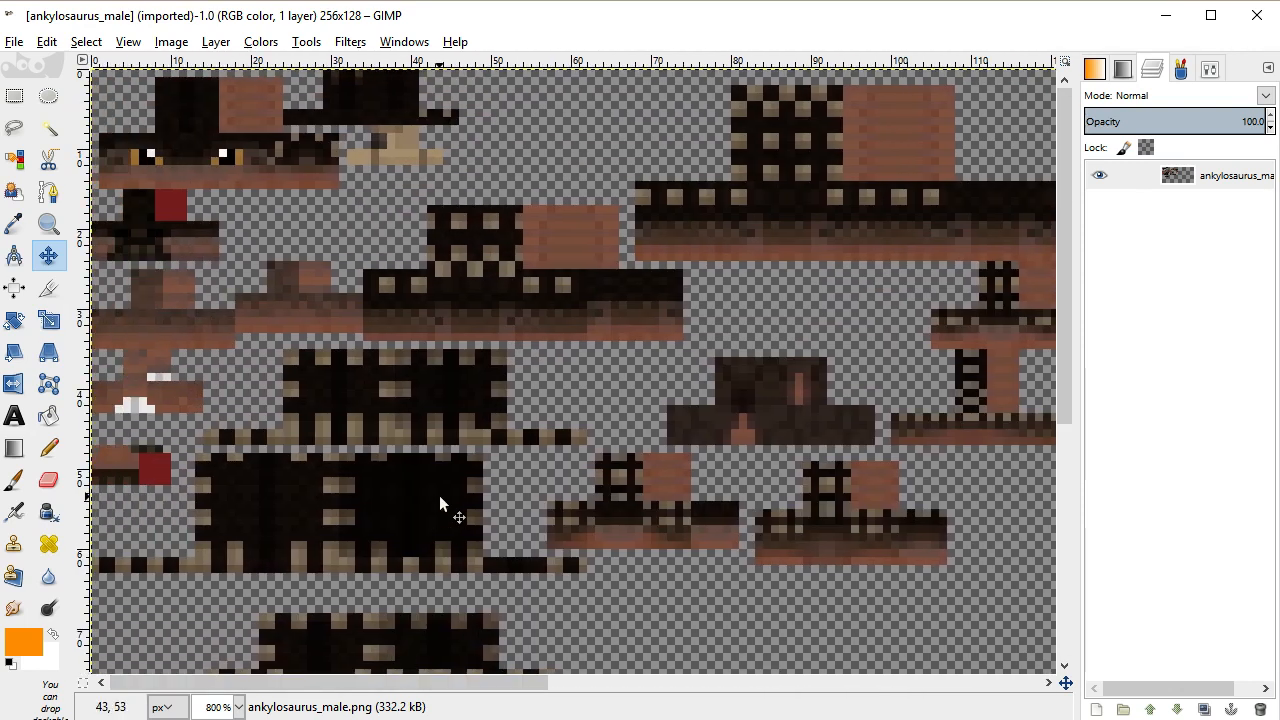
{"action": "scroll", "coordinate": [439, 495], "scroll_direction": "down", "scroll_amount": 1}
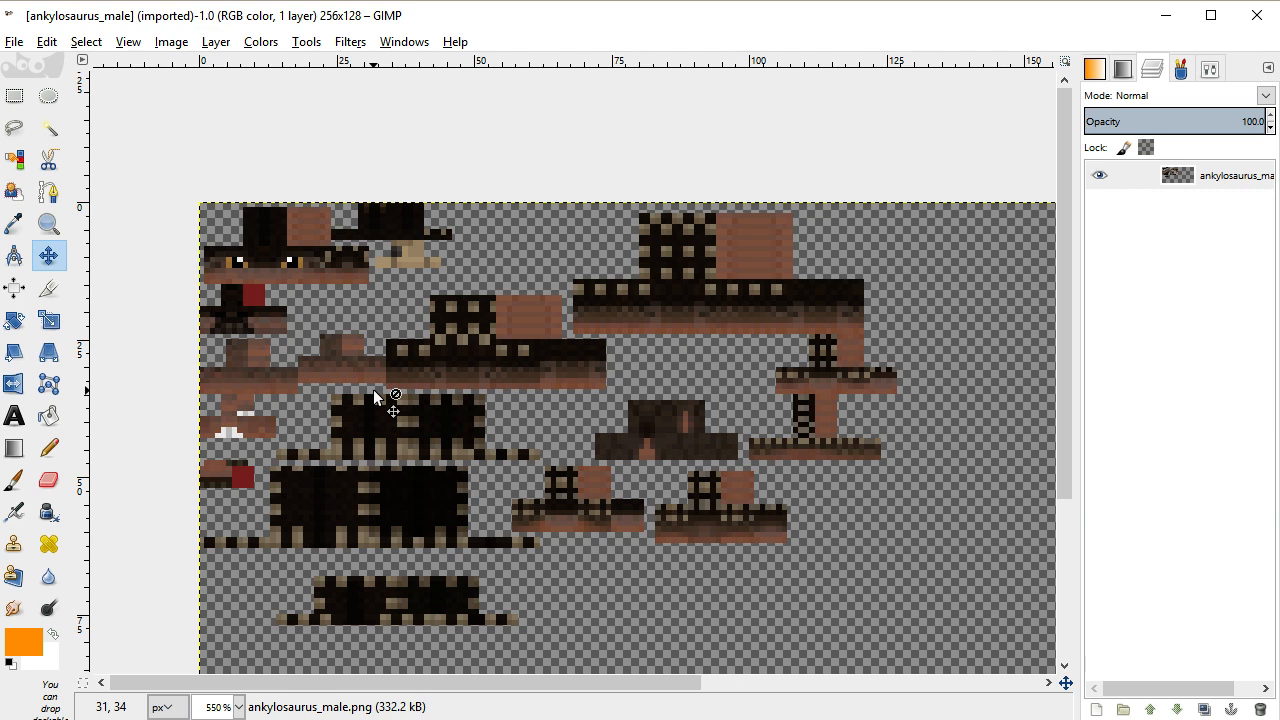
Switch to File Explorer and look through the dinosaur folders and images in the model textures folder
{"action": "left_click", "coordinate": [467, 719]}
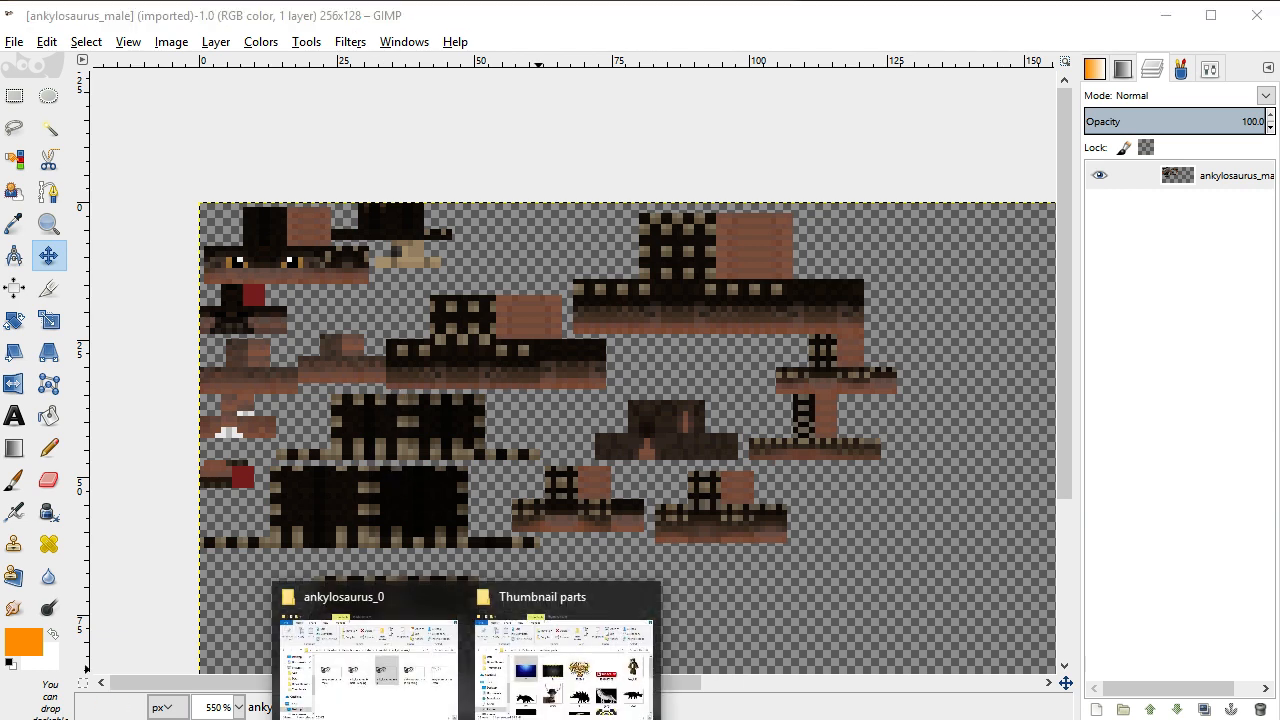
{"action": "left_click", "coordinate": [645, 598]}
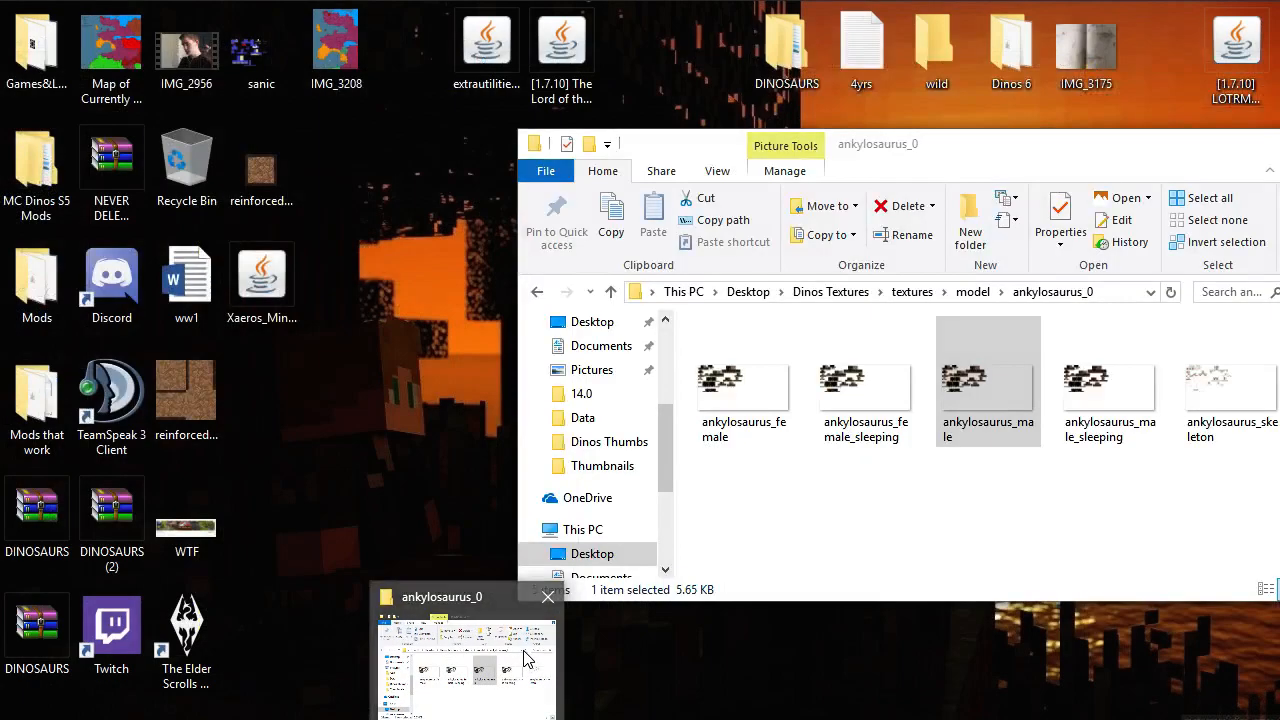
{"action": "left_click", "coordinate": [524, 651]}
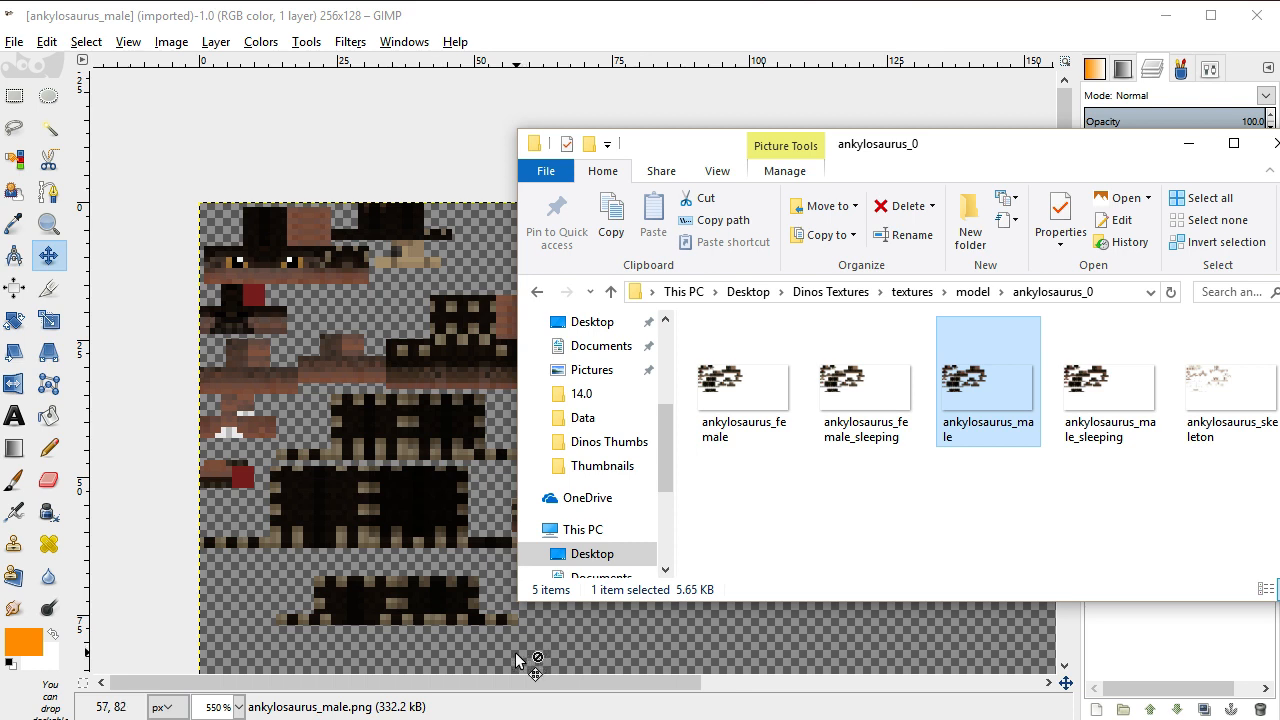
{"action": "left_click", "coordinate": [536, 293]}
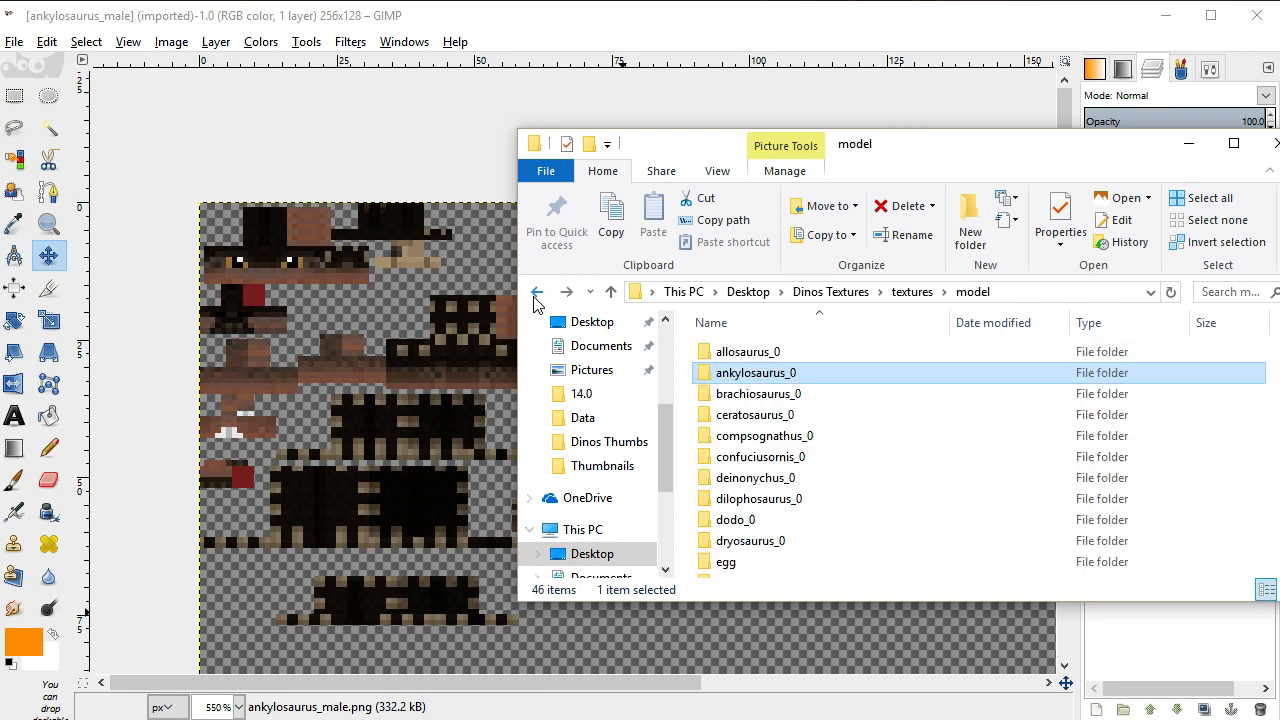
{"action": "scroll", "coordinate": [851, 419], "scroll_direction": "down", "scroll_amount": 10}
{"action": "scroll", "coordinate": [851, 419], "scroll_direction": "up", "scroll_amount": 1}
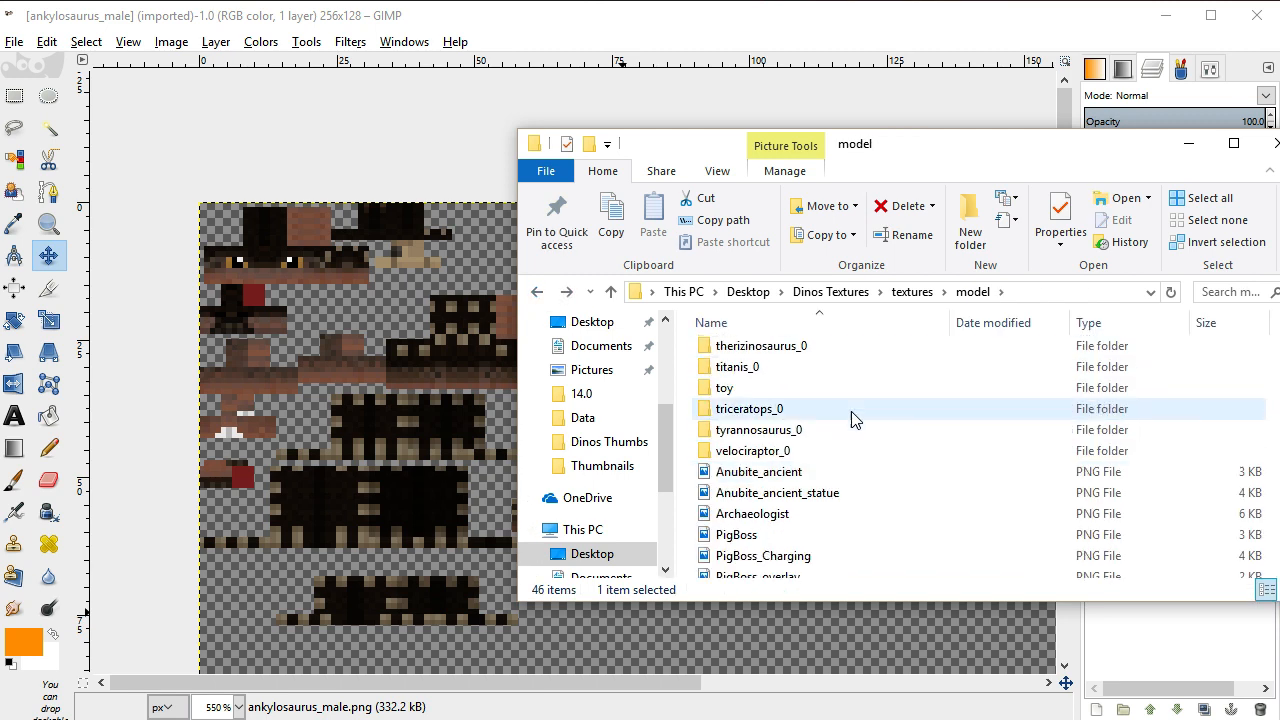
{"action": "scroll", "coordinate": [851, 411], "scroll_direction": "up", "scroll_amount": 9}
Go back to the parent textures folder and examine its subfolders and image files
{"action": "left_click", "coordinate": [538, 291]}
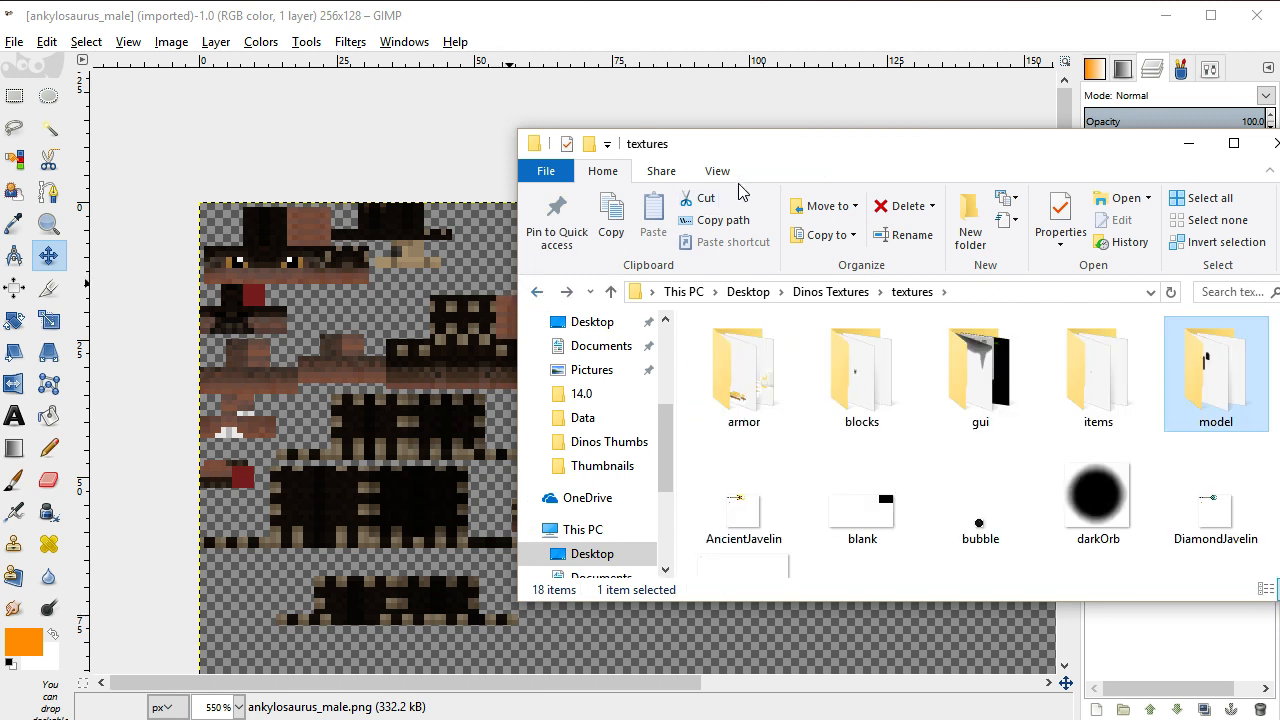
{"action": "left_click_drag", "start_coordinate": [810, 157], "coordinate": [647, 139]}
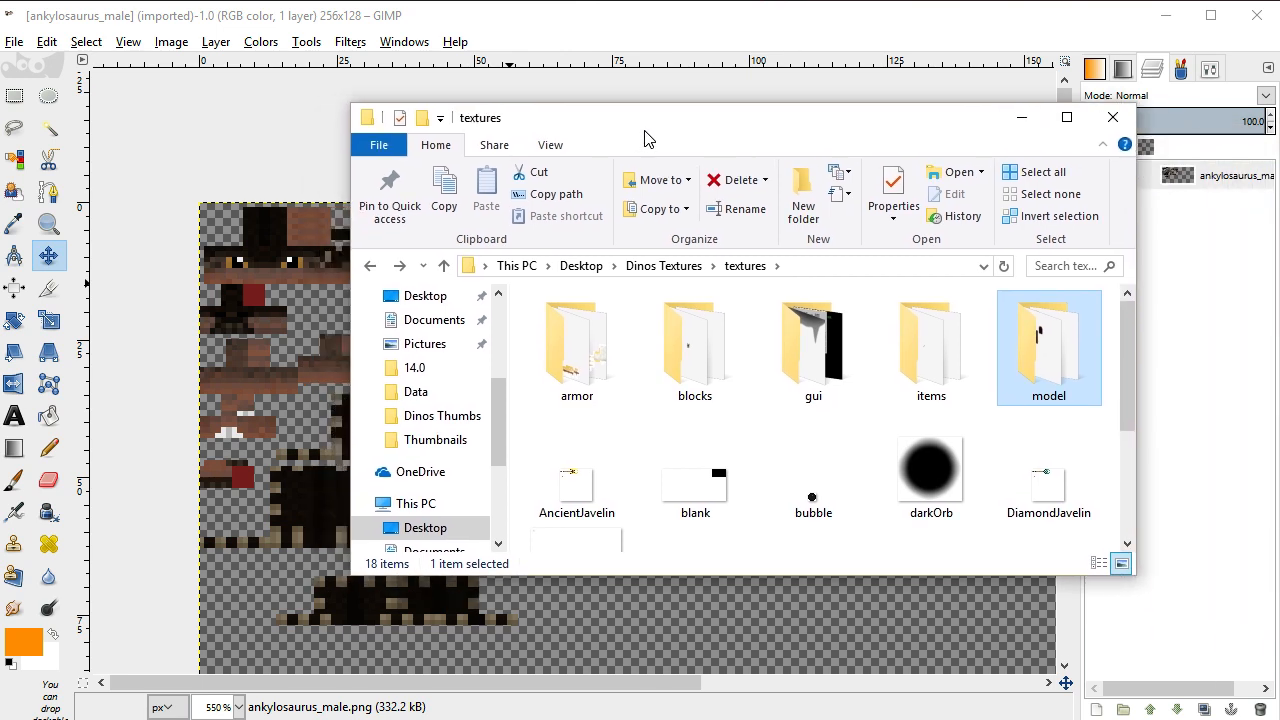
{"action": "scroll", "coordinate": [665, 360], "scroll_direction": "down", "scroll_amount": 2}
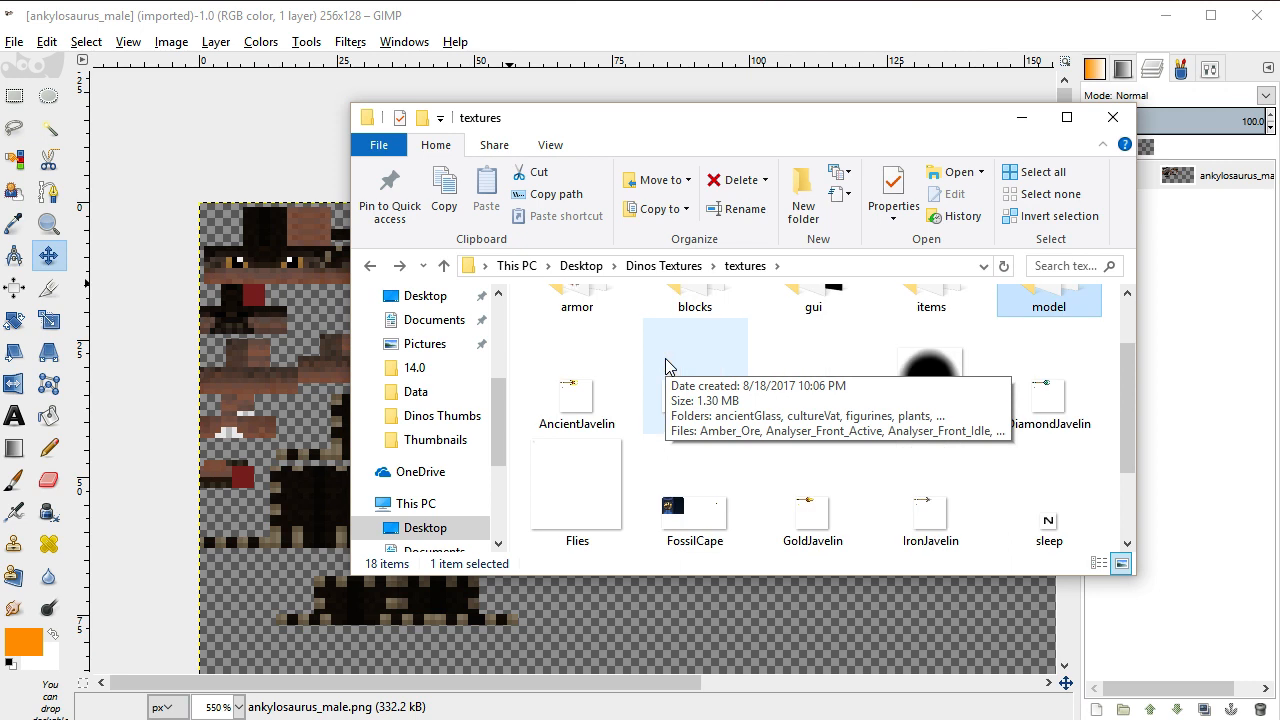
{"action": "scroll", "coordinate": [845, 530], "scroll_direction": "down", "scroll_amount": 2}
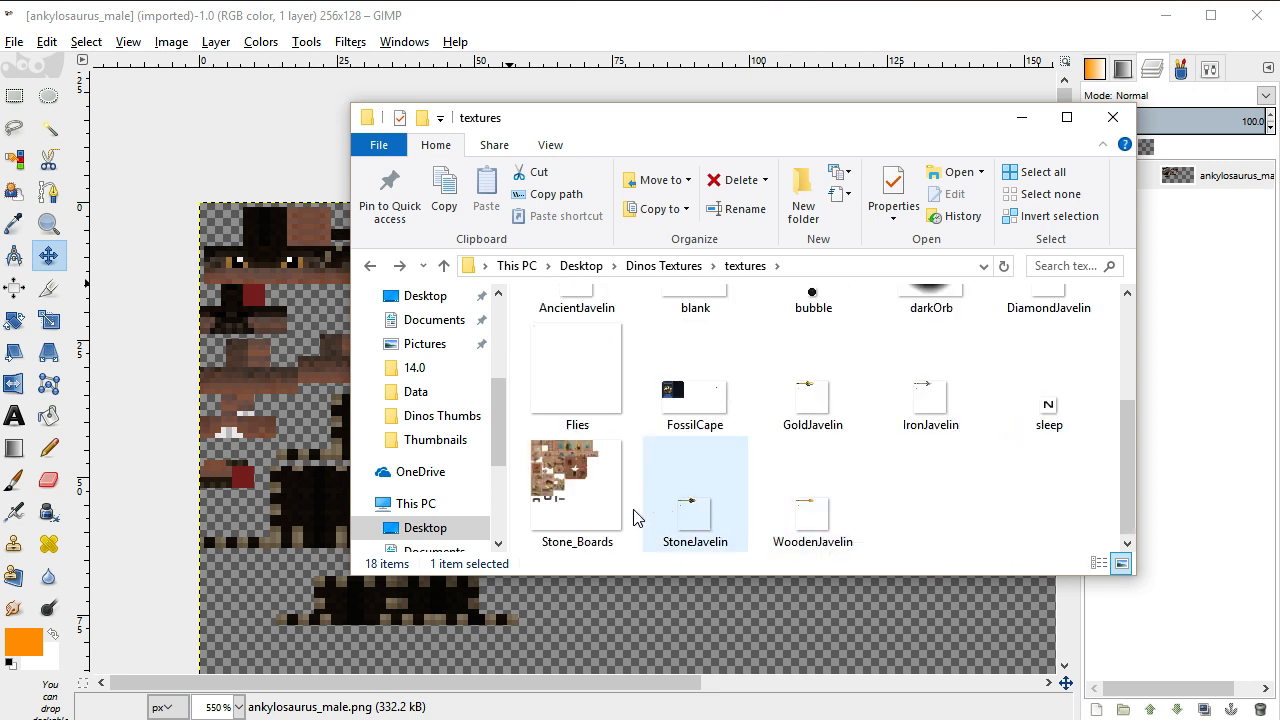
{"action": "scroll", "coordinate": [580, 440], "scroll_direction": "up", "scroll_amount": 4}
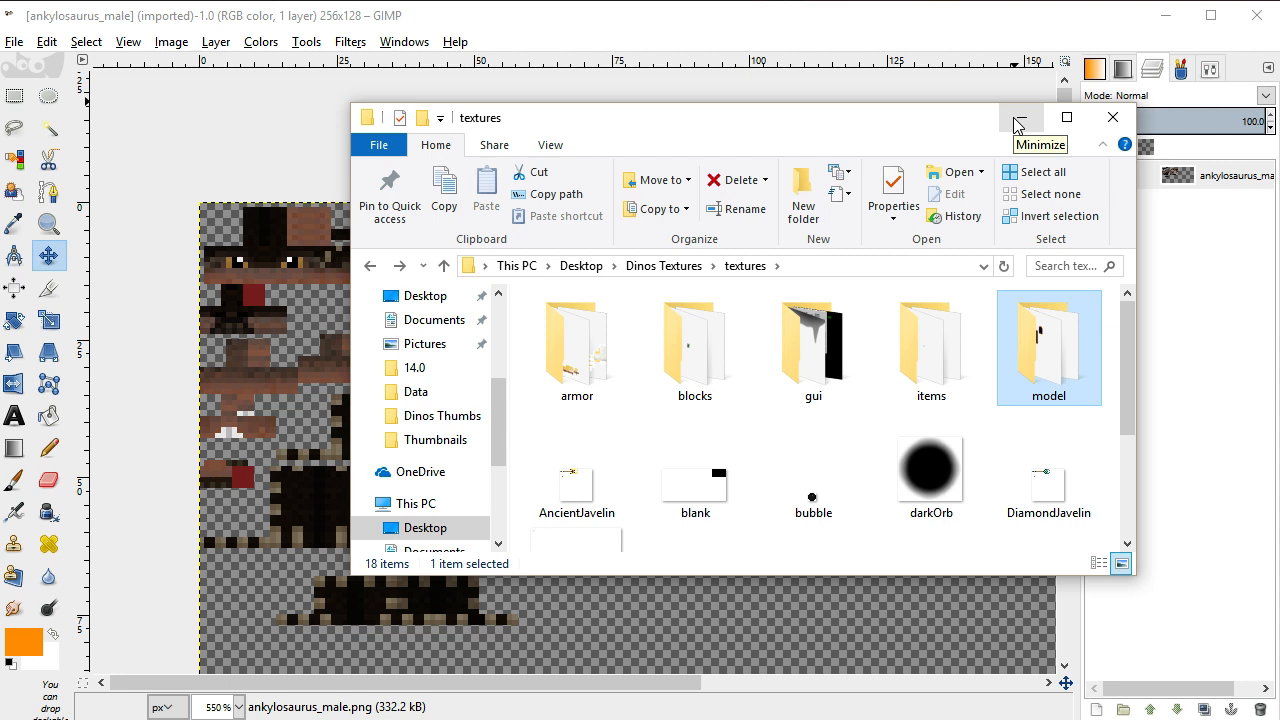
Open the model folder, review the PNG files at the end of its list, and minimize the folder window
{"action": "double_click", "coordinate": [1052, 375]}
{"action": "scroll", "coordinate": [837, 365], "scroll_direction": "down", "scroll_amount": 11}
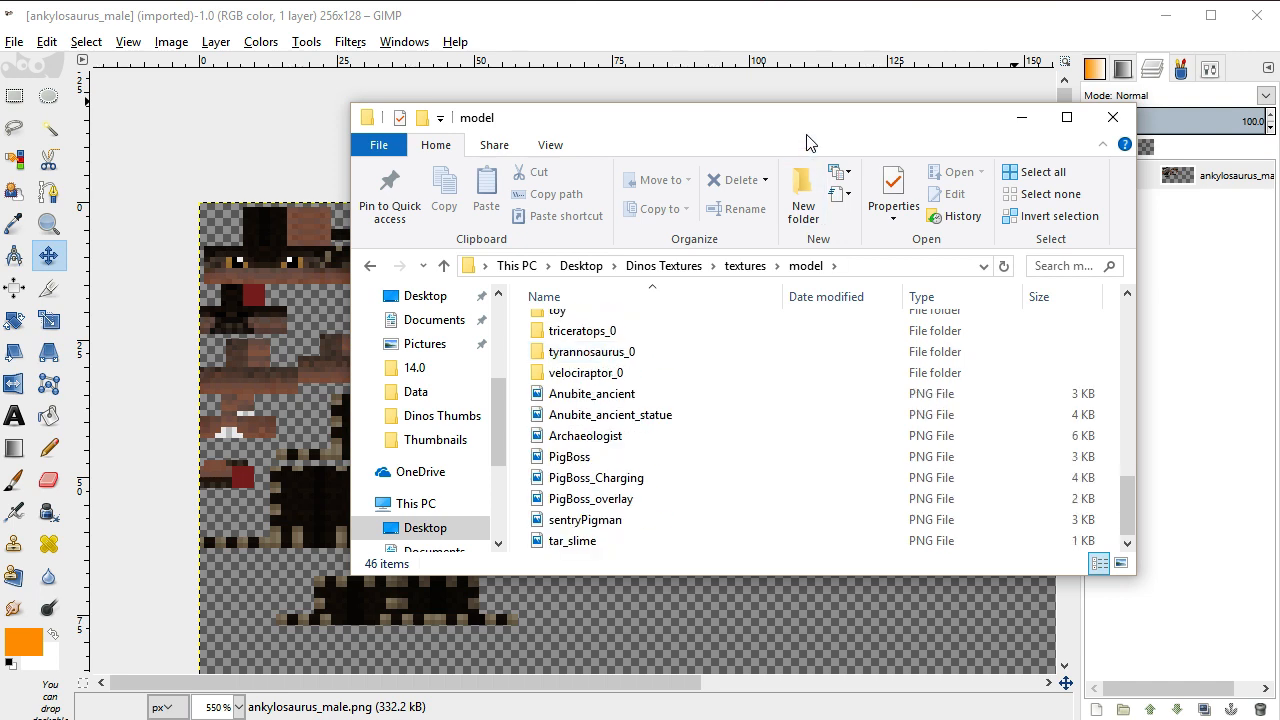
{"action": "left_click", "coordinate": [1020, 121]}
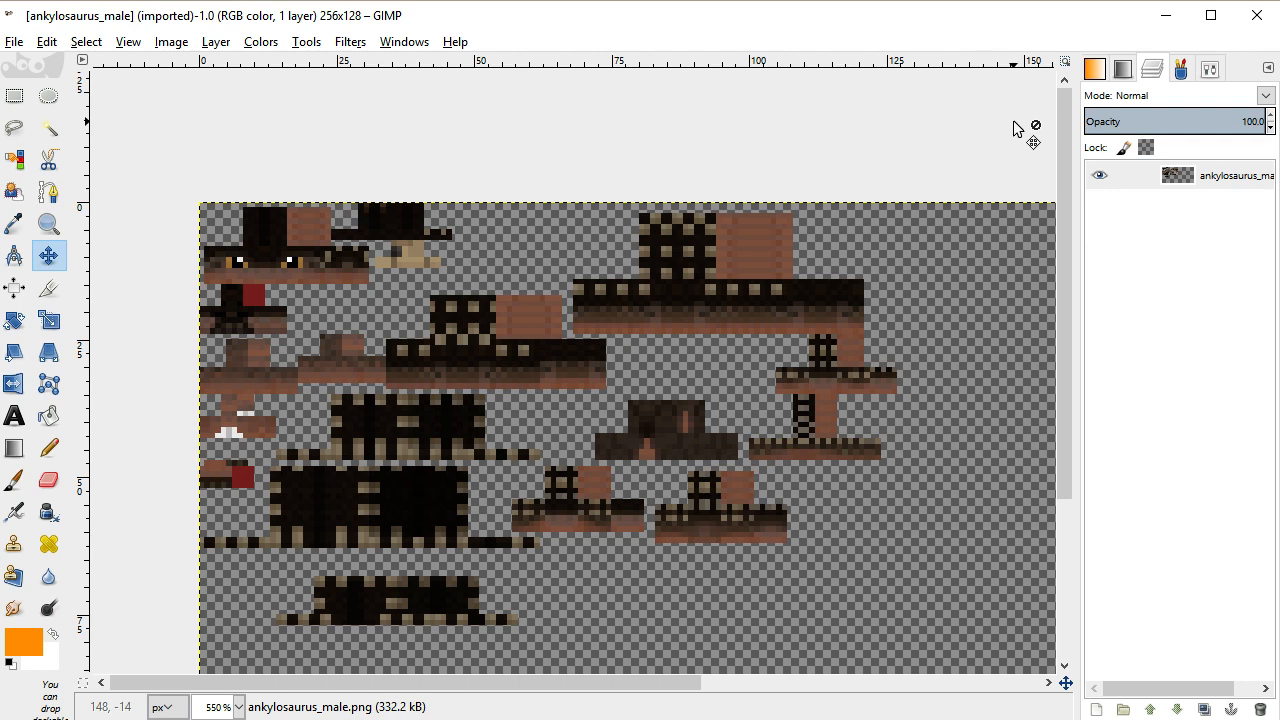
{"action": "scroll", "coordinate": [588, 530], "scroll_direction": "down", "scroll_amount": 3}
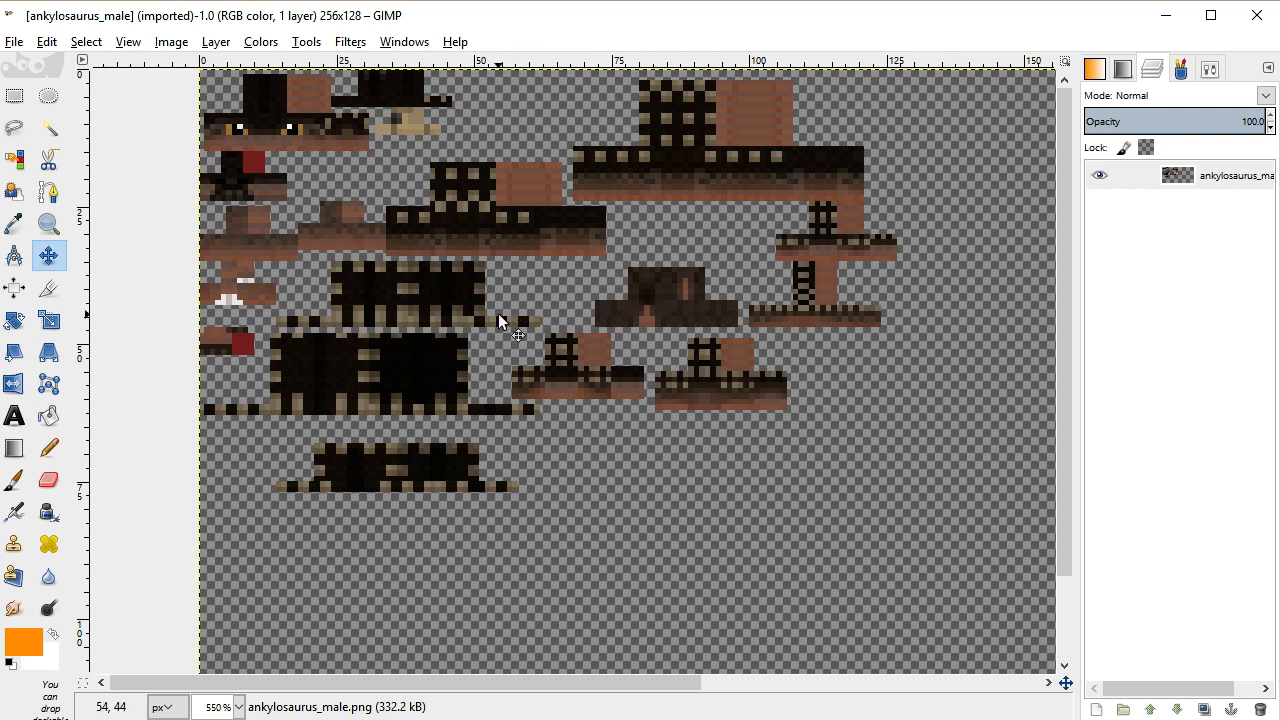
{"action": "scroll", "coordinate": [498, 313], "scroll_direction": "up", "scroll_amount": 1}
{"action": "scroll", "coordinate": [499, 318], "scroll_direction": "up", "scroll_amount": 2}
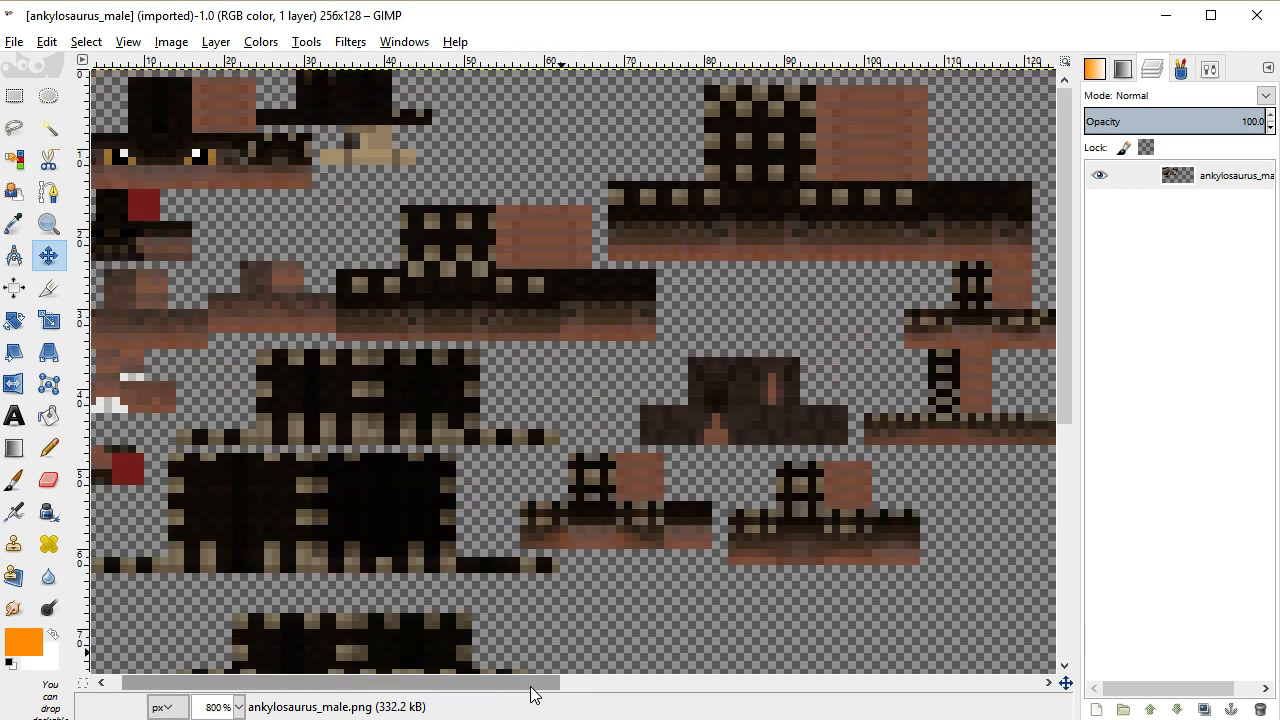
{"action": "scroll", "coordinate": [531, 690], "scroll_direction": "left", "scroll_amount": 1}
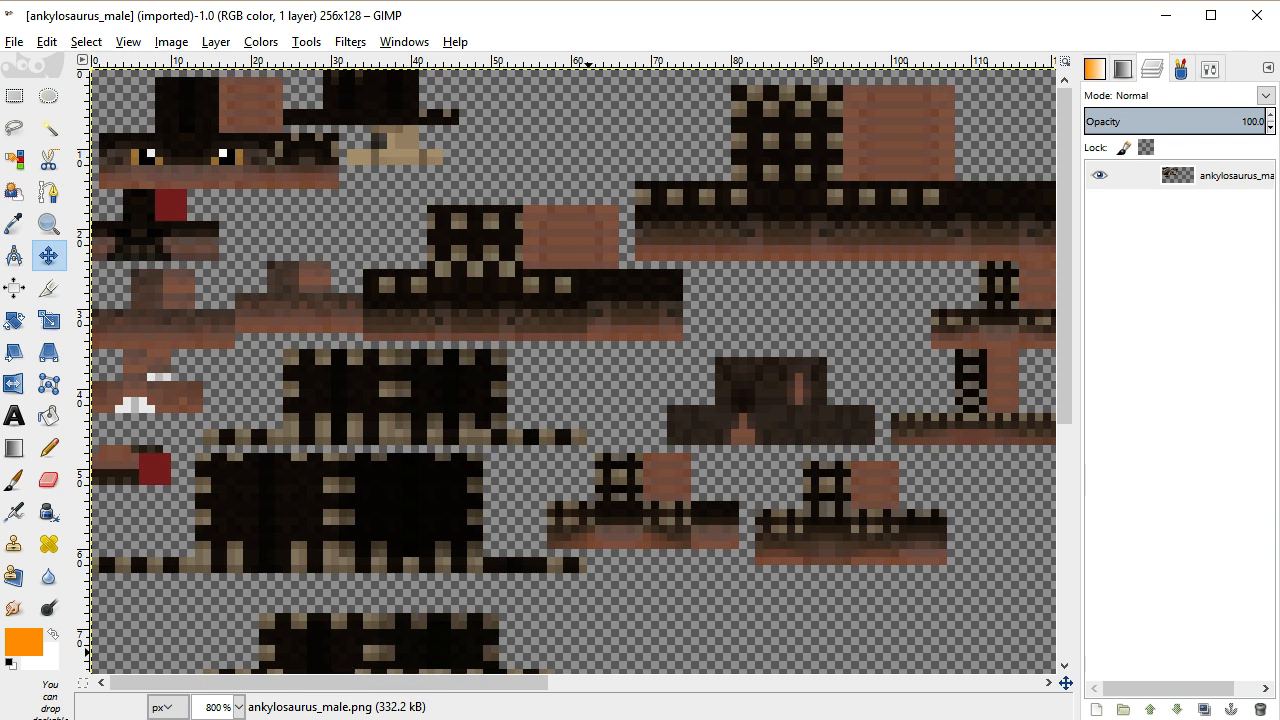
{"action": "left_click", "coordinate": [1009, 718]}
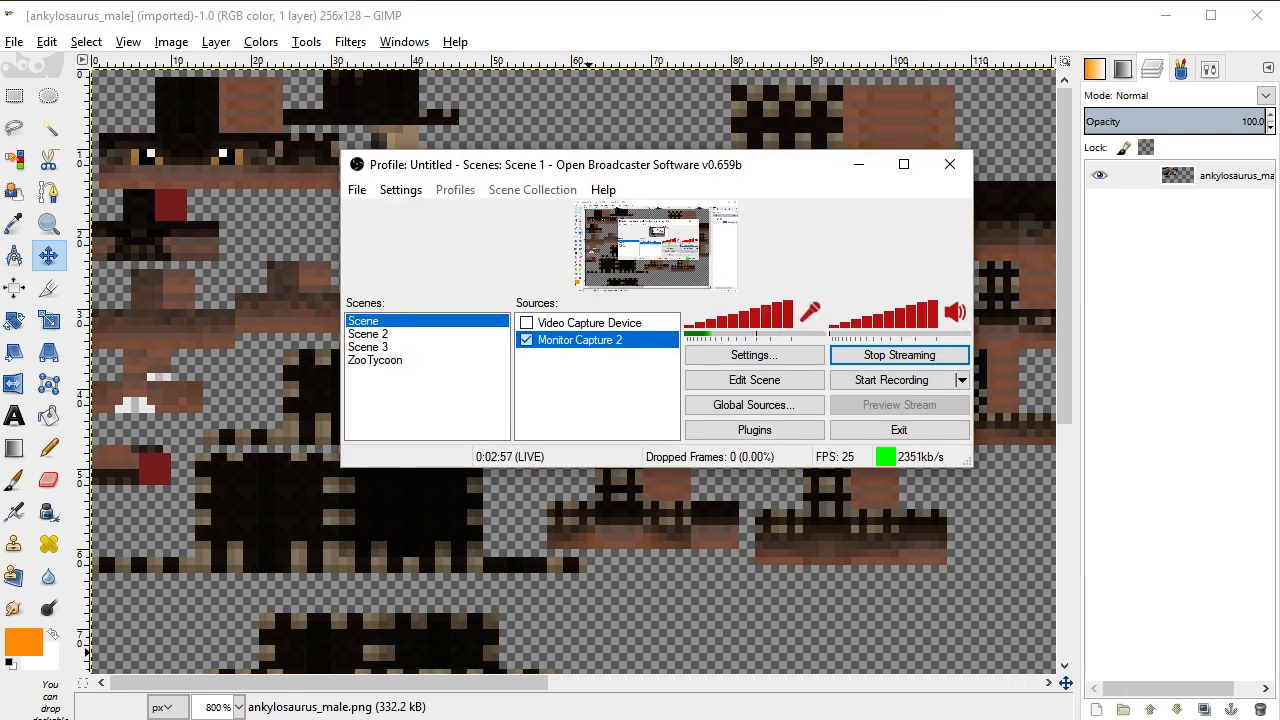
{"action": "left_click", "coordinate": [1009, 718]}
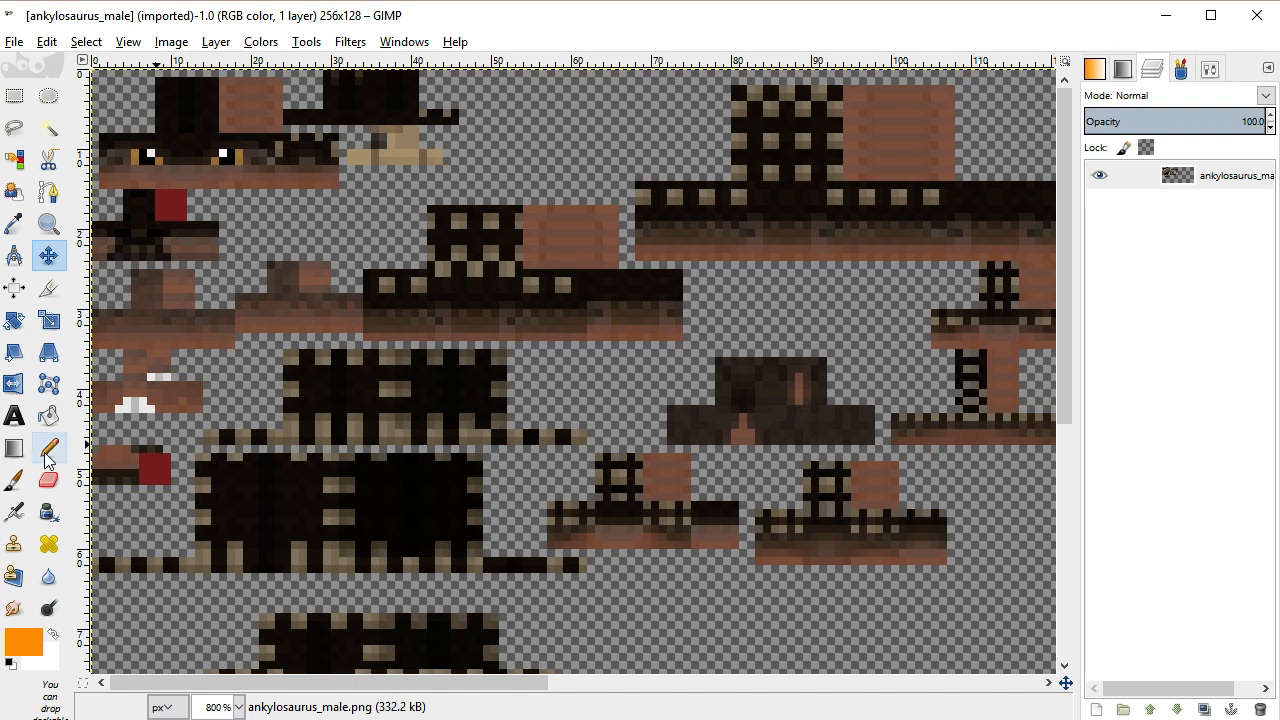
{"action": "scroll", "coordinate": [576, 579], "scroll_direction": "down", "scroll_amount": 6}
{"action": "scroll", "coordinate": [576, 579], "scroll_direction": "up", "scroll_amount": 6}
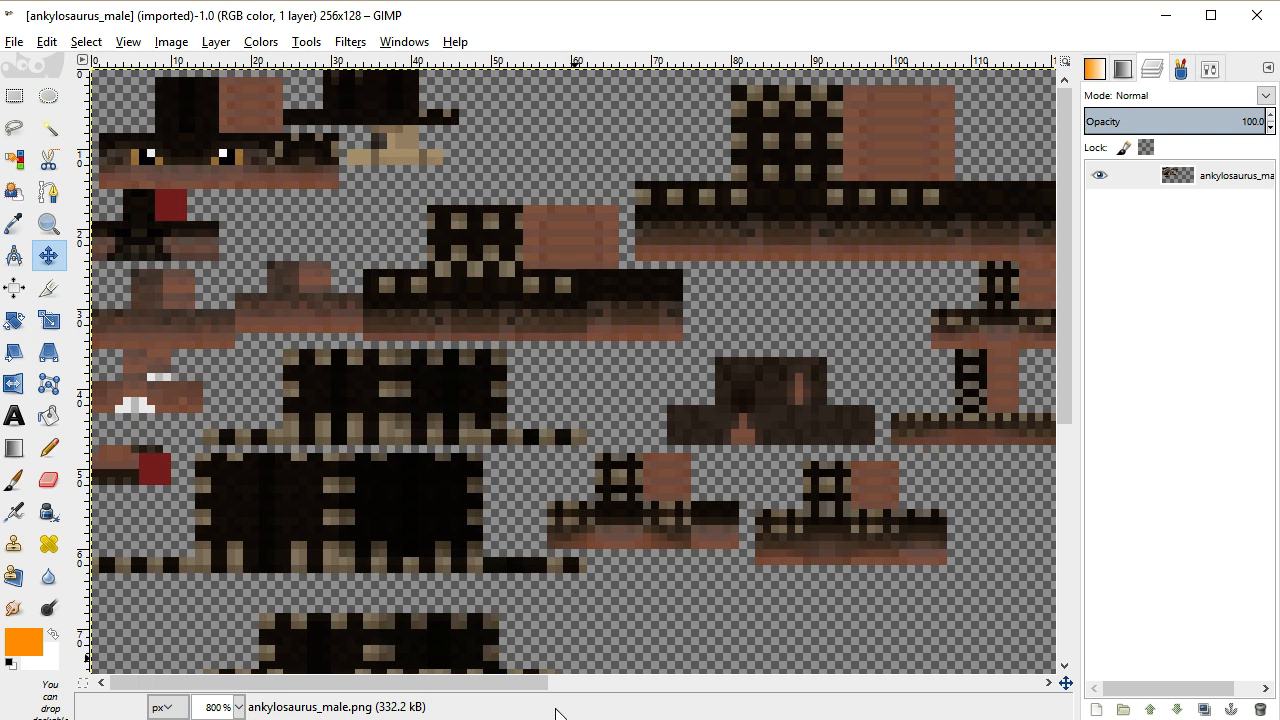
Try to bring the stegosaurus_0 folder from the model folder into the open ankylosaurus image
{"action": "key", "text": "alt+Tab"}
{"action": "scroll", "coordinate": [825, 445], "scroll_direction": "up", "scroll_amount": 4}
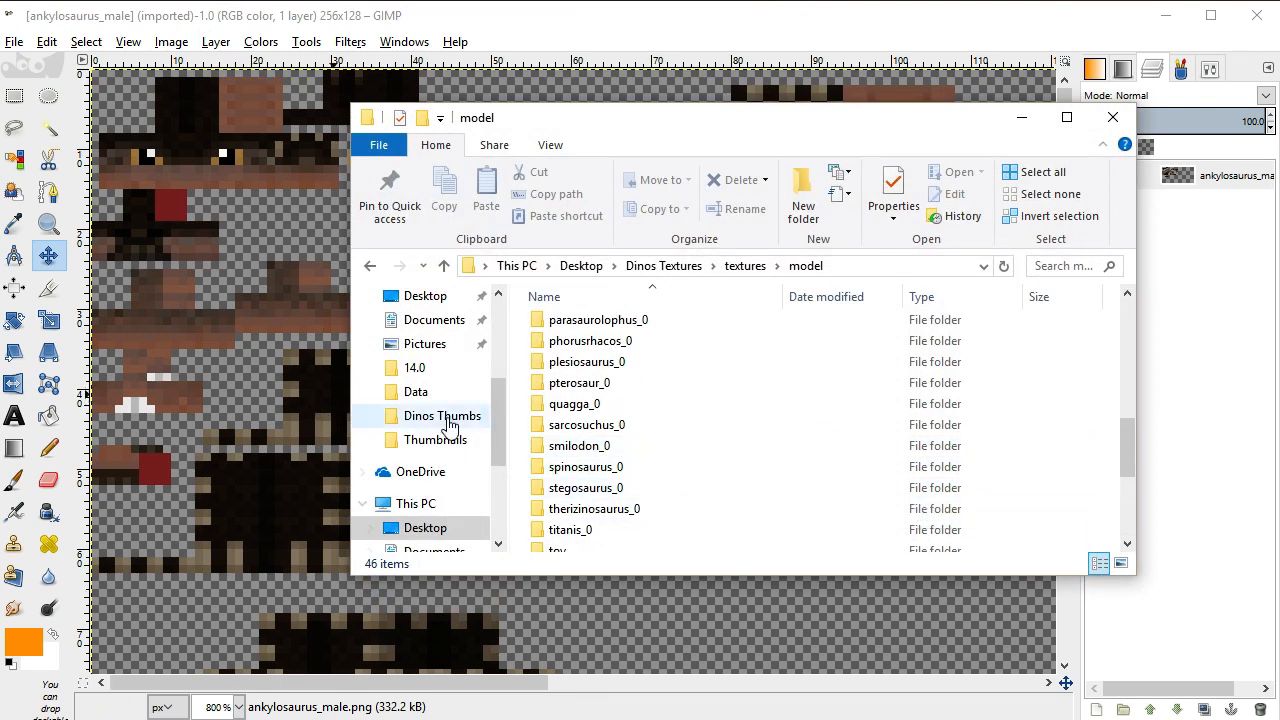
{"action": "left_click_drag", "start_coordinate": [586, 488], "coordinate": [248, 419]}
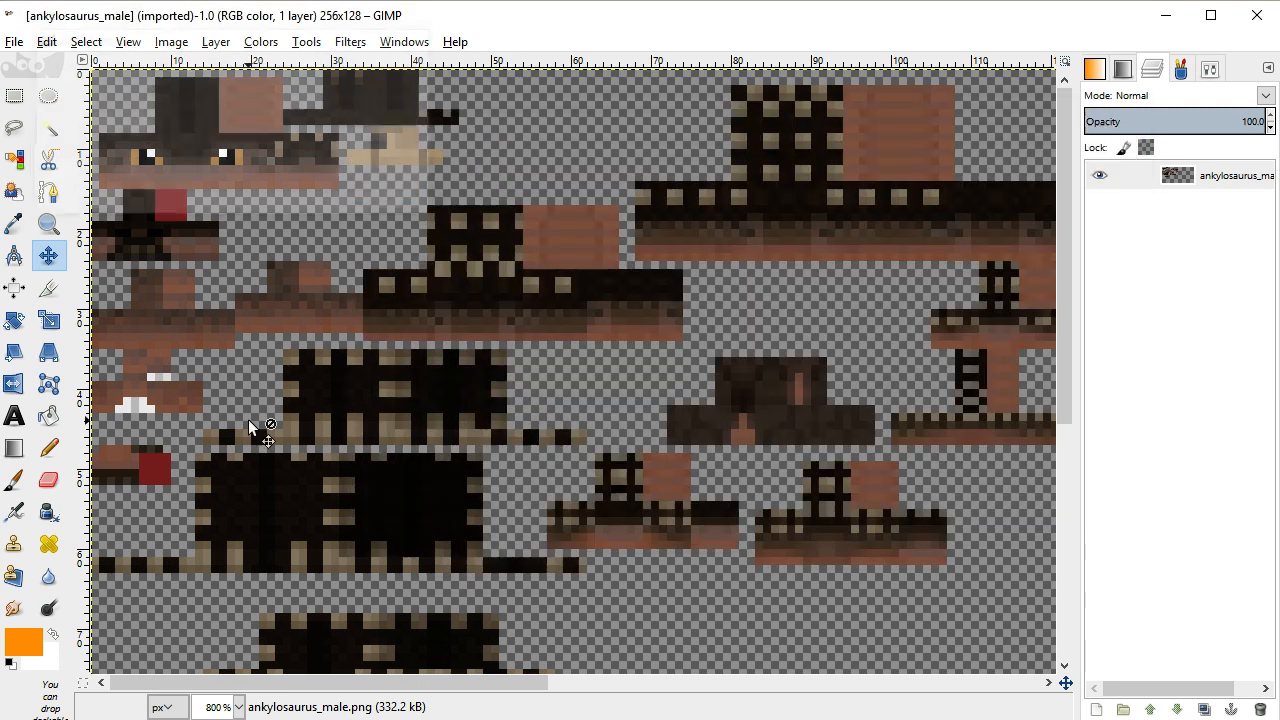
{"action": "left_click", "coordinate": [378, 196]}
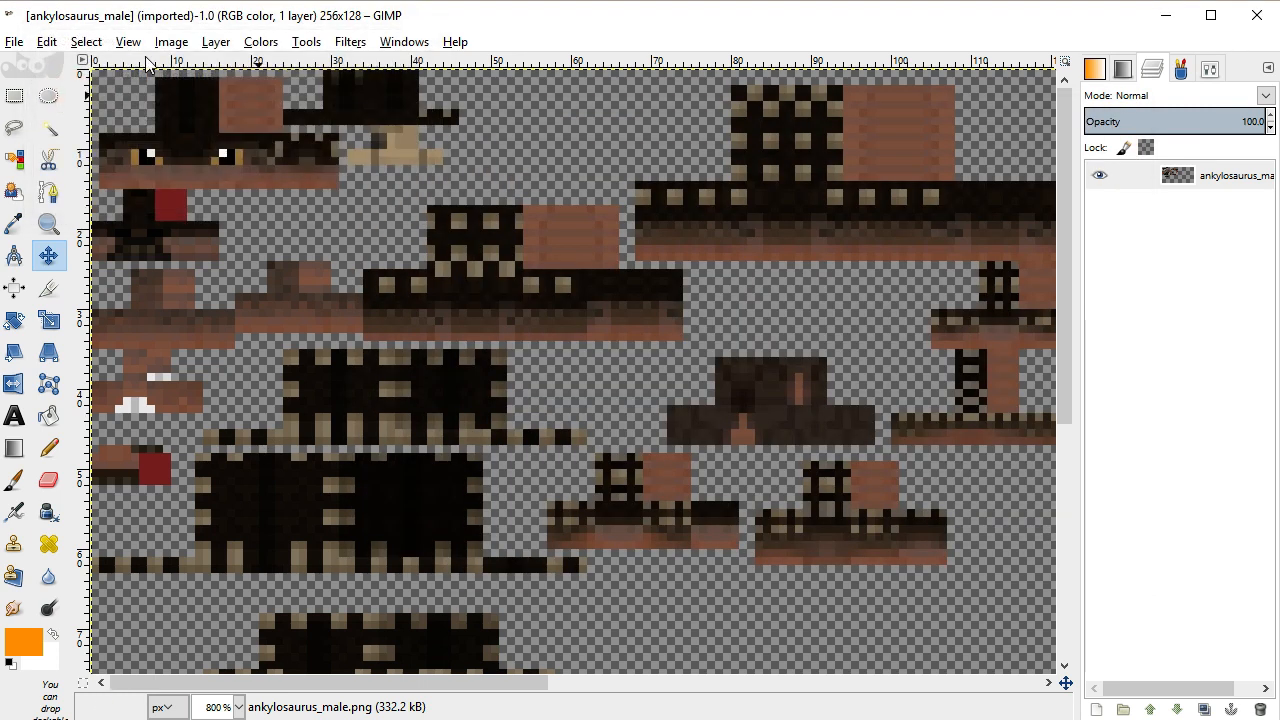
{"action": "left_click", "coordinate": [15, 44]}
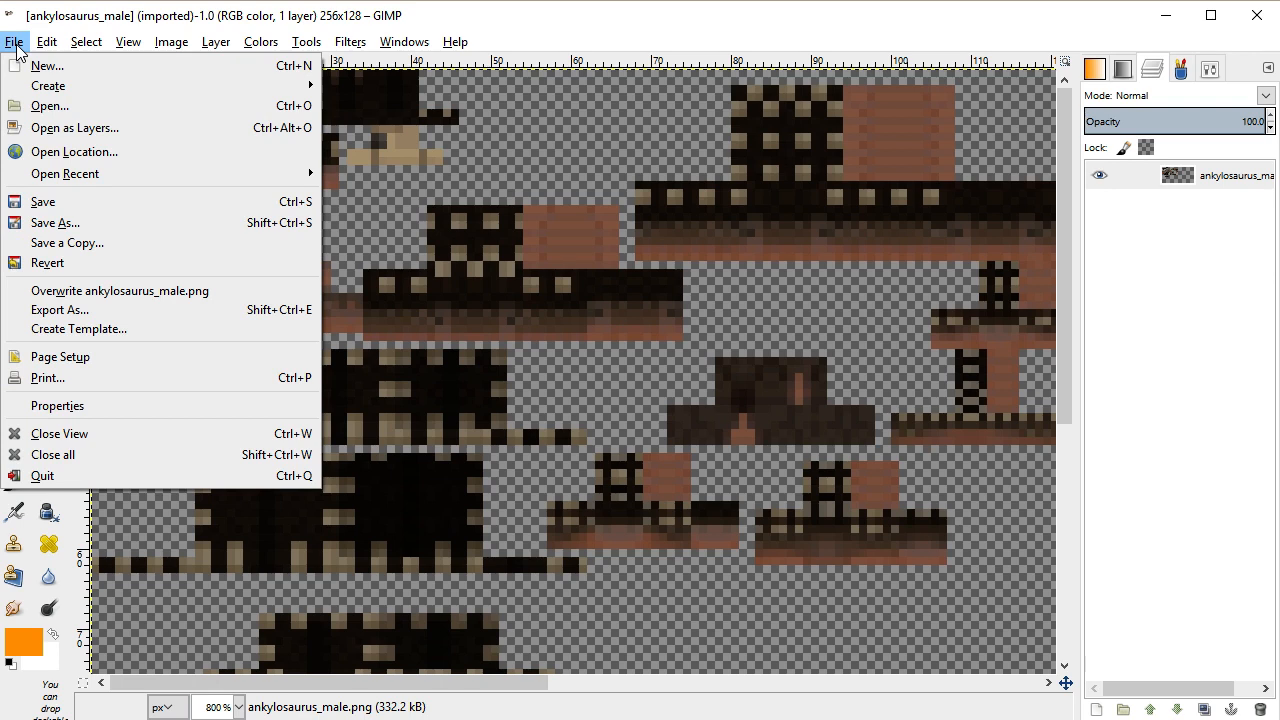
{"action": "left_click", "coordinate": [606, 308]}
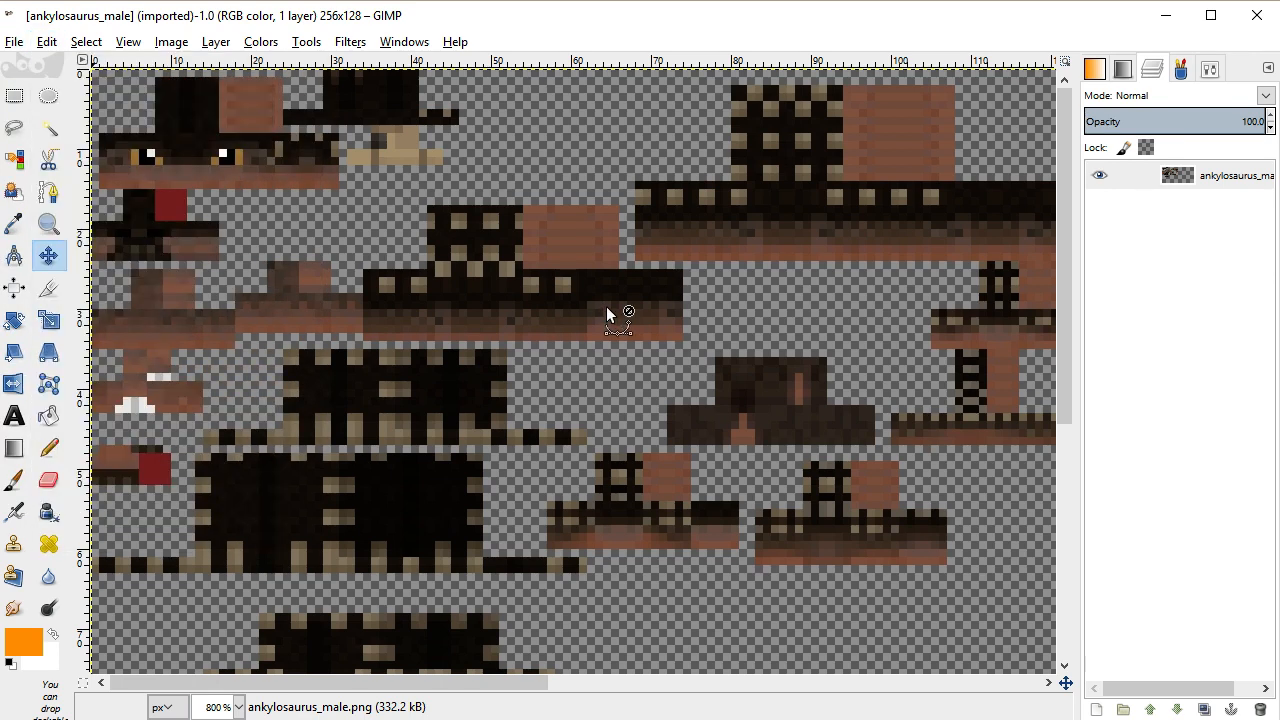
Delete the ankylosaurus_male layer from the image
{"action": "right_click", "coordinate": [606, 308]}
{"action": "left_click", "coordinate": [1178, 174]}
{"action": "right_click", "coordinate": [1178, 174]}
{"action": "left_click", "coordinate": [1195, 341]}
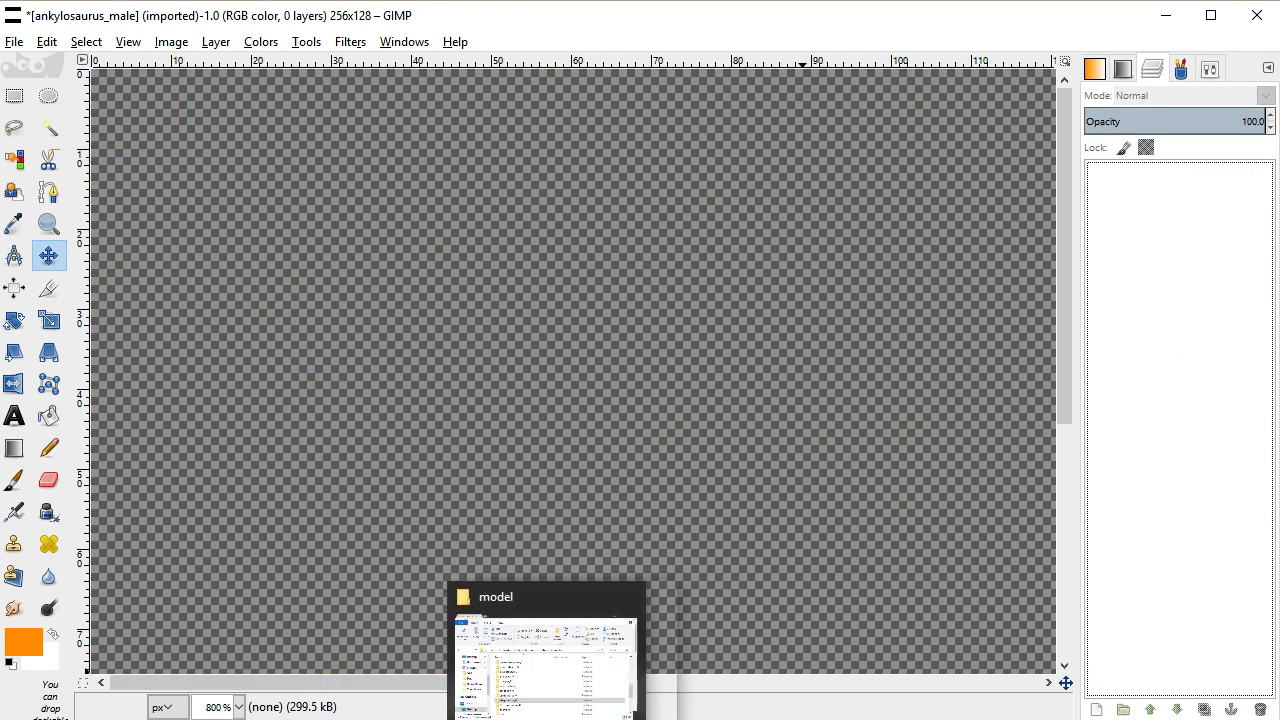
Open the stegosaurus_0 folder in File Explorer and bring the stegosaurus_male texture into the GIMP image as a new layer
{"action": "left_click", "coordinate": [577, 655]}
{"action": "double_click", "coordinate": [615, 490]}
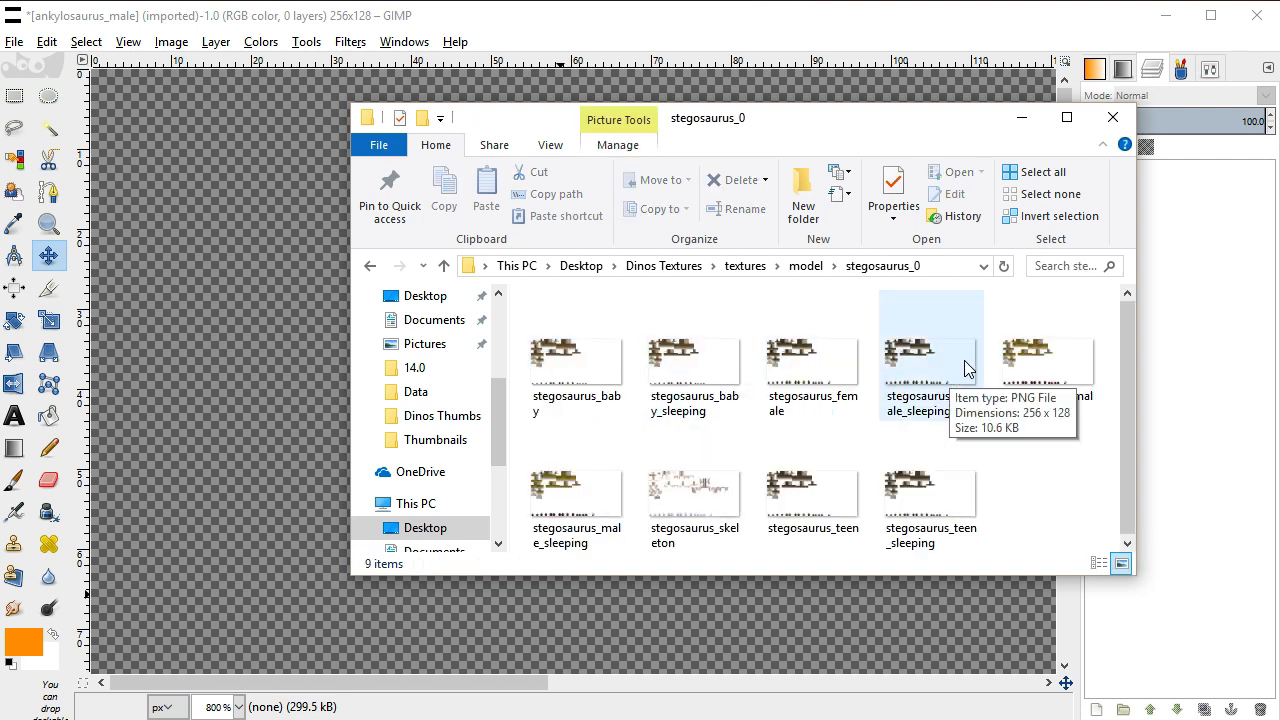
{"action": "left_click_drag", "start_coordinate": [1065, 362], "coordinate": [278, 368]}
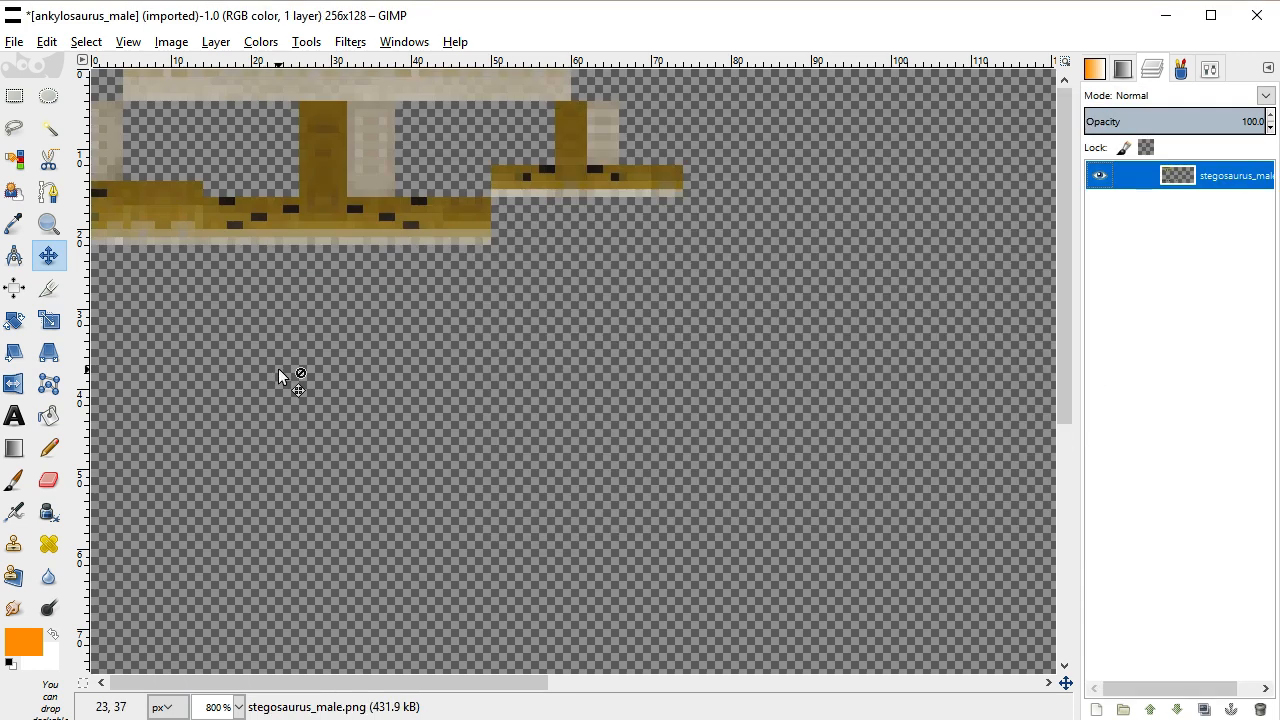
Move the stegosaurus_male layer so its edges line up with the canvas boundaries
{"action": "scroll", "coordinate": [294, 373], "scroll_direction": "down", "scroll_amount": 2}
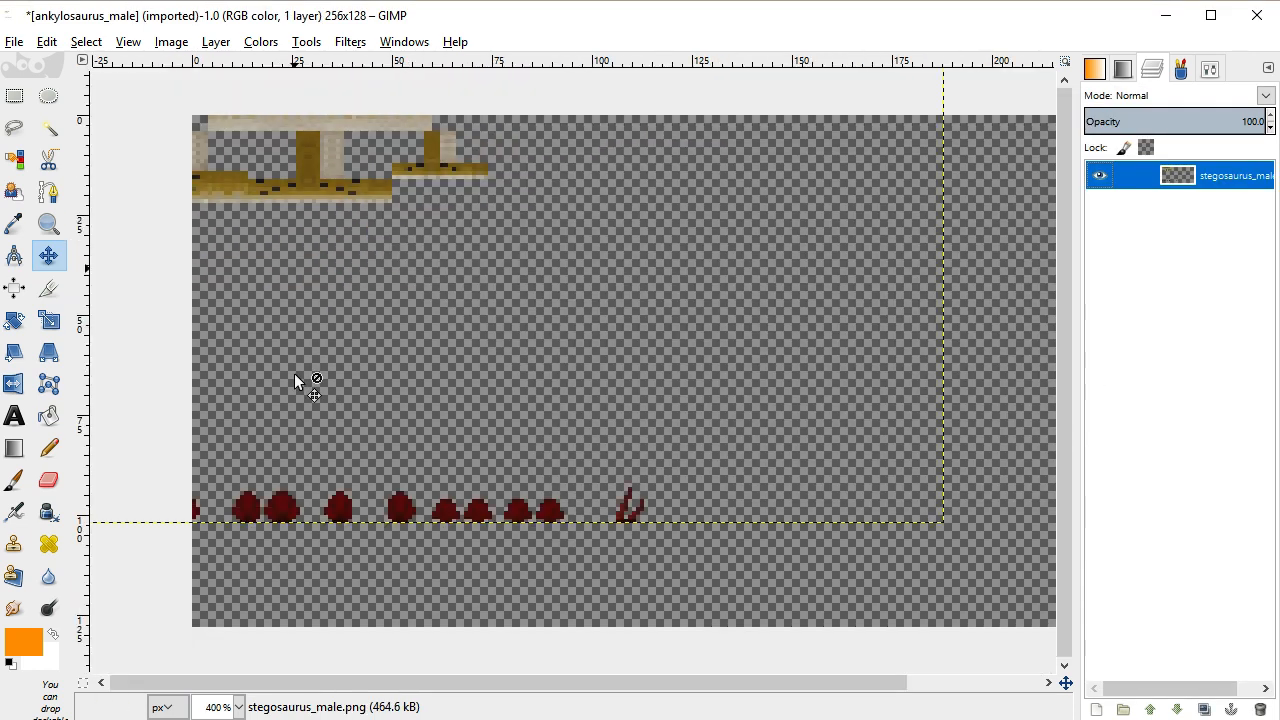
{"action": "scroll", "coordinate": [226, 310], "scroll_direction": "down", "scroll_amount": 1}
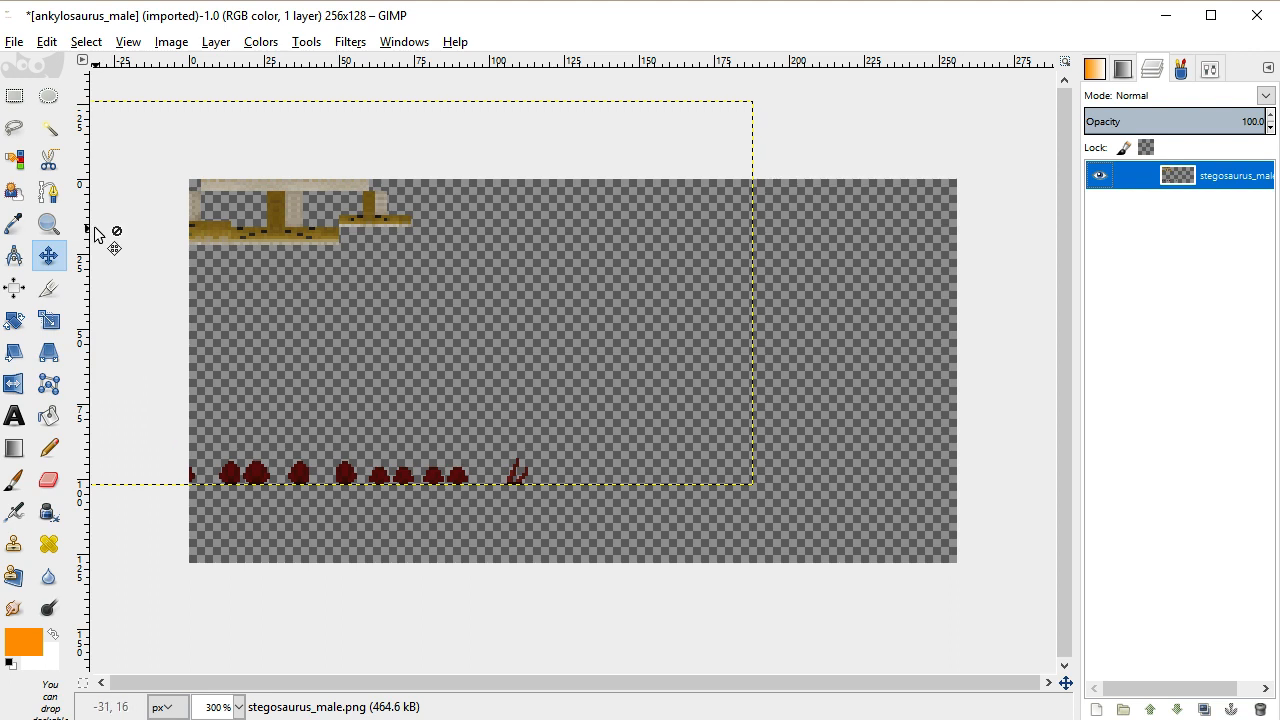
{"action": "left_click_drag", "start_coordinate": [287, 225], "coordinate": [490, 302]}
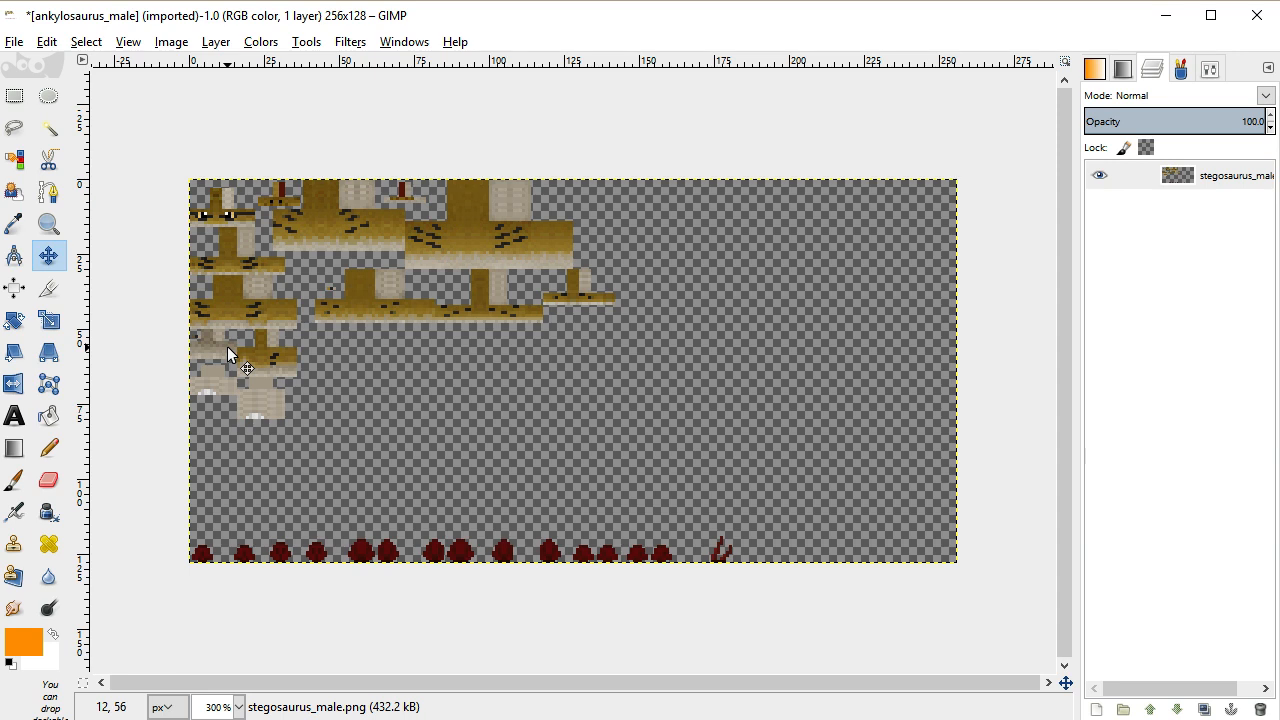
Switch to the Pencil tool for painting the stegosaurus texture
{"action": "scroll", "coordinate": [227, 346], "scroll_direction": "up", "scroll_amount": 2}
{"action": "scroll", "coordinate": [227, 346], "scroll_direction": "up", "scroll_amount": 1}
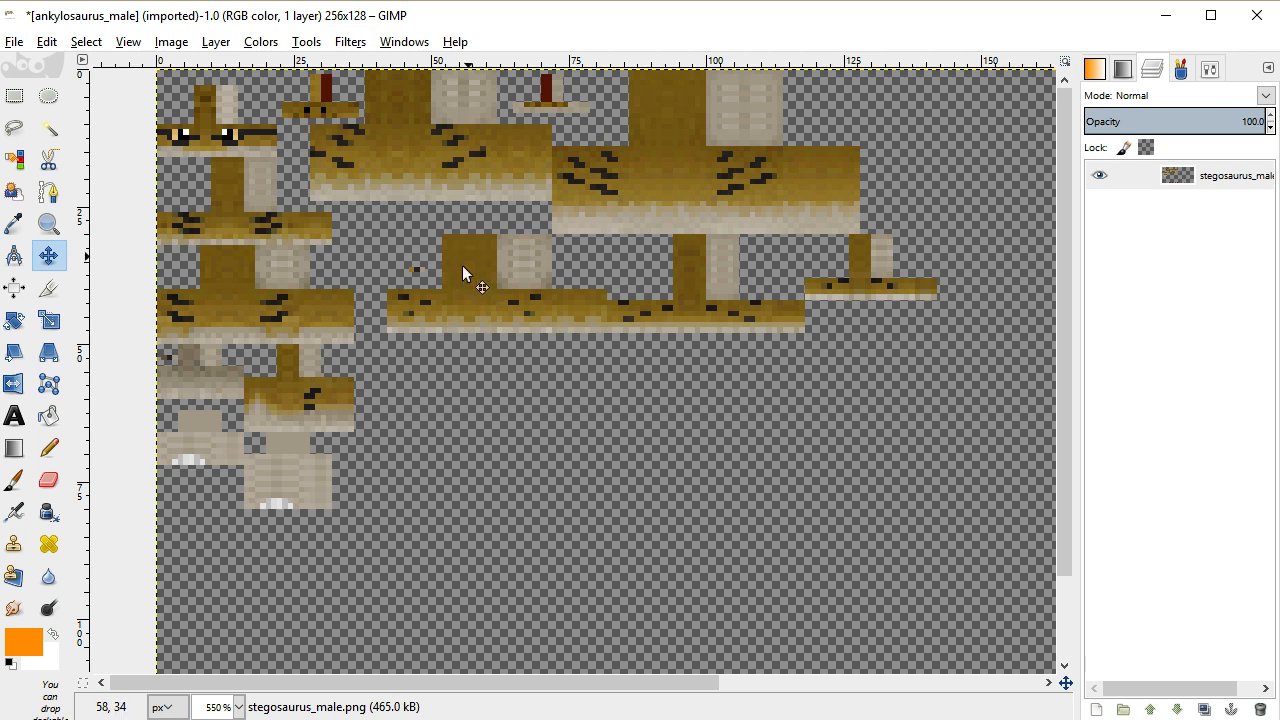
{"action": "scroll", "coordinate": [433, 390], "scroll_direction": "down", "scroll_amount": 2}
{"action": "scroll", "coordinate": [432, 390], "scroll_direction": "up", "scroll_amount": 2}
{"action": "left_click", "coordinate": [52, 456]}
Set the foreground colour to bright green 00e005
{"action": "left_click", "coordinate": [23, 641]}
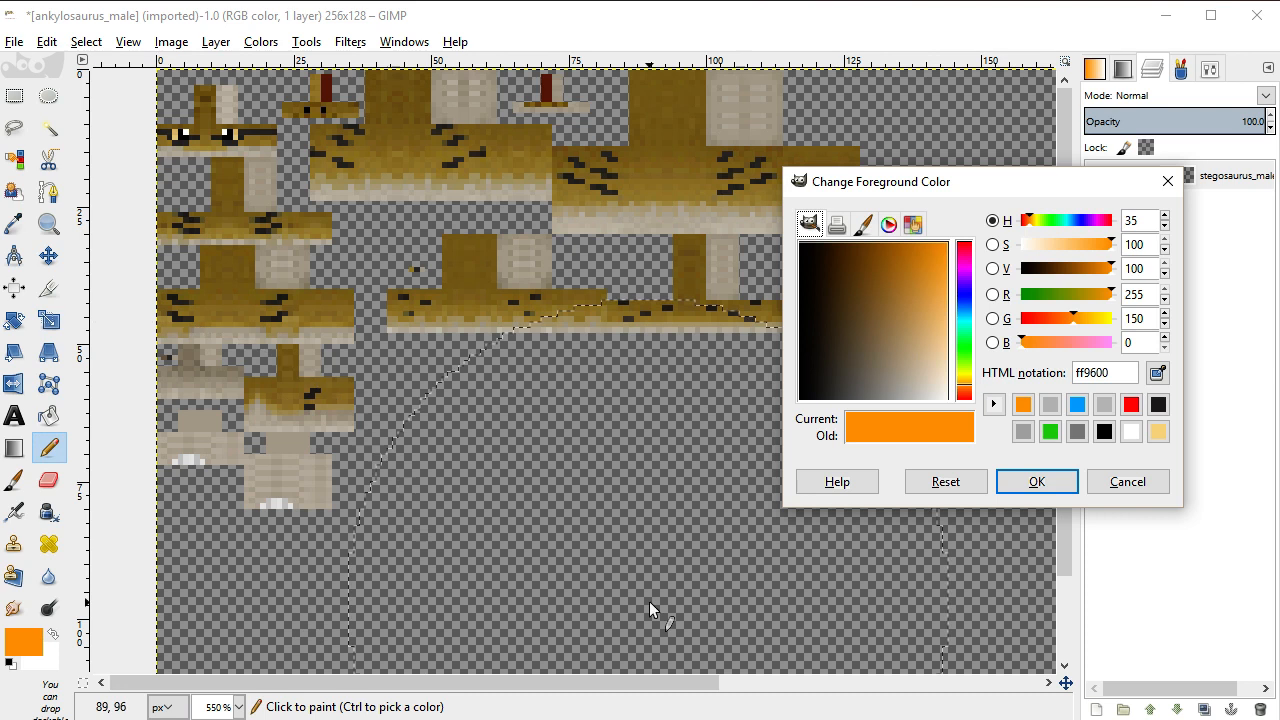
{"action": "left_click", "coordinate": [1050, 431]}
{"action": "left_click_drag", "start_coordinate": [974, 358], "coordinate": [955, 240]}
{"action": "left_click_drag", "start_coordinate": [965, 347], "coordinate": [965, 360]}
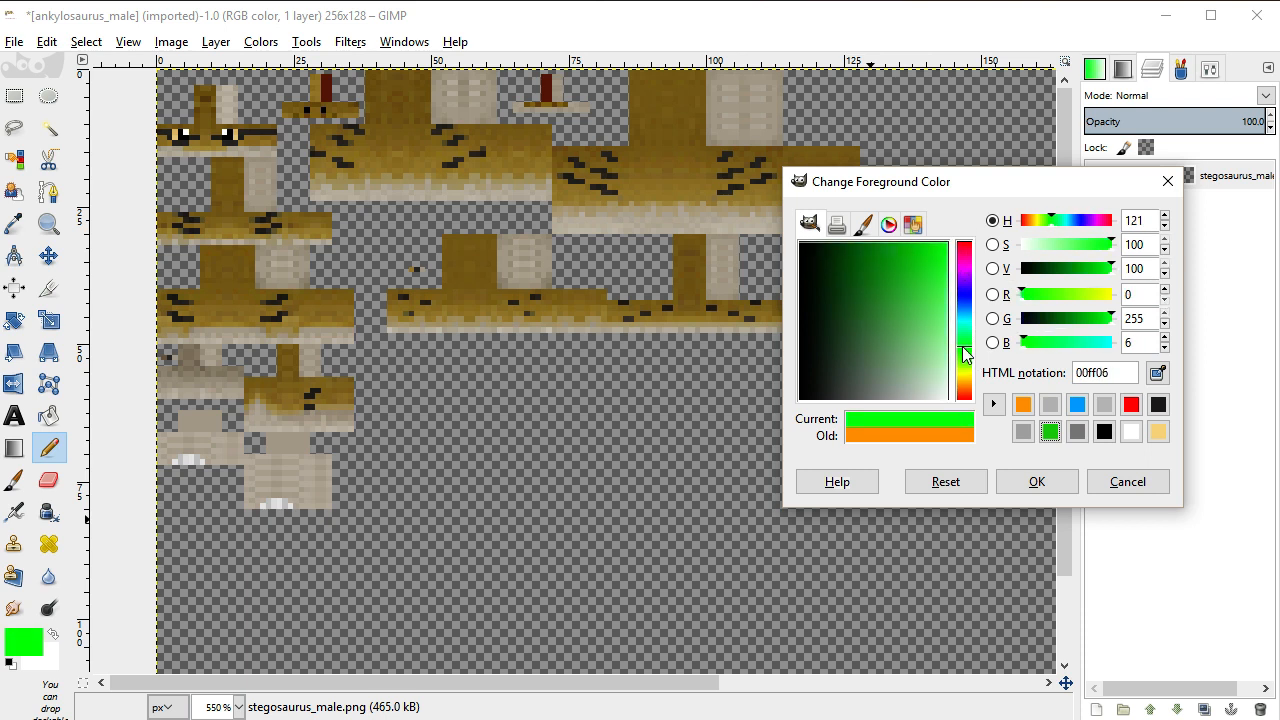
{"action": "left_click_drag", "start_coordinate": [928, 265], "coordinate": [931, 236]}
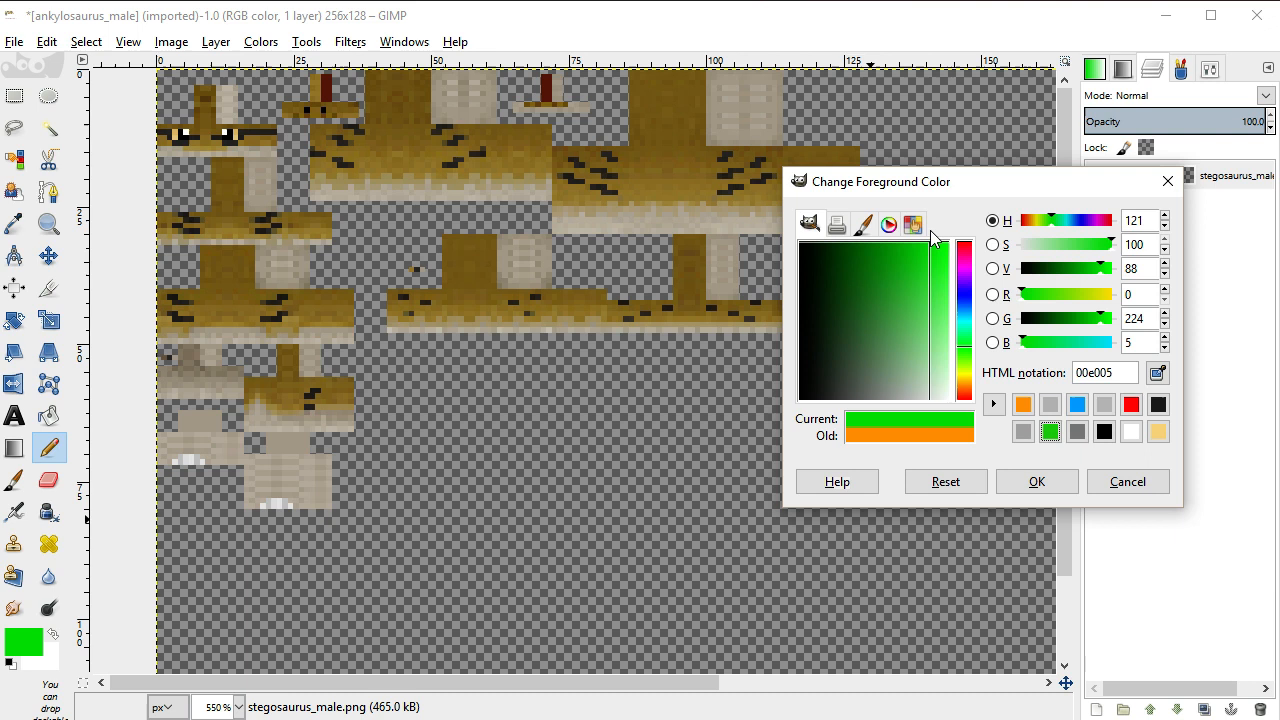
{"action": "left_click", "coordinate": [1045, 481]}
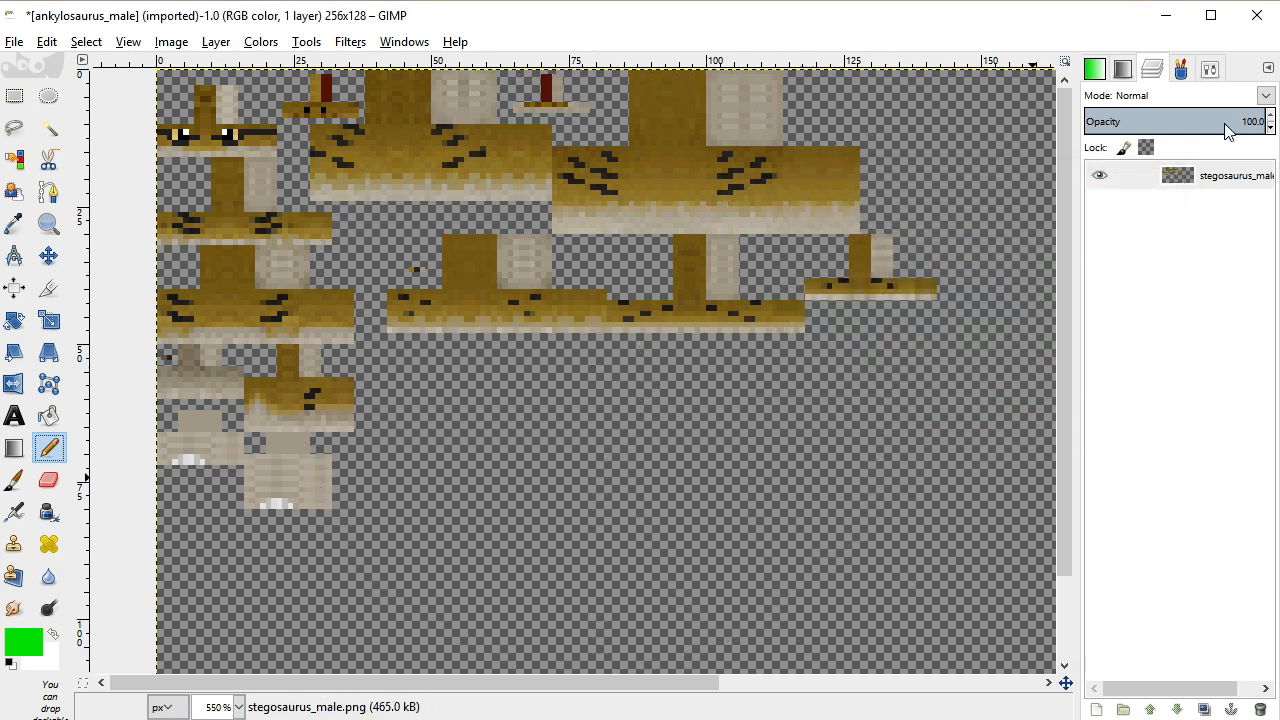
Open the Pencil's tool options and reduce its brush size to 13.57
{"action": "left_click", "coordinate": [1220, 95]}
{"action": "left_click", "coordinate": [1210, 66]}
{"action": "left_click", "coordinate": [1206, 70]}
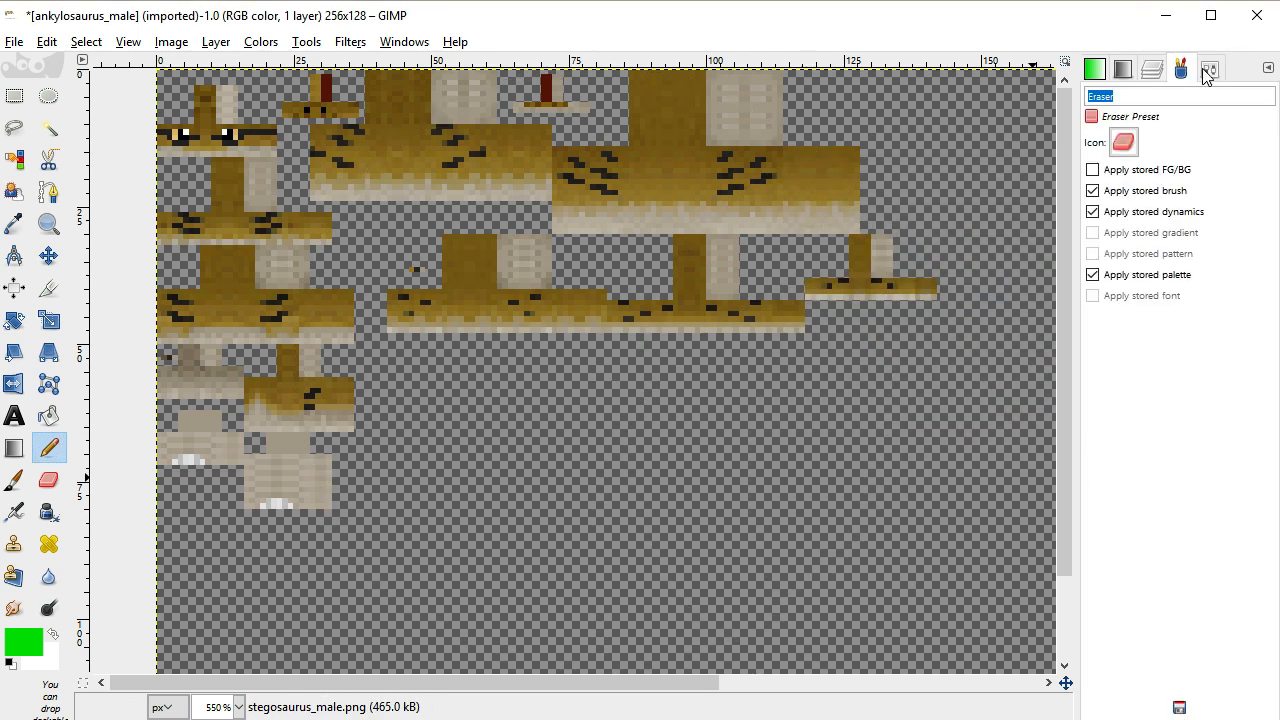
{"action": "left_click", "coordinate": [1206, 72]}
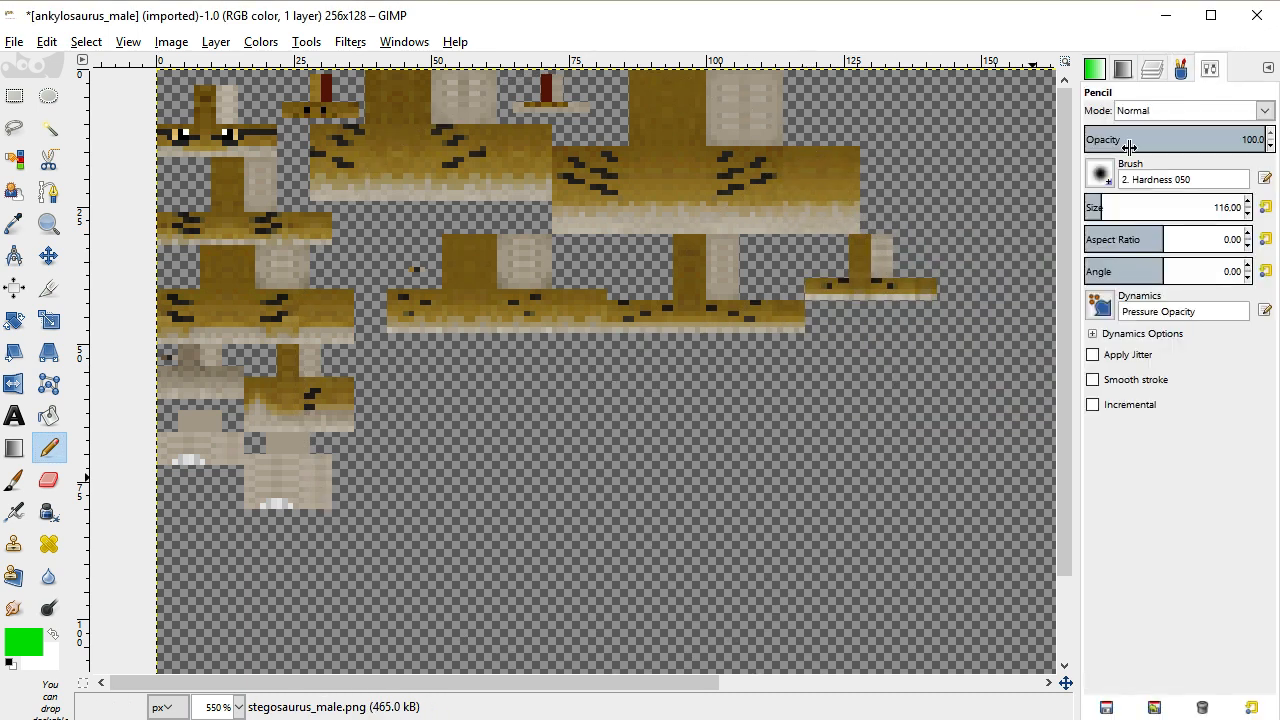
{"action": "left_click", "coordinate": [1085, 208]}
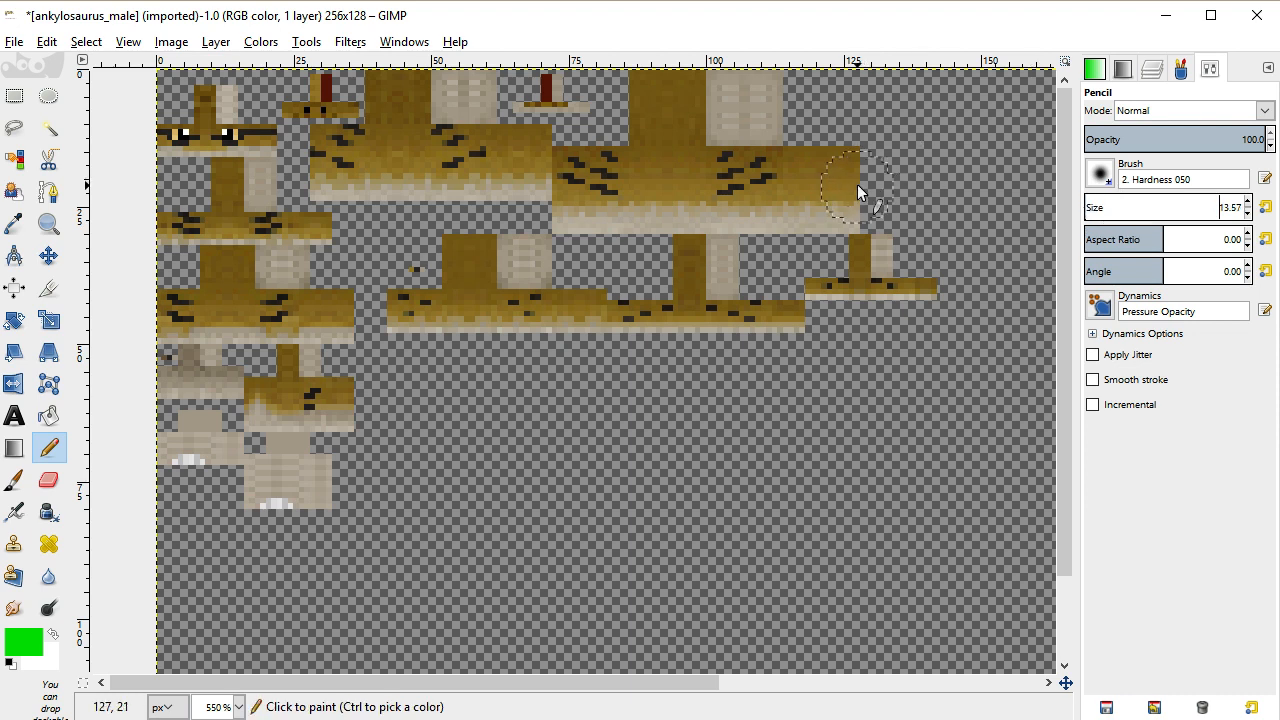
Fuzzy-select the transparent areas around and between the texture pieces, including the small enclosed gaps, and invert the selection
{"action": "left_click", "coordinate": [48, 128]}
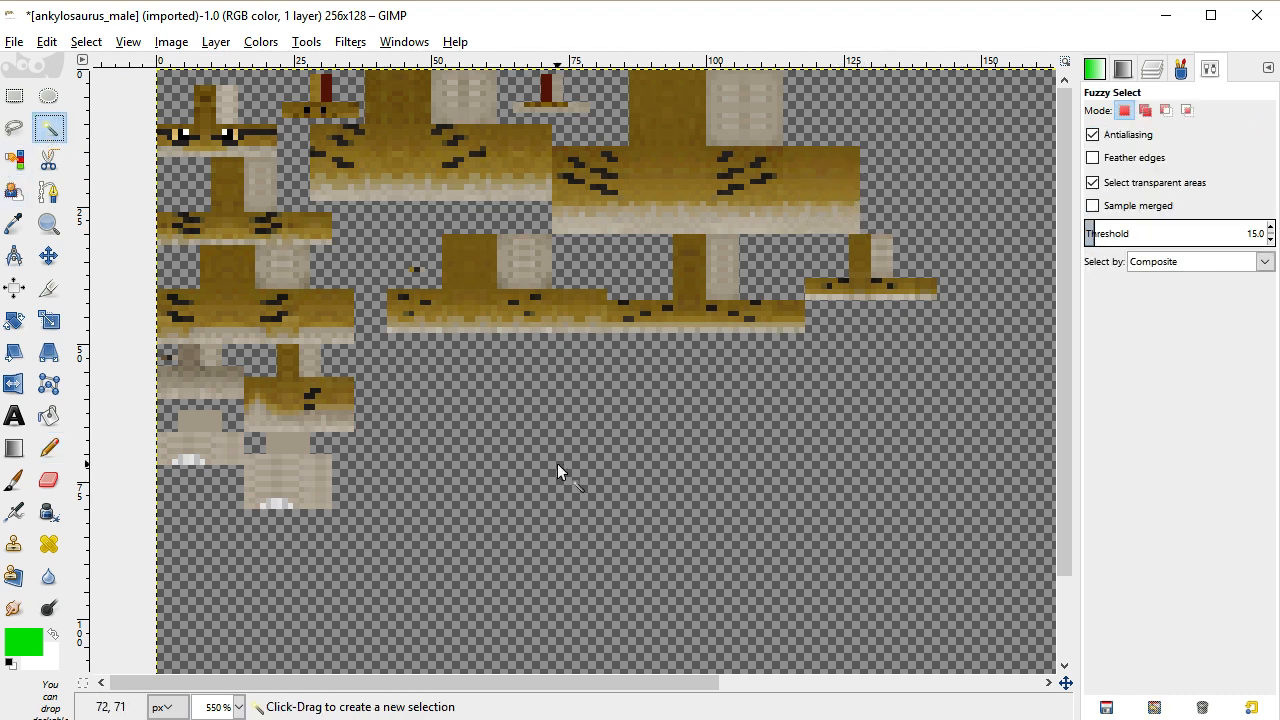
{"action": "left_click", "coordinate": [557, 464]}
{"action": "left_click", "coordinate": [557, 464], "text": "ctrl"}
{"action": "left_click_drag", "start_coordinate": [548, 462], "coordinate": [376, 398]}
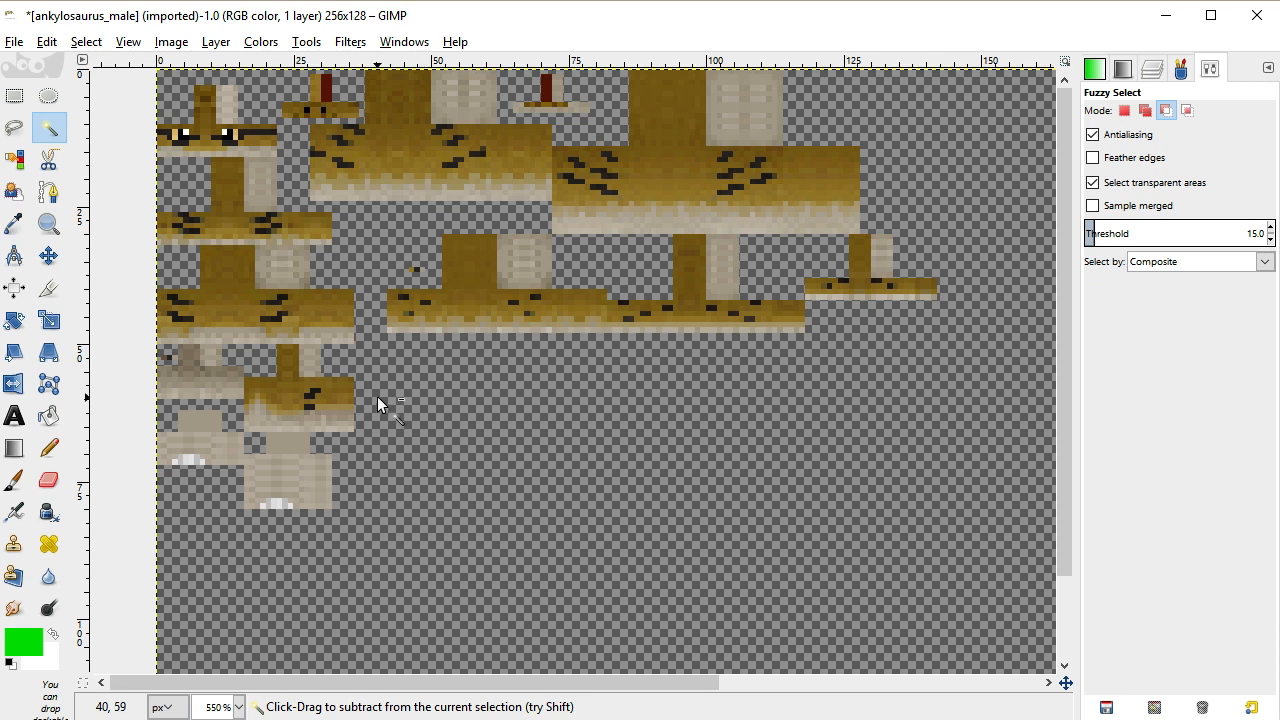
{"action": "key", "text": "minus"}
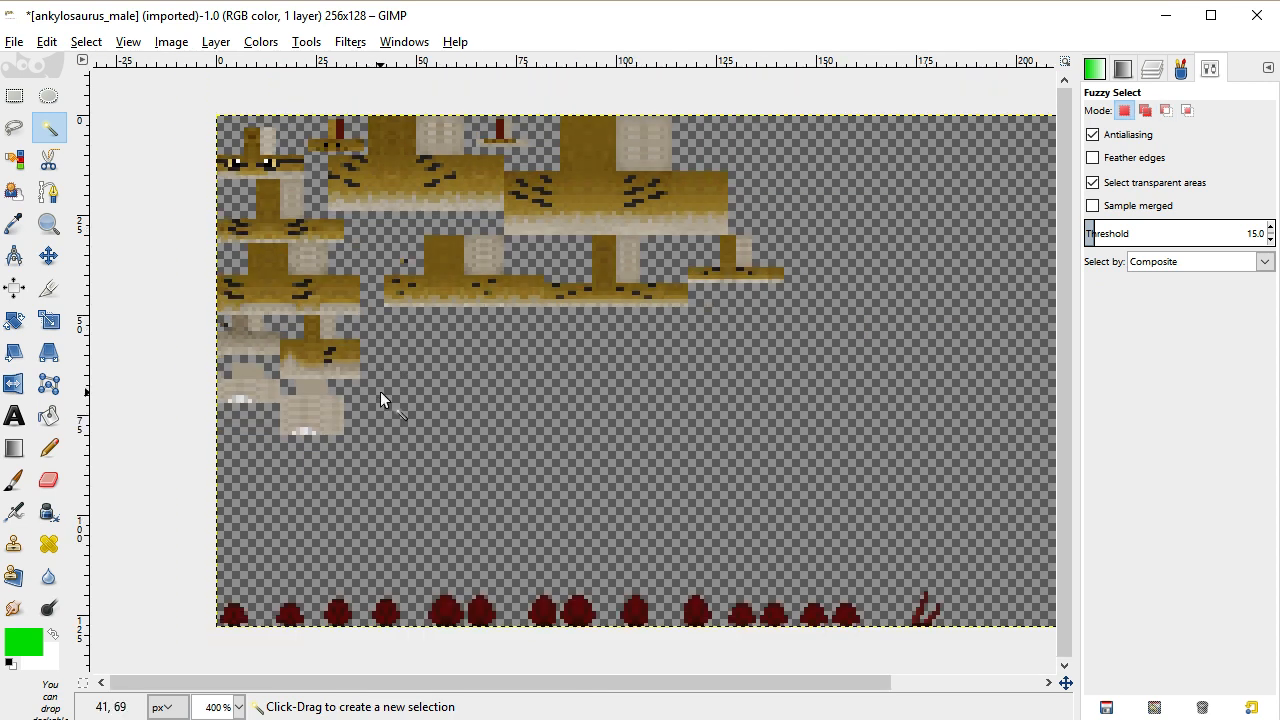
{"action": "left_click", "coordinate": [380, 391]}
{"action": "left_click", "coordinate": [289, 326]}
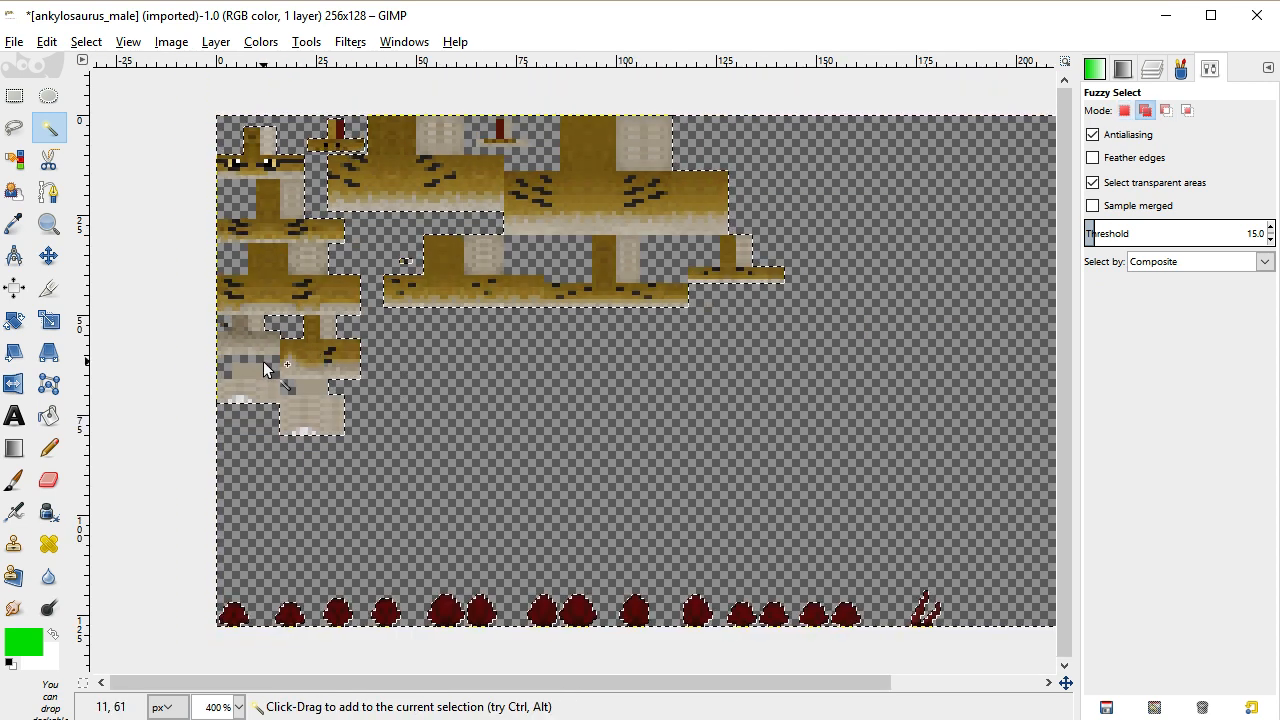
{"action": "left_click", "coordinate": [275, 365]}
{"action": "left_click", "coordinate": [290, 387]}
{"action": "left_click", "coordinate": [226, 321]}
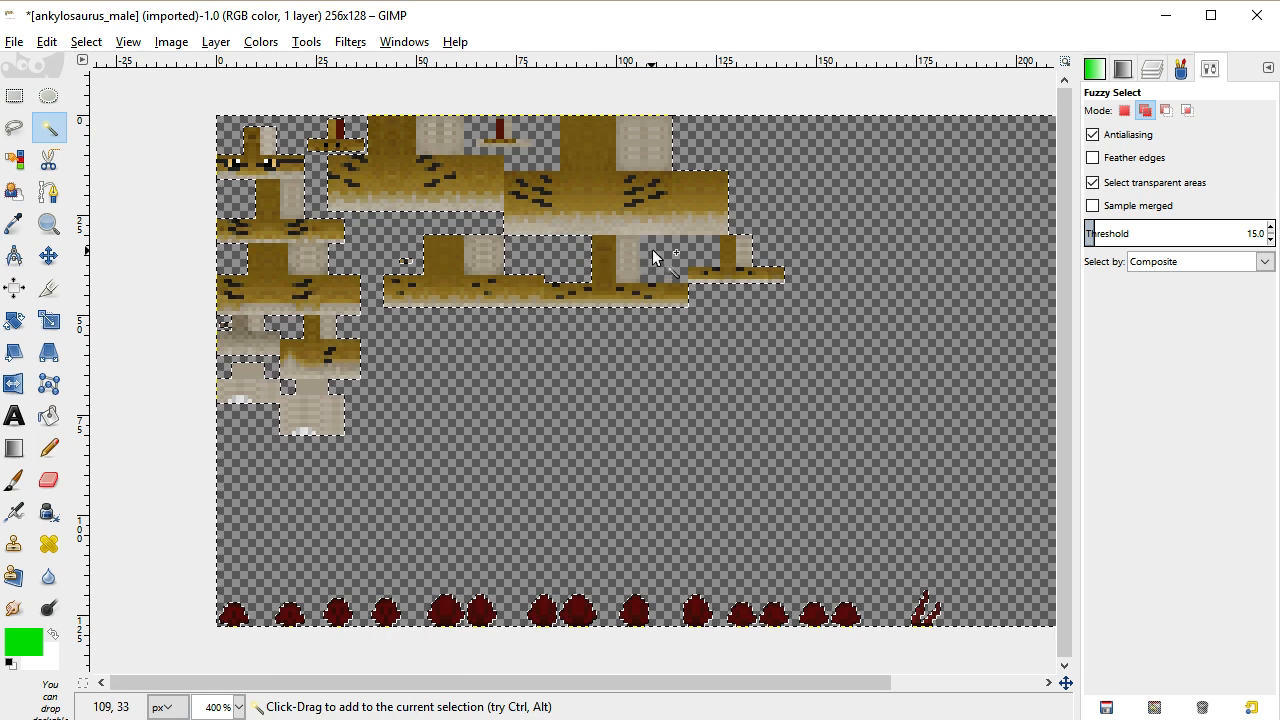
{"action": "left_click", "coordinate": [490, 139]}
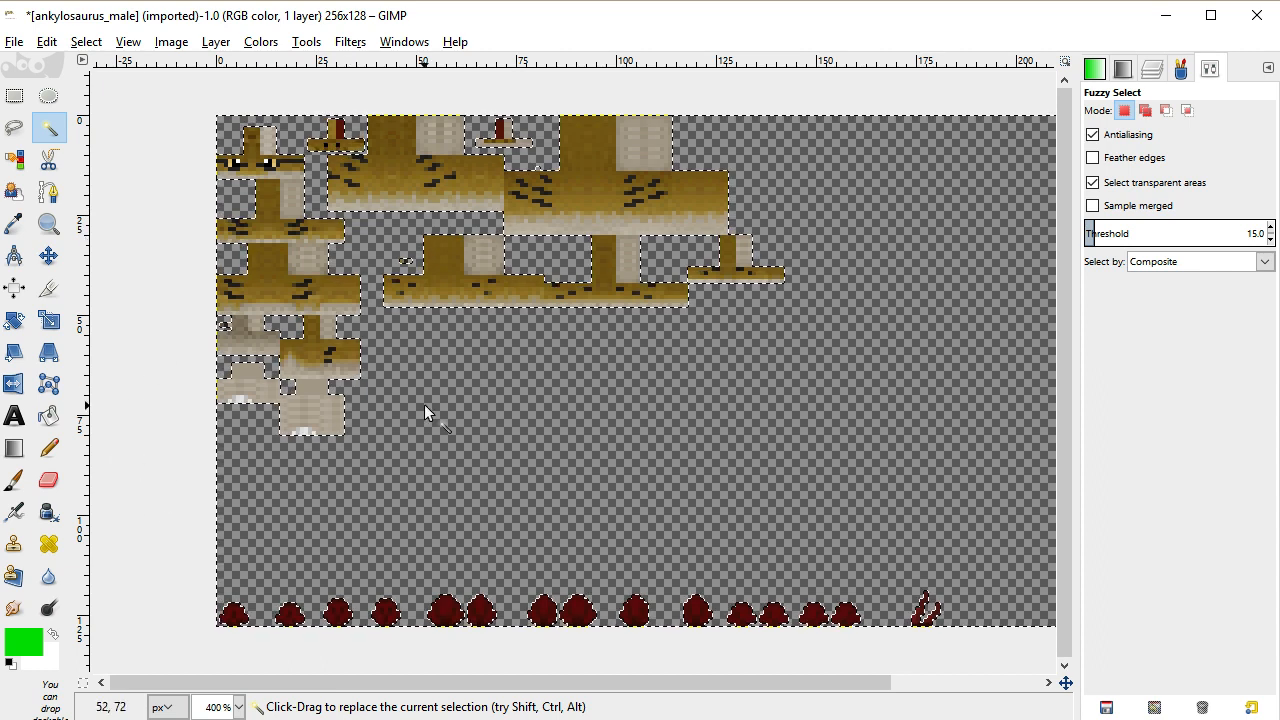
Return to the Pencil tool and change the foreground colour to a dark olive green
{"action": "left_click", "coordinate": [48, 448]}
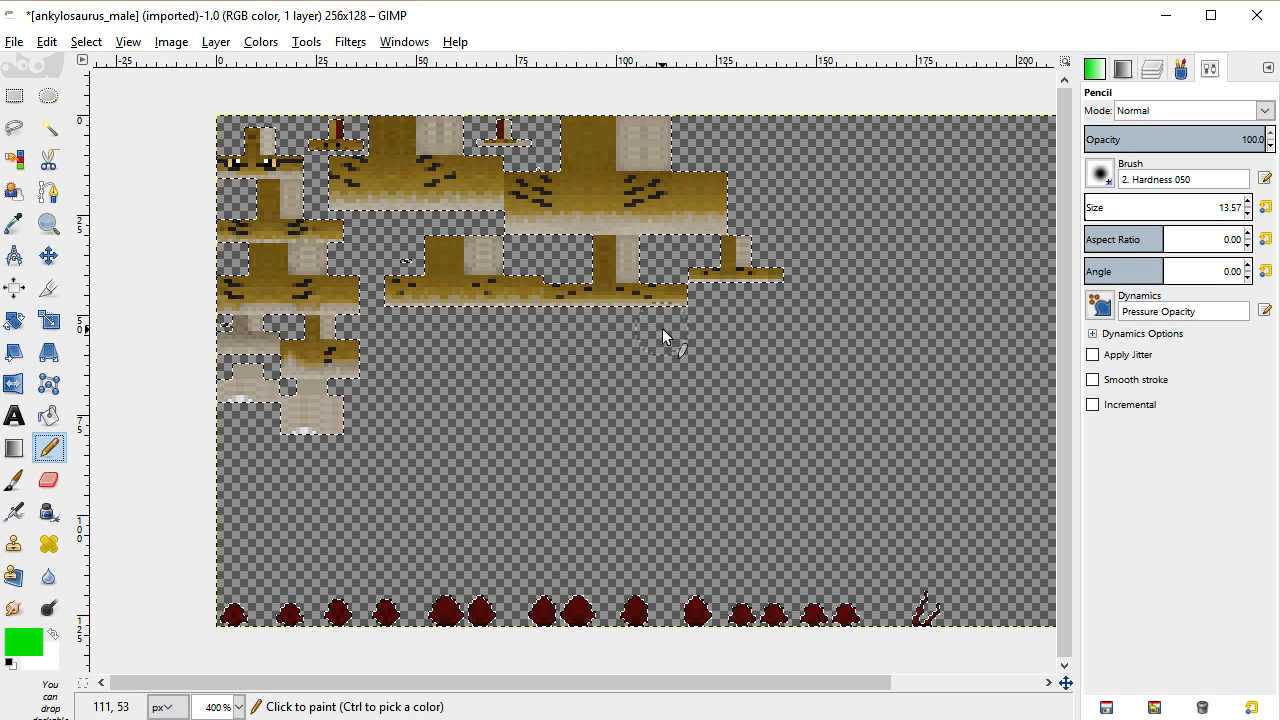
{"action": "scroll", "coordinate": [651, 330], "scroll_direction": "up", "scroll_amount": 2}
{"action": "scroll", "coordinate": [651, 330], "scroll_direction": "up", "scroll_amount": 2}
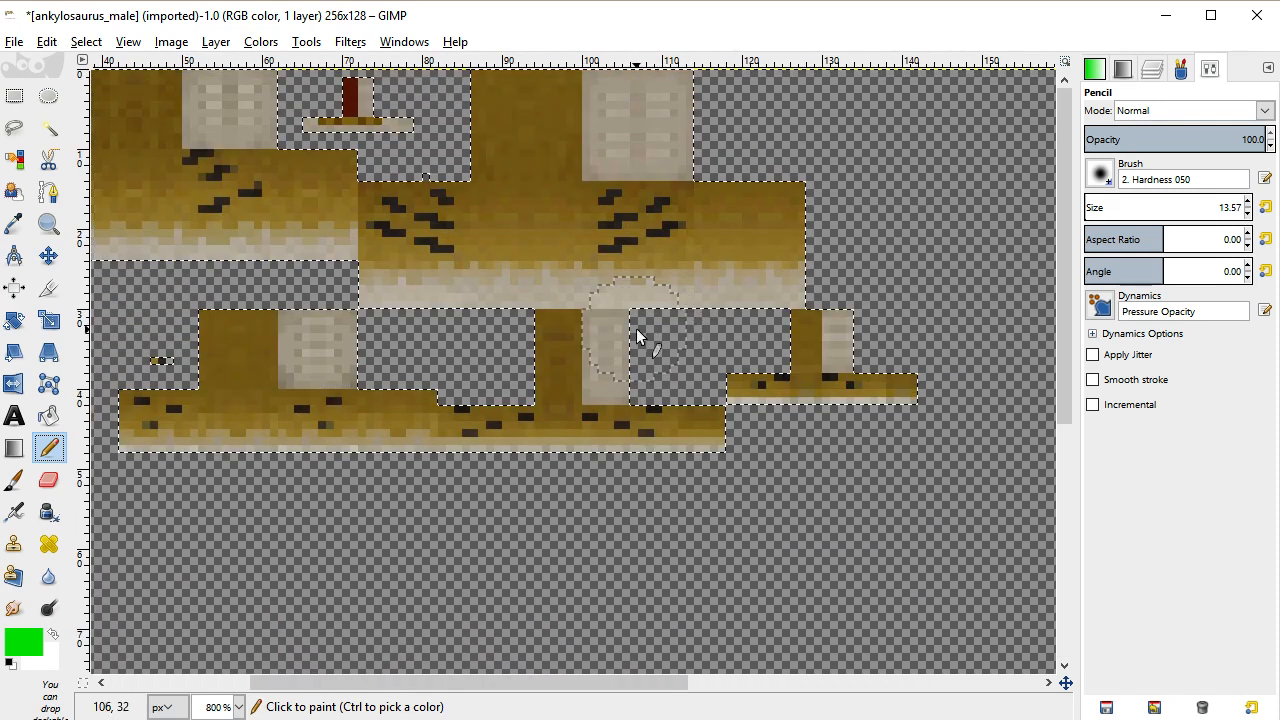
{"action": "left_click_drag", "start_coordinate": [668, 683], "coordinate": [528, 683]}
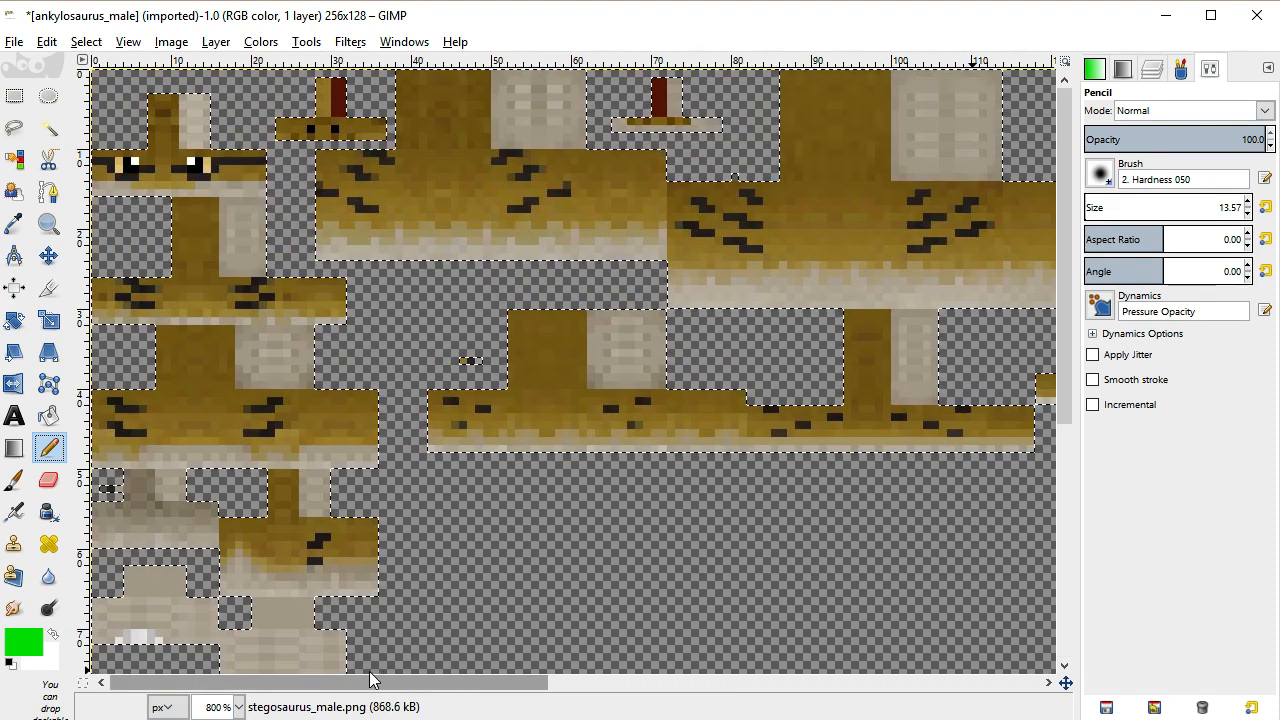
{"action": "left_click", "coordinate": [22, 641]}
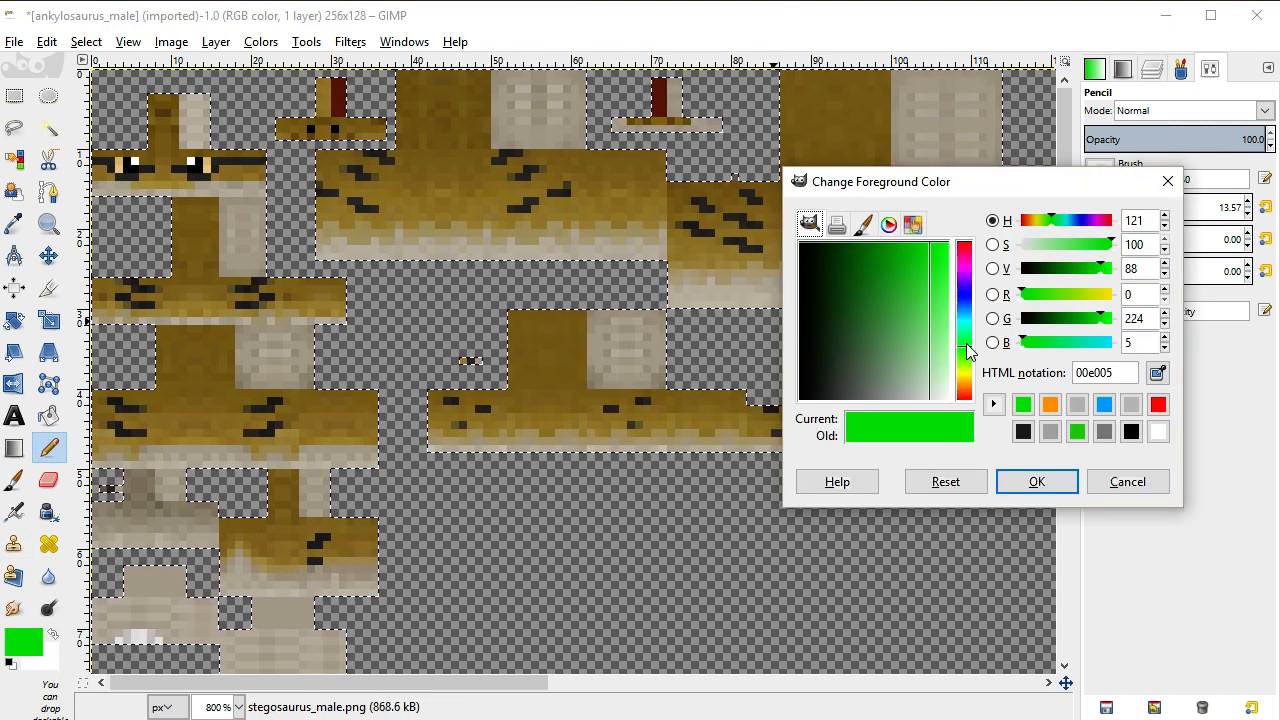
{"action": "left_click", "coordinate": [965, 348]}
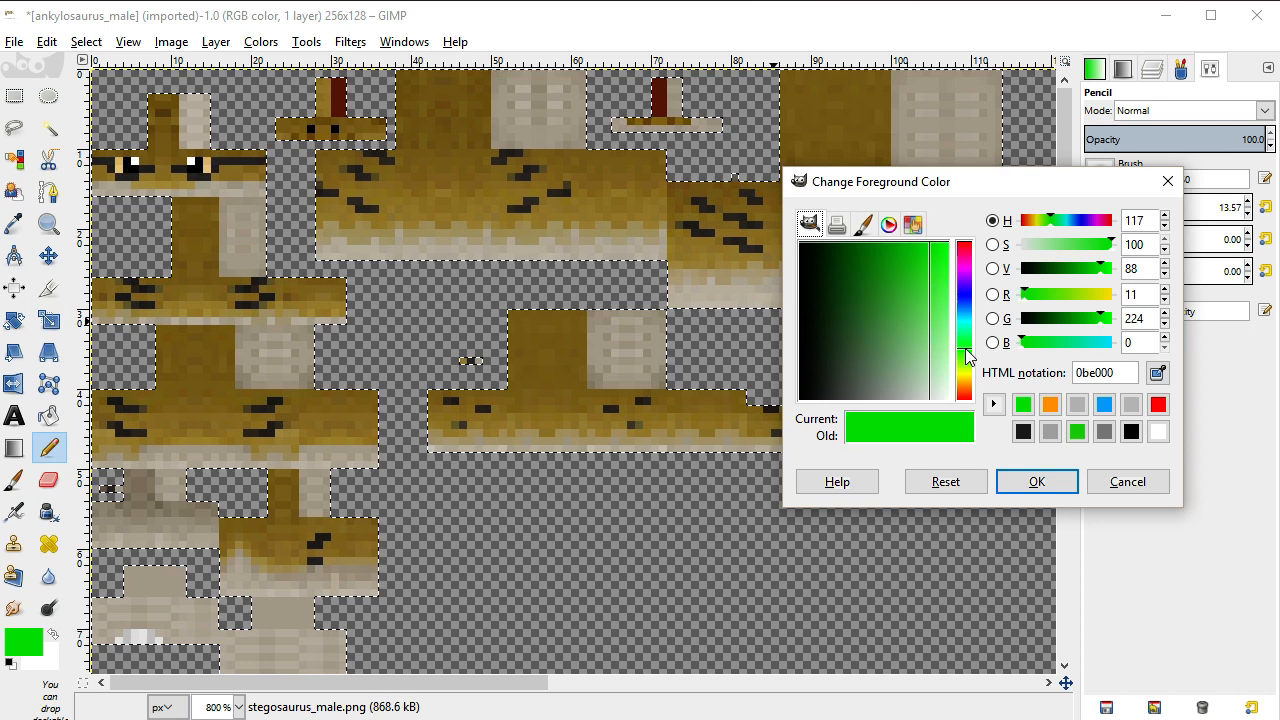
{"action": "left_click_drag", "start_coordinate": [908, 260], "coordinate": [875, 336]}
{"action": "mouse_move", "coordinate": [966, 348]}
{"action": "left_mouse_down"}
{"action": "mouse_move", "coordinate": [970, 381]}
{"action": "mouse_move", "coordinate": [968, 368]}
{"action": "left_mouse_up"}
{"action": "left_click_drag", "start_coordinate": [910, 336], "coordinate": [892, 280]}
{"action": "left_click", "coordinate": [1037, 481]}
Try painting olive green strokes over the long middle strip and the upper body strip with the large pencil, and undo them
{"action": "mouse_move", "coordinate": [589, 475]}
{"action": "left_mouse_down"}
{"action": "mouse_move", "coordinate": [415, 420]}
{"action": "mouse_move", "coordinate": [447, 335]}
{"action": "mouse_move", "coordinate": [736, 405]}
{"action": "mouse_move", "coordinate": [722, 478]}
{"action": "left_mouse_up"}
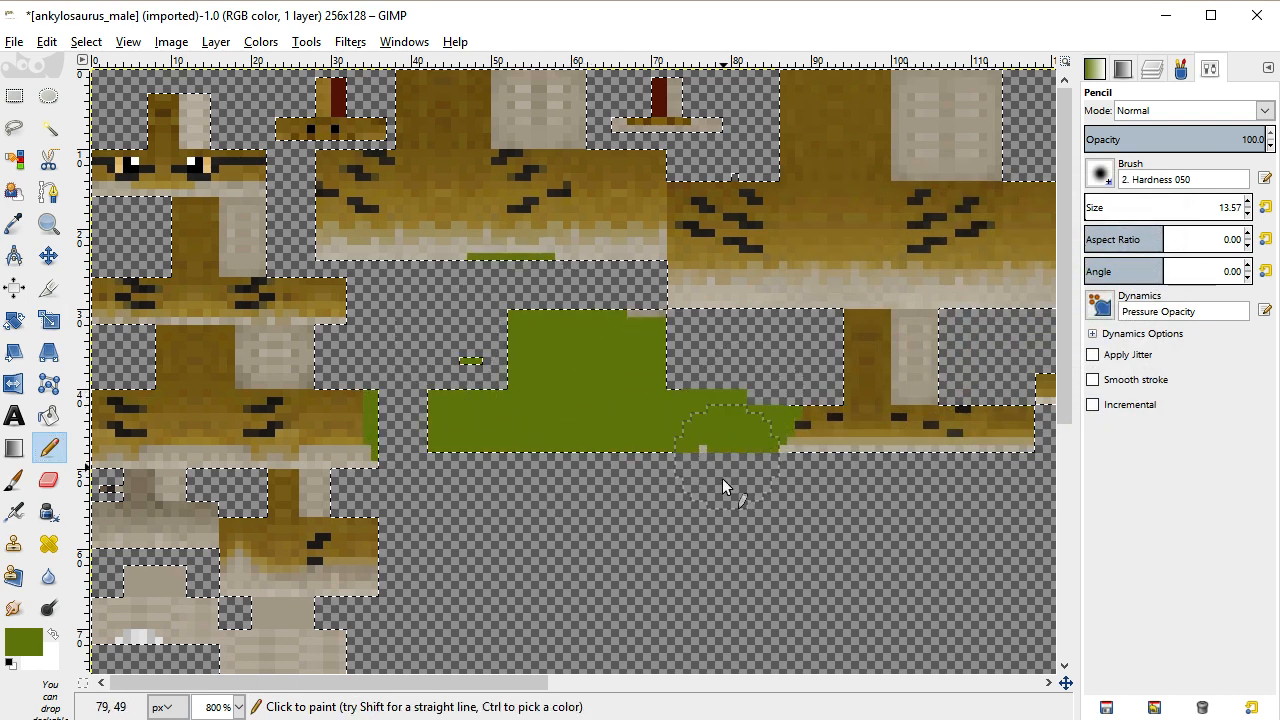
{"action": "key", "text": "ctrl+z"}
{"action": "key", "text": "ctrl+z"}
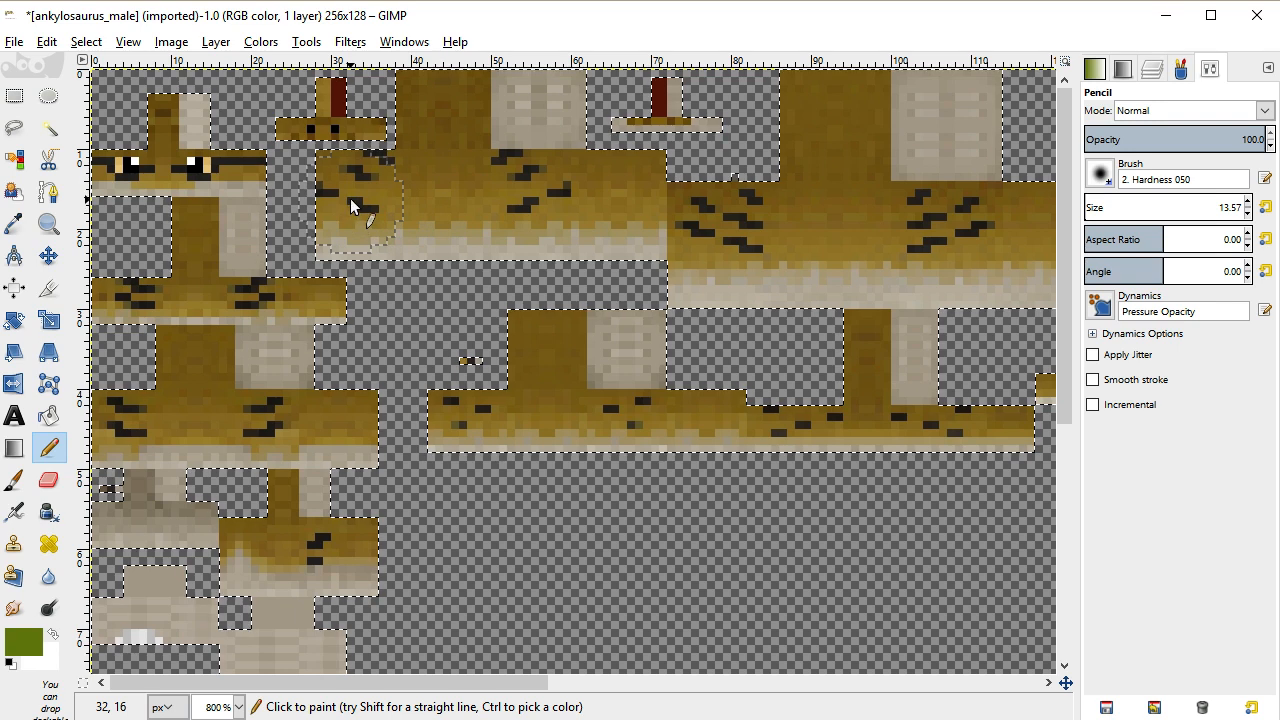
{"action": "left_click", "coordinate": [343, 195]}
{"action": "left_click_drag", "start_coordinate": [343, 195], "coordinate": [630, 190]}
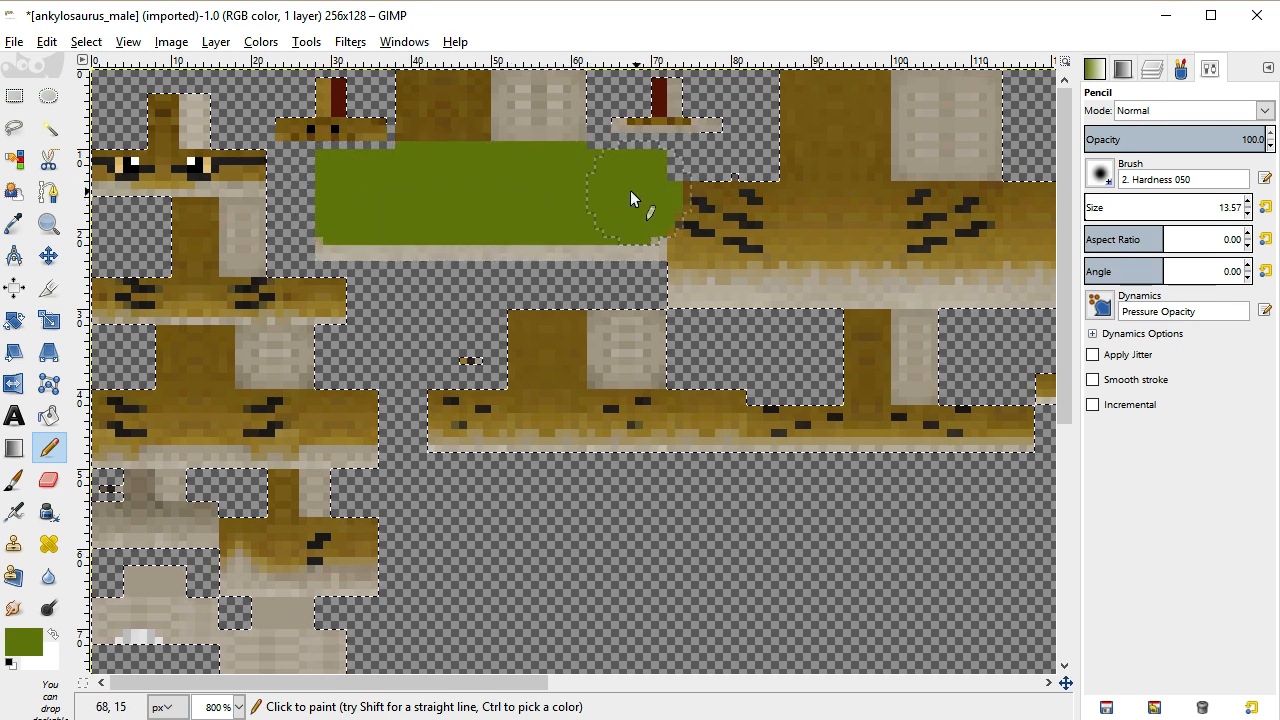
{"action": "key", "text": "ctrl+z"}
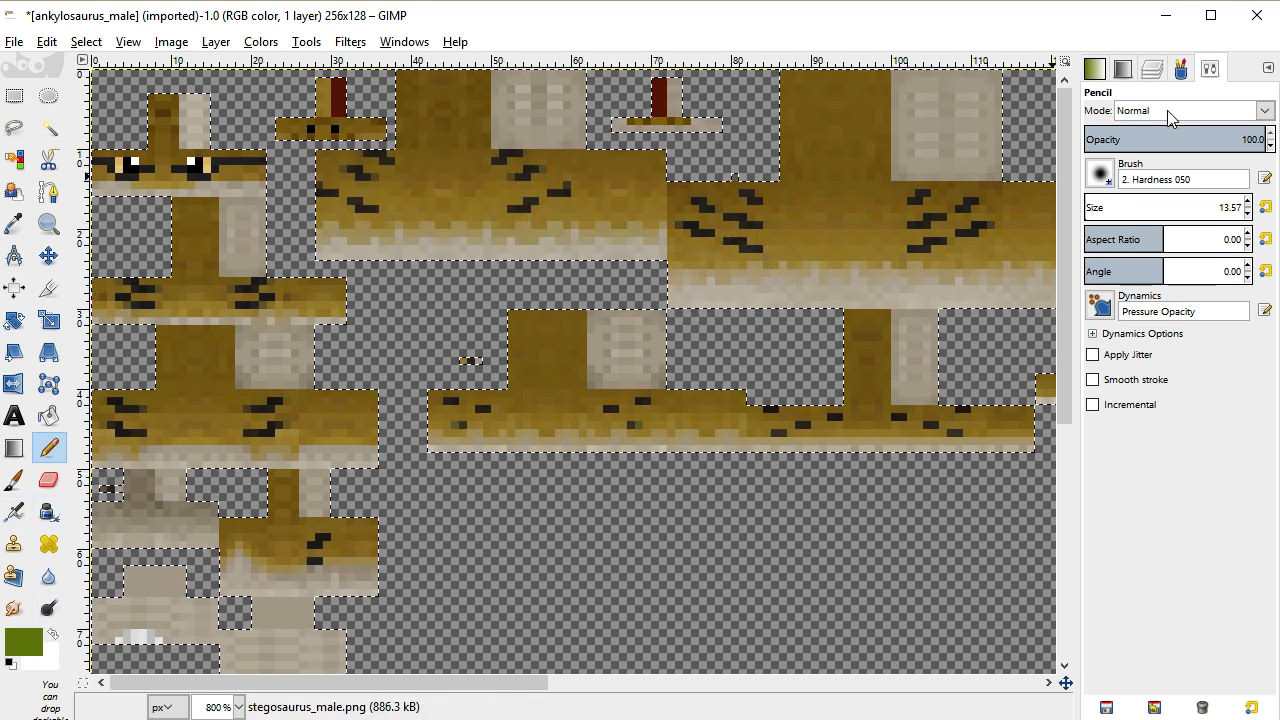
Reduce the Pencil's brush size to 2.57
{"action": "key", "text": "bracketleft"}
{"action": "key", "text": "bracketleft"}
{"action": "key", "text": "bracketleft"}
{"action": "key", "text": "bracketleft"}
{"action": "key", "text": "bracketleft"}
{"action": "key", "text": "bracketleft"}
{"action": "key", "text": "bracketleft"}
{"action": "key", "text": "bracketleft"}
{"action": "key", "text": "bracketleft"}
{"action": "key", "text": "bracketleft"}
{"action": "key", "text": "bracketleft"}
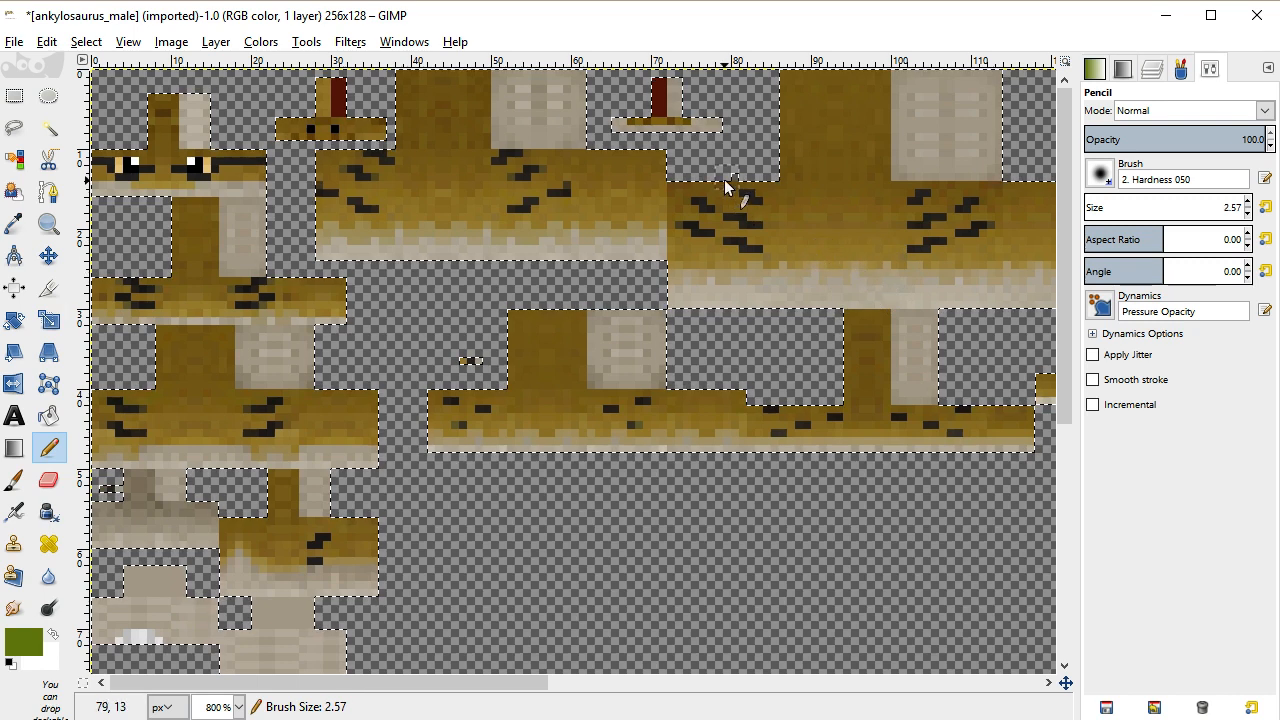
Paint olive green over most of the brown block above the wide upper body strip, undoing stray strokes
{"action": "left_click", "coordinate": [502, 137]}
{"action": "key", "text": "ctrl+z"}
{"action": "left_click", "coordinate": [480, 84]}
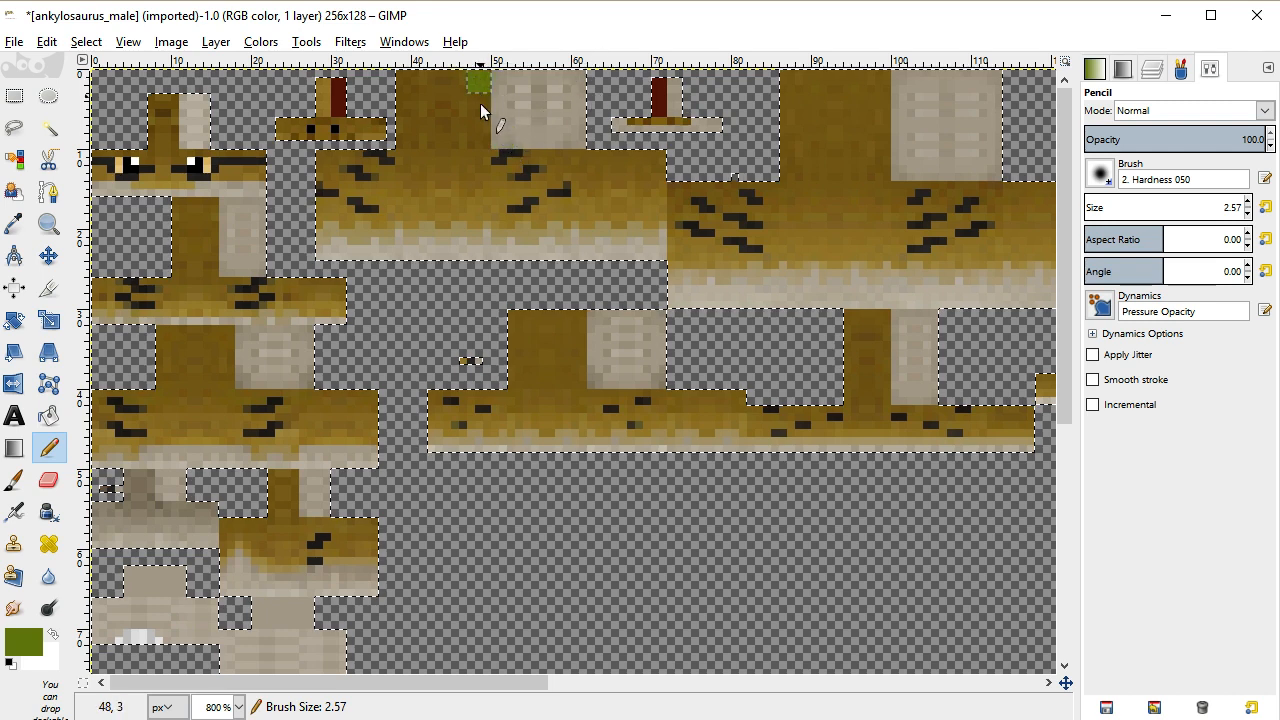
{"action": "left_click", "coordinate": [414, 140], "text": "shift"}
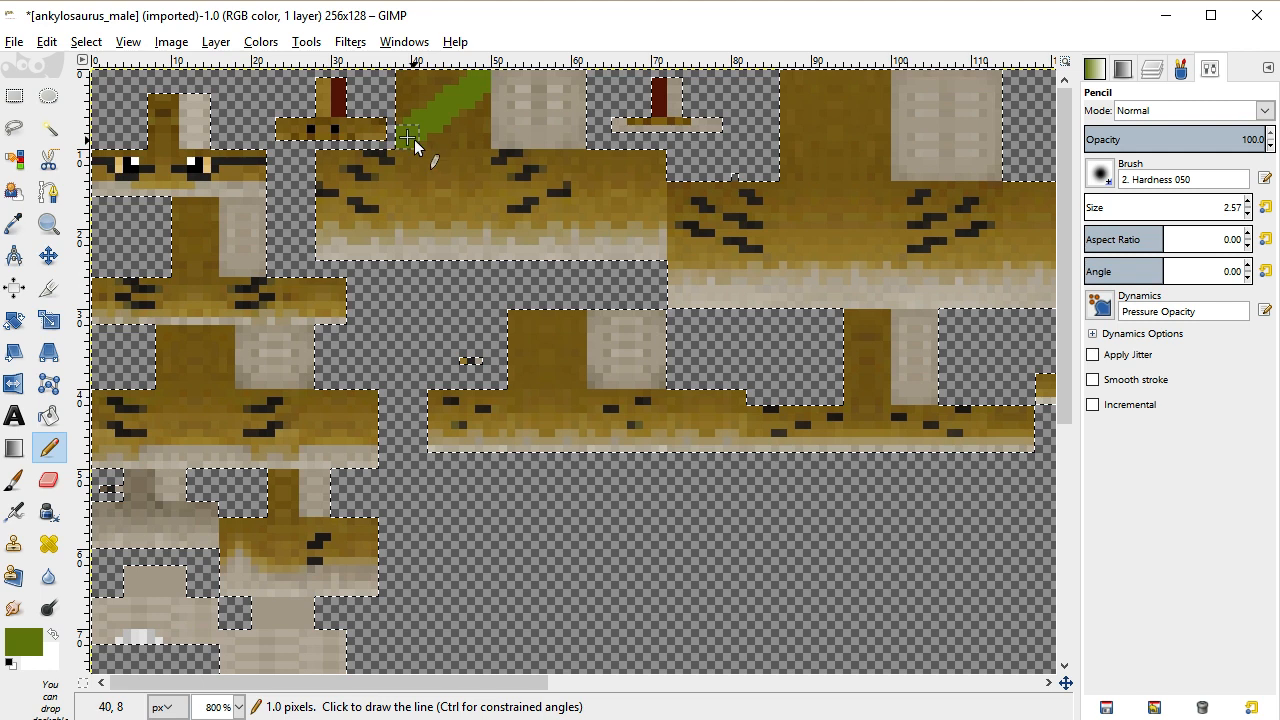
{"action": "key", "text": "ctrl+z"}
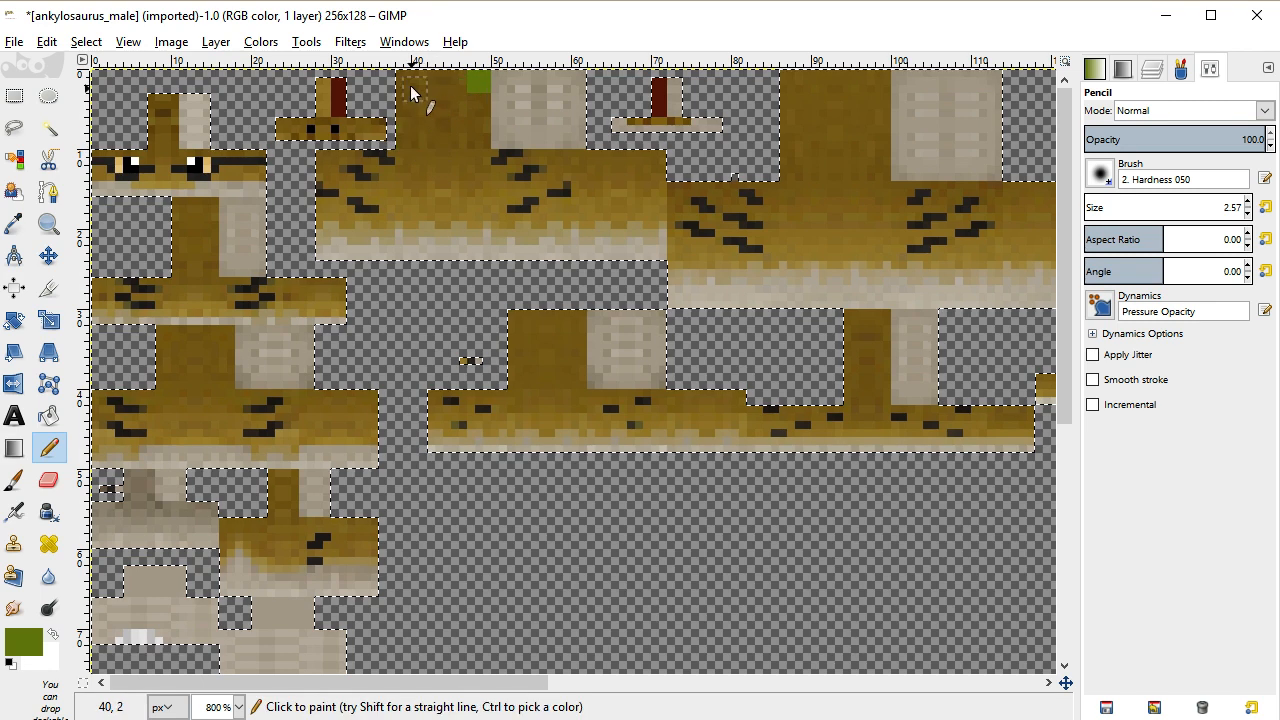
{"action": "left_click_drag", "start_coordinate": [410, 80], "coordinate": [474, 128]}
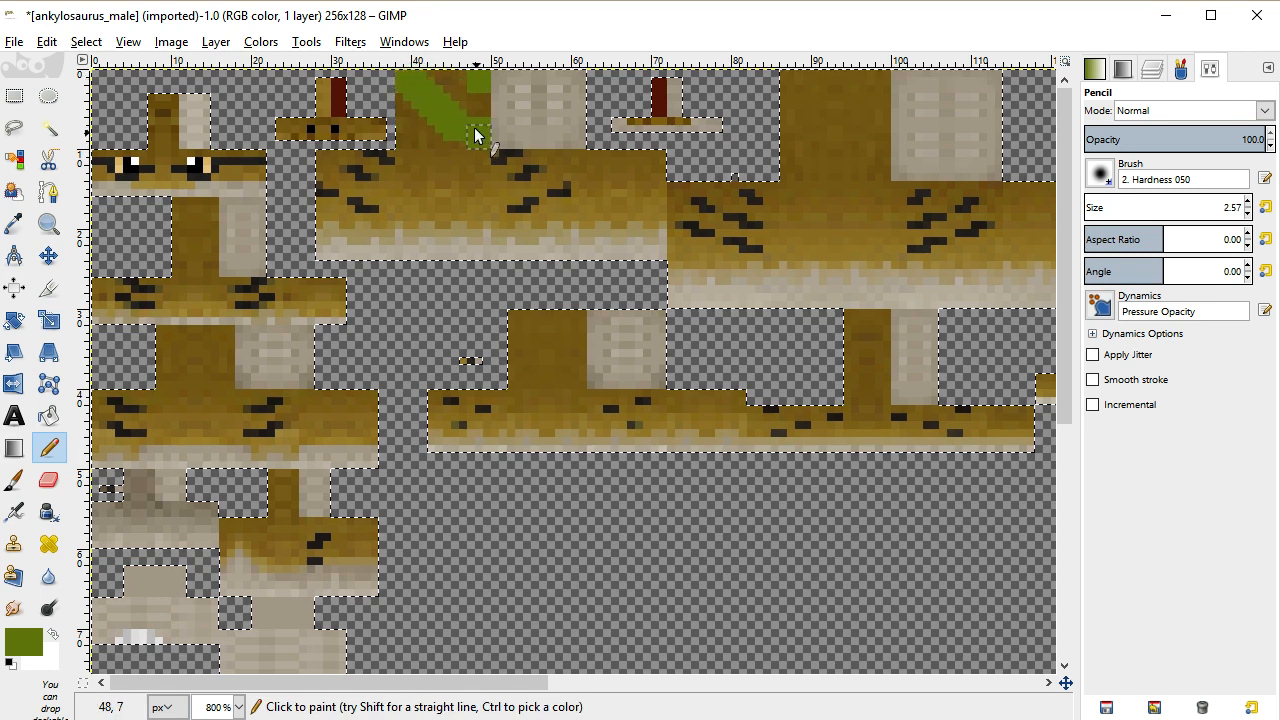
{"action": "left_click_drag", "start_coordinate": [445, 84], "coordinate": [471, 80]}
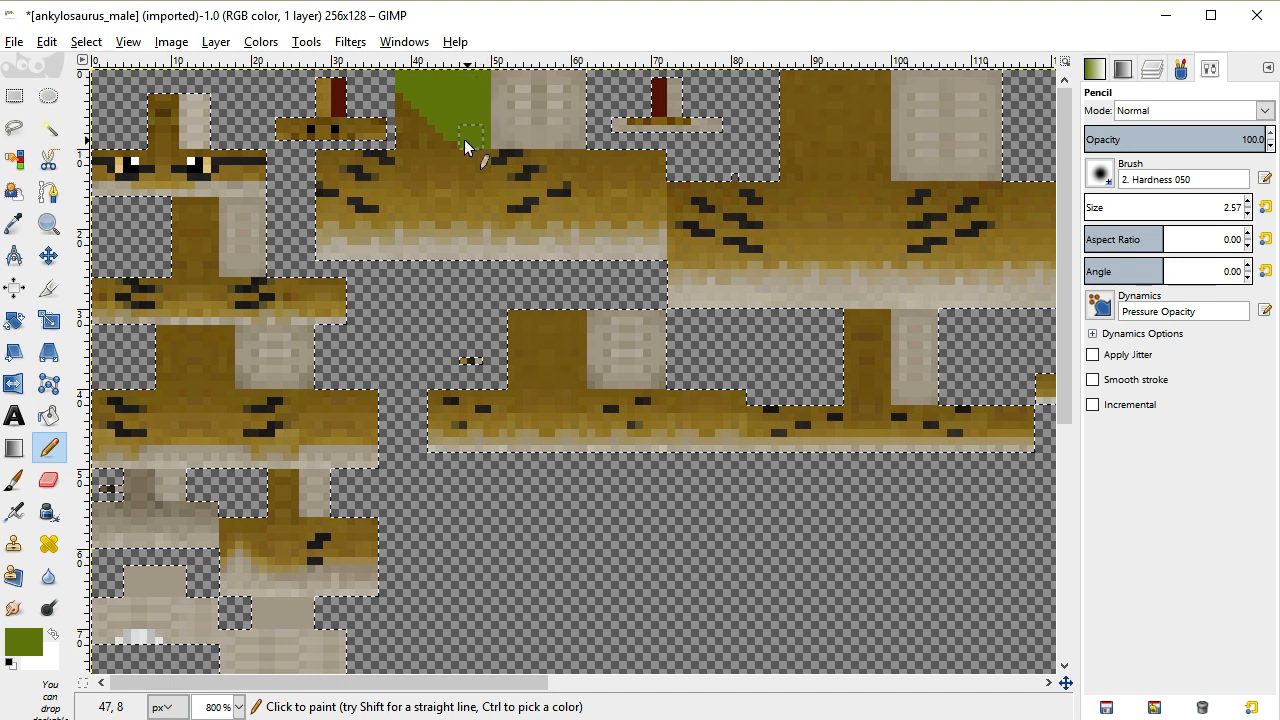
Finish the brown block and paint the wide body strip beneath it olive green, including its pale lower edge
{"action": "mouse_move", "coordinate": [420, 134]}
{"action": "left_mouse_down"}
{"action": "mouse_move", "coordinate": [408, 96]}
{"action": "mouse_move", "coordinate": [420, 146]}
{"action": "mouse_move", "coordinate": [409, 163]}
{"action": "mouse_move", "coordinate": [327, 163]}
{"action": "mouse_move", "coordinate": [321, 218]}
{"action": "mouse_move", "coordinate": [457, 232]}
{"action": "mouse_move", "coordinate": [657, 225]}
{"action": "mouse_move", "coordinate": [646, 176]}
{"action": "left_mouse_up"}
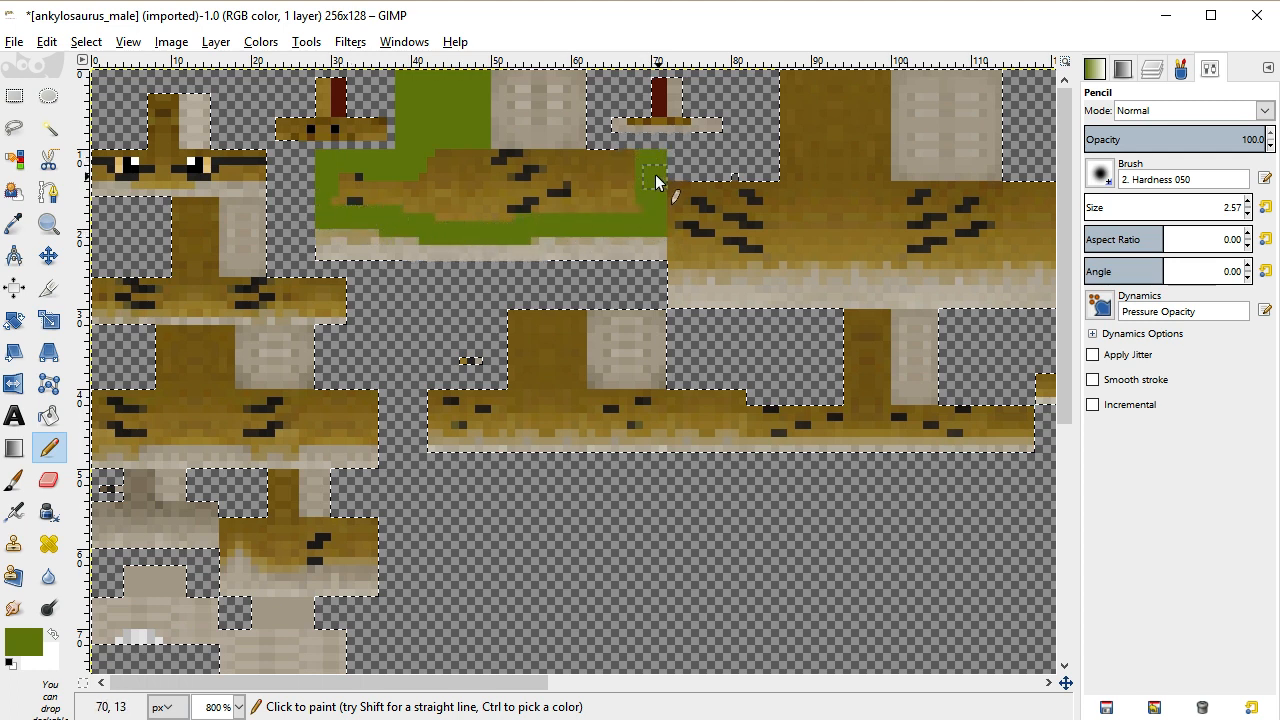
{"action": "left_click", "coordinate": [402, 160], "text": "shift"}
{"action": "mouse_move", "coordinate": [350, 184]}
{"action": "left_mouse_down"}
{"action": "mouse_move", "coordinate": [470, 200]}
{"action": "mouse_move", "coordinate": [413, 190]}
{"action": "mouse_move", "coordinate": [461, 181]}
{"action": "mouse_move", "coordinate": [632, 193]}
{"action": "mouse_move", "coordinate": [490, 218]}
{"action": "left_mouse_up"}
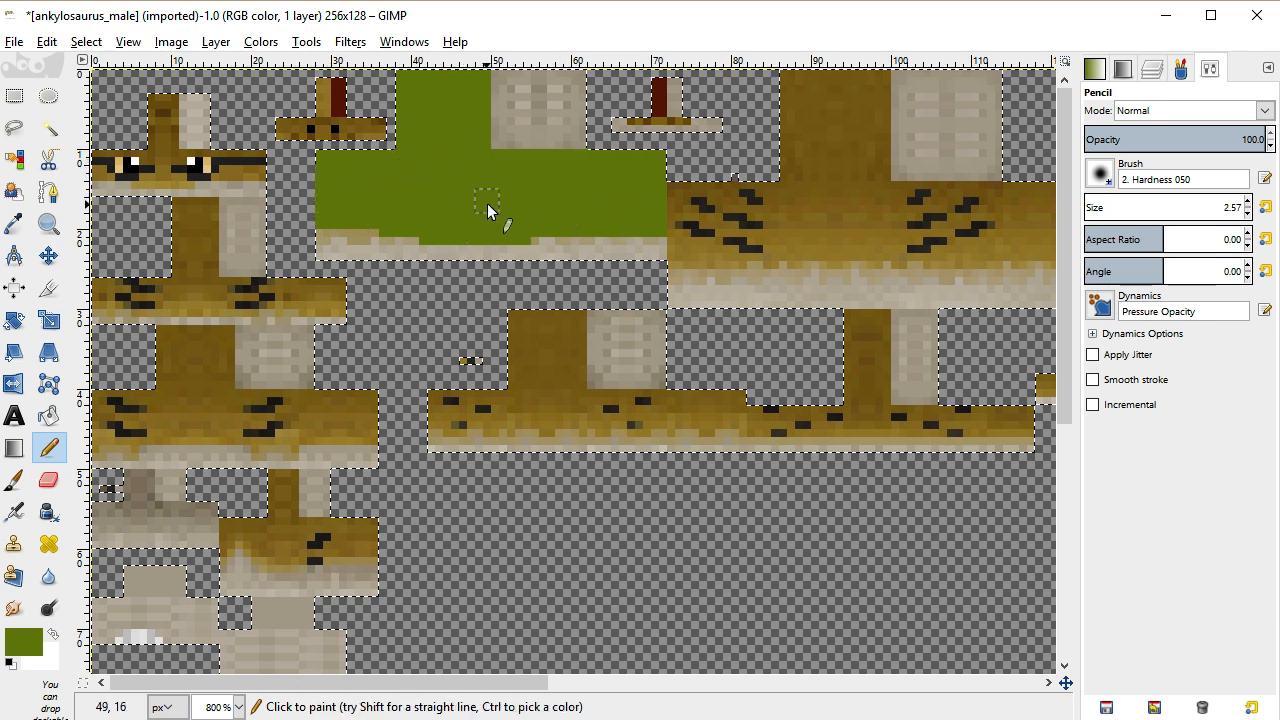
{"action": "mouse_move", "coordinate": [391, 249]}
{"action": "left_mouse_down"}
{"action": "mouse_move", "coordinate": [366, 257]}
{"action": "mouse_move", "coordinate": [572, 250]}
{"action": "left_mouse_up"}
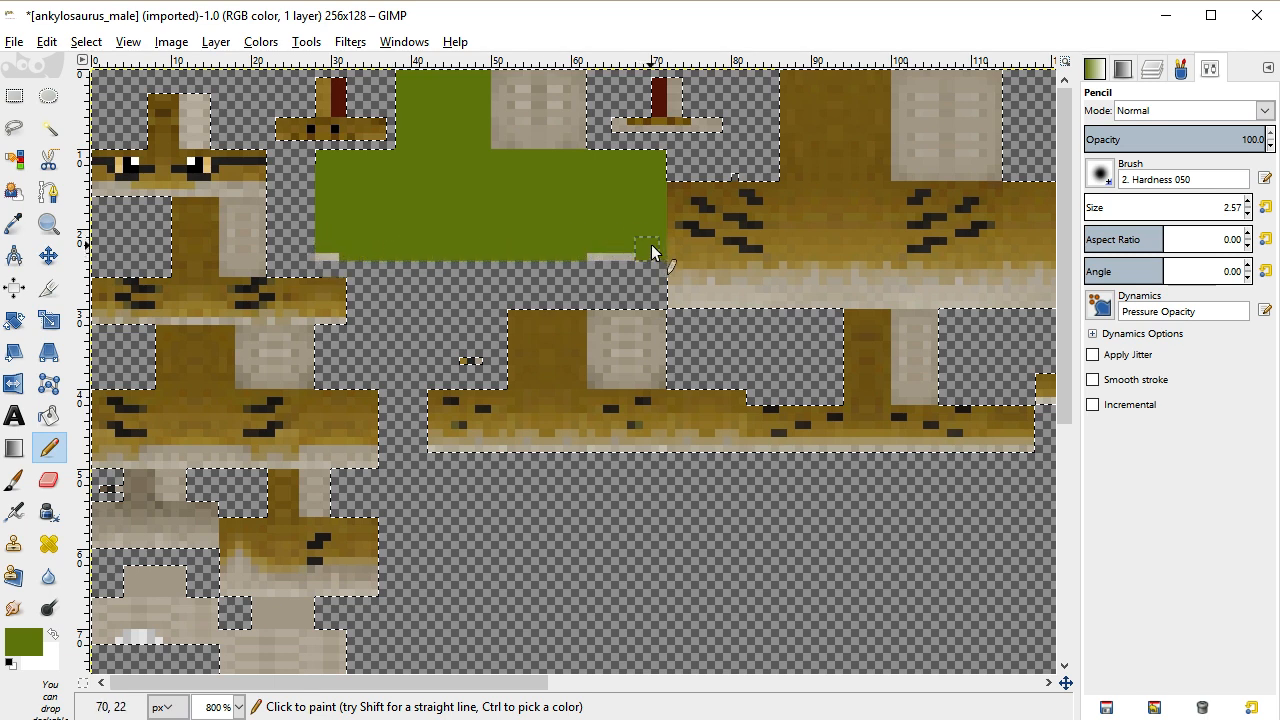
Undo the last strokes on the wide upper body strip and repaint its brown area olive green, leaving the pale lower edge
{"action": "key", "text": "ctrl+z"}
{"action": "key", "text": "ctrl+z"}
{"action": "key", "text": "ctrl+z"}
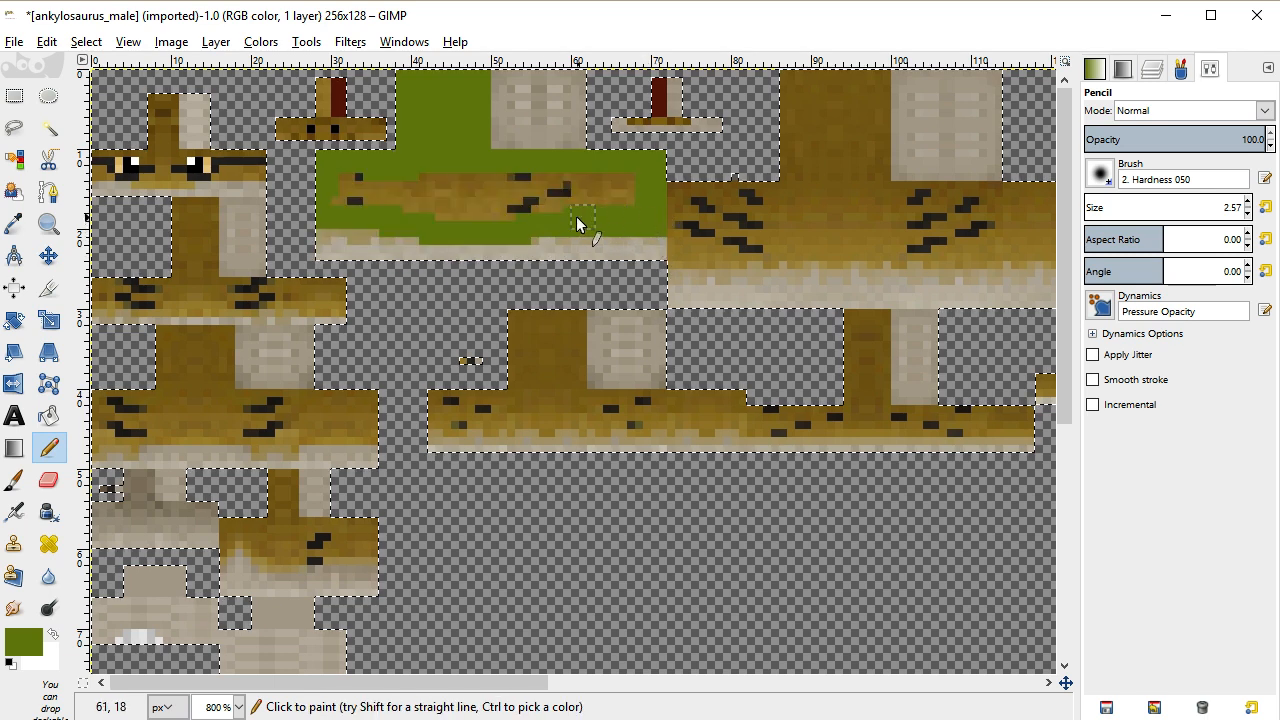
{"action": "left_click_drag", "start_coordinate": [576, 216], "coordinate": [326, 205]}
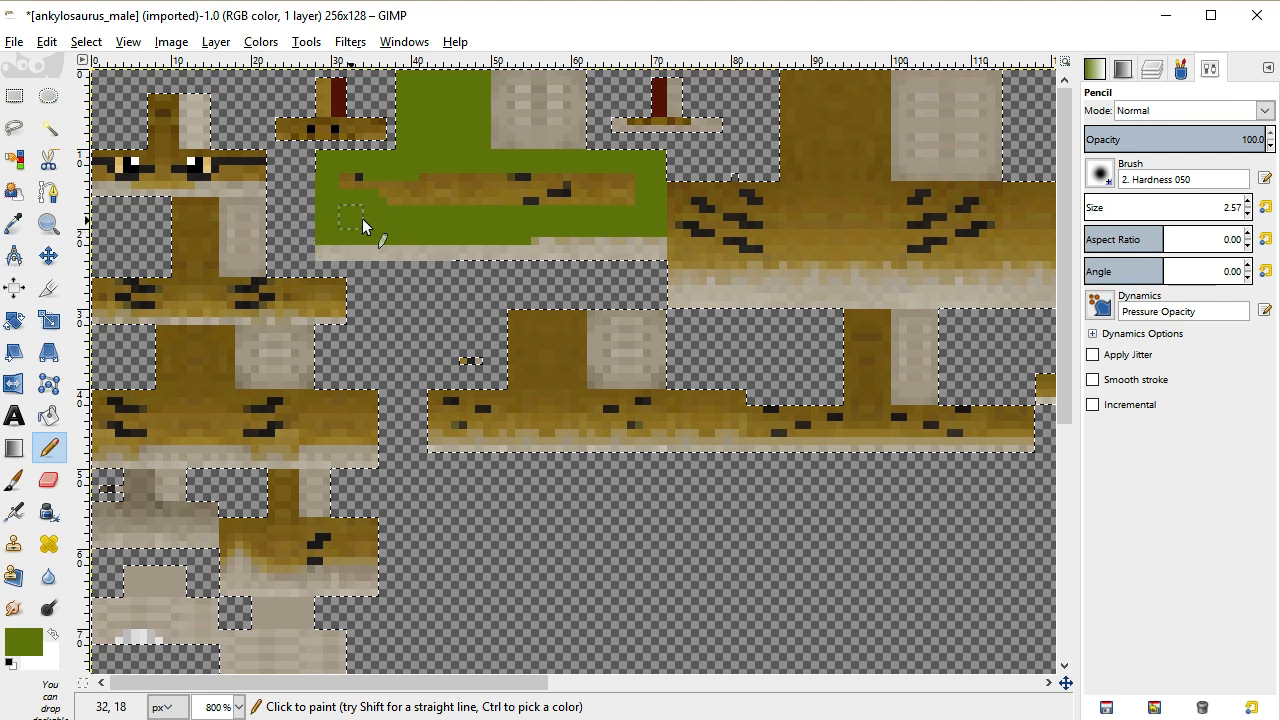
{"action": "mouse_move", "coordinate": [616, 221]}
{"action": "left_mouse_down"}
{"action": "mouse_move", "coordinate": [657, 204]}
{"action": "mouse_move", "coordinate": [341, 188]}
{"action": "mouse_move", "coordinate": [685, 192]}
{"action": "left_mouse_up"}
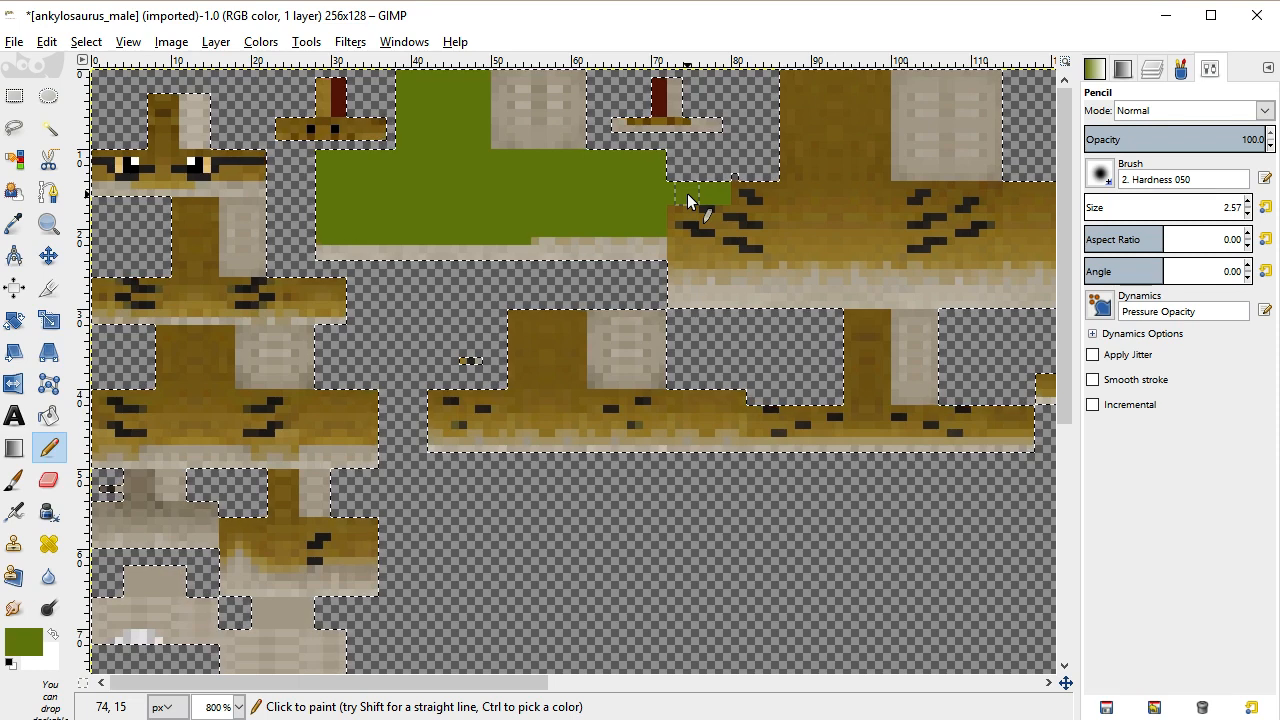
Paint olive green along the near end and lower brown edge of the adjoining larger body strip
{"action": "left_click_drag", "start_coordinate": [682, 212], "coordinate": [681, 229]}
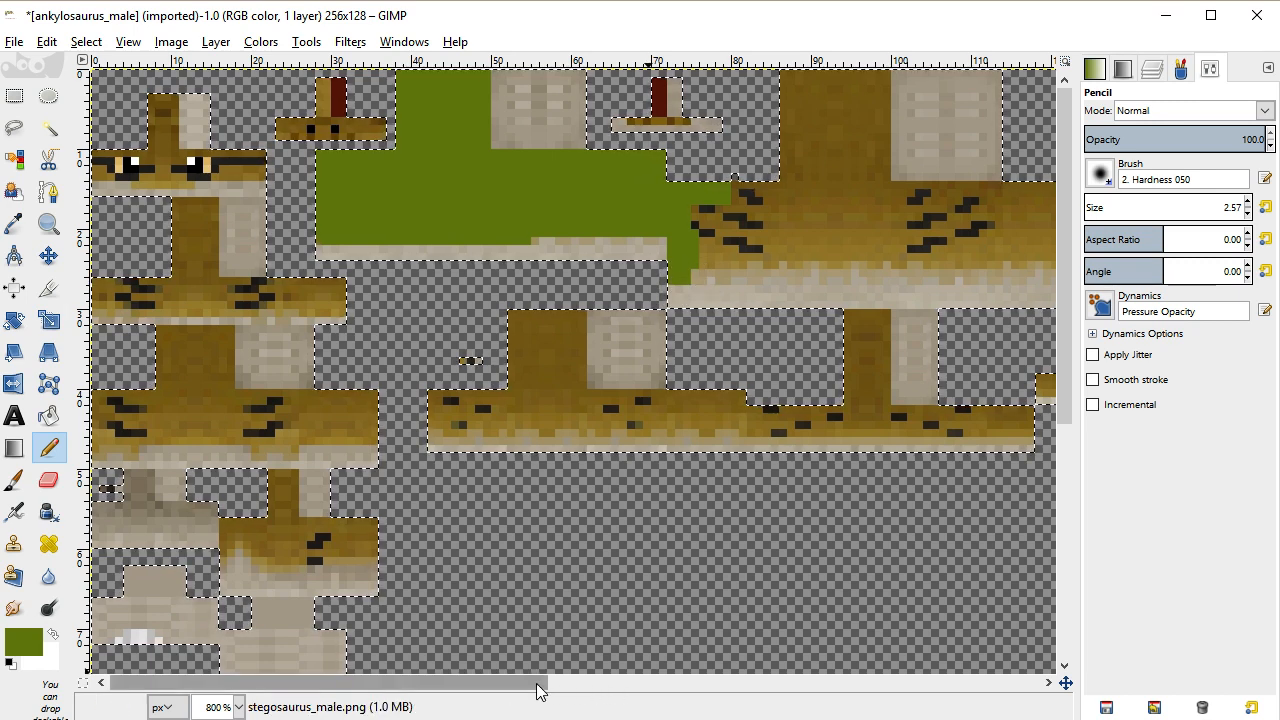
{"action": "left_click_drag", "start_coordinate": [537, 690], "coordinate": [740, 690]}
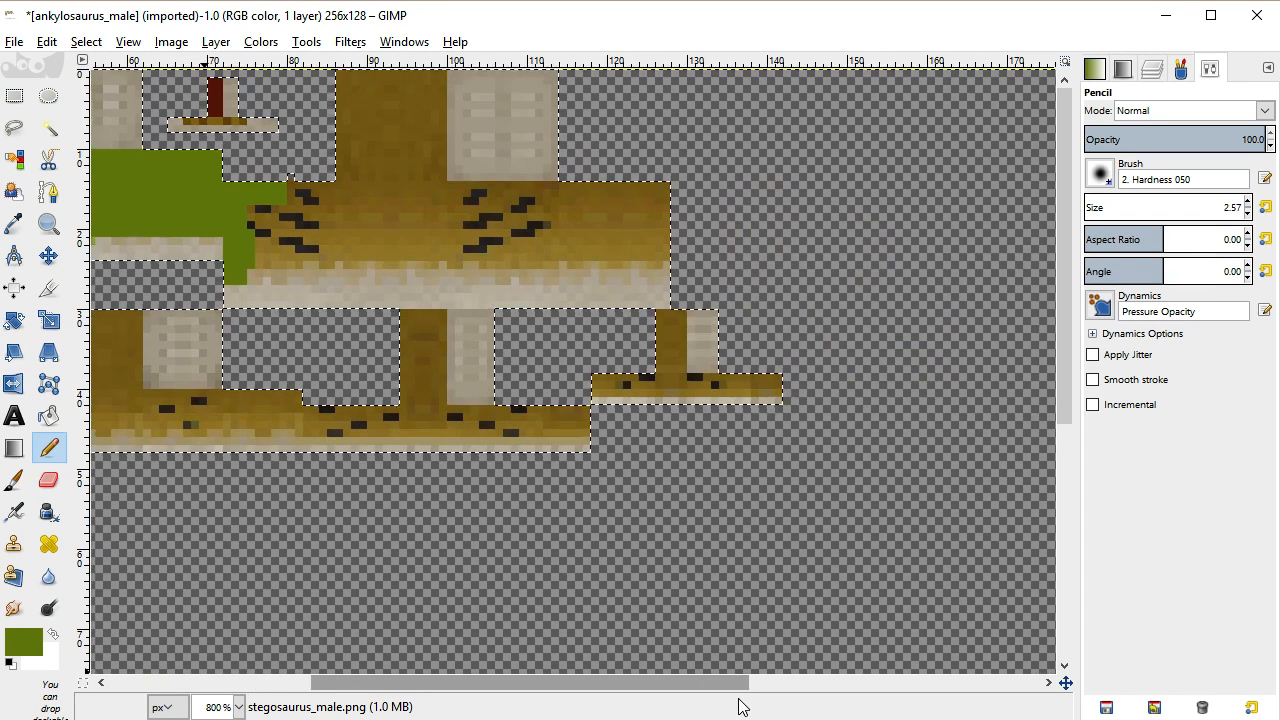
{"action": "left_click", "coordinate": [655, 263]}
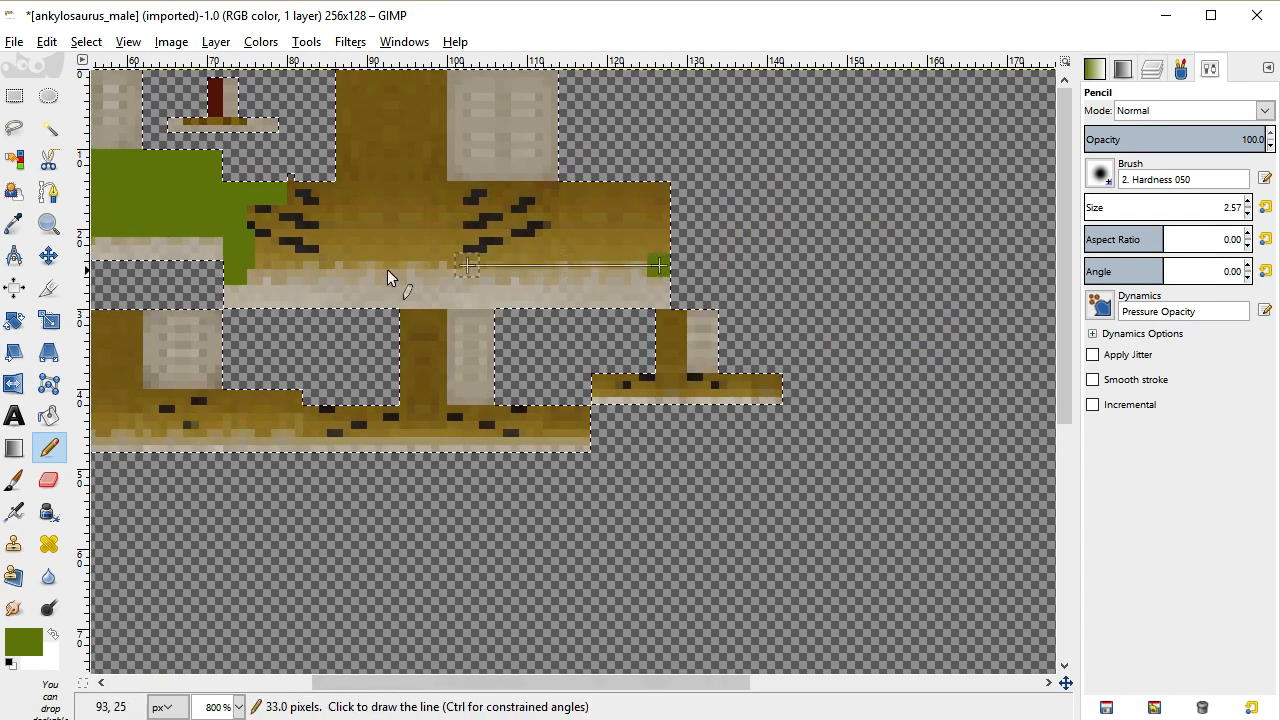
{"action": "left_click", "coordinate": [250, 266], "text": "shift"}
{"action": "mouse_move", "coordinate": [257, 213]}
{"action": "left_mouse_down"}
{"action": "mouse_move", "coordinate": [299, 189]}
{"action": "mouse_move", "coordinate": [346, 190]}
{"action": "left_mouse_up"}
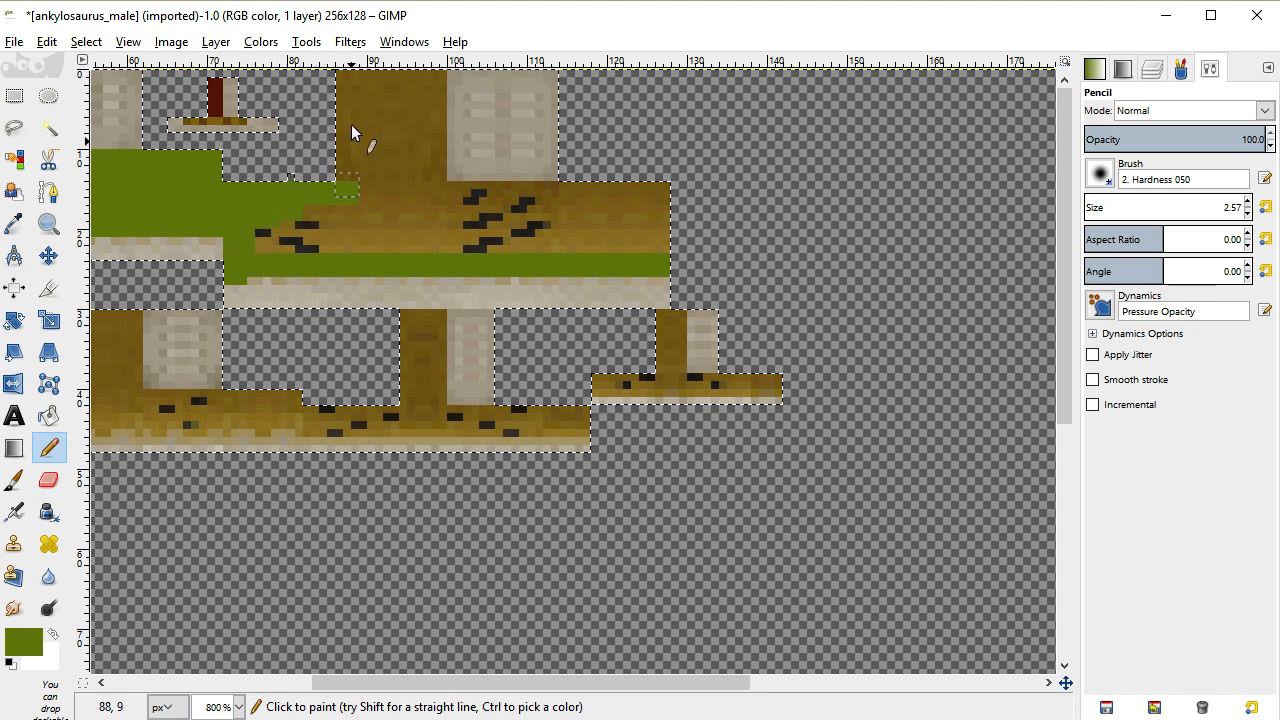
Fill the brown block above the larger body strip and the rest of that strip olive green, leaving the pale bottom edge
{"action": "left_click", "coordinate": [345, 77]}
{"action": "left_click", "coordinate": [435, 80], "text": "shift"}
{"action": "left_click", "coordinate": [436, 169], "text": "shift"}
{"action": "left_click", "coordinate": [346, 170], "text": "shift"}
{"action": "left_click", "coordinate": [346, 103], "text": "shift"}
{"action": "left_click", "coordinate": [419, 105], "text": "shift"}
{"action": "left_click", "coordinate": [415, 142], "text": "shift"}
{"action": "left_click", "coordinate": [362, 145], "text": "shift"}
{"action": "left_click", "coordinate": [362, 121], "text": "shift"}
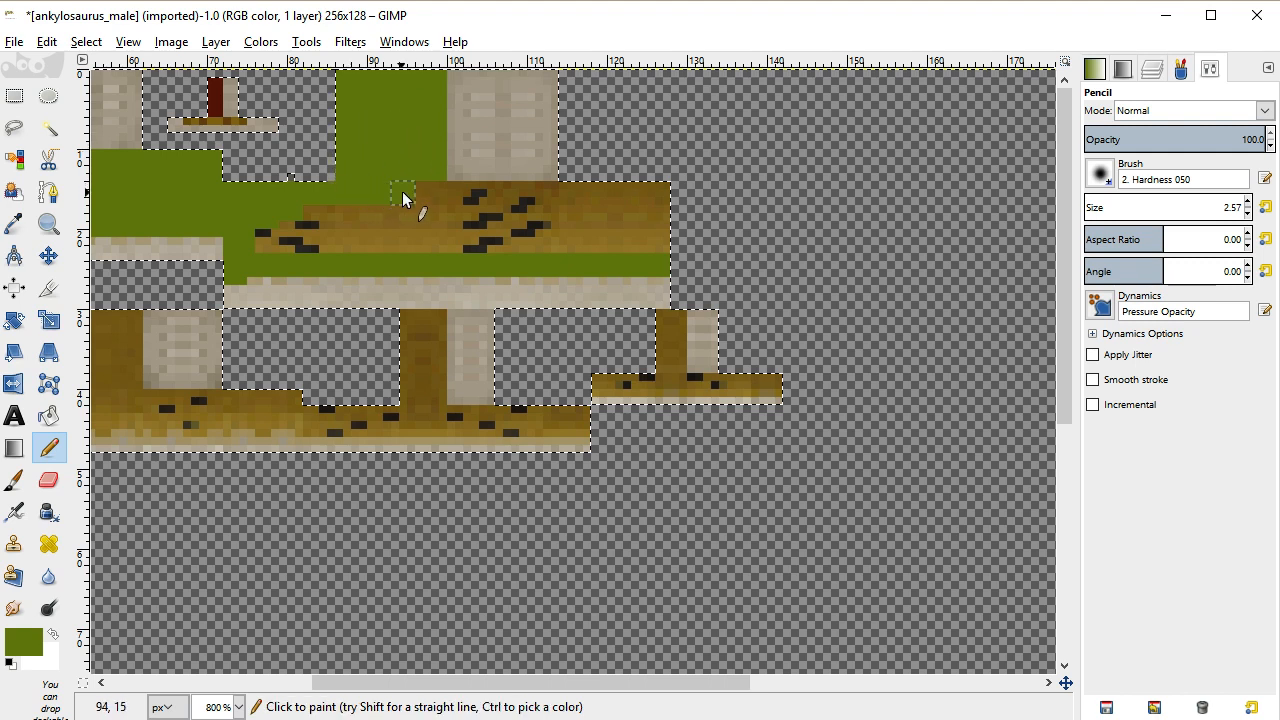
{"action": "left_click_drag", "start_coordinate": [402, 192], "coordinate": [568, 193]}
{"action": "mouse_move", "coordinate": [657, 196]}
{"action": "left_mouse_down"}
{"action": "mouse_move", "coordinate": [659, 246]}
{"action": "mouse_move", "coordinate": [642, 253]}
{"action": "mouse_move", "coordinate": [237, 242]}
{"action": "mouse_move", "coordinate": [441, 221]}
{"action": "mouse_move", "coordinate": [341, 221]}
{"action": "mouse_move", "coordinate": [368, 217]}
{"action": "mouse_move", "coordinate": [614, 212]}
{"action": "mouse_move", "coordinate": [547, 217]}
{"action": "mouse_move", "coordinate": [641, 233]}
{"action": "left_mouse_up"}
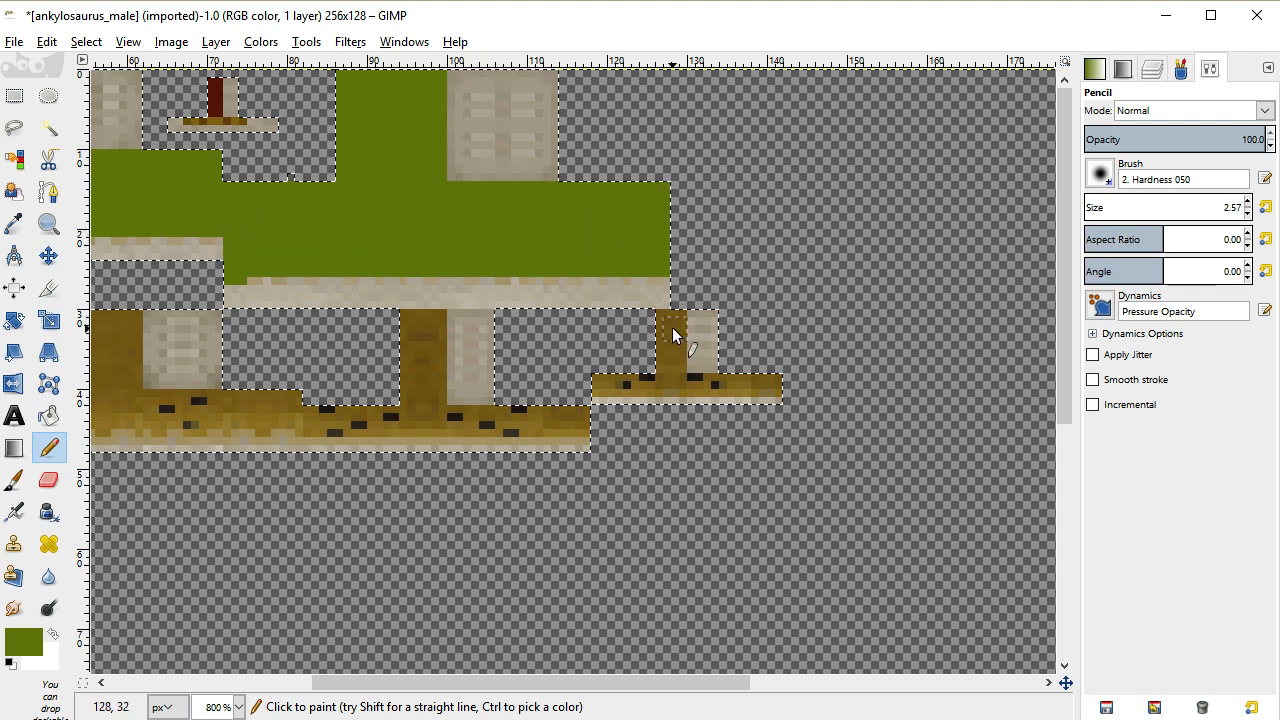
Paint the brown parts of the small T-shaped piece below the larger body strip's far end olive green
{"action": "left_click", "coordinate": [666, 382], "text": "shift"}
{"action": "left_click", "coordinate": [604, 386], "text": "shift"}
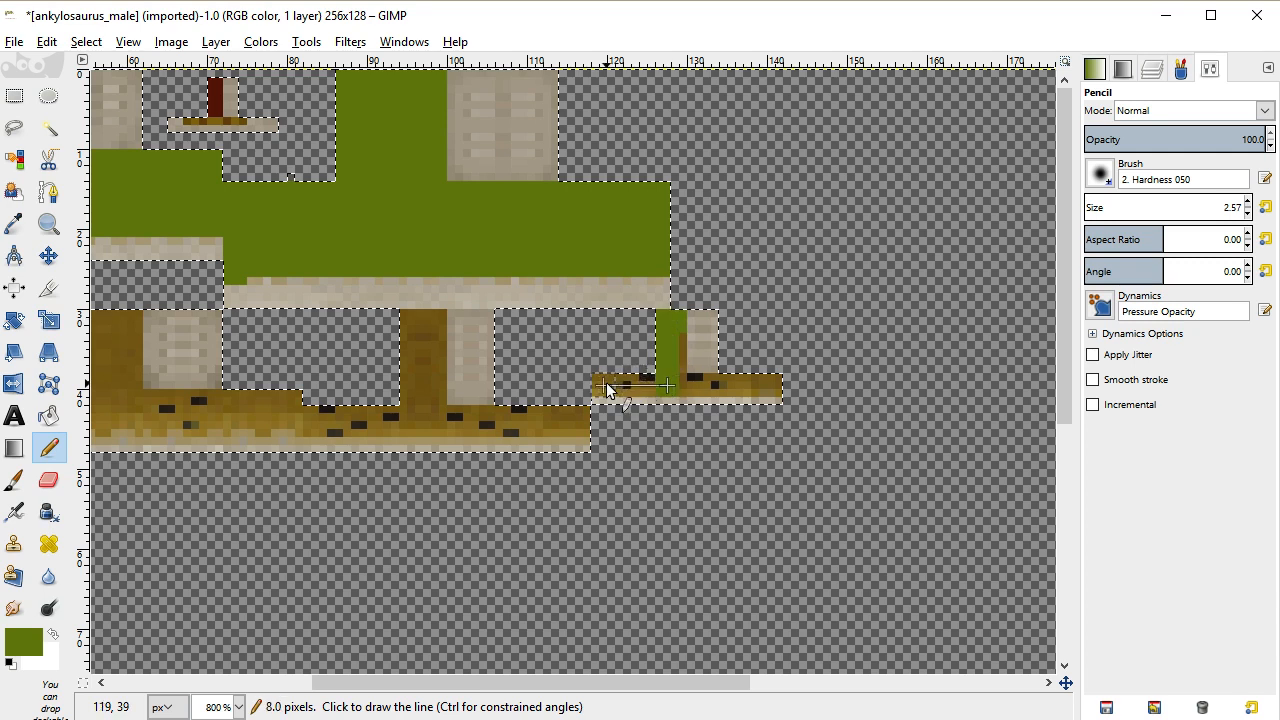
{"action": "left_click", "coordinate": [772, 385], "text": "shift"}
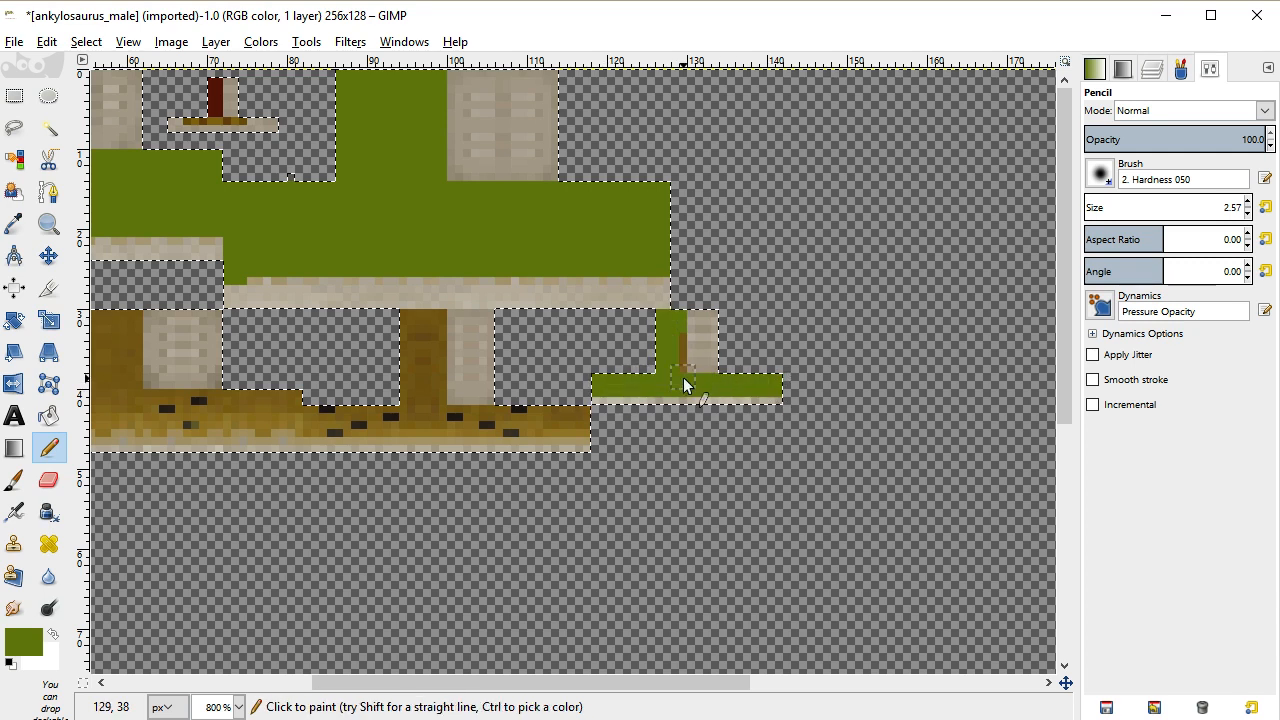
{"action": "left_click_drag", "start_coordinate": [670, 345], "coordinate": [674, 363]}
Paint the brown block in the middle row and most of the strip beneath it olive green
{"action": "left_click_drag", "start_coordinate": [677, 683], "coordinate": [475, 683]}
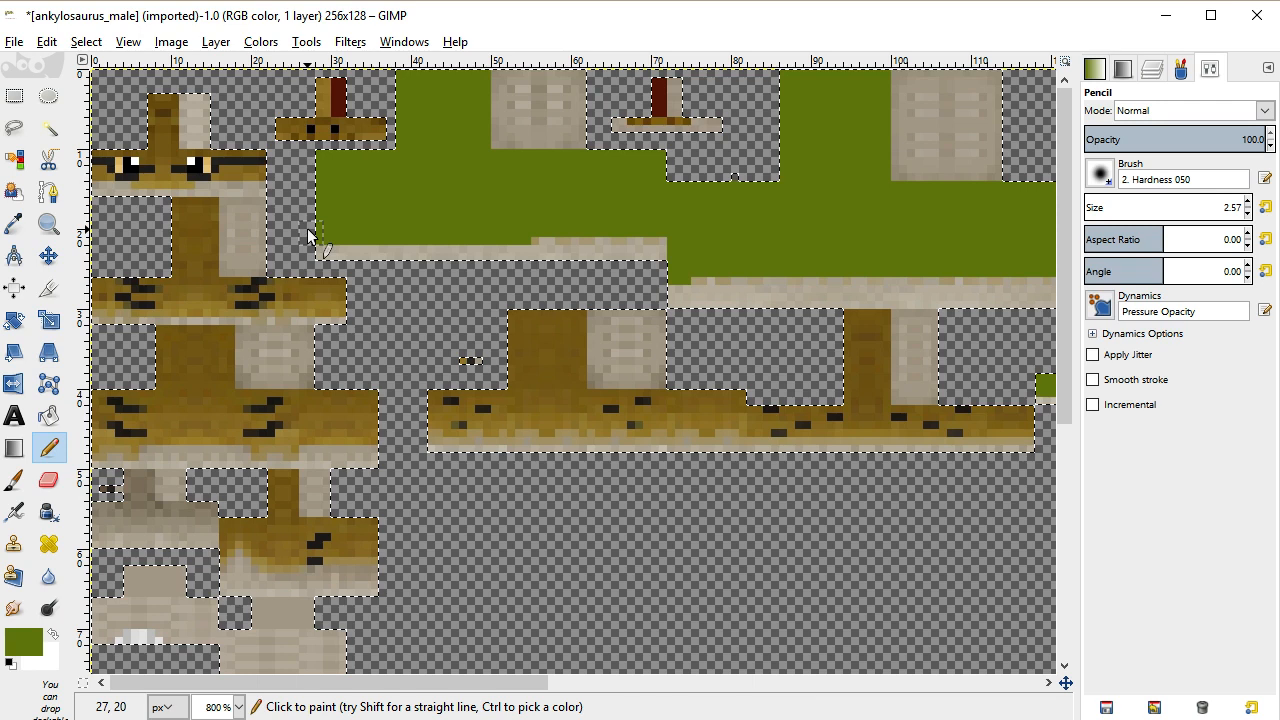
{"action": "left_click", "coordinate": [520, 322]}
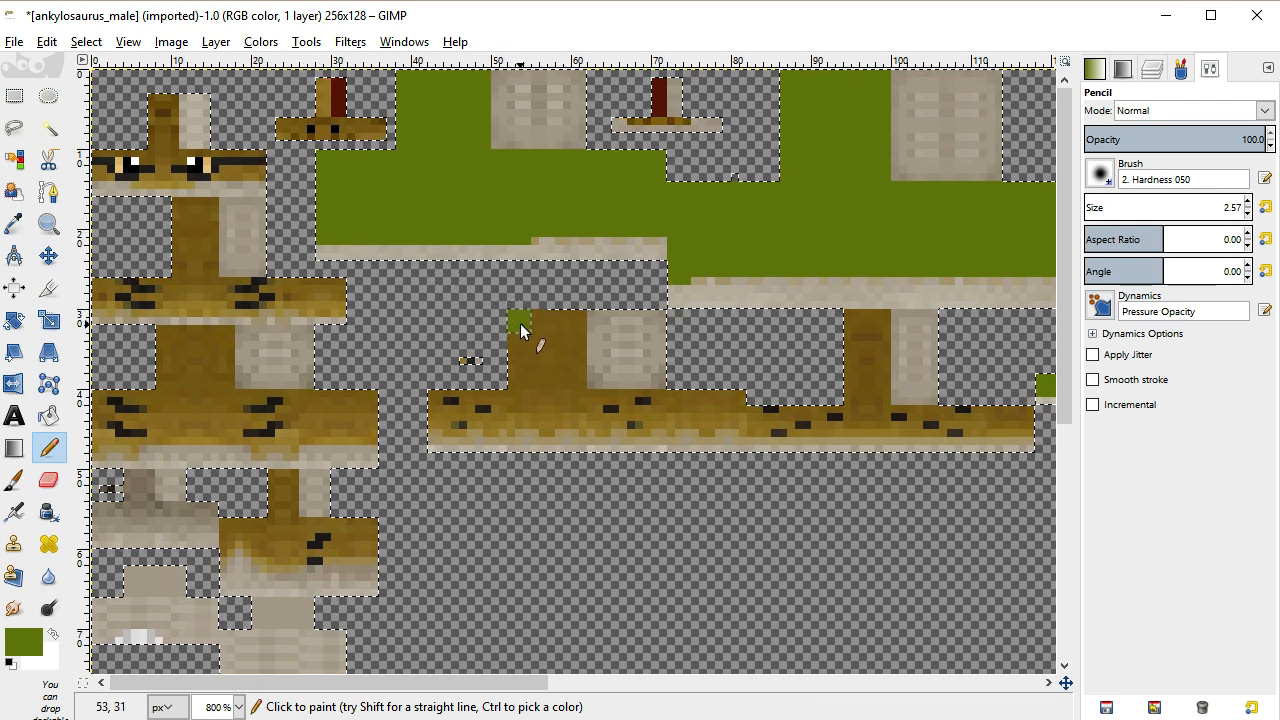
{"action": "left_click", "coordinate": [571, 377], "text": "shift"}
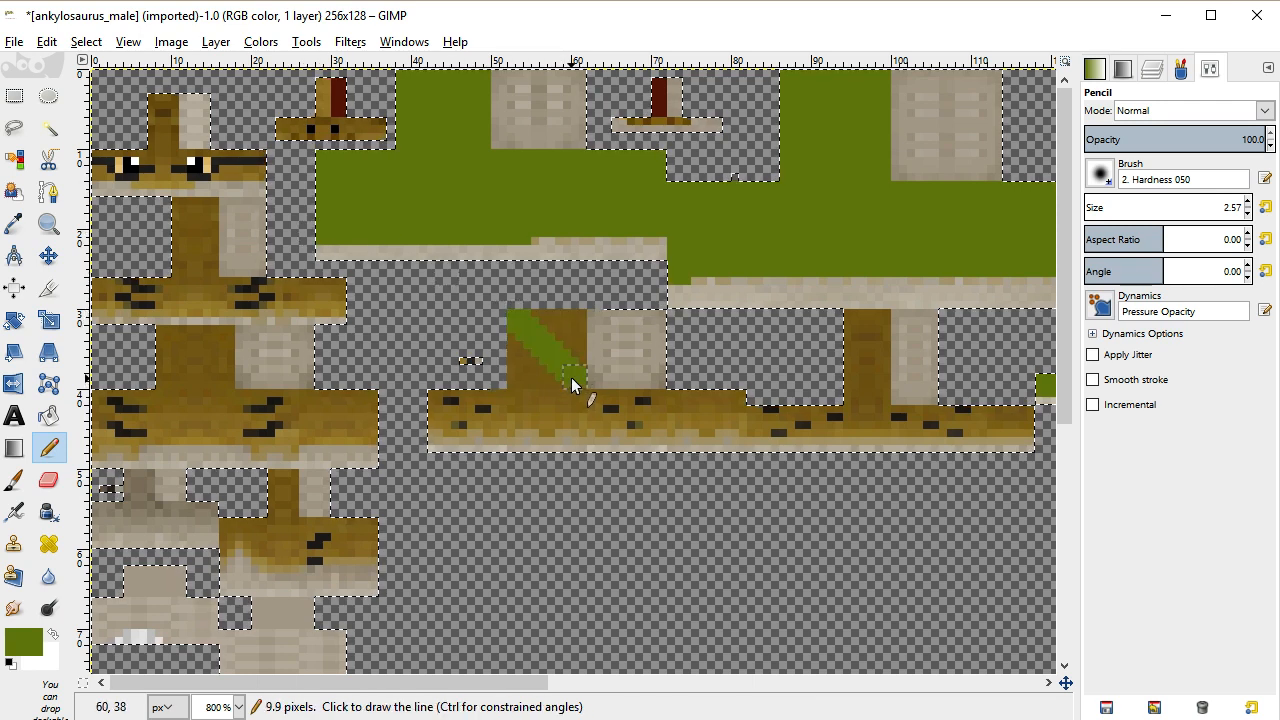
{"action": "left_click", "coordinate": [571, 377]}
{"action": "mouse_move", "coordinate": [545, 320]}
{"action": "left_mouse_down"}
{"action": "mouse_move", "coordinate": [522, 363]}
{"action": "mouse_move", "coordinate": [582, 409]}
{"action": "mouse_move", "coordinate": [419, 405]}
{"action": "mouse_move", "coordinate": [587, 398]}
{"action": "mouse_move", "coordinate": [445, 417]}
{"action": "mouse_move", "coordinate": [763, 420]}
{"action": "mouse_move", "coordinate": [719, 417]}
{"action": "mouse_move", "coordinate": [740, 392]}
{"action": "mouse_move", "coordinate": [591, 396]}
{"action": "left_mouse_up"}
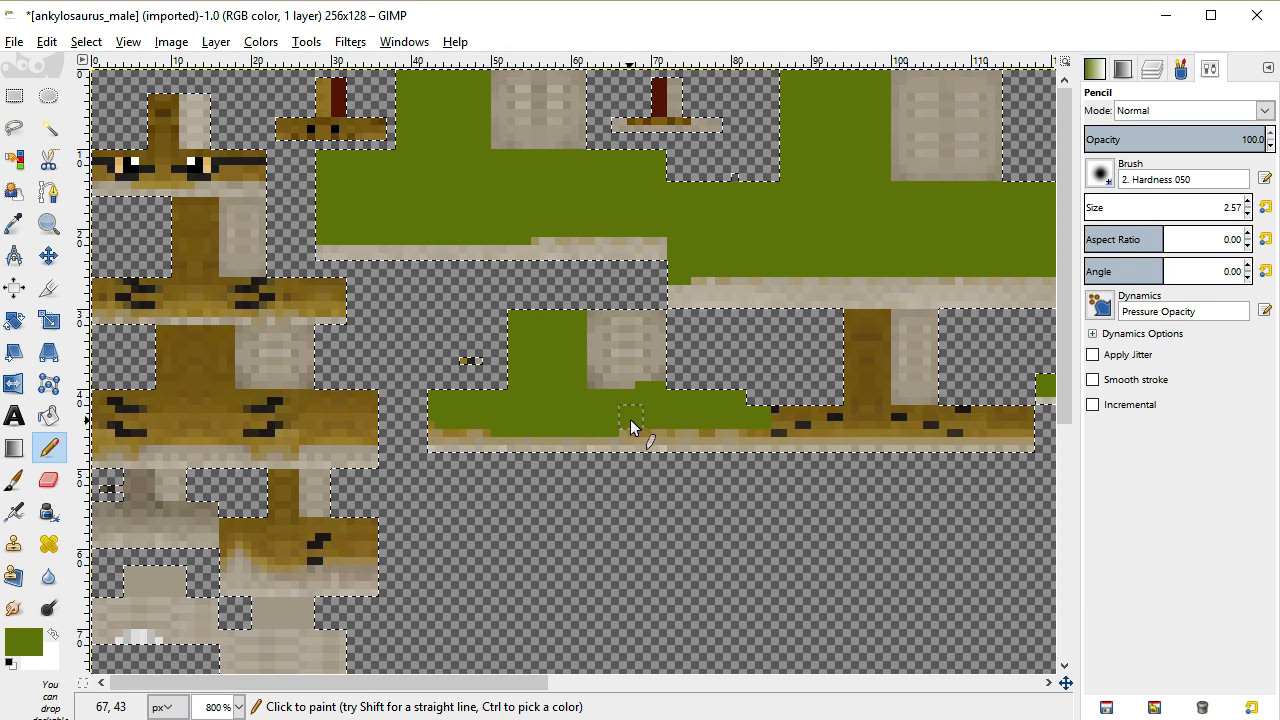
Extend the olive green along the rest of the long middle strip and fill the narrow brown block above it
{"action": "left_click", "coordinate": [1030, 428], "text": "shift"}
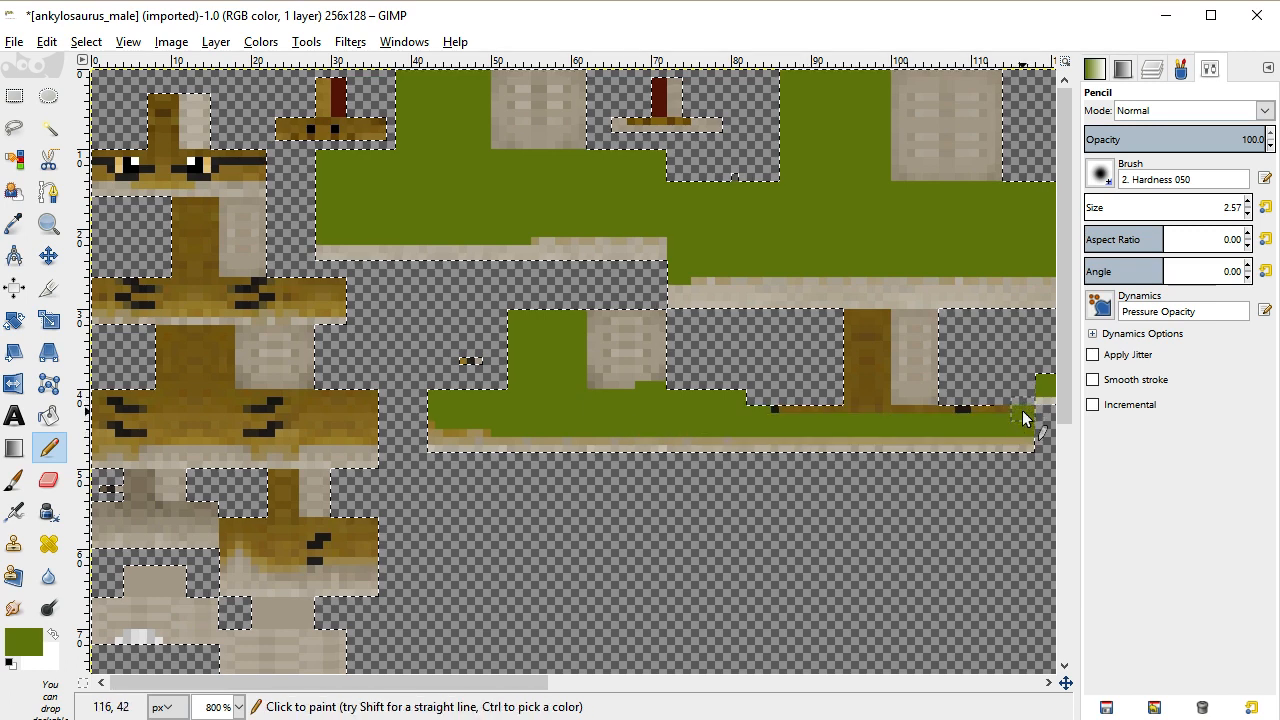
{"action": "key", "text": "ctrl+z"}
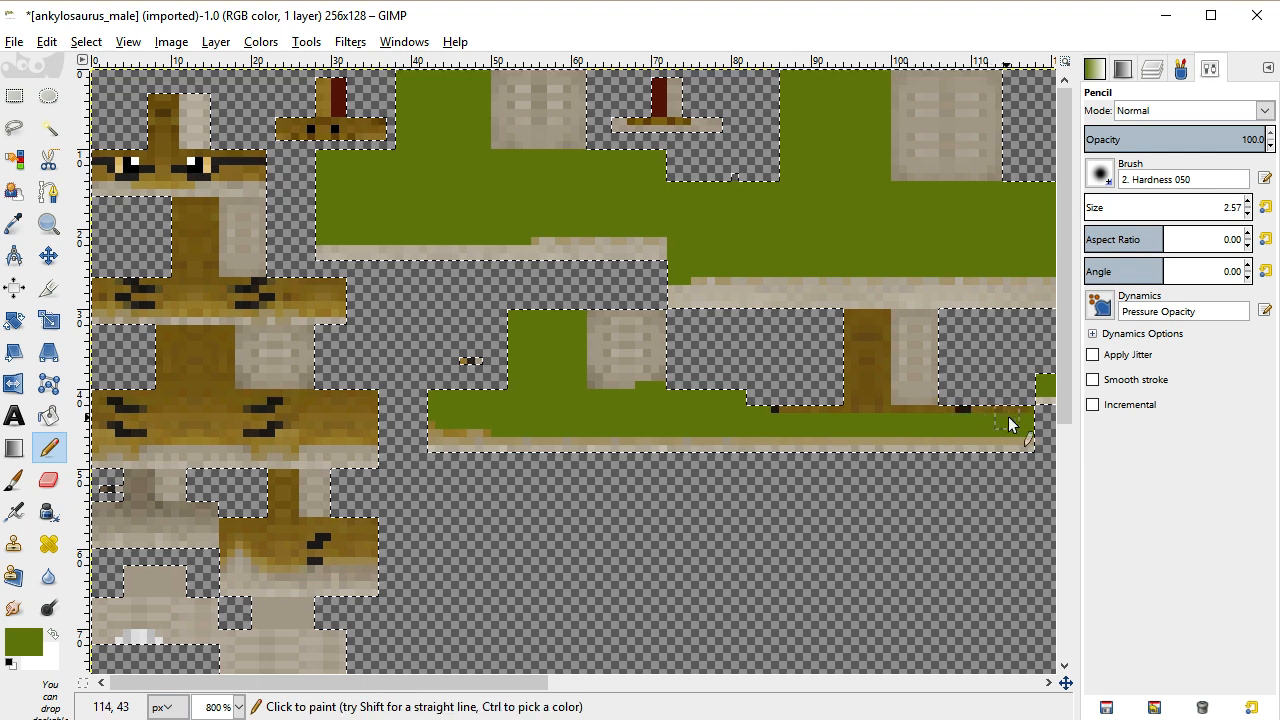
{"action": "left_click", "coordinate": [780, 415], "text": "shift"}
{"action": "mouse_move", "coordinate": [856, 405]}
{"action": "left_mouse_down"}
{"action": "mouse_move", "coordinate": [853, 336]}
{"action": "mouse_move", "coordinate": [877, 321]}
{"action": "mouse_move", "coordinate": [879, 360]}
{"action": "left_mouse_up"}
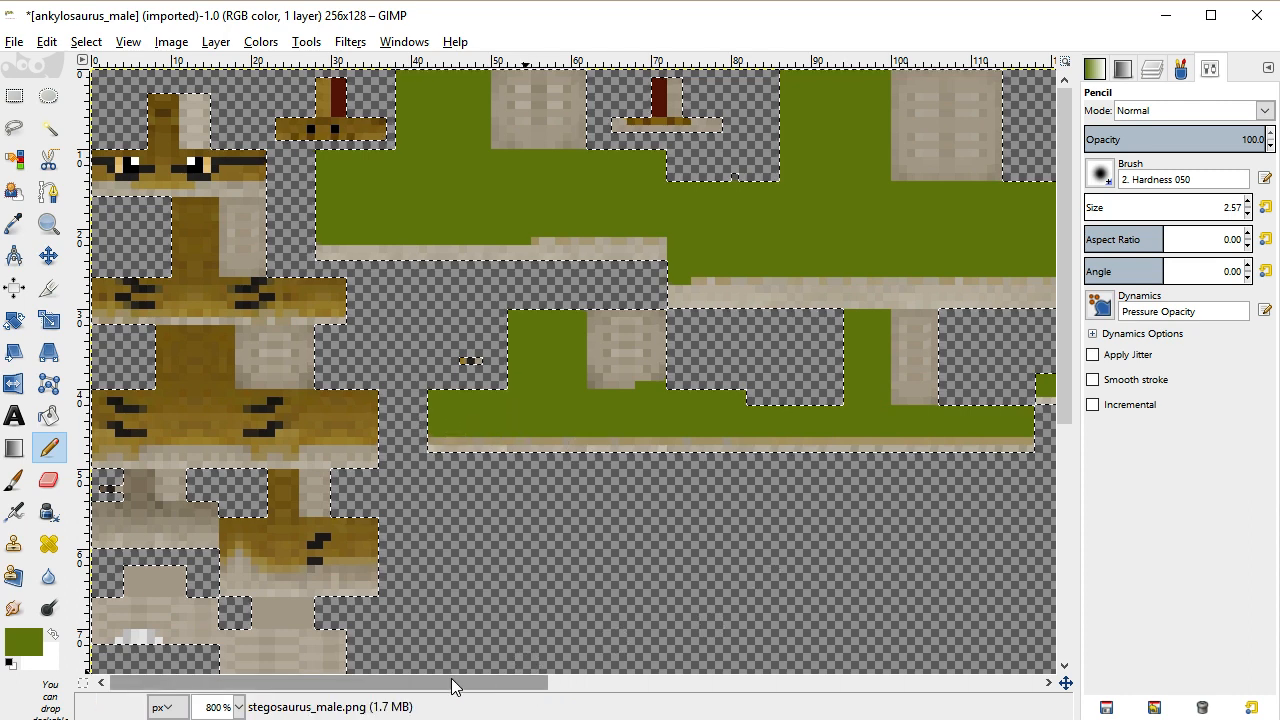
Paint the small brown leg piece and its narrow upper block olive green, undoing the stray stroke and leaving the pale edge
{"action": "scroll", "coordinate": [442, 590], "scroll_direction": "down", "scroll_amount": 5}
{"action": "scroll", "coordinate": [442, 590], "scroll_direction": "up", "scroll_amount": 2}
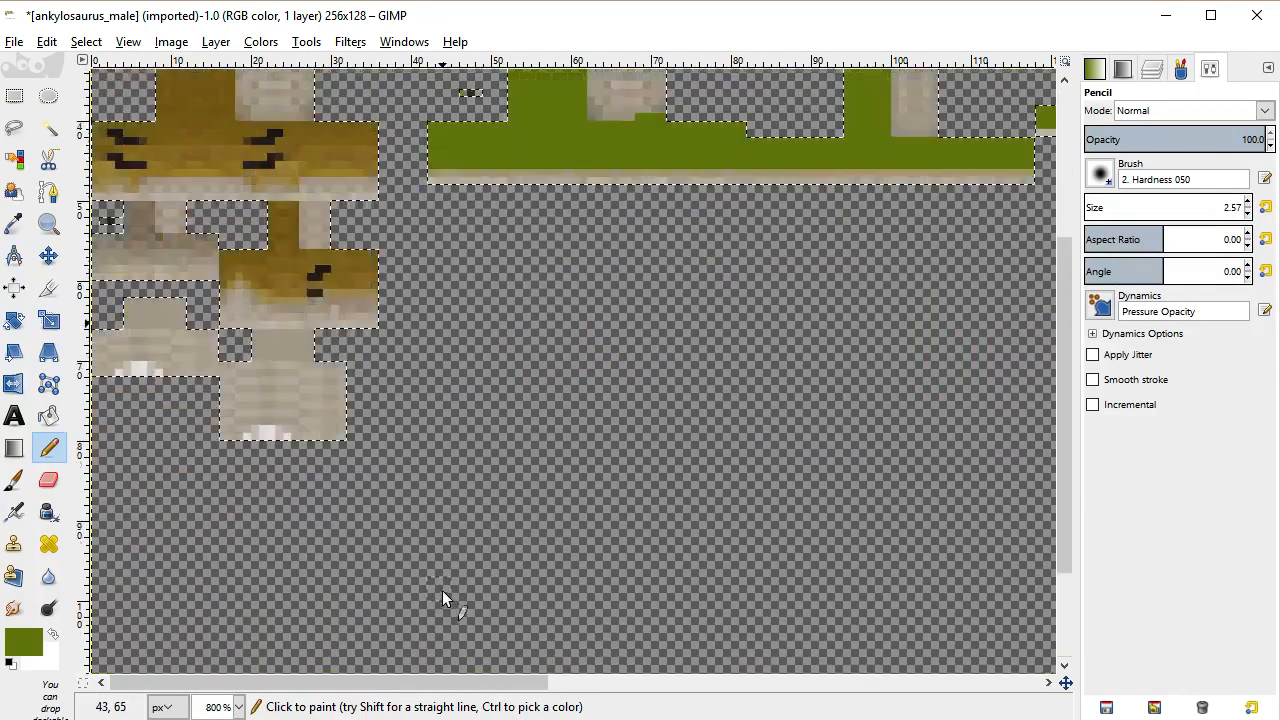
{"action": "scroll", "coordinate": [442, 590], "scroll_direction": "up", "scroll_amount": 4}
{"action": "left_click", "coordinate": [367, 560]}
{"action": "key", "text": "shift"}
{"action": "left_click", "coordinate": [266, 566], "text": "shift"}
{"action": "left_click_drag", "start_coordinate": [257, 557], "coordinate": [239, 547]}
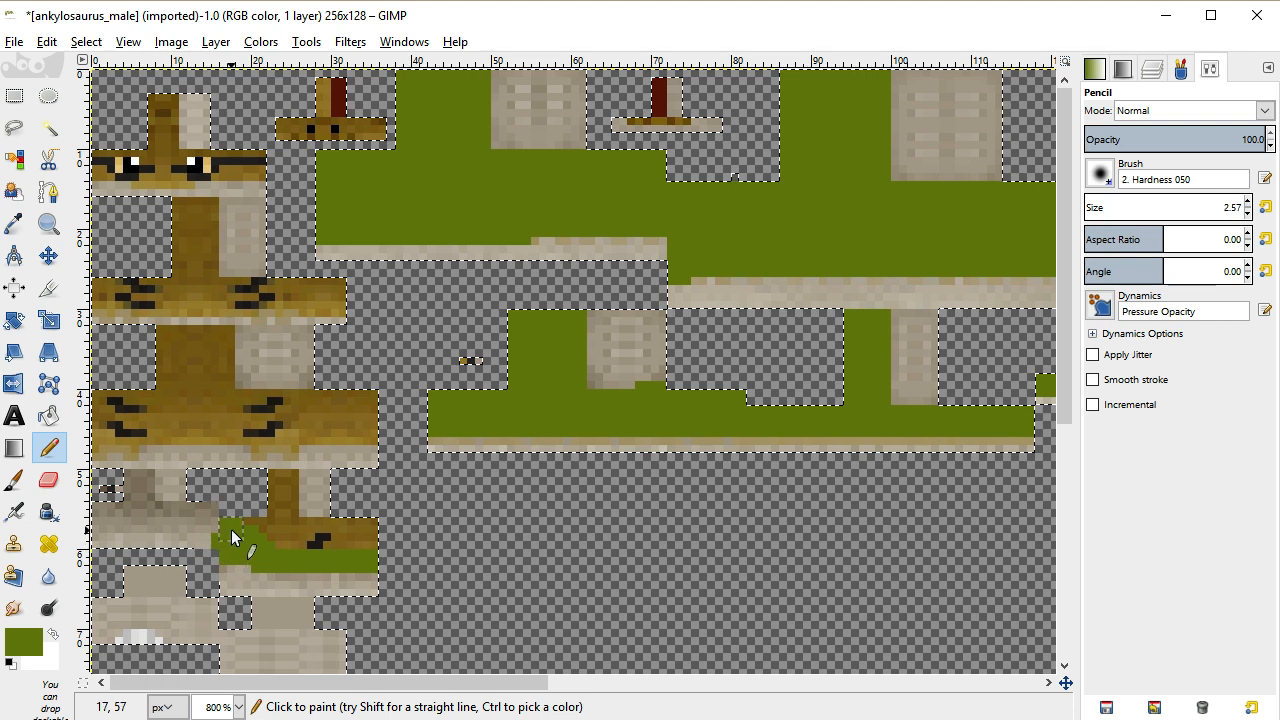
{"action": "key", "text": "ctrl+z"}
{"action": "mouse_move", "coordinate": [232, 528]}
{"action": "left_mouse_down"}
{"action": "mouse_move", "coordinate": [385, 536]}
{"action": "mouse_move", "coordinate": [284, 542]}
{"action": "mouse_move", "coordinate": [286, 487]}
{"action": "left_mouse_up"}
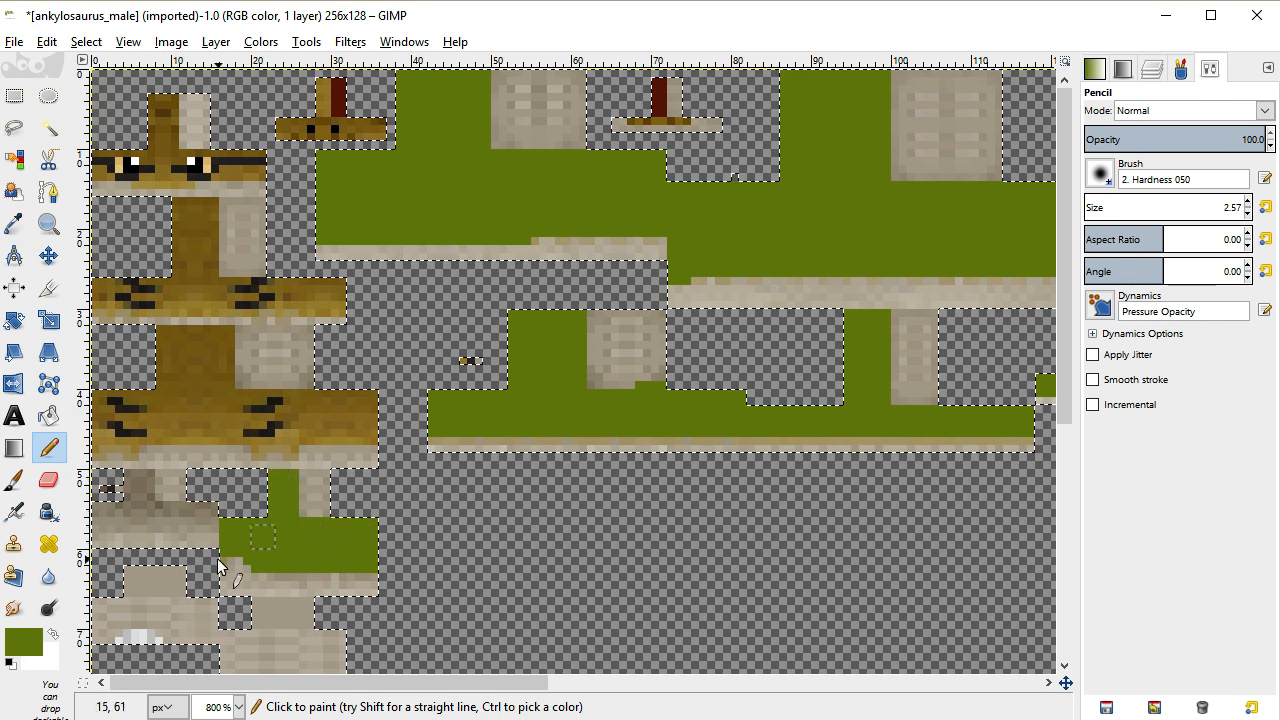
Paint the striped brown strip above the leg piece olive green with straight pencil lines, leaving its pale lower edge
{"action": "scroll", "coordinate": [288, 528], "scroll_direction": "down", "scroll_amount": 5}
{"action": "scroll", "coordinate": [294, 523], "scroll_direction": "up", "scroll_amount": 5}
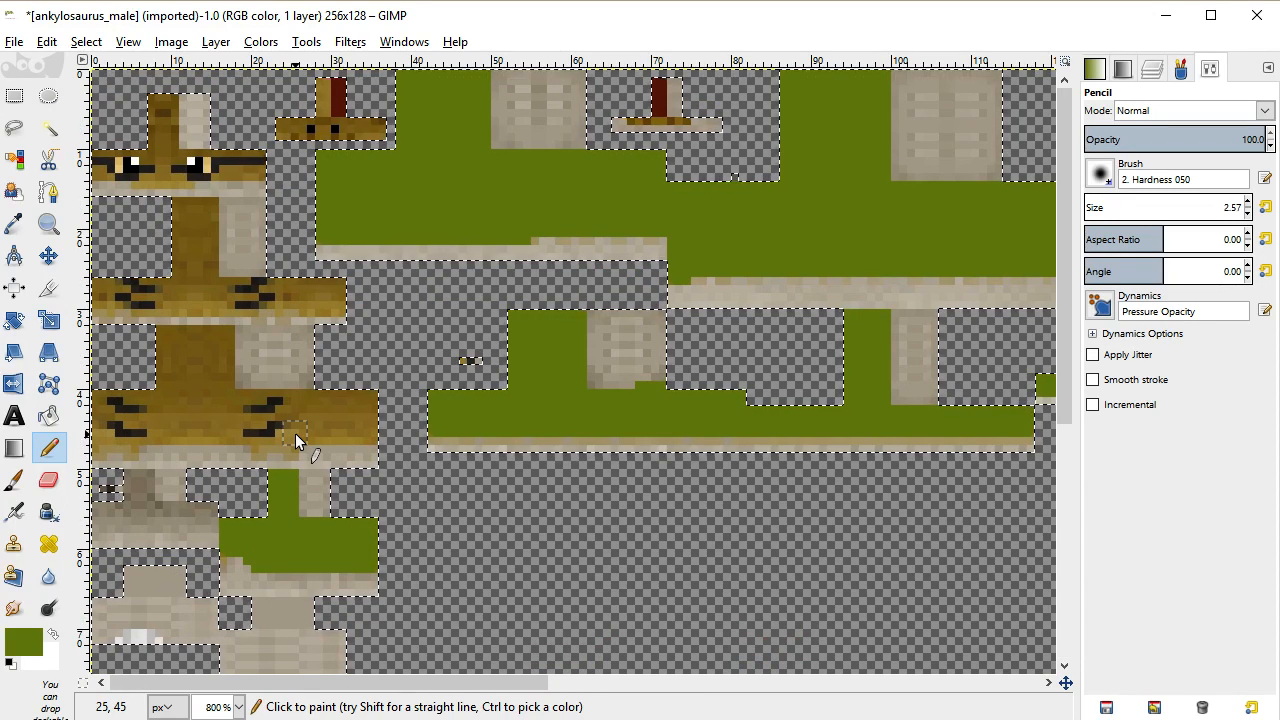
{"action": "left_click", "coordinate": [367, 433]}
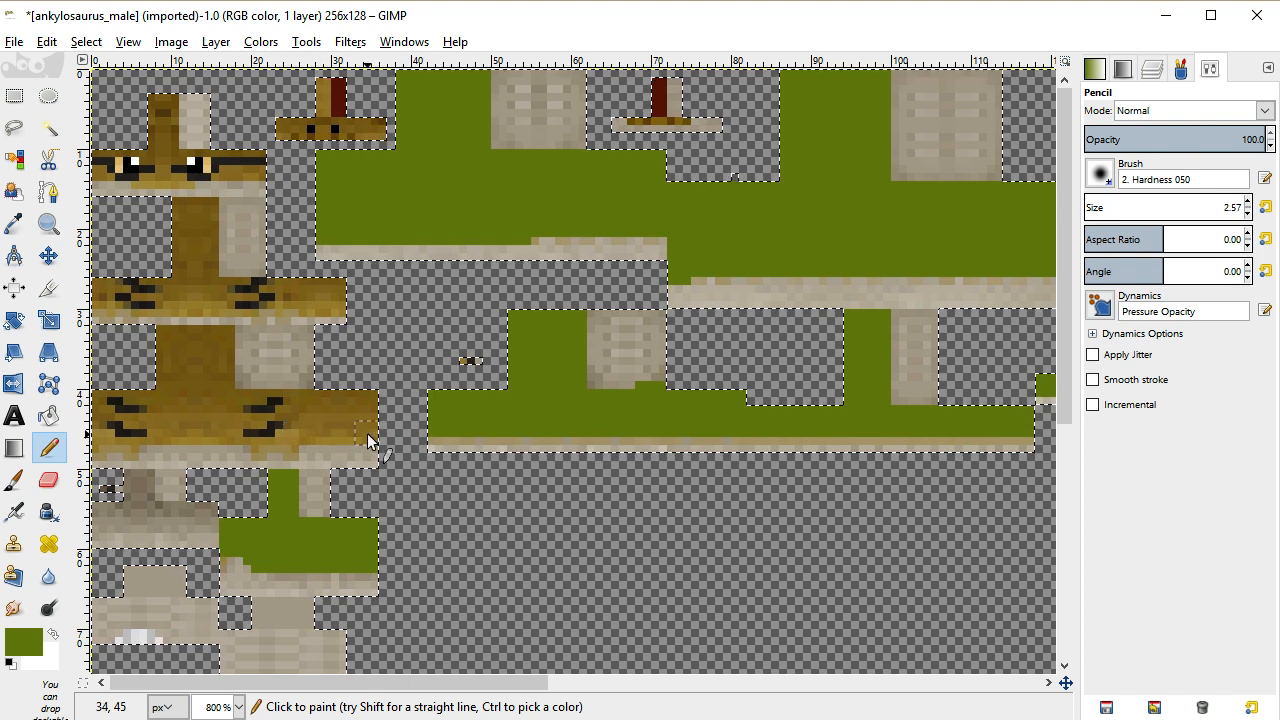
{"action": "left_click", "coordinate": [101, 437], "text": "shift"}
{"action": "left_click", "coordinate": [98, 398], "text": "shift"}
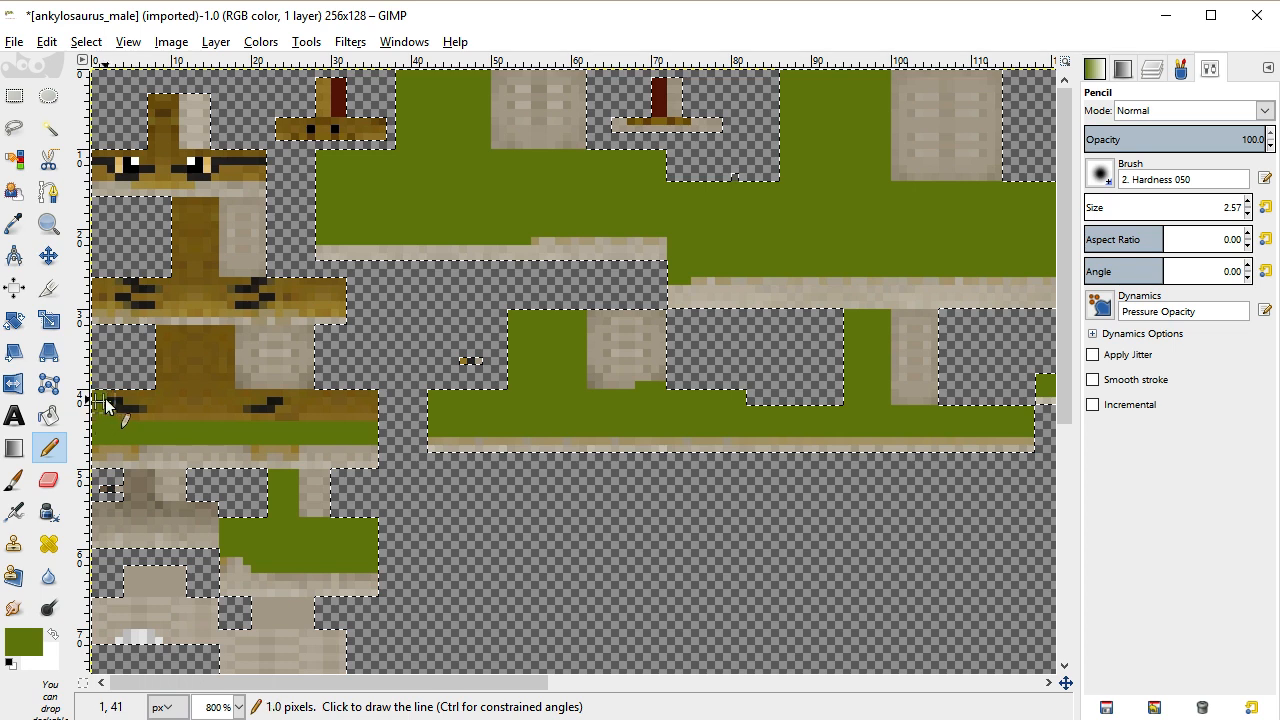
{"action": "left_click", "coordinate": [370, 402], "text": "shift"}
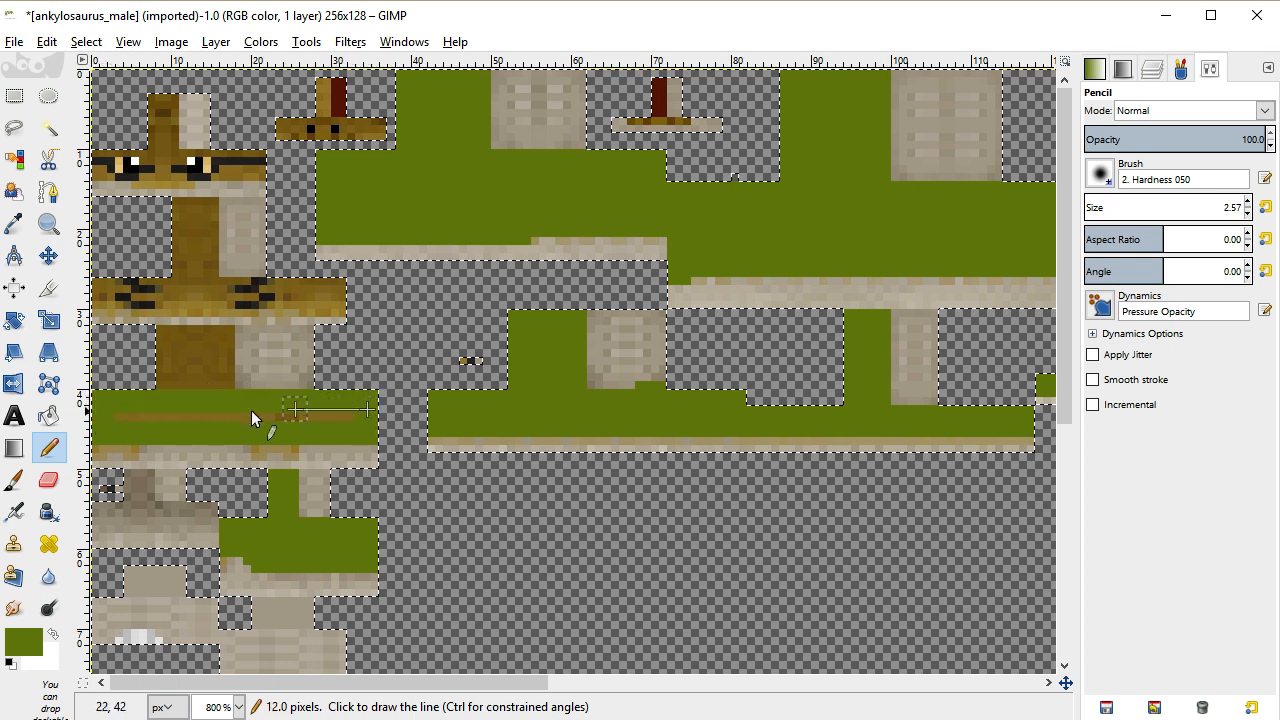
{"action": "left_click", "coordinate": [128, 411], "text": "shift"}
Fill the brown block on top of that strip olive green, leaving the neighbouring pale block untouched
{"action": "left_click_drag", "start_coordinate": [167, 386], "coordinate": [165, 337]}
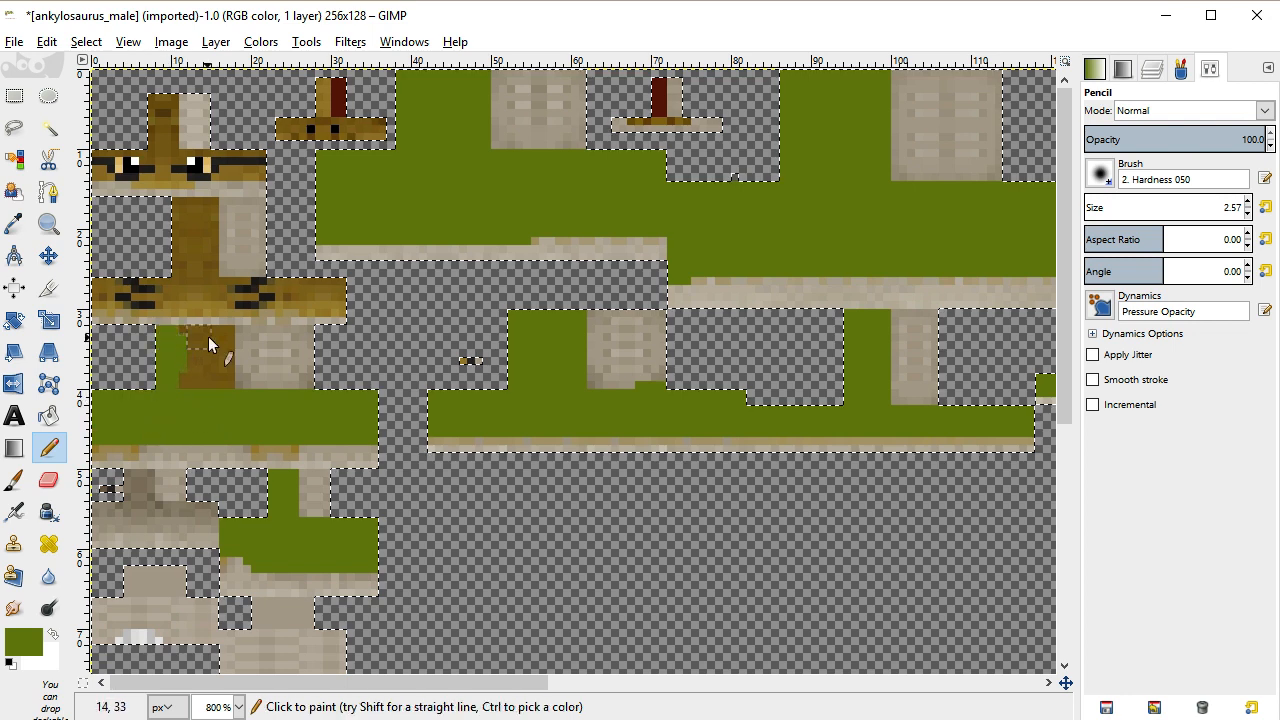
{"action": "left_click", "coordinate": [224, 336], "text": "shift"}
{"action": "left_click", "coordinate": [223, 378], "text": "shift"}
{"action": "left_click", "coordinate": [193, 376], "text": "shift"}
{"action": "left_click", "coordinate": [202, 353], "text": "shift"}
{"action": "scroll", "coordinate": [195, 357], "scroll_direction": "down", "scroll_amount": 5}
{"action": "scroll", "coordinate": [193, 357], "scroll_direction": "up", "scroll_amount": 5}
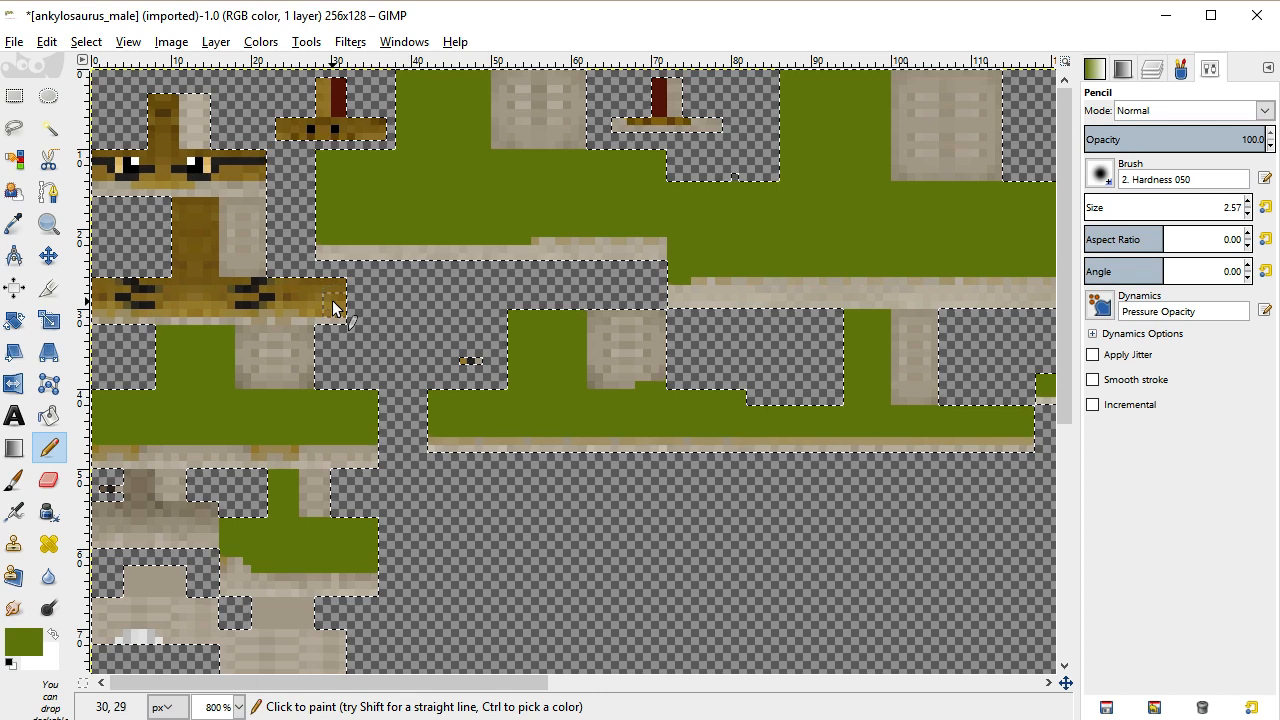
{"action": "scroll", "coordinate": [333, 302], "scroll_direction": "down", "scroll_amount": 5}
{"action": "scroll", "coordinate": [333, 302], "scroll_direction": "up", "scroll_amount": 5}
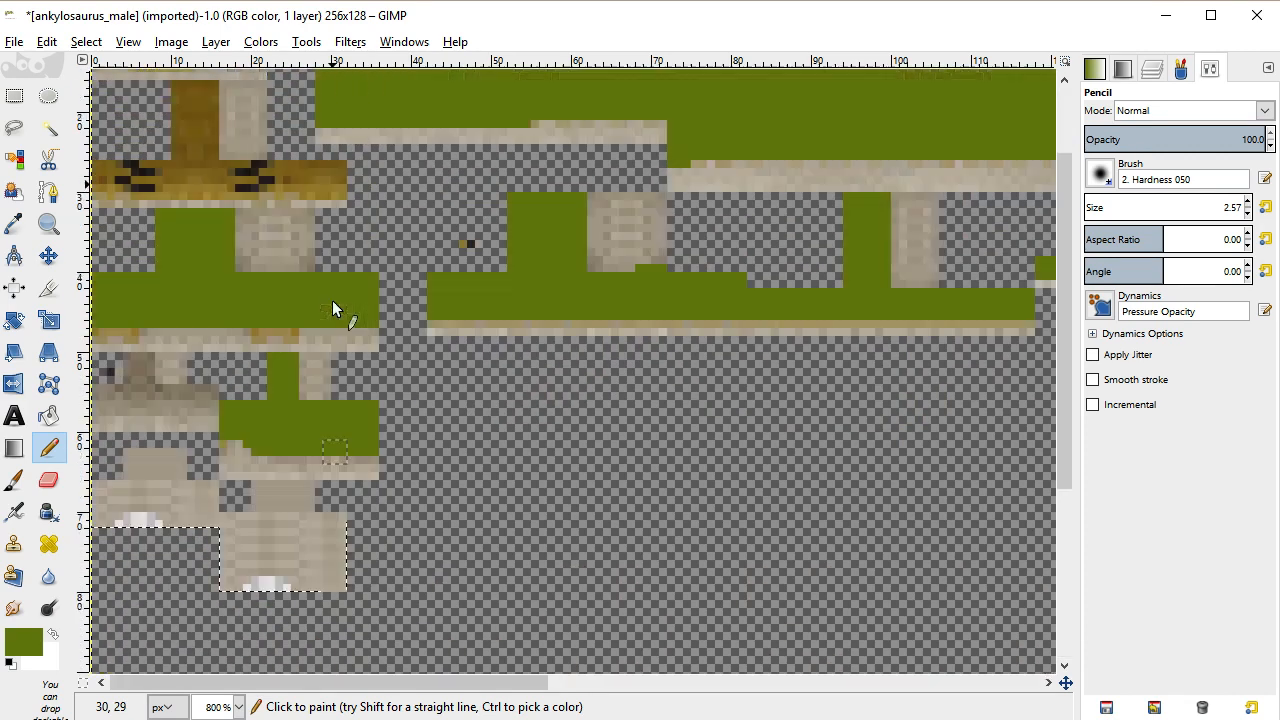
{"action": "mouse_move", "coordinate": [210, 683]}
{"action": "left_mouse_down"}
{"action": "mouse_move", "coordinate": [811, 690]}
{"action": "mouse_move", "coordinate": [206, 683]}
{"action": "left_mouse_up"}
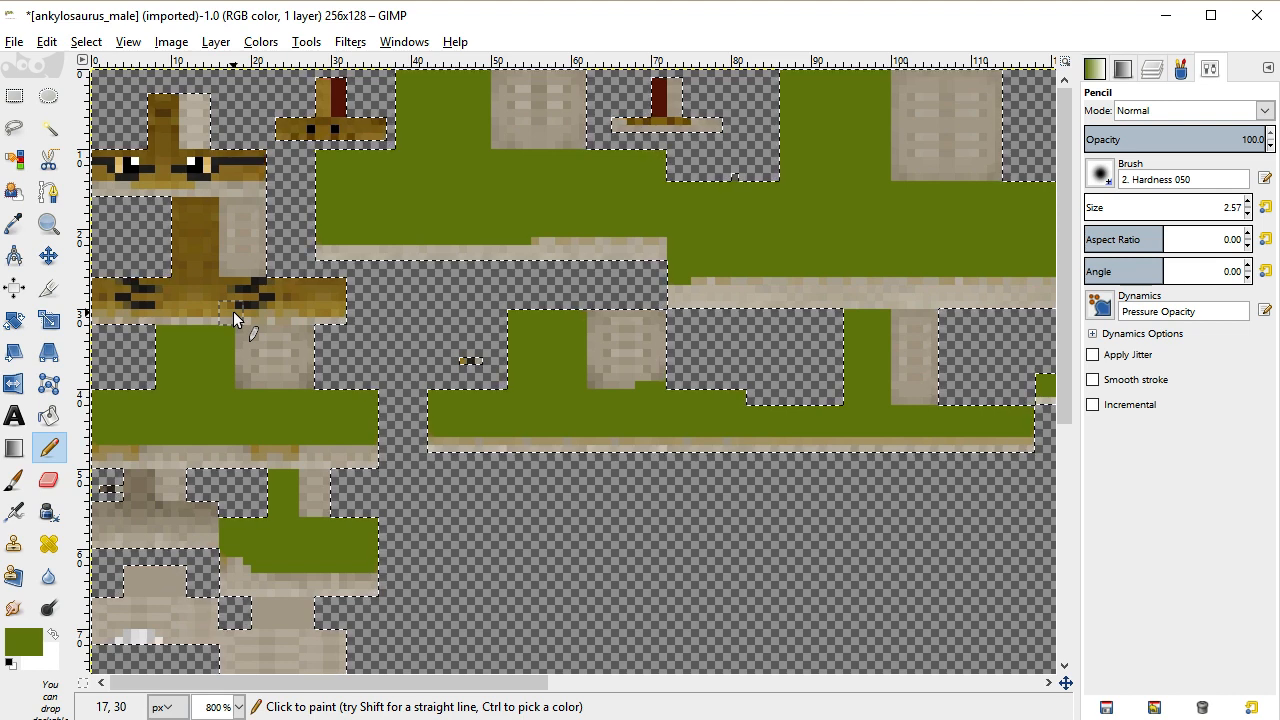
Change the foreground color from olive green to a bright saturated blue
{"action": "left_click", "coordinate": [29, 633]}
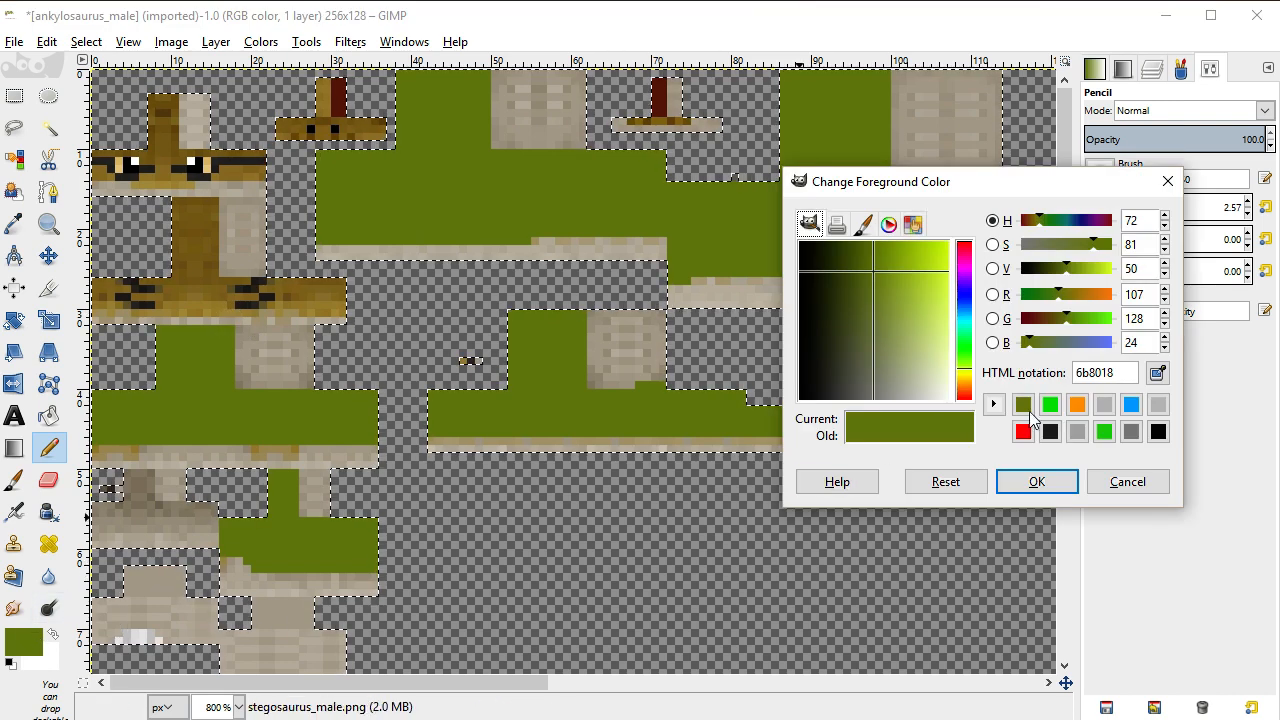
{"action": "left_click_drag", "start_coordinate": [970, 318], "coordinate": [944, 250]}
{"action": "left_click", "coordinate": [931, 276]}
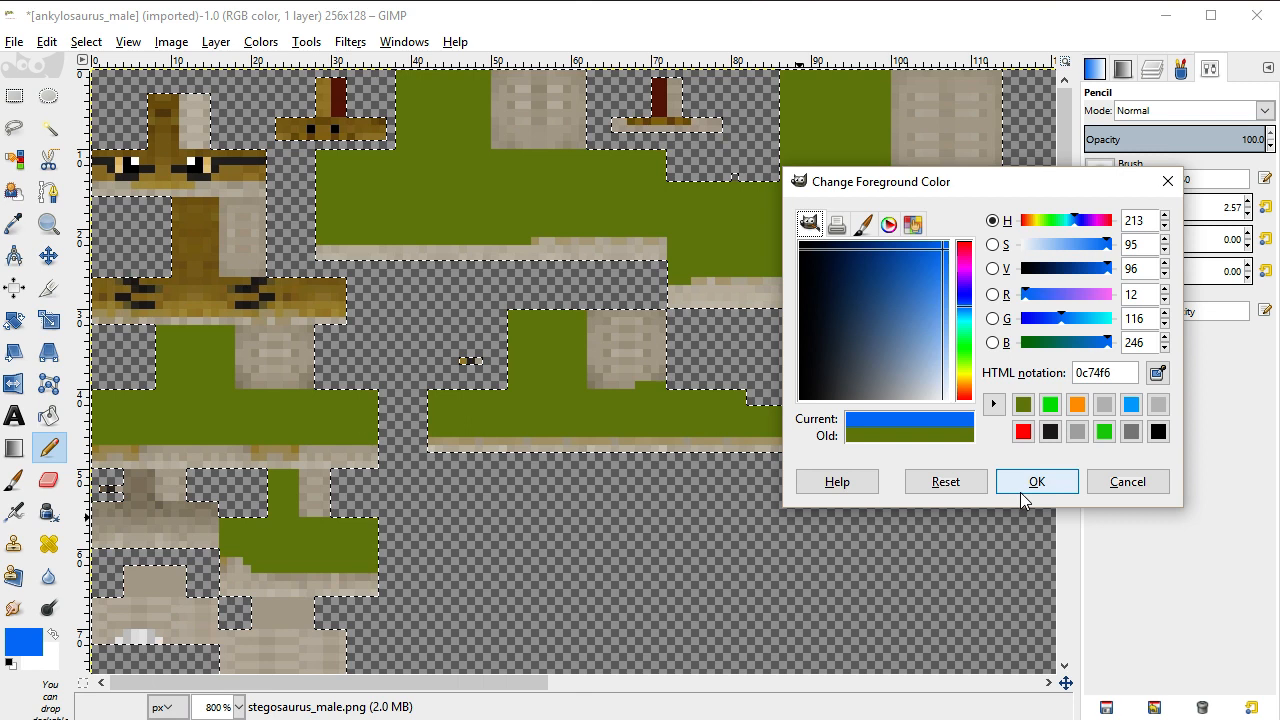
{"action": "left_click", "coordinate": [934, 271]}
{"action": "left_click_drag", "start_coordinate": [938, 280], "coordinate": [945, 248]}
{"action": "left_click", "coordinate": [1037, 481]}
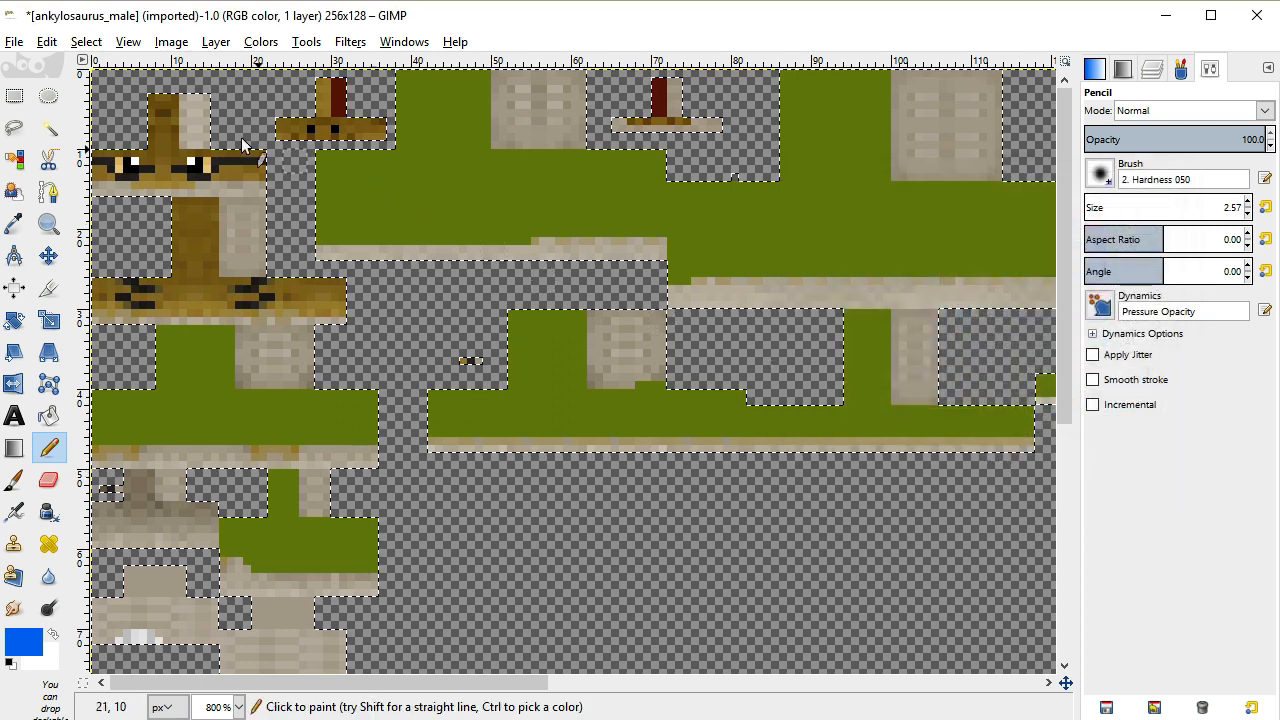
Paint the brown head piece with the eyes and its upper block blue, using brush size 1 around the eyes and leaving the pale areas
{"action": "left_click", "coordinate": [160, 106]}
{"action": "mouse_move", "coordinate": [163, 113]}
{"action": "left_mouse_down"}
{"action": "mouse_move", "coordinate": [169, 176]}
{"action": "mouse_move", "coordinate": [178, 158]}
{"action": "mouse_move", "coordinate": [163, 131]}
{"action": "left_mouse_up"}
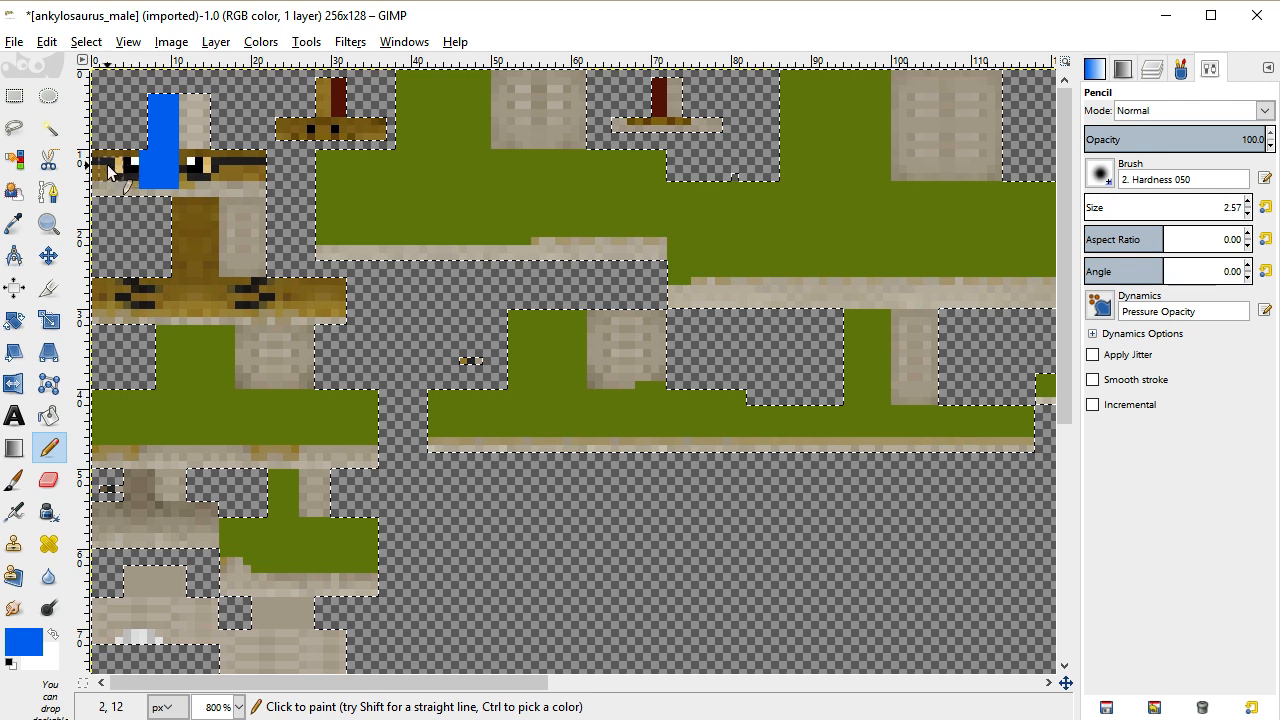
{"action": "left_click_drag", "start_coordinate": [103, 170], "coordinate": [103, 160]}
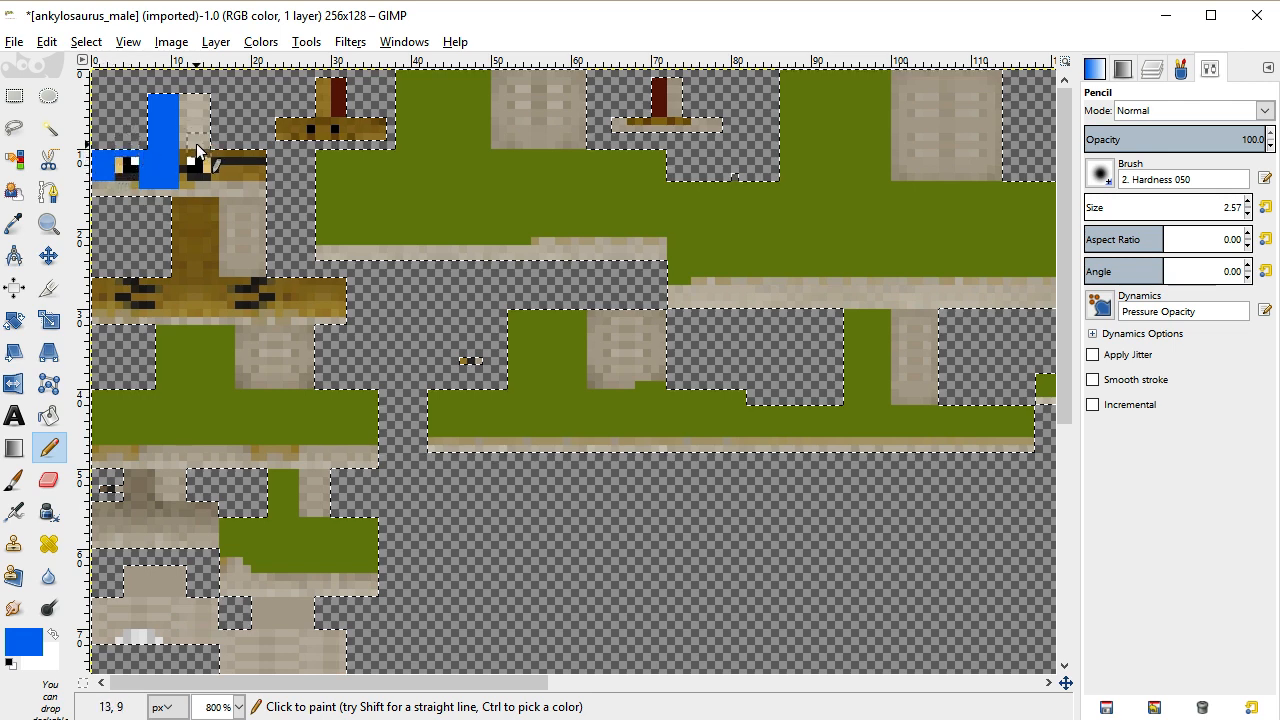
{"action": "scroll", "coordinate": [208, 150], "scroll_direction": "up", "scroll_amount": 3}
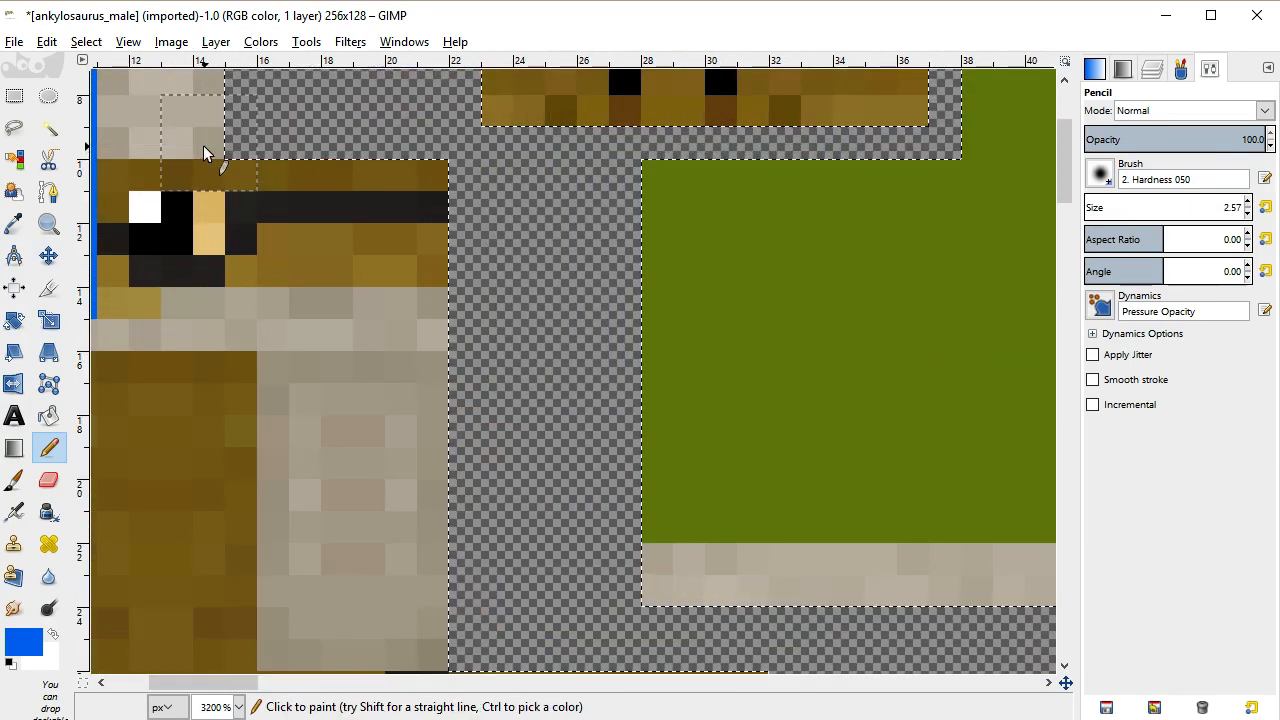
{"action": "left_click_drag", "start_coordinate": [196, 682], "coordinate": [158, 682]}
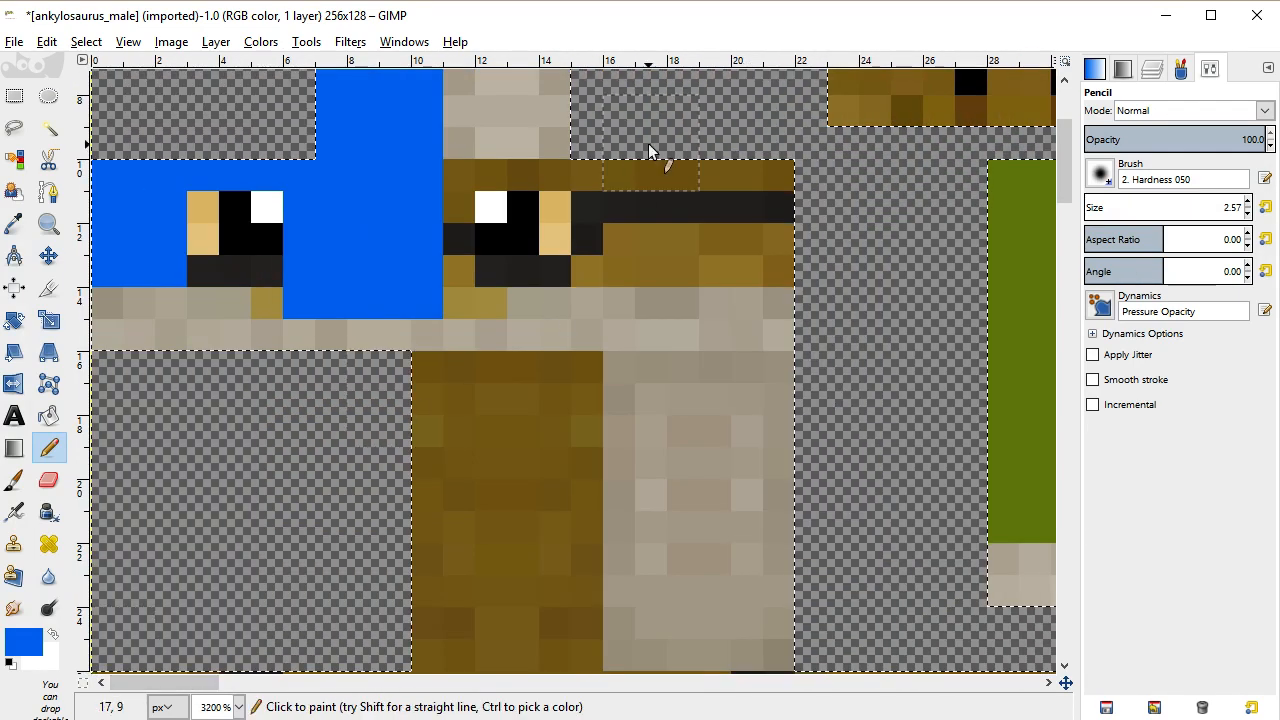
{"action": "key", "text": "bracketleft"}
{"action": "key", "text": "bracketleft"}
{"action": "mouse_move", "coordinate": [464, 167]}
{"action": "left_mouse_down"}
{"action": "mouse_move", "coordinate": [766, 178]}
{"action": "mouse_move", "coordinate": [776, 242]}
{"action": "mouse_move", "coordinate": [743, 258]}
{"action": "mouse_move", "coordinate": [762, 262]}
{"action": "mouse_move", "coordinate": [589, 262]}
{"action": "mouse_move", "coordinate": [608, 242]}
{"action": "mouse_move", "coordinate": [598, 216]}
{"action": "mouse_move", "coordinate": [755, 222]}
{"action": "mouse_move", "coordinate": [541, 271]}
{"action": "mouse_move", "coordinate": [448, 268]}
{"action": "mouse_move", "coordinate": [451, 212]}
{"action": "mouse_move", "coordinate": [461, 293]}
{"action": "mouse_move", "coordinate": [491, 297]}
{"action": "mouse_move", "coordinate": [269, 267]}
{"action": "mouse_move", "coordinate": [263, 298]}
{"action": "left_mouse_up"}
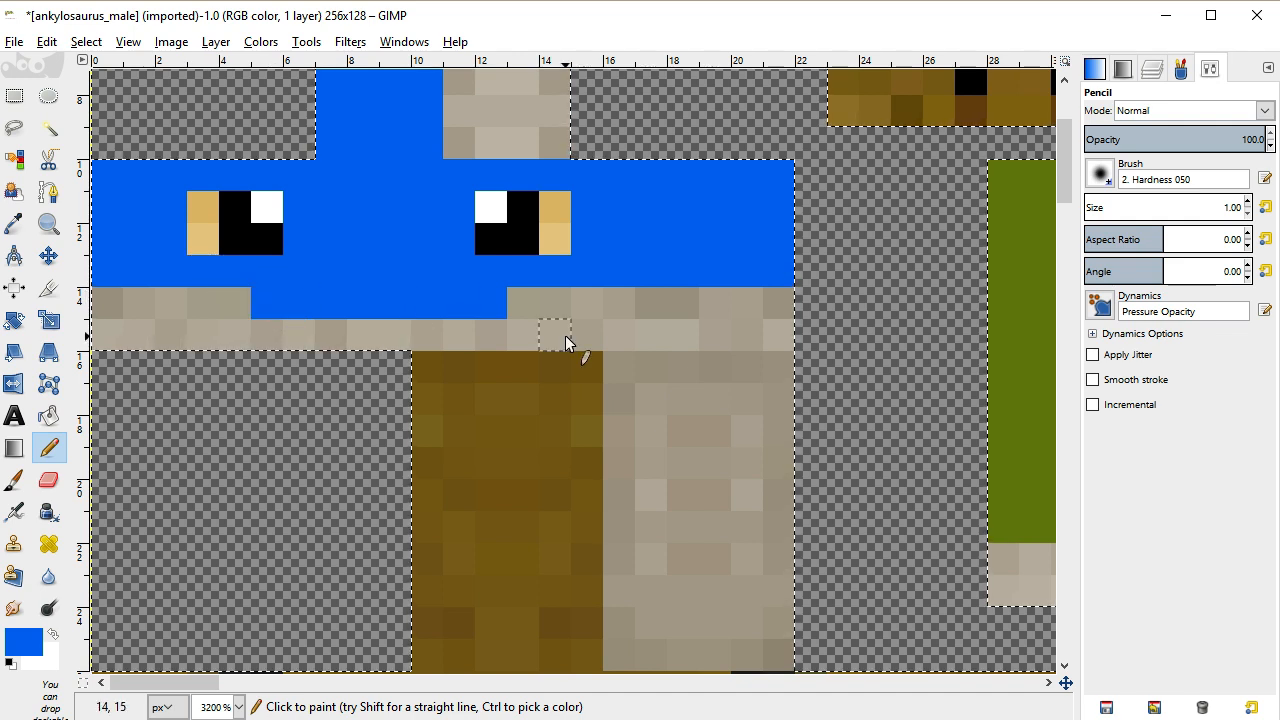
Paint the snout piece and its narrow upper block blue, leaving the black nostrils and the dark red block
{"action": "scroll", "coordinate": [565, 335], "scroll_direction": "up", "scroll_amount": 5}
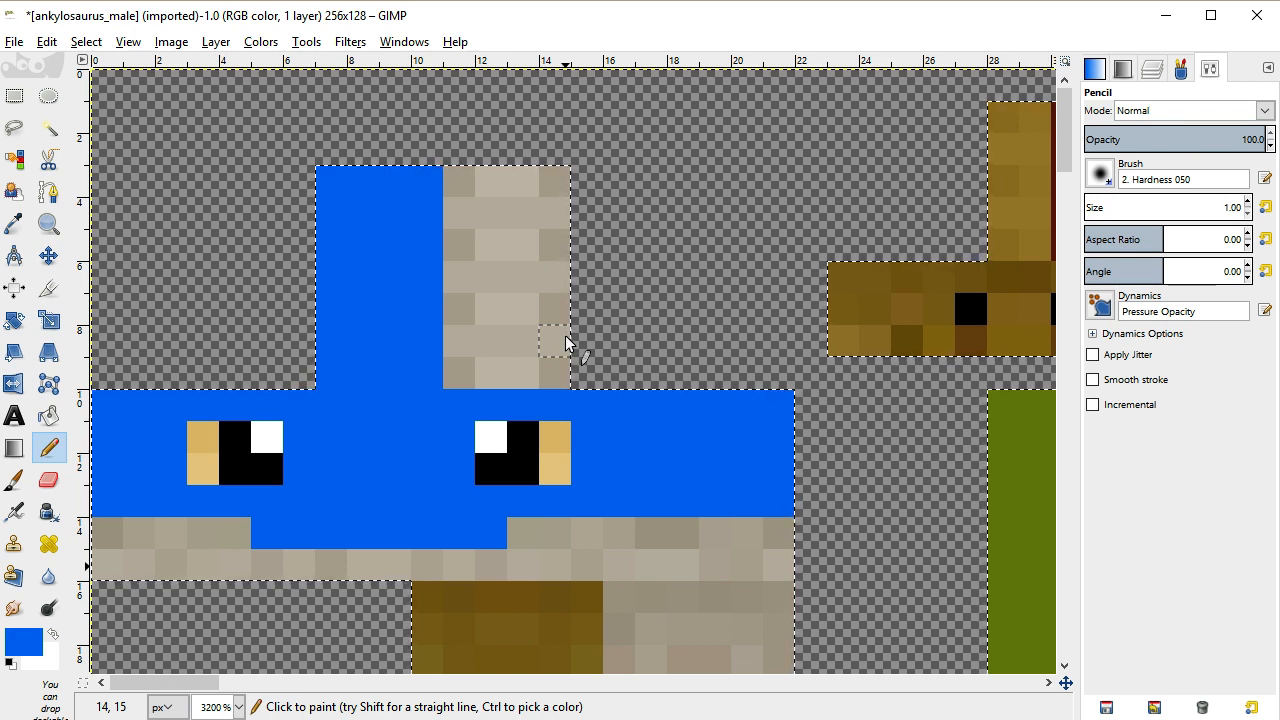
{"action": "scroll", "coordinate": [565, 335], "scroll_direction": "down", "scroll_amount": 5}
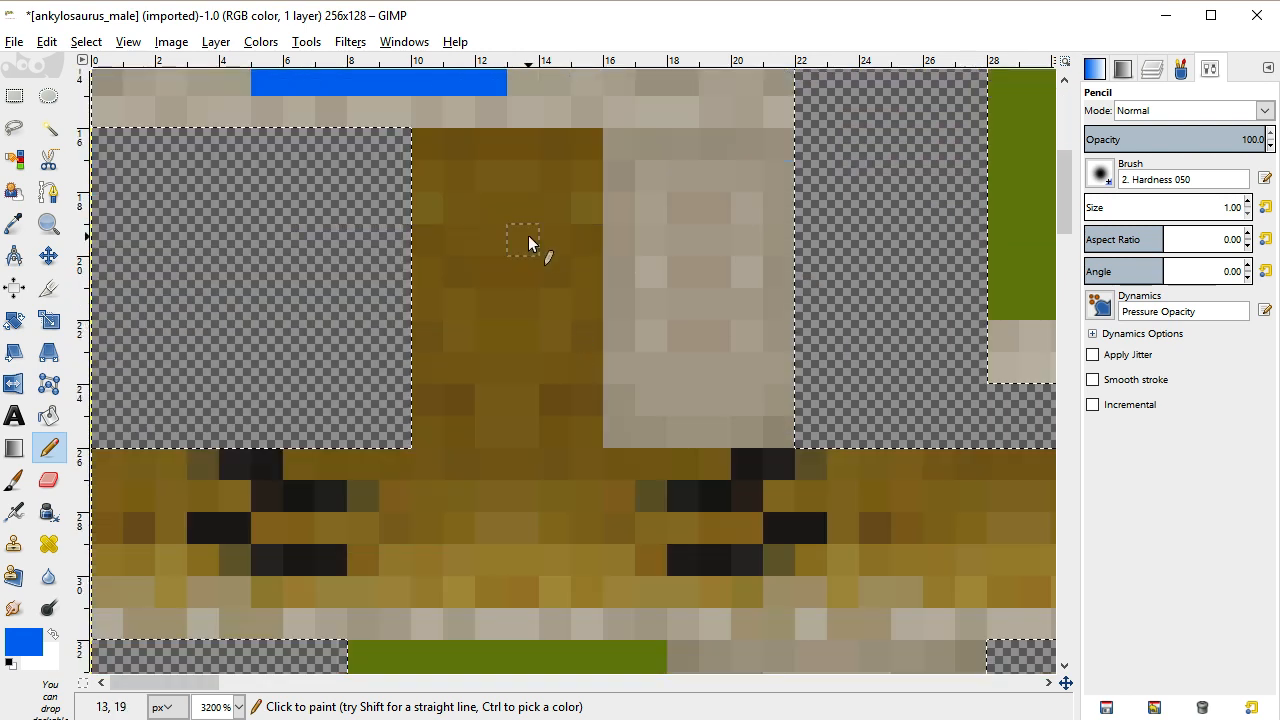
{"action": "scroll", "coordinate": [560, 234], "scroll_direction": "up", "scroll_amount": 5}
{"action": "mouse_move", "coordinate": [177, 682]}
{"action": "left_mouse_down"}
{"action": "mouse_move", "coordinate": [296, 683]}
{"action": "mouse_move", "coordinate": [234, 683]}
{"action": "left_mouse_up"}
{"action": "mouse_move", "coordinate": [389, 279]}
{"action": "left_mouse_down"}
{"action": "mouse_move", "coordinate": [779, 286]}
{"action": "mouse_move", "coordinate": [792, 312]}
{"action": "mouse_move", "coordinate": [773, 328]}
{"action": "mouse_move", "coordinate": [810, 331]}
{"action": "mouse_move", "coordinate": [463, 352]}
{"action": "mouse_move", "coordinate": [386, 335]}
{"action": "mouse_move", "coordinate": [402, 313]}
{"action": "mouse_move", "coordinate": [472, 311]}
{"action": "left_mouse_up"}
{"action": "left_click_drag", "start_coordinate": [564, 310], "coordinate": [549, 309]}
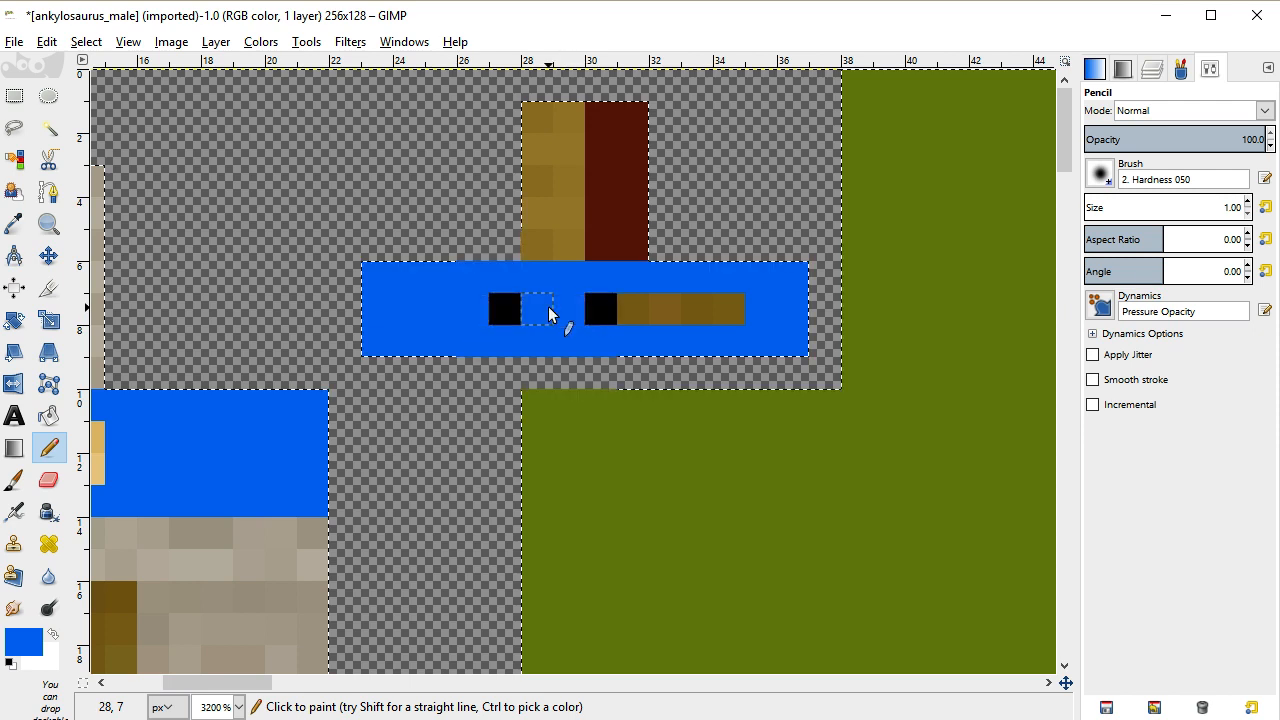
{"action": "mouse_move", "coordinate": [634, 315]}
{"action": "left_mouse_down"}
{"action": "mouse_move", "coordinate": [723, 307]}
{"action": "mouse_move", "coordinate": [580, 262]}
{"action": "mouse_move", "coordinate": [550, 118]}
{"action": "mouse_move", "coordinate": [548, 256]}
{"action": "left_mouse_up"}
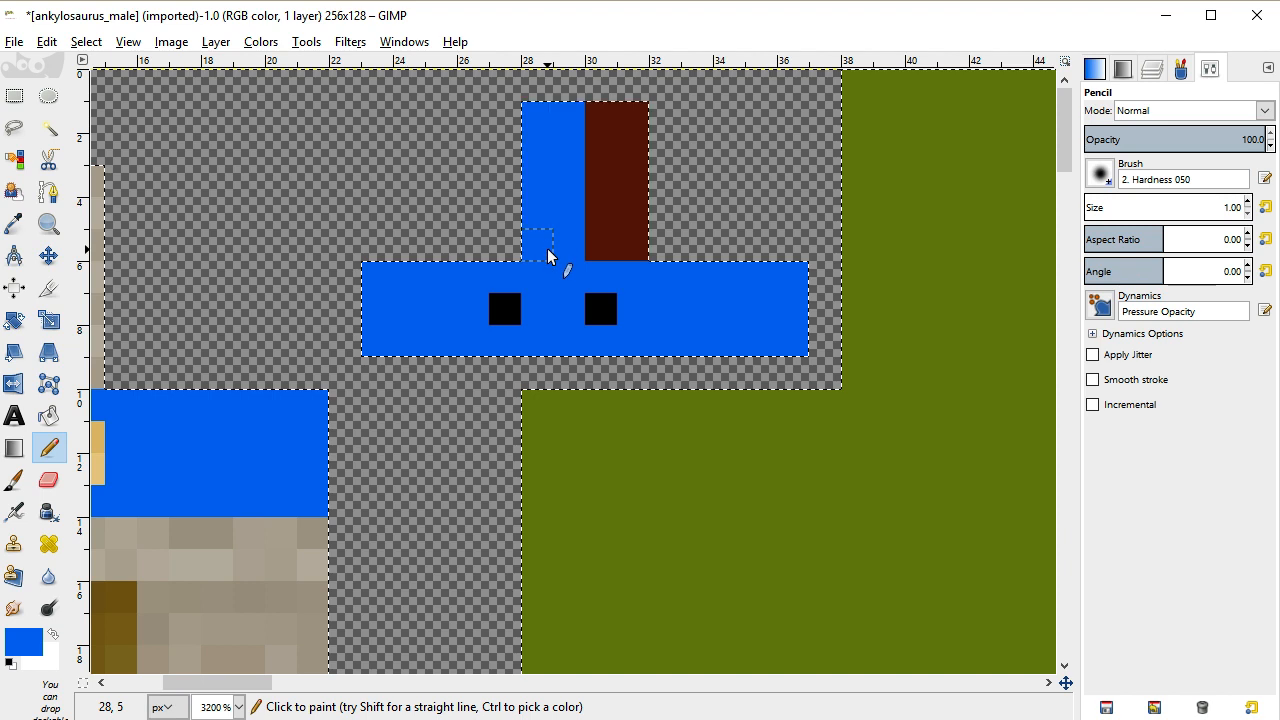
Paint the brown neck piece with the black markings blue at brush size 3, using straight lines and leaving its pale lower edge
{"action": "scroll", "coordinate": [547, 256], "scroll_direction": "down", "scroll_amount": 2}
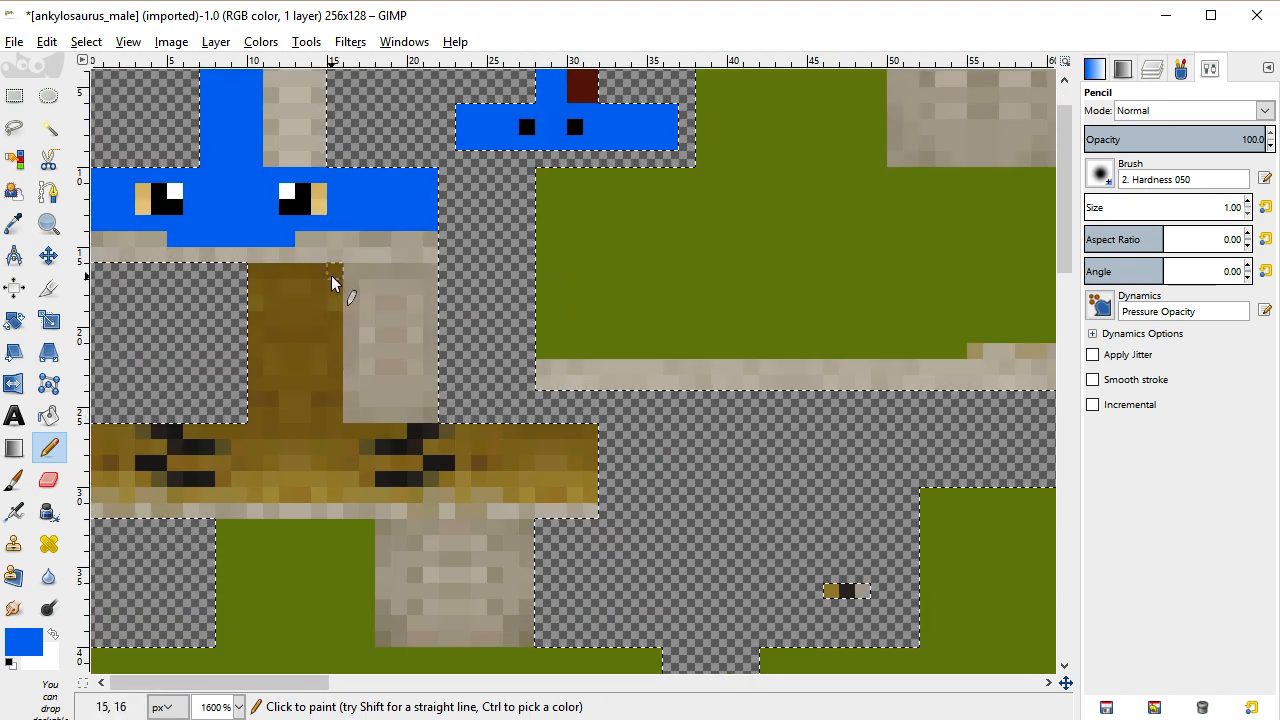
{"action": "key", "text": "bracketright"}
{"action": "key", "text": "bracketright"}
{"action": "mouse_move", "coordinate": [318, 290]}
{"action": "left_mouse_down"}
{"action": "mouse_move", "coordinate": [275, 288]}
{"action": "mouse_move", "coordinate": [273, 357]}
{"action": "mouse_move", "coordinate": [281, 395]}
{"action": "mouse_move", "coordinate": [304, 396]}
{"action": "mouse_move", "coordinate": [319, 334]}
{"action": "mouse_move", "coordinate": [318, 480]}
{"action": "left_mouse_up"}
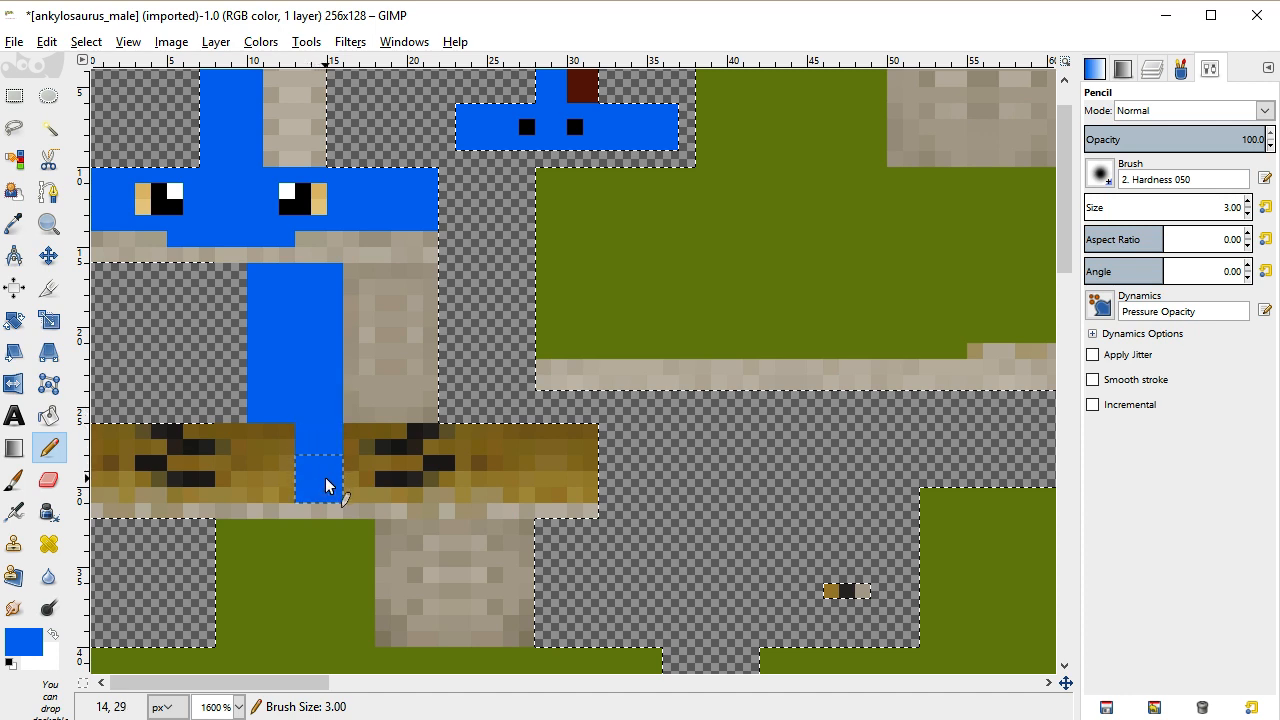
{"action": "left_click", "coordinate": [575, 478], "text": "shift"}
{"action": "left_click", "coordinate": [575, 447], "text": "shift"}
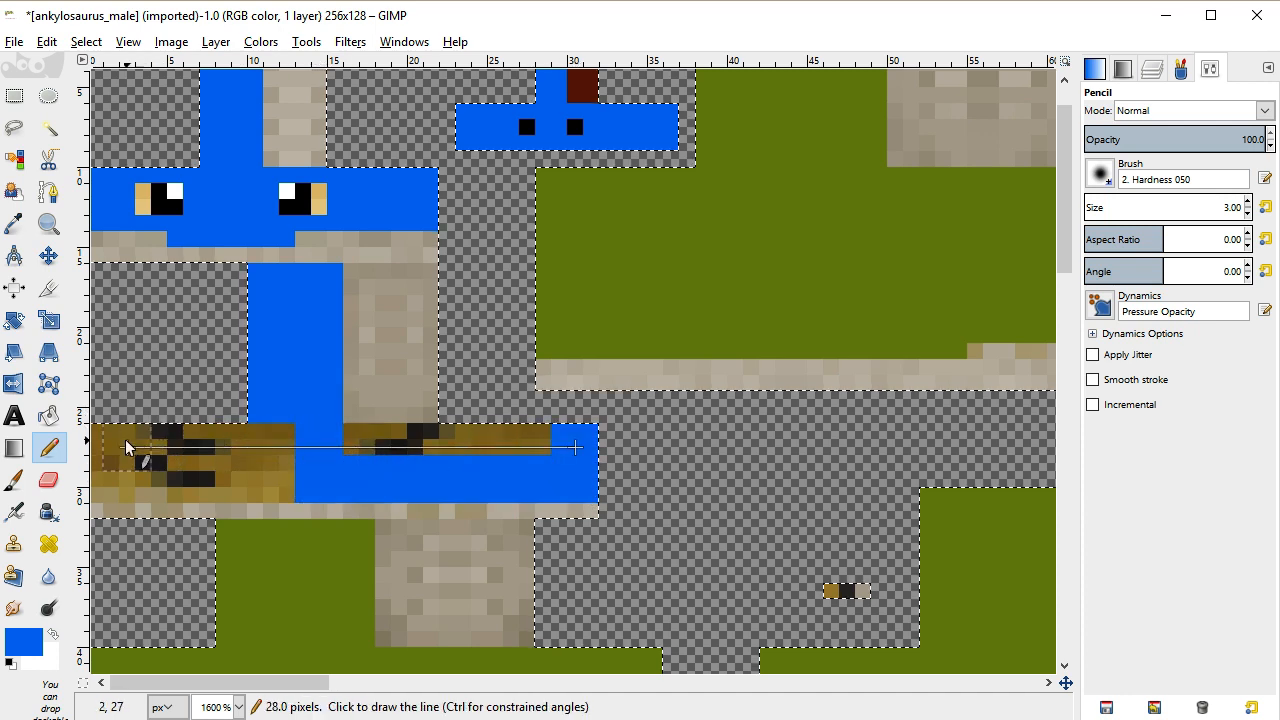
{"action": "left_click", "coordinate": [114, 449], "text": "shift"}
{"action": "left_click", "coordinate": [110, 480], "text": "shift"}
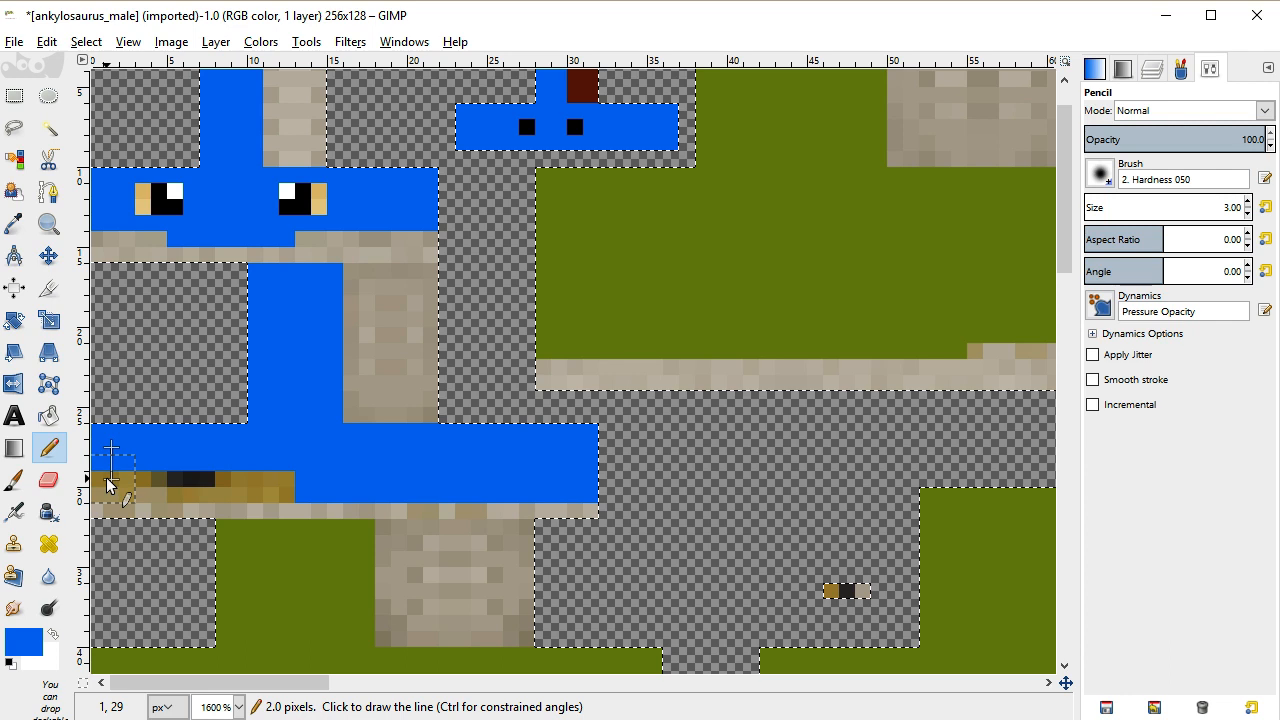
{"action": "left_click", "coordinate": [286, 480], "text": "shift"}
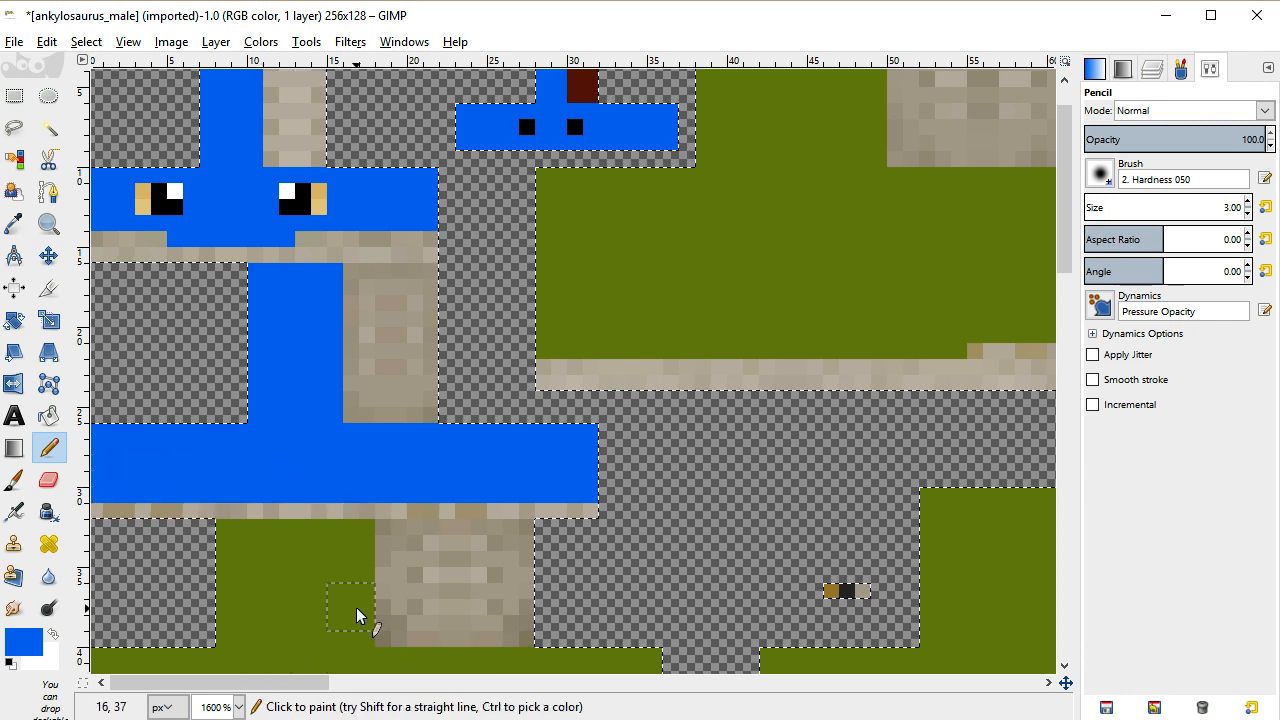
Paint the thin brown strip beneath the second dark red block blue with brush size 1
{"action": "scroll", "coordinate": [356, 607], "scroll_direction": "down", "scroll_amount": 1}
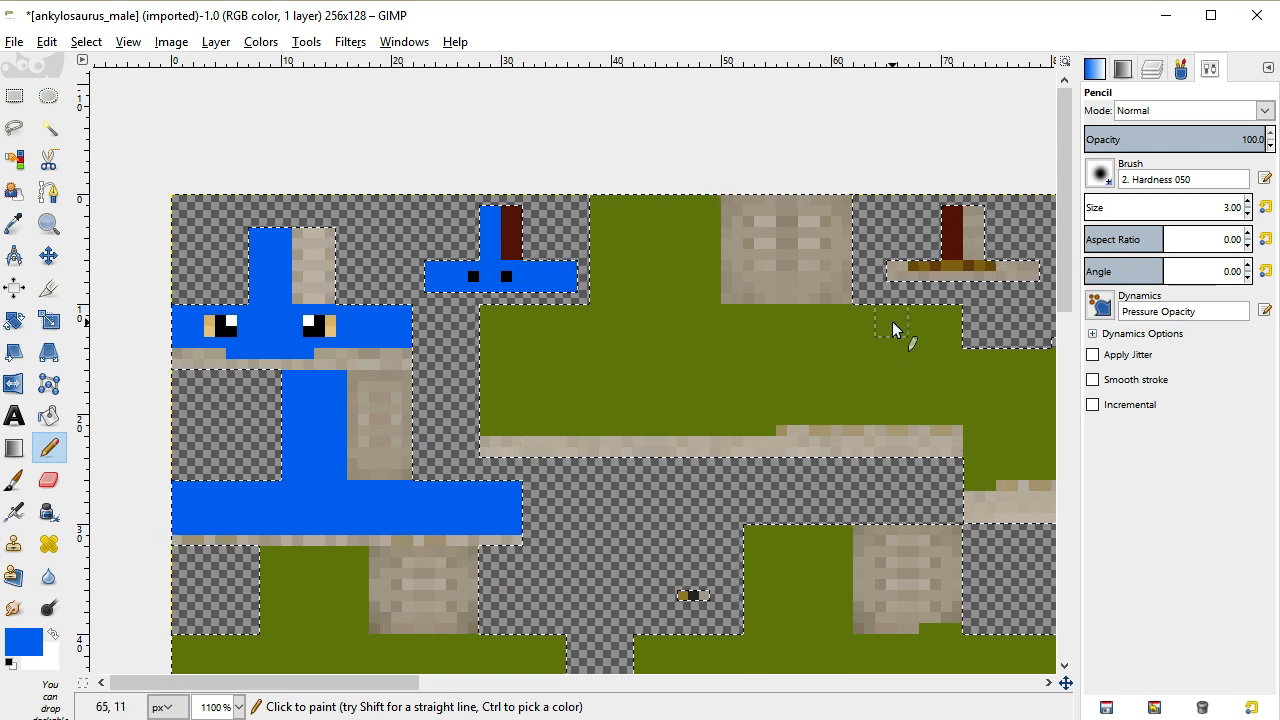
{"action": "key", "text": "bracketleft"}
{"action": "key", "text": "bracketleft"}
{"action": "left_click", "coordinate": [913, 268]}
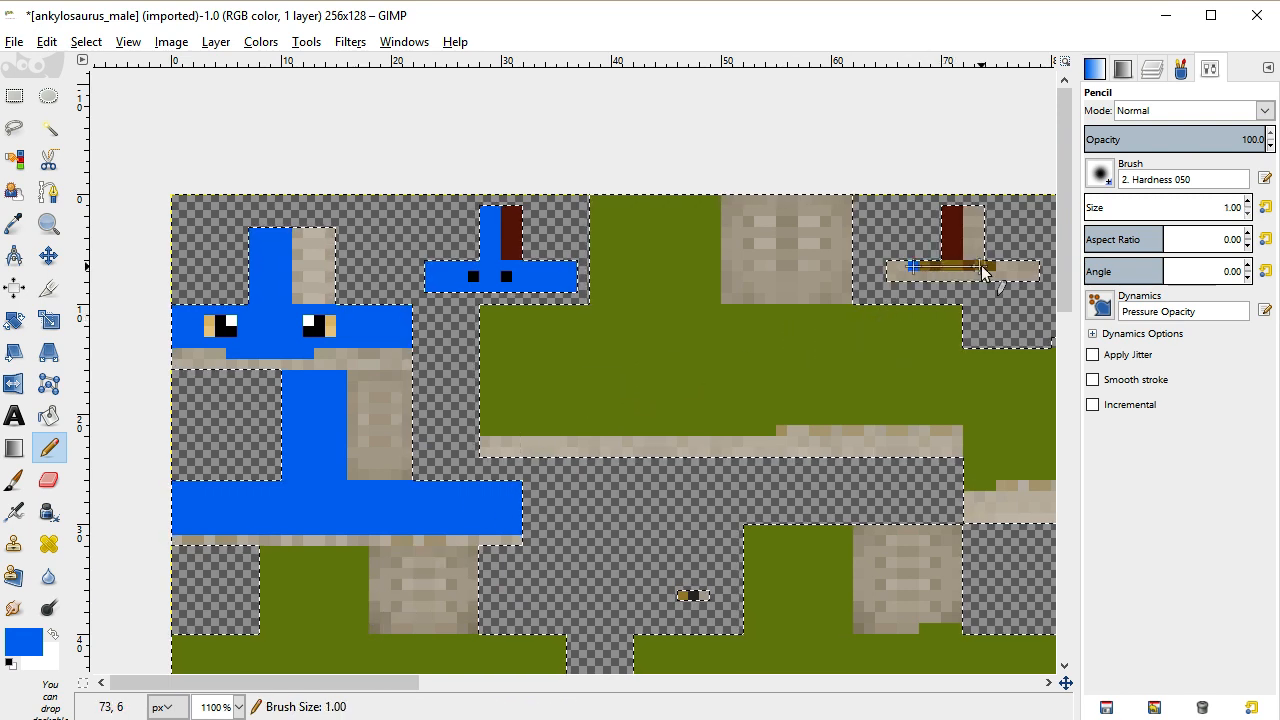
Examine the rest of the texture for pieces that still need recoloring
{"action": "scroll", "coordinate": [823, 406], "scroll_direction": "down", "scroll_amount": 5}
{"action": "scroll", "coordinate": [823, 406], "scroll_direction": "up", "scroll_amount": 5}
{"action": "mouse_move", "coordinate": [360, 684]}
{"action": "left_mouse_down"}
{"action": "mouse_move", "coordinate": [687, 678]}
{"action": "mouse_move", "coordinate": [213, 652]}
{"action": "left_mouse_up"}
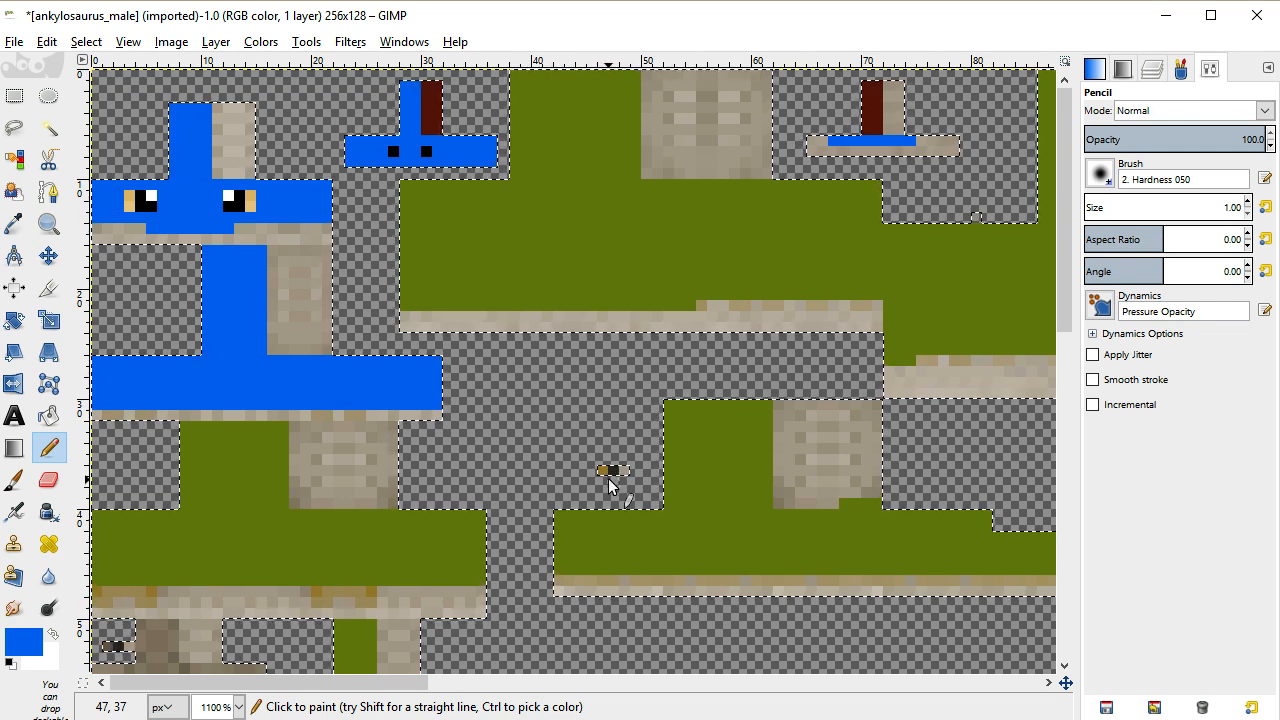
{"action": "scroll", "coordinate": [580, 480], "scroll_direction": "down", "scroll_amount": 5}
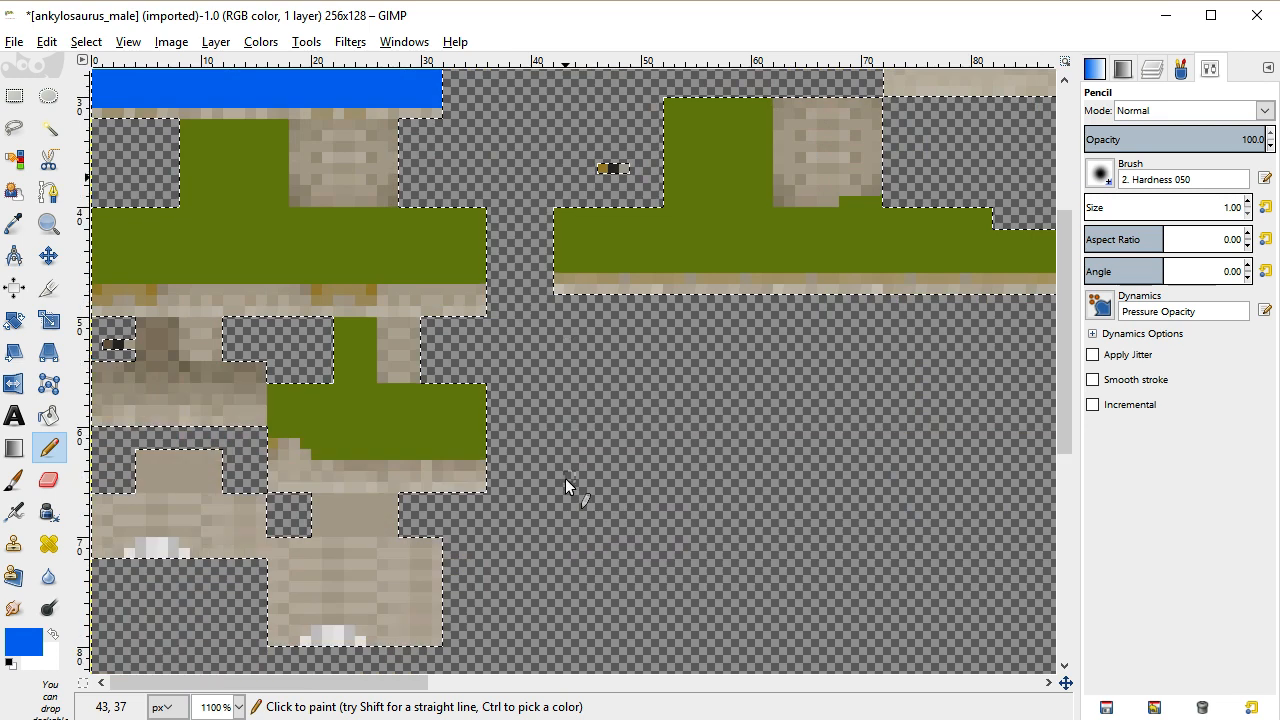
{"action": "scroll", "coordinate": [565, 478], "scroll_direction": "up", "scroll_amount": 5}
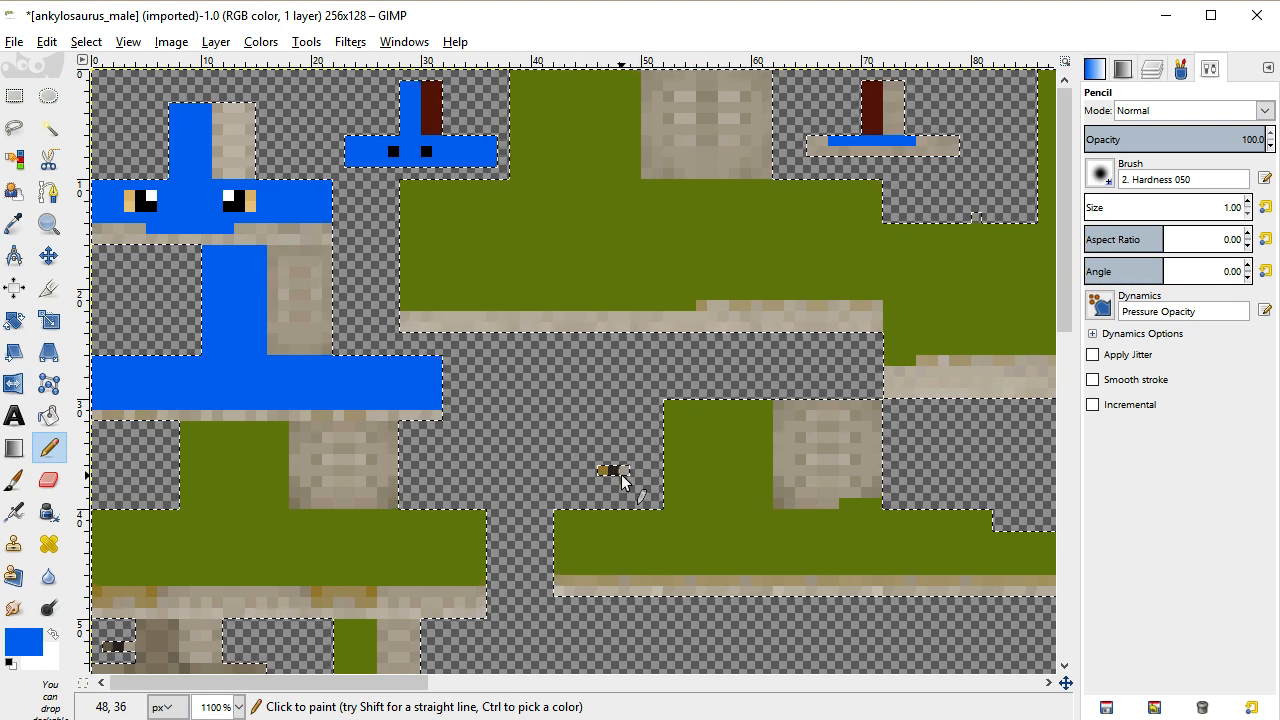
{"action": "scroll", "coordinate": [621, 477], "scroll_direction": "down", "scroll_amount": 8}
{"action": "scroll", "coordinate": [621, 477], "scroll_direction": "up", "scroll_amount": 5}
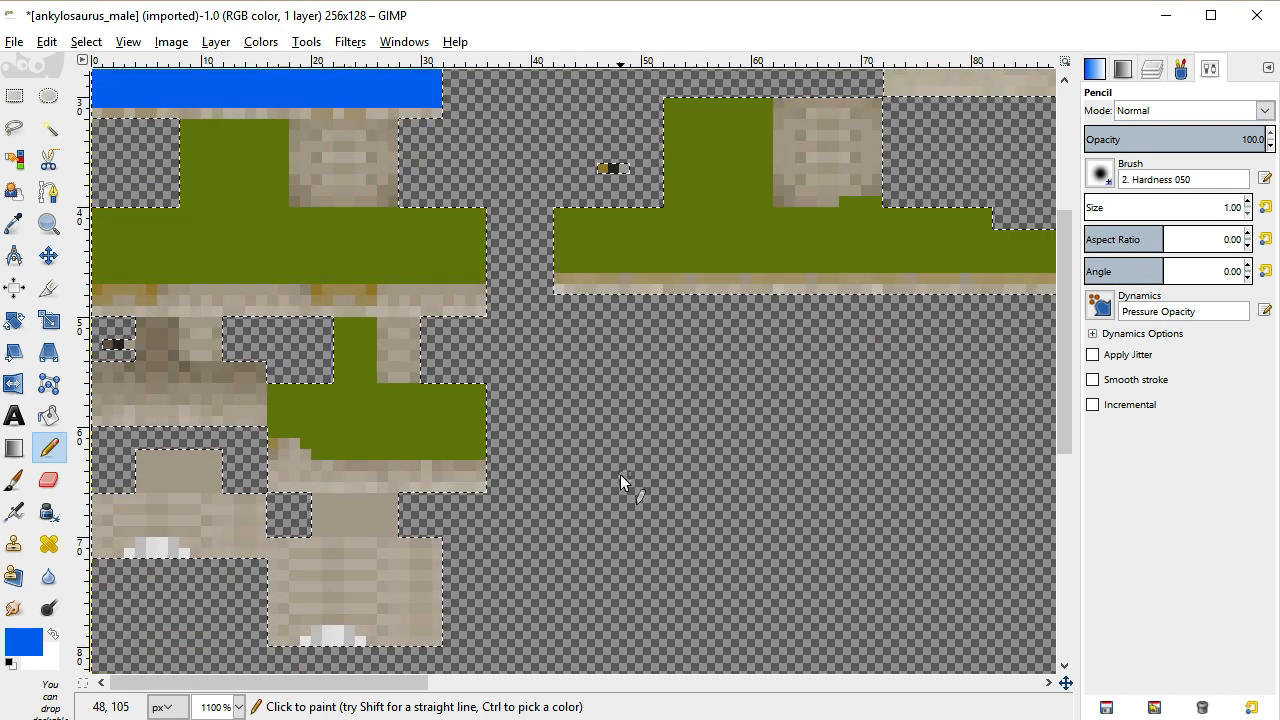
{"action": "scroll", "coordinate": [621, 477], "scroll_direction": "down", "scroll_amount": 5}
{"action": "scroll", "coordinate": [617, 476], "scroll_direction": "up", "scroll_amount": 8}
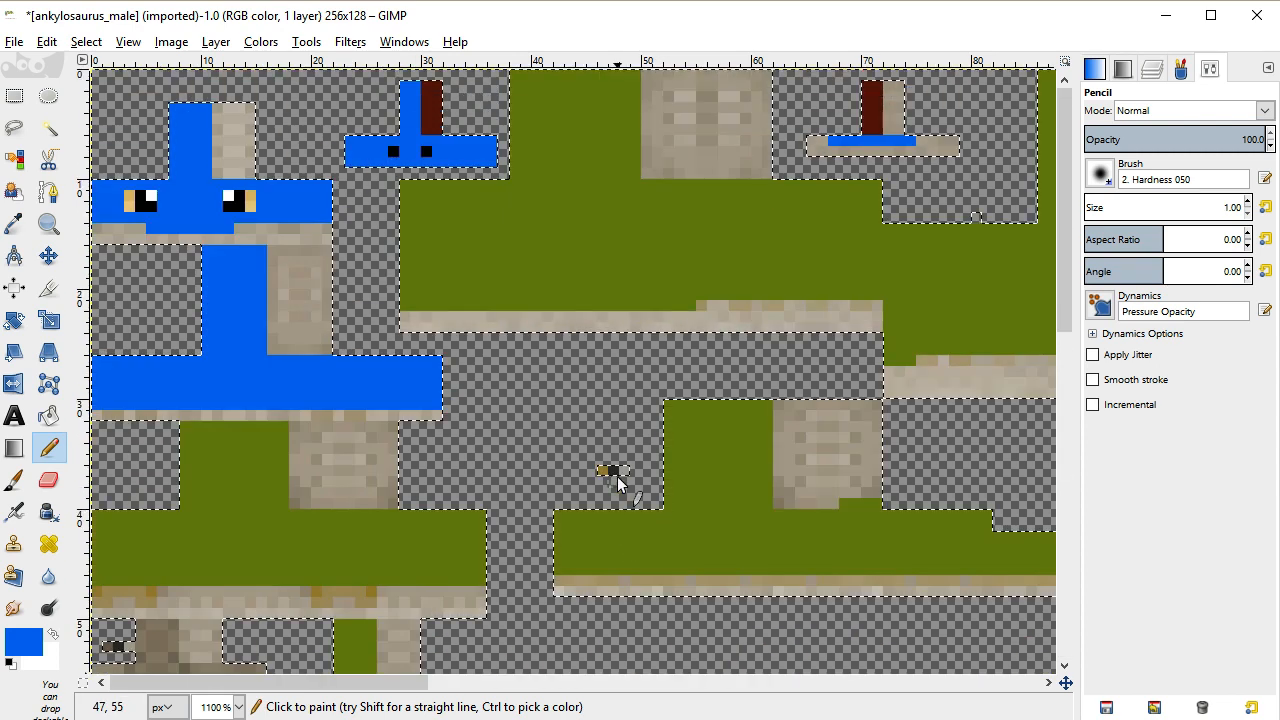
{"action": "mouse_move", "coordinate": [379, 680]}
{"action": "left_mouse_down"}
{"action": "mouse_move", "coordinate": [714, 692]}
{"action": "mouse_move", "coordinate": [389, 690]}
{"action": "left_mouse_up"}
Select all the blue areas of the neck, head, snout and jaw pieces together with Fuzzy Select
{"action": "left_click", "coordinate": [15, 230]}
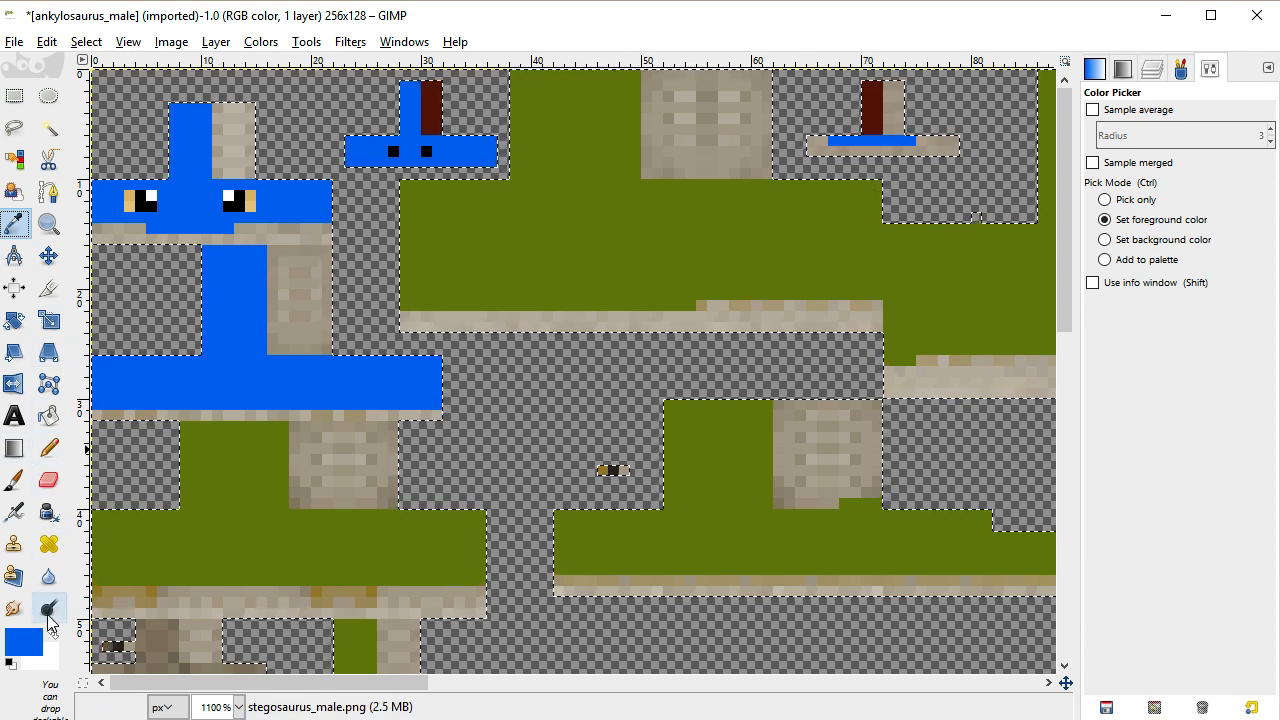
{"action": "left_click", "coordinate": [48, 128]}
{"action": "left_click", "coordinate": [249, 364]}
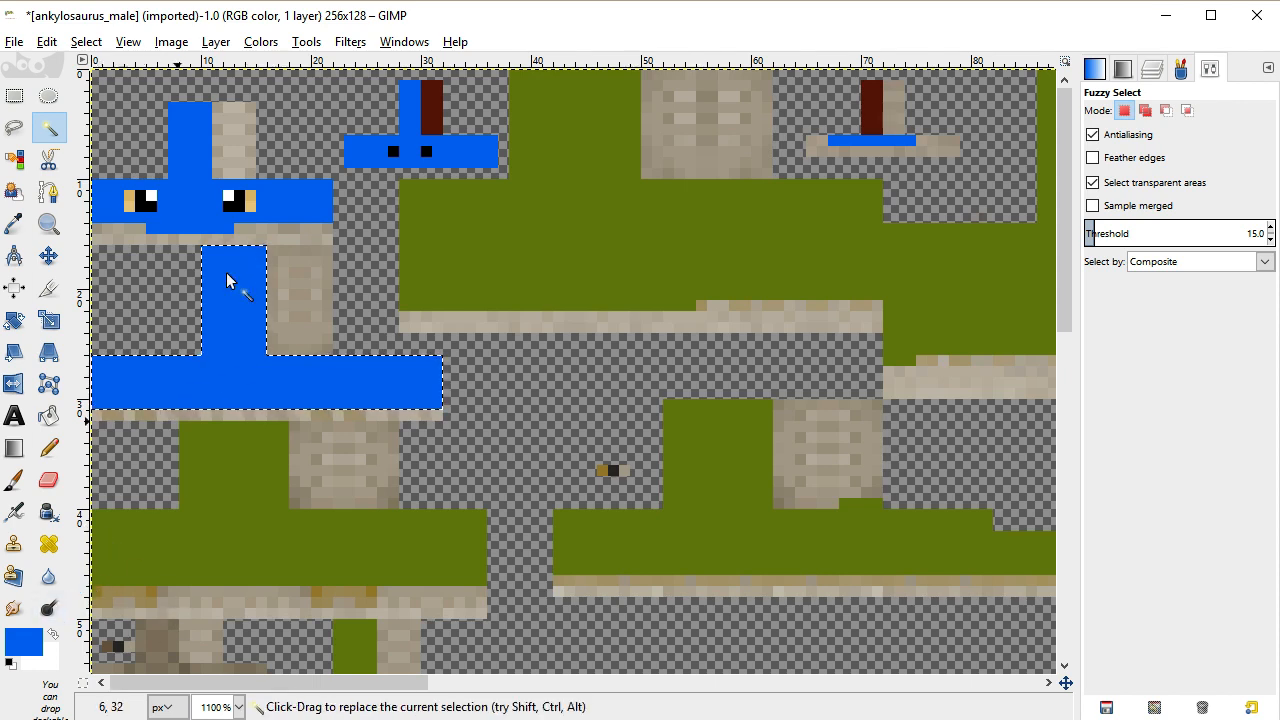
{"action": "left_click", "coordinate": [180, 178], "text": "shift"}
{"action": "left_click", "coordinate": [370, 156], "text": "shift"}
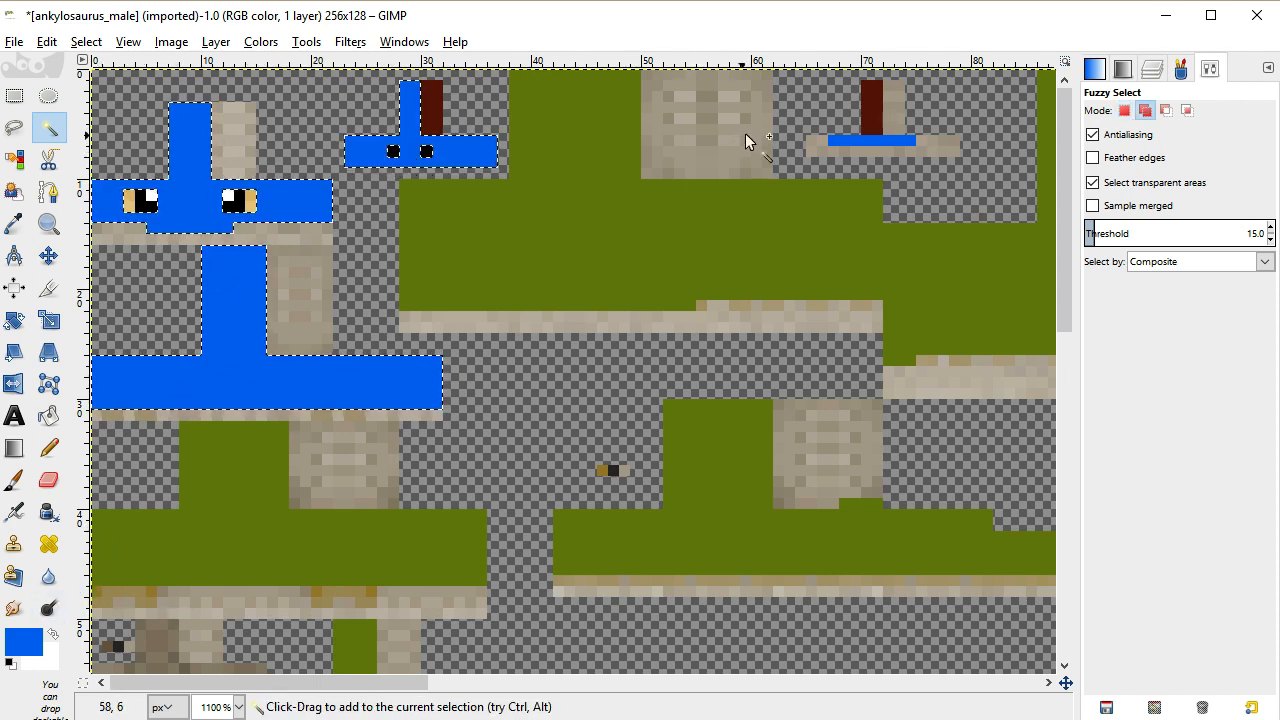
{"action": "left_click", "coordinate": [839, 138], "text": "shift"}
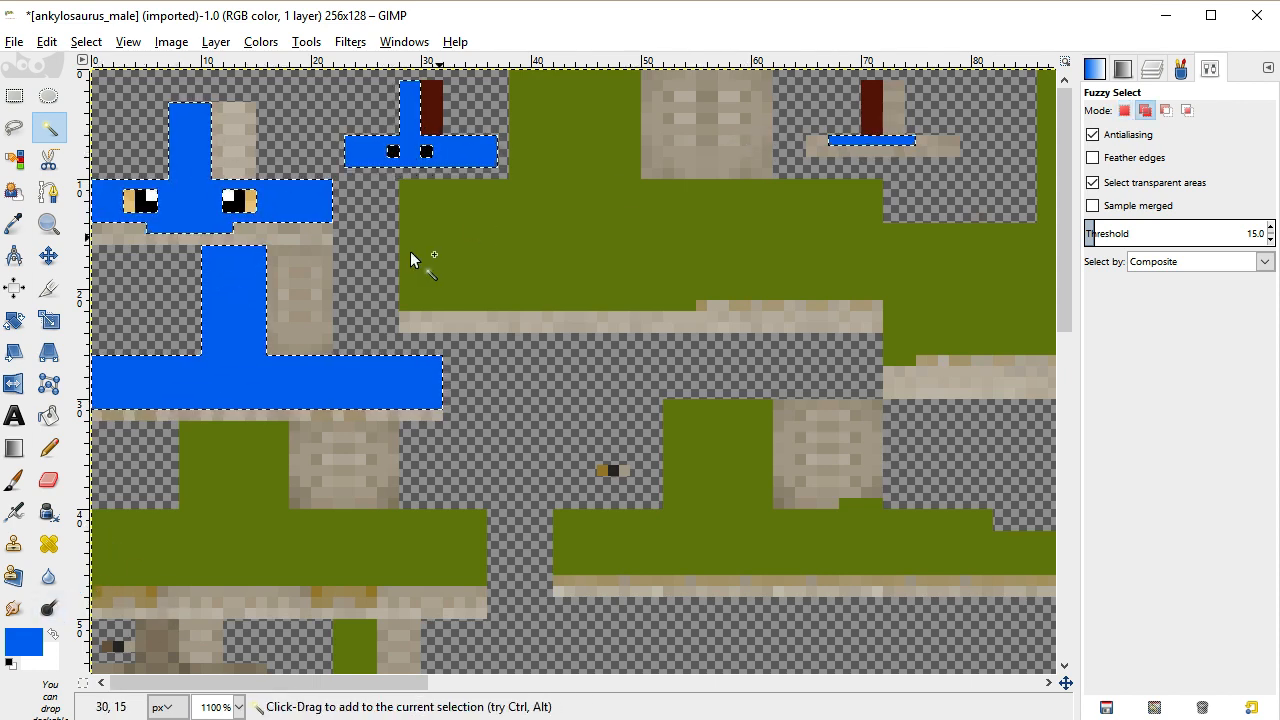
Burn uneven darker patches into the selected blue pieces with the Dodge/Burn tool at brush size 5
{"action": "left_click", "coordinate": [48, 607]}
{"action": "key", "text": "bracketright"}
{"action": "key", "text": "bracketright"}
{"action": "key", "text": "bracketright"}
{"action": "key", "text": "bracketright"}
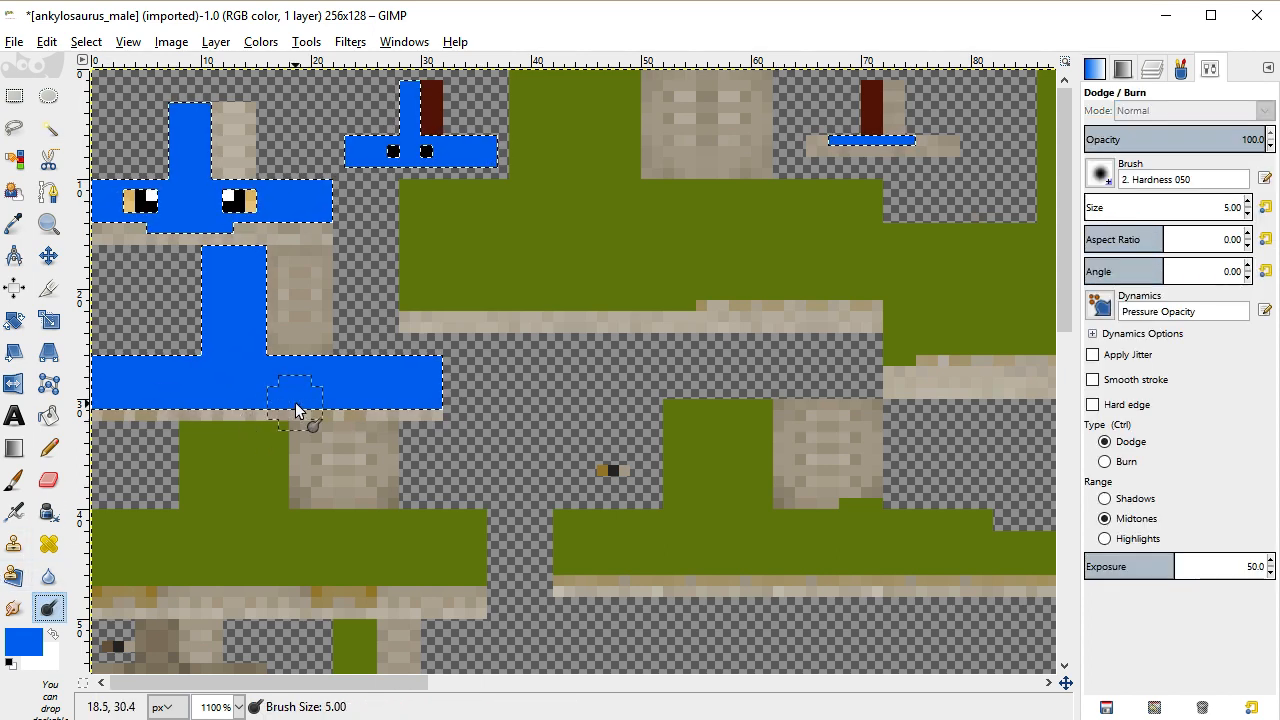
{"action": "mouse_move", "coordinate": [480, 394]}
{"action": "left_mouse_down"}
{"action": "mouse_move", "coordinate": [190, 386]}
{"action": "mouse_move", "coordinate": [242, 266]}
{"action": "left_mouse_up"}
{"action": "mouse_move", "coordinate": [318, 197]}
{"action": "left_mouse_down"}
{"action": "mouse_move", "coordinate": [212, 188]}
{"action": "mouse_move", "coordinate": [209, 133]}
{"action": "mouse_move", "coordinate": [138, 184]}
{"action": "left_mouse_up"}
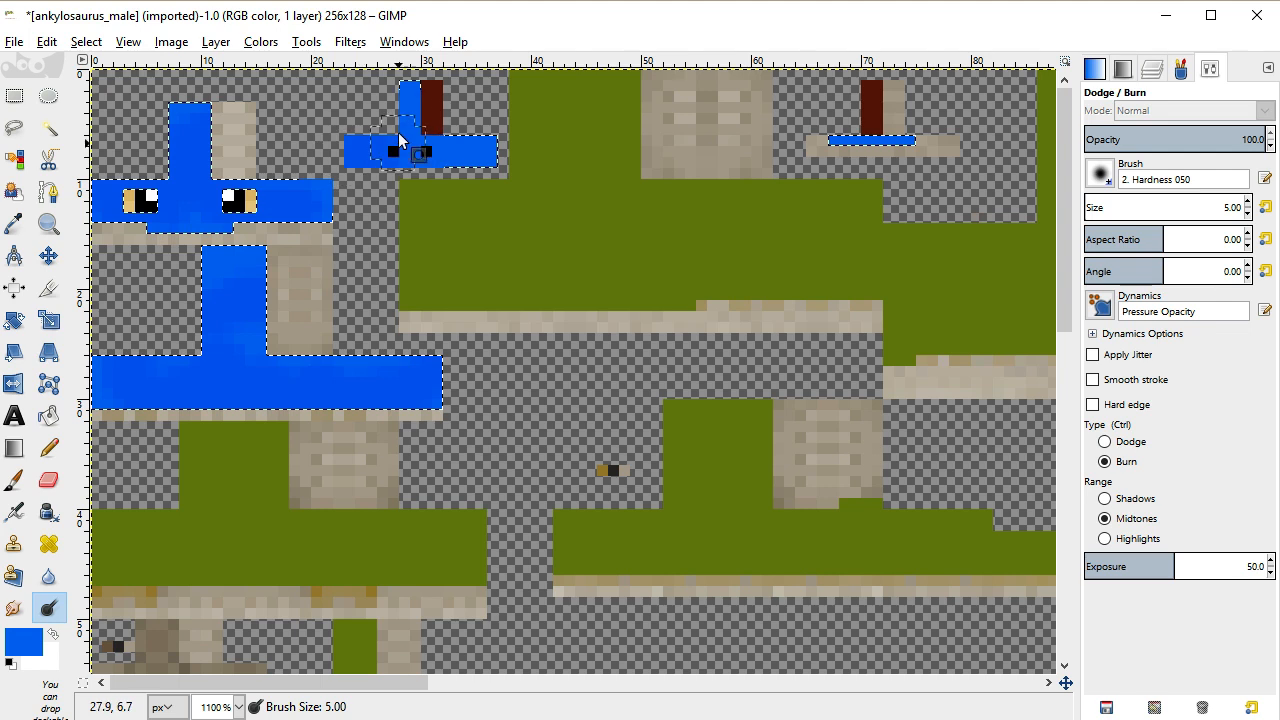
{"action": "mouse_move", "coordinate": [420, 372]}
{"action": "left_mouse_down"}
{"action": "mouse_move", "coordinate": [329, 378]}
{"action": "mouse_move", "coordinate": [156, 308]}
{"action": "mouse_move", "coordinate": [227, 288]}
{"action": "mouse_move", "coordinate": [349, 453]}
{"action": "left_mouse_up"}
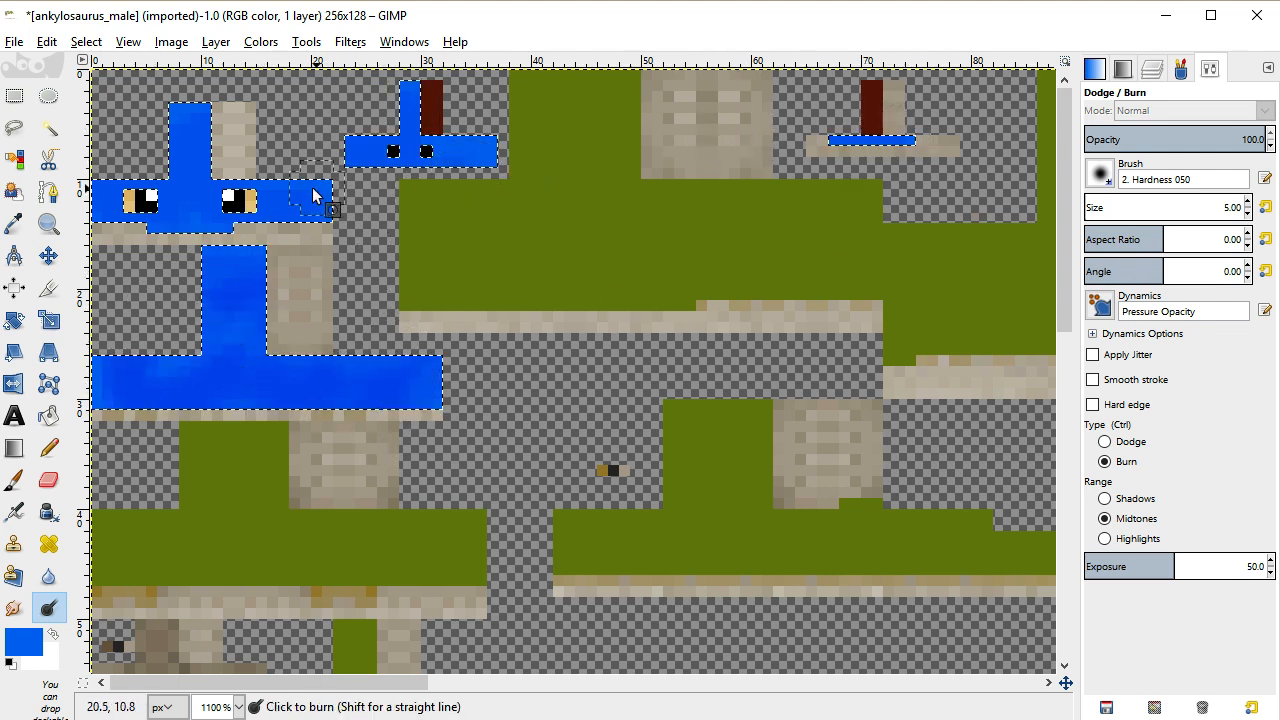
{"action": "left_click_drag", "start_coordinate": [400, 160], "coordinate": [422, 100]}
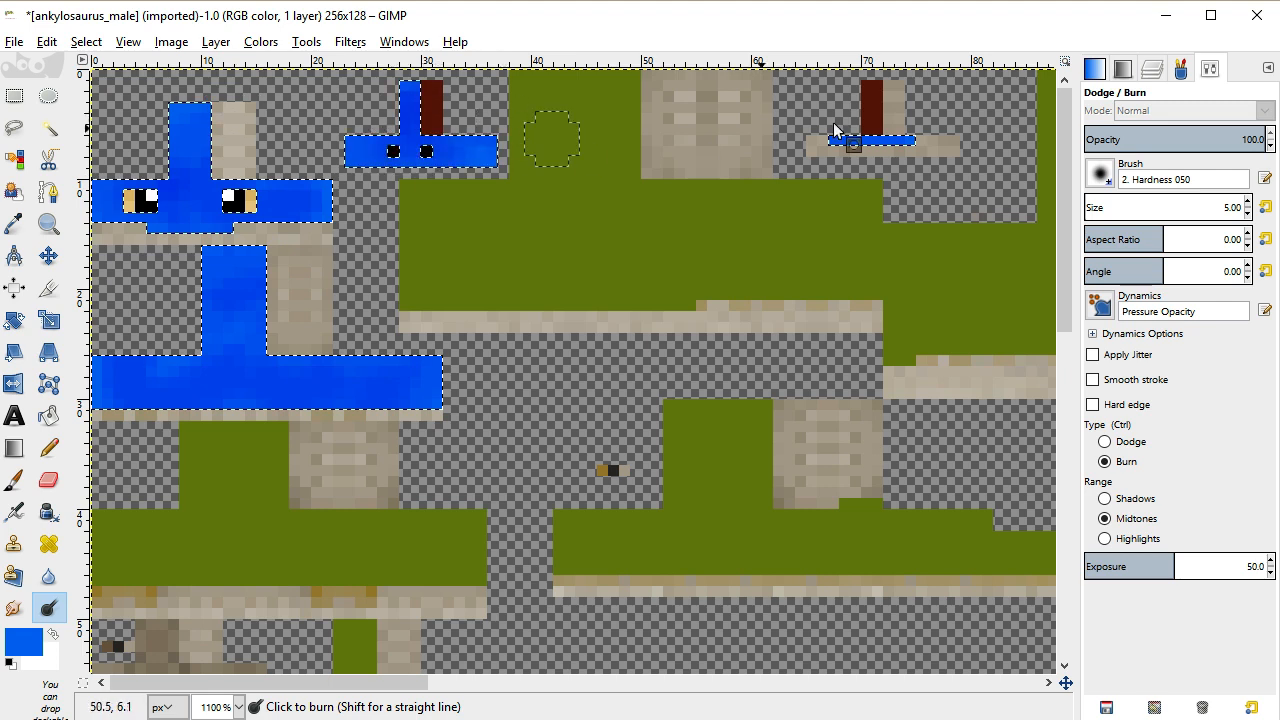
{"action": "mouse_move", "coordinate": [158, 405]}
{"action": "left_mouse_down"}
{"action": "mouse_move", "coordinate": [245, 343]}
{"action": "mouse_move", "coordinate": [342, 386]}
{"action": "mouse_move", "coordinate": [352, 343]}
{"action": "mouse_move", "coordinate": [282, 265]}
{"action": "mouse_move", "coordinate": [217, 302]}
{"action": "mouse_move", "coordinate": [117, 417]}
{"action": "mouse_move", "coordinate": [197, 238]}
{"action": "mouse_move", "coordinate": [181, 162]}
{"action": "mouse_move", "coordinate": [430, 162]}
{"action": "left_mouse_up"}
Try lightening the selected blue pieces with broad Dodge strokes, and undo the strokes
{"action": "key", "text": "ctrl"}
{"action": "mouse_move", "coordinate": [954, 158]}
{"action": "left_mouse_down"}
{"action": "mouse_move", "coordinate": [170, 188]}
{"action": "mouse_move", "coordinate": [326, 135]}
{"action": "mouse_move", "coordinate": [312, 164]}
{"action": "mouse_move", "coordinate": [99, 240]}
{"action": "mouse_move", "coordinate": [375, 111]}
{"action": "mouse_move", "coordinate": [224, 121]}
{"action": "mouse_move", "coordinate": [160, 304]}
{"action": "mouse_move", "coordinate": [174, 317]}
{"action": "mouse_move", "coordinate": [309, 360]}
{"action": "mouse_move", "coordinate": [422, 259]}
{"action": "mouse_move", "coordinate": [302, 310]}
{"action": "mouse_move", "coordinate": [301, 290]}
{"action": "mouse_move", "coordinate": [135, 329]}
{"action": "mouse_move", "coordinate": [223, 286]}
{"action": "mouse_move", "coordinate": [217, 268]}
{"action": "mouse_move", "coordinate": [160, 354]}
{"action": "mouse_move", "coordinate": [174, 422]}
{"action": "mouse_move", "coordinate": [104, 392]}
{"action": "left_mouse_up"}
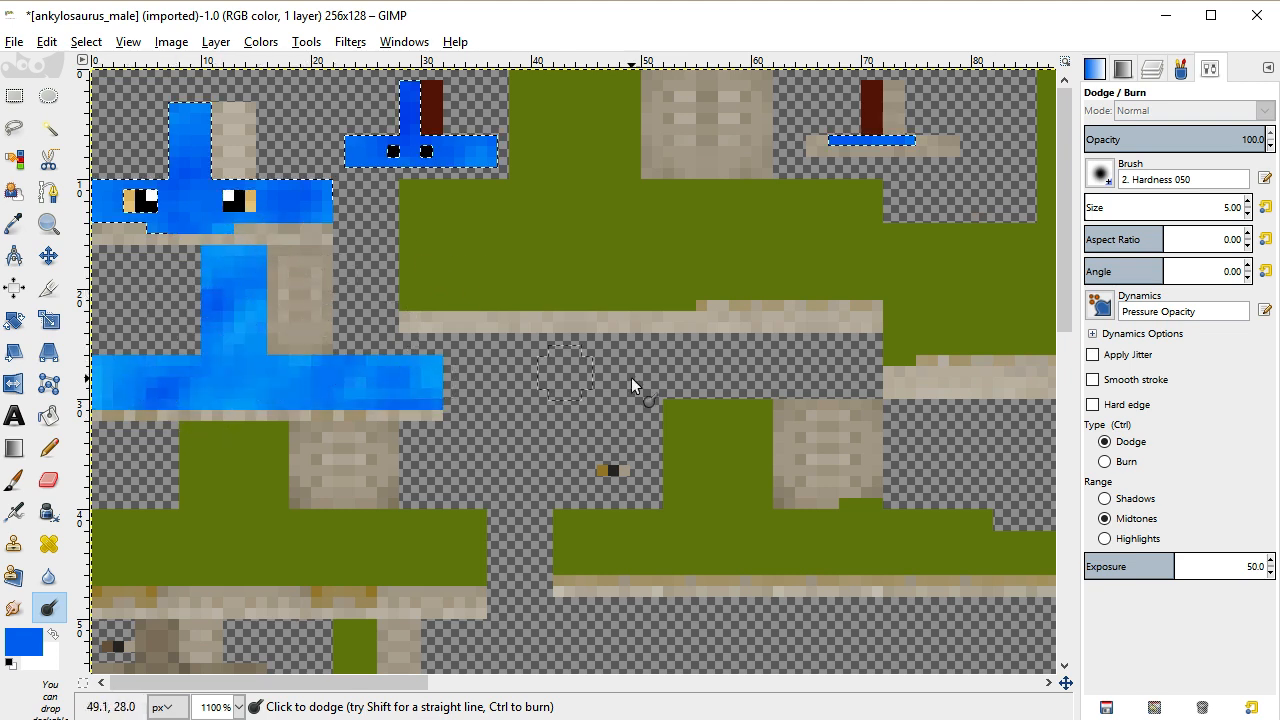
{"action": "key", "text": "ctrl+z"}
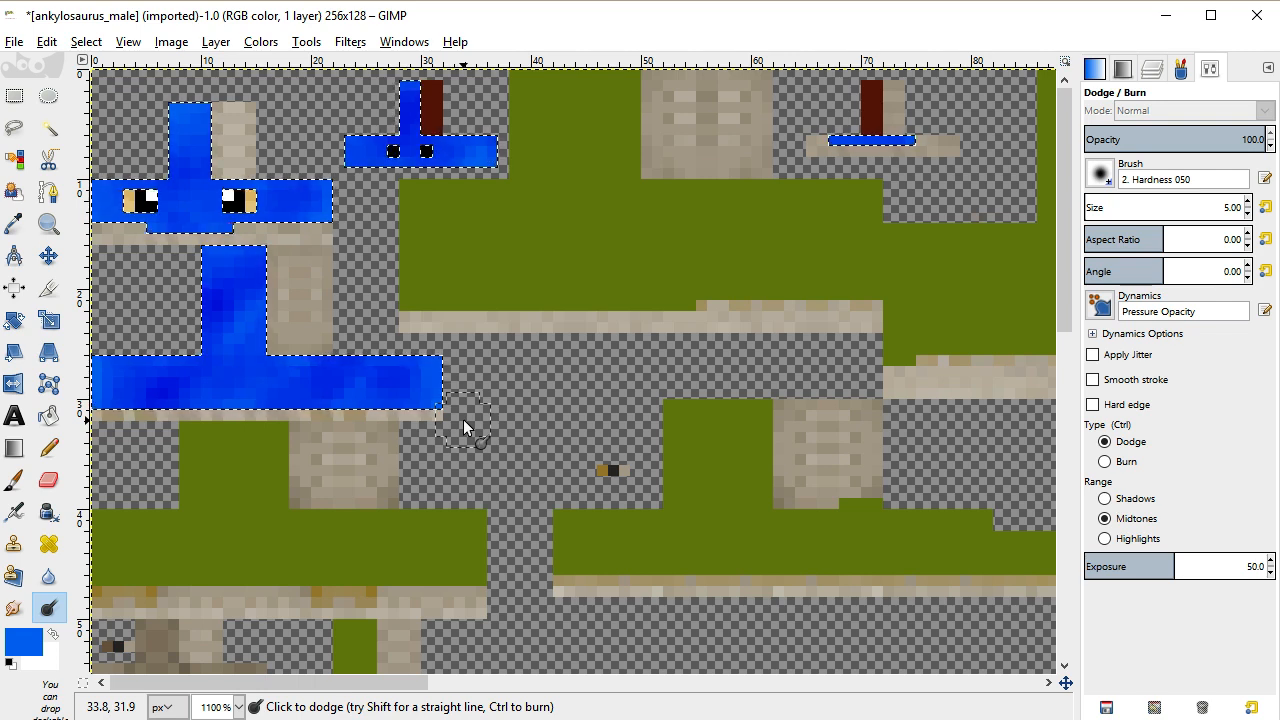
Burn more dark patches into the blue neck and head pieces
{"action": "key", "text": "ctrl"}
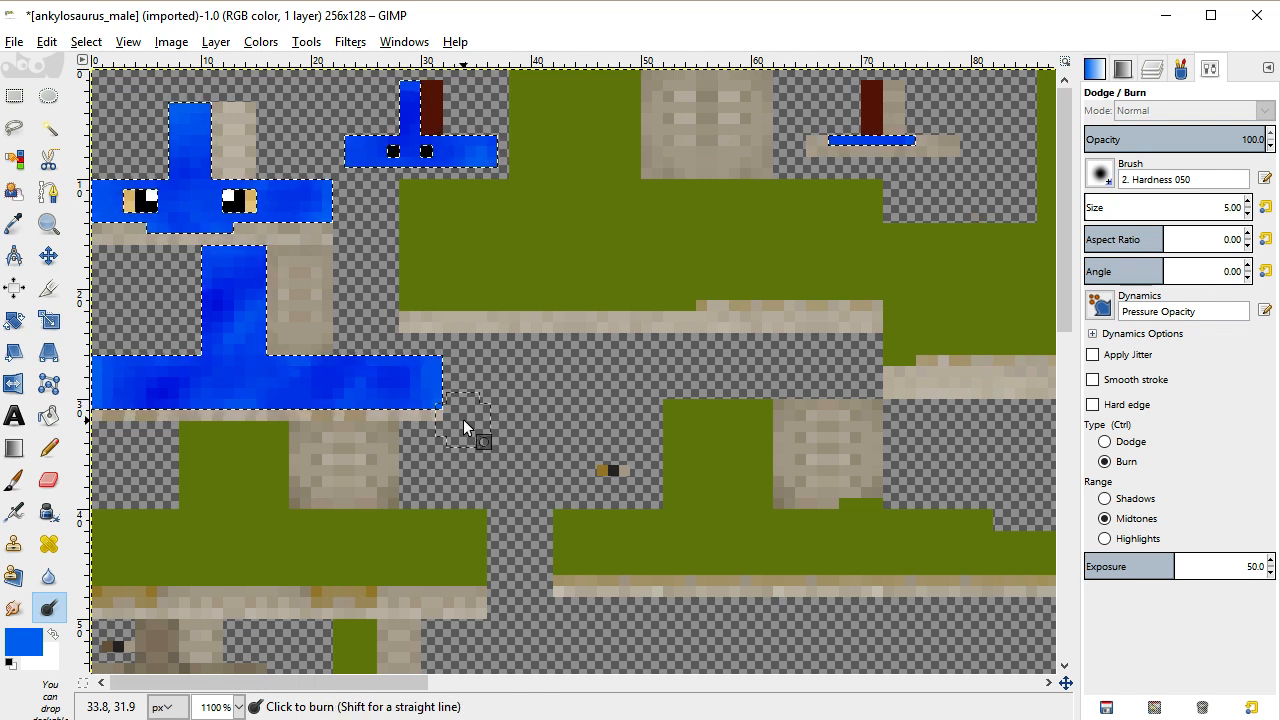
{"action": "key", "text": "ctrl"}
{"action": "mouse_move", "coordinate": [384, 357]}
{"action": "left_mouse_down"}
{"action": "mouse_move", "coordinate": [294, 377]}
{"action": "mouse_move", "coordinate": [224, 364]}
{"action": "mouse_move", "coordinate": [224, 304]}
{"action": "left_mouse_up"}
{"action": "mouse_move", "coordinate": [210, 253]}
{"action": "left_mouse_down"}
{"action": "mouse_move", "coordinate": [207, 346]}
{"action": "mouse_move", "coordinate": [126, 391]}
{"action": "mouse_move", "coordinate": [230, 392]}
{"action": "mouse_move", "coordinate": [235, 252]}
{"action": "mouse_move", "coordinate": [287, 197]}
{"action": "mouse_move", "coordinate": [405, 131]}
{"action": "mouse_move", "coordinate": [766, 108]}
{"action": "left_mouse_up"}
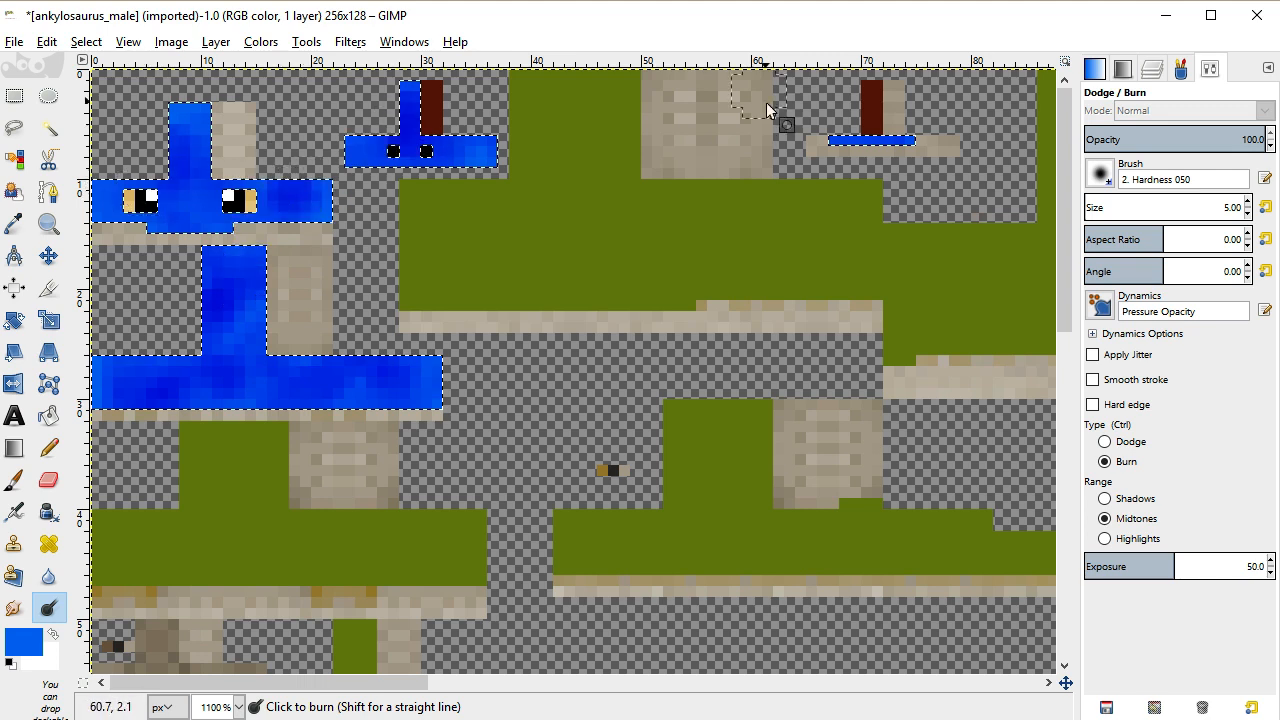
Lighten patches of the blue neck and head pieces with Dodge strokes at brush size 5
{"action": "key", "text": "ctrl"}
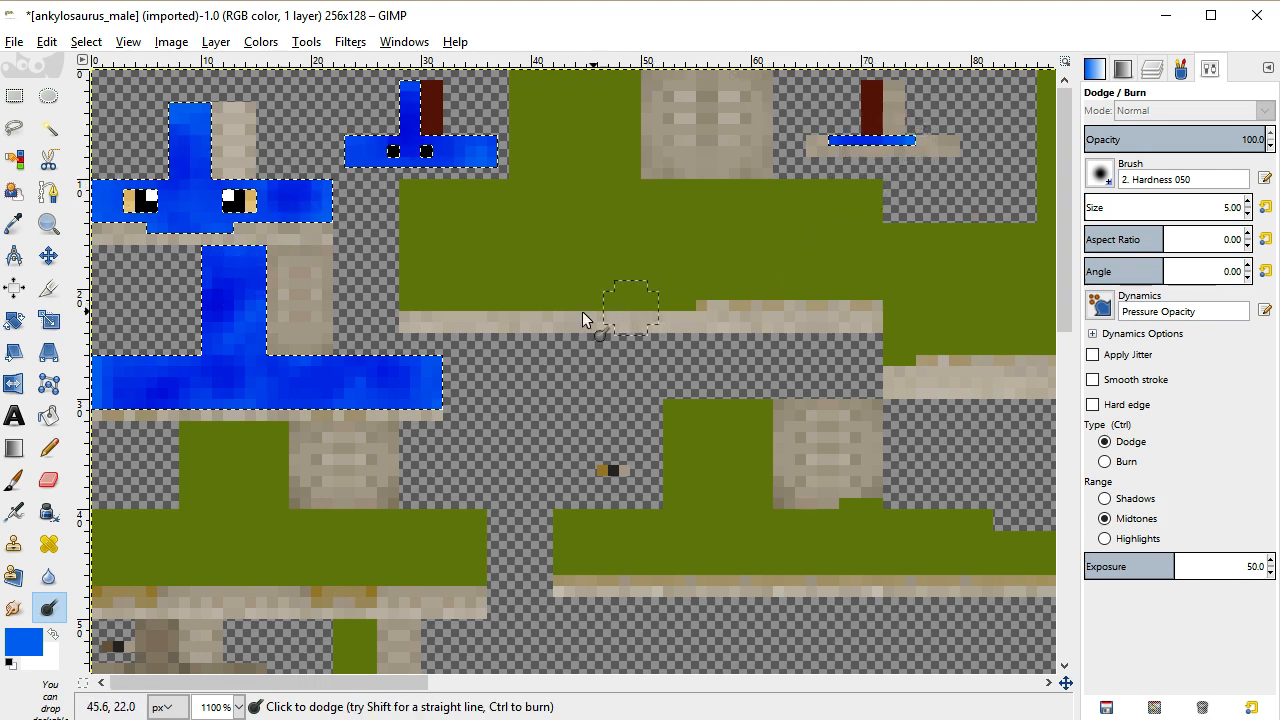
{"action": "mouse_move", "coordinate": [277, 360]}
{"action": "left_mouse_down"}
{"action": "mouse_move", "coordinate": [222, 350]}
{"action": "mouse_move", "coordinate": [233, 370]}
{"action": "mouse_move", "coordinate": [280, 340]}
{"action": "mouse_move", "coordinate": [258, 320]}
{"action": "mouse_move", "coordinate": [275, 338]}
{"action": "mouse_move", "coordinate": [254, 340]}
{"action": "mouse_move", "coordinate": [252, 305]}
{"action": "left_mouse_up"}
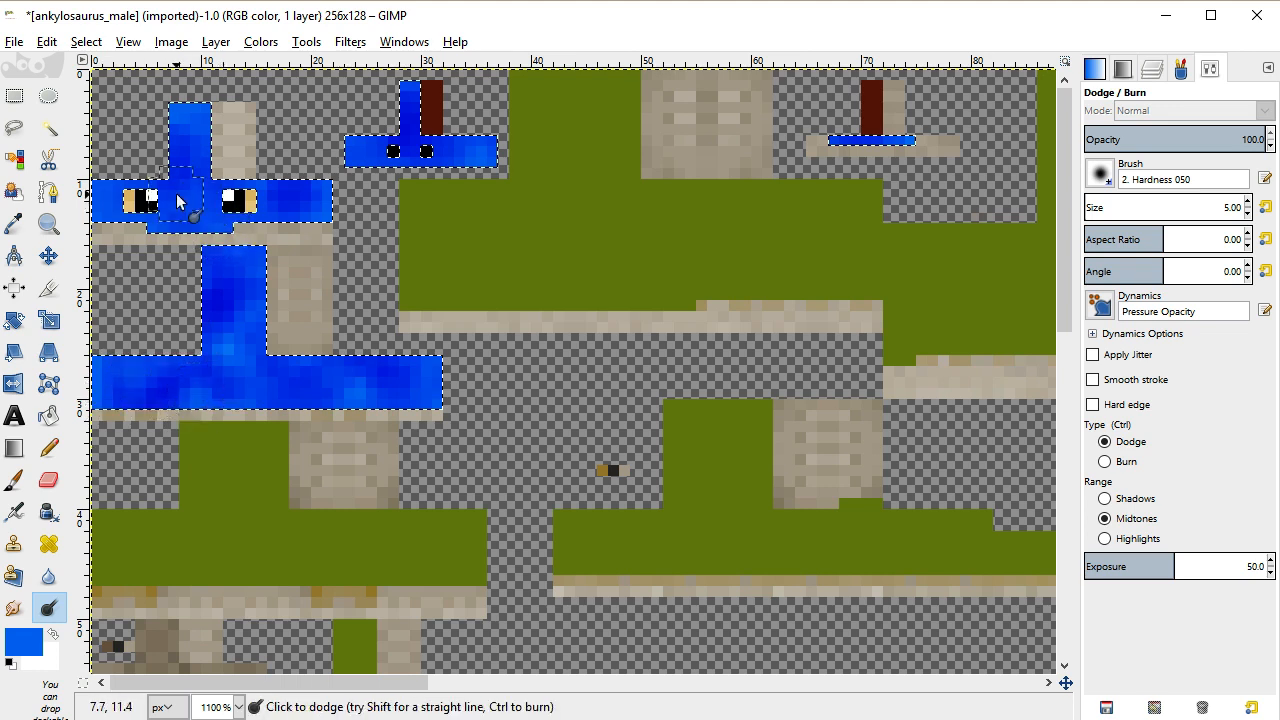
{"action": "left_click", "coordinate": [201, 146]}
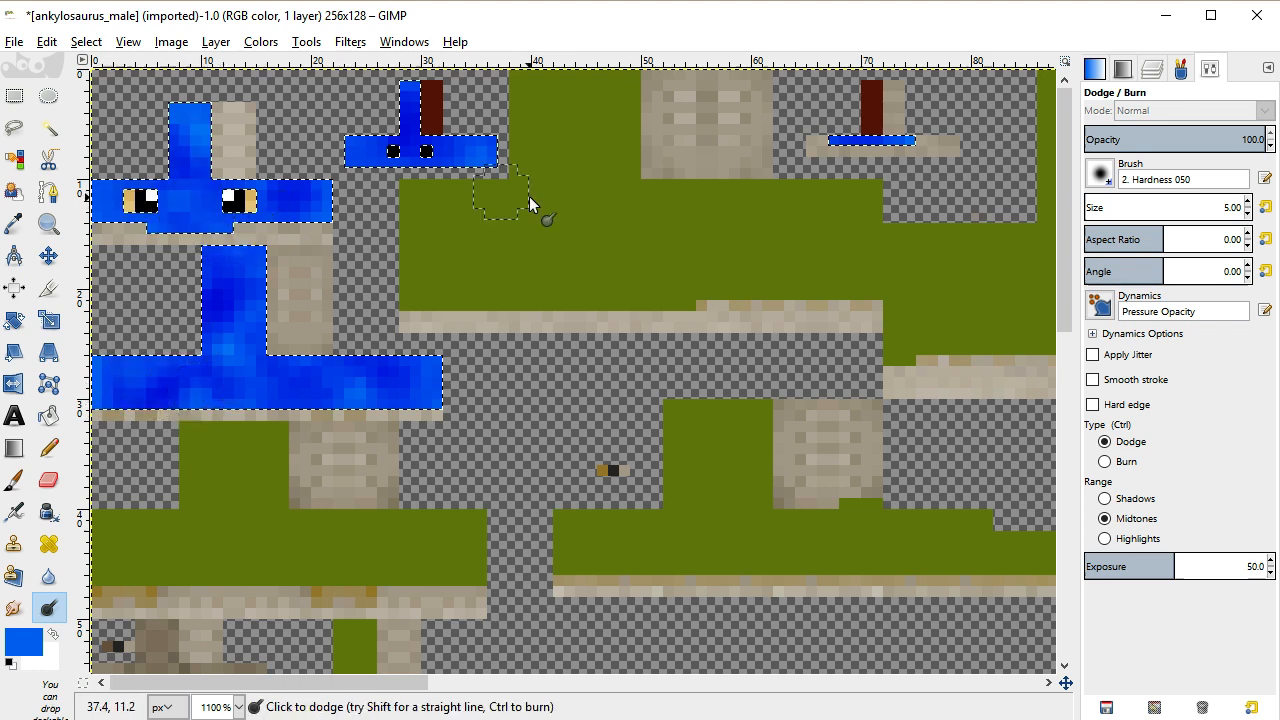
Select all the olive green body, leg and tail pieces together with Fuzzy Select
{"action": "left_click", "coordinate": [51, 130]}
{"action": "left_click", "coordinate": [567, 252]}
{"action": "scroll", "coordinate": [567, 250], "scroll_direction": "down", "scroll_amount": 2}
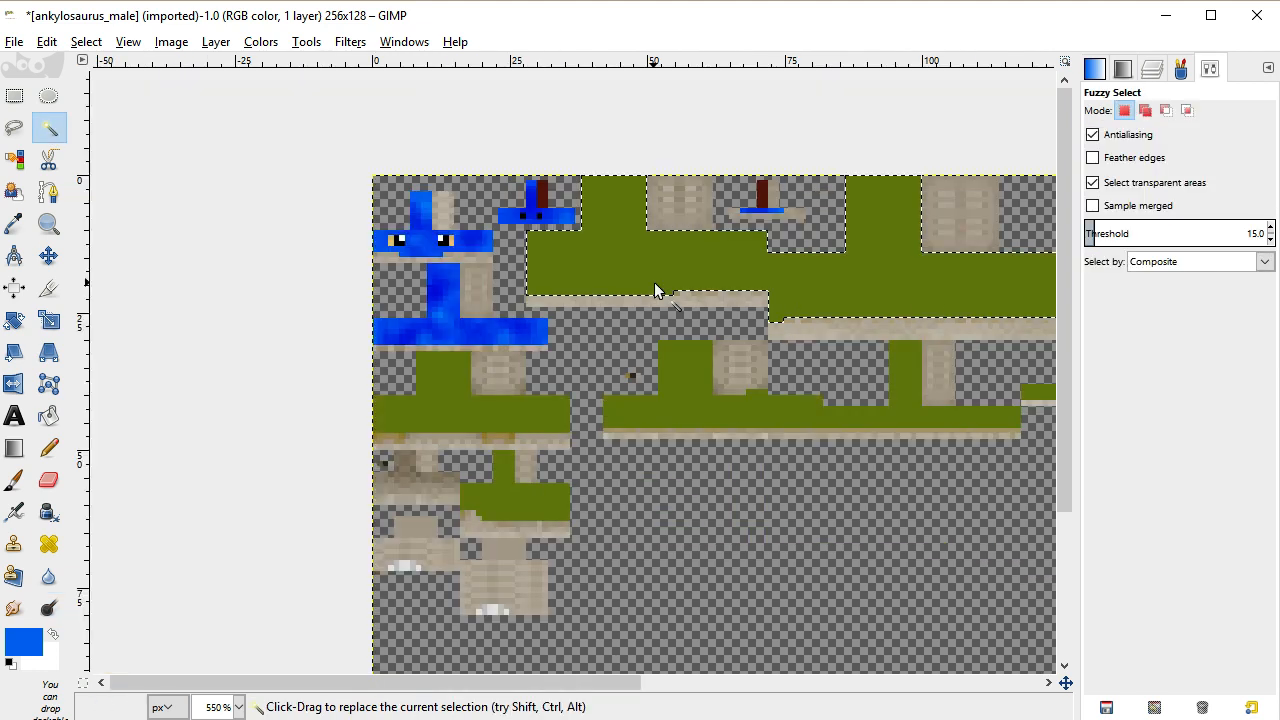
{"action": "key", "text": "shift"}
{"action": "left_click", "coordinate": [529, 506], "text": "shift"}
{"action": "left_click", "coordinate": [669, 415], "text": "shift"}
{"action": "left_click_drag", "start_coordinate": [561, 683], "coordinate": [661, 685]}
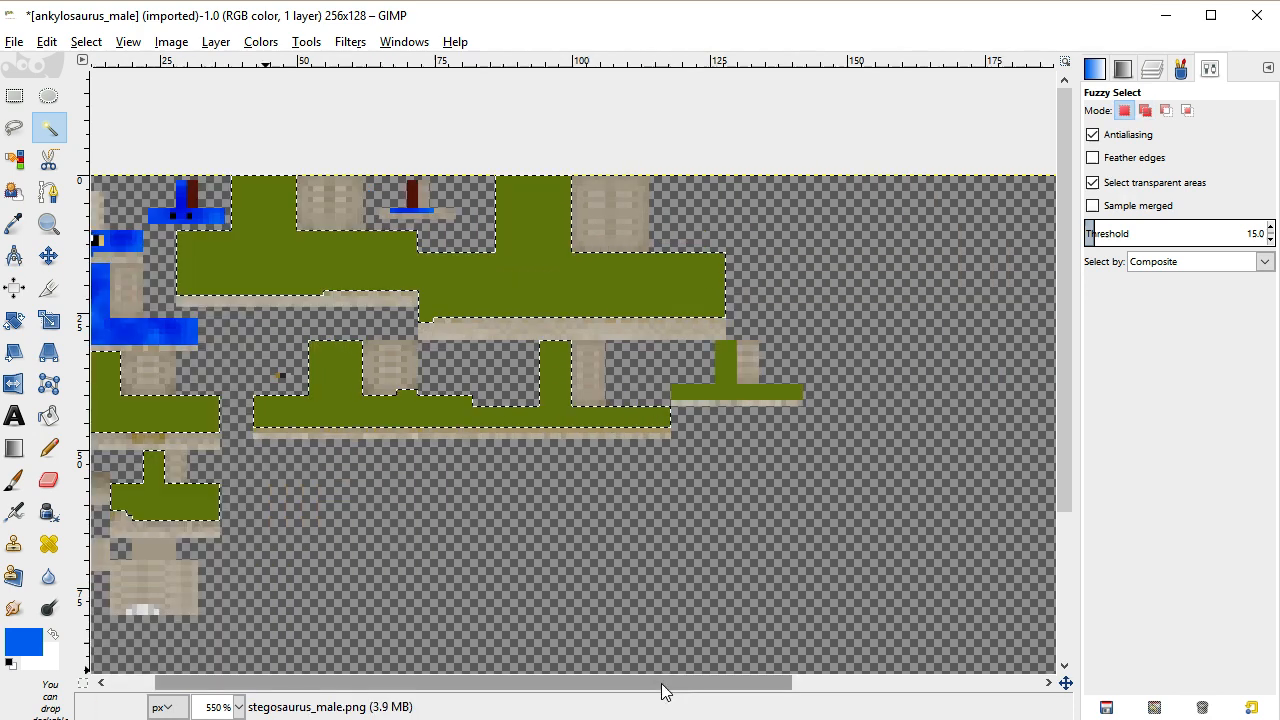
{"action": "left_click", "coordinate": [725, 372], "text": "shift"}
{"action": "left_click_drag", "start_coordinate": [725, 372], "coordinate": [677, 374]}
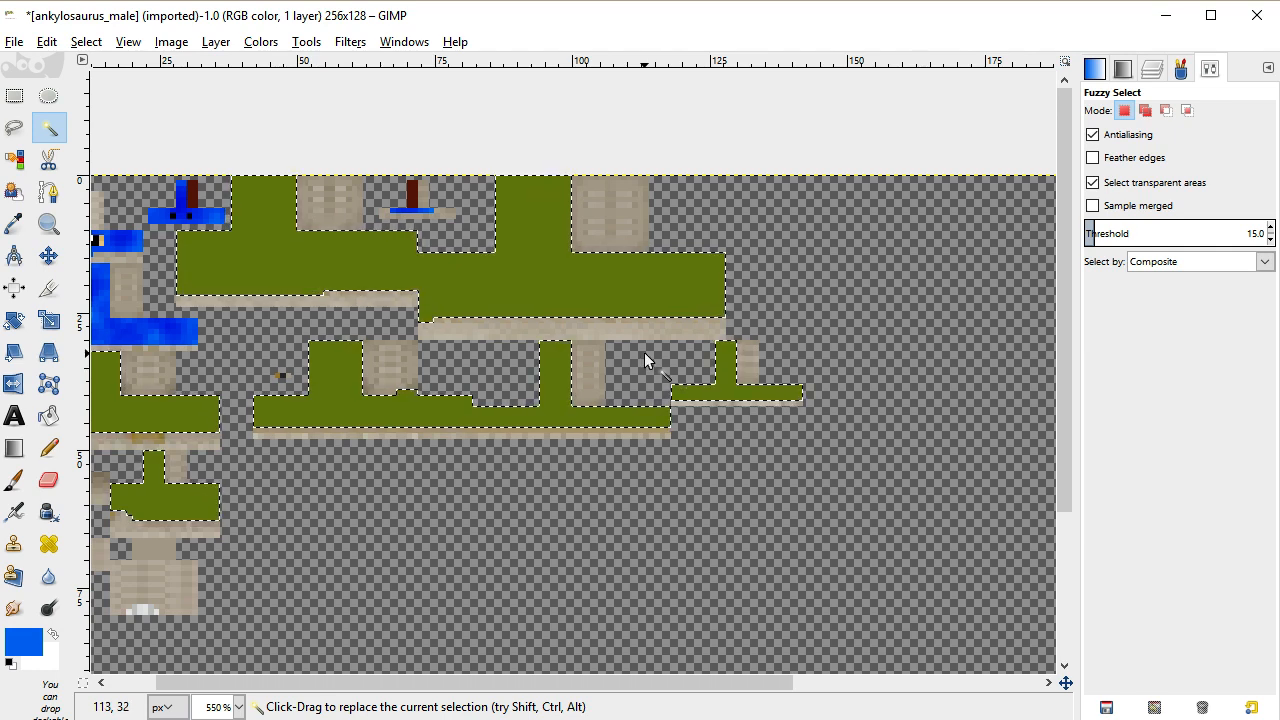
{"action": "left_click_drag", "start_coordinate": [698, 688], "coordinate": [652, 688]}
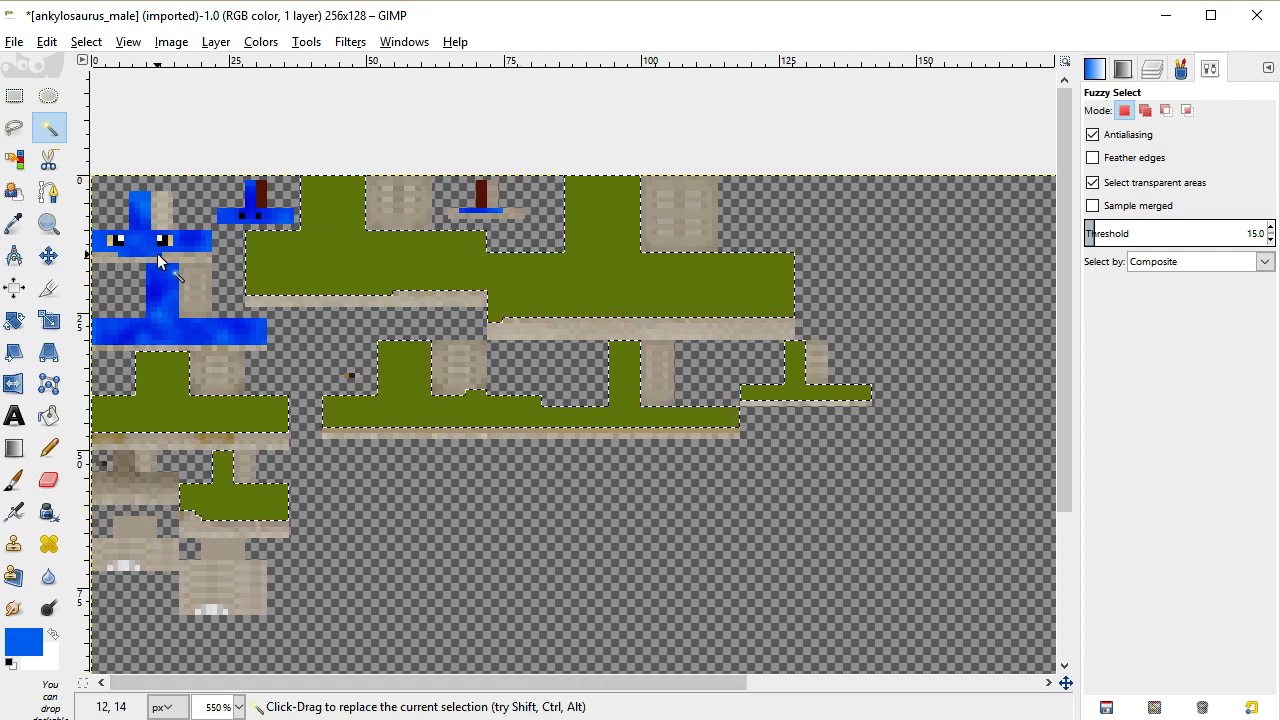
Burn broad darker patches into the selected green pieces with the Dodge/Burn tool, enlarging the brush to size 10 and above
{"action": "left_click", "coordinate": [49, 610]}
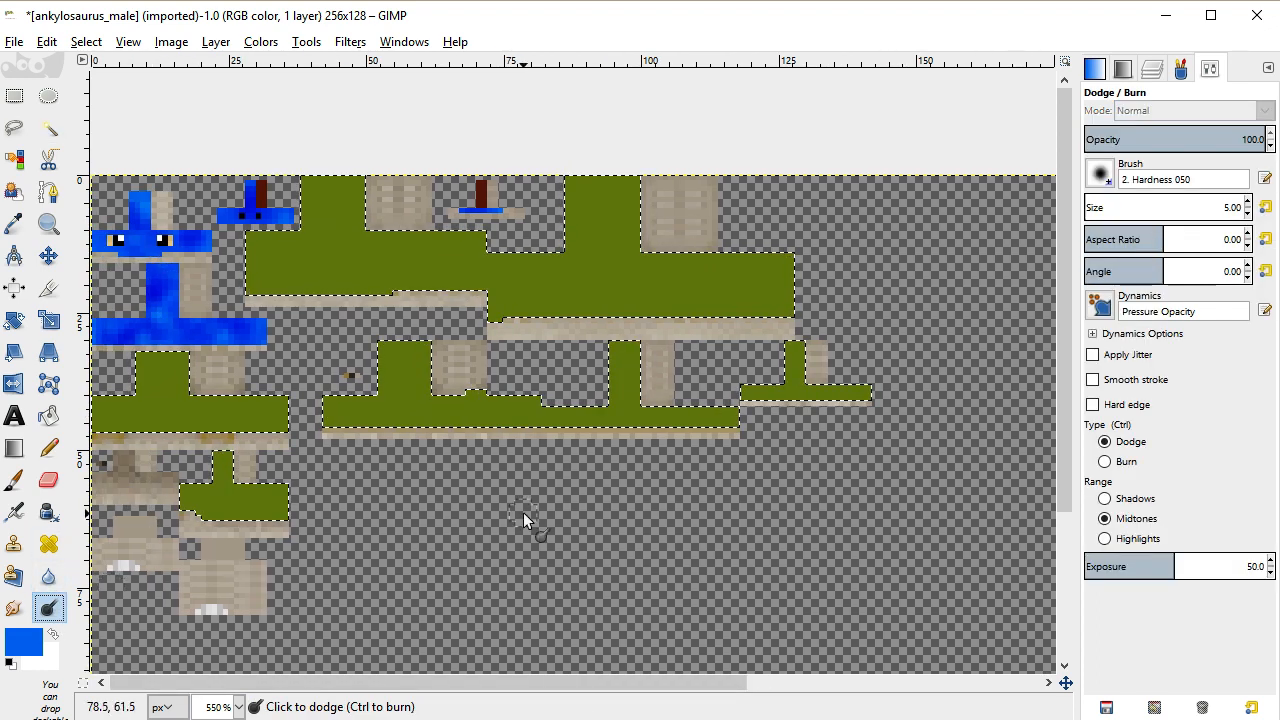
{"action": "key", "text": "bracketright"}
{"action": "key", "text": "bracketright"}
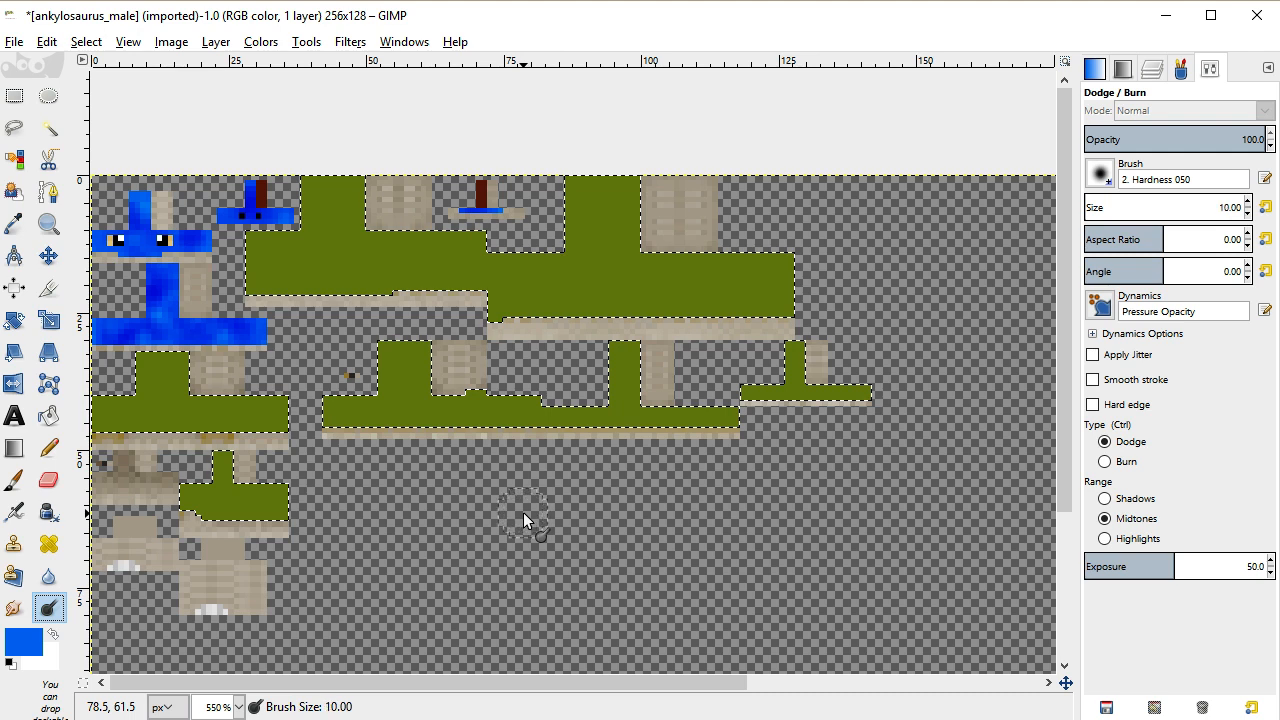
{"action": "key", "text": "ctrl"}
{"action": "mouse_move", "coordinate": [197, 504]}
{"action": "left_mouse_down"}
{"action": "mouse_move", "coordinate": [259, 499]}
{"action": "mouse_move", "coordinate": [142, 396]}
{"action": "mouse_move", "coordinate": [265, 422]}
{"action": "mouse_move", "coordinate": [577, 404]}
{"action": "mouse_move", "coordinate": [628, 452]}
{"action": "mouse_move", "coordinate": [732, 422]}
{"action": "left_mouse_up"}
{"action": "mouse_move", "coordinate": [790, 372]}
{"action": "left_mouse_down"}
{"action": "mouse_move", "coordinate": [777, 271]}
{"action": "mouse_move", "coordinate": [595, 277]}
{"action": "mouse_move", "coordinate": [650, 289]}
{"action": "left_mouse_up"}
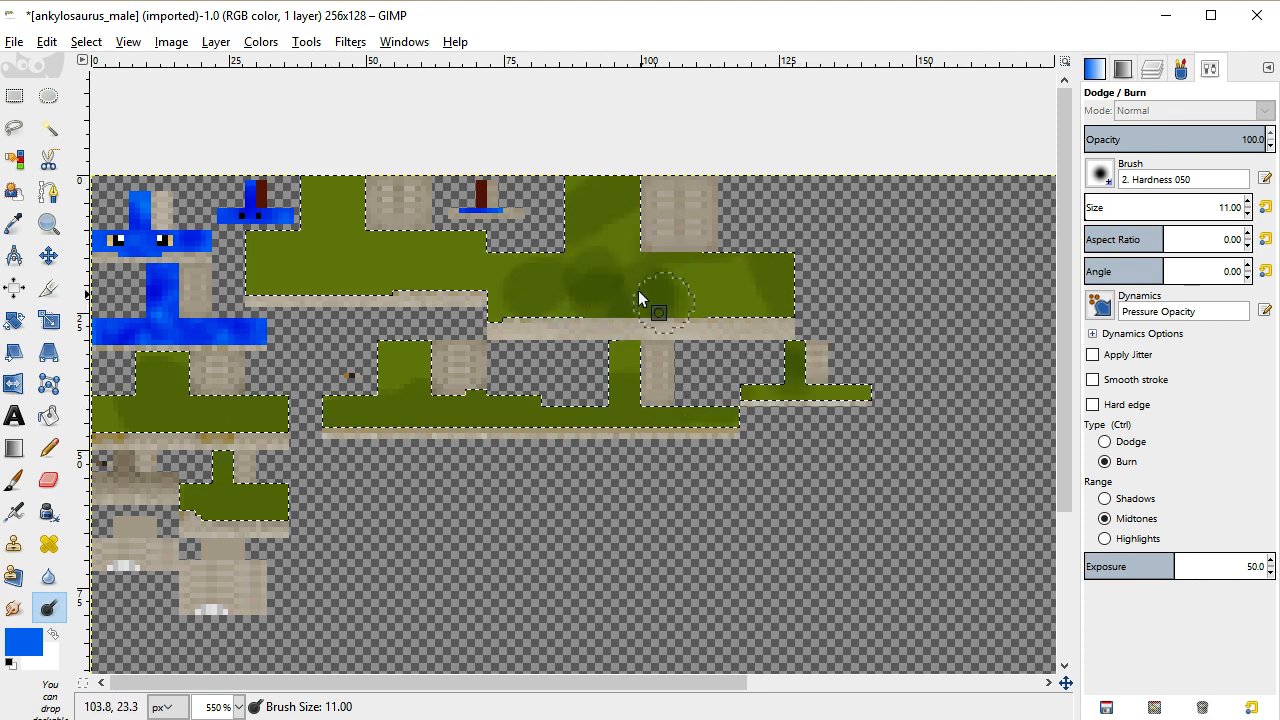
Try another burn pass across the green pieces at brush size 11, and undo all the burn strokes on the green
{"action": "key", "text": "ctrl+z"}
{"action": "key", "text": "ctrl+z"}
{"action": "key", "text": "ctrl+z"}
{"action": "key", "text": "ctrl+z"}
{"action": "key", "text": "ctrl+z"}
{"action": "key", "text": "ctrl+z"}
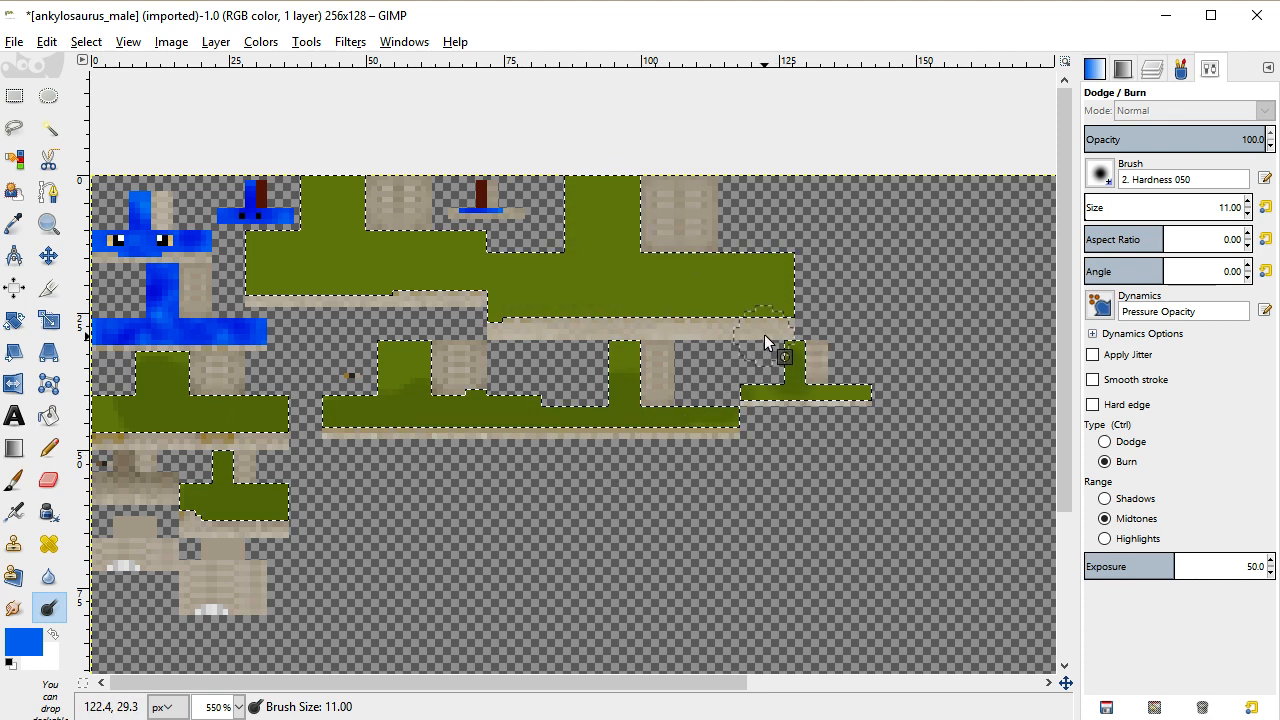
{"action": "mouse_move", "coordinate": [792, 299]}
{"action": "left_mouse_down"}
{"action": "mouse_move", "coordinate": [660, 281]}
{"action": "mouse_move", "coordinate": [611, 289]}
{"action": "mouse_move", "coordinate": [544, 254]}
{"action": "mouse_move", "coordinate": [509, 203]}
{"action": "mouse_move", "coordinate": [386, 264]}
{"action": "mouse_move", "coordinate": [365, 232]}
{"action": "mouse_move", "coordinate": [310, 218]}
{"action": "mouse_move", "coordinate": [259, 255]}
{"action": "mouse_move", "coordinate": [327, 300]}
{"action": "mouse_move", "coordinate": [522, 275]}
{"action": "mouse_move", "coordinate": [534, 301]}
{"action": "mouse_move", "coordinate": [622, 238]}
{"action": "mouse_move", "coordinate": [796, 298]}
{"action": "mouse_move", "coordinate": [578, 472]}
{"action": "mouse_move", "coordinate": [532, 319]}
{"action": "mouse_move", "coordinate": [398, 459]}
{"action": "mouse_move", "coordinate": [353, 416]}
{"action": "mouse_move", "coordinate": [301, 414]}
{"action": "mouse_move", "coordinate": [233, 474]}
{"action": "mouse_move", "coordinate": [130, 527]}
{"action": "mouse_move", "coordinate": [134, 428]}
{"action": "left_mouse_up"}
{"action": "key", "text": "ctrl+z"}
{"action": "key", "text": "ctrl+z"}
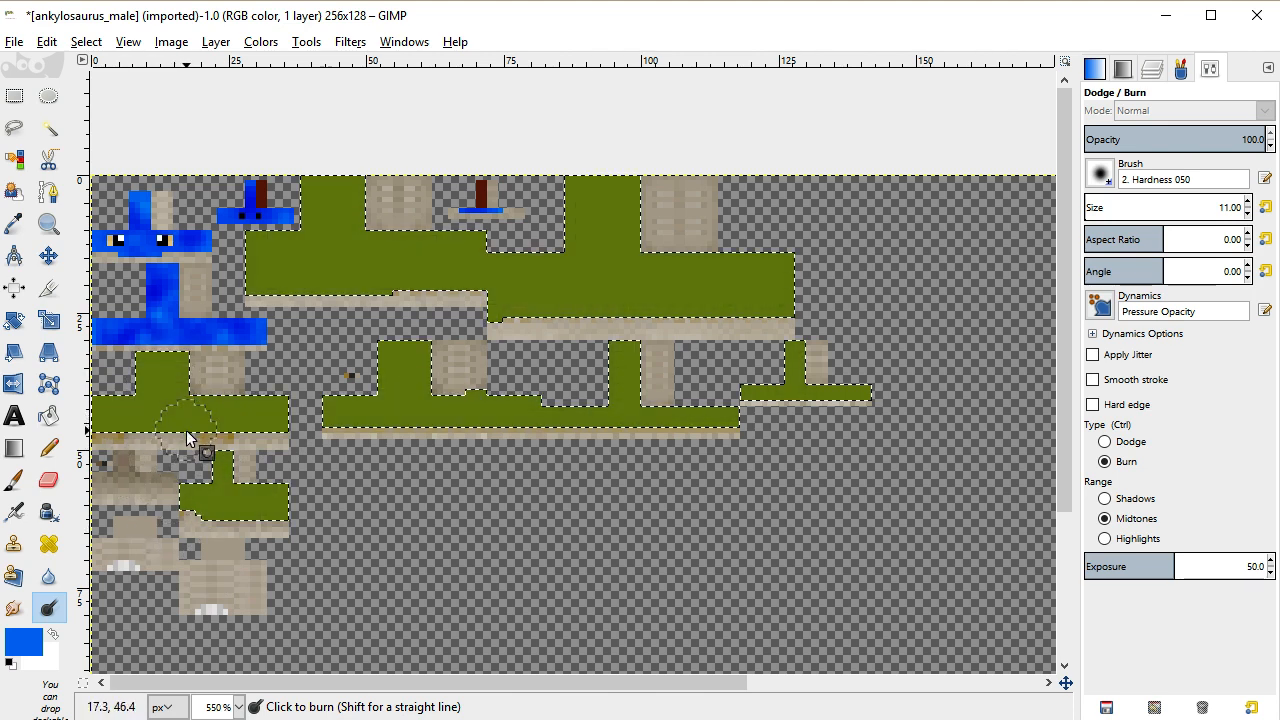
{"action": "key", "text": "ctrl+z"}
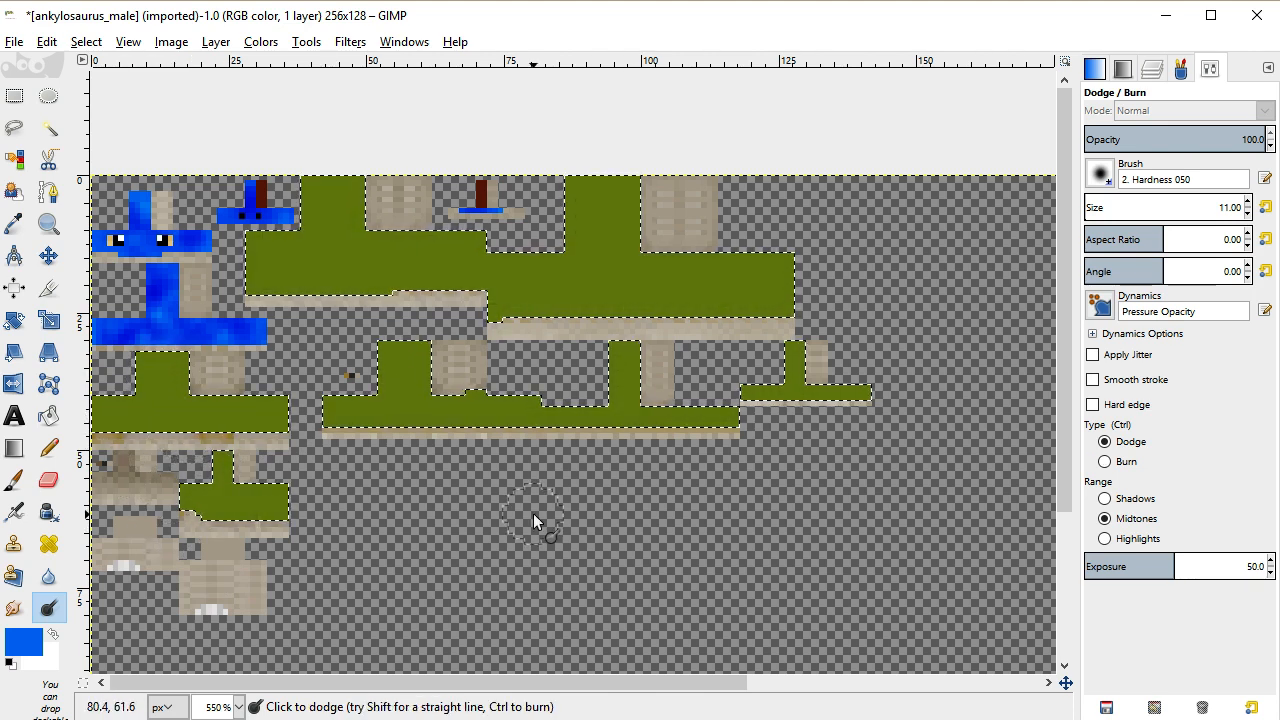
Undo the green selection and the most recent dodge and burn strokes on the blue pieces
{"action": "key", "text": "ctrl+z"}
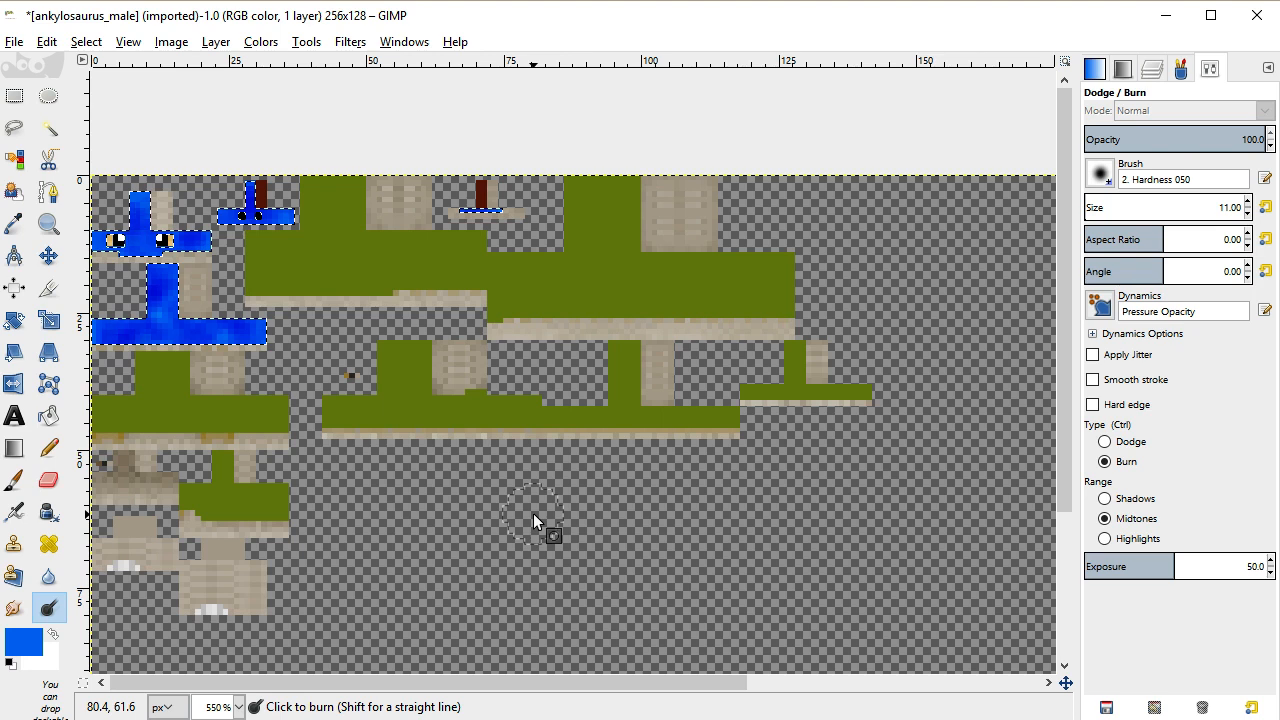
{"action": "key", "text": "ctrl+z"}
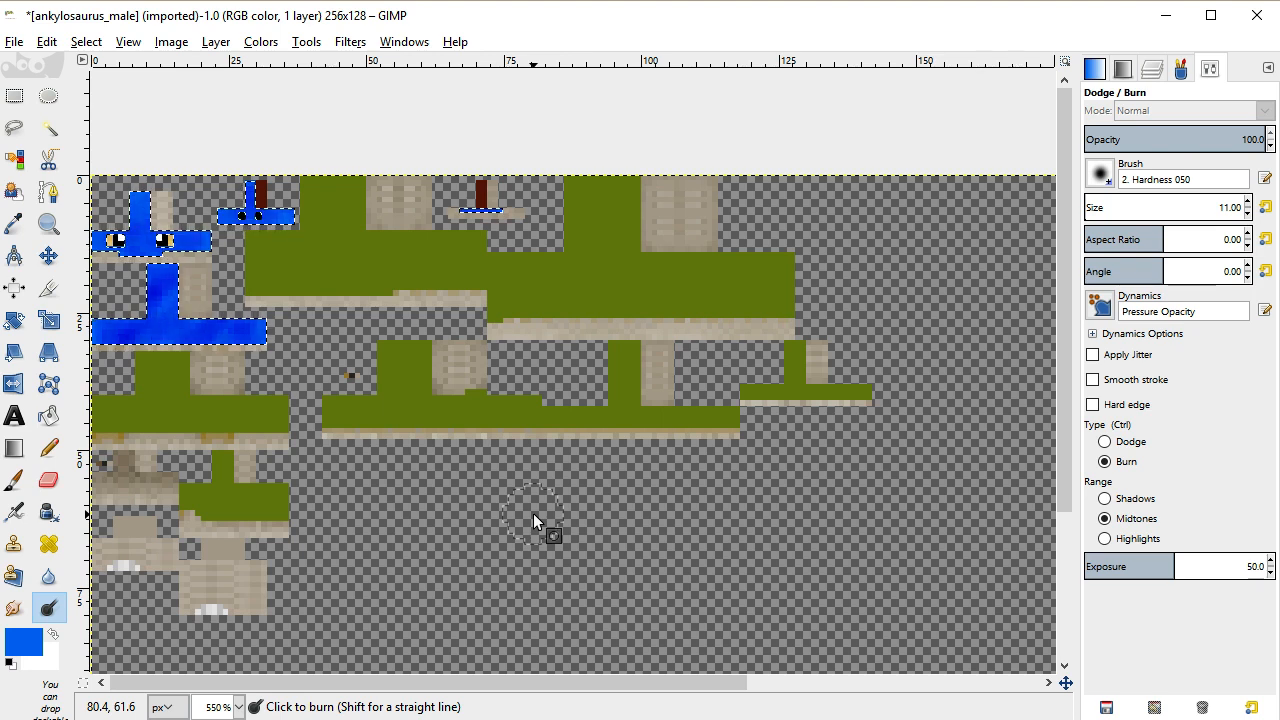
{"action": "key", "text": "ctrl+z"}
{"action": "key", "text": "ctrl+z"}
{"action": "key", "text": "ctrl+z"}
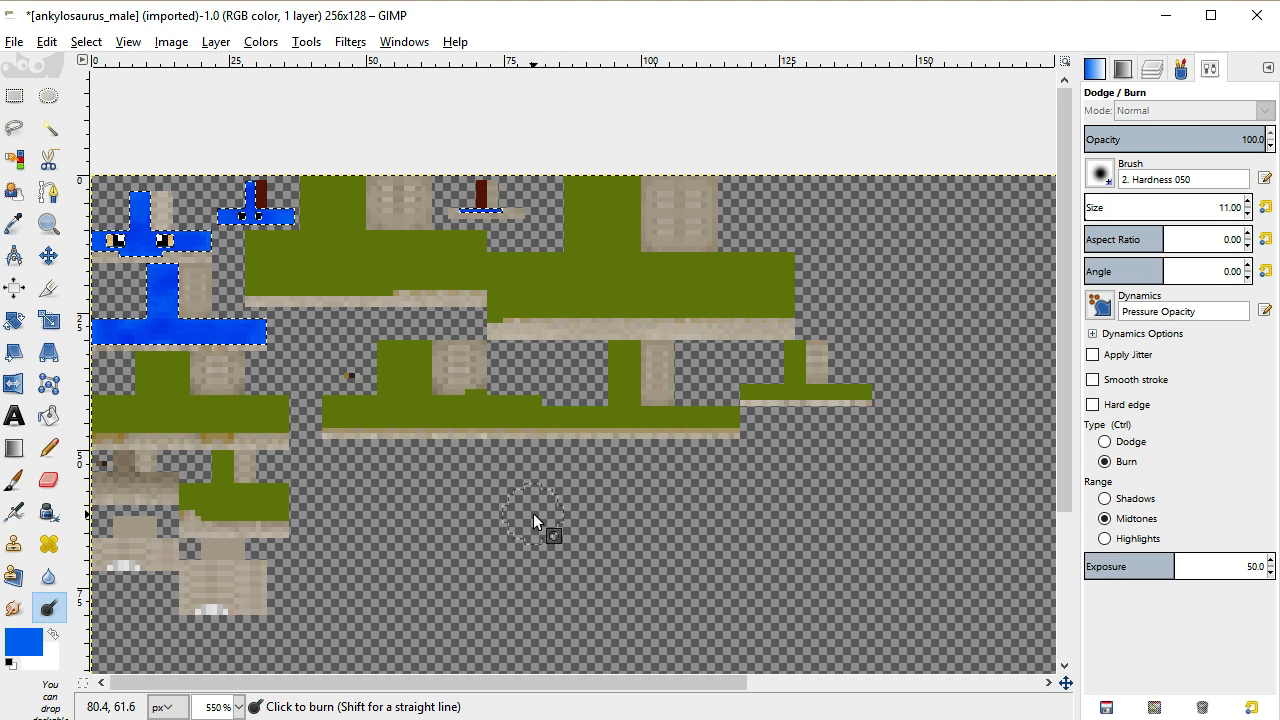
Sample the olive green of the body as the foreground colour with the Color Picker
{"action": "left_click", "coordinate": [14, 223]}
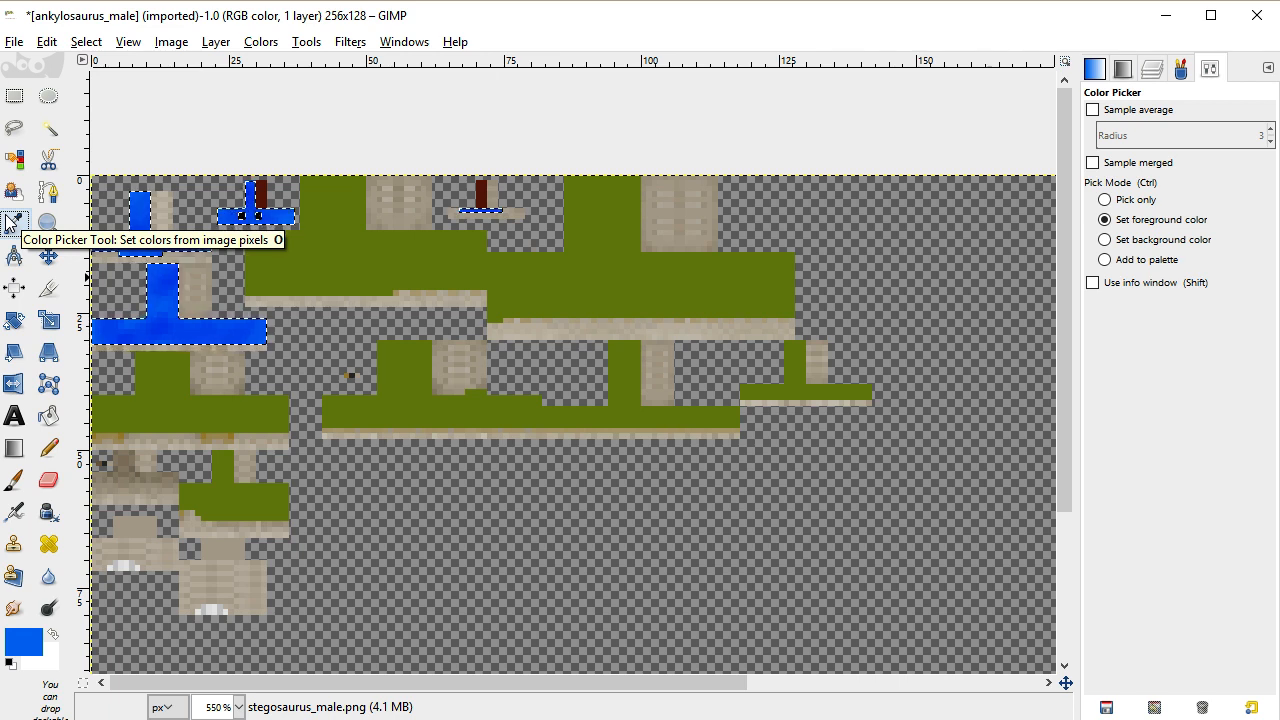
{"action": "key", "text": "plus"}
{"action": "key", "text": "plus"}
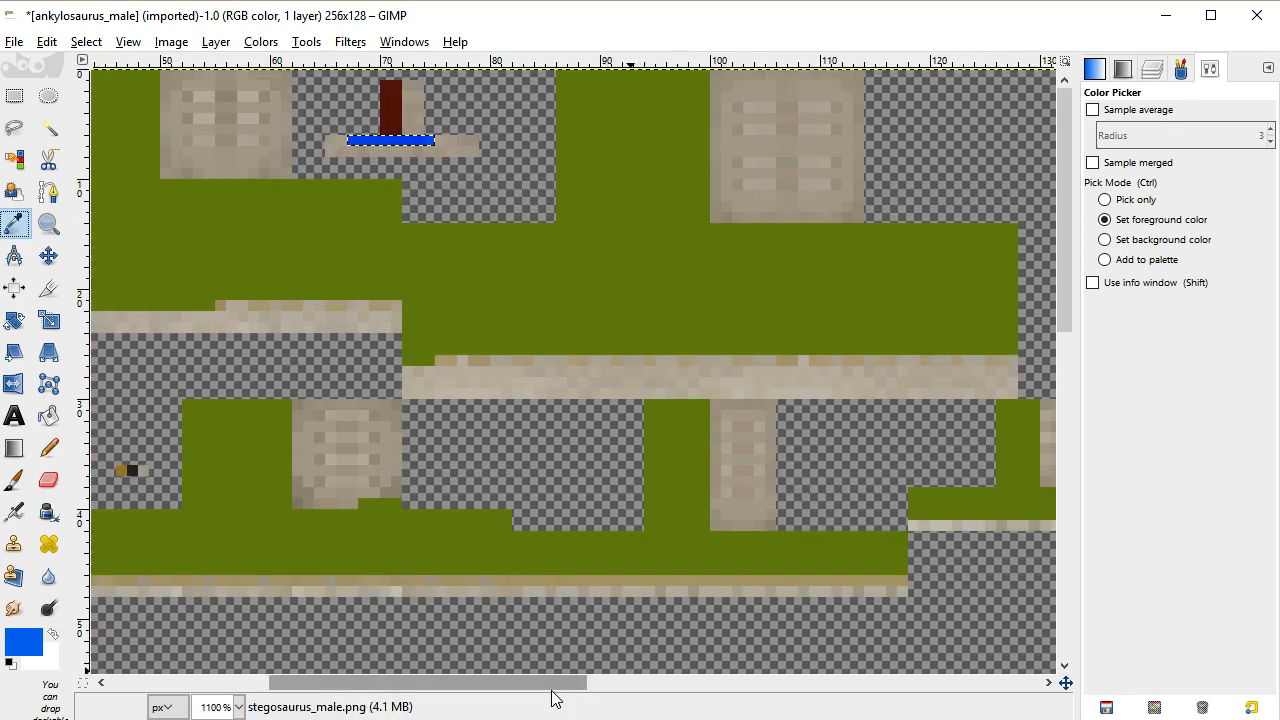
{"action": "left_click_drag", "start_coordinate": [551, 684], "coordinate": [361, 684]}
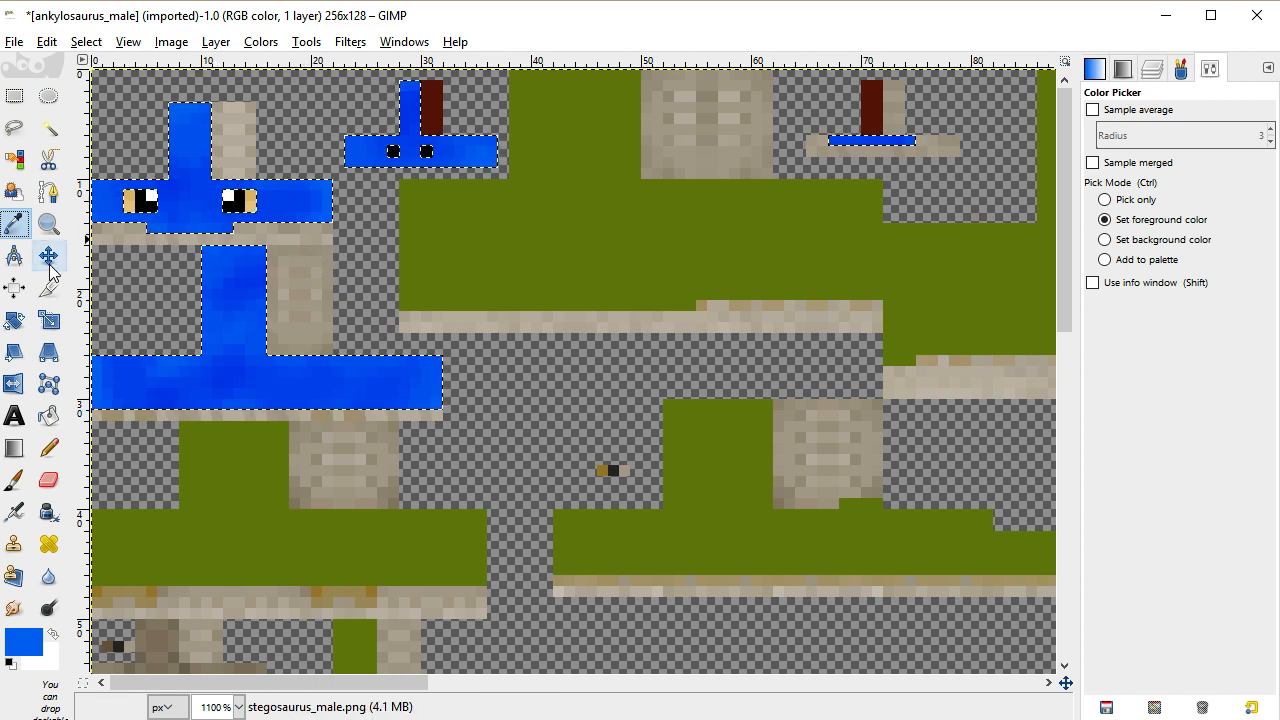
{"action": "left_click", "coordinate": [48, 448]}
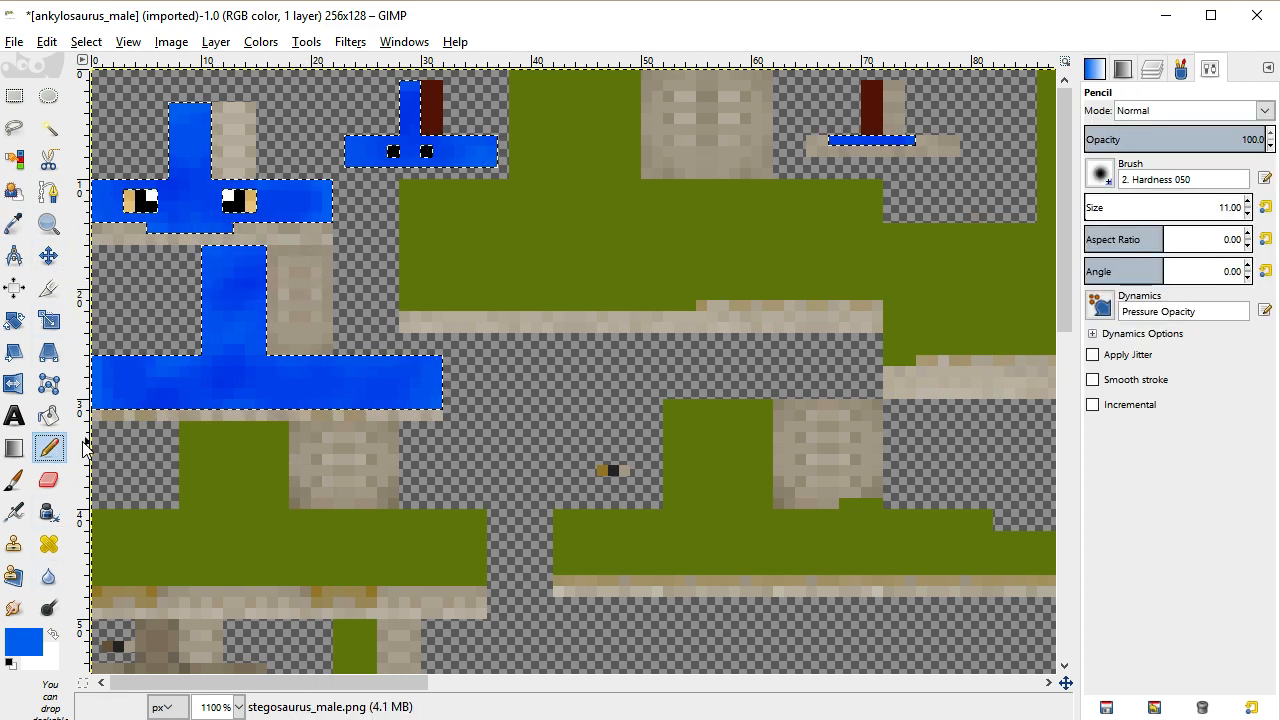
{"action": "left_click", "coordinate": [14, 224]}
{"action": "left_click", "coordinate": [283, 472]}
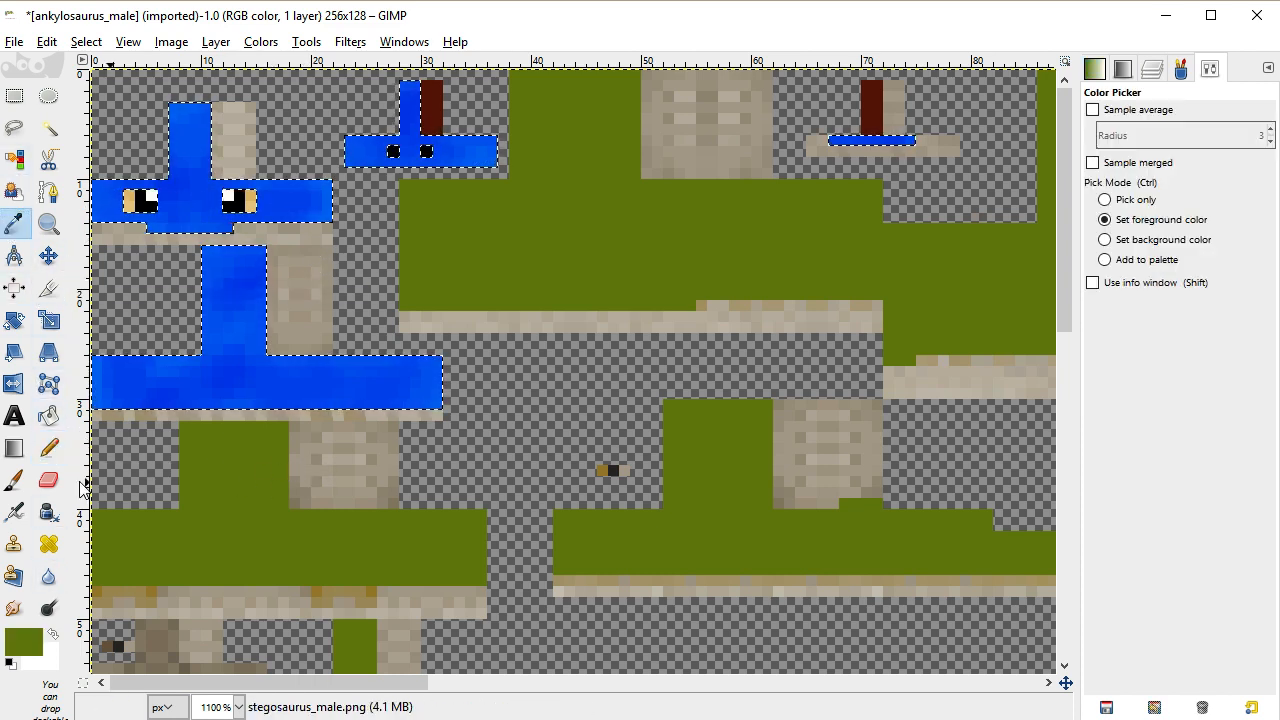
Paint an olive green area at the junction of the lower blue neck piece with a smaller Pencil brush
{"action": "left_click", "coordinate": [46, 452]}
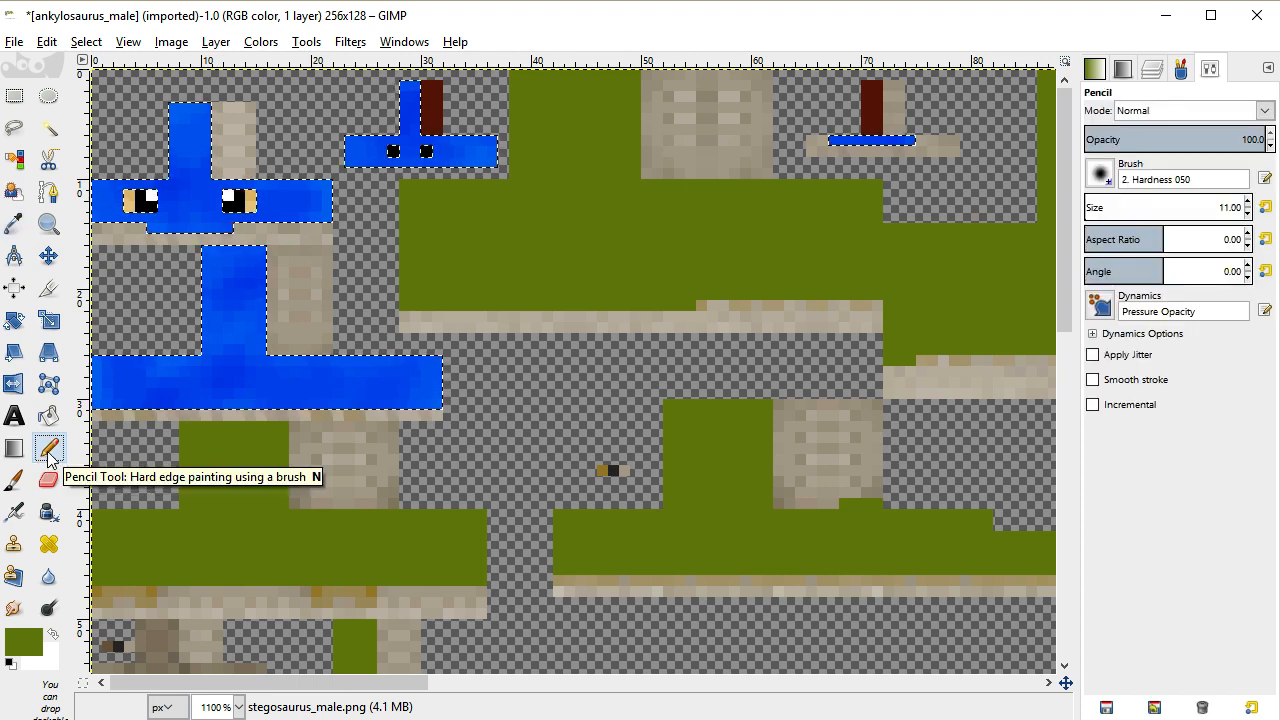
{"action": "key", "text": "bracketleft"}
{"action": "key", "text": "bracketleft"}
{"action": "key", "text": "bracketleft"}
{"action": "key", "text": "bracketleft"}
{"action": "key", "text": "bracketleft"}
{"action": "key", "text": "bracketleft"}
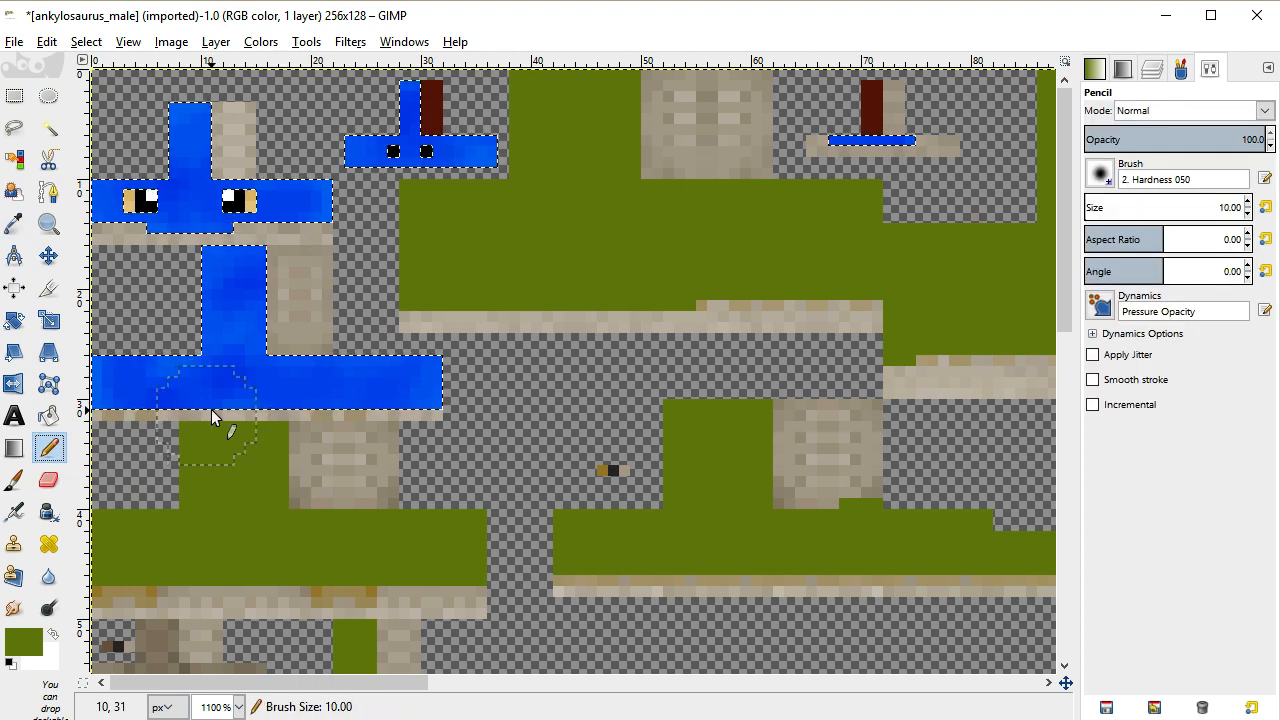
{"action": "key", "text": "bracketright"}
{"action": "key", "text": "bracketright"}
{"action": "mouse_move", "coordinate": [190, 396]}
{"action": "left_mouse_down"}
{"action": "mouse_move", "coordinate": [190, 382]}
{"action": "mouse_move", "coordinate": [254, 370]}
{"action": "mouse_move", "coordinate": [273, 398]}
{"action": "left_mouse_up"}
{"action": "mouse_move", "coordinate": [207, 375]}
{"action": "left_mouse_down"}
{"action": "mouse_move", "coordinate": [255, 356]}
{"action": "mouse_move", "coordinate": [224, 342]}
{"action": "mouse_move", "coordinate": [195, 362]}
{"action": "mouse_move", "coordinate": [214, 397]}
{"action": "mouse_move", "coordinate": [242, 342]}
{"action": "mouse_move", "coordinate": [253, 356]}
{"action": "mouse_move", "coordinate": [261, 344]}
{"action": "mouse_move", "coordinate": [231, 322]}
{"action": "mouse_move", "coordinate": [247, 364]}
{"action": "mouse_move", "coordinate": [247, 323]}
{"action": "mouse_move", "coordinate": [221, 361]}
{"action": "mouse_move", "coordinate": [227, 296]}
{"action": "mouse_move", "coordinate": [239, 360]}
{"action": "mouse_move", "coordinate": [248, 301]}
{"action": "mouse_move", "coordinate": [249, 372]}
{"action": "mouse_move", "coordinate": [248, 328]}
{"action": "mouse_move", "coordinate": [256, 371]}
{"action": "mouse_move", "coordinate": [251, 338]}
{"action": "mouse_move", "coordinate": [312, 376]}
{"action": "mouse_move", "coordinate": [273, 378]}
{"action": "mouse_move", "coordinate": [294, 374]}
{"action": "mouse_move", "coordinate": [271, 367]}
{"action": "mouse_move", "coordinate": [309, 365]}
{"action": "mouse_move", "coordinate": [257, 387]}
{"action": "left_mouse_up"}
Smudge the edges of the green area into the surrounding blue of the neck piece at brush size 3
{"action": "left_click", "coordinate": [13, 611]}
{"action": "key", "text": "ctrl+z"}
{"action": "mouse_move", "coordinate": [352, 402]}
{"action": "left_mouse_down"}
{"action": "mouse_move", "coordinate": [294, 409]}
{"action": "mouse_move", "coordinate": [249, 394]}
{"action": "mouse_move", "coordinate": [285, 385]}
{"action": "mouse_move", "coordinate": [271, 417]}
{"action": "mouse_move", "coordinate": [417, 377]}
{"action": "left_mouse_up"}
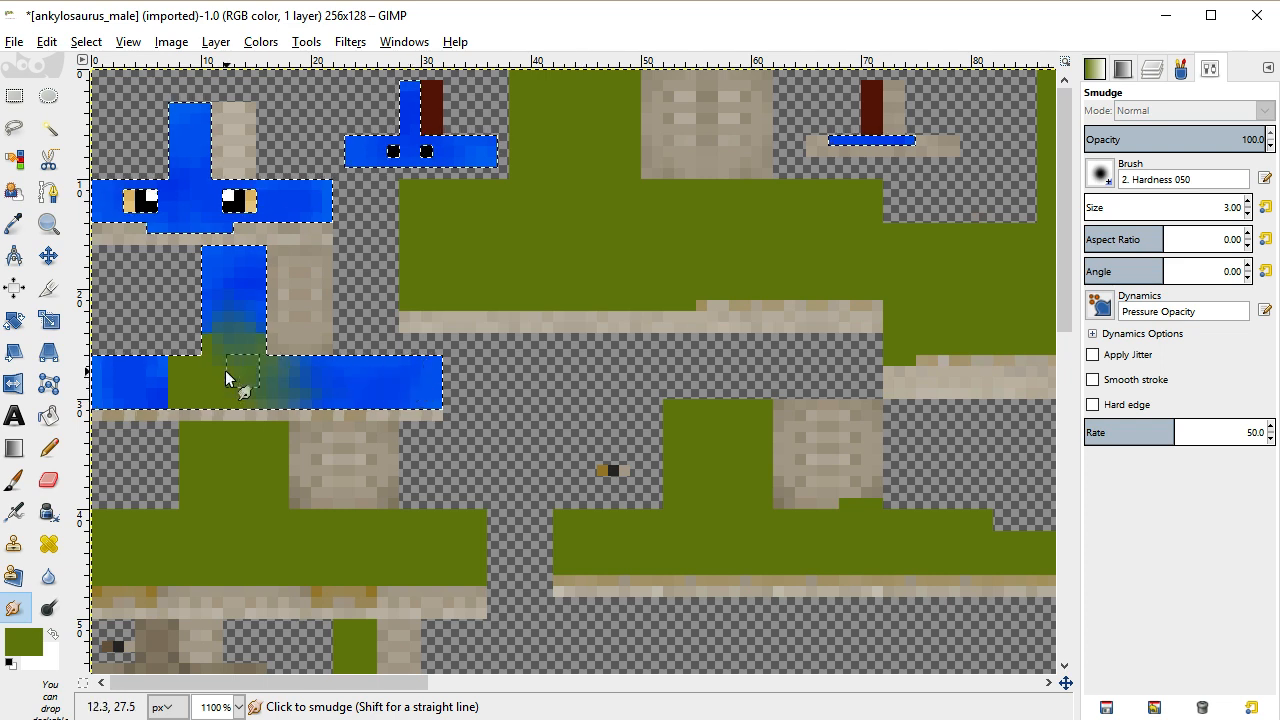
{"action": "mouse_move", "coordinate": [149, 380]}
{"action": "left_mouse_down"}
{"action": "mouse_move", "coordinate": [189, 393]}
{"action": "mouse_move", "coordinate": [143, 400]}
{"action": "mouse_move", "coordinate": [192, 405]}
{"action": "mouse_move", "coordinate": [135, 390]}
{"action": "mouse_move", "coordinate": [204, 379]}
{"action": "mouse_move", "coordinate": [130, 372]}
{"action": "mouse_move", "coordinate": [186, 368]}
{"action": "mouse_move", "coordinate": [100, 369]}
{"action": "mouse_move", "coordinate": [191, 380]}
{"action": "mouse_move", "coordinate": [166, 405]}
{"action": "mouse_move", "coordinate": [265, 349]}
{"action": "mouse_move", "coordinate": [235, 305]}
{"action": "mouse_move", "coordinate": [236, 330]}
{"action": "mouse_move", "coordinate": [231, 314]}
{"action": "mouse_move", "coordinate": [220, 345]}
{"action": "mouse_move", "coordinate": [216, 313]}
{"action": "mouse_move", "coordinate": [215, 341]}
{"action": "mouse_move", "coordinate": [243, 318]}
{"action": "left_mouse_up"}
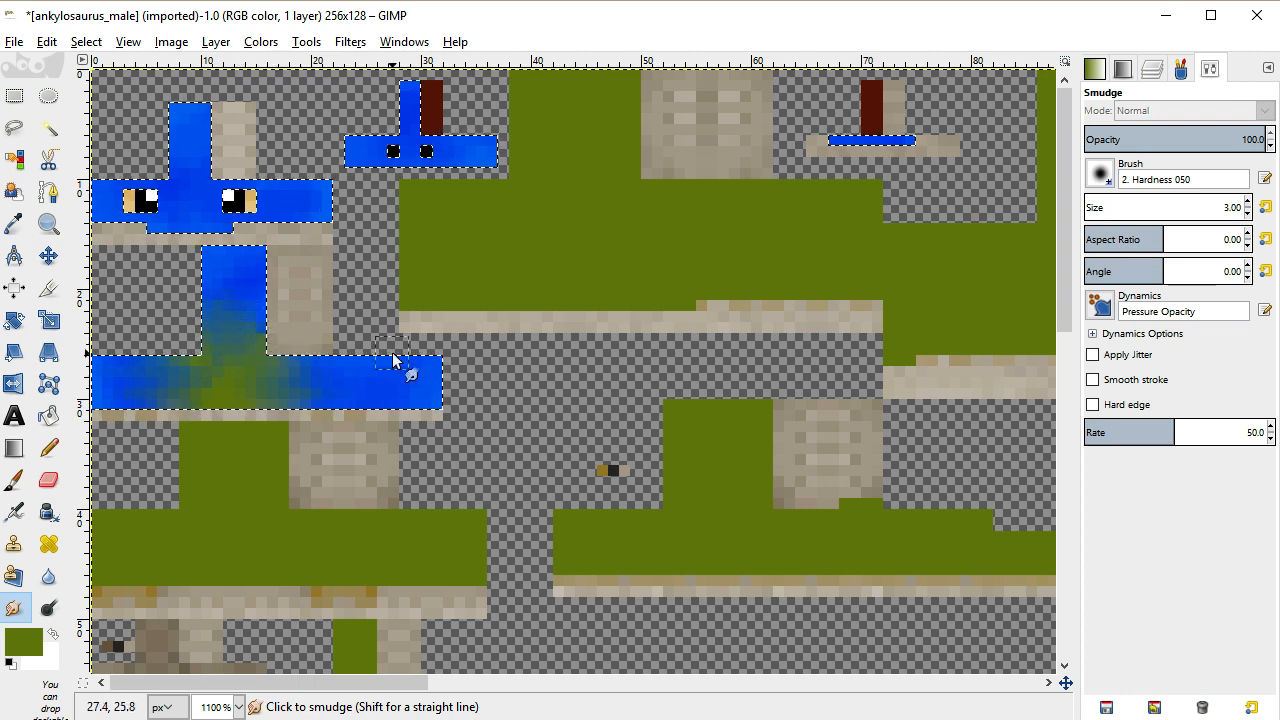
Create a new transparent 256 x 128 px layer and place it below the stegosaurus_male layer
{"action": "left_click", "coordinate": [1163, 71]}
{"action": "right_click", "coordinate": [1175, 177]}
{"action": "left_click", "coordinate": [1228, 217]}
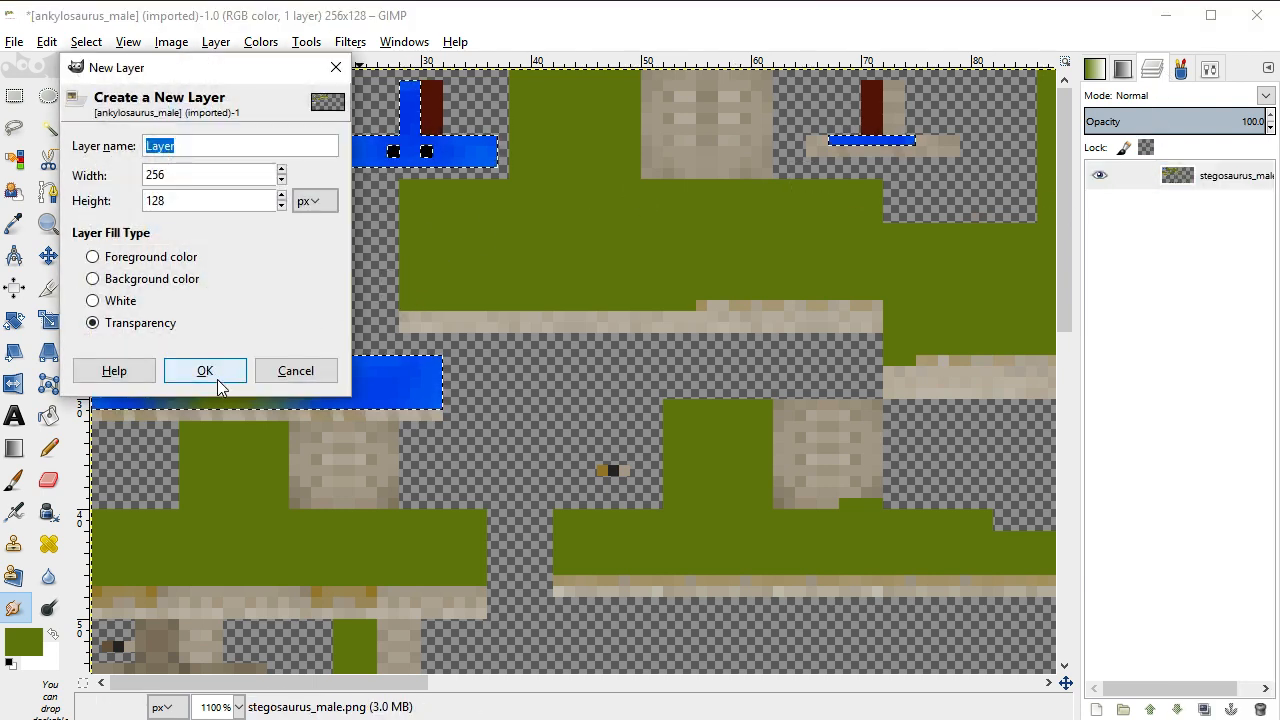
{"action": "left_click", "coordinate": [170, 370]}
{"action": "left_click_drag", "start_coordinate": [1224, 176], "coordinate": [1195, 238]}
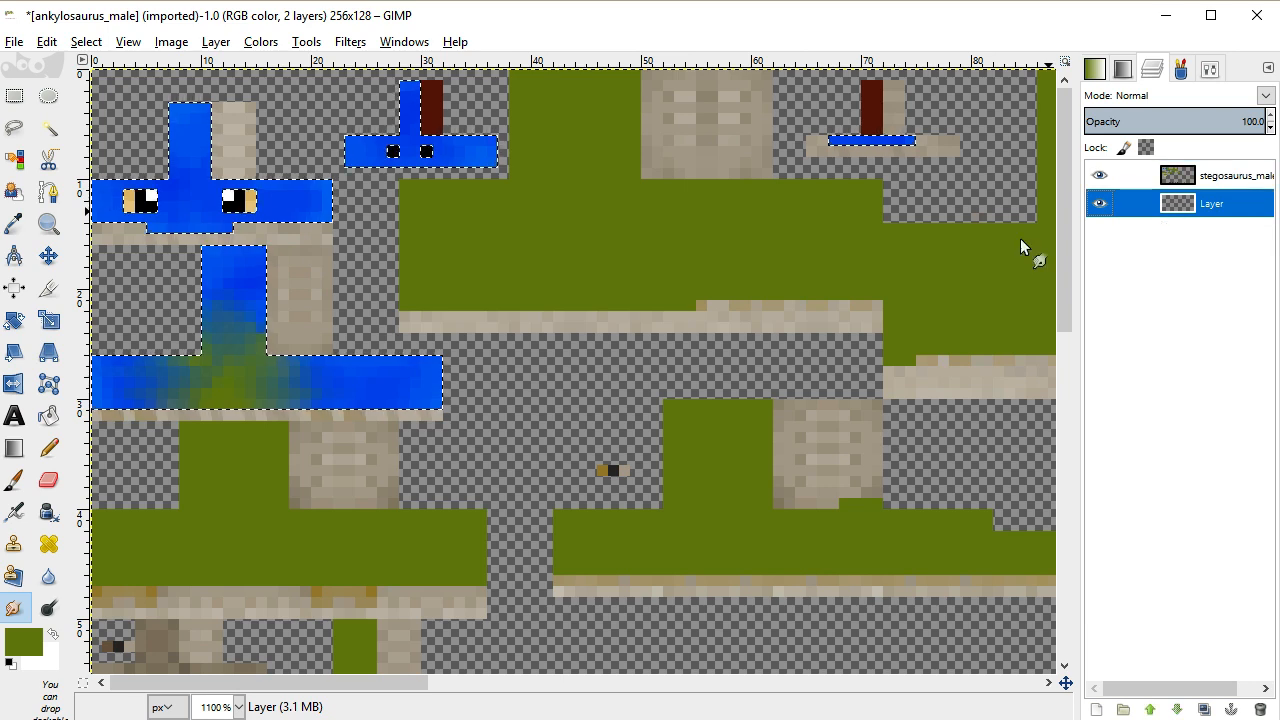
Try painting olive green over the blended neck piece with the Pencil
{"action": "left_click", "coordinate": [48, 479]}
{"action": "left_click", "coordinate": [48, 448]}
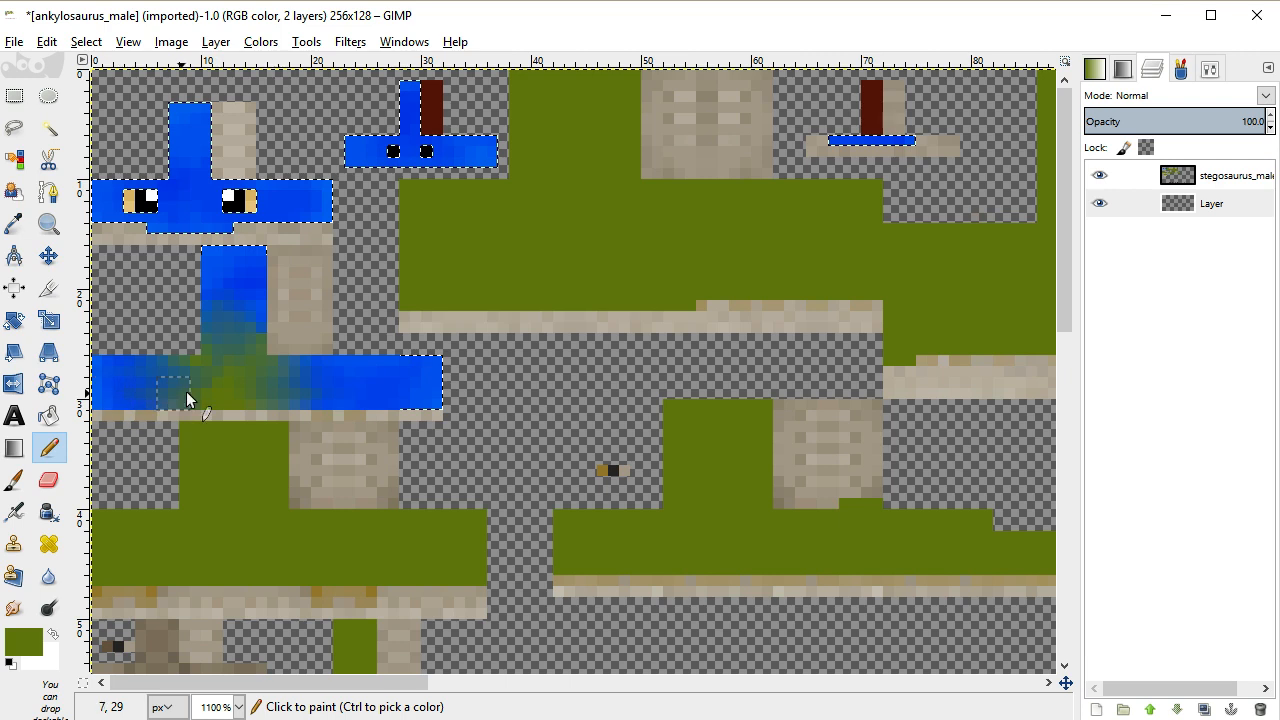
{"action": "left_click", "coordinate": [299, 386]}
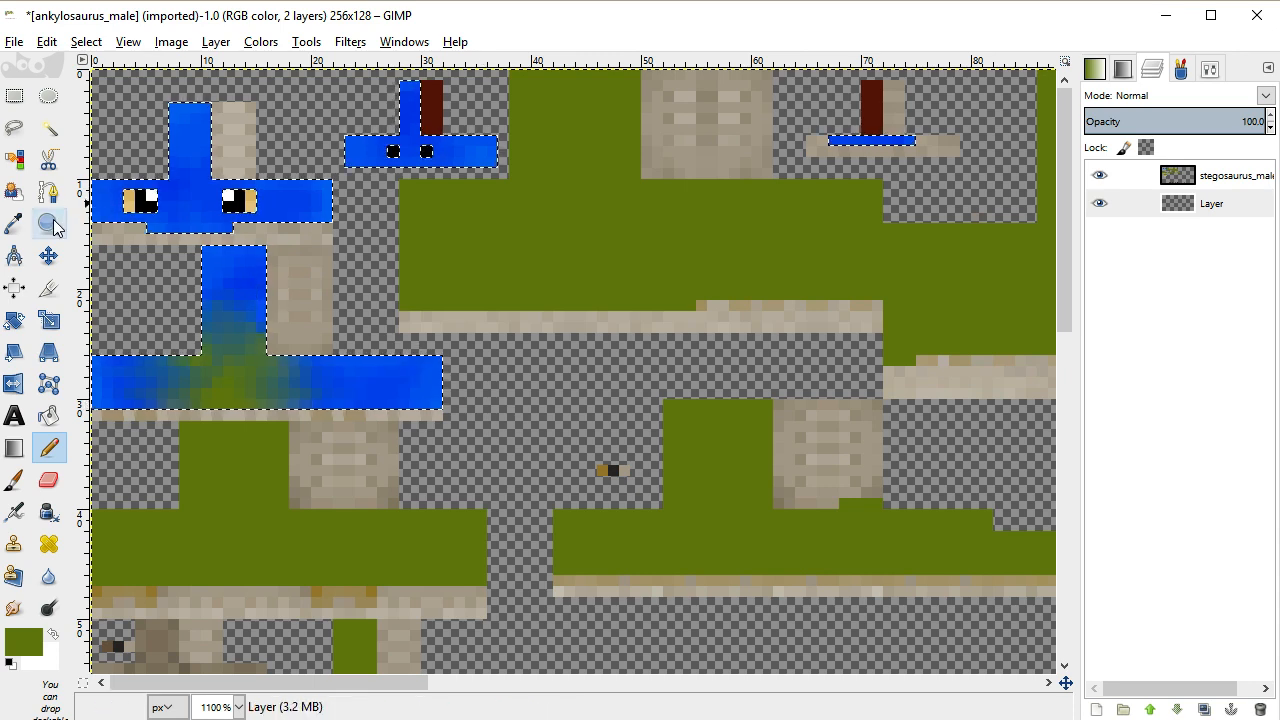
Clear the selection around the blue pieces and switch to Fuzzy Select
{"action": "key", "text": "o"}
{"action": "scroll", "coordinate": [578, 340], "scroll_direction": "down", "scroll_amount": 10}
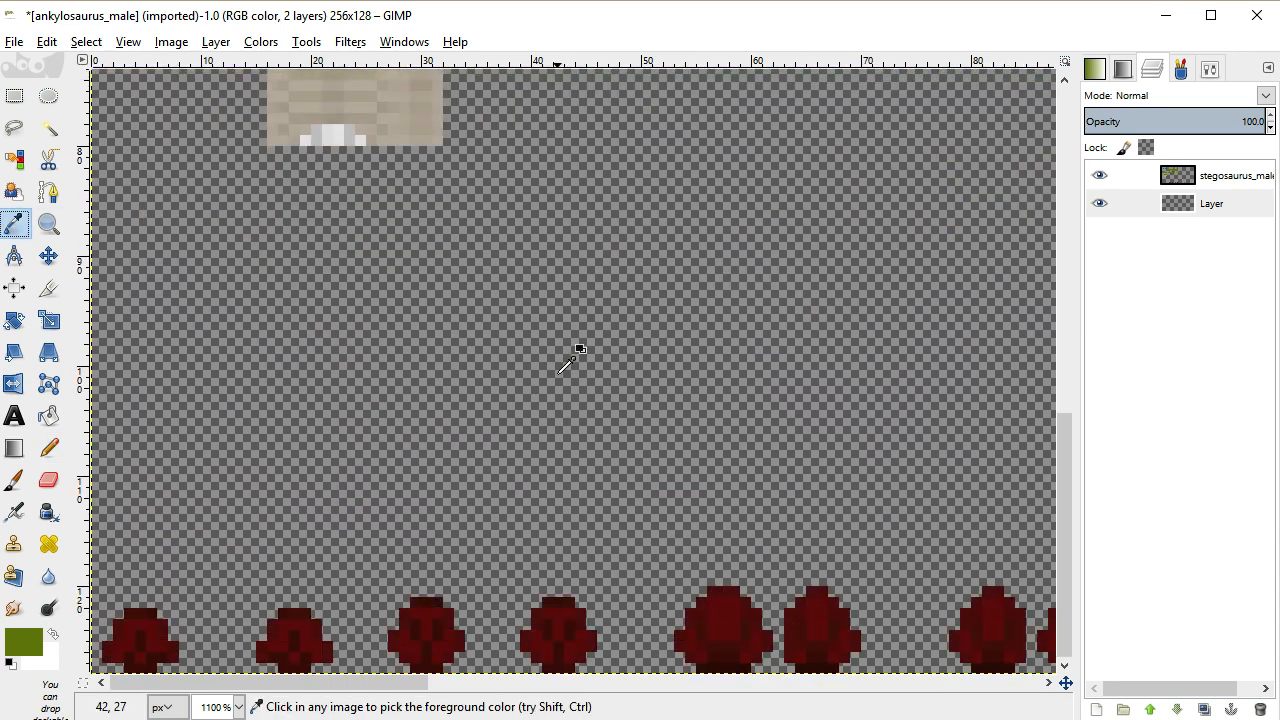
{"action": "scroll", "coordinate": [560, 371], "scroll_direction": "up", "scroll_amount": 10}
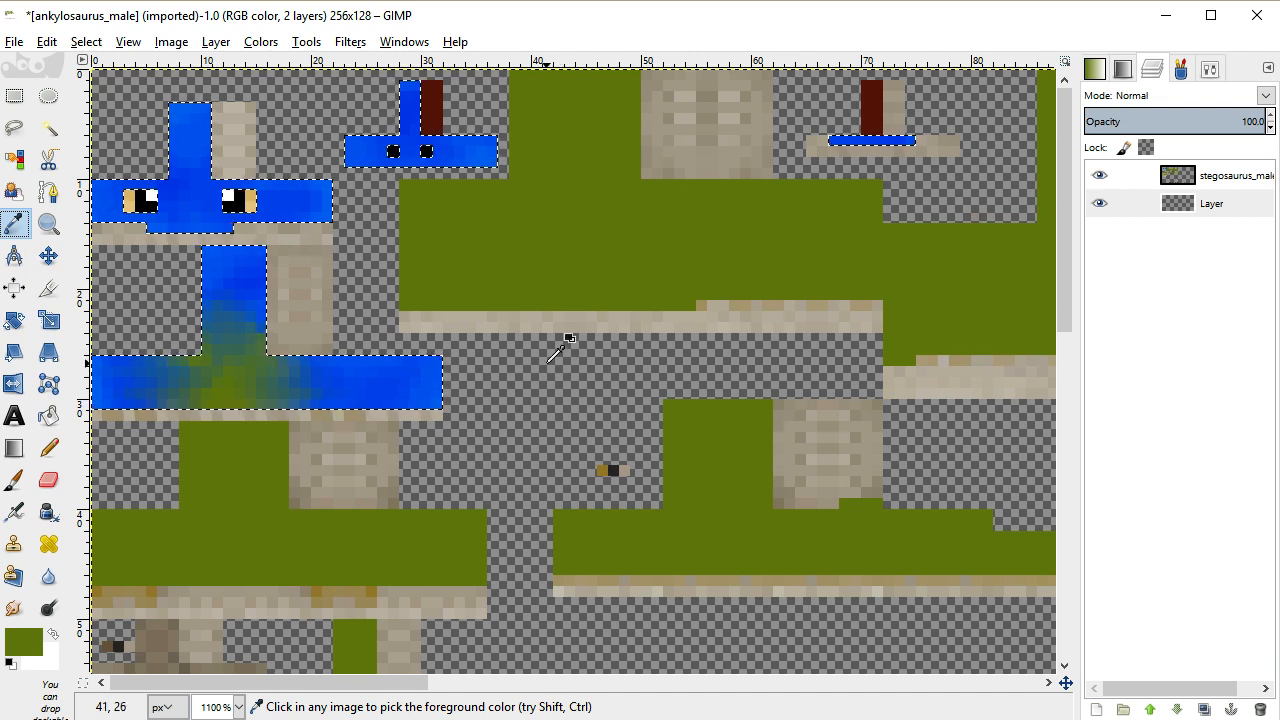
{"action": "key", "text": "ctrl+shift+a"}
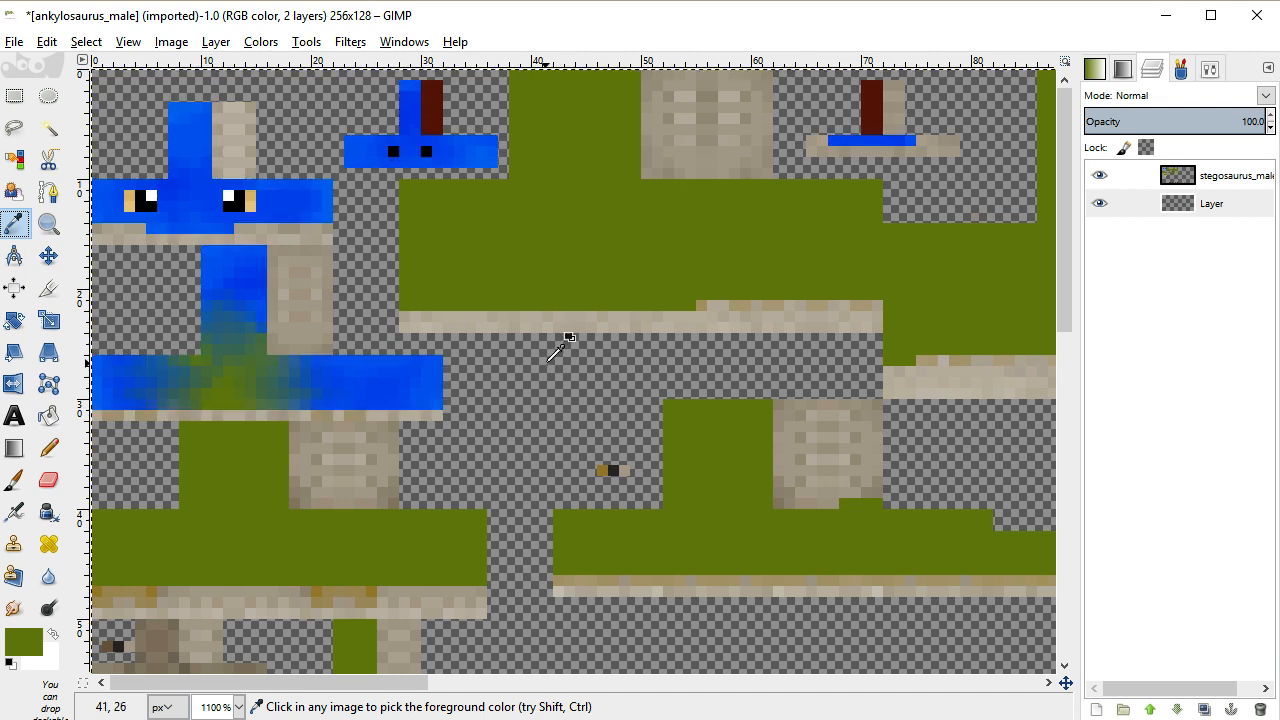
{"action": "left_click", "coordinate": [48, 127]}
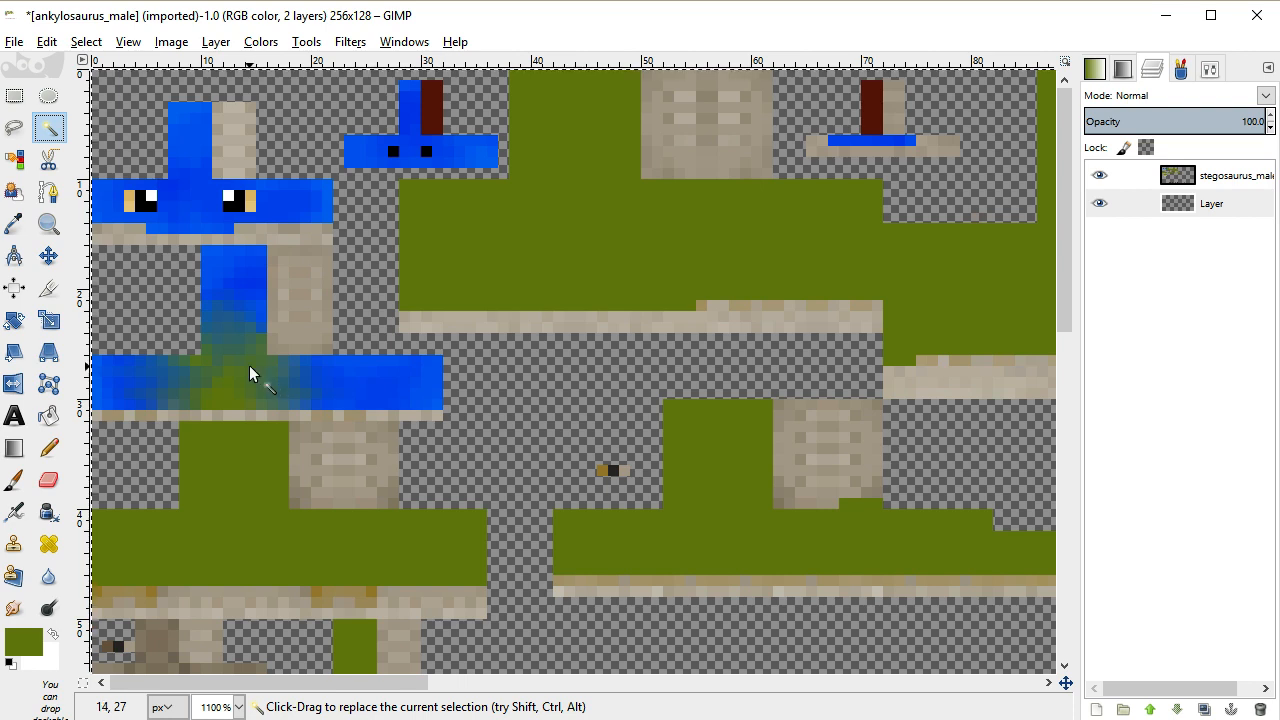
Undo the deselection, the added layer and the green blending on the neck, and activate the Color Picker
{"action": "key", "text": "ctrl+z"}
{"action": "key", "text": "ctrl+z"}
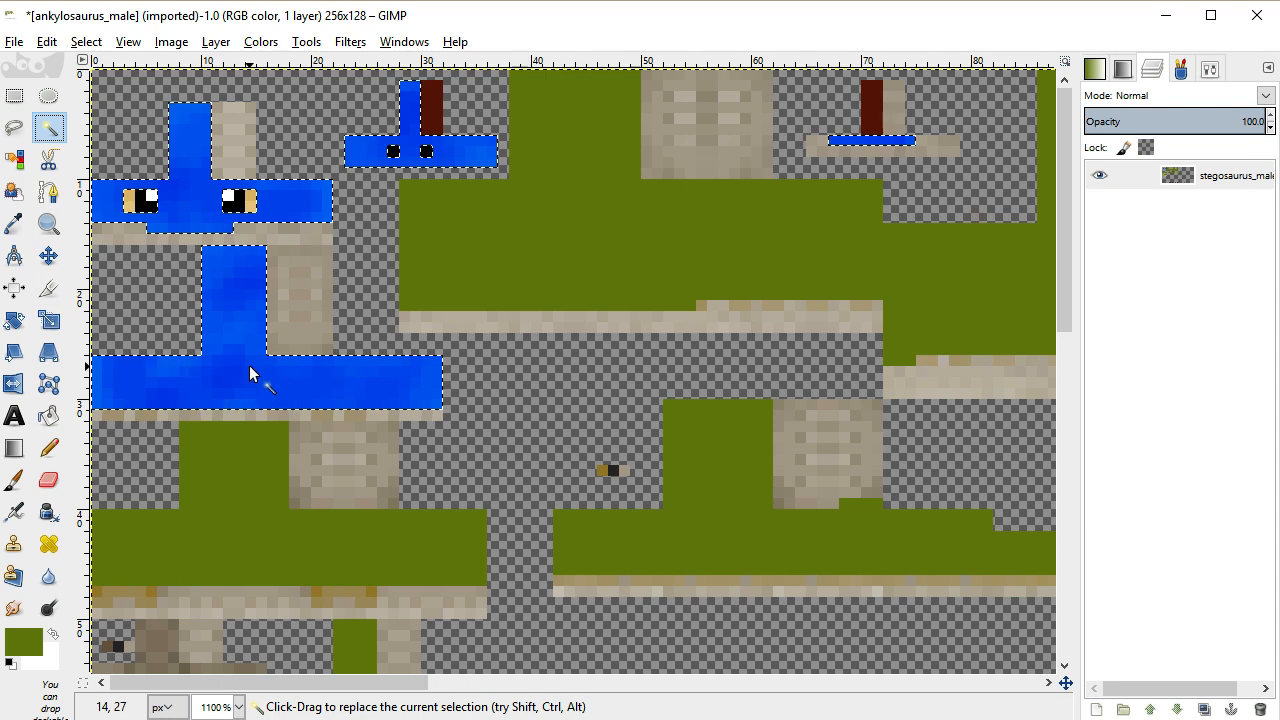
{"action": "left_click", "coordinate": [14, 224]}
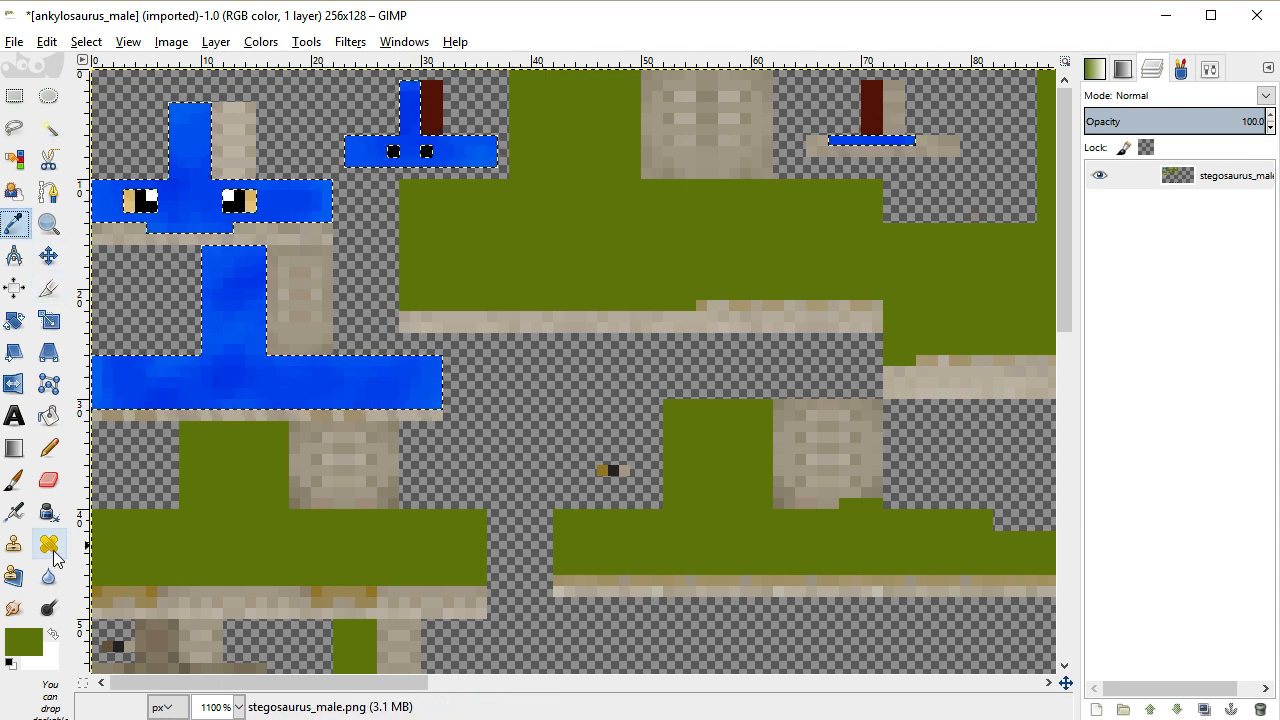
{"action": "left_click", "coordinate": [49, 449]}
{"action": "mouse_move", "coordinate": [157, 395]}
{"action": "left_mouse_down"}
{"action": "mouse_move", "coordinate": [233, 364]}
{"action": "mouse_move", "coordinate": [221, 325]}
{"action": "mouse_move", "coordinate": [260, 325]}
{"action": "mouse_move", "coordinate": [242, 321]}
{"action": "mouse_move", "coordinate": [259, 387]}
{"action": "mouse_move", "coordinate": [298, 374]}
{"action": "mouse_move", "coordinate": [315, 393]}
{"action": "mouse_move", "coordinate": [146, 396]}
{"action": "mouse_move", "coordinate": [236, 378]}
{"action": "left_mouse_up"}
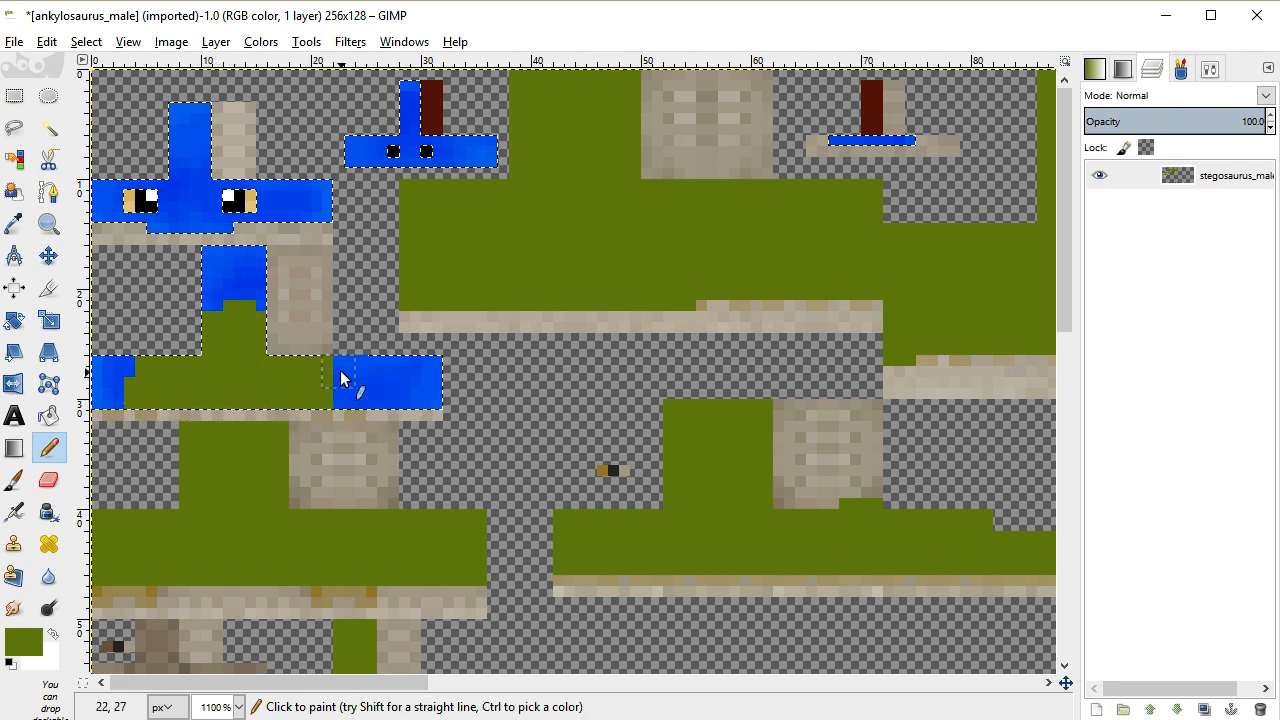
{"action": "left_click_drag", "start_coordinate": [332, 369], "coordinate": [348, 405]}
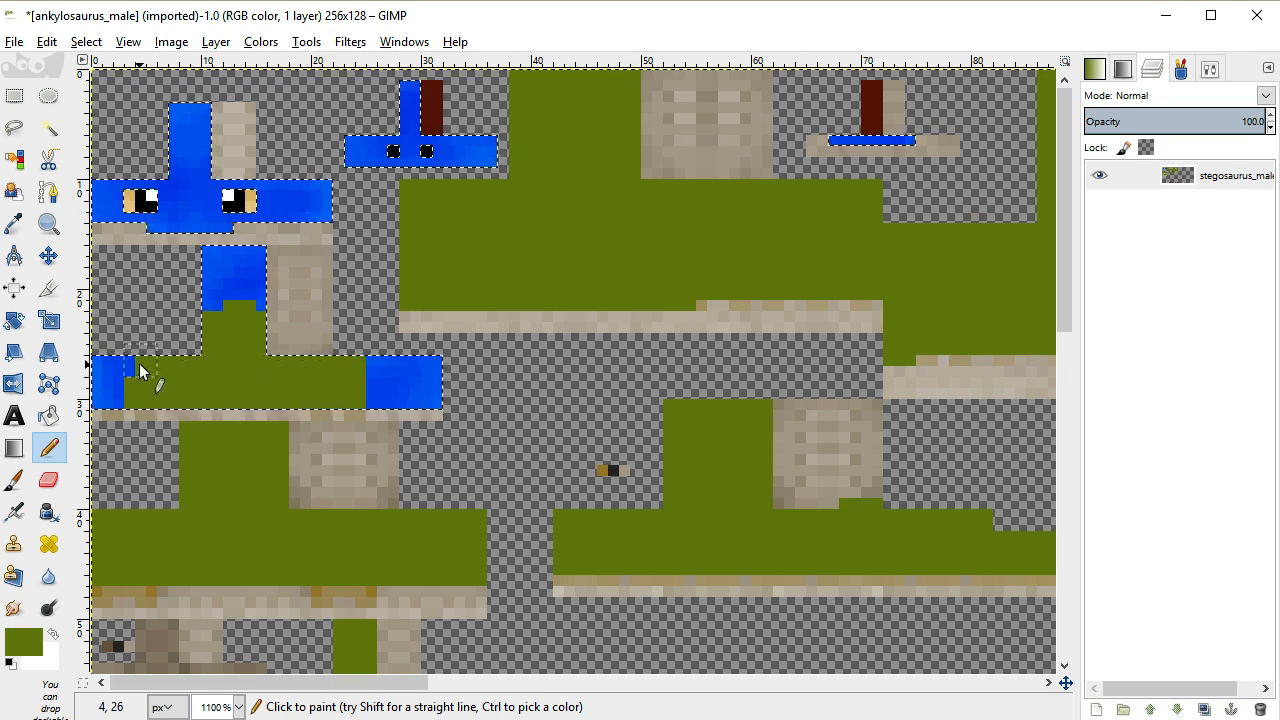
{"action": "key", "text": "ctrl+z"}
{"action": "key", "text": "ctrl+z"}
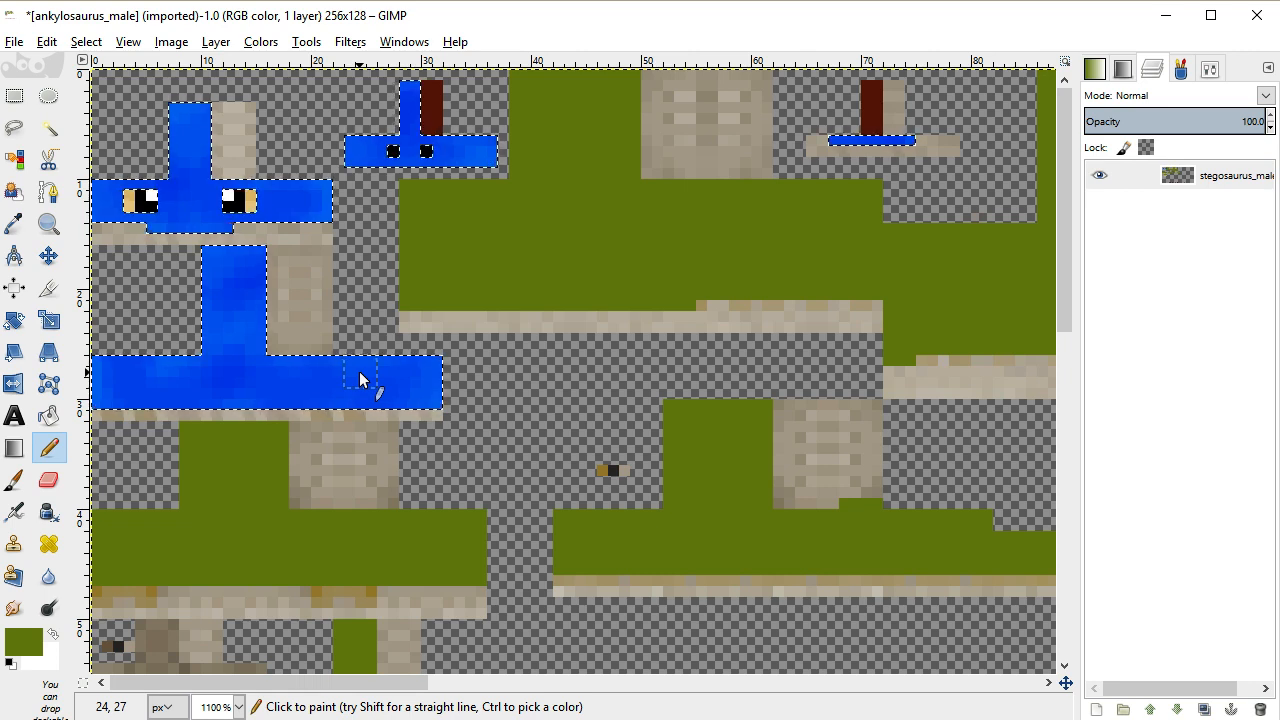
Paint olive green with the Pencil over the lower part of the neck's upright piece and the middle of its wide strip
{"action": "left_click", "coordinate": [304, 372]}
{"action": "mouse_move", "coordinate": [304, 369]}
{"action": "left_mouse_down"}
{"action": "mouse_move", "coordinate": [286, 370]}
{"action": "mouse_move", "coordinate": [302, 396]}
{"action": "mouse_move", "coordinate": [252, 397]}
{"action": "left_mouse_up"}
{"action": "key", "text": "ctrl+z"}
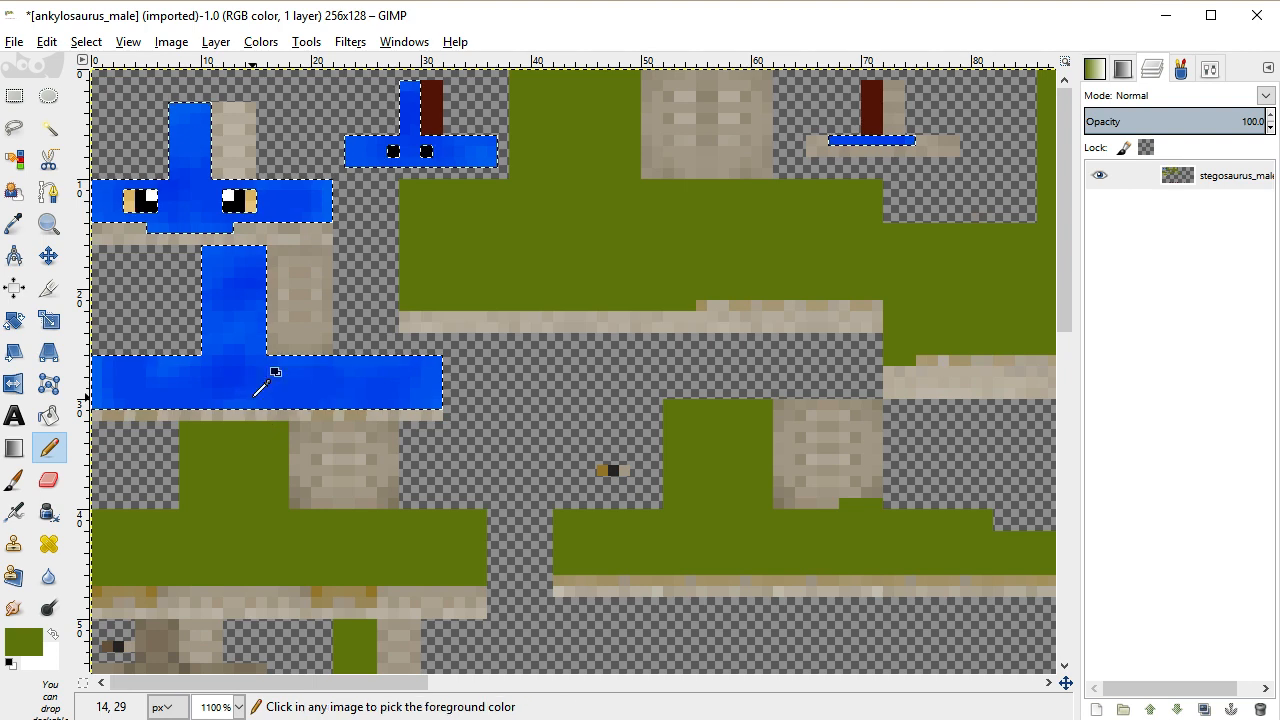
{"action": "key", "text": "ctrl+y"}
{"action": "mouse_move", "coordinate": [200, 397]}
{"action": "left_mouse_down"}
{"action": "mouse_move", "coordinate": [170, 364]}
{"action": "mouse_move", "coordinate": [220, 365]}
{"action": "mouse_move", "coordinate": [248, 348]}
{"action": "mouse_move", "coordinate": [247, 333]}
{"action": "mouse_move", "coordinate": [206, 336]}
{"action": "mouse_move", "coordinate": [229, 324]}
{"action": "mouse_move", "coordinate": [263, 329]}
{"action": "mouse_move", "coordinate": [194, 366]}
{"action": "mouse_move", "coordinate": [157, 366]}
{"action": "mouse_move", "coordinate": [159, 388]}
{"action": "mouse_move", "coordinate": [329, 371]}
{"action": "left_mouse_up"}
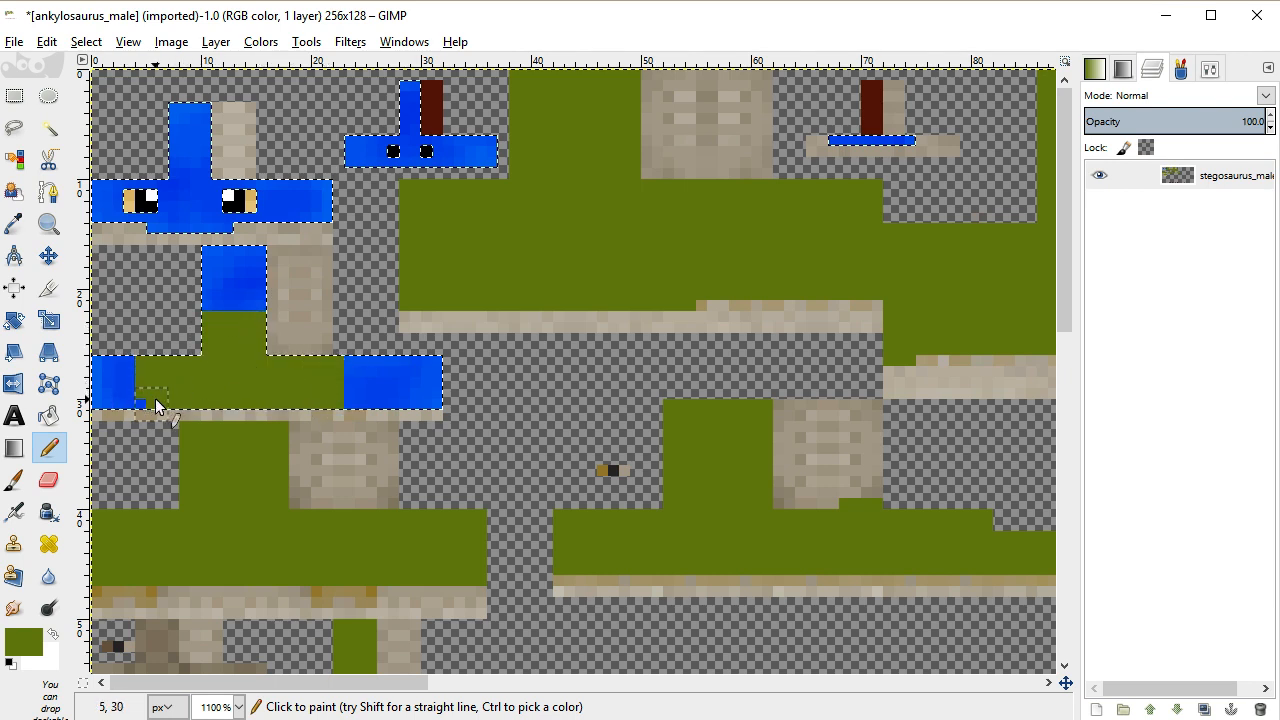
{"action": "left_click", "coordinate": [48, 608]}
{"action": "left_click", "coordinate": [124, 398]}
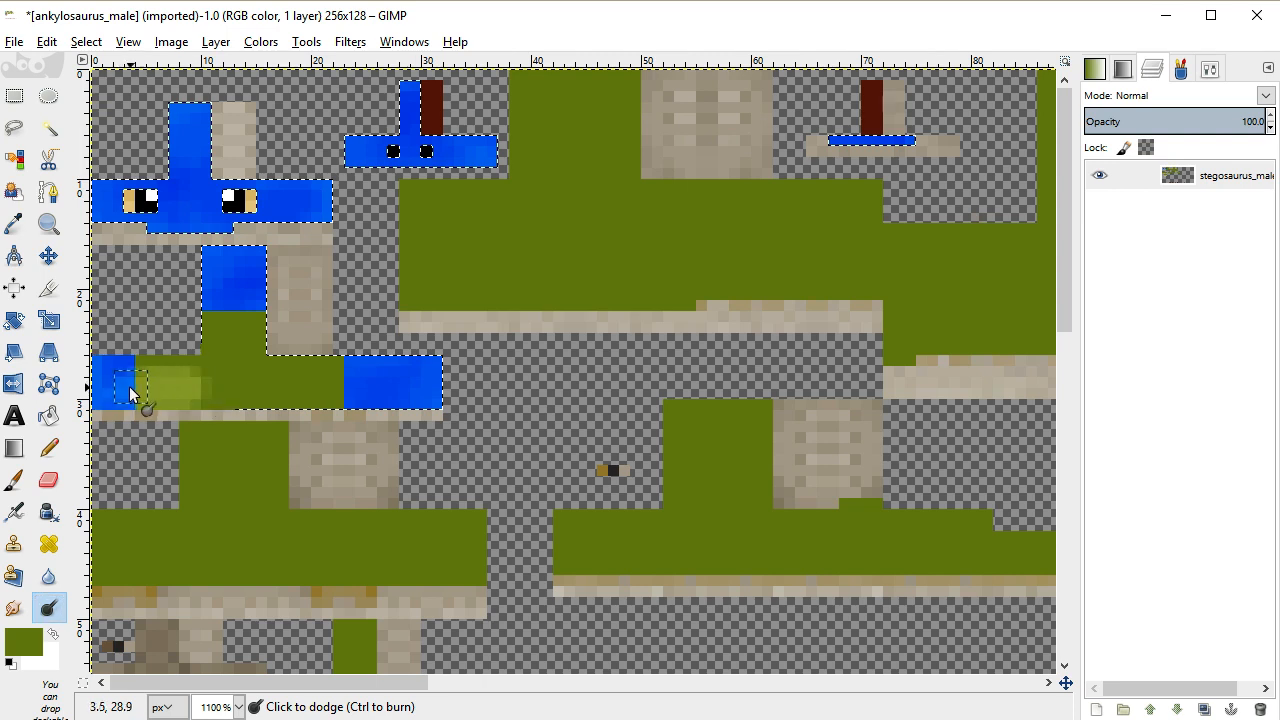
{"action": "key", "text": "ctrl+z"}
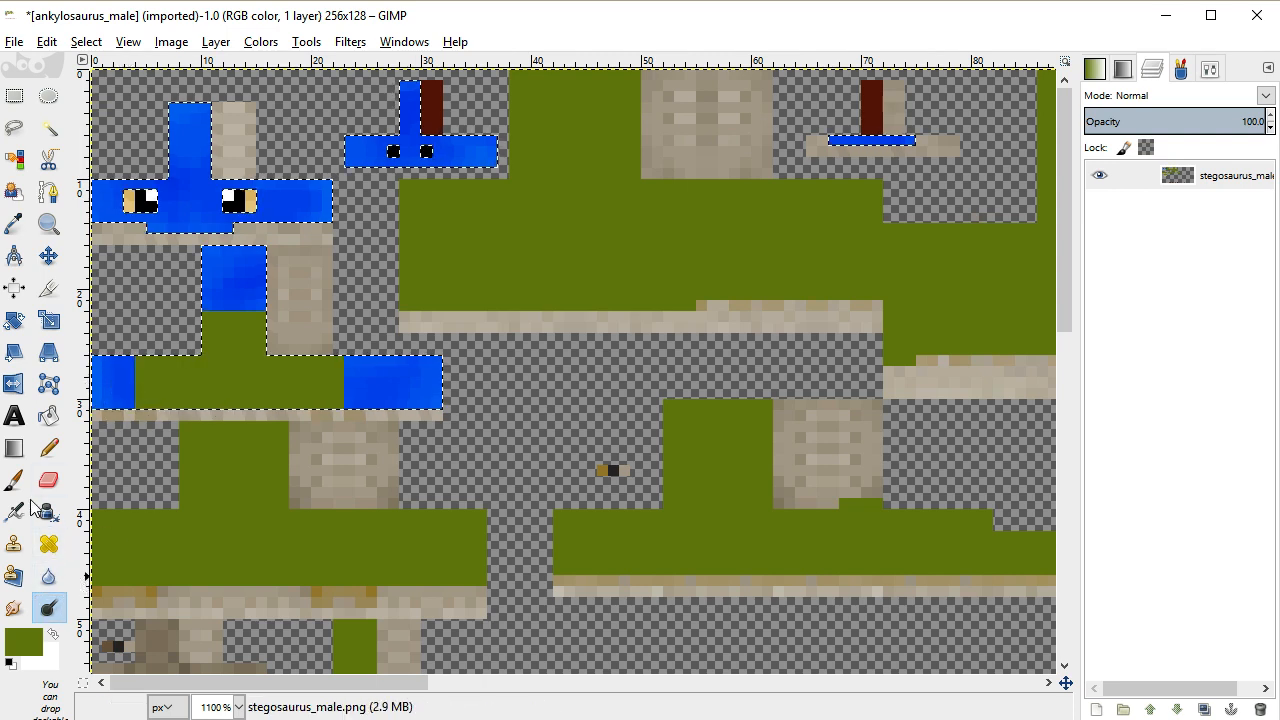
Smudge the borders between olive green and blue on the neck's upright piece and both sides of its wide strip
{"action": "left_click", "coordinate": [14, 608]}
{"action": "mouse_move", "coordinate": [140, 380]}
{"action": "left_mouse_down"}
{"action": "mouse_move", "coordinate": [75, 389]}
{"action": "mouse_move", "coordinate": [157, 395]}
{"action": "mouse_move", "coordinate": [112, 387]}
{"action": "mouse_move", "coordinate": [149, 369]}
{"action": "mouse_move", "coordinate": [102, 381]}
{"action": "mouse_move", "coordinate": [204, 398]}
{"action": "mouse_move", "coordinate": [127, 394]}
{"action": "mouse_move", "coordinate": [163, 382]}
{"action": "left_mouse_up"}
{"action": "mouse_move", "coordinate": [232, 304]}
{"action": "left_mouse_down"}
{"action": "mouse_move", "coordinate": [234, 346]}
{"action": "mouse_move", "coordinate": [204, 300]}
{"action": "mouse_move", "coordinate": [212, 284]}
{"action": "mouse_move", "coordinate": [253, 289]}
{"action": "mouse_move", "coordinate": [253, 320]}
{"action": "mouse_move", "coordinate": [244, 291]}
{"action": "mouse_move", "coordinate": [217, 295]}
{"action": "mouse_move", "coordinate": [218, 278]}
{"action": "mouse_move", "coordinate": [222, 306]}
{"action": "mouse_move", "coordinate": [240, 285]}
{"action": "mouse_move", "coordinate": [257, 312]}
{"action": "left_mouse_up"}
{"action": "mouse_move", "coordinate": [354, 371]}
{"action": "left_mouse_down"}
{"action": "mouse_move", "coordinate": [328, 375]}
{"action": "mouse_move", "coordinate": [374, 374]}
{"action": "mouse_move", "coordinate": [334, 374]}
{"action": "mouse_move", "coordinate": [353, 401]}
{"action": "mouse_move", "coordinate": [330, 383]}
{"action": "mouse_move", "coordinate": [347, 394]}
{"action": "mouse_move", "coordinate": [307, 391]}
{"action": "mouse_move", "coordinate": [385, 378]}
{"action": "mouse_move", "coordinate": [375, 392]}
{"action": "left_mouse_up"}
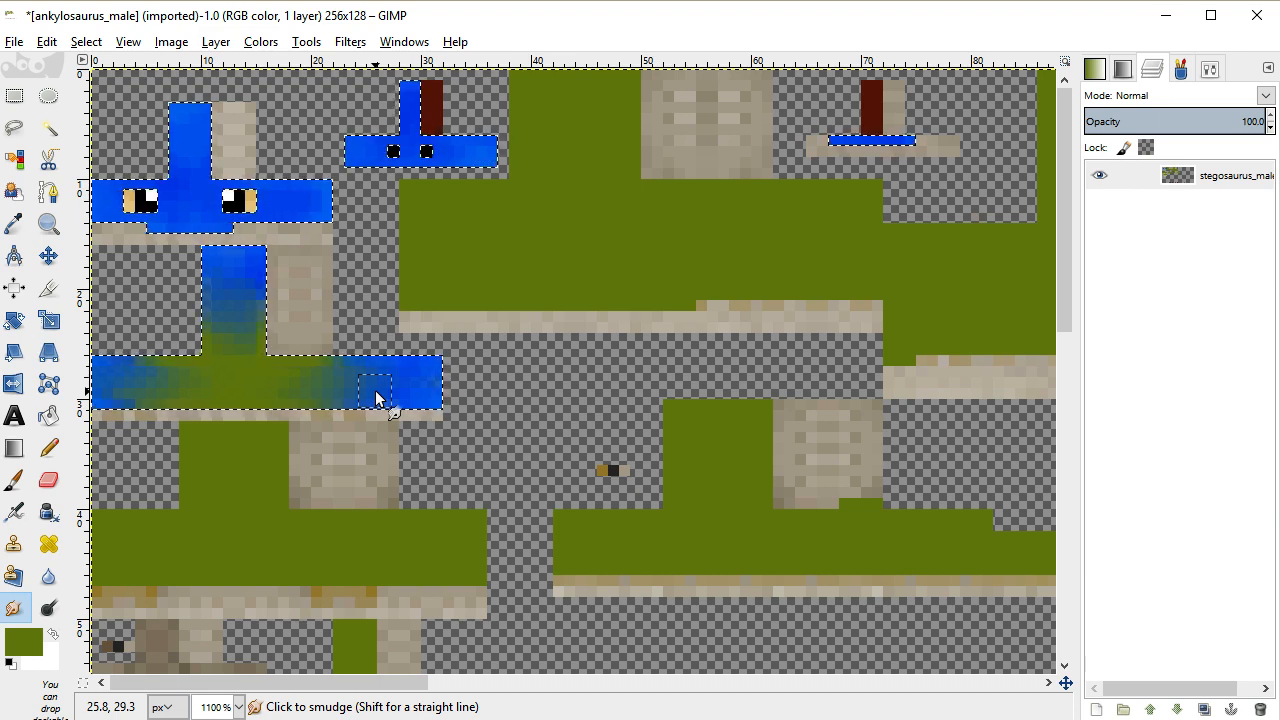
Set the foreground color to the dark blue 0c4c9b
{"action": "left_click", "coordinate": [14, 224]}
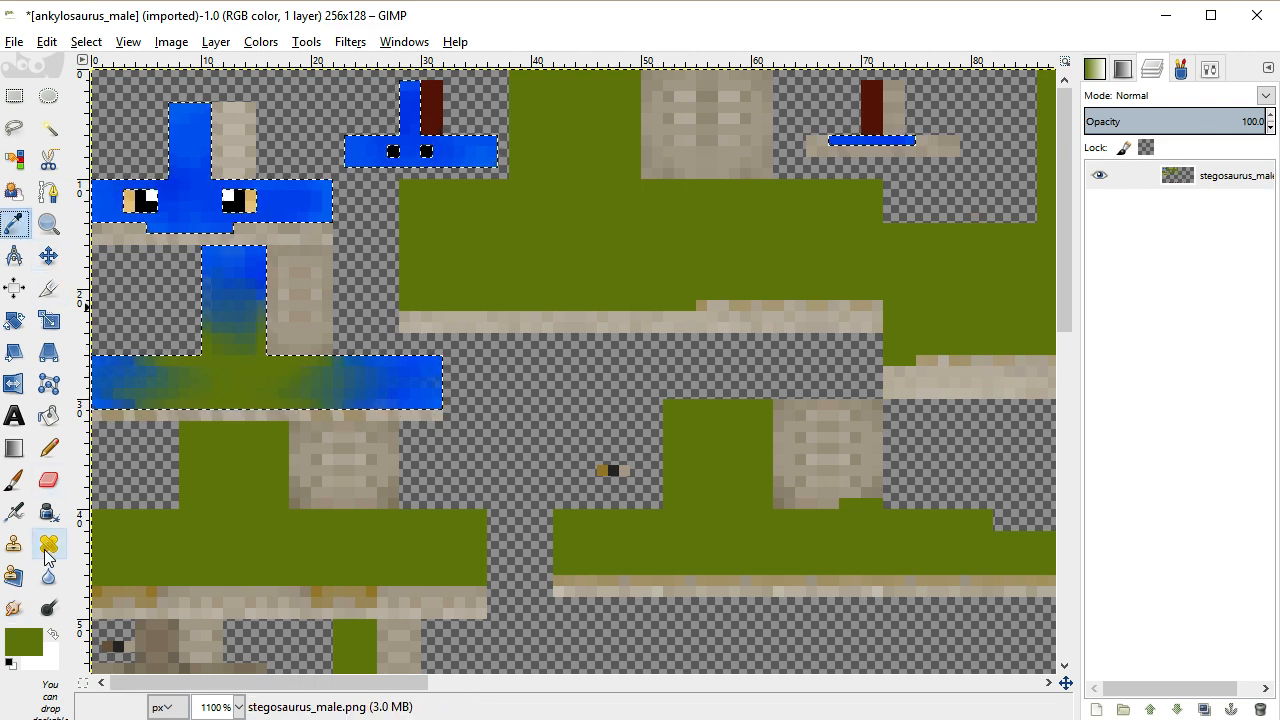
{"action": "left_click", "coordinate": [31, 645]}
{"action": "left_click", "coordinate": [1022, 404]}
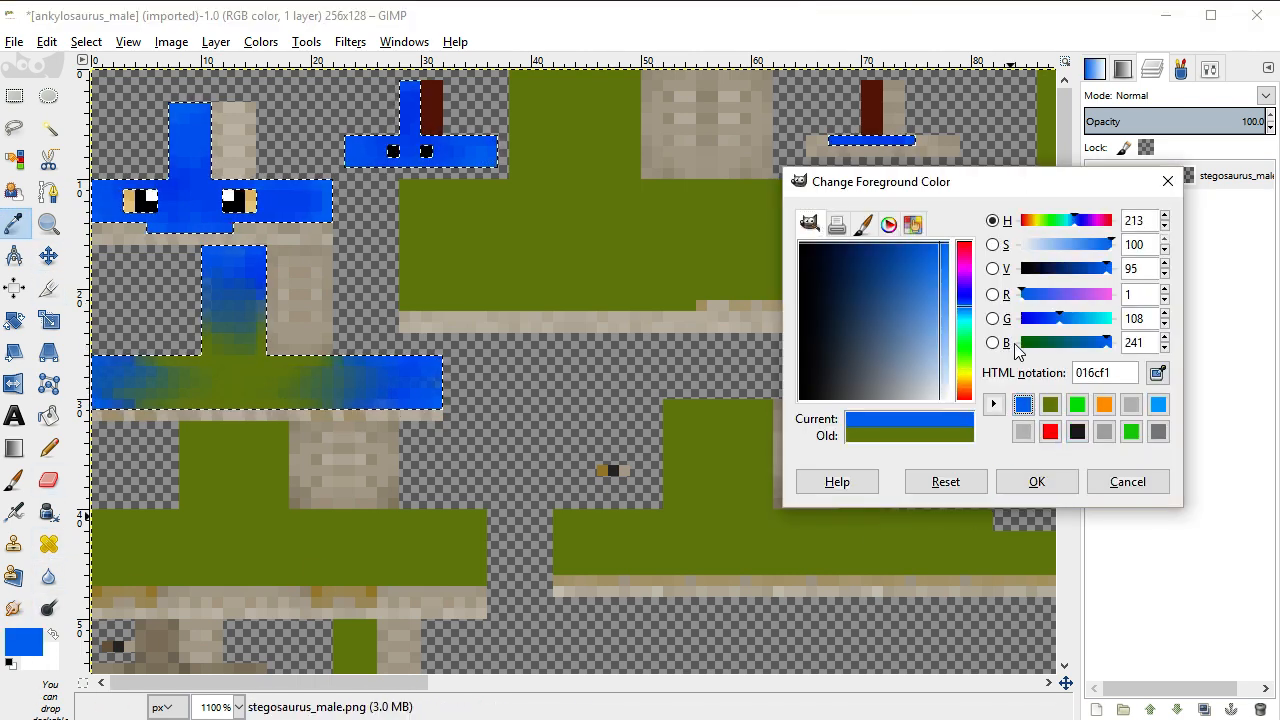
{"action": "left_click_drag", "start_coordinate": [932, 270], "coordinate": [890, 254]}
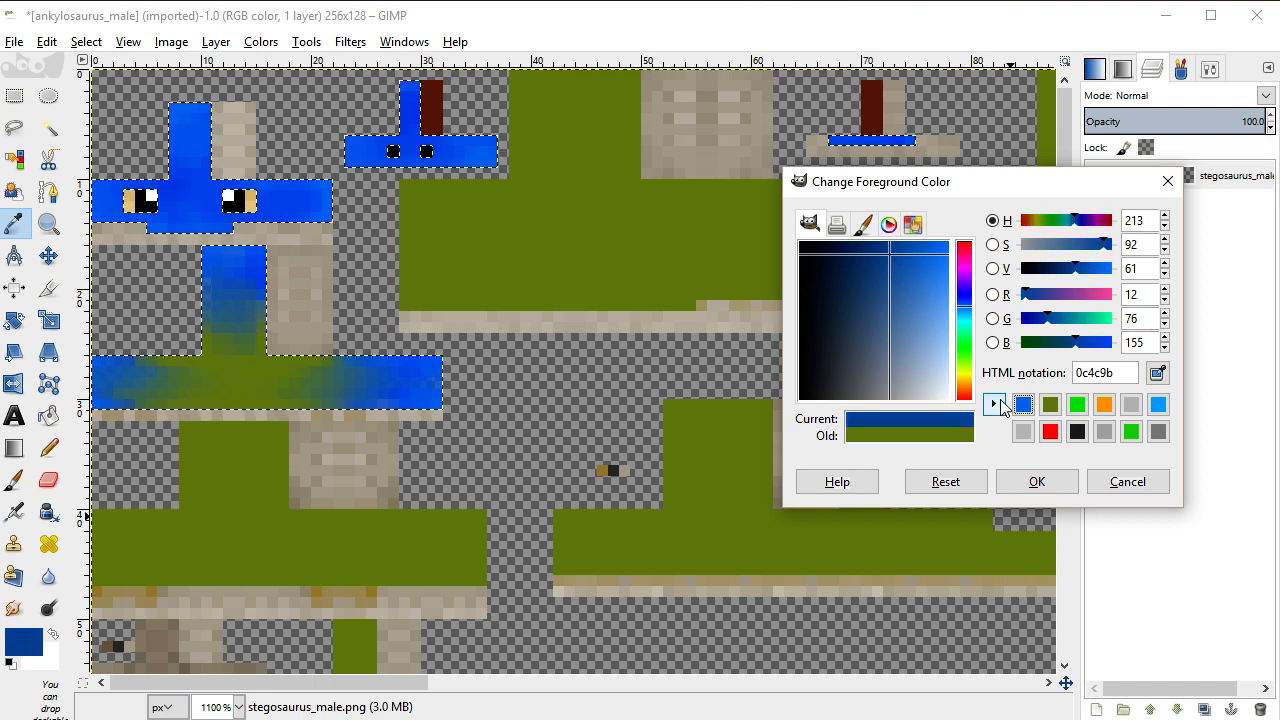
{"action": "left_click", "coordinate": [1040, 478]}
Paint dark blue with the Pencil around both eyes, across the brow and in a tapering patch up the top of the head
{"action": "scroll", "coordinate": [183, 243], "scroll_direction": "up", "scroll_amount": 3}
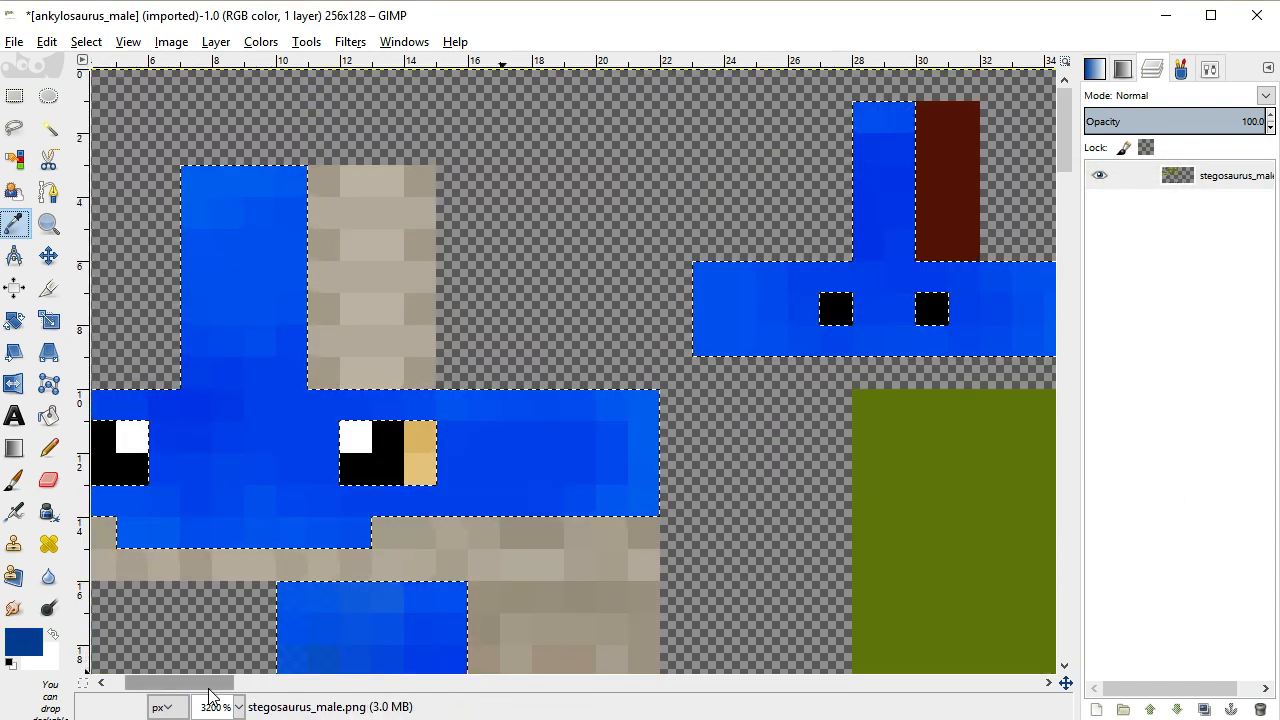
{"action": "left_click_drag", "start_coordinate": [206, 686], "coordinate": [98, 676]}
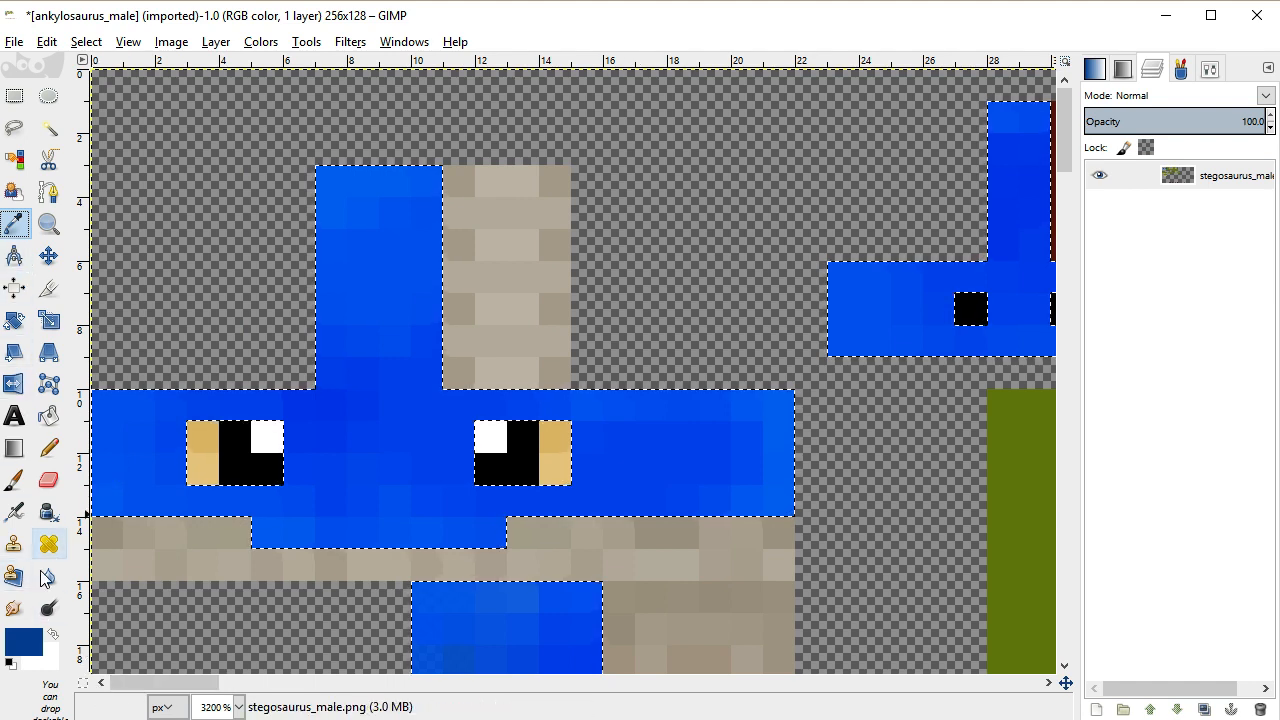
{"action": "left_click", "coordinate": [48, 448]}
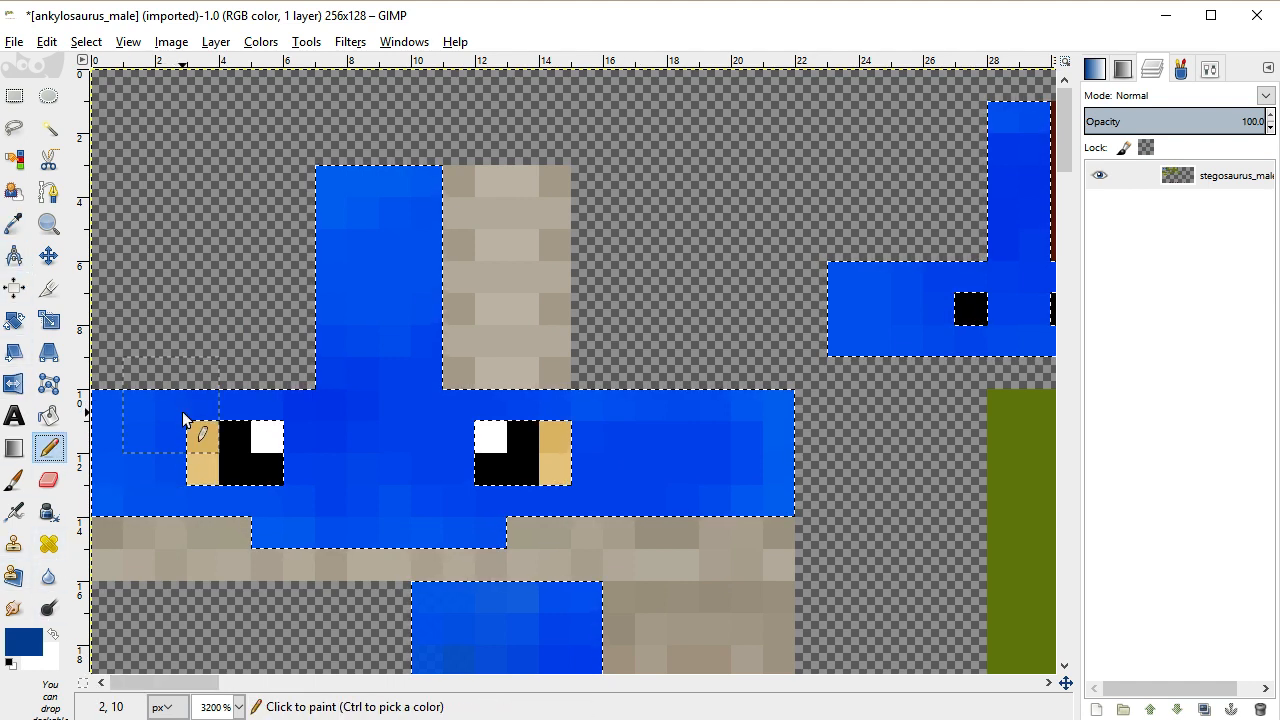
{"action": "mouse_move", "coordinate": [183, 418]}
{"action": "left_mouse_down"}
{"action": "mouse_move", "coordinate": [301, 415]}
{"action": "mouse_move", "coordinate": [307, 491]}
{"action": "mouse_move", "coordinate": [187, 489]}
{"action": "mouse_move", "coordinate": [160, 448]}
{"action": "mouse_move", "coordinate": [124, 443]}
{"action": "mouse_move", "coordinate": [120, 411]}
{"action": "left_mouse_up"}
{"action": "mouse_move", "coordinate": [455, 504]}
{"action": "left_mouse_down"}
{"action": "mouse_move", "coordinate": [570, 497]}
{"action": "mouse_move", "coordinate": [607, 411]}
{"action": "mouse_move", "coordinate": [650, 404]}
{"action": "mouse_move", "coordinate": [612, 425]}
{"action": "mouse_move", "coordinate": [564, 404]}
{"action": "mouse_move", "coordinate": [491, 404]}
{"action": "mouse_move", "coordinate": [470, 422]}
{"action": "mouse_move", "coordinate": [460, 461]}
{"action": "left_mouse_up"}
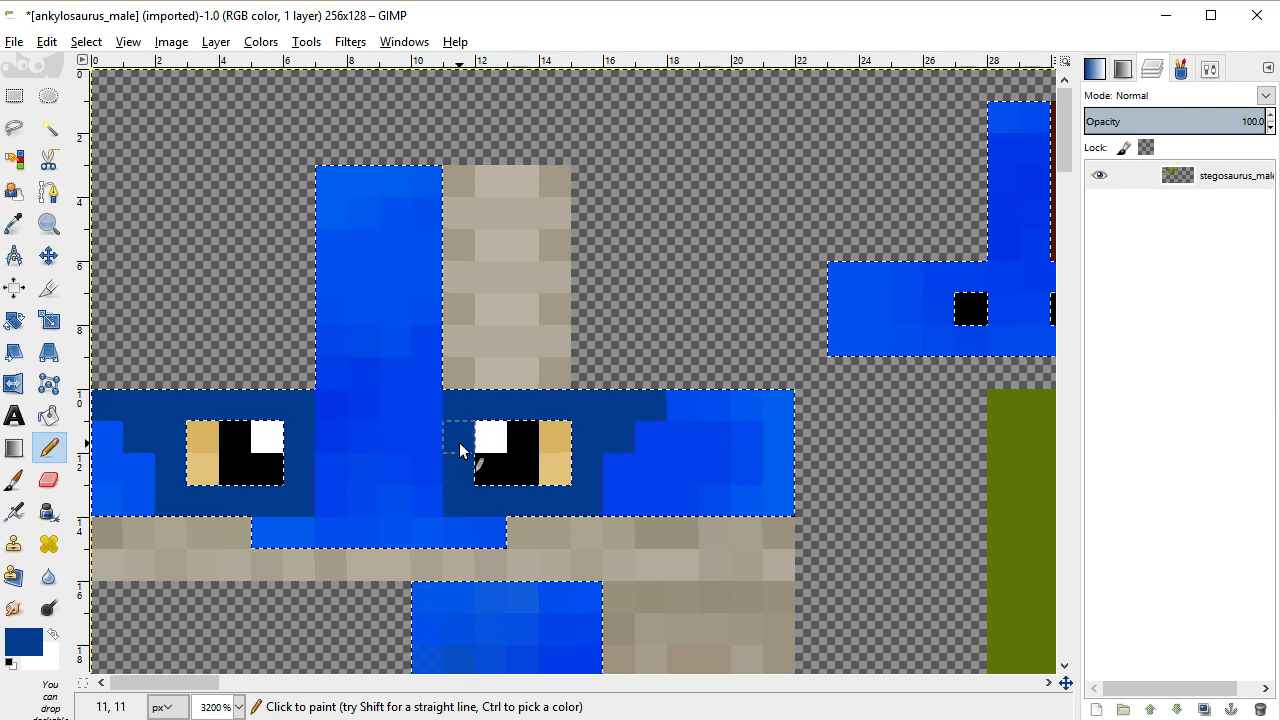
{"action": "mouse_move", "coordinate": [331, 408]}
{"action": "left_mouse_down"}
{"action": "mouse_move", "coordinate": [425, 421]}
{"action": "mouse_move", "coordinate": [411, 434]}
{"action": "mouse_move", "coordinate": [329, 434]}
{"action": "mouse_move", "coordinate": [328, 335]}
{"action": "mouse_move", "coordinate": [356, 335]}
{"action": "mouse_move", "coordinate": [382, 261]}
{"action": "mouse_move", "coordinate": [405, 350]}
{"action": "mouse_move", "coordinate": [368, 367]}
{"action": "left_mouse_up"}
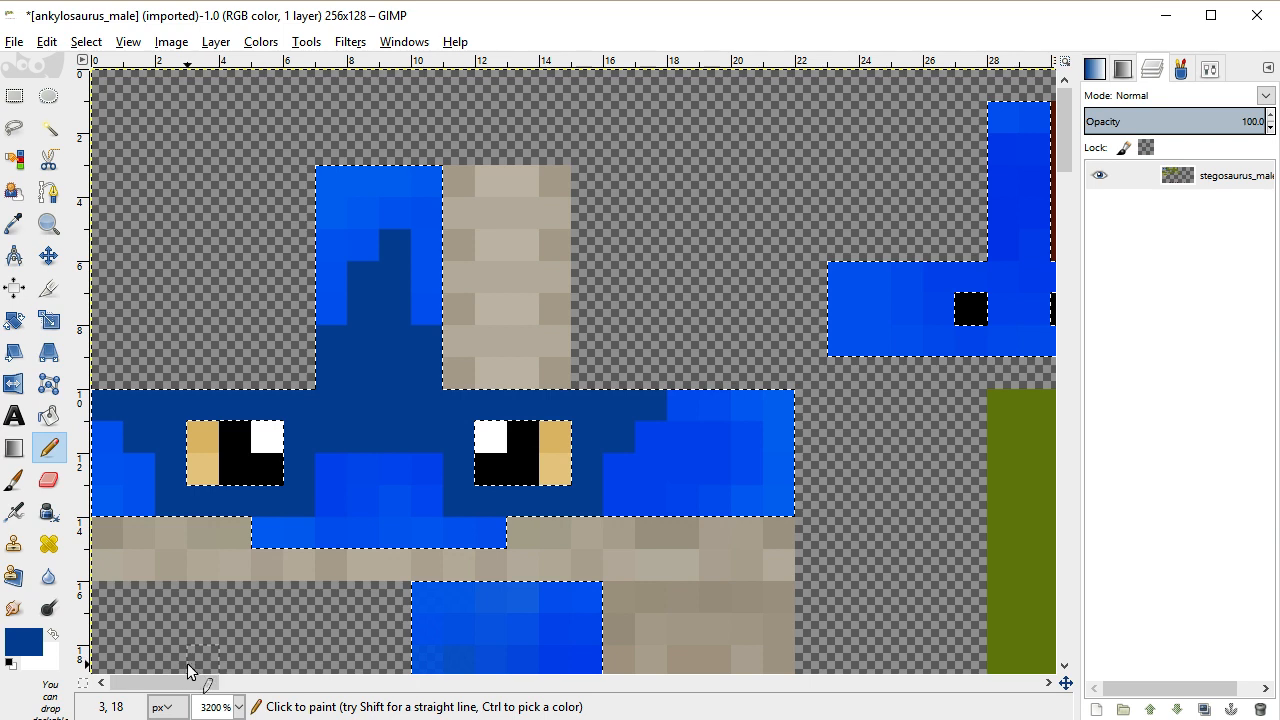
Paint dark blue over most of the snout's upright piece and both outer ends of the strip with the nostrils
{"action": "left_click_drag", "start_coordinate": [195, 686], "coordinate": [229, 688]}
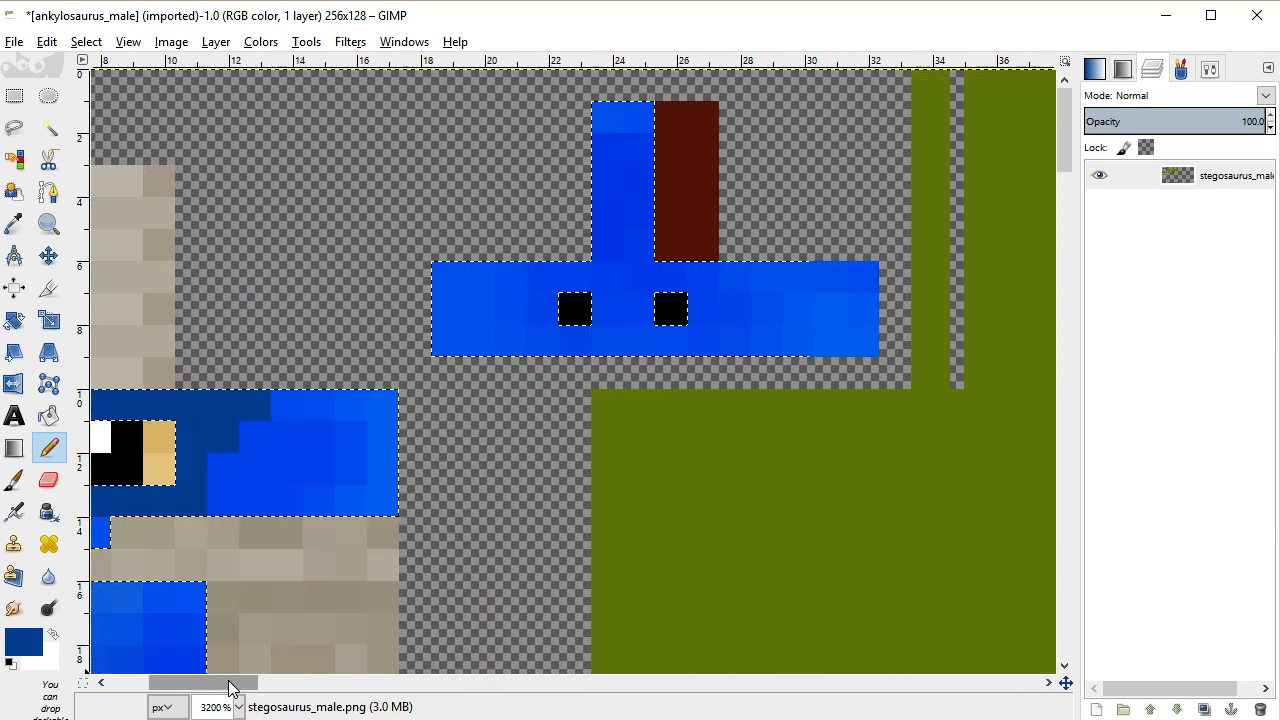
{"action": "mouse_move", "coordinate": [637, 126]}
{"action": "left_mouse_down"}
{"action": "mouse_move", "coordinate": [615, 156]}
{"action": "mouse_move", "coordinate": [638, 187]}
{"action": "mouse_move", "coordinate": [645, 252]}
{"action": "left_mouse_up"}
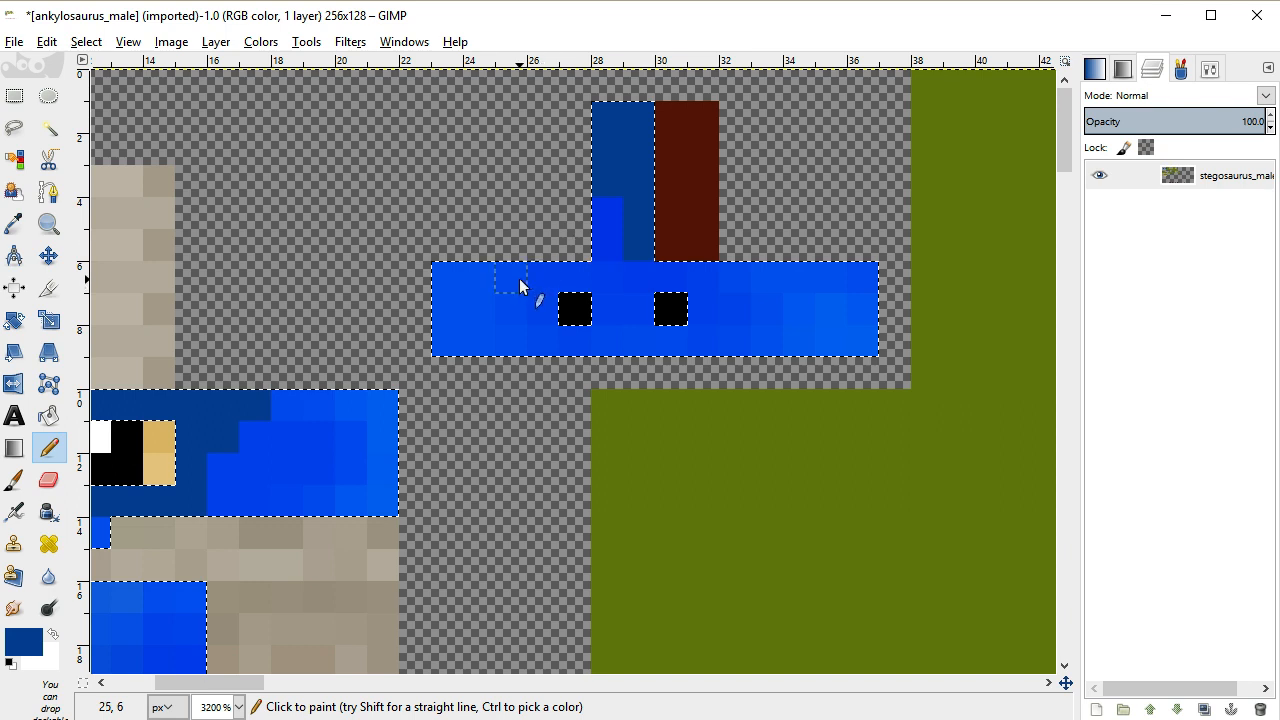
{"action": "mouse_move", "coordinate": [519, 281]}
{"action": "left_mouse_down"}
{"action": "mouse_move", "coordinate": [462, 280]}
{"action": "mouse_move", "coordinate": [464, 304]}
{"action": "mouse_move", "coordinate": [489, 306]}
{"action": "mouse_move", "coordinate": [434, 338]}
{"action": "left_mouse_up"}
{"action": "mouse_move", "coordinate": [705, 278]}
{"action": "left_mouse_down"}
{"action": "mouse_move", "coordinate": [744, 277]}
{"action": "mouse_move", "coordinate": [756, 318]}
{"action": "mouse_move", "coordinate": [753, 308]}
{"action": "mouse_move", "coordinate": [790, 336]}
{"action": "mouse_move", "coordinate": [803, 291]}
{"action": "mouse_move", "coordinate": [847, 289]}
{"action": "mouse_move", "coordinate": [860, 320]}
{"action": "left_mouse_up"}
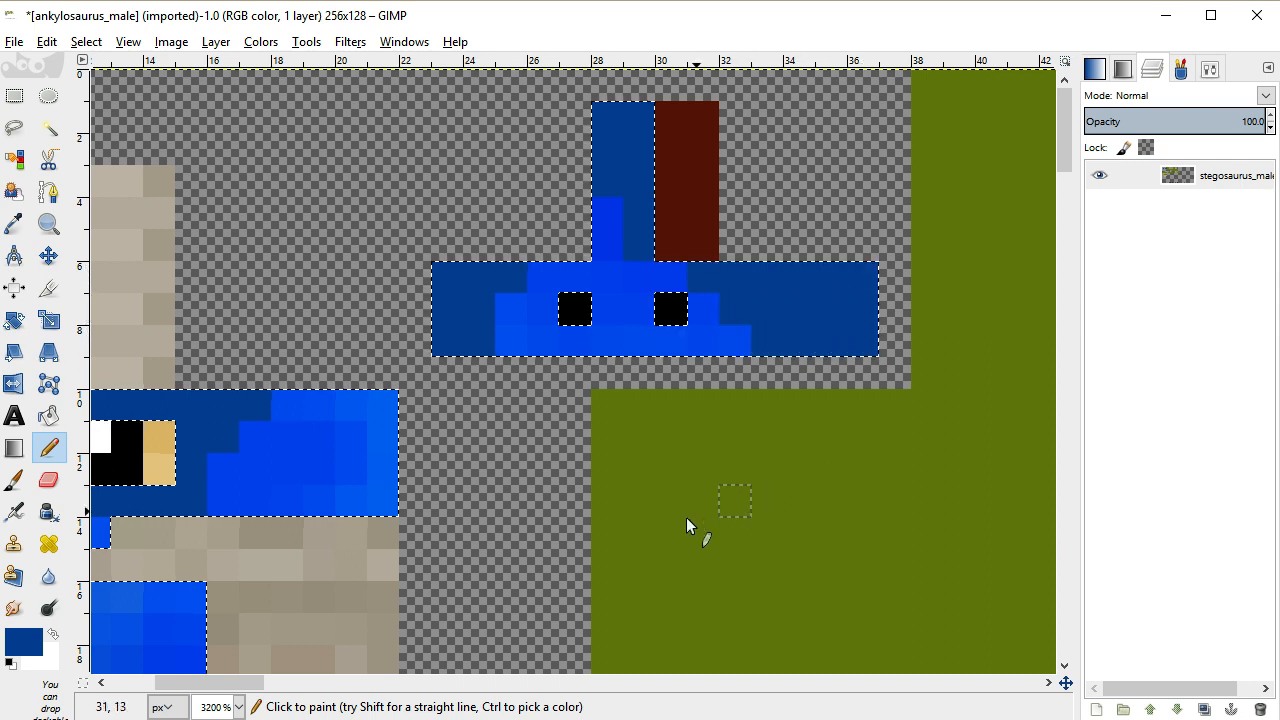
Look over the repainted head and neck pieces and the dark red plates along the bottom of the texture
{"action": "left_click_drag", "start_coordinate": [185, 683], "coordinate": [141, 688]}
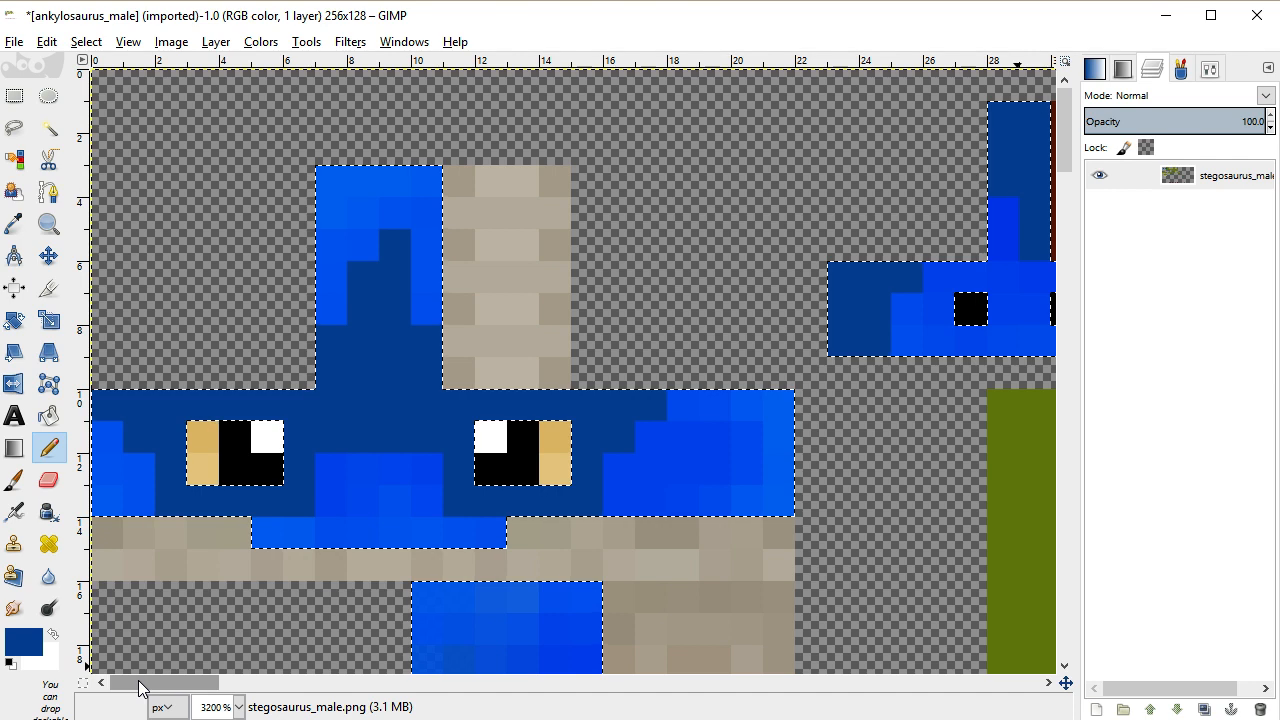
{"action": "left_click_drag", "start_coordinate": [138, 685], "coordinate": [152, 690]}
{"action": "scroll", "coordinate": [380, 541], "scroll_direction": "down", "scroll_amount": 15}
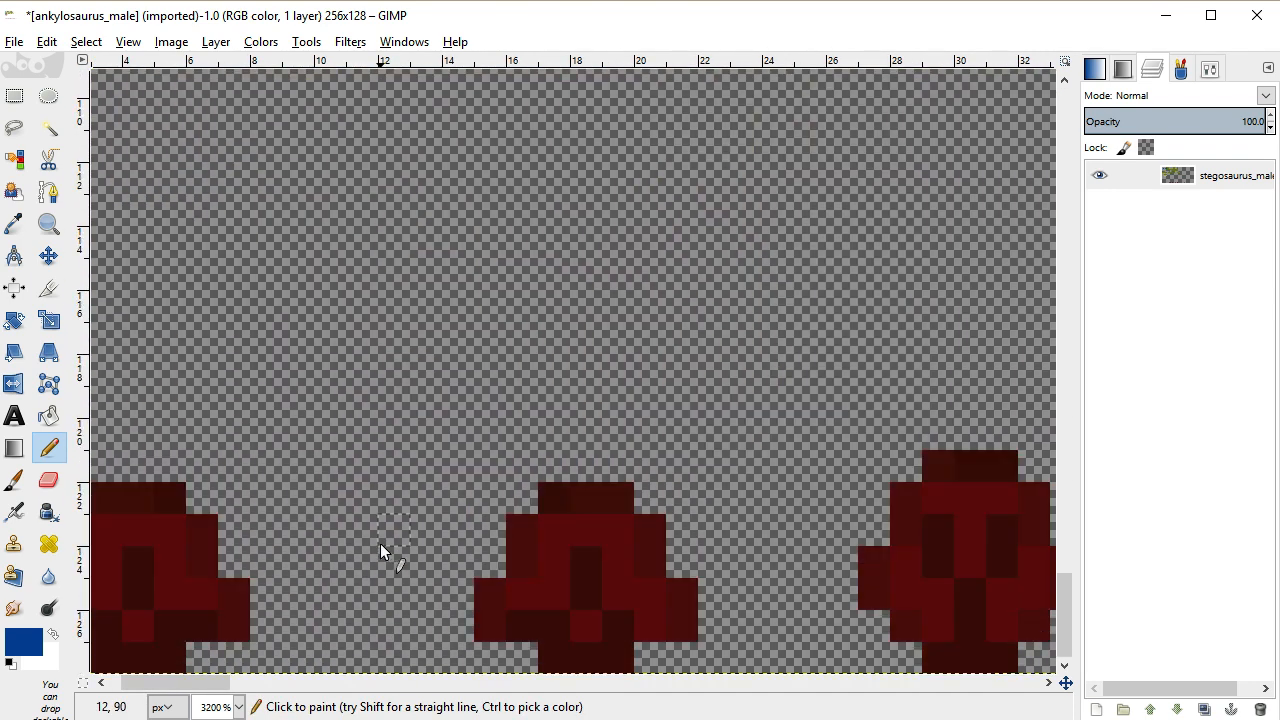
{"action": "mouse_move", "coordinate": [230, 688]}
{"action": "left_mouse_down"}
{"action": "mouse_move", "coordinate": [627, 692]}
{"action": "mouse_move", "coordinate": [205, 692]}
{"action": "left_mouse_up"}
{"action": "key", "text": "minus"}
{"action": "key", "text": "minus"}
{"action": "key", "text": "minus"}
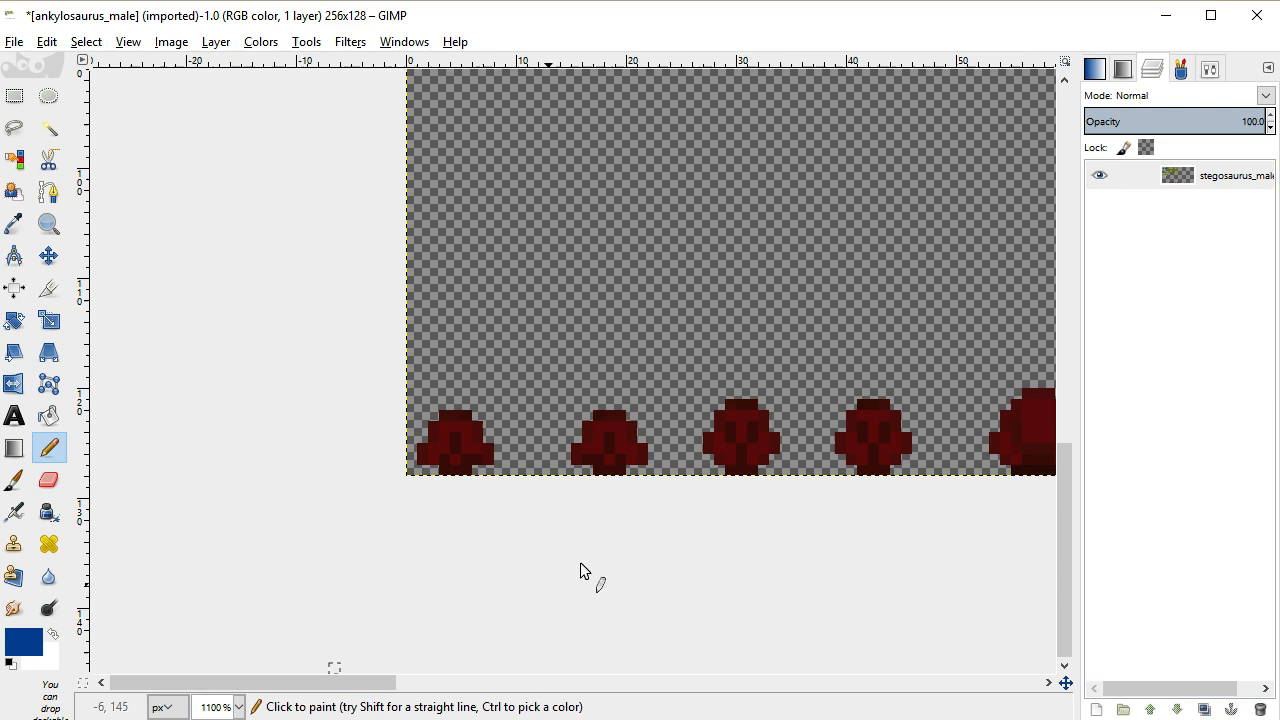
{"action": "scroll", "coordinate": [634, 540], "scroll_direction": "up", "scroll_amount": 7}
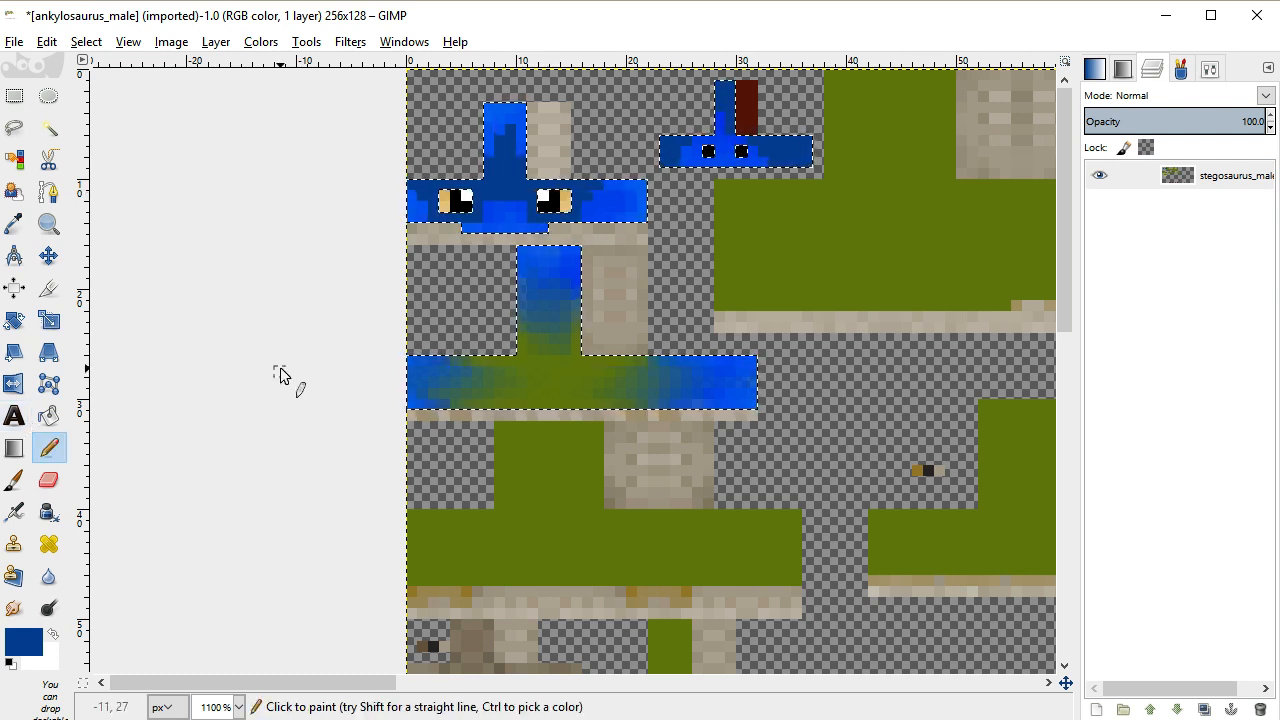
{"action": "mouse_move", "coordinate": [366, 690]}
{"action": "left_mouse_down"}
{"action": "mouse_move", "coordinate": [434, 687]}
{"action": "mouse_move", "coordinate": [413, 687]}
{"action": "left_mouse_up"}
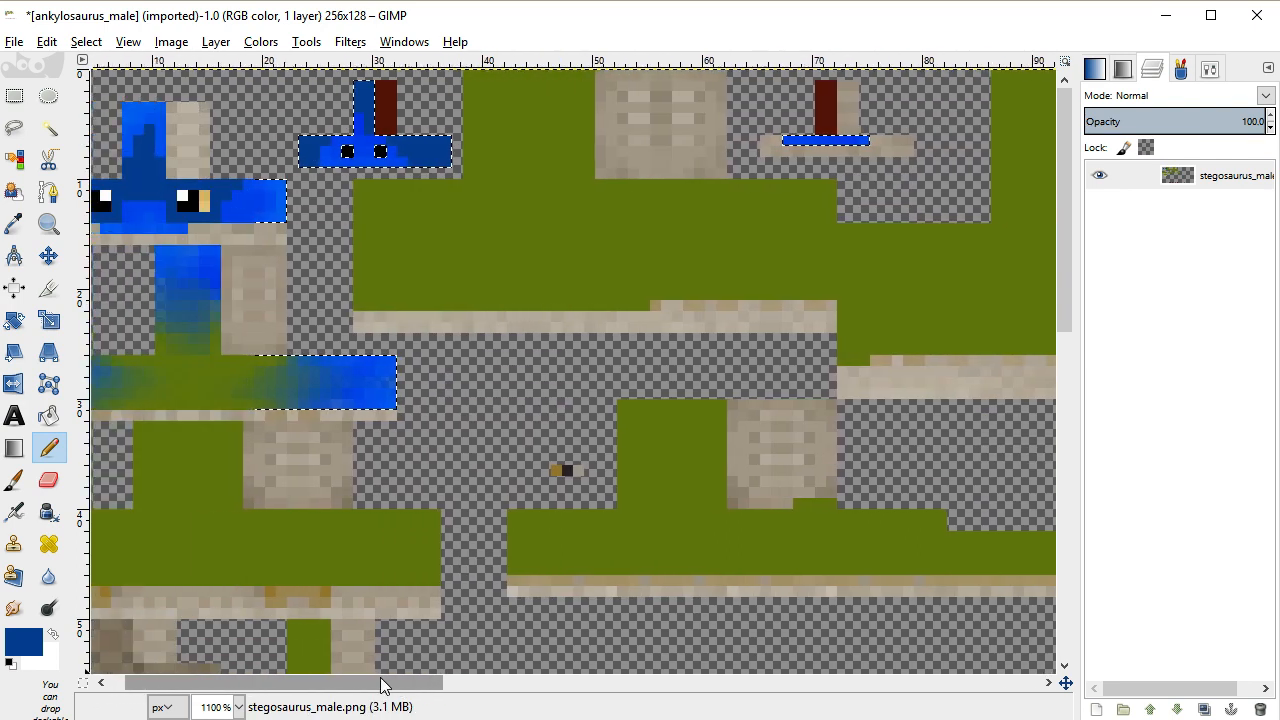
Clear the selection around the blue pieces and try dodging the green body piece below the neck with a size 3 brush
{"action": "left_click", "coordinate": [48, 607]}
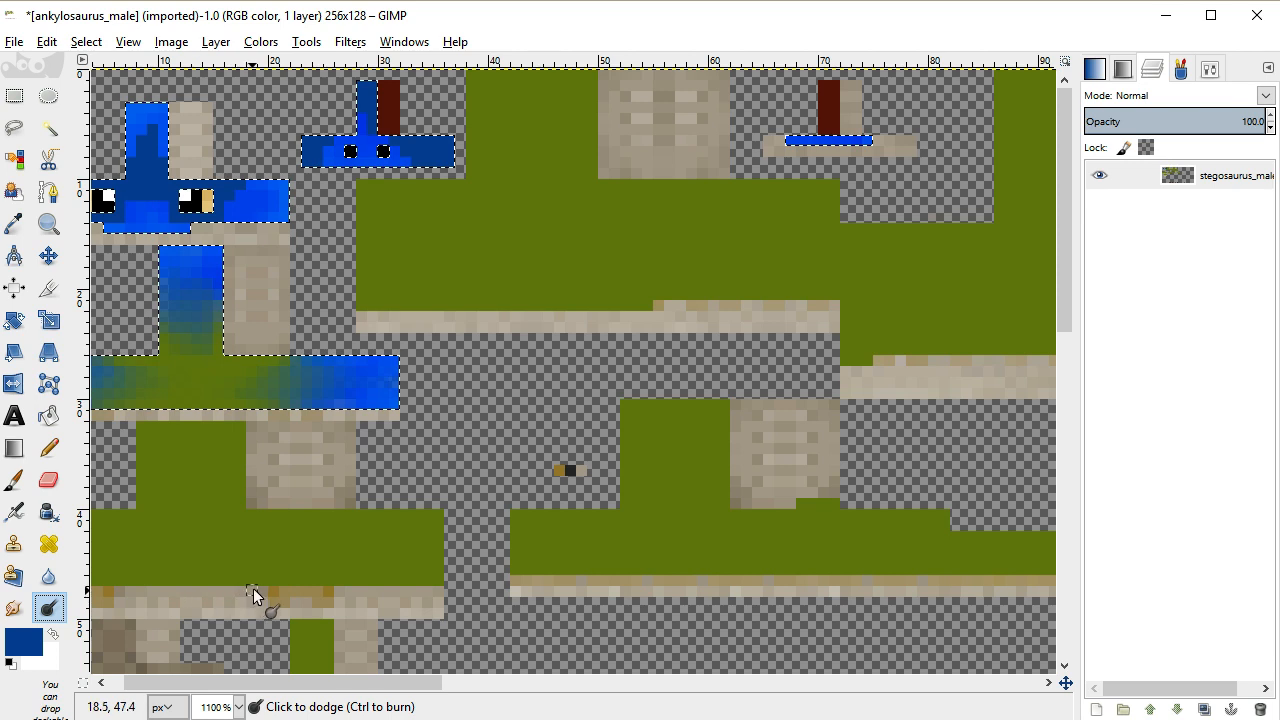
{"action": "key", "text": "bracketright"}
{"action": "key", "text": "bracketright"}
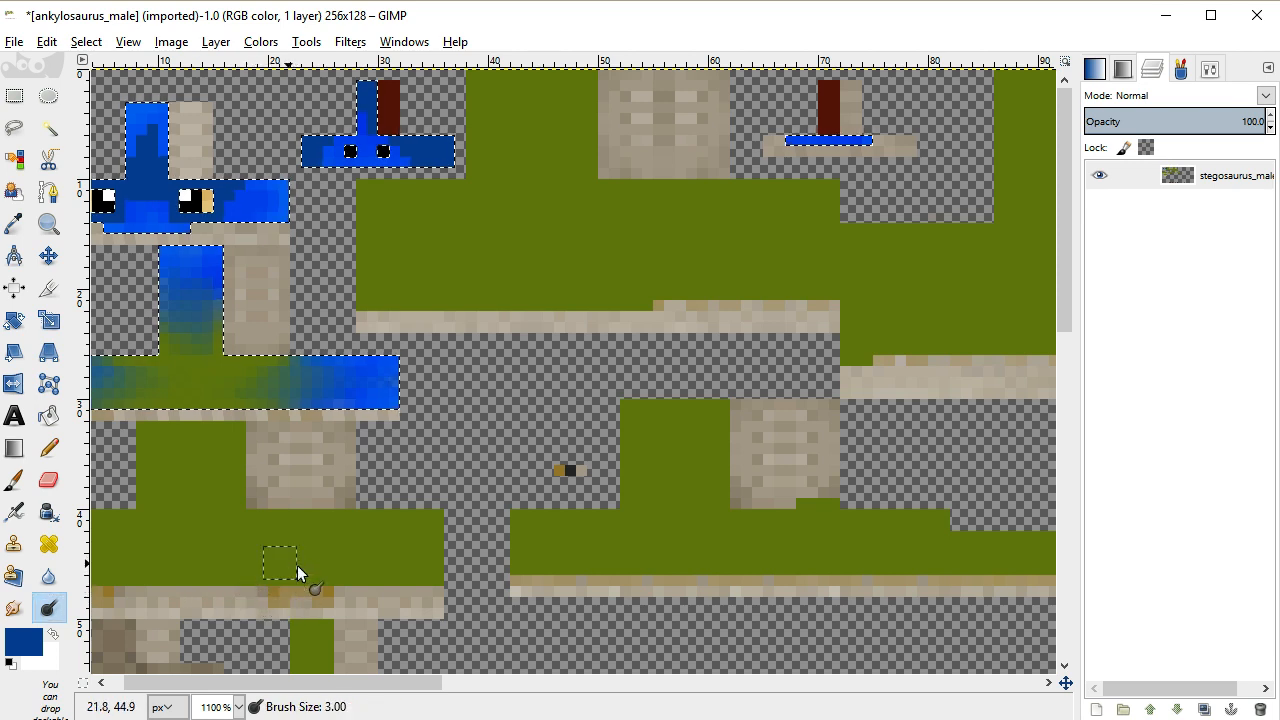
{"action": "key", "text": "ctrl+shift+a"}
{"action": "mouse_move", "coordinate": [371, 572]}
{"action": "left_mouse_down"}
{"action": "mouse_move", "coordinate": [407, 583]}
{"action": "mouse_move", "coordinate": [415, 570]}
{"action": "mouse_move", "coordinate": [390, 562]}
{"action": "mouse_move", "coordinate": [329, 590]}
{"action": "left_mouse_up"}
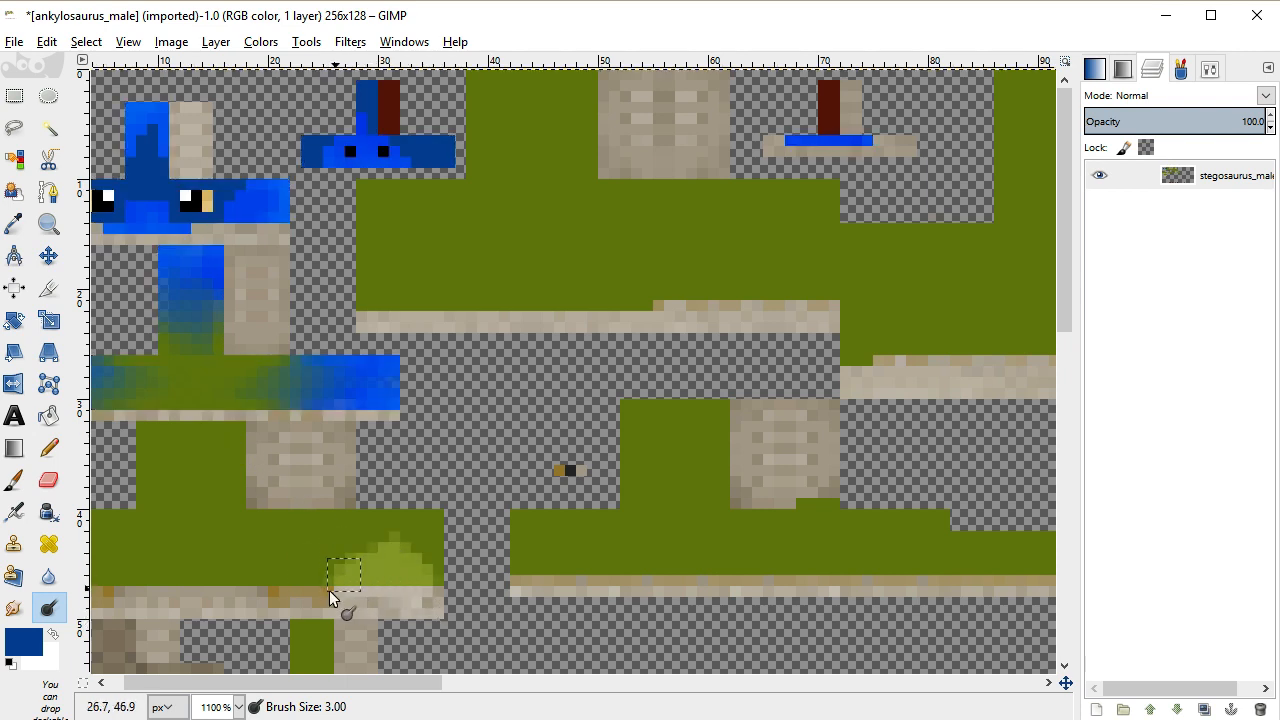
{"action": "key", "text": "ctrl+z"}
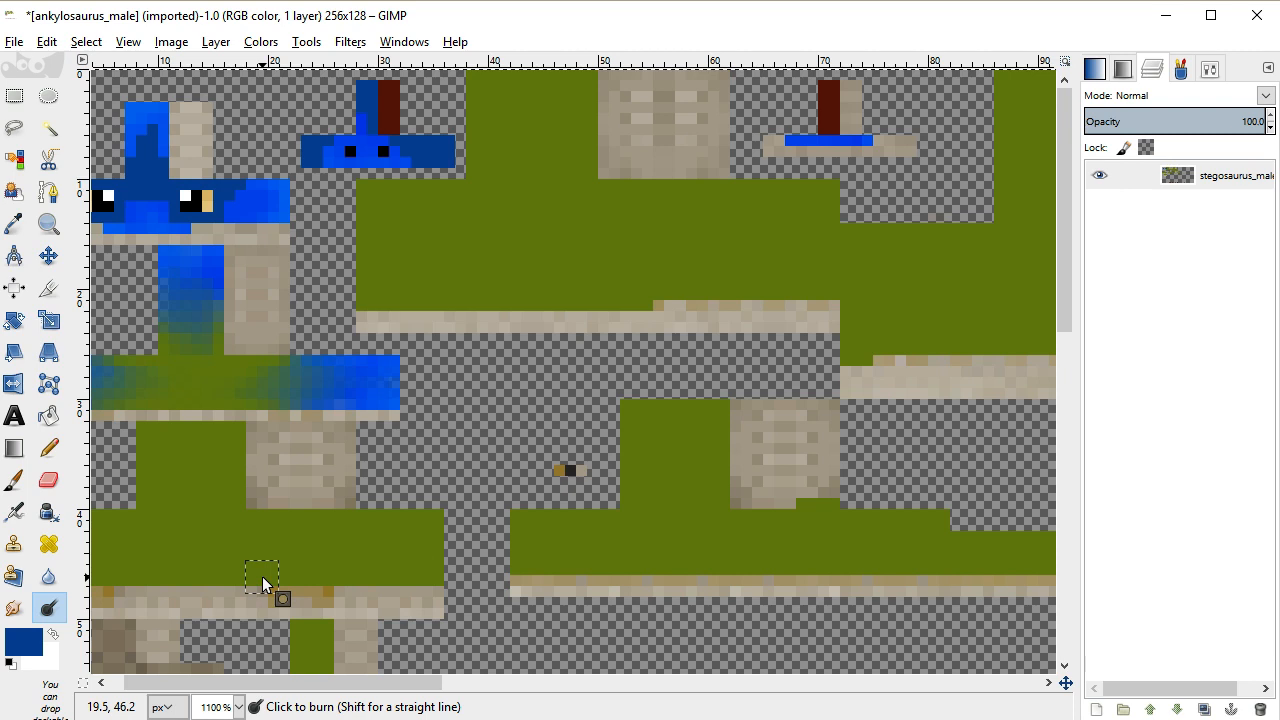
Smudge the olive green into the beige underside along the full lower edge of the body piece below the neck
{"action": "left_click", "coordinate": [14, 607]}
{"action": "mouse_move", "coordinate": [231, 591]}
{"action": "left_mouse_down"}
{"action": "mouse_move", "coordinate": [287, 572]}
{"action": "mouse_move", "coordinate": [327, 591]}
{"action": "mouse_move", "coordinate": [368, 582]}
{"action": "left_mouse_up"}
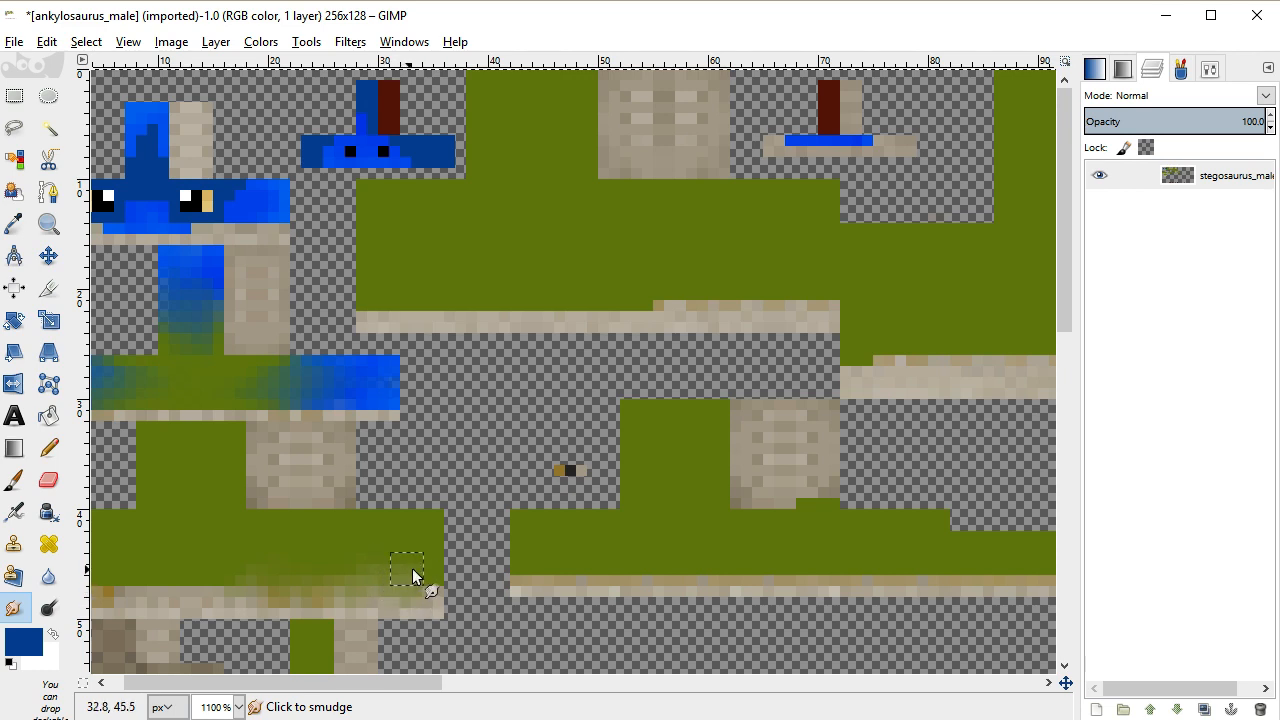
{"action": "left_click_drag", "start_coordinate": [407, 583], "coordinate": [305, 588]}
{"action": "mouse_move", "coordinate": [236, 568]}
{"action": "left_mouse_down"}
{"action": "mouse_move", "coordinate": [188, 568]}
{"action": "mouse_move", "coordinate": [181, 589]}
{"action": "mouse_move", "coordinate": [213, 583]}
{"action": "mouse_move", "coordinate": [192, 560]}
{"action": "mouse_move", "coordinate": [204, 576]}
{"action": "mouse_move", "coordinate": [130, 566]}
{"action": "left_mouse_up"}
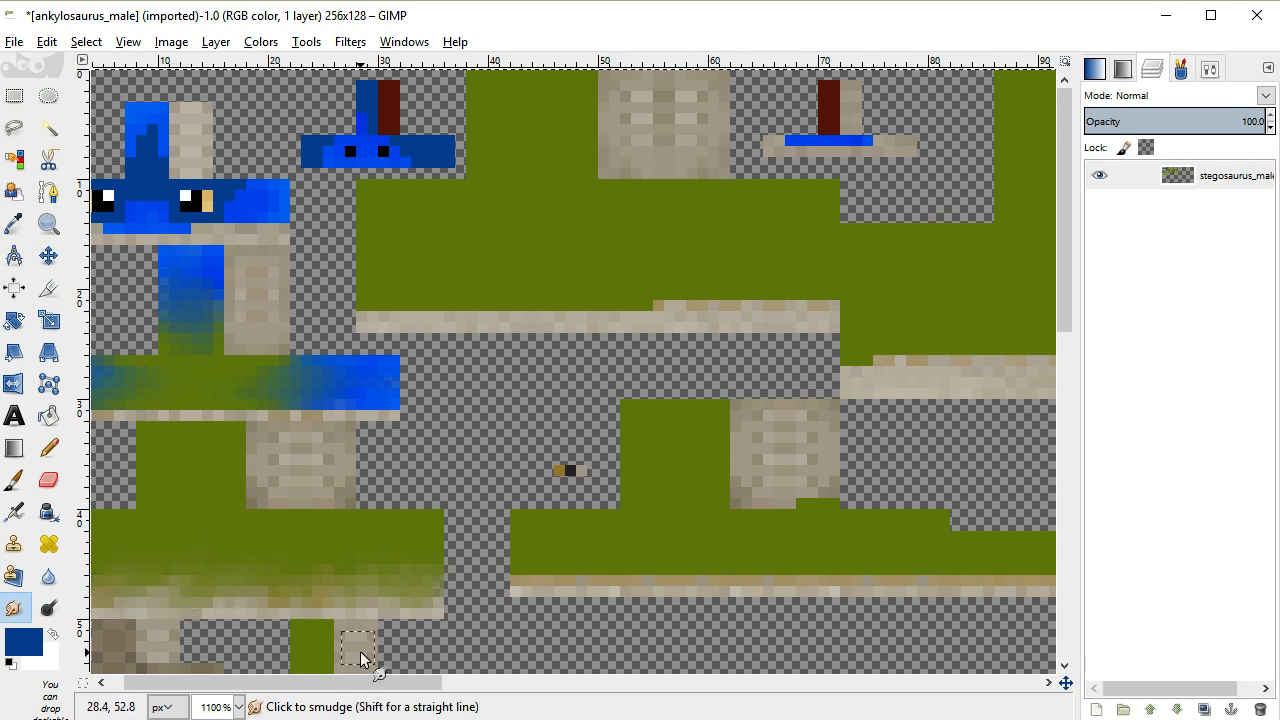
{"action": "left_click_drag", "start_coordinate": [355, 684], "coordinate": [341, 684]}
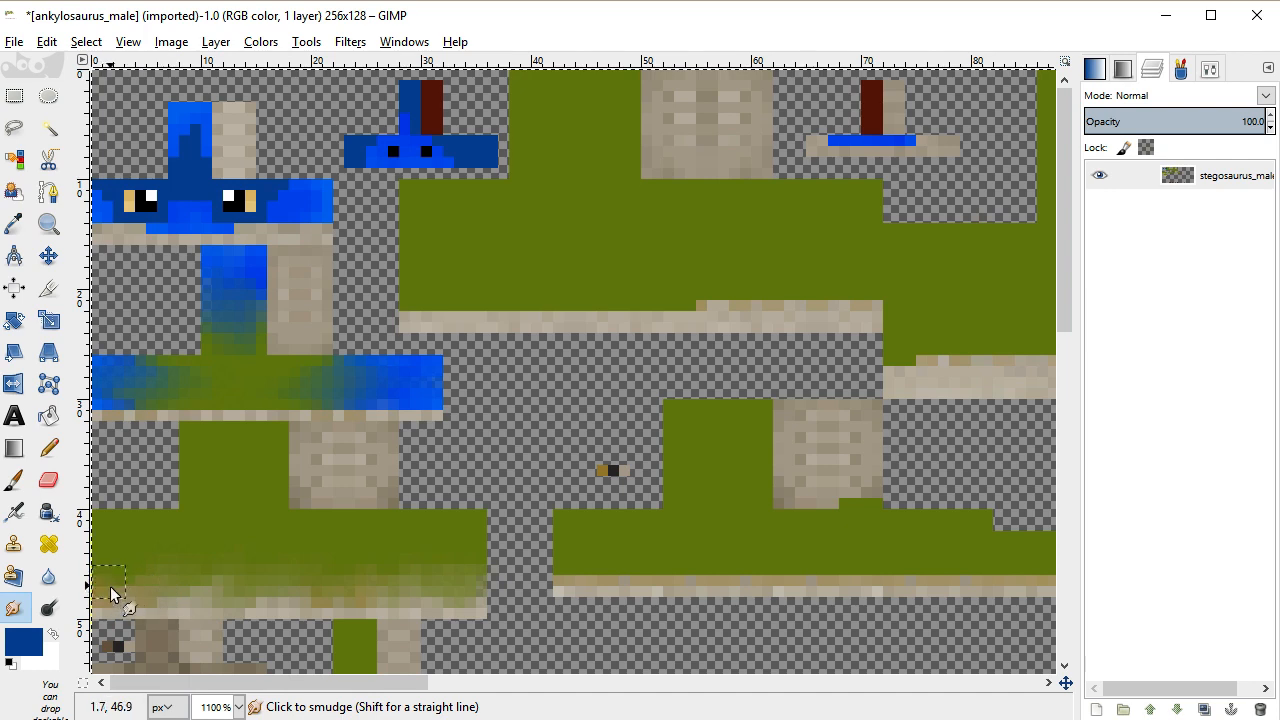
{"action": "mouse_move", "coordinate": [108, 585]}
{"action": "left_mouse_down"}
{"action": "mouse_move", "coordinate": [168, 589]}
{"action": "mouse_move", "coordinate": [231, 569]}
{"action": "left_mouse_up"}
Smudge the olive green into the beige underside along the long green strip beside the finished body piece
{"action": "left_click_drag", "start_coordinate": [420, 684], "coordinate": [493, 684]}
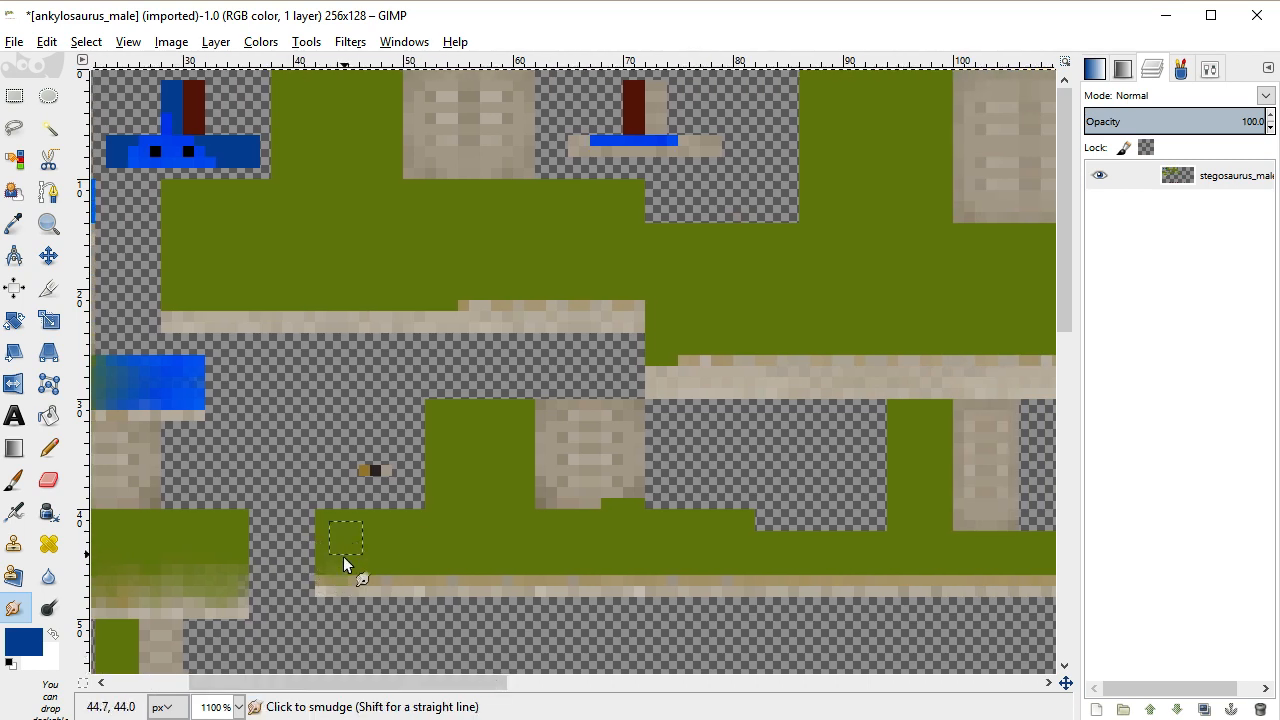
{"action": "mouse_move", "coordinate": [330, 573]}
{"action": "left_mouse_down"}
{"action": "mouse_move", "coordinate": [360, 577]}
{"action": "mouse_move", "coordinate": [406, 541]}
{"action": "mouse_move", "coordinate": [400, 562]}
{"action": "mouse_move", "coordinate": [387, 542]}
{"action": "mouse_move", "coordinate": [422, 574]}
{"action": "mouse_move", "coordinate": [414, 584]}
{"action": "mouse_move", "coordinate": [404, 574]}
{"action": "mouse_move", "coordinate": [483, 590]}
{"action": "mouse_move", "coordinate": [493, 524]}
{"action": "mouse_move", "coordinate": [506, 585]}
{"action": "mouse_move", "coordinate": [519, 588]}
{"action": "mouse_move", "coordinate": [537, 545]}
{"action": "mouse_move", "coordinate": [540, 579]}
{"action": "mouse_move", "coordinate": [550, 550]}
{"action": "mouse_move", "coordinate": [559, 583]}
{"action": "mouse_move", "coordinate": [570, 552]}
{"action": "mouse_move", "coordinate": [553, 564]}
{"action": "mouse_move", "coordinate": [561, 590]}
{"action": "mouse_move", "coordinate": [579, 595]}
{"action": "mouse_move", "coordinate": [657, 564]}
{"action": "mouse_move", "coordinate": [666, 575]}
{"action": "mouse_move", "coordinate": [685, 557]}
{"action": "mouse_move", "coordinate": [708, 578]}
{"action": "mouse_move", "coordinate": [675, 574]}
{"action": "mouse_move", "coordinate": [720, 588]}
{"action": "mouse_move", "coordinate": [838, 583]}
{"action": "mouse_move", "coordinate": [786, 564]}
{"action": "mouse_move", "coordinate": [737, 568]}
{"action": "mouse_move", "coordinate": [835, 556]}
{"action": "mouse_move", "coordinate": [874, 573]}
{"action": "mouse_move", "coordinate": [930, 562]}
{"action": "mouse_move", "coordinate": [851, 568]}
{"action": "mouse_move", "coordinate": [991, 586]}
{"action": "mouse_move", "coordinate": [1065, 572]}
{"action": "left_mouse_up"}
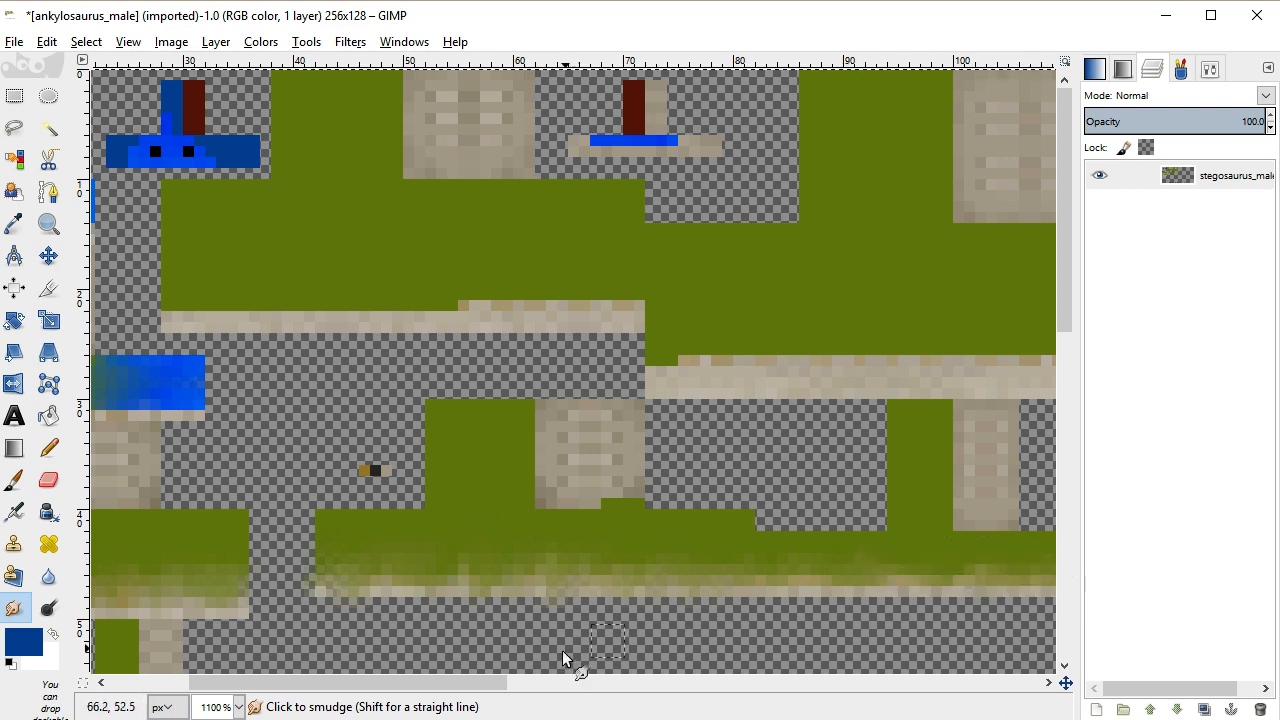
{"action": "left_click_drag", "start_coordinate": [497, 685], "coordinate": [614, 685]}
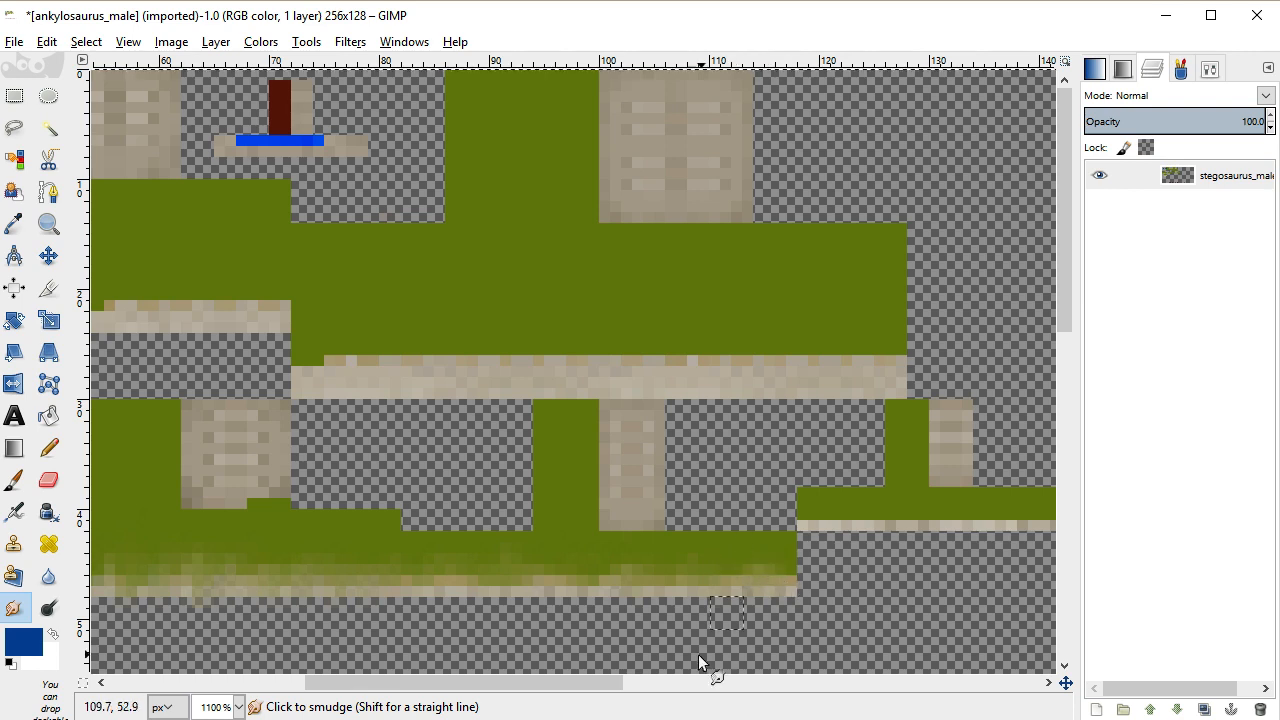
{"action": "left_click_drag", "start_coordinate": [612, 686], "coordinate": [693, 690]}
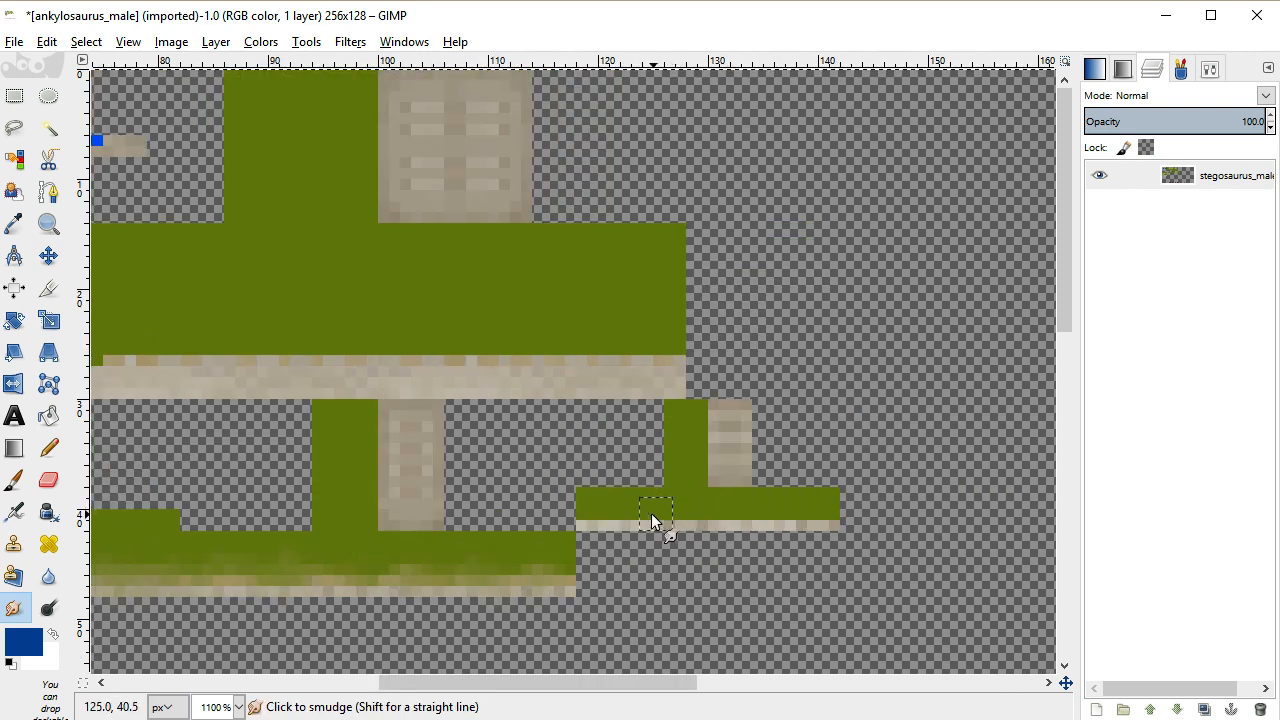
Smudge the olive green into the beige underside along the small tail piece and the largest body piece
{"action": "left_click_drag", "start_coordinate": [596, 503], "coordinate": [781, 514]}
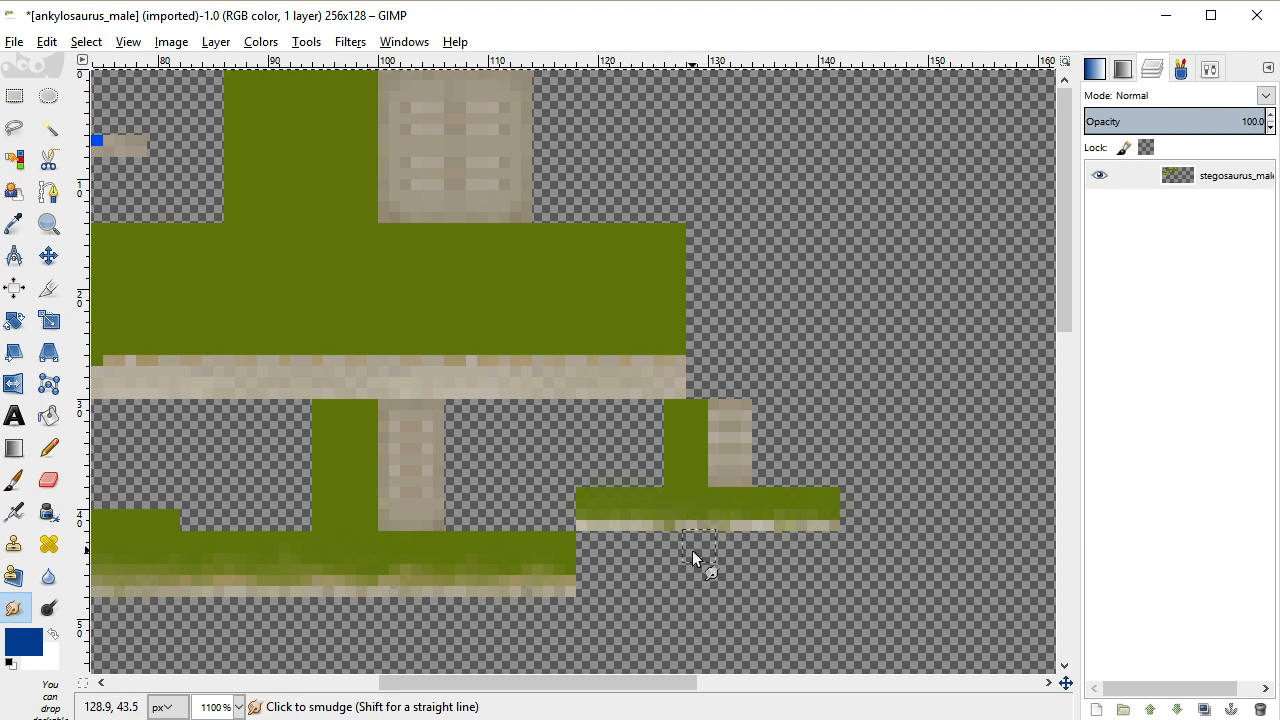
{"action": "left_click_drag", "start_coordinate": [657, 677], "coordinate": [555, 677]}
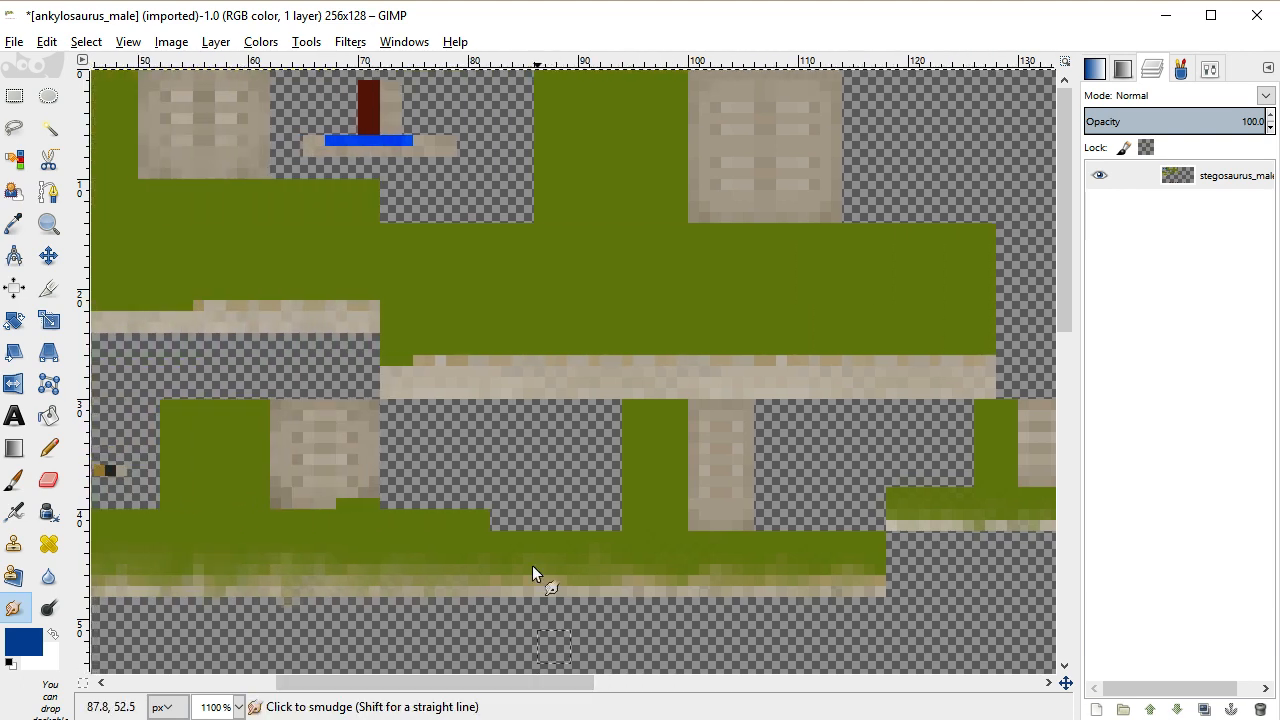
{"action": "mouse_move", "coordinate": [391, 351]}
{"action": "left_mouse_down"}
{"action": "mouse_move", "coordinate": [448, 362]}
{"action": "mouse_move", "coordinate": [525, 345]}
{"action": "left_mouse_up"}
{"action": "mouse_move", "coordinate": [624, 317]}
{"action": "left_mouse_down"}
{"action": "mouse_move", "coordinate": [605, 354]}
{"action": "mouse_move", "coordinate": [704, 349]}
{"action": "mouse_move", "coordinate": [744, 372]}
{"action": "mouse_move", "coordinate": [898, 348]}
{"action": "mouse_move", "coordinate": [940, 358]}
{"action": "mouse_move", "coordinate": [989, 341]}
{"action": "mouse_move", "coordinate": [943, 340]}
{"action": "left_mouse_up"}
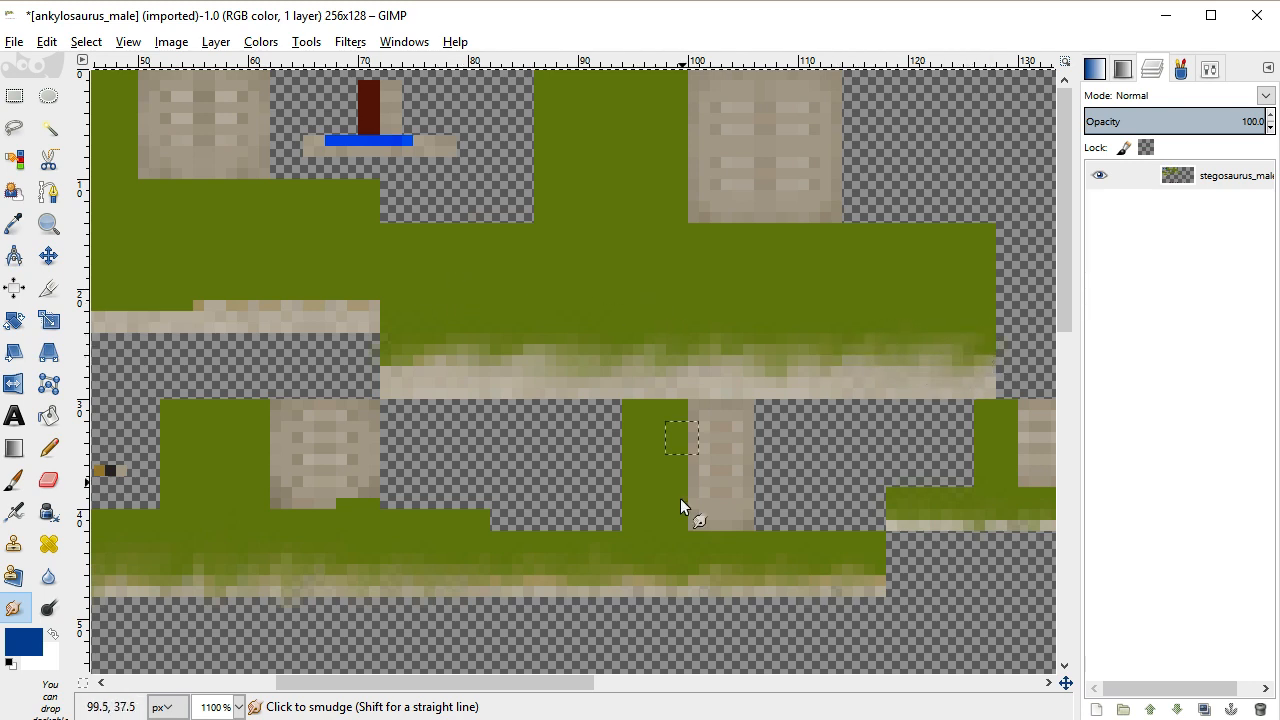
Smudge the green into the beige along the lower edges of the wide body piece beside the neck and the small green leg piece
{"action": "left_click_drag", "start_coordinate": [535, 683], "coordinate": [370, 683]}
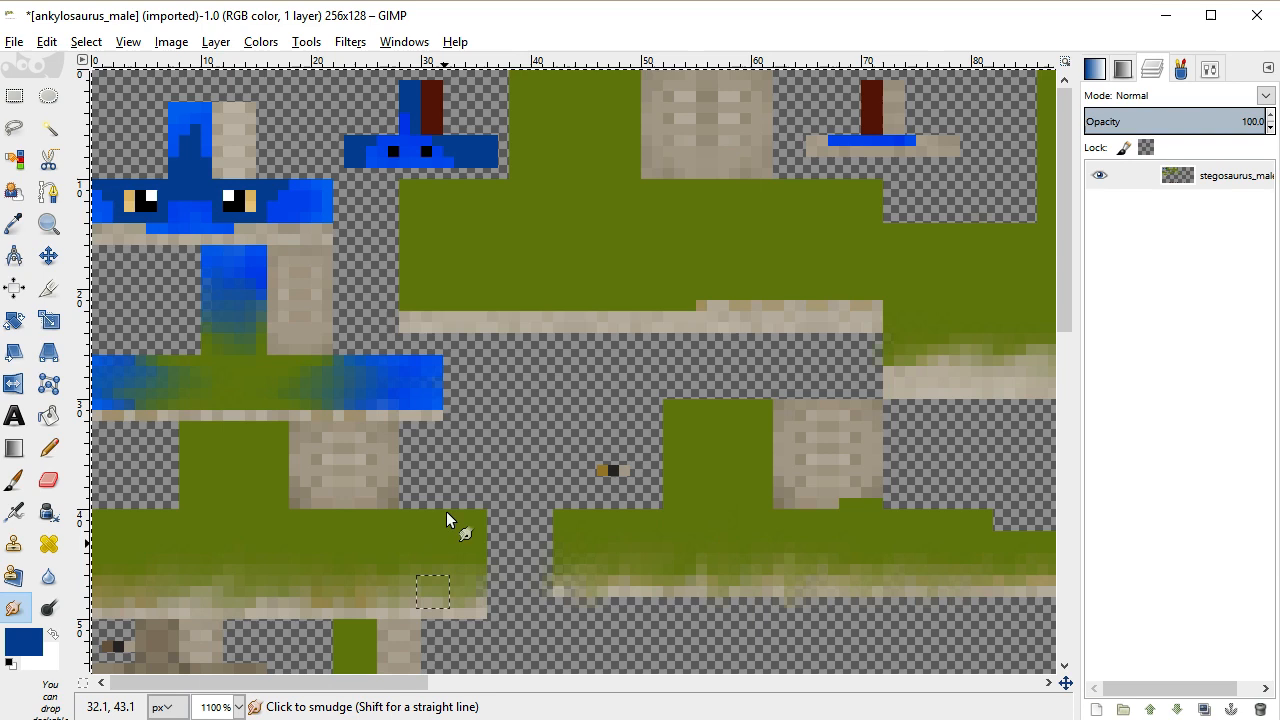
{"action": "mouse_move", "coordinate": [407, 316]}
{"action": "left_mouse_down"}
{"action": "mouse_move", "coordinate": [456, 308]}
{"action": "mouse_move", "coordinate": [434, 305]}
{"action": "mouse_move", "coordinate": [458, 317]}
{"action": "mouse_move", "coordinate": [581, 313]}
{"action": "mouse_move", "coordinate": [562, 300]}
{"action": "mouse_move", "coordinate": [539, 312]}
{"action": "mouse_move", "coordinate": [682, 314]}
{"action": "mouse_move", "coordinate": [758, 297]}
{"action": "mouse_move", "coordinate": [759, 314]}
{"action": "mouse_move", "coordinate": [800, 273]}
{"action": "mouse_move", "coordinate": [828, 340]}
{"action": "mouse_move", "coordinate": [835, 308]}
{"action": "left_mouse_up"}
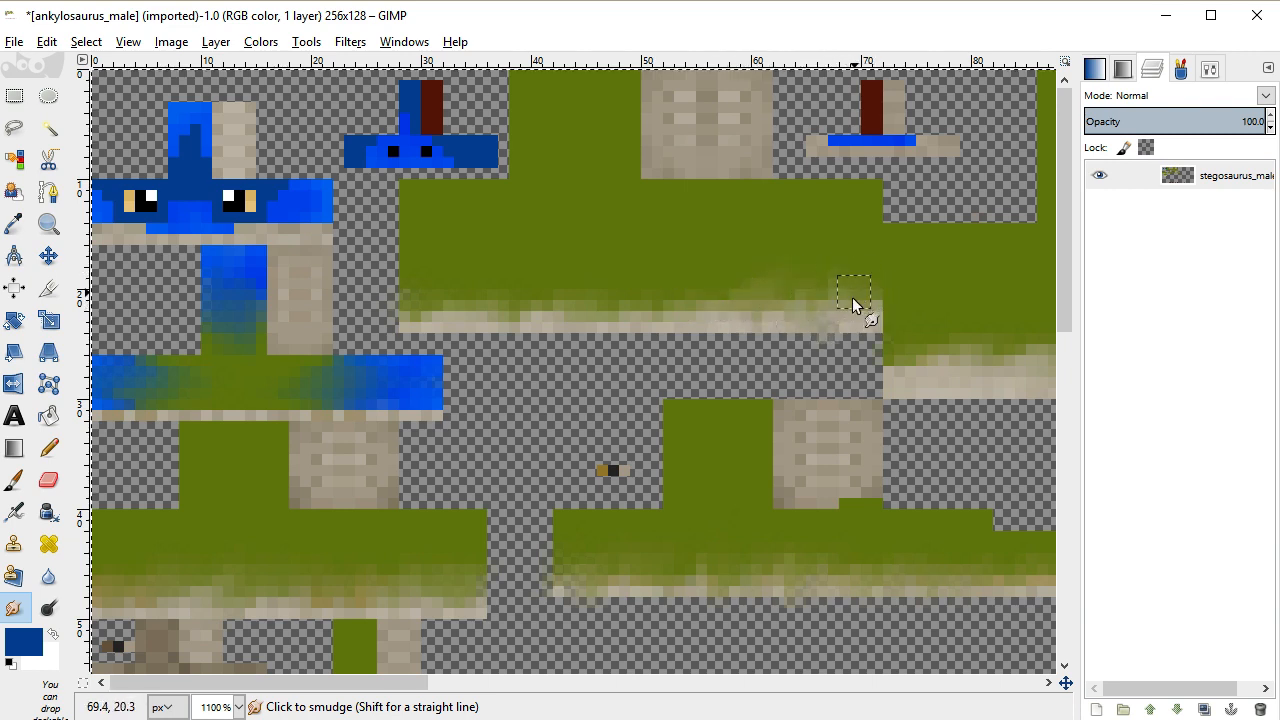
{"action": "left_click_drag", "start_coordinate": [423, 684], "coordinate": [193, 610]}
{"action": "scroll", "coordinate": [193, 610], "scroll_direction": "down", "scroll_amount": 10}
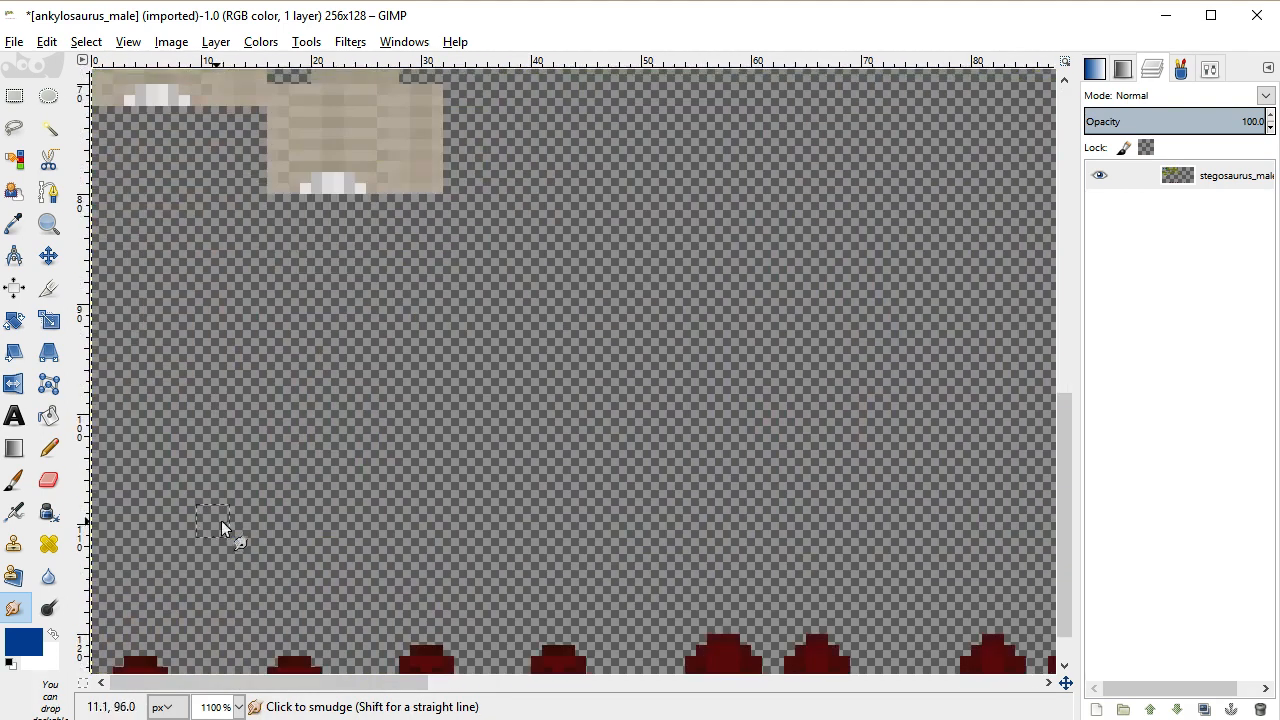
{"action": "scroll", "coordinate": [221, 520], "scroll_direction": "up", "scroll_amount": 3}
{"action": "scroll", "coordinate": [327, 385], "scroll_direction": "up", "scroll_amount": 2}
{"action": "mouse_move", "coordinate": [335, 440]}
{"action": "left_mouse_down"}
{"action": "mouse_move", "coordinate": [285, 435]}
{"action": "mouse_move", "coordinate": [358, 477]}
{"action": "mouse_move", "coordinate": [417, 445]}
{"action": "mouse_move", "coordinate": [469, 459]}
{"action": "left_mouse_up"}
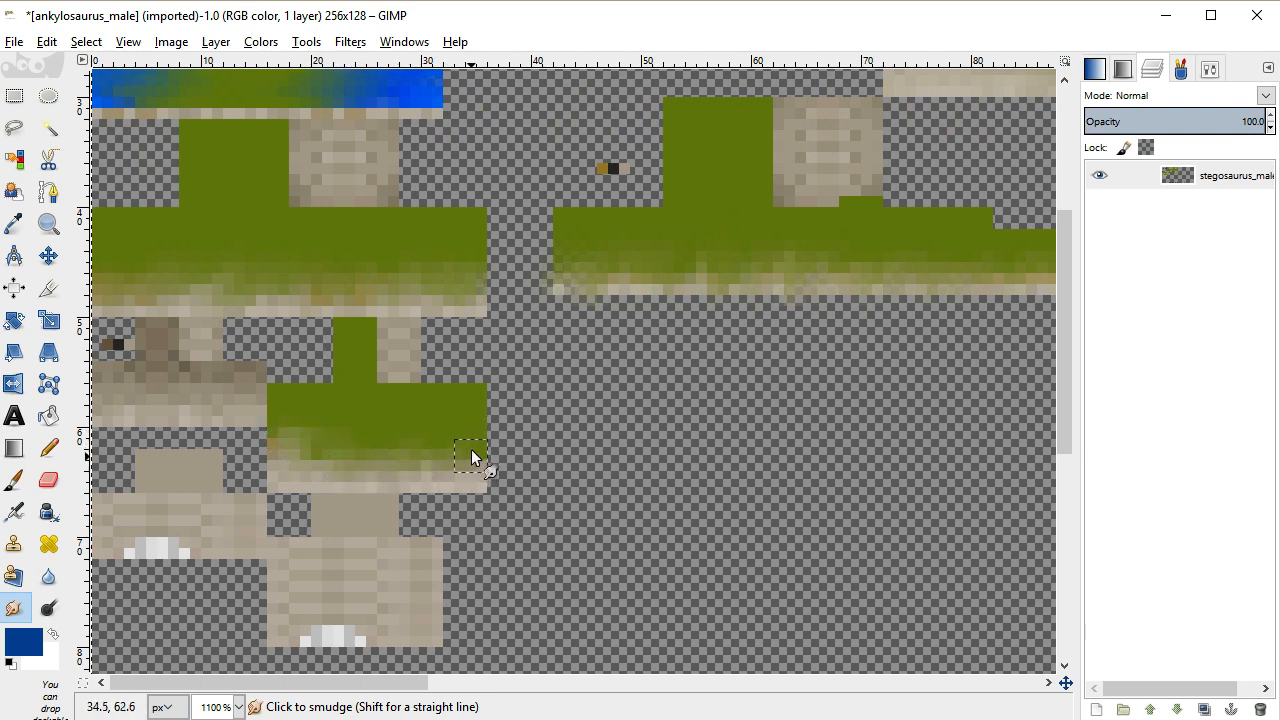
Smudge the blue into the beige underside along the lower edges of the neck strip and the head
{"action": "scroll", "coordinate": [388, 429], "scroll_direction": "up", "scroll_amount": 3}
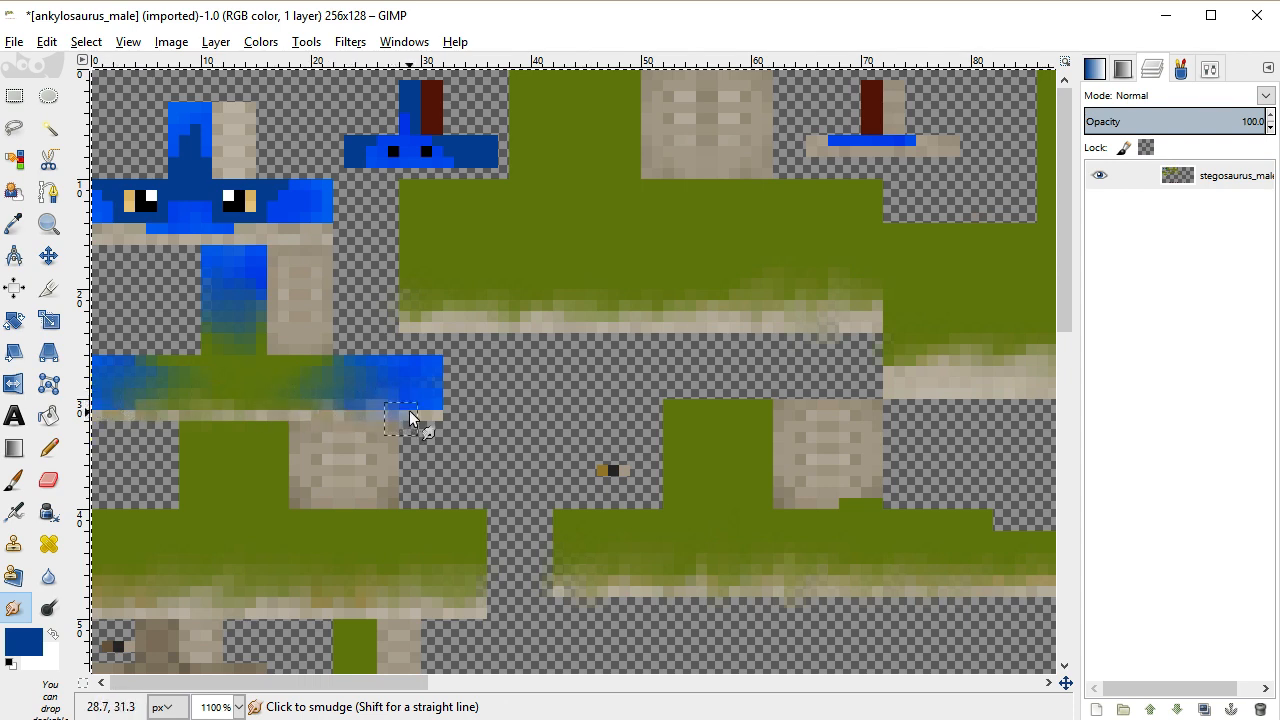
{"action": "mouse_move", "coordinate": [314, 221]}
{"action": "left_mouse_down"}
{"action": "mouse_move", "coordinate": [104, 229]}
{"action": "mouse_move", "coordinate": [124, 232]}
{"action": "left_mouse_up"}
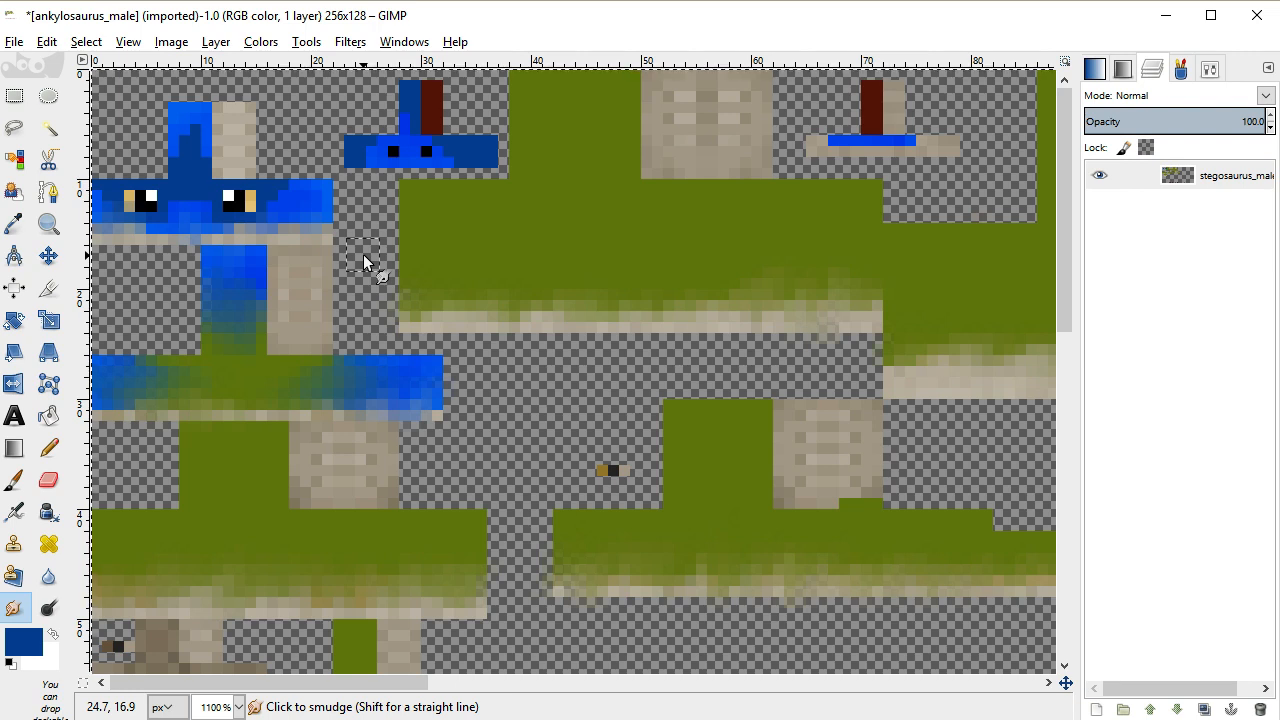
Smudge the light and dark blues together around the eyes, along both sides of the face and on top of the head
{"action": "scroll", "coordinate": [363, 256], "scroll_direction": "down", "scroll_amount": 2}
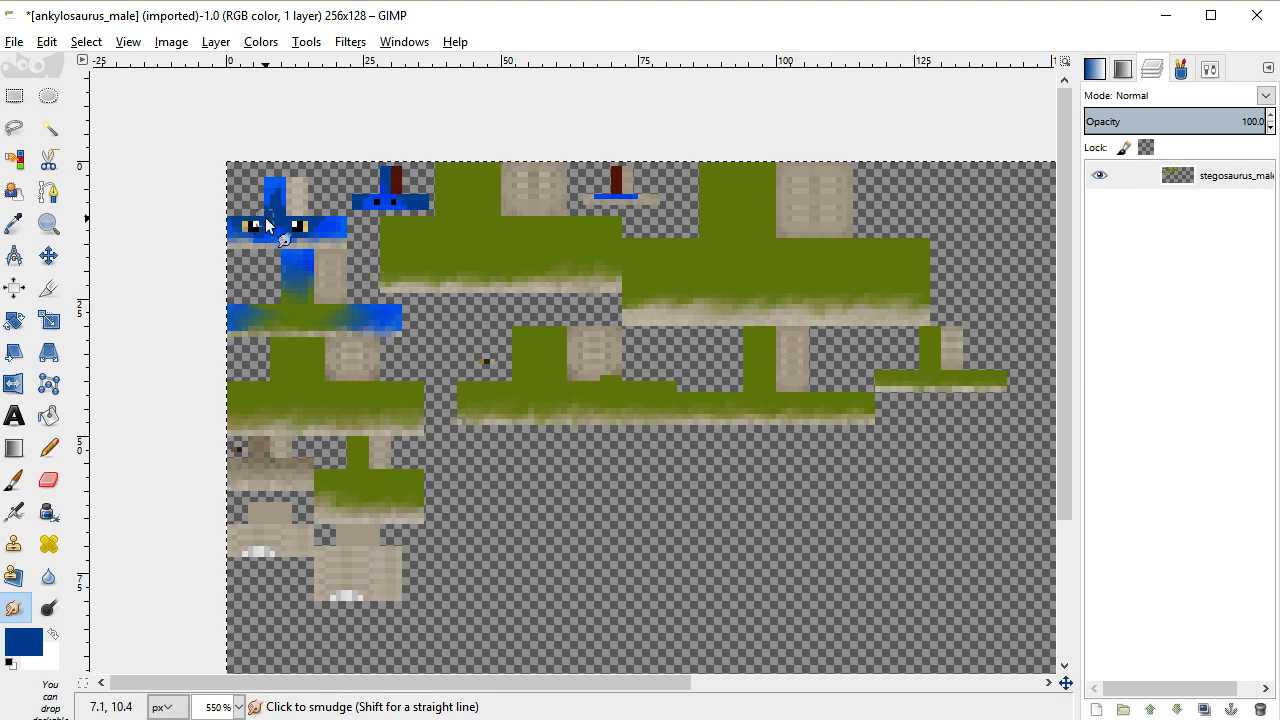
{"action": "scroll", "coordinate": [266, 225], "scroll_direction": "up", "scroll_amount": 5}
{"action": "mouse_move", "coordinate": [284, 259]}
{"action": "left_mouse_down"}
{"action": "mouse_move", "coordinate": [319, 274]}
{"action": "mouse_move", "coordinate": [341, 253]}
{"action": "mouse_move", "coordinate": [362, 270]}
{"action": "mouse_move", "coordinate": [352, 289]}
{"action": "mouse_move", "coordinate": [313, 276]}
{"action": "mouse_move", "coordinate": [268, 331]}
{"action": "mouse_move", "coordinate": [315, 321]}
{"action": "mouse_move", "coordinate": [426, 339]}
{"action": "mouse_move", "coordinate": [308, 312]}
{"action": "mouse_move", "coordinate": [390, 328]}
{"action": "mouse_move", "coordinate": [578, 281]}
{"action": "mouse_move", "coordinate": [614, 248]}
{"action": "mouse_move", "coordinate": [583, 264]}
{"action": "mouse_move", "coordinate": [580, 234]}
{"action": "mouse_move", "coordinate": [614, 273]}
{"action": "mouse_move", "coordinate": [626, 273]}
{"action": "mouse_move", "coordinate": [615, 242]}
{"action": "mouse_move", "coordinate": [645, 270]}
{"action": "left_mouse_up"}
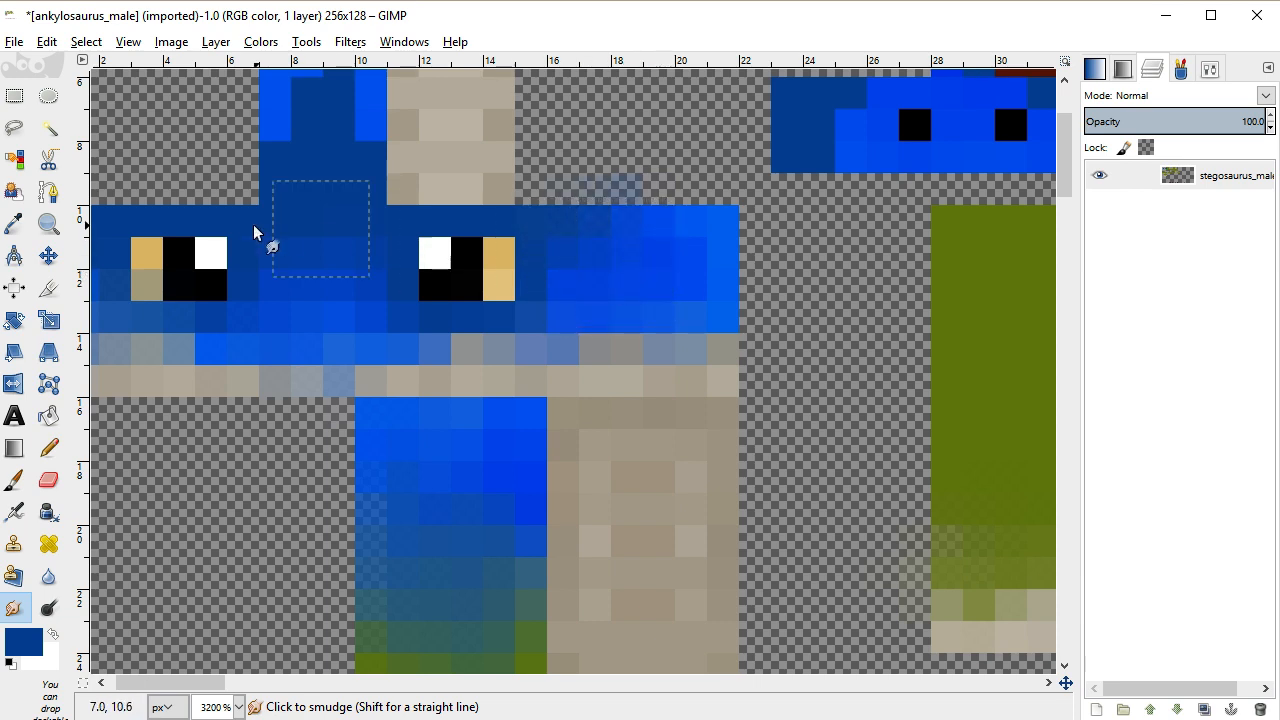
{"action": "scroll", "coordinate": [254, 232], "scroll_direction": "up", "scroll_amount": 3}
{"action": "mouse_move", "coordinate": [277, 294]}
{"action": "left_mouse_down"}
{"action": "mouse_move", "coordinate": [317, 321]}
{"action": "mouse_move", "coordinate": [336, 296]}
{"action": "mouse_move", "coordinate": [338, 317]}
{"action": "mouse_move", "coordinate": [338, 285]}
{"action": "left_mouse_up"}
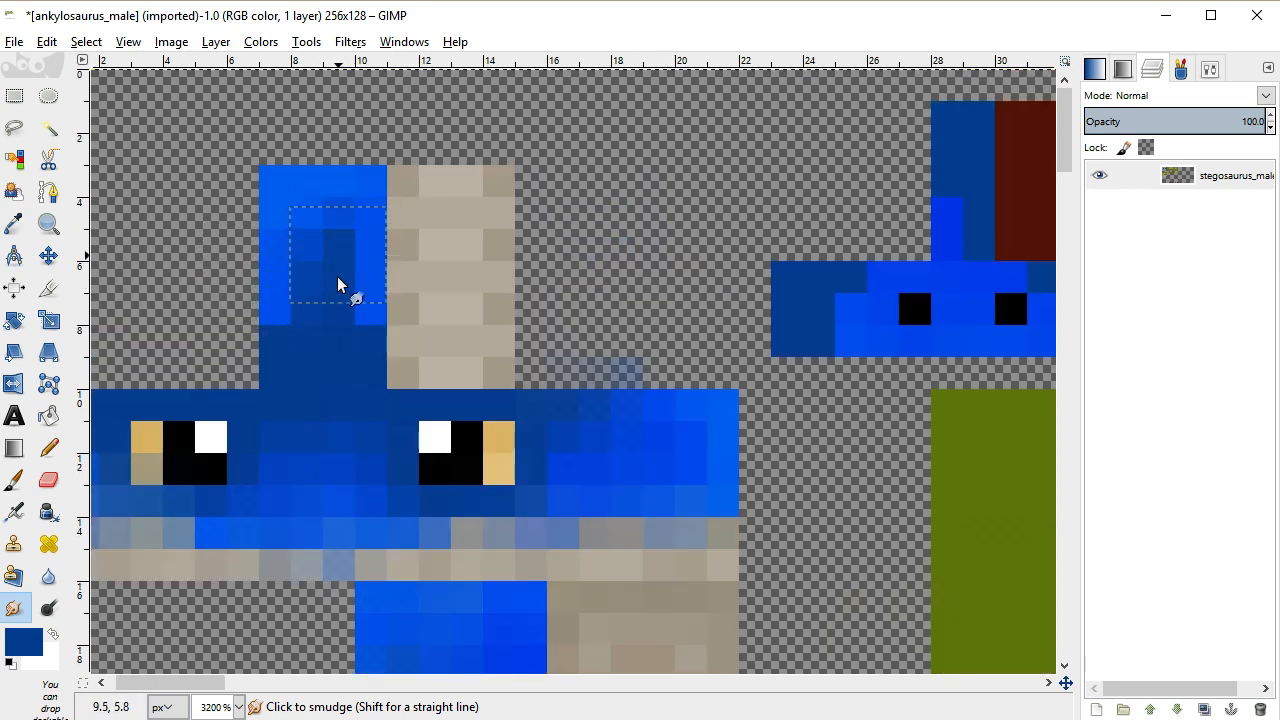
{"action": "left_click_drag", "start_coordinate": [180, 683], "coordinate": [125, 627]}
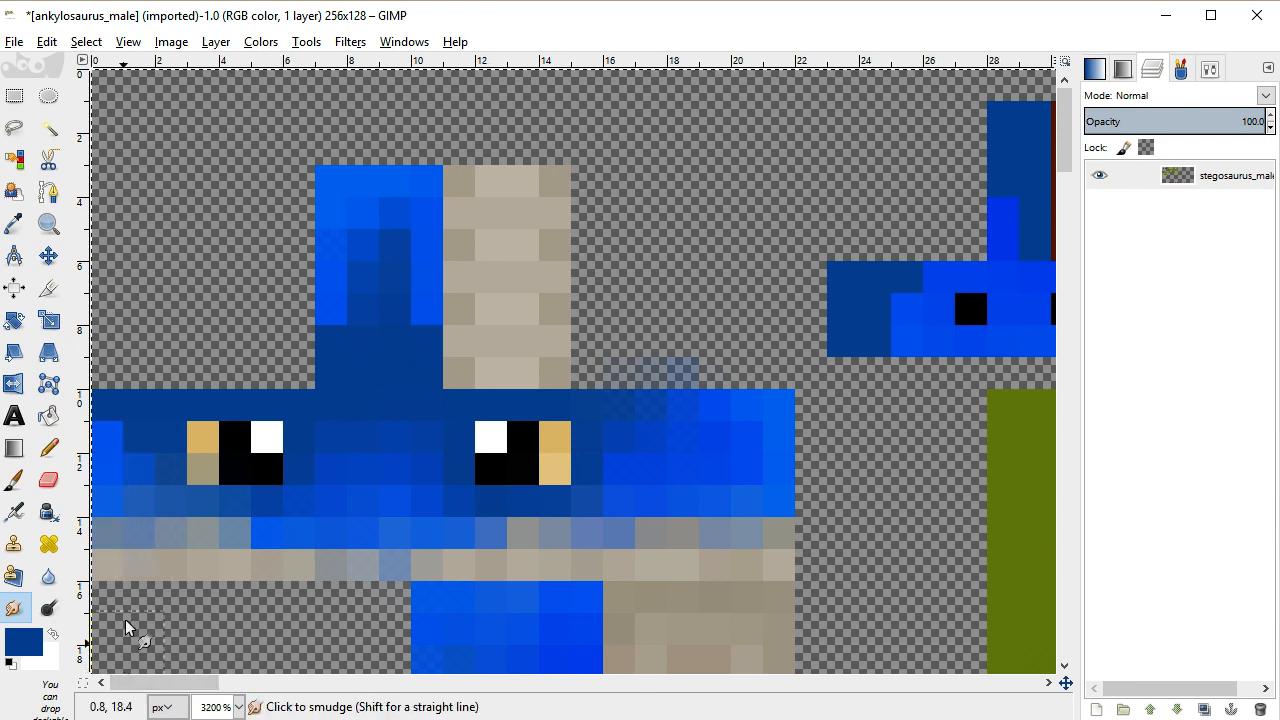
{"action": "left_click_drag", "start_coordinate": [120, 451], "coordinate": [126, 434]}
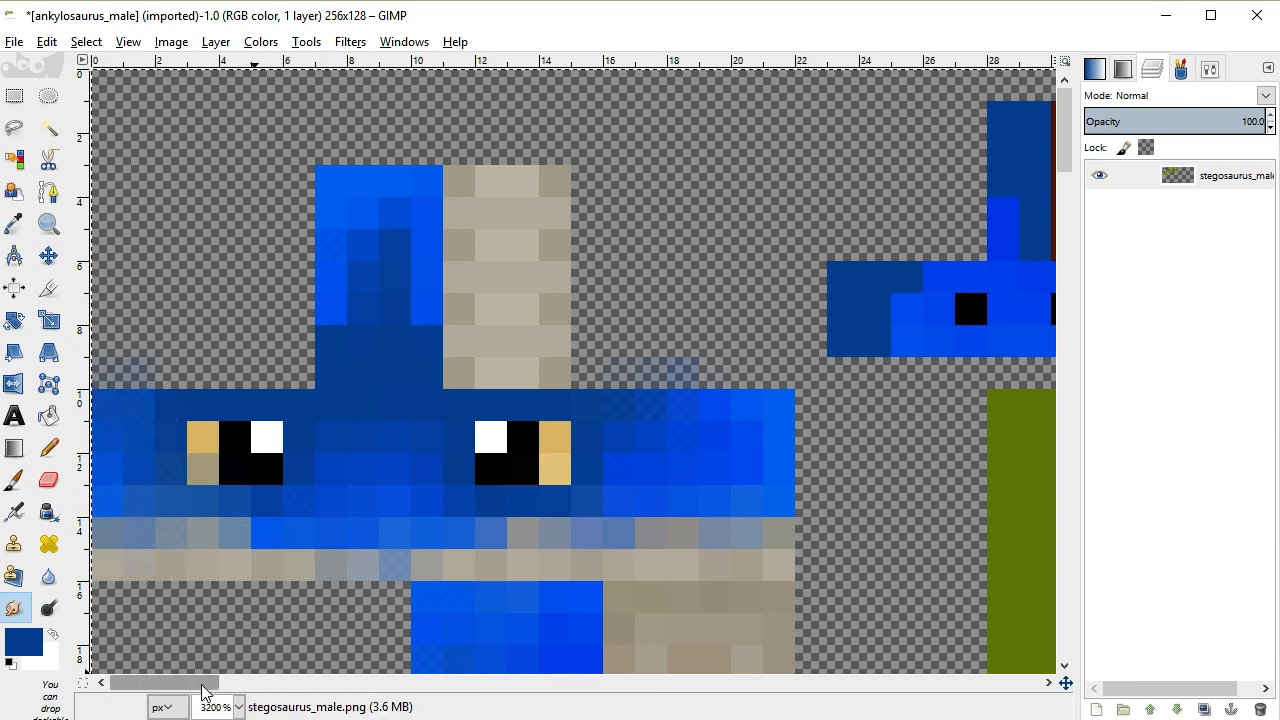
Smudge the blues together on the snout piece and blend the blue strip of the jaw piece into its beige
{"action": "left_click_drag", "start_coordinate": [203, 683], "coordinate": [252, 686]}
{"action": "mouse_move", "coordinate": [480, 334]}
{"action": "left_mouse_down"}
{"action": "mouse_move", "coordinate": [437, 284]}
{"action": "mouse_move", "coordinate": [471, 303]}
{"action": "mouse_move", "coordinate": [574, 187]}
{"action": "mouse_move", "coordinate": [588, 276]}
{"action": "mouse_move", "coordinate": [695, 270]}
{"action": "mouse_move", "coordinate": [695, 297]}
{"action": "mouse_move", "coordinate": [663, 299]}
{"action": "mouse_move", "coordinate": [720, 330]}
{"action": "mouse_move", "coordinate": [681, 333]}
{"action": "mouse_move", "coordinate": [738, 328]}
{"action": "left_mouse_up"}
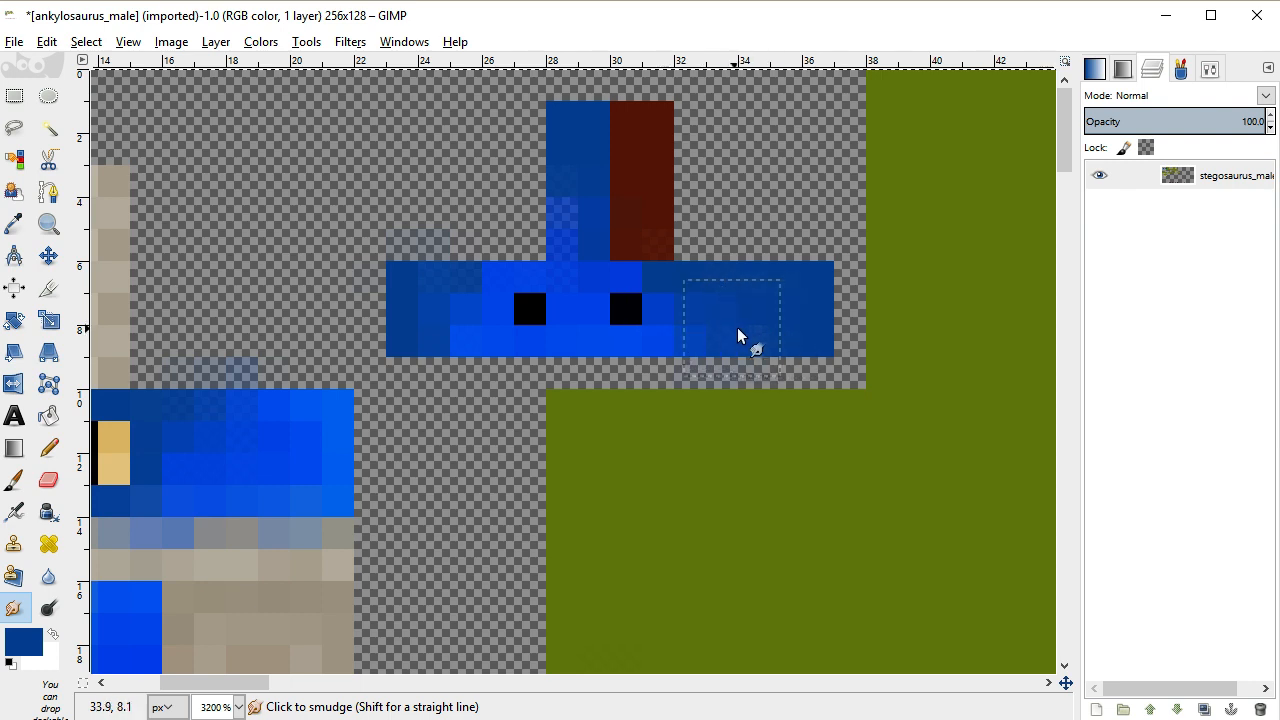
{"action": "mouse_move", "coordinate": [246, 683]}
{"action": "left_mouse_down"}
{"action": "mouse_move", "coordinate": [403, 695]}
{"action": "mouse_move", "coordinate": [385, 695]}
{"action": "left_mouse_up"}
{"action": "mouse_move", "coordinate": [675, 310]}
{"action": "left_mouse_down"}
{"action": "mouse_move", "coordinate": [915, 281]}
{"action": "mouse_move", "coordinate": [711, 287]}
{"action": "mouse_move", "coordinate": [796, 270]}
{"action": "mouse_move", "coordinate": [815, 227]}
{"action": "mouse_move", "coordinate": [802, 216]}
{"action": "mouse_move", "coordinate": [770, 380]}
{"action": "left_mouse_up"}
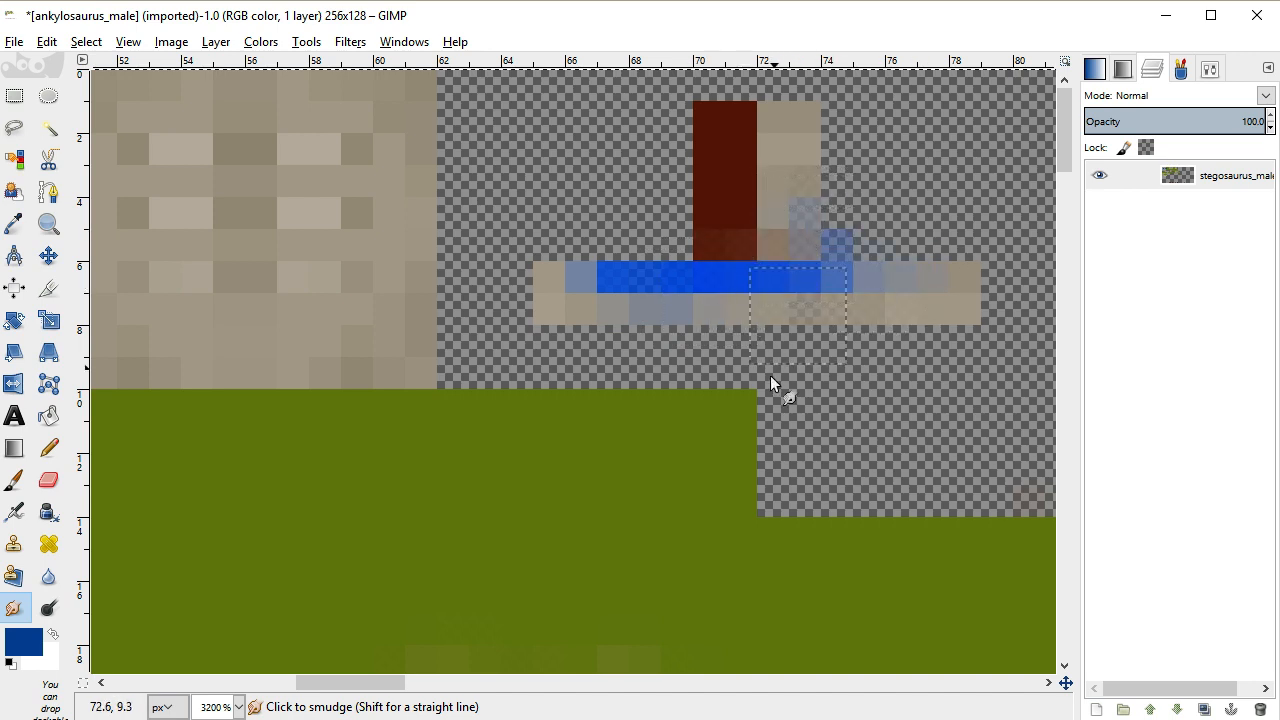
Set the foreground colour to dark olive 424e14, starting from the saved olive green swatch
{"action": "scroll", "coordinate": [734, 405], "scroll_direction": "down", "scroll_amount": 3, "text": "ctrl"}
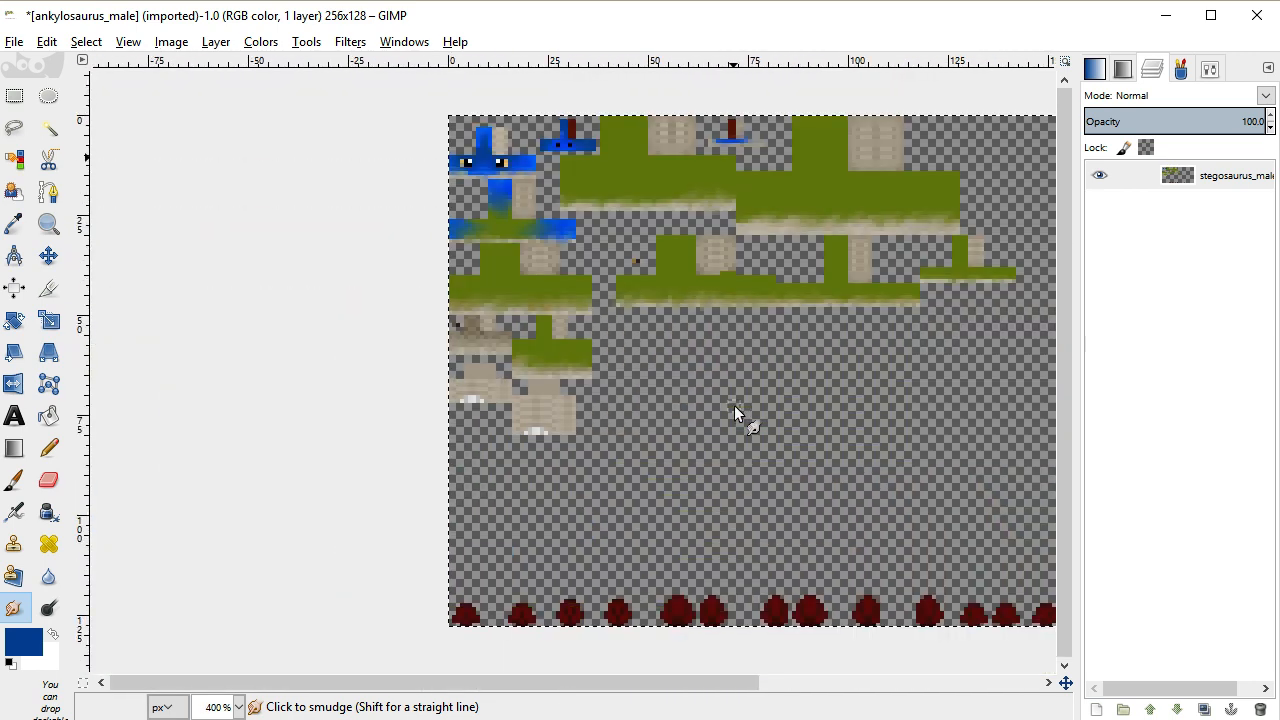
{"action": "scroll", "coordinate": [649, 230], "scroll_direction": "up", "scroll_amount": 1, "text": "ctrl"}
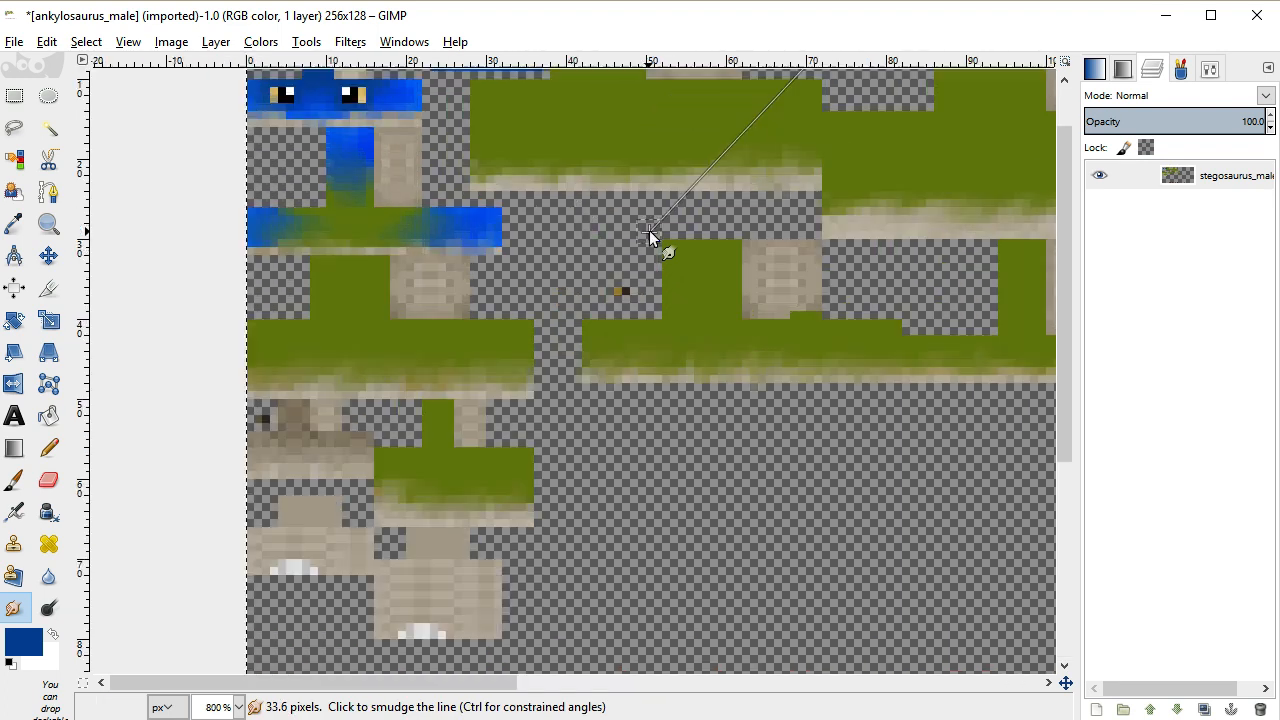
{"action": "scroll", "coordinate": [649, 230], "scroll_direction": "up", "scroll_amount": 1, "text": "ctrl"}
{"action": "left_click", "coordinate": [14, 224]}
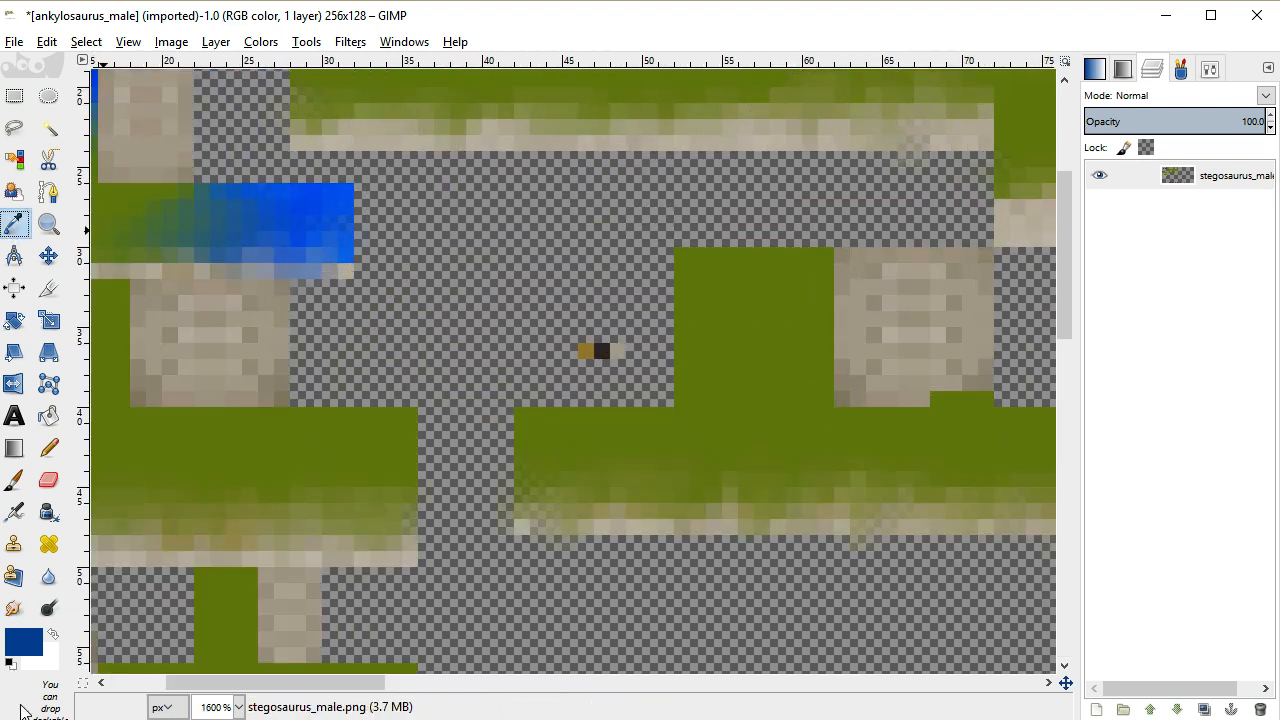
{"action": "left_click", "coordinate": [24, 641]}
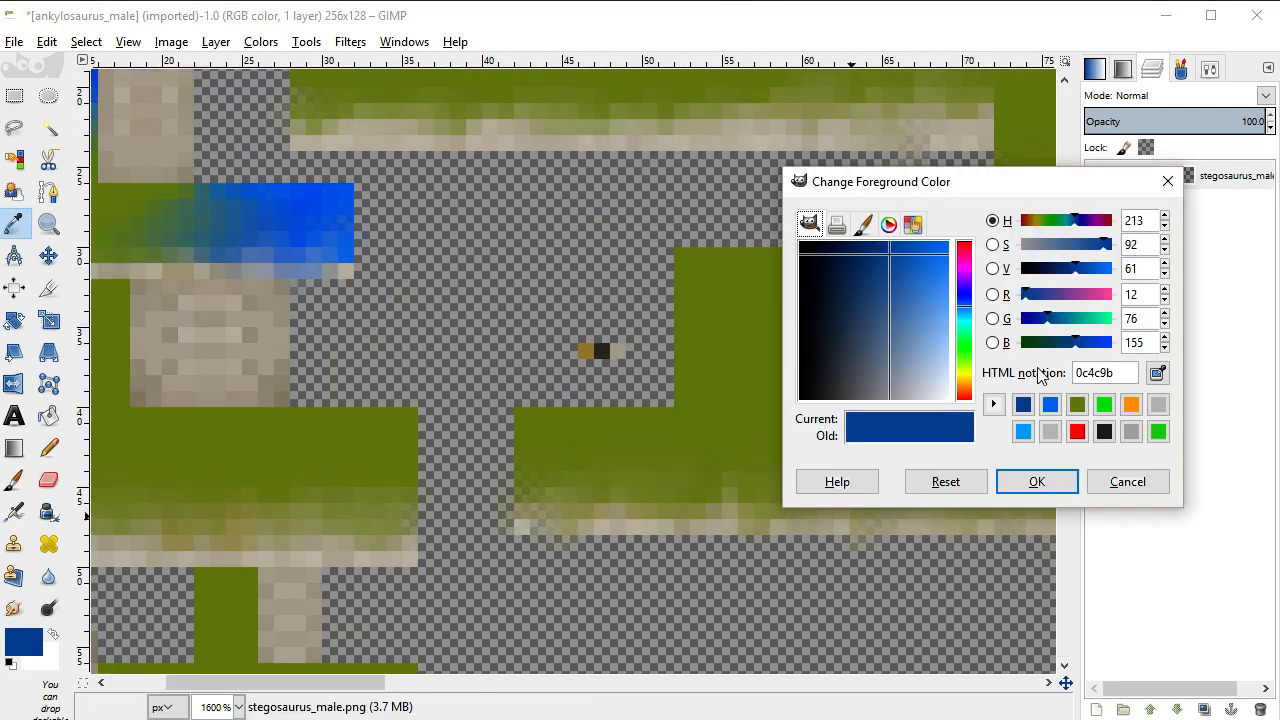
{"action": "left_click", "coordinate": [1078, 404]}
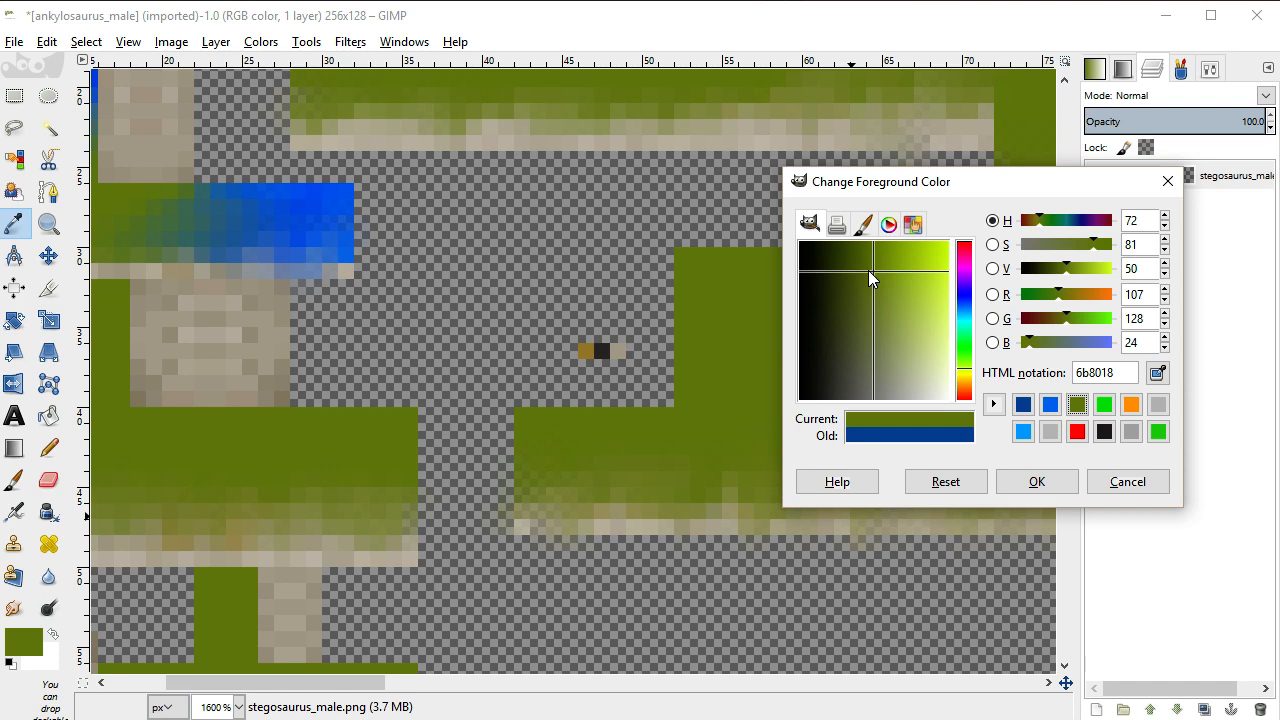
{"action": "left_click_drag", "start_coordinate": [869, 270], "coordinate": [852, 283]}
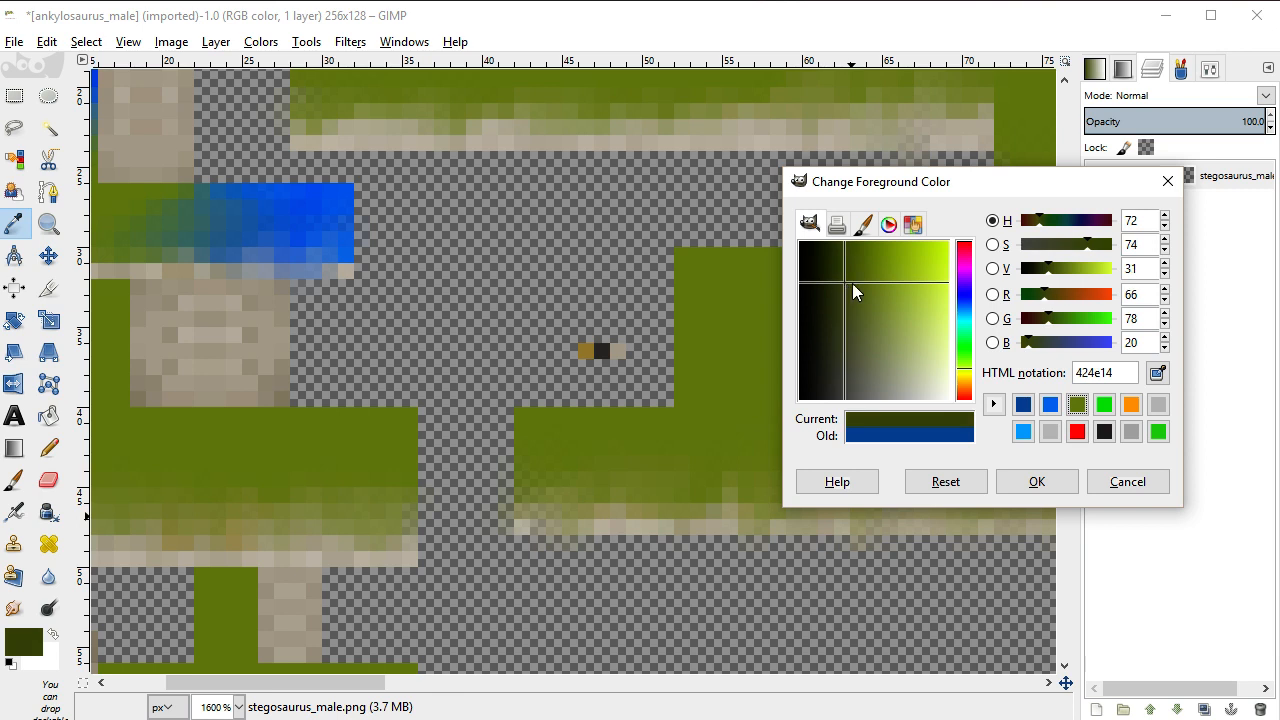
{"action": "left_click", "coordinate": [1040, 481]}
With the size 1 Pencil, draw a dark olive central stripe with two crossbars on the square green block left of the stray eye-coloured pixels' neighbouring beige panel
{"action": "scroll", "coordinate": [870, 462], "scroll_direction": "down", "scroll_amount": 3}
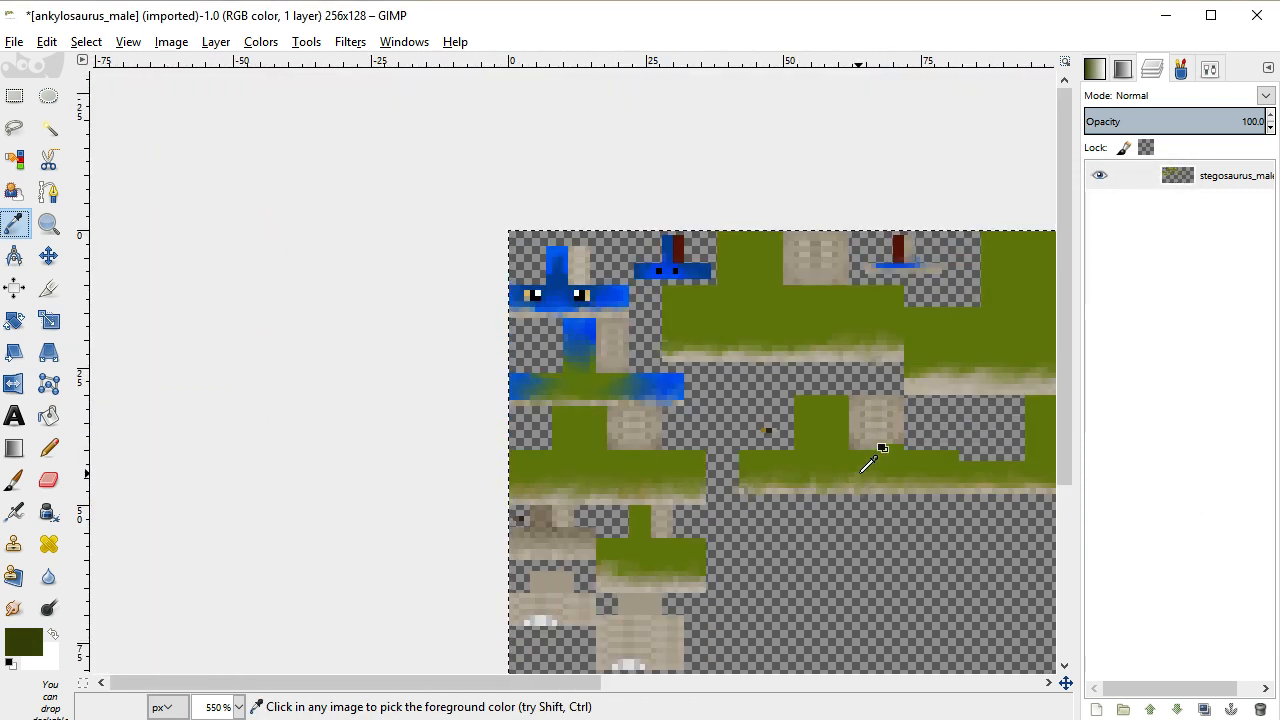
{"action": "scroll", "coordinate": [868, 463], "scroll_direction": "up", "scroll_amount": 2}
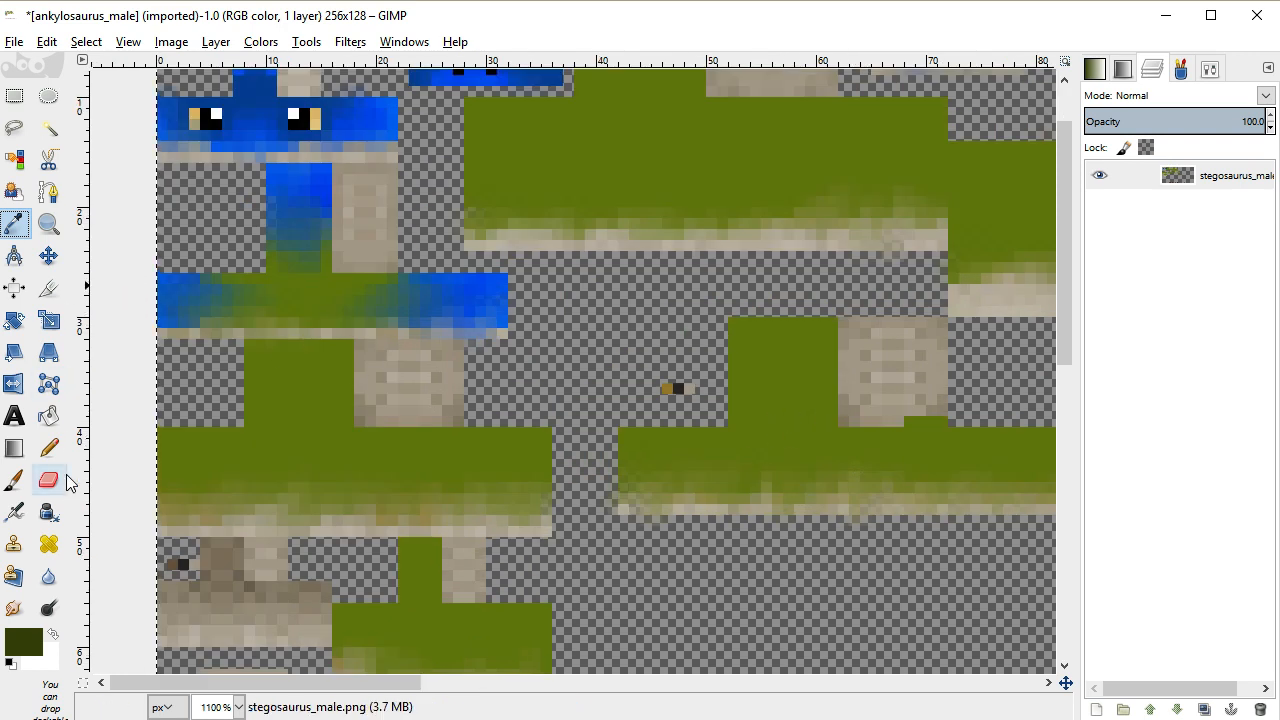
{"action": "left_click", "coordinate": [48, 448]}
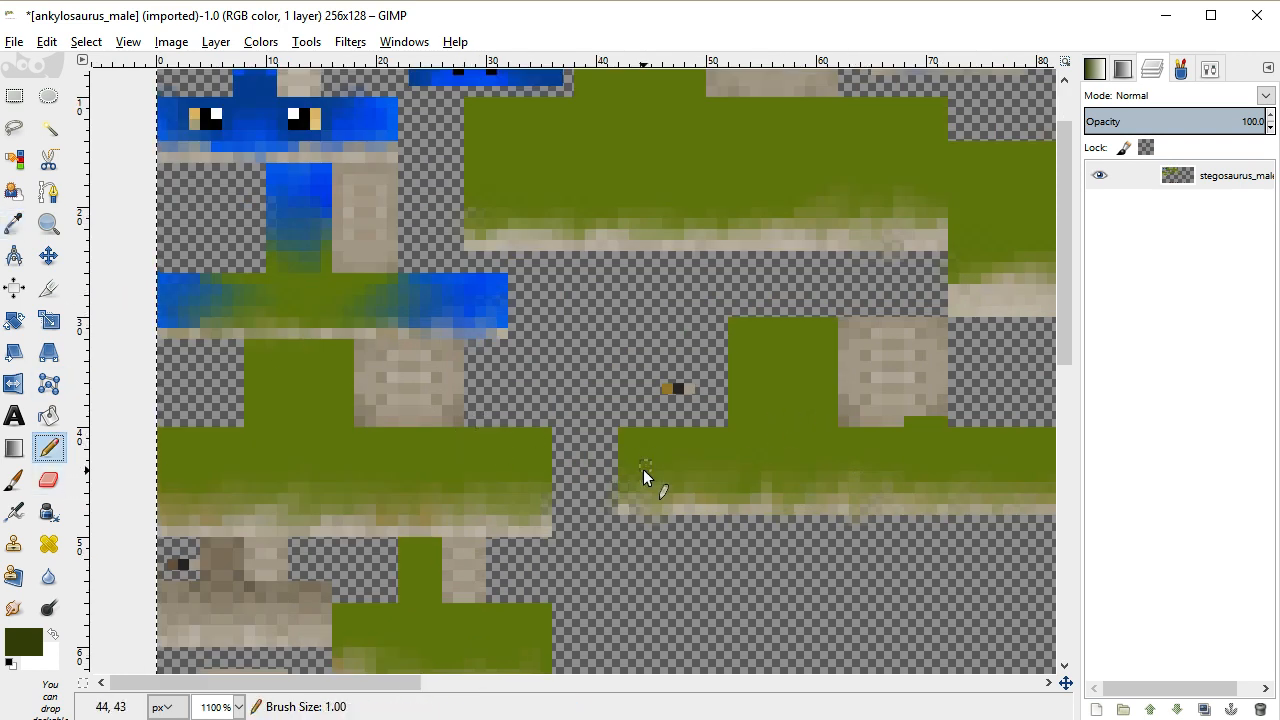
{"action": "mouse_move", "coordinate": [732, 402]}
{"action": "left_mouse_down"}
{"action": "mouse_move", "coordinate": [829, 396]}
{"action": "mouse_move", "coordinate": [787, 381]}
{"action": "mouse_move", "coordinate": [782, 347]}
{"action": "mouse_move", "coordinate": [738, 335]}
{"action": "left_mouse_up"}
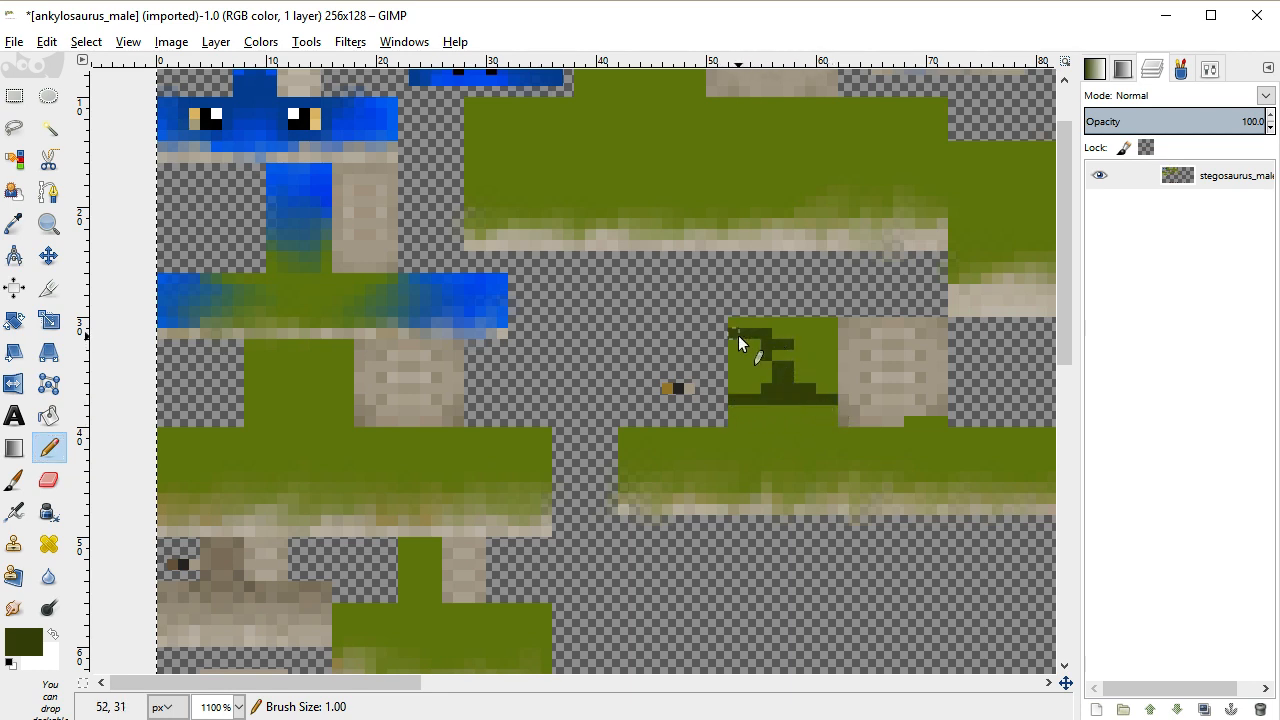
{"action": "left_click_drag", "start_coordinate": [827, 334], "coordinate": [834, 334]}
{"action": "left_click_drag", "start_coordinate": [790, 354], "coordinate": [779, 325]}
{"action": "left_click", "coordinate": [798, 345]}
{"action": "mouse_move", "coordinate": [774, 408]}
{"action": "left_mouse_down"}
{"action": "mouse_move", "coordinate": [777, 425]}
{"action": "mouse_move", "coordinate": [790, 401]}
{"action": "left_mouse_up"}
{"action": "left_click", "coordinate": [797, 413]}
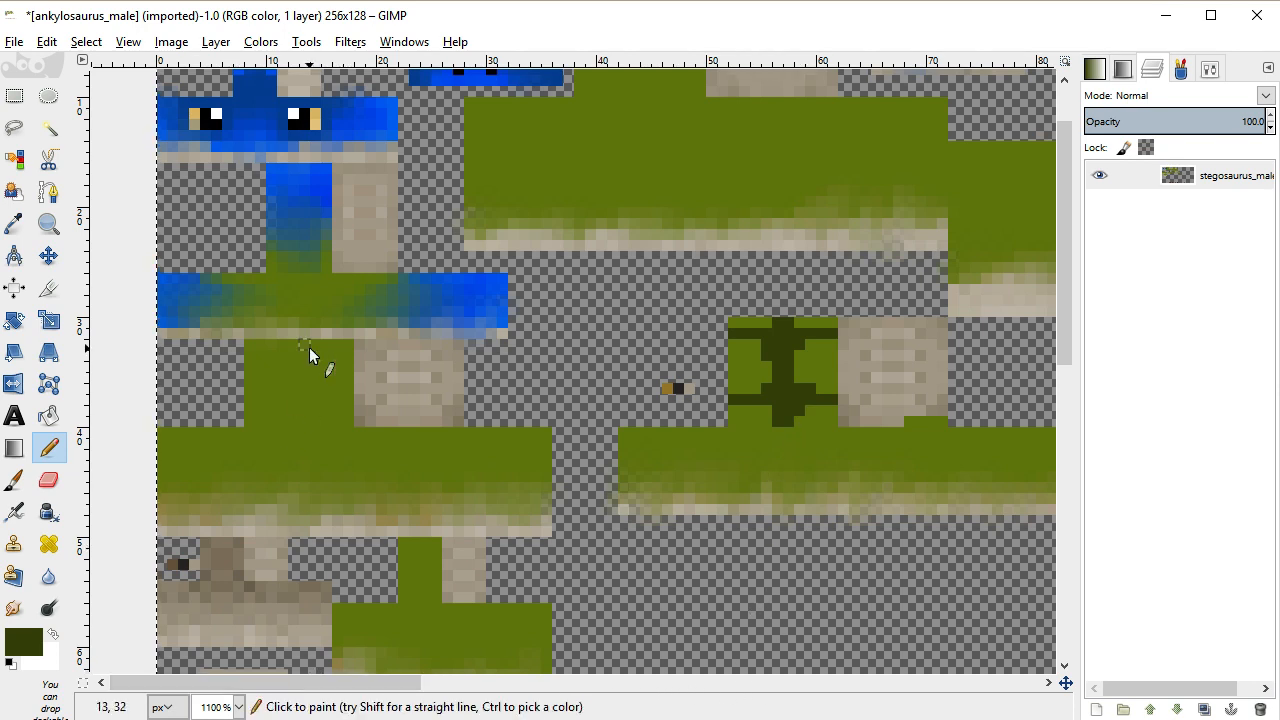
Pencil a matching dark olive stripe with jagged side branches on the square green block below the neck strip
{"action": "mouse_move", "coordinate": [278, 347]}
{"action": "left_mouse_down"}
{"action": "mouse_move", "coordinate": [318, 349]}
{"action": "mouse_move", "coordinate": [275, 405]}
{"action": "mouse_move", "coordinate": [256, 407]}
{"action": "mouse_move", "coordinate": [329, 399]}
{"action": "mouse_move", "coordinate": [293, 419]}
{"action": "mouse_move", "coordinate": [334, 408]}
{"action": "mouse_move", "coordinate": [316, 376]}
{"action": "mouse_move", "coordinate": [326, 363]}
{"action": "mouse_move", "coordinate": [344, 398]}
{"action": "left_mouse_up"}
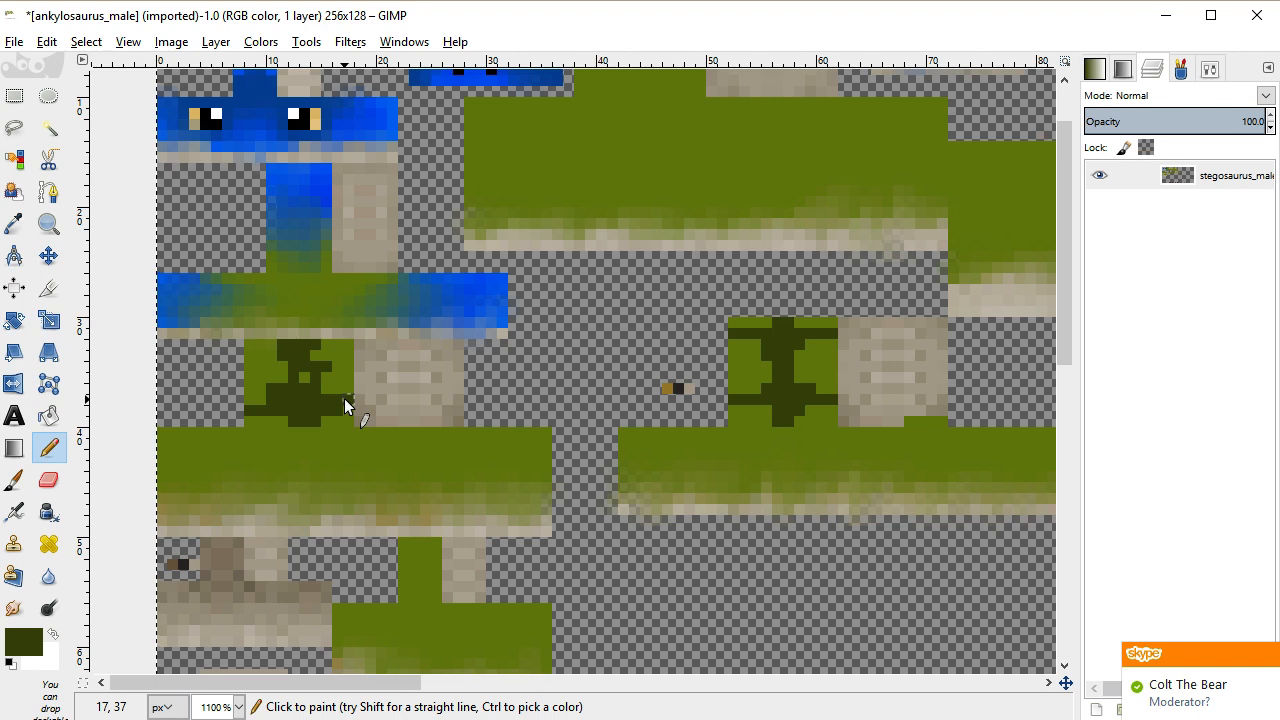
{"action": "right_click", "coordinate": [1055, 719]}
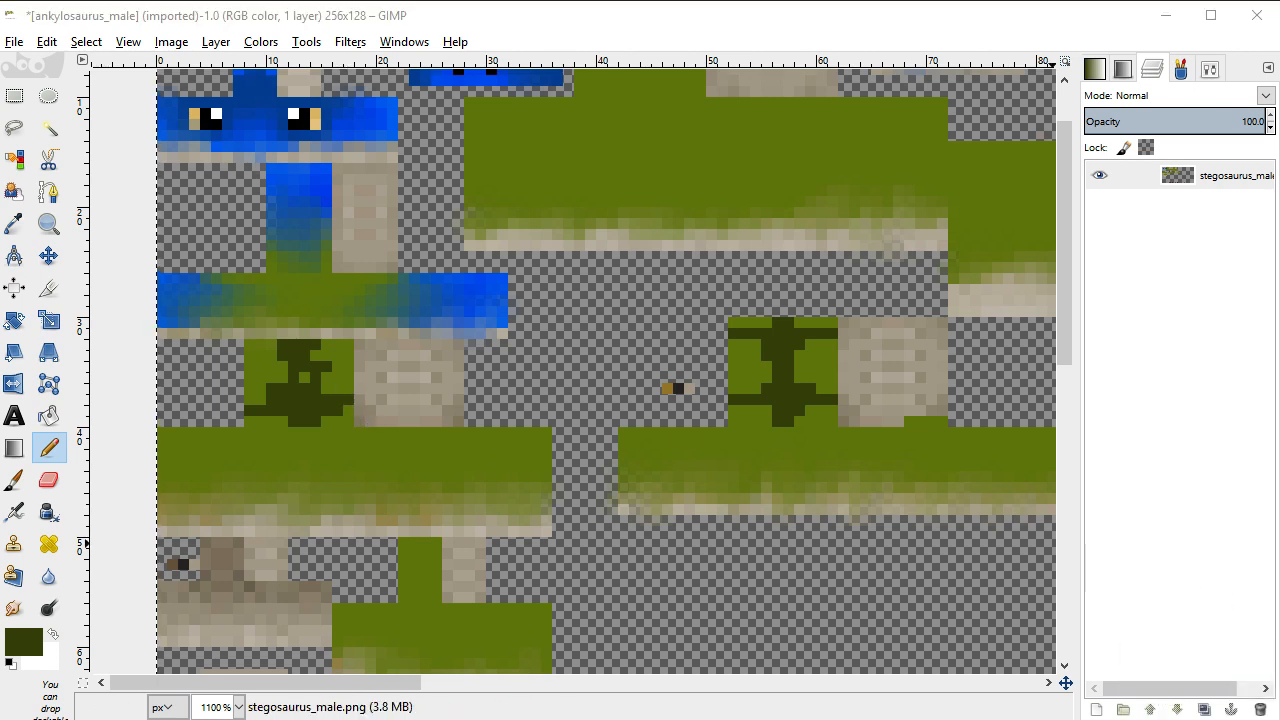
{"action": "left_click", "coordinate": [1050, 596]}
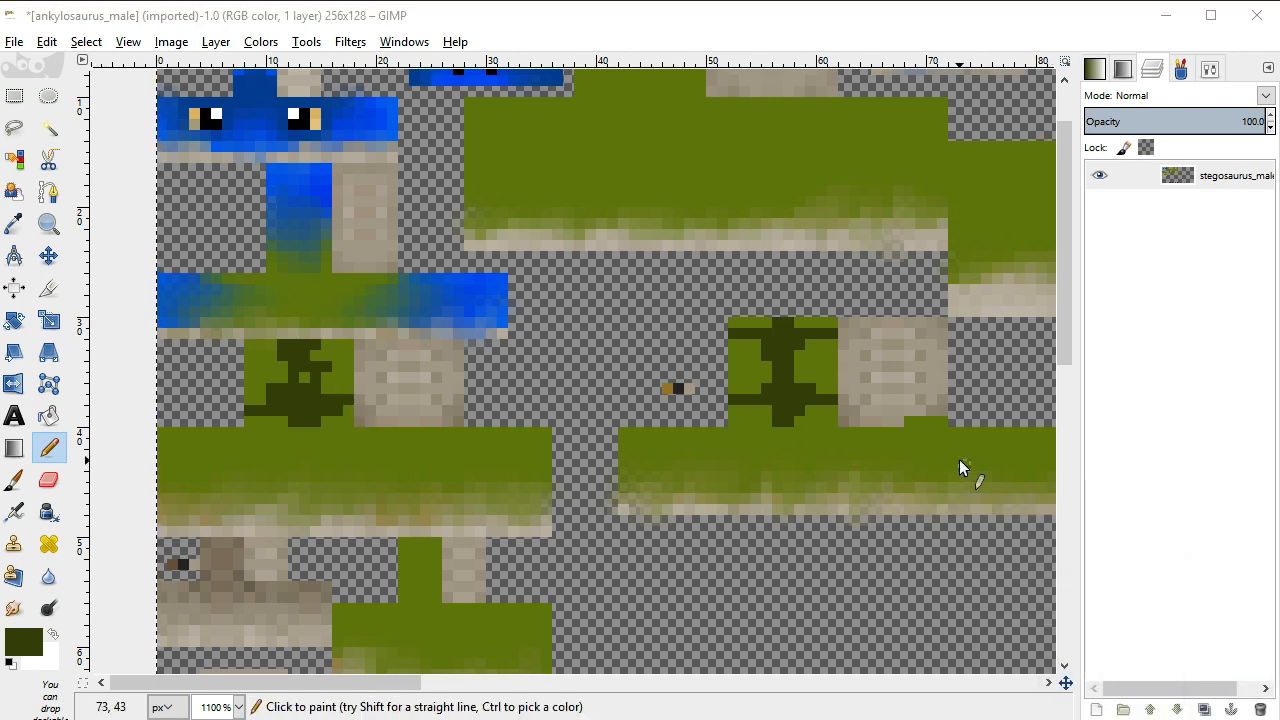
Pencil a broad dark olive patch with jagged edges on the green block above the wide body piece beside the head
{"action": "scroll", "coordinate": [575, 398], "scroll_direction": "up", "scroll_amount": 2}
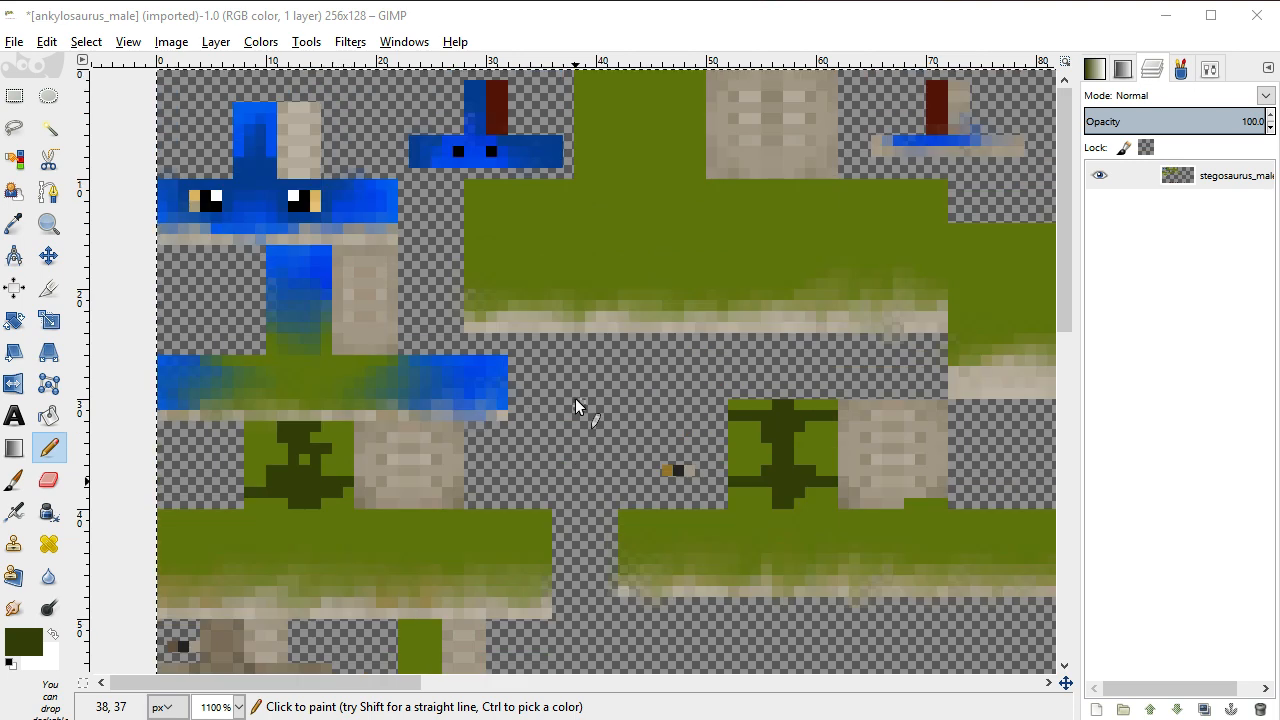
{"action": "mouse_move", "coordinate": [578, 150]}
{"action": "left_mouse_down"}
{"action": "mouse_move", "coordinate": [624, 174]}
{"action": "mouse_move", "coordinate": [698, 147]}
{"action": "mouse_move", "coordinate": [673, 147]}
{"action": "mouse_move", "coordinate": [658, 119]}
{"action": "mouse_move", "coordinate": [704, 102]}
{"action": "mouse_move", "coordinate": [662, 96]}
{"action": "mouse_move", "coordinate": [682, 73]}
{"action": "mouse_move", "coordinate": [597, 77]}
{"action": "mouse_move", "coordinate": [611, 76]}
{"action": "mouse_move", "coordinate": [619, 98]}
{"action": "mouse_move", "coordinate": [580, 108]}
{"action": "mouse_move", "coordinate": [598, 111]}
{"action": "mouse_move", "coordinate": [630, 163]}
{"action": "mouse_move", "coordinate": [641, 91]}
{"action": "mouse_move", "coordinate": [644, 137]}
{"action": "mouse_move", "coordinate": [653, 96]}
{"action": "mouse_move", "coordinate": [598, 99]}
{"action": "mouse_move", "coordinate": [629, 140]}
{"action": "mouse_move", "coordinate": [625, 89]}
{"action": "mouse_move", "coordinate": [659, 89]}
{"action": "mouse_move", "coordinate": [598, 75]}
{"action": "left_mouse_up"}
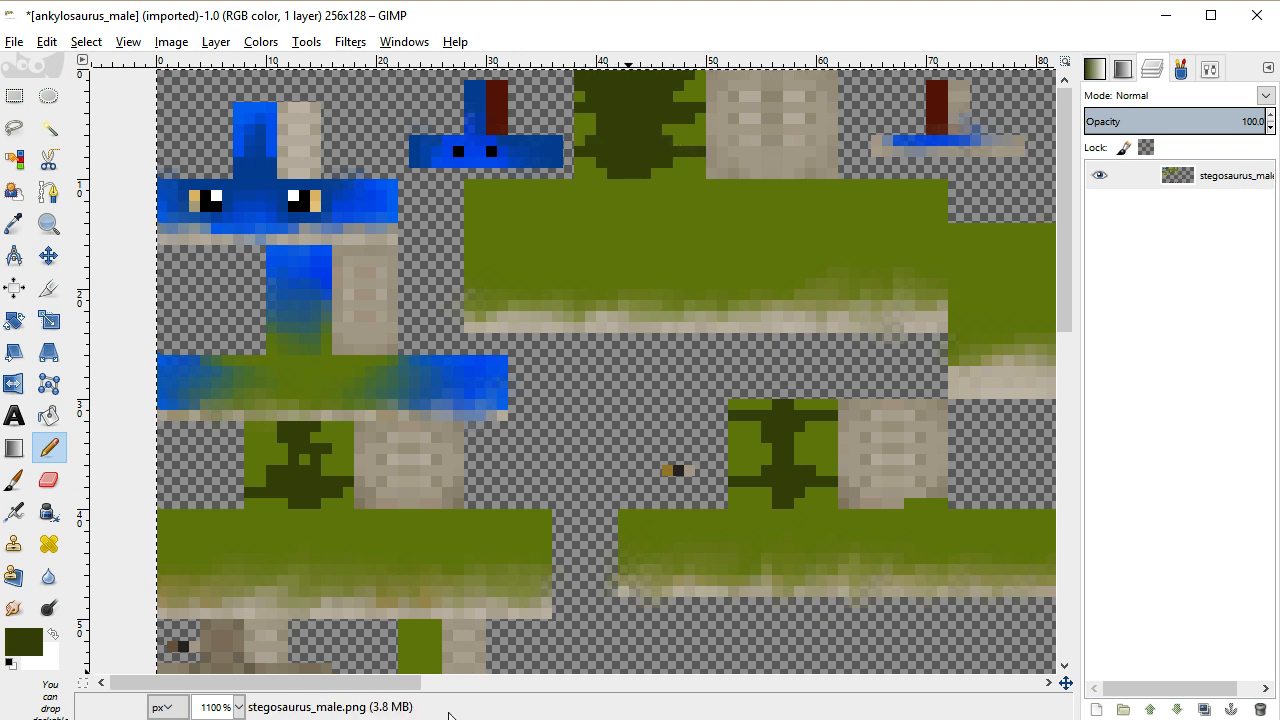
Outline a jagged dark olive patch on the green block above the largest body piece and bucket-fill its interior
{"action": "left_click_drag", "start_coordinate": [402, 685], "coordinate": [575, 640]}
{"action": "mouse_move", "coordinate": [544, 76]}
{"action": "left_mouse_down"}
{"action": "mouse_move", "coordinate": [680, 73]}
{"action": "mouse_move", "coordinate": [621, 77]}
{"action": "mouse_move", "coordinate": [654, 94]}
{"action": "mouse_move", "coordinate": [634, 91]}
{"action": "mouse_move", "coordinate": [649, 115]}
{"action": "mouse_move", "coordinate": [631, 119]}
{"action": "mouse_move", "coordinate": [634, 135]}
{"action": "mouse_move", "coordinate": [685, 160]}
{"action": "mouse_move", "coordinate": [659, 162]}
{"action": "mouse_move", "coordinate": [677, 194]}
{"action": "mouse_move", "coordinate": [610, 198]}
{"action": "mouse_move", "coordinate": [656, 207]}
{"action": "mouse_move", "coordinate": [642, 215]}
{"action": "mouse_move", "coordinate": [541, 202]}
{"action": "mouse_move", "coordinate": [572, 192]}
{"action": "mouse_move", "coordinate": [555, 169]}
{"action": "mouse_move", "coordinate": [570, 165]}
{"action": "mouse_move", "coordinate": [556, 148]}
{"action": "mouse_move", "coordinate": [579, 145]}
{"action": "mouse_move", "coordinate": [557, 117]}
{"action": "mouse_move", "coordinate": [578, 116]}
{"action": "mouse_move", "coordinate": [542, 85]}
{"action": "left_mouse_up"}
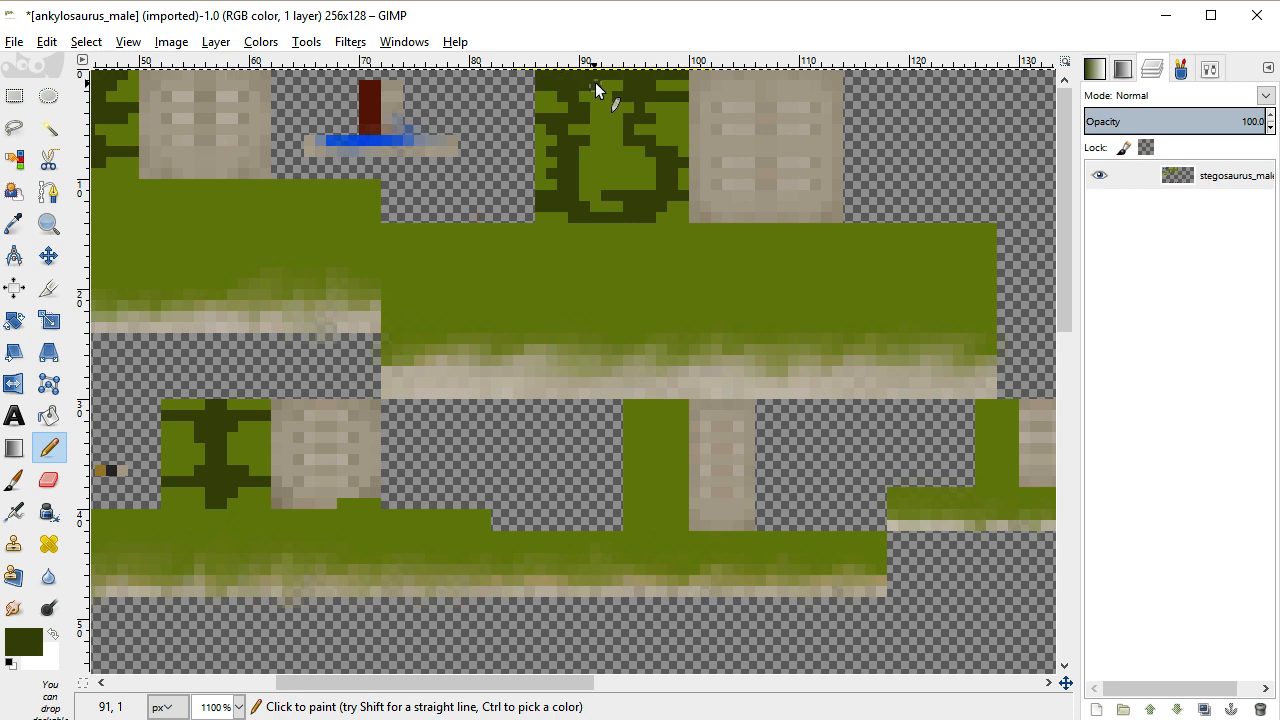
{"action": "left_click", "coordinate": [44, 419]}
{"action": "left_click", "coordinate": [643, 165]}
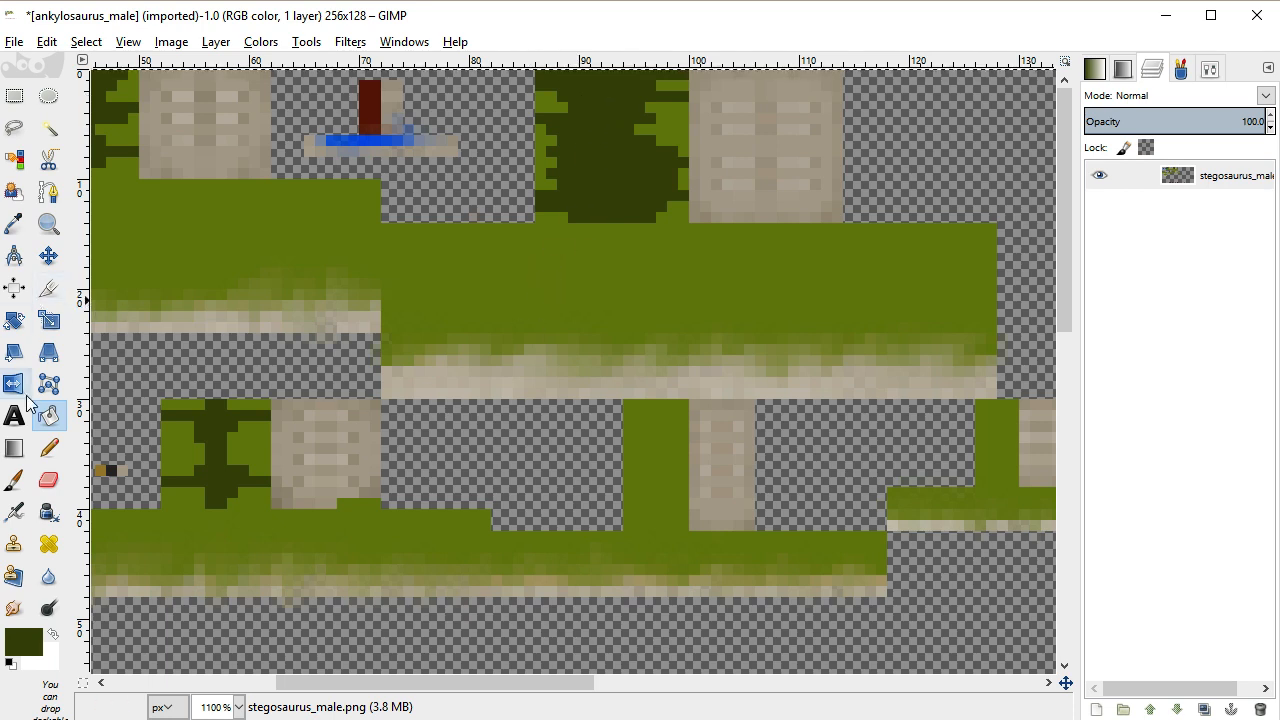
{"action": "left_click", "coordinate": [50, 448]}
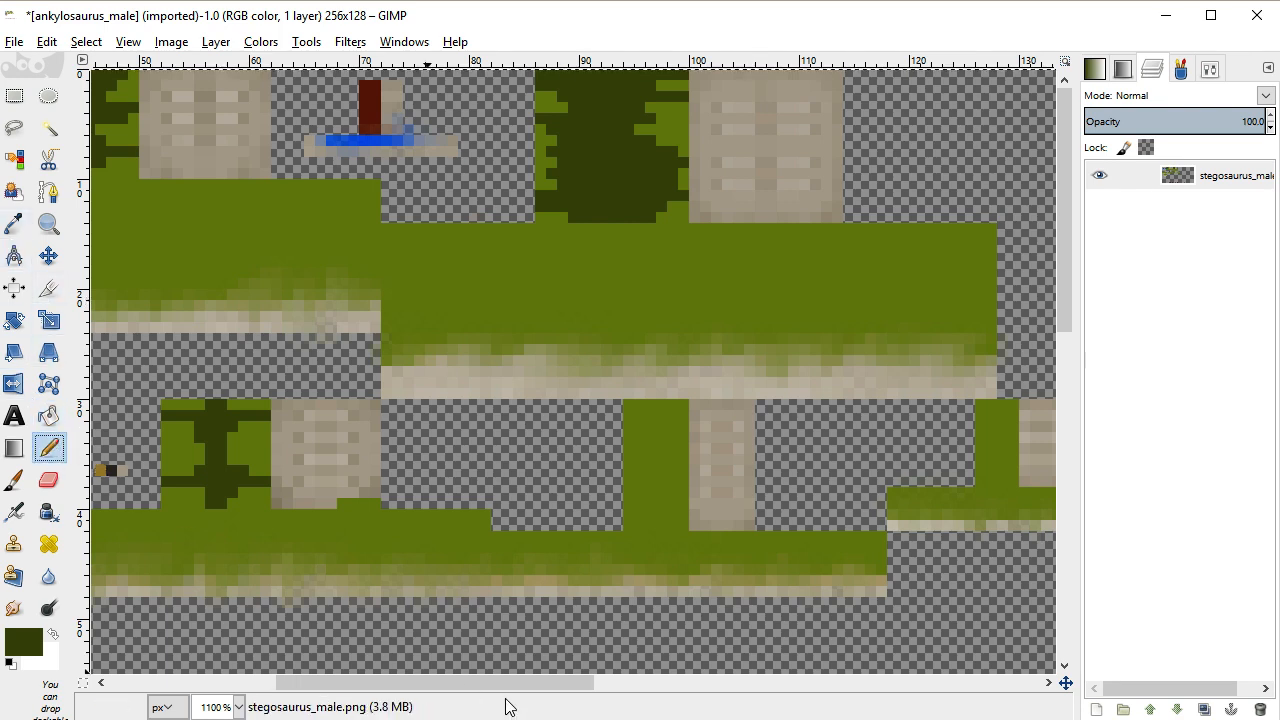
Pencil jagged dark olive stripes down the two narrow green blocks above the thin tail section and the tail tip
{"action": "mouse_move", "coordinate": [649, 408]}
{"action": "left_mouse_down"}
{"action": "mouse_move", "coordinate": [646, 458]}
{"action": "mouse_move", "coordinate": [629, 484]}
{"action": "mouse_move", "coordinate": [651, 498]}
{"action": "mouse_move", "coordinate": [633, 523]}
{"action": "mouse_move", "coordinate": [683, 512]}
{"action": "mouse_move", "coordinate": [659, 493]}
{"action": "mouse_move", "coordinate": [686, 468]}
{"action": "mouse_move", "coordinate": [662, 408]}
{"action": "mouse_move", "coordinate": [651, 487]}
{"action": "mouse_move", "coordinate": [652, 450]}
{"action": "mouse_move", "coordinate": [668, 478]}
{"action": "mouse_move", "coordinate": [665, 443]}
{"action": "mouse_move", "coordinate": [662, 489]}
{"action": "mouse_move", "coordinate": [665, 444]}
{"action": "left_mouse_up"}
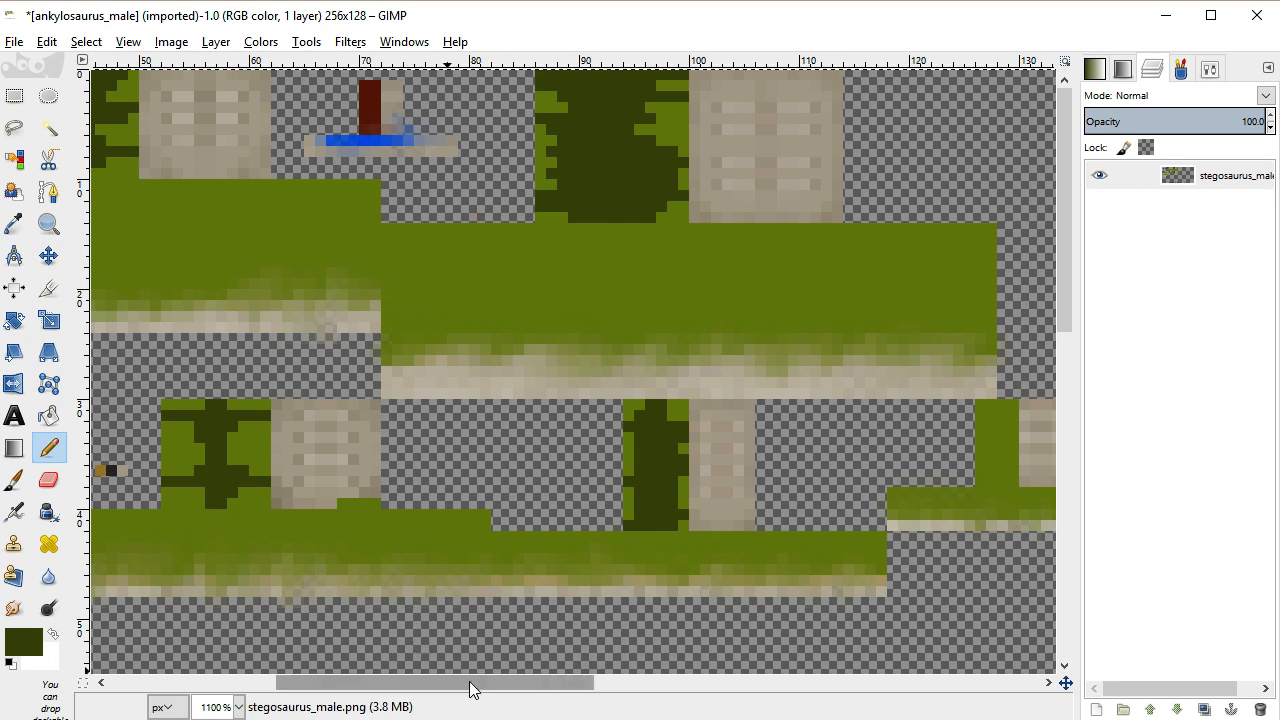
{"action": "left_click_drag", "start_coordinate": [471, 689], "coordinate": [573, 657]}
{"action": "left_click", "coordinate": [721, 404]}
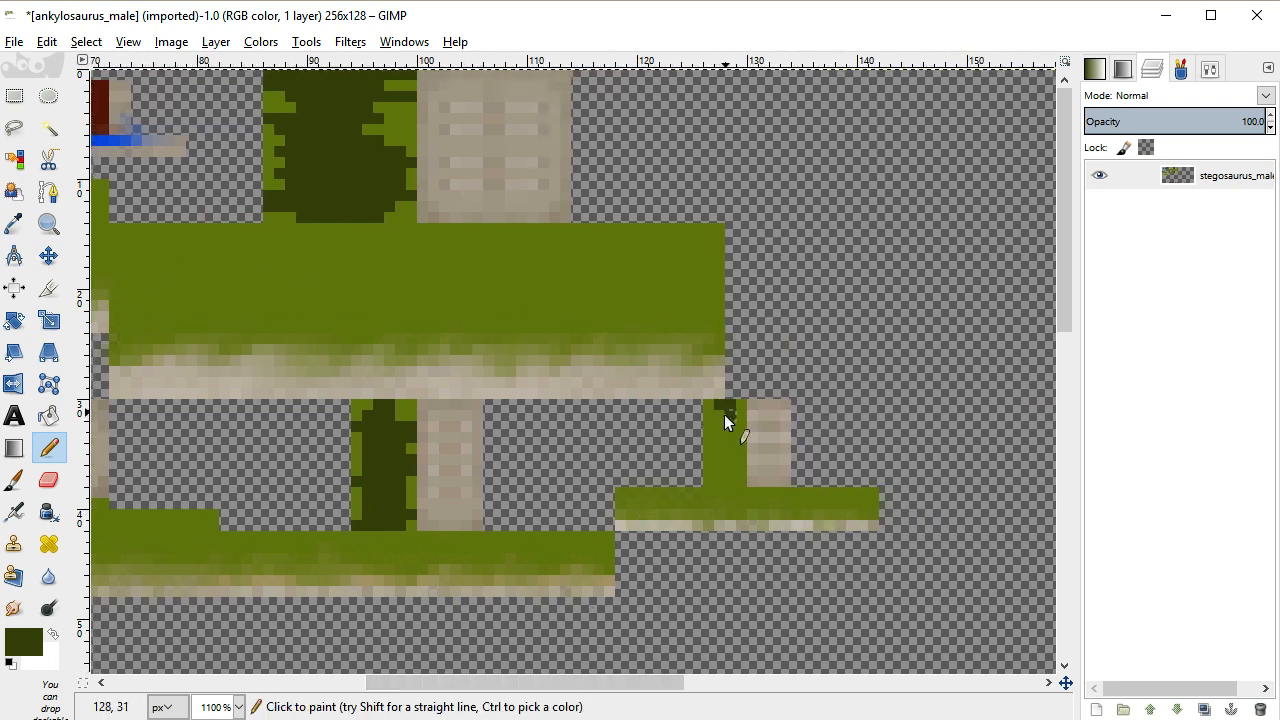
{"action": "left_click_drag", "start_coordinate": [737, 461], "coordinate": [721, 479]}
Pencil short dark olive vertical marks along the upper edge of the green strip below the blended neck strip
{"action": "scroll", "coordinate": [663, 526], "scroll_direction": "down", "scroll_amount": 4}
{"action": "scroll", "coordinate": [663, 526], "scroll_direction": "up", "scroll_amount": 4}
{"action": "left_click_drag", "start_coordinate": [610, 682], "coordinate": [345, 682]}
{"action": "scroll", "coordinate": [313, 541], "scroll_direction": "down", "scroll_amount": 6}
{"action": "scroll", "coordinate": [311, 450], "scroll_direction": "up", "scroll_amount": 2}
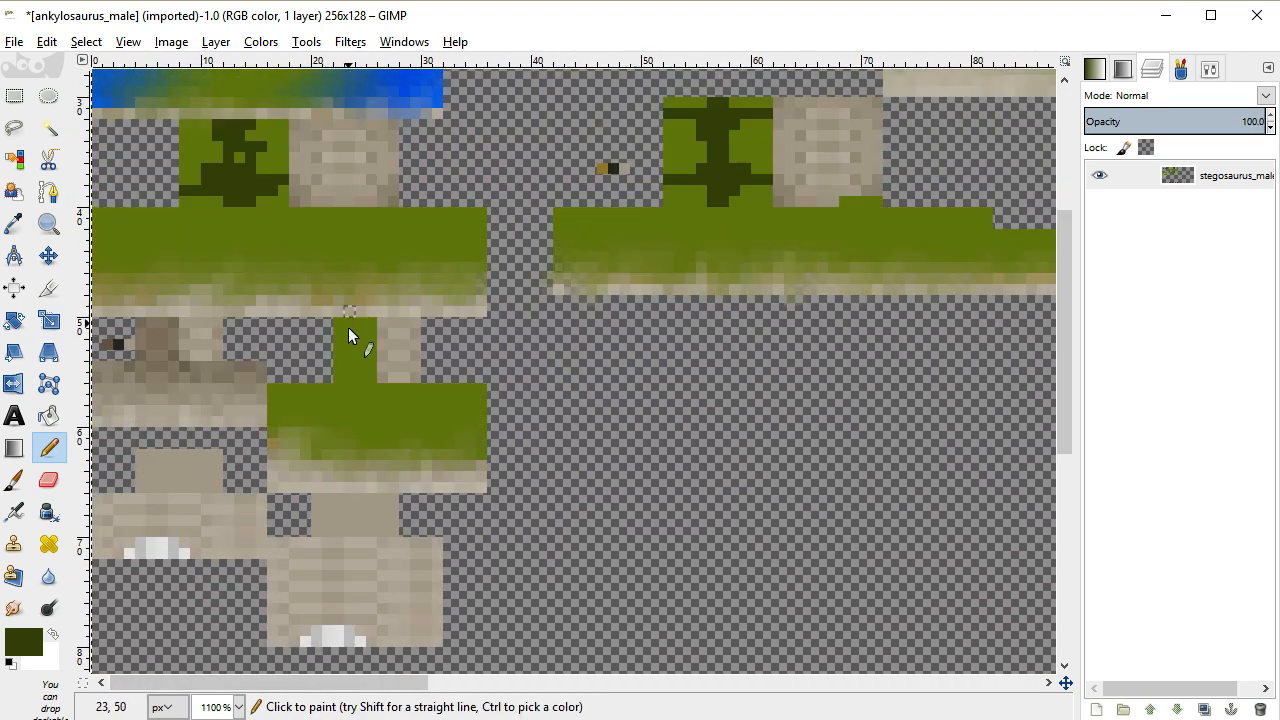
{"action": "scroll", "coordinate": [420, 365], "scroll_direction": "up", "scroll_amount": 3}
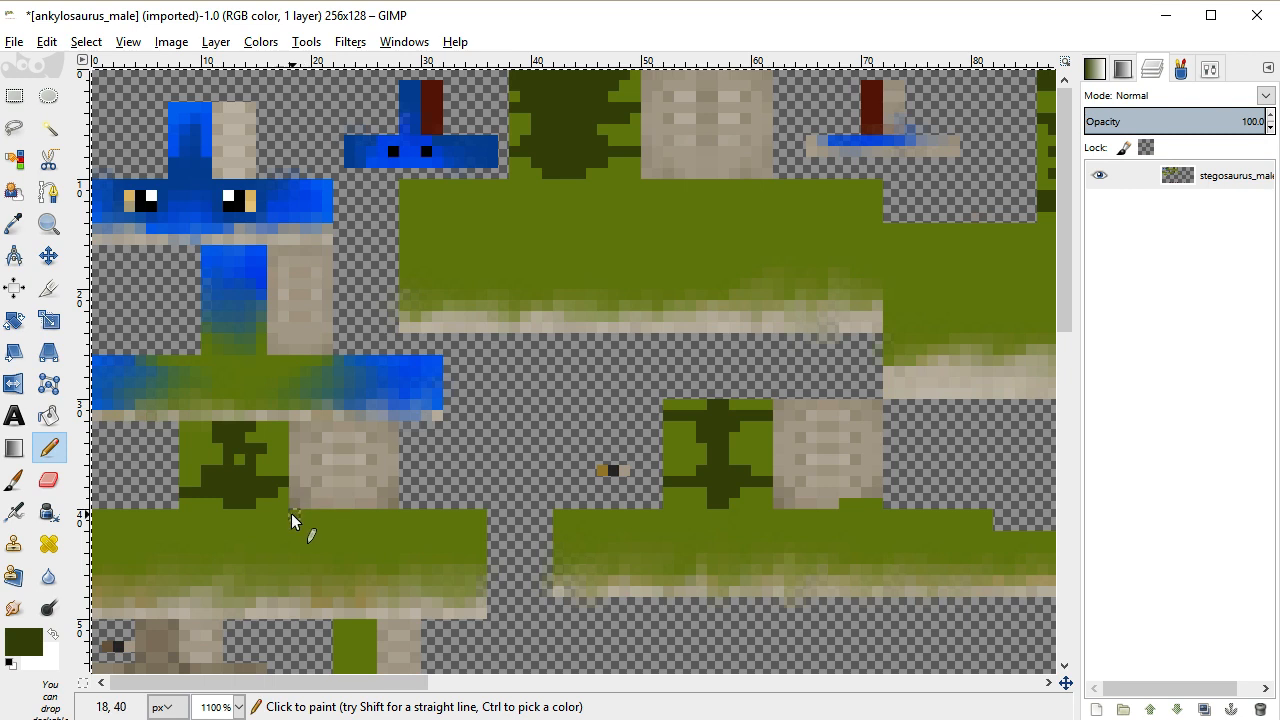
{"action": "mouse_move", "coordinate": [313, 514]}
{"action": "left_mouse_down"}
{"action": "mouse_move", "coordinate": [315, 548]}
{"action": "mouse_move", "coordinate": [324, 515]}
{"action": "left_mouse_up"}
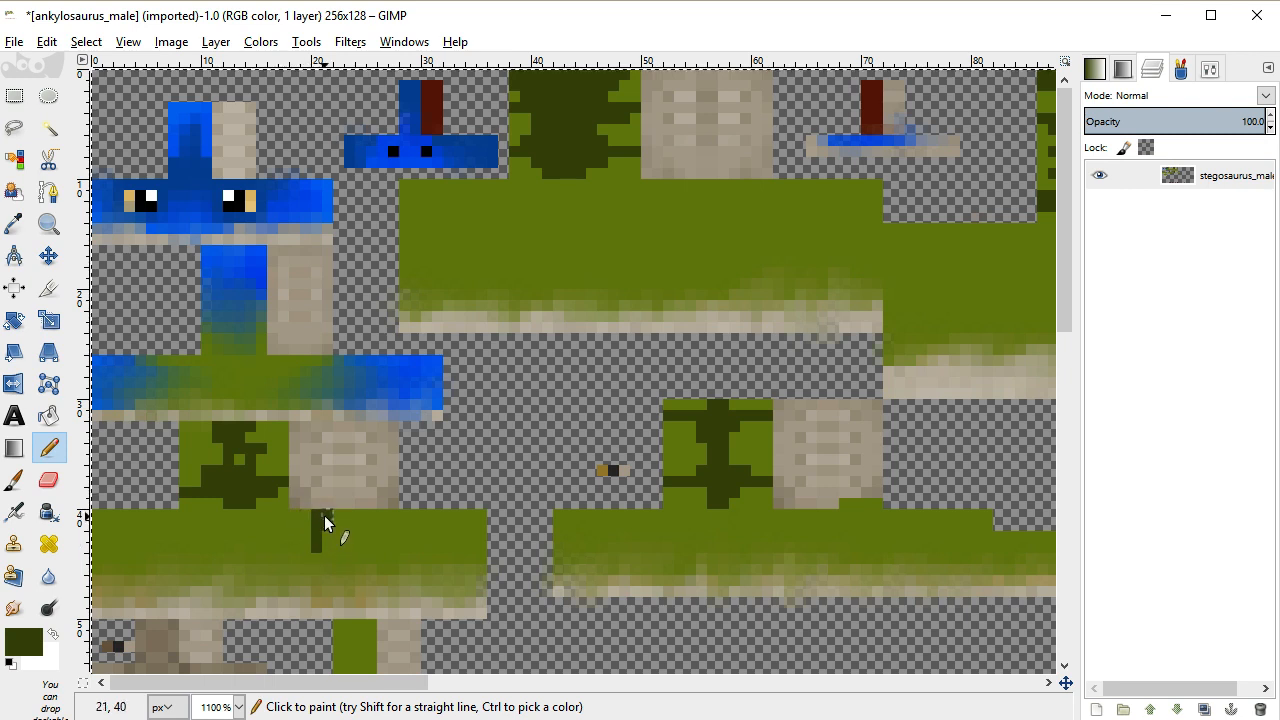
{"action": "left_click_drag", "start_coordinate": [283, 472], "coordinate": [265, 471]}
{"action": "key", "text": "ctrl+z"}
{"action": "left_click", "coordinate": [283, 472]}
{"action": "left_click_drag", "start_coordinate": [163, 520], "coordinate": [163, 524]}
Pencil short dark olive marks along the long tail strip's first section and widen the branched stripe on the square block above it
{"action": "scroll", "coordinate": [405, 688], "scroll_direction": "right", "scroll_amount": 4}
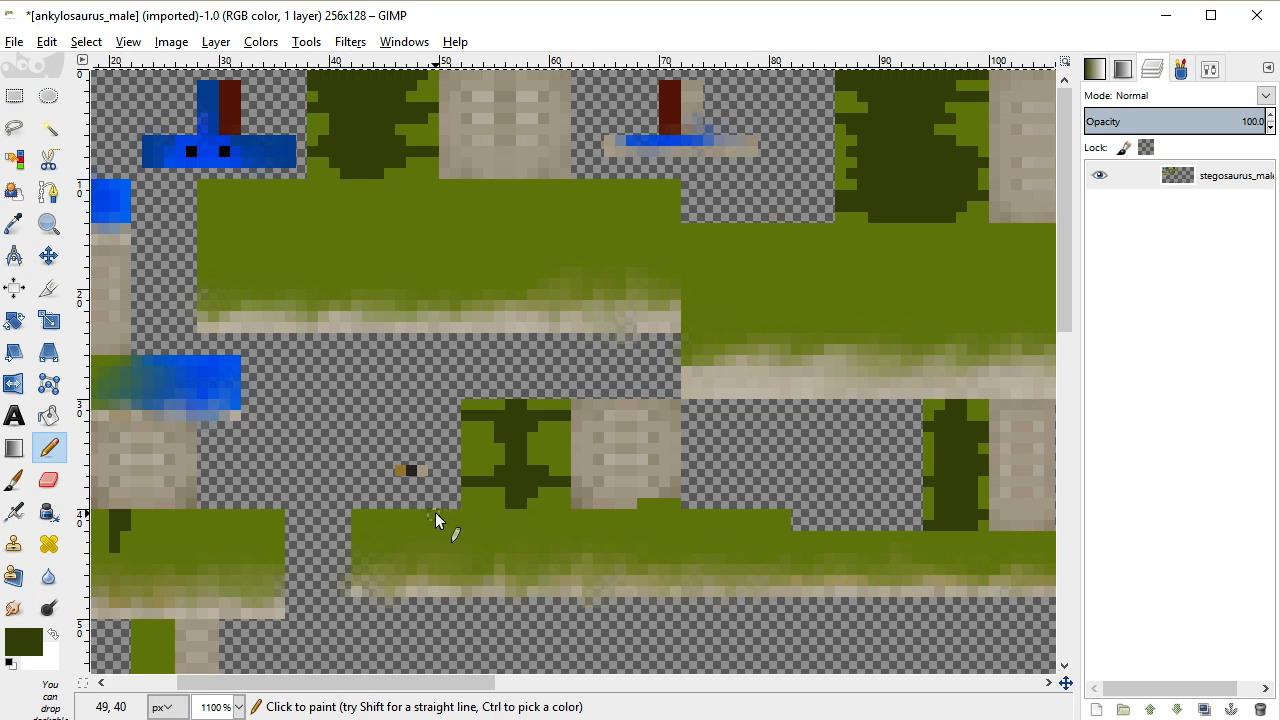
{"action": "left_click_drag", "start_coordinate": [366, 509], "coordinate": [366, 521]}
{"action": "mouse_move", "coordinate": [557, 443]}
{"action": "left_mouse_down"}
{"action": "mouse_move", "coordinate": [541, 424]}
{"action": "mouse_move", "coordinate": [535, 442]}
{"action": "mouse_move", "coordinate": [563, 434]}
{"action": "left_mouse_up"}
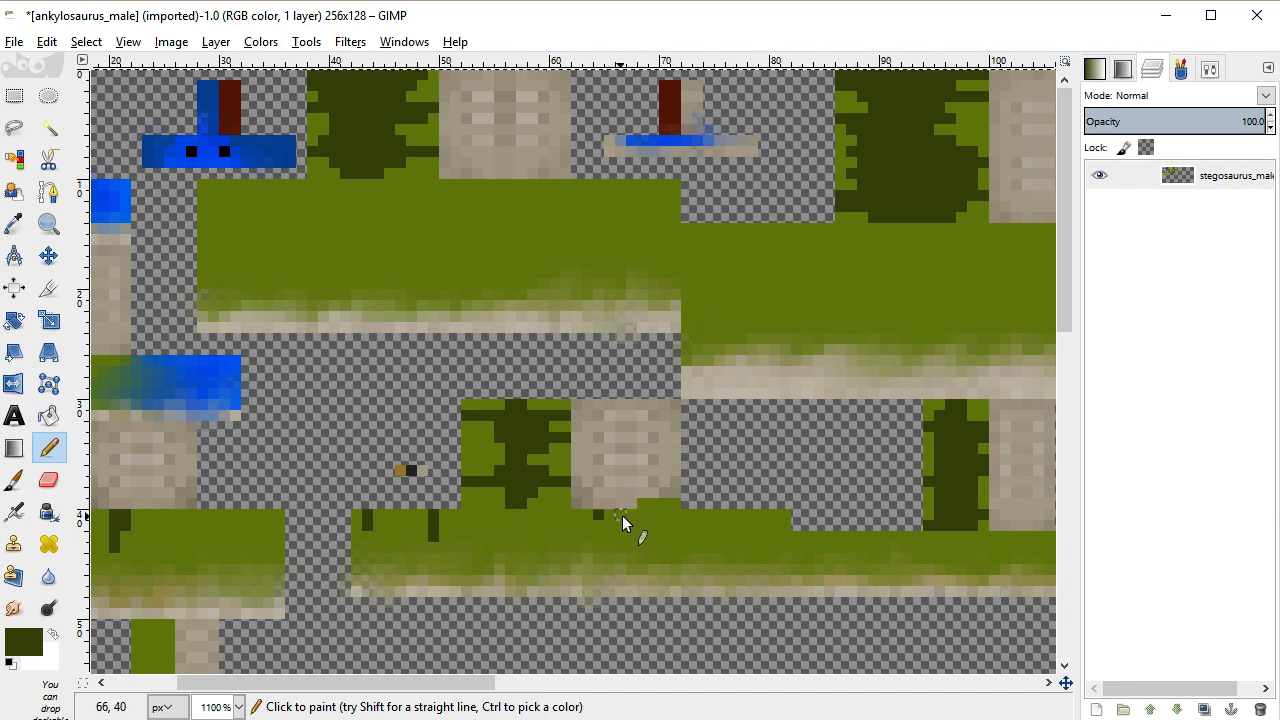
{"action": "mouse_move", "coordinate": [645, 515]}
{"action": "left_mouse_down"}
{"action": "mouse_move", "coordinate": [644, 532]}
{"action": "mouse_move", "coordinate": [666, 526]}
{"action": "left_mouse_up"}
Continue the short dark olive vertical marks along the upper edge of the long strip's thinner section, towards the tail tip
{"action": "left_click_drag", "start_coordinate": [488, 683], "coordinate": [587, 694]}
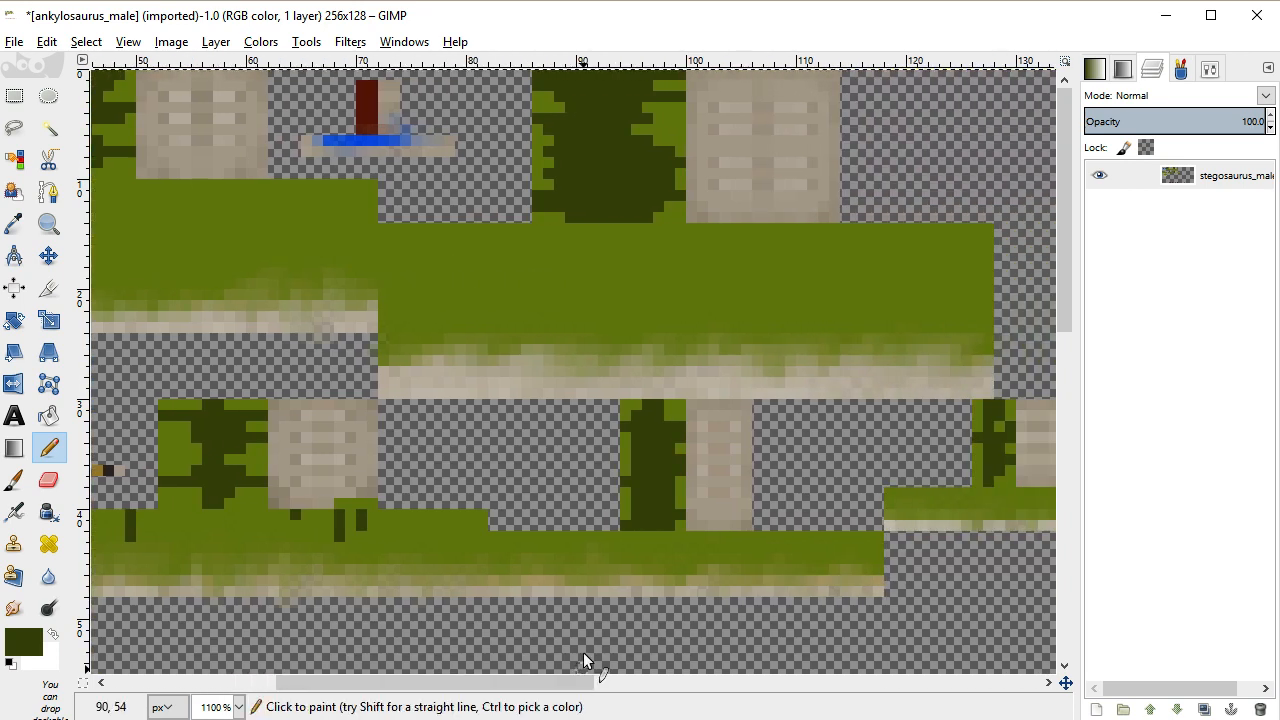
{"action": "key", "text": "ctrl"}
{"action": "left_click", "coordinate": [571, 541]}
{"action": "left_click", "coordinate": [701, 544]}
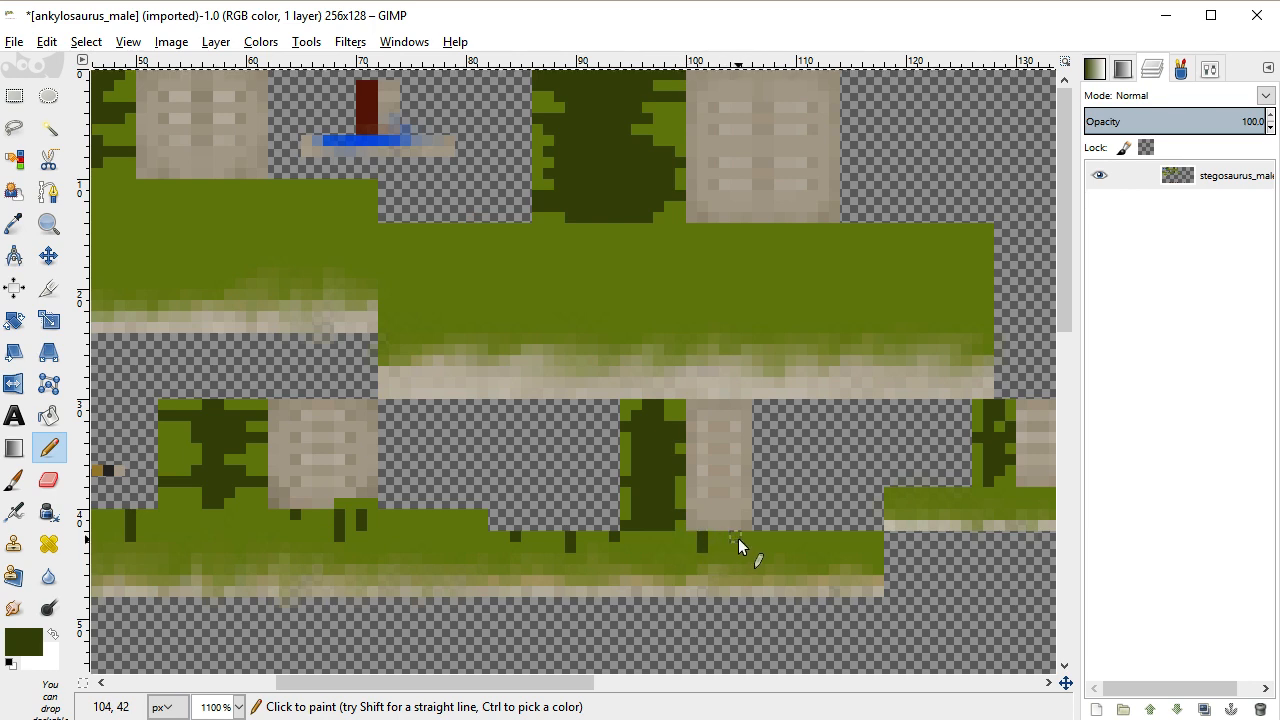
{"action": "left_click_drag", "start_coordinate": [744, 538], "coordinate": [746, 554]}
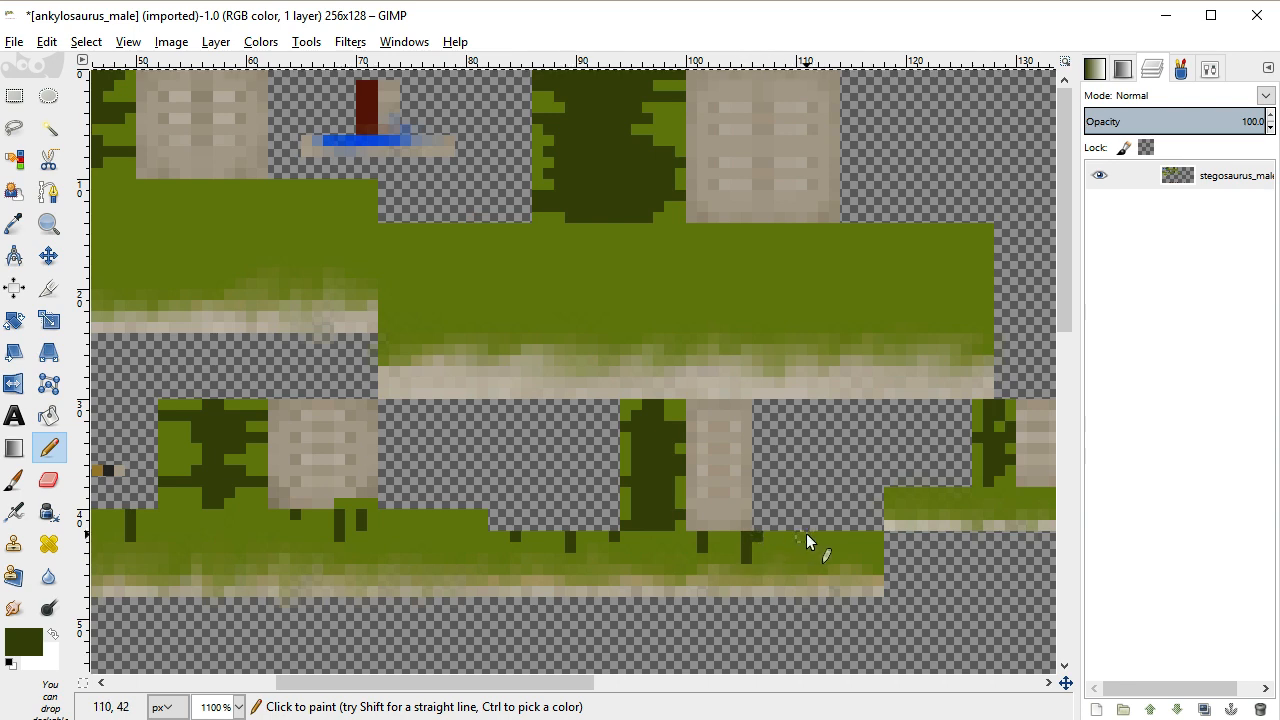
{"action": "left_click_drag", "start_coordinate": [778, 533], "coordinate": [788, 554]}
Pencil dark olive drip marks of varying length along the upper edge of the wide body piece beside the head
{"action": "scroll", "coordinate": [804, 449], "scroll_direction": "down", "scroll_amount": 3}
{"action": "scroll", "coordinate": [791, 457], "scroll_direction": "up", "scroll_amount": 3}
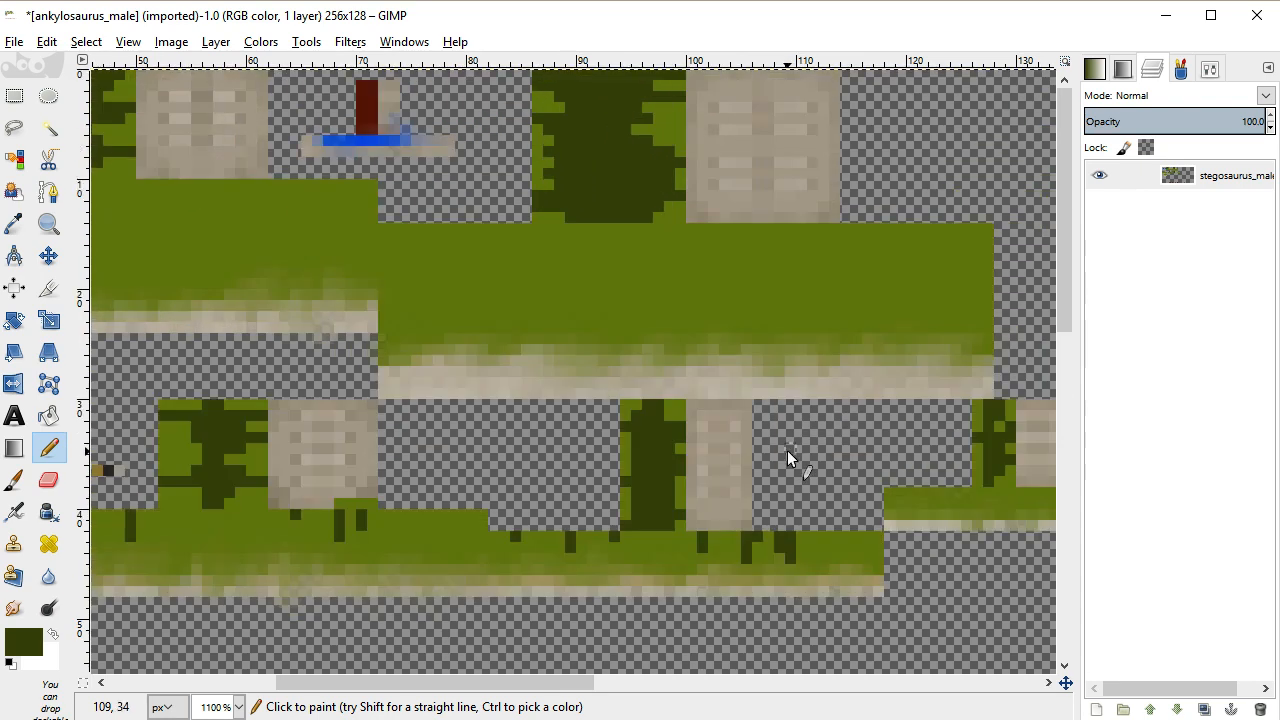
{"action": "left_click_drag", "start_coordinate": [571, 686], "coordinate": [427, 686]}
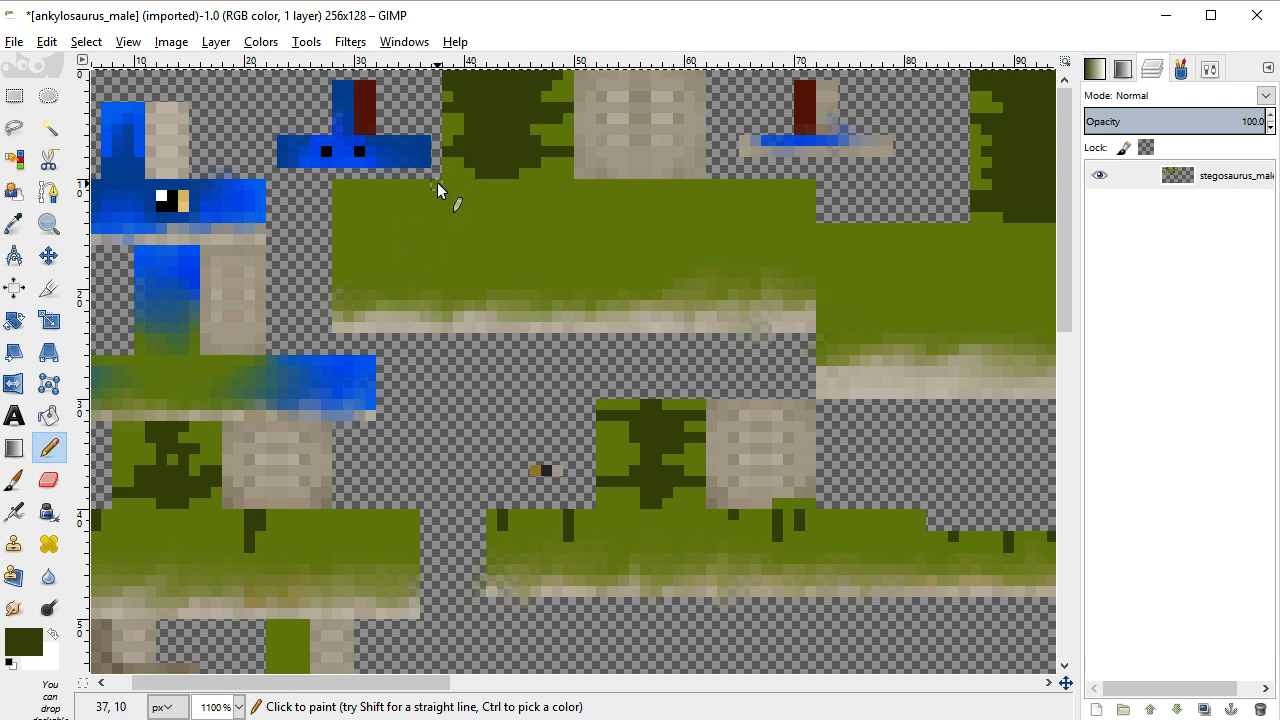
{"action": "left_click_drag", "start_coordinate": [418, 183], "coordinate": [412, 215]}
{"action": "left_click_drag", "start_coordinate": [404, 200], "coordinate": [414, 245]}
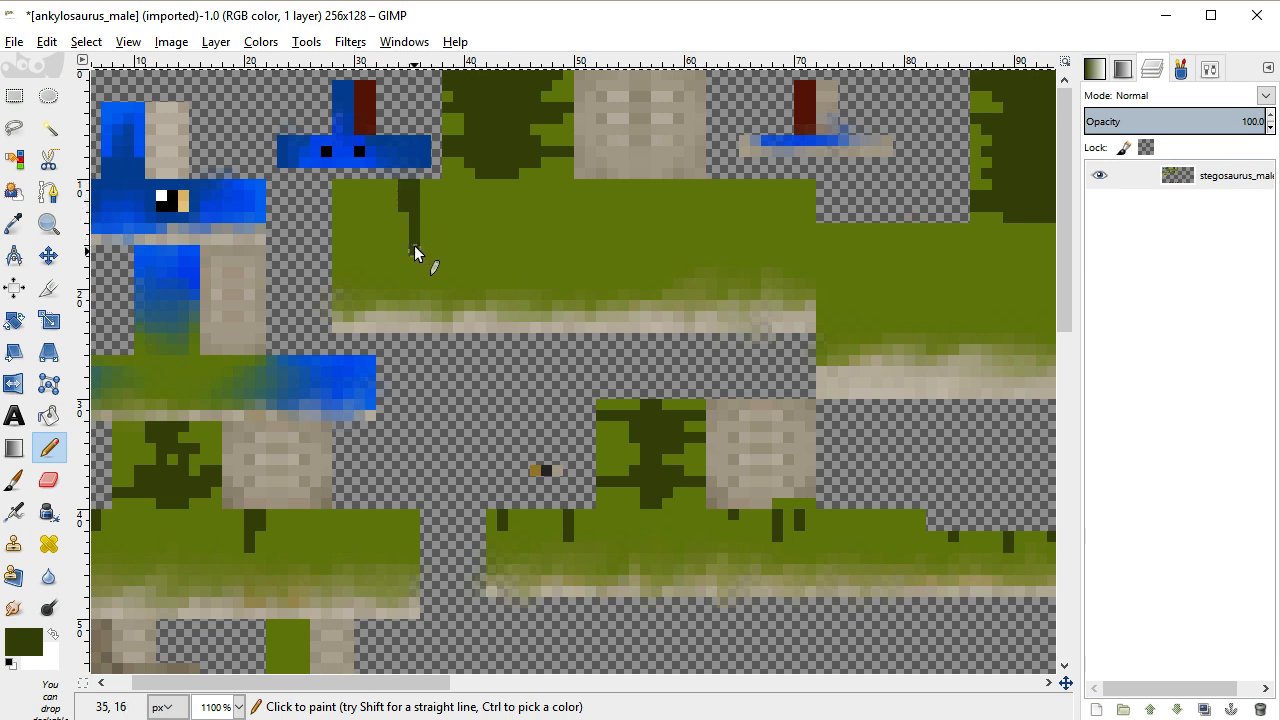
{"action": "left_click", "coordinate": [447, 203]}
{"action": "left_click", "coordinate": [444, 86]}
{"action": "left_click", "coordinate": [344, 185]}
{"action": "left_click", "coordinate": [365, 188]}
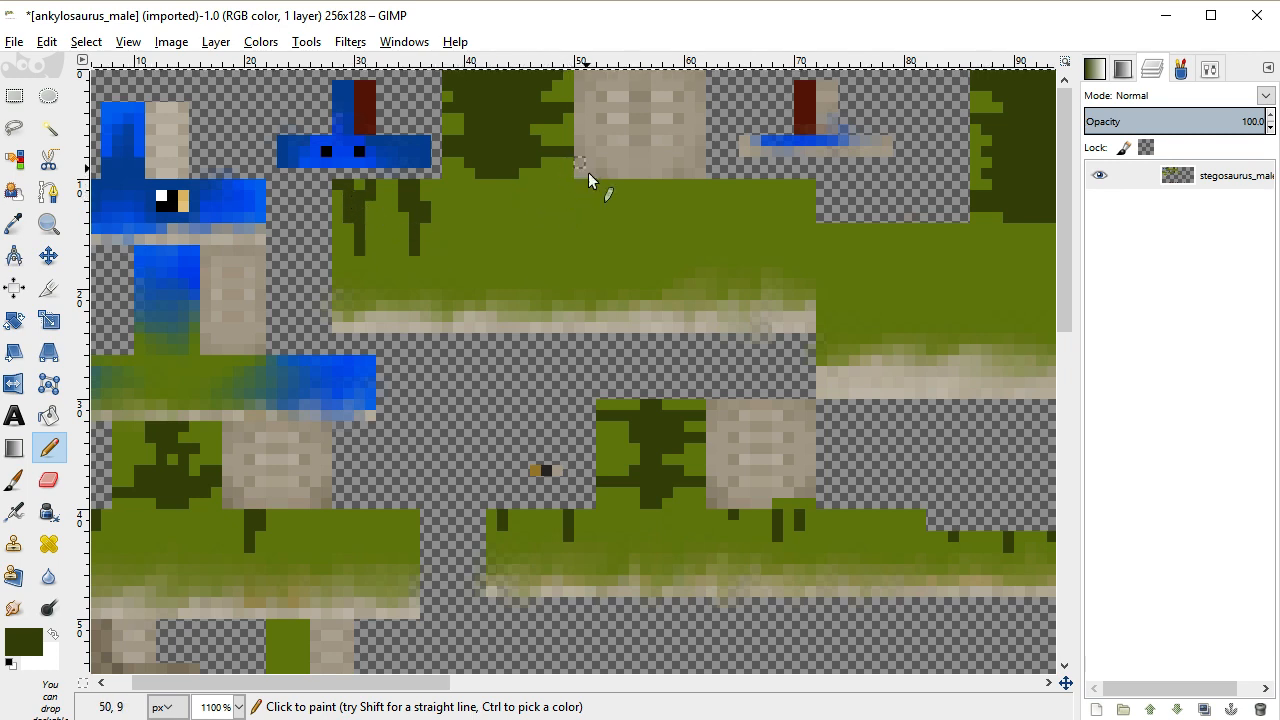
{"action": "left_click_drag", "start_coordinate": [603, 184], "coordinate": [604, 202]}
{"action": "mouse_move", "coordinate": [648, 200]}
{"action": "left_mouse_down"}
{"action": "mouse_move", "coordinate": [649, 240]}
{"action": "mouse_move", "coordinate": [671, 183]}
{"action": "left_mouse_up"}
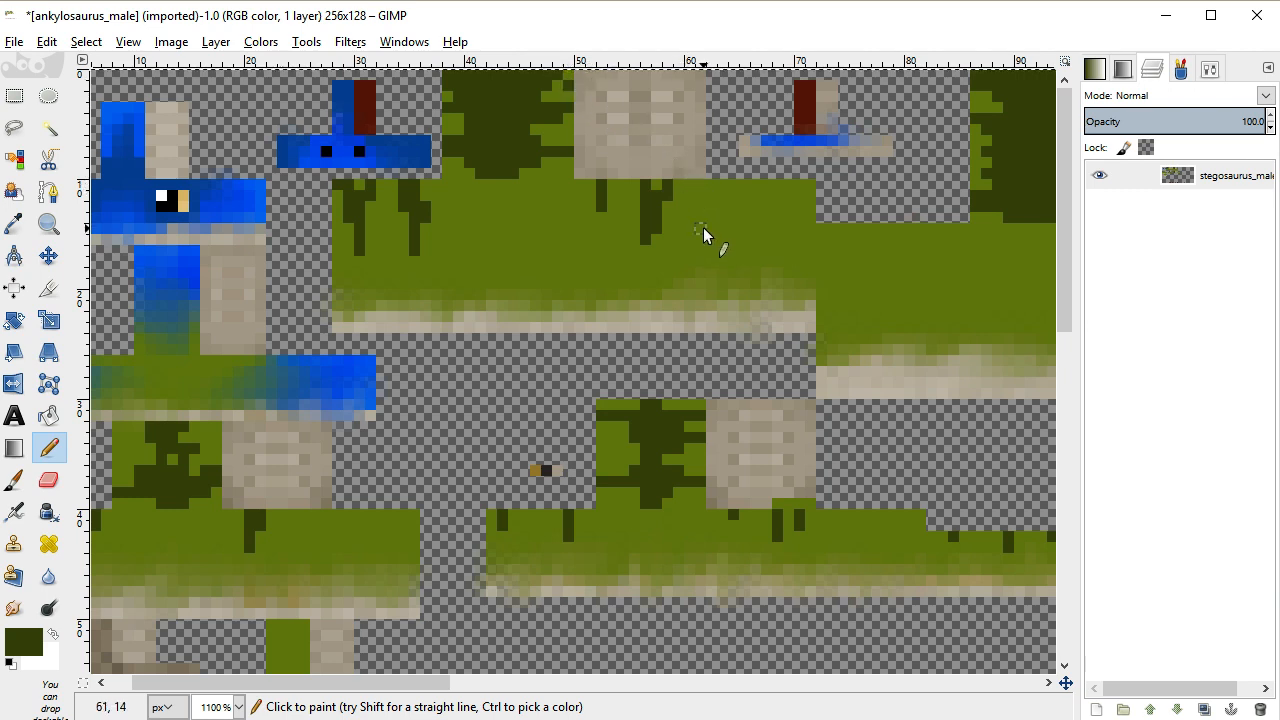
Pencil a cluster of long dark olive drips along the largest body piece's upper edge, between its front end and the dark block
{"action": "scroll", "coordinate": [698, 240], "scroll_direction": "down", "scroll_amount": 3}
{"action": "scroll", "coordinate": [698, 232], "scroll_direction": "up", "scroll_amount": 3}
{"action": "left_click_drag", "start_coordinate": [422, 686], "coordinate": [575, 690]}
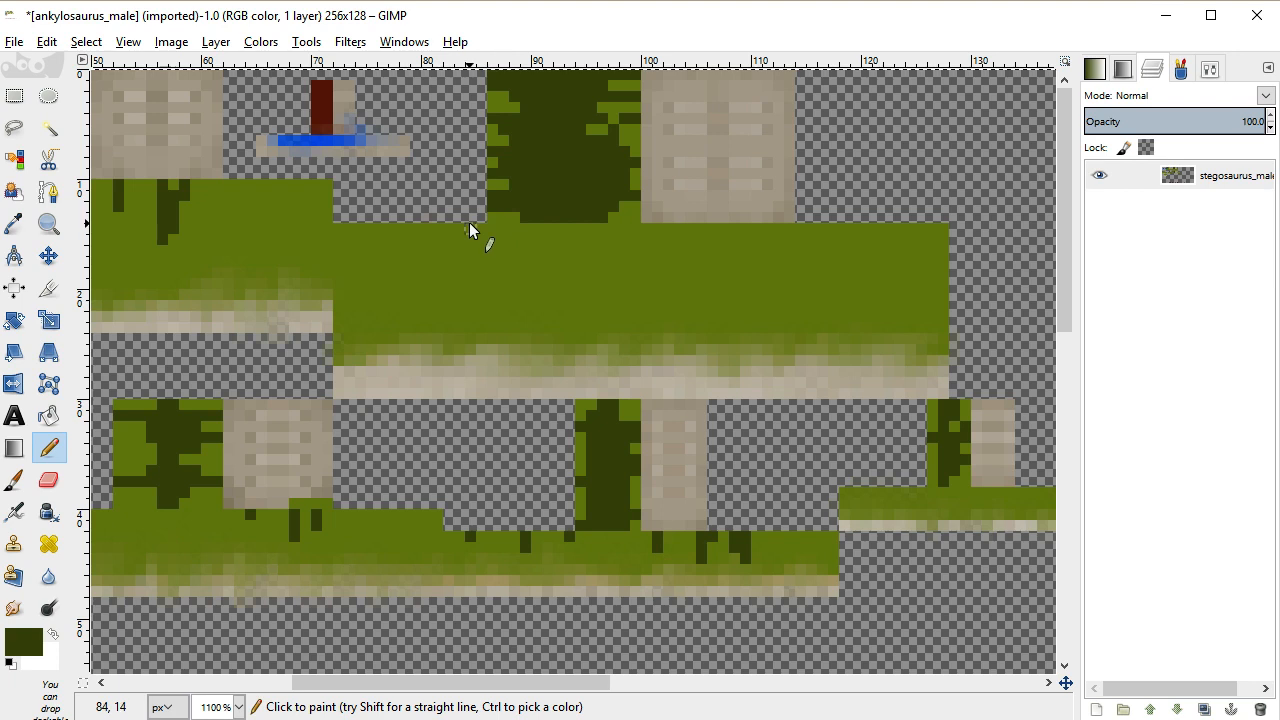
{"action": "left_click_drag", "start_coordinate": [469, 227], "coordinate": [467, 250]}
{"action": "left_click", "coordinate": [459, 250]}
{"action": "left_click_drag", "start_coordinate": [452, 245], "coordinate": [444, 226]}
{"action": "mouse_move", "coordinate": [429, 226]}
{"action": "left_mouse_down"}
{"action": "mouse_move", "coordinate": [409, 302]}
{"action": "mouse_move", "coordinate": [410, 277]}
{"action": "mouse_move", "coordinate": [420, 317]}
{"action": "mouse_move", "coordinate": [408, 260]}
{"action": "left_mouse_up"}
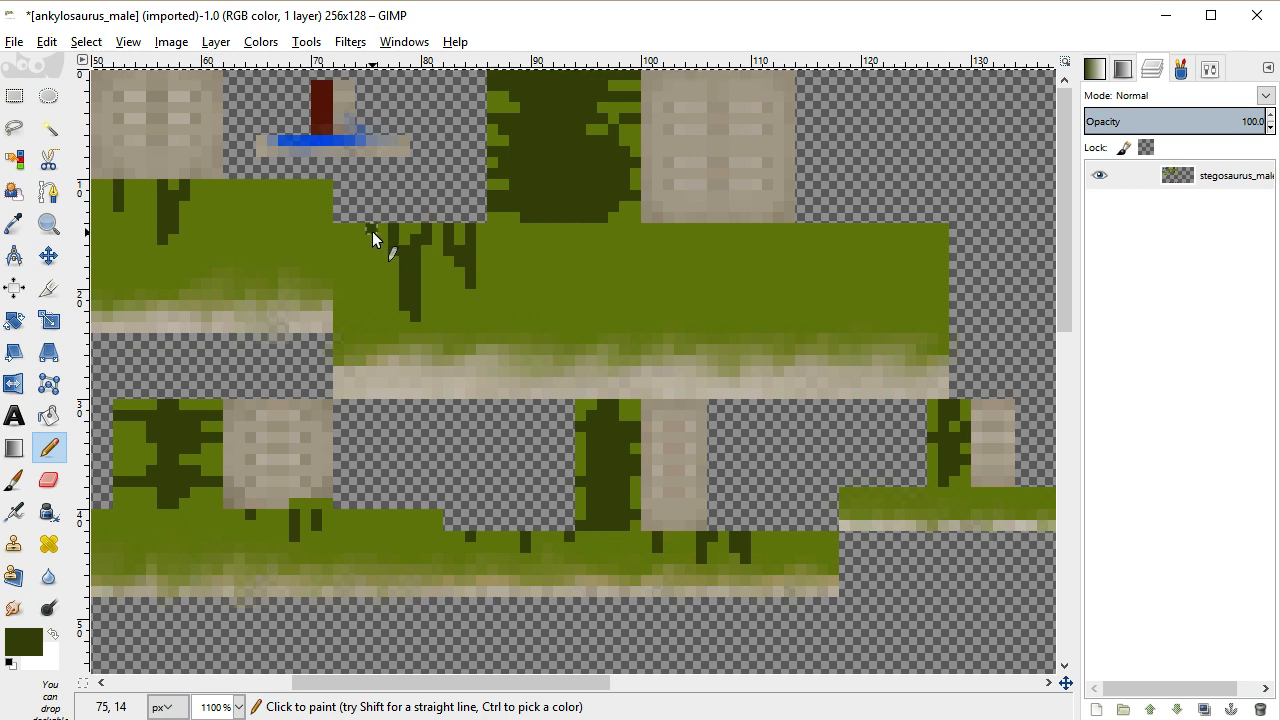
{"action": "left_click_drag", "start_coordinate": [344, 224], "coordinate": [339, 275]}
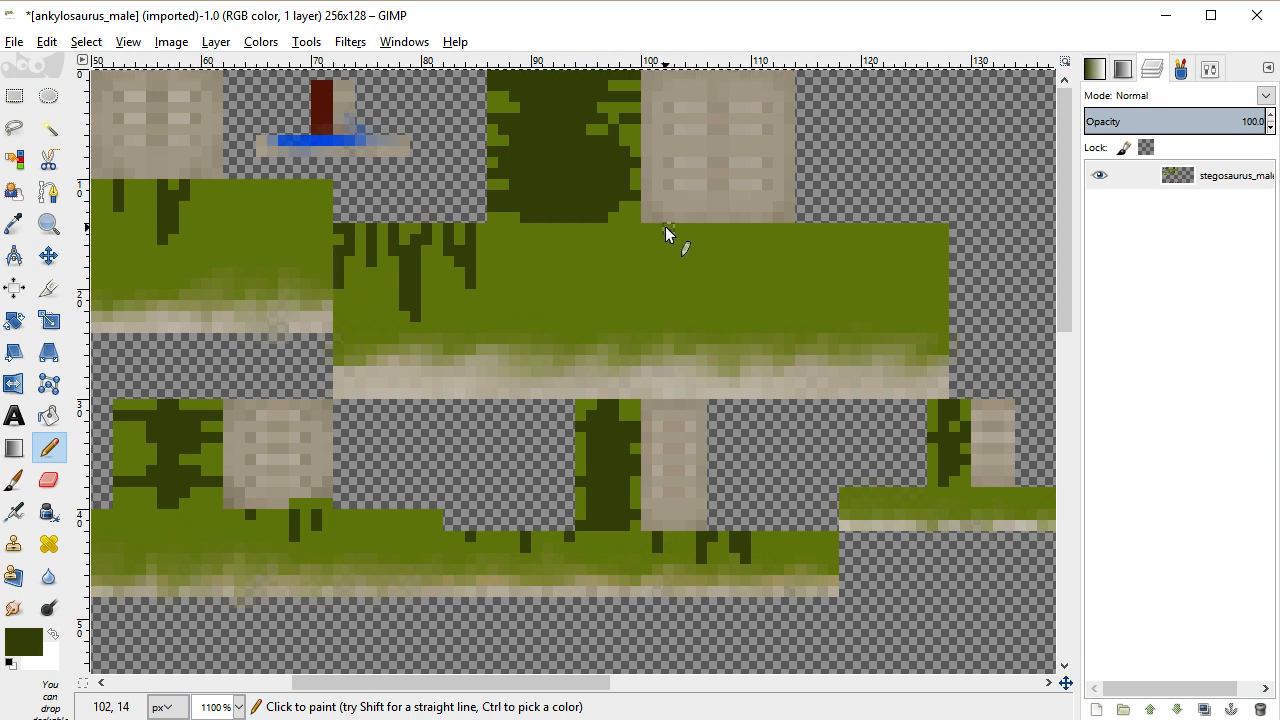
Pencil dark olive drips on the largest body piece's upper edge beneath the beige panel, undoing the last stray pixels
{"action": "left_click_drag", "start_coordinate": [703, 227], "coordinate": [703, 273]}
{"action": "left_click", "coordinate": [750, 234]}
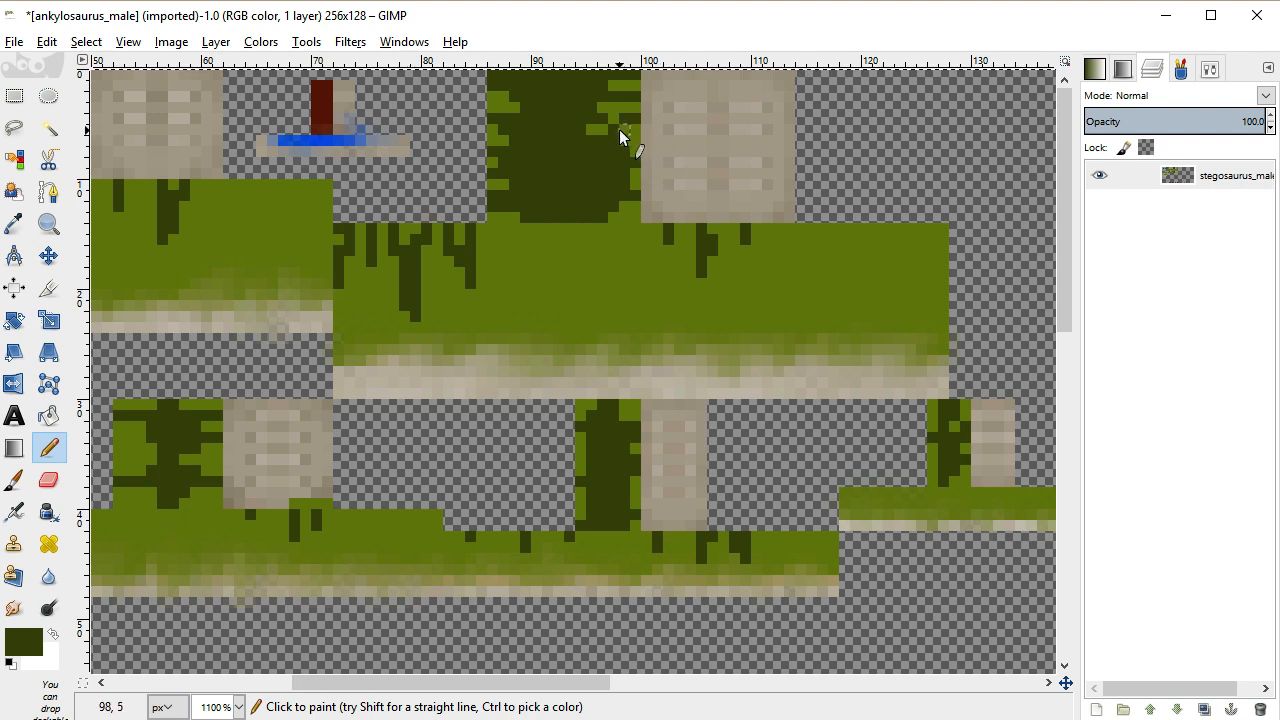
{"action": "mouse_move", "coordinate": [758, 254]}
{"action": "left_mouse_down"}
{"action": "mouse_move", "coordinate": [757, 307]}
{"action": "mouse_move", "coordinate": [780, 232]}
{"action": "left_mouse_up"}
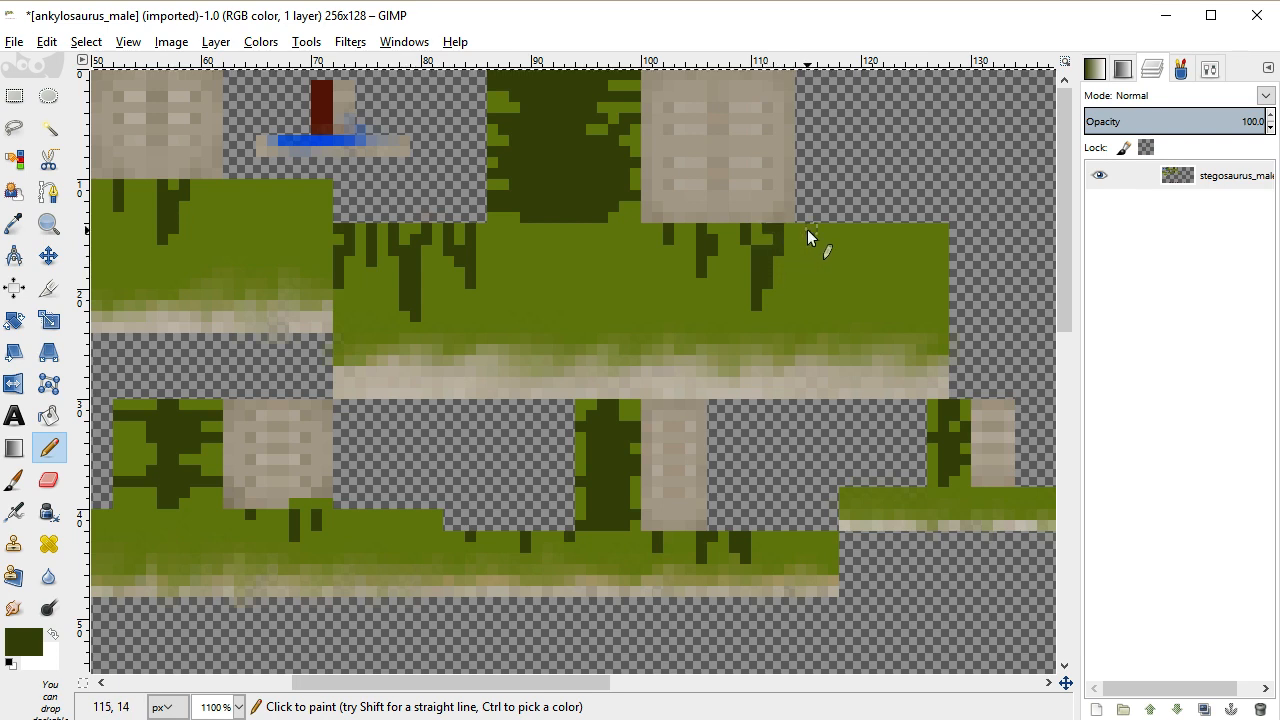
{"action": "left_click", "coordinate": [757, 239]}
{"action": "left_click", "coordinate": [789, 232]}
{"action": "left_click", "coordinate": [792, 240]}
{"action": "key", "text": "ctrl+z"}
{"action": "key", "text": "ctrl+z"}
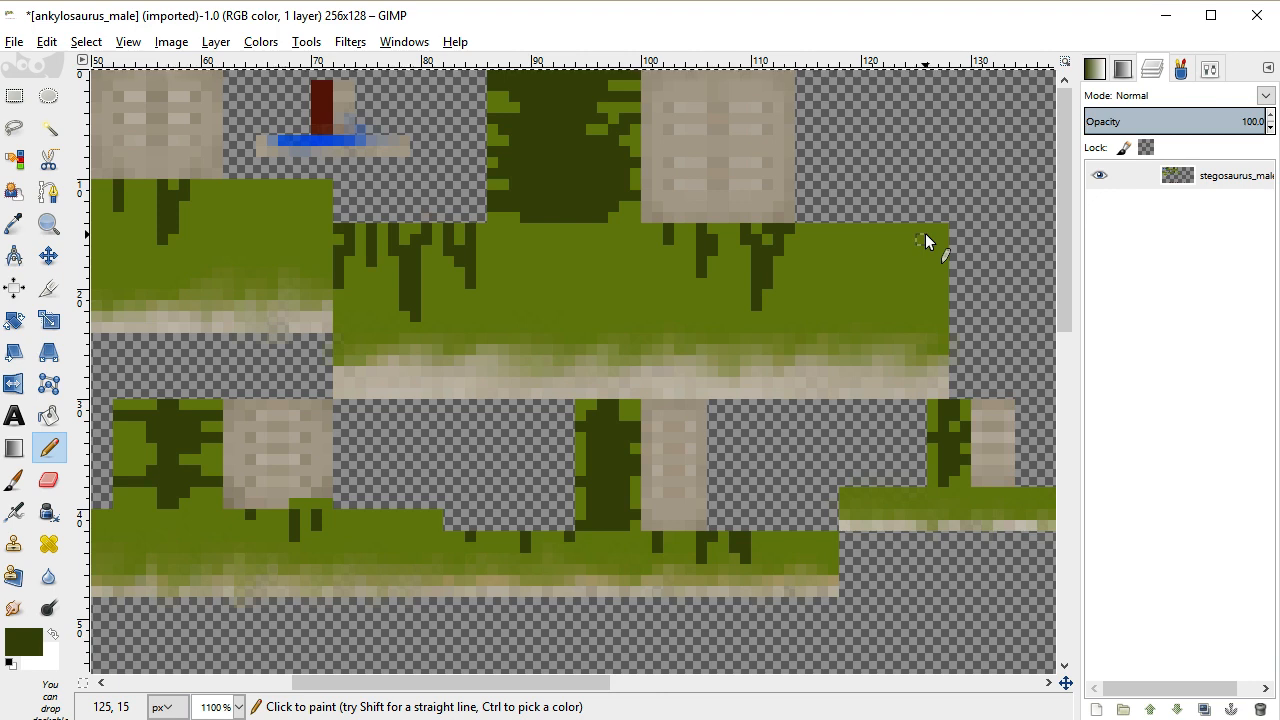
Pencil small dark olive marks along the upper edge of the short tail tip strip
{"action": "scroll", "coordinate": [925, 233], "scroll_direction": "down", "scroll_amount": 3}
{"action": "left_click_drag", "start_coordinate": [556, 684], "coordinate": [632, 674]}
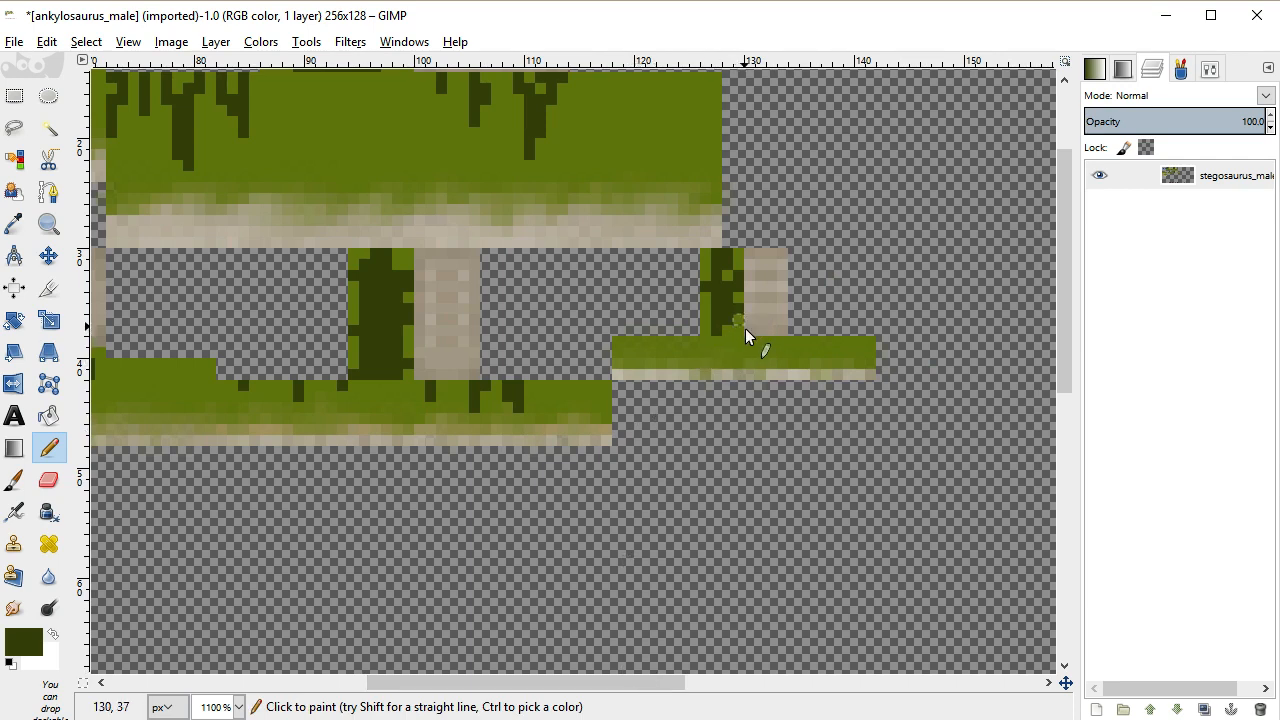
{"action": "left_click", "coordinate": [768, 340]}
{"action": "left_click", "coordinate": [655, 341]}
{"action": "scroll", "coordinate": [726, 405], "scroll_direction": "down", "scroll_amount": 6}
{"action": "scroll", "coordinate": [724, 406], "scroll_direction": "up", "scroll_amount": 8}
{"action": "left_click_drag", "start_coordinate": [576, 676], "coordinate": [275, 665]}
{"action": "scroll", "coordinate": [312, 500], "scroll_direction": "down", "scroll_amount": 2}
{"action": "scroll", "coordinate": [311, 486], "scroll_direction": "down", "scroll_amount": 3}
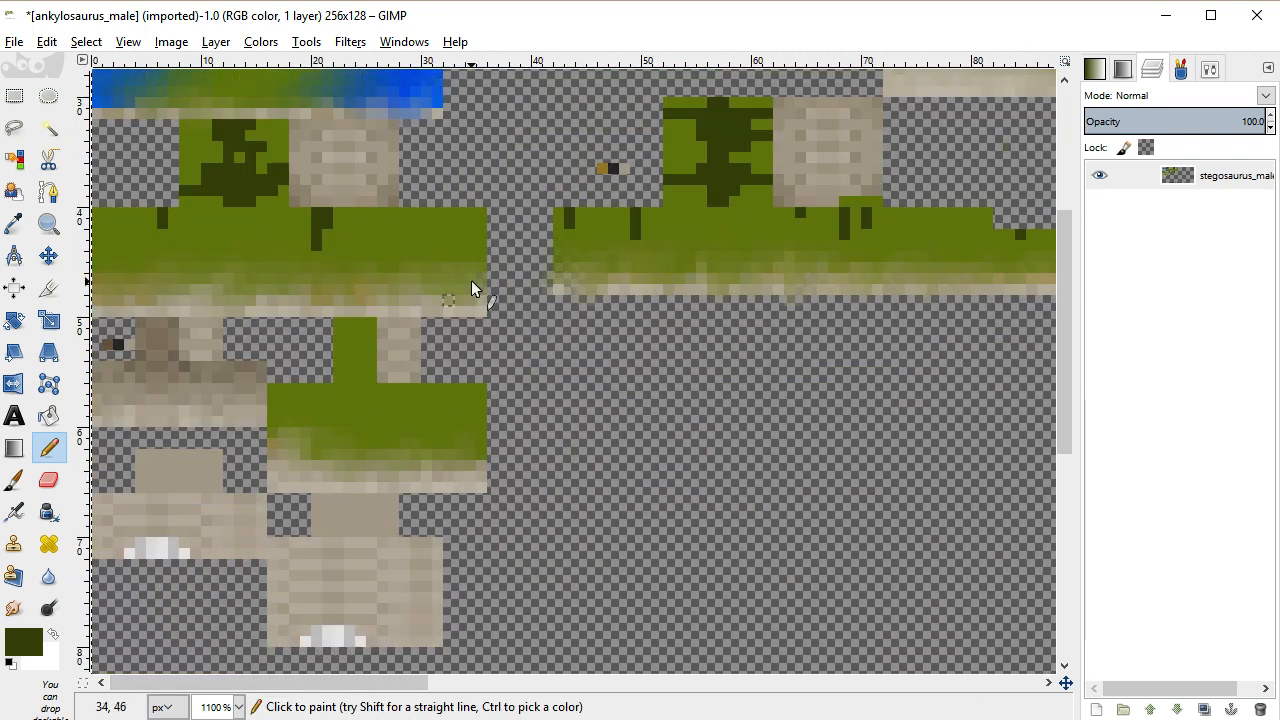
{"action": "scroll", "coordinate": [511, 285], "scroll_direction": "up", "scroll_amount": 6}
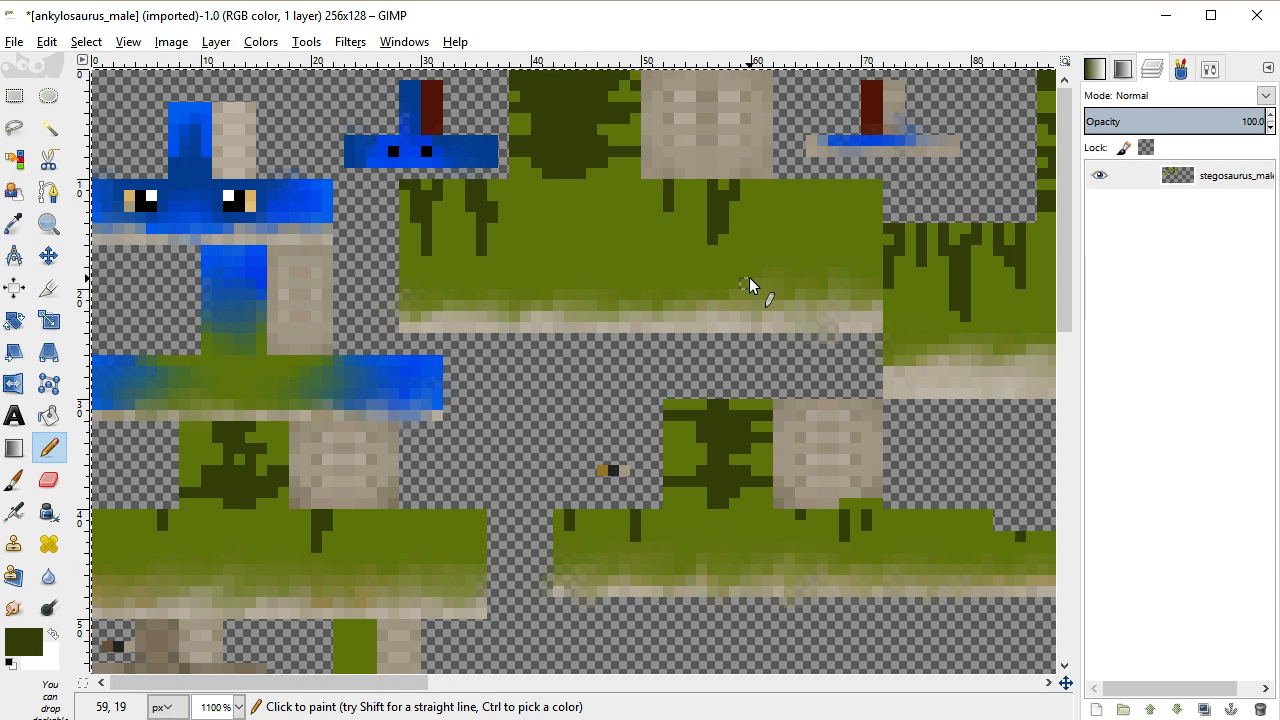
{"action": "left_click_drag", "start_coordinate": [437, 684], "coordinate": [404, 676]}
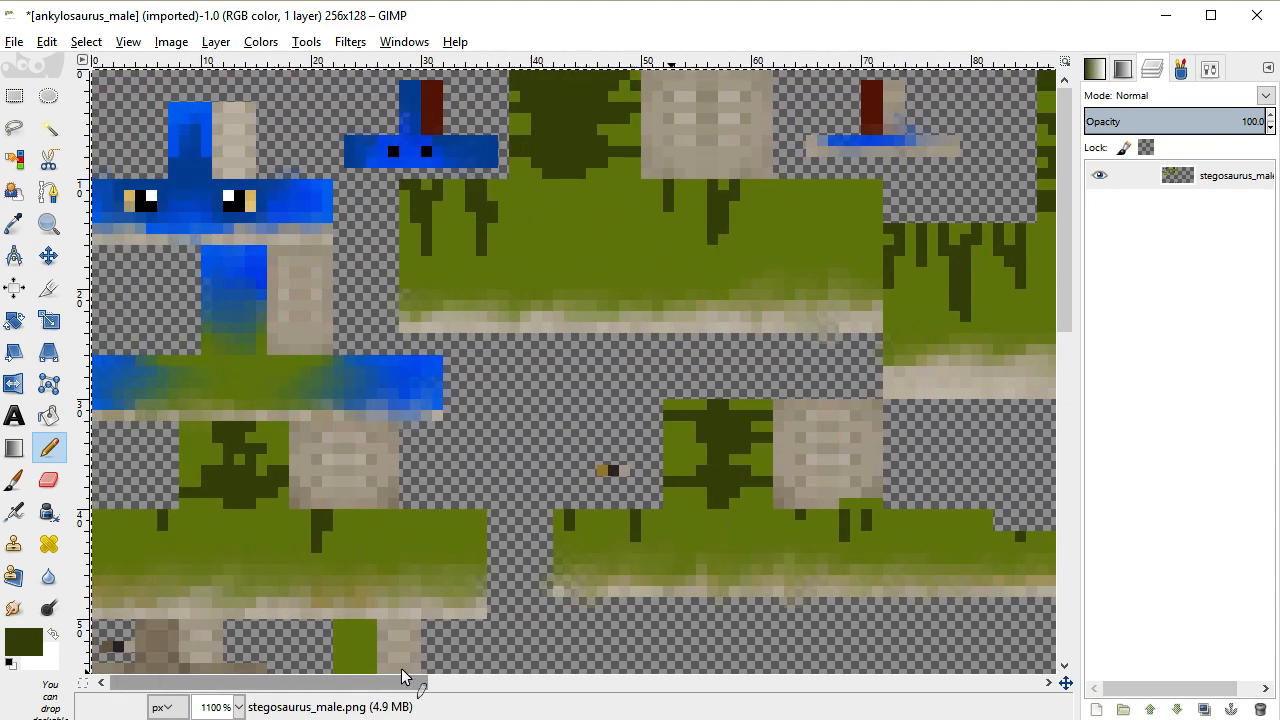
Try blending the dark olive strip marks and the branched square block's stripe with the Smudge tool and a smaller brush
{"action": "left_click", "coordinate": [14, 607]}
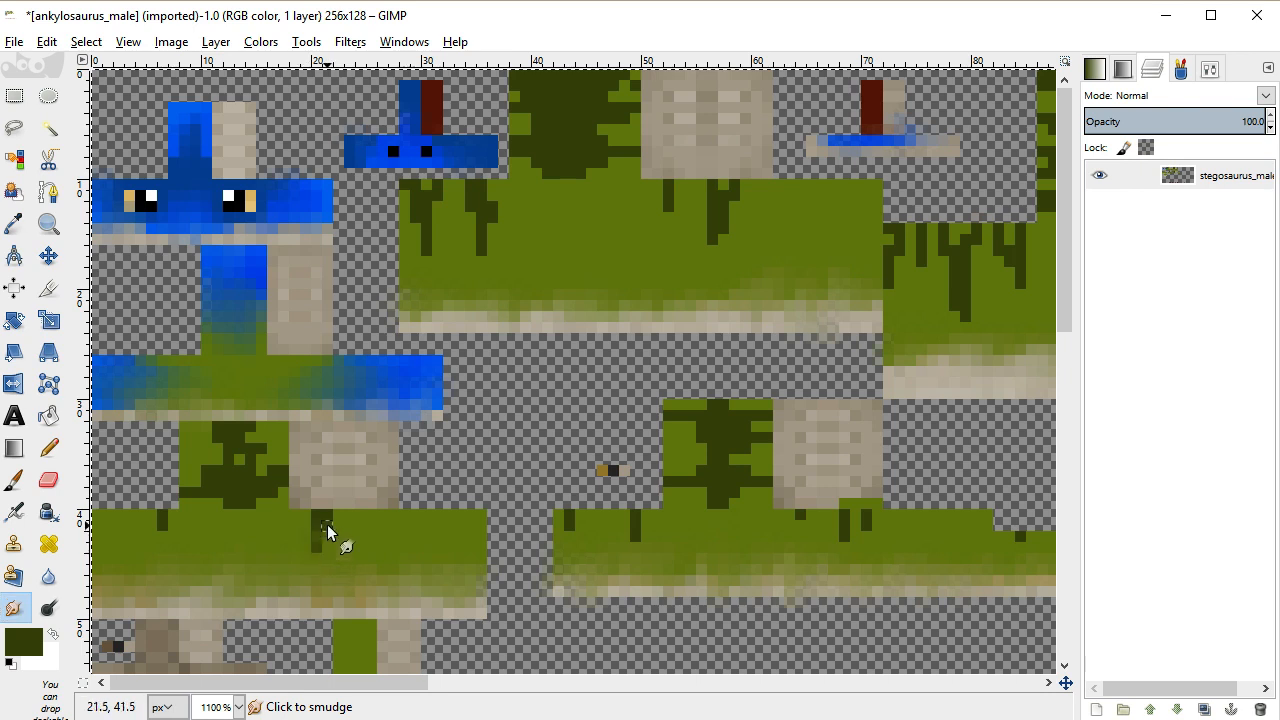
{"action": "scroll", "coordinate": [512, 606], "scroll_direction": "up", "scroll_amount": 1}
{"action": "key", "text": "bracketleft"}
{"action": "key", "text": "bracketleft"}
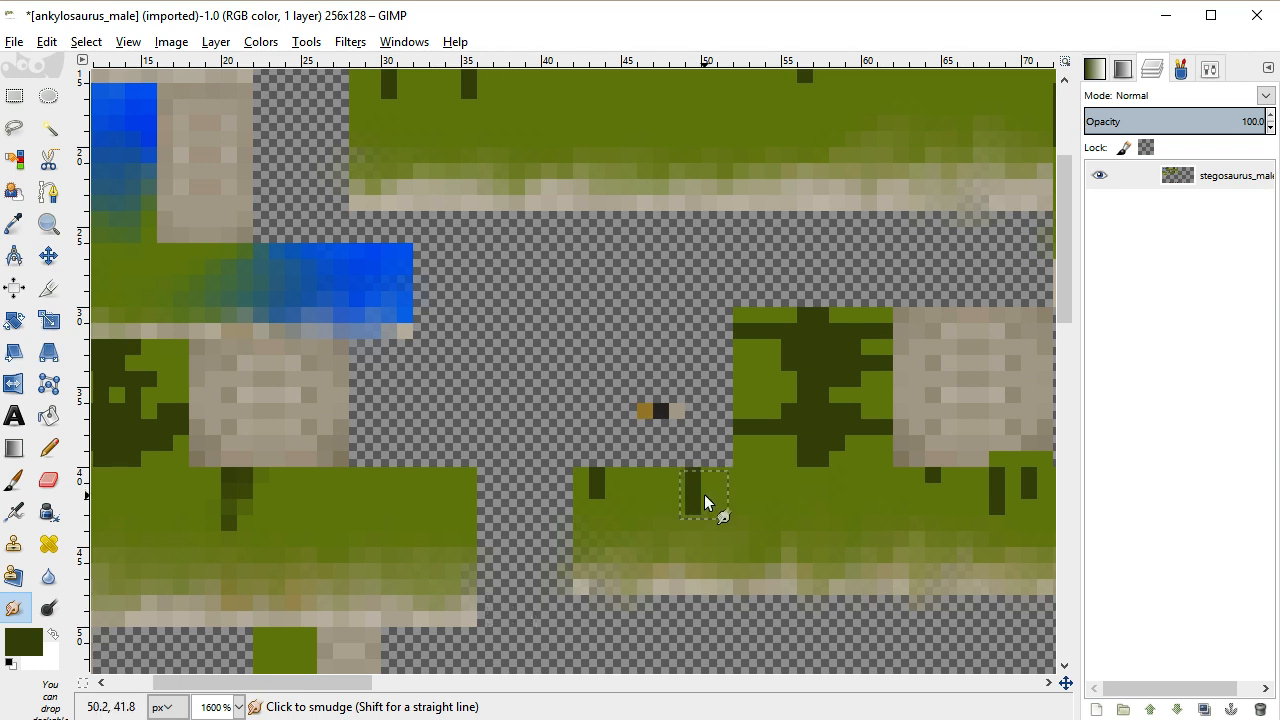
{"action": "left_click_drag", "start_coordinate": [687, 536], "coordinate": [715, 486]}
{"action": "mouse_move", "coordinate": [797, 458]}
{"action": "left_mouse_down"}
{"action": "mouse_move", "coordinate": [774, 338]}
{"action": "mouse_move", "coordinate": [846, 340]}
{"action": "mouse_move", "coordinate": [860, 365]}
{"action": "mouse_move", "coordinate": [827, 392]}
{"action": "left_mouse_up"}
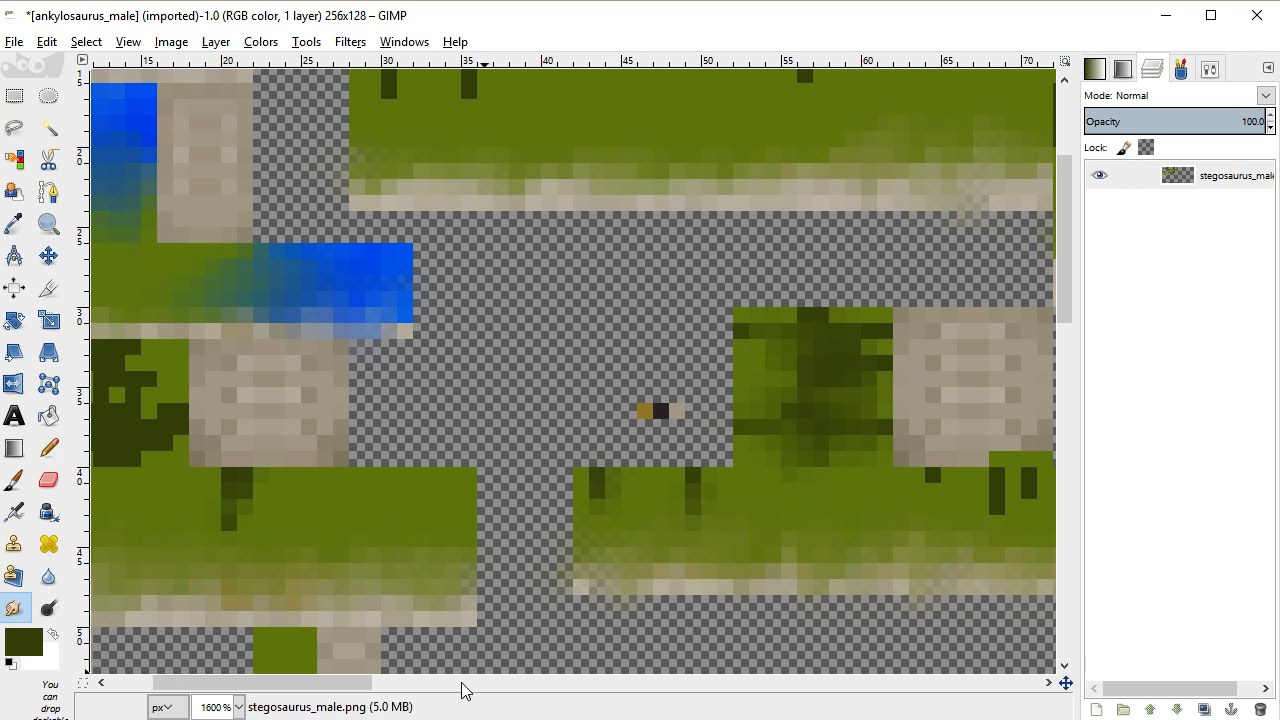
{"action": "left_click_drag", "start_coordinate": [313, 694], "coordinate": [400, 694]}
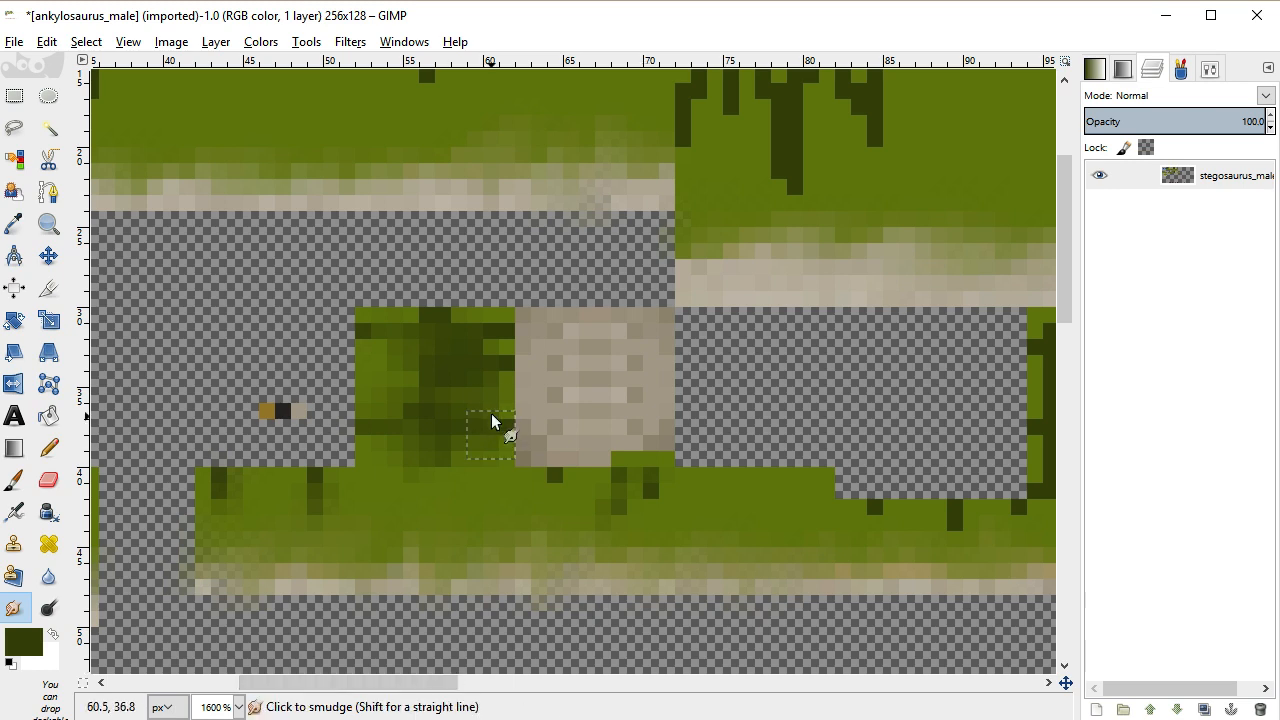
{"action": "mouse_move", "coordinate": [490, 323]}
{"action": "left_mouse_down"}
{"action": "mouse_move", "coordinate": [477, 357]}
{"action": "mouse_move", "coordinate": [380, 349]}
{"action": "mouse_move", "coordinate": [429, 409]}
{"action": "left_mouse_up"}
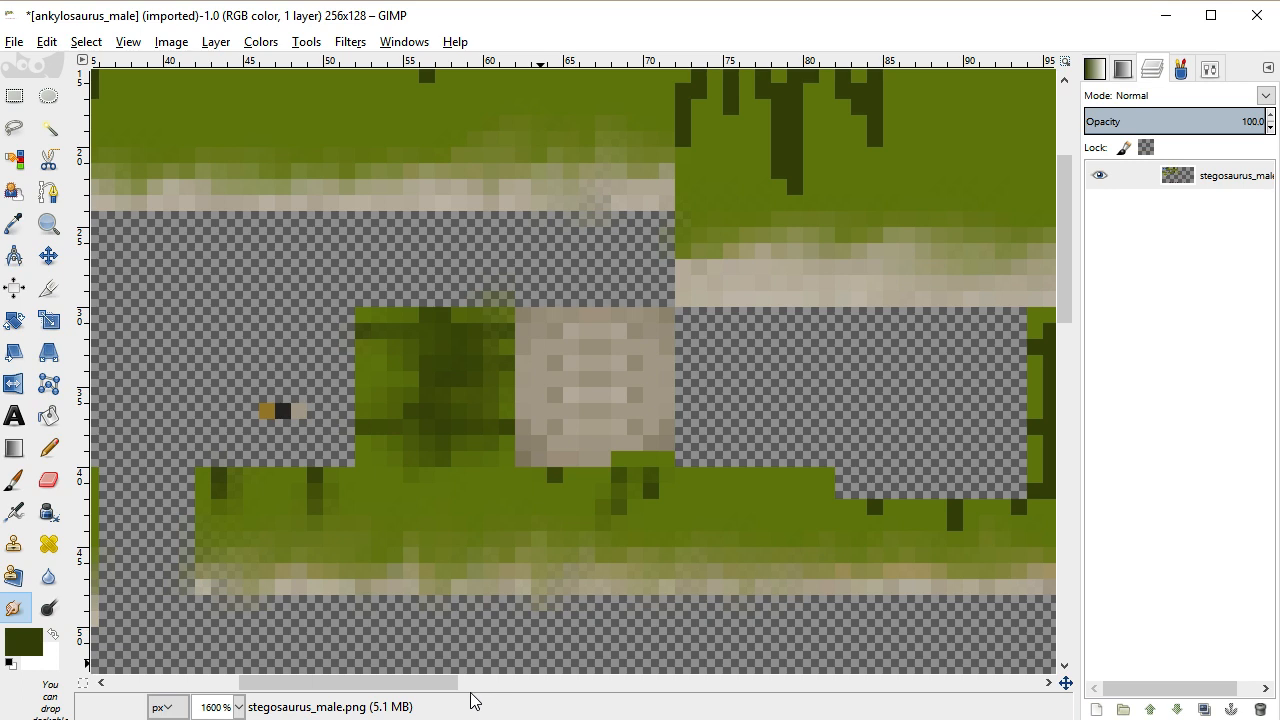
{"action": "scroll", "coordinate": [463, 686], "scroll_direction": "right", "scroll_amount": 3}
{"action": "left_click_drag", "start_coordinate": [448, 684], "coordinate": [335, 684]}
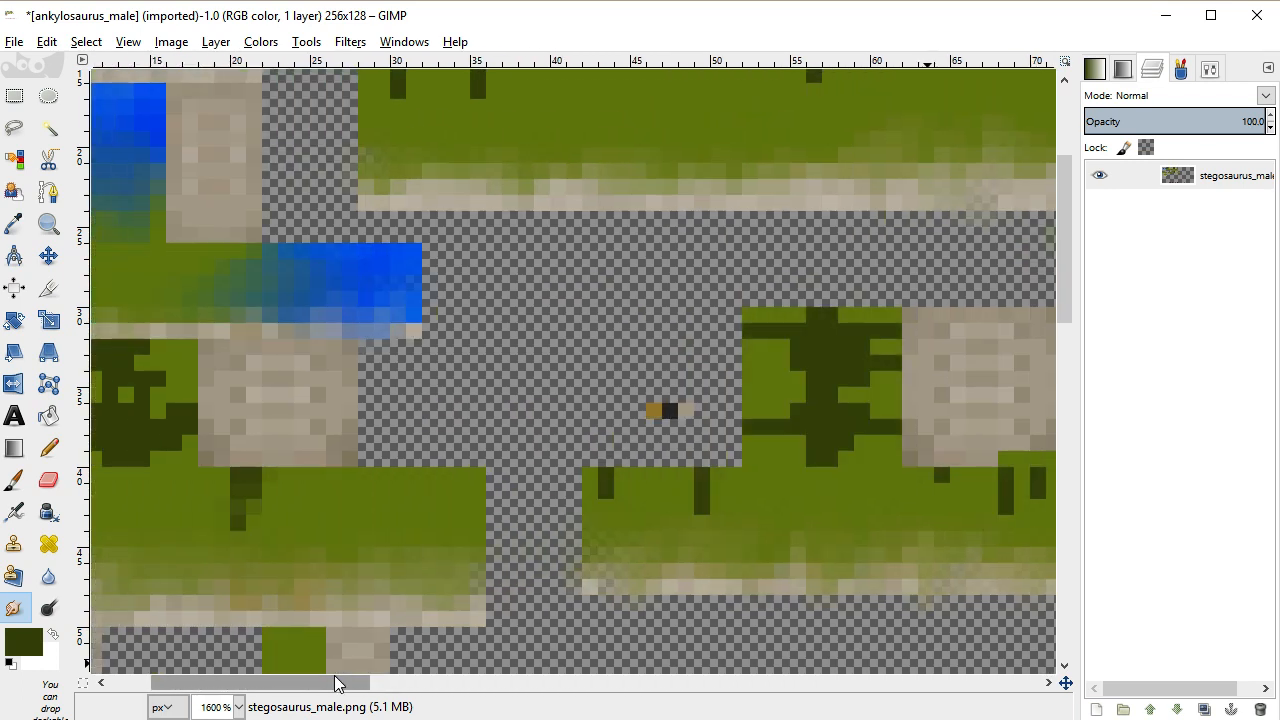
Set the foreground color to the lighter dark olive 516113 and switch to the Pencil tool
{"action": "key", "text": "minus"}
{"action": "key", "text": "minus"}
{"action": "key", "text": "minus"}
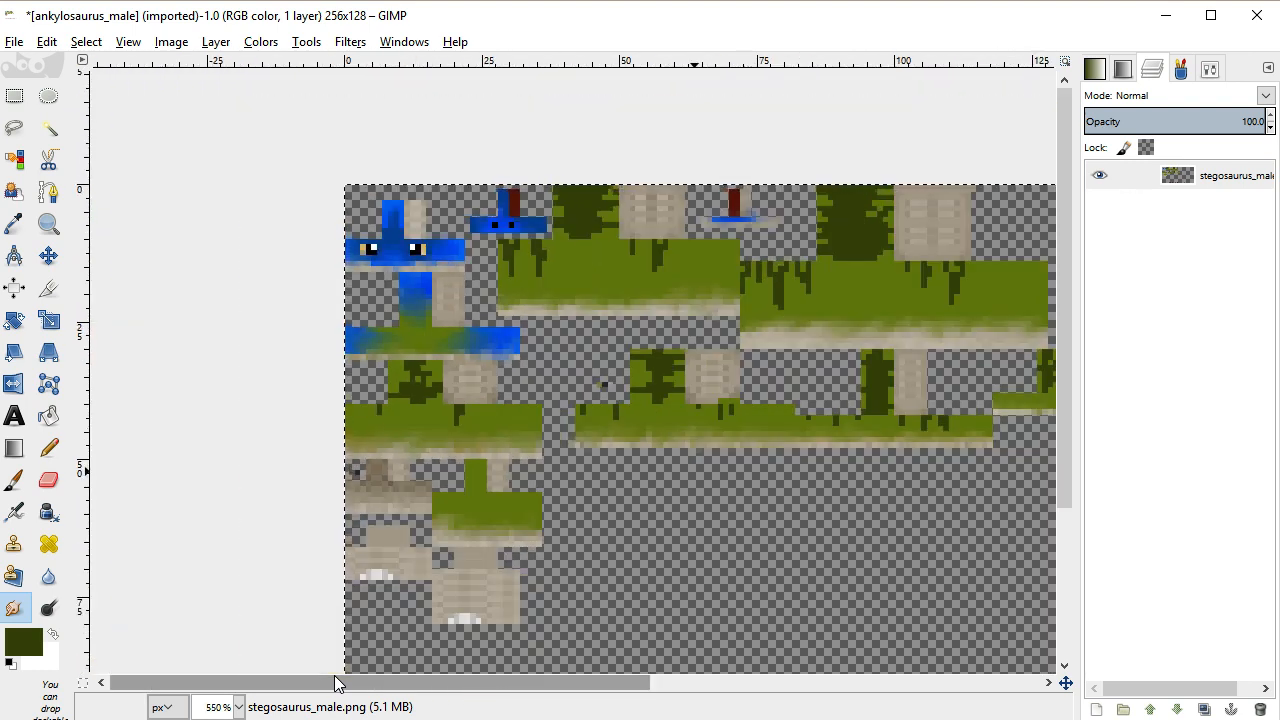
{"action": "scroll", "coordinate": [600, 688], "scroll_direction": "right", "scroll_amount": 3}
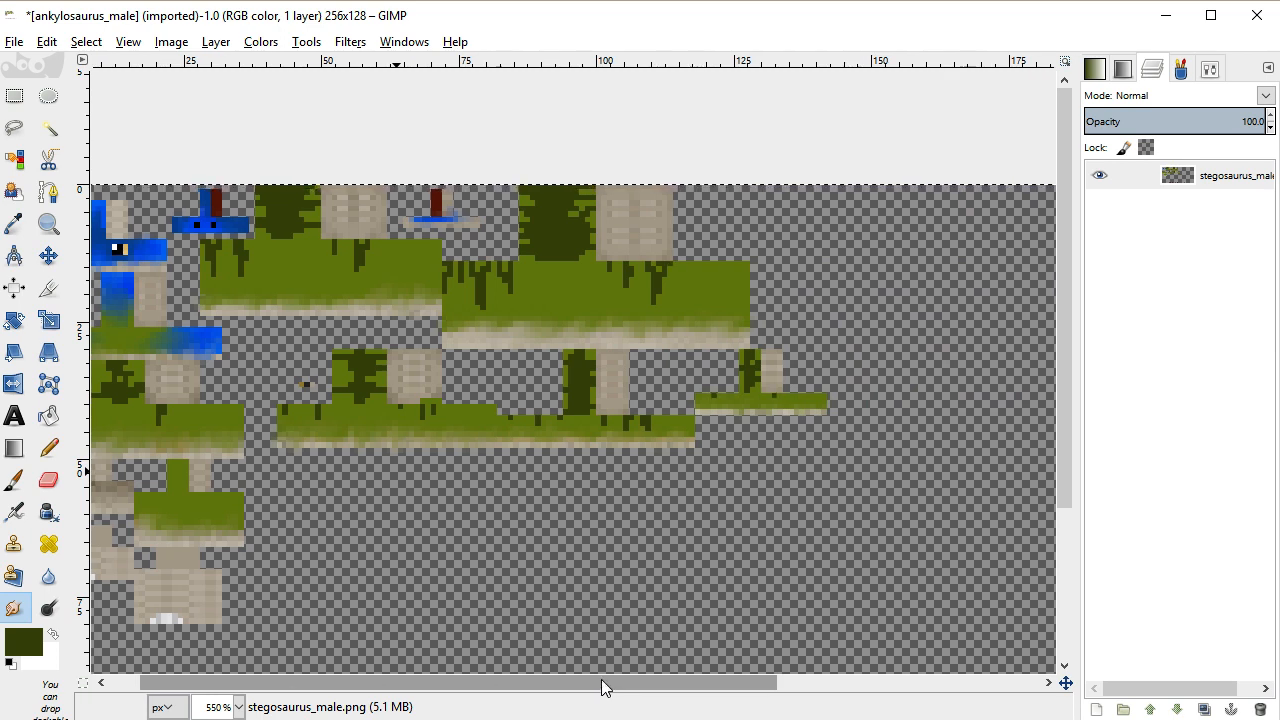
{"action": "scroll", "coordinate": [575, 688], "scroll_direction": "left", "scroll_amount": 1}
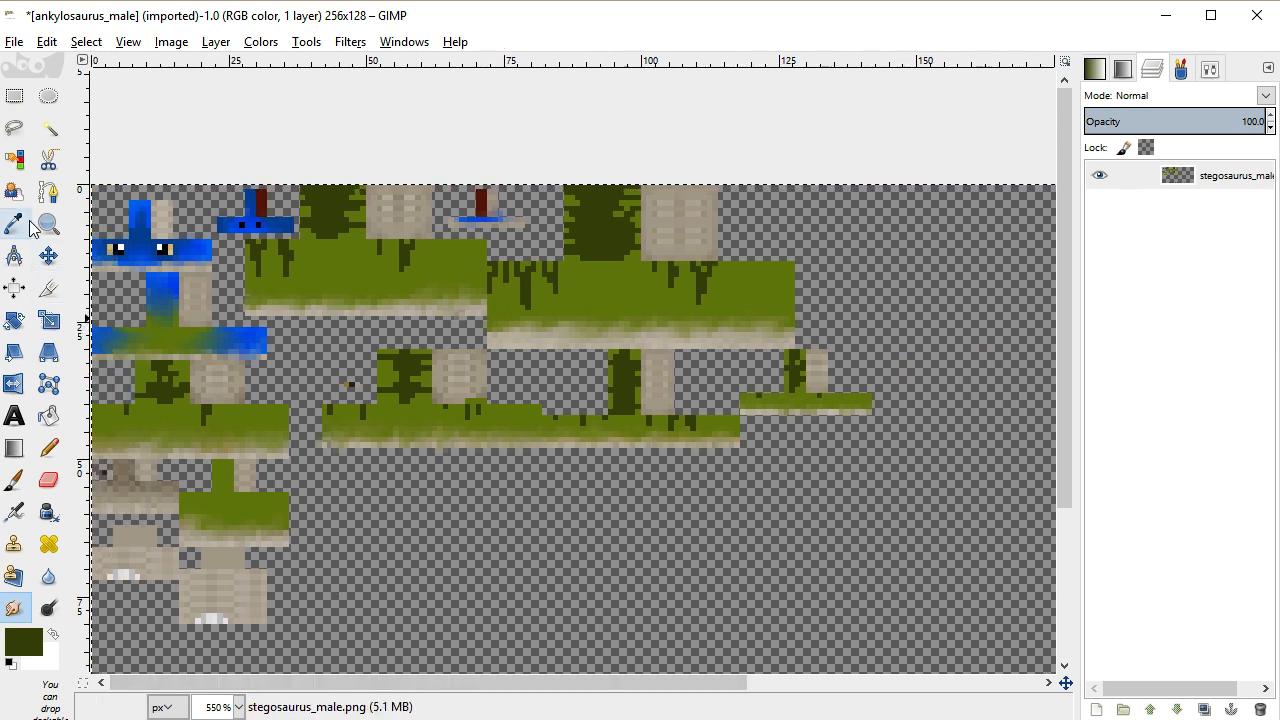
{"action": "left_click", "coordinate": [32, 642]}
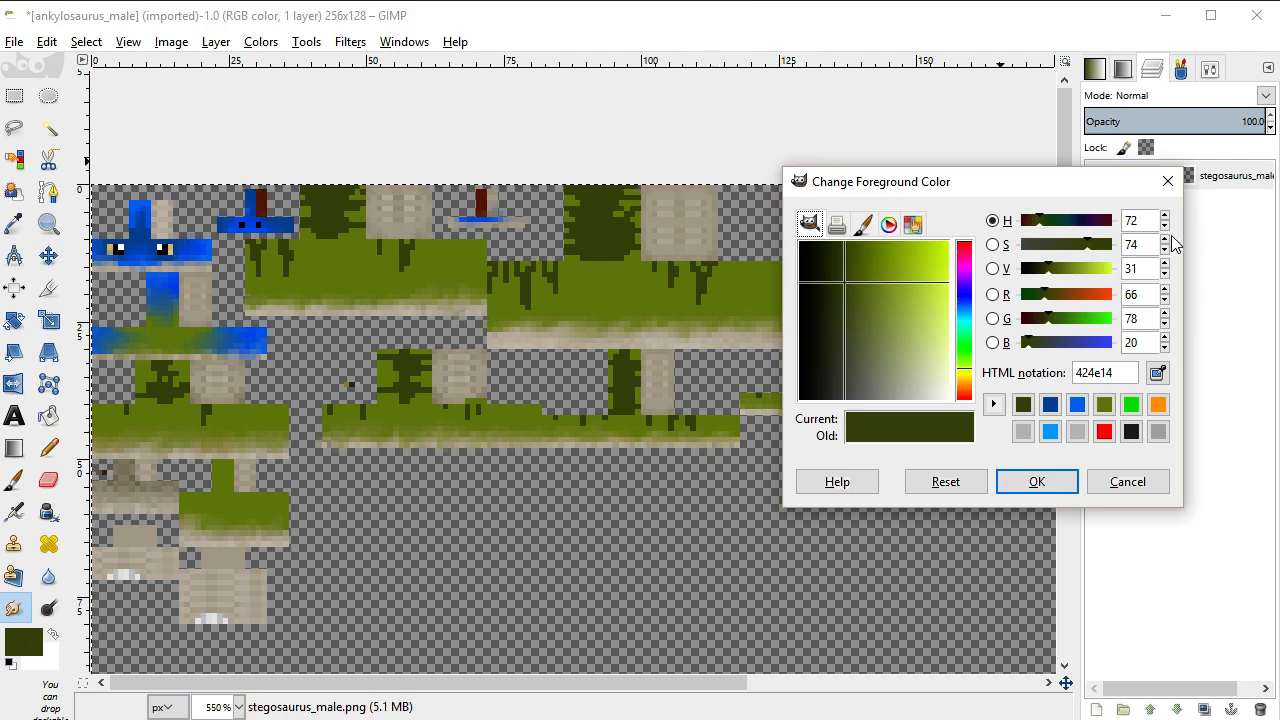
{"action": "left_click_drag", "start_coordinate": [843, 284], "coordinate": [856, 272]}
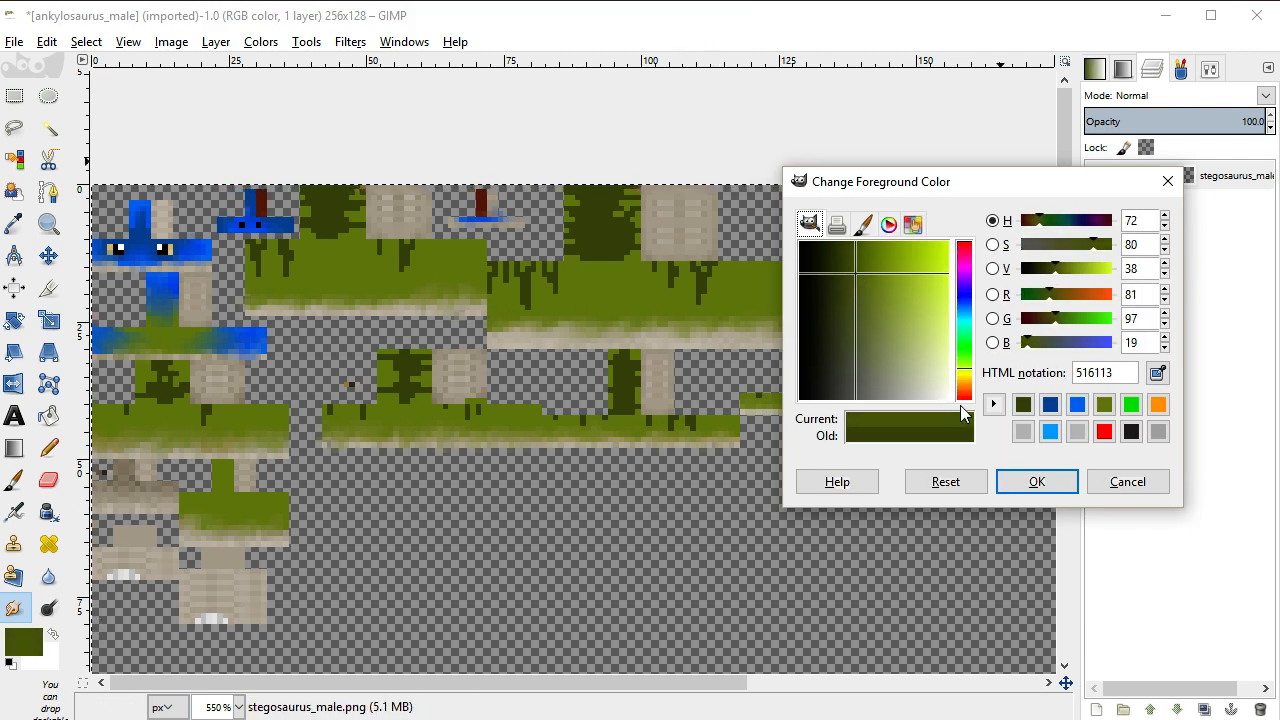
{"action": "left_click", "coordinate": [1036, 482]}
{"action": "left_click", "coordinate": [50, 450]}
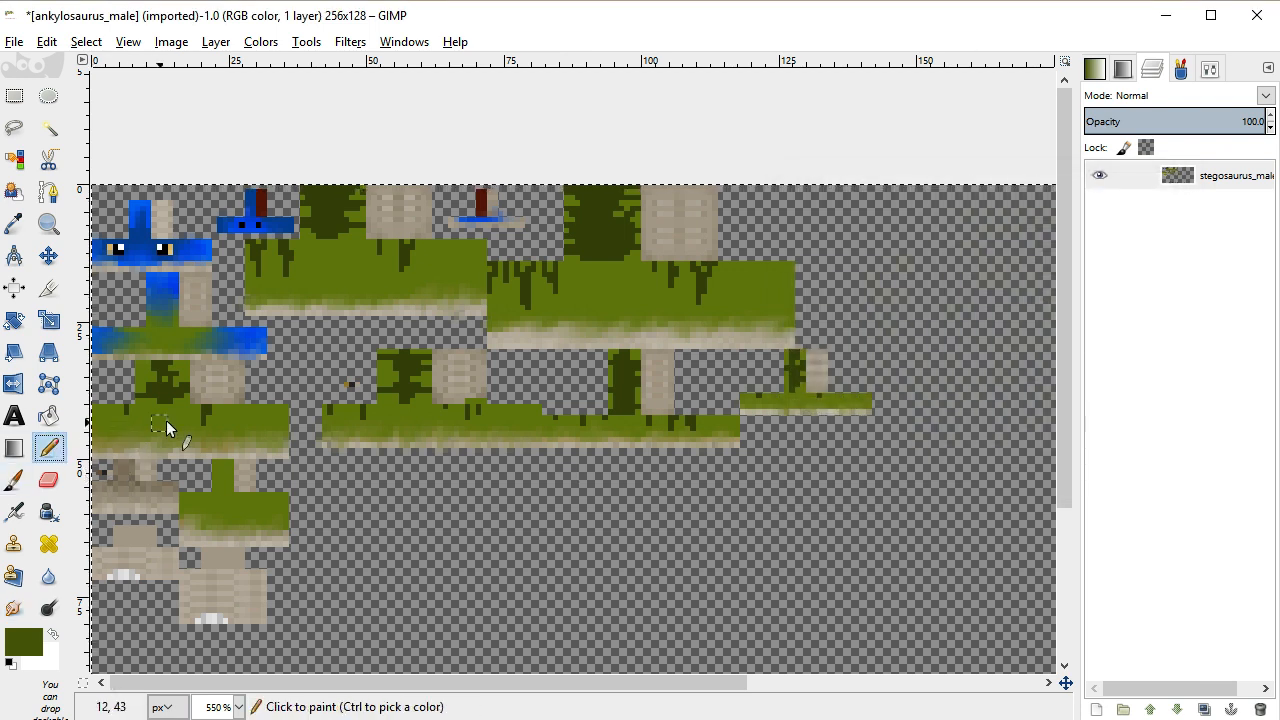
Pencil lighter olive pixels onto the two drips of the strip below the neck piece and the adjoining square block's dark branch
{"action": "scroll", "coordinate": [201, 414], "scroll_direction": "up", "scroll_amount": 3}
{"action": "scroll", "coordinate": [201, 414], "scroll_direction": "up", "scroll_amount": 2}
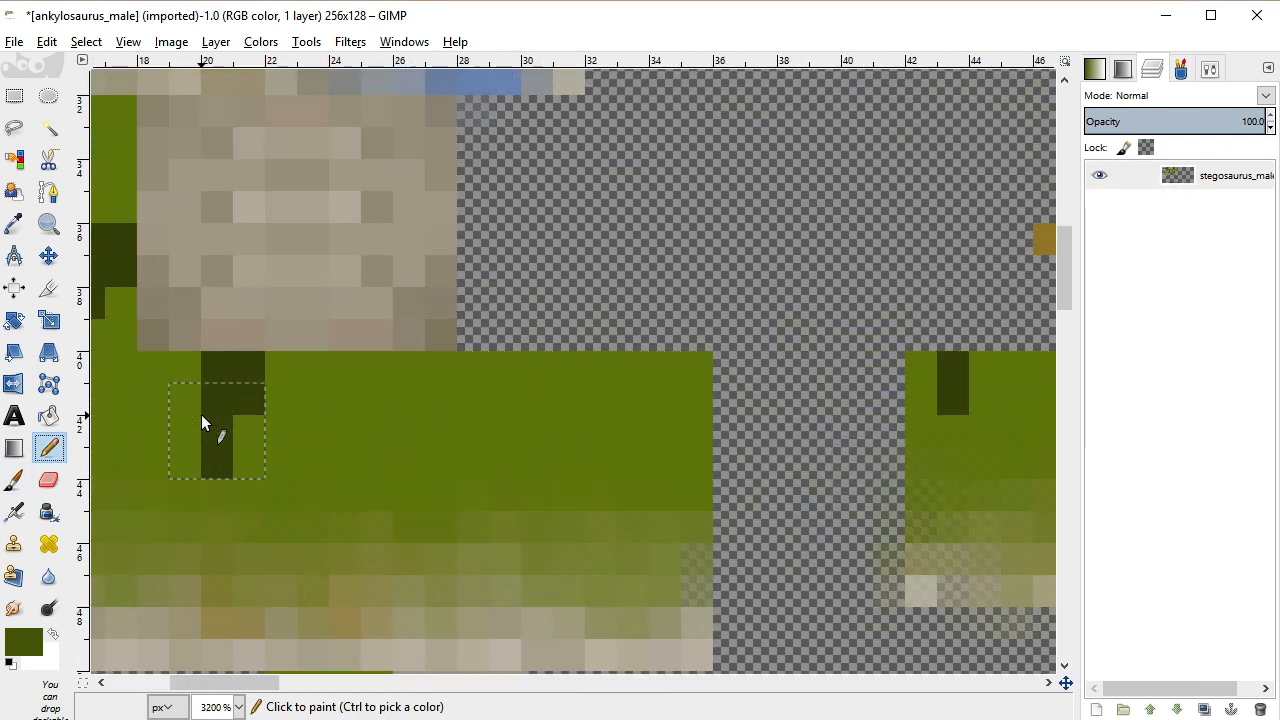
{"action": "left_click_drag", "start_coordinate": [182, 366], "coordinate": [220, 406]}
{"action": "left_click_drag", "start_coordinate": [225, 683], "coordinate": [165, 684]}
{"action": "left_click", "coordinate": [297, 372]}
{"action": "mouse_move", "coordinate": [395, 300]}
{"action": "left_mouse_down"}
{"action": "mouse_move", "coordinate": [397, 286]}
{"action": "mouse_move", "coordinate": [363, 270]}
{"action": "left_mouse_up"}
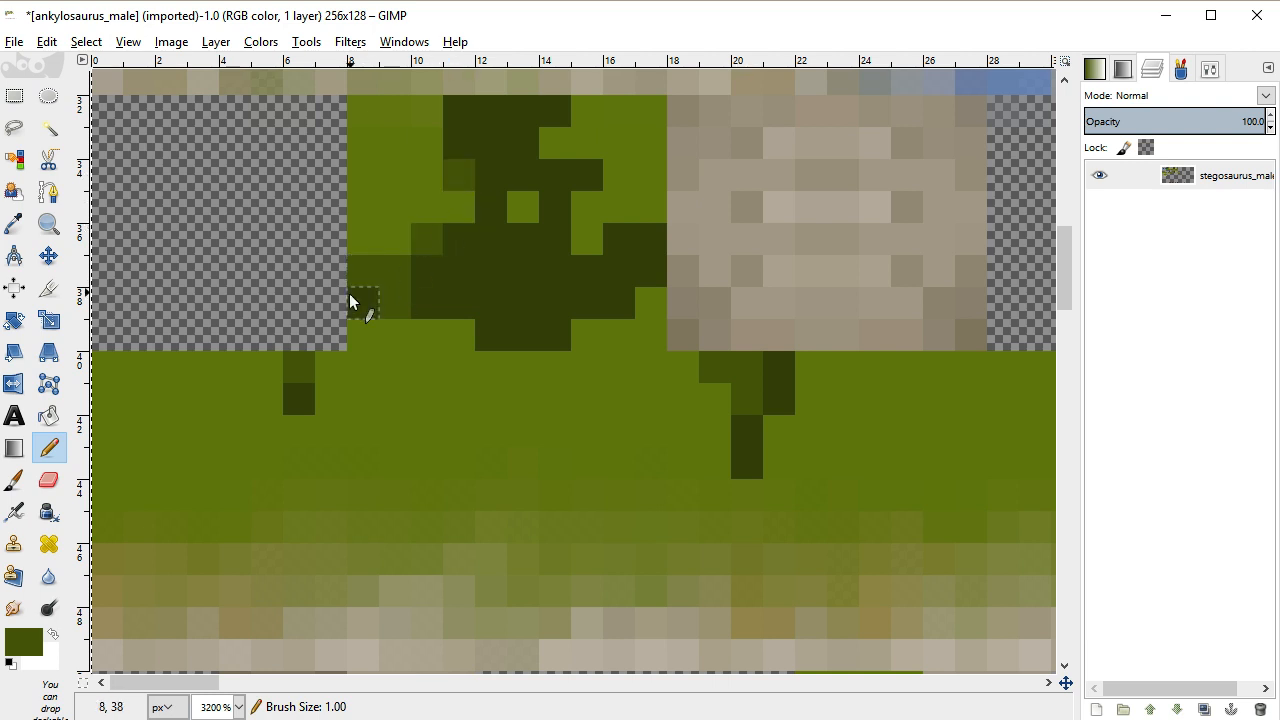
Pencil lighter olive pixels inside the dark pattern of the square block below the neck piece, trying separate marks beside it
{"action": "scroll", "coordinate": [433, 298], "scroll_direction": "up", "scroll_amount": 5}
{"action": "scroll", "coordinate": [433, 298], "scroll_direction": "down", "scroll_amount": 3}
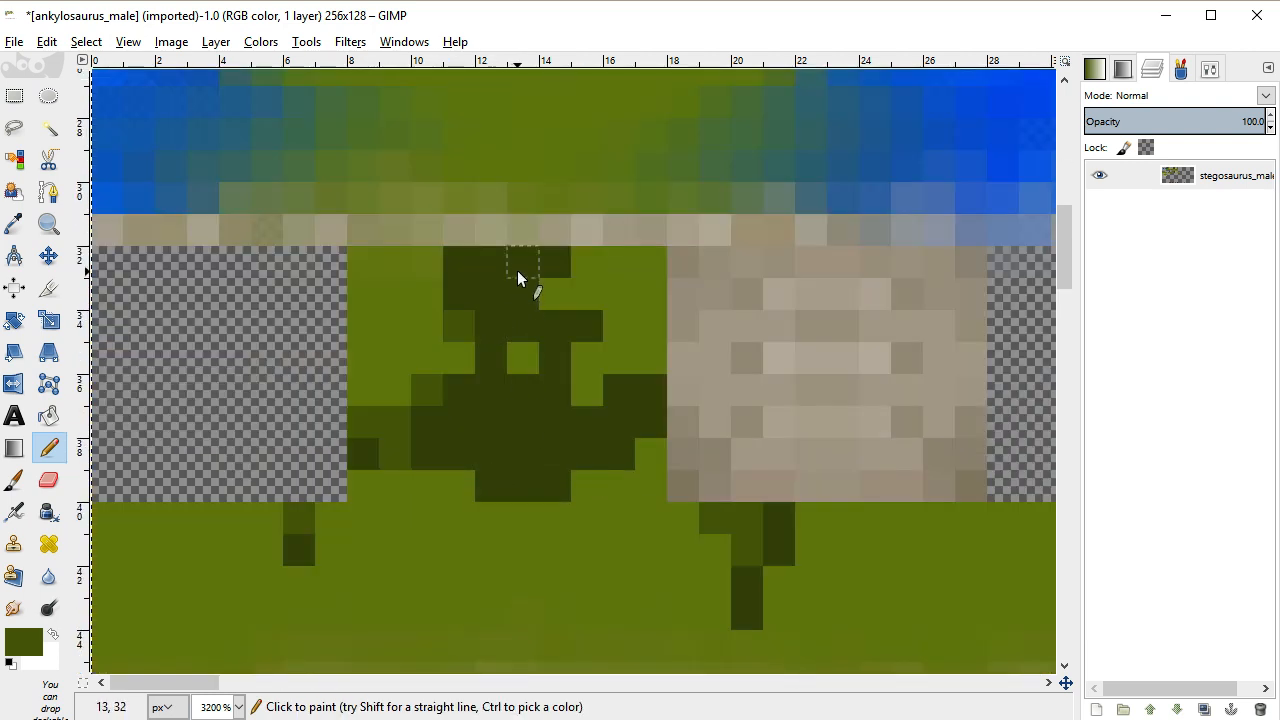
{"action": "left_click", "coordinate": [490, 422]}
{"action": "left_click", "coordinate": [394, 294]}
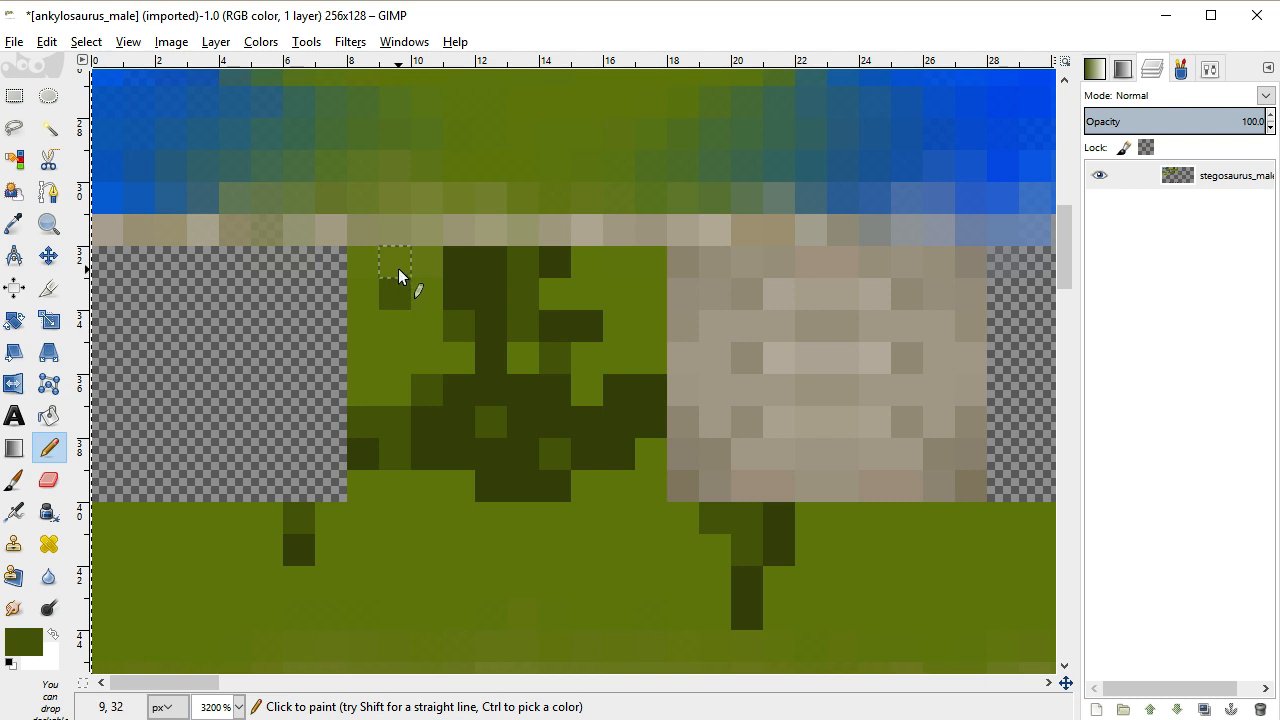
{"action": "left_click_drag", "start_coordinate": [394, 262], "coordinate": [394, 326]}
{"action": "left_click", "coordinate": [619, 294]}
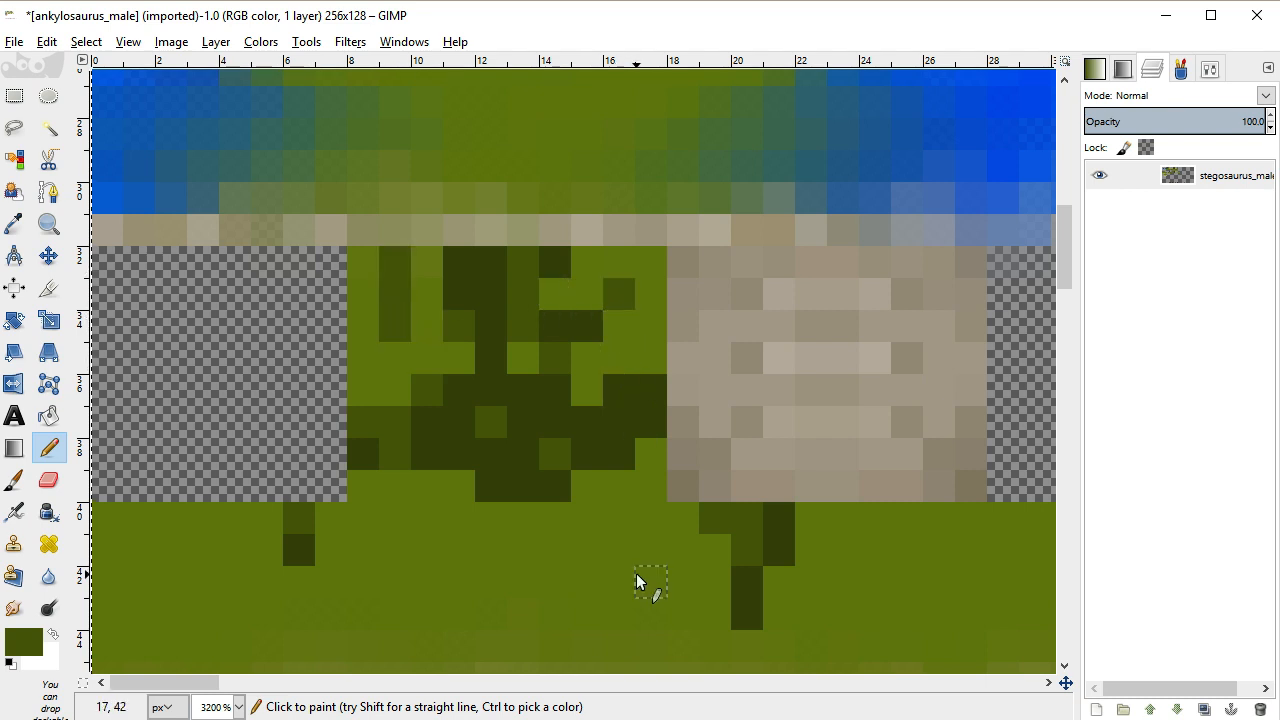
Pencil lighter olive pixels beside the tail base strip's first two drips and around the dark stripe of its square block
{"action": "scroll", "coordinate": [637, 580], "scroll_direction": "down", "scroll_amount": 2}
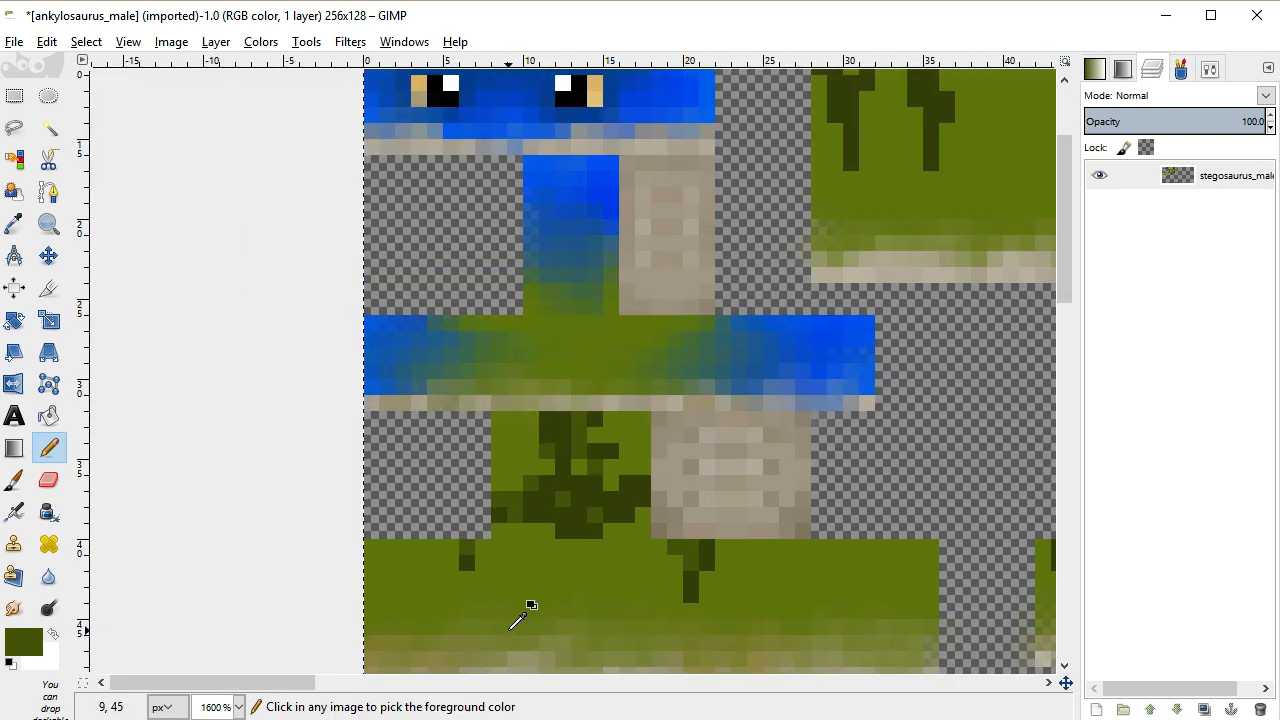
{"action": "left_click_drag", "start_coordinate": [217, 684], "coordinate": [378, 676]}
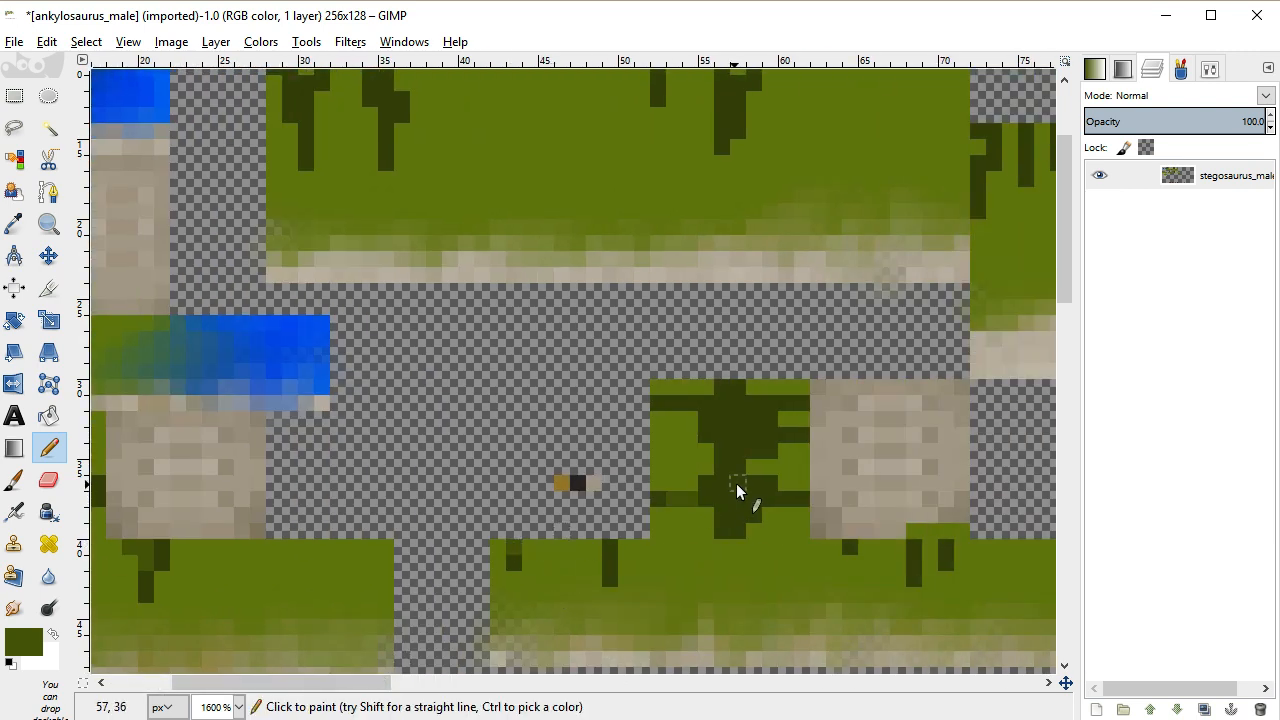
{"action": "left_click", "coordinate": [543, 548]}
{"action": "left_click", "coordinate": [628, 551]}
{"action": "left_click", "coordinate": [628, 558]}
{"action": "left_click", "coordinate": [658, 513]}
{"action": "left_click", "coordinate": [676, 513]}
{"action": "left_click_drag", "start_coordinate": [690, 419], "coordinate": [677, 412]}
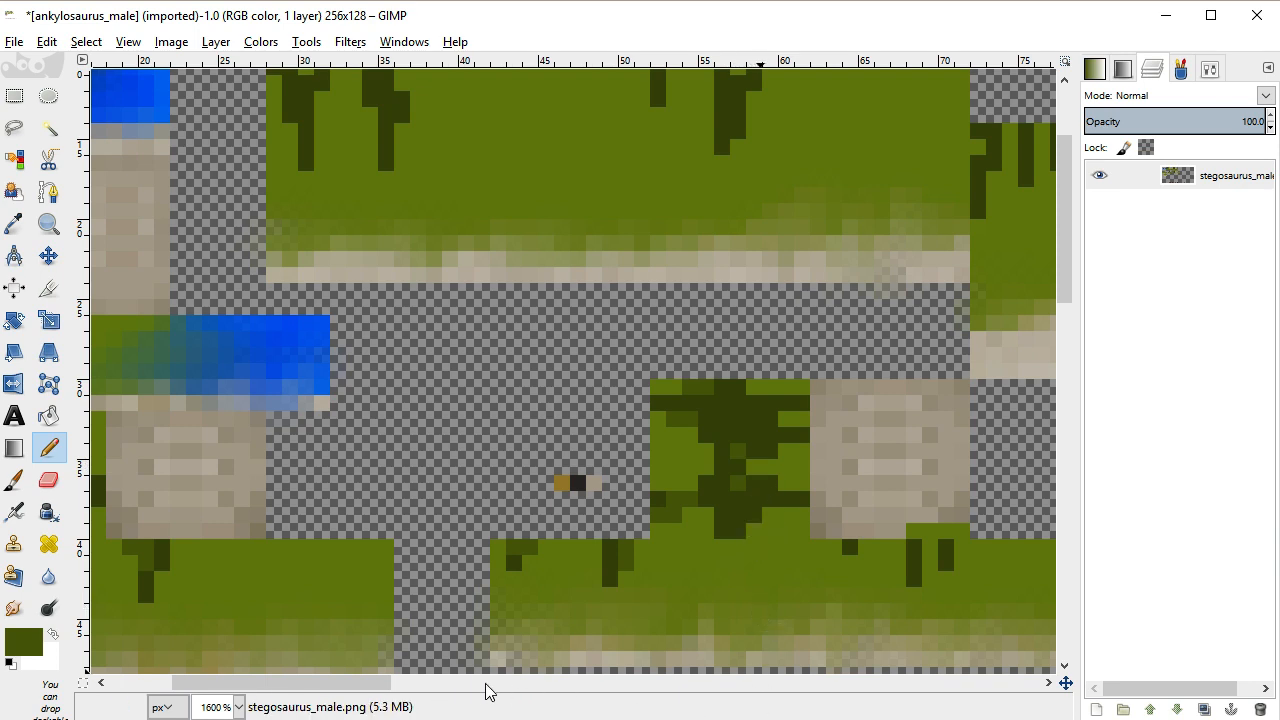
Lengthen the tail base strip's drips with lighter olive pixels and shade the other side of the square block's stripe
{"action": "scroll", "coordinate": [433, 692], "scroll_direction": "right", "scroll_amount": 2}
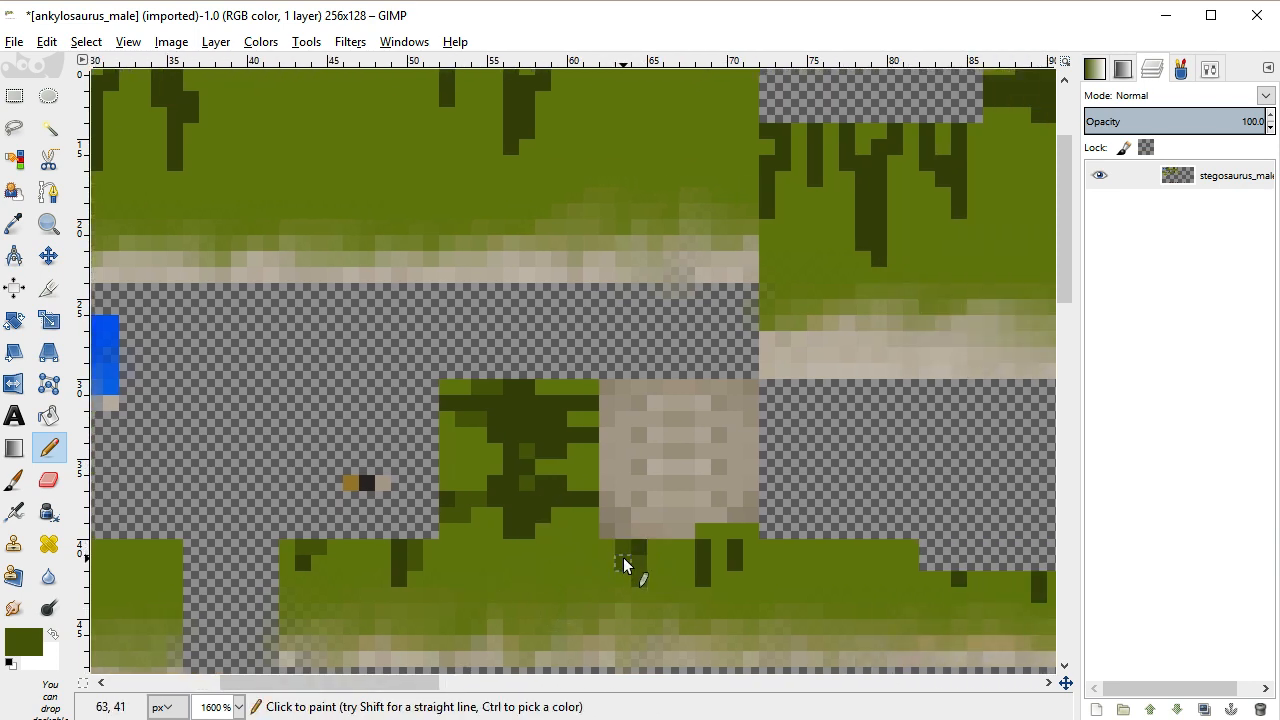
{"action": "left_click", "coordinate": [400, 597]}
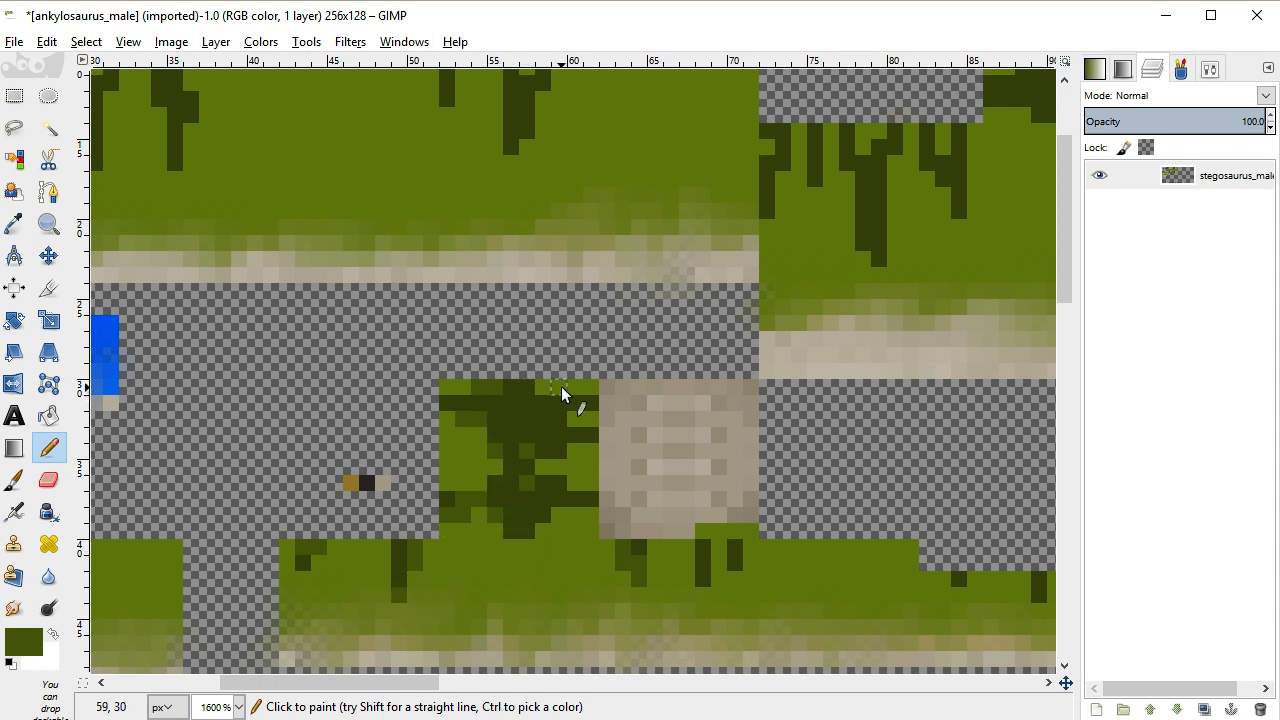
{"action": "left_click_drag", "start_coordinate": [541, 461], "coordinate": [572, 463]}
Pencil lighter olive accents on the narrower tail strip's drips and dark block, and on the tail tip block's pattern
{"action": "left_click_drag", "start_coordinate": [411, 684], "coordinate": [461, 683]}
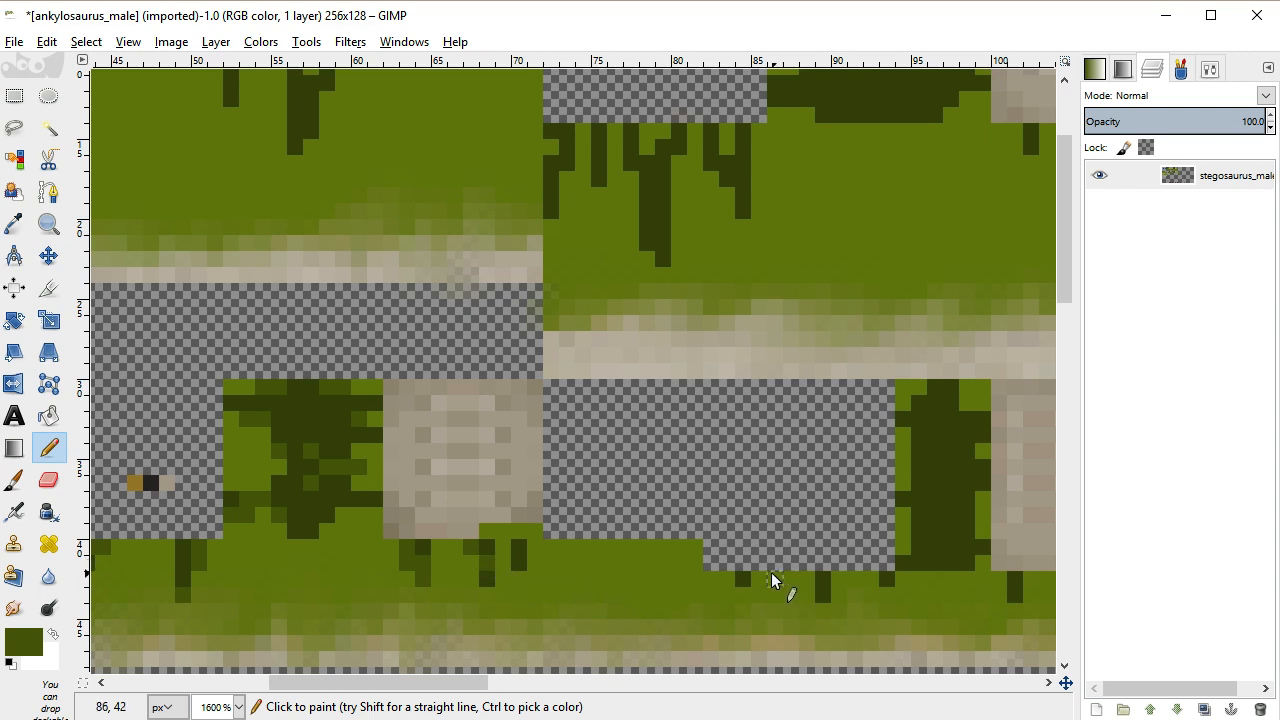
{"action": "left_click_drag", "start_coordinate": [740, 595], "coordinate": [742, 612]}
{"action": "left_click_drag", "start_coordinate": [842, 599], "coordinate": [835, 613]}
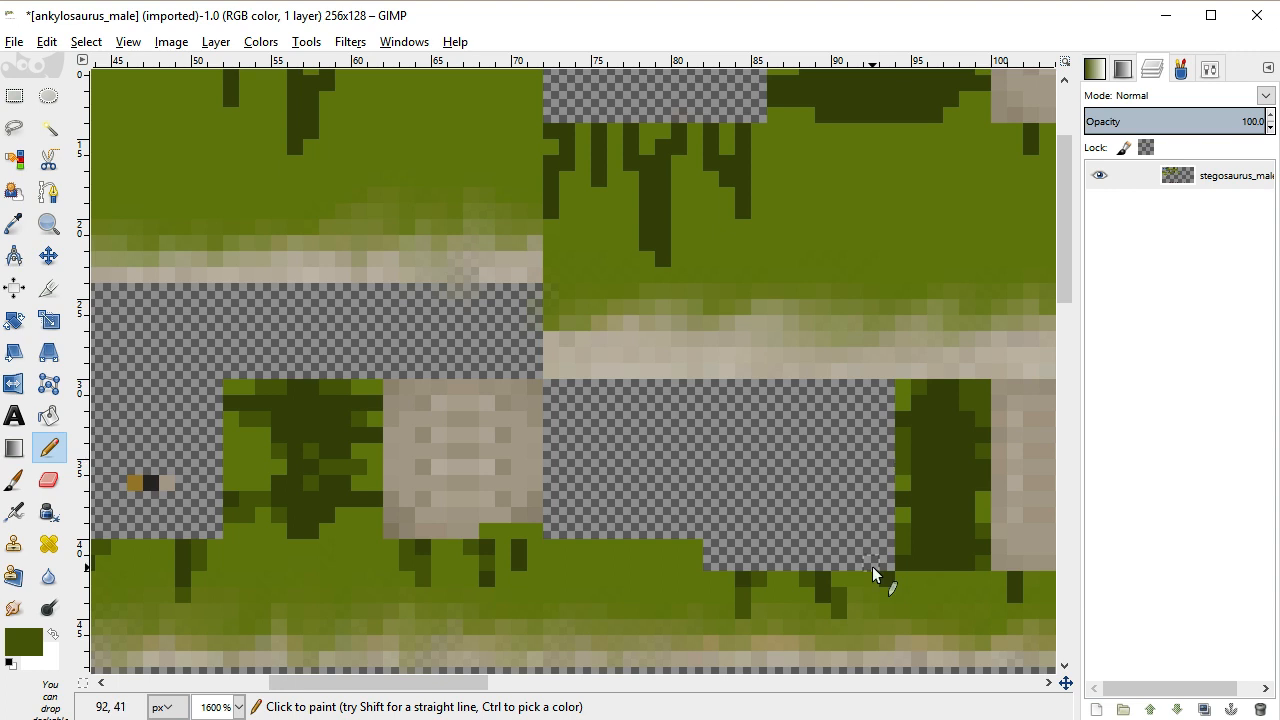
{"action": "left_click_drag", "start_coordinate": [443, 683], "coordinate": [554, 683]}
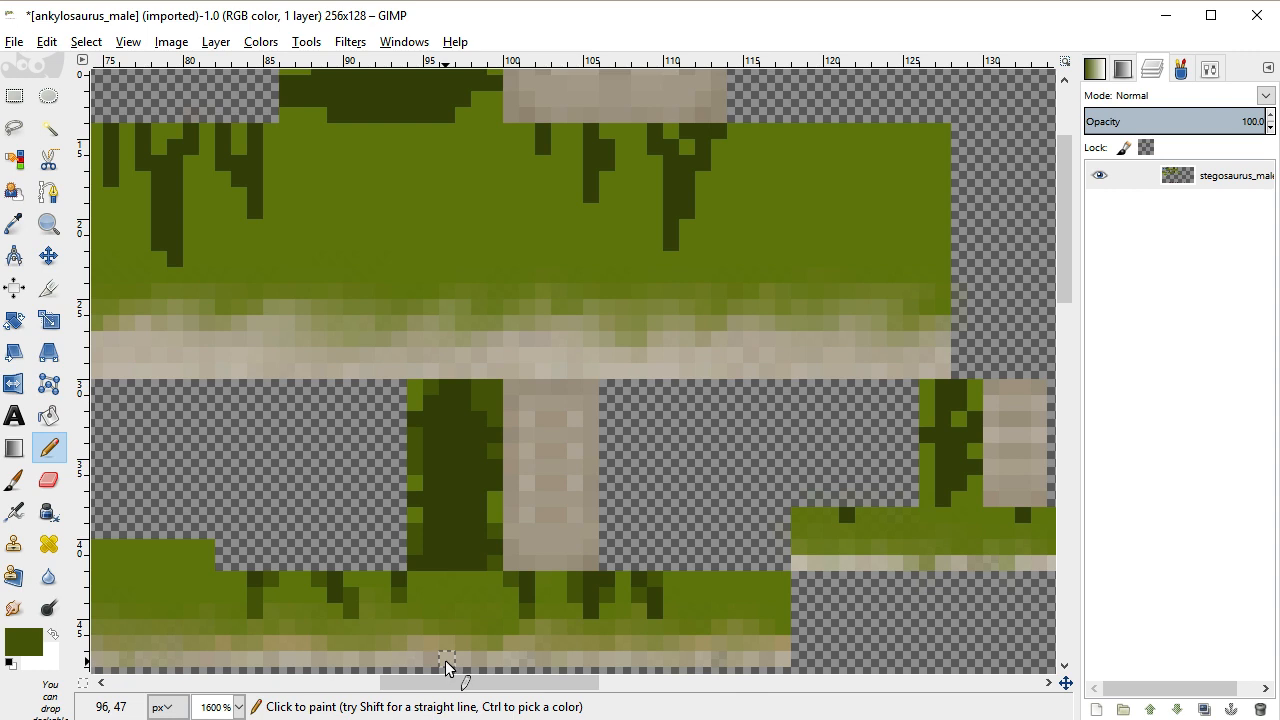
{"action": "left_click_drag", "start_coordinate": [408, 683], "coordinate": [476, 683]}
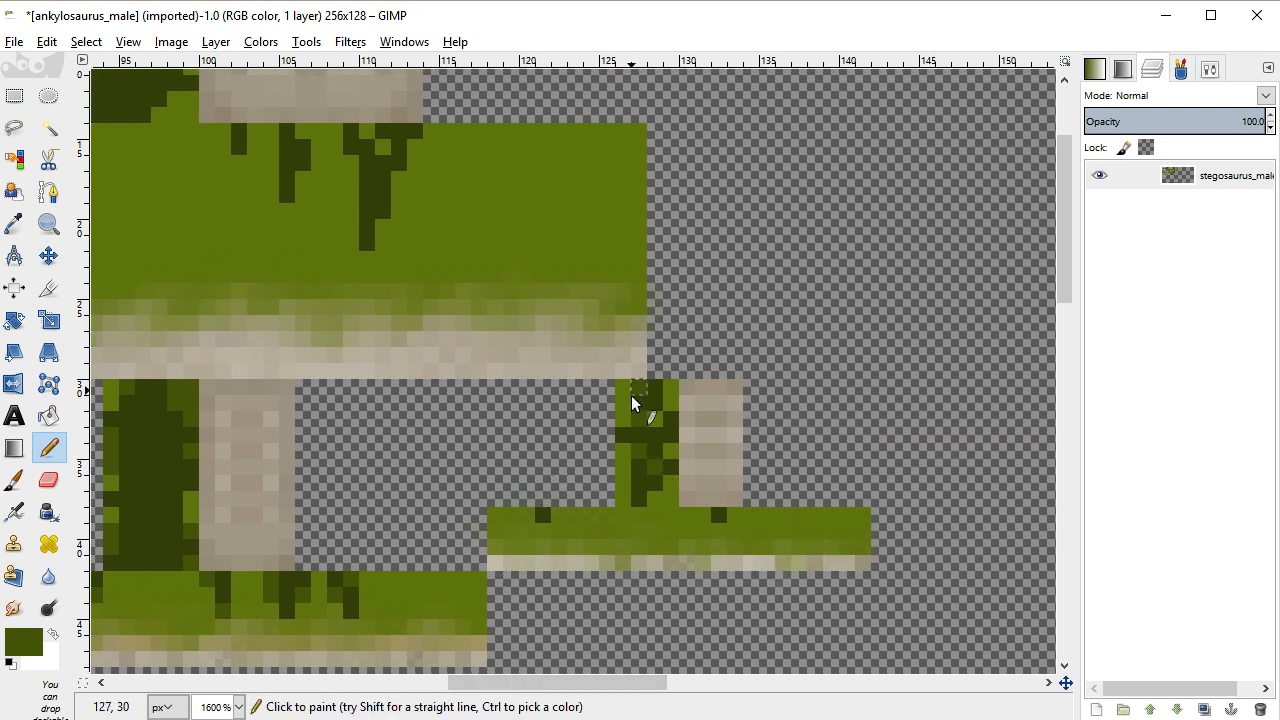
Pencil lighter olive pixels around the two long drips at the front end of the body piece beside the head
{"action": "scroll", "coordinate": [625, 504], "scroll_direction": "up", "scroll_amount": 3}
{"action": "left_click_drag", "start_coordinate": [578, 690], "coordinate": [204, 659]}
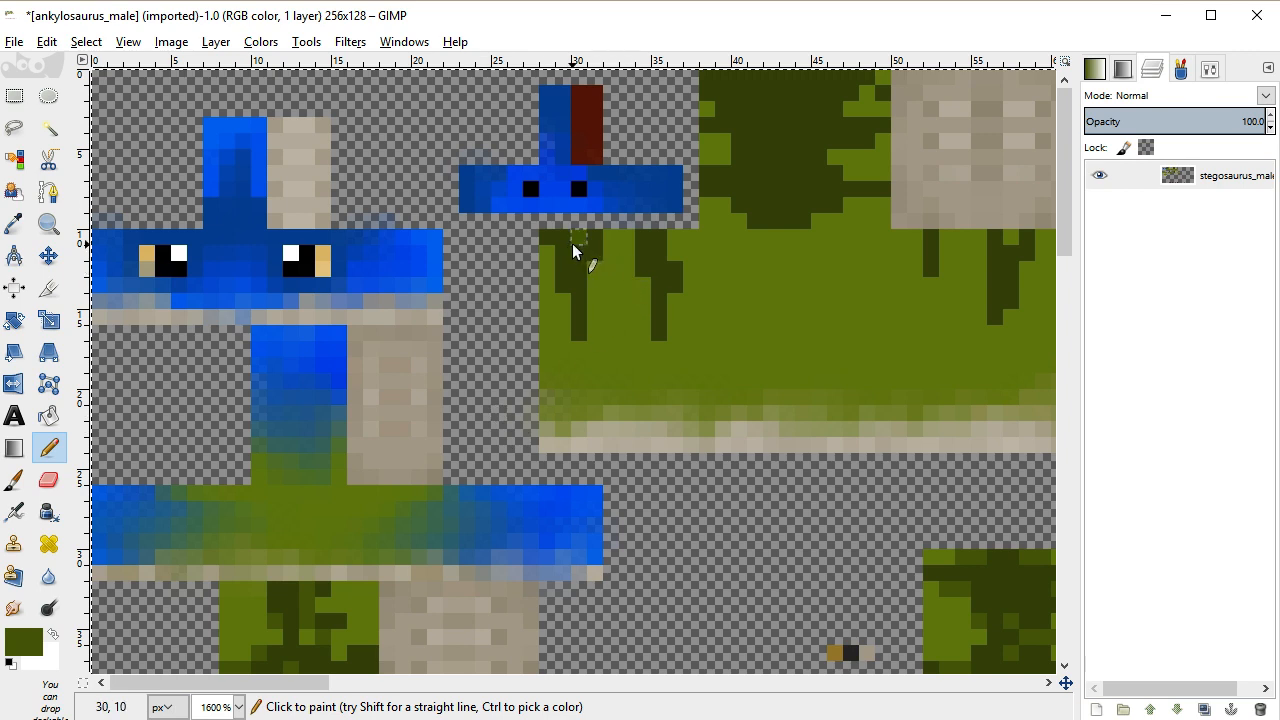
{"action": "left_click", "coordinate": [562, 282]}
{"action": "mouse_move", "coordinate": [632, 239]}
{"action": "left_mouse_down"}
{"action": "mouse_move", "coordinate": [658, 300]}
{"action": "mouse_move", "coordinate": [661, 270]}
{"action": "left_mouse_up"}
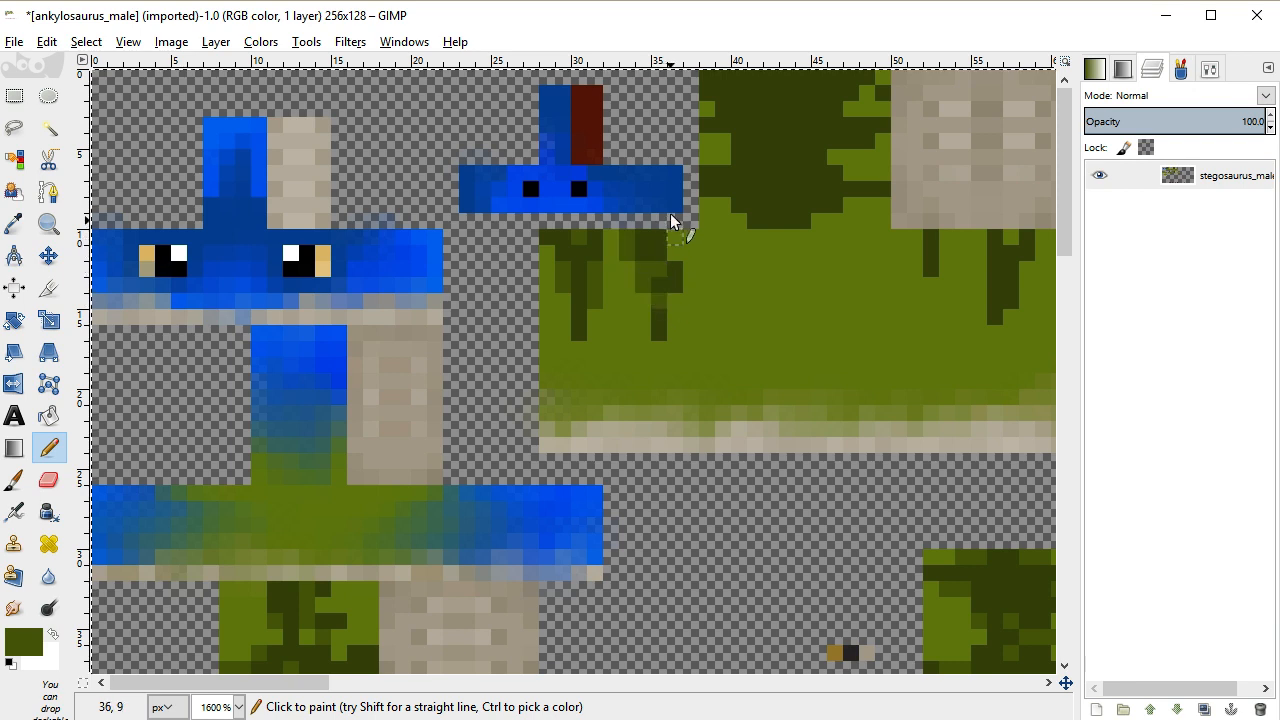
Pencil lighter olive pixels along both ragged side edges of the dark block above the front body piece
{"action": "left_click", "coordinate": [740, 203]}
{"action": "mouse_move", "coordinate": [721, 190]}
{"action": "left_mouse_down"}
{"action": "mouse_move", "coordinate": [734, 121]}
{"action": "mouse_move", "coordinate": [708, 118]}
{"action": "mouse_move", "coordinate": [717, 152]}
{"action": "left_mouse_up"}
{"action": "left_click", "coordinate": [734, 122]}
{"action": "left_click", "coordinate": [865, 89]}
{"action": "left_click", "coordinate": [854, 107]}
{"action": "left_click", "coordinate": [878, 122]}
{"action": "left_click", "coordinate": [837, 154]}
{"action": "left_click", "coordinate": [843, 169]}
{"action": "left_click", "coordinate": [851, 190]}
{"action": "left_click", "coordinate": [850, 206]}
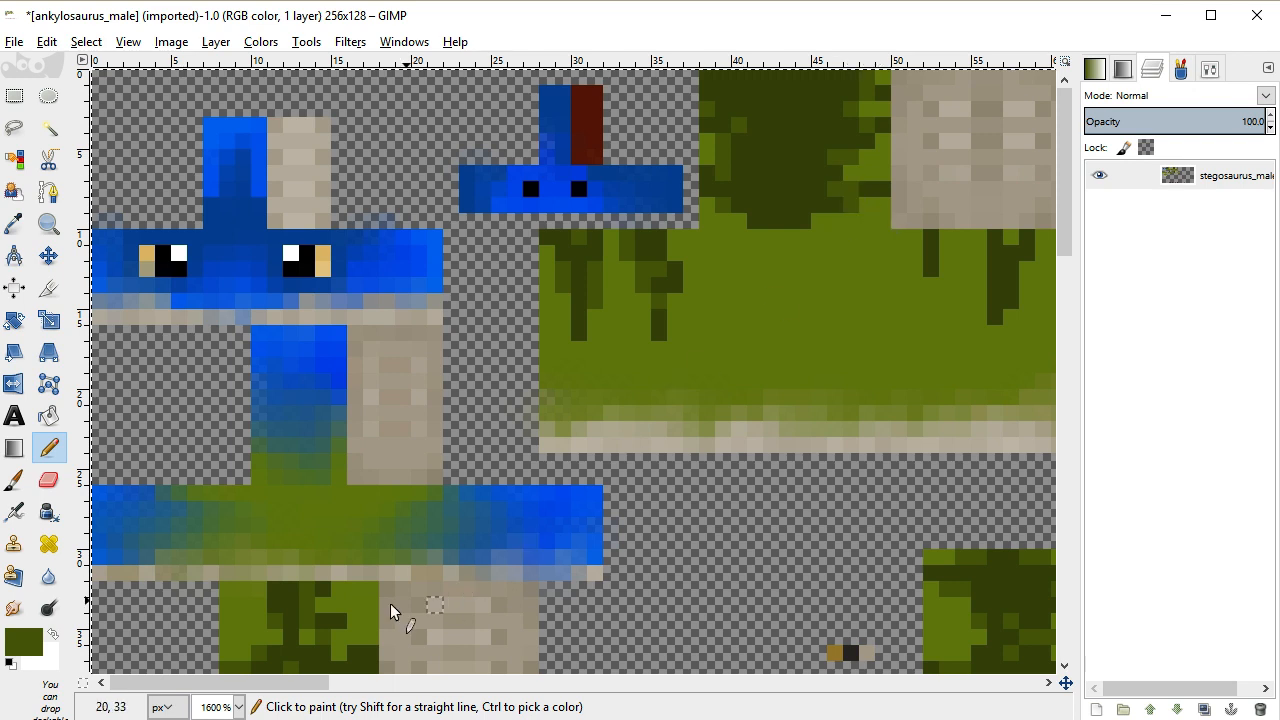
Pencil lighter olive accents on the front body piece's two drips beneath the beige panel
{"action": "left_click_drag", "start_coordinate": [302, 686], "coordinate": [347, 688]}
{"action": "left_click", "coordinate": [716, 236]}
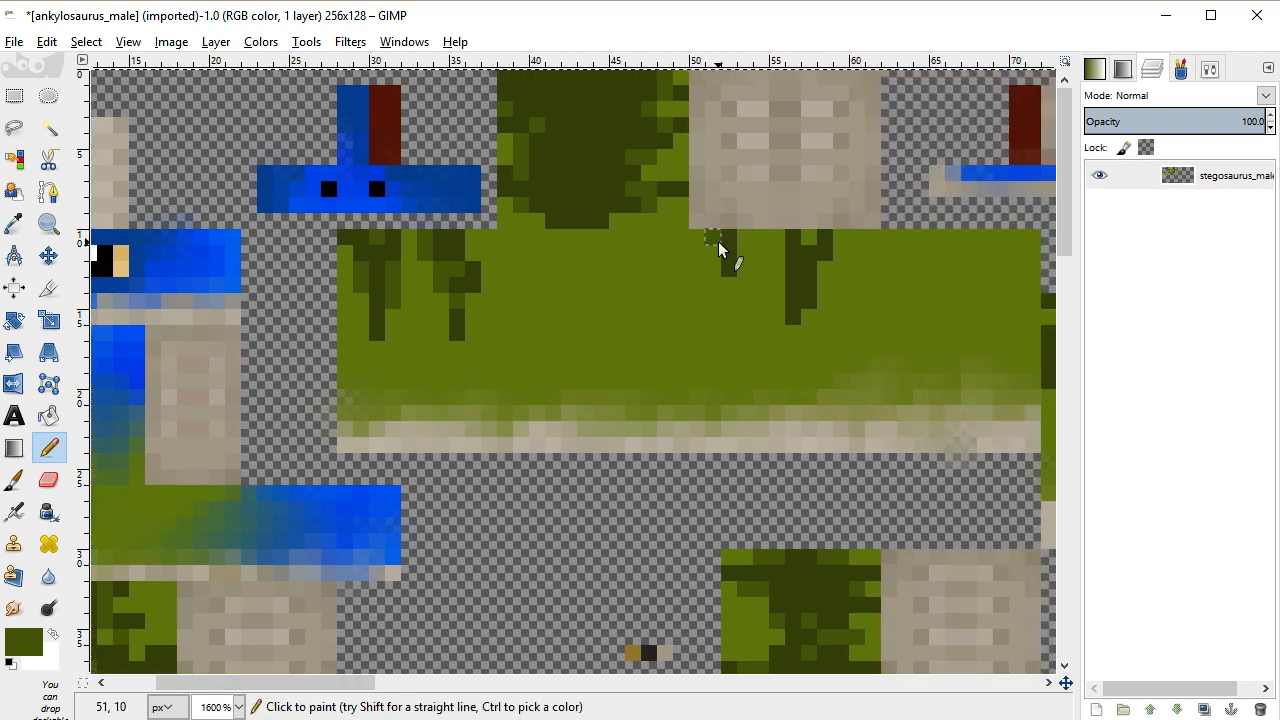
{"action": "mouse_move", "coordinate": [793, 258]}
{"action": "left_mouse_down"}
{"action": "mouse_move", "coordinate": [783, 362]}
{"action": "mouse_move", "coordinate": [794, 315]}
{"action": "left_mouse_up"}
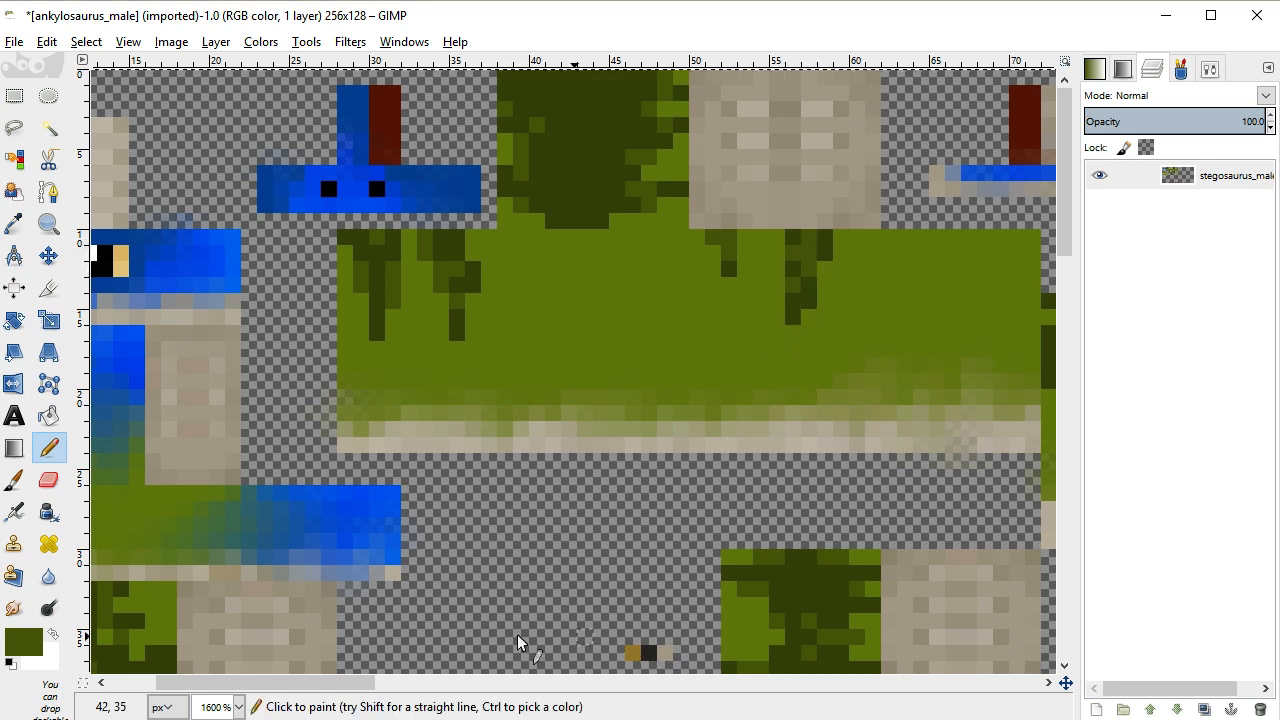
Undo the last stroke and pencil lighter olive accents on the drip cluster at the largest body piece's front end
{"action": "left_click_drag", "start_coordinate": [352, 683], "coordinate": [499, 703]}
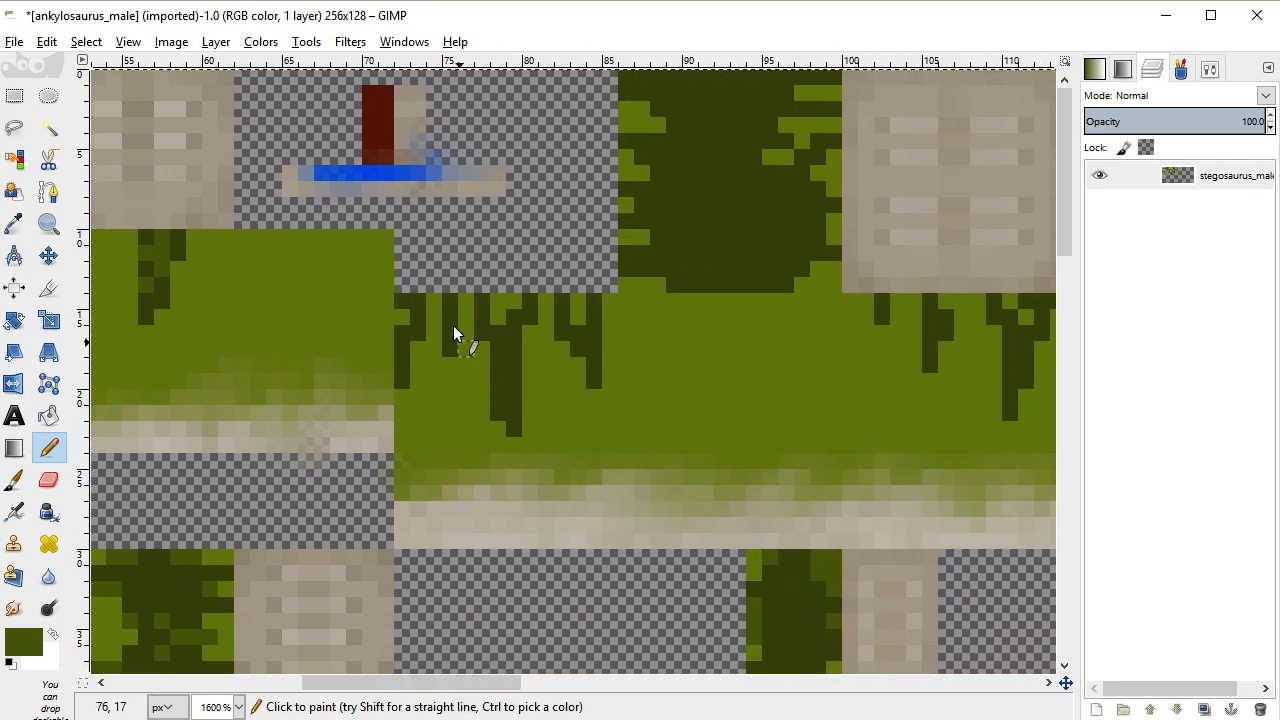
{"action": "key", "text": "ctrl+z"}
{"action": "left_click", "coordinate": [497, 311]}
{"action": "mouse_move", "coordinate": [495, 304]}
{"action": "left_mouse_down"}
{"action": "mouse_move", "coordinate": [515, 296]}
{"action": "mouse_move", "coordinate": [577, 314]}
{"action": "left_mouse_up"}
{"action": "left_click_drag", "start_coordinate": [518, 342], "coordinate": [510, 372]}
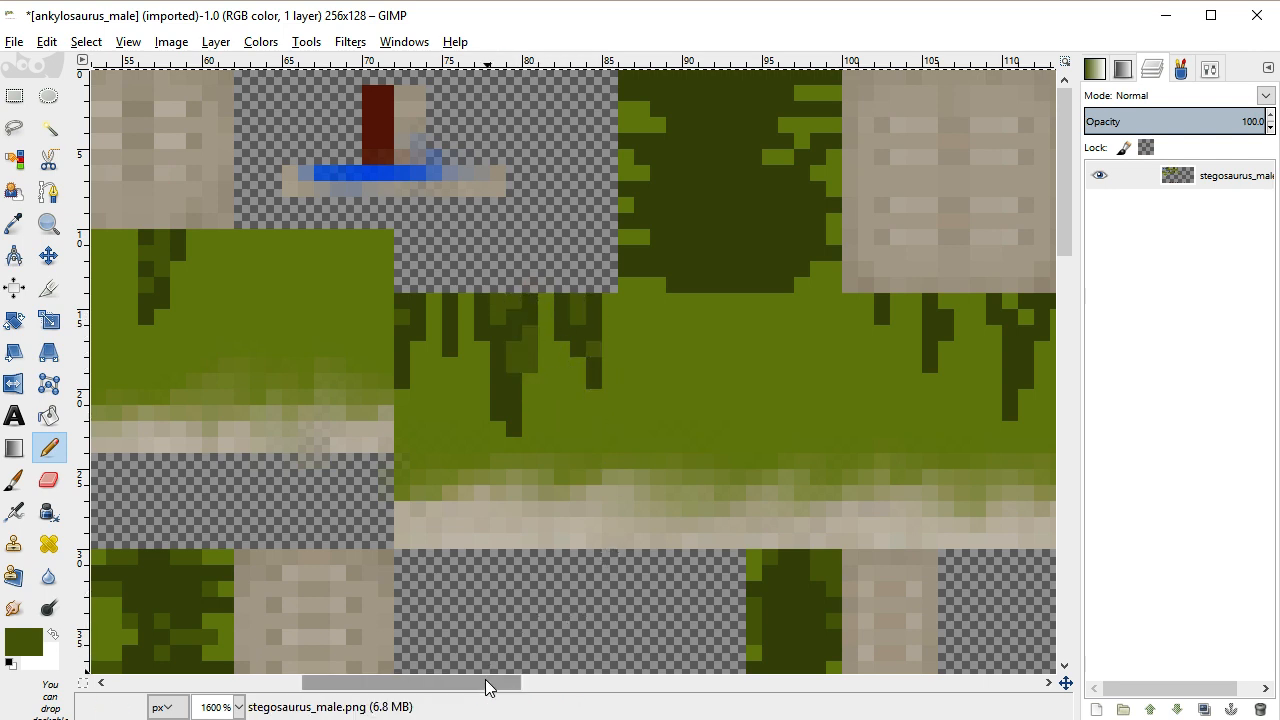
Pencil lighter olive accents on the largest body piece's drips beneath the beige panel
{"action": "left_click_drag", "start_coordinate": [486, 686], "coordinate": [513, 686]}
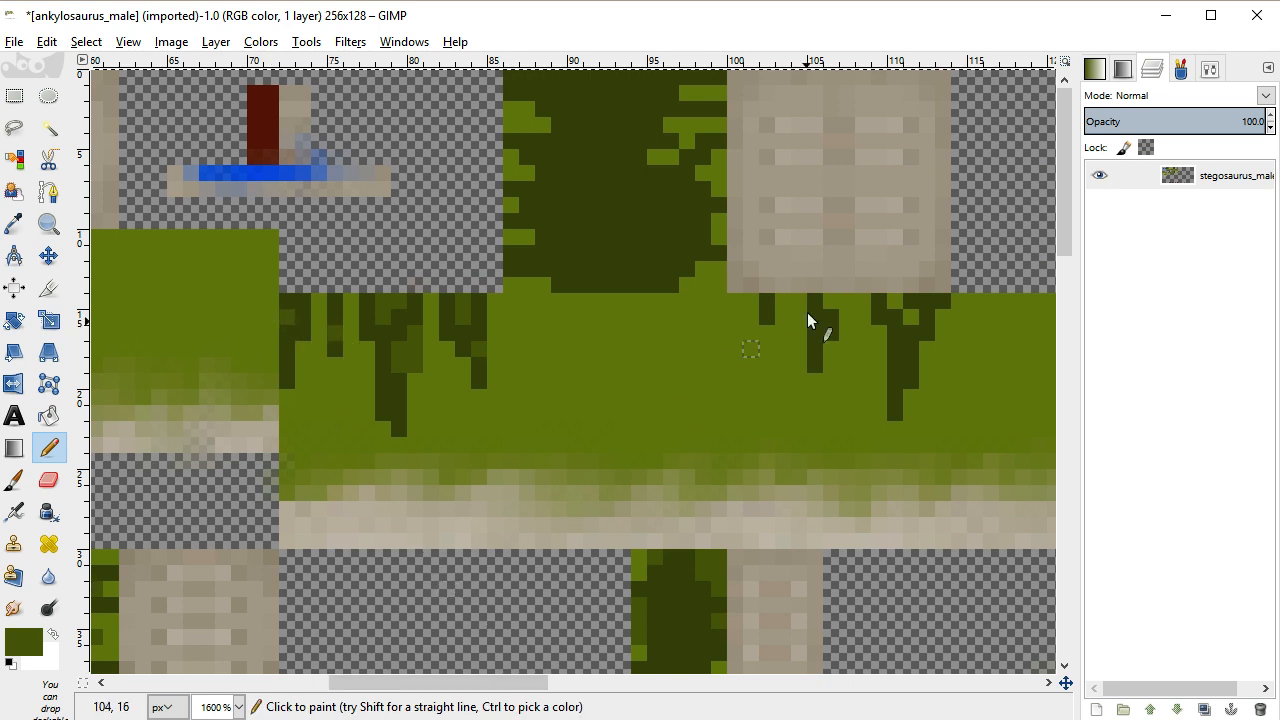
{"action": "left_click_drag", "start_coordinate": [767, 308], "coordinate": [767, 348]}
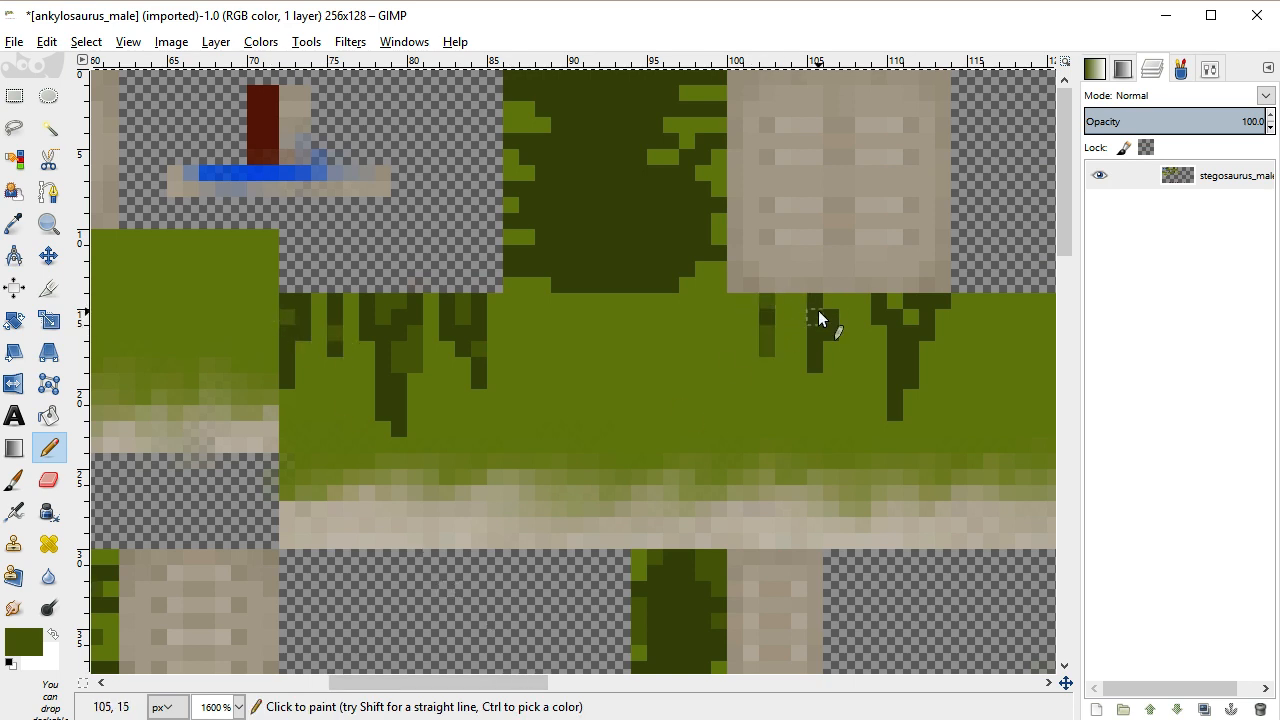
{"action": "left_click_drag", "start_coordinate": [893, 306], "coordinate": [911, 360]}
{"action": "left_click_drag", "start_coordinate": [926, 303], "coordinate": [925, 314]}
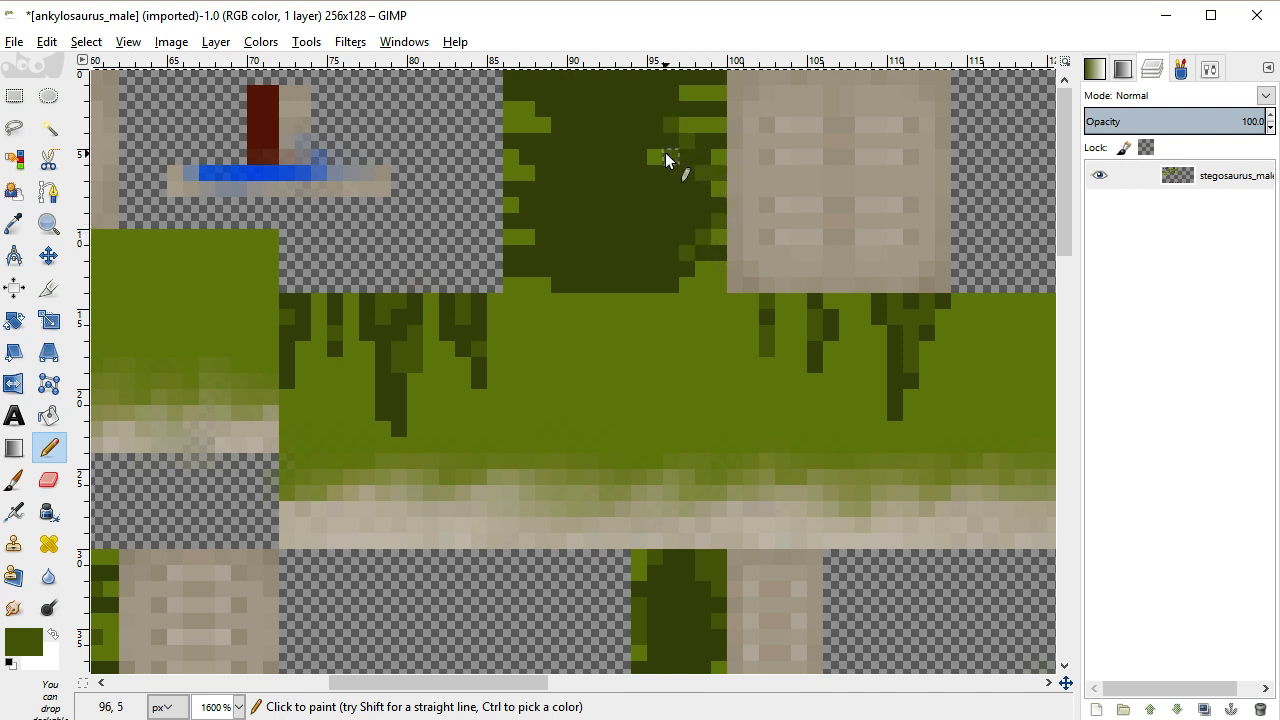
Pencil lighter olive pixels along the largest dark block's ragged edge and short vertical streaks inside the block
{"action": "mouse_move", "coordinate": [536, 128]}
{"action": "left_mouse_down"}
{"action": "mouse_move", "coordinate": [570, 131]}
{"action": "mouse_move", "coordinate": [552, 136]}
{"action": "left_mouse_up"}
{"action": "left_click_drag", "start_coordinate": [526, 198], "coordinate": [525, 235]}
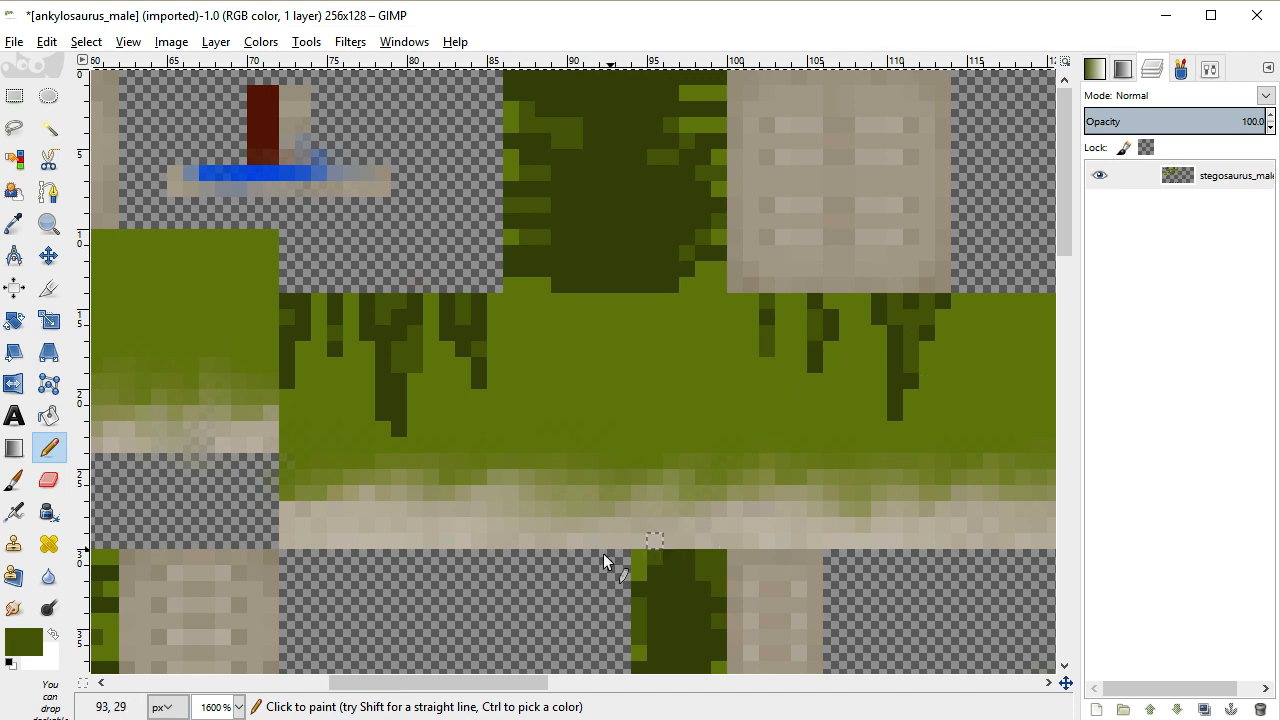
{"action": "left_click_drag", "start_coordinate": [494, 680], "coordinate": [527, 677]}
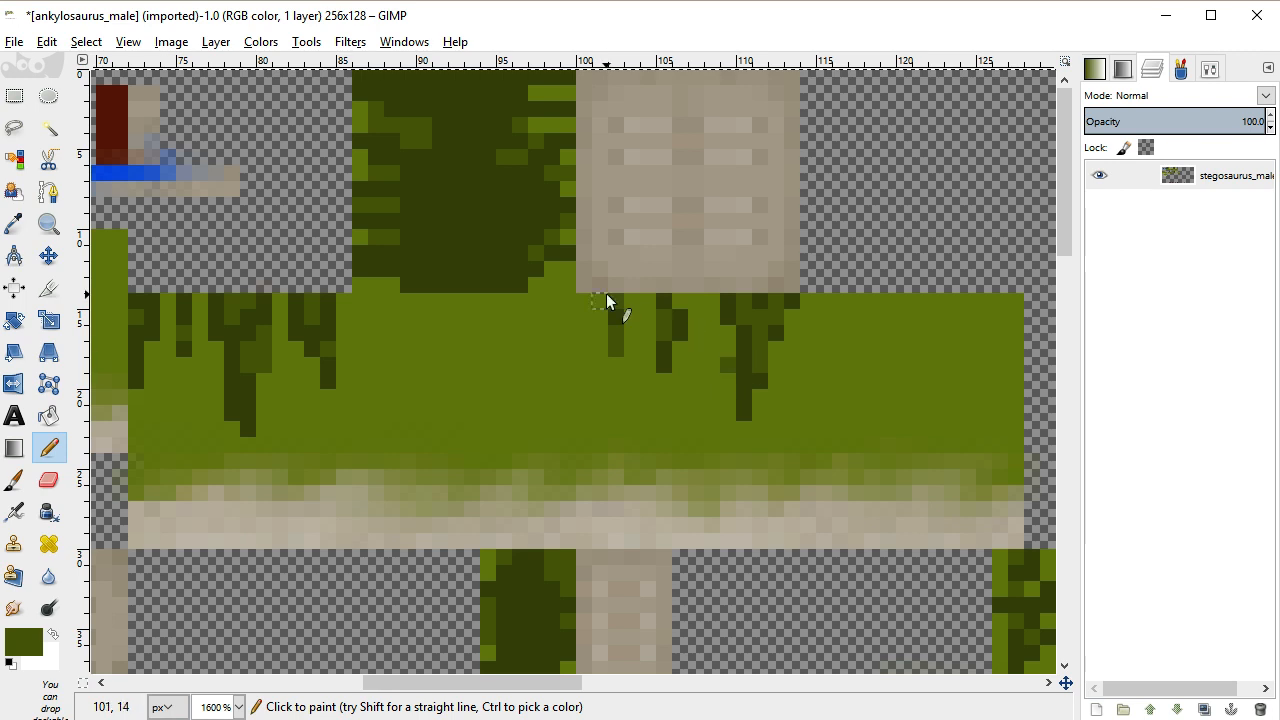
{"action": "scroll", "coordinate": [607, 302], "scroll_direction": "down", "scroll_amount": 5}
{"action": "scroll", "coordinate": [563, 312], "scroll_direction": "up", "scroll_amount": 2}
{"action": "scroll", "coordinate": [648, 416], "scroll_direction": "down", "scroll_amount": 4}
{"action": "scroll", "coordinate": [647, 416], "scroll_direction": "up", "scroll_amount": 4}
{"action": "left_click_drag", "start_coordinate": [462, 259], "coordinate": [462, 216]}
{"action": "left_click_drag", "start_coordinate": [461, 113], "coordinate": [460, 94]}
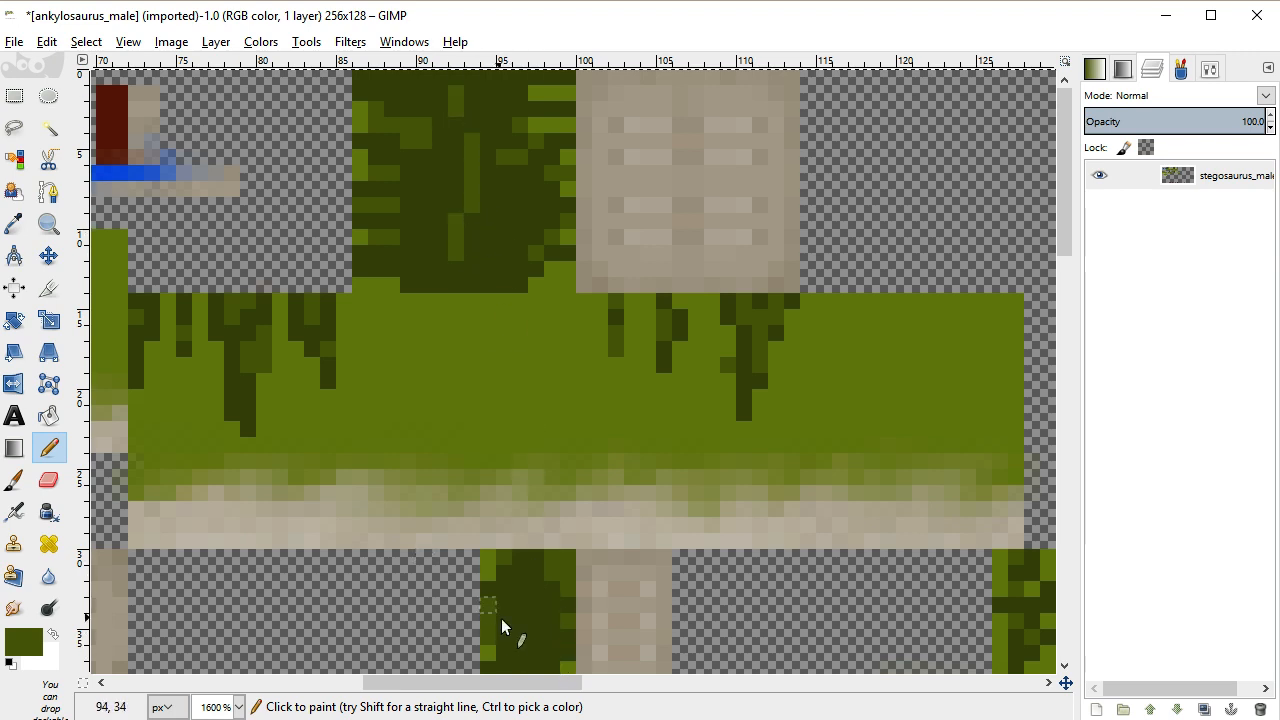
{"action": "left_click_drag", "start_coordinate": [517, 683], "coordinate": [262, 683]}
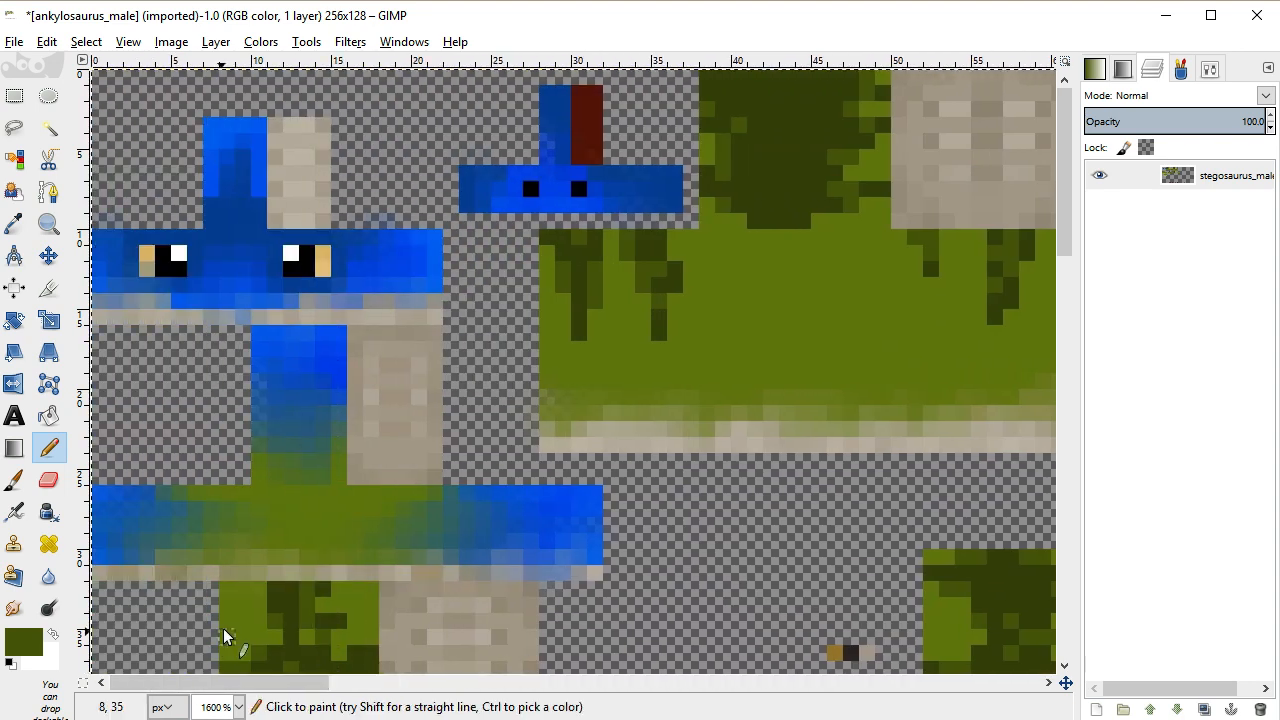
{"action": "scroll", "coordinate": [520, 457], "scroll_direction": "down", "scroll_amount": 3}
{"action": "scroll", "coordinate": [501, 396], "scroll_direction": "down", "scroll_amount": 1}
{"action": "scroll", "coordinate": [502, 396], "scroll_direction": "down", "scroll_amount": 3}
{"action": "scroll", "coordinate": [502, 396], "scroll_direction": "up", "scroll_amount": 5}
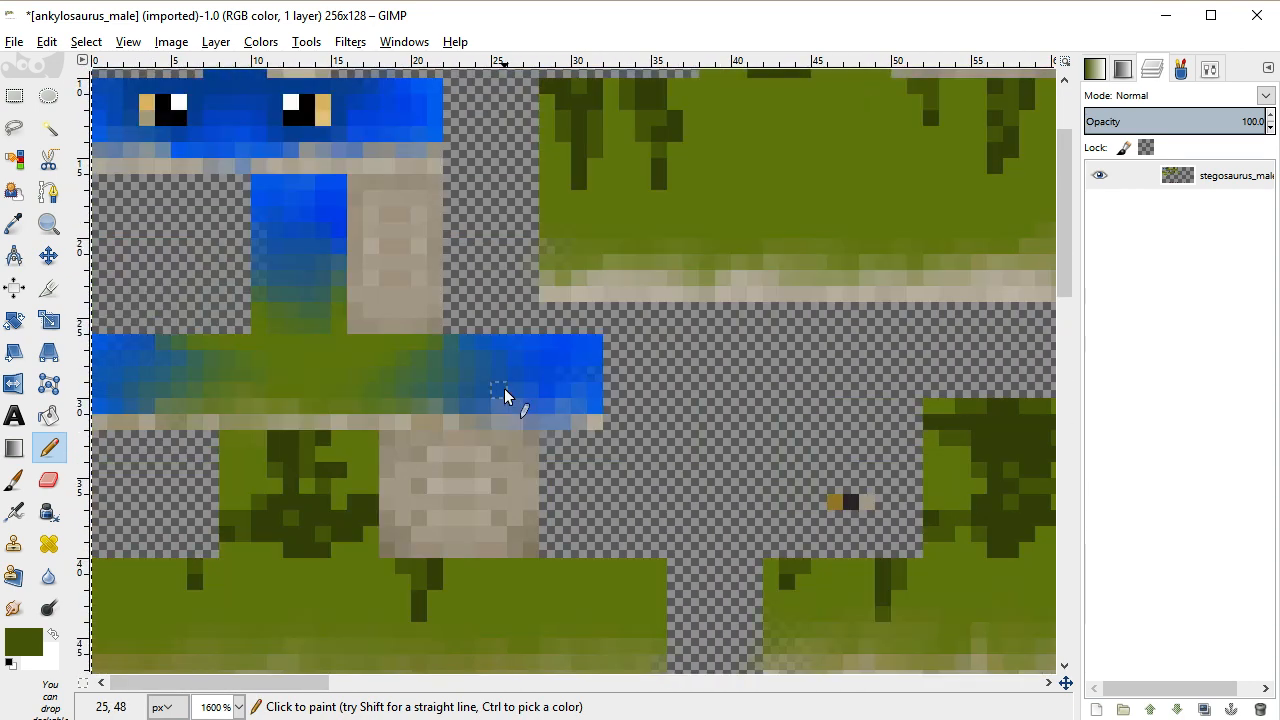
Smudge the two dark drips at the front end of the upper body piece downward with a size 3 brush
{"action": "scroll", "coordinate": [504, 395], "scroll_direction": "up", "scroll_amount": 1}
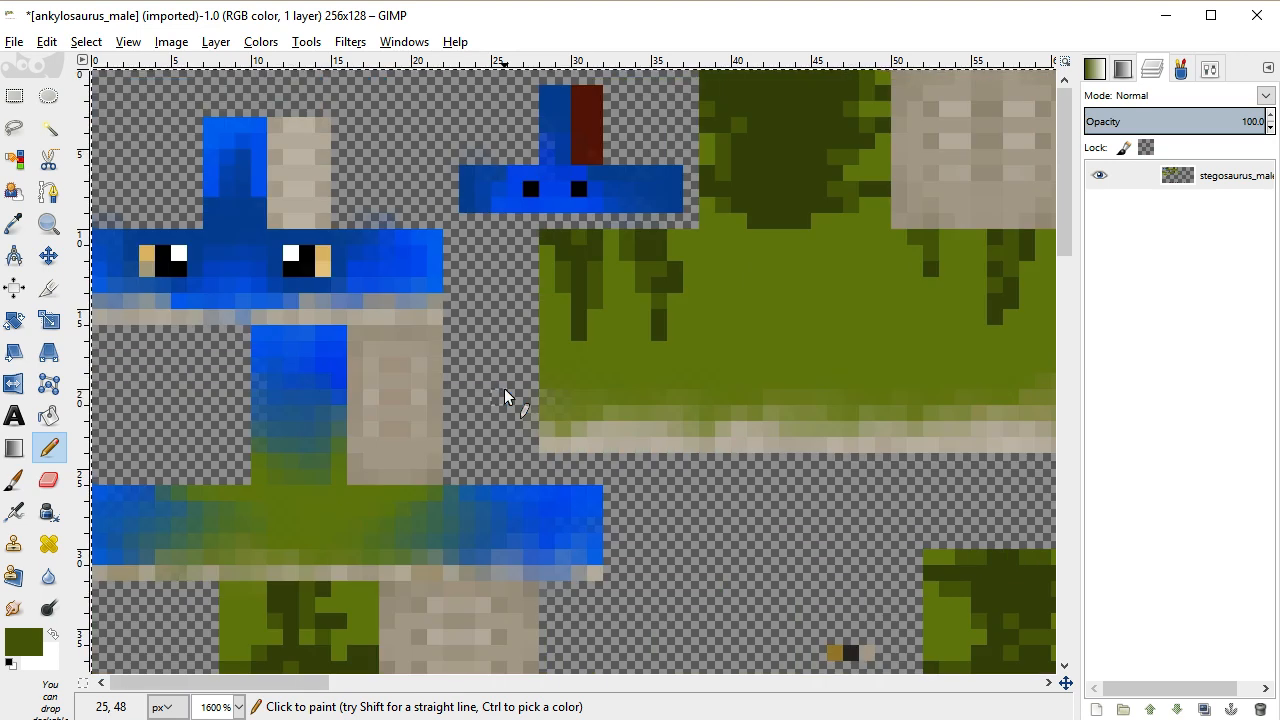
{"action": "left_click", "coordinate": [14, 606]}
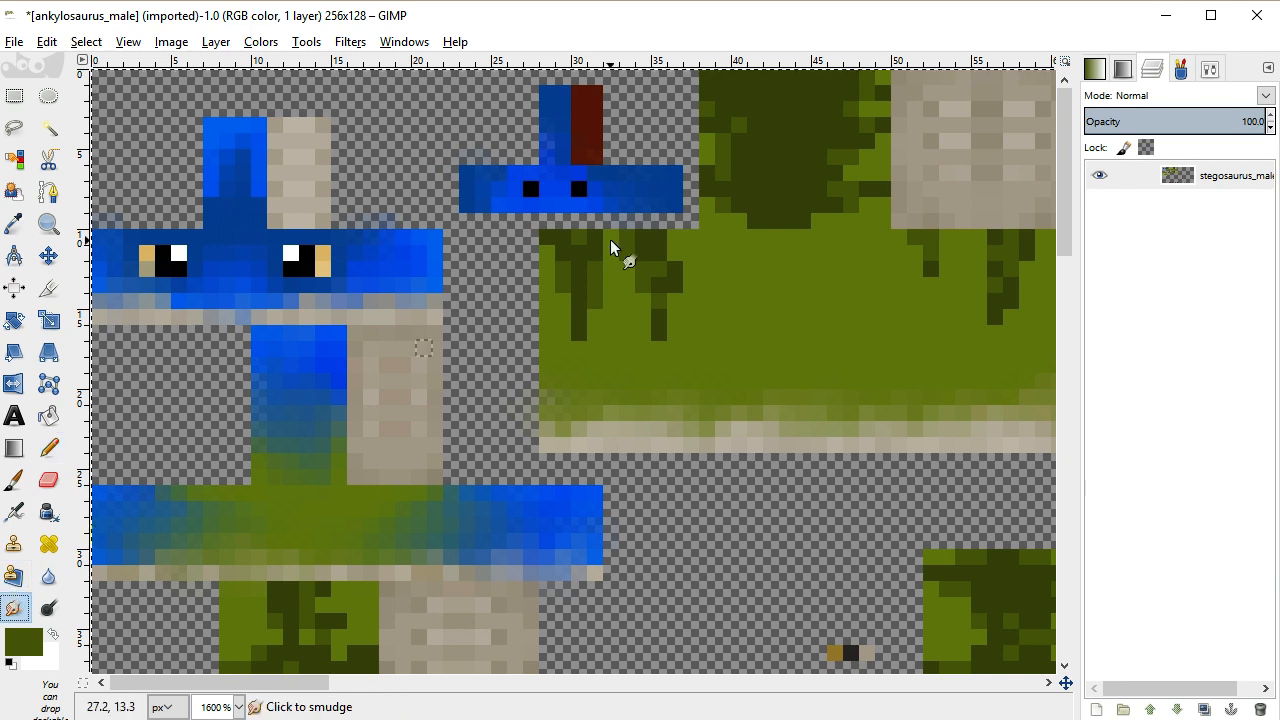
{"action": "key", "text": "bracketleft"}
{"action": "mouse_move", "coordinate": [634, 302]}
{"action": "left_mouse_down"}
{"action": "mouse_move", "coordinate": [651, 280]}
{"action": "mouse_move", "coordinate": [633, 257]}
{"action": "mouse_move", "coordinate": [583, 292]}
{"action": "mouse_move", "coordinate": [569, 267]}
{"action": "mouse_move", "coordinate": [659, 267]}
{"action": "mouse_move", "coordinate": [664, 346]}
{"action": "mouse_move", "coordinate": [677, 288]}
{"action": "mouse_move", "coordinate": [575, 286]}
{"action": "mouse_move", "coordinate": [586, 378]}
{"action": "mouse_move", "coordinate": [641, 414]}
{"action": "left_mouse_up"}
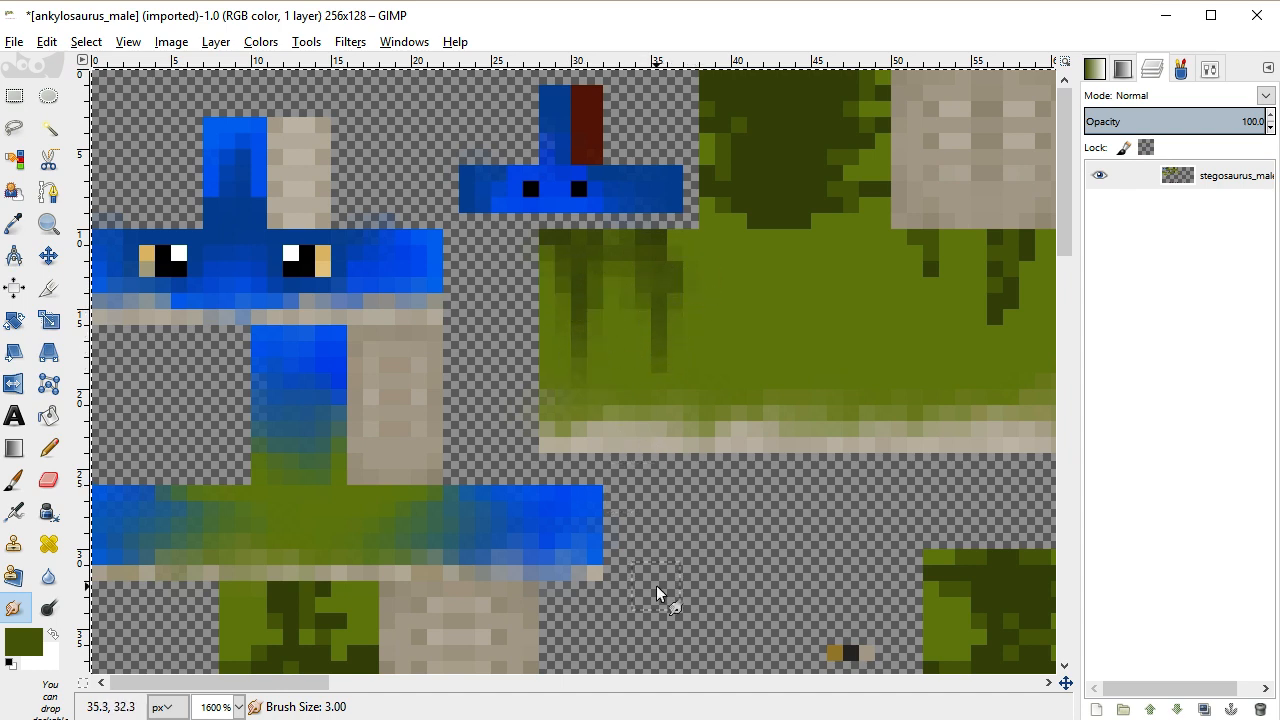
Smudge the ragged edges of the dark block above the same body piece and the drips beneath its beige panel
{"action": "left_click_drag", "start_coordinate": [331, 684], "coordinate": [375, 690]}
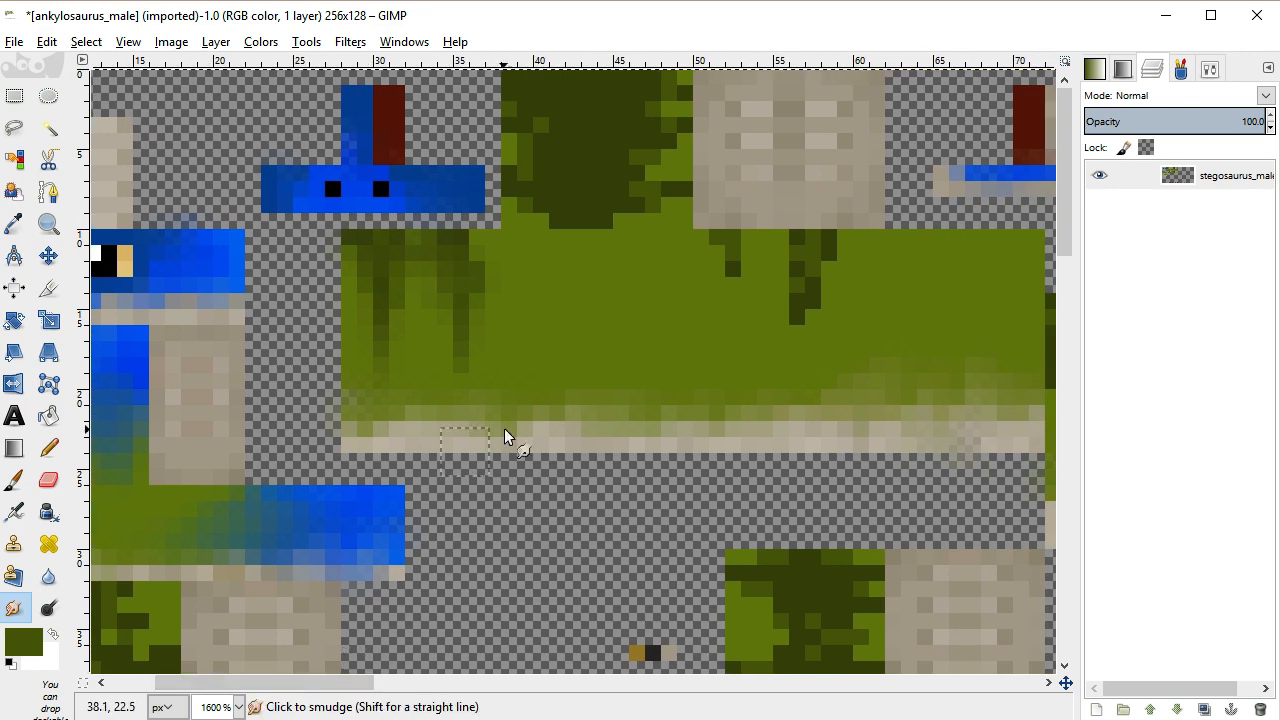
{"action": "mouse_move", "coordinate": [521, 241]}
{"action": "left_mouse_down"}
{"action": "mouse_move", "coordinate": [510, 225]}
{"action": "mouse_move", "coordinate": [529, 79]}
{"action": "left_mouse_up"}
{"action": "mouse_move", "coordinate": [642, 203]}
{"action": "left_mouse_down"}
{"action": "mouse_move", "coordinate": [657, 122]}
{"action": "mouse_move", "coordinate": [684, 149]}
{"action": "mouse_move", "coordinate": [678, 107]}
{"action": "mouse_move", "coordinate": [667, 202]}
{"action": "mouse_move", "coordinate": [669, 151]}
{"action": "left_mouse_up"}
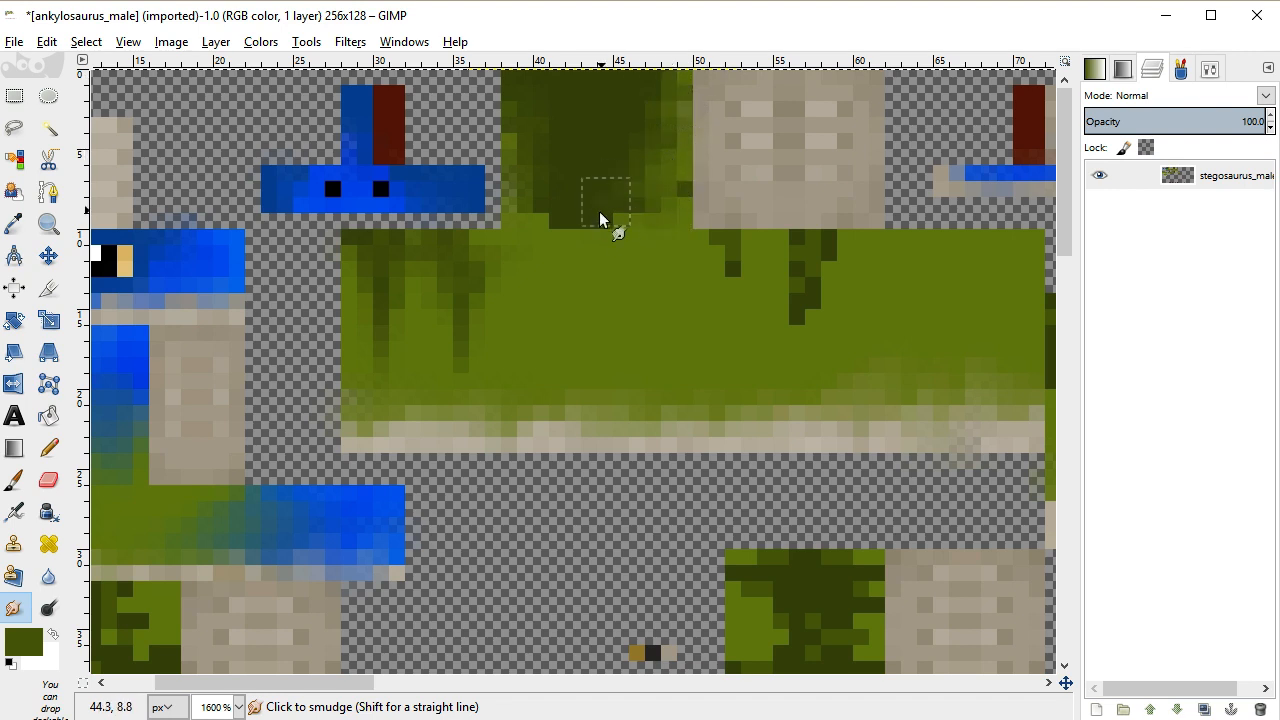
{"action": "left_click_drag", "start_coordinate": [732, 256], "coordinate": [731, 289]}
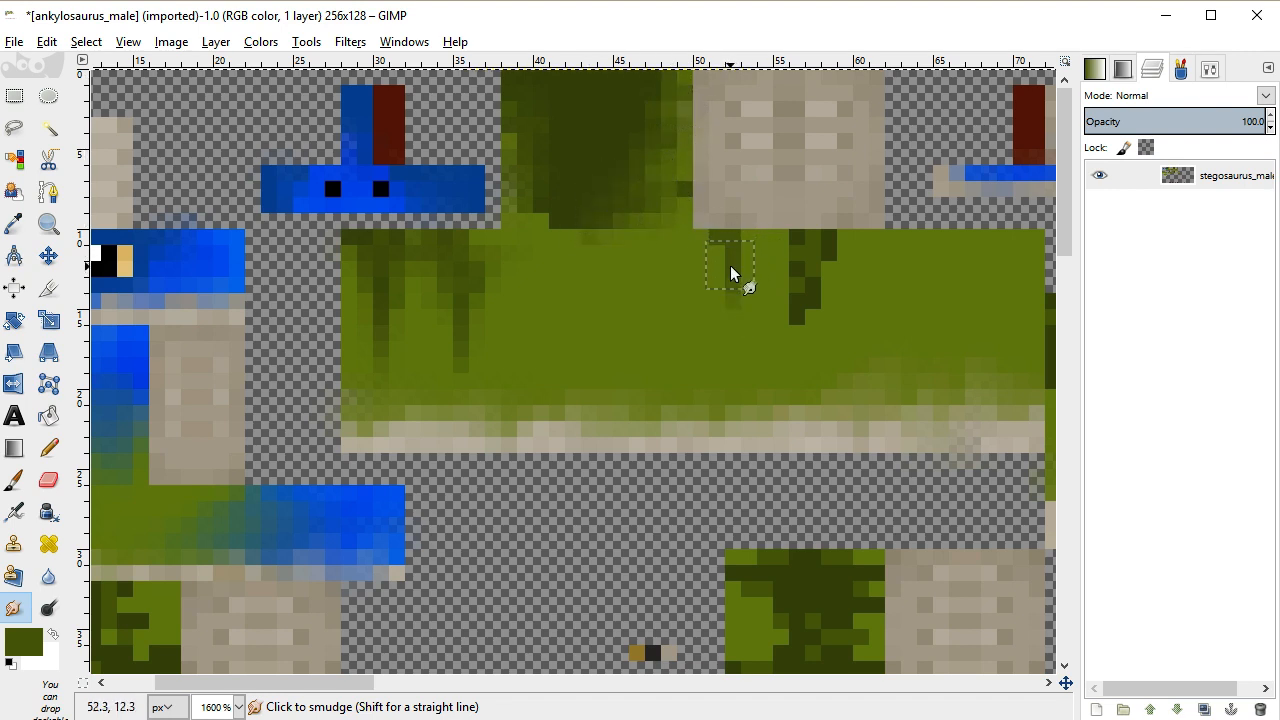
{"action": "left_click_drag", "start_coordinate": [794, 316], "coordinate": [797, 335]}
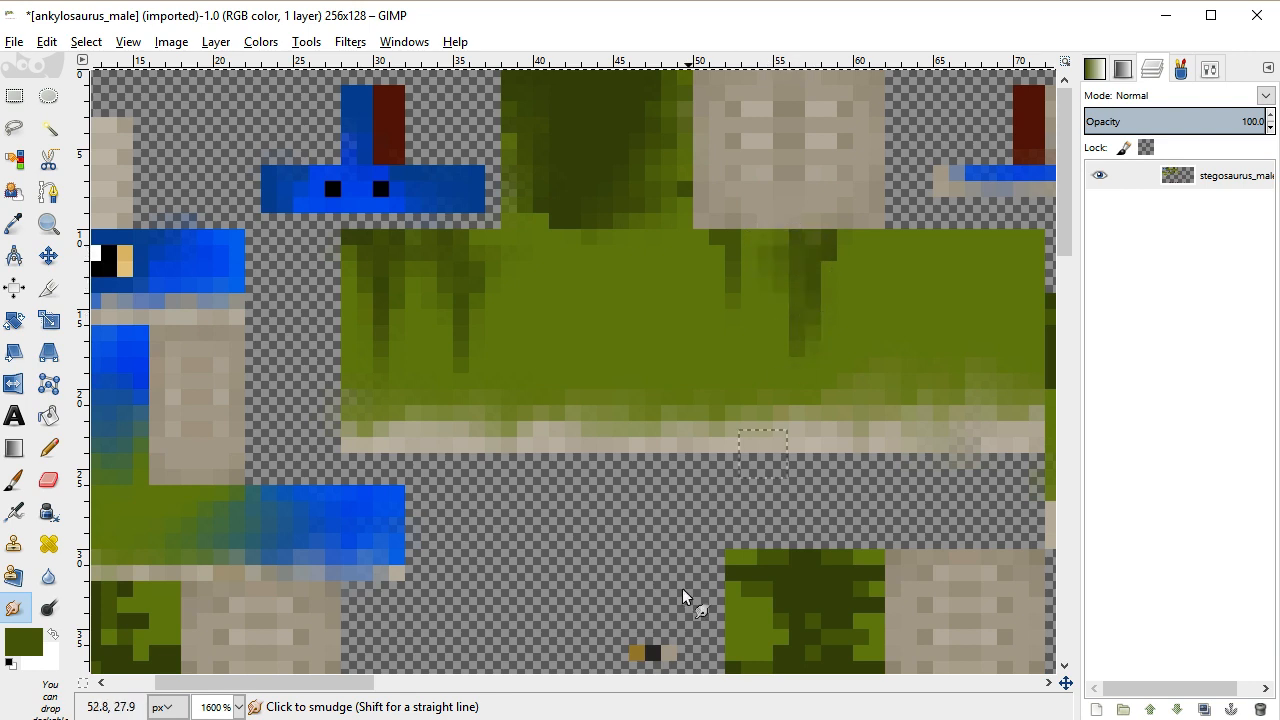
Smudge the largest body piece's dark block and both of its drip clusters into the surrounding green
{"action": "left_click_drag", "start_coordinate": [341, 690], "coordinate": [439, 690]}
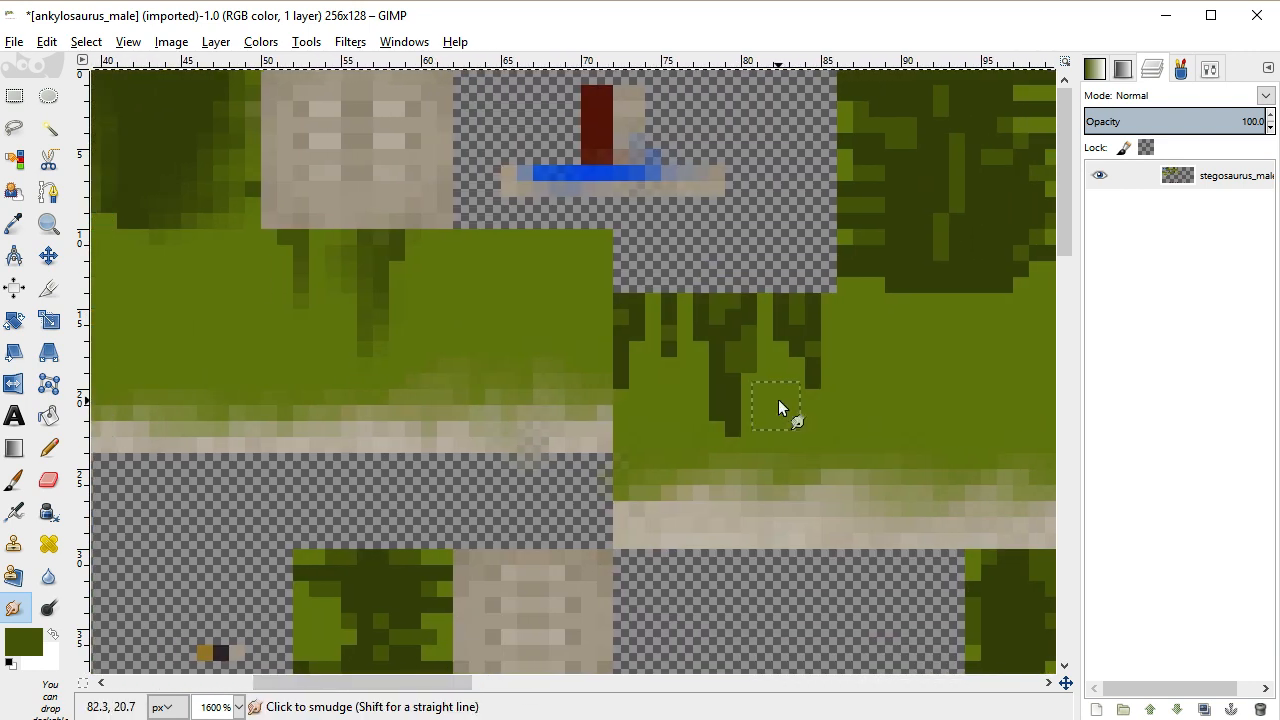
{"action": "mouse_move", "coordinate": [651, 366]}
{"action": "left_mouse_down"}
{"action": "mouse_move", "coordinate": [659, 298]}
{"action": "mouse_move", "coordinate": [681, 314]}
{"action": "mouse_move", "coordinate": [628, 310]}
{"action": "mouse_move", "coordinate": [760, 312]}
{"action": "mouse_move", "coordinate": [683, 365]}
{"action": "mouse_move", "coordinate": [704, 335]}
{"action": "mouse_move", "coordinate": [742, 481]}
{"action": "mouse_move", "coordinate": [759, 363]}
{"action": "mouse_move", "coordinate": [753, 401]}
{"action": "mouse_move", "coordinate": [801, 310]}
{"action": "mouse_move", "coordinate": [750, 324]}
{"action": "mouse_move", "coordinate": [829, 305]}
{"action": "mouse_move", "coordinate": [822, 382]}
{"action": "mouse_move", "coordinate": [809, 374]}
{"action": "mouse_move", "coordinate": [821, 337]}
{"action": "left_mouse_up"}
{"action": "left_click_drag", "start_coordinate": [461, 682], "coordinate": [557, 682]}
{"action": "mouse_move", "coordinate": [676, 317]}
{"action": "left_mouse_down"}
{"action": "mouse_move", "coordinate": [676, 286]}
{"action": "mouse_move", "coordinate": [667, 317]}
{"action": "mouse_move", "coordinate": [759, 324]}
{"action": "mouse_move", "coordinate": [723, 377]}
{"action": "mouse_move", "coordinate": [715, 328]}
{"action": "mouse_move", "coordinate": [856, 311]}
{"action": "mouse_move", "coordinate": [807, 326]}
{"action": "mouse_move", "coordinate": [797, 416]}
{"action": "mouse_move", "coordinate": [810, 330]}
{"action": "mouse_move", "coordinate": [831, 337]}
{"action": "mouse_move", "coordinate": [852, 313]}
{"action": "mouse_move", "coordinate": [822, 321]}
{"action": "mouse_move", "coordinate": [864, 311]}
{"action": "mouse_move", "coordinate": [643, 304]}
{"action": "mouse_move", "coordinate": [808, 301]}
{"action": "mouse_move", "coordinate": [663, 299]}
{"action": "mouse_move", "coordinate": [602, 277]}
{"action": "mouse_move", "coordinate": [616, 79]}
{"action": "mouse_move", "coordinate": [606, 233]}
{"action": "mouse_move", "coordinate": [582, 120]}
{"action": "mouse_move", "coordinate": [546, 301]}
{"action": "mouse_move", "coordinate": [535, 121]}
{"action": "mouse_move", "coordinate": [515, 172]}
{"action": "mouse_move", "coordinate": [526, 228]}
{"action": "mouse_move", "coordinate": [540, 160]}
{"action": "mouse_move", "coordinate": [522, 147]}
{"action": "mouse_move", "coordinate": [476, 148]}
{"action": "mouse_move", "coordinate": [470, 214]}
{"action": "mouse_move", "coordinate": [465, 185]}
{"action": "mouse_move", "coordinate": [427, 224]}
{"action": "mouse_move", "coordinate": [444, 270]}
{"action": "mouse_move", "coordinate": [445, 226]}
{"action": "mouse_move", "coordinate": [457, 295]}
{"action": "mouse_move", "coordinate": [452, 91]}
{"action": "mouse_move", "coordinate": [452, 149]}
{"action": "mouse_move", "coordinate": [435, 80]}
{"action": "mouse_move", "coordinate": [420, 211]}
{"action": "mouse_move", "coordinate": [422, 139]}
{"action": "left_mouse_up"}
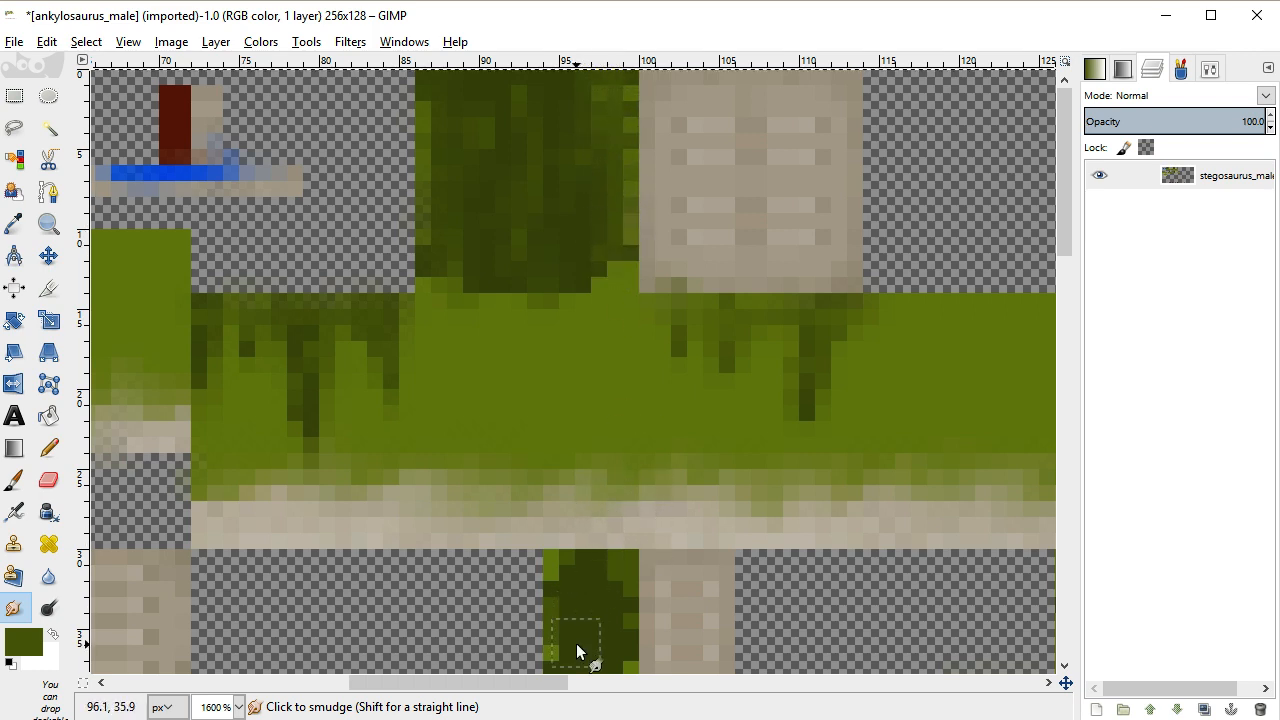
Smudge the narrow dark block on the thin tail piece and the drips beneath it, and undo the last stroke
{"action": "scroll", "coordinate": [601, 460], "scroll_direction": "down", "scroll_amount": 3}
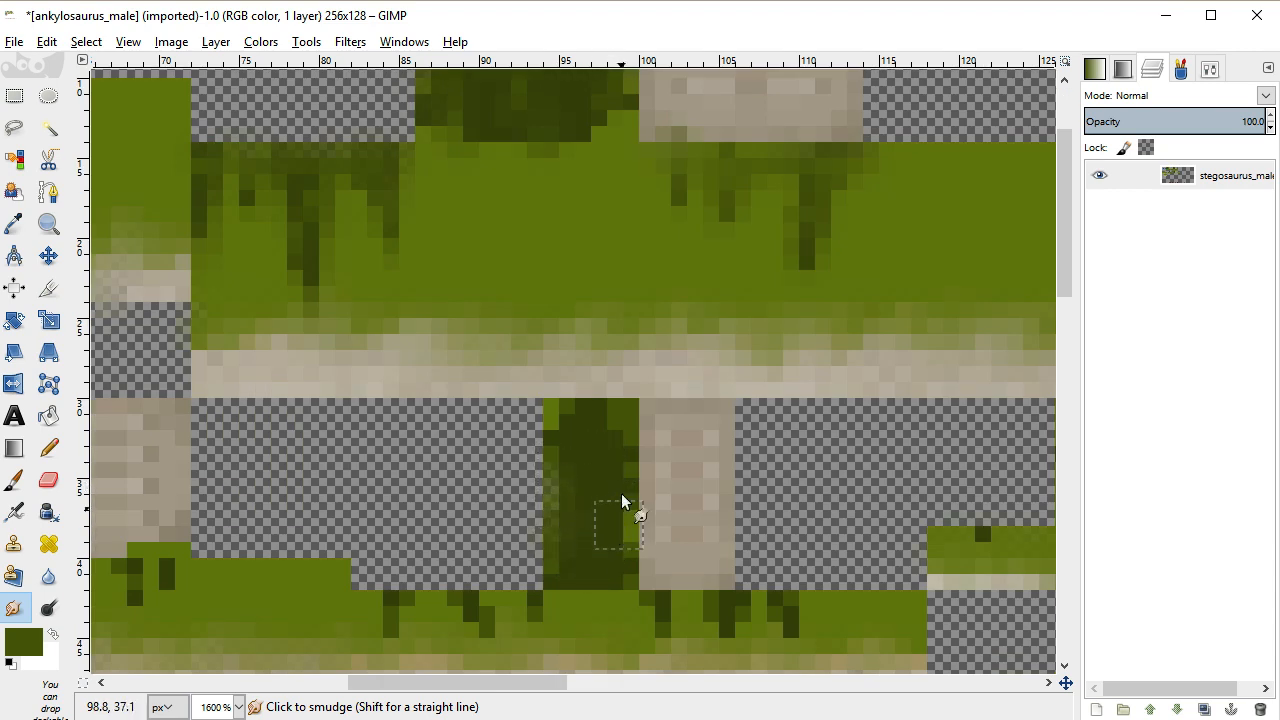
{"action": "scroll", "coordinate": [594, 460], "scroll_direction": "down", "scroll_amount": 3}
{"action": "mouse_move", "coordinate": [590, 486]}
{"action": "left_mouse_down"}
{"action": "mouse_move", "coordinate": [509, 458]}
{"action": "mouse_move", "coordinate": [517, 444]}
{"action": "mouse_move", "coordinate": [523, 467]}
{"action": "mouse_move", "coordinate": [415, 446]}
{"action": "mouse_move", "coordinate": [754, 455]}
{"action": "mouse_move", "coordinate": [661, 461]}
{"action": "mouse_move", "coordinate": [848, 449]}
{"action": "left_mouse_up"}
{"action": "key", "text": "ctrl+z"}
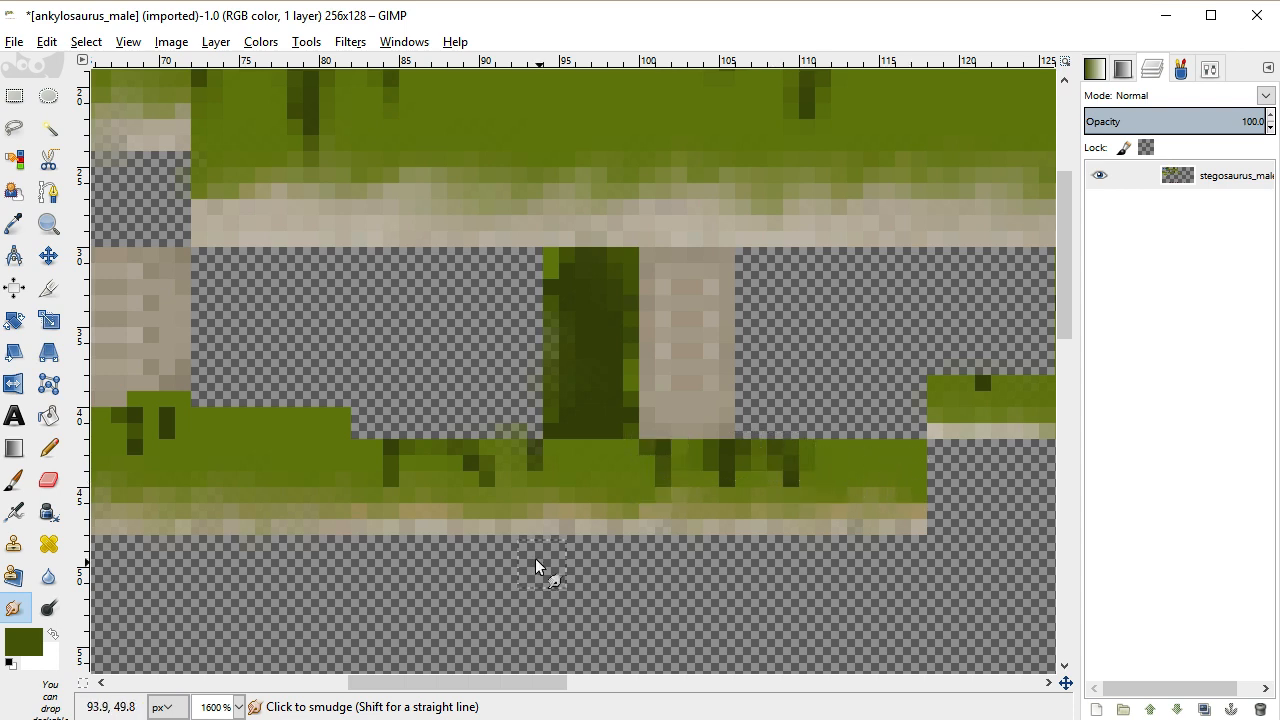
Smudge the dark block on the thicker tail piece and the drips along that piece's upper edge
{"action": "left_click_drag", "start_coordinate": [500, 683], "coordinate": [353, 683]}
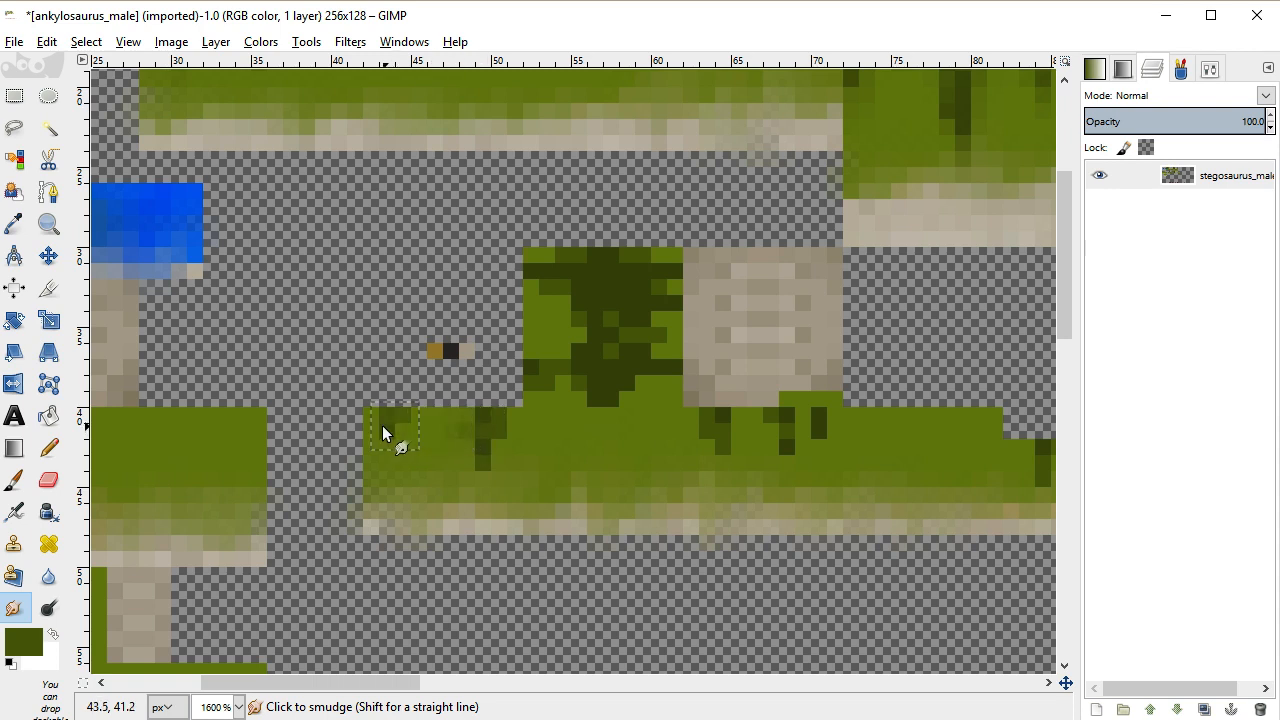
{"action": "mouse_move", "coordinate": [545, 353]}
{"action": "left_mouse_down"}
{"action": "mouse_move", "coordinate": [554, 243]}
{"action": "mouse_move", "coordinate": [587, 371]}
{"action": "mouse_move", "coordinate": [595, 299]}
{"action": "mouse_move", "coordinate": [620, 395]}
{"action": "mouse_move", "coordinate": [635, 292]}
{"action": "mouse_move", "coordinate": [641, 382]}
{"action": "mouse_move", "coordinate": [652, 259]}
{"action": "mouse_move", "coordinate": [648, 280]}
{"action": "mouse_move", "coordinate": [541, 327]}
{"action": "mouse_move", "coordinate": [569, 328]}
{"action": "mouse_move", "coordinate": [580, 312]}
{"action": "mouse_move", "coordinate": [565, 323]}
{"action": "mouse_move", "coordinate": [602, 328]}
{"action": "mouse_move", "coordinate": [569, 330]}
{"action": "mouse_move", "coordinate": [595, 320]}
{"action": "mouse_move", "coordinate": [566, 316]}
{"action": "mouse_move", "coordinate": [564, 346]}
{"action": "left_mouse_up"}
{"action": "left_click_drag", "start_coordinate": [402, 684], "coordinate": [442, 684]}
{"action": "mouse_move", "coordinate": [492, 372]}
{"action": "left_mouse_down"}
{"action": "mouse_move", "coordinate": [485, 302]}
{"action": "mouse_move", "coordinate": [479, 347]}
{"action": "mouse_move", "coordinate": [485, 306]}
{"action": "mouse_move", "coordinate": [490, 362]}
{"action": "left_mouse_up"}
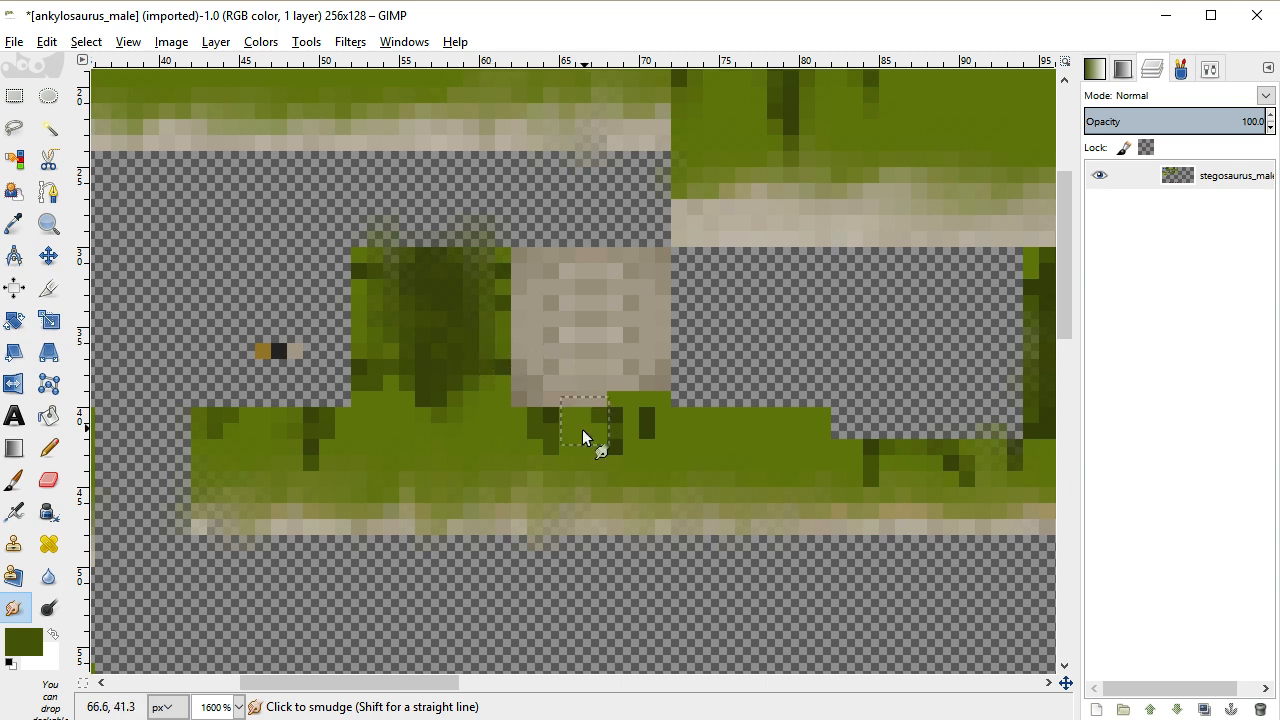
{"action": "left_click_drag", "start_coordinate": [561, 433], "coordinate": [625, 431]}
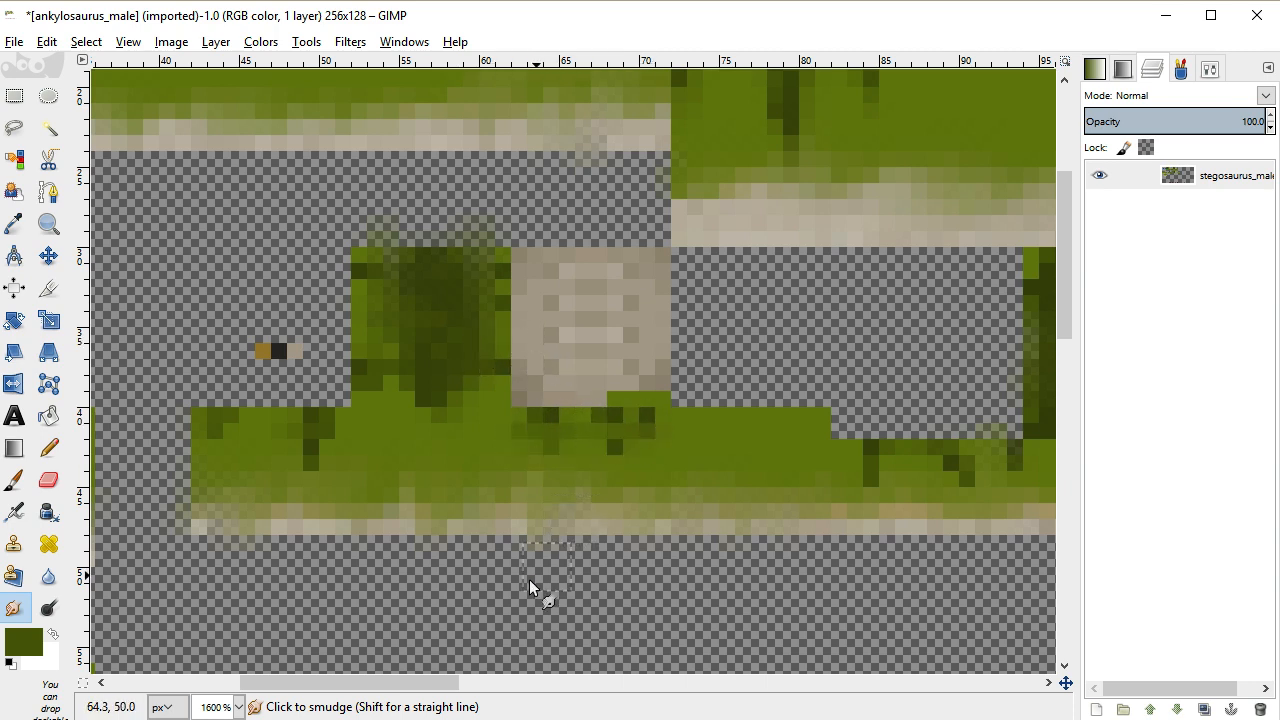
Smudge the small tail-tip piece's dark block and the two dark pixels on its side strip
{"action": "left_click_drag", "start_coordinate": [430, 681], "coordinate": [694, 686]}
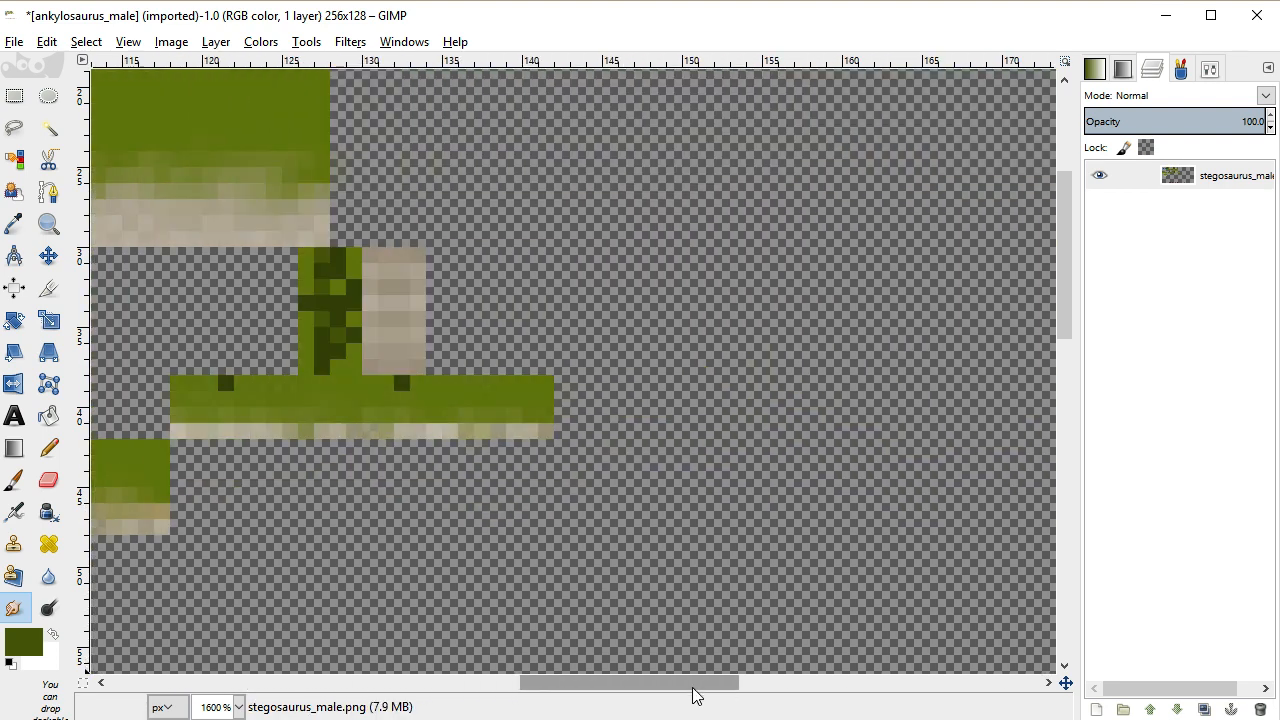
{"action": "left_click_drag", "start_coordinate": [316, 380], "coordinate": [331, 323]}
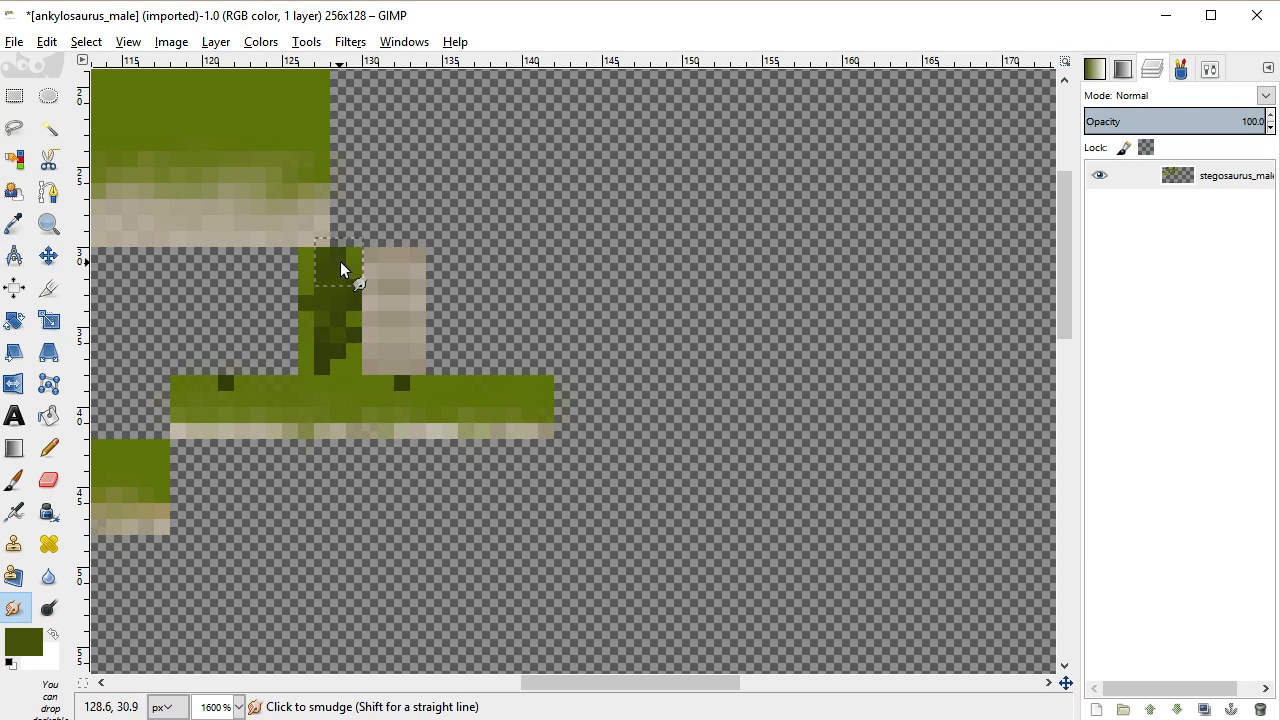
{"action": "left_click_drag", "start_coordinate": [402, 389], "coordinate": [401, 393]}
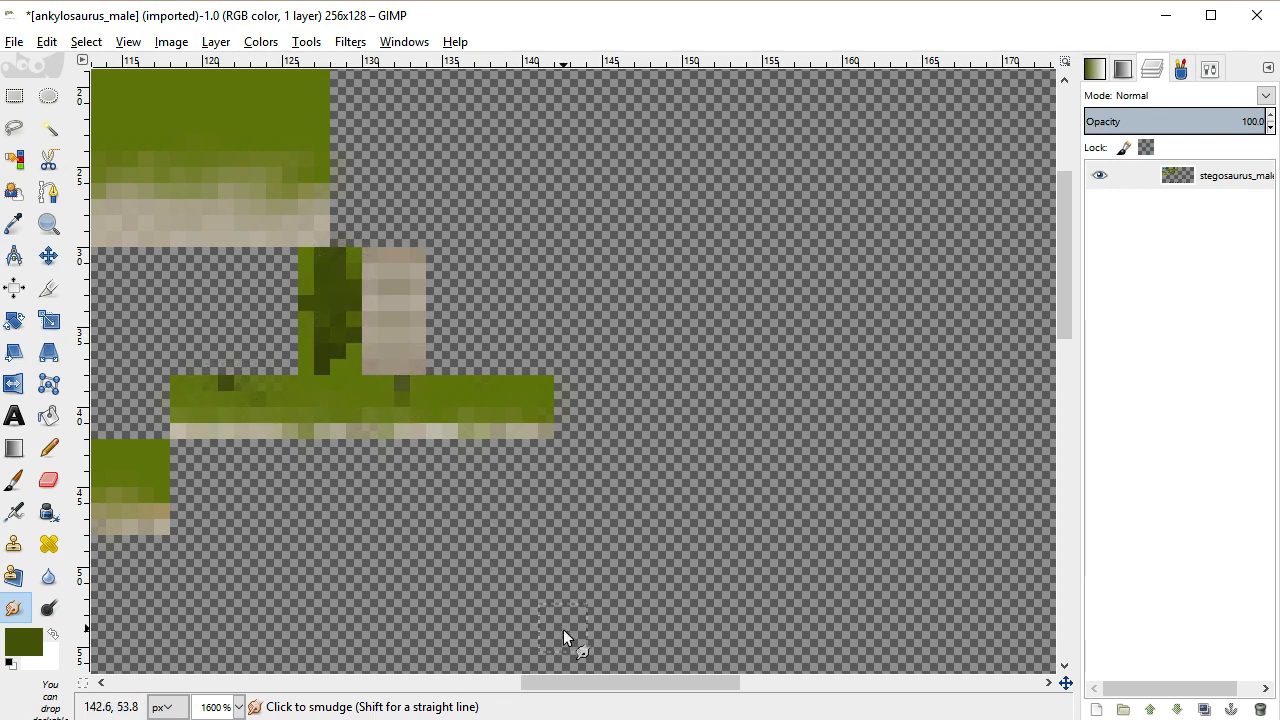
Smudge the dark block and the side drips on the green body piece directly below the neck
{"action": "scroll", "coordinate": [603, 539], "scroll_direction": "down", "scroll_amount": 3}
{"action": "scroll", "coordinate": [610, 536], "scroll_direction": "up", "scroll_amount": 5}
{"action": "left_click_drag", "start_coordinate": [658, 680], "coordinate": [196, 675]}
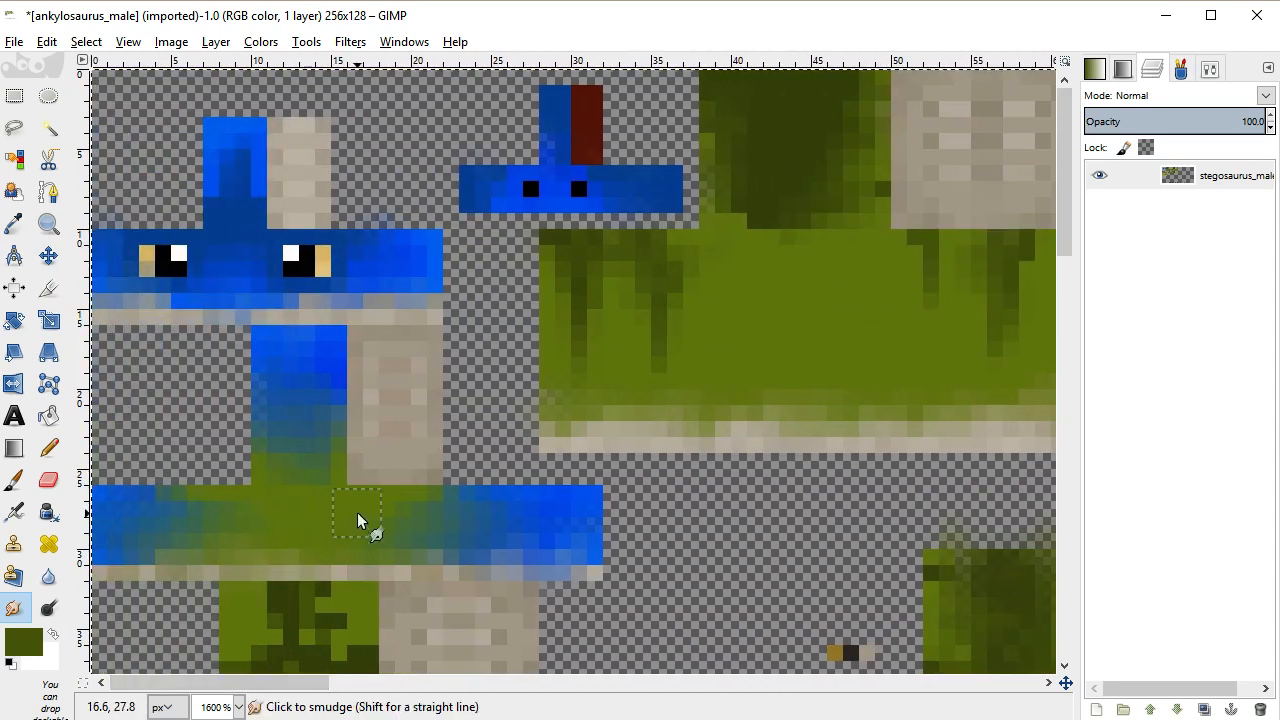
{"action": "scroll", "coordinate": [362, 500], "scroll_direction": "down", "scroll_amount": 3}
{"action": "mouse_move", "coordinate": [307, 418]}
{"action": "left_mouse_down"}
{"action": "mouse_move", "coordinate": [258, 334]}
{"action": "mouse_move", "coordinate": [256, 375]}
{"action": "mouse_move", "coordinate": [273, 339]}
{"action": "mouse_move", "coordinate": [320, 303]}
{"action": "mouse_move", "coordinate": [278, 303]}
{"action": "mouse_move", "coordinate": [318, 307]}
{"action": "mouse_move", "coordinate": [294, 373]}
{"action": "mouse_move", "coordinate": [318, 354]}
{"action": "mouse_move", "coordinate": [363, 385]}
{"action": "mouse_move", "coordinate": [363, 373]}
{"action": "mouse_move", "coordinate": [222, 400]}
{"action": "mouse_move", "coordinate": [191, 443]}
{"action": "left_mouse_up"}
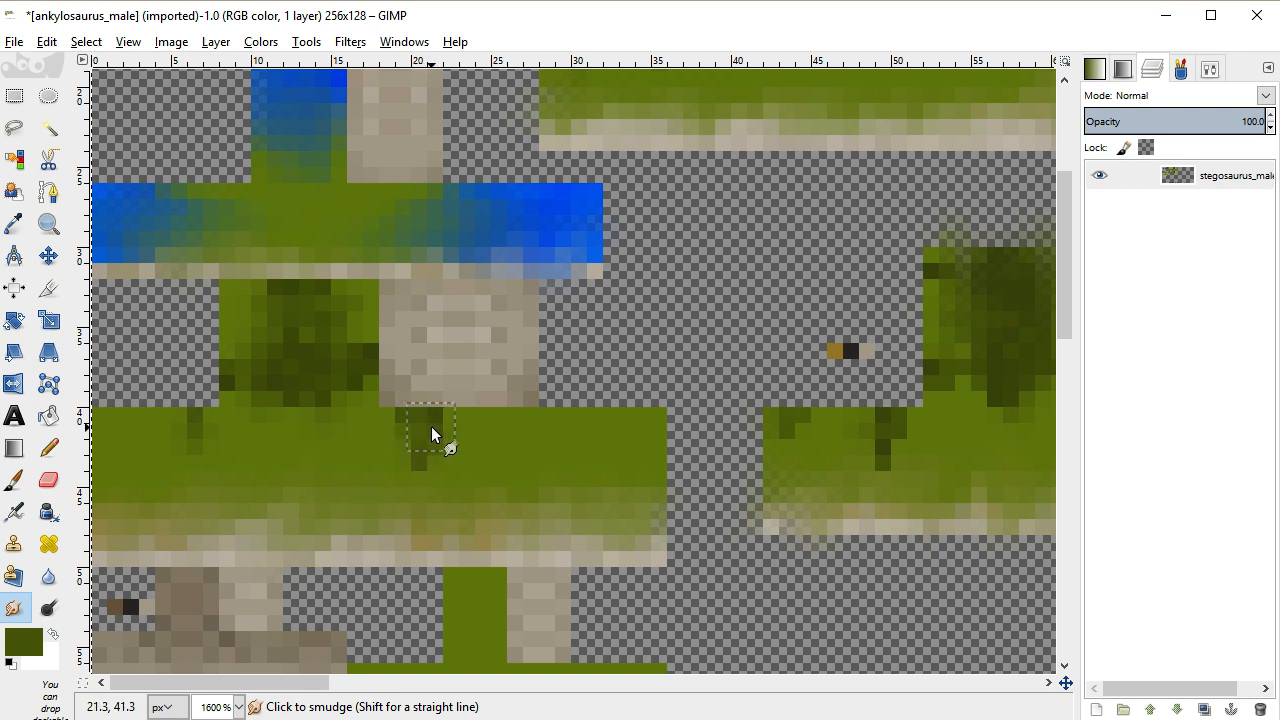
Fuzzy-select the plain green areas of the upper body piece, the largest body piece and the thicker tail piece
{"action": "scroll", "coordinate": [537, 513], "scroll_direction": "down", "scroll_amount": 2}
{"action": "scroll", "coordinate": [537, 513], "scroll_direction": "up", "scroll_amount": 4}
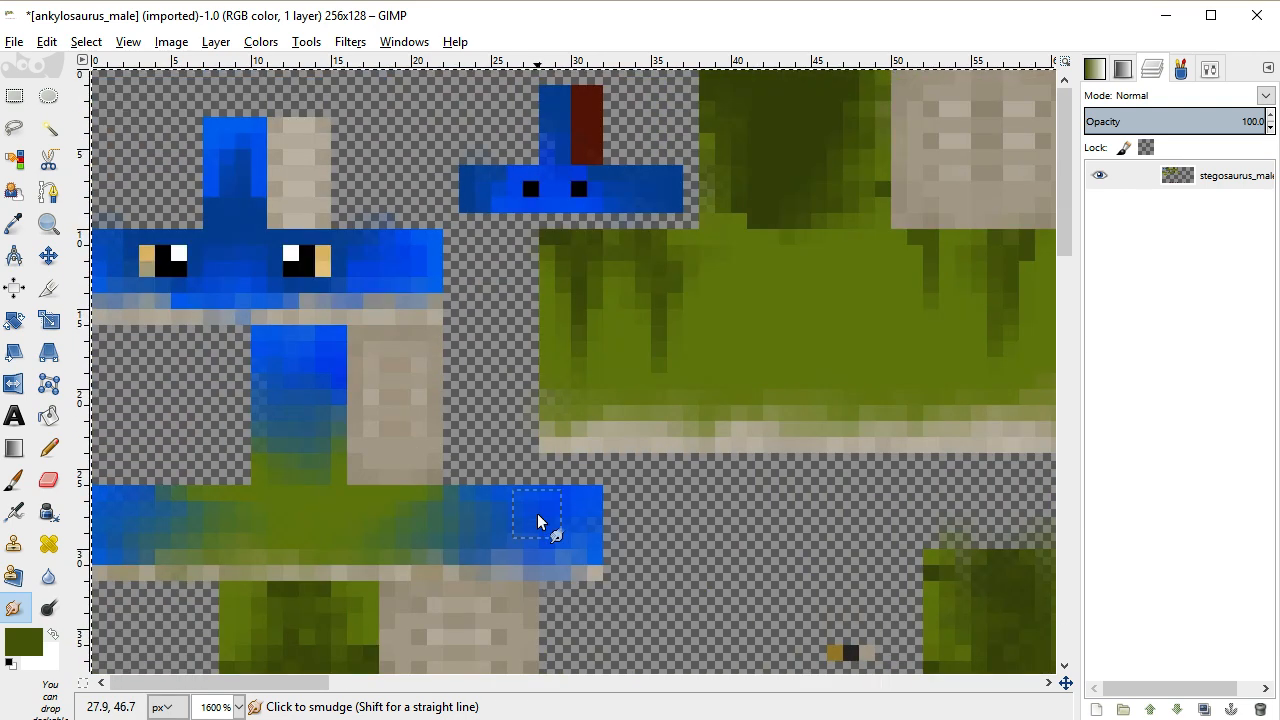
{"action": "scroll", "coordinate": [537, 513], "scroll_direction": "down", "scroll_amount": 3, "text": "ctrl"}
{"action": "scroll", "coordinate": [537, 513], "scroll_direction": "down", "scroll_amount": 1}
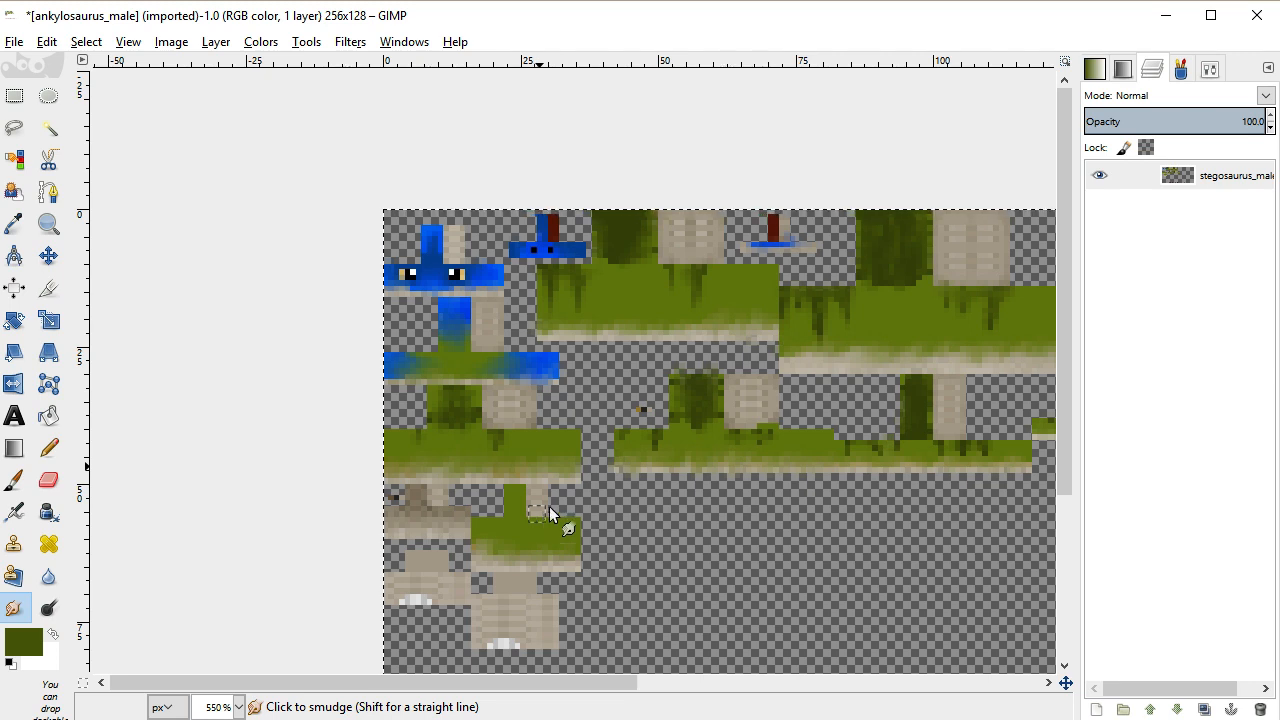
{"action": "left_click", "coordinate": [48, 128]}
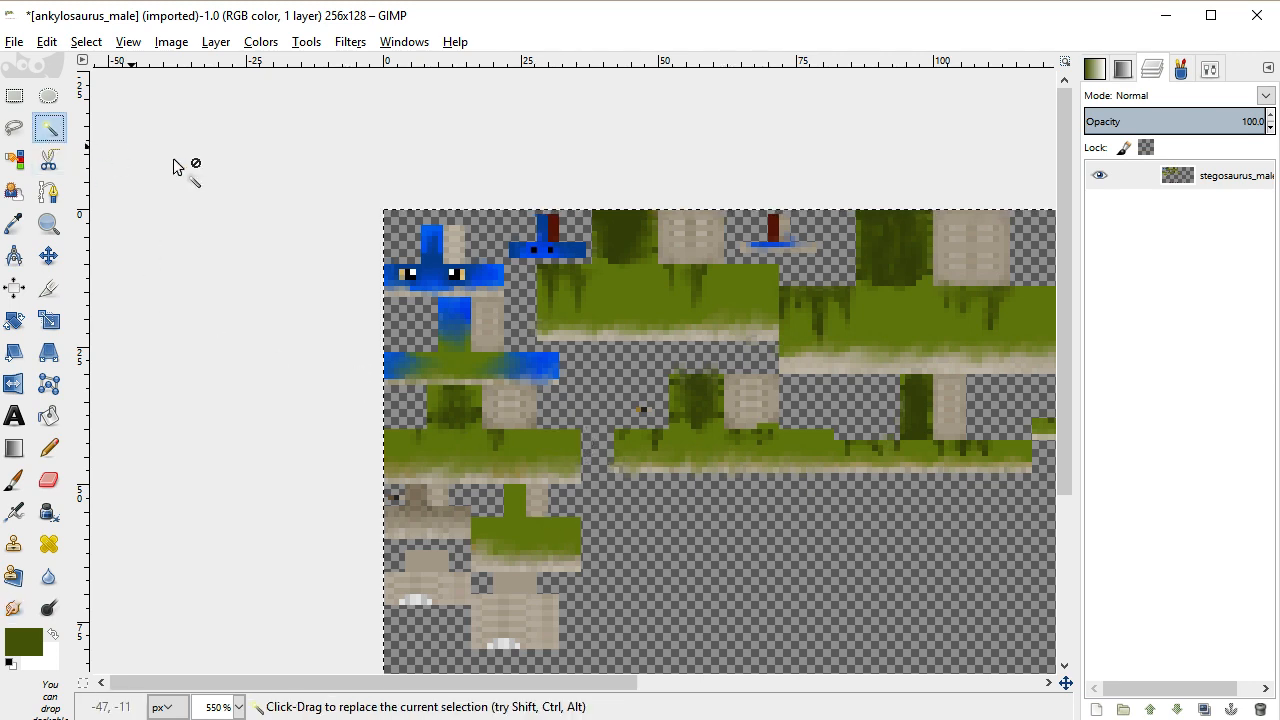
{"action": "left_click", "coordinate": [650, 292]}
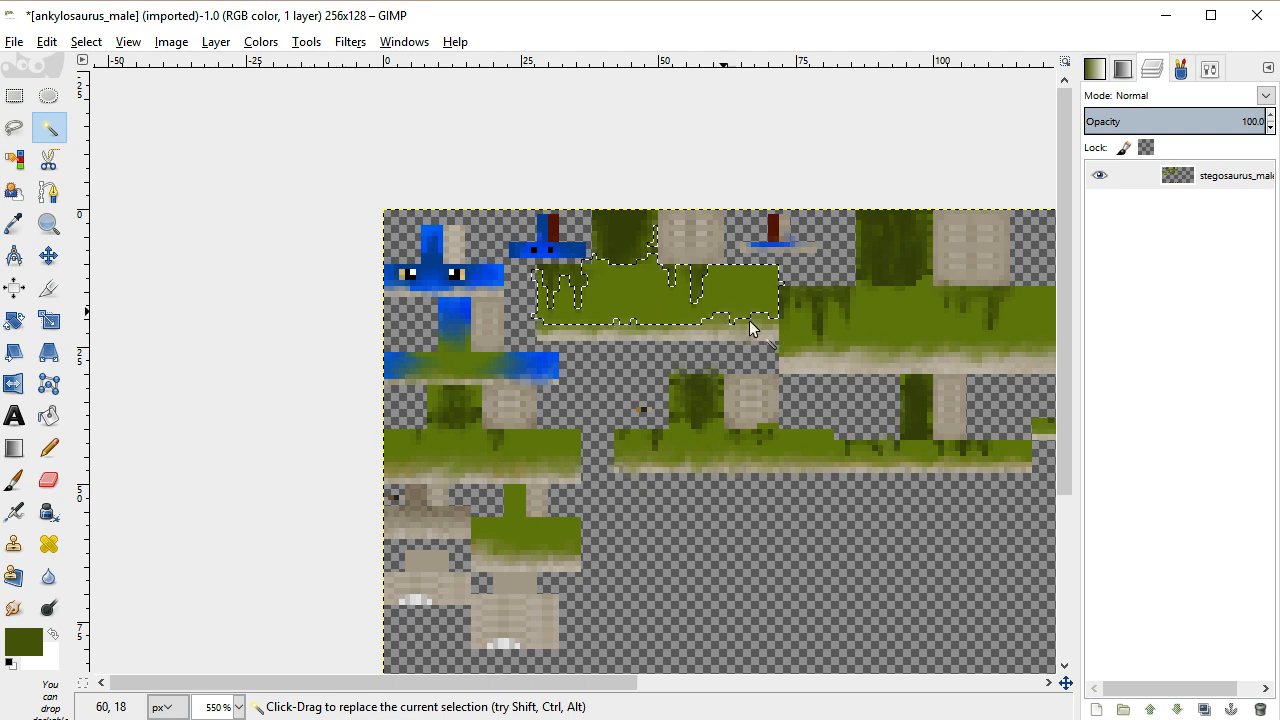
{"action": "left_click", "coordinate": [879, 323], "text": "shift"}
{"action": "left_click", "coordinate": [813, 436], "text": "shift"}
{"action": "left_click", "coordinate": [802, 338], "text": "shift"}
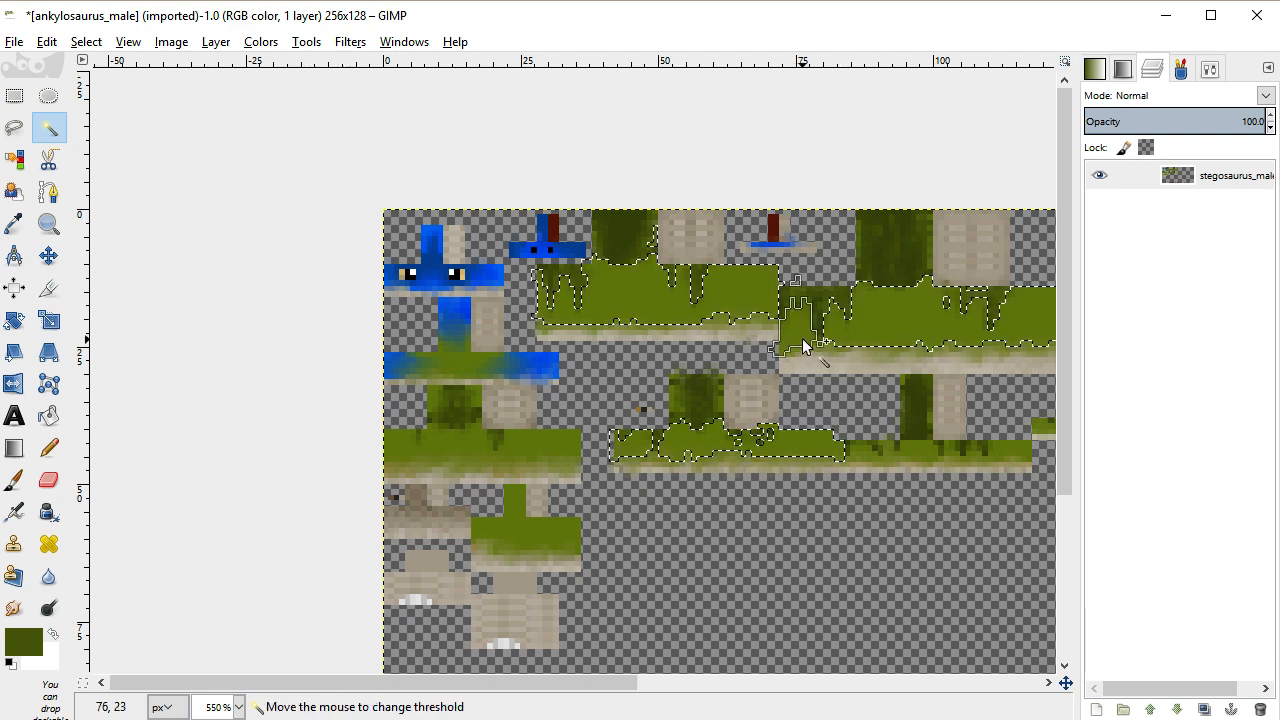
Add the plain green of the body piece below the neck, the green leg piece, the thin tail and the tail tip to the selection
{"action": "left_click", "coordinate": [460, 448], "text": "shift"}
{"action": "left_click", "coordinate": [533, 540], "text": "shift"}
{"action": "left_click_drag", "start_coordinate": [575, 695], "coordinate": [657, 694]}
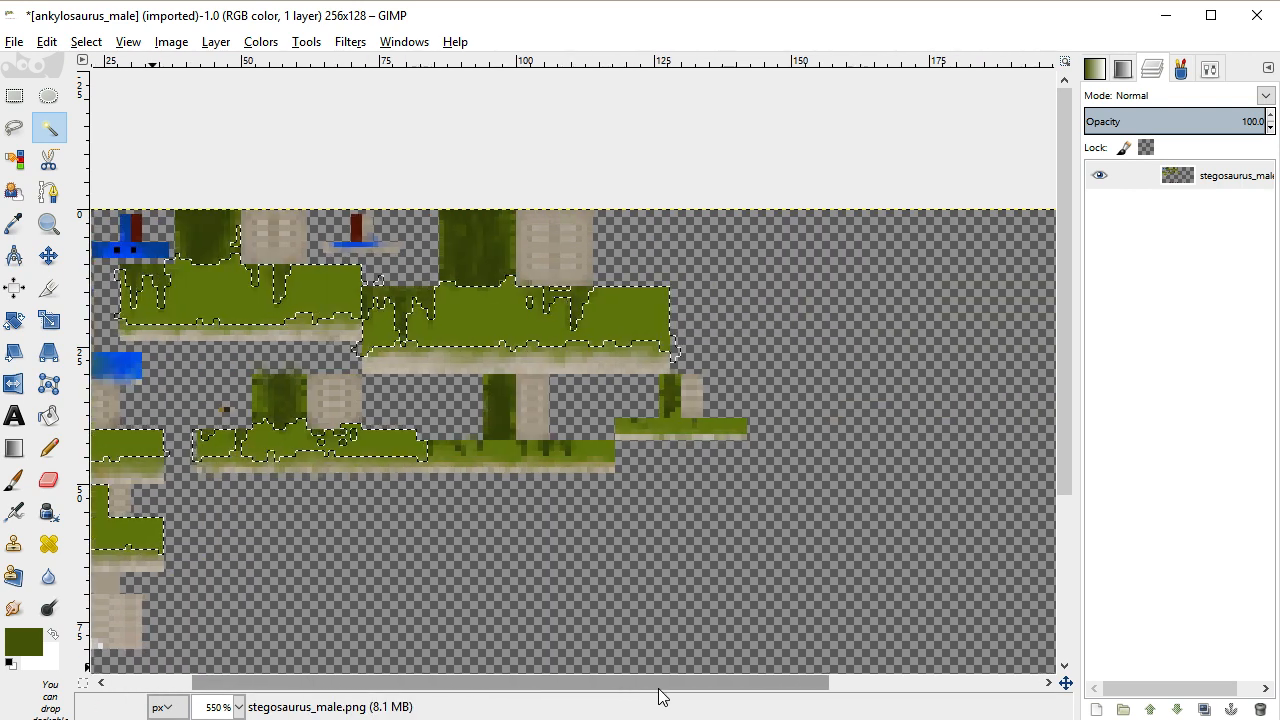
{"action": "left_click", "coordinate": [599, 451], "text": "shift"}
{"action": "left_click", "coordinate": [660, 424], "text": "shift"}
{"action": "left_click", "coordinate": [497, 452], "text": "shift"}
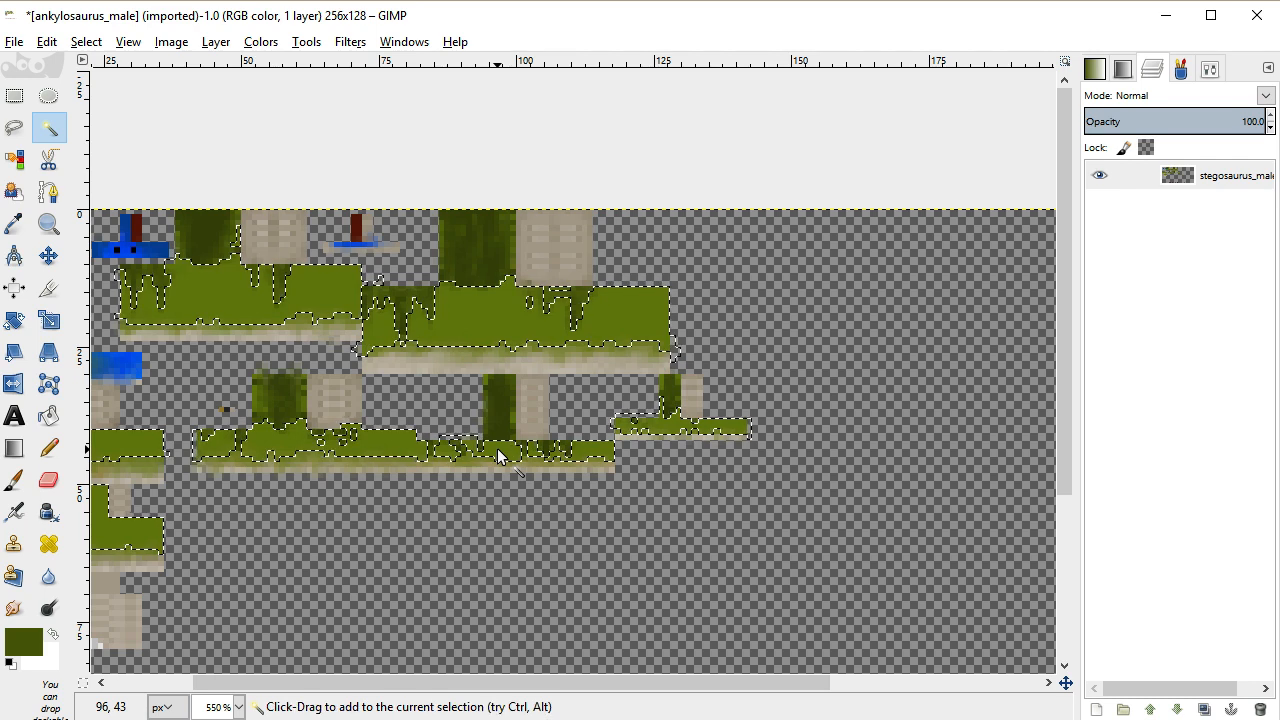
Burn the selected green areas on the tail, body and leg pieces with an enlarged Dodge/Burn brush
{"action": "key", "text": "ctrl"}
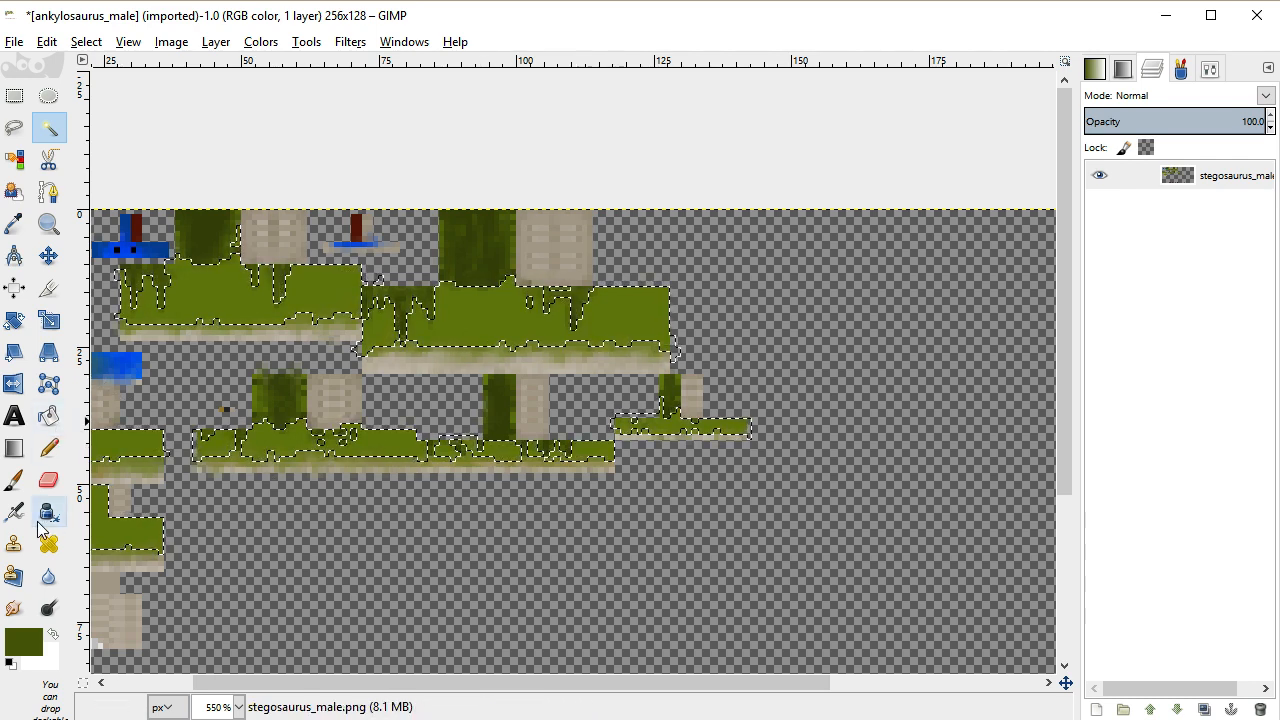
{"action": "left_click", "coordinate": [48, 608]}
{"action": "key", "text": "bracketright"}
{"action": "key", "text": "bracketright"}
{"action": "key", "text": "bracketright"}
{"action": "left_click_drag", "start_coordinate": [497, 459], "coordinate": [593, 443]}
{"action": "mouse_move", "coordinate": [757, 378]}
{"action": "left_mouse_down"}
{"action": "mouse_move", "coordinate": [589, 317]}
{"action": "mouse_move", "coordinate": [562, 329]}
{"action": "mouse_move", "coordinate": [519, 281]}
{"action": "mouse_move", "coordinate": [445, 308]}
{"action": "mouse_move", "coordinate": [276, 278]}
{"action": "mouse_move", "coordinate": [154, 282]}
{"action": "mouse_move", "coordinate": [336, 285]}
{"action": "left_mouse_up"}
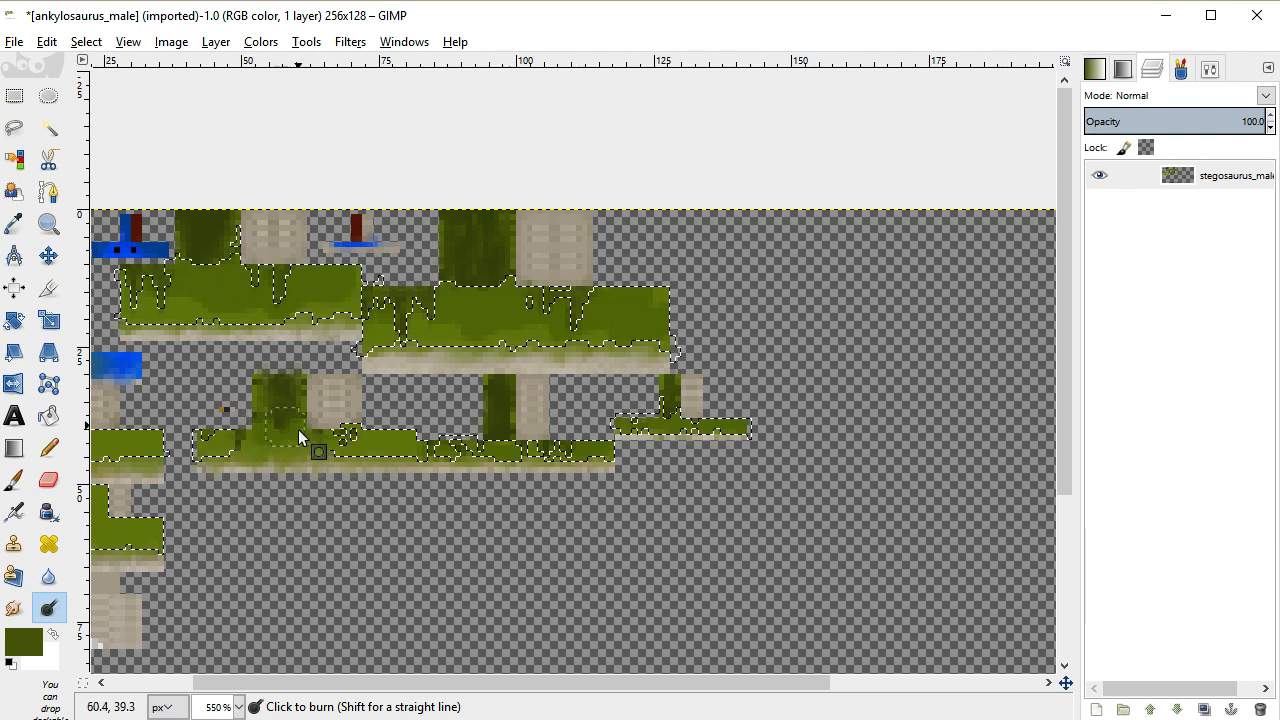
{"action": "left_click_drag", "start_coordinate": [500, 683], "coordinate": [405, 683]}
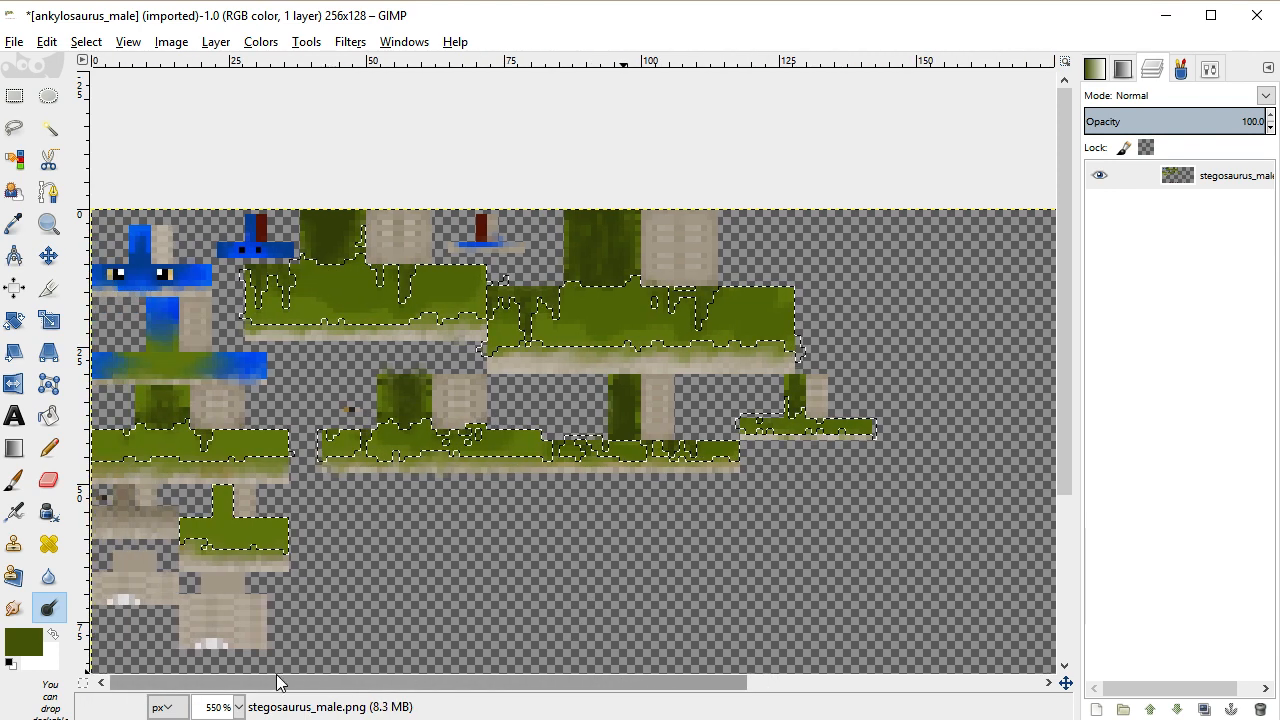
{"action": "mouse_move", "coordinate": [160, 433]}
{"action": "left_mouse_down"}
{"action": "mouse_move", "coordinate": [85, 425]}
{"action": "mouse_move", "coordinate": [162, 443]}
{"action": "mouse_move", "coordinate": [199, 511]}
{"action": "mouse_move", "coordinate": [268, 507]}
{"action": "left_mouse_up"}
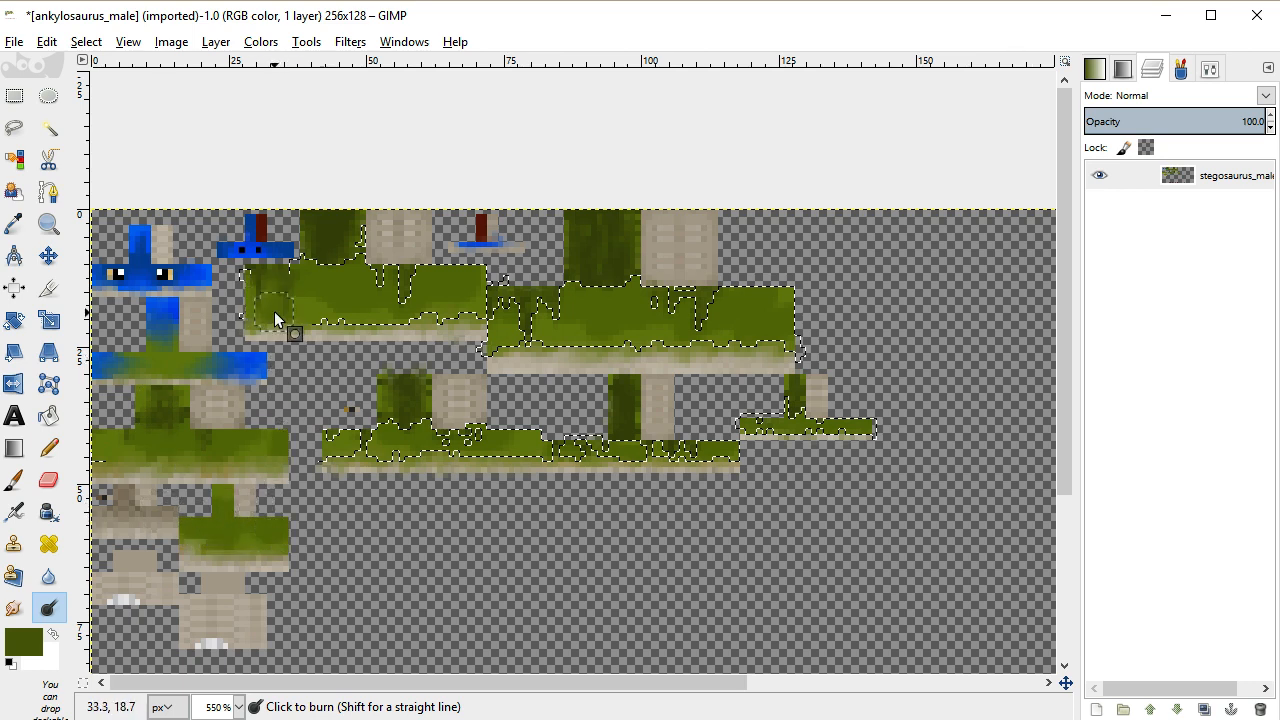
Shade the selected green again along the upper parts of the body, tail and leg pieces, leaving the leg's lower part lighter
{"action": "mouse_move", "coordinate": [311, 277]}
{"action": "left_mouse_down"}
{"action": "mouse_move", "coordinate": [358, 264]}
{"action": "mouse_move", "coordinate": [408, 290]}
{"action": "mouse_move", "coordinate": [479, 273]}
{"action": "mouse_move", "coordinate": [519, 282]}
{"action": "mouse_move", "coordinate": [497, 299]}
{"action": "mouse_move", "coordinate": [521, 310]}
{"action": "mouse_move", "coordinate": [627, 279]}
{"action": "mouse_move", "coordinate": [783, 290]}
{"action": "mouse_move", "coordinate": [783, 306]}
{"action": "mouse_move", "coordinate": [768, 292]}
{"action": "mouse_move", "coordinate": [780, 330]}
{"action": "left_mouse_up"}
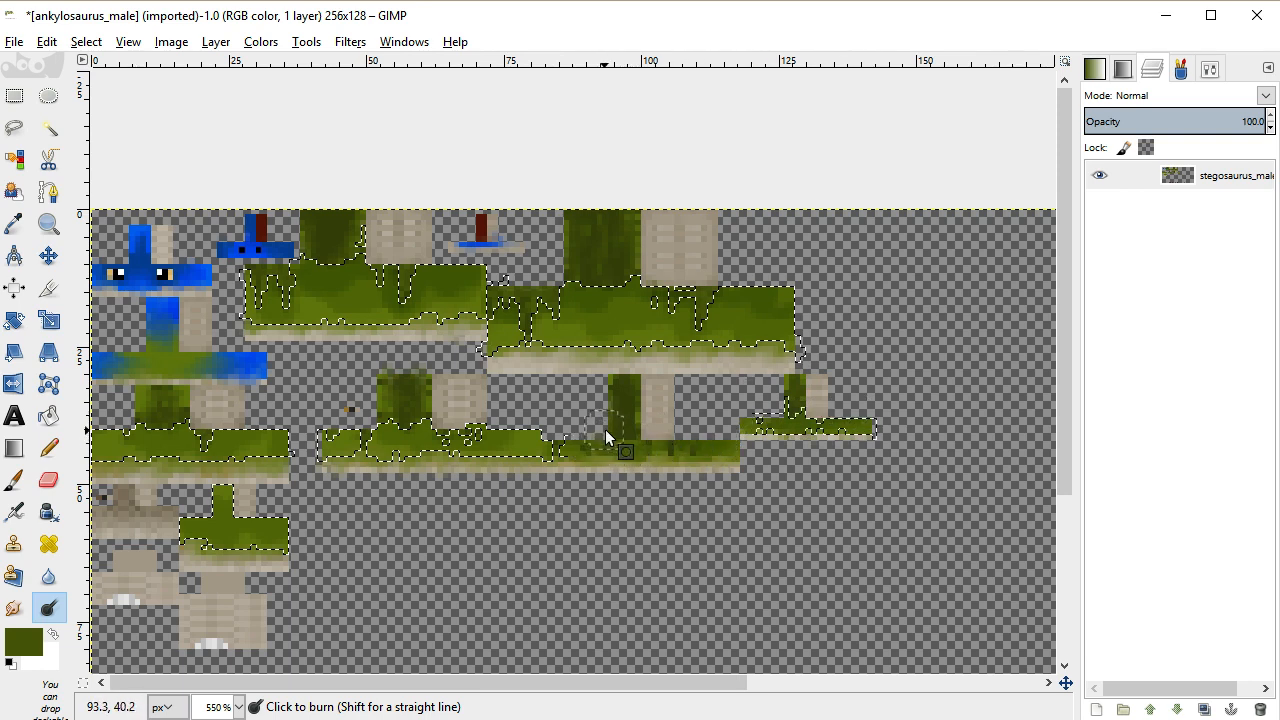
{"action": "mouse_move", "coordinate": [573, 428]}
{"action": "left_mouse_down"}
{"action": "mouse_move", "coordinate": [429, 418]}
{"action": "mouse_move", "coordinate": [318, 440]}
{"action": "left_mouse_up"}
{"action": "mouse_move", "coordinate": [285, 440]}
{"action": "left_mouse_down"}
{"action": "mouse_move", "coordinate": [254, 457]}
{"action": "mouse_move", "coordinate": [202, 411]}
{"action": "mouse_move", "coordinate": [117, 420]}
{"action": "mouse_move", "coordinate": [200, 428]}
{"action": "left_mouse_up"}
{"action": "mouse_move", "coordinate": [220, 537]}
{"action": "left_mouse_down"}
{"action": "mouse_move", "coordinate": [202, 504]}
{"action": "mouse_move", "coordinate": [269, 511]}
{"action": "mouse_move", "coordinate": [236, 510]}
{"action": "mouse_move", "coordinate": [228, 472]}
{"action": "left_mouse_up"}
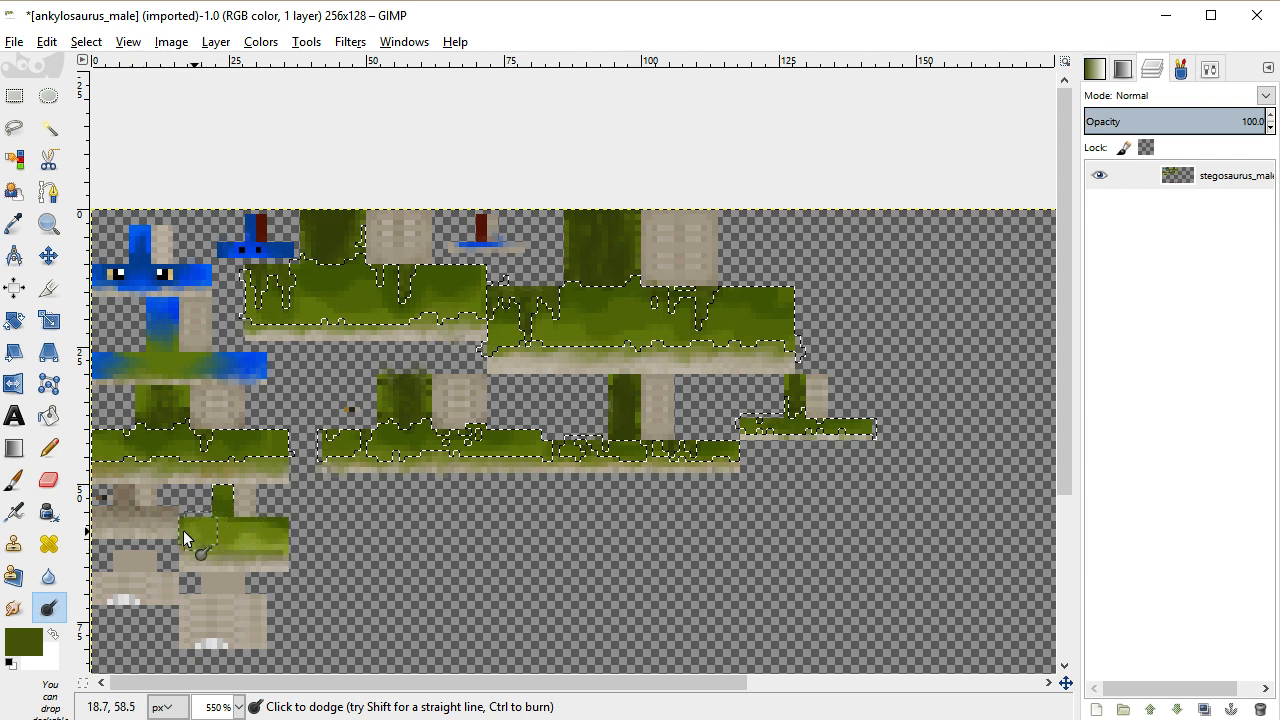
Burn the upper edges of the leg, body and tail pieces once more and clear the selection
{"action": "mouse_move", "coordinate": [180, 525]}
{"action": "left_mouse_down"}
{"action": "mouse_move", "coordinate": [218, 551]}
{"action": "mouse_move", "coordinate": [281, 549]}
{"action": "mouse_move", "coordinate": [289, 518]}
{"action": "mouse_move", "coordinate": [228, 496]}
{"action": "left_mouse_up"}
{"action": "mouse_move", "coordinate": [272, 440]}
{"action": "left_mouse_down"}
{"action": "mouse_move", "coordinate": [229, 418]}
{"action": "mouse_move", "coordinate": [182, 446]}
{"action": "mouse_move", "coordinate": [103, 430]}
{"action": "mouse_move", "coordinate": [89, 401]}
{"action": "mouse_move", "coordinate": [180, 400]}
{"action": "left_mouse_up"}
{"action": "mouse_move", "coordinate": [290, 263]}
{"action": "left_mouse_down"}
{"action": "mouse_move", "coordinate": [403, 276]}
{"action": "mouse_move", "coordinate": [395, 262]}
{"action": "mouse_move", "coordinate": [416, 250]}
{"action": "mouse_move", "coordinate": [542, 266]}
{"action": "mouse_move", "coordinate": [509, 287]}
{"action": "mouse_move", "coordinate": [669, 302]}
{"action": "mouse_move", "coordinate": [799, 292]}
{"action": "left_mouse_up"}
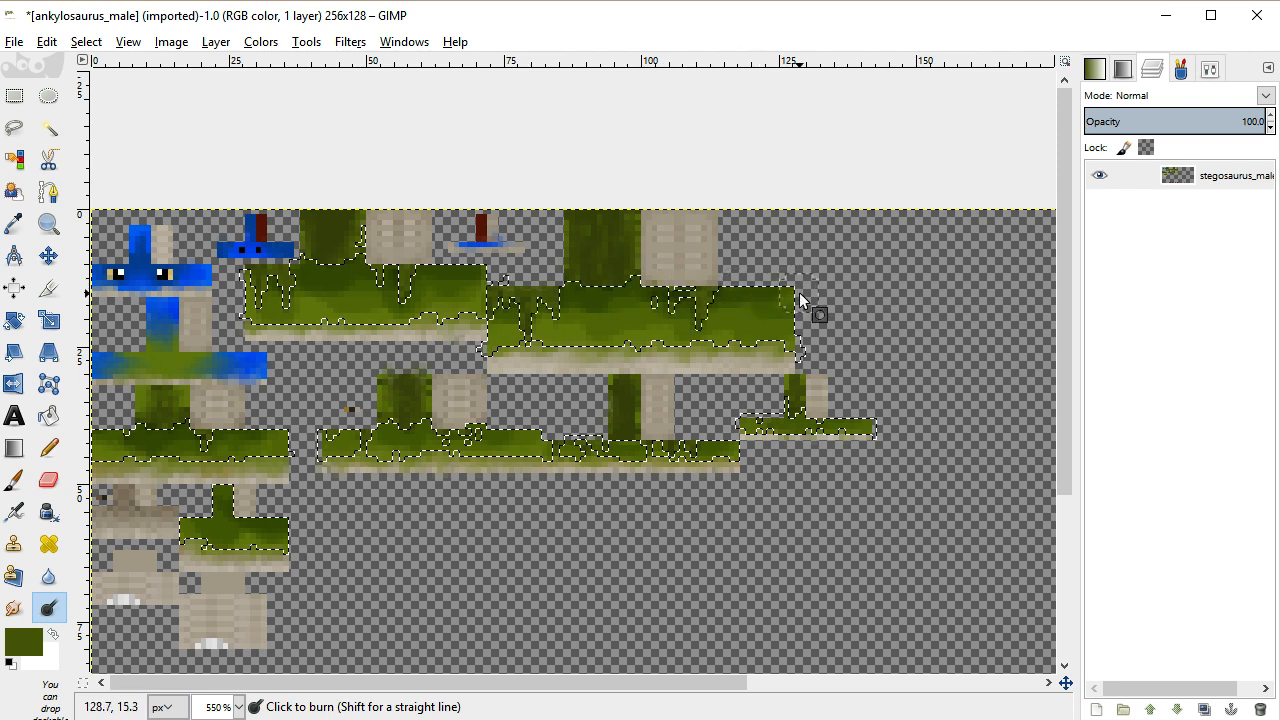
{"action": "mouse_move", "coordinate": [799, 409]}
{"action": "left_mouse_down"}
{"action": "mouse_move", "coordinate": [643, 431]}
{"action": "mouse_move", "coordinate": [398, 423]}
{"action": "left_mouse_up"}
{"action": "key", "text": "ctrl+shift+a"}
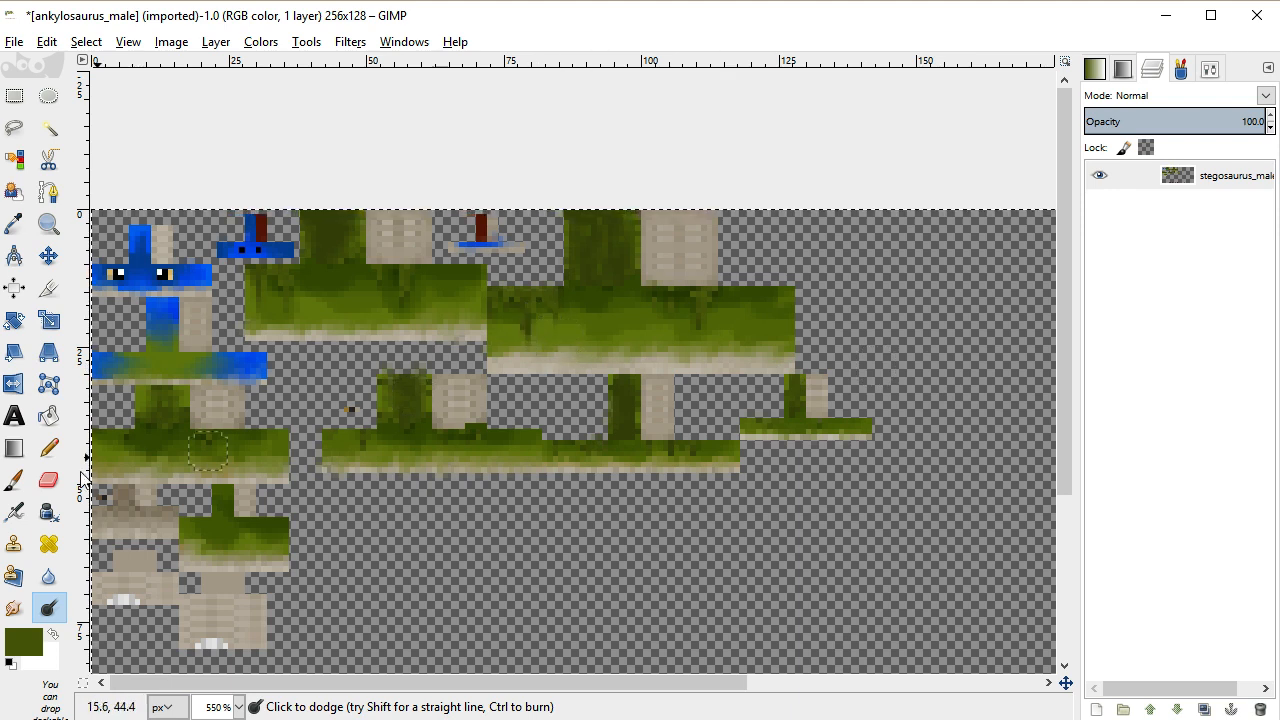
Smudge the dark markings on the flanks of the large rear body piece into the surrounding green
{"action": "left_click", "coordinate": [14, 607]}
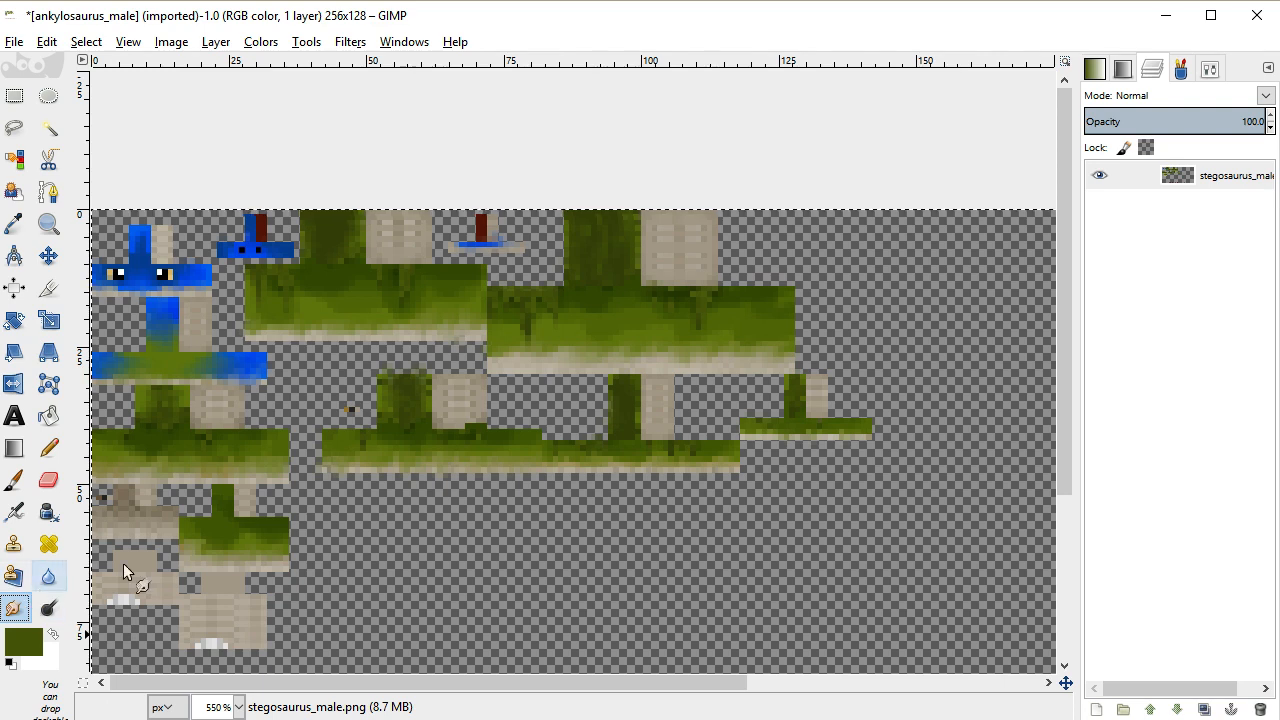
{"action": "scroll", "coordinate": [585, 313], "scroll_direction": "up", "scroll_amount": 4, "text": "ctrl"}
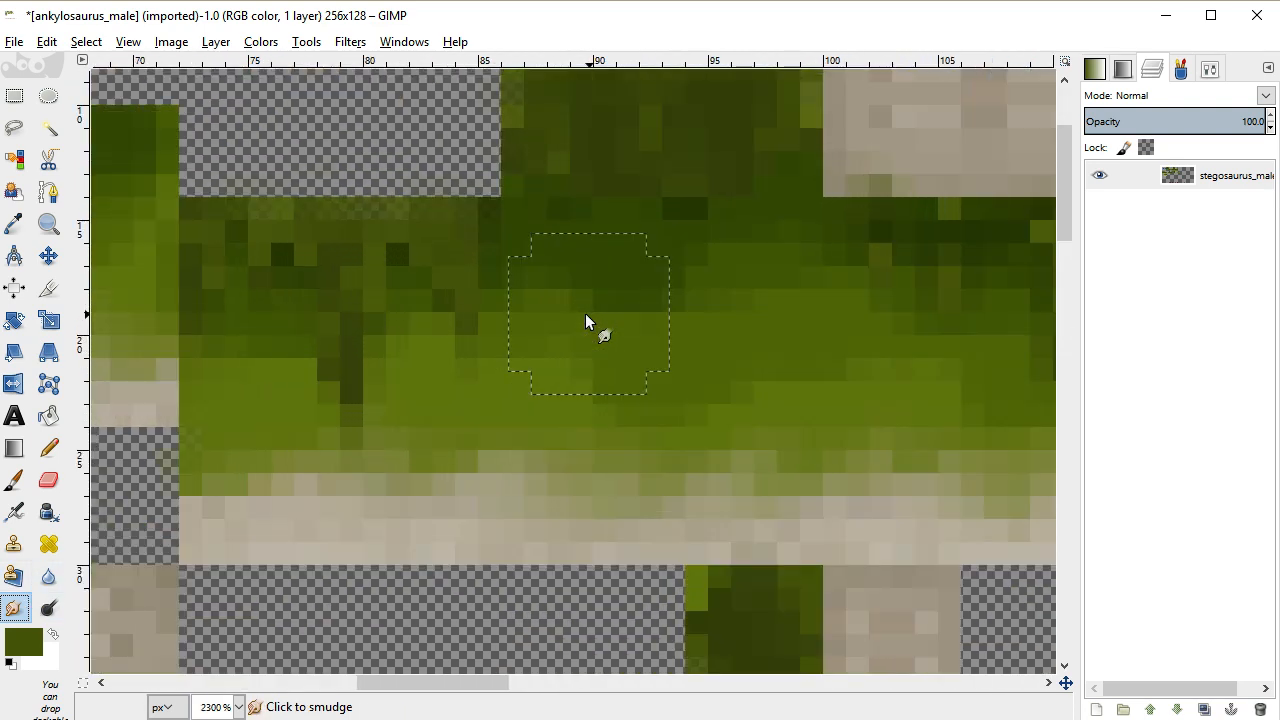
{"action": "mouse_move", "coordinate": [783, 320]}
{"action": "left_mouse_down"}
{"action": "mouse_move", "coordinate": [723, 340]}
{"action": "mouse_move", "coordinate": [646, 317]}
{"action": "mouse_move", "coordinate": [457, 387]}
{"action": "mouse_move", "coordinate": [273, 393]}
{"action": "mouse_move", "coordinate": [240, 340]}
{"action": "left_mouse_up"}
{"action": "mouse_move", "coordinate": [468, 688]}
{"action": "left_mouse_down"}
{"action": "mouse_move", "coordinate": [624, 695]}
{"action": "mouse_move", "coordinate": [563, 692]}
{"action": "left_mouse_up"}
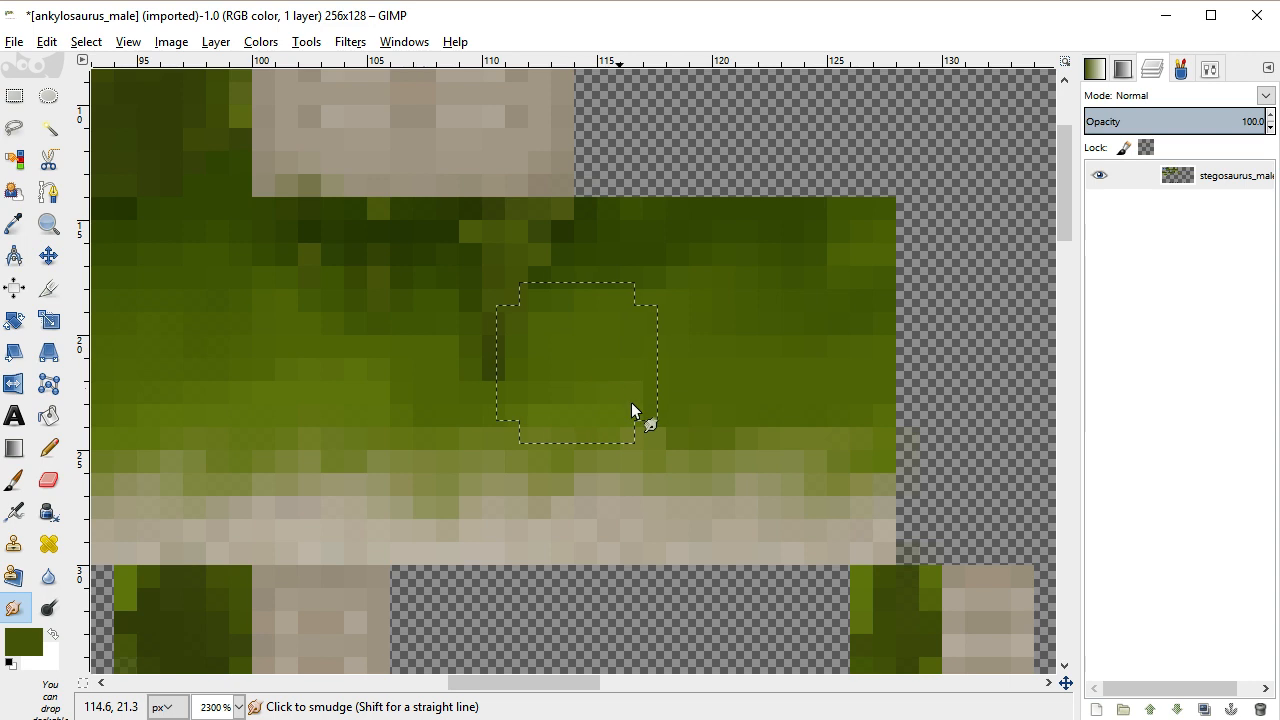
{"action": "scroll", "coordinate": [802, 571], "scroll_direction": "down", "scroll_amount": 5}
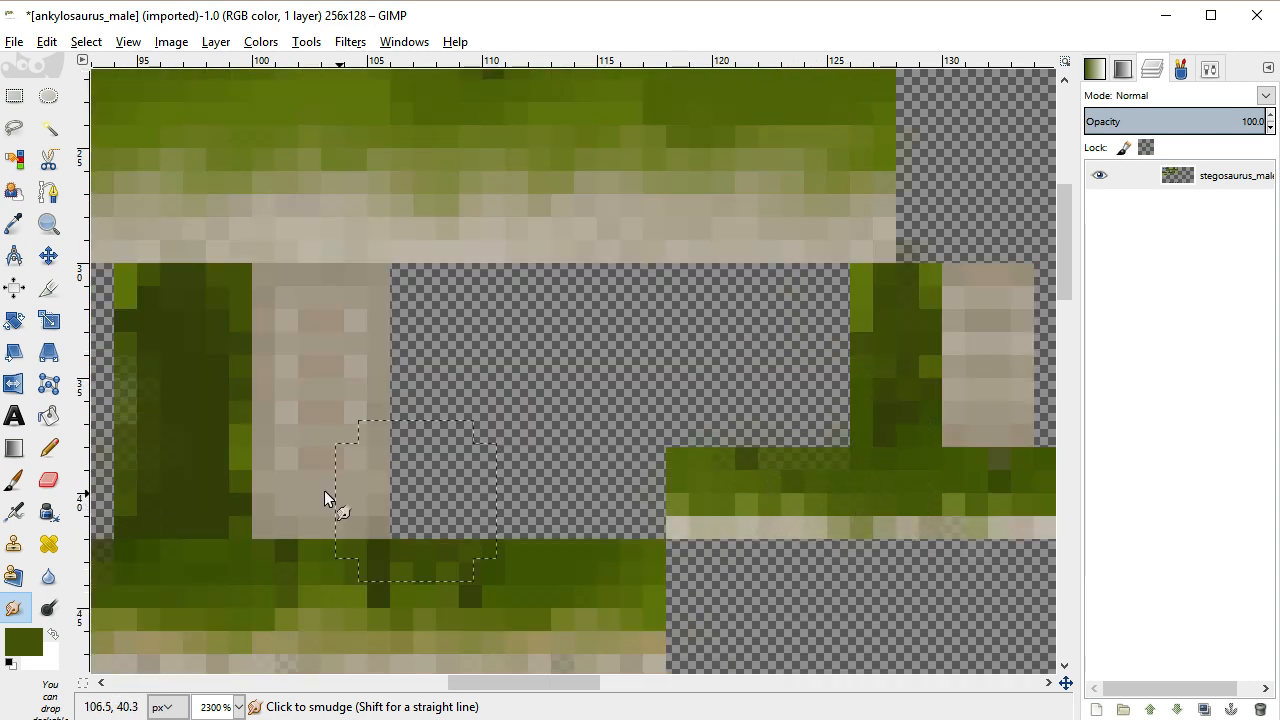
Smudge the green shading on the tail base piece, the lower-row body piece and the green leg piece
{"action": "left_click_drag", "start_coordinate": [471, 686], "coordinate": [307, 683]}
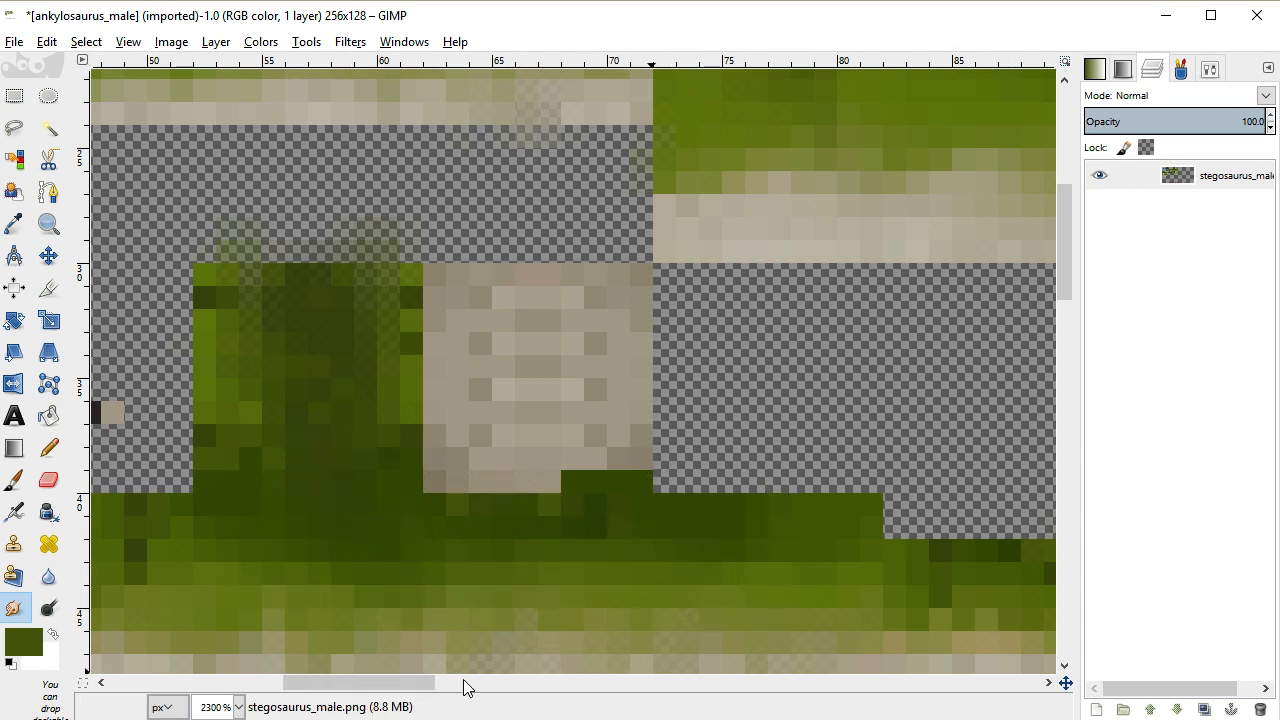
{"action": "left_click_drag", "start_coordinate": [466, 684], "coordinate": [418, 684]}
{"action": "left_click_drag", "start_coordinate": [314, 686], "coordinate": [210, 686]}
{"action": "scroll", "coordinate": [240, 610], "scroll_direction": "down", "scroll_amount": 2}
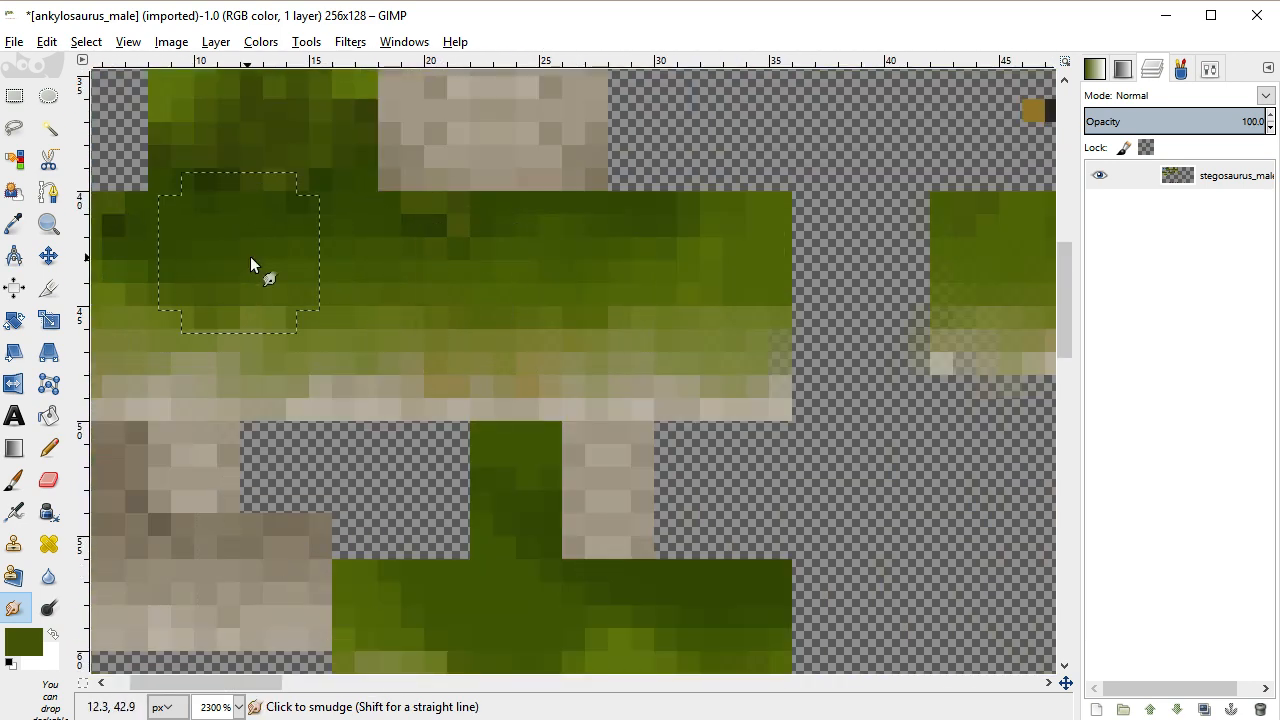
{"action": "scroll", "coordinate": [300, 257], "scroll_direction": "down", "scroll_amount": 2}
{"action": "mouse_move", "coordinate": [509, 343]}
{"action": "left_mouse_down"}
{"action": "mouse_move", "coordinate": [758, 353]}
{"action": "mouse_move", "coordinate": [413, 331]}
{"action": "mouse_move", "coordinate": [385, 336]}
{"action": "mouse_move", "coordinate": [383, 354]}
{"action": "left_mouse_up"}
Smudge the dark vertical markings on the front body piece and soften the flank of the rear body piece again
{"action": "scroll", "coordinate": [433, 366], "scroll_direction": "up", "scroll_amount": 6}
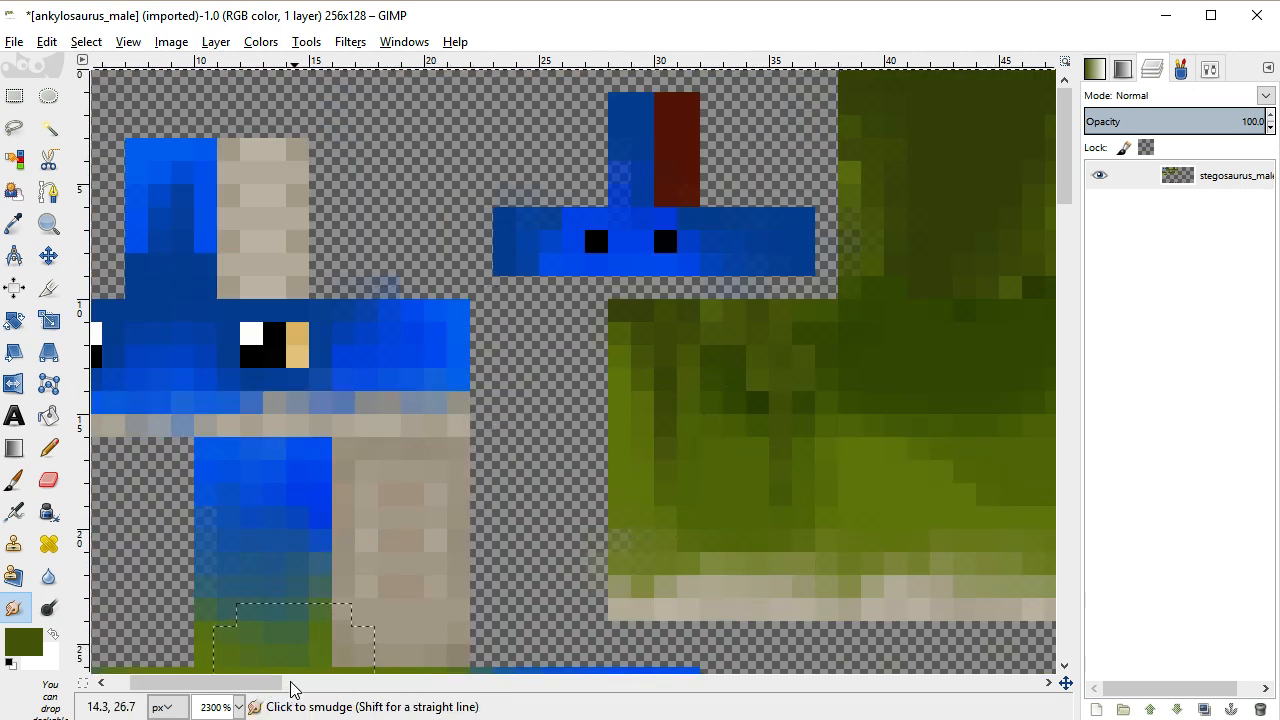
{"action": "scroll", "coordinate": [295, 688], "scroll_direction": "right", "scroll_amount": 3}
{"action": "scroll", "coordinate": [300, 688], "scroll_direction": "right", "scroll_amount": 3}
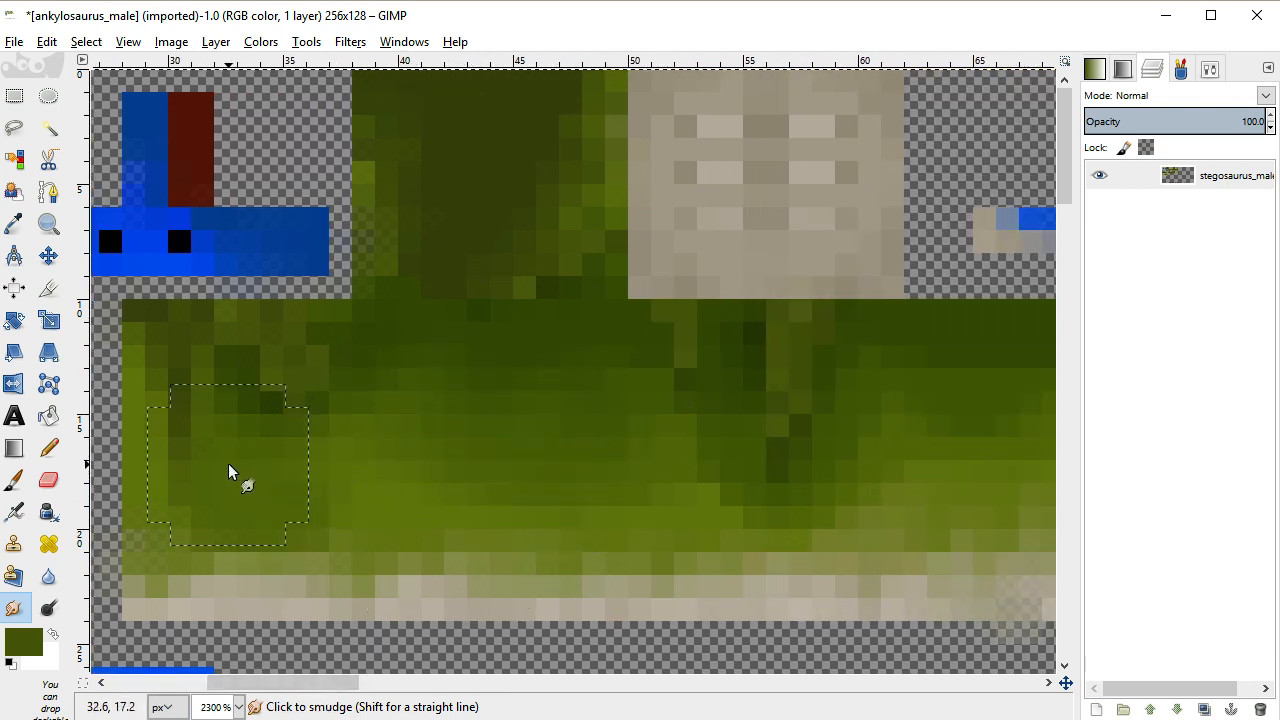
{"action": "scroll", "coordinate": [425, 690], "scroll_direction": "right", "scroll_amount": 3}
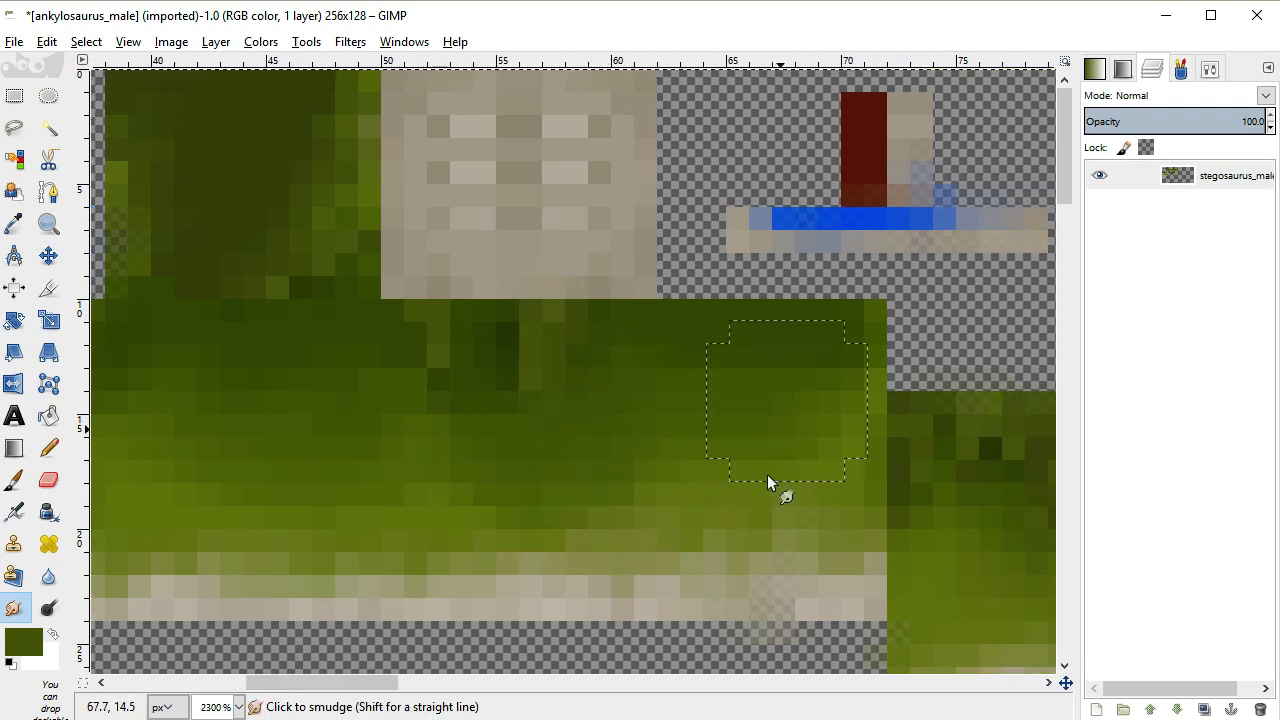
{"action": "left_click_drag", "start_coordinate": [389, 690], "coordinate": [564, 686]}
{"action": "scroll", "coordinate": [551, 449], "scroll_direction": "down", "scroll_amount": 3}
{"action": "mouse_move", "coordinate": [607, 322]}
{"action": "left_mouse_down"}
{"action": "mouse_move", "coordinate": [747, 343]}
{"action": "mouse_move", "coordinate": [546, 341]}
{"action": "mouse_move", "coordinate": [310, 394]}
{"action": "left_mouse_up"}
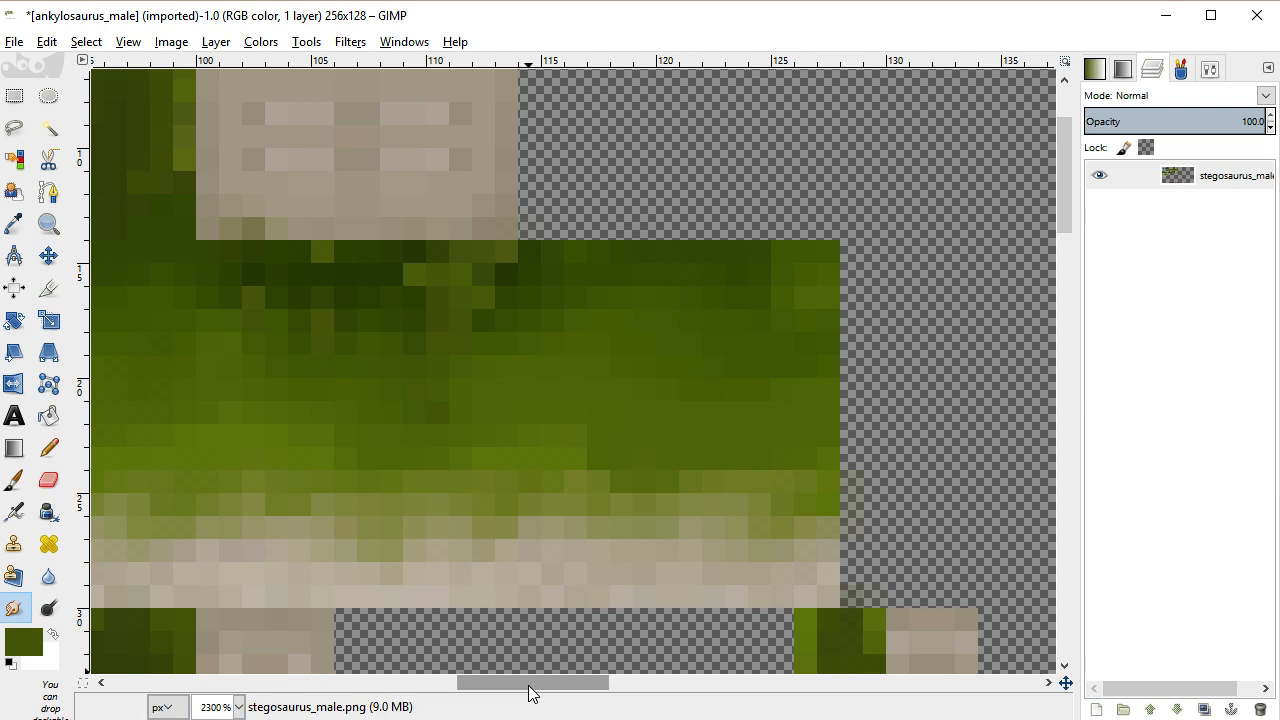
Create a new 256 × 128 transparent layer and place it beneath the stegosaurus_male layer
{"action": "left_click_drag", "start_coordinate": [530, 683], "coordinate": [393, 690]}
{"action": "key", "text": "minus"}
{"action": "key", "text": "minus"}
{"action": "key", "text": "minus"}
{"action": "key", "text": "minus"}
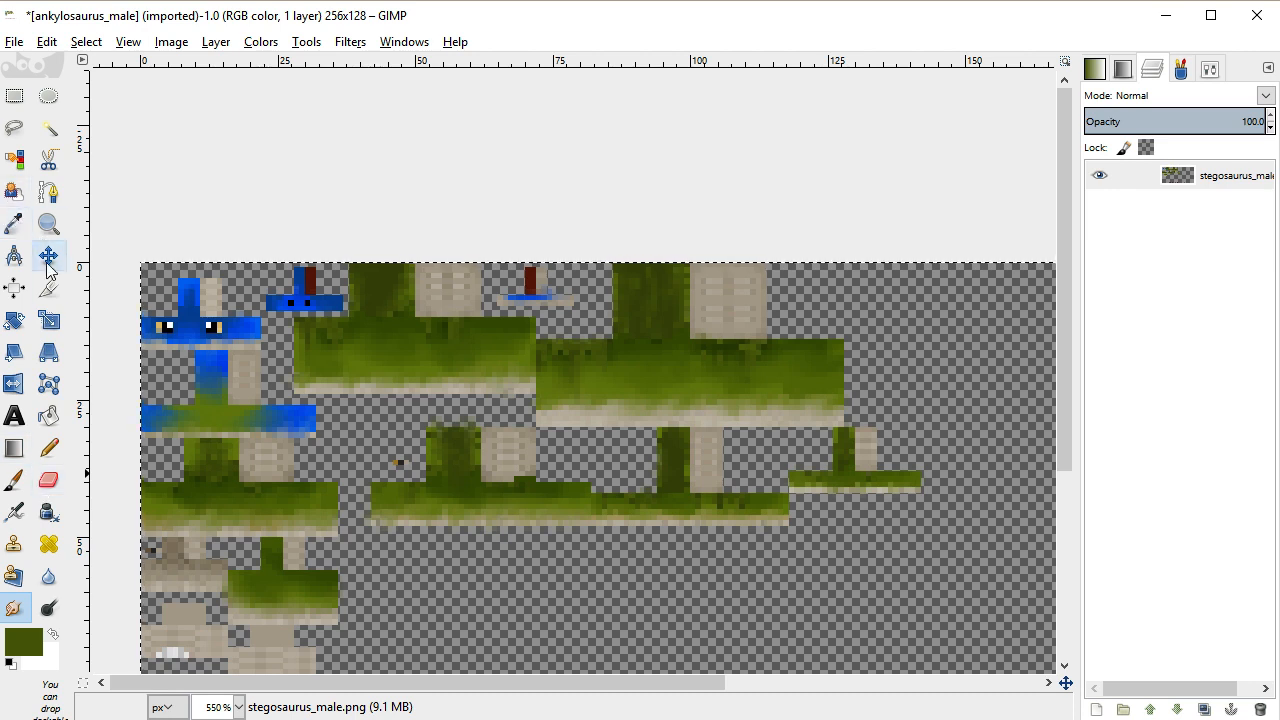
{"action": "left_click", "coordinate": [48, 447]}
{"action": "right_click", "coordinate": [1222, 183]}
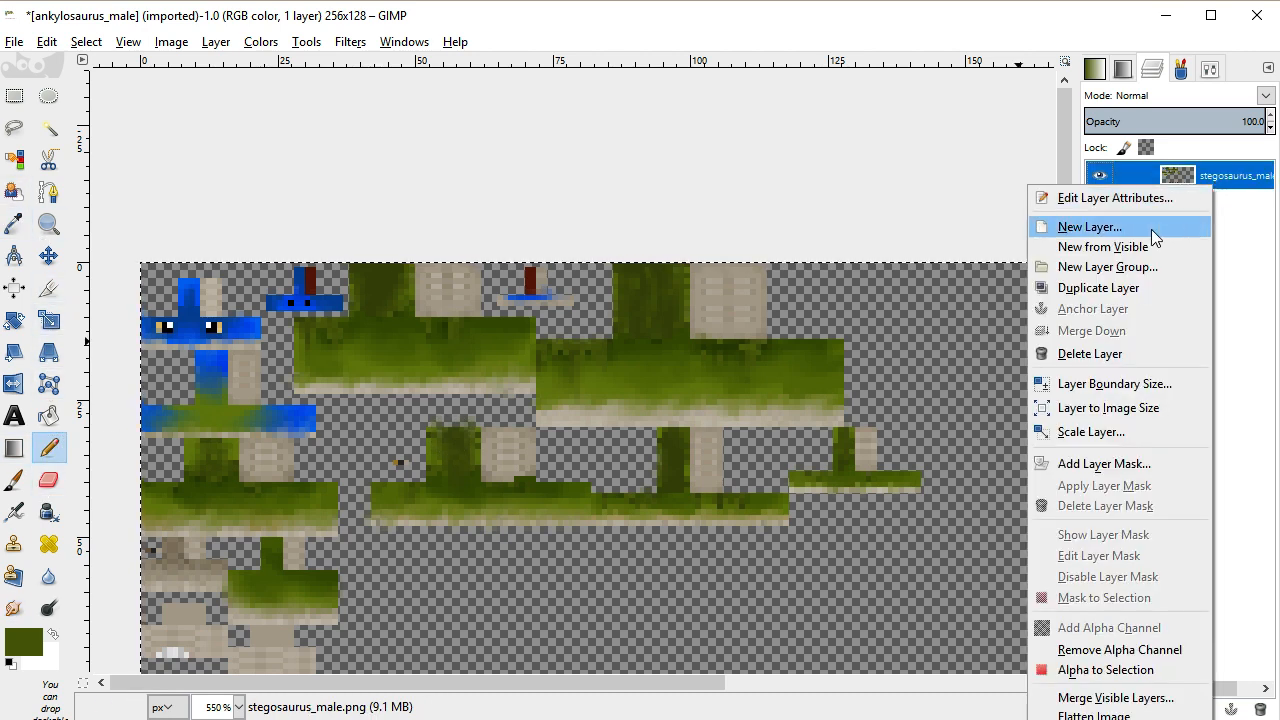
{"action": "left_click", "coordinate": [1092, 227]}
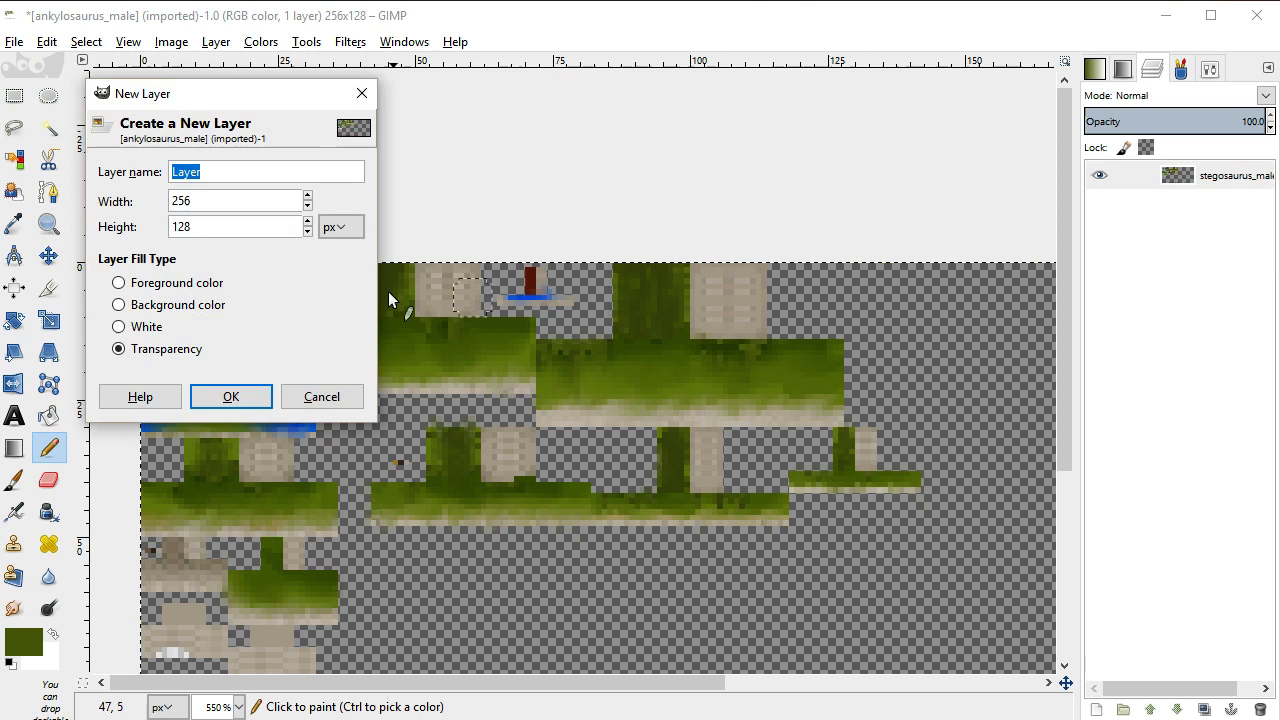
{"action": "left_click", "coordinate": [231, 397]}
{"action": "left_click_drag", "start_coordinate": [1180, 175], "coordinate": [1189, 237]}
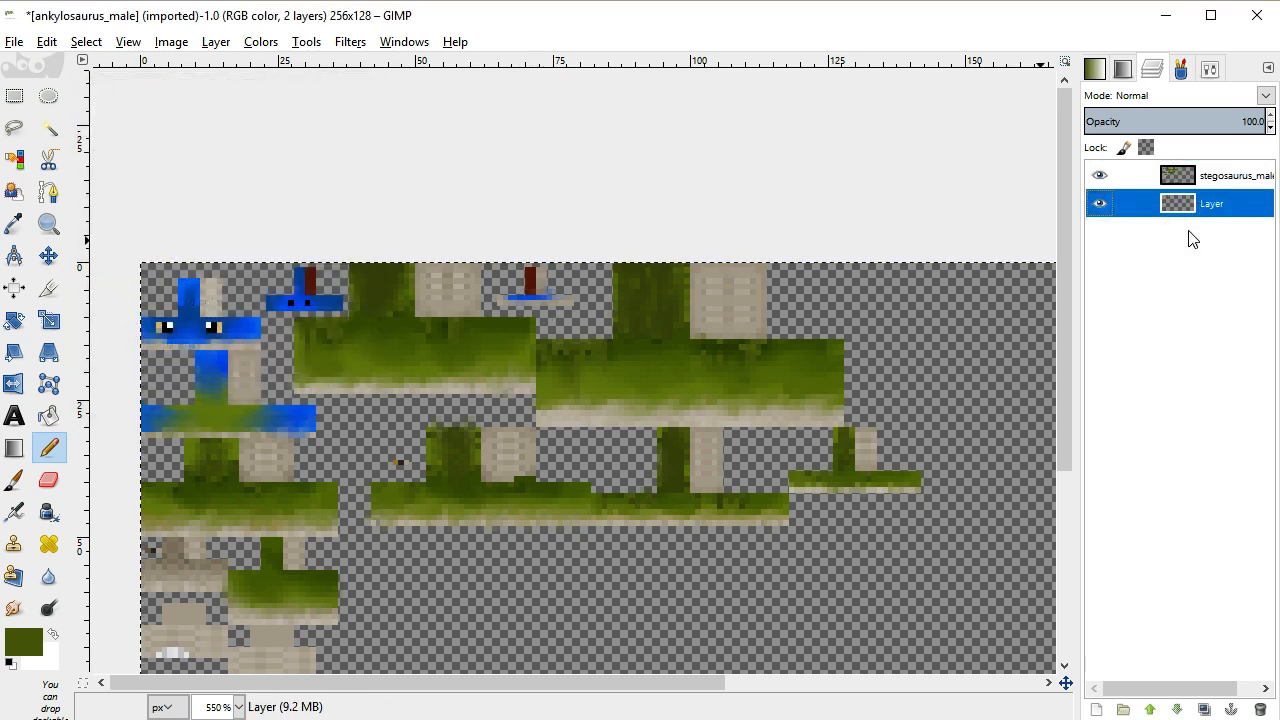
Fill the new bottom layer with the olive green foreground color
{"action": "left_click", "coordinate": [48, 415]}
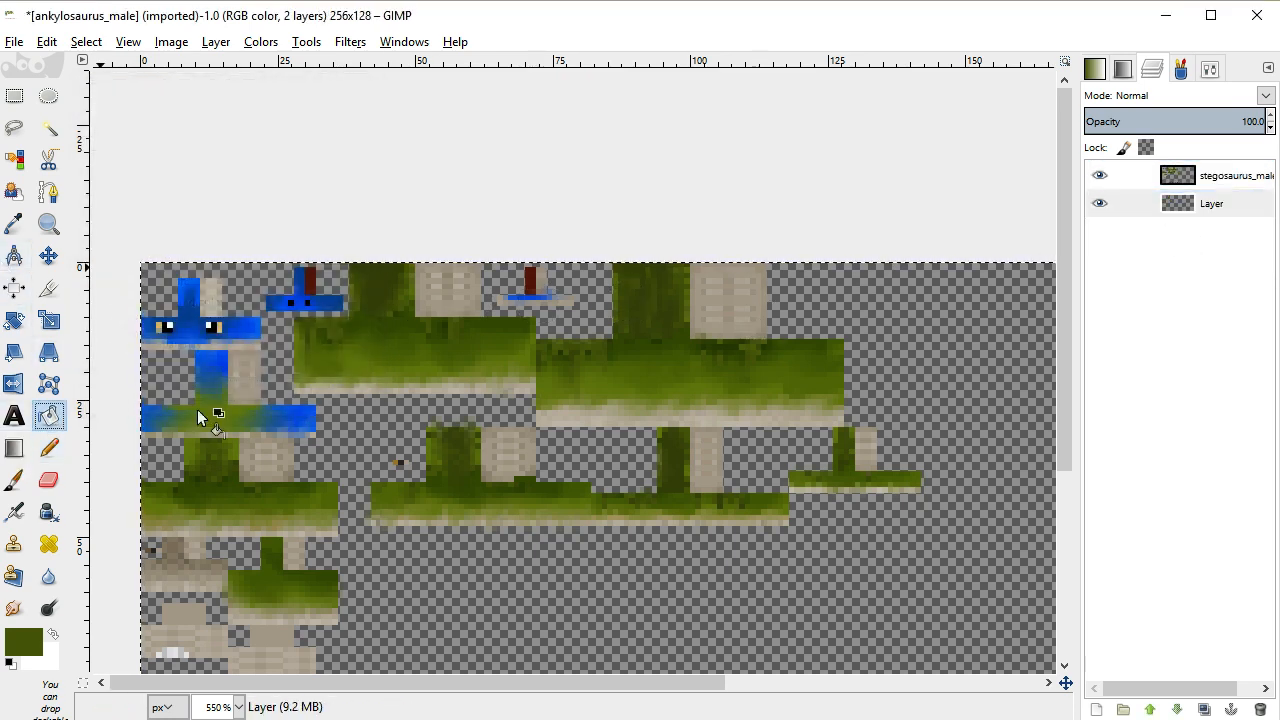
{"action": "left_click", "coordinate": [1050, 397]}
{"action": "scroll", "coordinate": [785, 334], "scroll_direction": "down", "scroll_amount": 3}
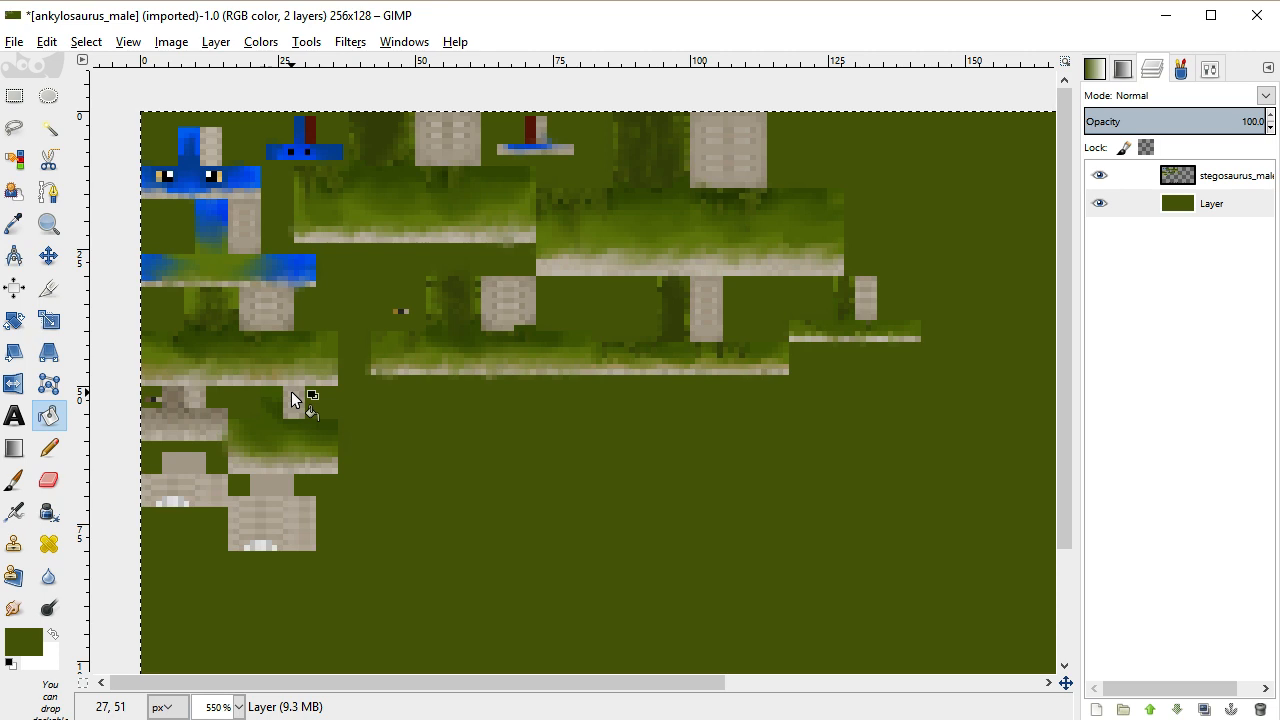
Erase the lower strip of the green fill layer around the red back plates with an Eraser brush of size 35
{"action": "scroll", "coordinate": [300, 396], "scroll_direction": "down", "scroll_amount": 3}
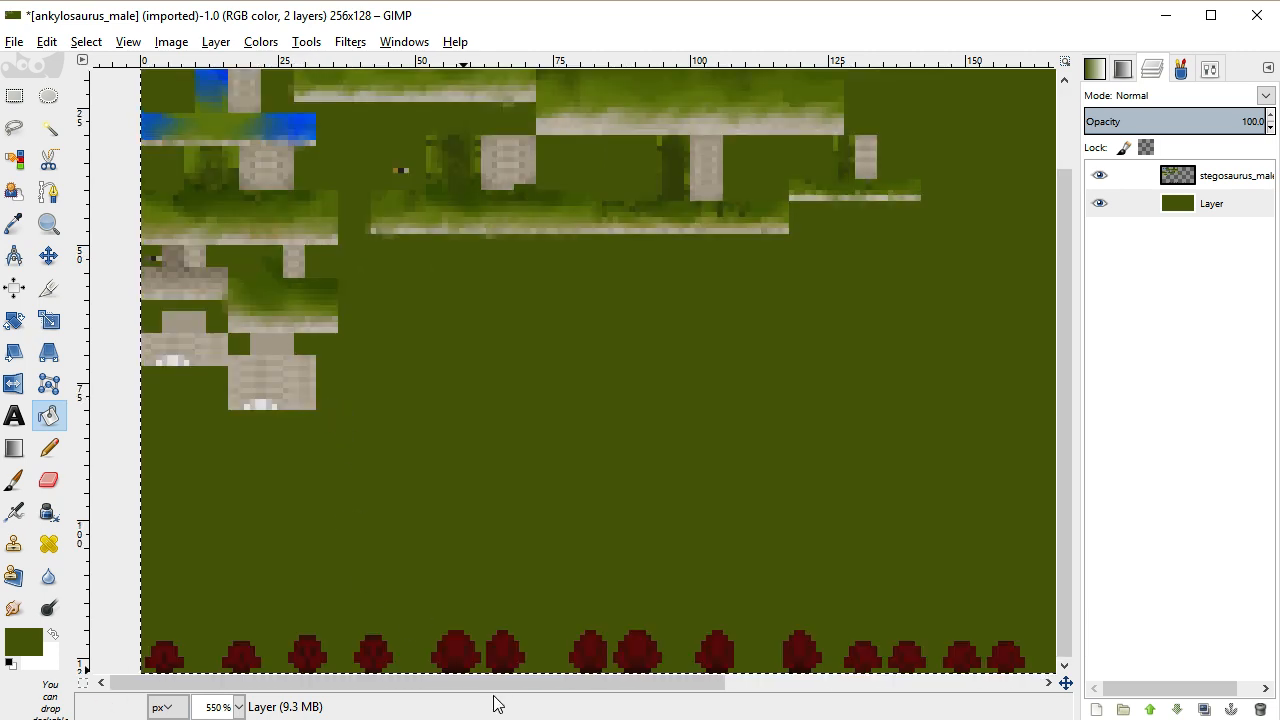
{"action": "key", "text": "plus"}
{"action": "key", "text": "plus"}
{"action": "scroll", "coordinate": [568, 578], "scroll_direction": "down", "scroll_amount": 2}
{"action": "scroll", "coordinate": [568, 578], "scroll_direction": "up", "scroll_amount": 5}
{"action": "key", "text": "shift+e"}
{"action": "scroll", "coordinate": [341, 521], "scroll_direction": "down", "scroll_amount": 5}
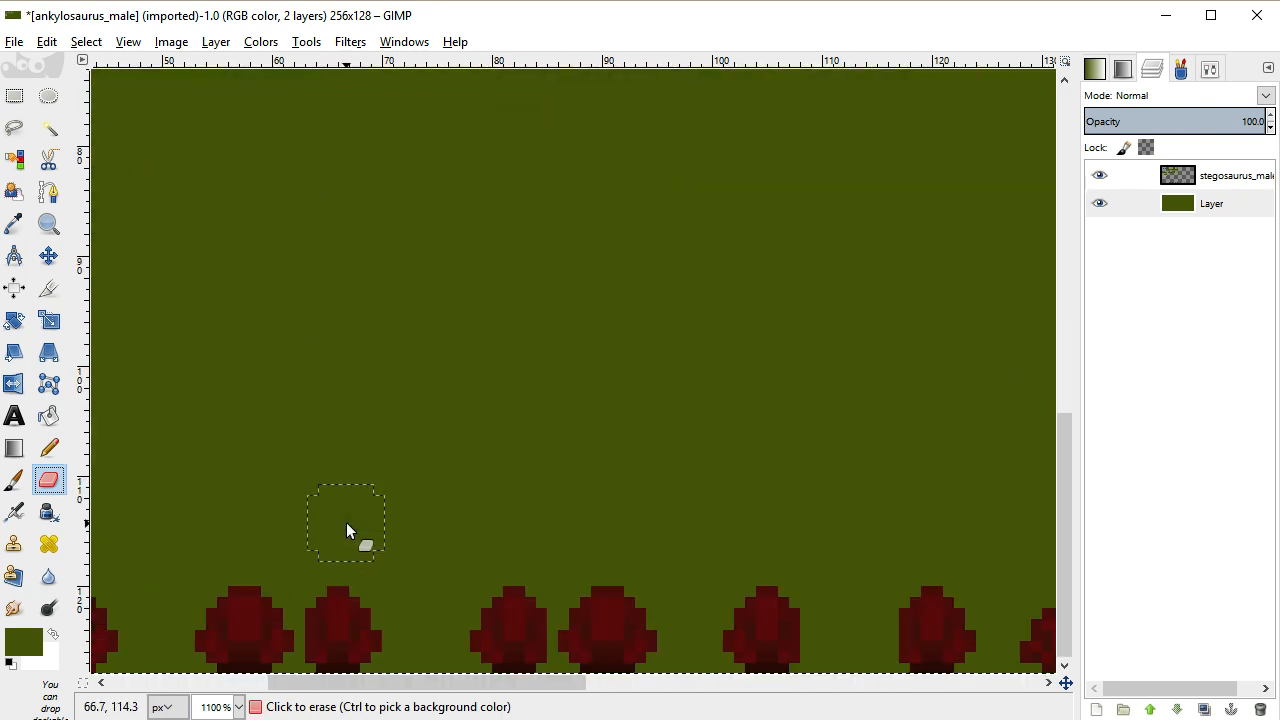
{"action": "key", "text": "minus"}
{"action": "key", "text": "minus"}
{"action": "key", "text": "minus"}
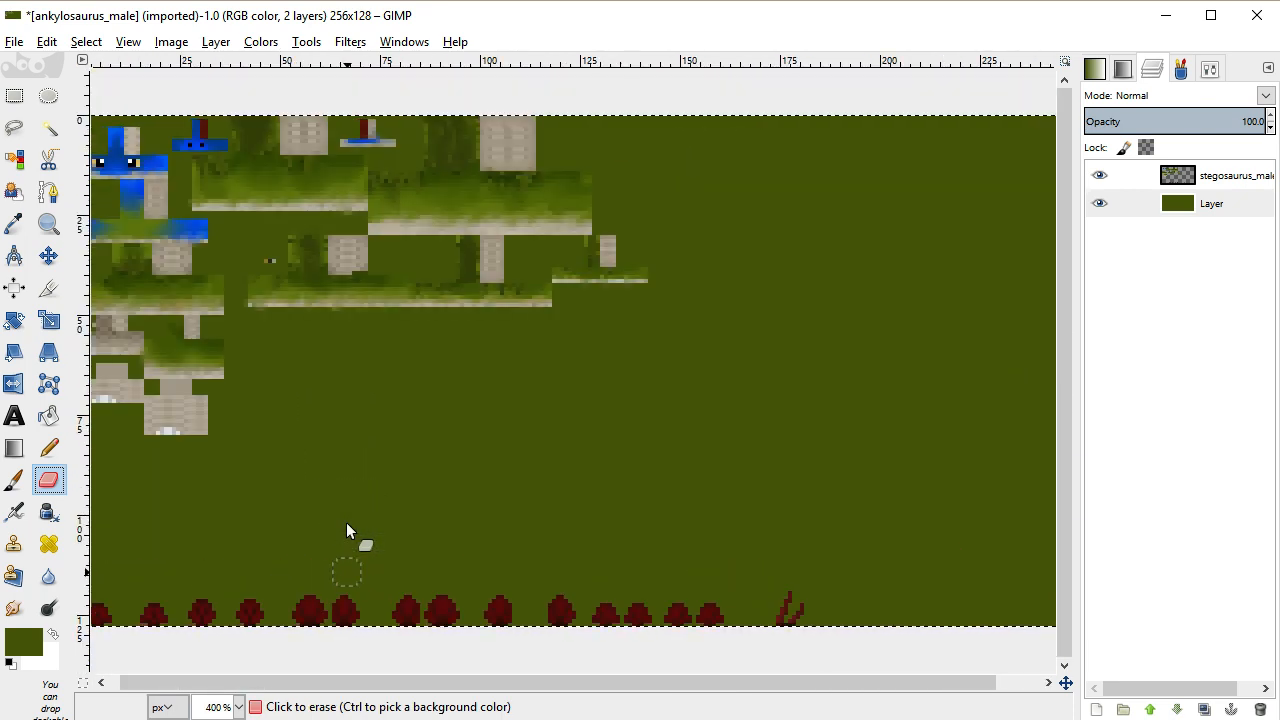
{"action": "key", "text": "bracketright"}
{"action": "key", "text": "bracketright"}
{"action": "key", "text": "bracketright"}
{"action": "key", "text": "bracketright"}
{"action": "key", "text": "bracketright"}
{"action": "key", "text": "bracketright"}
{"action": "key", "text": "bracketright"}
{"action": "key", "text": "bracketright"}
{"action": "key", "text": "bracketright"}
{"action": "key", "text": "bracketright"}
{"action": "key", "text": "bracketright"}
{"action": "key", "text": "bracketright"}
{"action": "key", "text": "bracketright"}
{"action": "key", "text": "bracketright"}
{"action": "key", "text": "bracketright"}
{"action": "key", "text": "bracketright"}
{"action": "key", "text": "bracketright"}
{"action": "key", "text": "bracketright"}
{"action": "key", "text": "bracketright"}
{"action": "key", "text": "bracketright"}
{"action": "key", "text": "bracketright"}
{"action": "key", "text": "bracketright"}
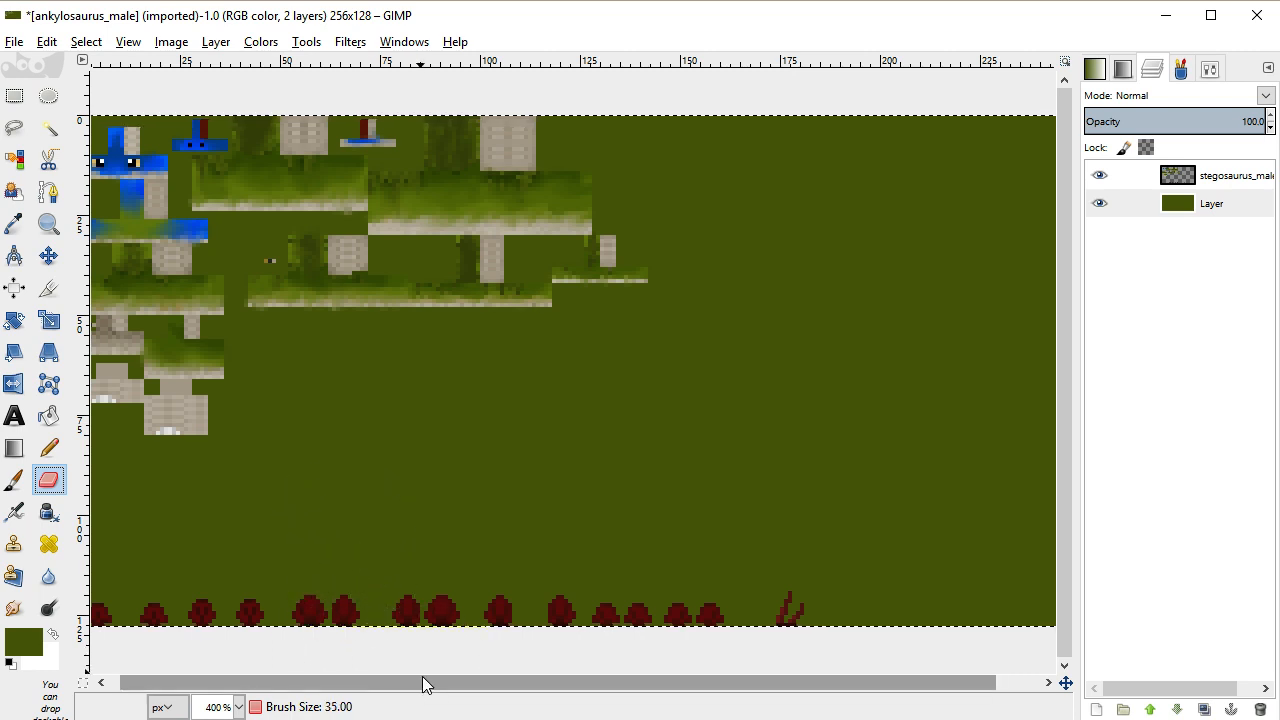
{"action": "left_click_drag", "start_coordinate": [423, 684], "coordinate": [329, 686]}
{"action": "mouse_move", "coordinate": [96, 595]}
{"action": "left_mouse_down"}
{"action": "mouse_move", "coordinate": [110, 608]}
{"action": "mouse_move", "coordinate": [854, 628]}
{"action": "mouse_move", "coordinate": [421, 603]}
{"action": "mouse_move", "coordinate": [842, 614]}
{"action": "mouse_move", "coordinate": [180, 586]}
{"action": "mouse_move", "coordinate": [881, 588]}
{"action": "mouse_move", "coordinate": [972, 557]}
{"action": "mouse_move", "coordinate": [657, 525]}
{"action": "mouse_move", "coordinate": [889, 594]}
{"action": "mouse_move", "coordinate": [820, 628]}
{"action": "left_mouse_up"}
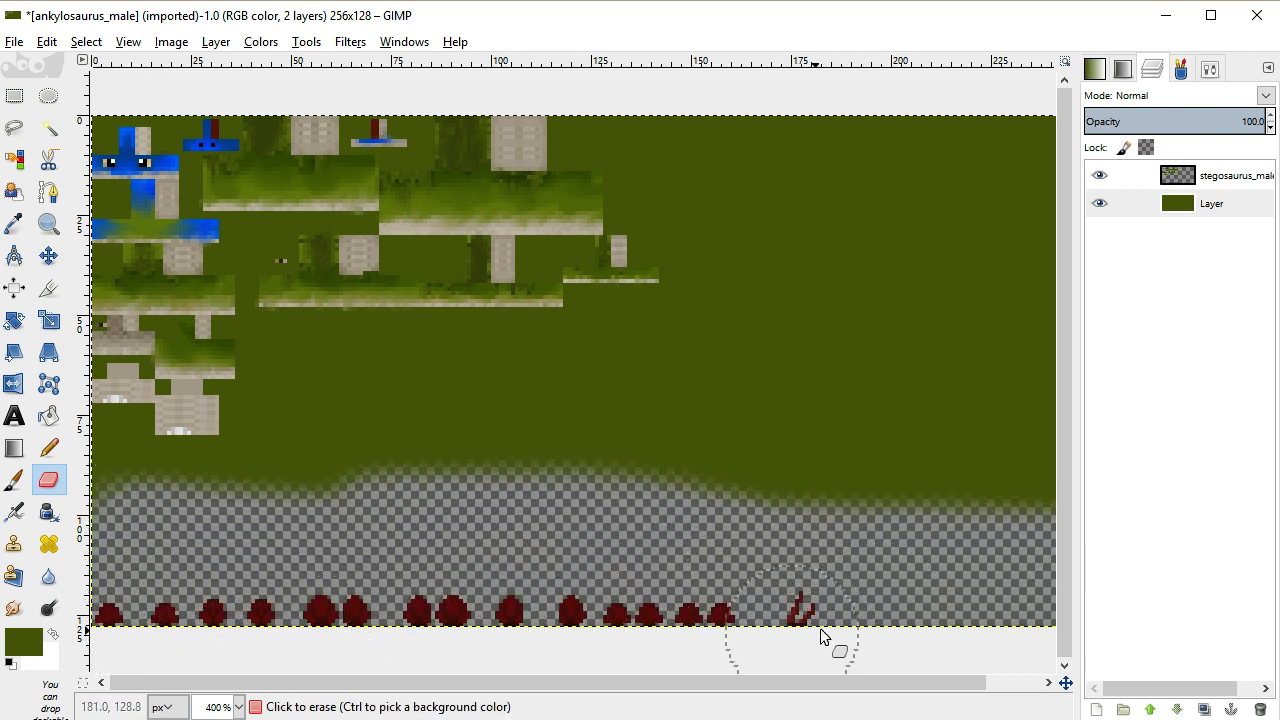
Change the foreground color to the near-black swatch from the color history
{"action": "key", "text": "plus"}
{"action": "key", "text": "plus"}
{"action": "key", "text": "plus"}
{"action": "key", "text": "plus"}
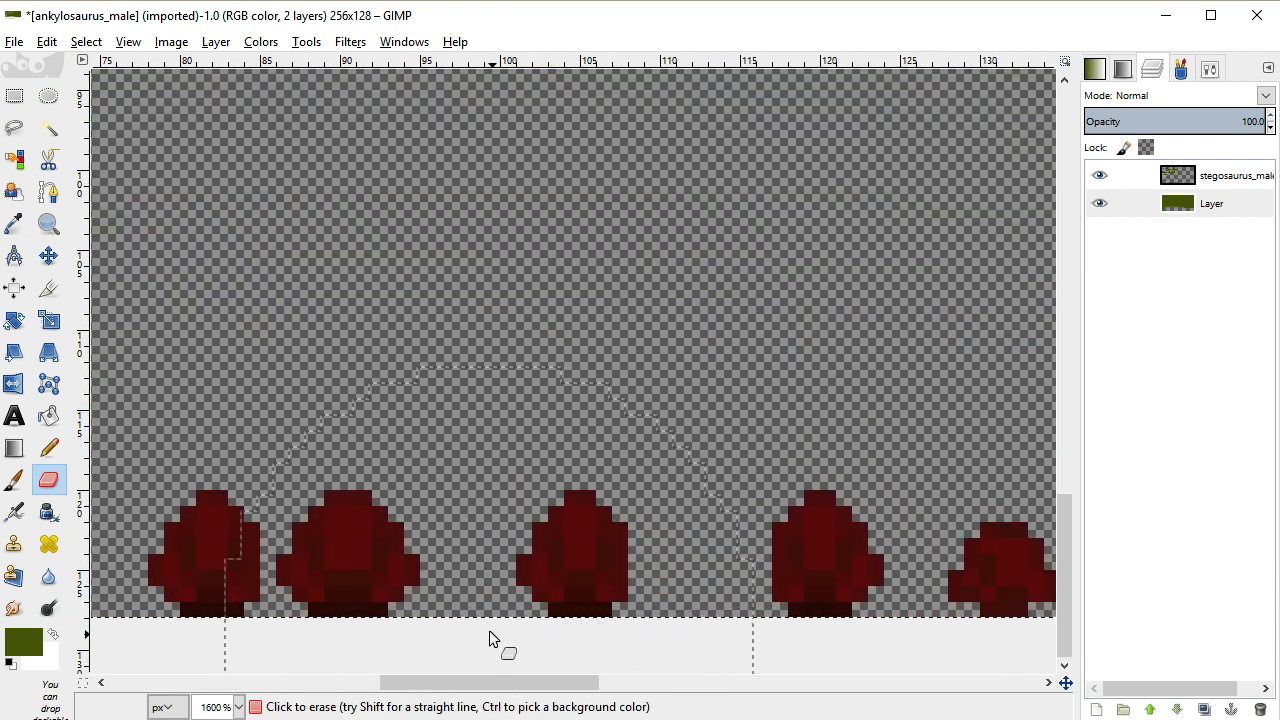
{"action": "left_click", "coordinate": [14, 224]}
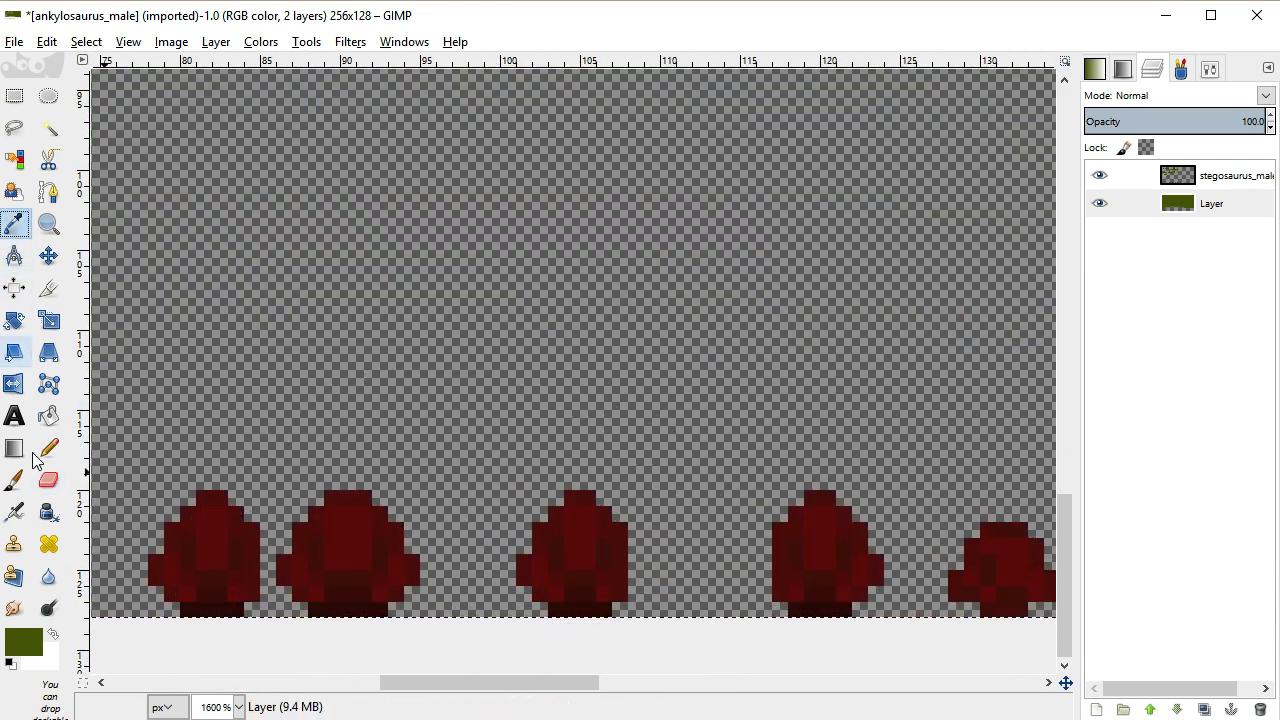
{"action": "left_click", "coordinate": [26, 640]}
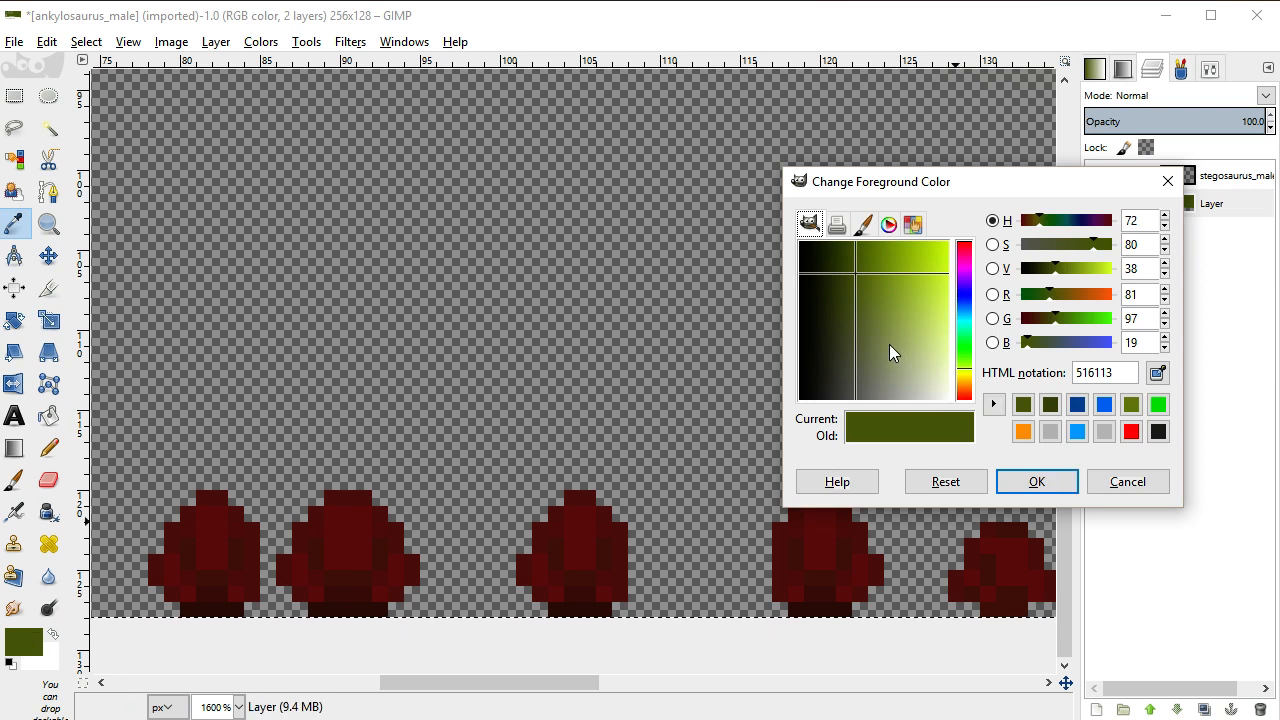
{"action": "left_click", "coordinate": [1158, 431]}
{"action": "left_click", "coordinate": [1050, 480]}
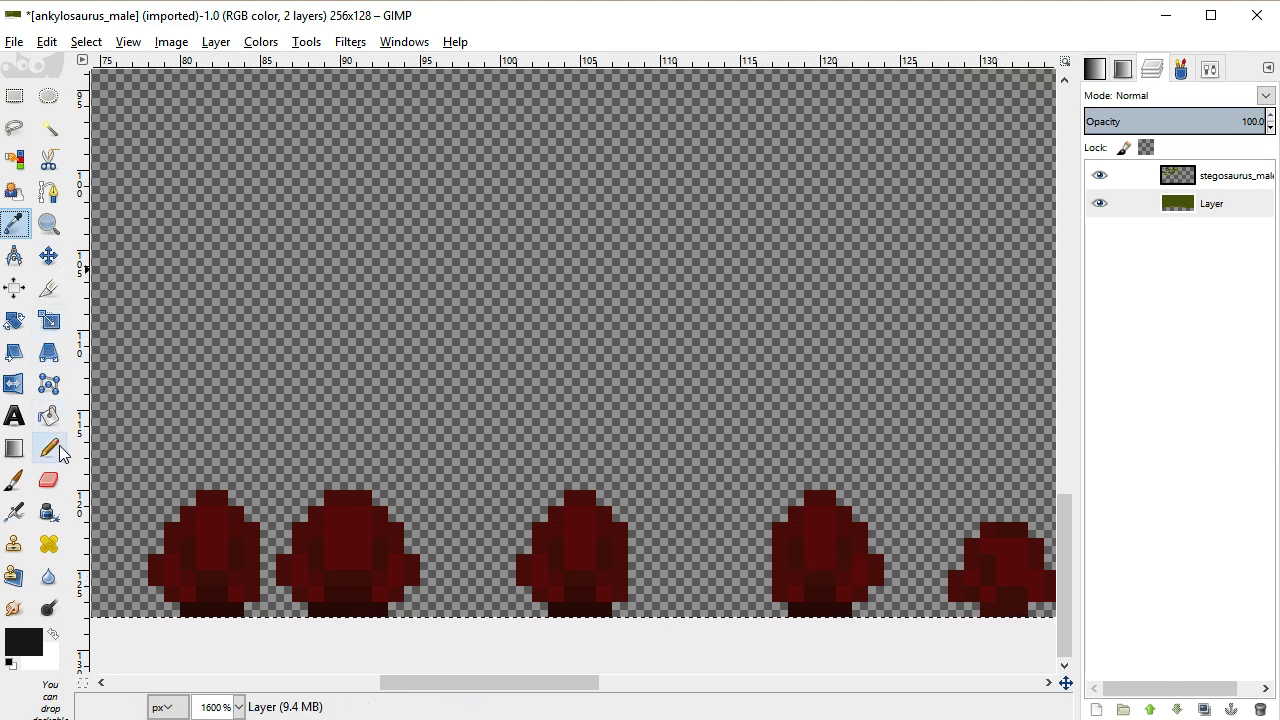
Add the stegosaurus_female texture from the stegosaurus_0 folder as a layer and toggle the visibility of both texture layers to compare them
{"action": "left_click", "coordinate": [518, 718]}
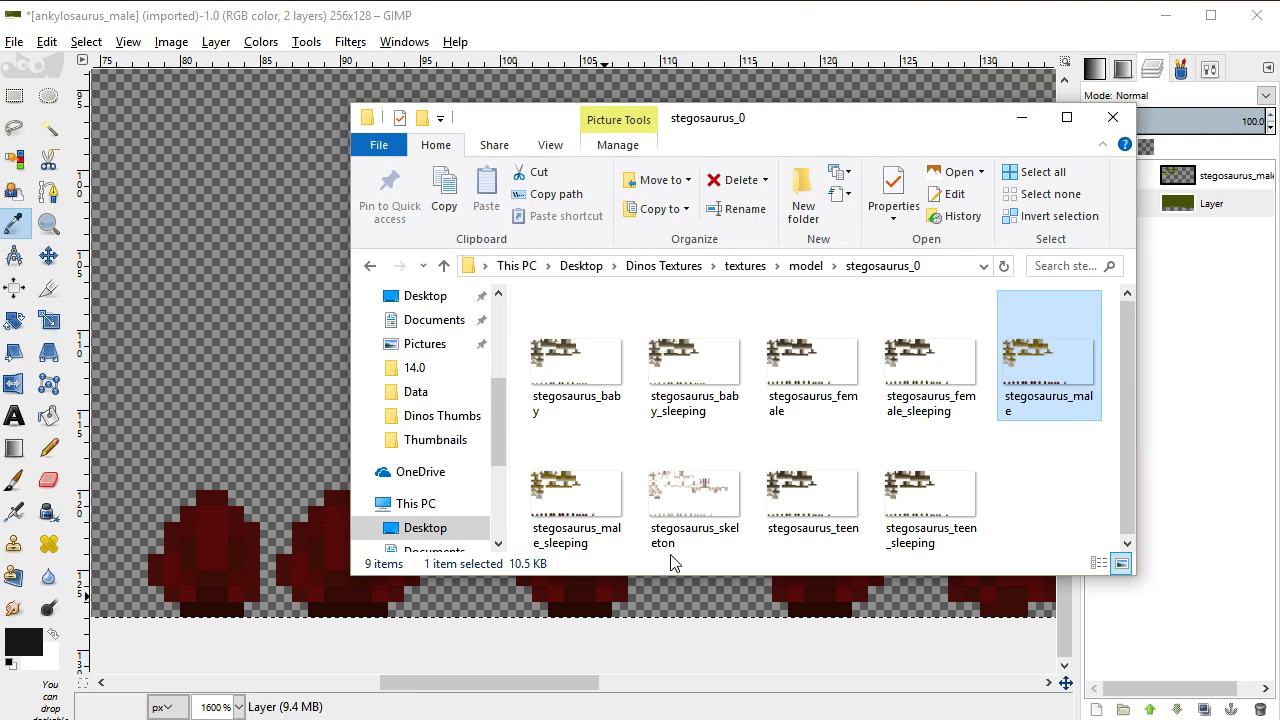
{"action": "left_click_drag", "start_coordinate": [768, 392], "coordinate": [327, 379]}
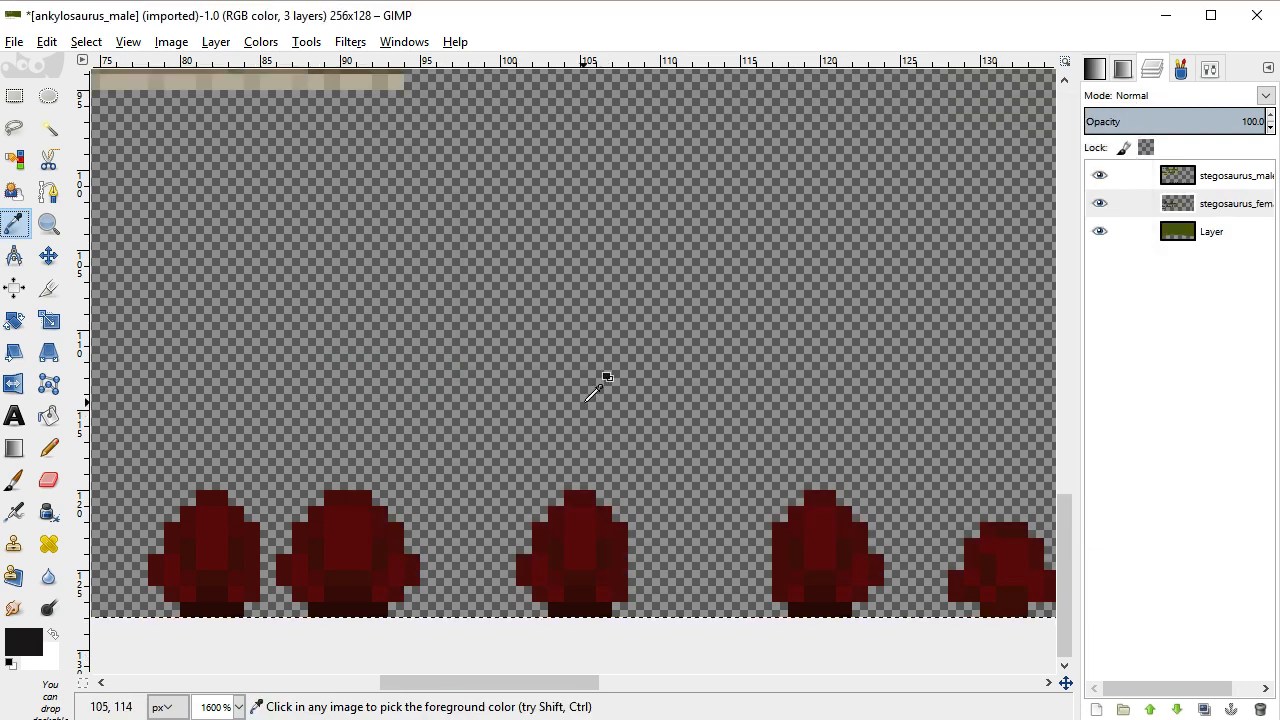
{"action": "scroll", "coordinate": [590, 400], "scroll_direction": "down", "scroll_amount": 5}
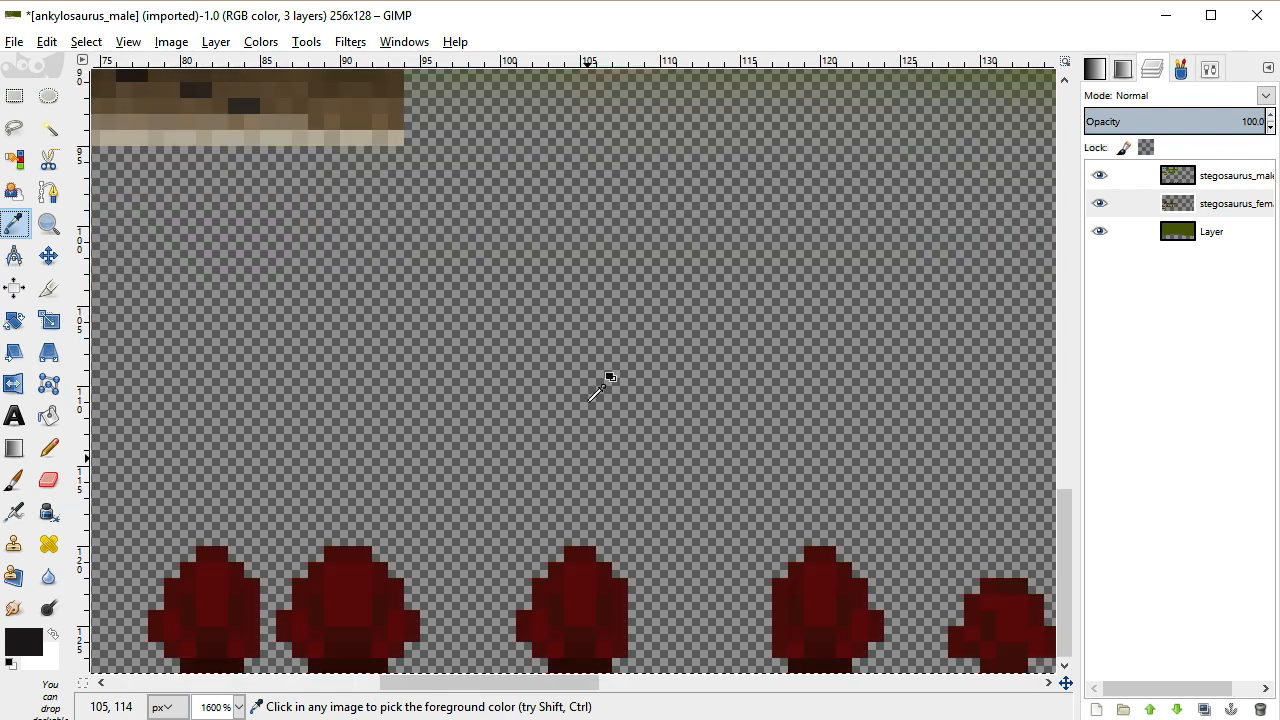
{"action": "left_click", "coordinate": [1102, 205]}
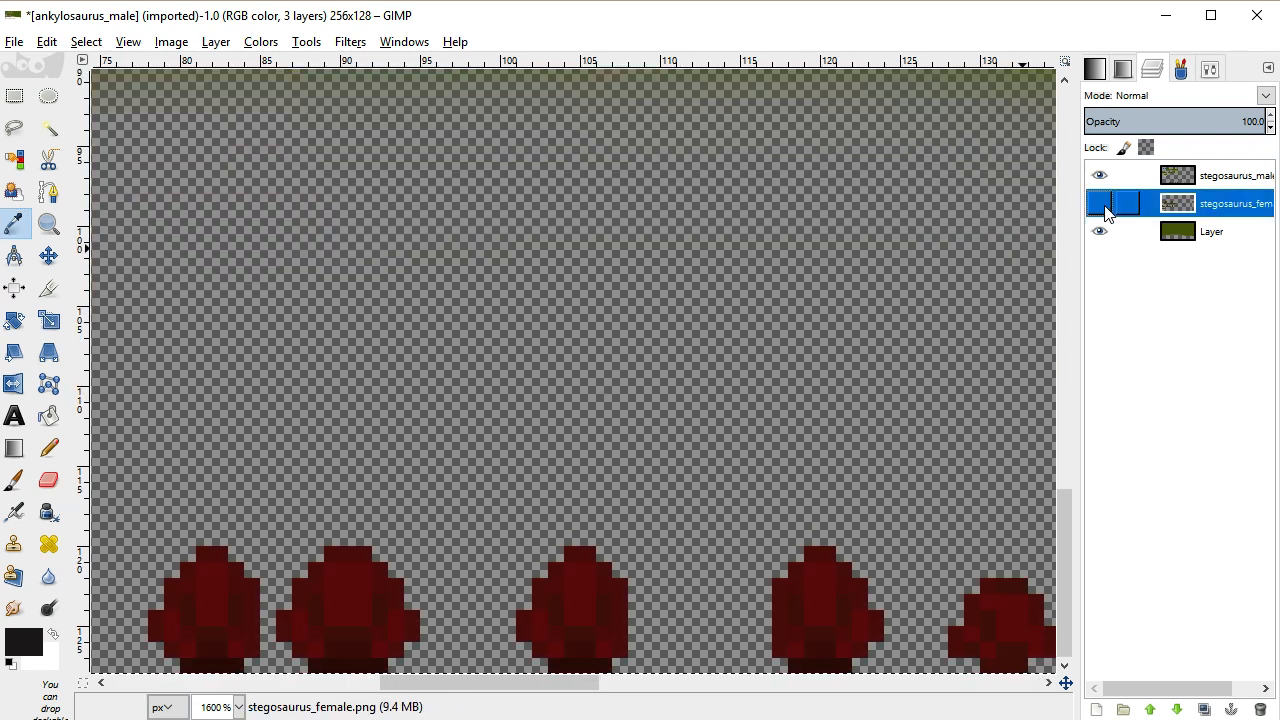
{"action": "left_click", "coordinate": [1103, 206]}
{"action": "left_click", "coordinate": [1102, 180]}
{"action": "left_click", "coordinate": [1102, 180]}
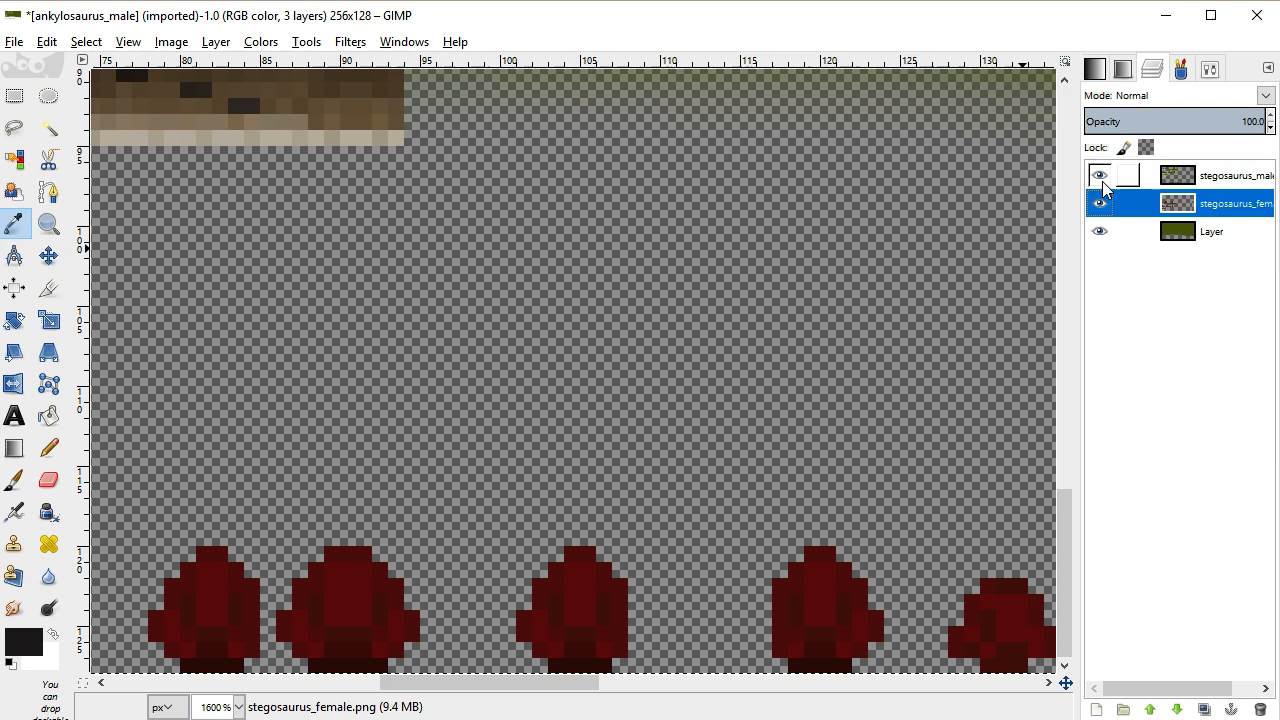
Move the stegosaurus_female layer so that it lines up with the canvas and the male texture pieces
{"action": "scroll", "coordinate": [666, 294], "scroll_direction": "down", "scroll_amount": 5}
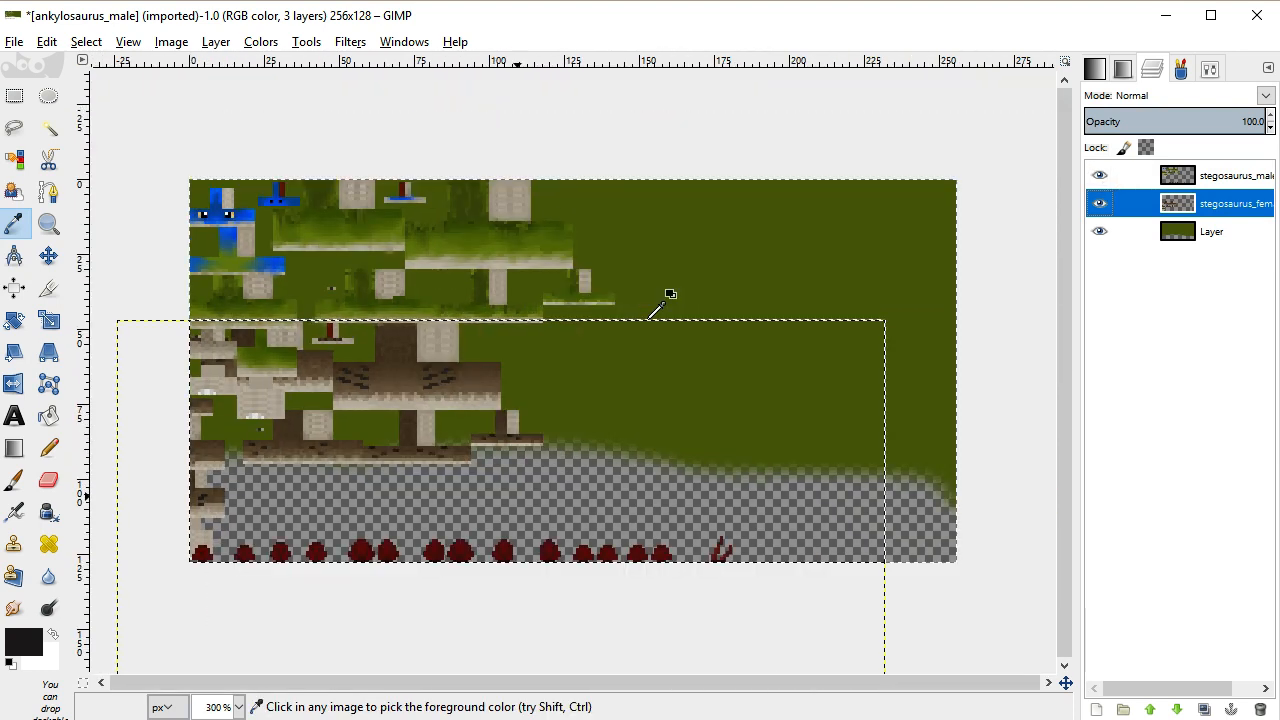
{"action": "left_click", "coordinate": [48, 255]}
{"action": "left_click_drag", "start_coordinate": [384, 394], "coordinate": [450, 249]}
{"action": "scroll", "coordinate": [395, 540], "scroll_direction": "up", "scroll_amount": 1}
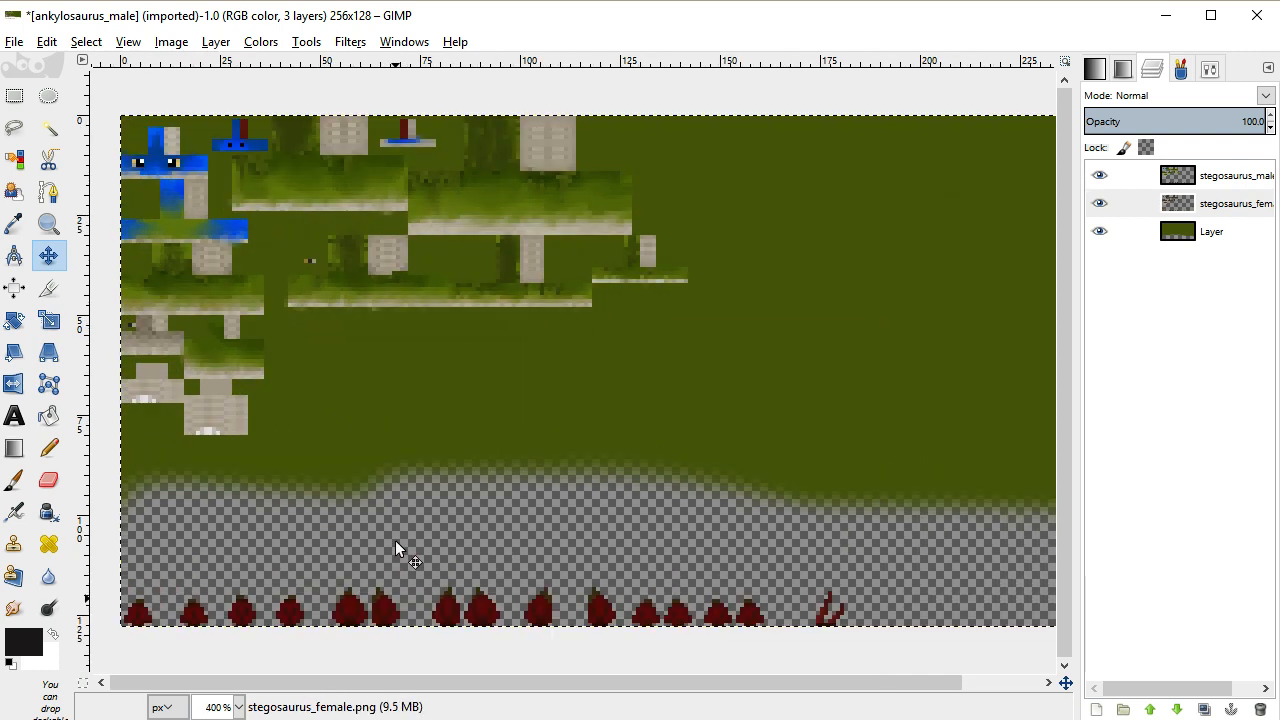
Examine how the female texture's back plates differ from the red male plates along the lower edge of the texture
{"action": "scroll", "coordinate": [395, 540], "scroll_direction": "up", "scroll_amount": 3}
{"action": "scroll", "coordinate": [395, 540], "scroll_direction": "down", "scroll_amount": 2}
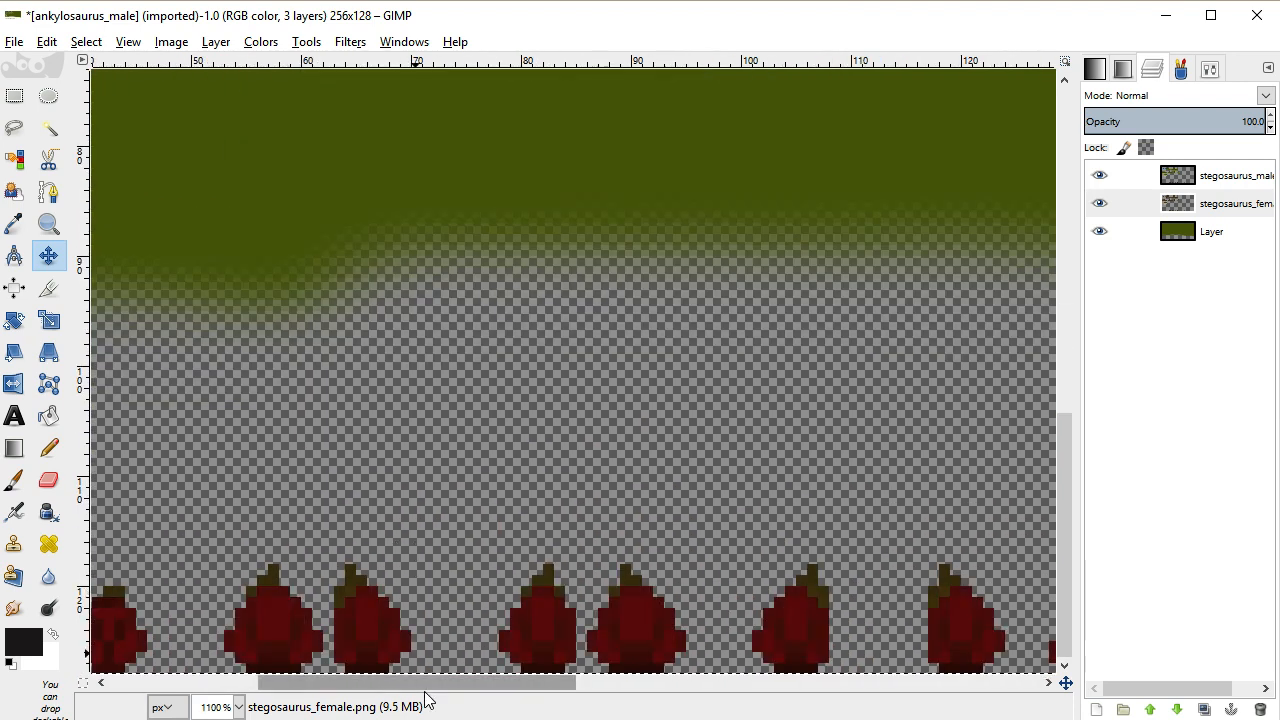
{"action": "scroll", "coordinate": [595, 597], "scroll_direction": "up", "scroll_amount": 2}
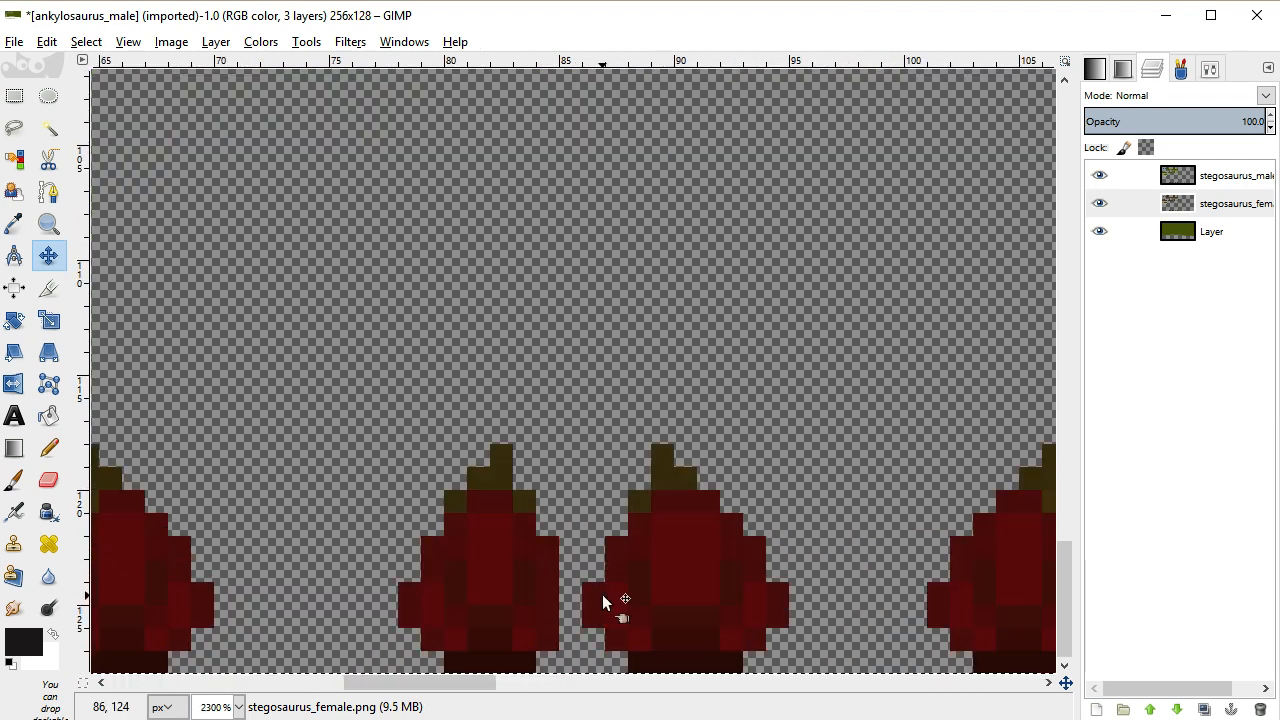
{"action": "scroll", "coordinate": [408, 614], "scroll_direction": "left", "scroll_amount": 10}
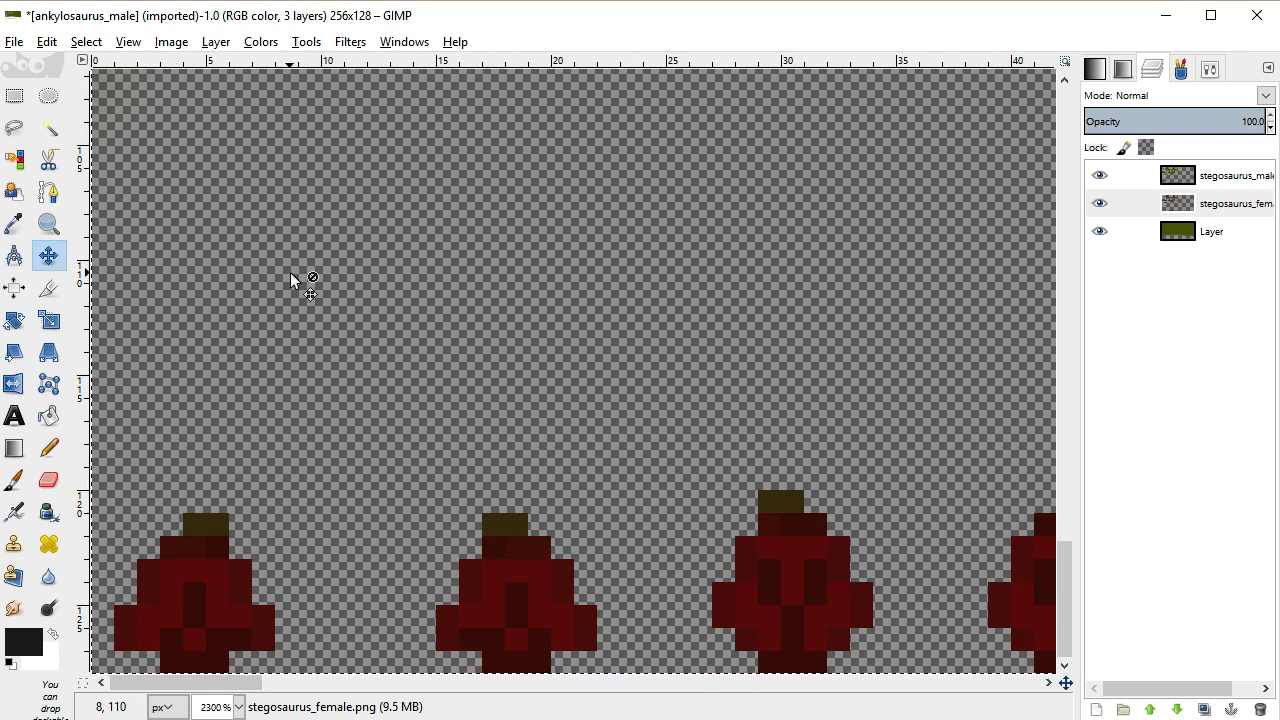
{"action": "scroll", "coordinate": [290, 277], "scroll_direction": "down", "scroll_amount": 5}
{"action": "scroll", "coordinate": [290, 280], "scroll_direction": "down", "scroll_amount": 1}
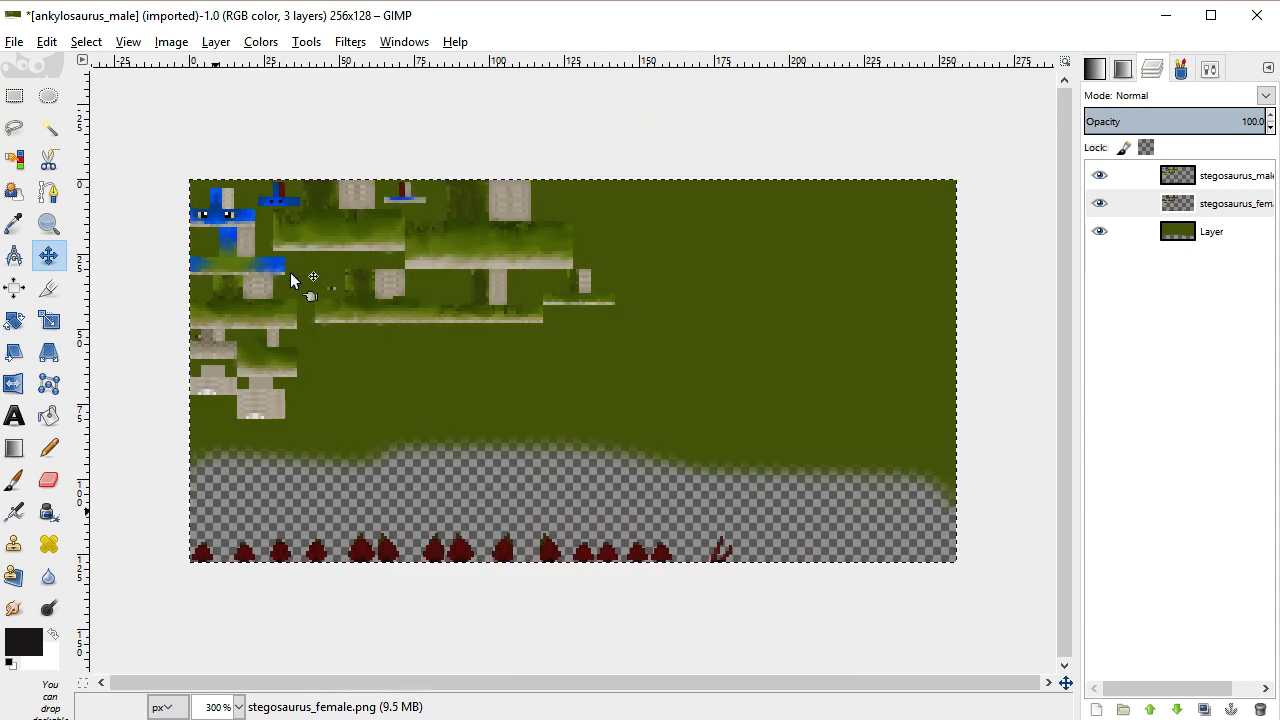
{"action": "scroll", "coordinate": [290, 272], "scroll_direction": "up", "scroll_amount": 4}
{"action": "scroll", "coordinate": [290, 272], "scroll_direction": "down", "scroll_amount": 5}
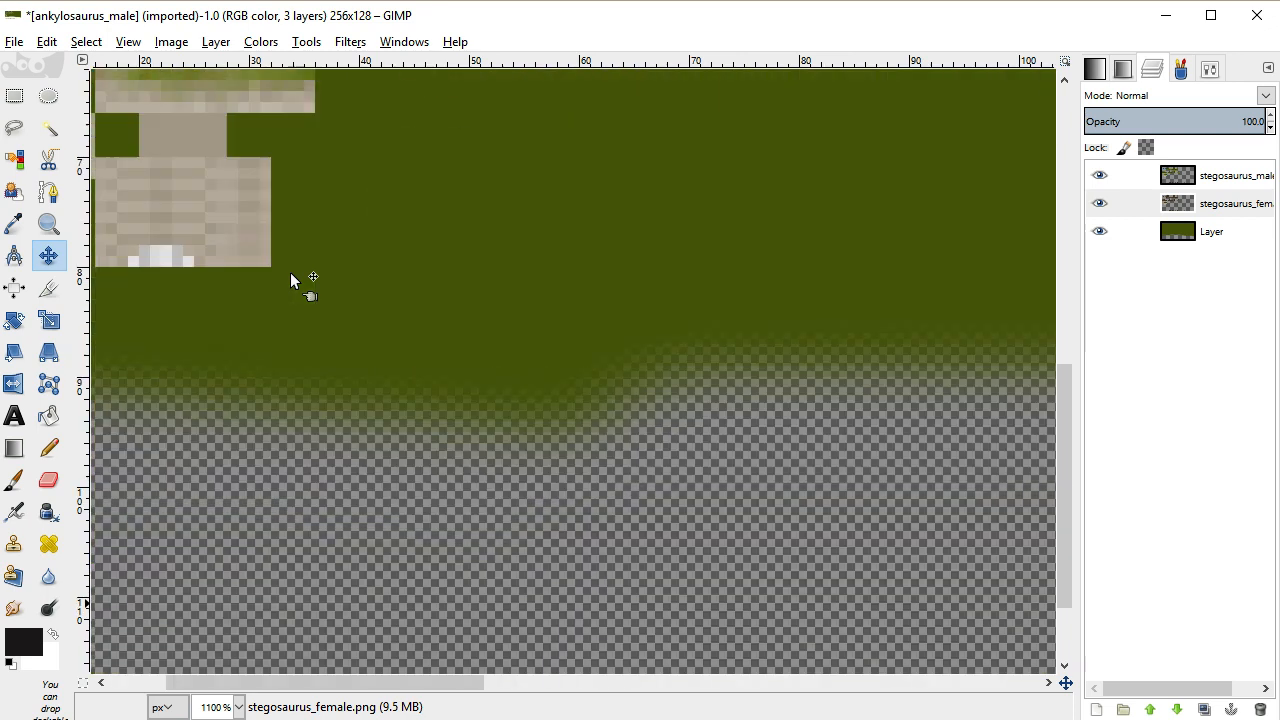
Set up the Pencil tool with a brush size of 1 for editing the red plates along the texture's lower edge
{"action": "left_click_drag", "start_coordinate": [429, 686], "coordinate": [307, 685]}
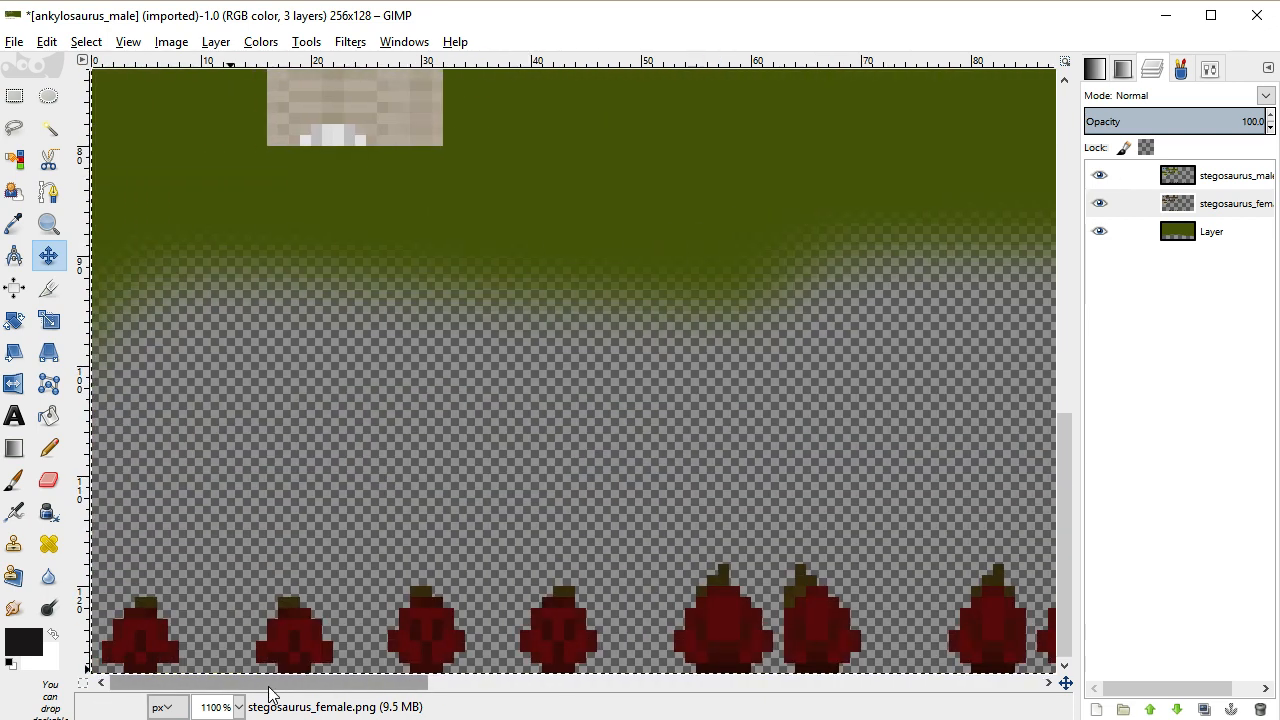
{"action": "key", "text": "plus"}
{"action": "scroll", "coordinate": [268, 687], "scroll_direction": "right", "scroll_amount": 8}
{"action": "scroll", "coordinate": [374, 667], "scroll_direction": "down", "scroll_amount": 2}
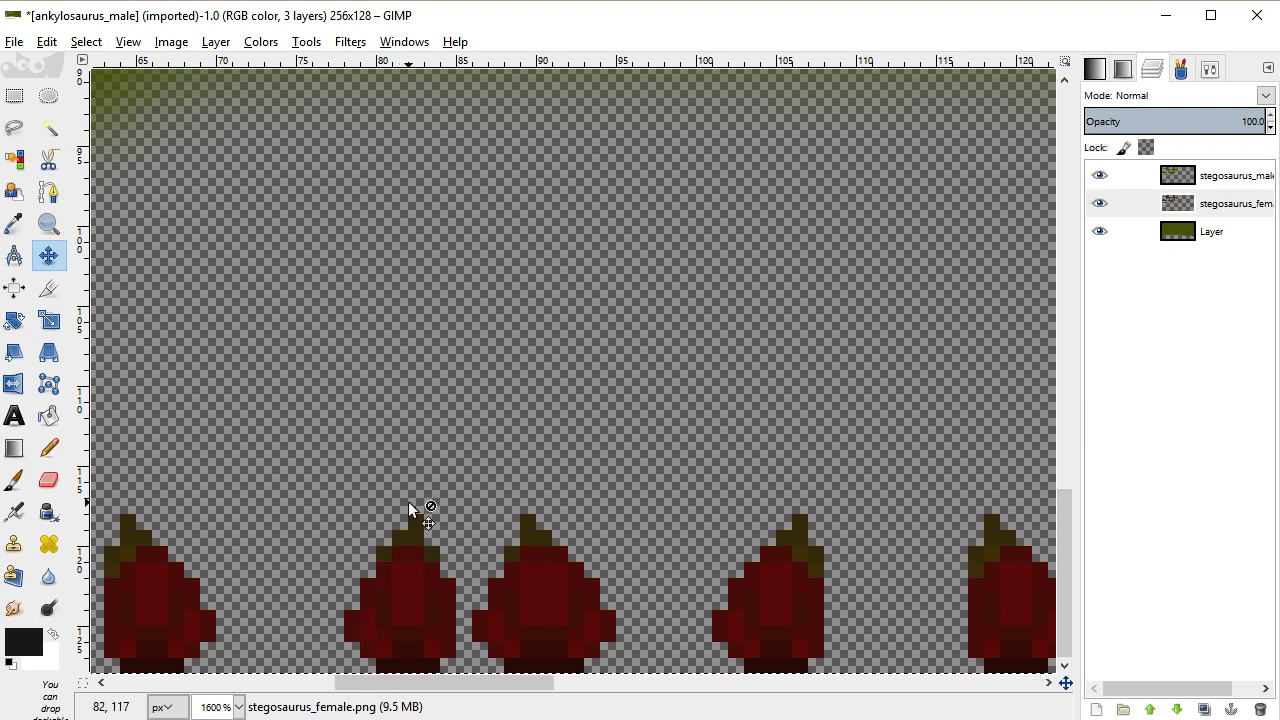
{"action": "left_click_drag", "start_coordinate": [432, 683], "coordinate": [197, 690]}
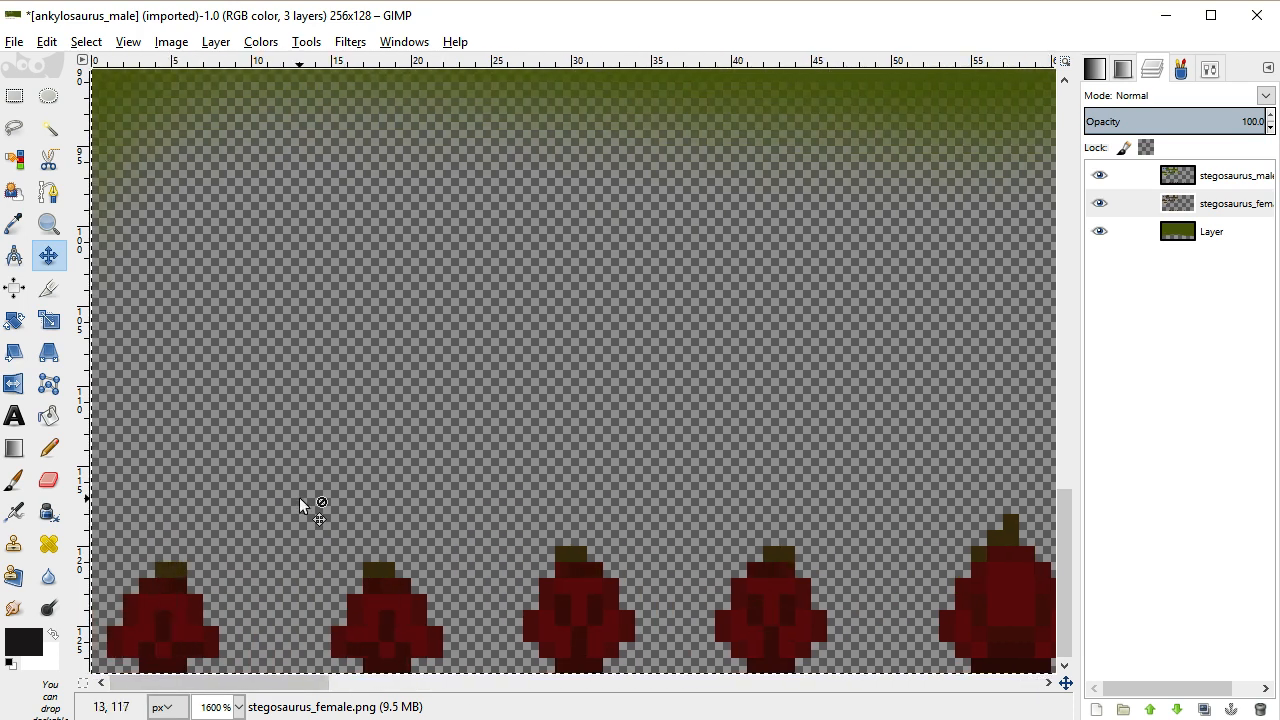
{"action": "left_click", "coordinate": [48, 447]}
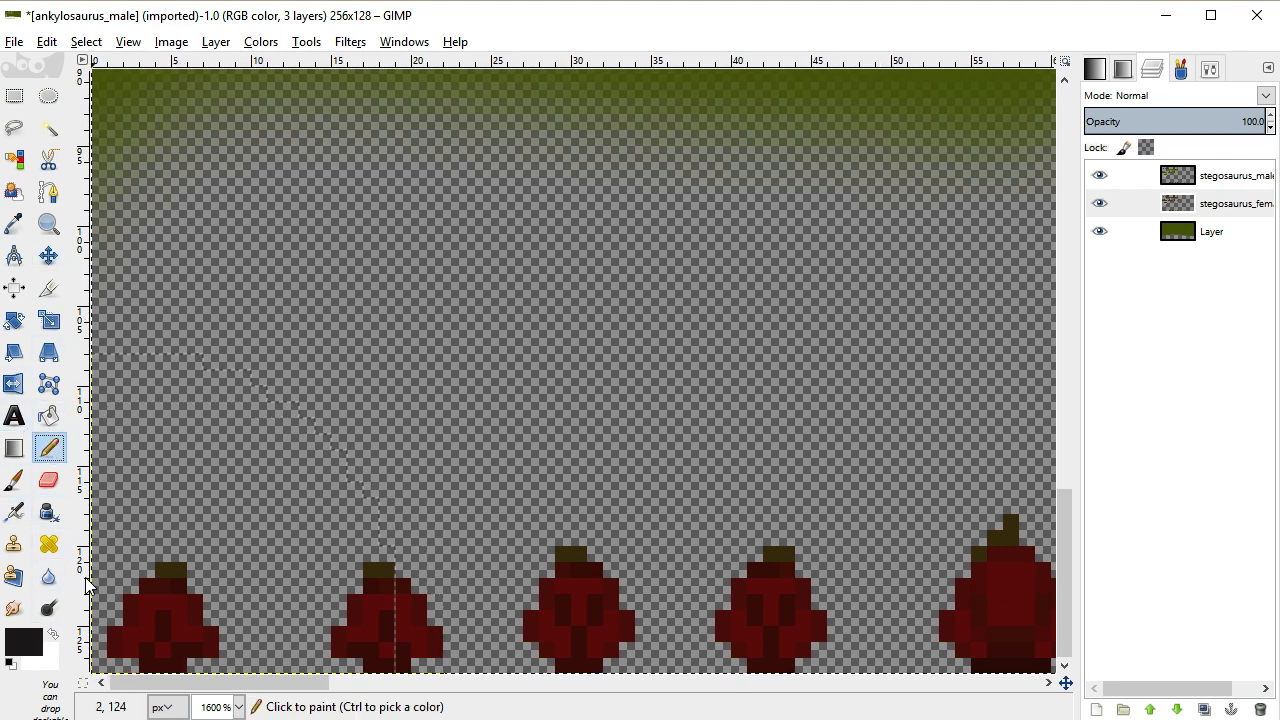
{"action": "key", "text": "bracketleft"}
{"action": "key", "text": "bracketleft"}
{"action": "key", "text": "bracketleft"}
{"action": "key", "text": "bracketleft"}
{"action": "key", "text": "bracketleft"}
{"action": "key", "text": "bracketleft"}
{"action": "key", "text": "bracketleft"}
{"action": "key", "text": "bracketleft"}
{"action": "key", "text": "bracketleft"}
{"action": "key", "text": "bracketleft"}
{"action": "key", "text": "bracketleft"}
{"action": "key", "text": "bracketleft"}
{"action": "key", "text": "bracketleft"}
{"action": "key", "text": "bracketleft"}
{"action": "key", "text": "bracketleft"}
{"action": "key", "text": "bracketleft"}
{"action": "key", "text": "bracketleft"}
{"action": "key", "text": "bracketleft"}
{"action": "key", "text": "bracketleft"}
{"action": "key", "text": "bracketleft"}
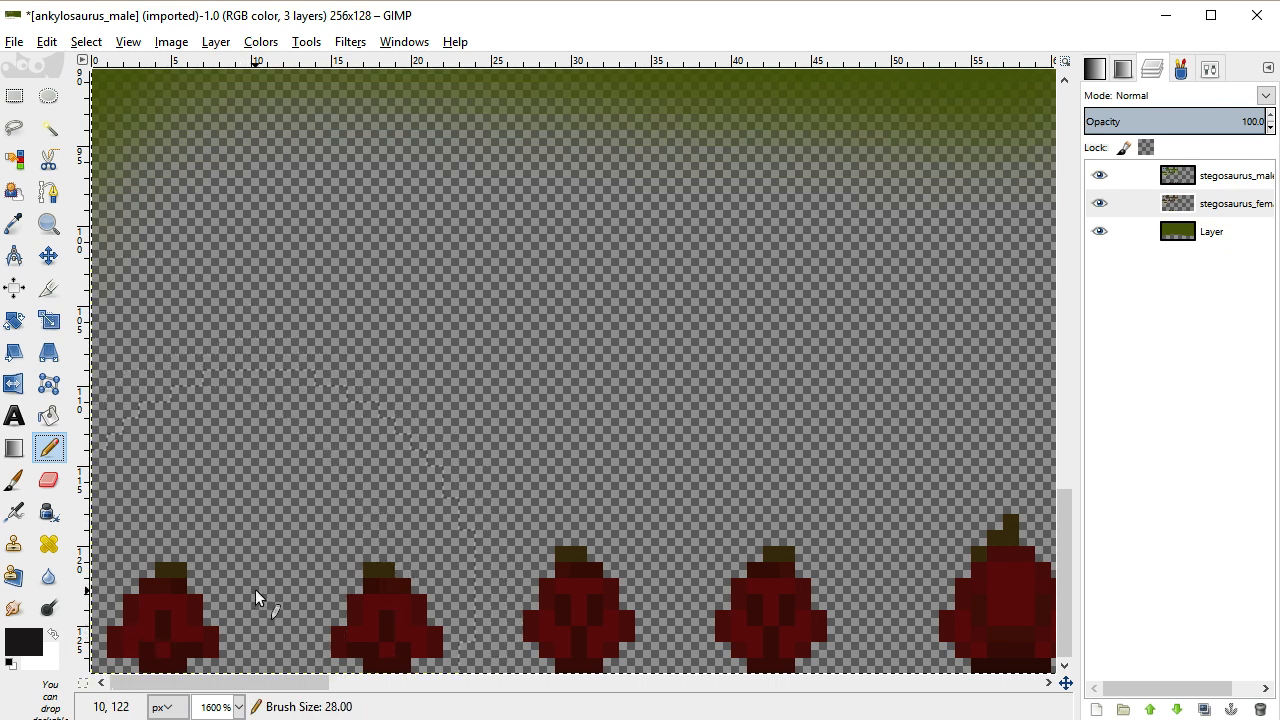
{"action": "key", "text": "bracketleft"}
{"action": "key", "text": "bracketleft"}
{"action": "key", "text": "bracketleft"}
{"action": "key", "text": "bracketleft"}
{"action": "key", "text": "bracketleft"}
{"action": "key", "text": "bracketleft"}
{"action": "key", "text": "bracketleft"}
{"action": "key", "text": "bracketleft"}
{"action": "key", "text": "bracketleft"}
{"action": "key", "text": "bracketleft"}
{"action": "key", "text": "bracketleft"}
{"action": "key", "text": "bracketleft"}
{"action": "key", "text": "bracketleft"}
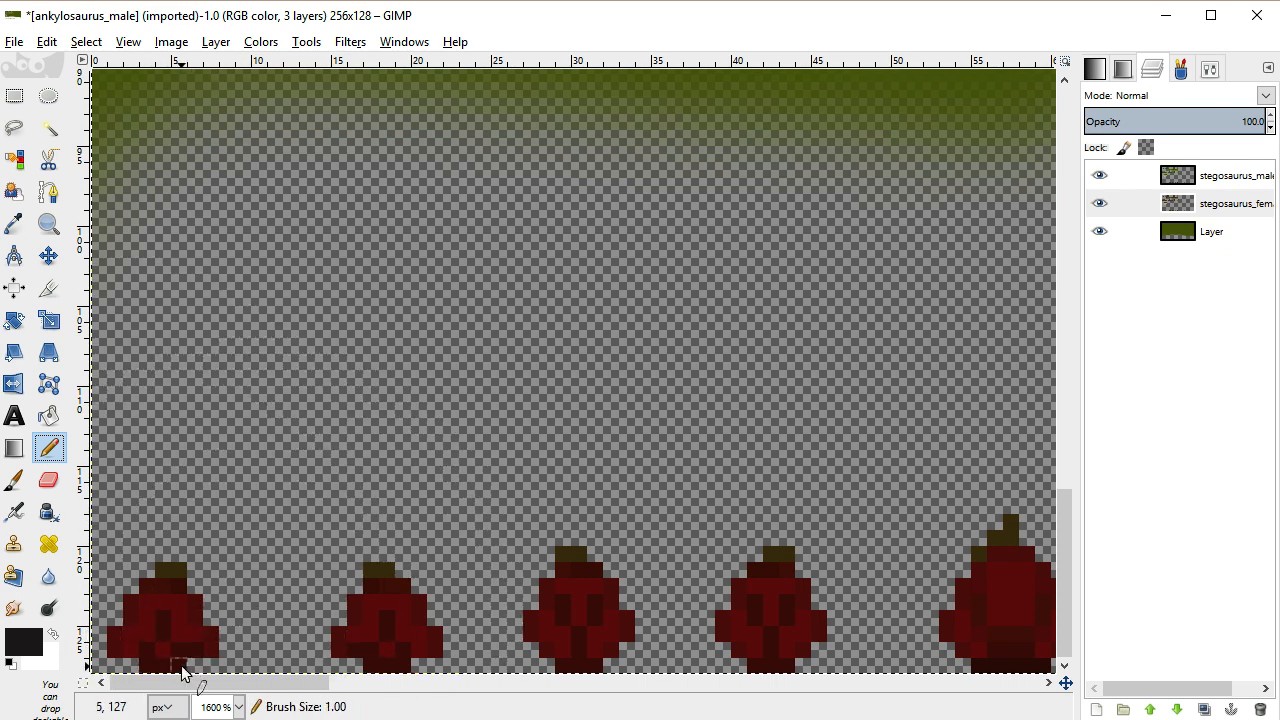
Outline the first red plate in near-black, one pixel wide, on the stegosaurus_male layer
{"action": "left_click", "coordinate": [194, 667]}
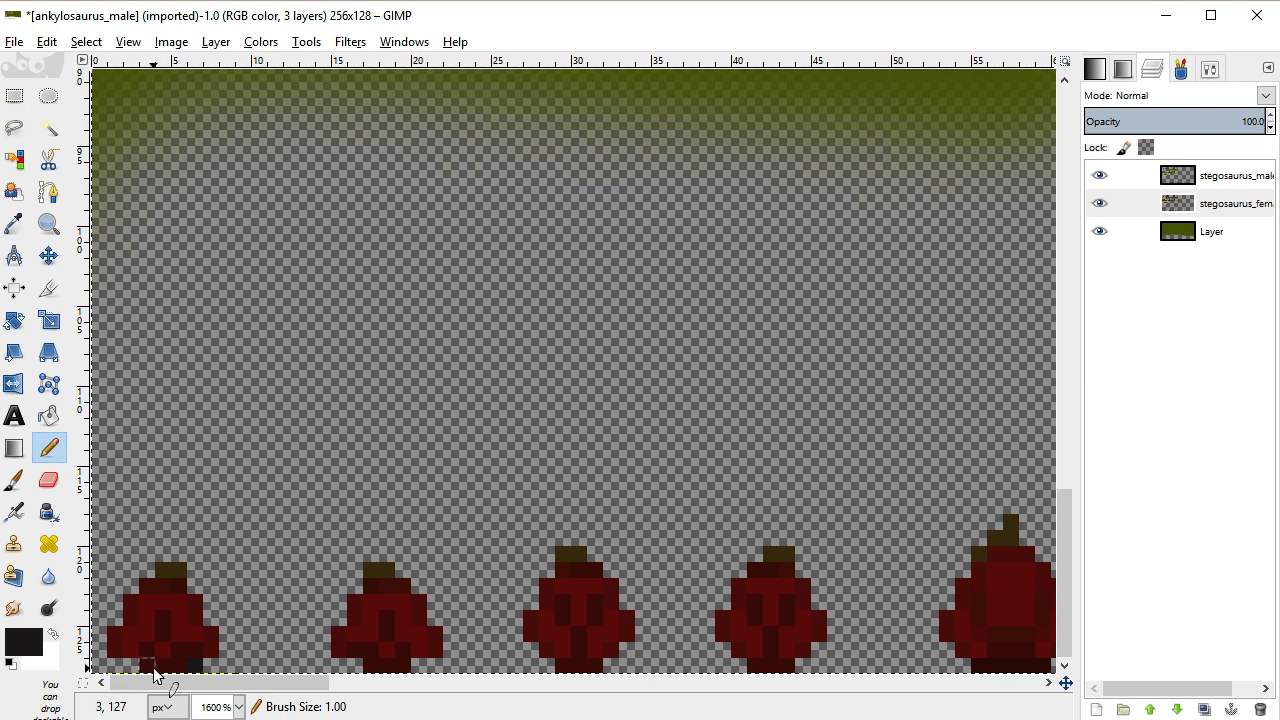
{"action": "left_click", "coordinate": [1112, 179]}
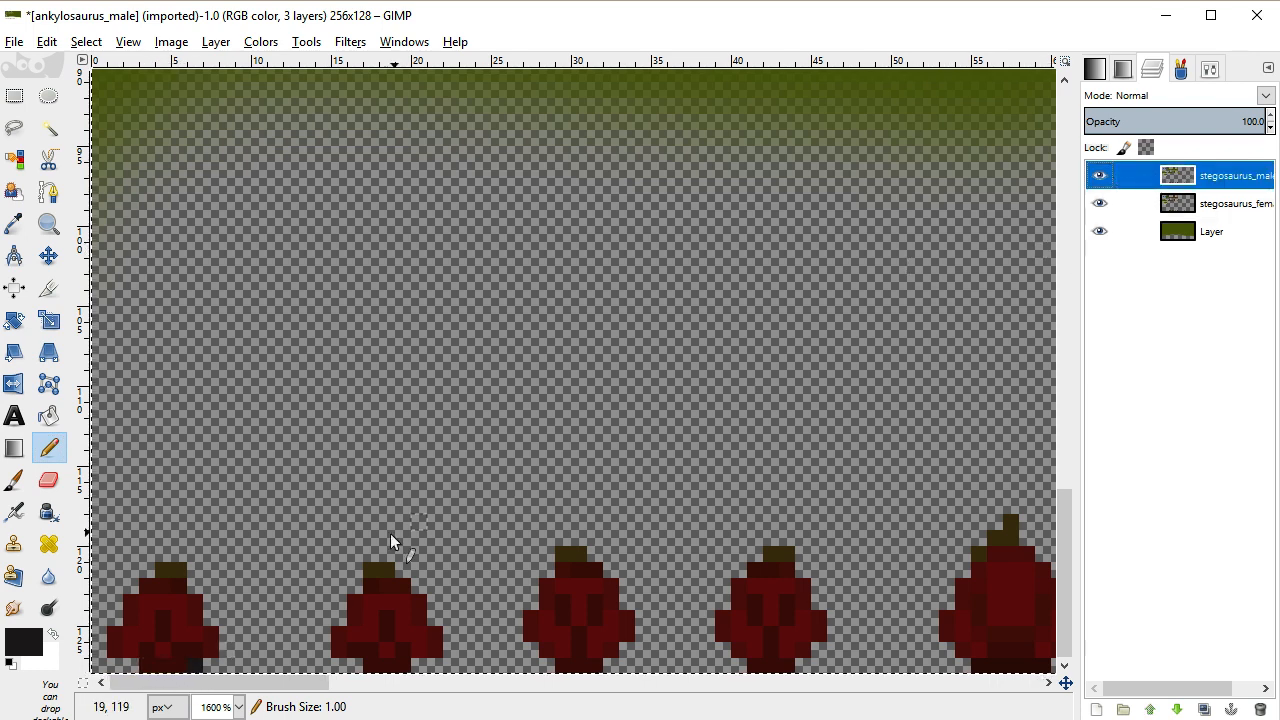
{"action": "left_click", "coordinate": [188, 668]}
{"action": "mouse_move", "coordinate": [188, 668]}
{"action": "left_mouse_down"}
{"action": "mouse_move", "coordinate": [146, 668]}
{"action": "mouse_move", "coordinate": [116, 632]}
{"action": "mouse_move", "coordinate": [132, 616]}
{"action": "left_mouse_up"}
{"action": "mouse_move", "coordinate": [213, 647]}
{"action": "left_mouse_down"}
{"action": "mouse_move", "coordinate": [223, 663]}
{"action": "mouse_move", "coordinate": [179, 573]}
{"action": "mouse_move", "coordinate": [131, 598]}
{"action": "left_mouse_up"}
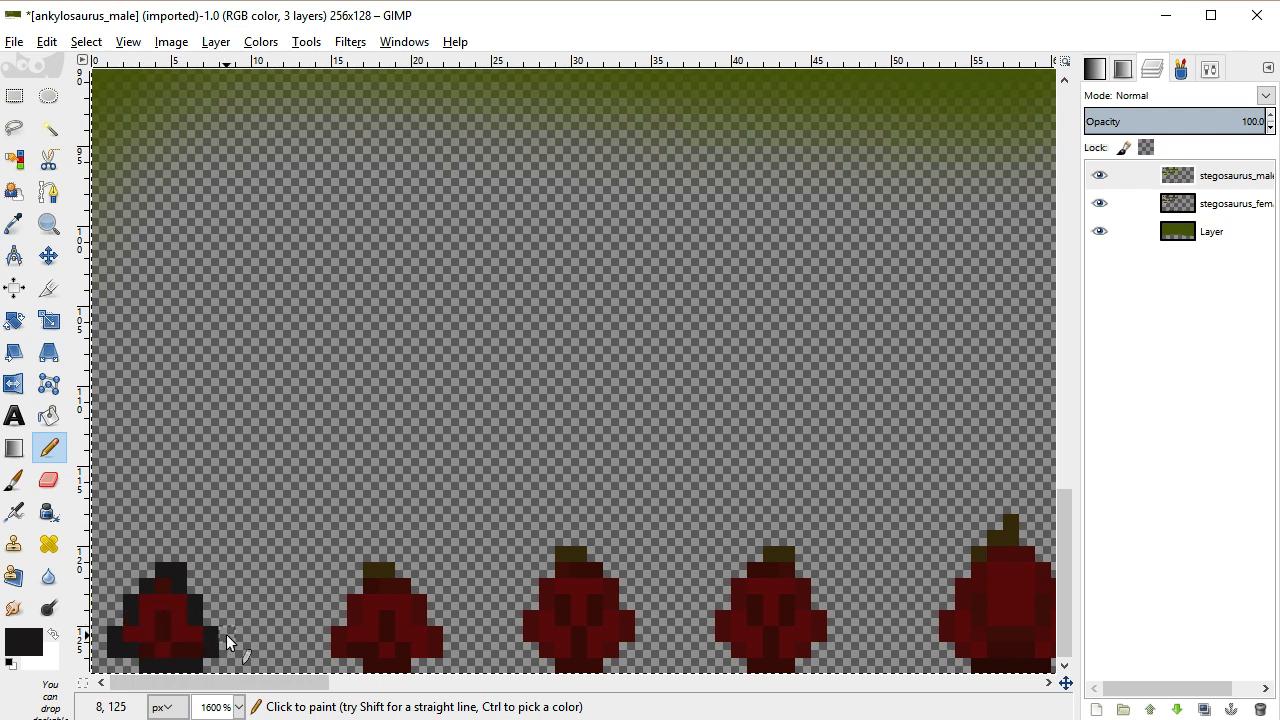
Outline the second, third and fourth small plates in the same near-black, including their olive tips
{"action": "left_click_drag", "start_coordinate": [238, 688], "coordinate": [250, 690]}
{"action": "mouse_move", "coordinate": [294, 646]}
{"action": "left_mouse_down"}
{"action": "mouse_move", "coordinate": [291, 662]}
{"action": "mouse_move", "coordinate": [320, 586]}
{"action": "mouse_move", "coordinate": [336, 571]}
{"action": "mouse_move", "coordinate": [358, 582]}
{"action": "mouse_move", "coordinate": [390, 634]}
{"action": "mouse_move", "coordinate": [366, 668]}
{"action": "mouse_move", "coordinate": [313, 668]}
{"action": "left_mouse_up"}
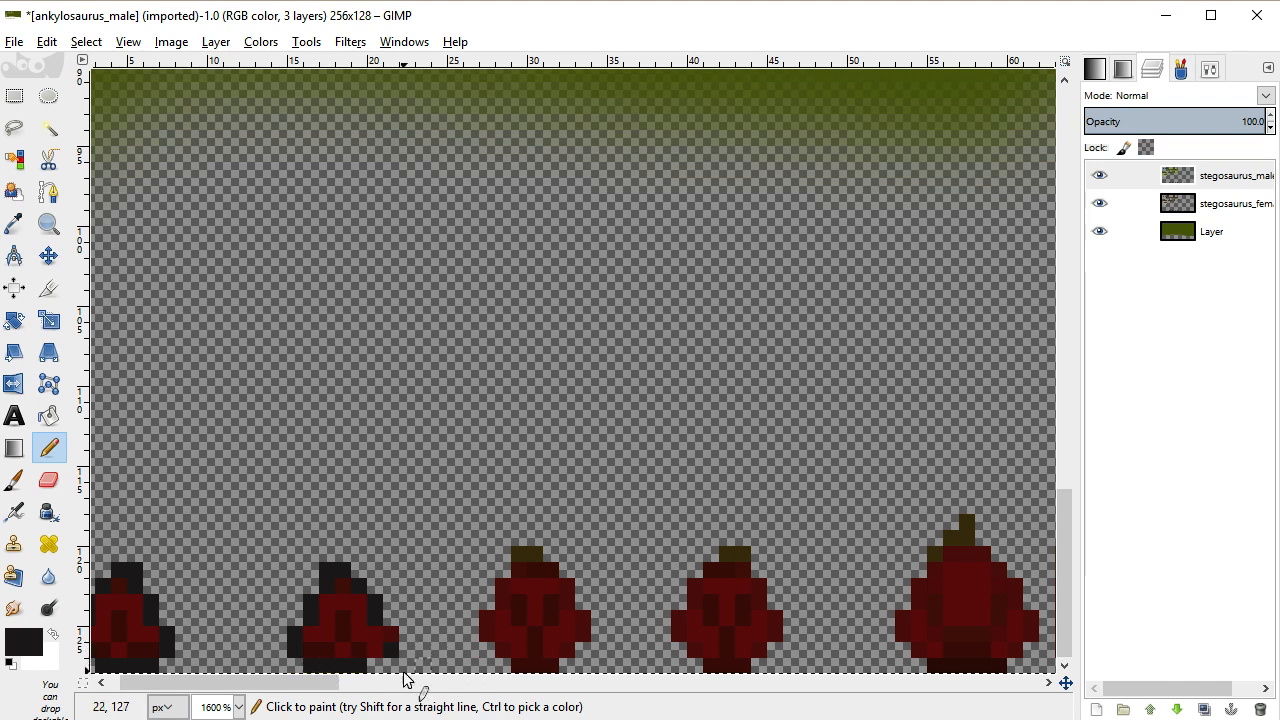
{"action": "mouse_move", "coordinate": [518, 668]}
{"action": "left_mouse_down"}
{"action": "mouse_move", "coordinate": [575, 653]}
{"action": "mouse_move", "coordinate": [585, 617]}
{"action": "mouse_move", "coordinate": [536, 558]}
{"action": "mouse_move", "coordinate": [517, 558]}
{"action": "mouse_move", "coordinate": [496, 606]}
{"action": "left_mouse_up"}
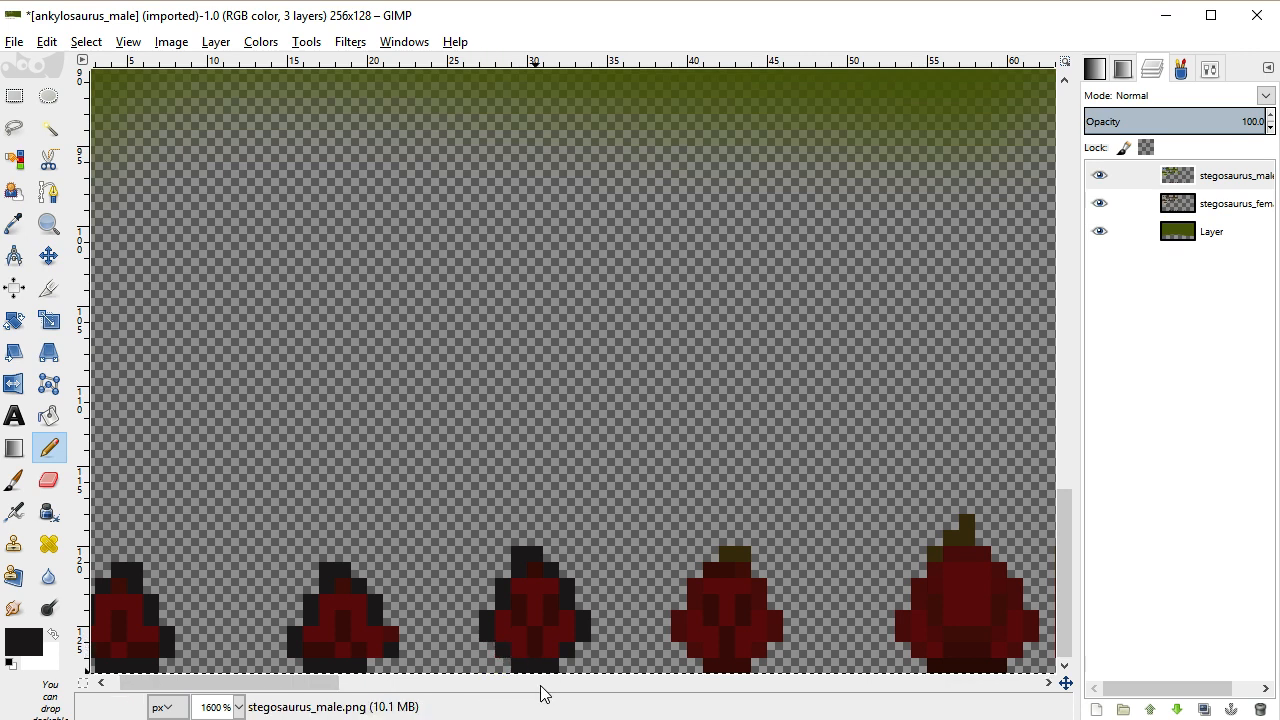
{"action": "mouse_move", "coordinate": [323, 686]}
{"action": "left_mouse_down"}
{"action": "mouse_move", "coordinate": [393, 686]}
{"action": "mouse_move", "coordinate": [372, 690]}
{"action": "left_mouse_up"}
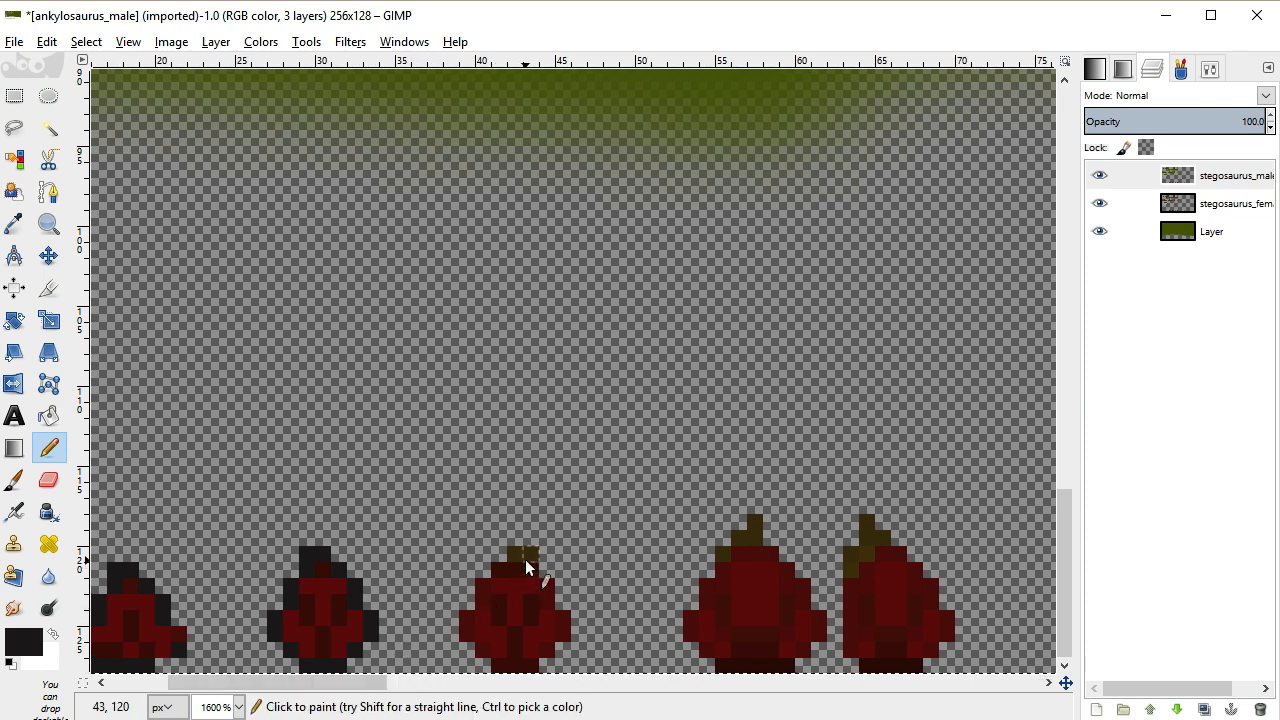
{"action": "mouse_move", "coordinate": [486, 591]}
{"action": "left_mouse_down"}
{"action": "mouse_move", "coordinate": [477, 651]}
{"action": "mouse_move", "coordinate": [465, 643]}
{"action": "mouse_move", "coordinate": [495, 668]}
{"action": "mouse_move", "coordinate": [530, 665]}
{"action": "mouse_move", "coordinate": [548, 598]}
{"action": "left_mouse_up"}
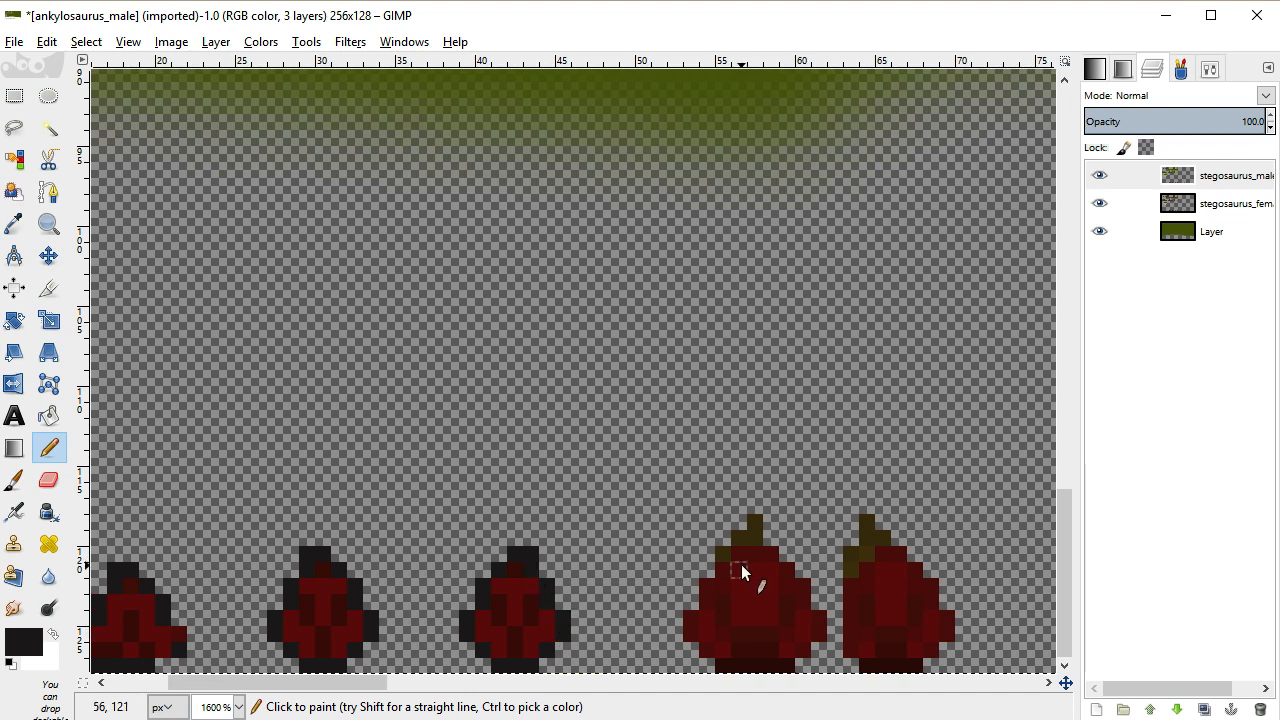
Draw near-black outlines around the fifth and sixth plates, the pair of taller ones between about x 53 and 70
{"action": "left_click_drag", "start_coordinate": [369, 686], "coordinate": [421, 686]}
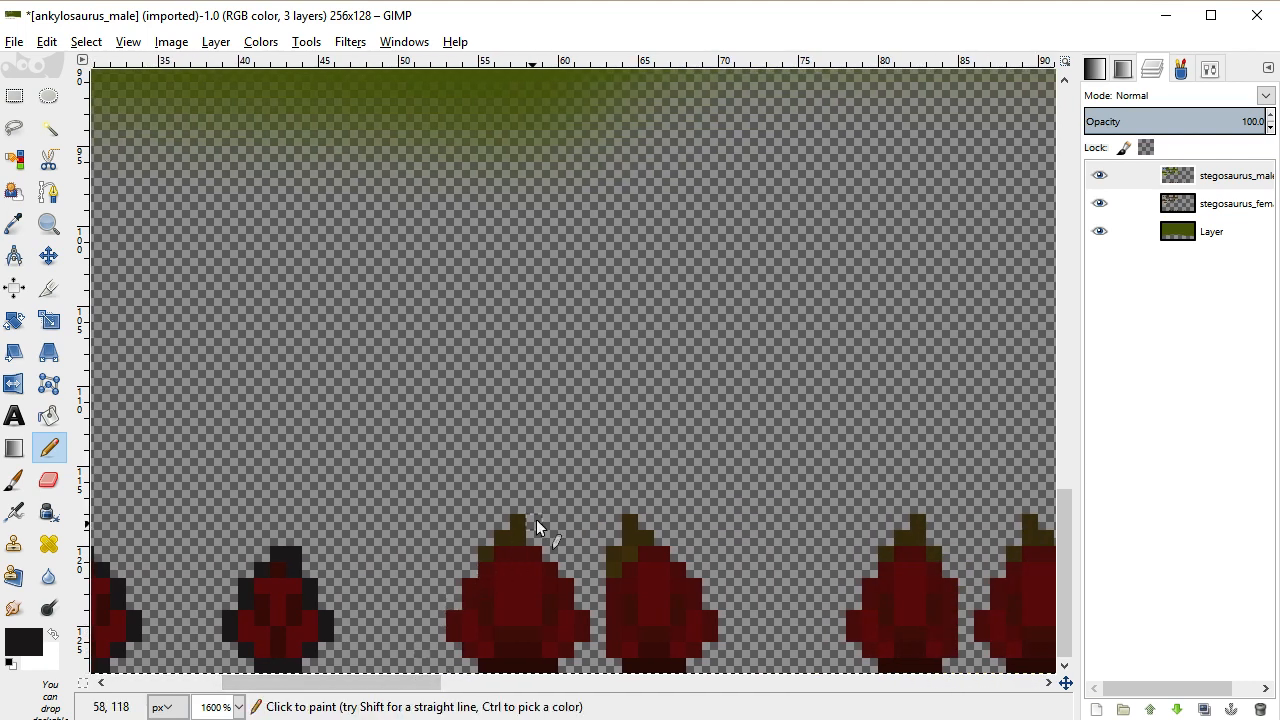
{"action": "mouse_move", "coordinate": [518, 522]}
{"action": "left_mouse_down"}
{"action": "mouse_move", "coordinate": [486, 554]}
{"action": "mouse_move", "coordinate": [480, 605]}
{"action": "mouse_move", "coordinate": [455, 632]}
{"action": "mouse_move", "coordinate": [487, 676]}
{"action": "mouse_move", "coordinate": [580, 663]}
{"action": "mouse_move", "coordinate": [569, 657]}
{"action": "mouse_move", "coordinate": [586, 623]}
{"action": "mouse_move", "coordinate": [580, 632]}
{"action": "mouse_move", "coordinate": [523, 533]}
{"action": "left_mouse_up"}
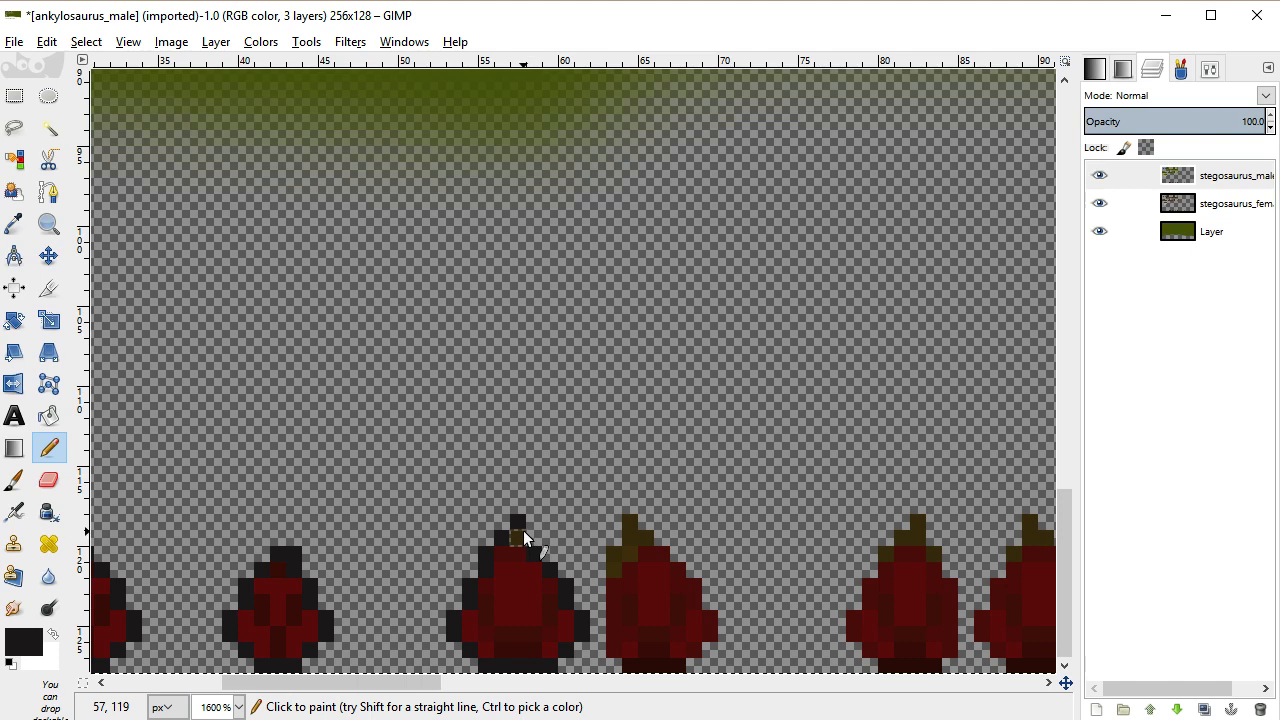
{"action": "left_click", "coordinate": [614, 556]}
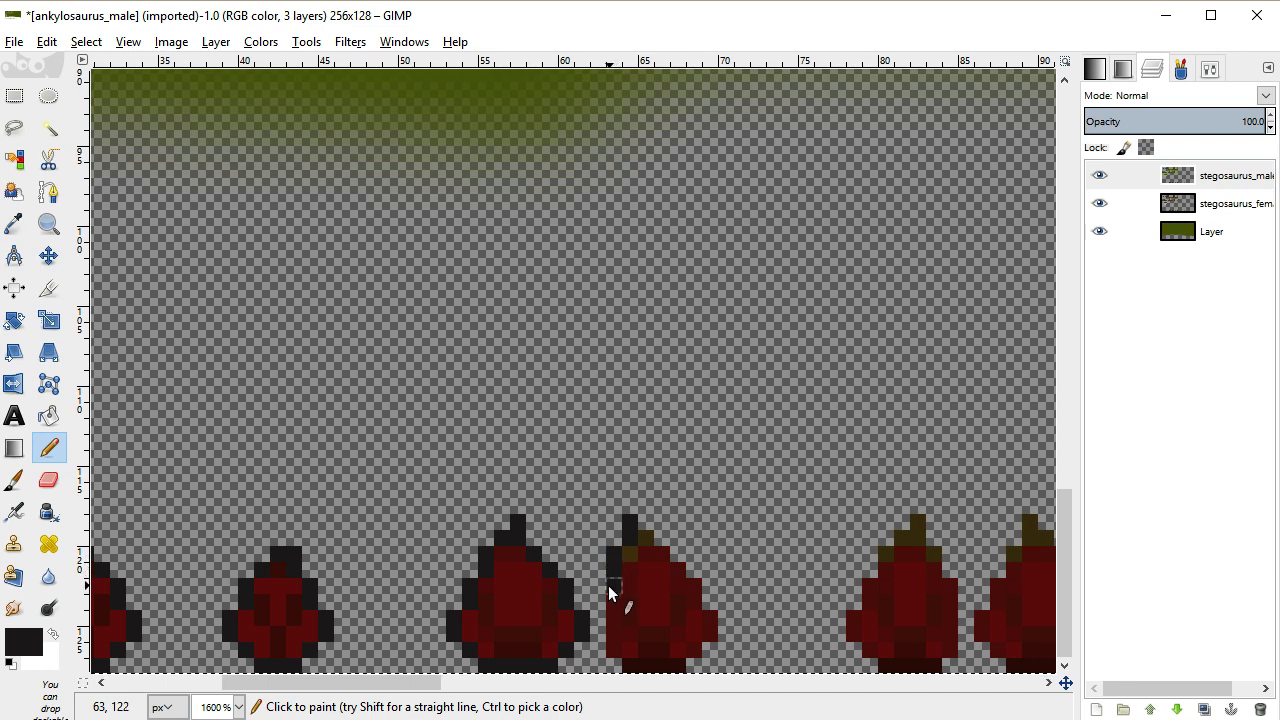
{"action": "left_click", "coordinate": [610, 634], "text": "shift"}
{"action": "mouse_move", "coordinate": [610, 641]}
{"action": "left_mouse_down"}
{"action": "mouse_move", "coordinate": [646, 665]}
{"action": "mouse_move", "coordinate": [629, 665]}
{"action": "mouse_move", "coordinate": [673, 668]}
{"action": "mouse_move", "coordinate": [712, 628]}
{"action": "mouse_move", "coordinate": [692, 600]}
{"action": "left_mouse_up"}
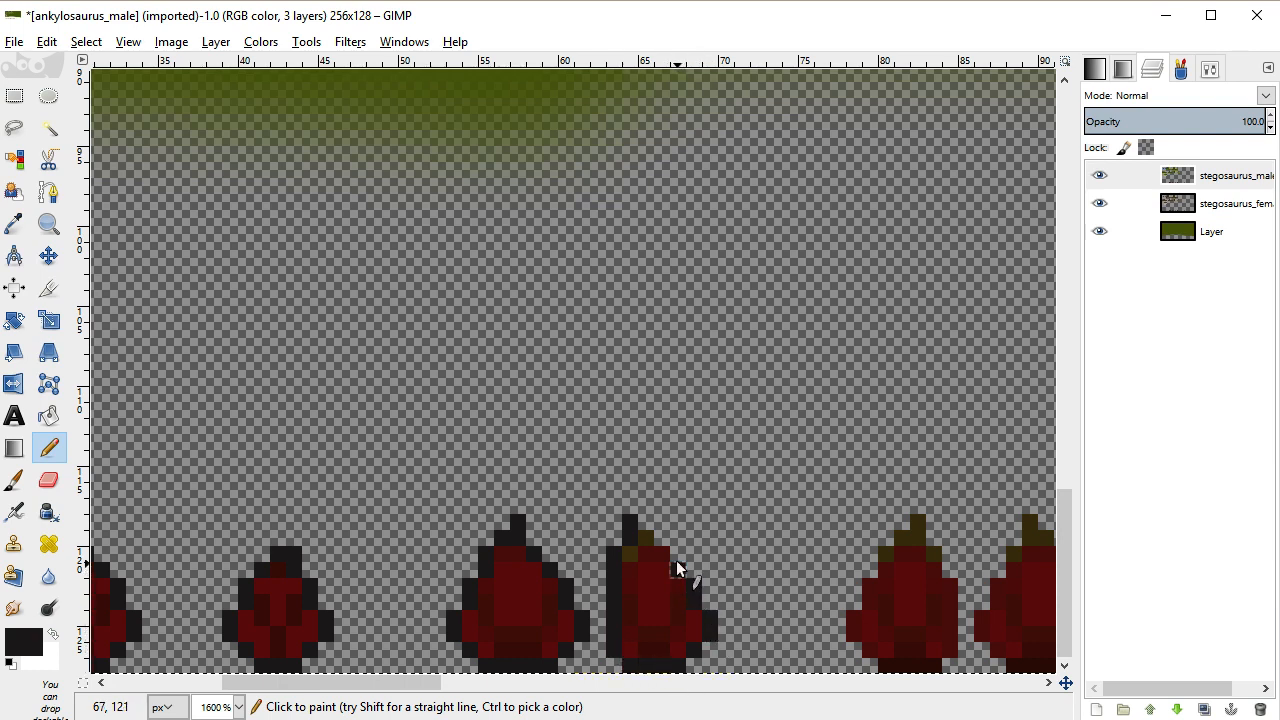
Outline the seventh and eighth plates, between about x 78 and 95, in near-black, covering their olive tips
{"action": "left_click_drag", "start_coordinate": [378, 690], "coordinate": [463, 690]}
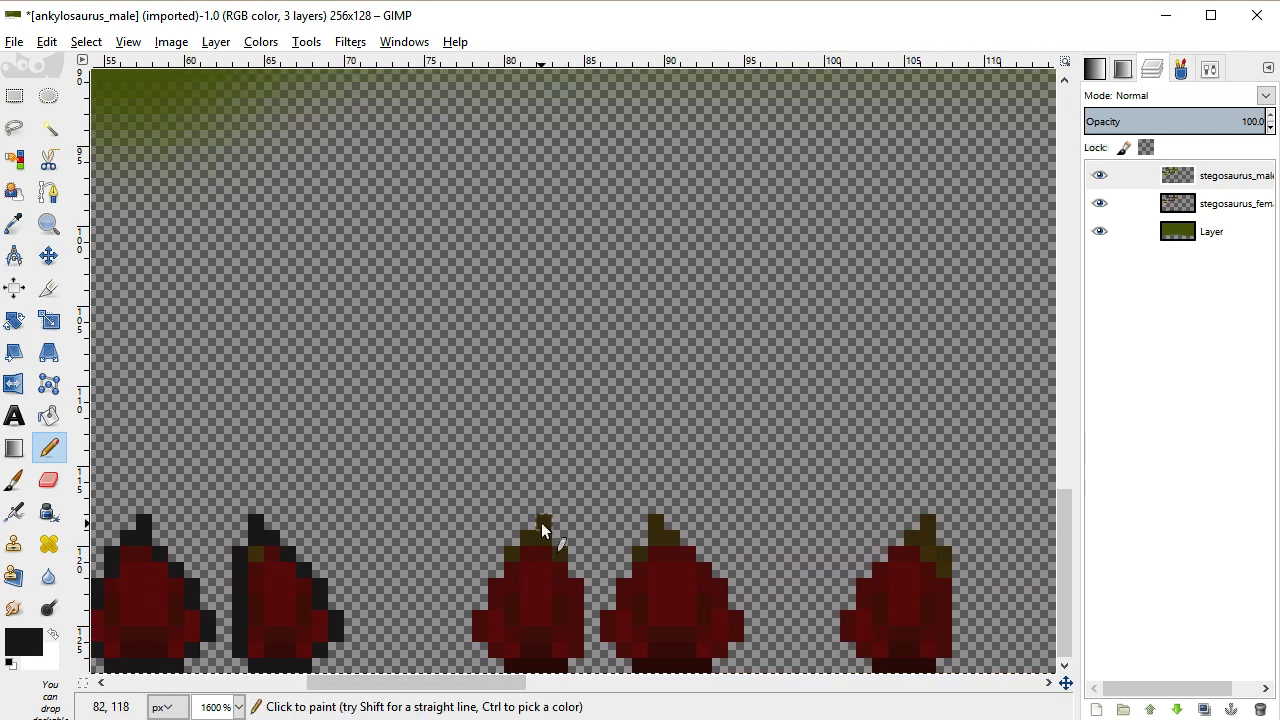
{"action": "mouse_move", "coordinate": [503, 556]}
{"action": "left_mouse_down"}
{"action": "mouse_move", "coordinate": [485, 622]}
{"action": "mouse_move", "coordinate": [500, 656]}
{"action": "mouse_move", "coordinate": [557, 667]}
{"action": "mouse_move", "coordinate": [584, 645]}
{"action": "mouse_move", "coordinate": [578, 587]}
{"action": "mouse_move", "coordinate": [557, 560]}
{"action": "left_mouse_up"}
{"action": "key", "text": "ctrl+z"}
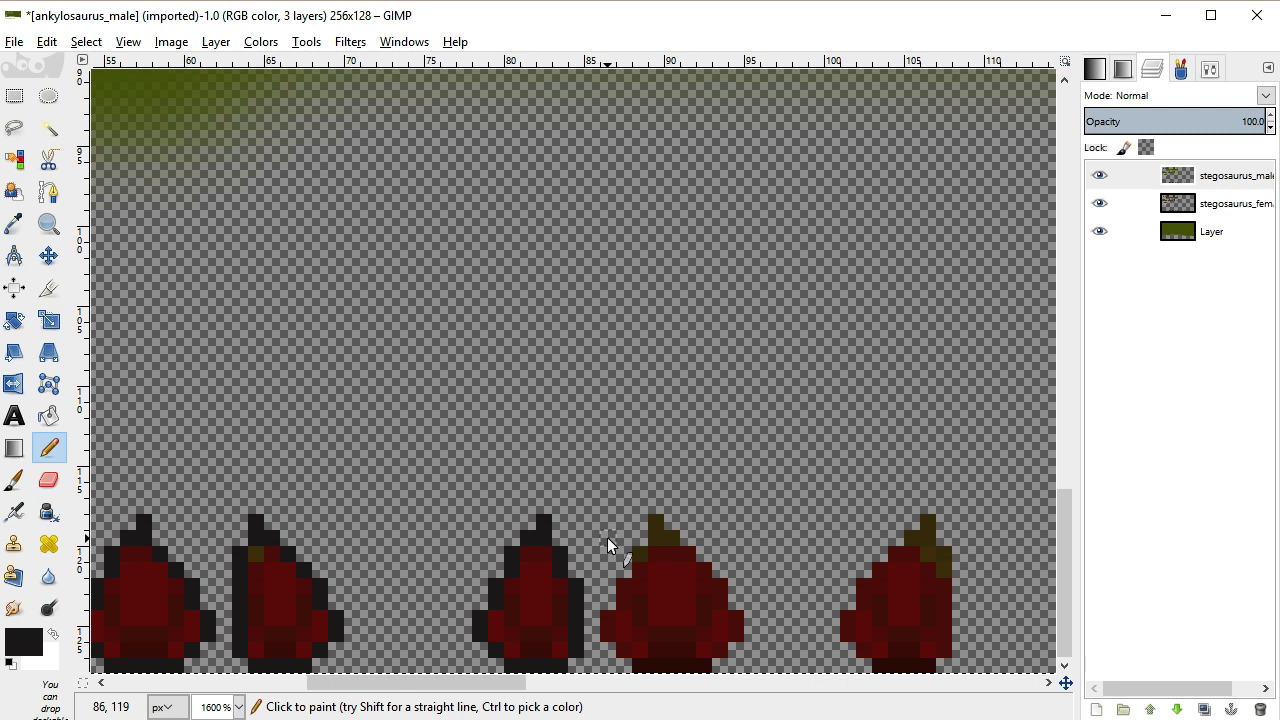
{"action": "left_click", "coordinate": [640, 554]}
{"action": "mouse_move", "coordinate": [611, 625]}
{"action": "left_mouse_down"}
{"action": "mouse_move", "coordinate": [645, 663]}
{"action": "mouse_move", "coordinate": [703, 667]}
{"action": "mouse_move", "coordinate": [732, 619]}
{"action": "left_mouse_up"}
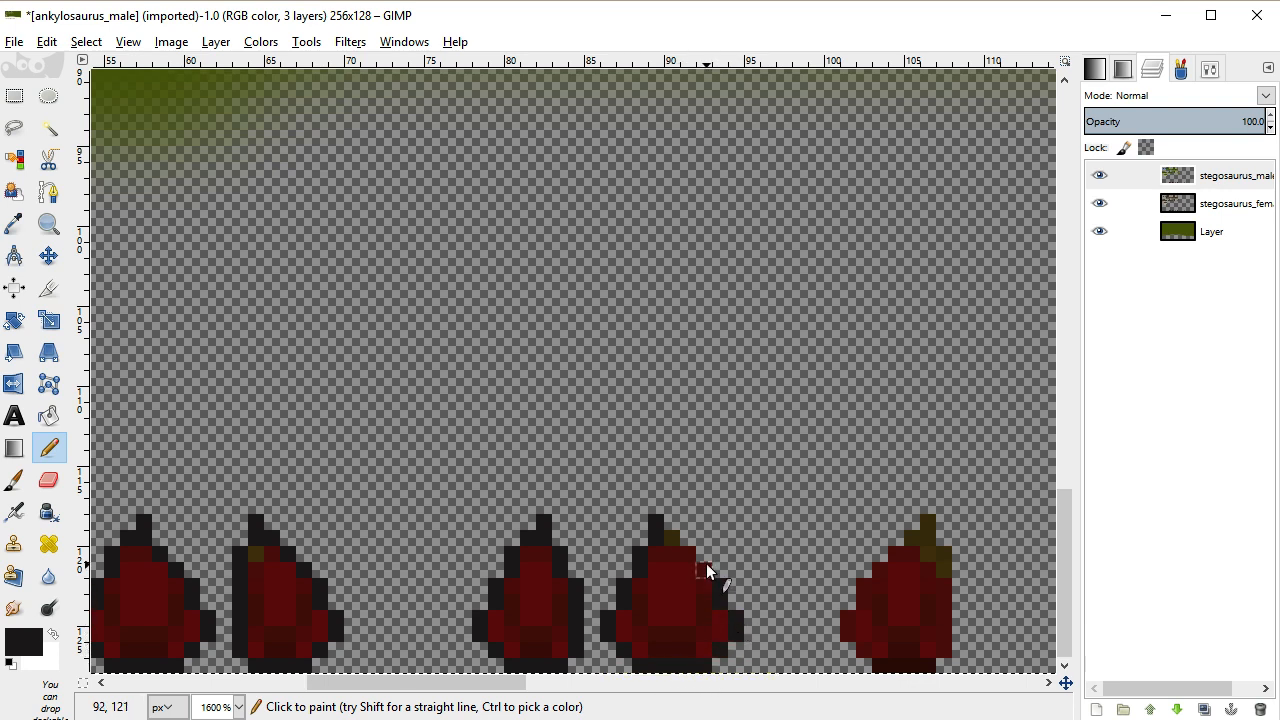
{"action": "left_click_drag", "start_coordinate": [706, 572], "coordinate": [687, 551]}
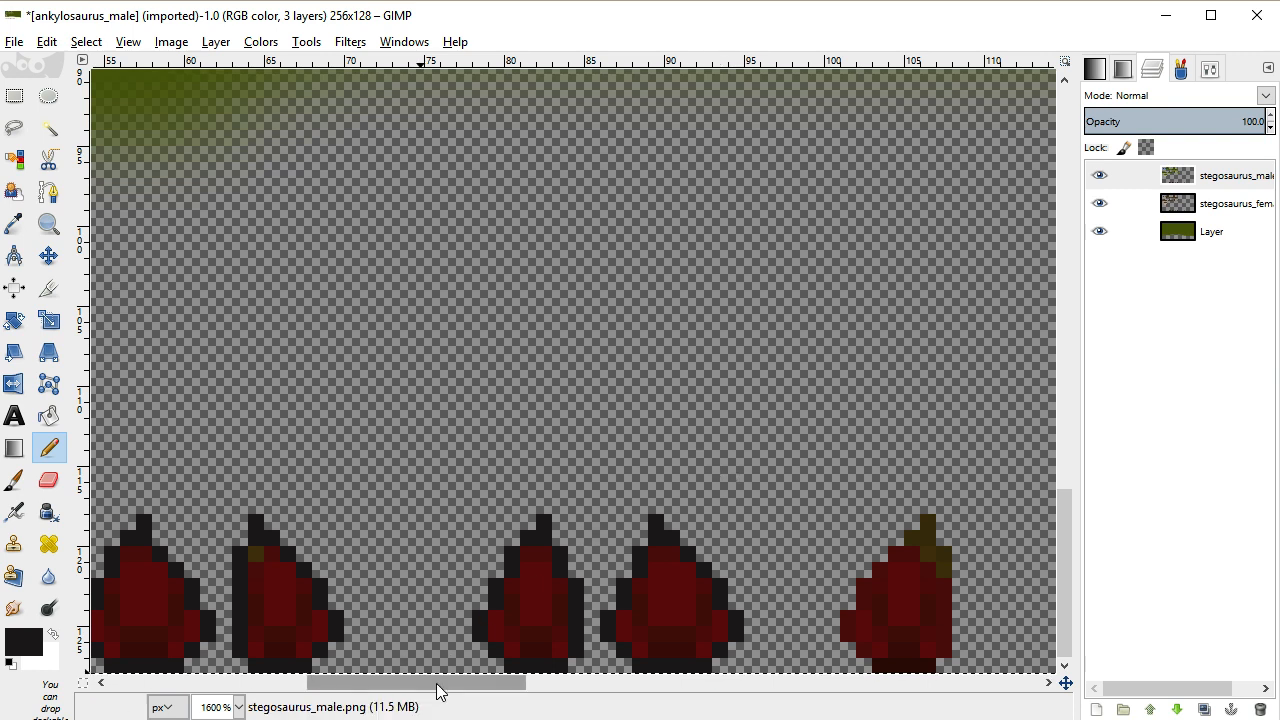
Outline the ninth and tenth tall plates and the small plate at about x 128 to 135 in near-black
{"action": "left_click_drag", "start_coordinate": [437, 684], "coordinate": [555, 705]}
{"action": "mouse_move", "coordinate": [434, 537]}
{"action": "left_mouse_down"}
{"action": "mouse_move", "coordinate": [452, 592]}
{"action": "mouse_move", "coordinate": [467, 602]}
{"action": "mouse_move", "coordinate": [451, 601]}
{"action": "mouse_move", "coordinate": [453, 647]}
{"action": "mouse_move", "coordinate": [437, 662]}
{"action": "mouse_move", "coordinate": [393, 663]}
{"action": "mouse_move", "coordinate": [353, 629]}
{"action": "mouse_move", "coordinate": [366, 588]}
{"action": "mouse_move", "coordinate": [423, 543]}
{"action": "left_mouse_up"}
{"action": "mouse_move", "coordinate": [622, 535]}
{"action": "left_mouse_down"}
{"action": "mouse_move", "coordinate": [688, 590]}
{"action": "mouse_move", "coordinate": [704, 638]}
{"action": "mouse_move", "coordinate": [684, 668]}
{"action": "mouse_move", "coordinate": [636, 668]}
{"action": "mouse_move", "coordinate": [610, 645]}
{"action": "mouse_move", "coordinate": [617, 563]}
{"action": "left_mouse_up"}
{"action": "left_click_drag", "start_coordinate": [597, 693], "coordinate": [665, 692]}
{"action": "mouse_move", "coordinate": [532, 571]}
{"action": "left_mouse_down"}
{"action": "mouse_move", "coordinate": [503, 602]}
{"action": "mouse_move", "coordinate": [487, 655]}
{"action": "mouse_move", "coordinate": [547, 672]}
{"action": "mouse_move", "coordinate": [580, 648]}
{"action": "mouse_move", "coordinate": [565, 610]}
{"action": "left_mouse_up"}
{"action": "left_click", "coordinate": [554, 587]}
Outline the last three small plates, between about x 136 and 161, in near-black
{"action": "left_click_drag", "start_coordinate": [574, 690], "coordinate": [590, 690]}
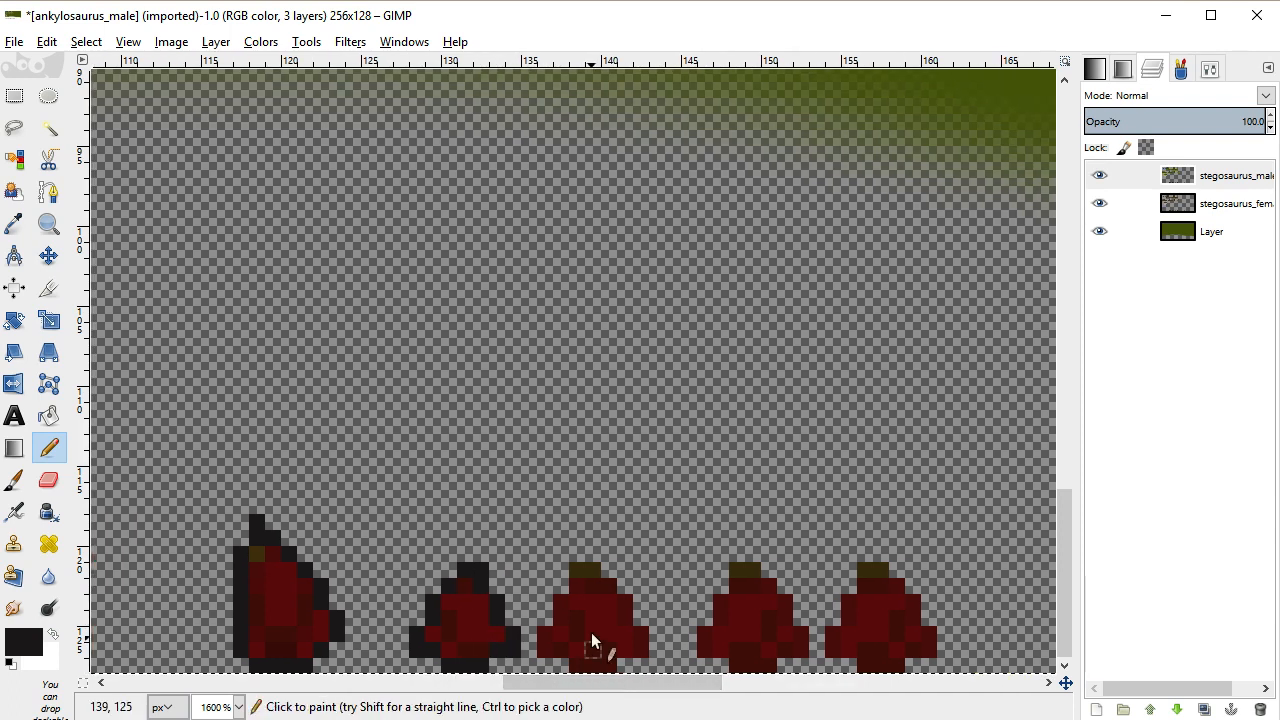
{"action": "mouse_move", "coordinate": [576, 571]}
{"action": "left_mouse_down"}
{"action": "mouse_move", "coordinate": [629, 618]}
{"action": "mouse_move", "coordinate": [674, 629]}
{"action": "mouse_move", "coordinate": [646, 633]}
{"action": "mouse_move", "coordinate": [616, 665]}
{"action": "mouse_move", "coordinate": [583, 665]}
{"action": "mouse_move", "coordinate": [545, 641]}
{"action": "mouse_move", "coordinate": [566, 600]}
{"action": "left_mouse_up"}
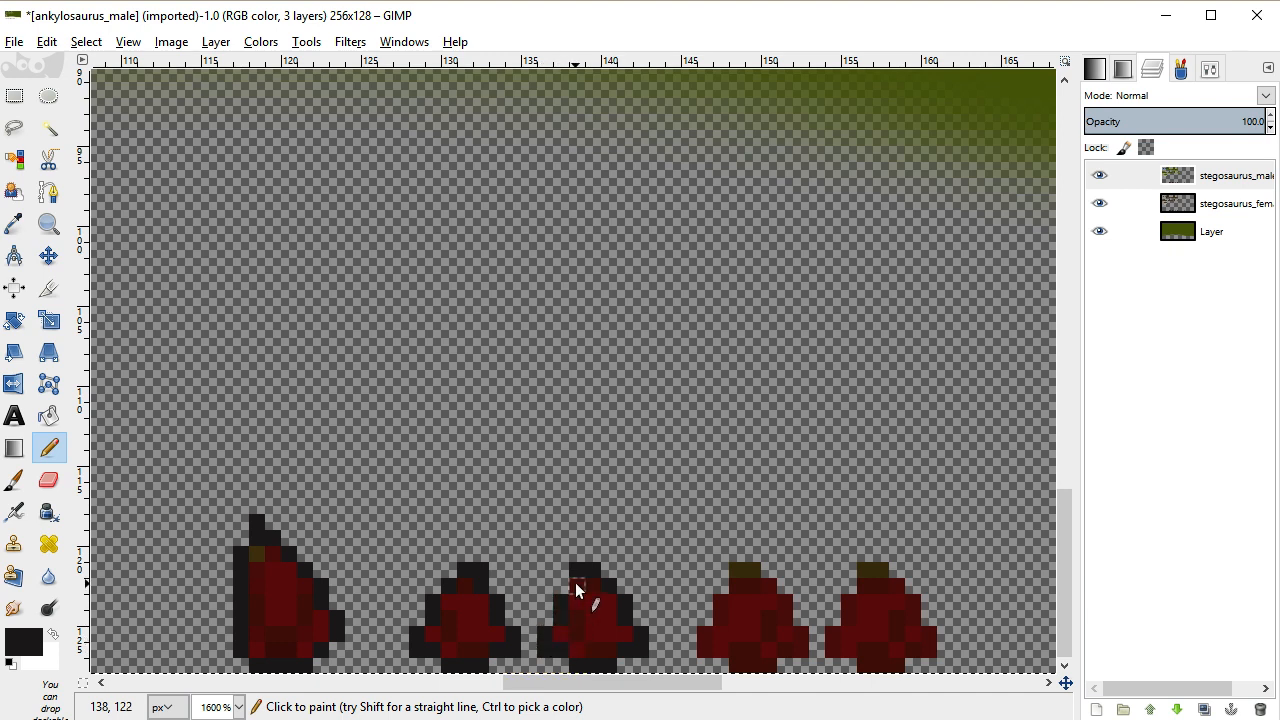
{"action": "left_click_drag", "start_coordinate": [580, 684], "coordinate": [663, 690]}
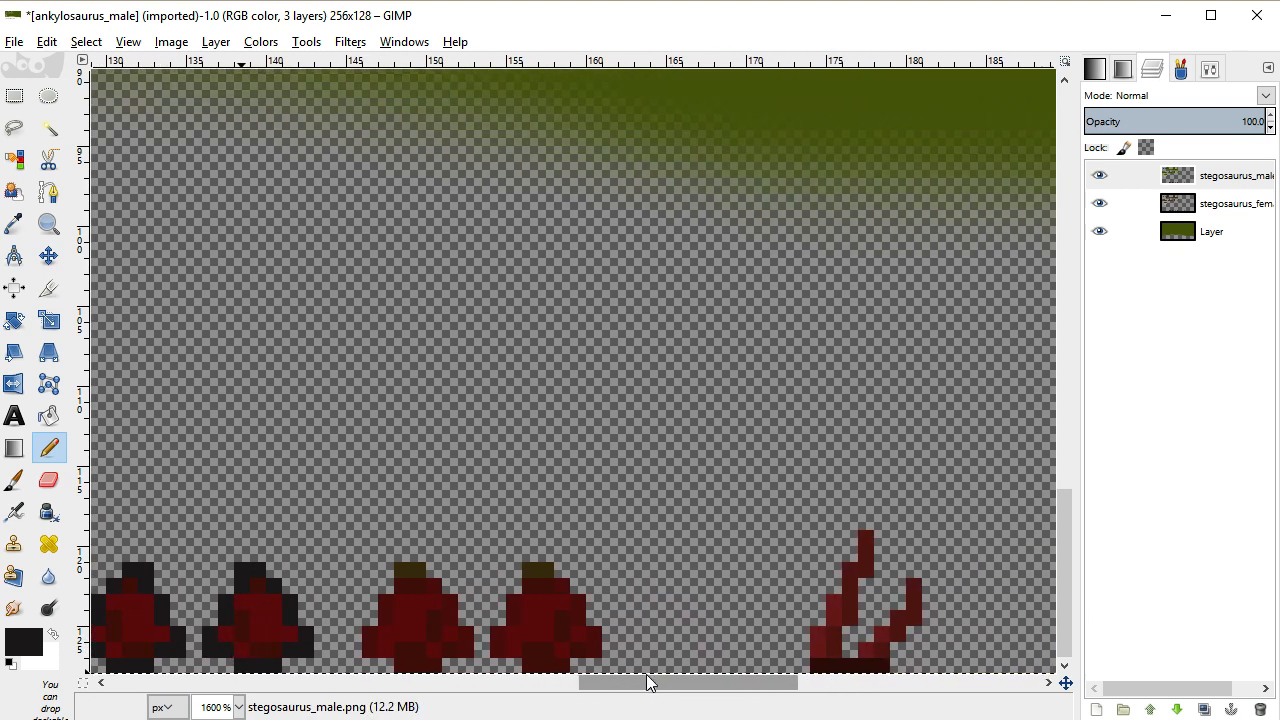
{"action": "mouse_move", "coordinate": [432, 586]}
{"action": "left_mouse_down"}
{"action": "mouse_move", "coordinate": [473, 645]}
{"action": "mouse_move", "coordinate": [401, 661]}
{"action": "mouse_move", "coordinate": [365, 642]}
{"action": "mouse_move", "coordinate": [400, 588]}
{"action": "left_mouse_up"}
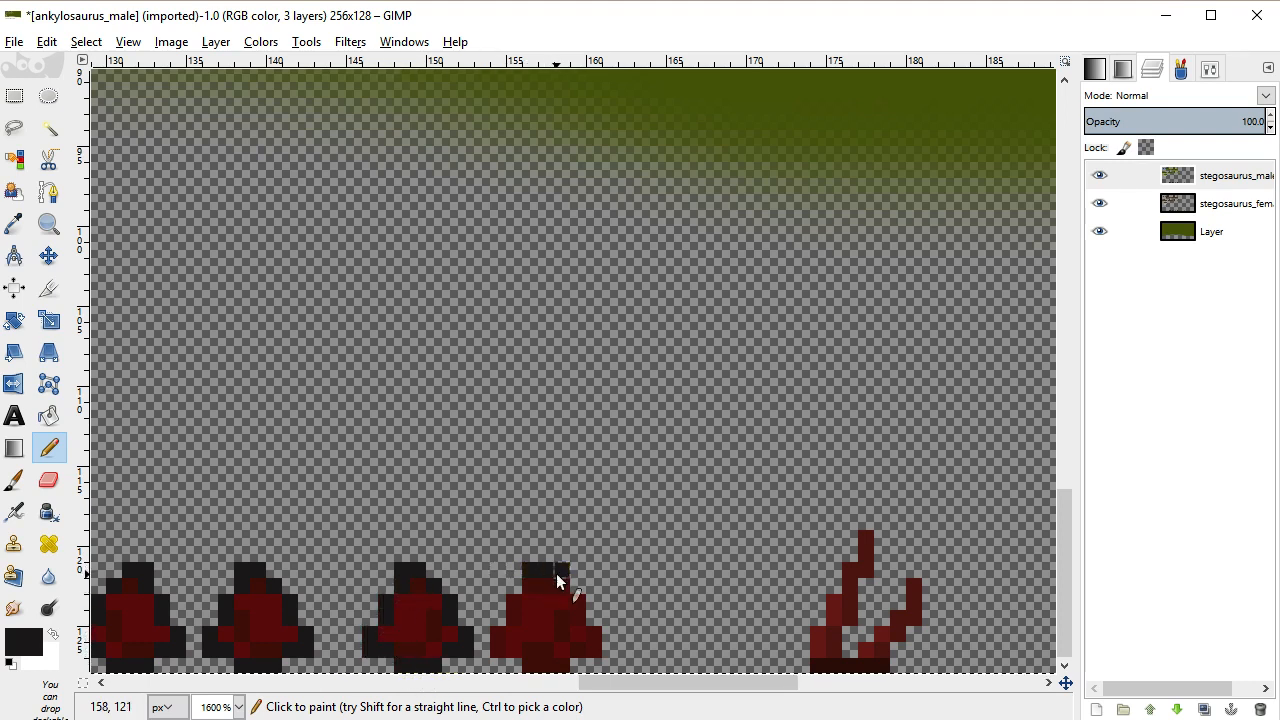
{"action": "key", "text": "ctrl+z"}
{"action": "mouse_move", "coordinate": [537, 569]}
{"action": "left_mouse_down"}
{"action": "mouse_move", "coordinate": [583, 615]}
{"action": "mouse_move", "coordinate": [597, 645]}
{"action": "mouse_move", "coordinate": [580, 651]}
{"action": "left_mouse_up"}
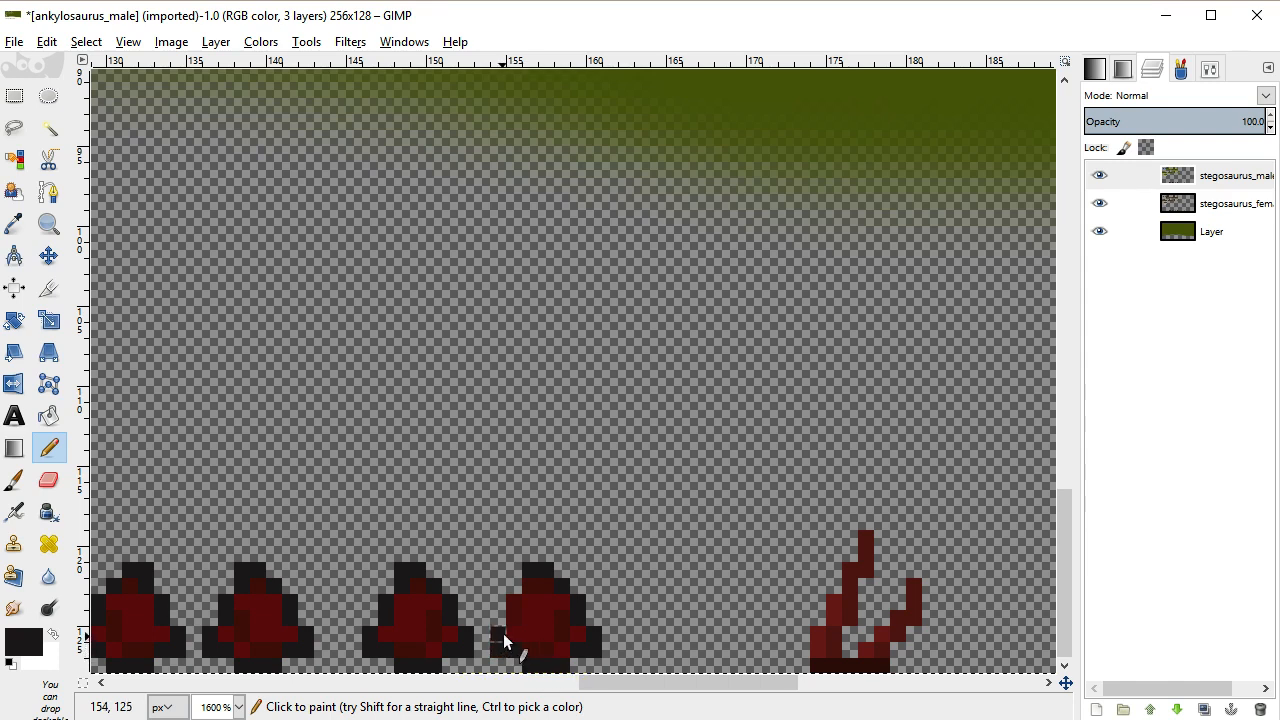
Try recolouring the prongs of the thin spike shape near x 175, first in near-black and in a pale pinkish grey
{"action": "left_click_drag", "start_coordinate": [668, 682], "coordinate": [728, 683]}
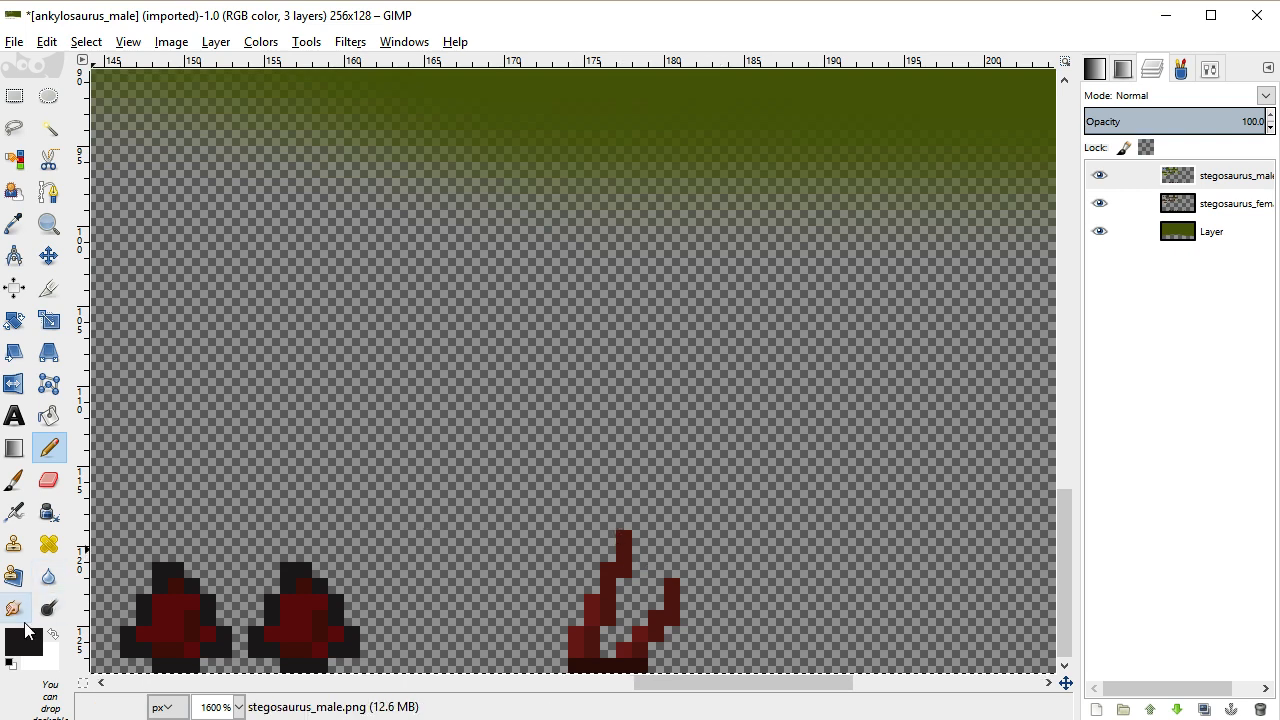
{"action": "mouse_move", "coordinate": [623, 537]}
{"action": "left_mouse_down"}
{"action": "mouse_move", "coordinate": [609, 585]}
{"action": "mouse_move", "coordinate": [671, 603]}
{"action": "mouse_move", "coordinate": [663, 613]}
{"action": "left_mouse_up"}
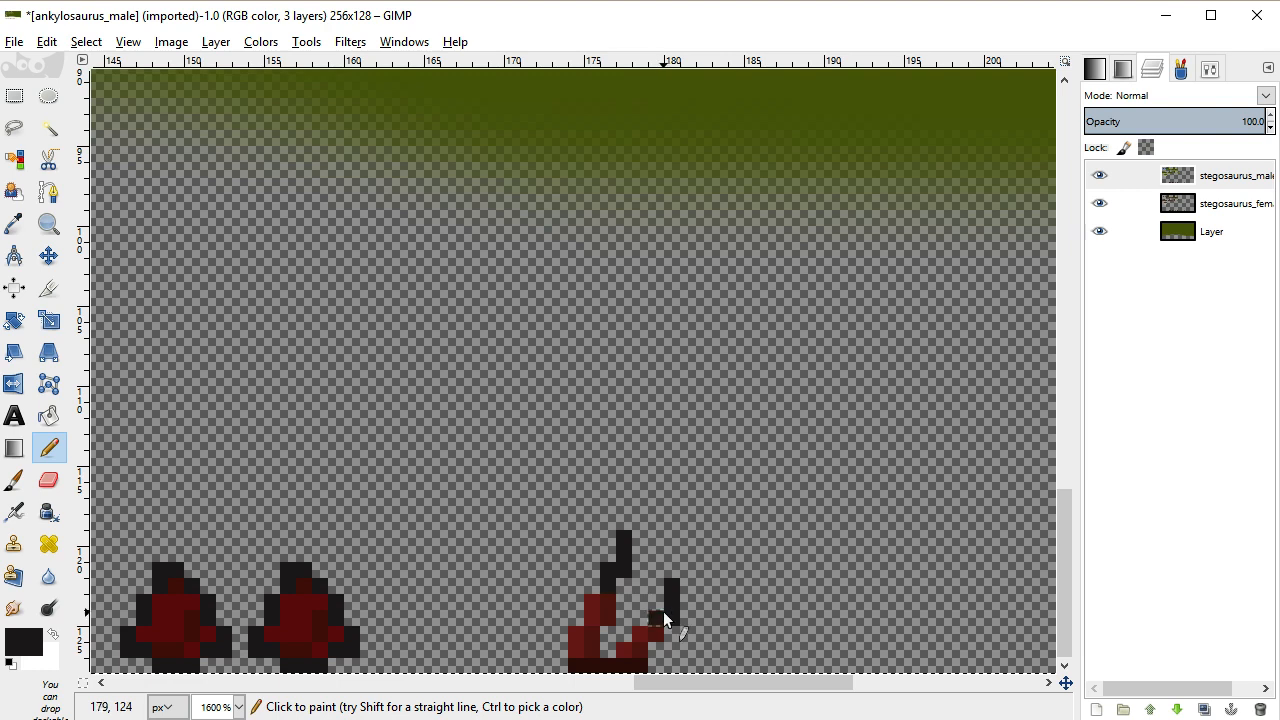
{"action": "left_click", "coordinate": [24, 641]}
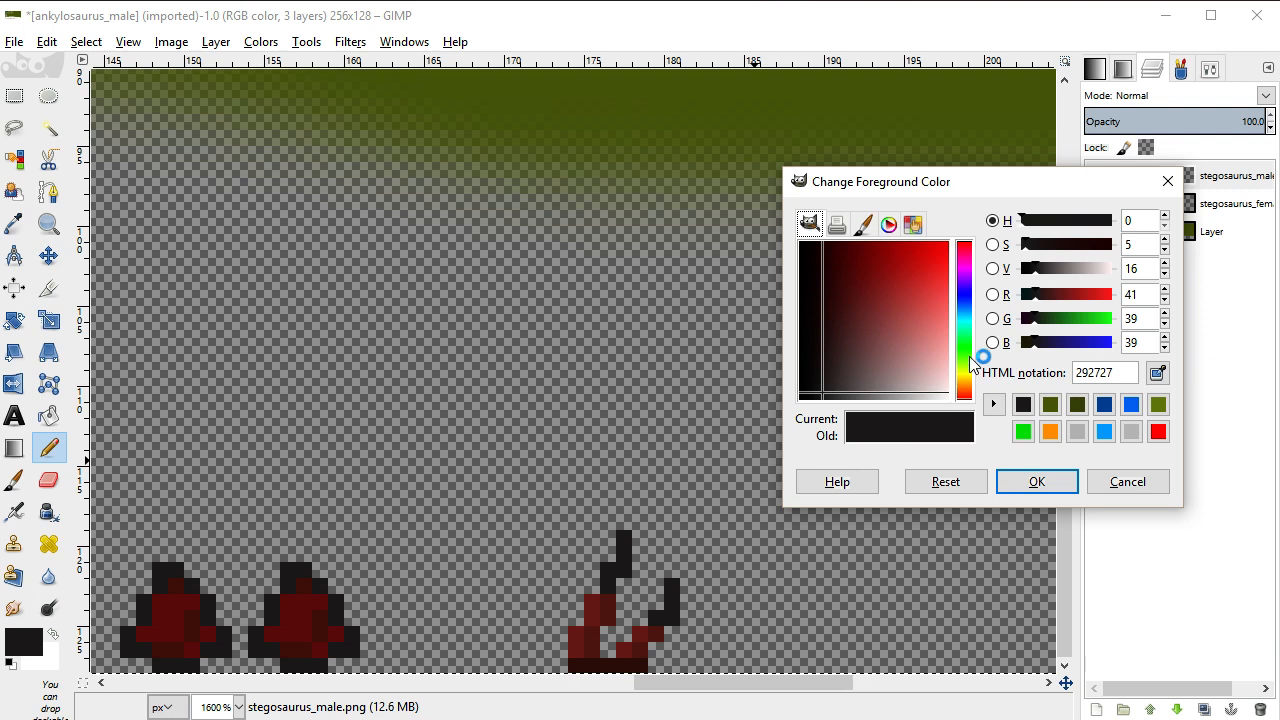
{"action": "left_click", "coordinate": [936, 376]}
{"action": "mouse_move", "coordinate": [919, 376]}
{"action": "left_mouse_down"}
{"action": "mouse_move", "coordinate": [951, 389]}
{"action": "mouse_move", "coordinate": [930, 396]}
{"action": "left_mouse_up"}
{"action": "left_click", "coordinate": [1037, 481]}
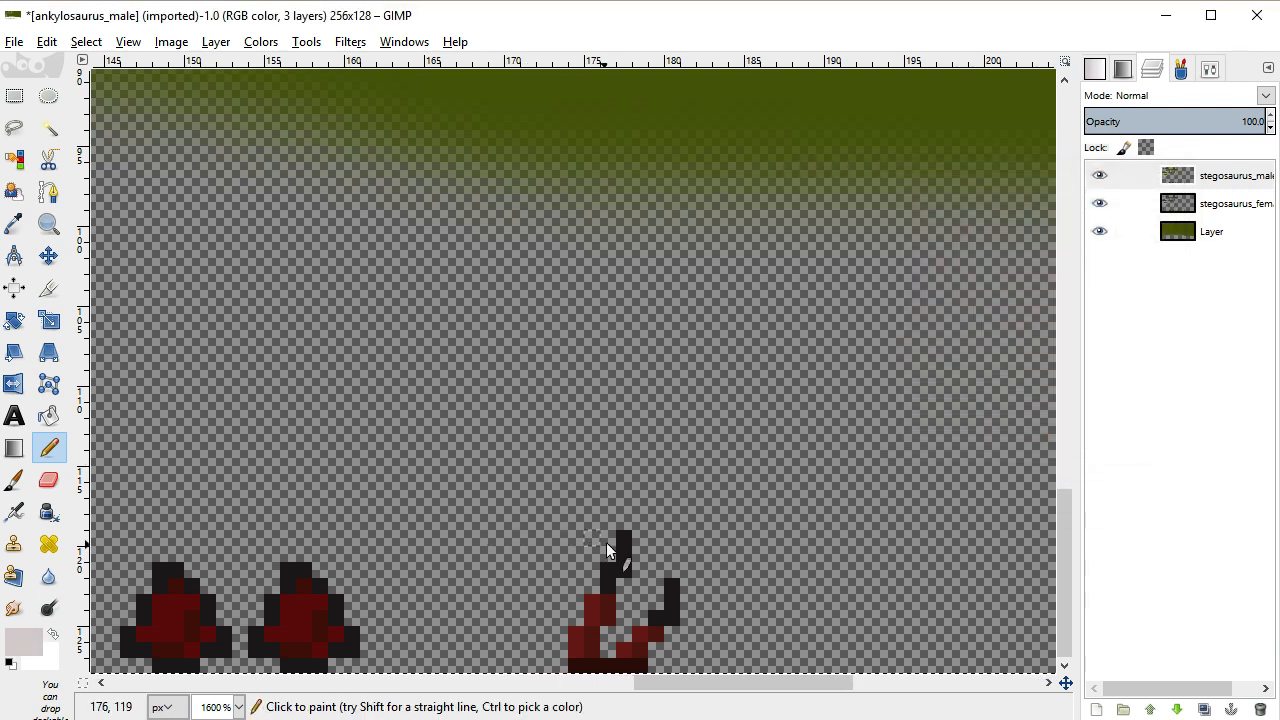
{"action": "mouse_move", "coordinate": [620, 540]}
{"action": "left_mouse_down"}
{"action": "mouse_move", "coordinate": [596, 612]}
{"action": "mouse_move", "coordinate": [668, 592]}
{"action": "mouse_move", "coordinate": [672, 608]}
{"action": "mouse_move", "coordinate": [642, 634]}
{"action": "left_mouse_up"}
{"action": "left_click", "coordinate": [672, 589]}
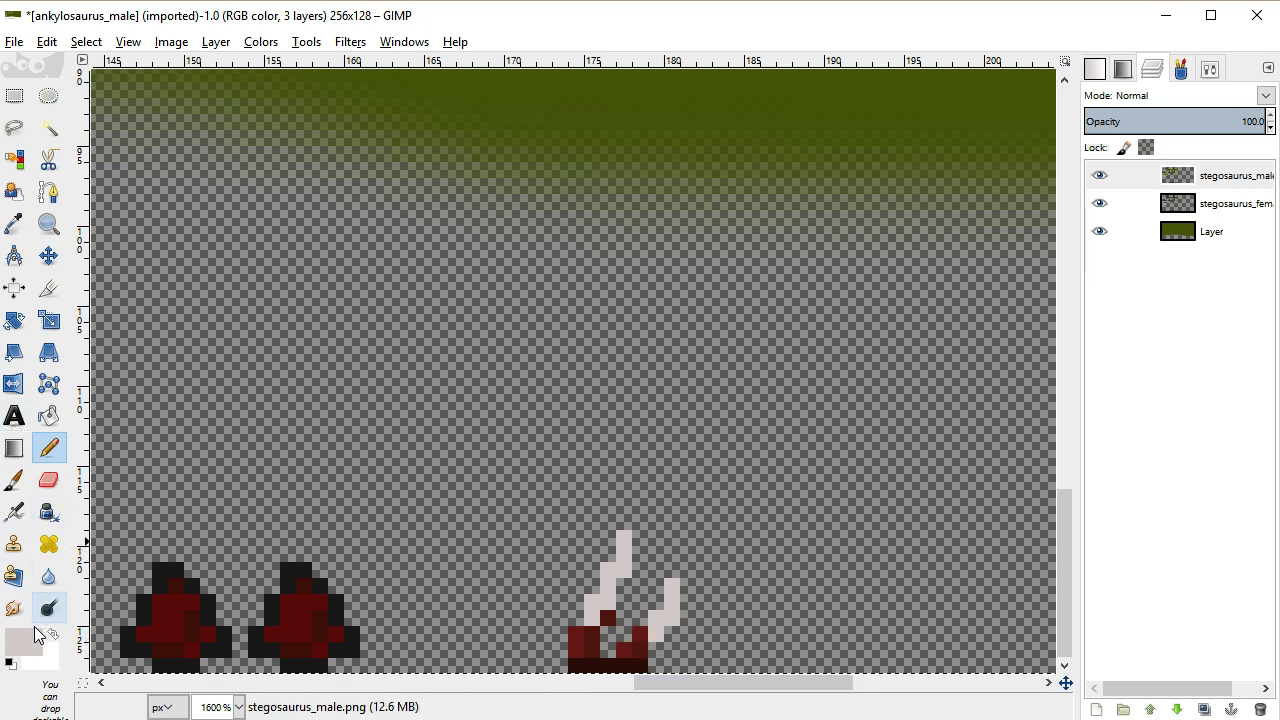
Sample the near-black from a plate's outline and paint the spike shape's base and both prongs entirely in it
{"action": "left_click", "coordinate": [14, 223]}
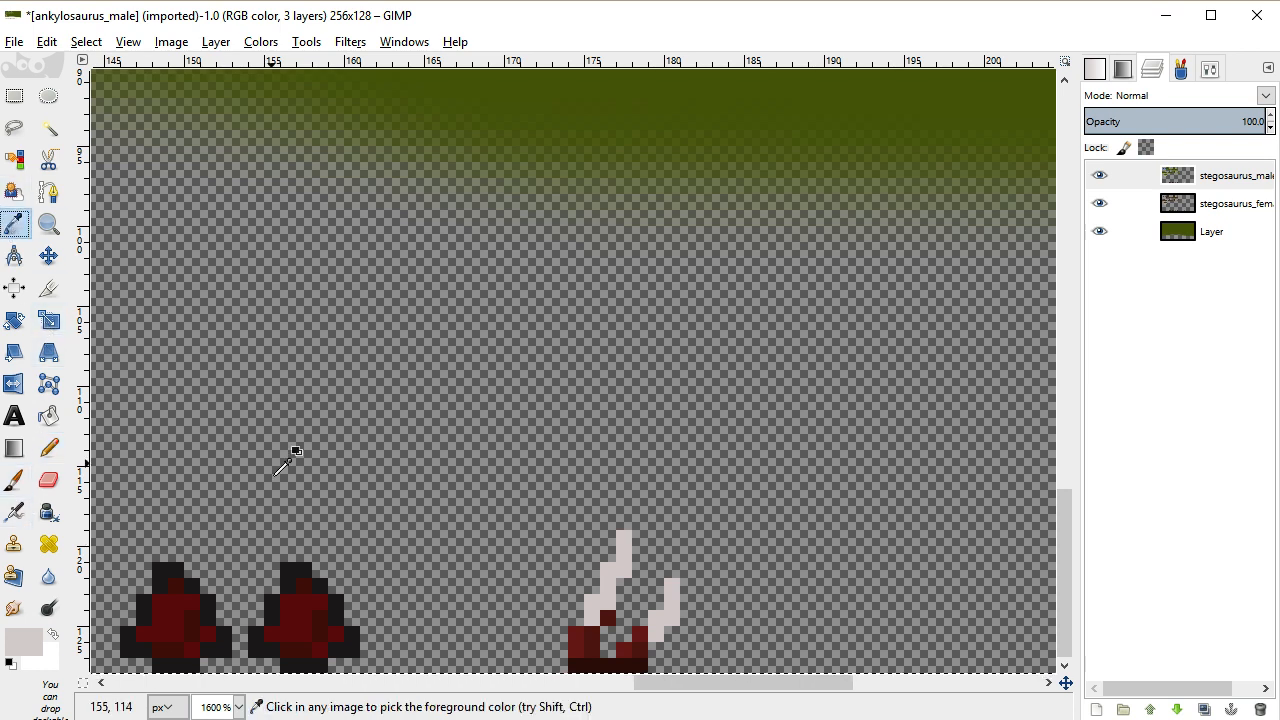
{"action": "left_click", "coordinate": [303, 569]}
{"action": "left_click", "coordinate": [48, 448]}
{"action": "left_click", "coordinate": [609, 620]}
{"action": "mouse_move", "coordinate": [590, 636]}
{"action": "left_mouse_down"}
{"action": "mouse_move", "coordinate": [591, 668]}
{"action": "mouse_move", "coordinate": [634, 668]}
{"action": "mouse_move", "coordinate": [651, 645]}
{"action": "mouse_move", "coordinate": [625, 666]}
{"action": "left_mouse_up"}
{"action": "left_click", "coordinate": [578, 666]}
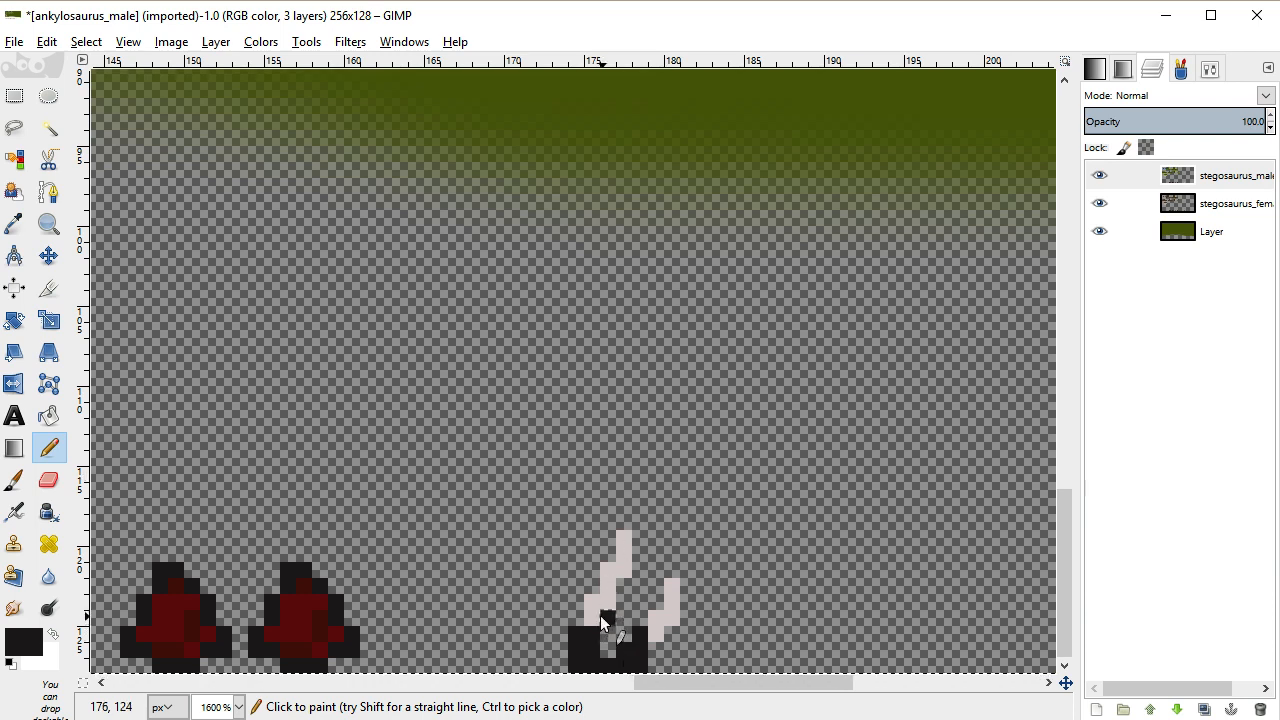
{"action": "mouse_move", "coordinate": [592, 616]}
{"action": "left_mouse_down"}
{"action": "mouse_move", "coordinate": [620, 578]}
{"action": "mouse_move", "coordinate": [623, 541]}
{"action": "left_mouse_up"}
{"action": "left_click_drag", "start_coordinate": [655, 635], "coordinate": [673, 585]}
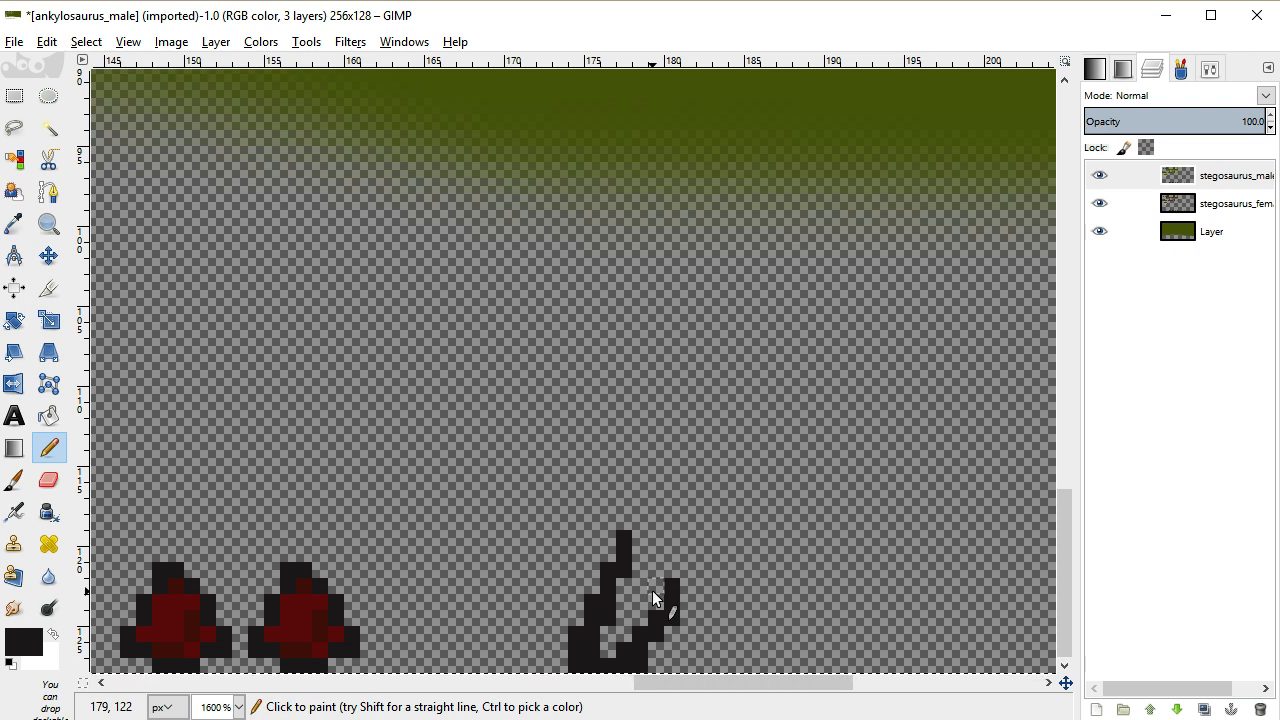
{"action": "mouse_move", "coordinate": [672, 693]}
{"action": "left_mouse_down"}
{"action": "mouse_move", "coordinate": [322, 680]}
{"action": "mouse_move", "coordinate": [752, 704]}
{"action": "mouse_move", "coordinate": [40, 690]}
{"action": "mouse_move", "coordinate": [669, 706]}
{"action": "left_mouse_up"}
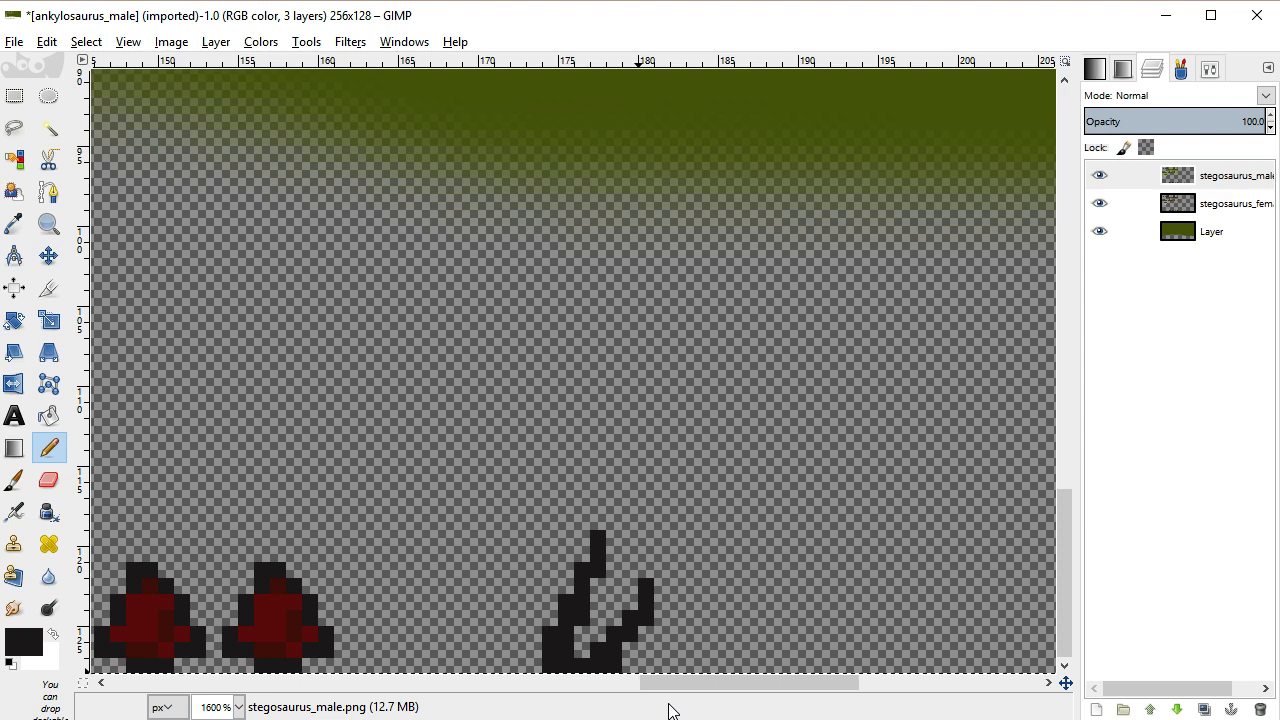
Repaint the spike shape's base and lower prongs in the earlier pale pinkish grey, leaving both prong tips near-black
{"action": "mouse_move", "coordinate": [684, 688]}
{"action": "left_mouse_down"}
{"action": "mouse_move", "coordinate": [560, 705]}
{"action": "mouse_move", "coordinate": [152, 672]}
{"action": "mouse_move", "coordinate": [448, 650]}
{"action": "mouse_move", "coordinate": [688, 665]}
{"action": "mouse_move", "coordinate": [677, 674]}
{"action": "left_mouse_up"}
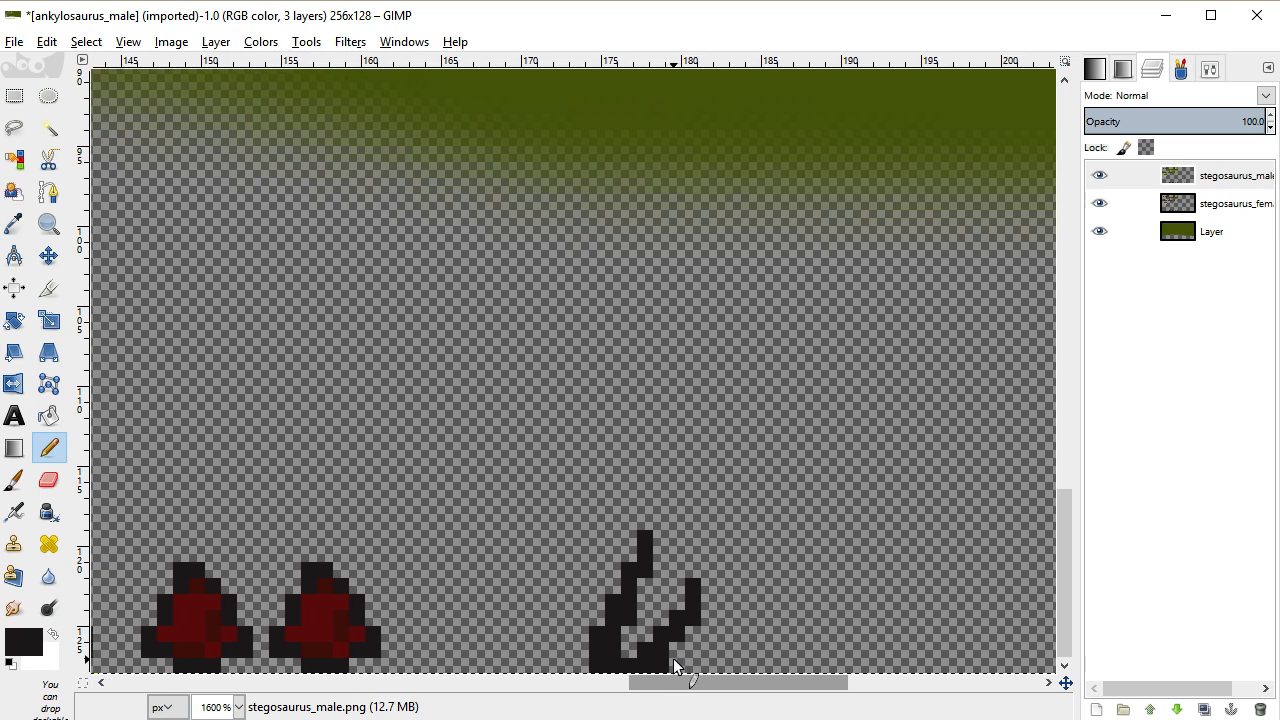
{"action": "left_click", "coordinate": [24, 640]}
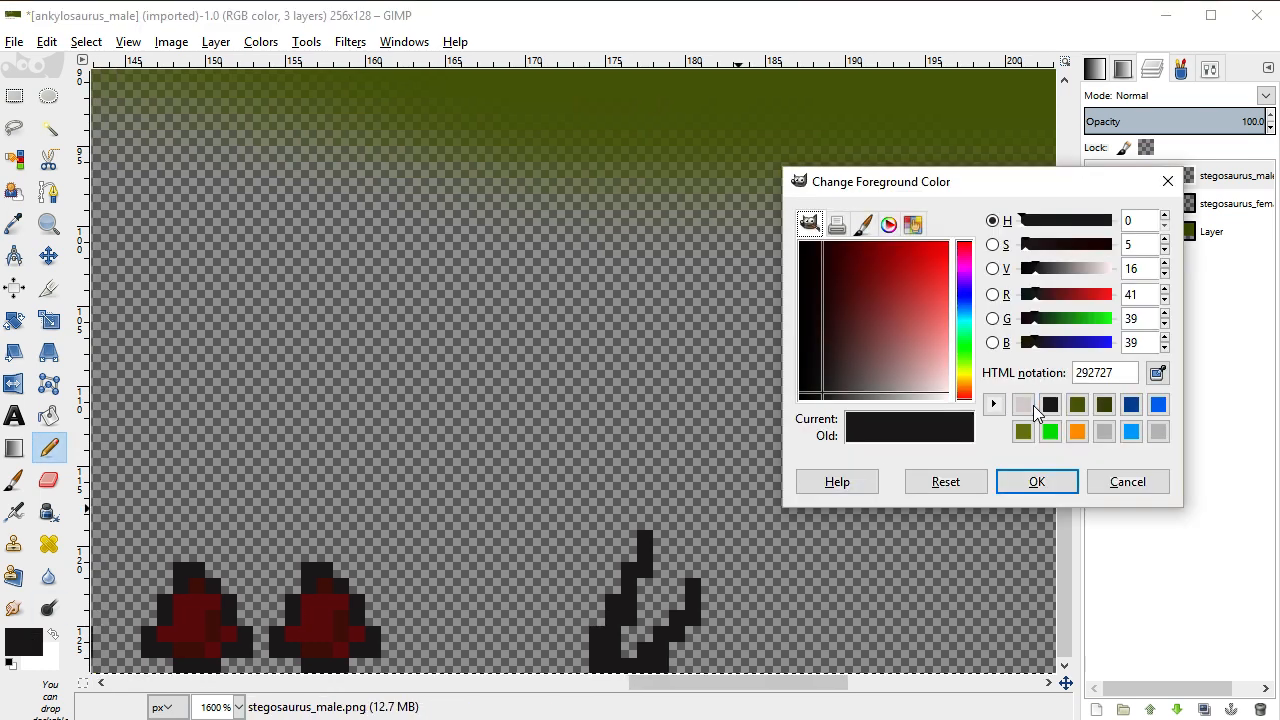
{"action": "left_click", "coordinate": [1022, 404]}
{"action": "left_click", "coordinate": [1036, 482]}
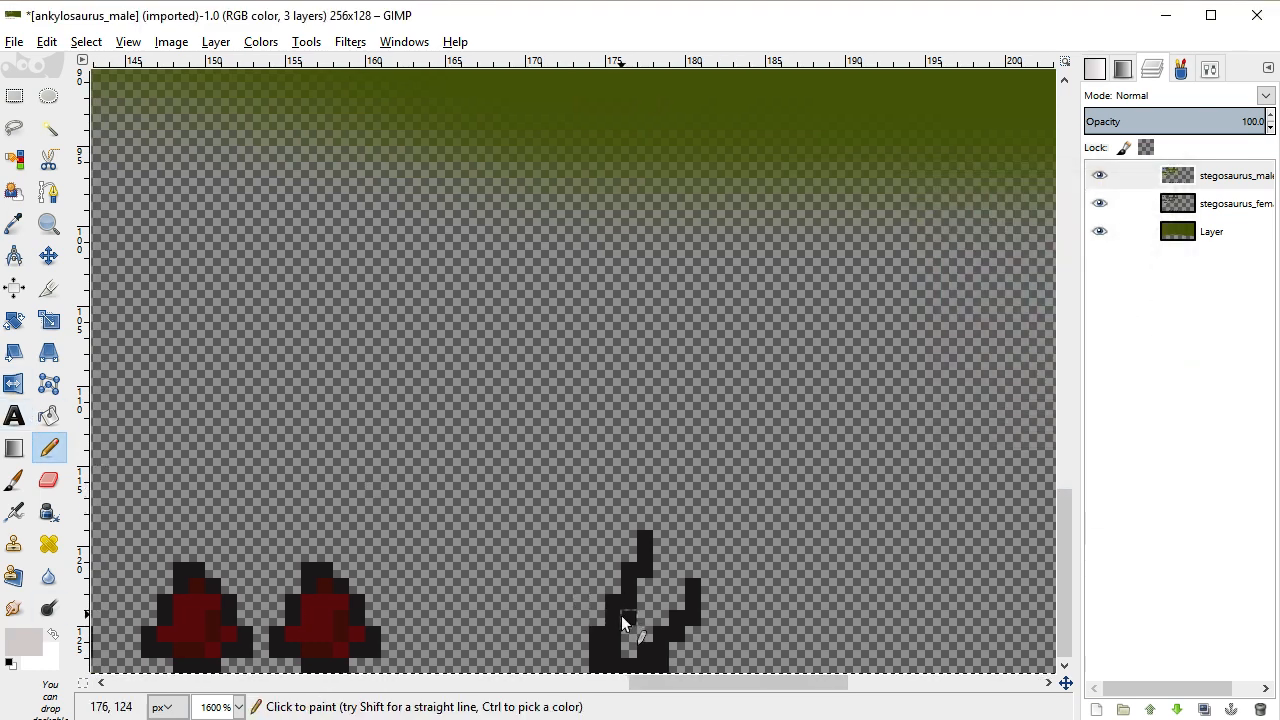
{"action": "mouse_move", "coordinate": [607, 645]}
{"action": "left_mouse_down"}
{"action": "mouse_move", "coordinate": [618, 603]}
{"action": "mouse_move", "coordinate": [693, 610]}
{"action": "mouse_move", "coordinate": [646, 658]}
{"action": "mouse_move", "coordinate": [600, 667]}
{"action": "mouse_move", "coordinate": [658, 668]}
{"action": "mouse_move", "coordinate": [669, 589]}
{"action": "left_mouse_up"}
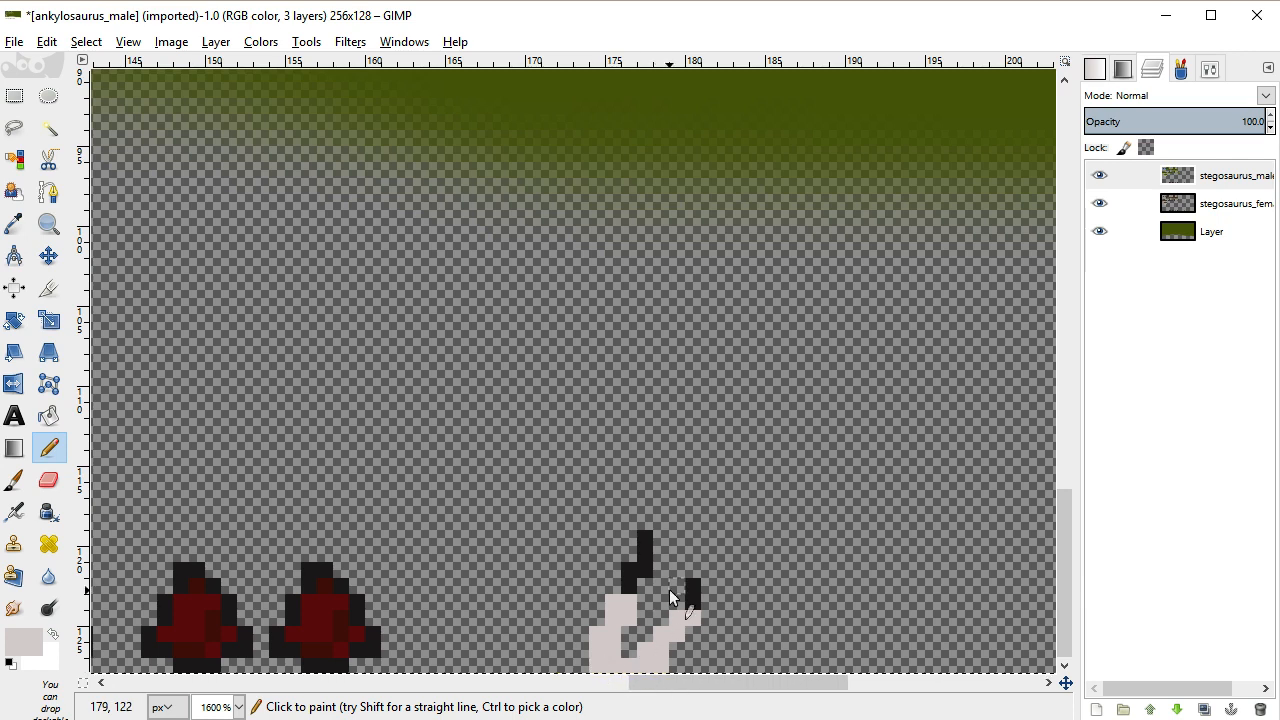
Darken the pinkish grey to ccc5c5 and shade scattered pixels on the spike shape's base and lower prongs with it
{"action": "left_click_drag", "start_coordinate": [671, 686], "coordinate": [656, 688]}
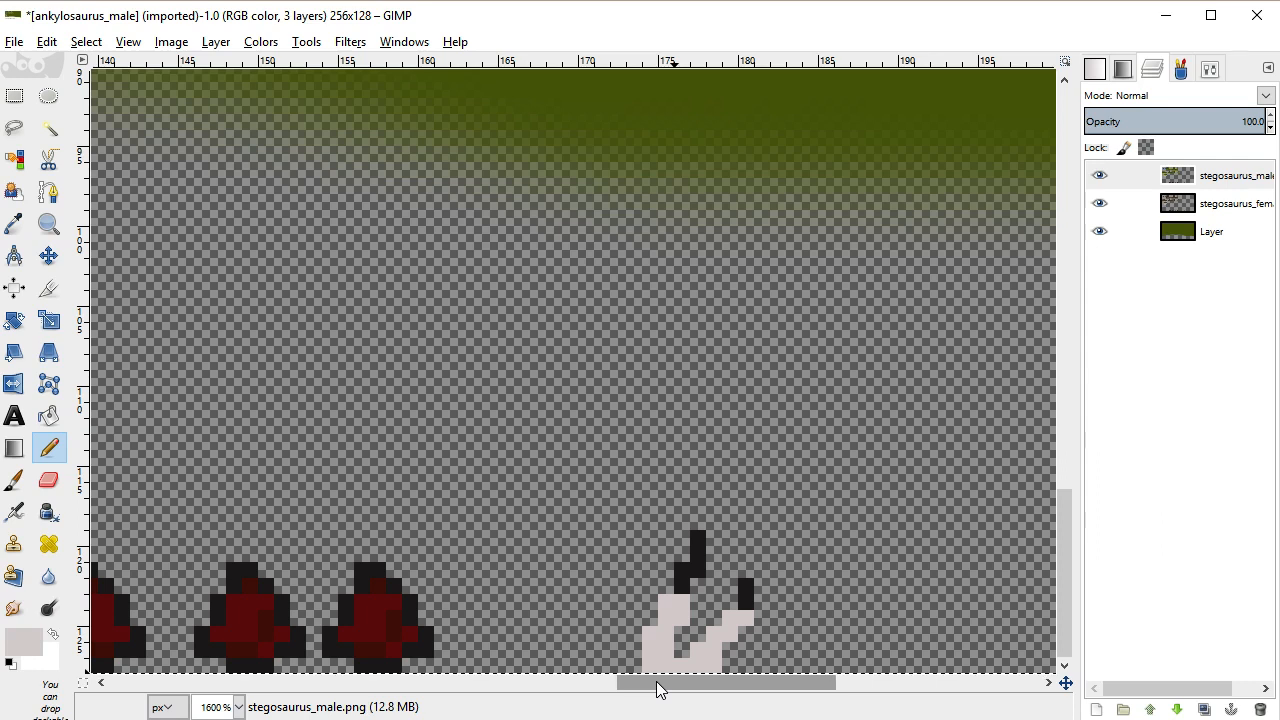
{"action": "left_click", "coordinate": [30, 642]}
{"action": "left_click", "coordinate": [1164, 274]}
{"action": "left_click", "coordinate": [1164, 274]}
{"action": "left_click", "coordinate": [1164, 274]}
{"action": "left_click", "coordinate": [1164, 274]}
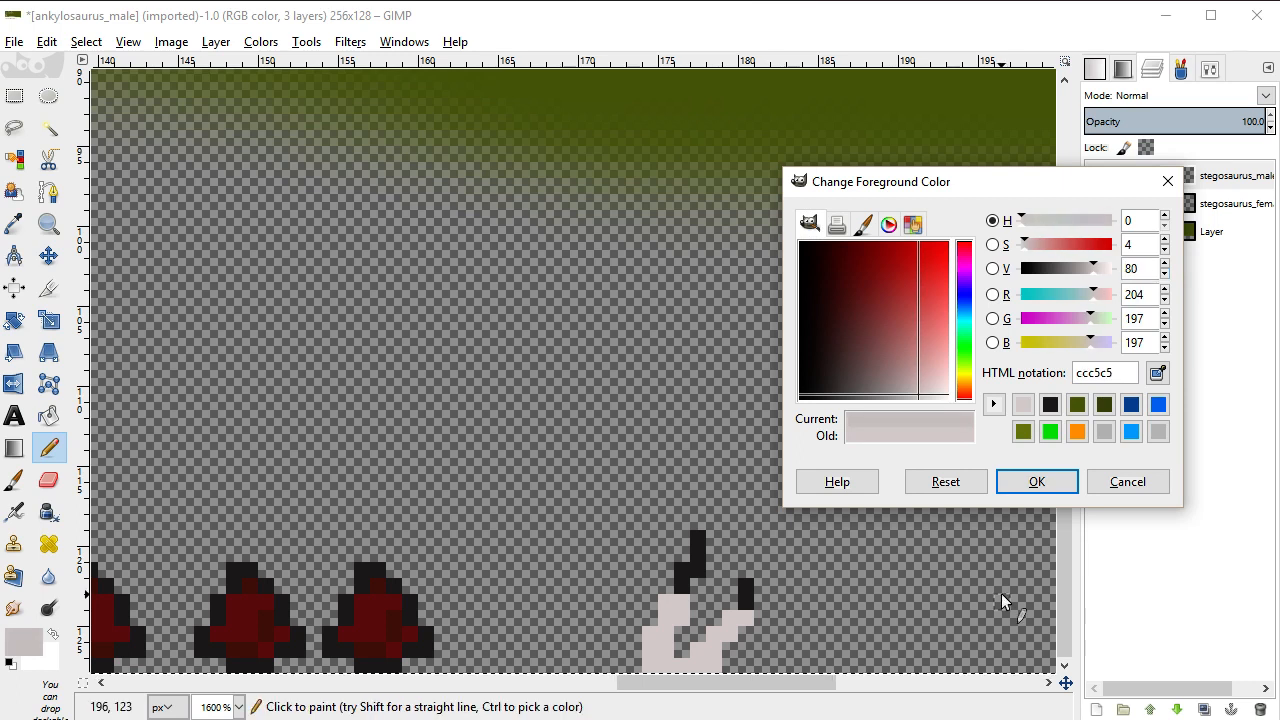
{"action": "left_click", "coordinate": [1030, 481]}
{"action": "left_click", "coordinate": [661, 619]}
{"action": "mouse_move", "coordinate": [650, 633]}
{"action": "left_mouse_down"}
{"action": "mouse_move", "coordinate": [719, 635]}
{"action": "mouse_move", "coordinate": [701, 663]}
{"action": "mouse_move", "coordinate": [757, 626]}
{"action": "left_mouse_up"}
{"action": "left_click", "coordinate": [718, 635]}
{"action": "key", "text": "ctrl+z"}
{"action": "left_click", "coordinate": [748, 619]}
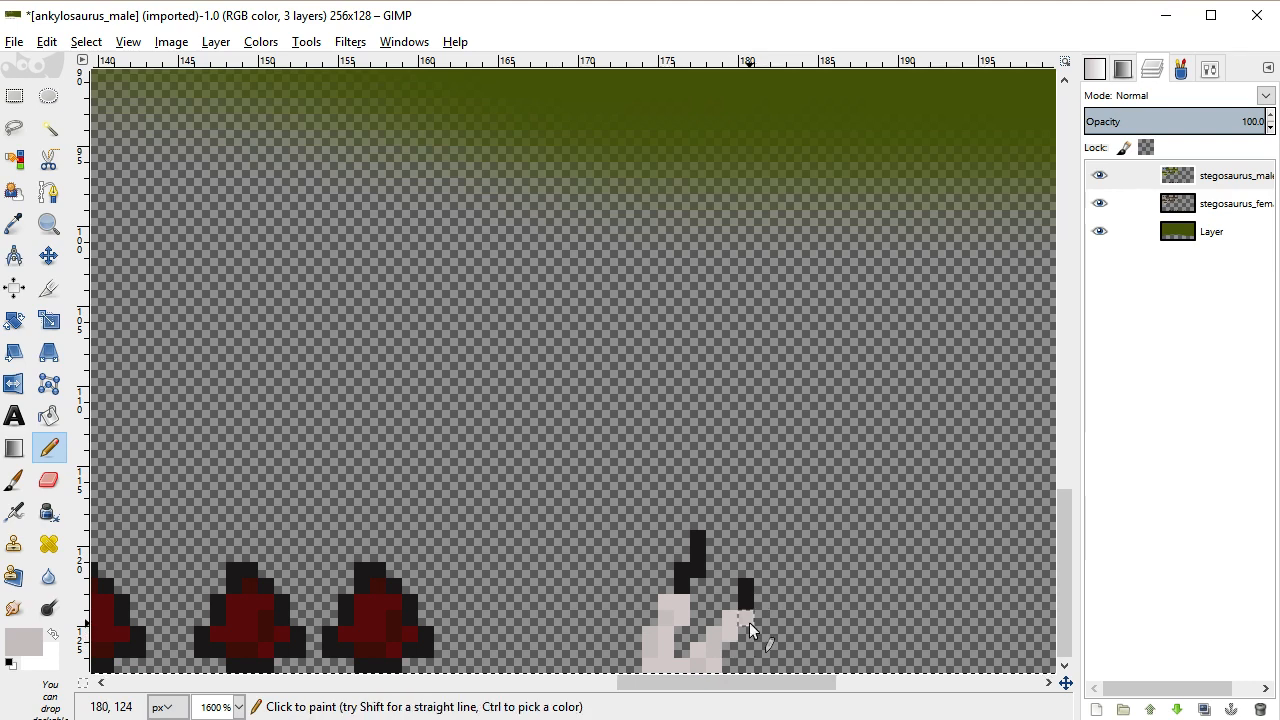
Set the foreground colour to the darker grey 9a9494 and try it on the prong pixels below the near-black tips
{"action": "left_click", "coordinate": [23, 640]}
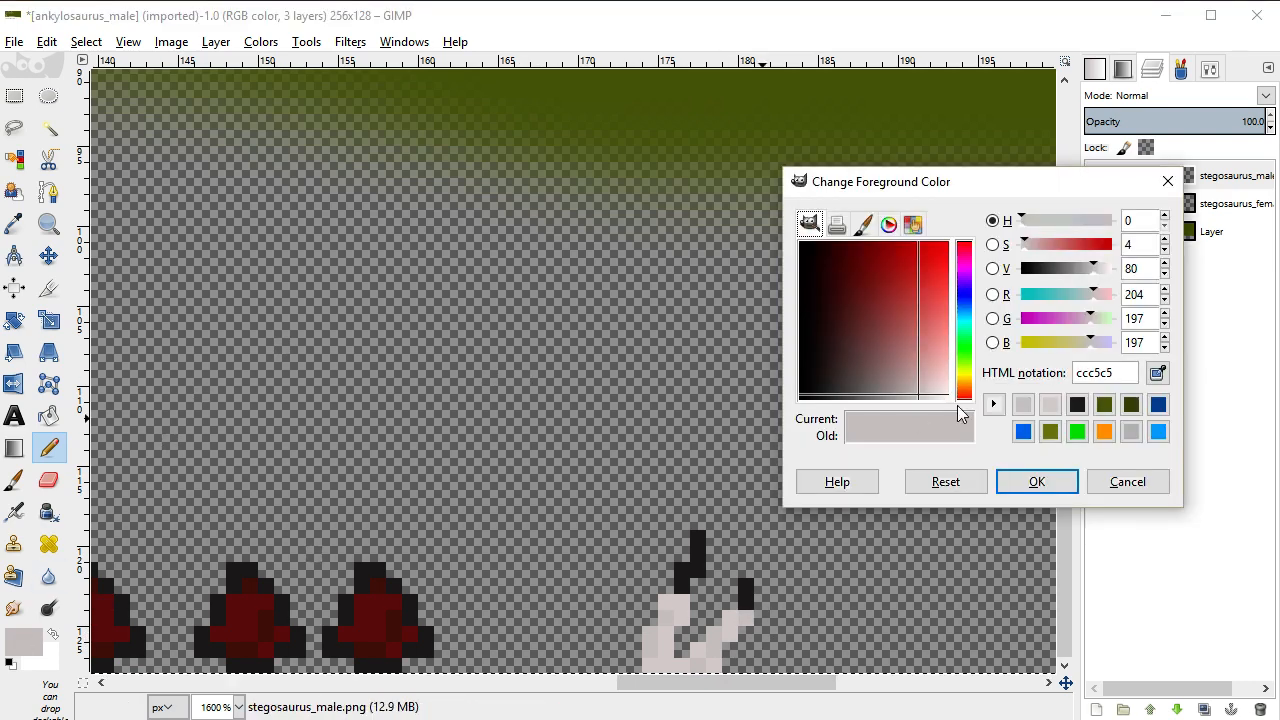
{"action": "left_click", "coordinate": [918, 398]}
{"action": "left_click_drag", "start_coordinate": [918, 398], "coordinate": [891, 403]}
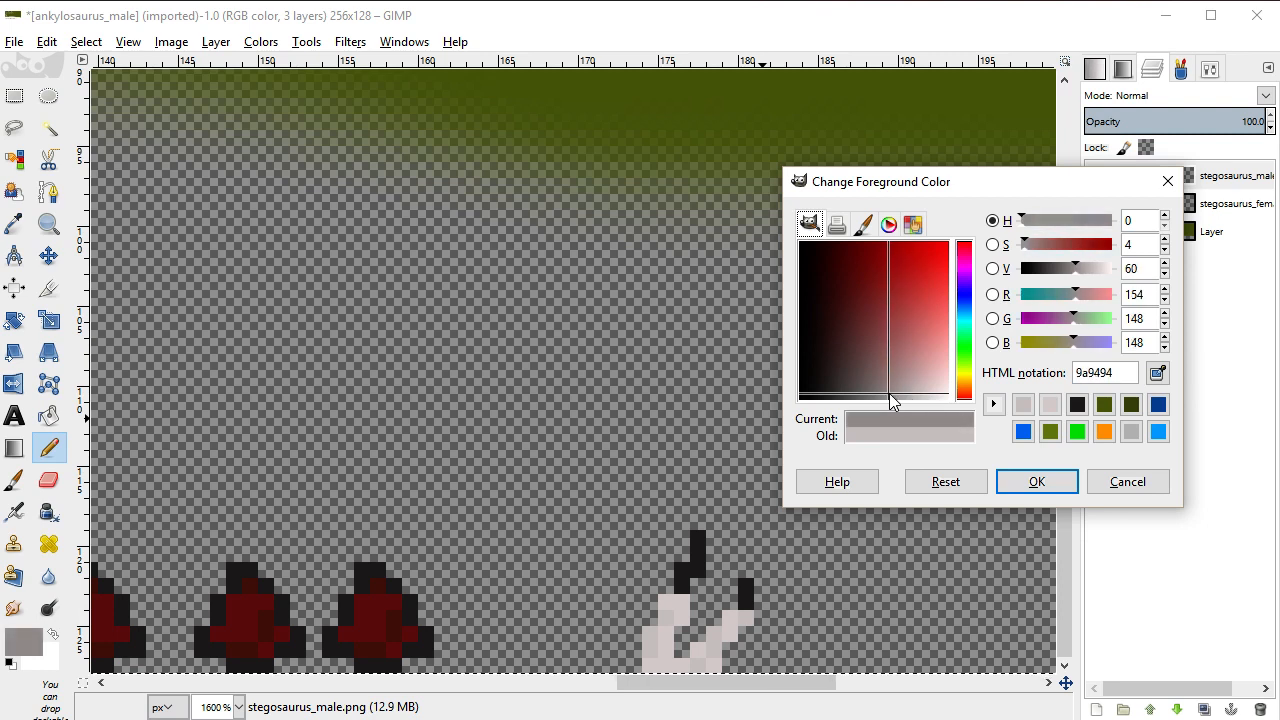
{"action": "left_click", "coordinate": [1030, 478]}
{"action": "left_click", "coordinate": [668, 602]}
{"action": "left_click", "coordinate": [746, 619]}
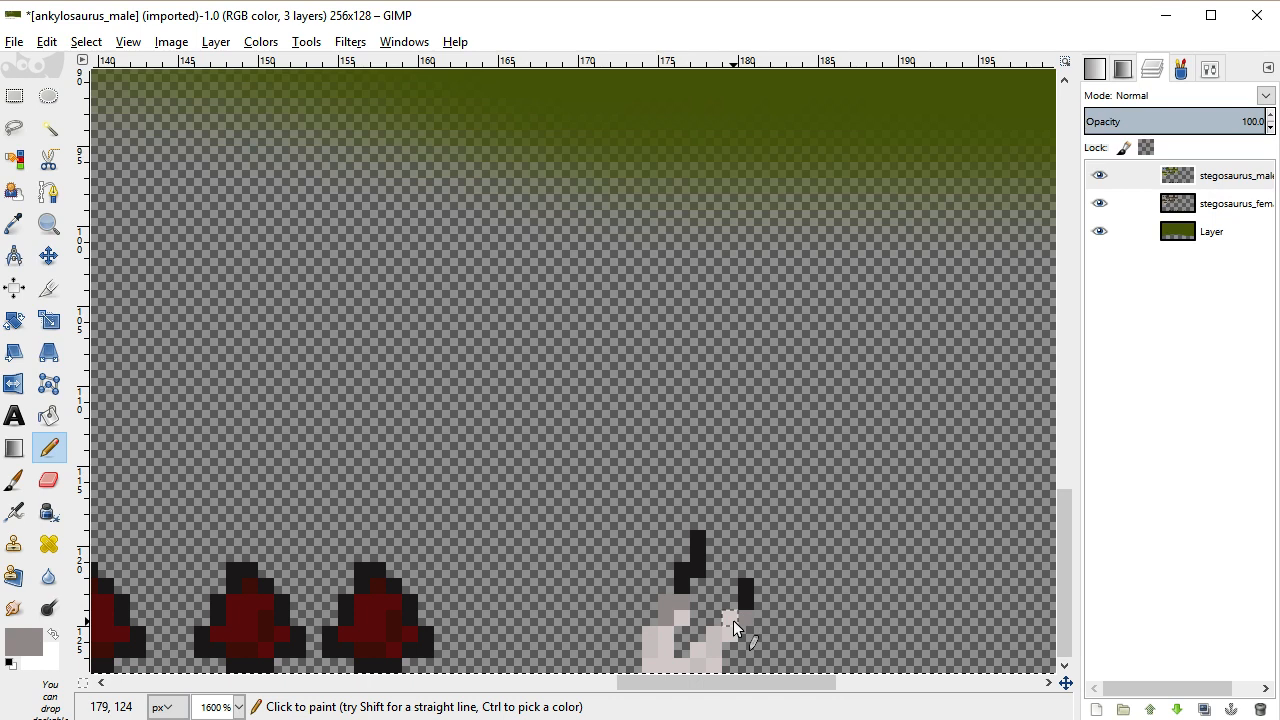
{"action": "left_click", "coordinate": [684, 587]}
Undo stray dabs and paint a 9a9494 grey transition band directly beneath the near-black tips of both prongs
{"action": "key", "text": "ctrl+z"}
{"action": "key", "text": "ctrl+z"}
{"action": "key", "text": "ctrl+z"}
{"action": "key", "text": "ctrl+z"}
{"action": "key", "text": "ctrl+z"}
{"action": "key", "text": "ctrl+z"}
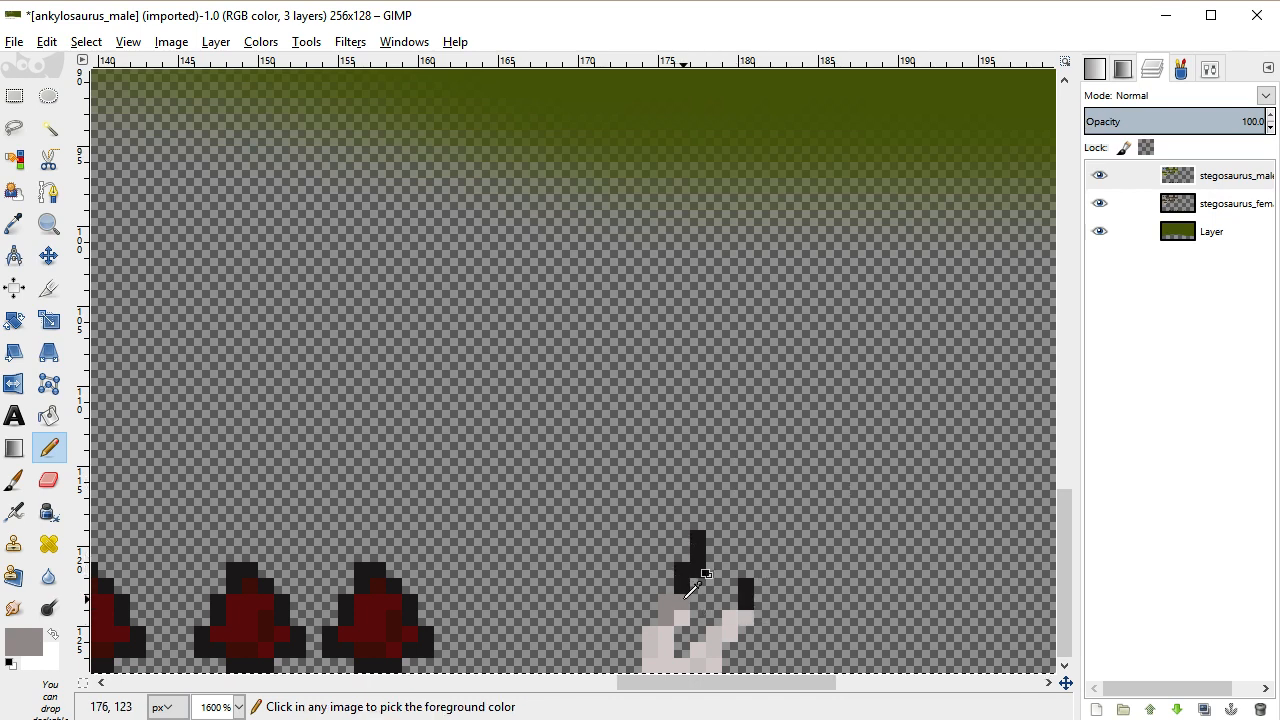
{"action": "left_click_drag", "start_coordinate": [671, 615], "coordinate": [741, 615]}
{"action": "key", "text": "ctrl+z"}
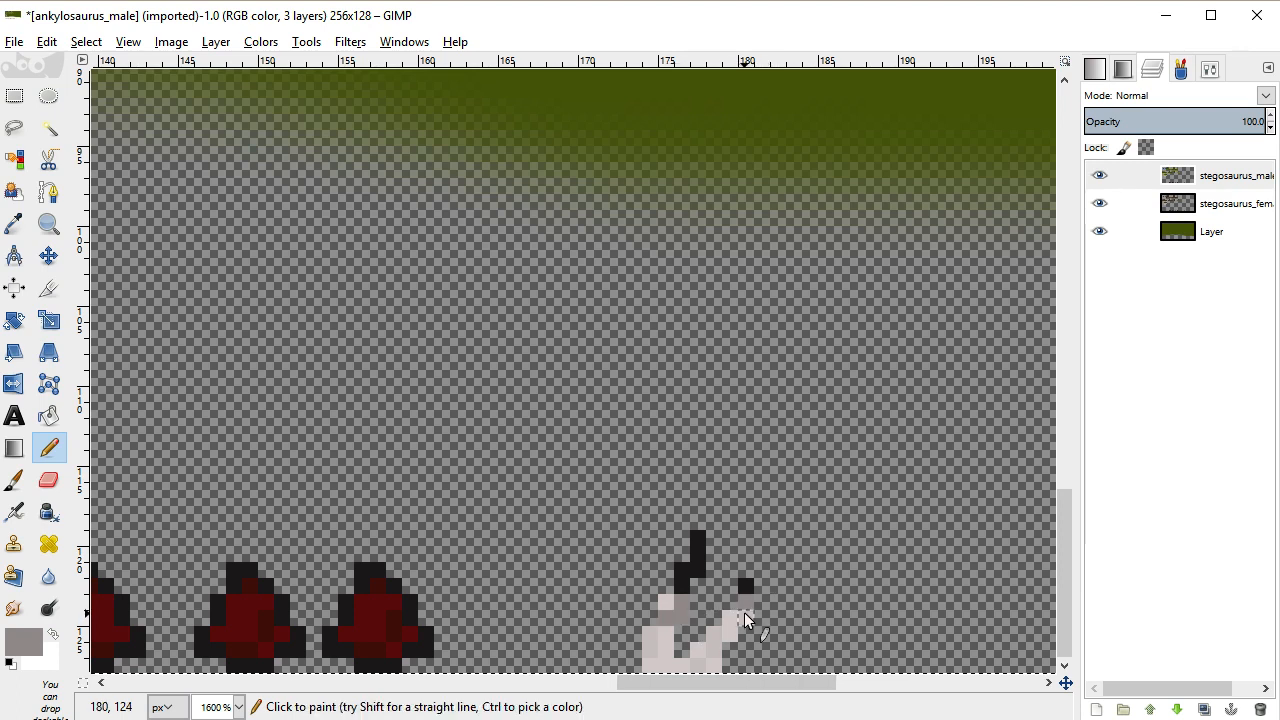
{"action": "left_click_drag", "start_coordinate": [739, 615], "coordinate": [733, 622]}
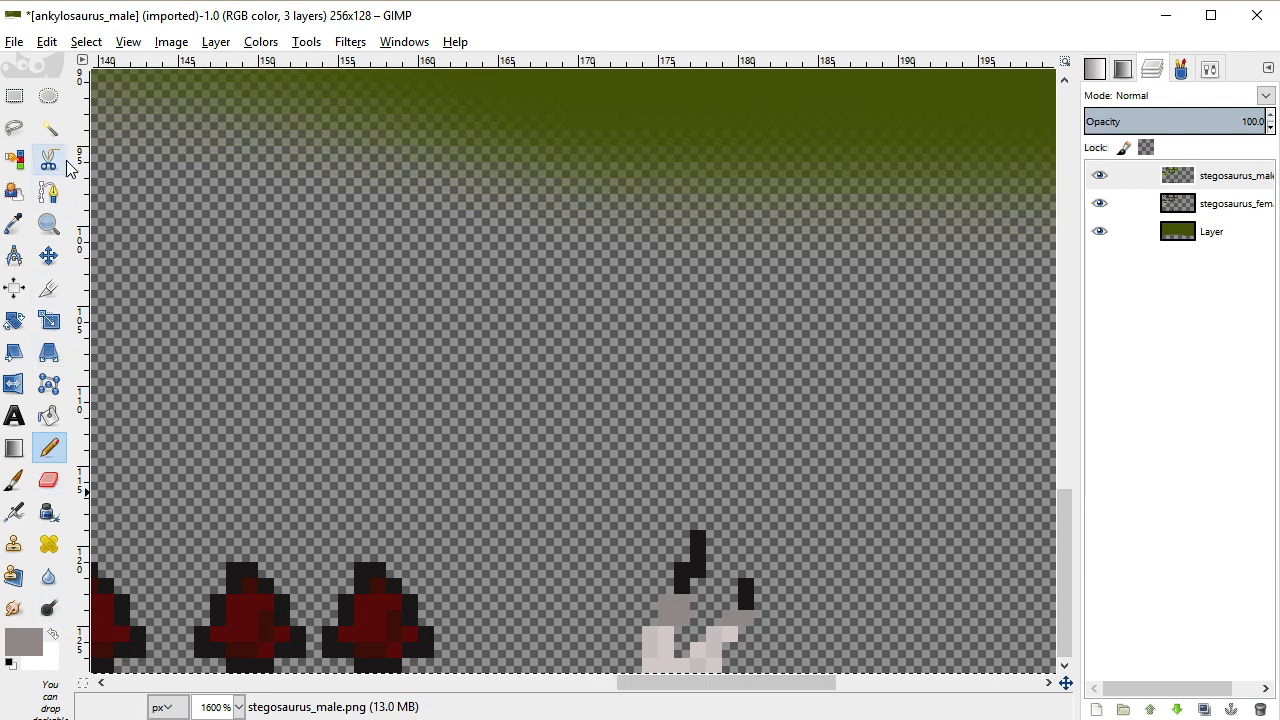
Isolate the drawn shapes with Fuzzy Select, smudge the spike's pale, grey and near-black tones into each other, and clear the selection
{"action": "left_click", "coordinate": [48, 127]}
{"action": "left_click", "coordinate": [641, 595]}
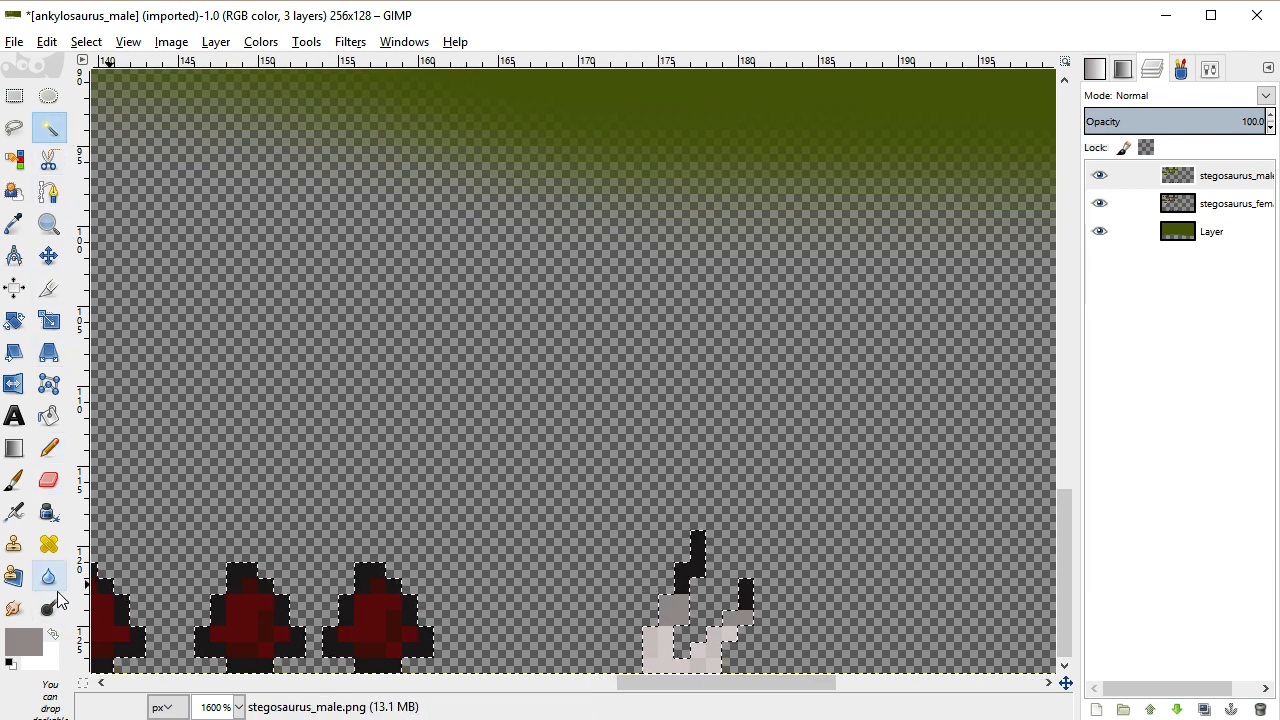
{"action": "left_click", "coordinate": [14, 608]}
{"action": "scroll", "coordinate": [609, 648], "scroll_direction": "up", "scroll_amount": 3}
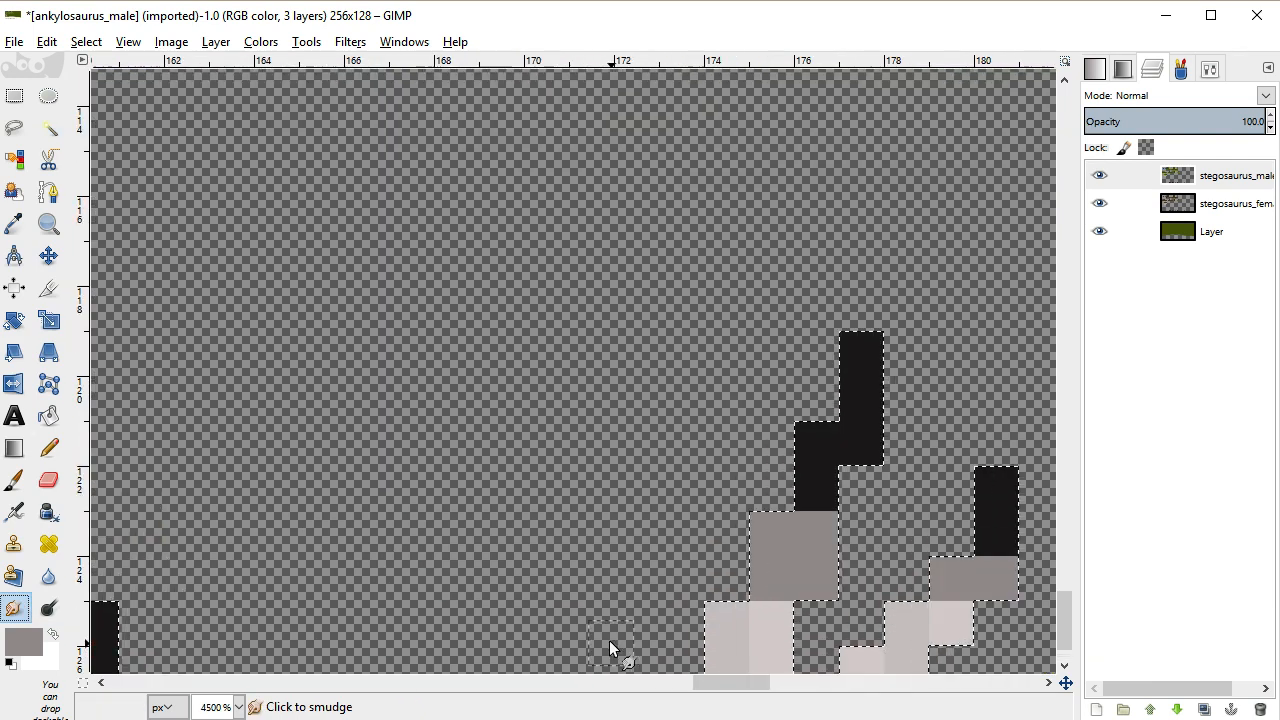
{"action": "scroll", "coordinate": [728, 684], "scroll_direction": "right", "scroll_amount": 3}
{"action": "mouse_move", "coordinate": [732, 566]}
{"action": "left_mouse_down"}
{"action": "mouse_move", "coordinate": [739, 507]}
{"action": "mouse_move", "coordinate": [723, 506]}
{"action": "mouse_move", "coordinate": [725, 491]}
{"action": "mouse_move", "coordinate": [679, 519]}
{"action": "left_mouse_up"}
{"action": "mouse_move", "coordinate": [615, 605]}
{"action": "left_mouse_down"}
{"action": "mouse_move", "coordinate": [586, 405]}
{"action": "mouse_move", "coordinate": [536, 466]}
{"action": "mouse_move", "coordinate": [525, 421]}
{"action": "mouse_move", "coordinate": [493, 524]}
{"action": "mouse_move", "coordinate": [518, 530]}
{"action": "mouse_move", "coordinate": [597, 383]}
{"action": "mouse_move", "coordinate": [597, 328]}
{"action": "left_mouse_up"}
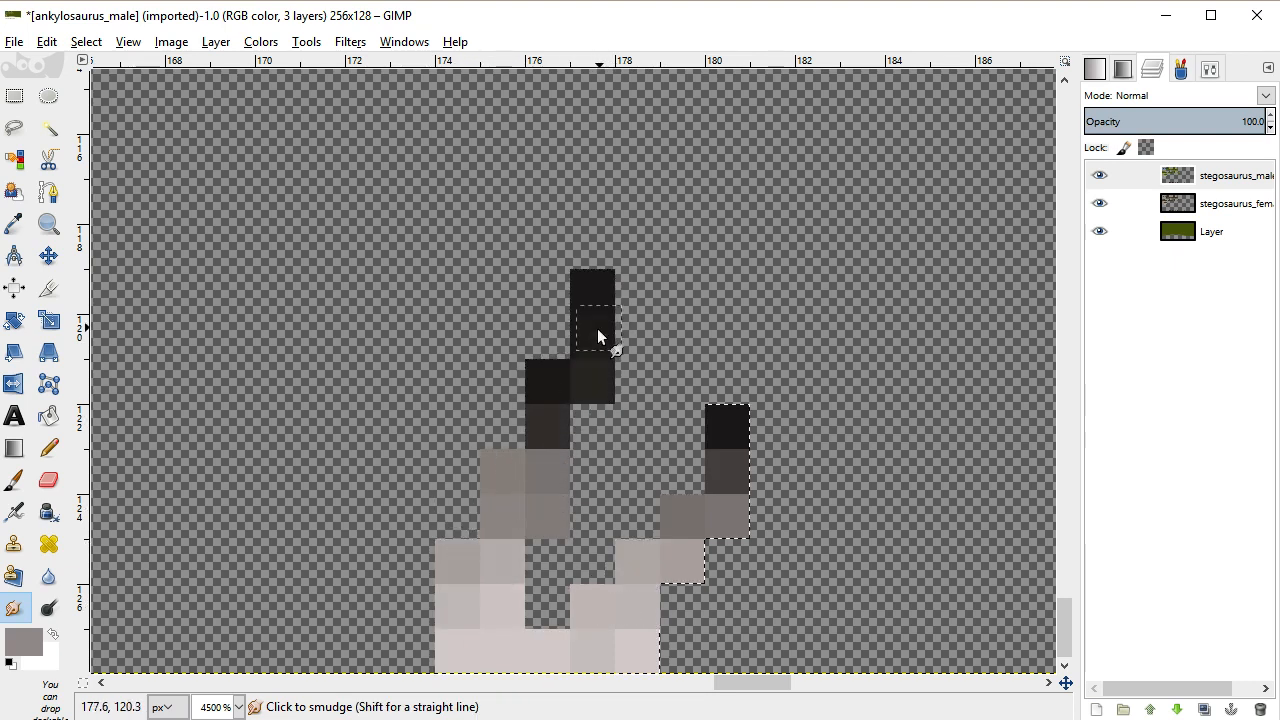
{"action": "mouse_move", "coordinate": [625, 393]}
{"action": "left_mouse_down"}
{"action": "mouse_move", "coordinate": [660, 510]}
{"action": "mouse_move", "coordinate": [688, 521]}
{"action": "mouse_move", "coordinate": [601, 580]}
{"action": "mouse_move", "coordinate": [740, 506]}
{"action": "mouse_move", "coordinate": [688, 568]}
{"action": "mouse_move", "coordinate": [611, 611]}
{"action": "mouse_move", "coordinate": [523, 634]}
{"action": "left_mouse_up"}
{"action": "scroll", "coordinate": [523, 634], "scroll_direction": "down", "scroll_amount": 6, "text": "ctrl"}
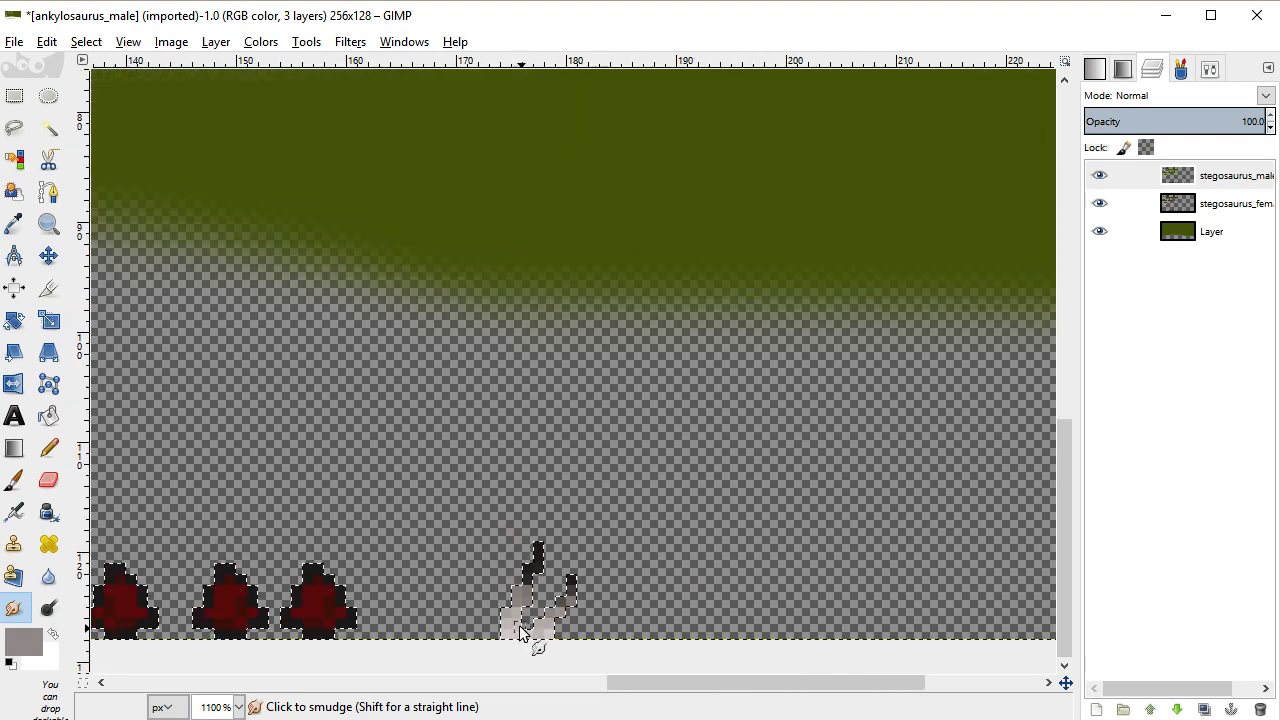
{"action": "key", "text": "ctrl+shift+a"}
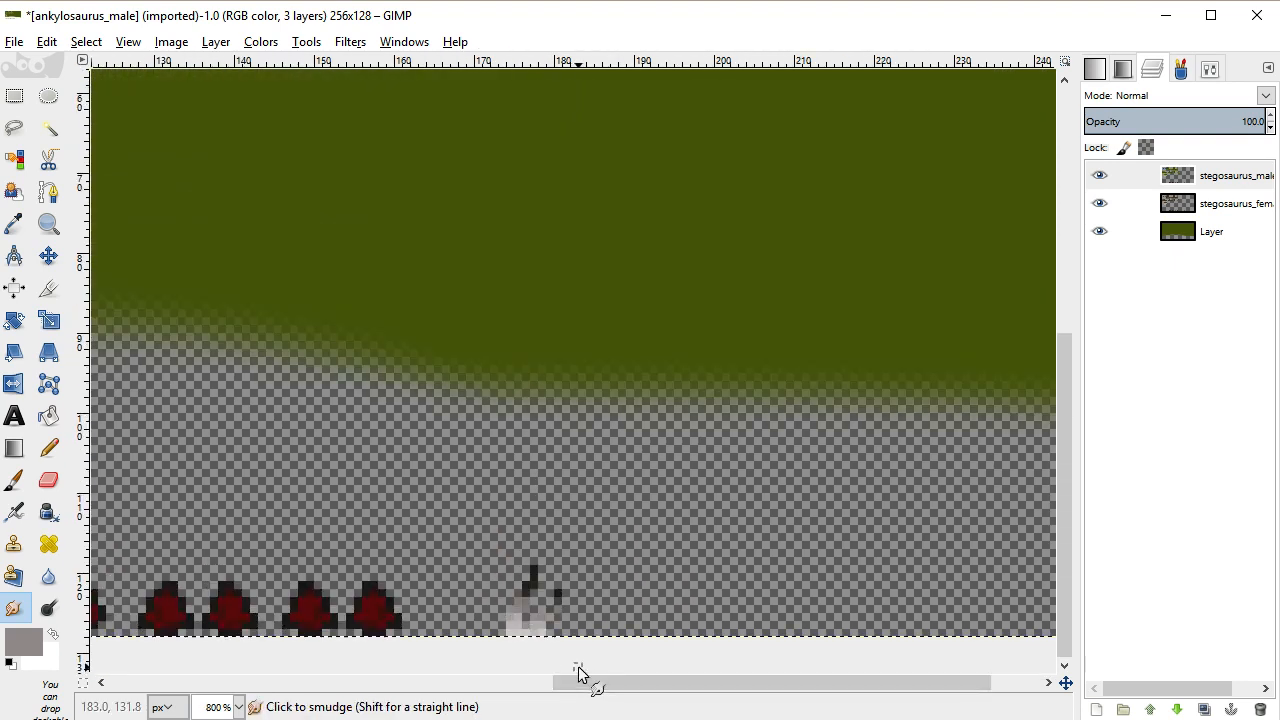
Try a bright red with the Pencil on the dark centre stripe of the first small plate, near x 4
{"action": "left_click_drag", "start_coordinate": [590, 690], "coordinate": [385, 652]}
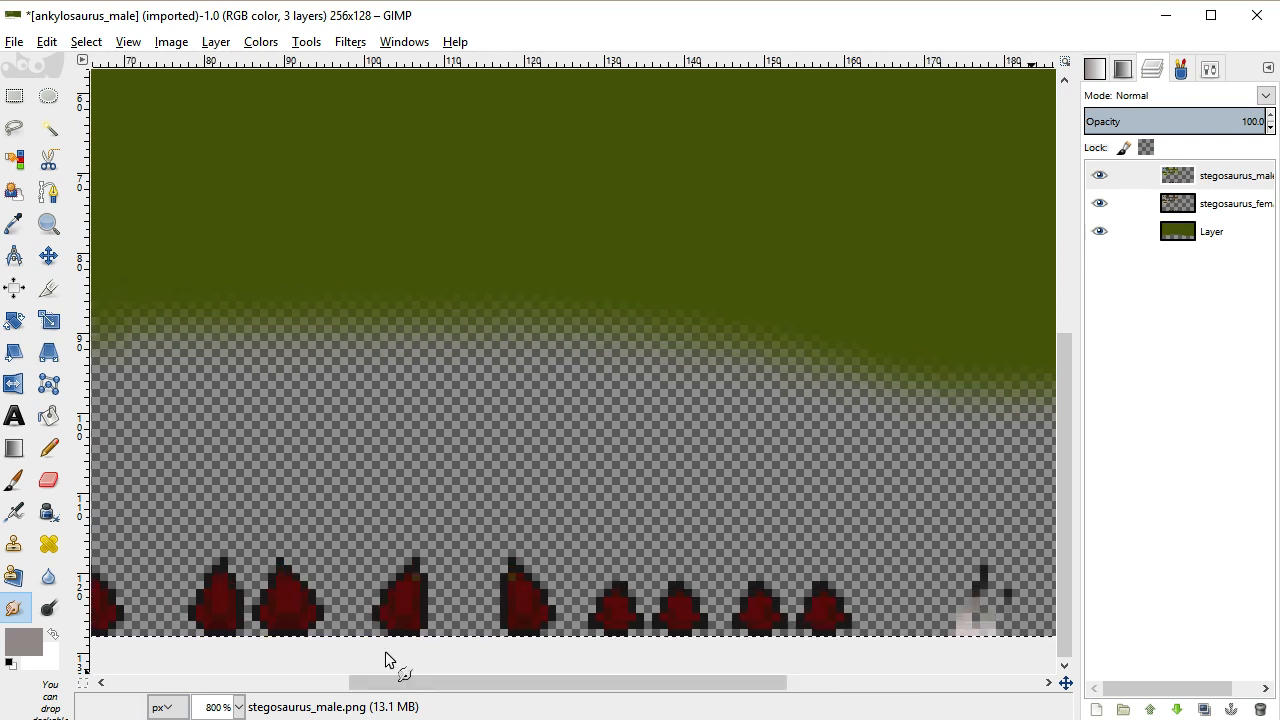
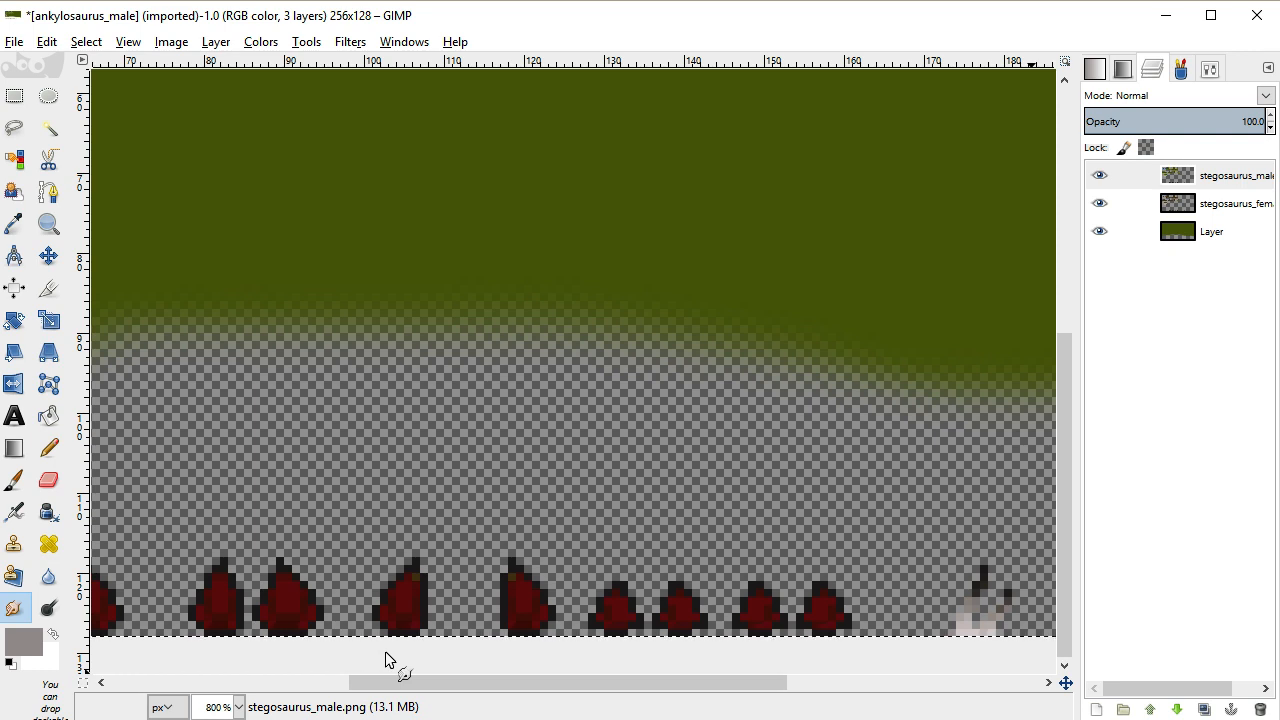
{"action": "left_click_drag", "start_coordinate": [428, 681], "coordinate": [130, 662]}
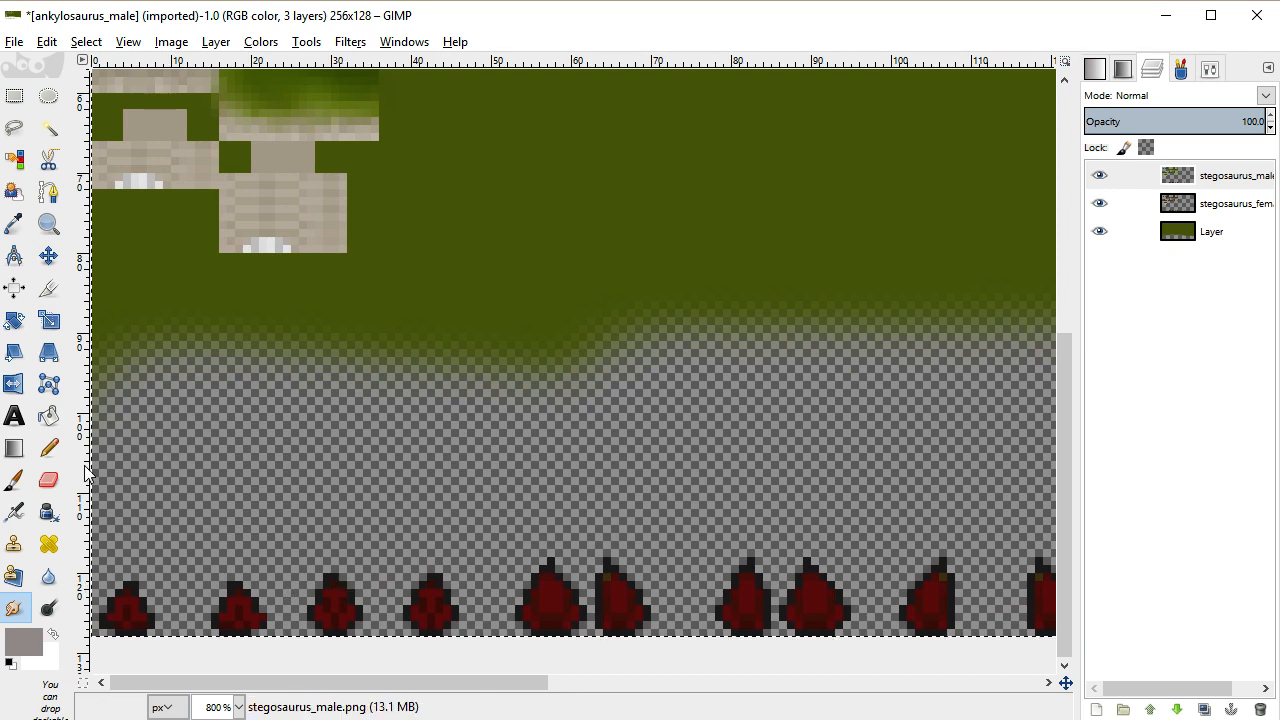
{"action": "left_click", "coordinate": [24, 642]}
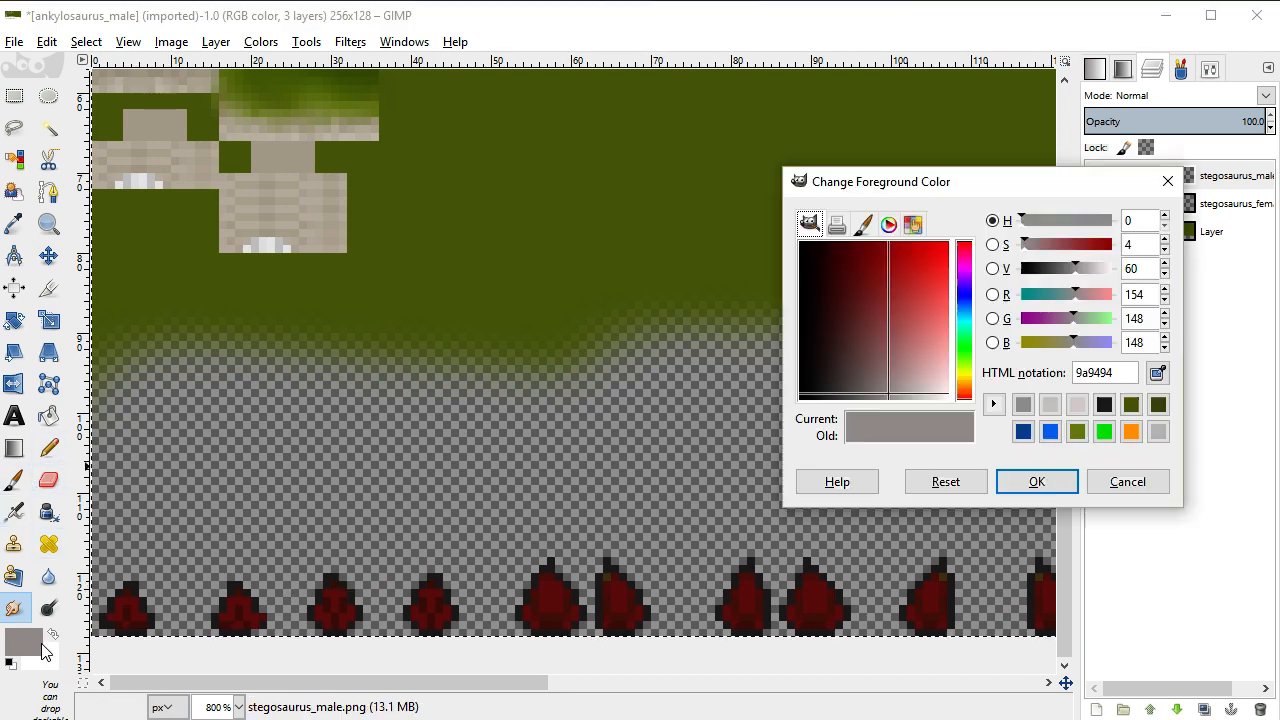
{"action": "left_click_drag", "start_coordinate": [887, 399], "coordinate": [904, 243]}
{"action": "left_click", "coordinate": [1033, 483]}
{"action": "left_click", "coordinate": [48, 448]}
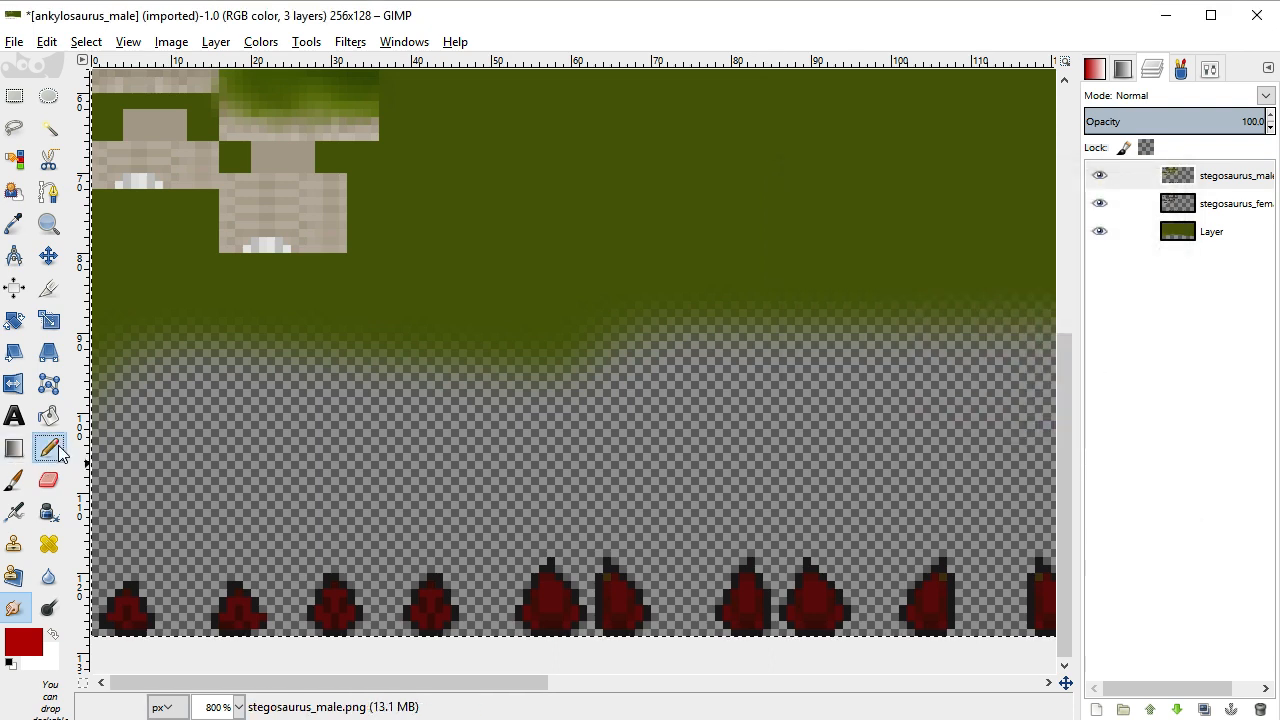
{"action": "scroll", "coordinate": [124, 625], "scroll_direction": "up", "scroll_amount": 3}
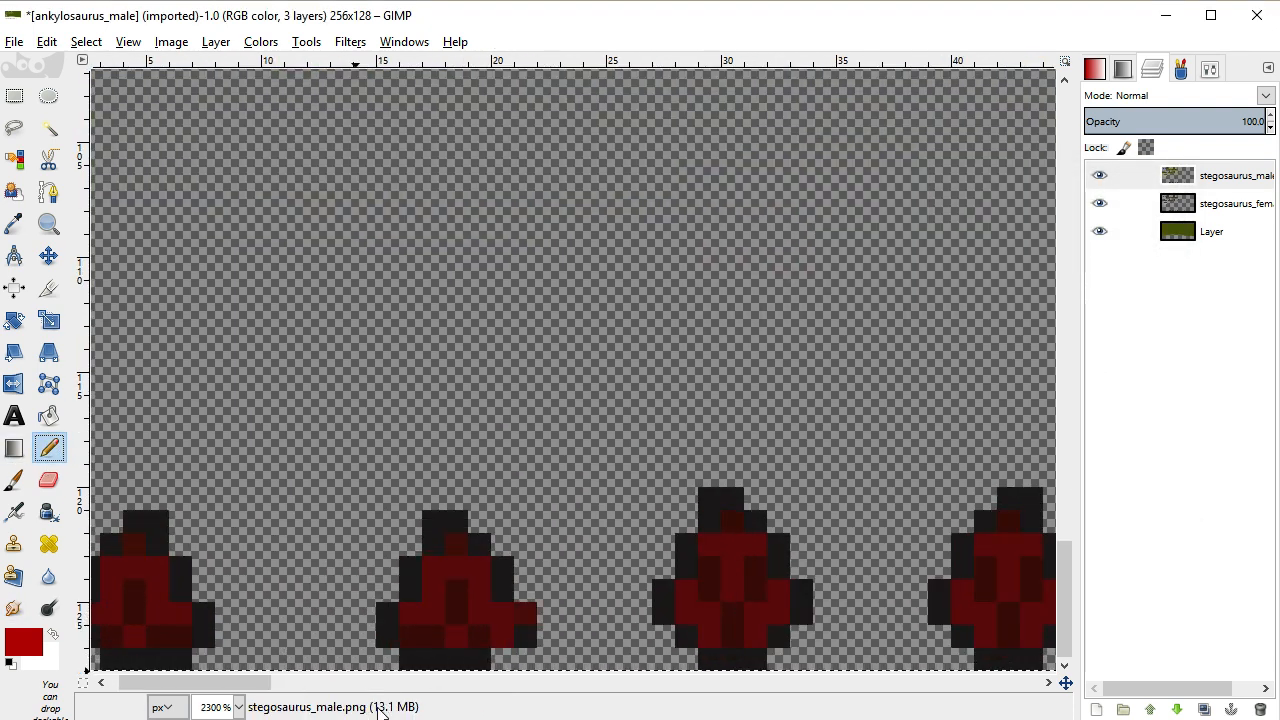
{"action": "left_click_drag", "start_coordinate": [262, 686], "coordinate": [108, 681]}
{"action": "left_click_drag", "start_coordinate": [194, 591], "coordinate": [194, 616]}
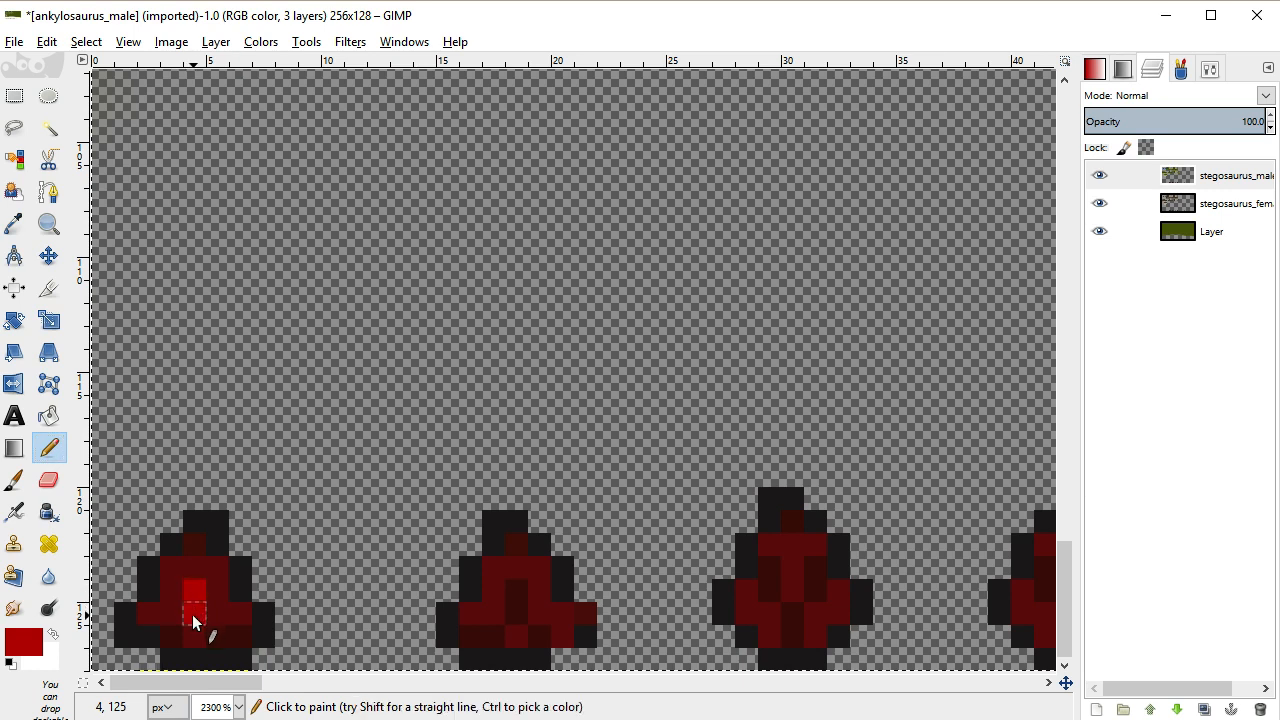
Set the foreground colour to red 8f0d0d and repaint the first plate's centre stripe, top pixel and dark lower pixels
{"action": "left_click", "coordinate": [28, 643]}
{"action": "left_click_drag", "start_coordinate": [880, 257], "coordinate": [883, 256]}
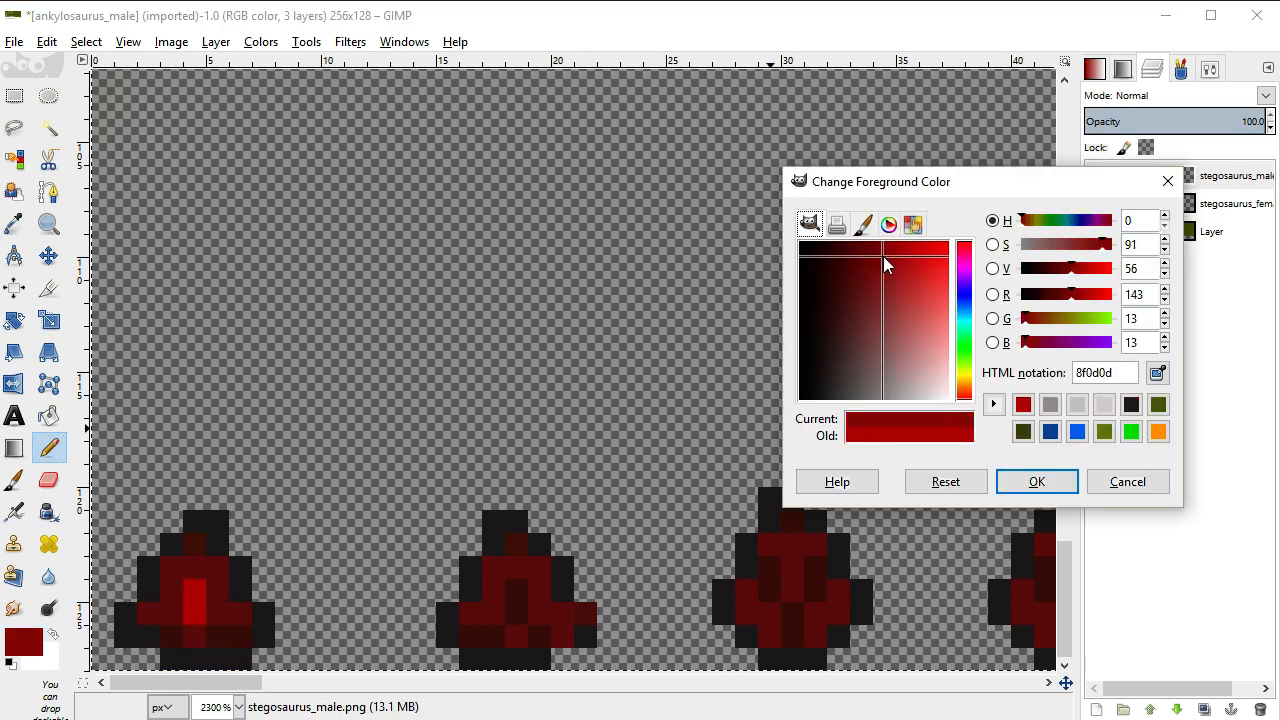
{"action": "left_click", "coordinate": [1037, 481]}
{"action": "left_click_drag", "start_coordinate": [194, 591], "coordinate": [206, 620]}
{"action": "left_click", "coordinate": [218, 637]}
{"action": "left_click", "coordinate": [240, 637]}
{"action": "left_click", "coordinate": [172, 636]}
{"action": "left_click", "coordinate": [196, 544]}
Repaint the dark inner pixels of the second and third plates in 8f0d0d, plus the outermost side pixels of the first two plates
{"action": "left_click", "coordinate": [516, 544]}
{"action": "left_click_drag", "start_coordinate": [517, 591], "coordinate": [494, 638]}
{"action": "left_click", "coordinate": [539, 637]}
{"action": "left_click", "coordinate": [585, 614]}
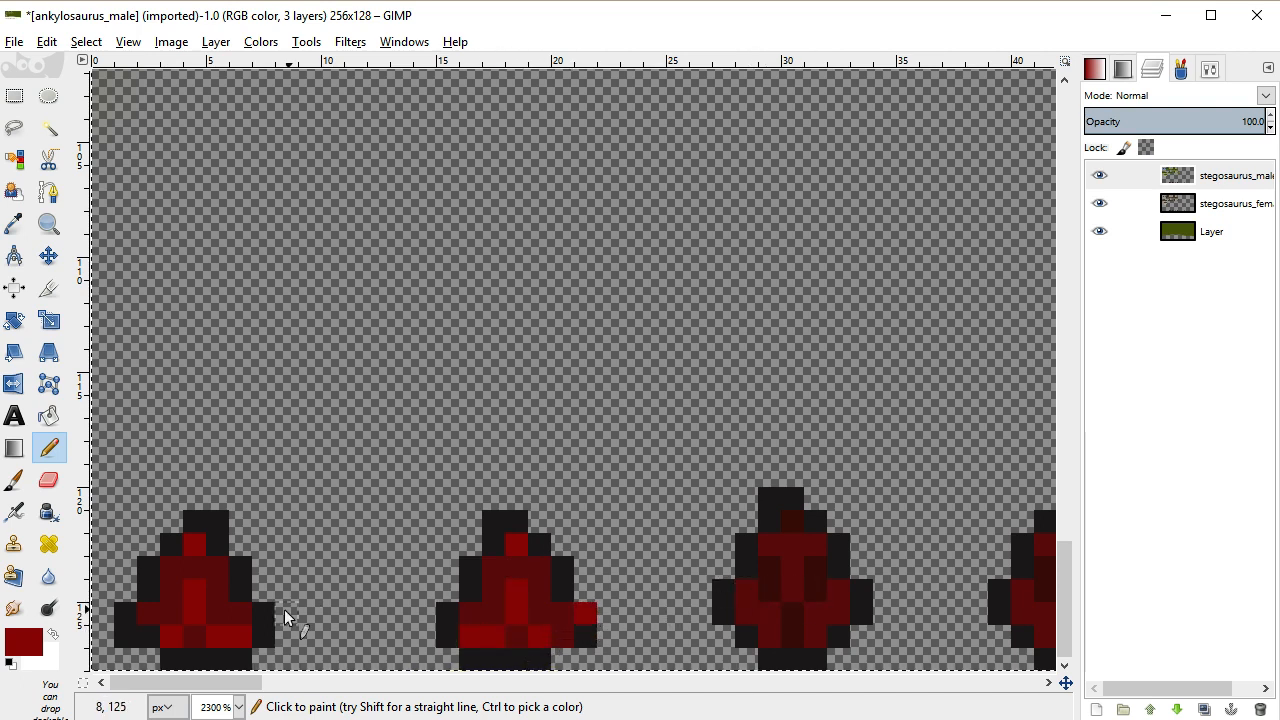
{"action": "left_click", "coordinate": [133, 619]}
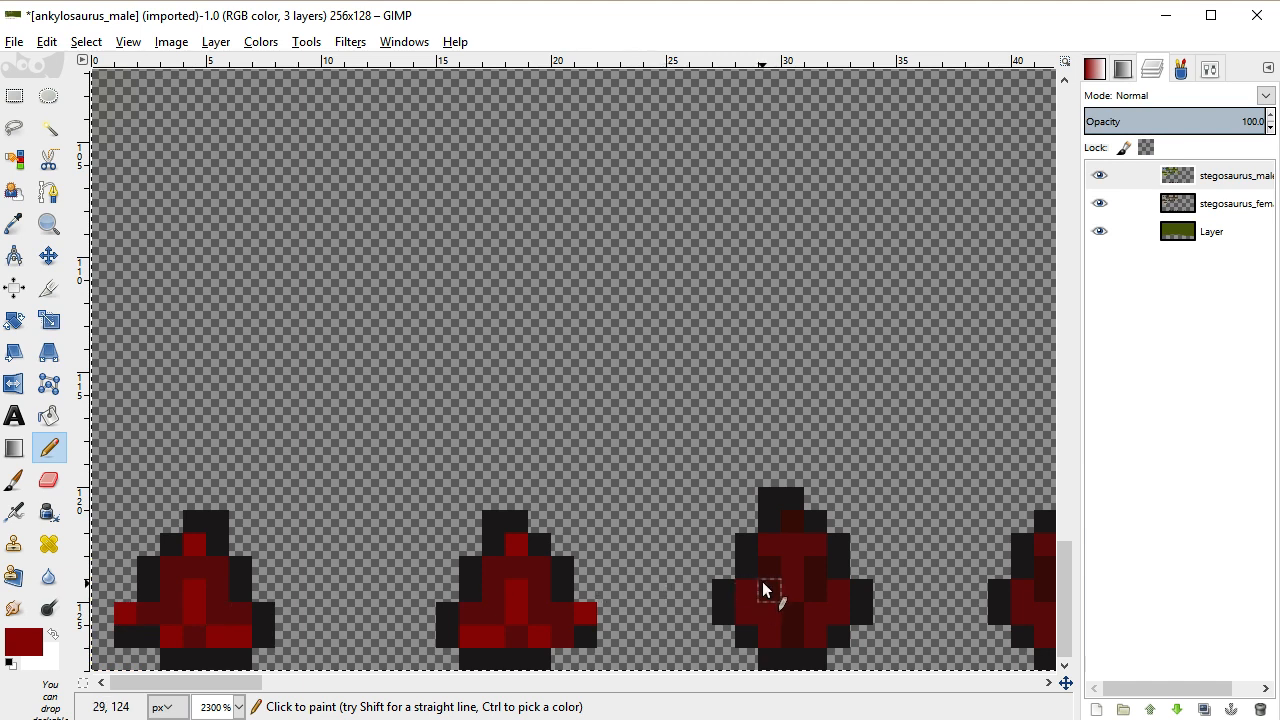
{"action": "left_click_drag", "start_coordinate": [811, 594], "coordinate": [806, 529]}
Change the foreground colour to a dark purple and paint it over the first plate's dark red arch around the centre stripe
{"action": "left_click", "coordinate": [31, 636]}
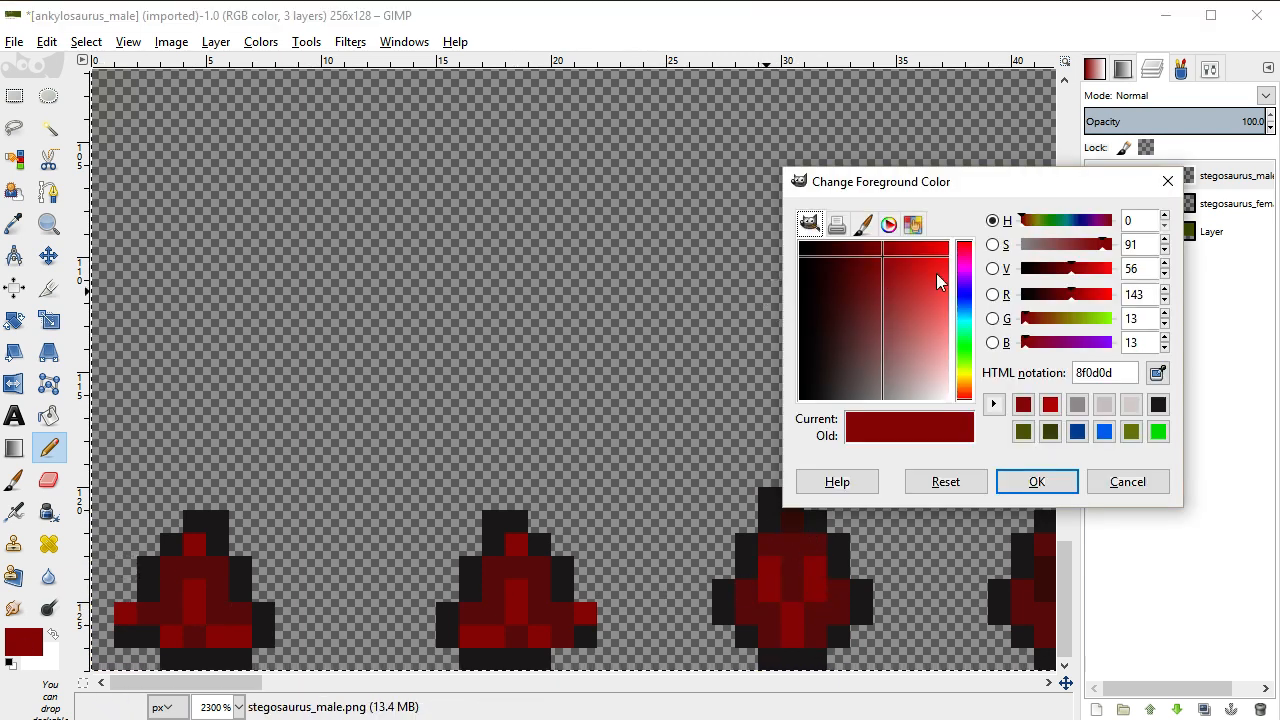
{"action": "left_click_drag", "start_coordinate": [1070, 346], "coordinate": [1103, 346]}
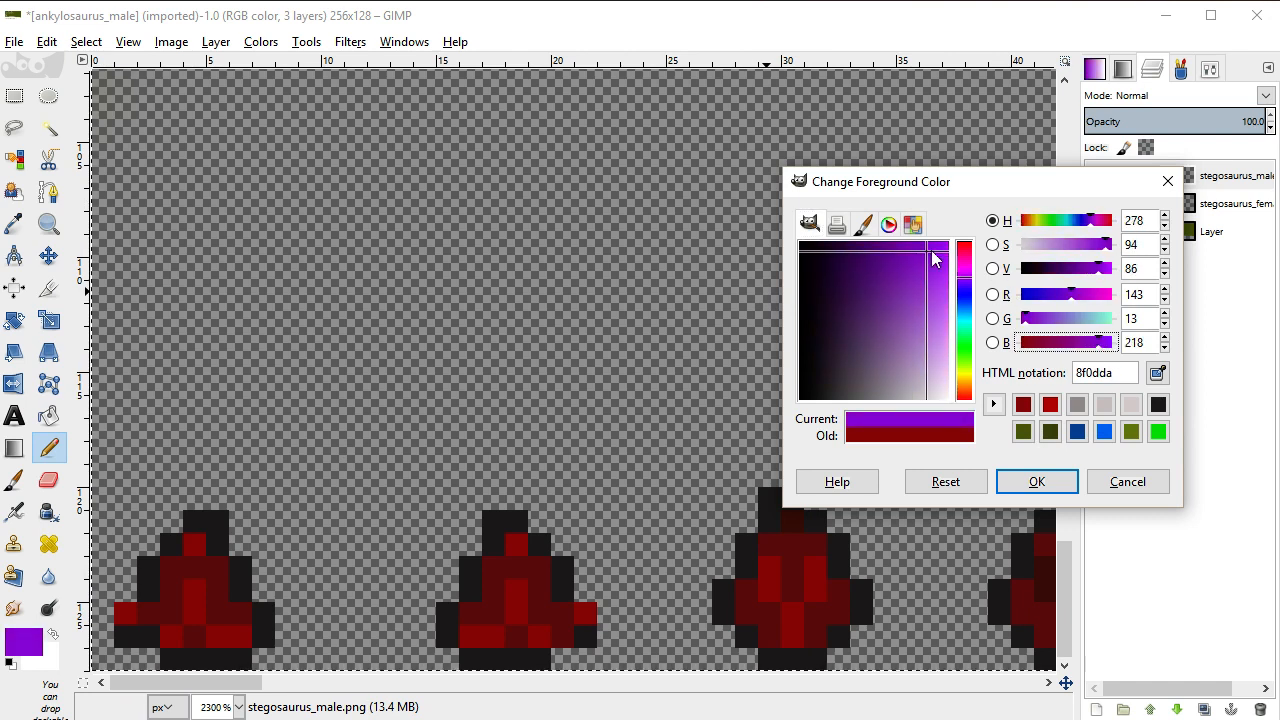
{"action": "left_click", "coordinate": [913, 226]}
{"action": "left_click", "coordinate": [810, 222]}
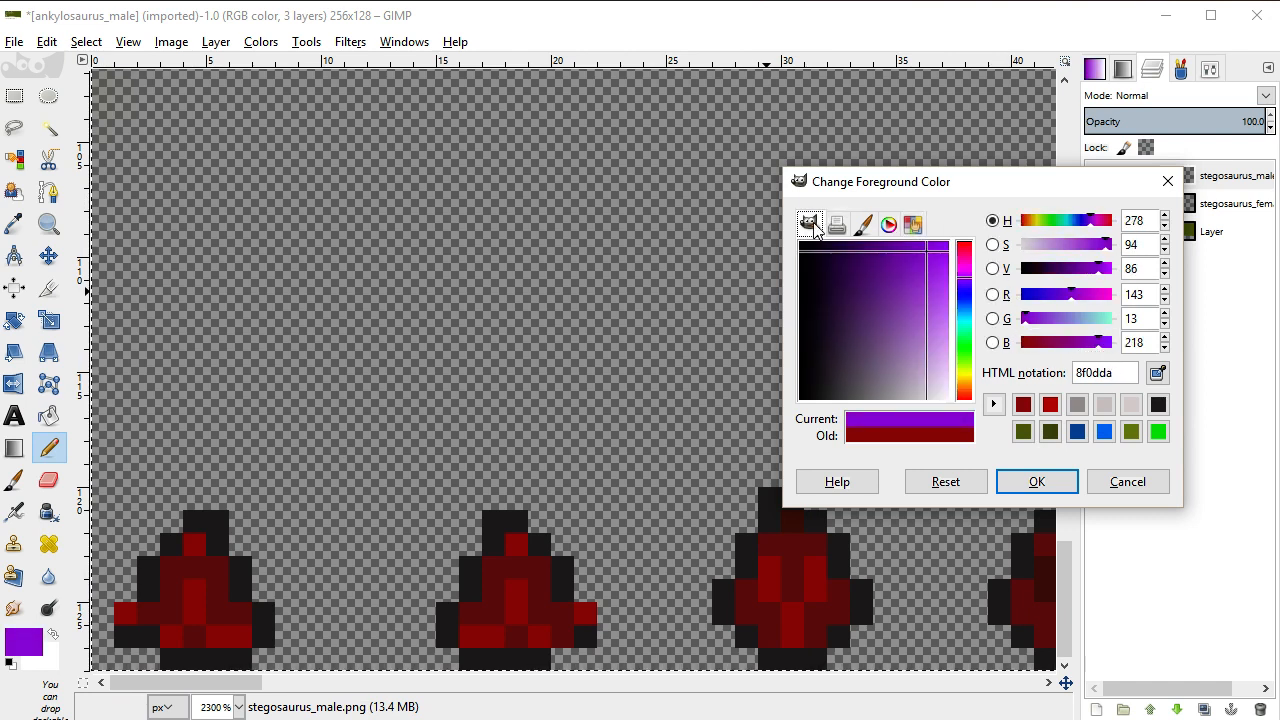
{"action": "left_click_drag", "start_coordinate": [915, 278], "coordinate": [877, 277]}
{"action": "left_click", "coordinate": [1034, 482]}
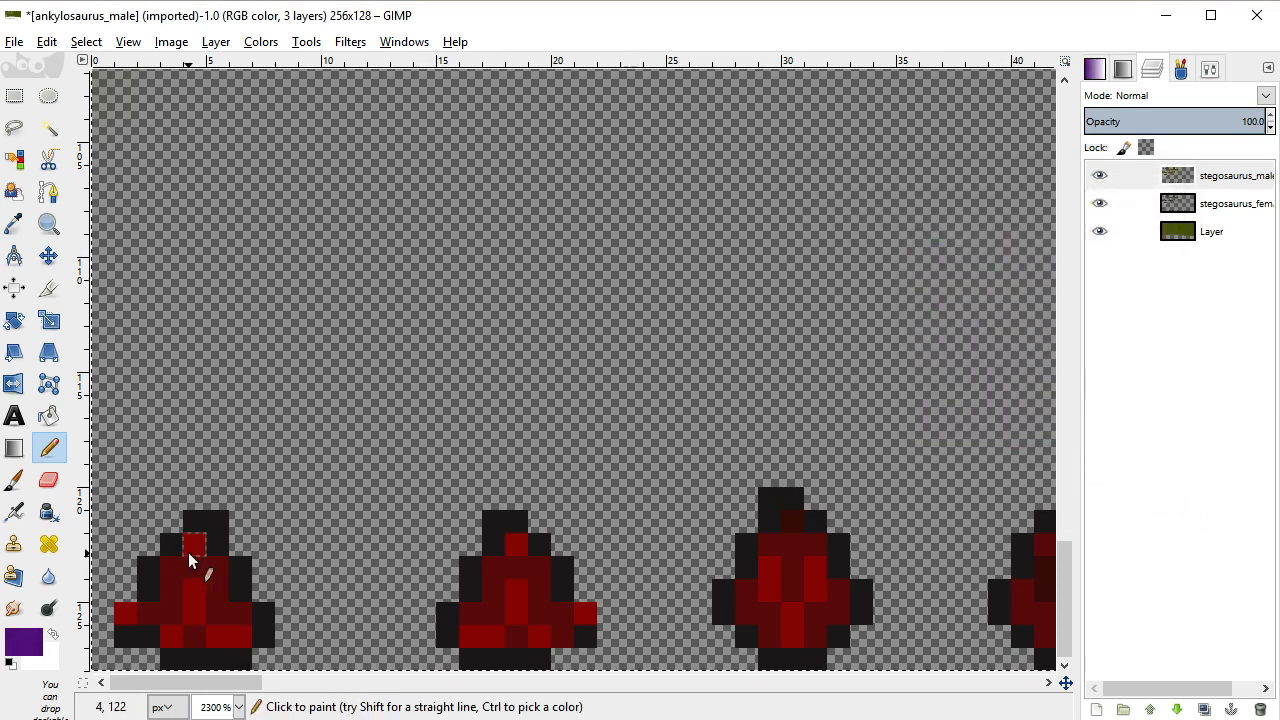
{"action": "mouse_move", "coordinate": [172, 610]}
{"action": "left_mouse_down"}
{"action": "mouse_move", "coordinate": [149, 611]}
{"action": "mouse_move", "coordinate": [197, 574]}
{"action": "mouse_move", "coordinate": [217, 608]}
{"action": "left_mouse_up"}
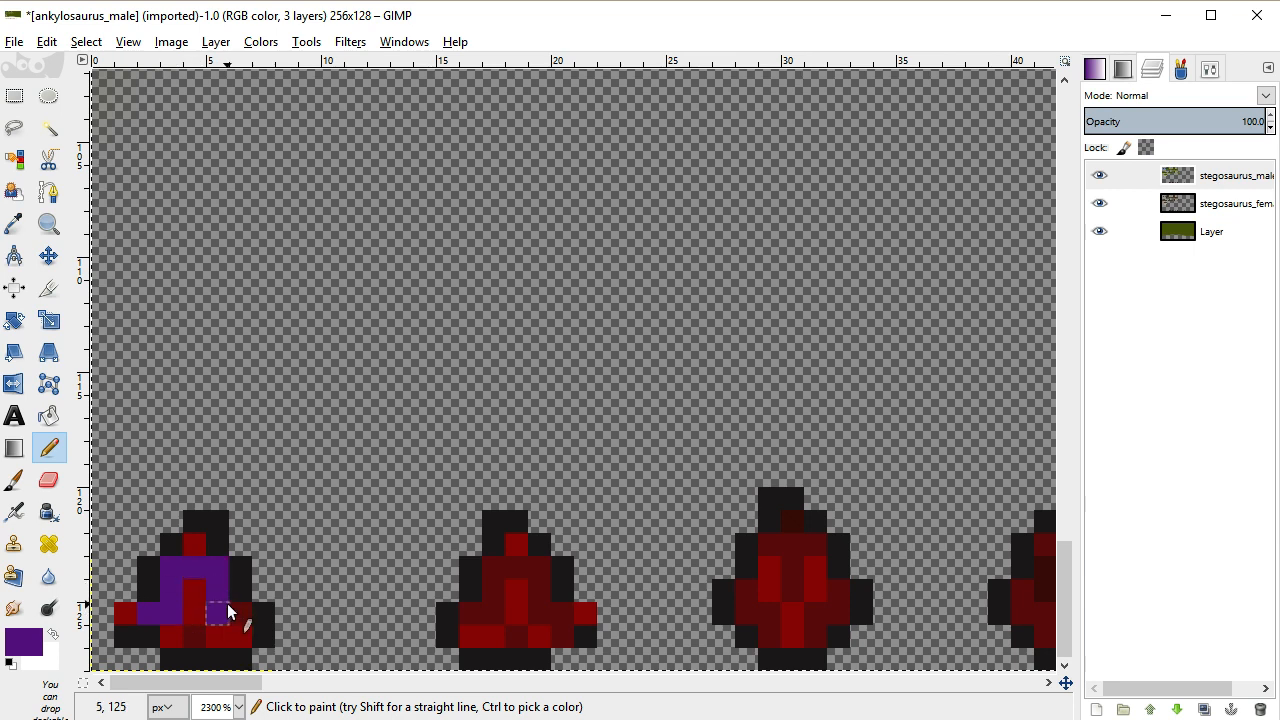
Try a darker purple with Bucket Fill on the first plate's arch and lower centre pixel, and undo the fills
{"action": "left_click", "coordinate": [24, 641]}
{"action": "left_click_drag", "start_coordinate": [866, 287], "coordinate": [849, 257]}
{"action": "left_click", "coordinate": [1035, 481]}
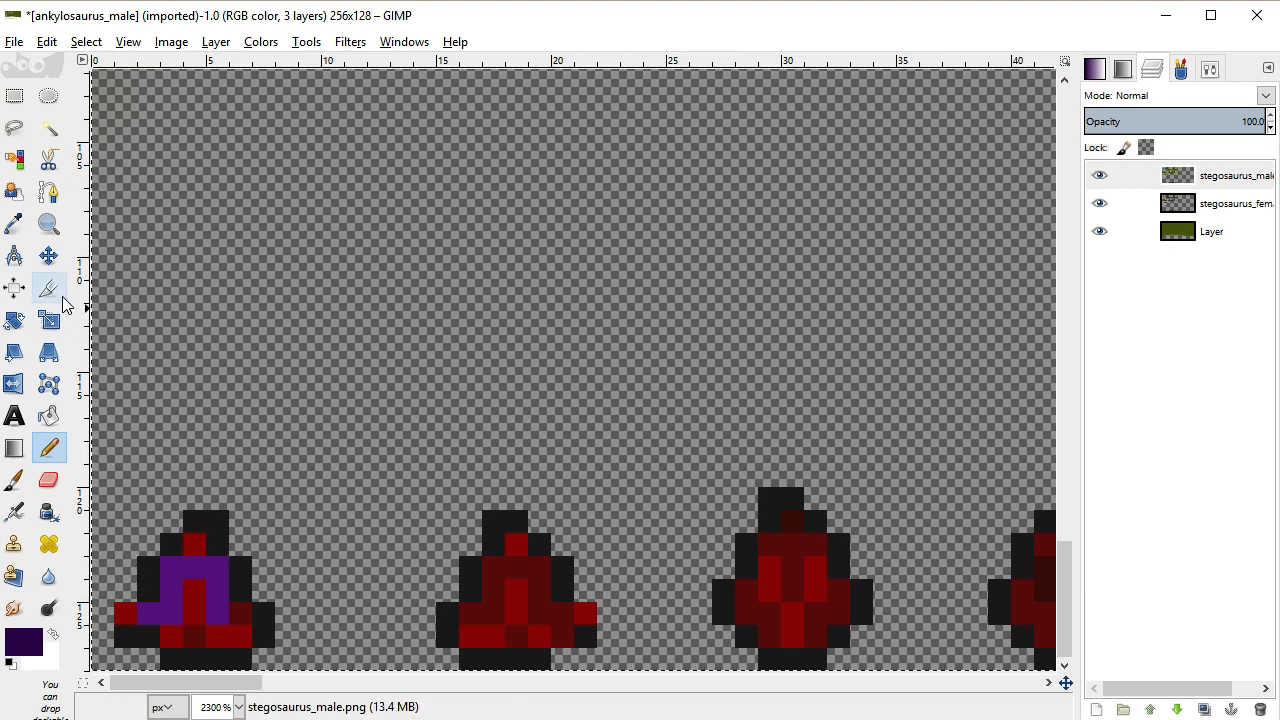
{"action": "left_click", "coordinate": [48, 415]}
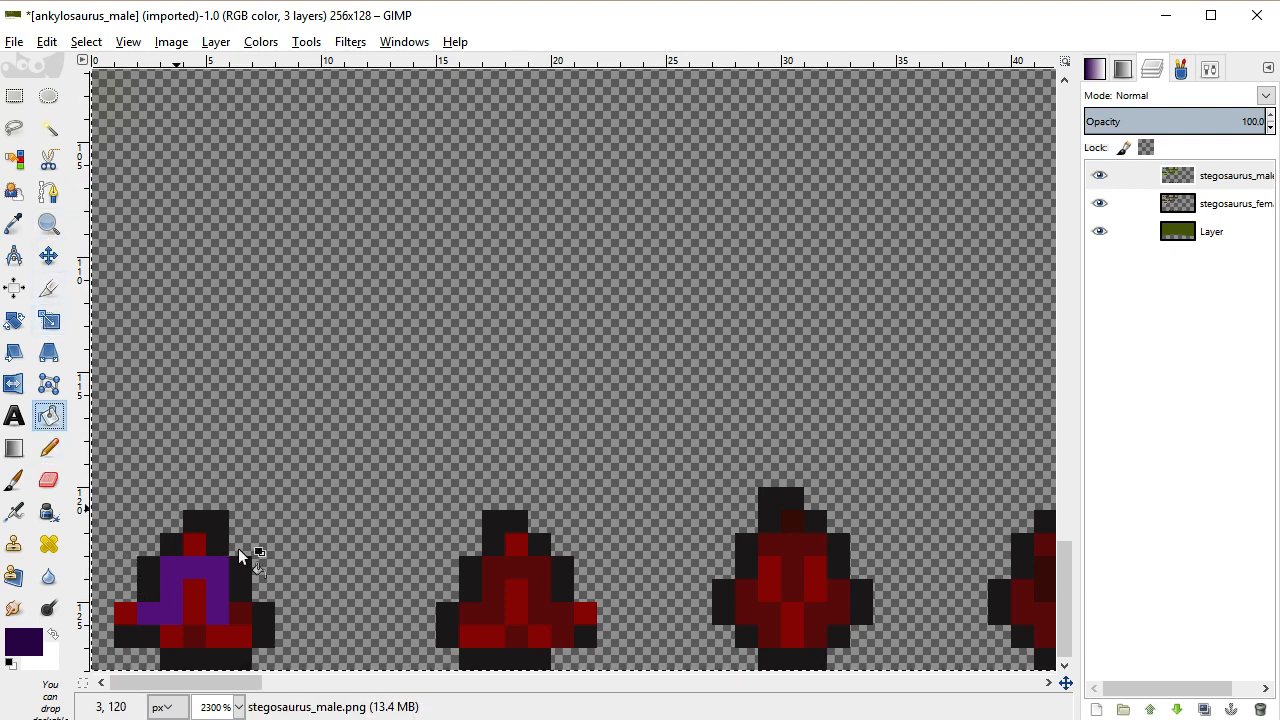
{"action": "left_click", "coordinate": [218, 597]}
{"action": "left_click", "coordinate": [208, 645]}
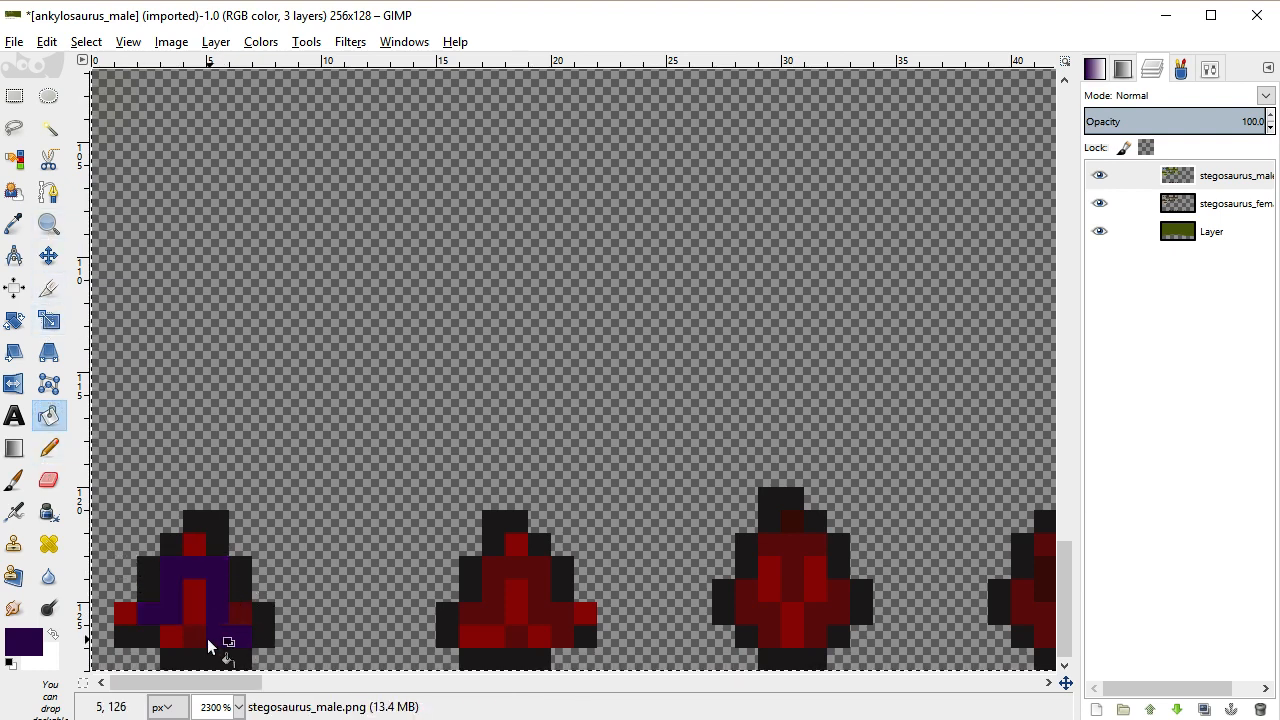
{"action": "key", "text": "ctrl+z"}
{"action": "left_click", "coordinate": [240, 615]}
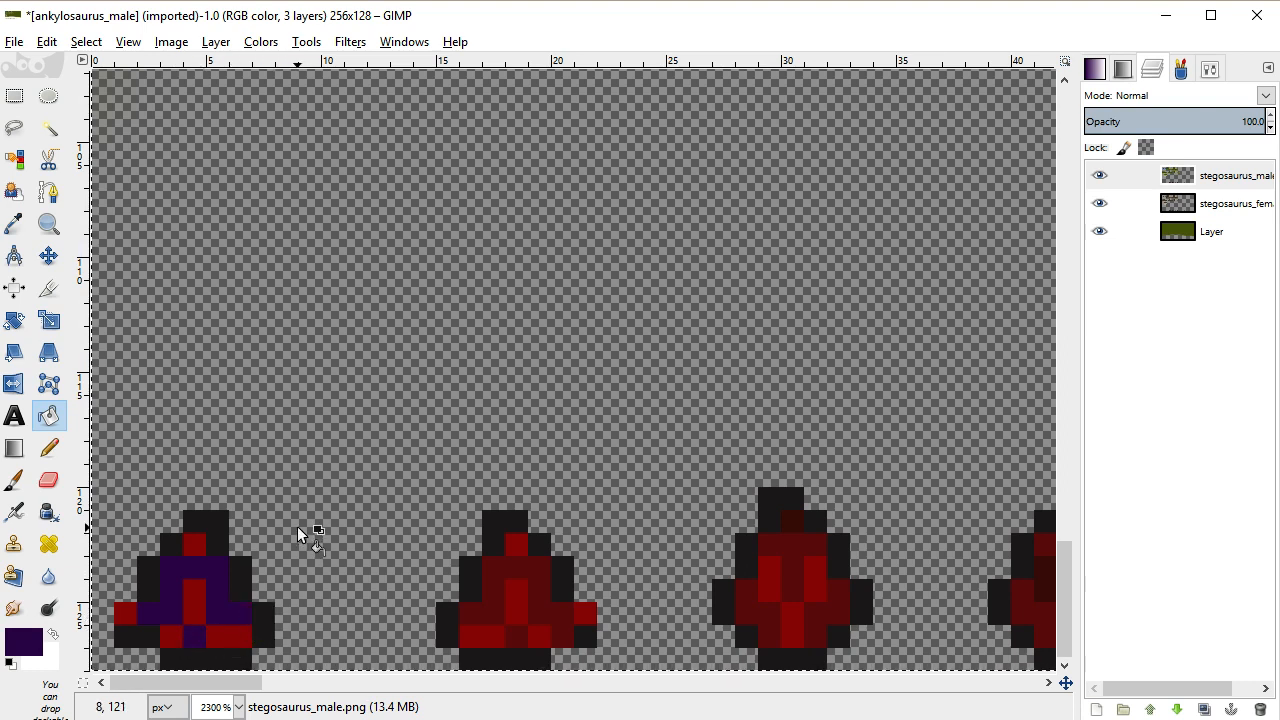
{"action": "key", "text": "ctrl+z"}
{"action": "key", "text": "ctrl+z"}
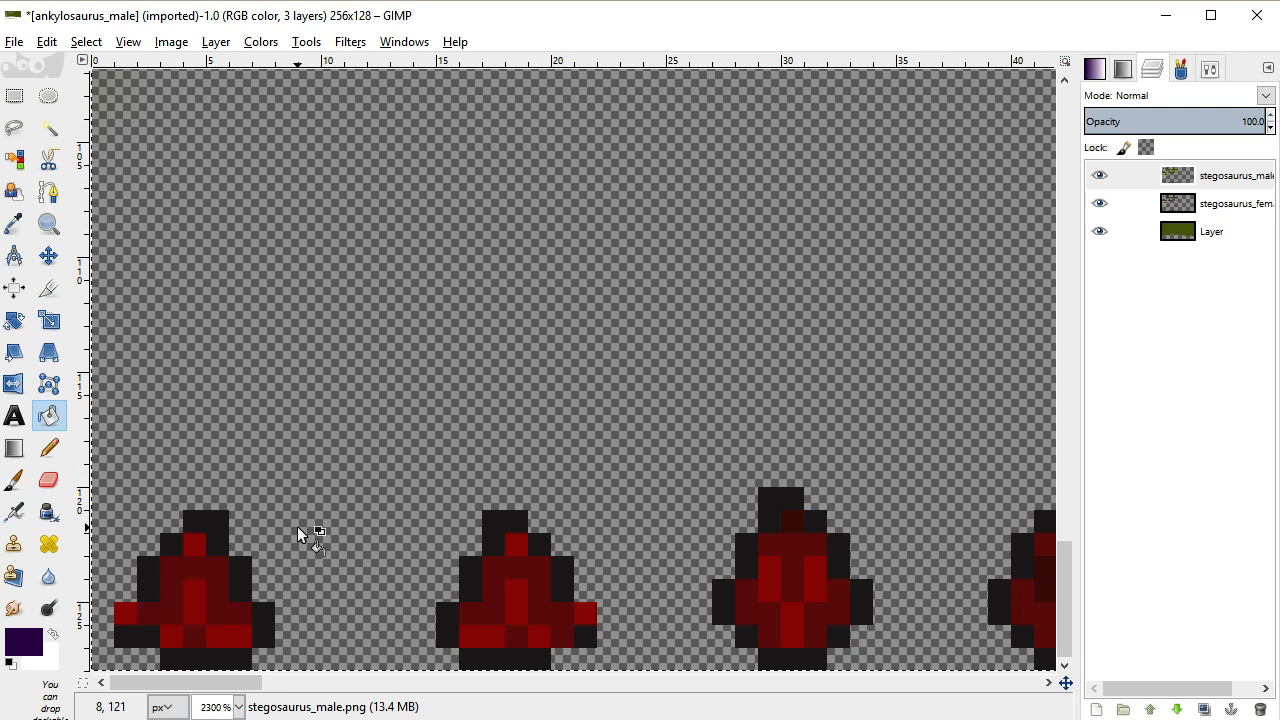
Try the same dark purple on the first plate's bright red stripe, top, side and base pixels, and undo it
{"action": "mouse_move", "coordinate": [195, 613]}
{"action": "left_mouse_down"}
{"action": "mouse_move", "coordinate": [243, 634]}
{"action": "mouse_move", "coordinate": [251, 623]}
{"action": "mouse_move", "coordinate": [171, 634]}
{"action": "mouse_move", "coordinate": [137, 622]}
{"action": "left_mouse_up"}
{"action": "left_click", "coordinate": [130, 614]}
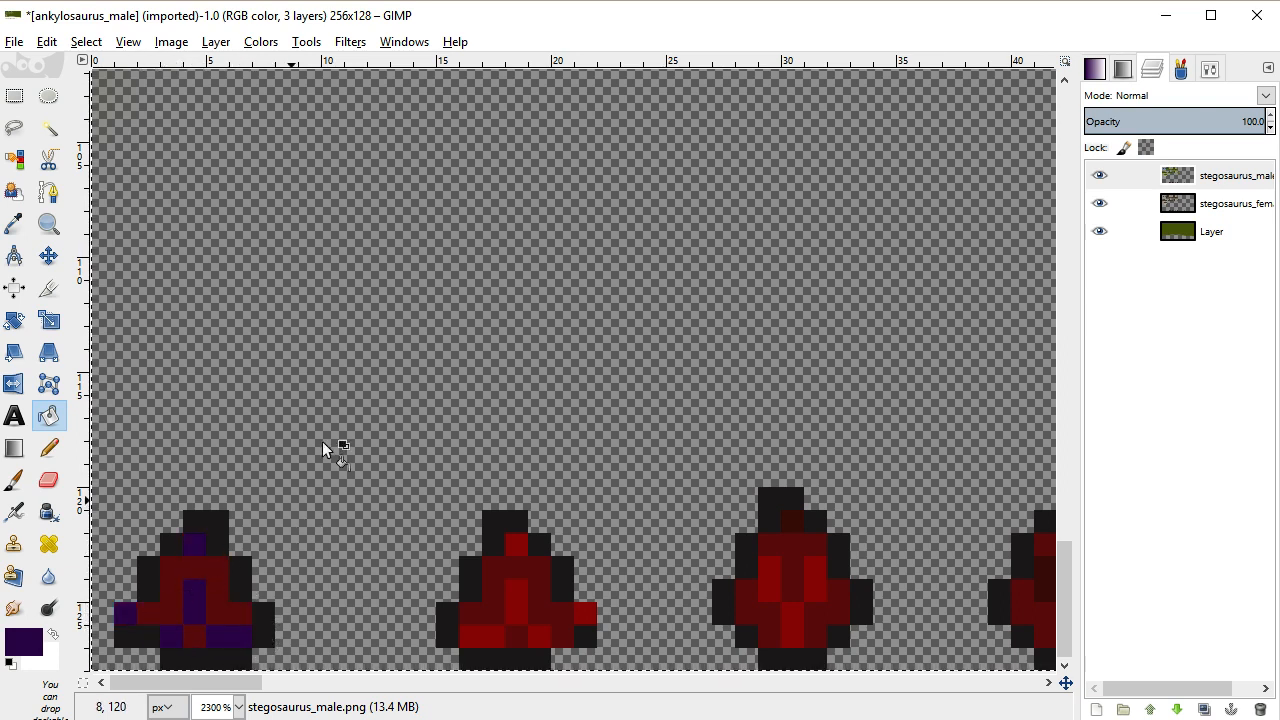
{"action": "key", "text": "ctrl+z"}
{"action": "key", "text": "ctrl+z"}
{"action": "key", "text": "ctrl+z"}
{"action": "key", "text": "ctrl+z"}
{"action": "key", "text": "ctrl+z"}
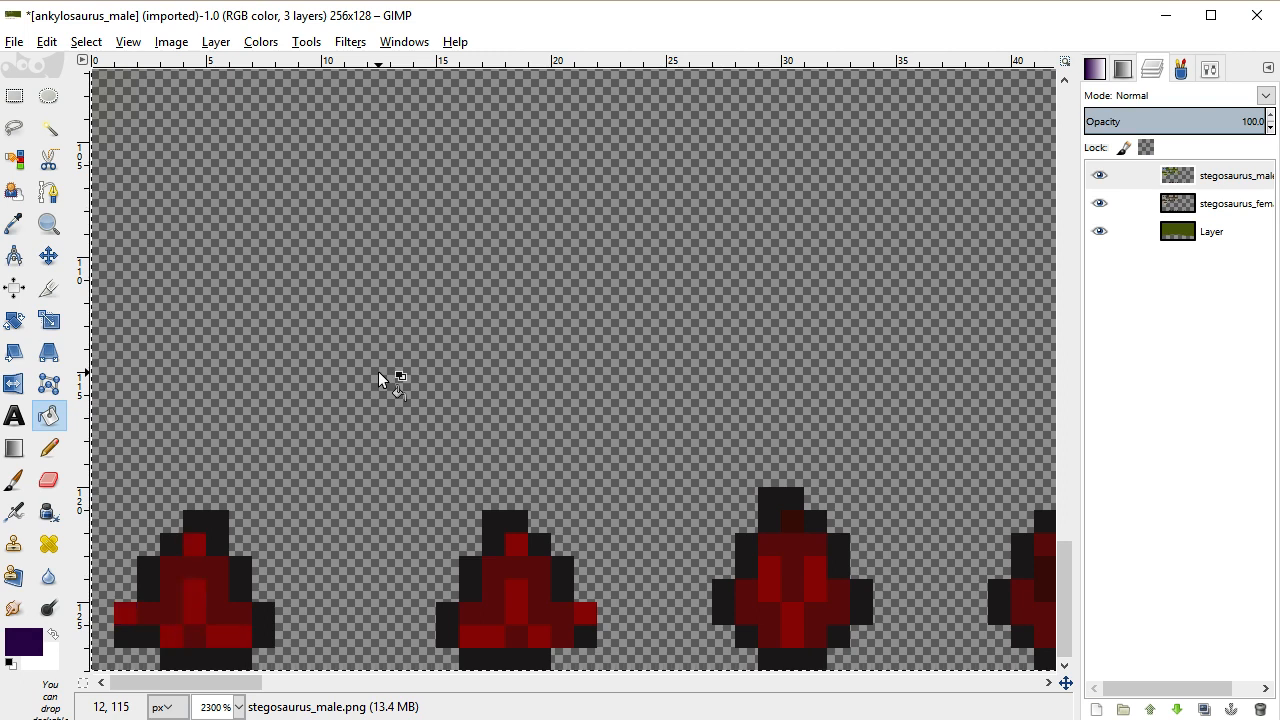
Sample the second plate's bright red and pencil it over the dark top pixel of the third plate, near x 31
{"action": "key", "text": "o"}
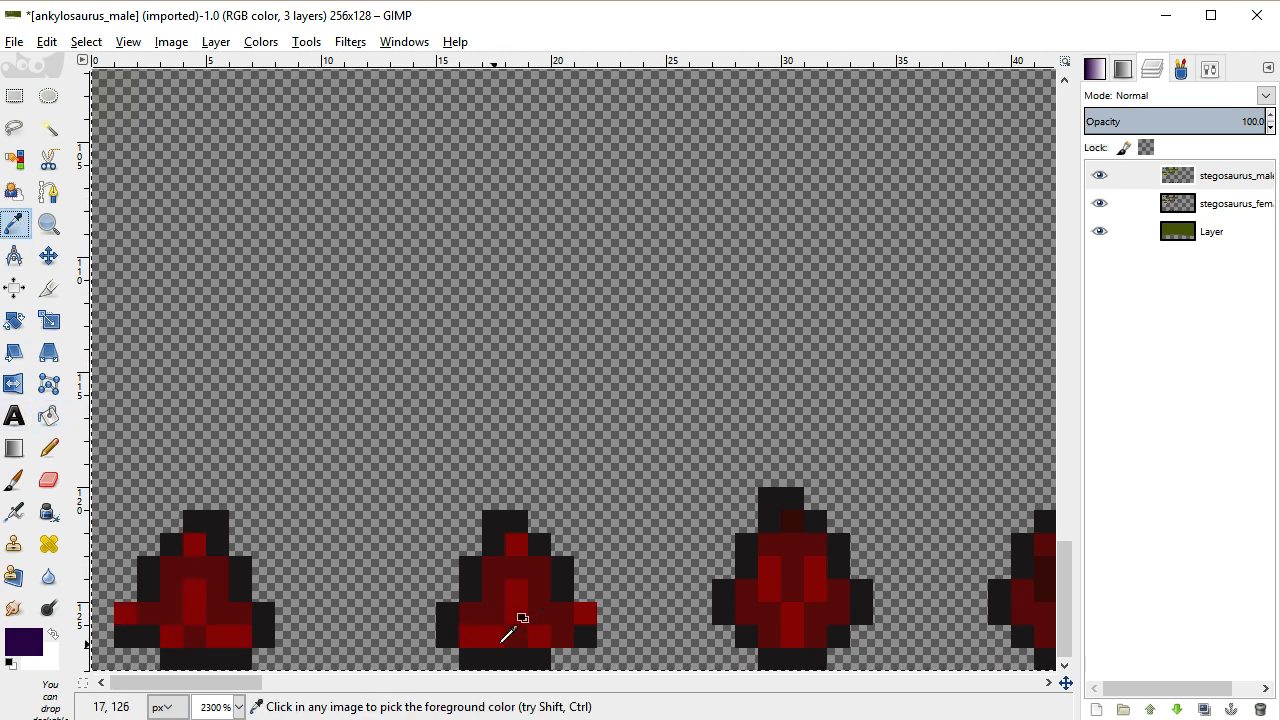
{"action": "left_click", "coordinate": [500, 611]}
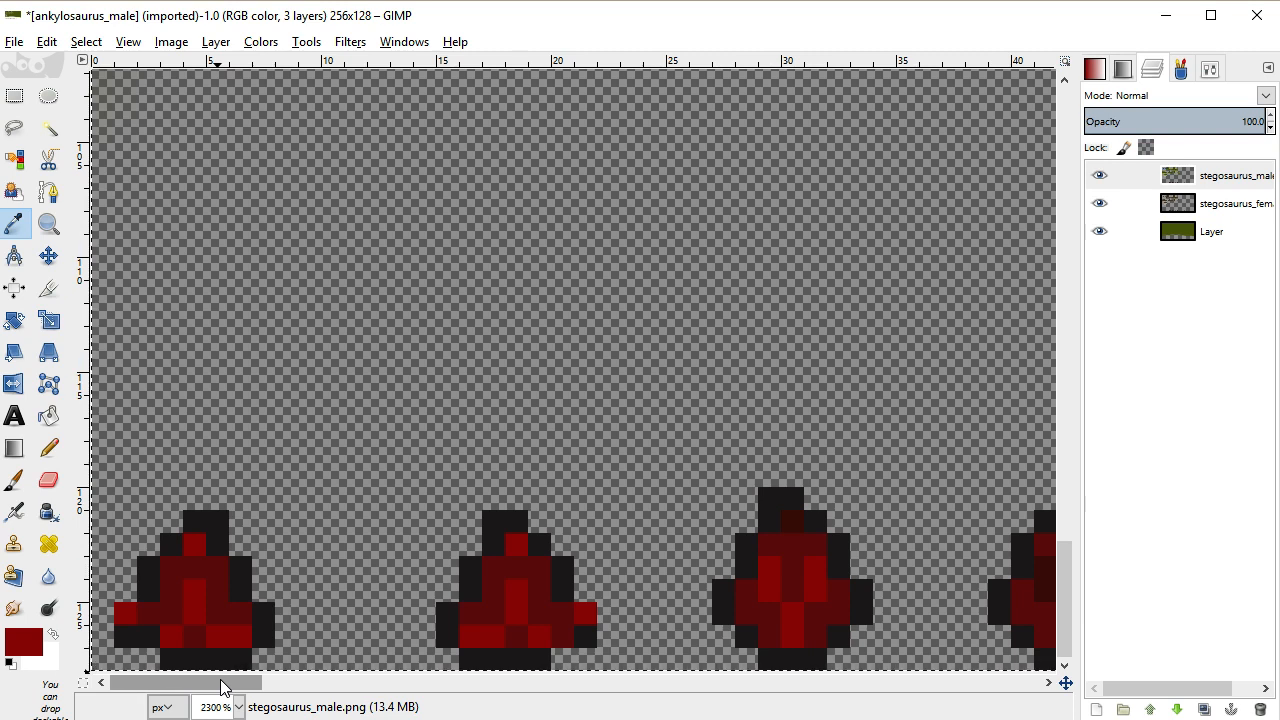
{"action": "left_click_drag", "start_coordinate": [222, 686], "coordinate": [292, 686]}
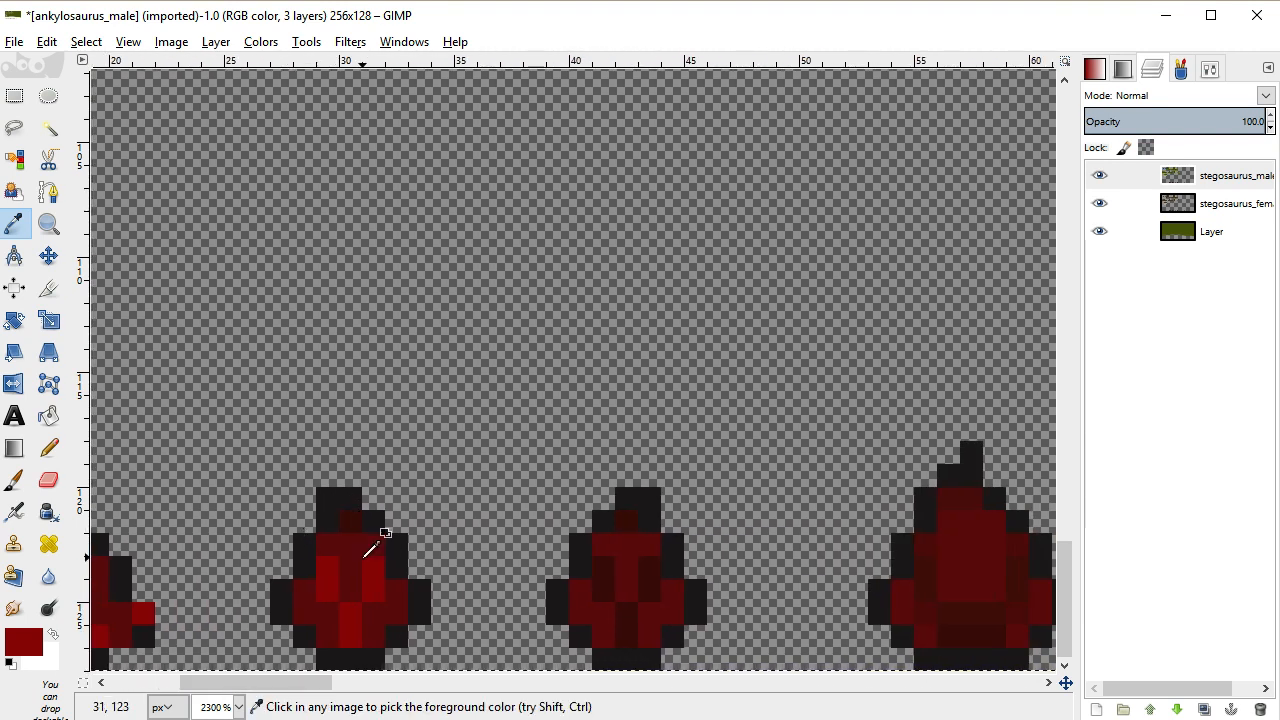
{"action": "left_click", "coordinate": [49, 447]}
{"action": "left_click", "coordinate": [355, 524]}
Repaint the fourth plate's dark top pixel, two inner side stripes and lower centre stripe in bright red, near x 42
{"action": "left_click_drag", "start_coordinate": [233, 688], "coordinate": [278, 688]}
{"action": "left_click", "coordinate": [354, 522]}
{"action": "left_click", "coordinate": [330, 568]}
{"action": "left_click", "coordinate": [329, 590]}
{"action": "left_click_drag", "start_coordinate": [353, 613], "coordinate": [354, 636]}
{"action": "left_click_drag", "start_coordinate": [371, 588], "coordinate": [373, 569]}
Repaint the dark inner side and base pixels and one top pixel of the plate near x 57 in bright red
{"action": "left_click_drag", "start_coordinate": [308, 683], "coordinate": [340, 683]}
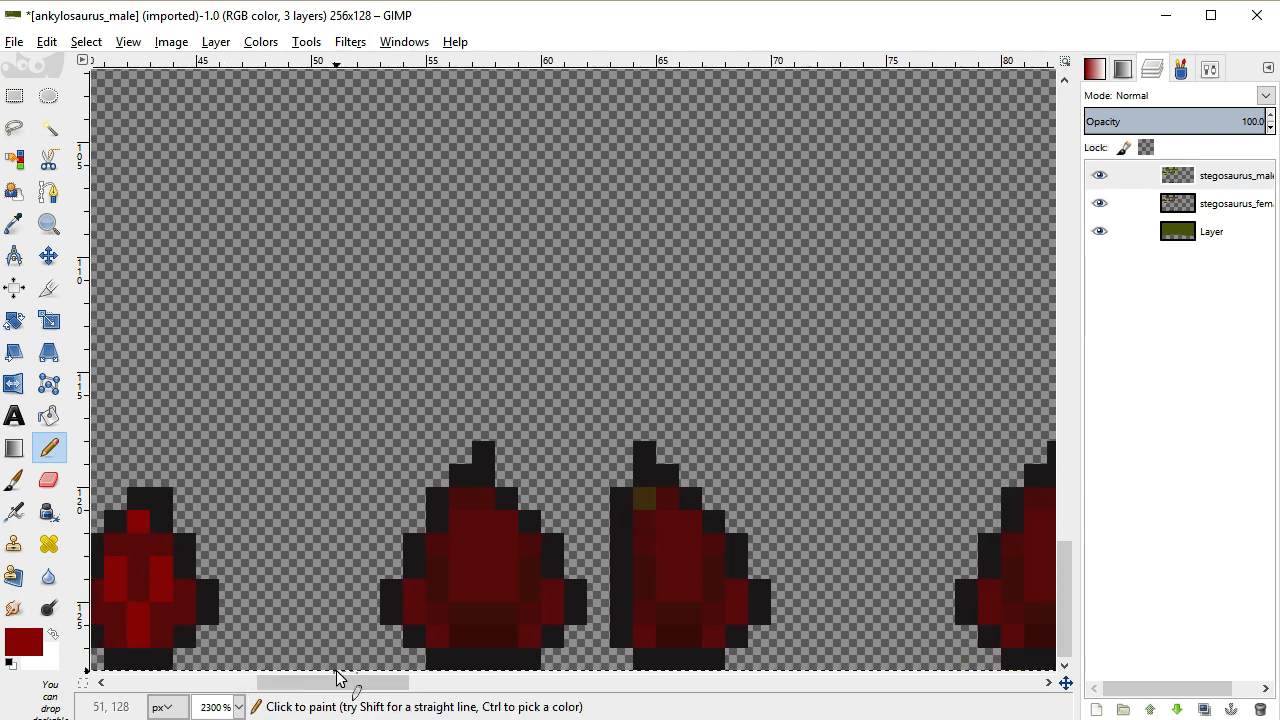
{"action": "left_click_drag", "start_coordinate": [438, 574], "coordinate": [440, 590]}
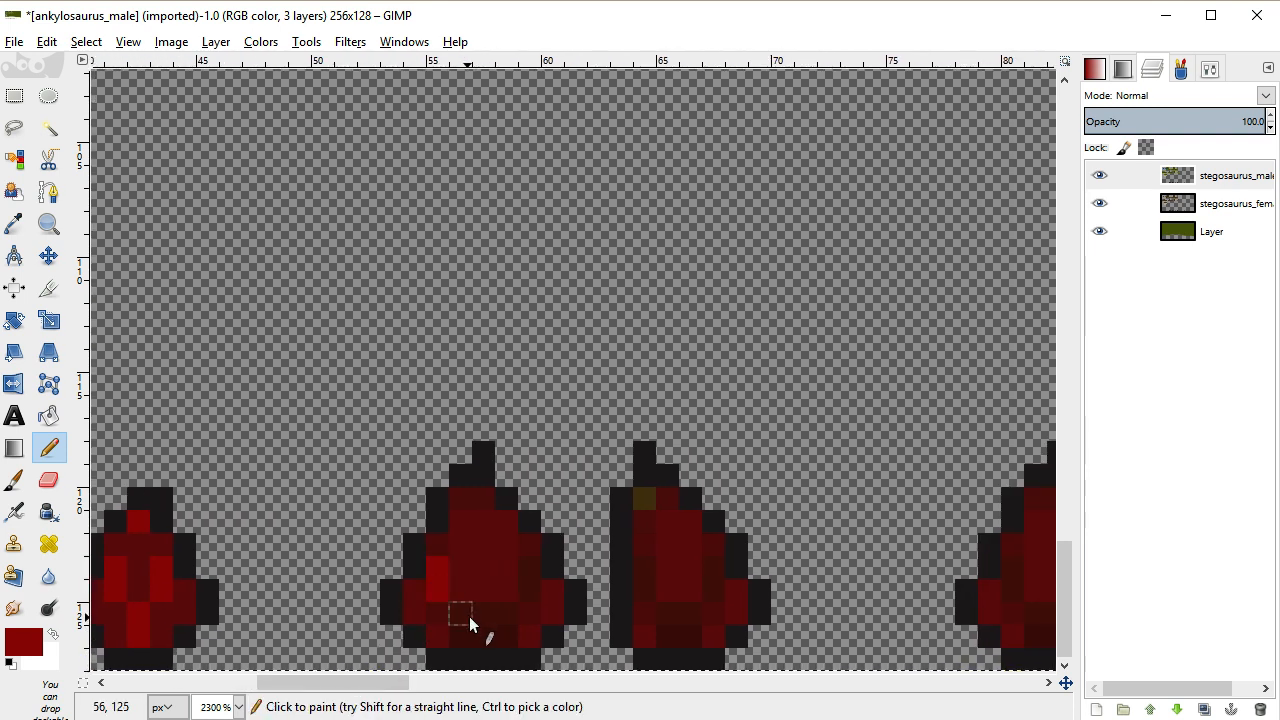
{"action": "left_click_drag", "start_coordinate": [473, 638], "coordinate": [485, 638]}
{"action": "left_click_drag", "start_coordinate": [539, 589], "coordinate": [539, 569]}
{"action": "left_click", "coordinate": [484, 504]}
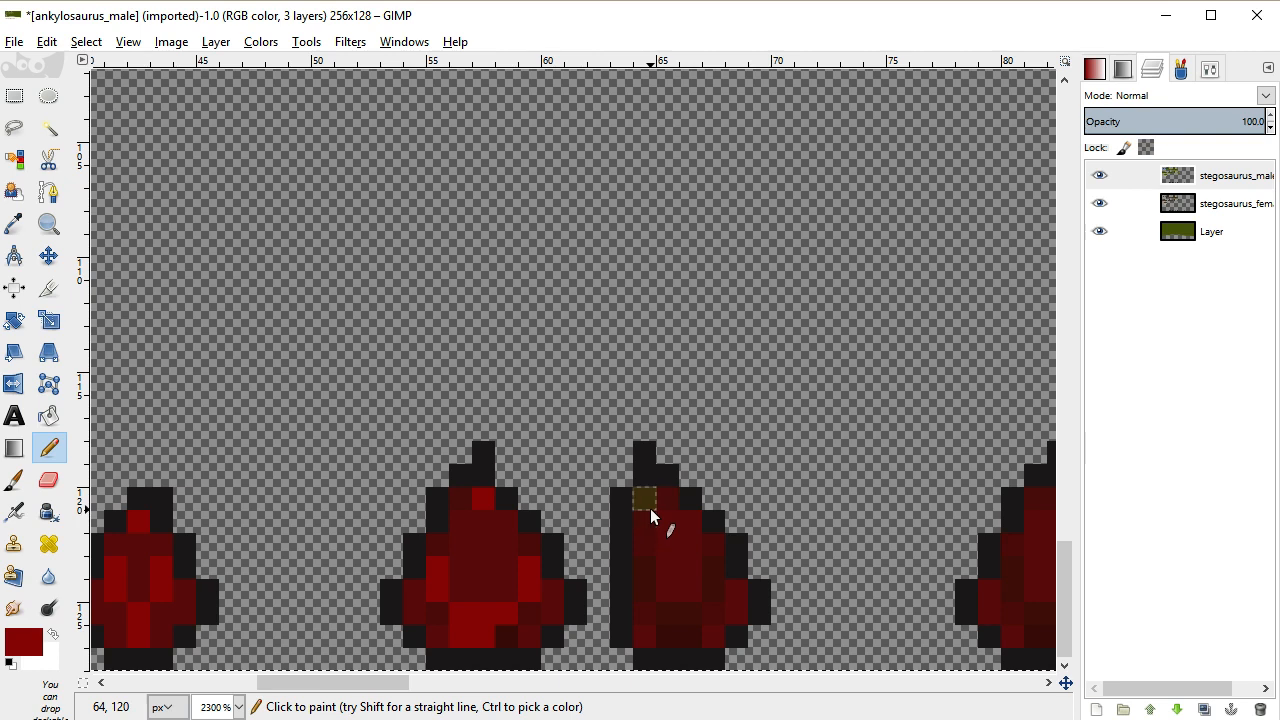
{"action": "key", "text": "ctrl+z"}
Try bright red on the top, inner side and base pixels of the half plate near x 66
{"action": "left_click", "coordinate": [641, 573]}
{"action": "left_click", "coordinate": [708, 571]}
{"action": "left_click", "coordinate": [690, 612]}
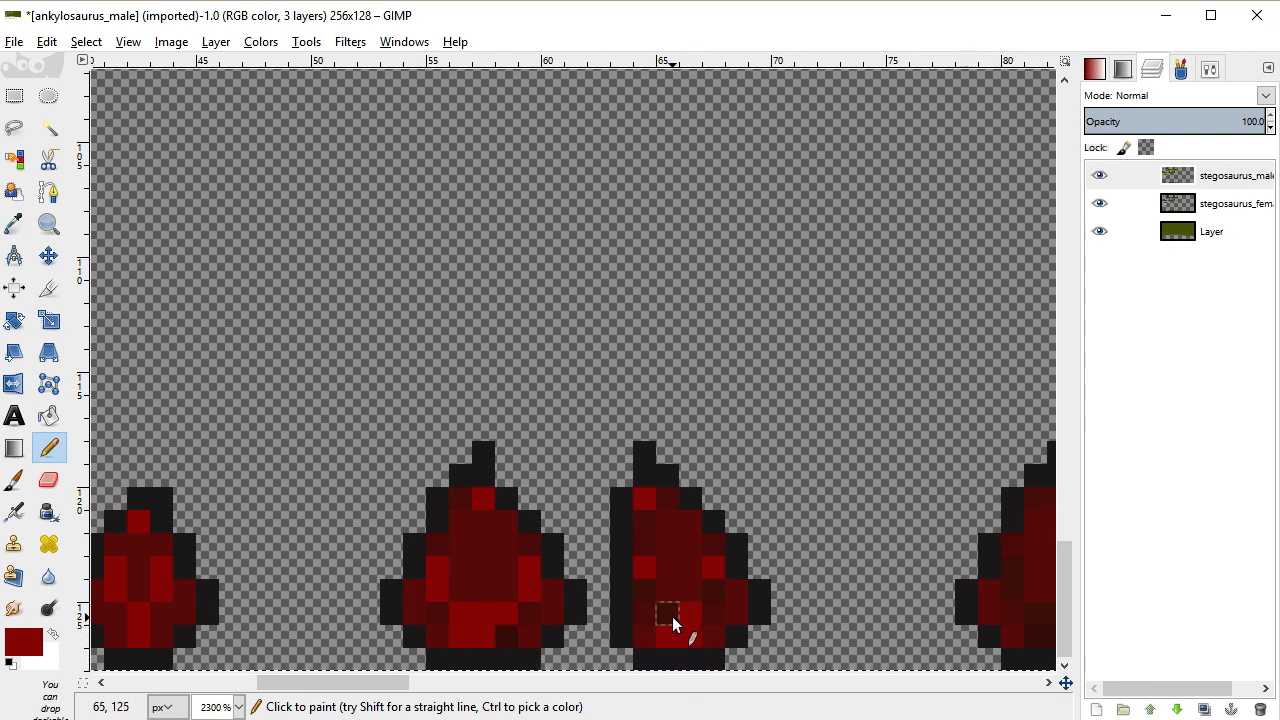
{"action": "left_click", "coordinate": [667, 498]}
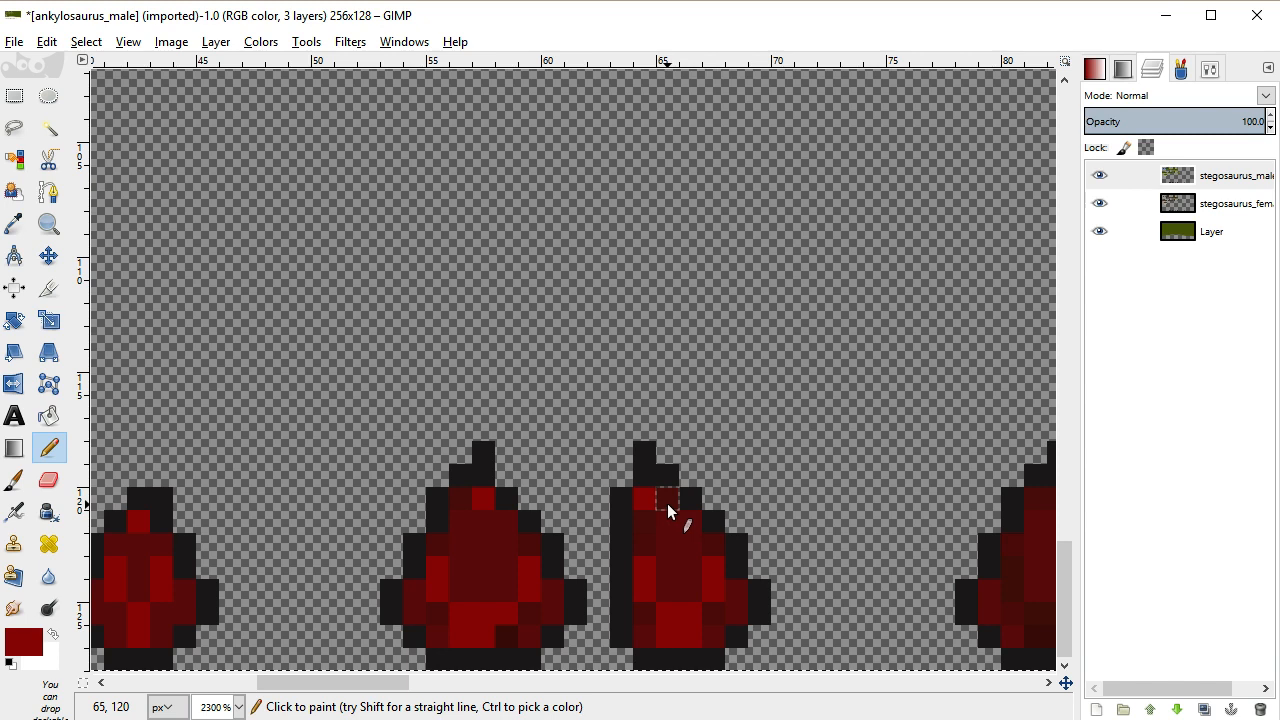
Try bright red on the dark inner side and base pixels of the plate near x 81
{"action": "left_click_drag", "start_coordinate": [358, 684], "coordinate": [418, 684]}
{"action": "left_click_drag", "start_coordinate": [634, 574], "coordinate": [635, 591]}
{"action": "left_click", "coordinate": [664, 614]}
{"action": "left_click", "coordinate": [679, 634]}
{"action": "left_click", "coordinate": [702, 590]}
{"action": "left_click", "coordinate": [702, 568]}
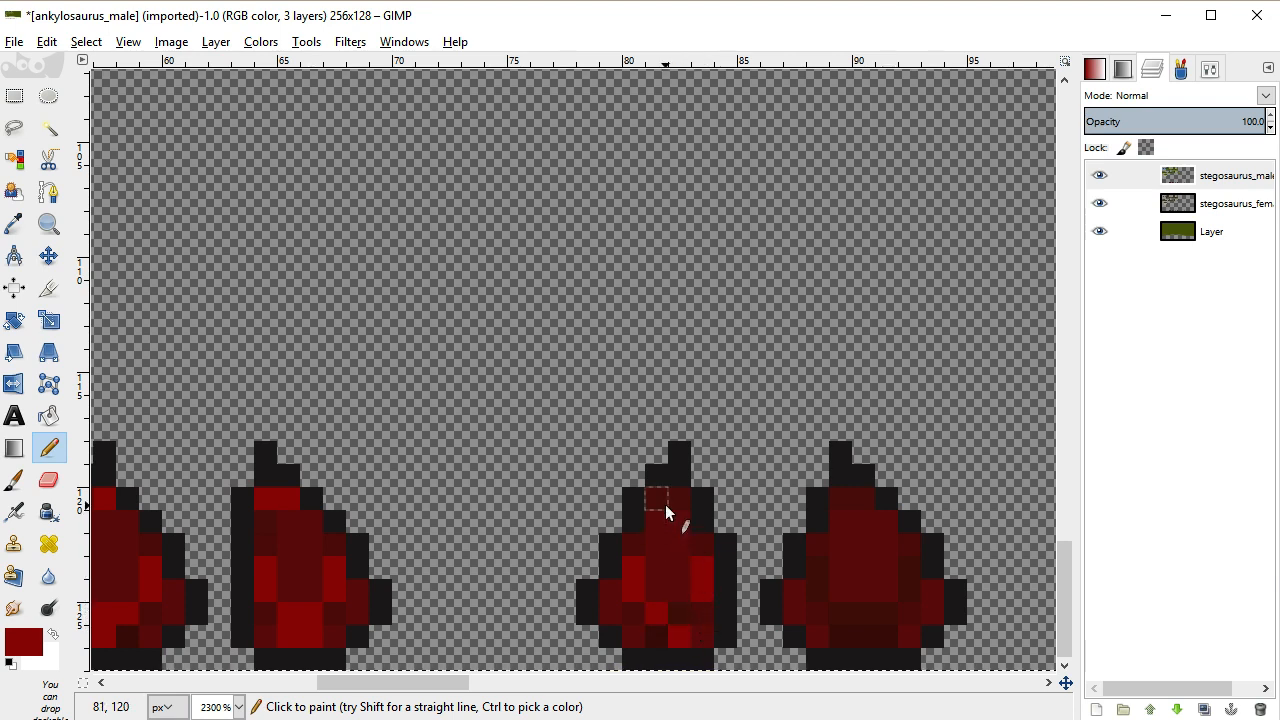
Undo all the bright red pixels painted on the plates near x 66 and x 81
{"action": "key", "text": "ctrl+z"}
{"action": "key", "text": "ctrl+z"}
{"action": "key", "text": "ctrl+z"}
{"action": "key", "text": "ctrl+z"}
{"action": "key", "text": "ctrl+z"}
{"action": "key", "text": "ctrl+z"}
{"action": "key", "text": "ctrl+z"}
{"action": "key", "text": "ctrl+z"}
{"action": "key", "text": "ctrl+z"}
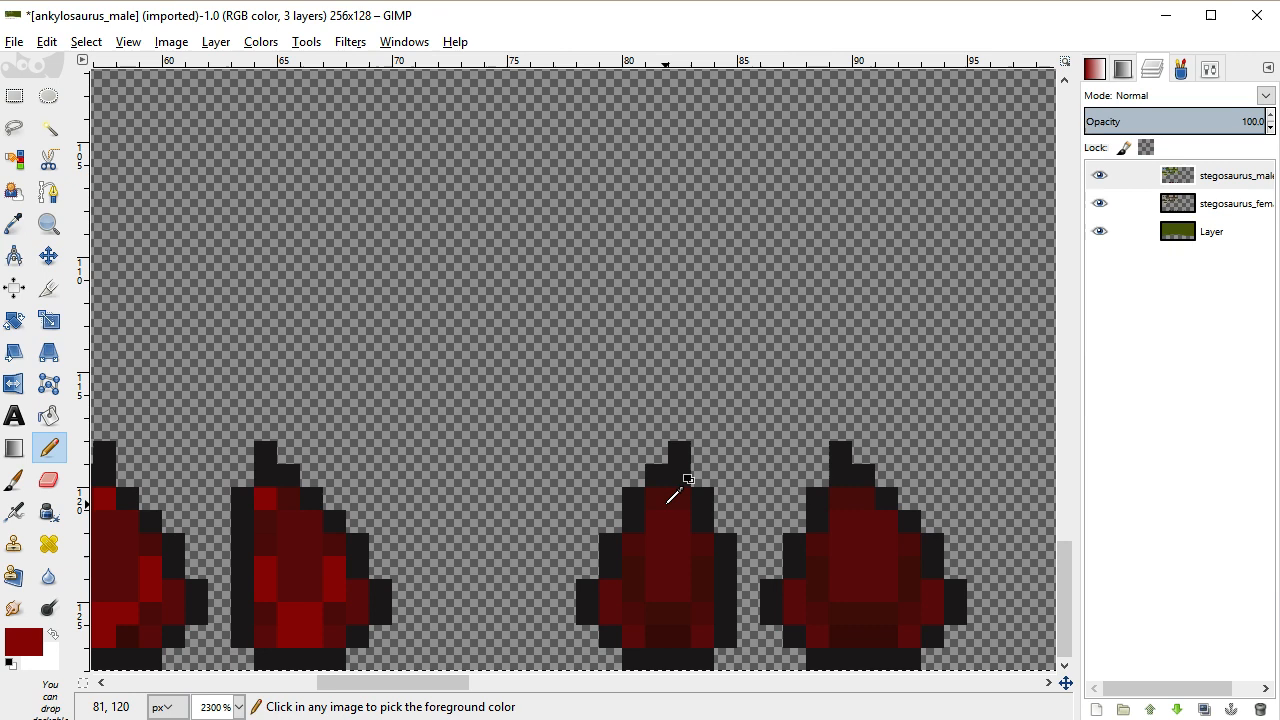
{"action": "key", "text": "ctrl+z"}
{"action": "key", "text": "ctrl+z"}
{"action": "key", "text": "ctrl+z"}
{"action": "key", "text": "ctrl+z"}
{"action": "key", "text": "ctrl+z"}
{"action": "key", "text": "ctrl+z"}
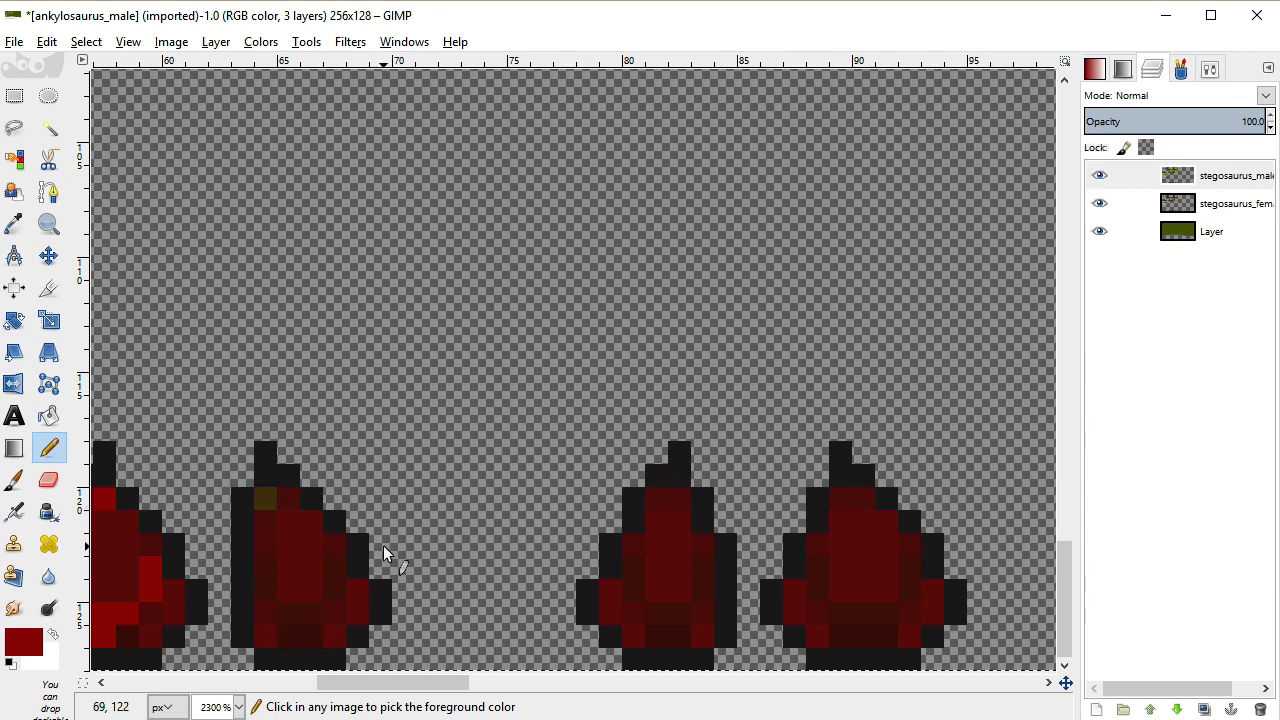
Paint bright red on the half plate near x 66: the olive top pixel, both inner side stripes and part of the base
{"action": "left_click", "coordinate": [337, 572]}
{"action": "left_click", "coordinate": [343, 586]}
{"action": "left_click", "coordinate": [309, 623]}
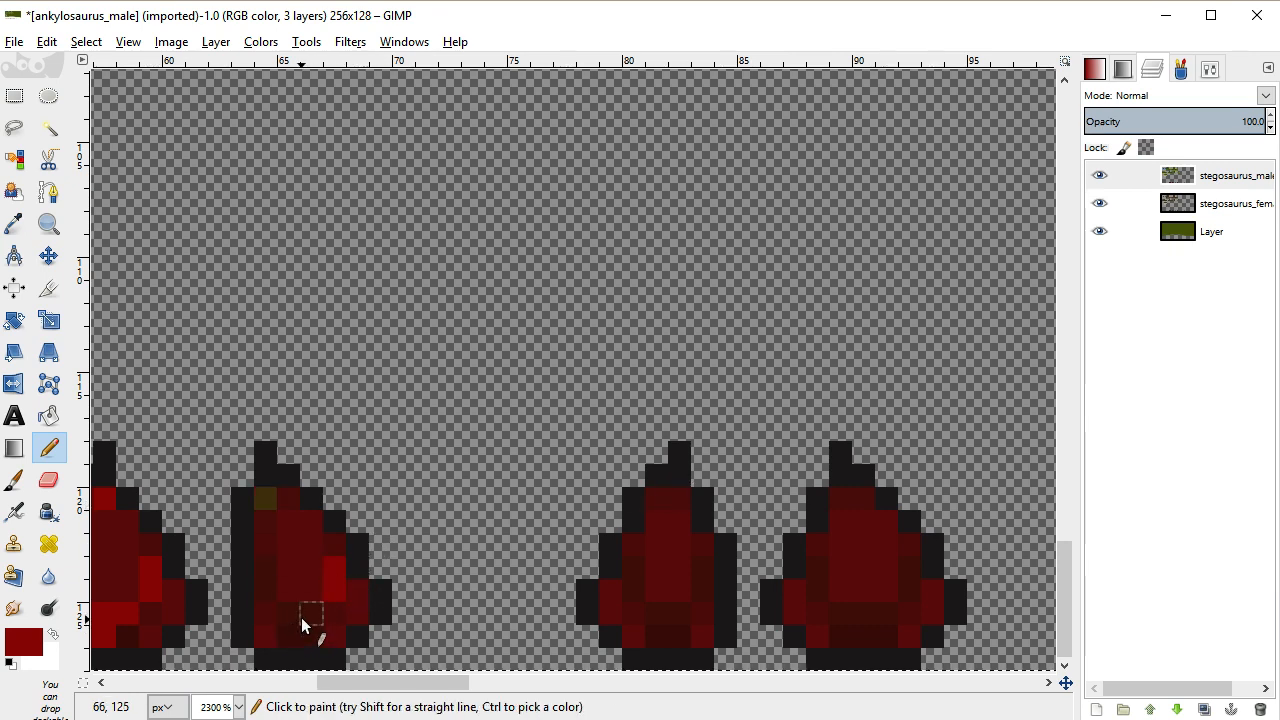
{"action": "left_click", "coordinate": [295, 637]}
{"action": "left_click", "coordinate": [280, 614]}
{"action": "left_click", "coordinate": [257, 591]}
{"action": "left_click", "coordinate": [260, 571]}
{"action": "left_click", "coordinate": [265, 510]}
{"action": "left_click", "coordinate": [248, 546]}
{"action": "key", "text": "ctrl+z"}
{"action": "left_click", "coordinate": [258, 546]}
Paint a bright red vertical stripe along the inner right edge of the plate near x 81, at x 83
{"action": "left_click", "coordinate": [700, 545]}
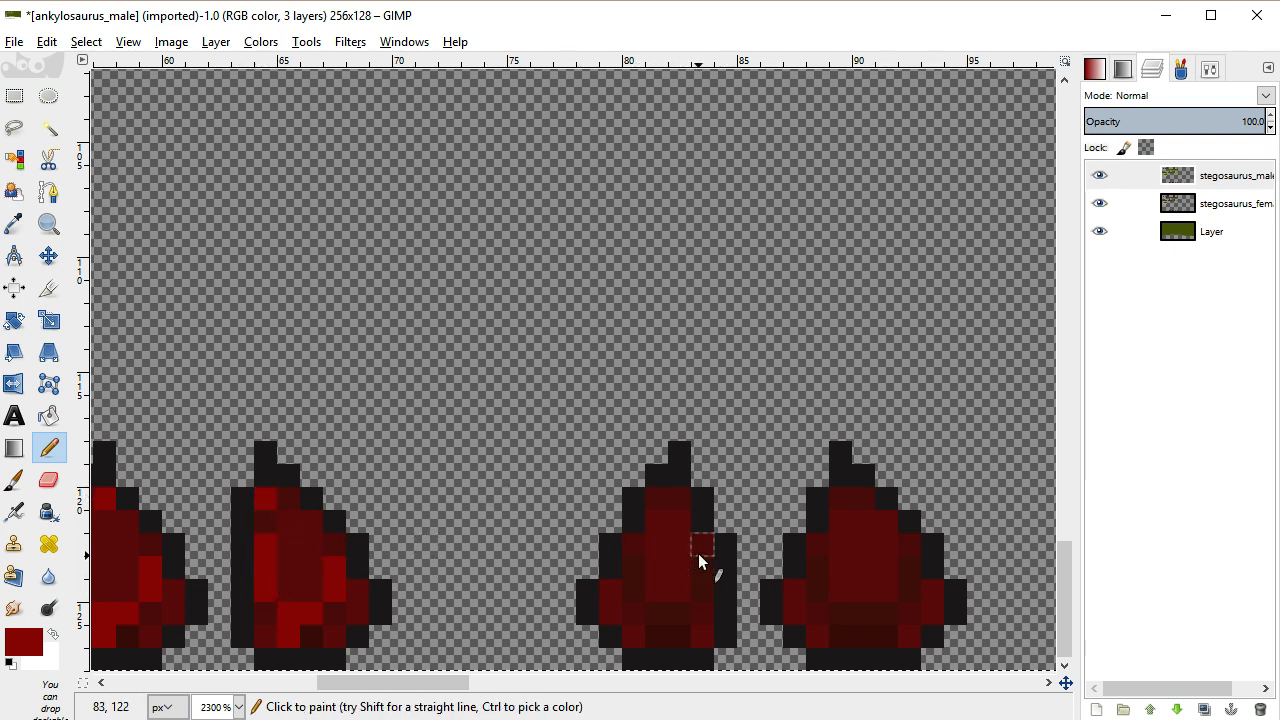
{"action": "left_click", "coordinate": [703, 568]}
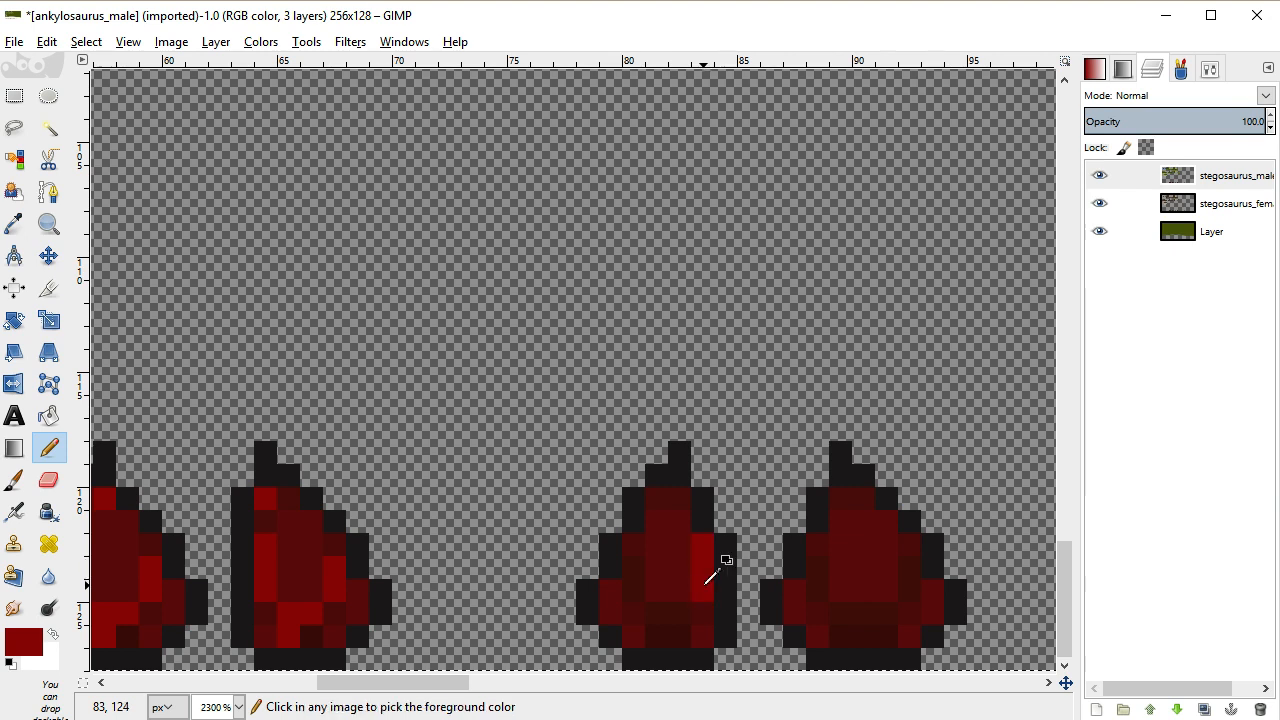
{"action": "key", "text": "ctrl"}
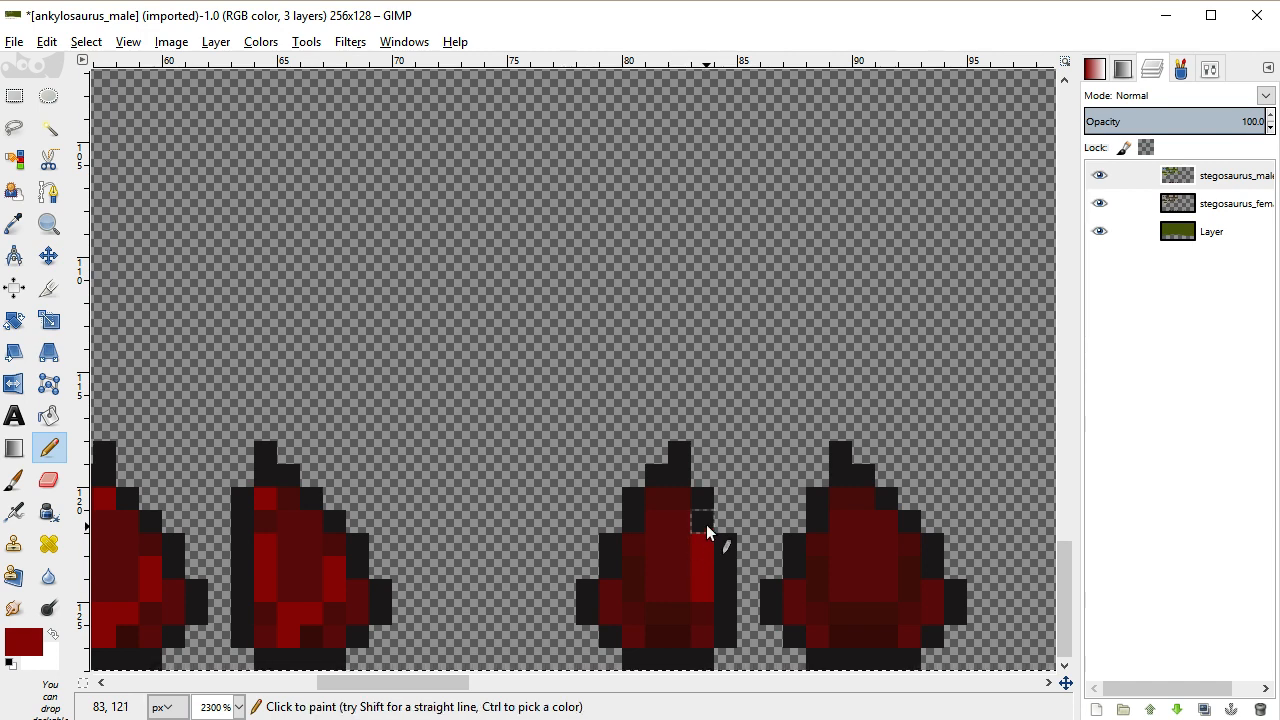
Sample the near-black outline colour and add an outline pixel beside the top of the red stripe, at x 84, y 121
{"action": "left_click", "coordinate": [14, 224]}
{"action": "left_click", "coordinate": [280, 452]}
{"action": "left_click", "coordinate": [48, 448]}
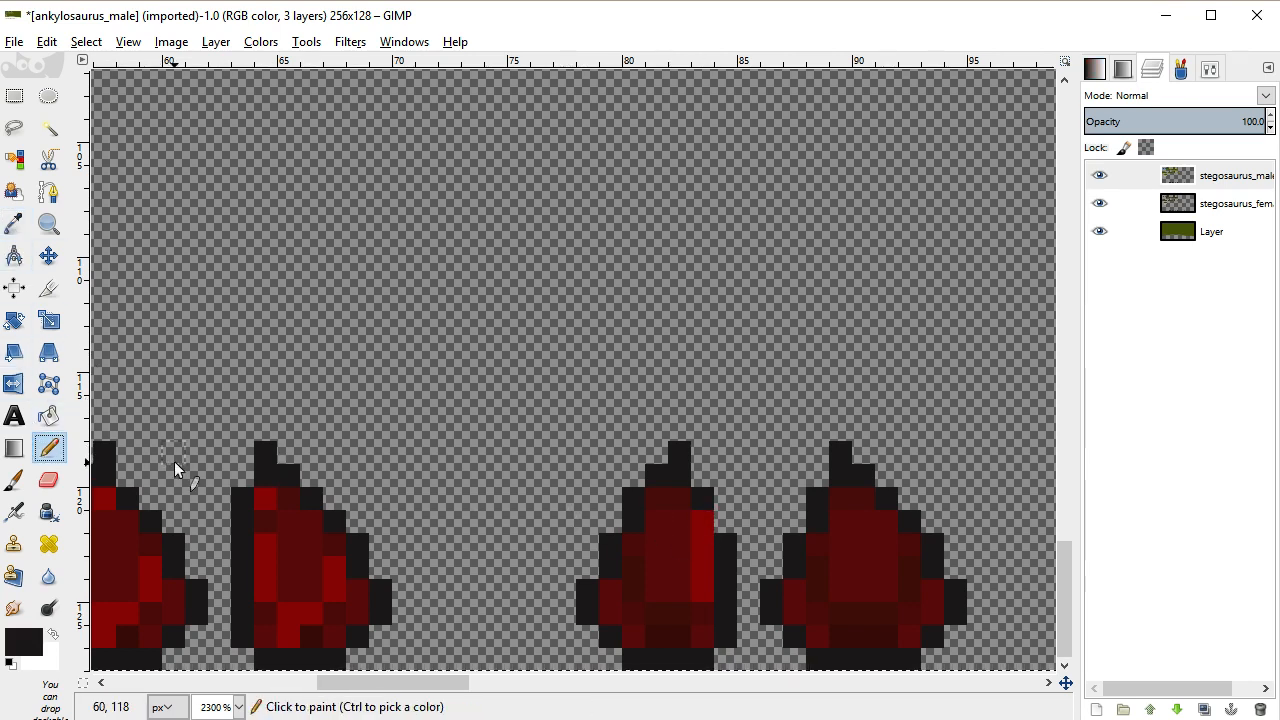
{"action": "left_click", "coordinate": [727, 516]}
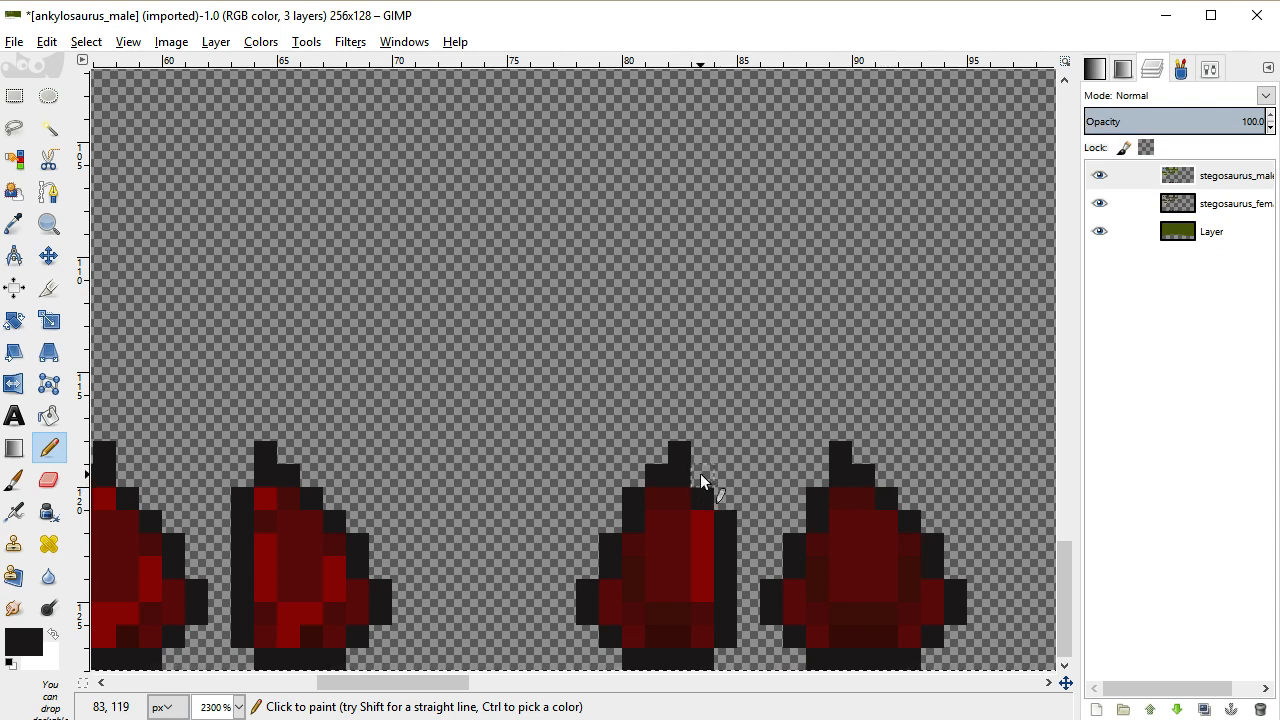
Sample the bright red again and paint the remaining inner side, base and top pixels of the plate near x 81
{"action": "left_click_drag", "start_coordinate": [430, 682], "coordinate": [527, 679]}
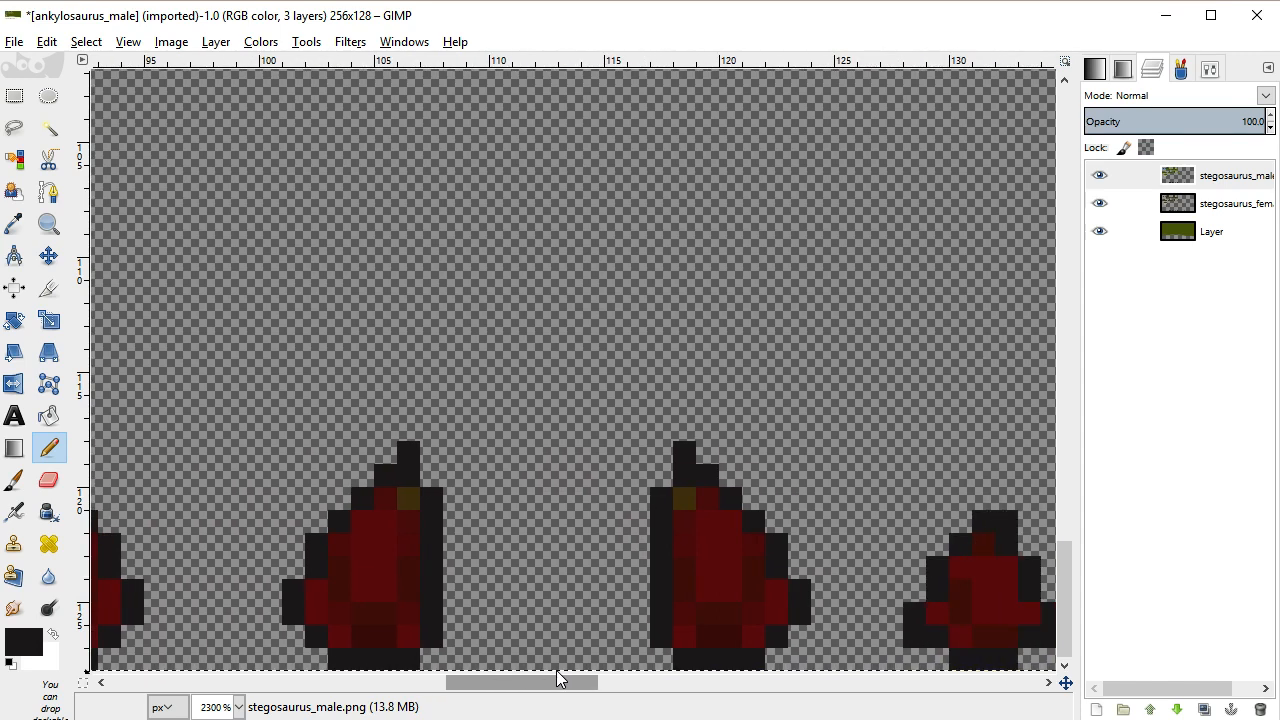
{"action": "left_click_drag", "start_coordinate": [557, 679], "coordinate": [433, 660]}
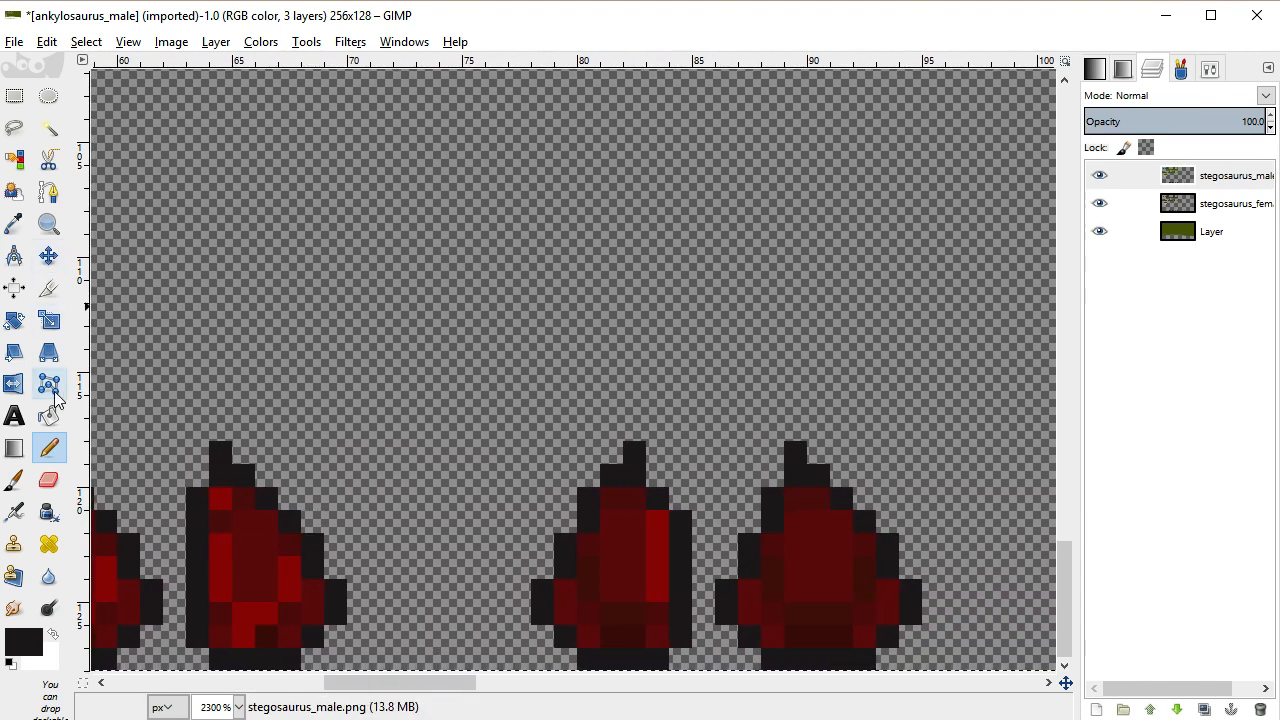
{"action": "left_click", "coordinate": [15, 222]}
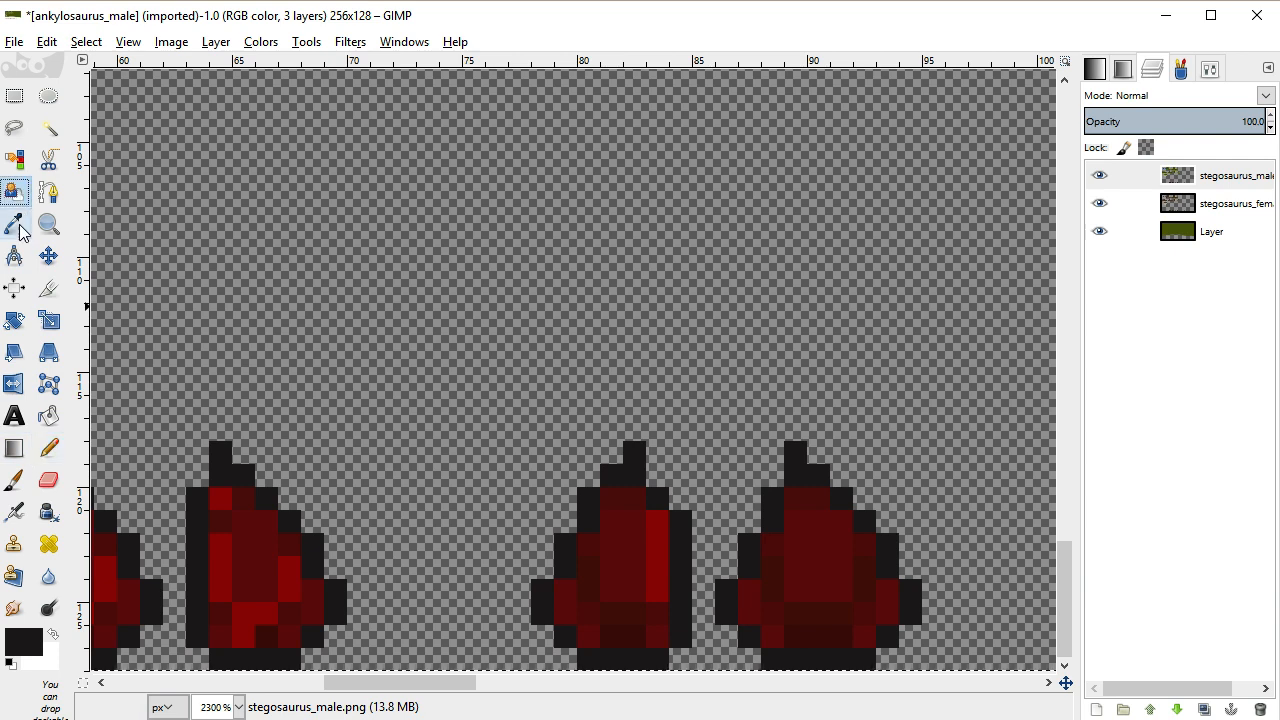
{"action": "left_click", "coordinate": [658, 550]}
{"action": "left_click", "coordinate": [50, 448]}
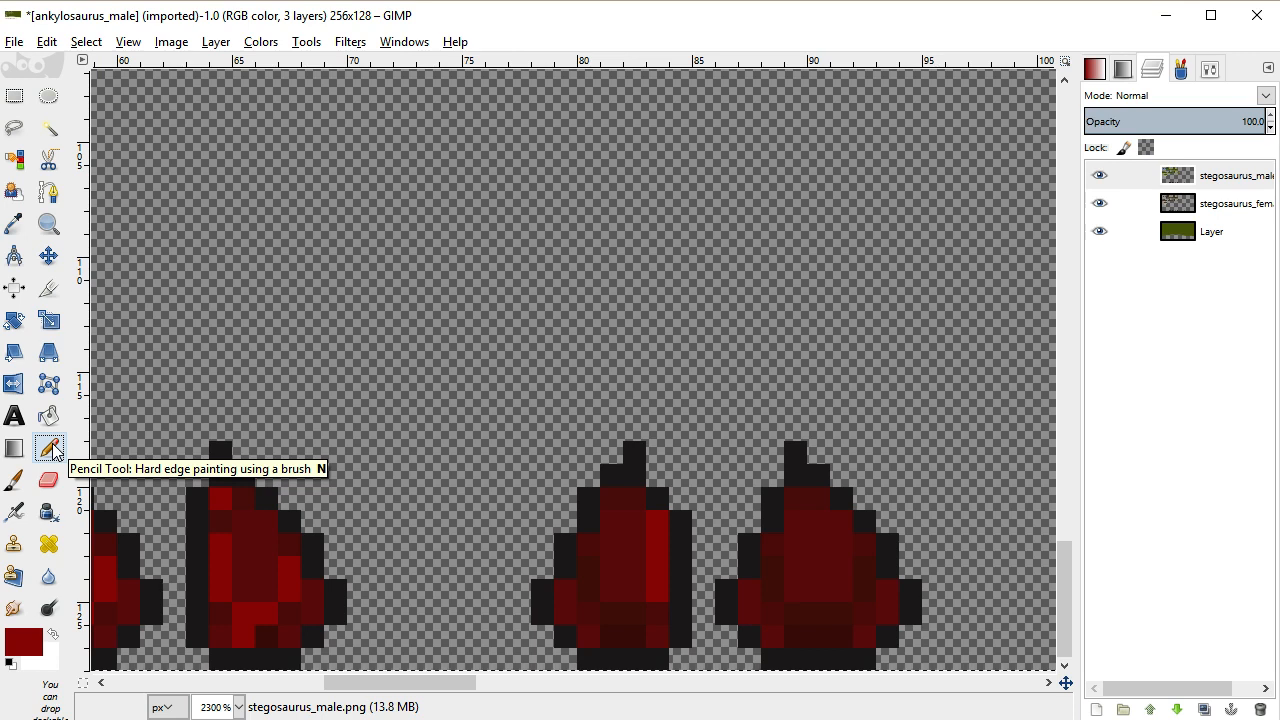
{"action": "mouse_move", "coordinate": [592, 572]}
{"action": "left_mouse_down"}
{"action": "mouse_move", "coordinate": [600, 606]}
{"action": "mouse_move", "coordinate": [629, 626]}
{"action": "left_mouse_up"}
{"action": "left_click", "coordinate": [631, 504]}
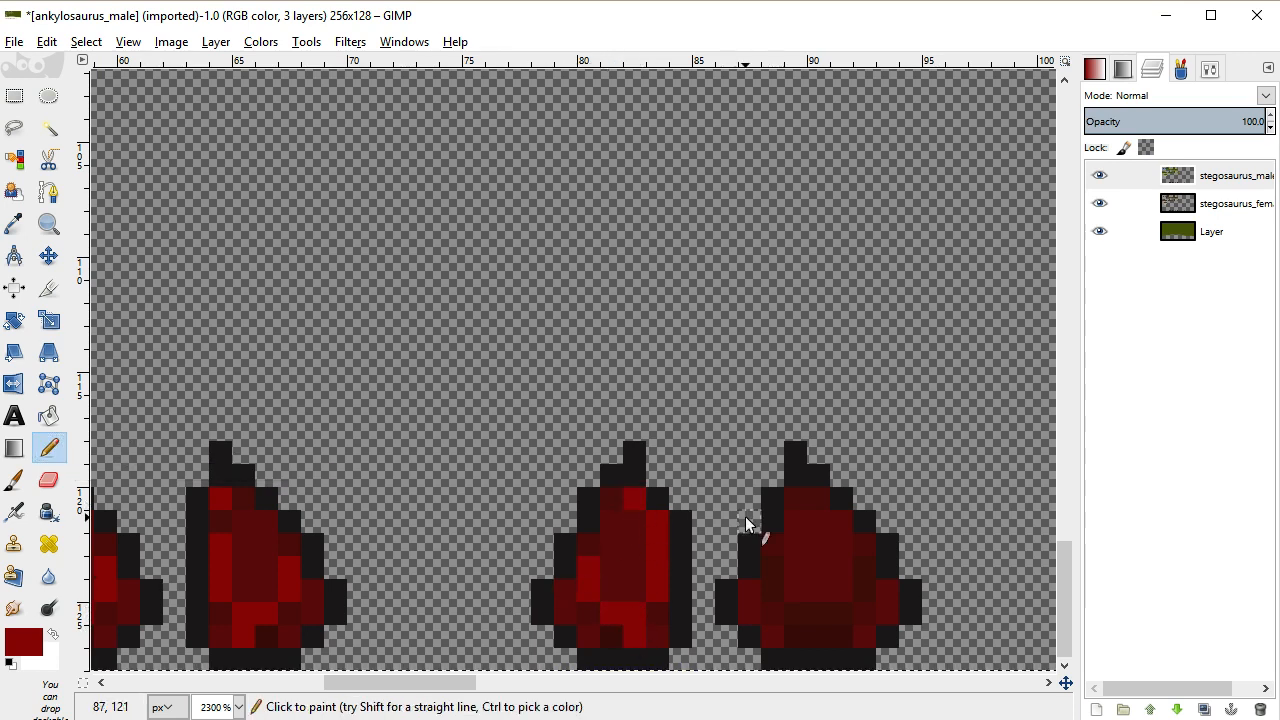
Repaint the top row, dark inner side stripes and base pixels of the plate near x 90 in bright red
{"action": "left_click_drag", "start_coordinate": [797, 498], "coordinate": [814, 500]}
{"action": "left_click", "coordinate": [771, 566]}
{"action": "left_click", "coordinate": [774, 590]}
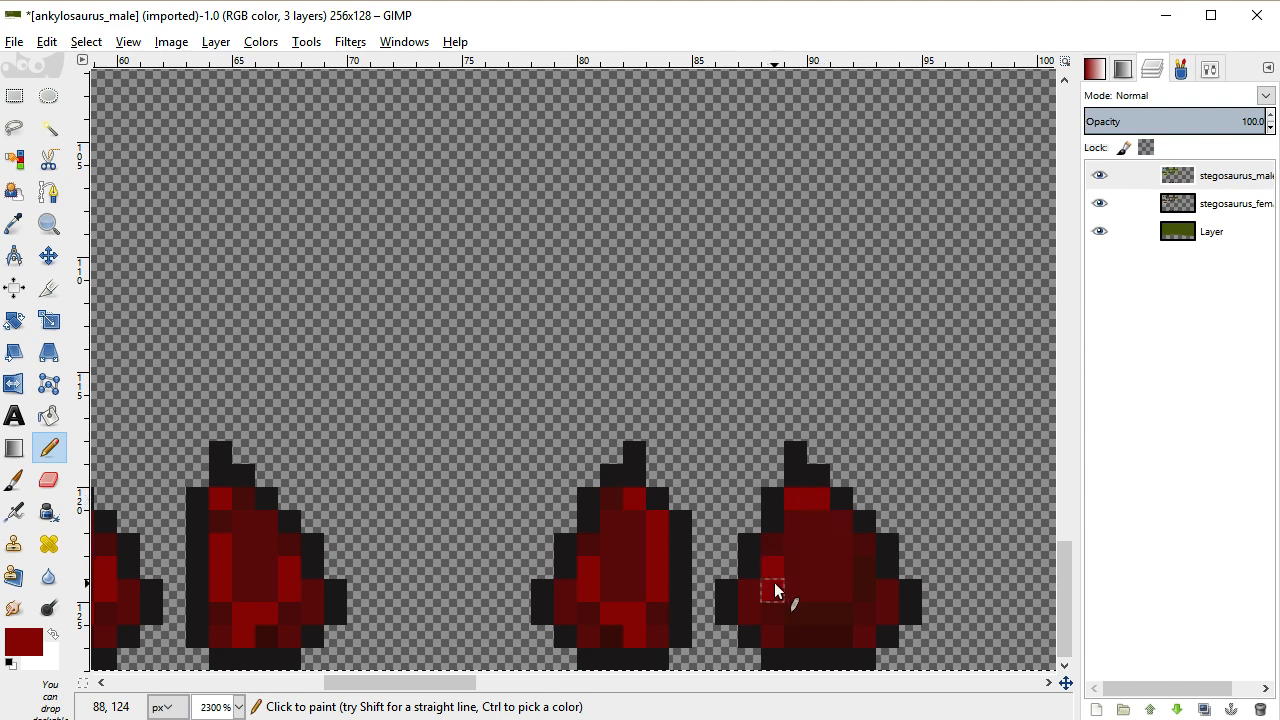
{"action": "left_click_drag", "start_coordinate": [434, 686], "coordinate": [374, 690]}
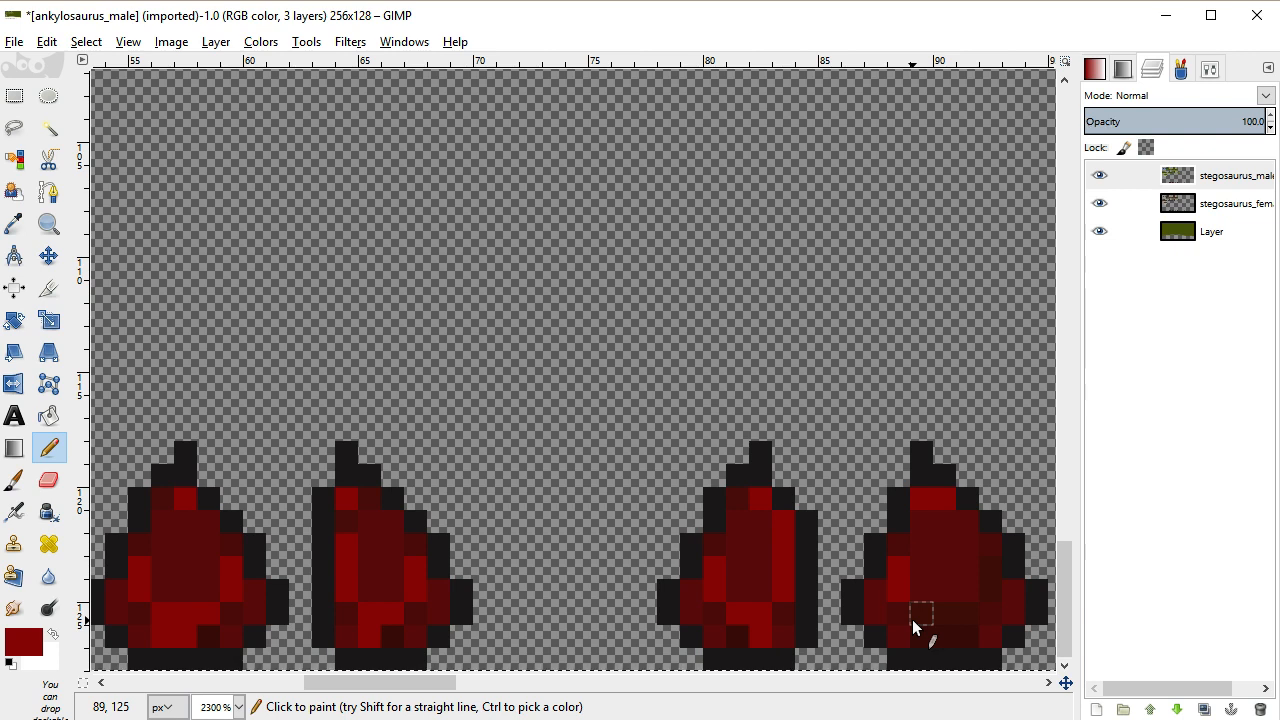
{"action": "left_click_drag", "start_coordinate": [912, 620], "coordinate": [960, 618]}
{"action": "left_click", "coordinate": [989, 574]}
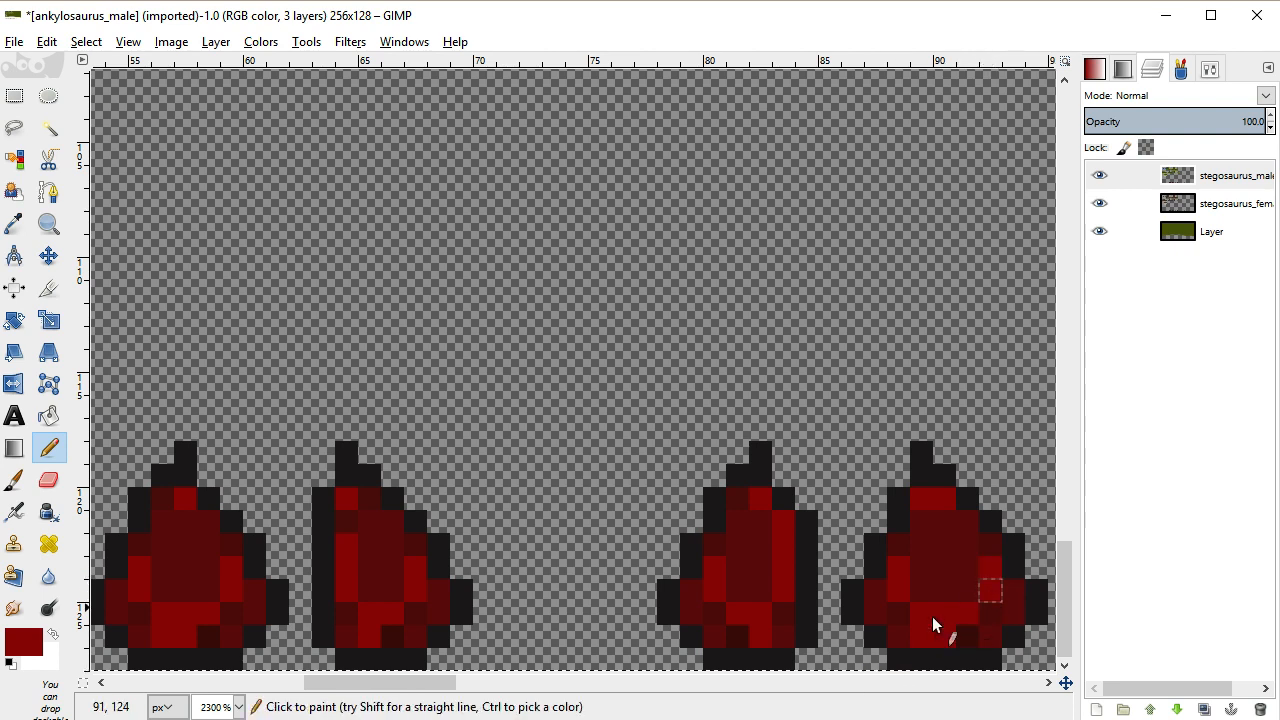
Repaint the olive top pixels, dark inner side stripes and base pixels of the half plates near x 105 and x 119 in bright red
{"action": "left_click_drag", "start_coordinate": [371, 681], "coordinate": [488, 688]}
{"action": "mouse_move", "coordinate": [566, 500]}
{"action": "left_mouse_down"}
{"action": "mouse_move", "coordinate": [571, 569]}
{"action": "mouse_move", "coordinate": [551, 612]}
{"action": "mouse_move", "coordinate": [523, 609]}
{"action": "mouse_move", "coordinate": [511, 570]}
{"action": "left_mouse_up"}
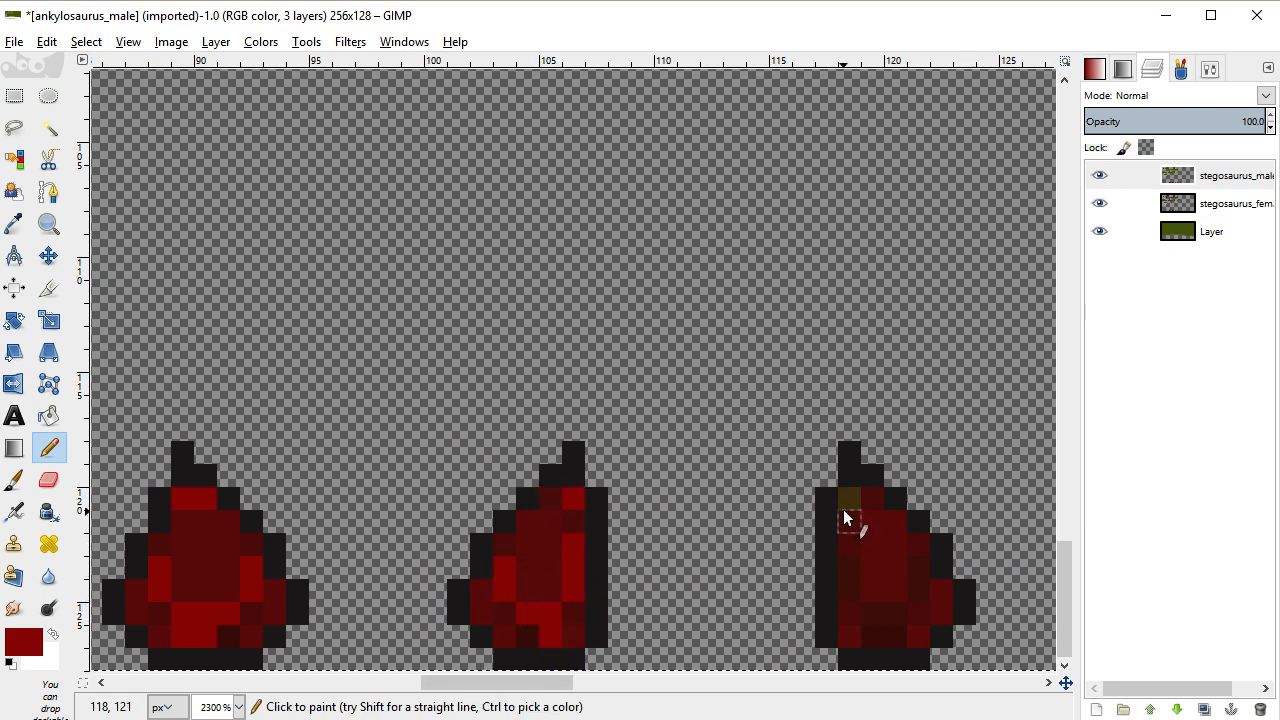
{"action": "left_click", "coordinate": [849, 499]}
{"action": "left_click_drag", "start_coordinate": [848, 548], "coordinate": [849, 572]}
{"action": "mouse_move", "coordinate": [877, 617]}
{"action": "left_mouse_down"}
{"action": "mouse_move", "coordinate": [891, 615]}
{"action": "mouse_move", "coordinate": [882, 627]}
{"action": "mouse_move", "coordinate": [911, 573]}
{"action": "left_mouse_up"}
Repaint the small plate near x 131 with bright red on its dark top, side stripe and base pixels
{"action": "left_click_drag", "start_coordinate": [551, 682], "coordinate": [628, 682]}
{"action": "left_click_drag", "start_coordinate": [512, 588], "coordinate": [514, 608]}
{"action": "left_click", "coordinate": [534, 545]}
{"action": "left_click", "coordinate": [535, 635]}
Fill the dark top, side stripe and base areas of the small plates near x 139, x 149 and x 157 with bright red
{"action": "key", "text": "shift+b"}
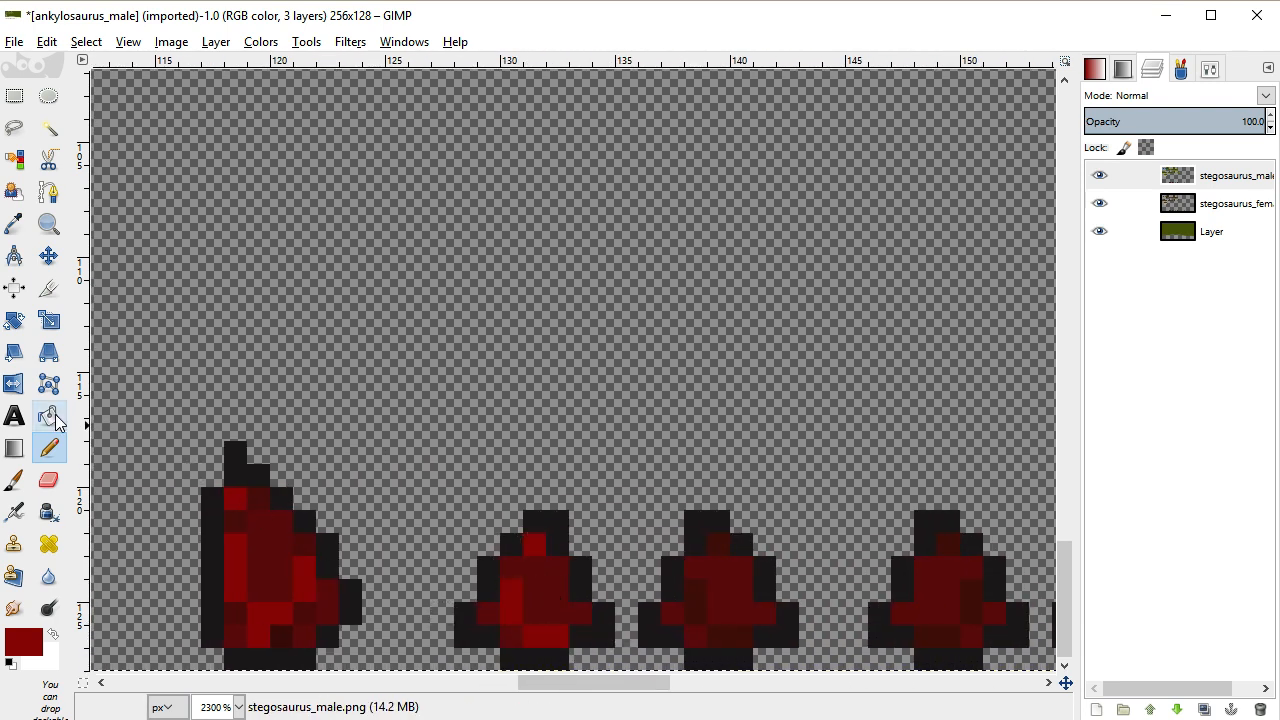
{"action": "left_click", "coordinate": [718, 545]}
{"action": "left_click", "coordinate": [703, 596]}
{"action": "left_click", "coordinate": [729, 628]}
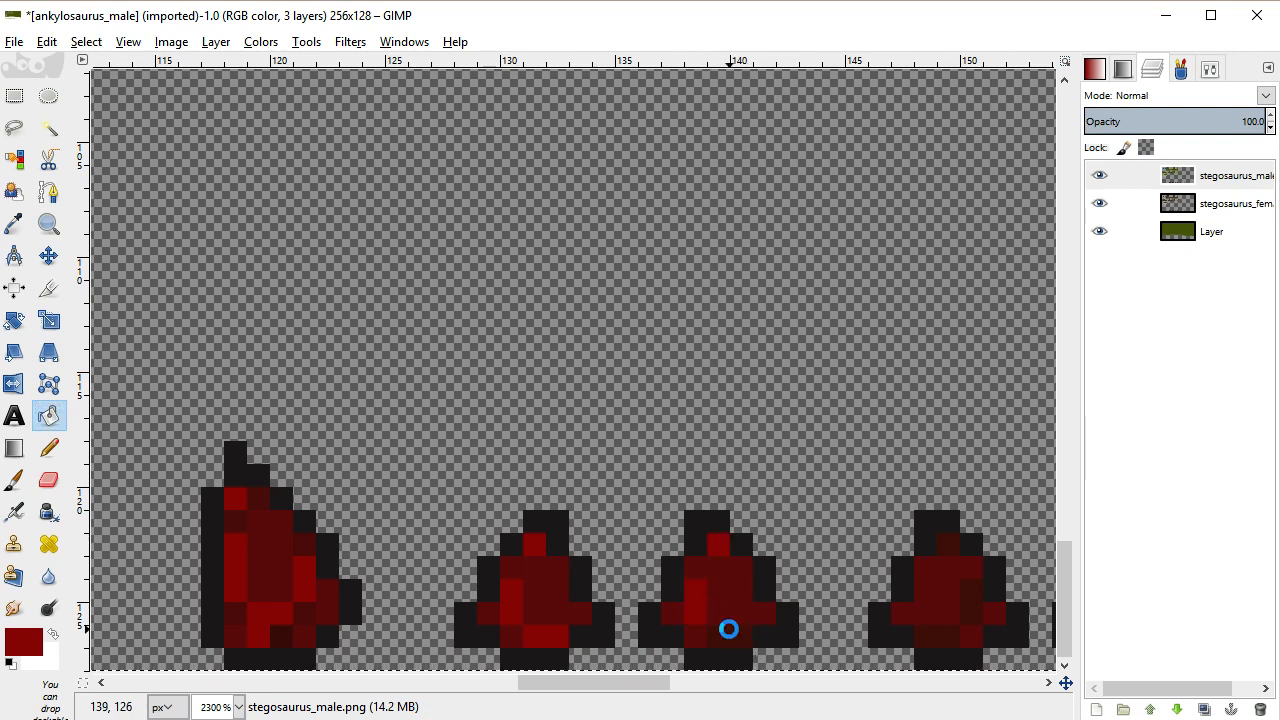
{"action": "left_click", "coordinate": [948, 547]}
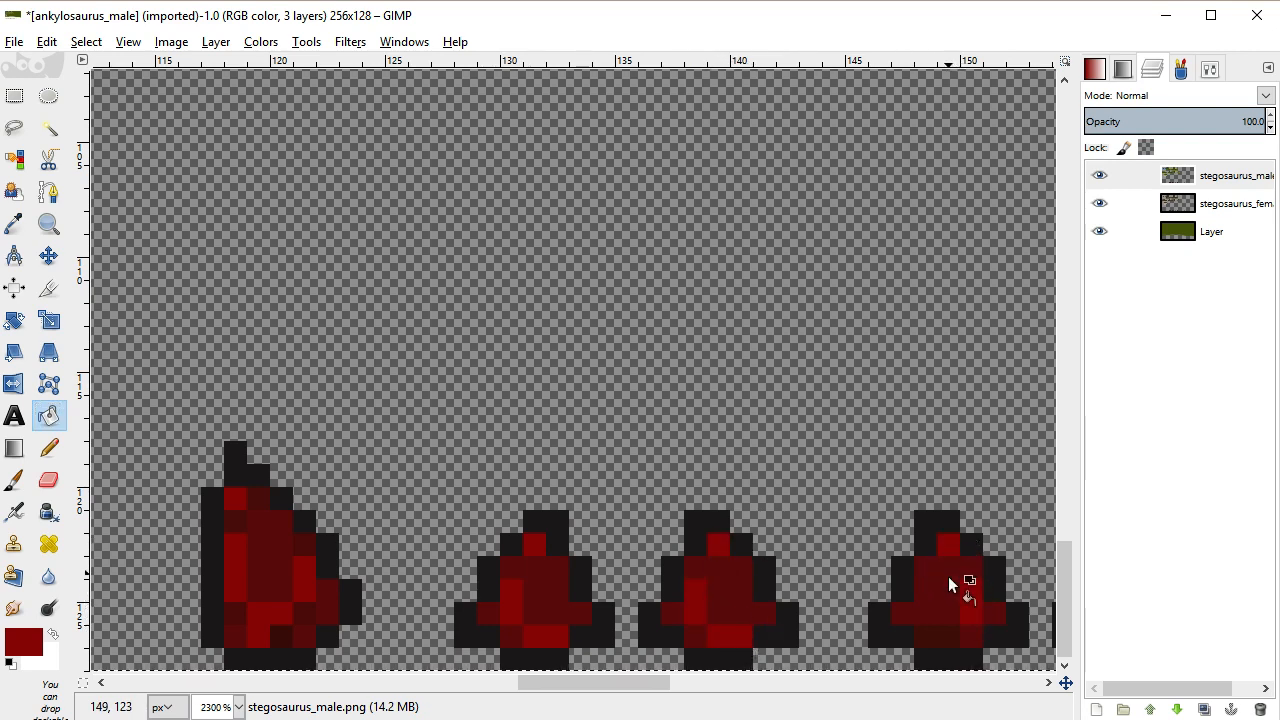
{"action": "left_click", "coordinate": [947, 638]}
{"action": "left_click_drag", "start_coordinate": [562, 685], "coordinate": [647, 692]}
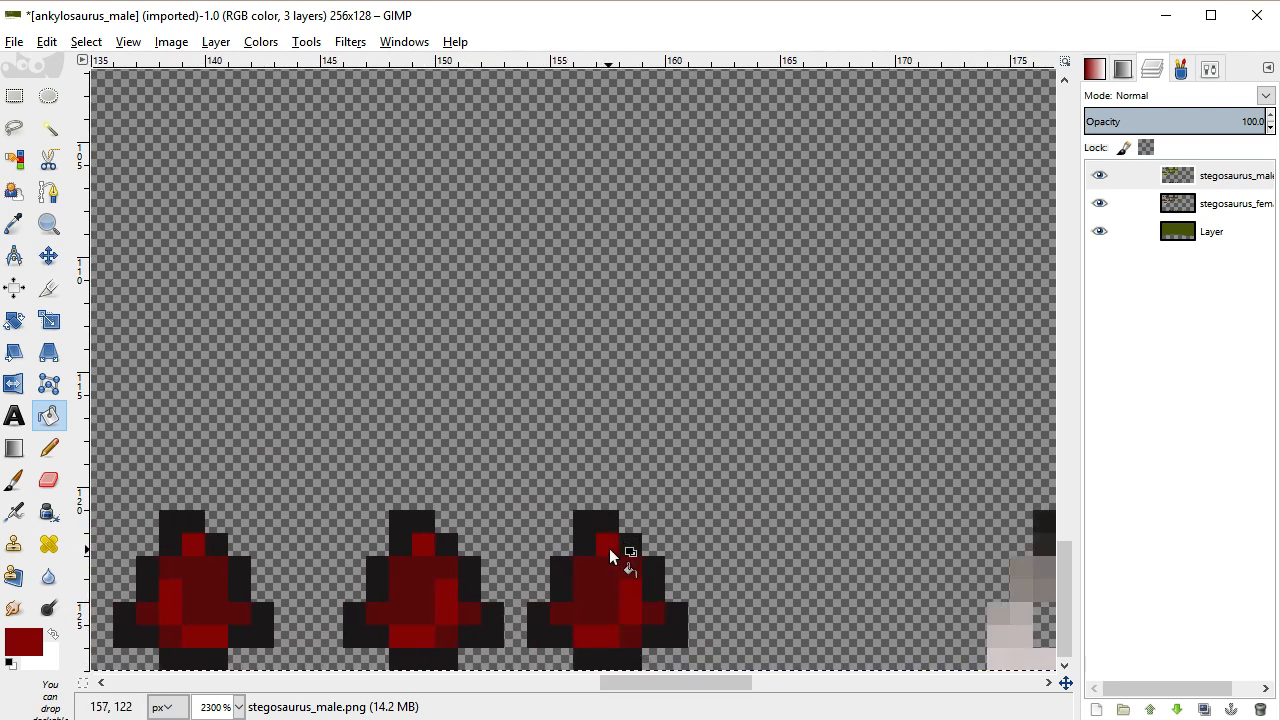
{"action": "scroll", "coordinate": [609, 548], "scroll_direction": "down", "scroll_amount": 6}
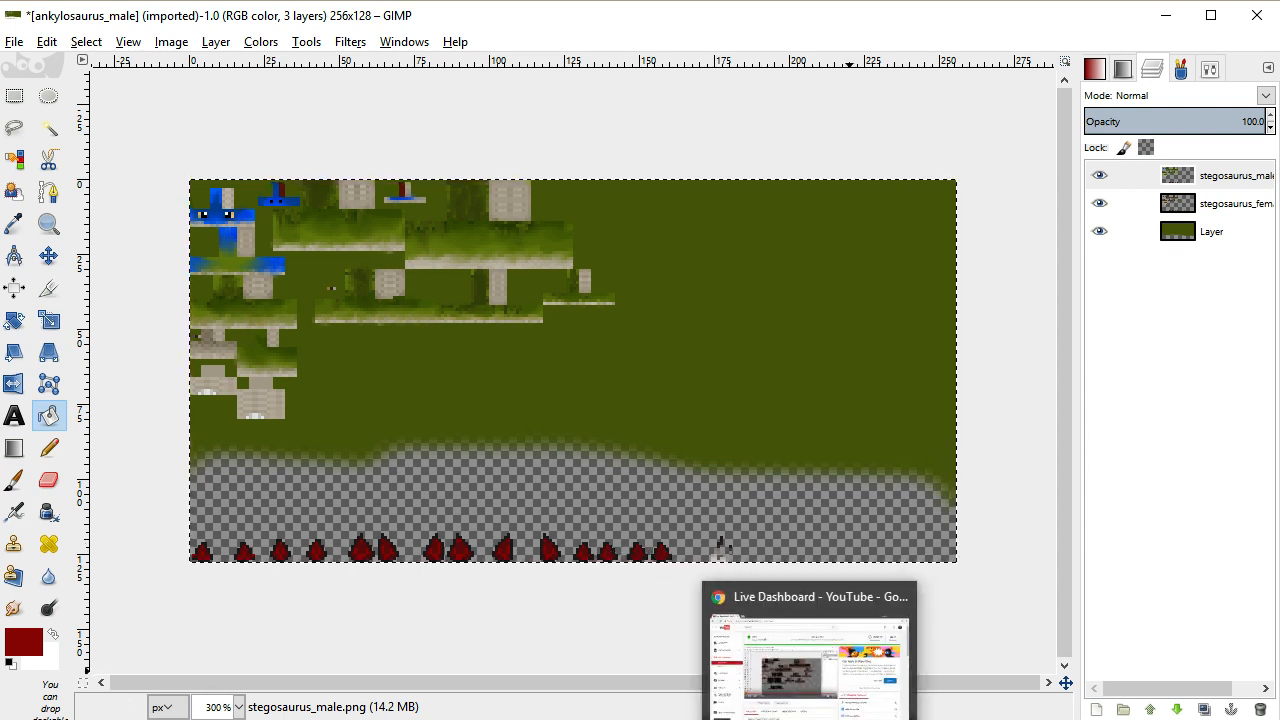
Switch to Chrome, look at the Fossils and Archeology Revival forum page, close its tab and return to GIMP
{"action": "left_click", "coordinate": [814, 660]}
{"action": "left_click", "coordinate": [236, 16]}
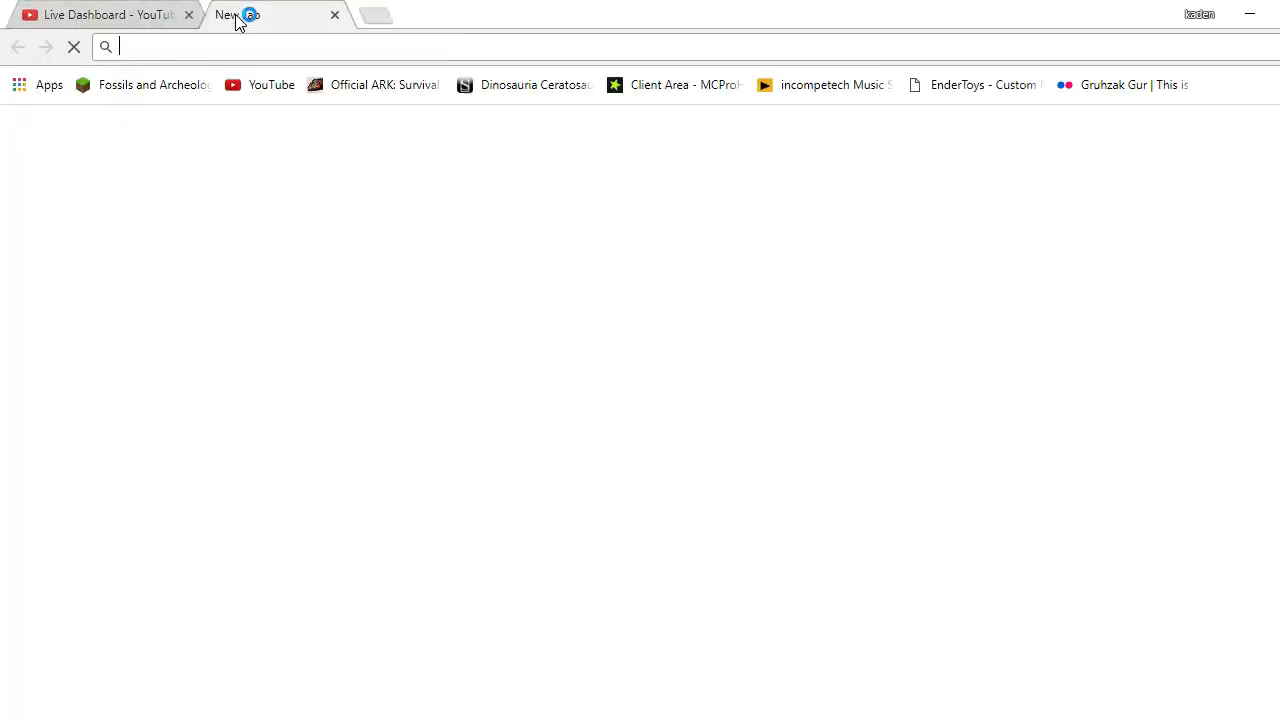
{"action": "left_click", "coordinate": [158, 86]}
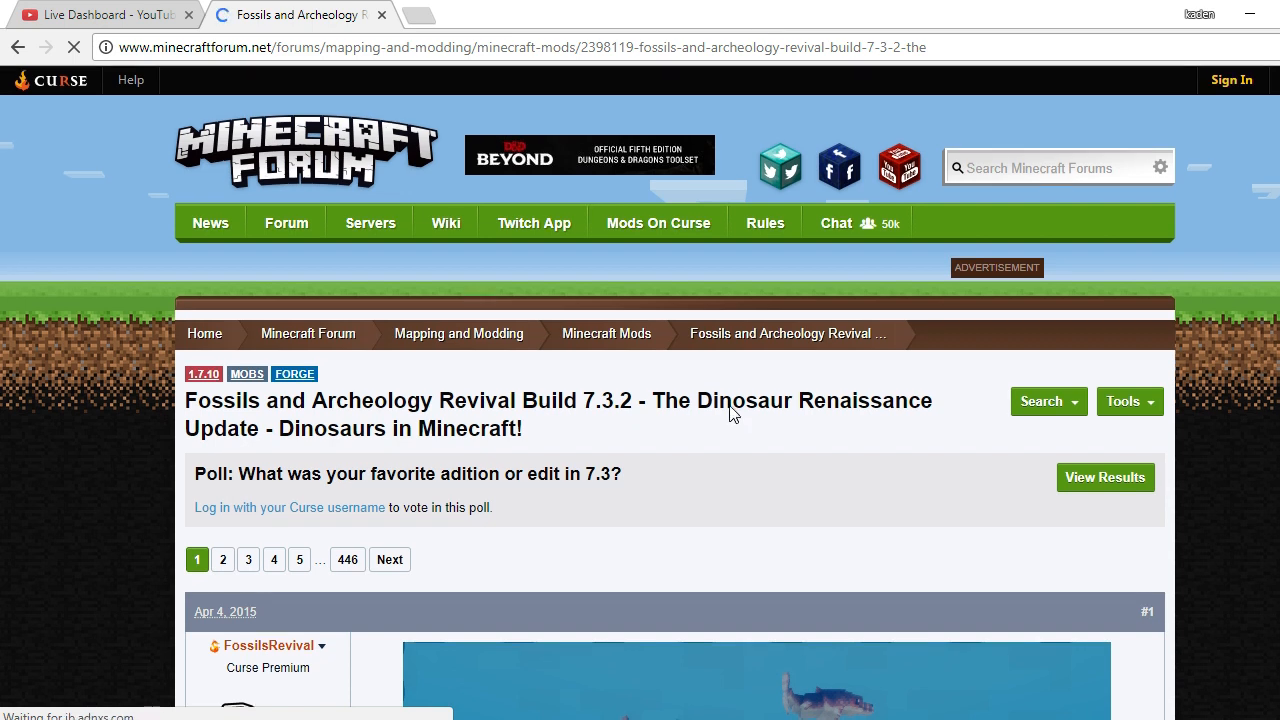
{"action": "scroll", "coordinate": [731, 407], "scroll_direction": "down", "scroll_amount": 3}
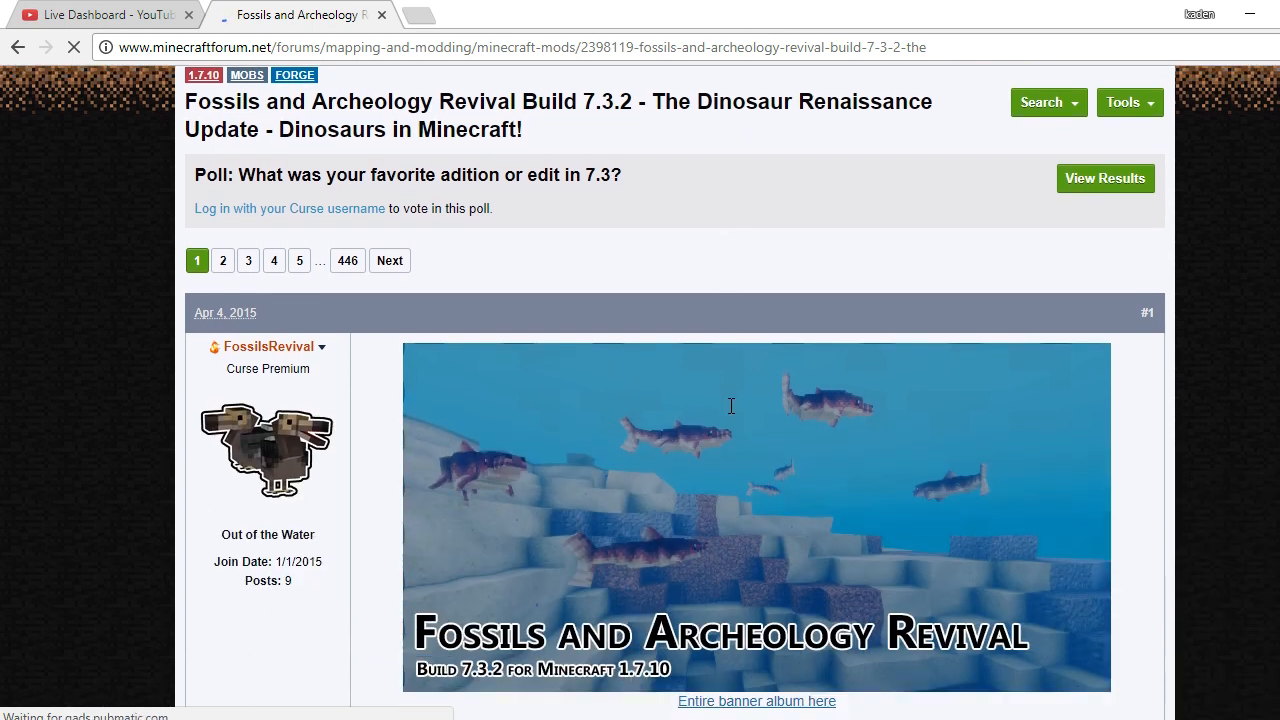
{"action": "left_click", "coordinate": [381, 15]}
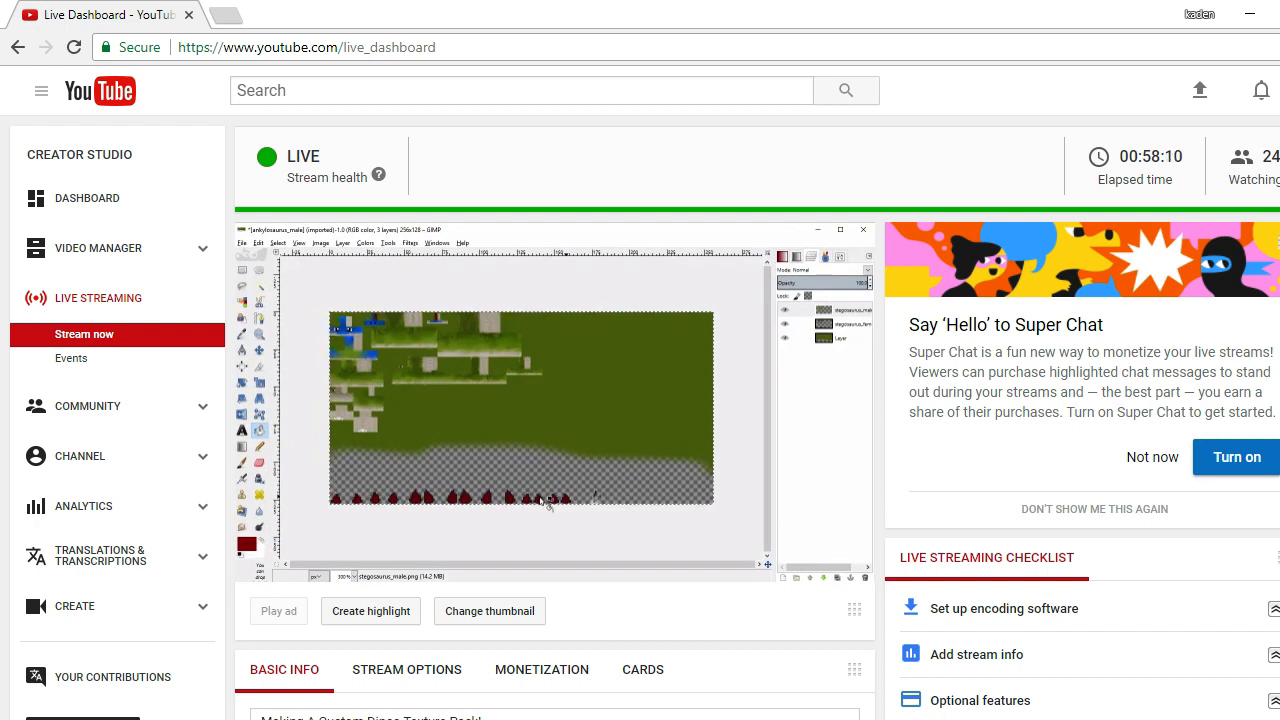
{"action": "key", "text": "alt+Tab"}
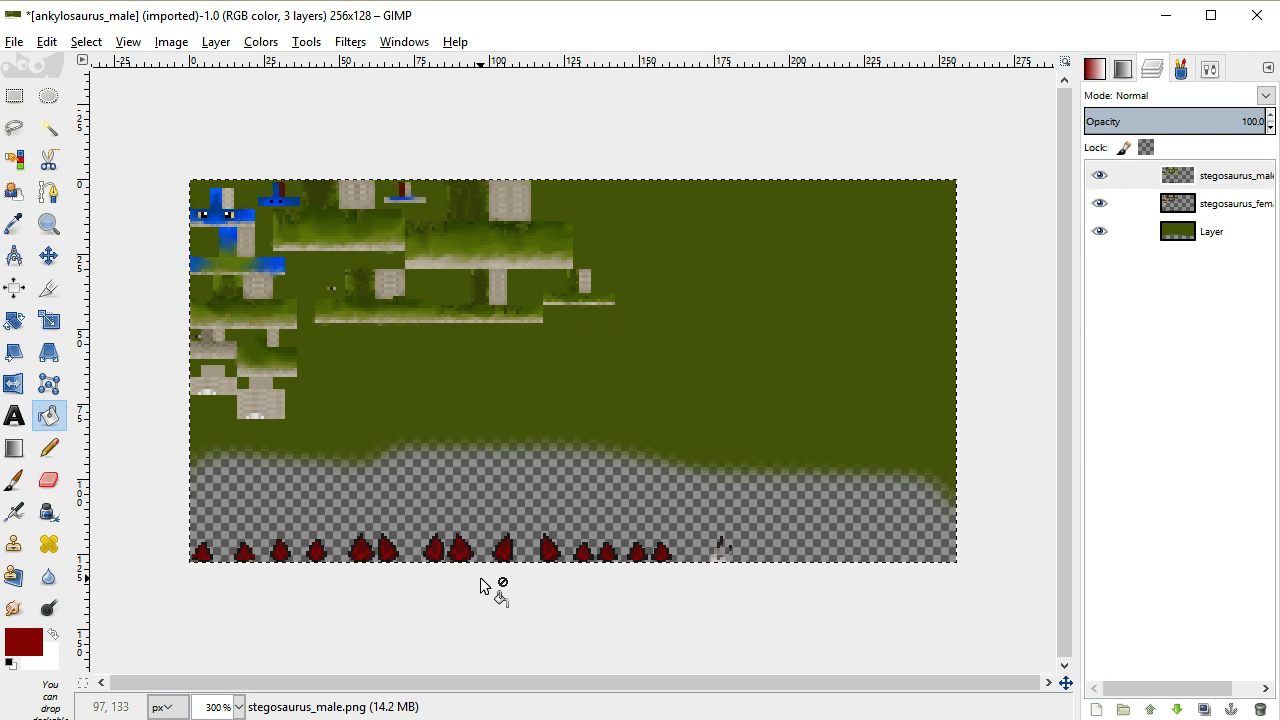
Set the foreground colour to yellow d4be07 and switch to the Pencil tool
{"action": "scroll", "coordinate": [480, 585], "scroll_direction": "up", "scroll_amount": 3}
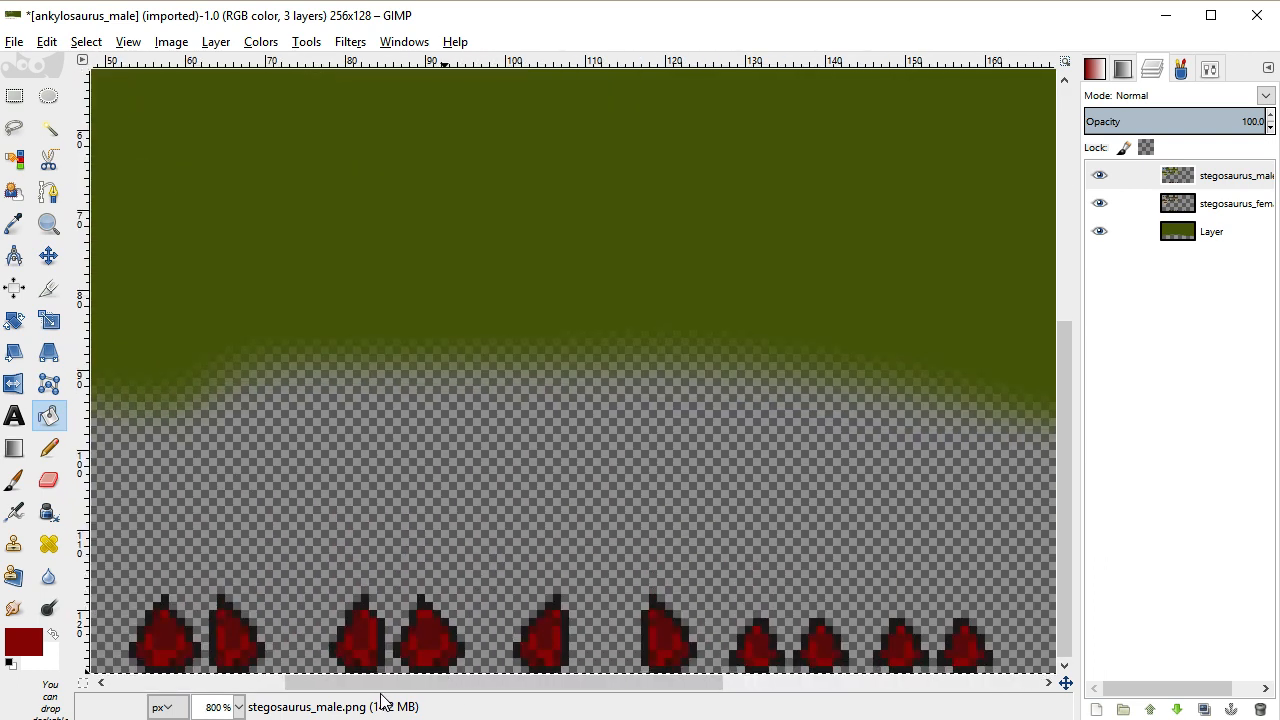
{"action": "left_click_drag", "start_coordinate": [405, 693], "coordinate": [128, 672]}
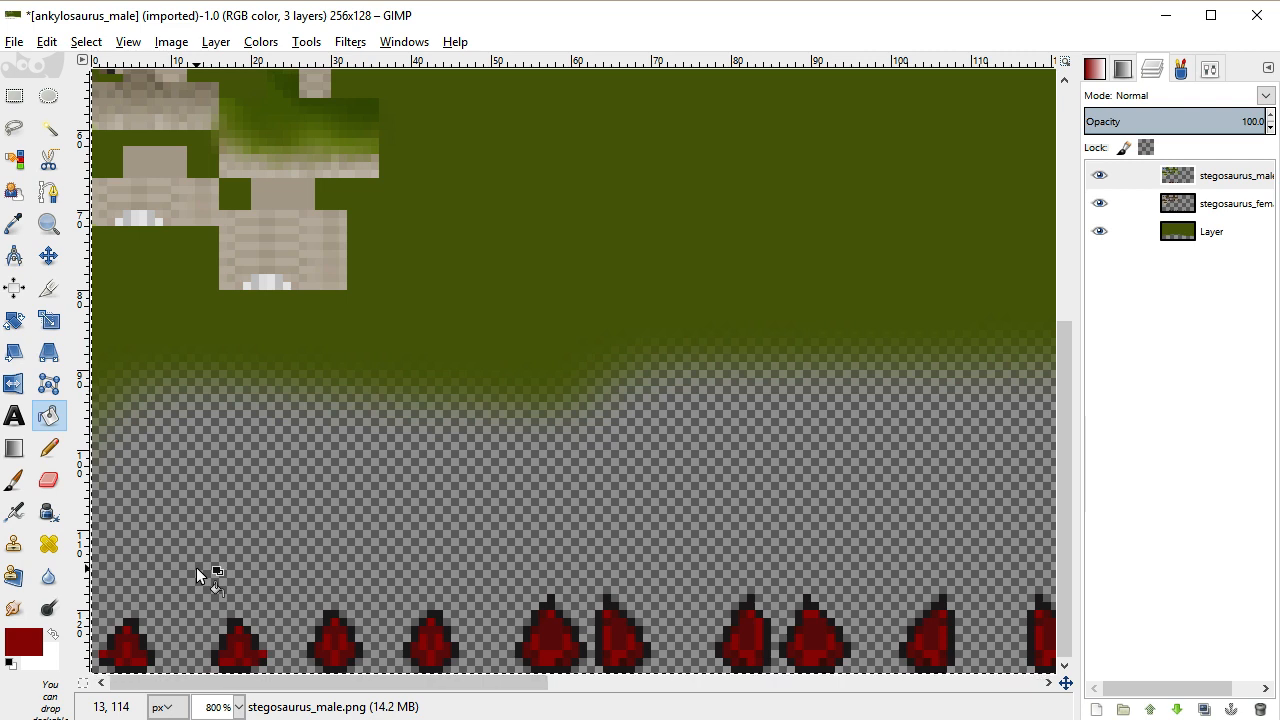
{"action": "scroll", "coordinate": [196, 568], "scroll_direction": "up", "scroll_amount": 6}
{"action": "scroll", "coordinate": [388, 466], "scroll_direction": "down", "scroll_amount": 6}
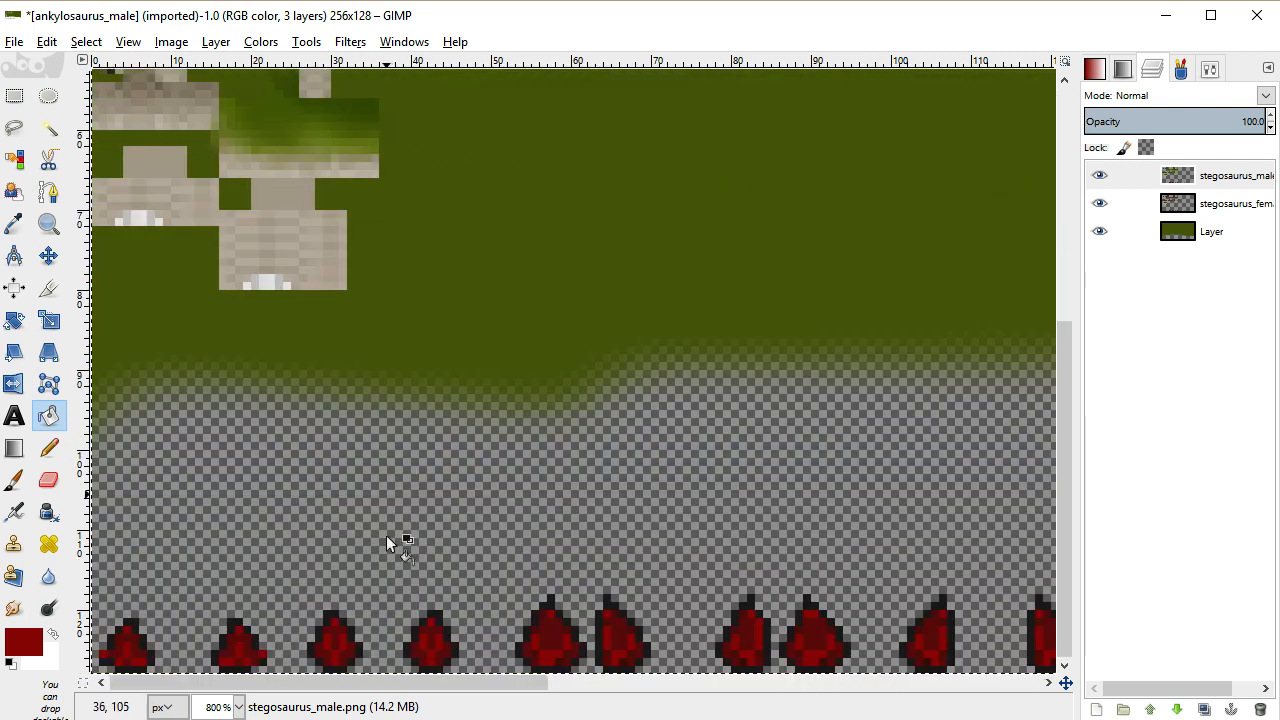
{"action": "left_click_drag", "start_coordinate": [395, 684], "coordinate": [37, 625]}
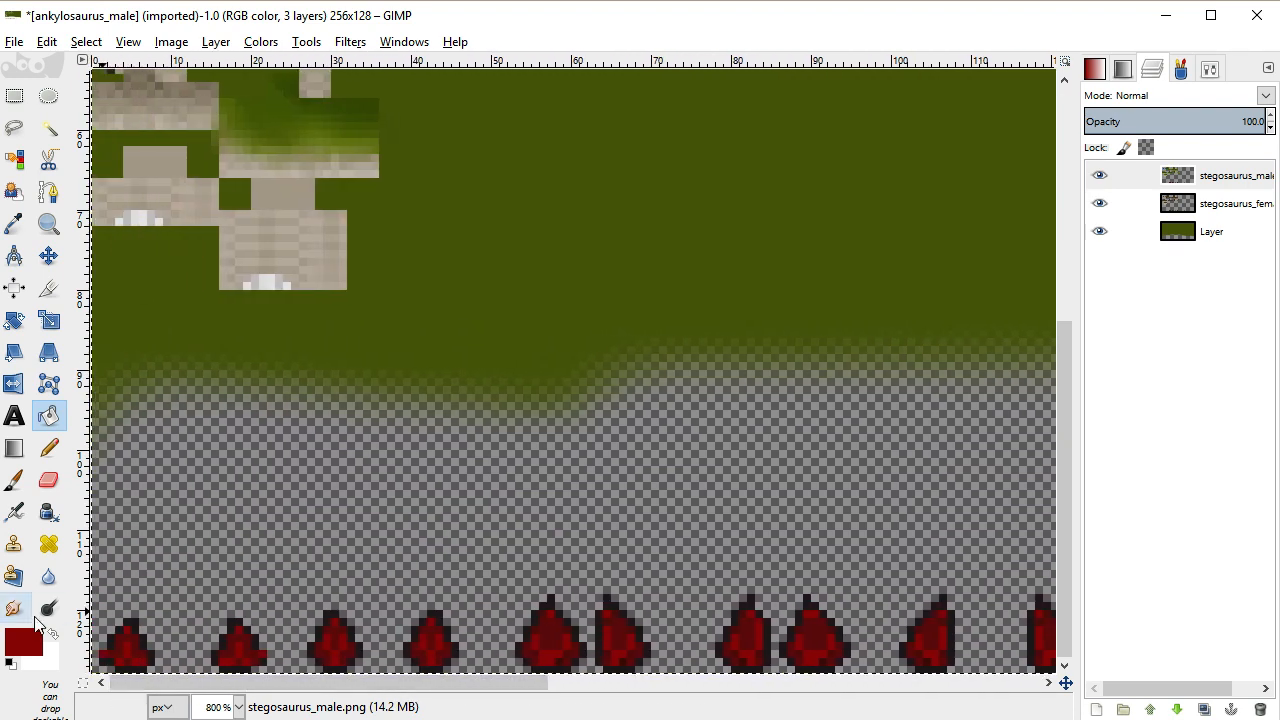
{"action": "left_click", "coordinate": [25, 638]}
{"action": "left_click", "coordinate": [966, 381]}
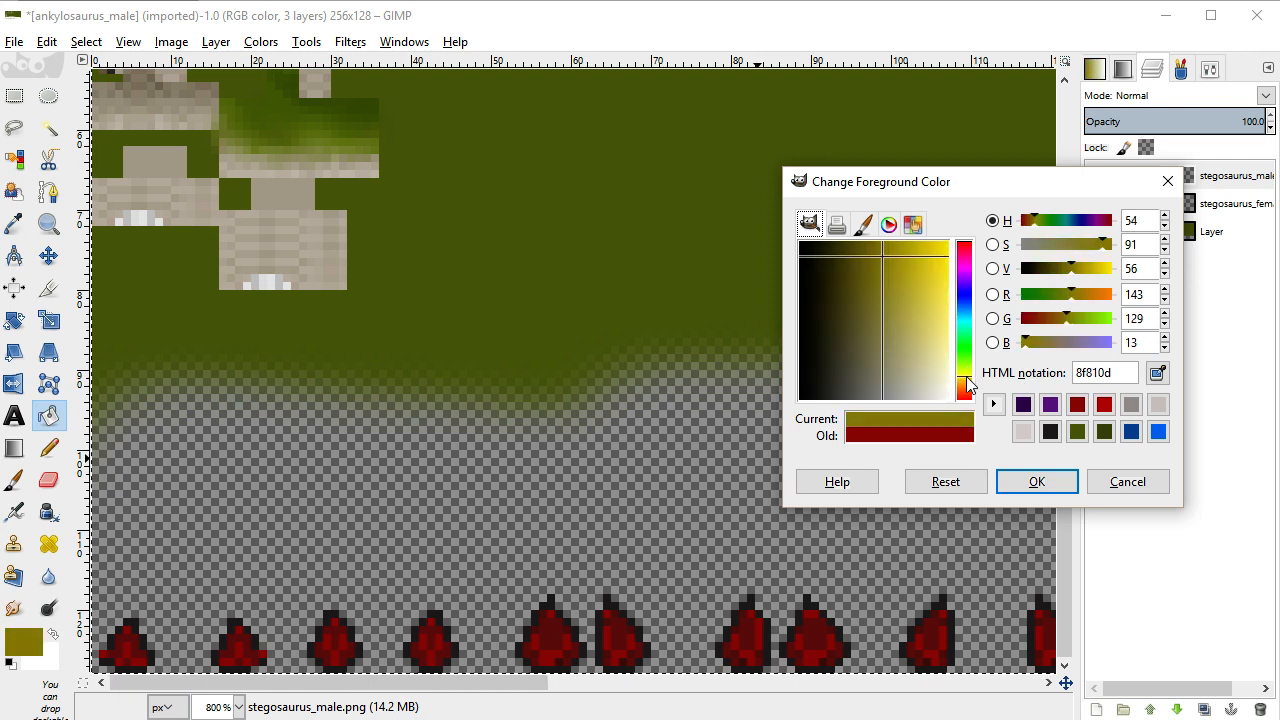
{"action": "left_click_drag", "start_coordinate": [926, 314], "coordinate": [923, 246]}
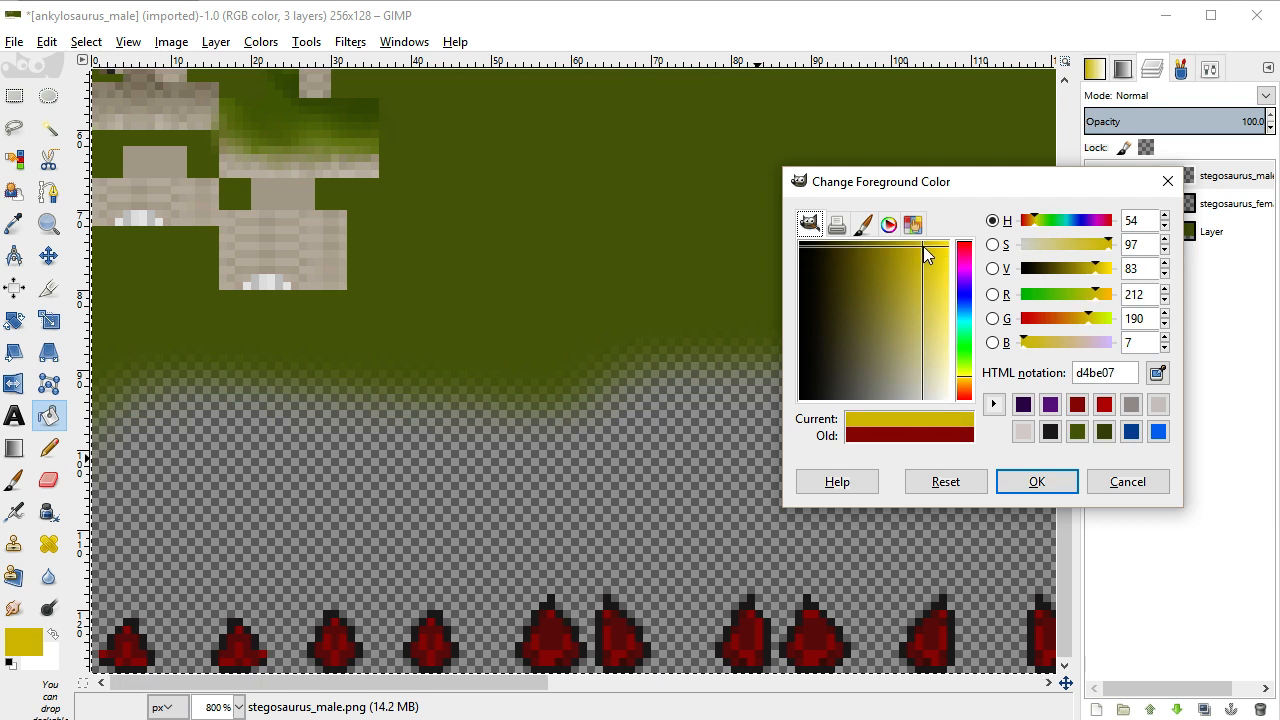
{"action": "left_click", "coordinate": [1036, 481]}
{"action": "left_click", "coordinate": [49, 448]}
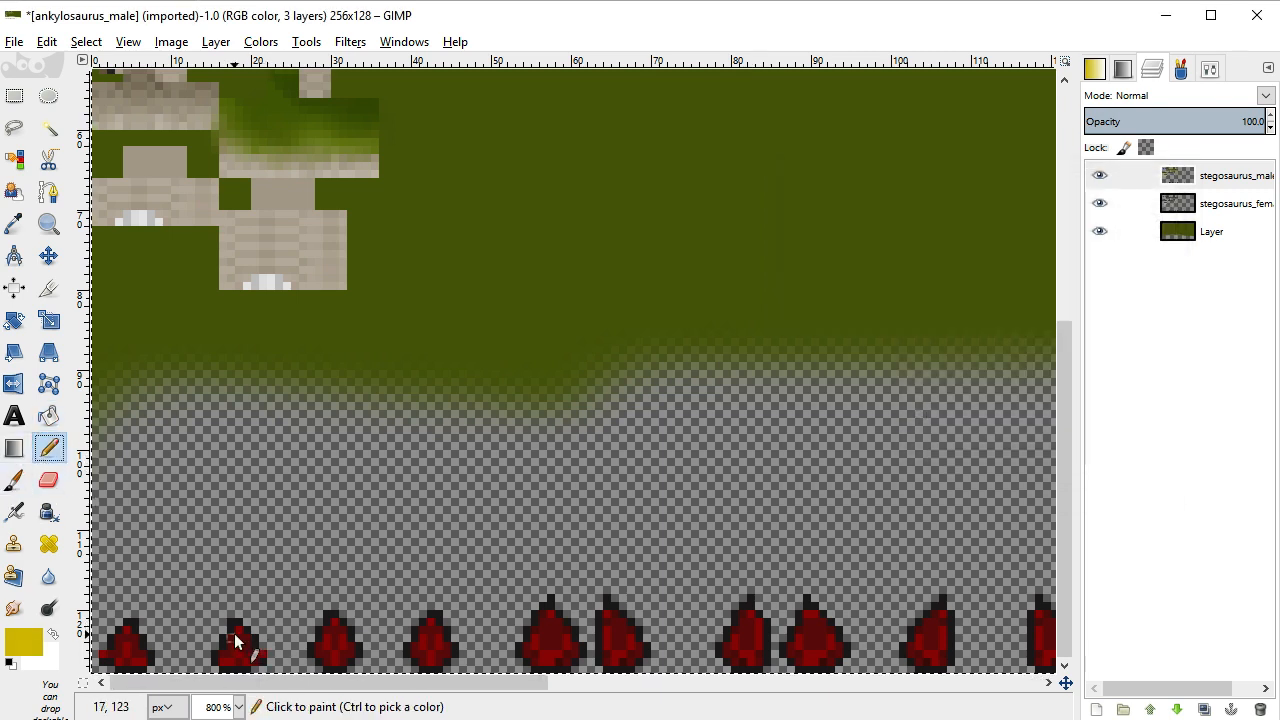
Try yellow pixels on the tip of the small plate near x 18, and undo them
{"action": "scroll", "coordinate": [234, 641], "scroll_direction": "up", "scroll_amount": 4}
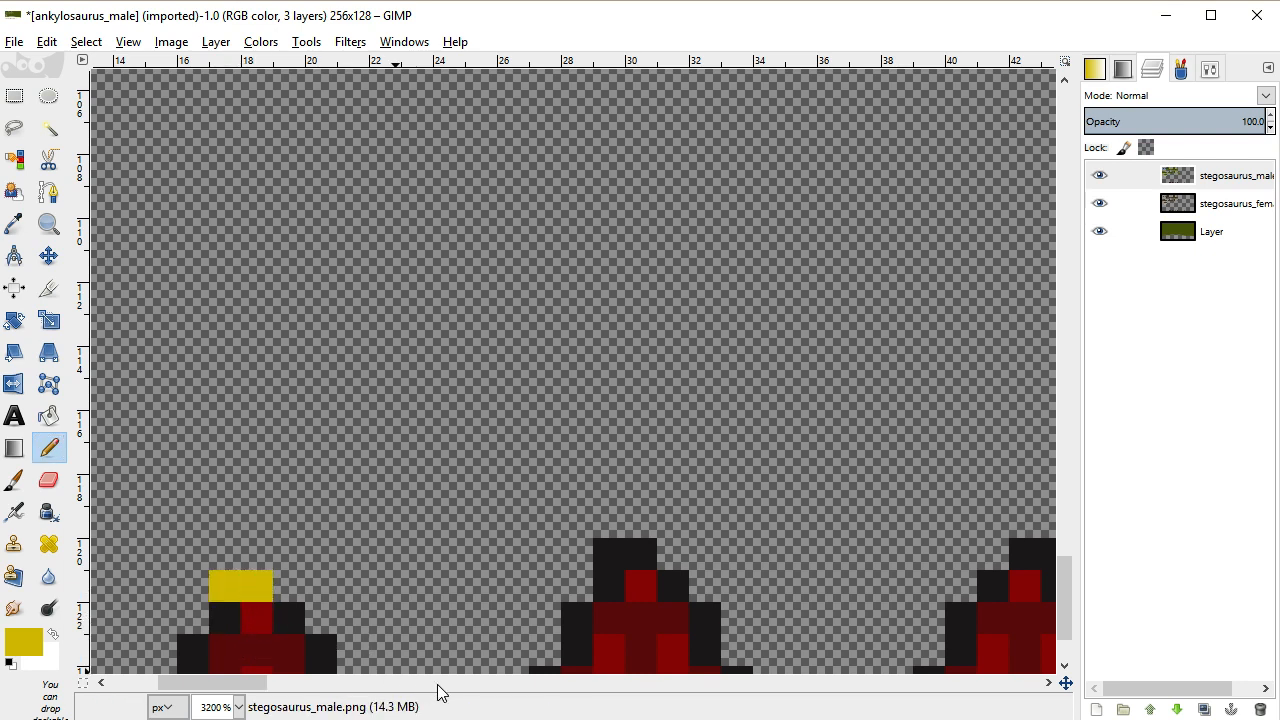
{"action": "key", "text": "minus"}
{"action": "key", "text": "minus"}
{"action": "key", "text": "minus"}
{"action": "key", "text": "minus"}
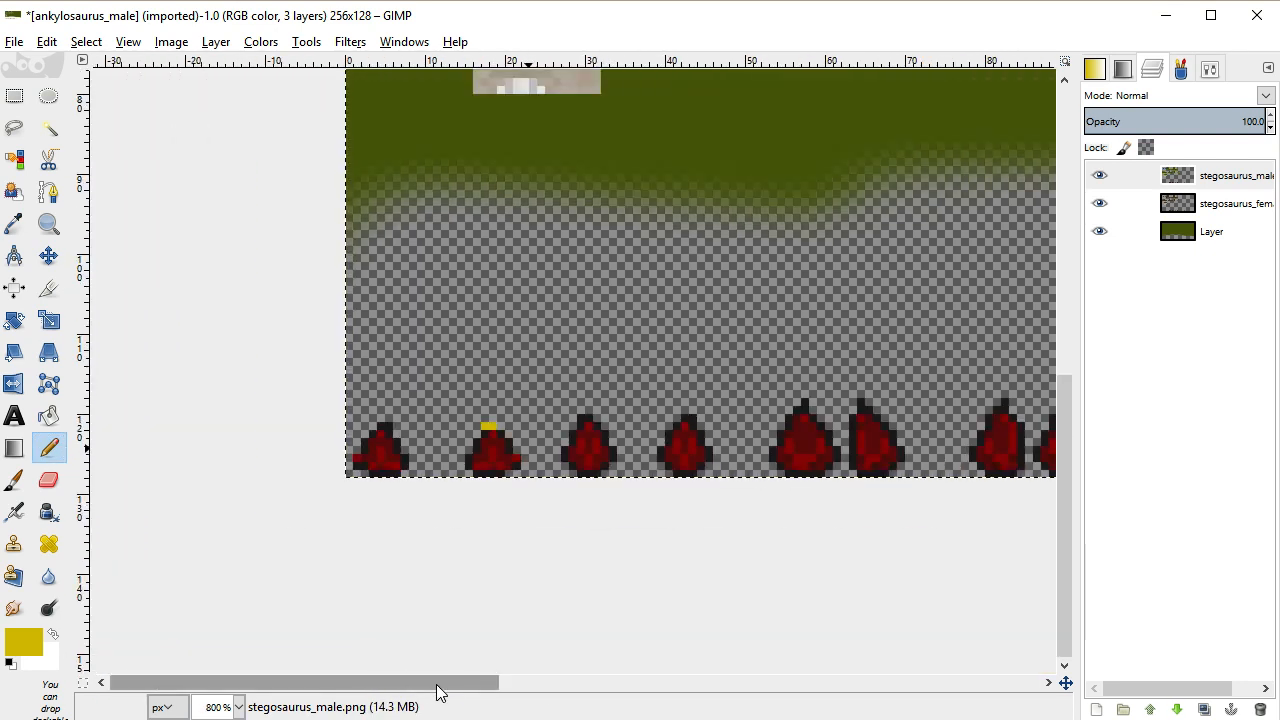
{"action": "key", "text": "ctrl+z"}
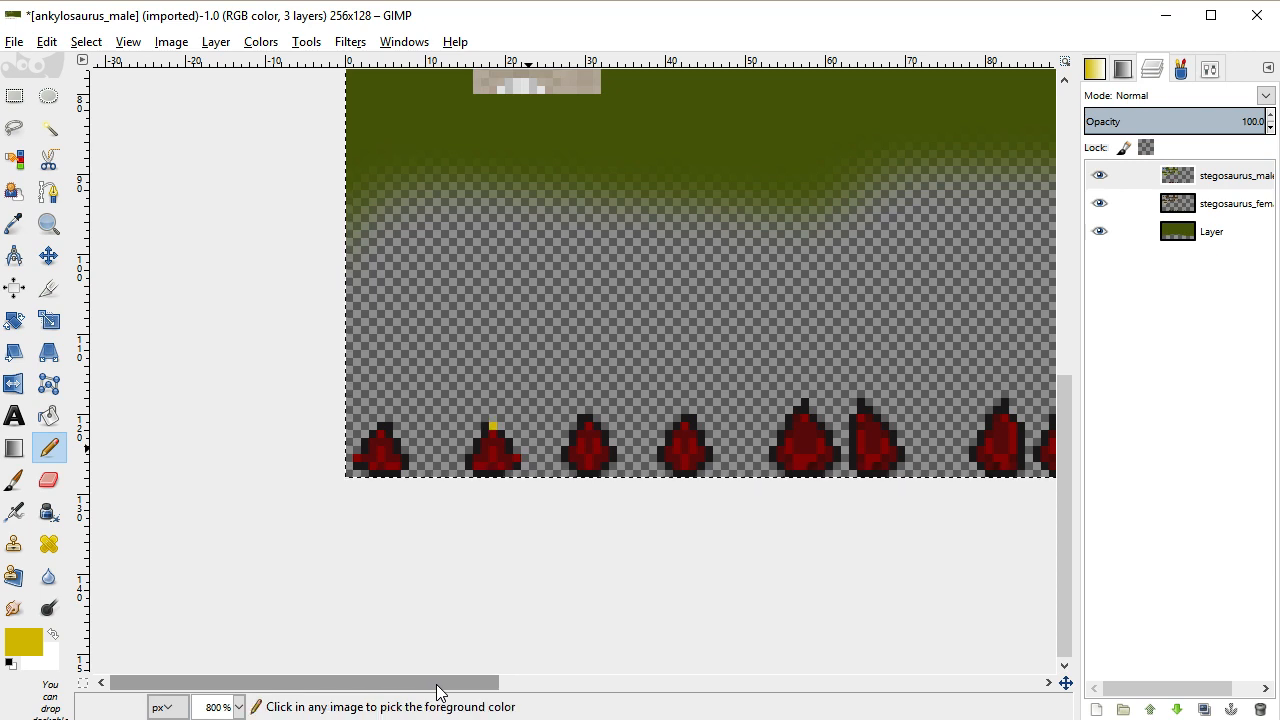
{"action": "key", "text": "ctrl+z"}
Paint yellow pixels around the head's eye near x 13, covering the row below, the inner lower side and the outer upper corner
{"action": "scroll", "coordinate": [628, 316], "scroll_direction": "up", "scroll_amount": 8}
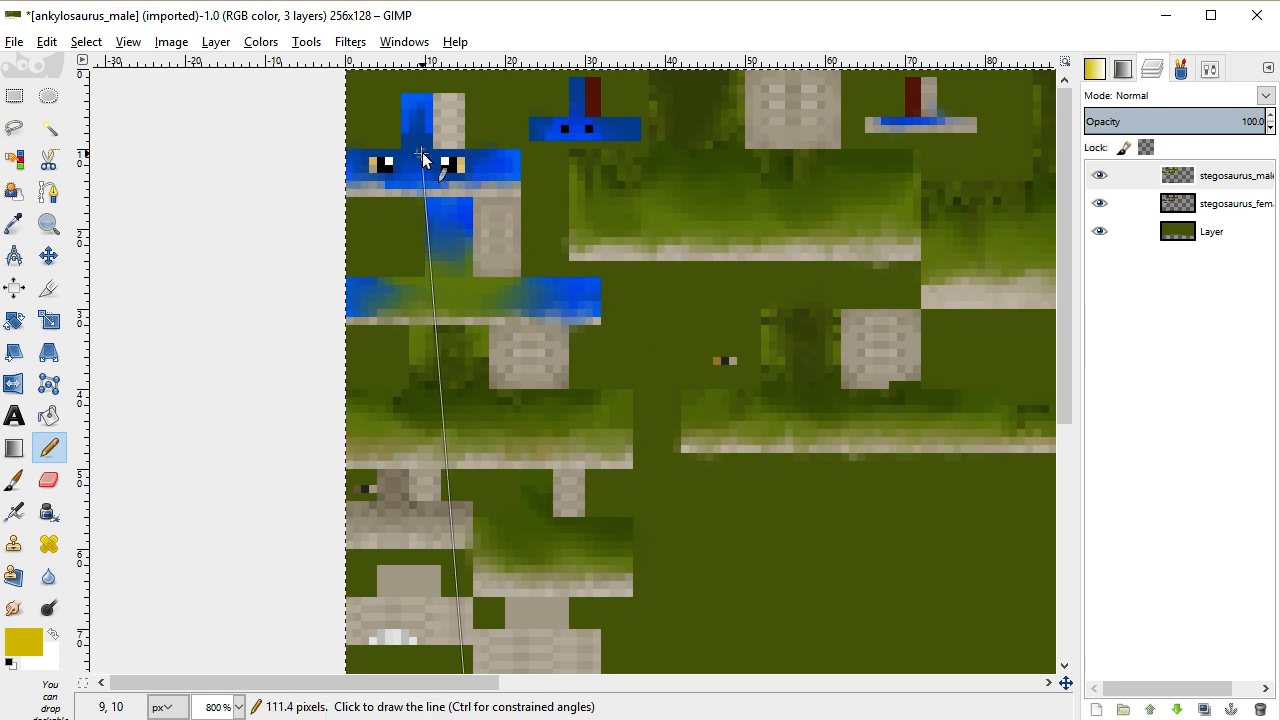
{"action": "key", "text": "plus"}
{"action": "key", "text": "plus"}
{"action": "key", "text": "plus"}
{"action": "key", "text": "plus"}
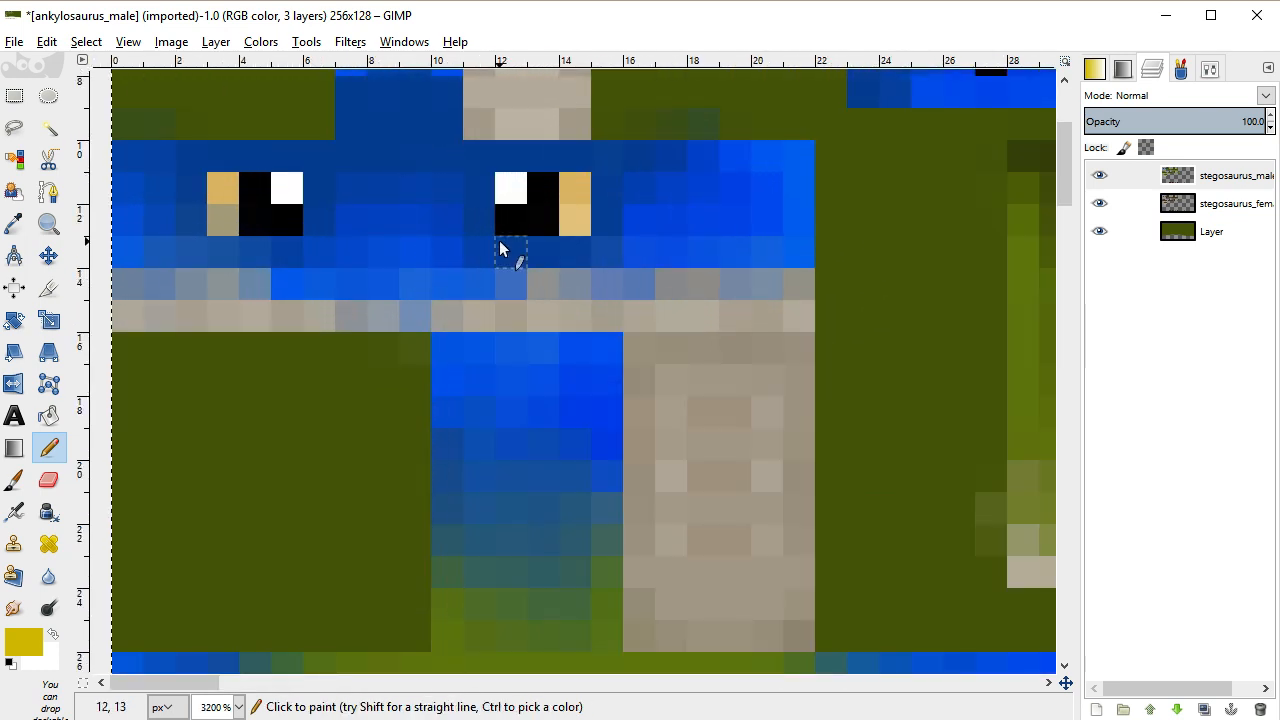
{"action": "left_click_drag", "start_coordinate": [503, 251], "coordinate": [566, 251]}
{"action": "left_click", "coordinate": [484, 210]}
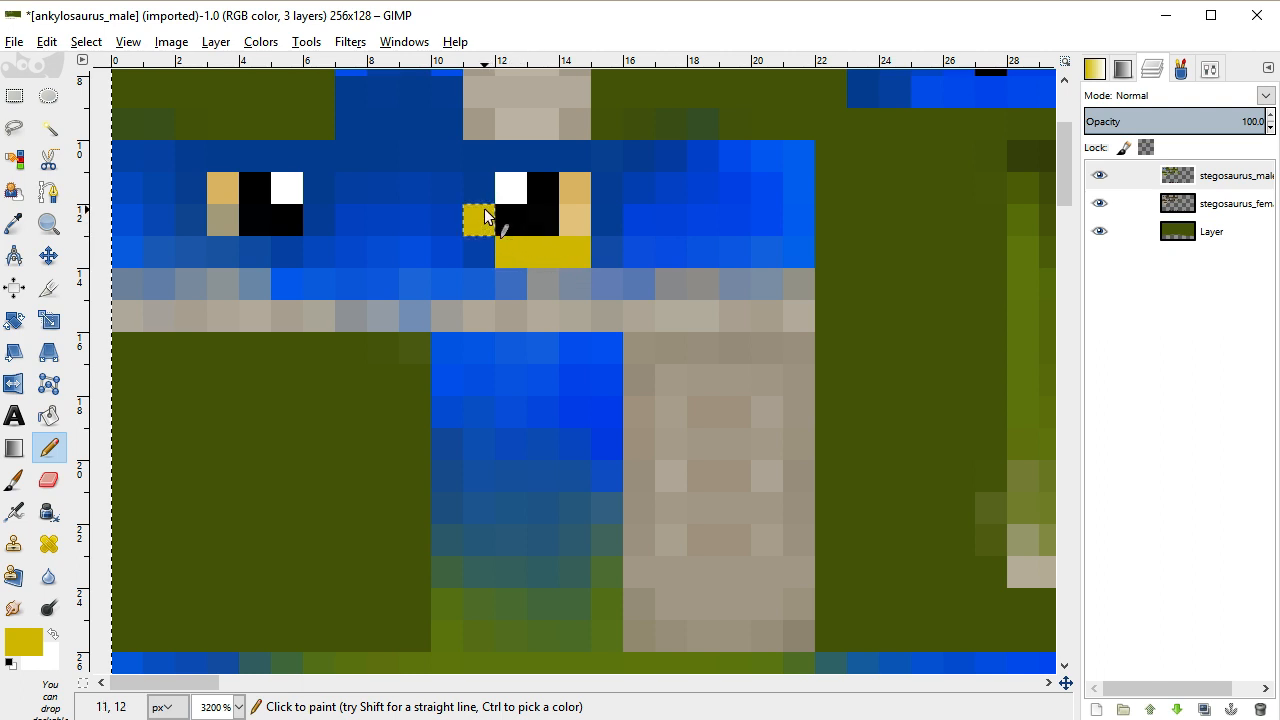
{"action": "left_click_drag", "start_coordinate": [546, 158], "coordinate": [578, 158]}
{"action": "left_click", "coordinate": [600, 160]}
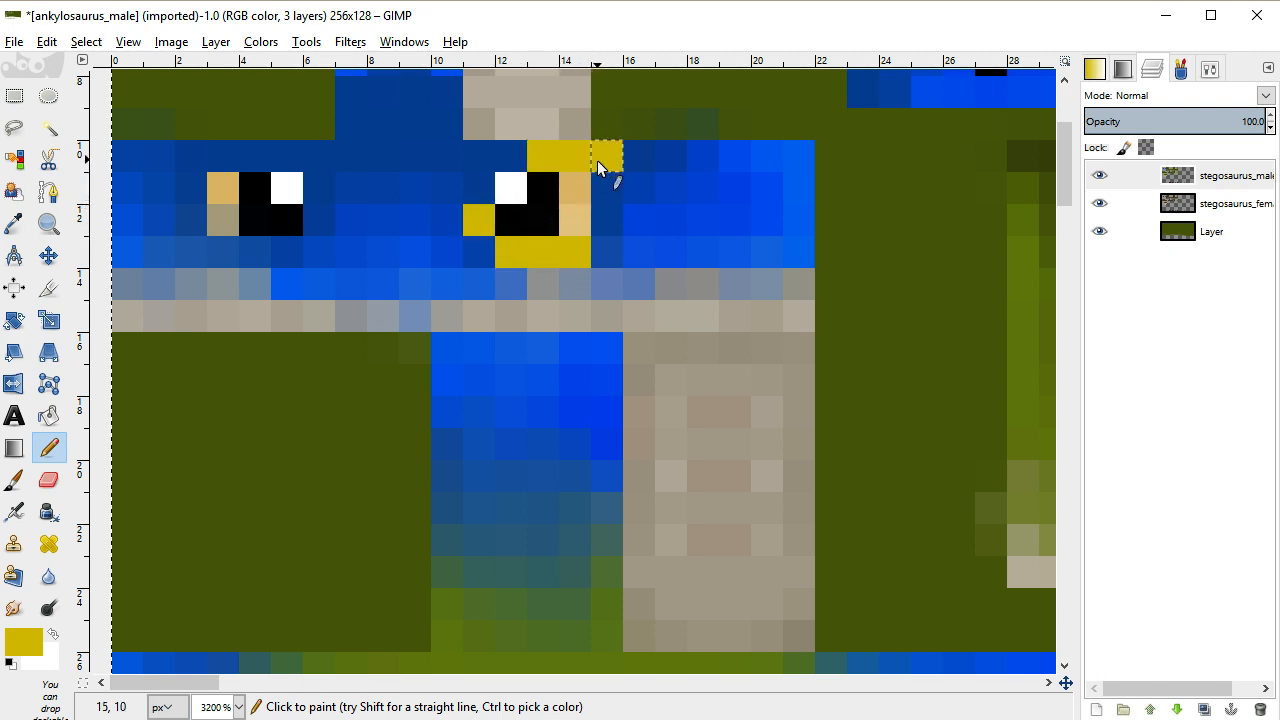
{"action": "left_click", "coordinate": [605, 188]}
Mirror the yellow marking around the eye near x 4, painting its outer upper corner, inner lower side and the row below
{"action": "mouse_move", "coordinate": [252, 156]}
{"action": "left_mouse_down"}
{"action": "mouse_move", "coordinate": [214, 160]}
{"action": "mouse_move", "coordinate": [192, 188]}
{"action": "left_mouse_up"}
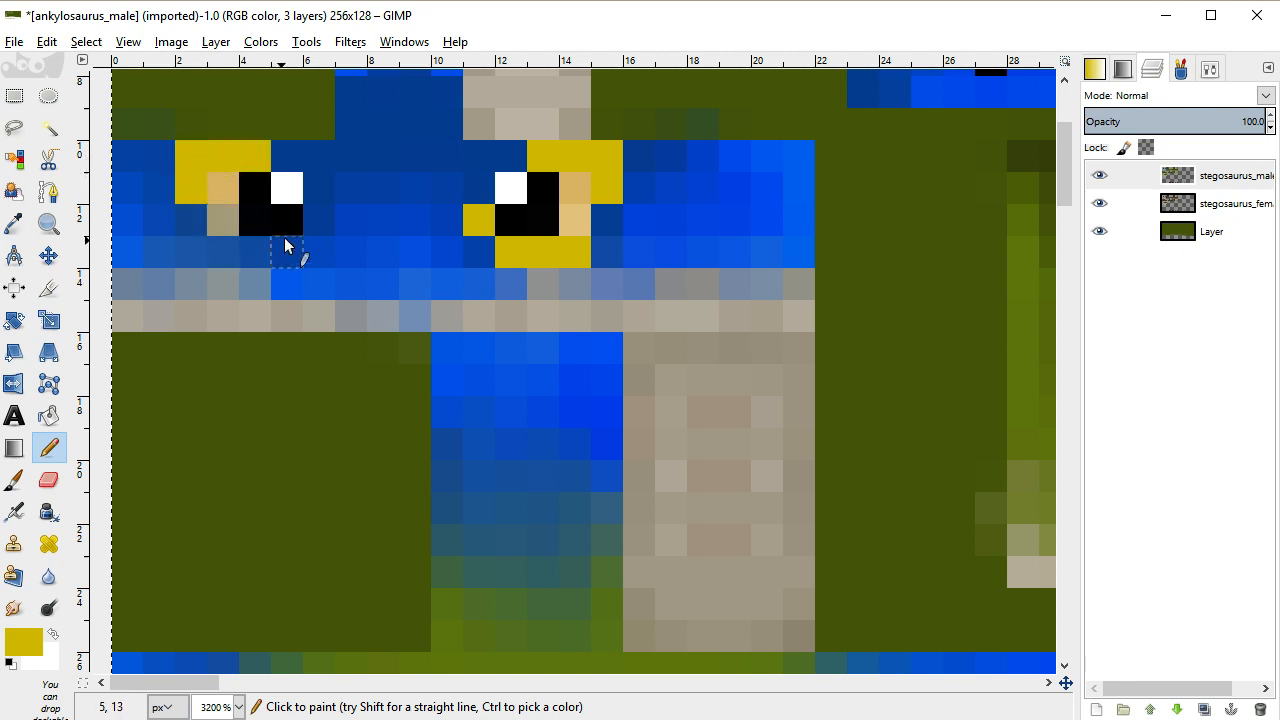
{"action": "left_click", "coordinate": [318, 220]}
{"action": "left_click_drag", "start_coordinate": [280, 256], "coordinate": [229, 257]}
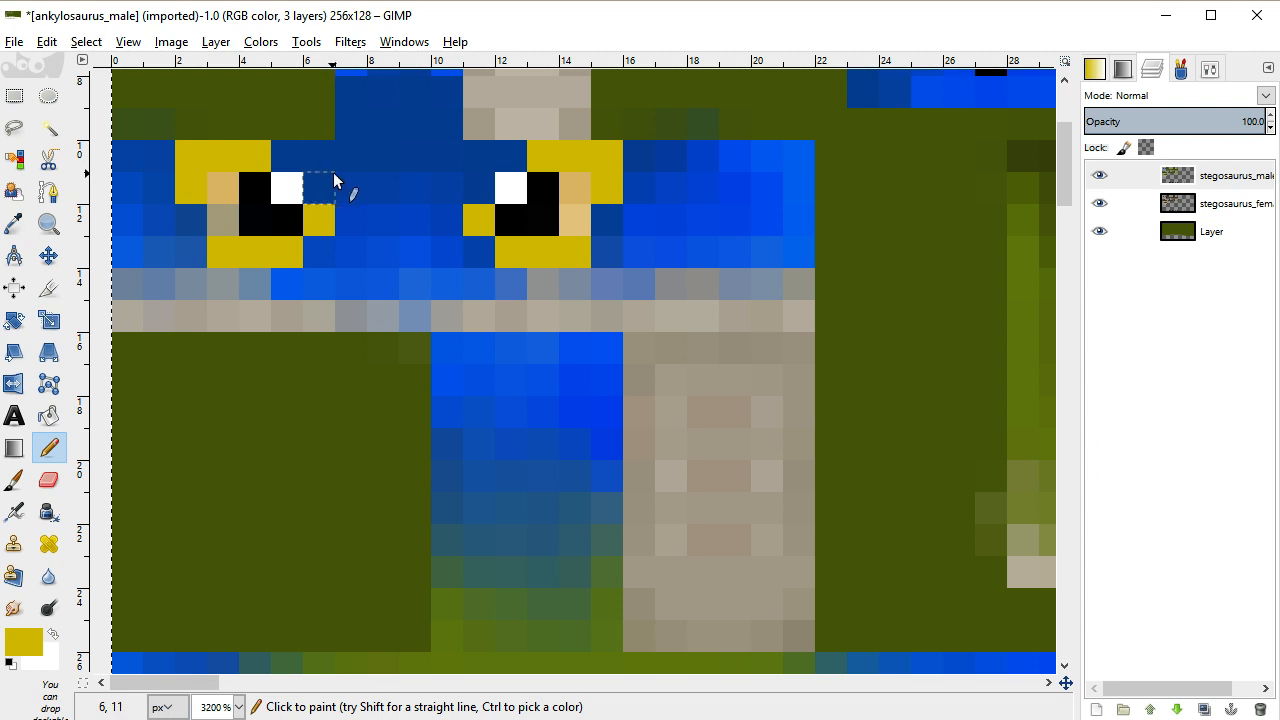
Paint a small yellow arch across the blue top of the head, from x 7 to x 10 at y 6 and 7
{"action": "scroll", "coordinate": [434, 240], "scroll_direction": "up", "scroll_amount": 3}
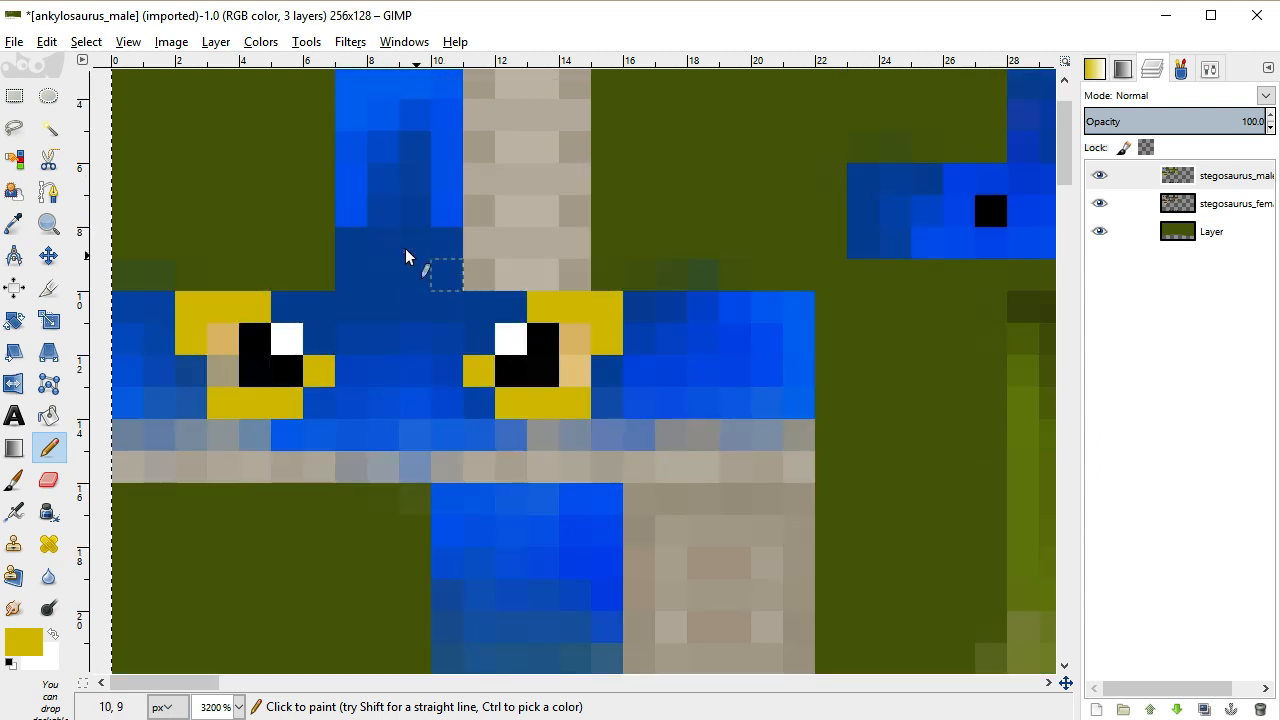
{"action": "left_click", "coordinate": [351, 218]}
{"action": "left_click", "coordinate": [436, 218]}
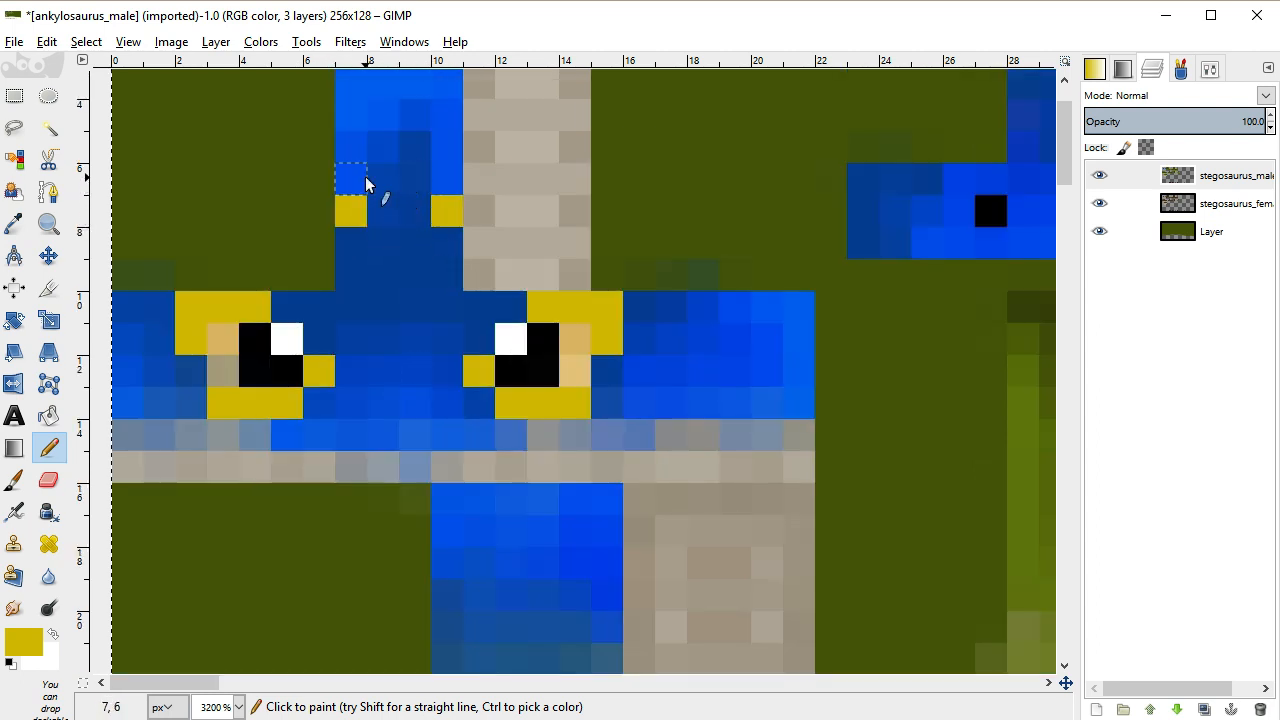
{"action": "left_click_drag", "start_coordinate": [380, 184], "coordinate": [417, 190]}
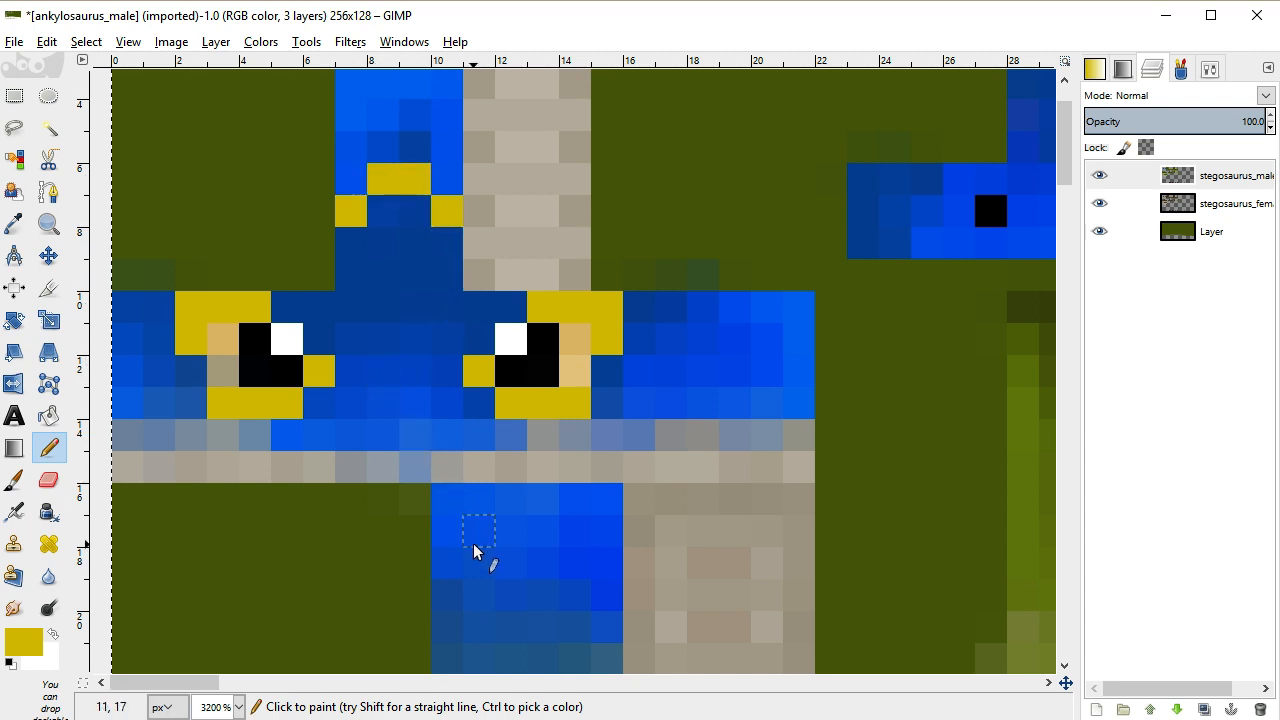
Examine the marked head, the row of red plates and the body sections across the texture
{"action": "scroll", "coordinate": [474, 550], "scroll_direction": "down", "scroll_amount": 4}
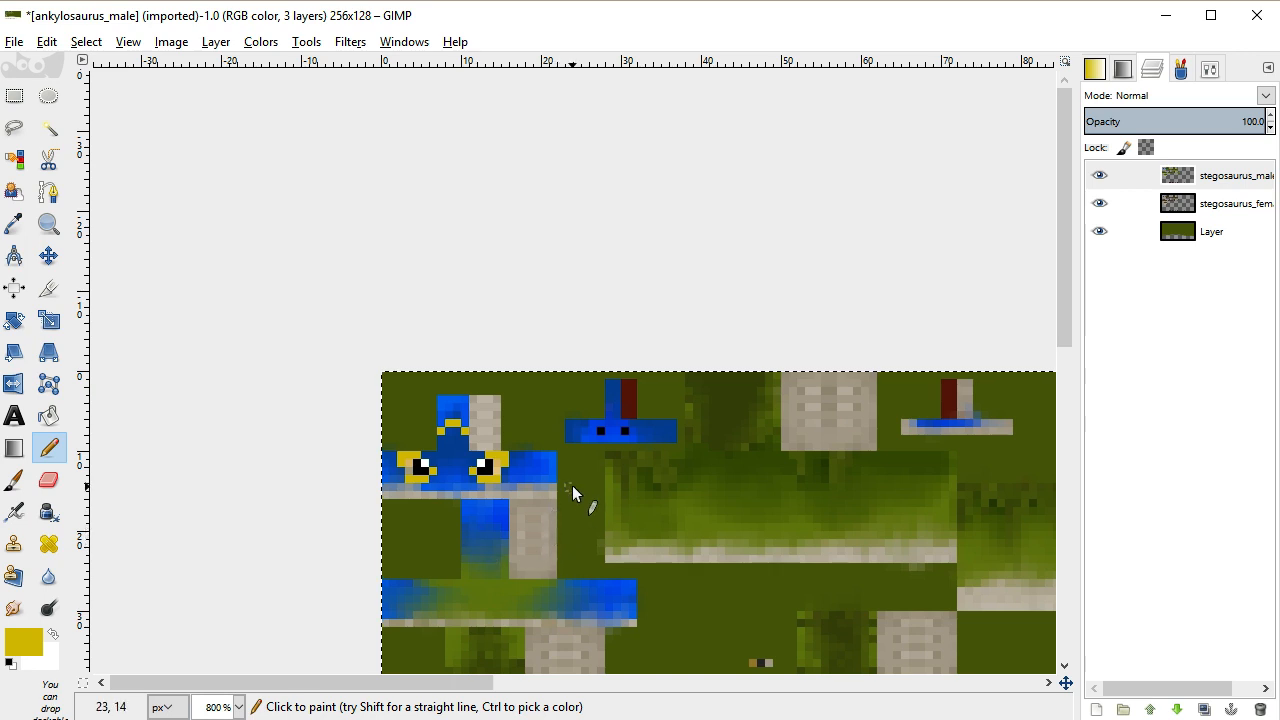
{"action": "scroll", "coordinate": [523, 466], "scroll_direction": "down", "scroll_amount": 5}
{"action": "scroll", "coordinate": [523, 466], "scroll_direction": "up", "scroll_amount": 3}
{"action": "scroll", "coordinate": [528, 472], "scroll_direction": "down", "scroll_amount": 3}
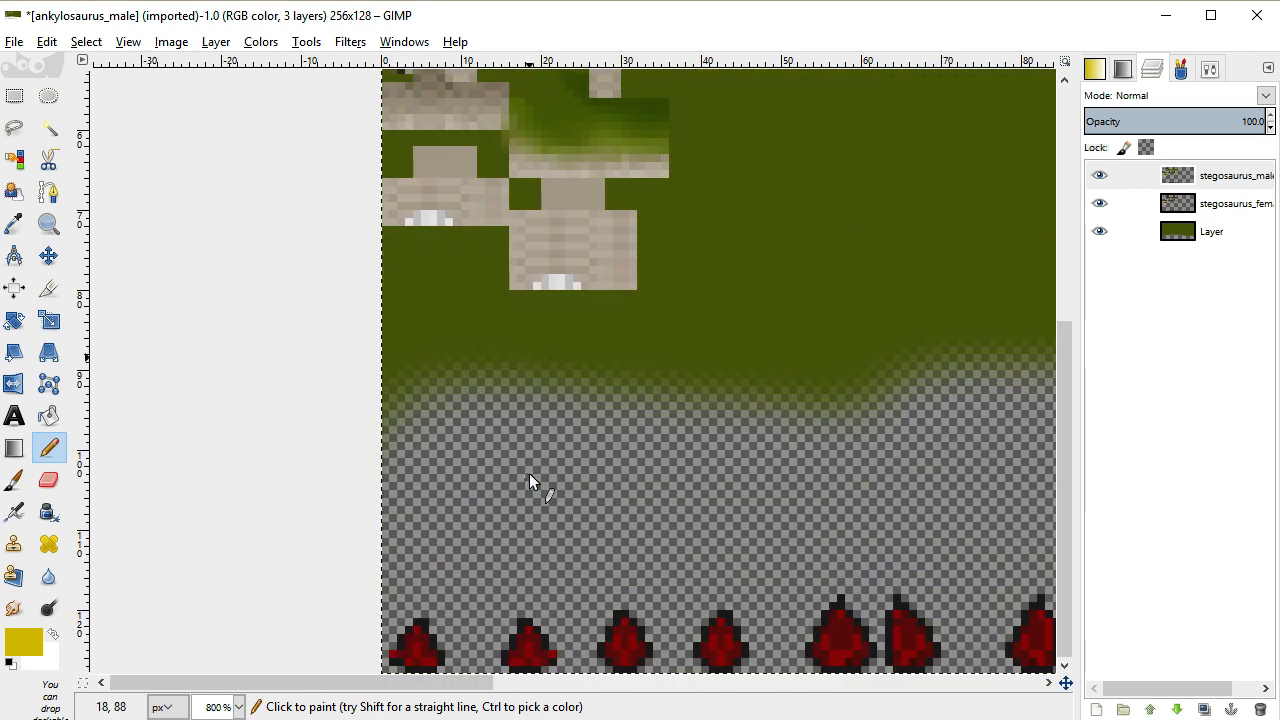
{"action": "left_click_drag", "start_coordinate": [494, 685], "coordinate": [660, 683]}
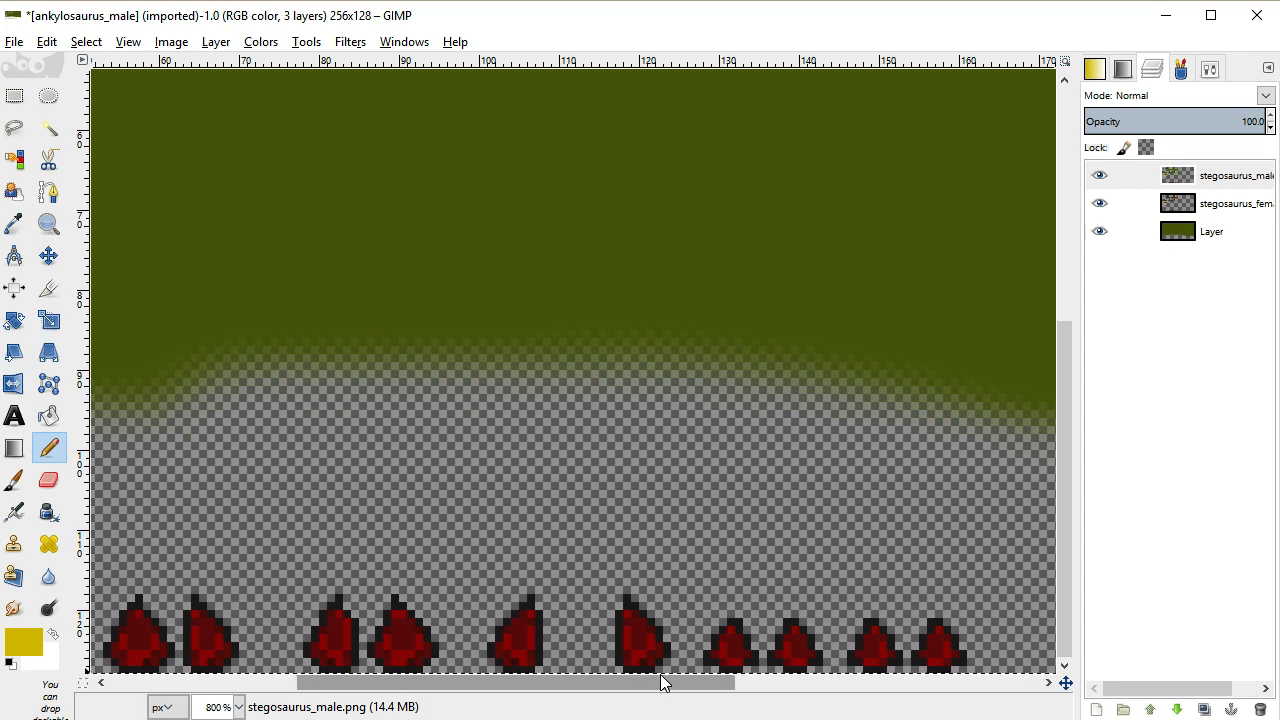
{"action": "scroll", "coordinate": [658, 685], "scroll_direction": "left", "scroll_amount": 5}
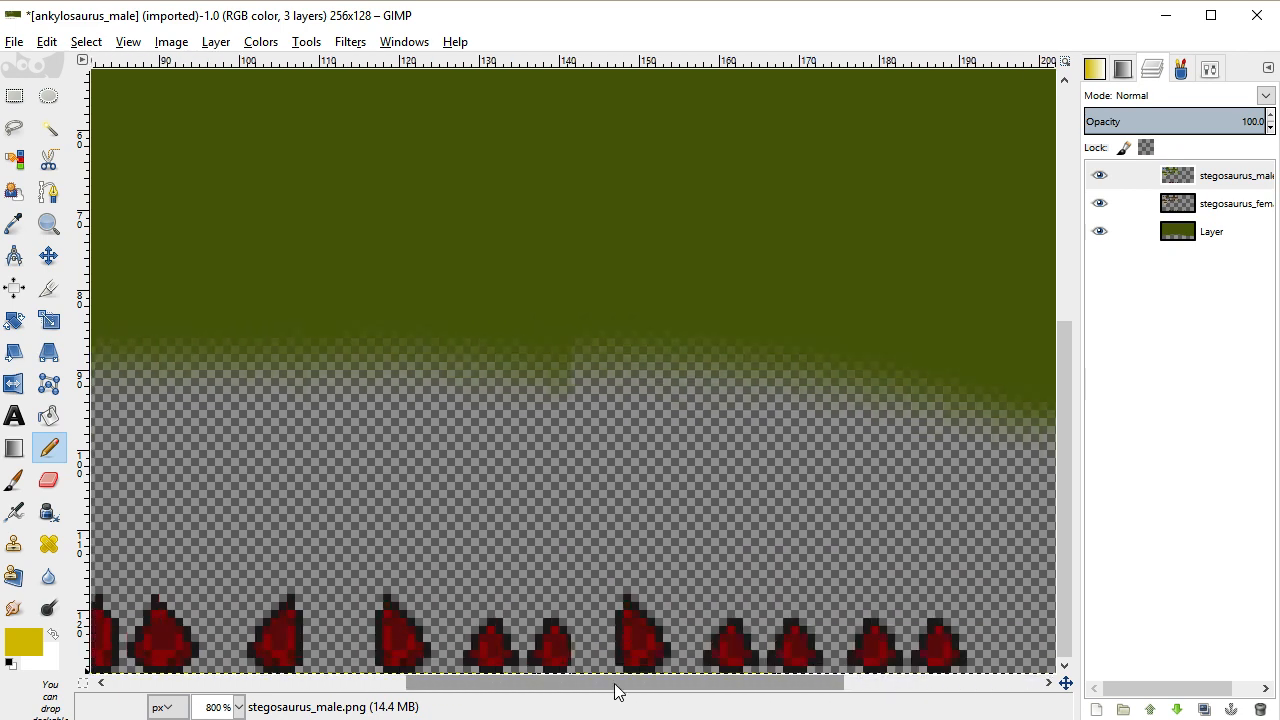
{"action": "scroll", "coordinate": [244, 405], "scroll_direction": "up", "scroll_amount": 10}
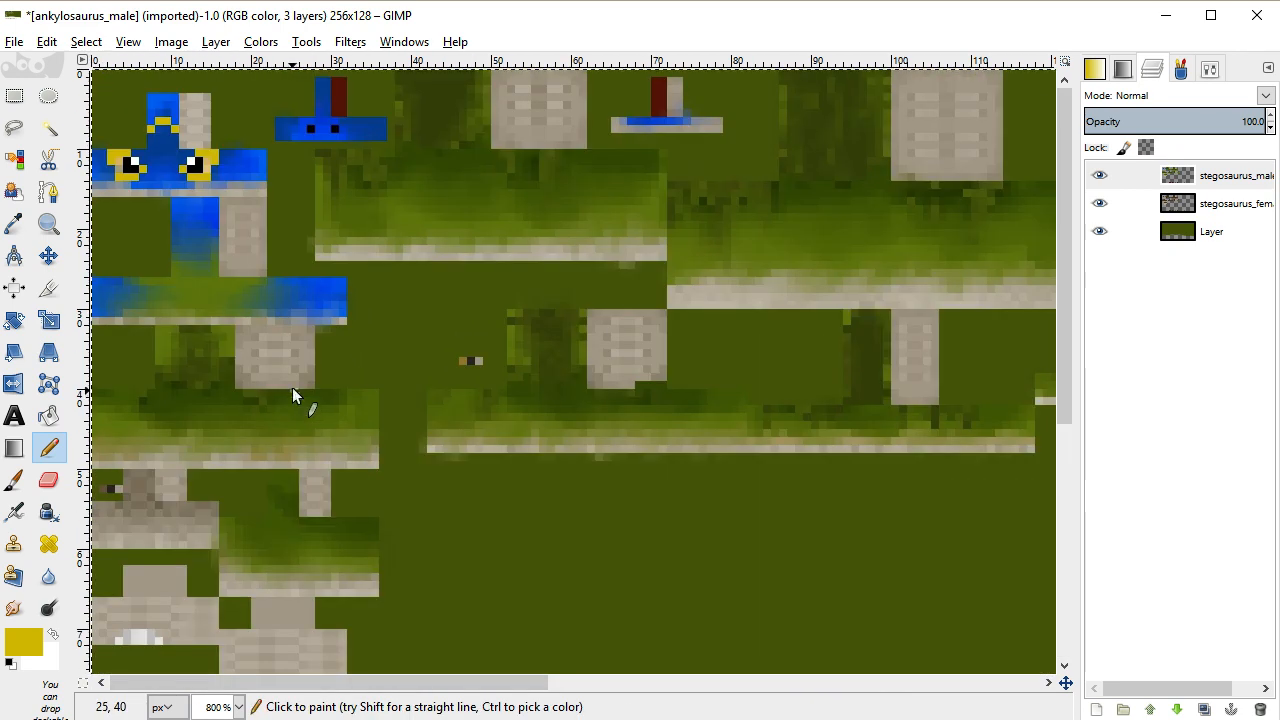
{"action": "scroll", "coordinate": [389, 294], "scroll_direction": "down", "scroll_amount": 6}
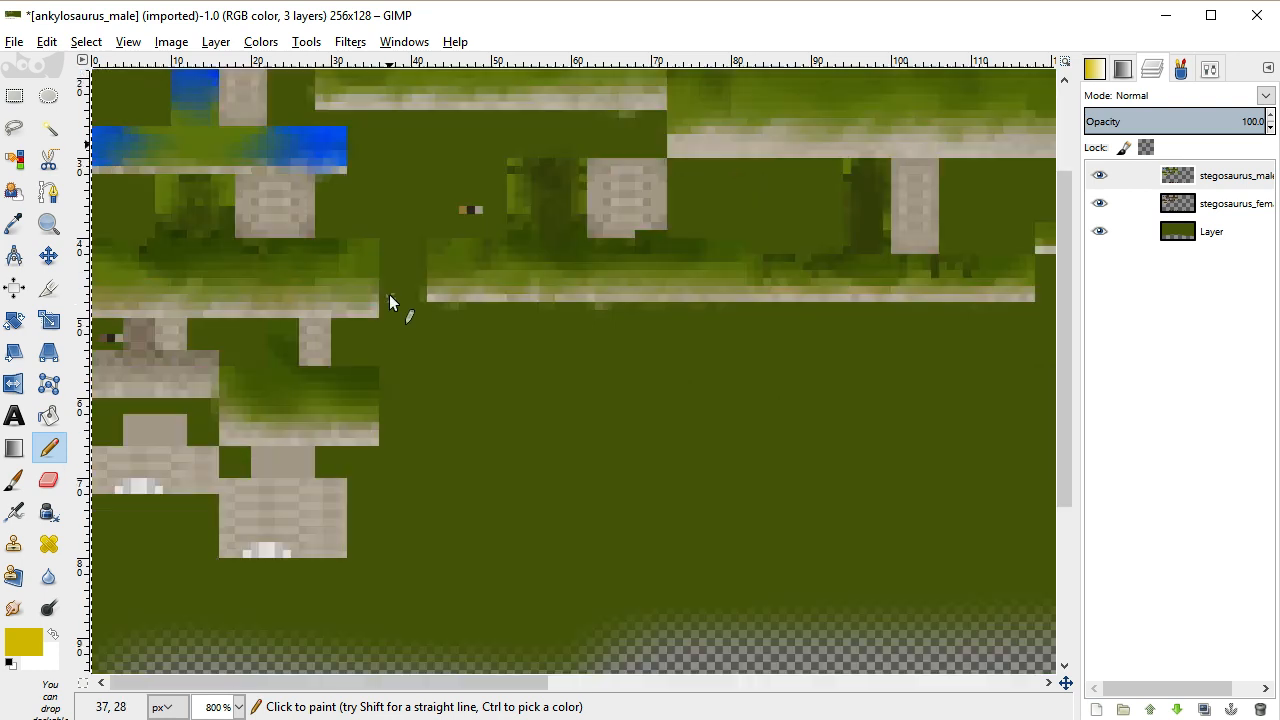
Sample the light grey at the base of the tail spikes from the stegosaurus_male.png layer as the foreground colour
{"action": "left_click_drag", "start_coordinate": [478, 683], "coordinate": [993, 718]}
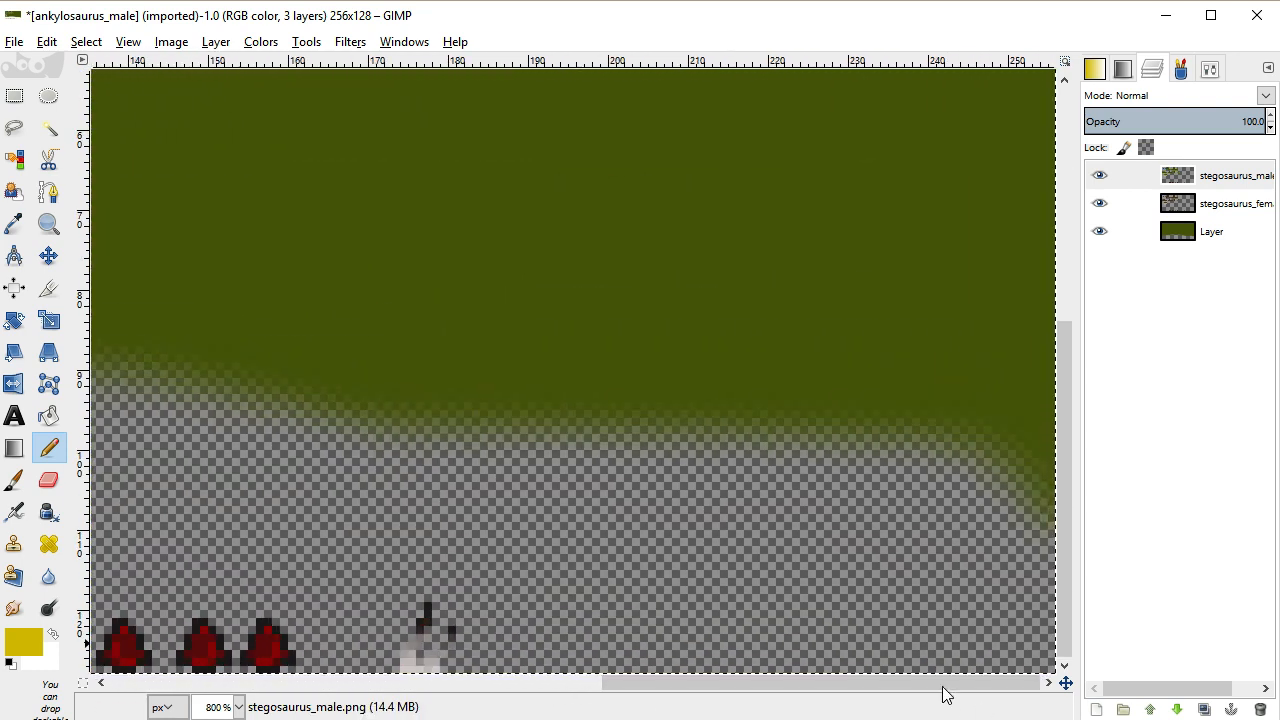
{"action": "left_click", "coordinate": [1235, 229]}
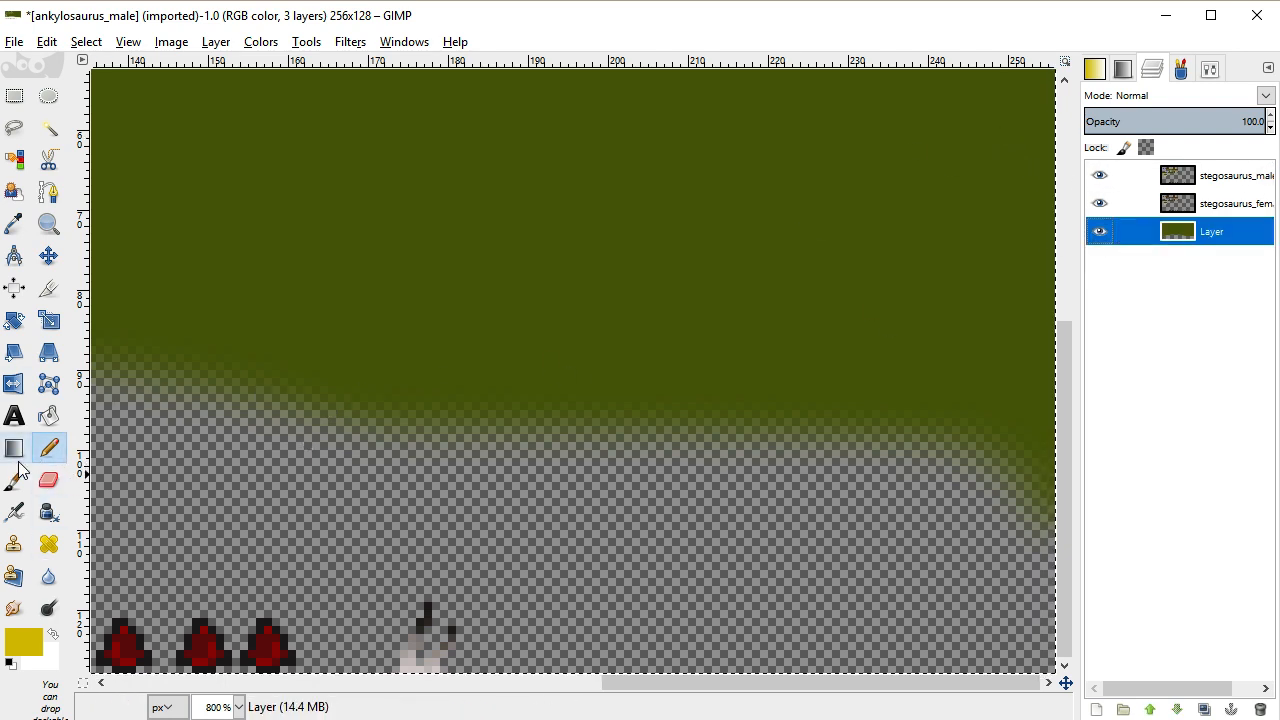
{"action": "left_click", "coordinate": [14, 223]}
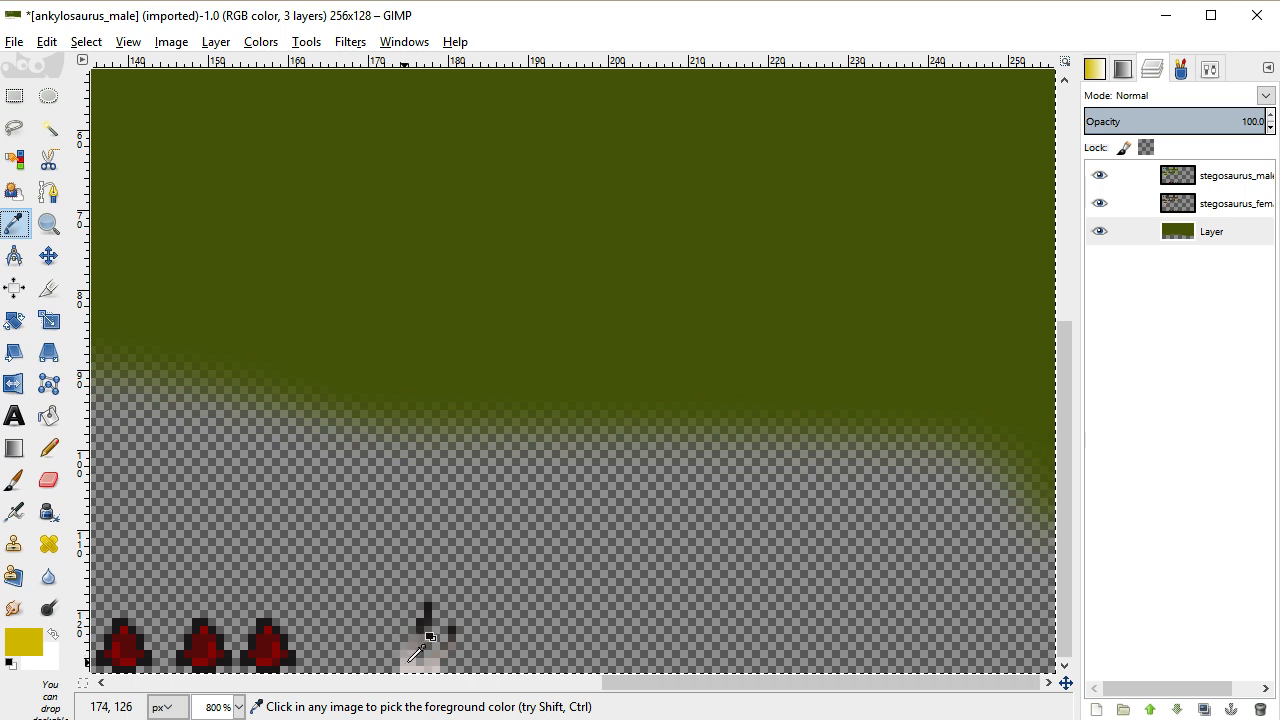
{"action": "left_click", "coordinate": [410, 660]}
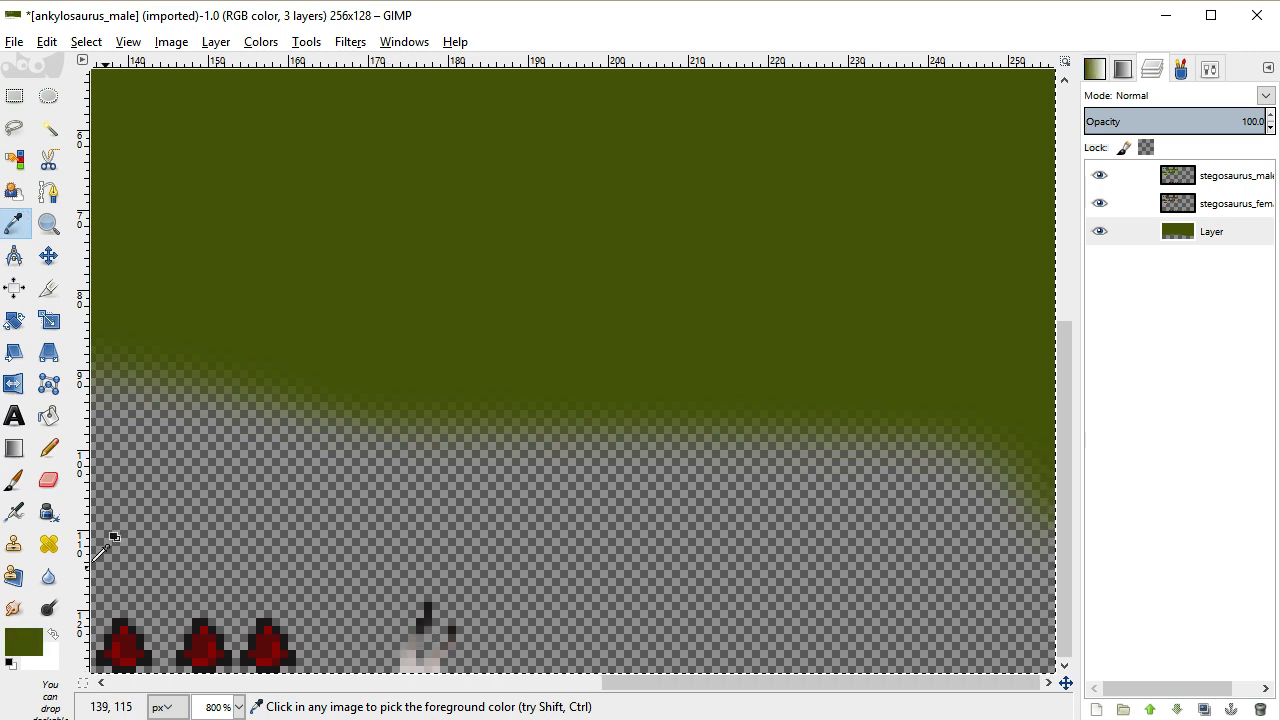
{"action": "left_click", "coordinate": [1236, 172]}
{"action": "left_click", "coordinate": [405, 660]}
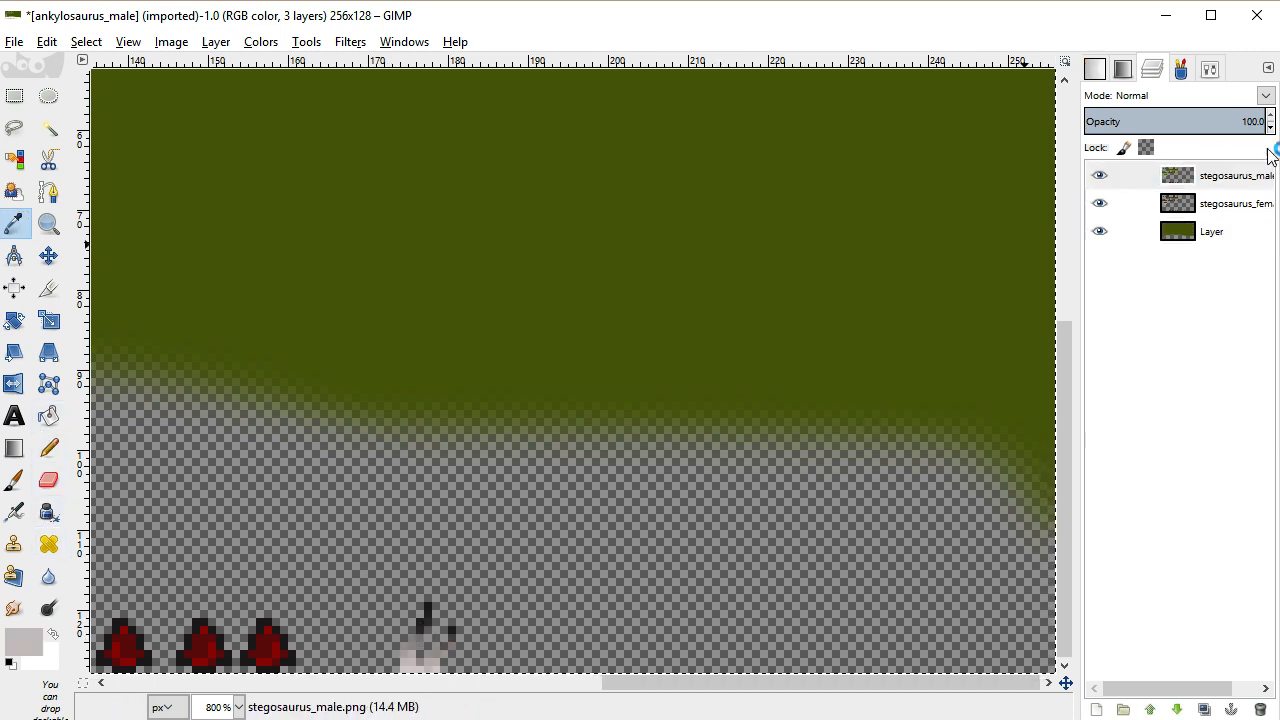
Paint light grey over the two tail spikes between x 174 and 180 on the stegosaurus_female.png layer, undoing the stray pixel beside their base
{"action": "left_click", "coordinate": [1137, 203]}
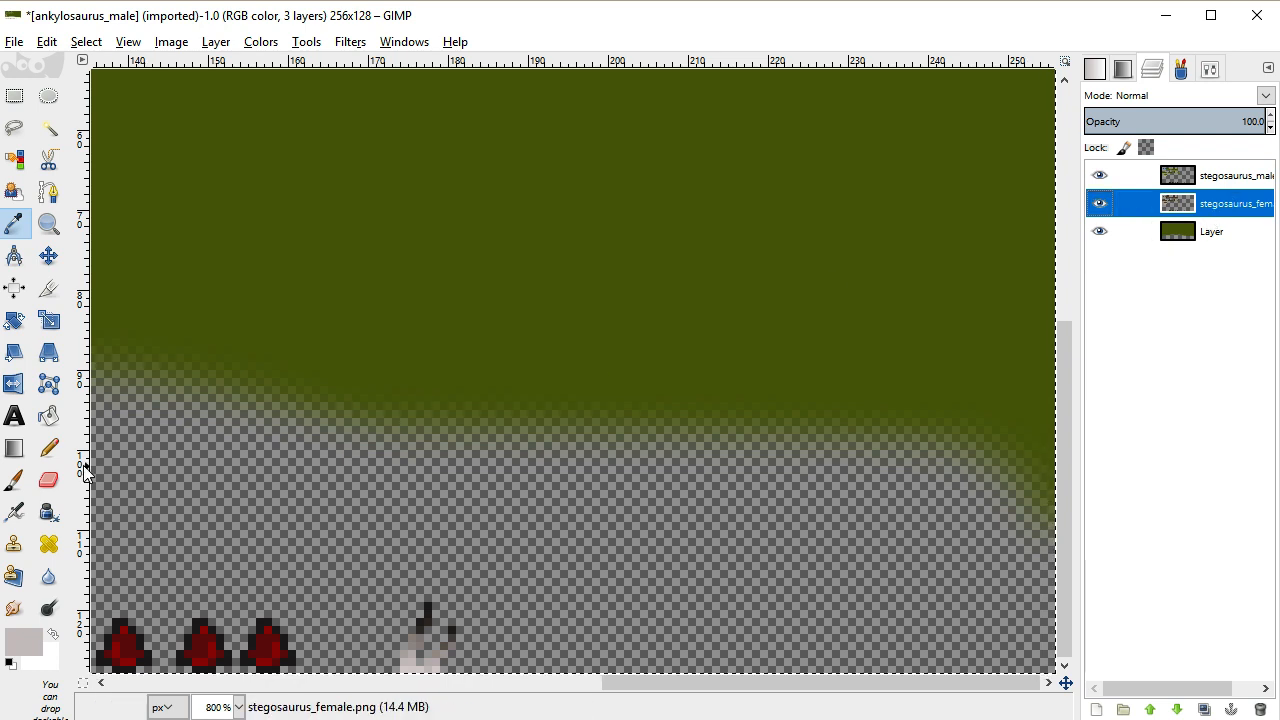
{"action": "left_click", "coordinate": [48, 447]}
{"action": "scroll", "coordinate": [419, 659], "scroll_direction": "up", "scroll_amount": 2}
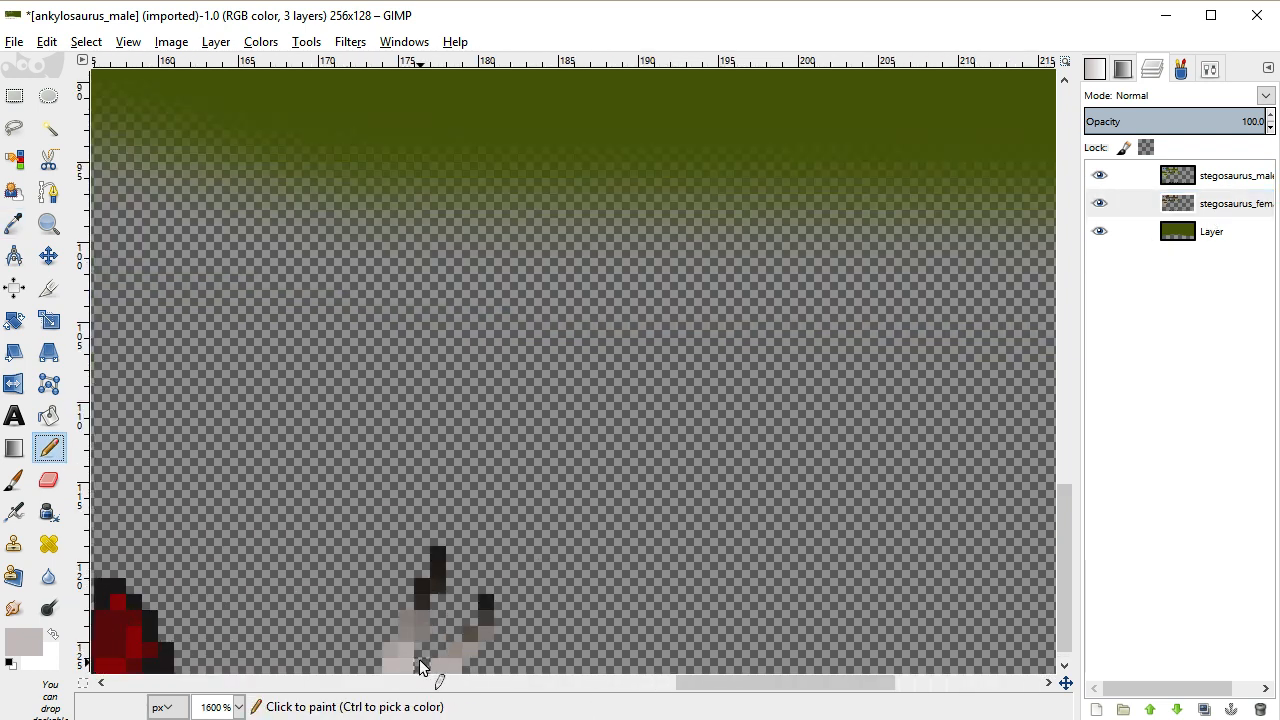
{"action": "scroll", "coordinate": [419, 659], "scroll_direction": "up", "scroll_amount": 3}
{"action": "mouse_move", "coordinate": [342, 632]}
{"action": "left_mouse_down"}
{"action": "mouse_move", "coordinate": [400, 501]}
{"action": "mouse_move", "coordinate": [430, 471]}
{"action": "mouse_move", "coordinate": [434, 505]}
{"action": "mouse_move", "coordinate": [438, 411]}
{"action": "mouse_move", "coordinate": [466, 361]}
{"action": "mouse_move", "coordinate": [473, 299]}
{"action": "left_mouse_up"}
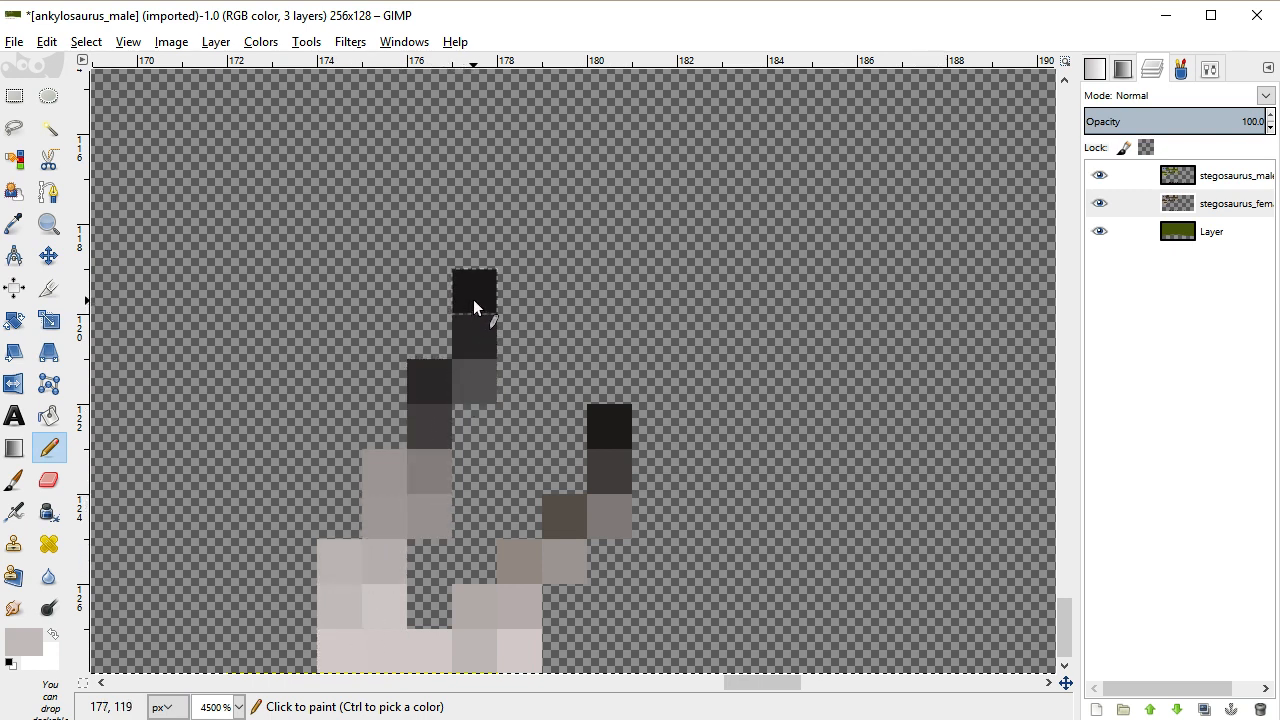
{"action": "mouse_move", "coordinate": [595, 490]}
{"action": "left_mouse_down"}
{"action": "mouse_move", "coordinate": [492, 625]}
{"action": "mouse_move", "coordinate": [457, 635]}
{"action": "mouse_move", "coordinate": [480, 662]}
{"action": "mouse_move", "coordinate": [502, 655]}
{"action": "mouse_move", "coordinate": [327, 659]}
{"action": "left_mouse_up"}
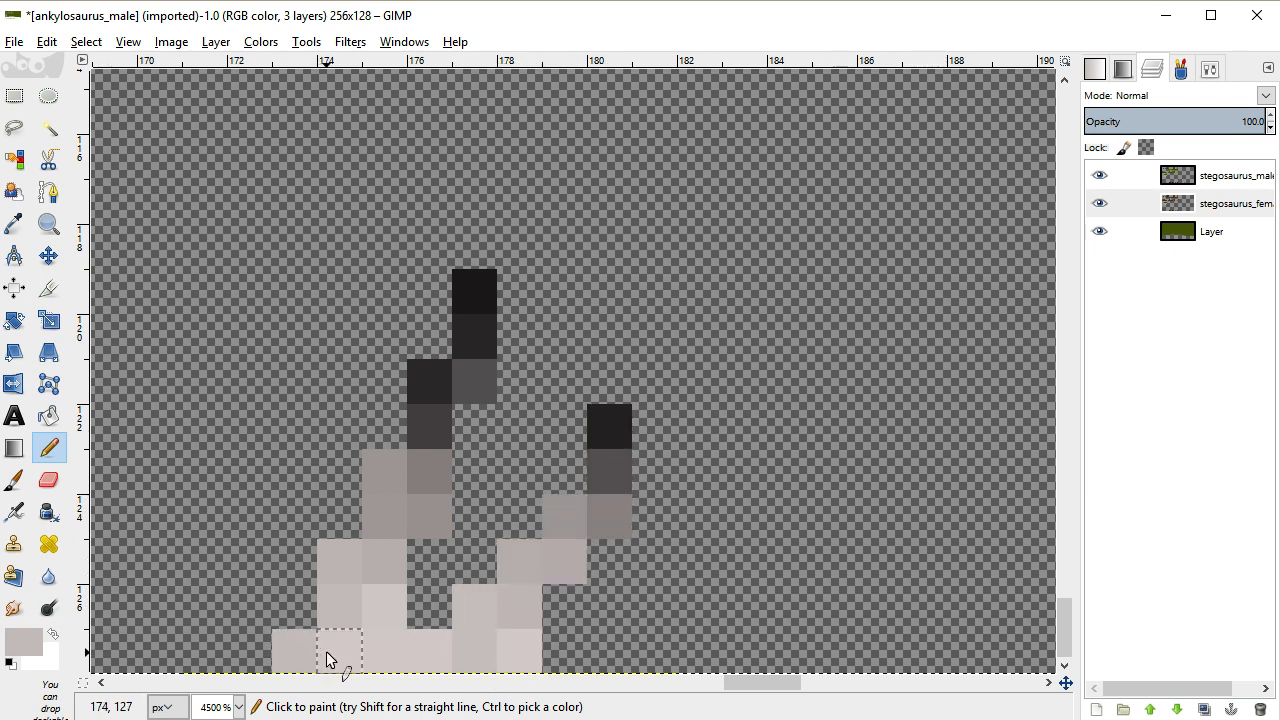
{"action": "key", "text": "ctrl+z"}
{"action": "mouse_move", "coordinate": [518, 617]}
{"action": "left_mouse_down"}
{"action": "mouse_move", "coordinate": [629, 488]}
{"action": "mouse_move", "coordinate": [632, 406]}
{"action": "mouse_move", "coordinate": [545, 561]}
{"action": "mouse_move", "coordinate": [474, 626]}
{"action": "left_mouse_up"}
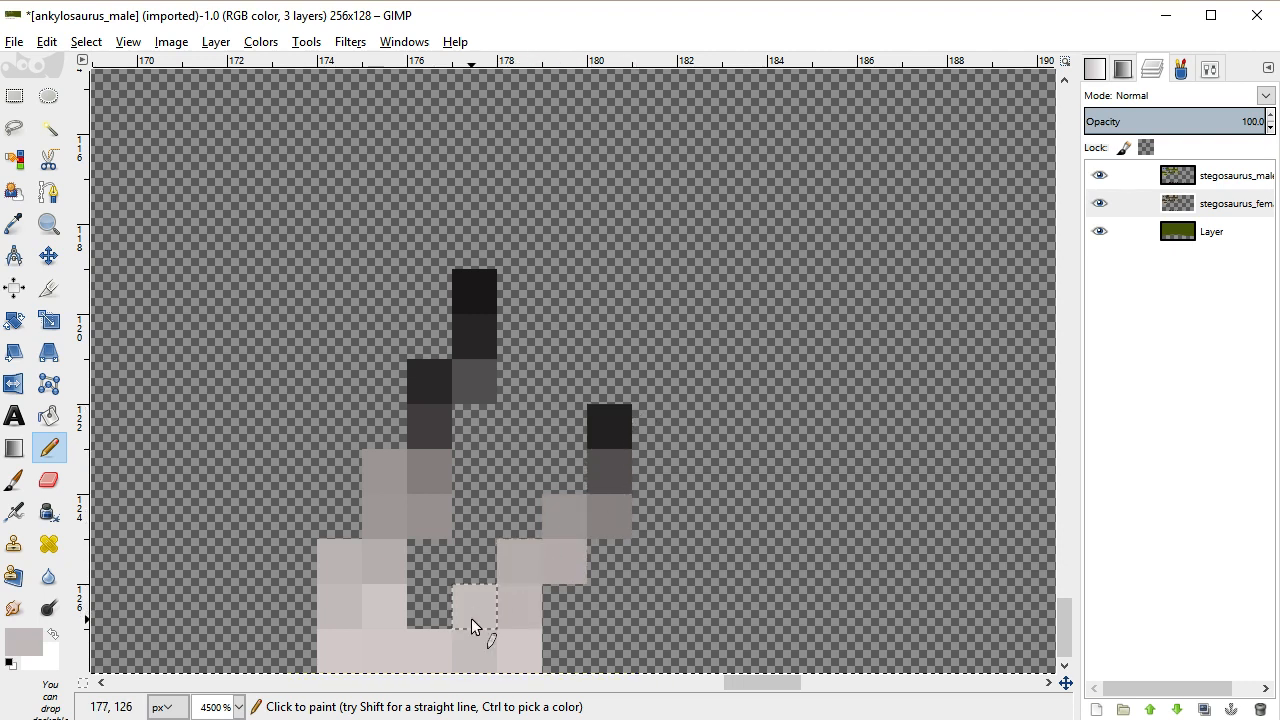
Examine the repainted tail spikes, the red plates beside them and the overall texture
{"action": "scroll", "coordinate": [443, 682], "scroll_direction": "left", "scroll_amount": 10}
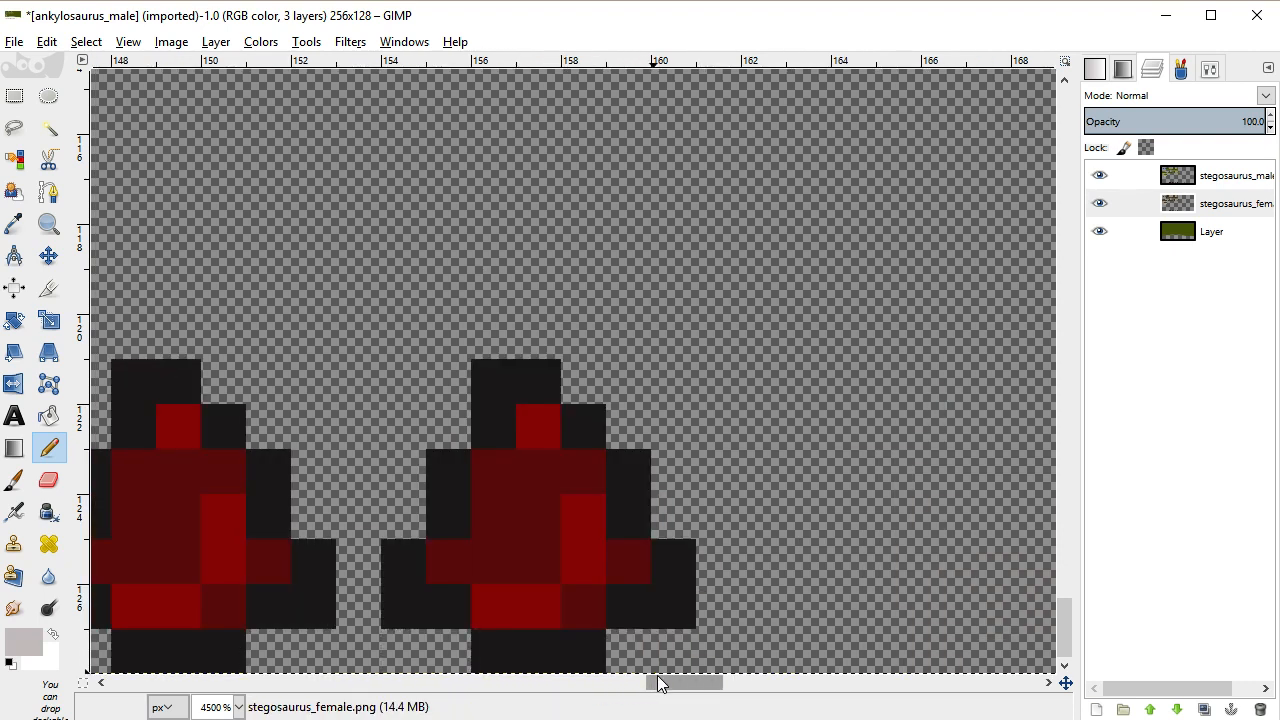
{"action": "scroll", "coordinate": [658, 683], "scroll_direction": "right", "scroll_amount": 8}
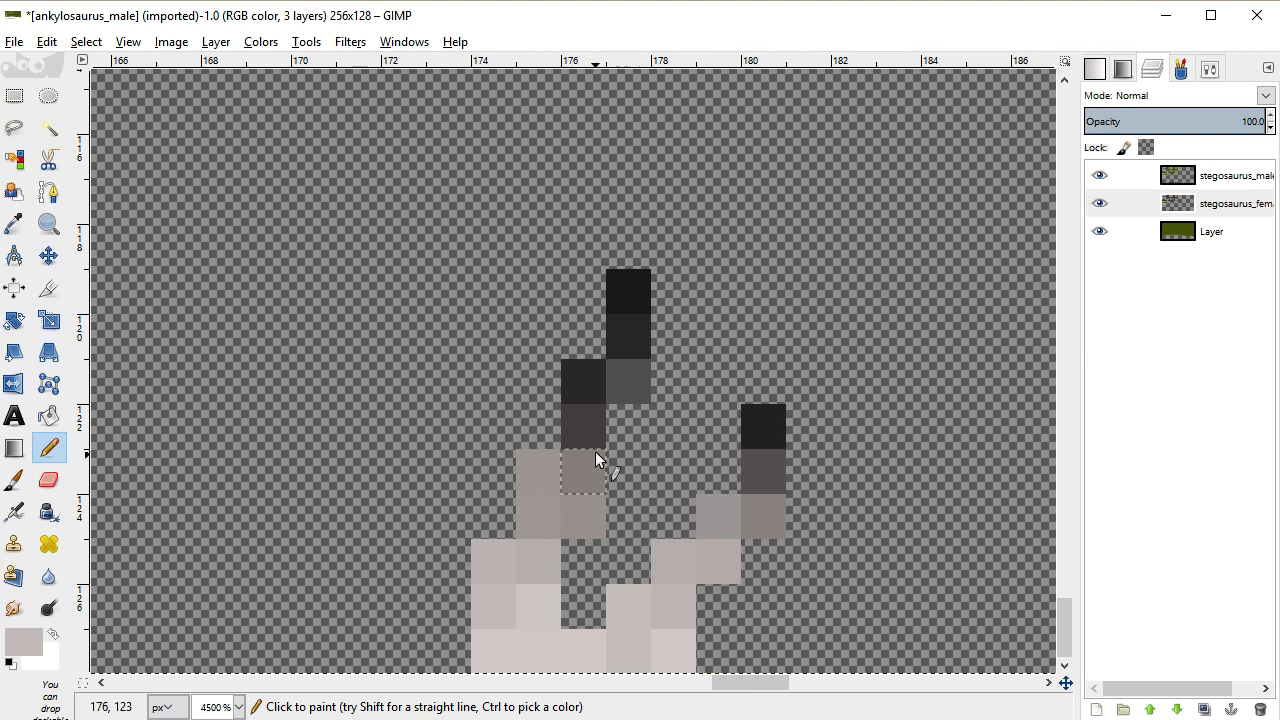
{"action": "scroll", "coordinate": [533, 603], "scroll_direction": "down", "scroll_amount": 5}
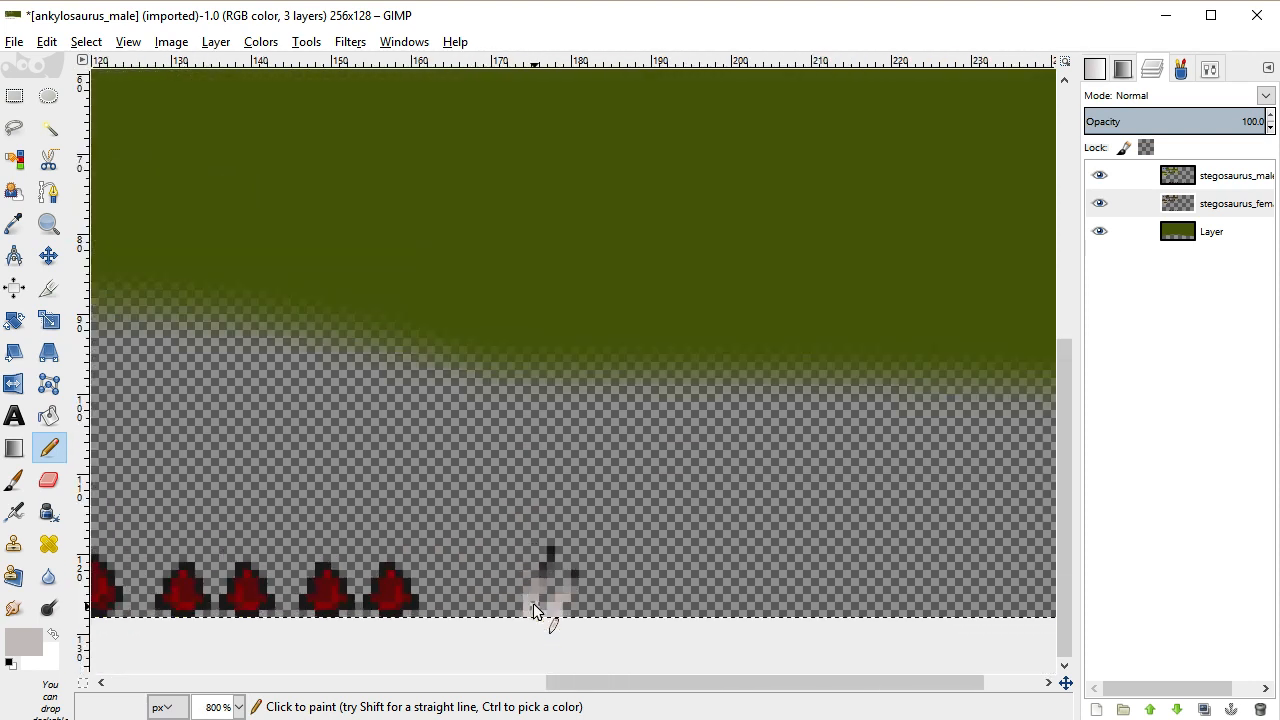
{"action": "scroll", "coordinate": [533, 603], "scroll_direction": "down", "scroll_amount": 1}
{"action": "left_click_drag", "start_coordinate": [651, 691], "coordinate": [303, 692]}
{"action": "scroll", "coordinate": [404, 533], "scroll_direction": "up", "scroll_amount": 3}
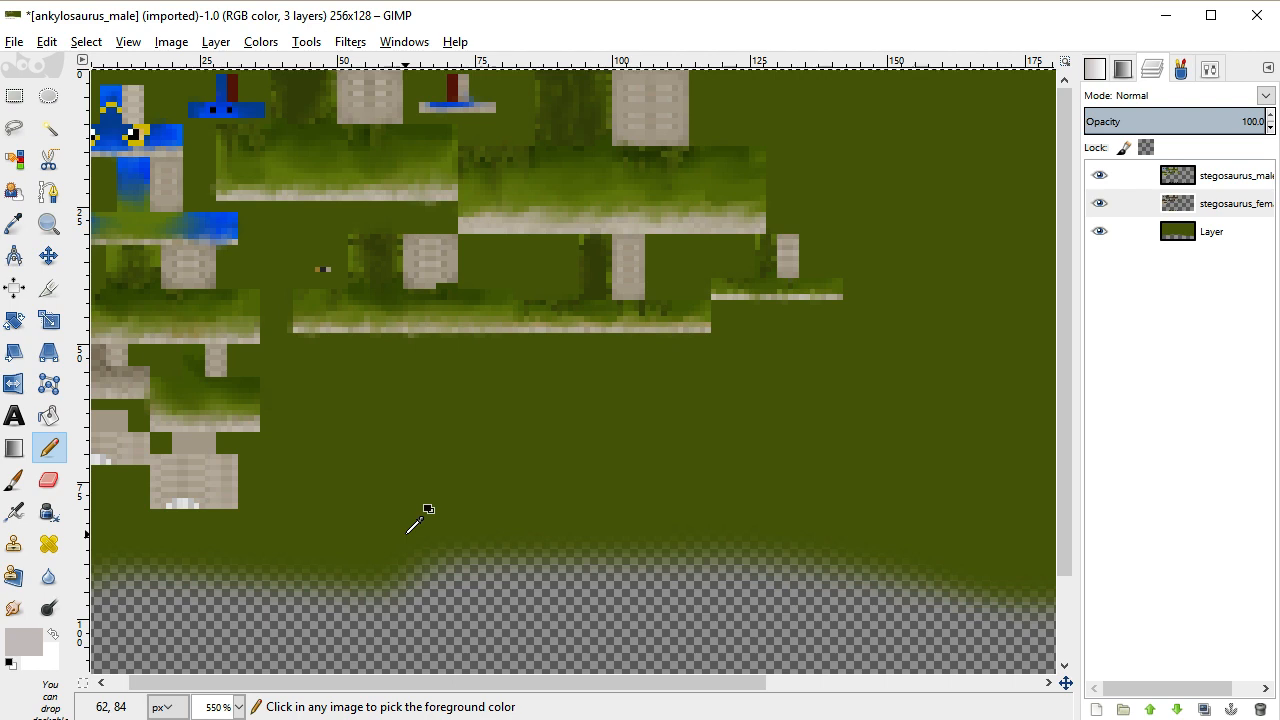
Export the texture into the stegosaurus_0 model folder as stegosaurus_male.png, replacing the existing file
{"action": "key", "text": "ctrl+shift+e"}
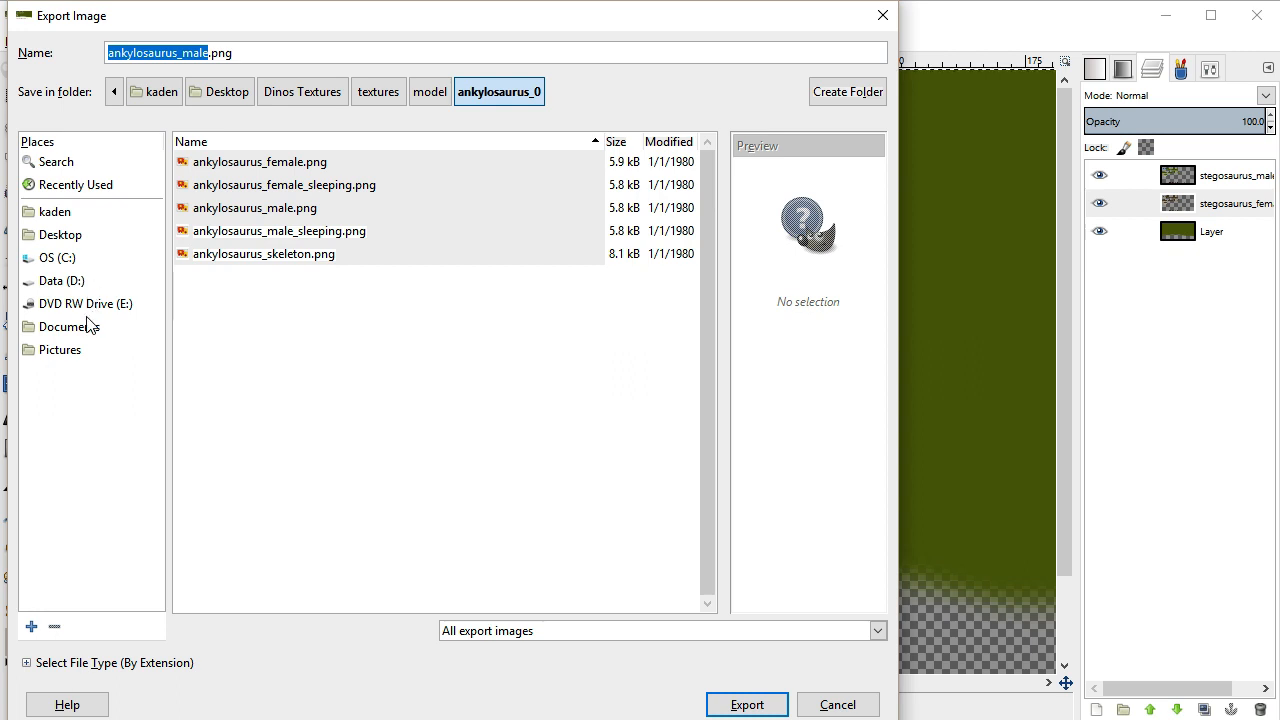
{"action": "left_click", "coordinate": [430, 92]}
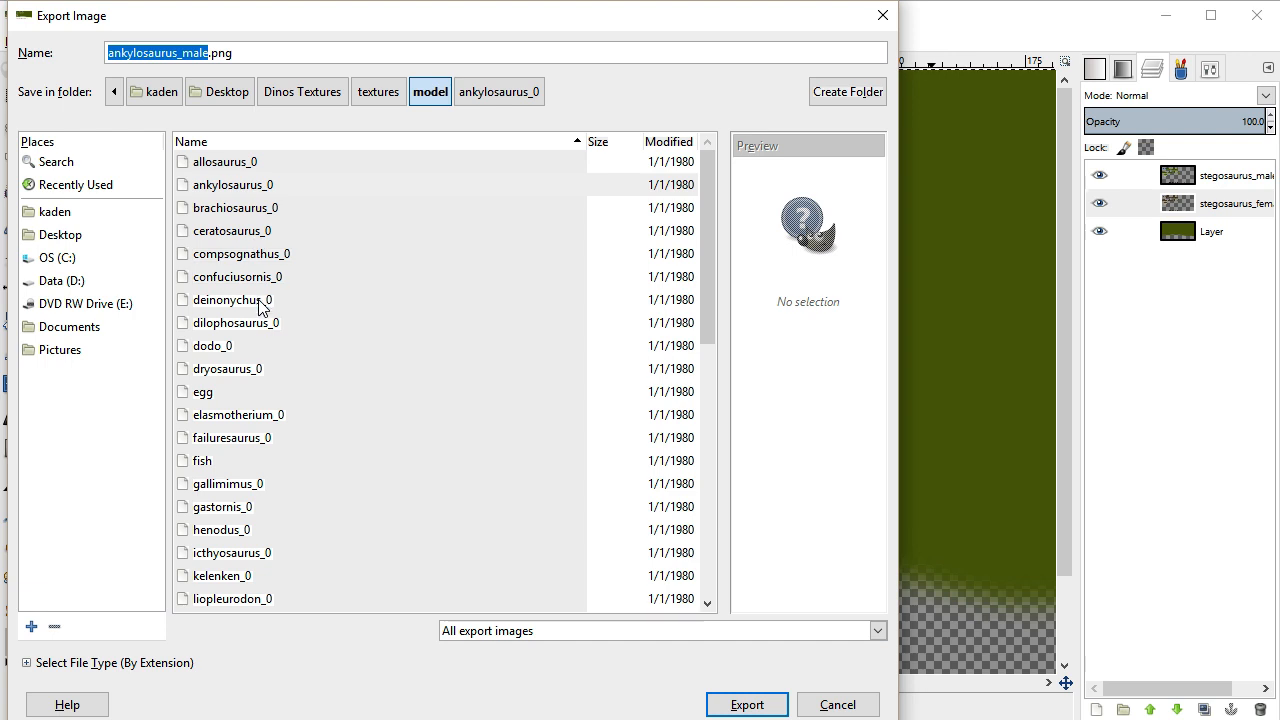
{"action": "scroll", "coordinate": [245, 480], "scroll_direction": "down", "scroll_amount": 1}
{"action": "scroll", "coordinate": [245, 482], "scroll_direction": "down", "scroll_amount": 5}
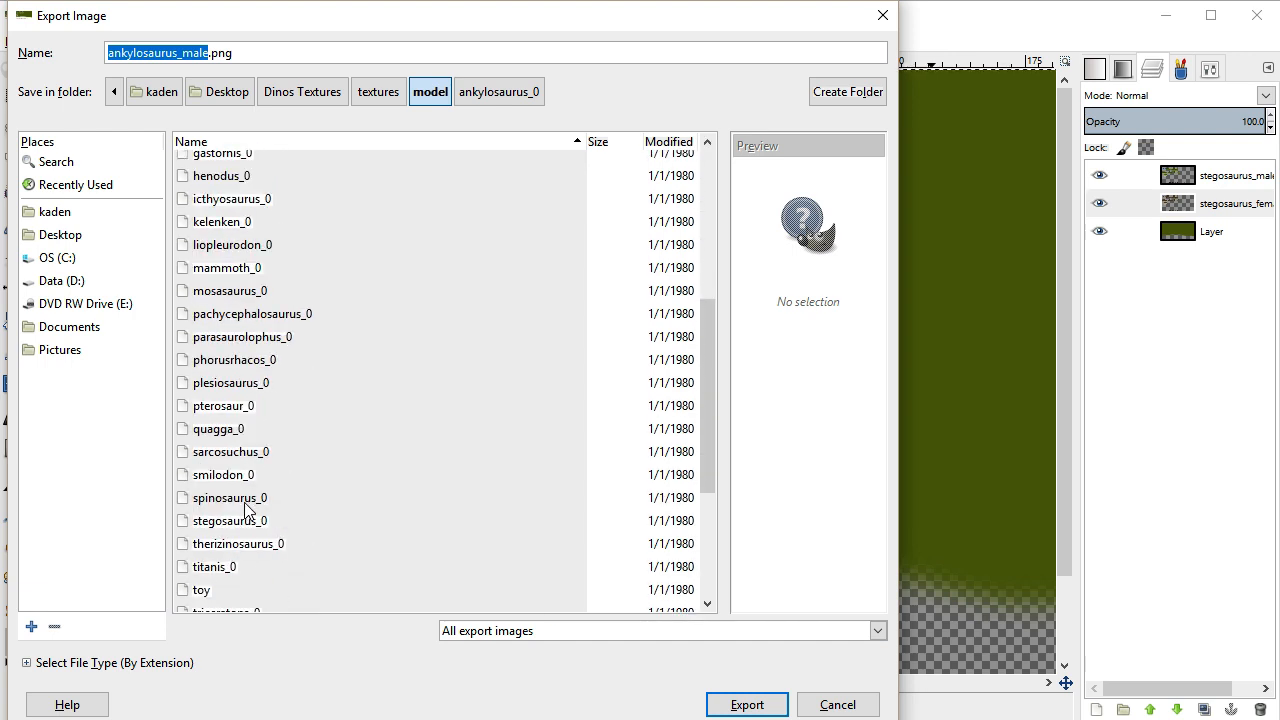
{"action": "double_click", "coordinate": [247, 521]}
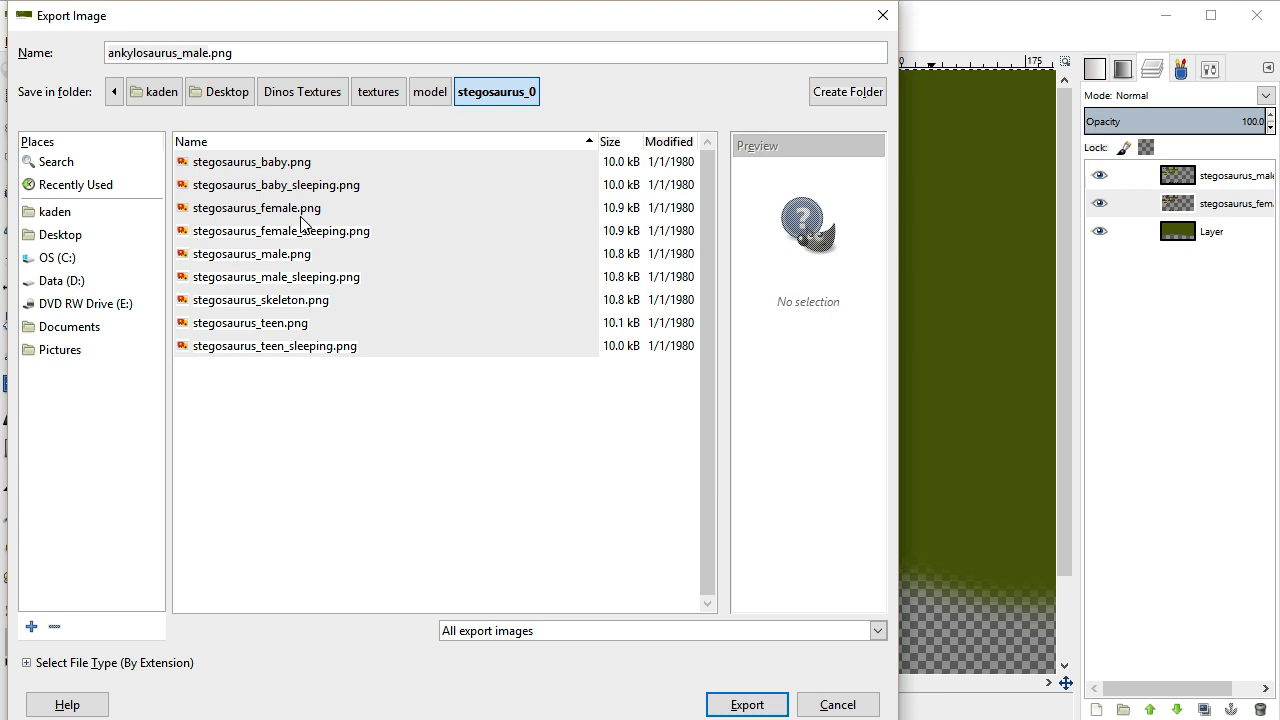
{"action": "left_click", "coordinate": [293, 258]}
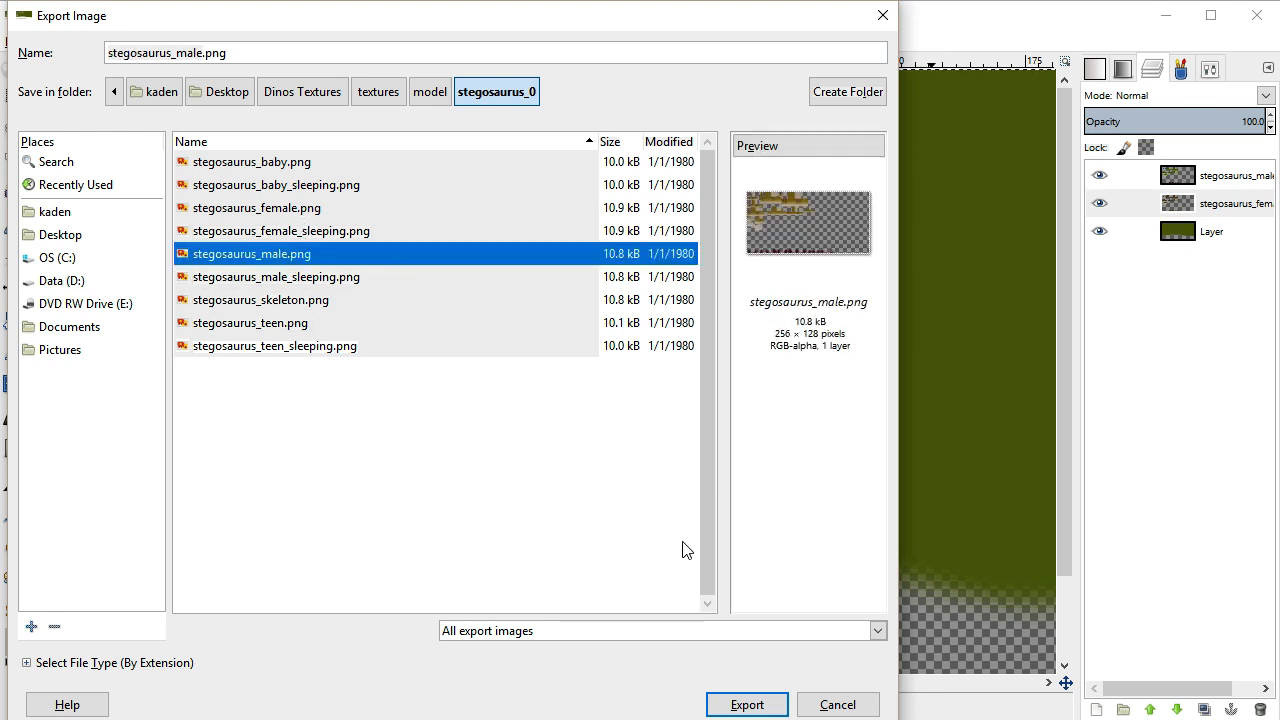
{"action": "left_click", "coordinate": [758, 703]}
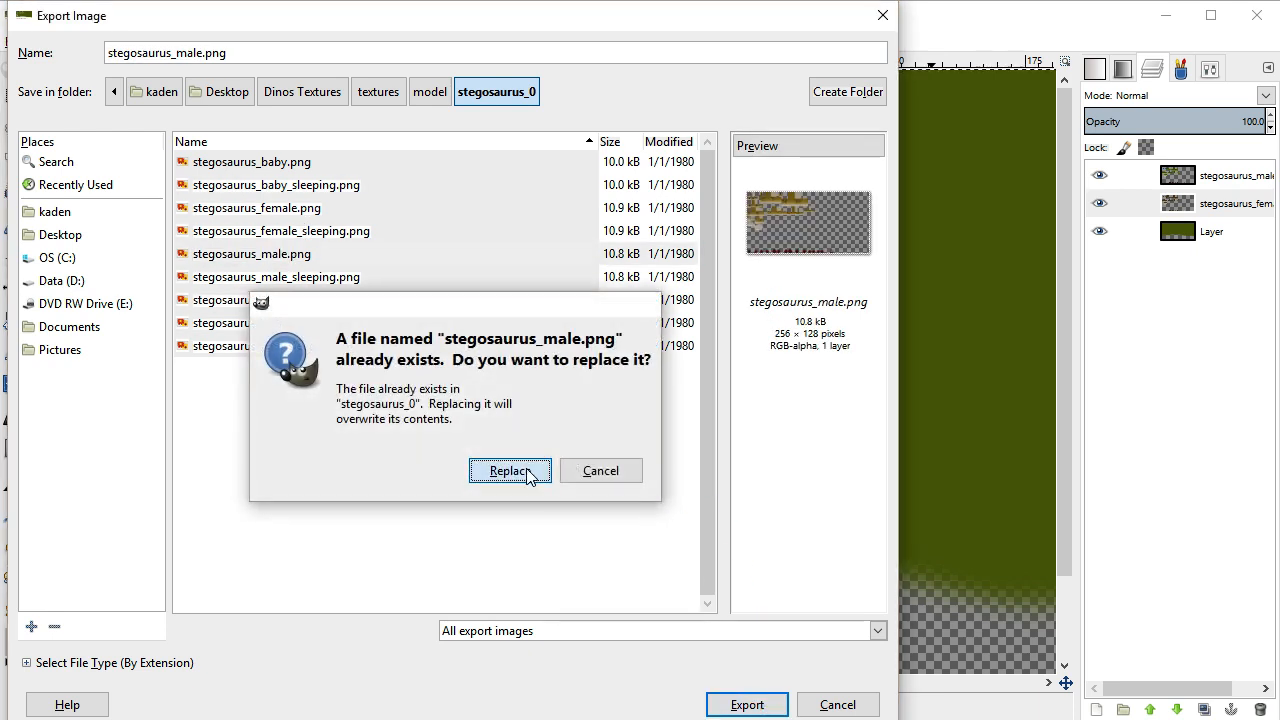
{"action": "left_click", "coordinate": [531, 472]}
{"action": "left_click", "coordinate": [694, 566]}
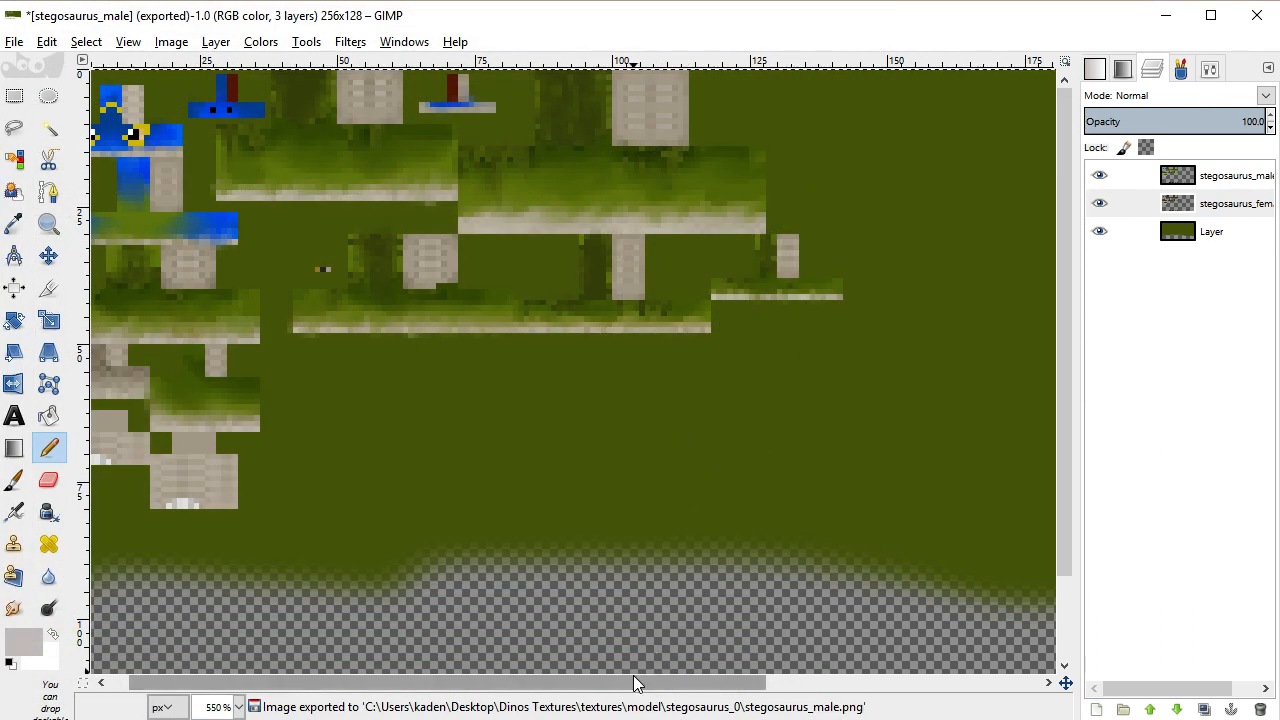
Look over the texture's head area, switch to File Explorer to check the stegosaurus_0 folder, and bring up Open Broadcaster Software
{"action": "left_click_drag", "start_coordinate": [635, 683], "coordinate": [479, 683]}
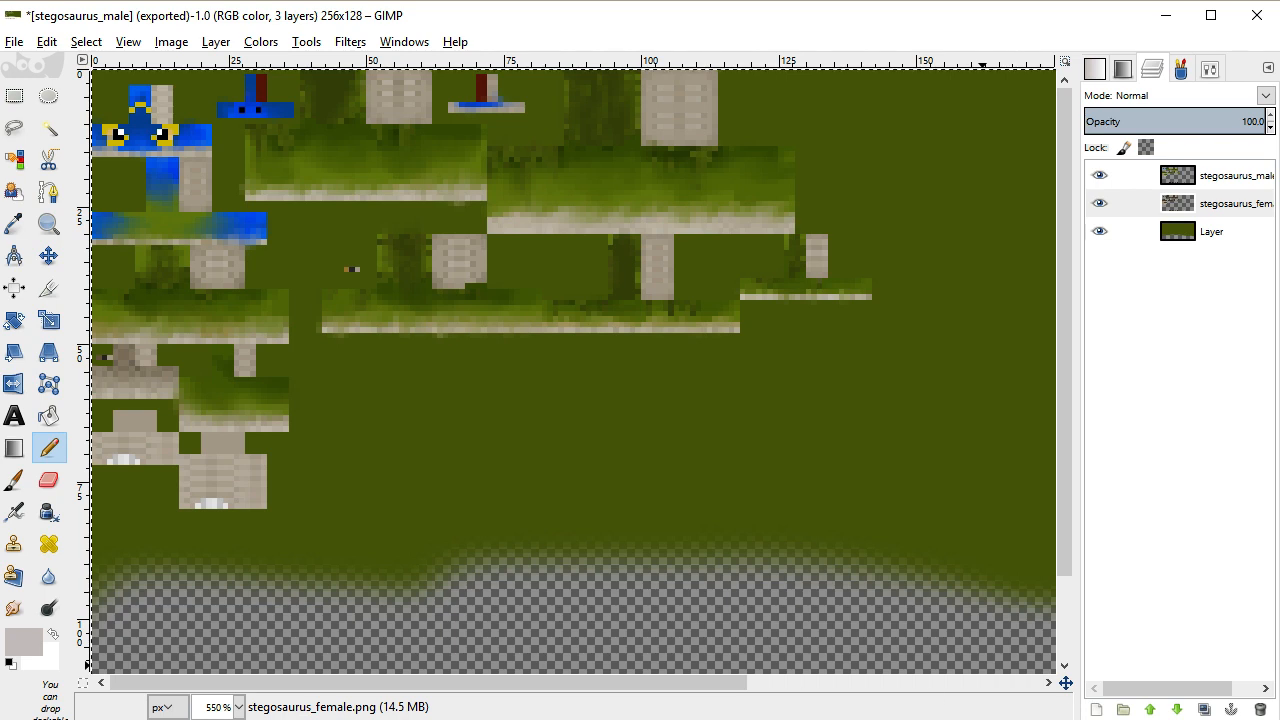
{"action": "left_click", "coordinate": [466, 655]}
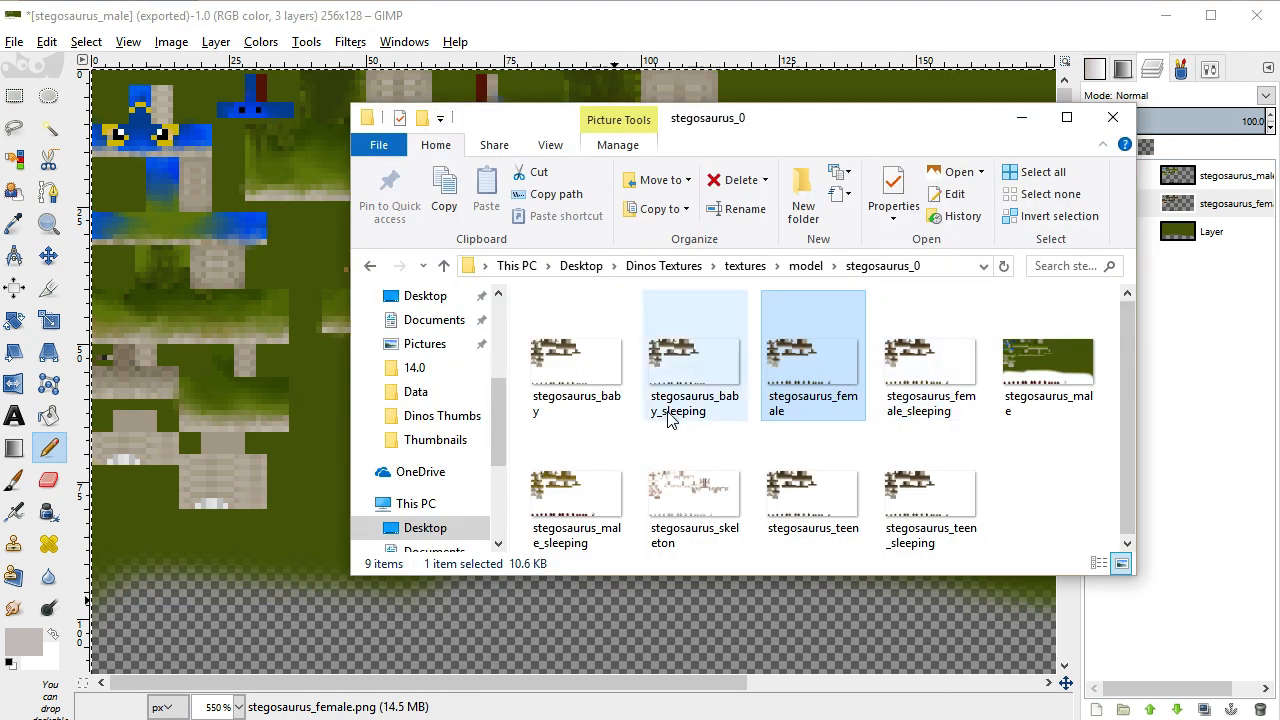
{"action": "scroll", "coordinate": [408, 370], "scroll_direction": "up", "scroll_amount": 4}
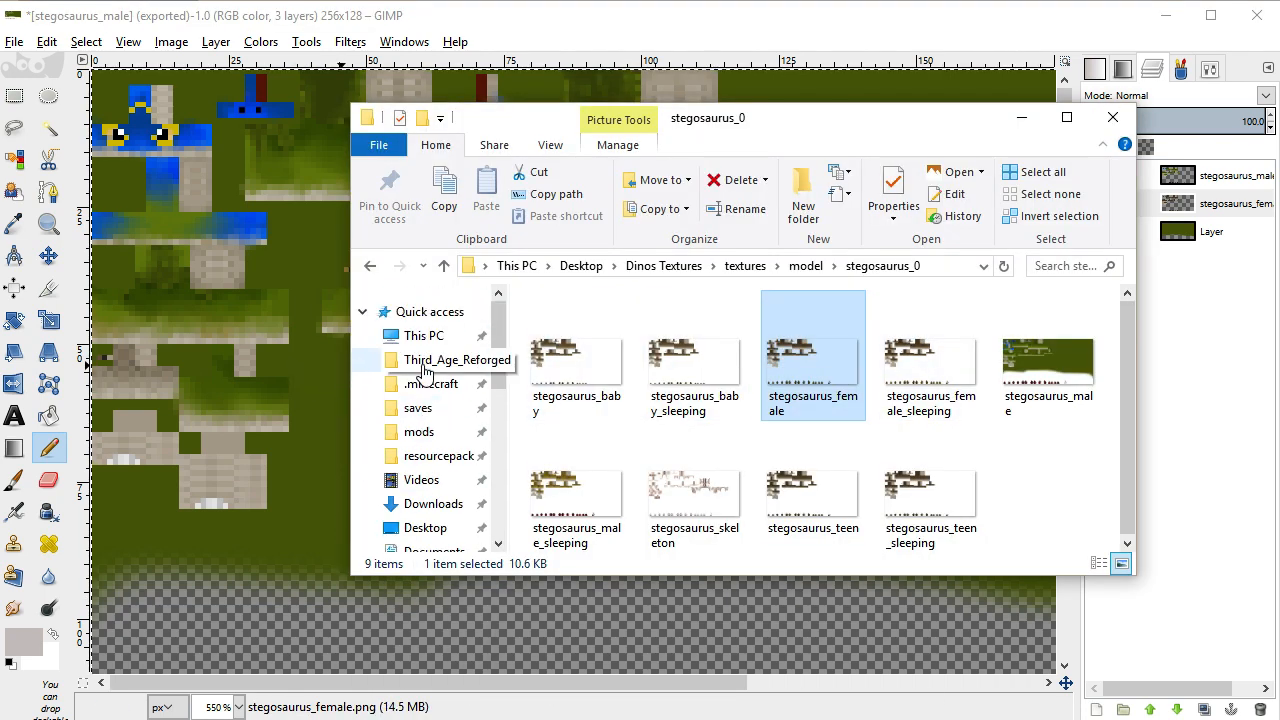
{"action": "scroll", "coordinate": [424, 370], "scroll_direction": "down", "scroll_amount": 1}
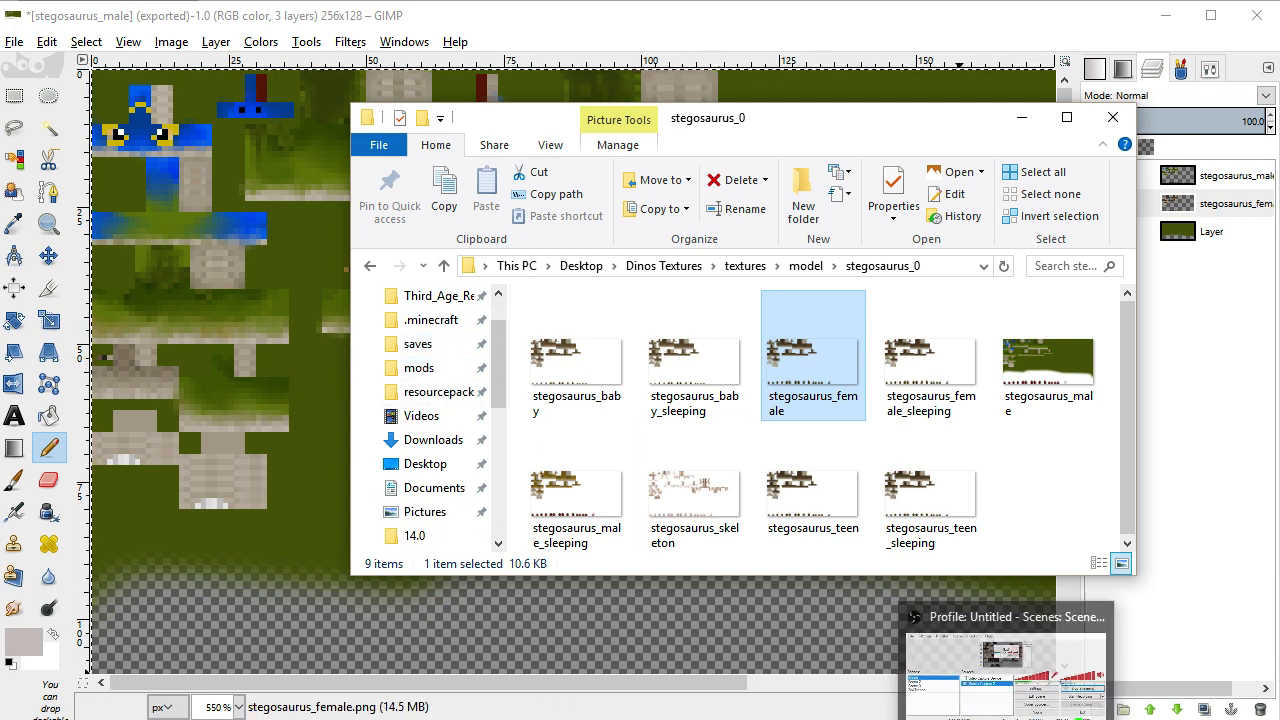
{"action": "left_click", "coordinate": [1010, 665]}
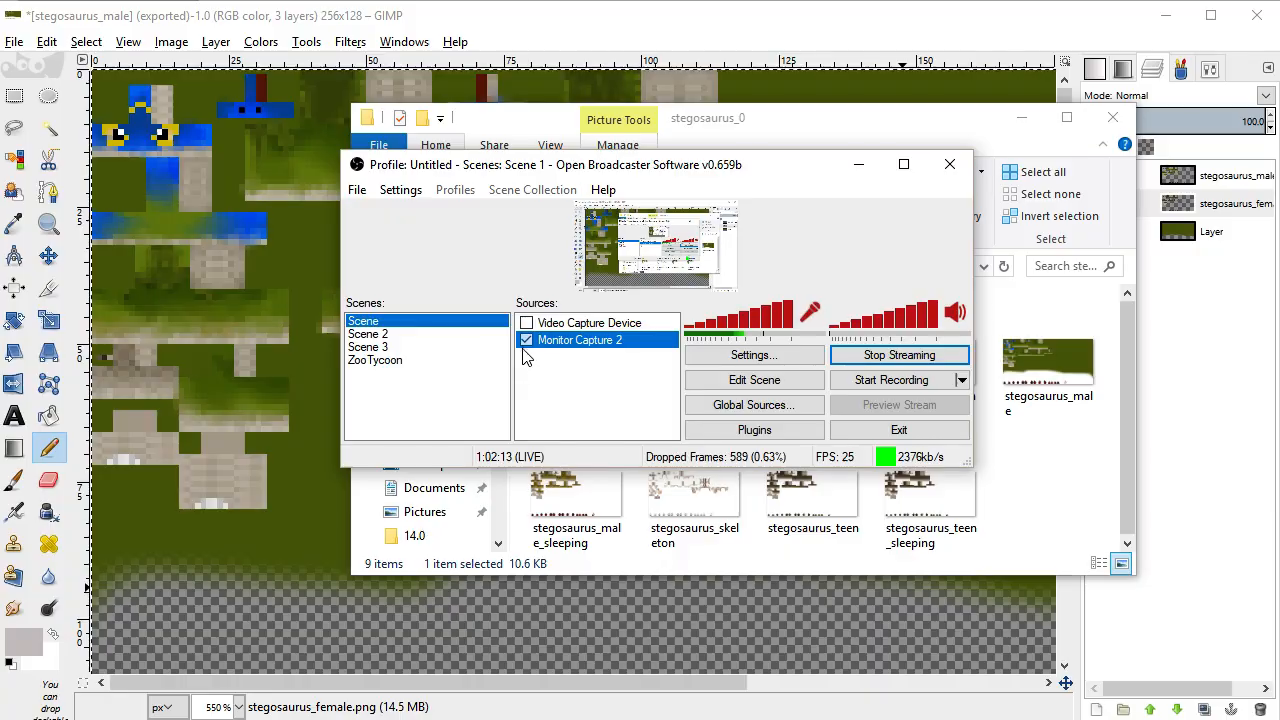
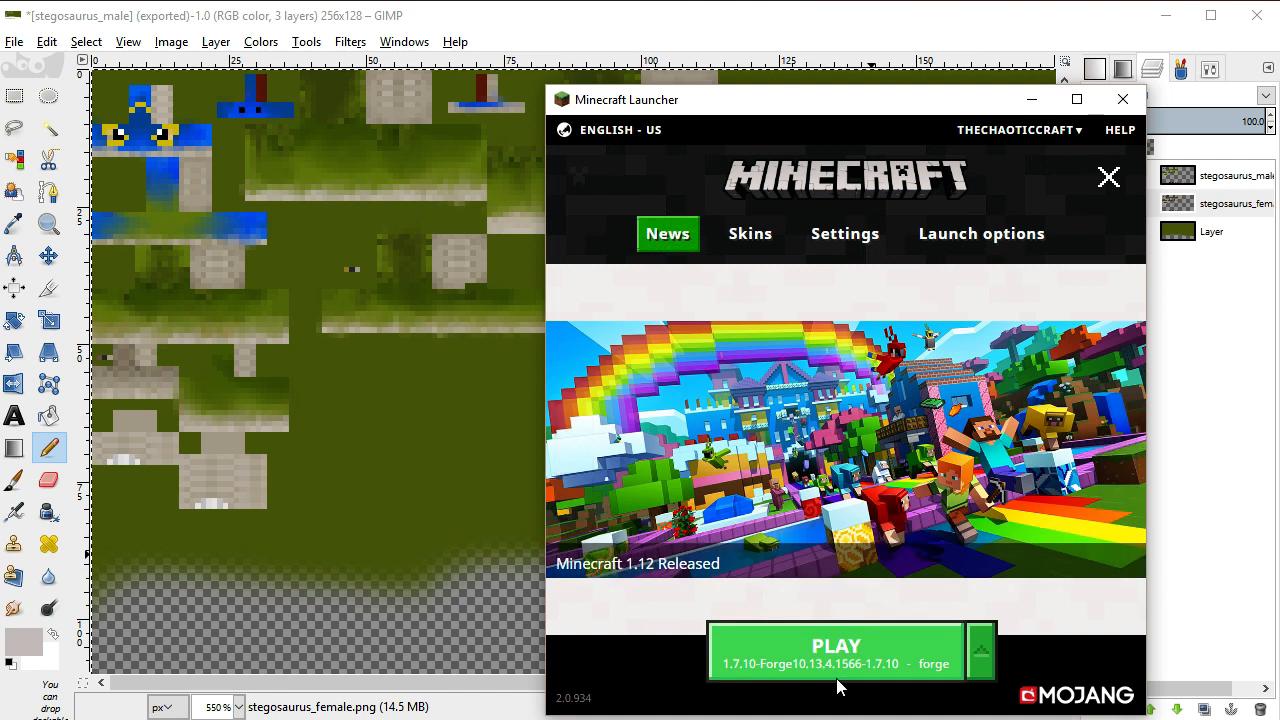
Launch Minecraft with the 1.7.10 Forge profile and create a new singleplayer world in Creative mode
{"action": "left_click", "coordinate": [809, 655]}
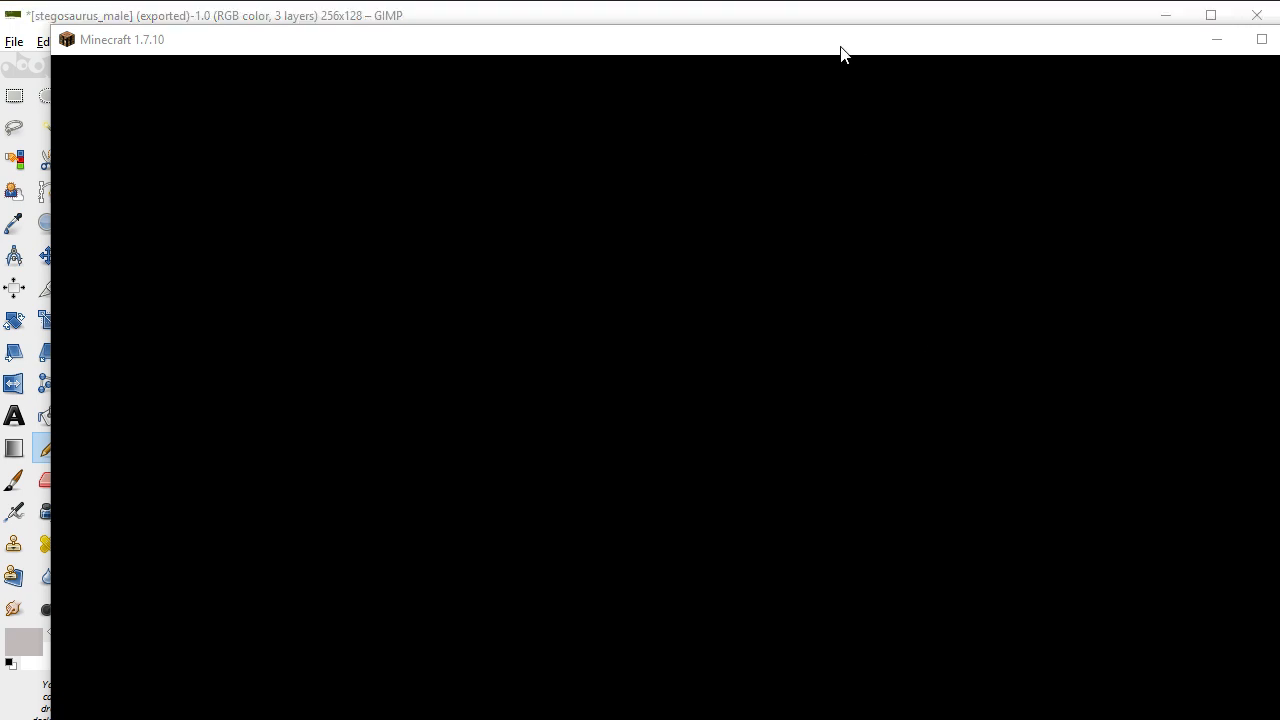
{"action": "left_click_drag", "start_coordinate": [800, 43], "coordinate": [749, 21]}
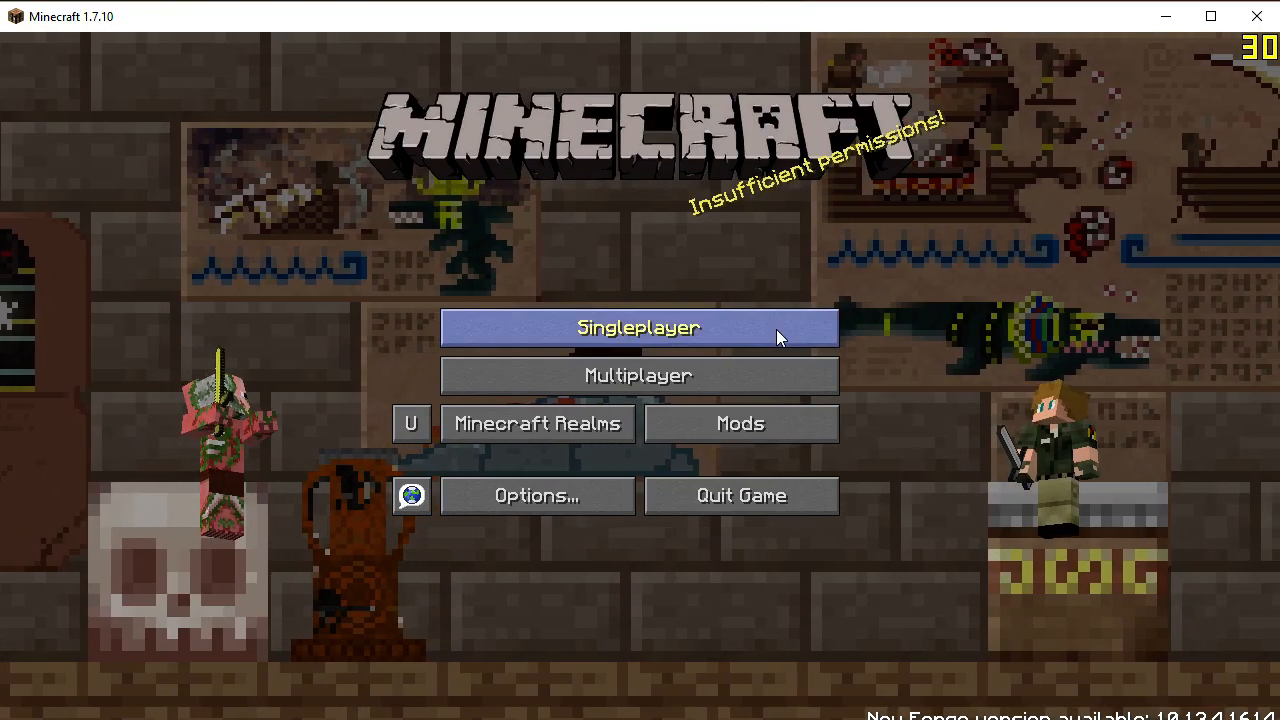
{"action": "left_click", "coordinate": [776, 329]}
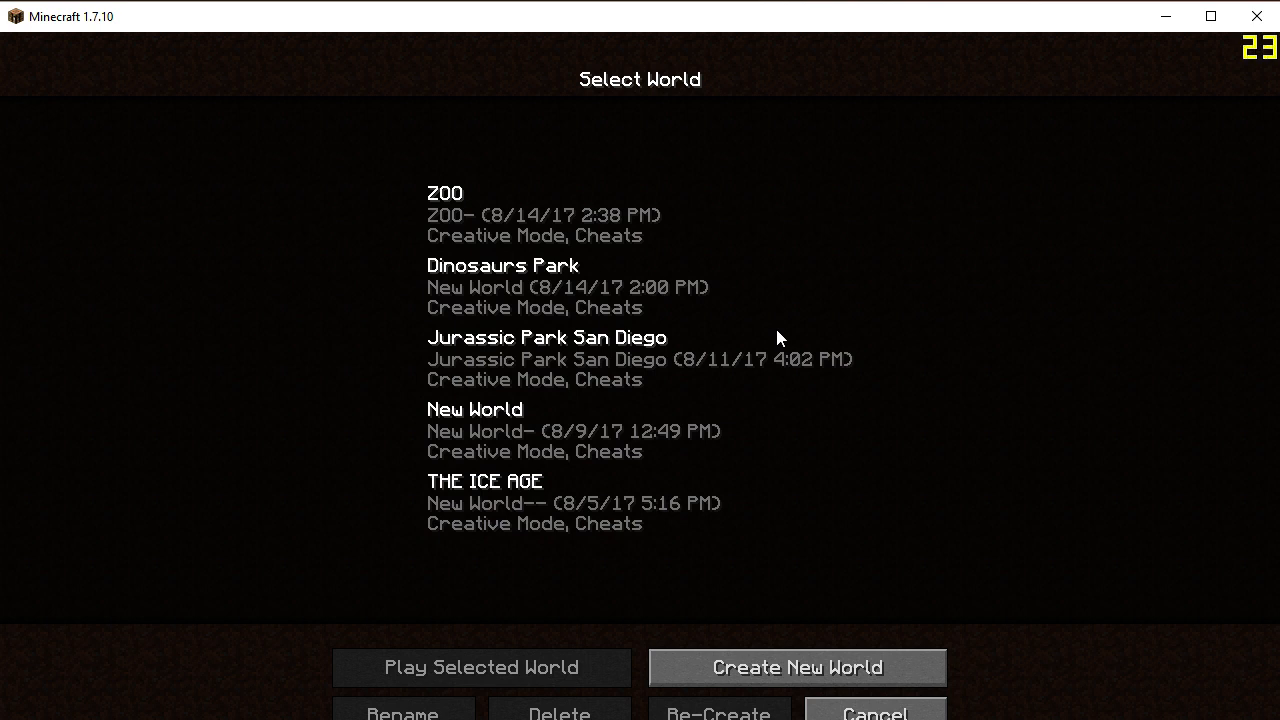
{"action": "left_click", "coordinate": [830, 662]}
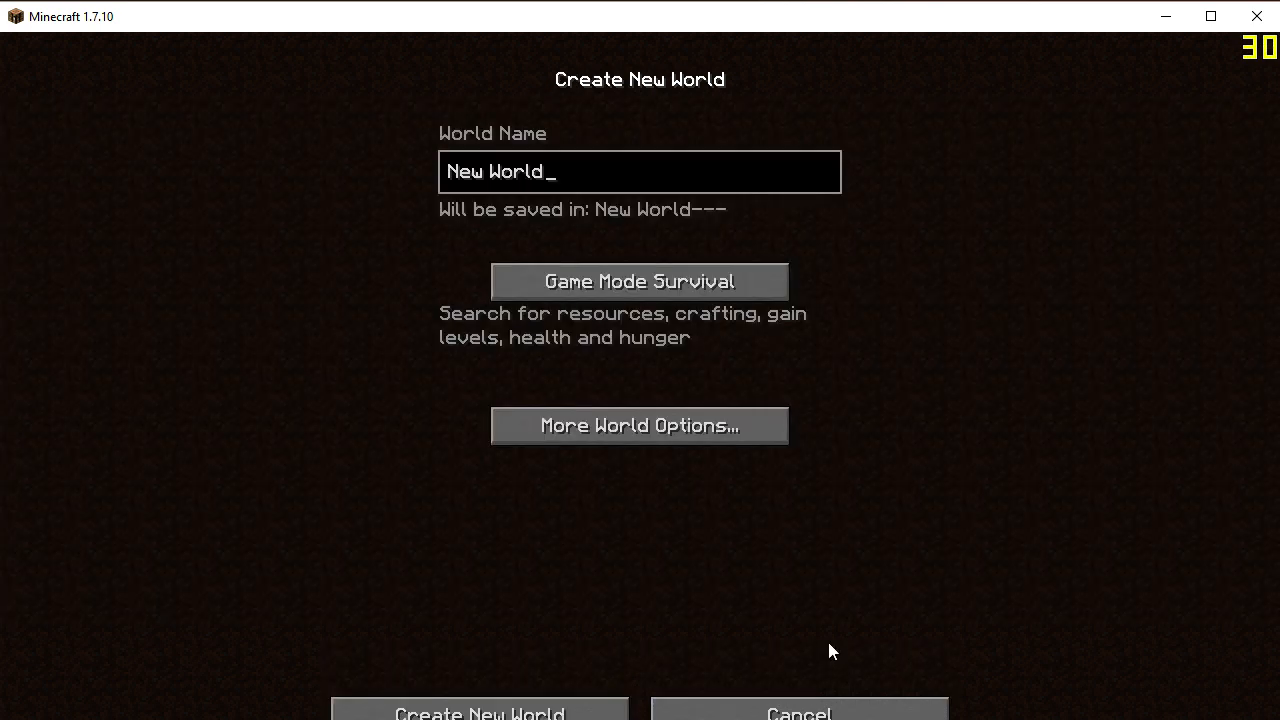
{"action": "left_click", "coordinate": [715, 283]}
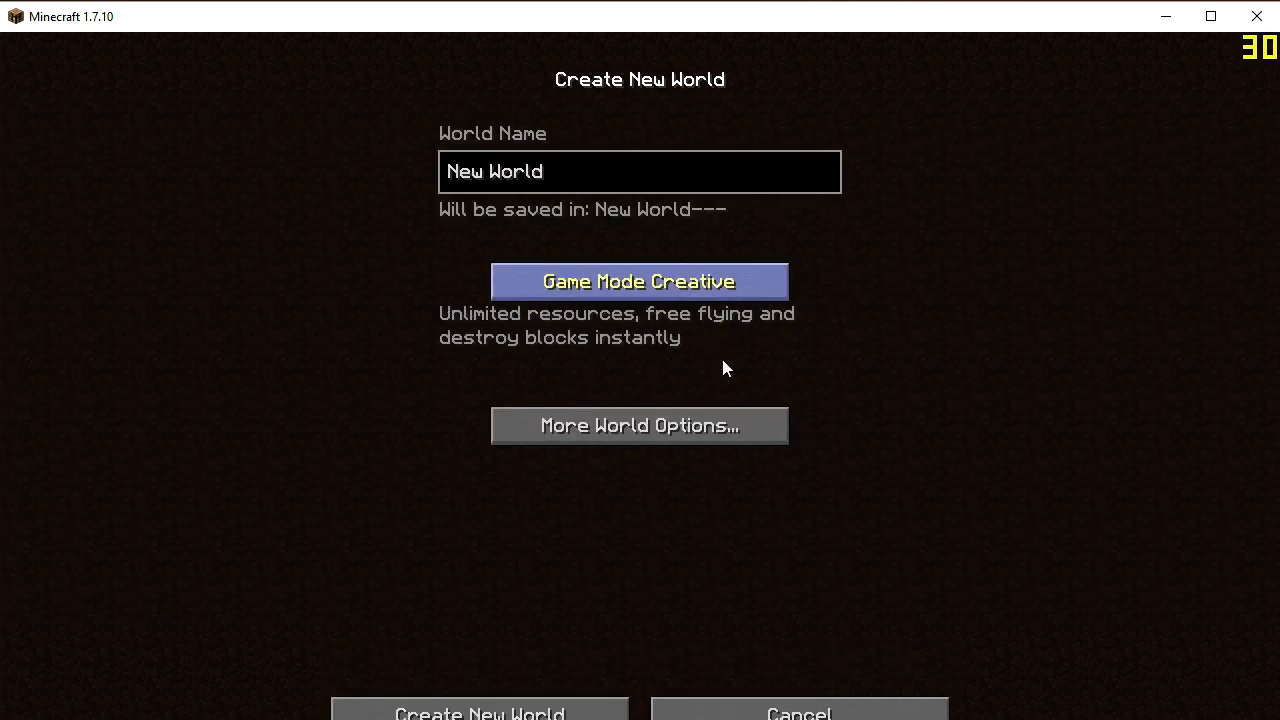
{"action": "left_click", "coordinate": [606, 712]}
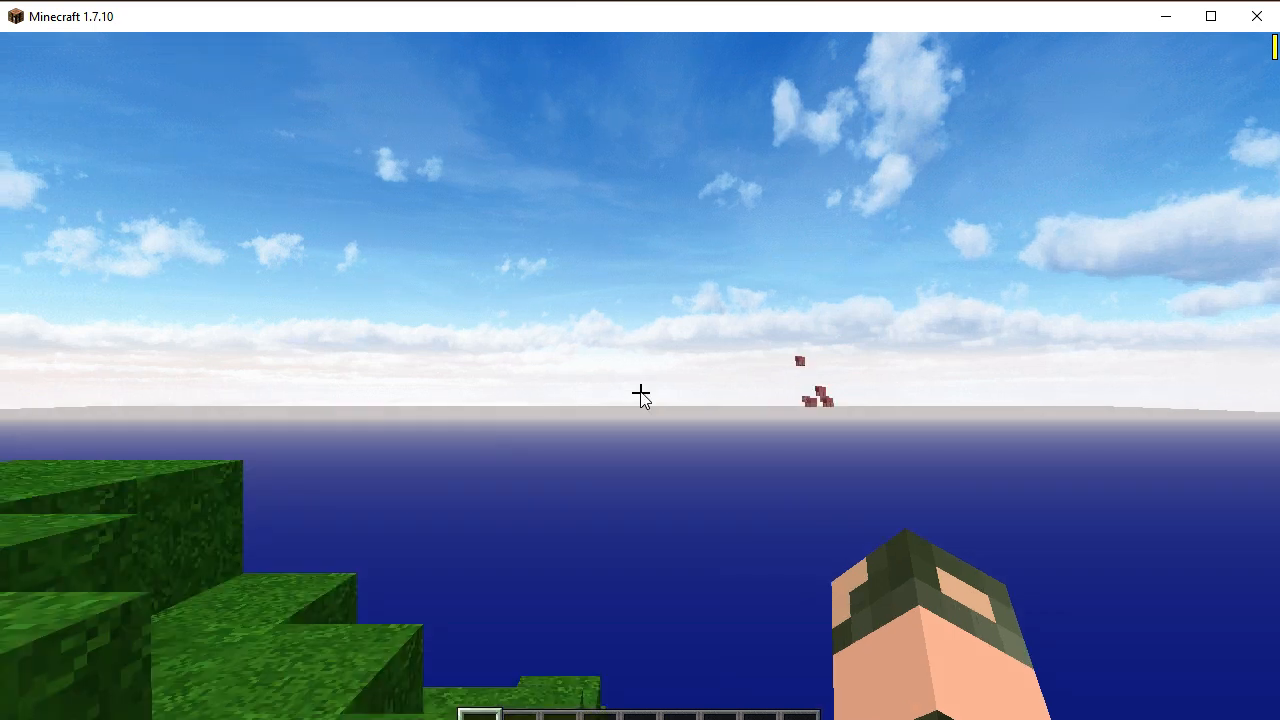
Search the creative inventory for "stego", put the Stegosaurus spawn egg in the hotbar and spawn one on the grass
{"action": "key", "text": "e"}
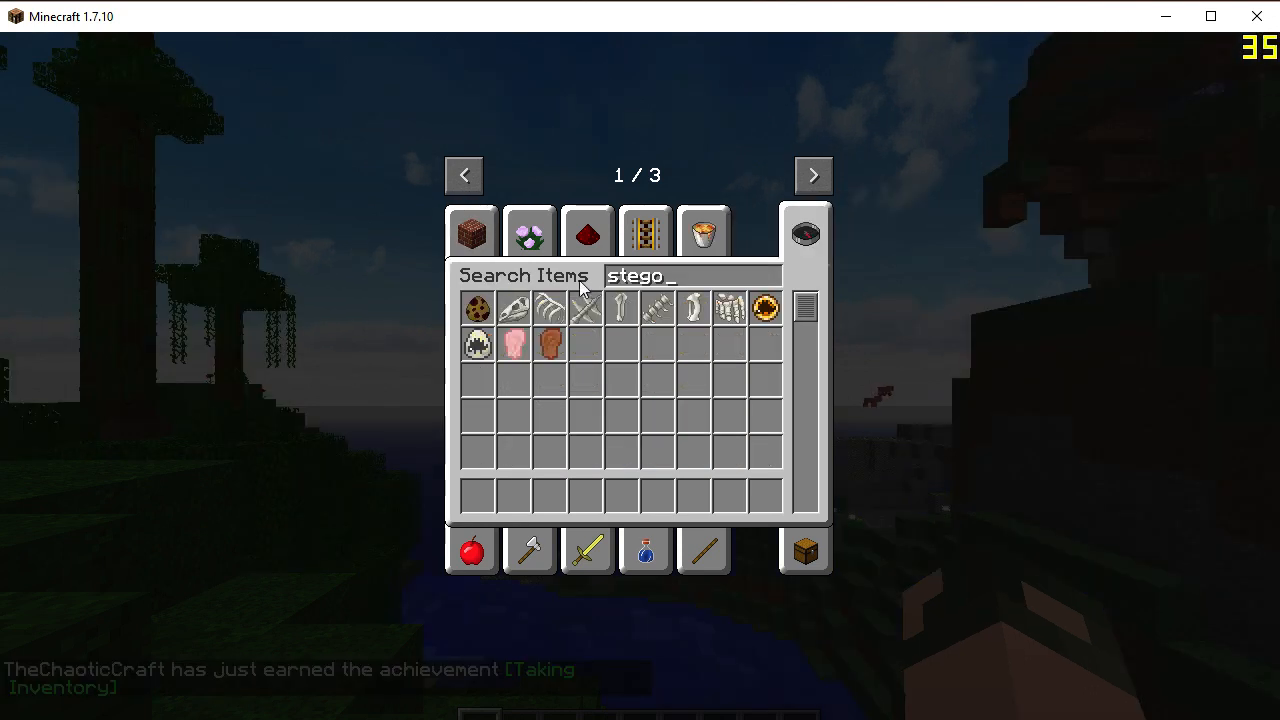
{"action": "left_click", "coordinate": [477, 307]}
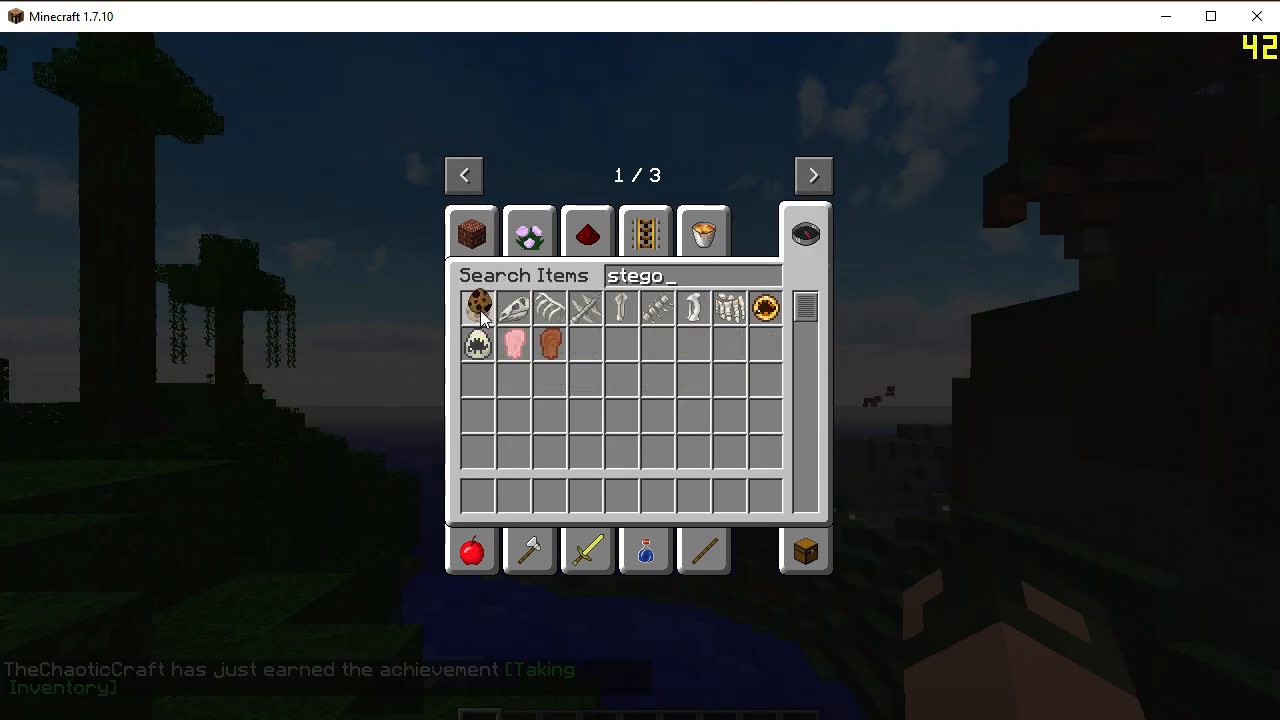
{"action": "left_click", "coordinate": [513, 495]}
{"action": "key", "text": "e"}
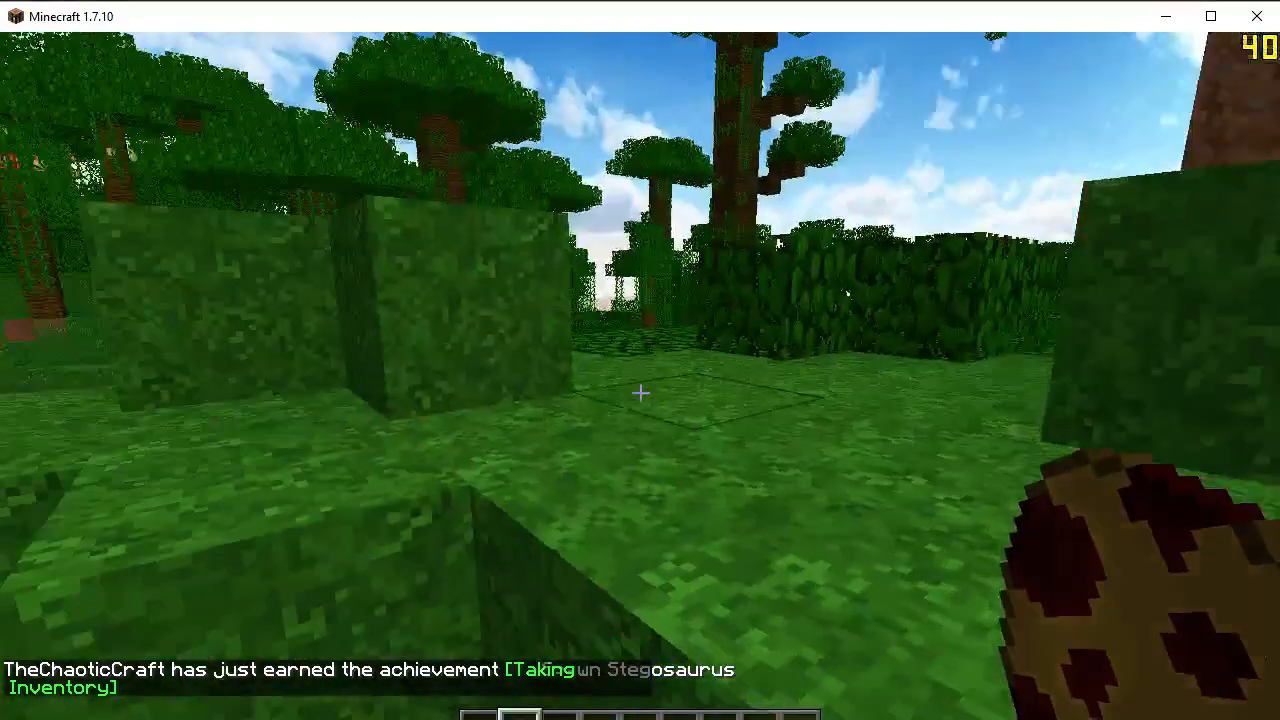
{"action": "right_click", "coordinate": [640, 392]}
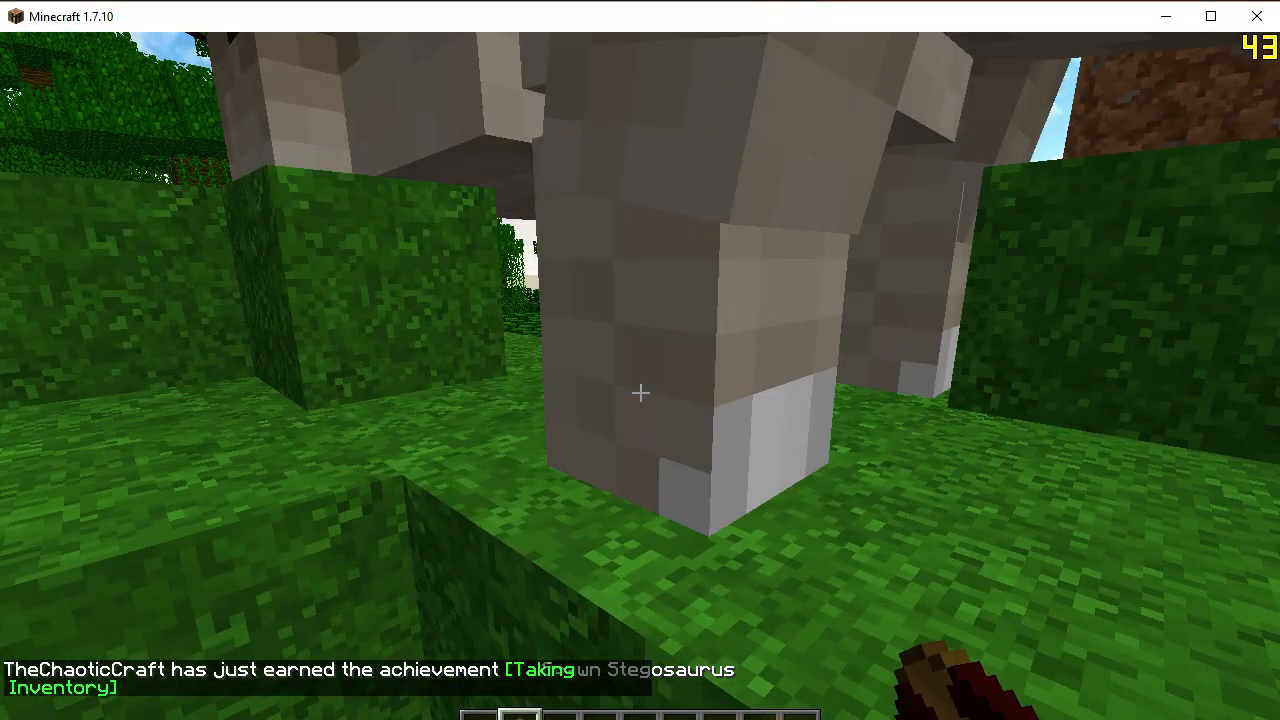
Hit with an empty hand among the spawned stegosauruses, and use the spawn egg again on open grass
{"action": "scroll", "coordinate": [640, 392], "scroll_direction": "down", "scroll_amount": 1}
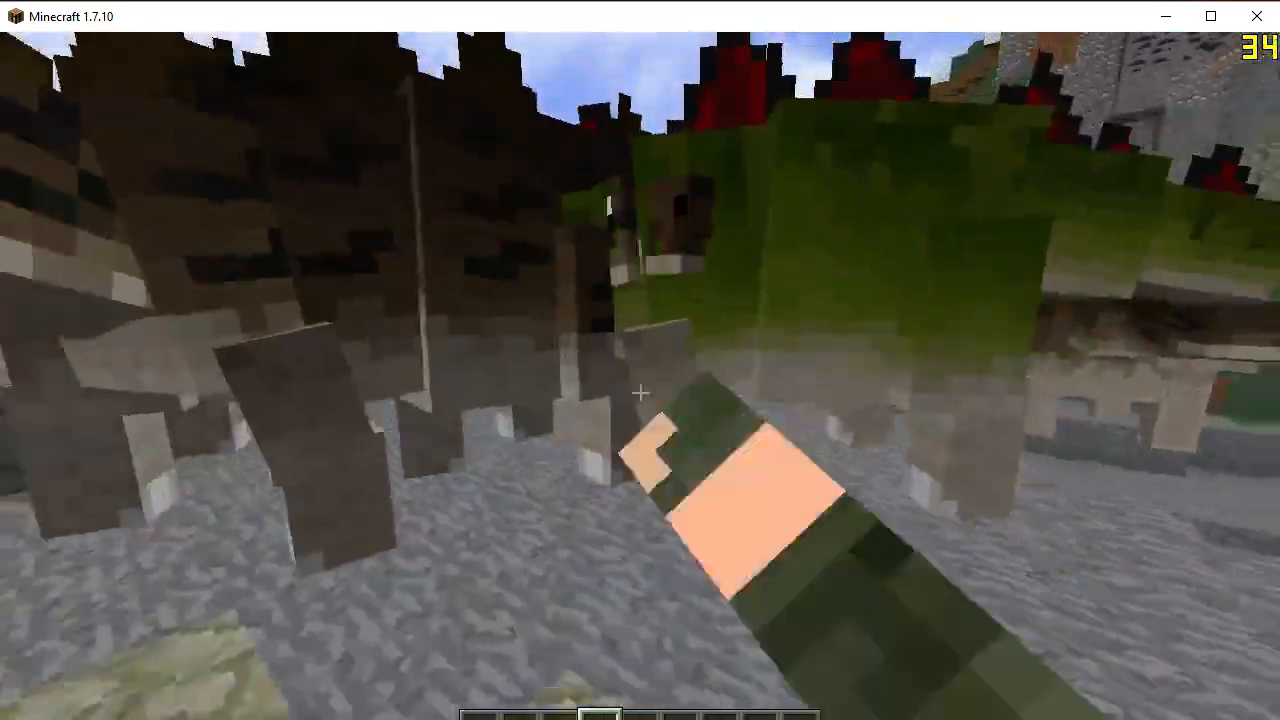
{"action": "left_click", "coordinate": [640, 393]}
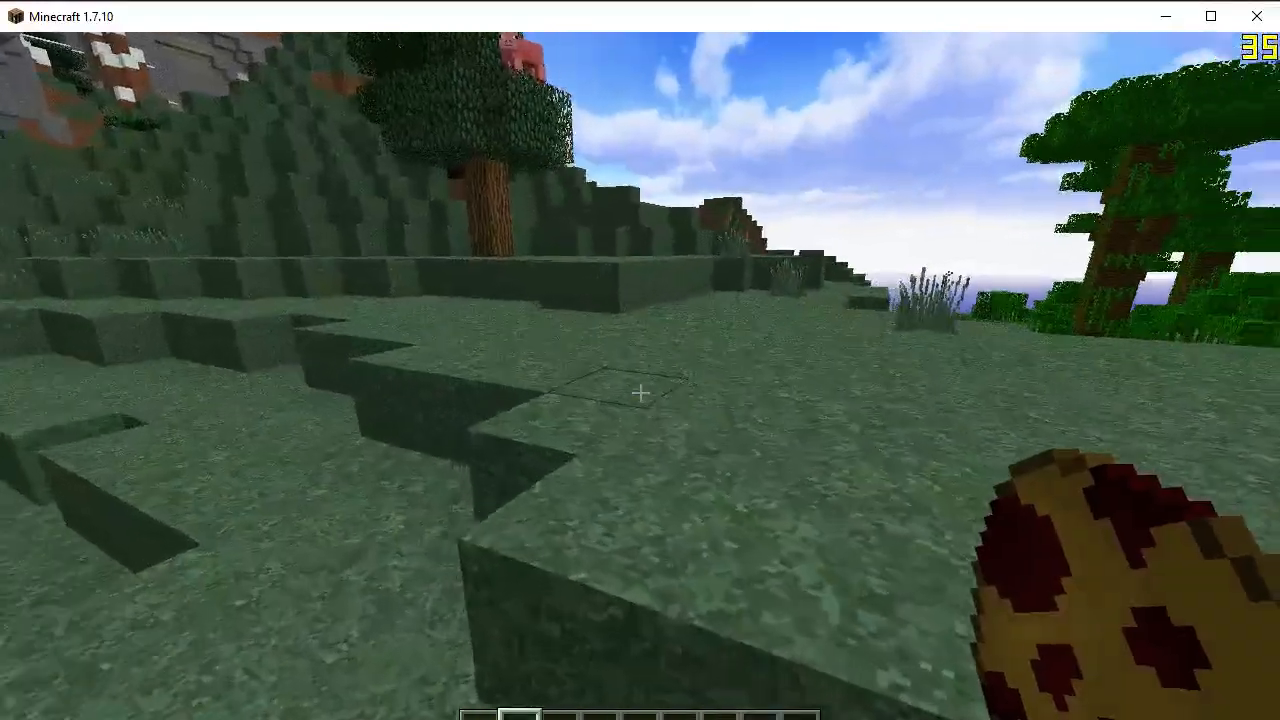
{"action": "right_click", "coordinate": [640, 393]}
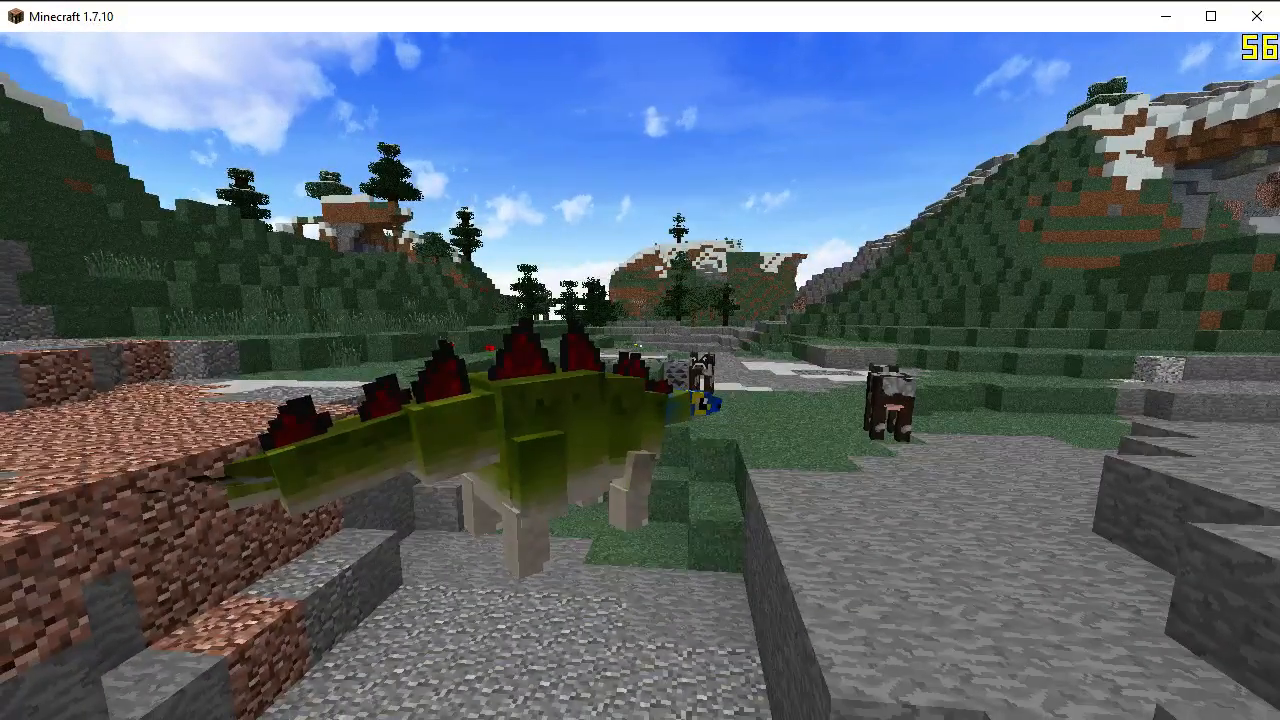
Walk around the male stegosaurus to examine its red plates, its blue and yellow head and its neck colouring
{"action": "key", "text": "w"}
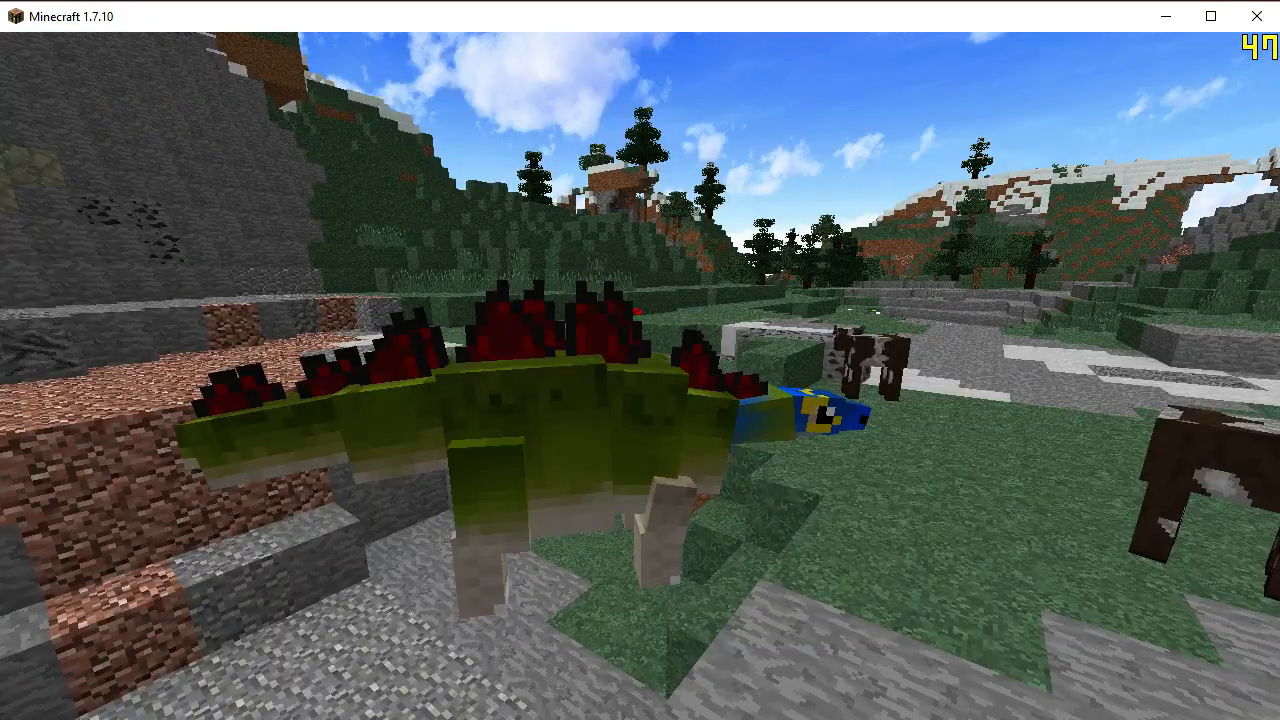
{"action": "key", "text": "d"}
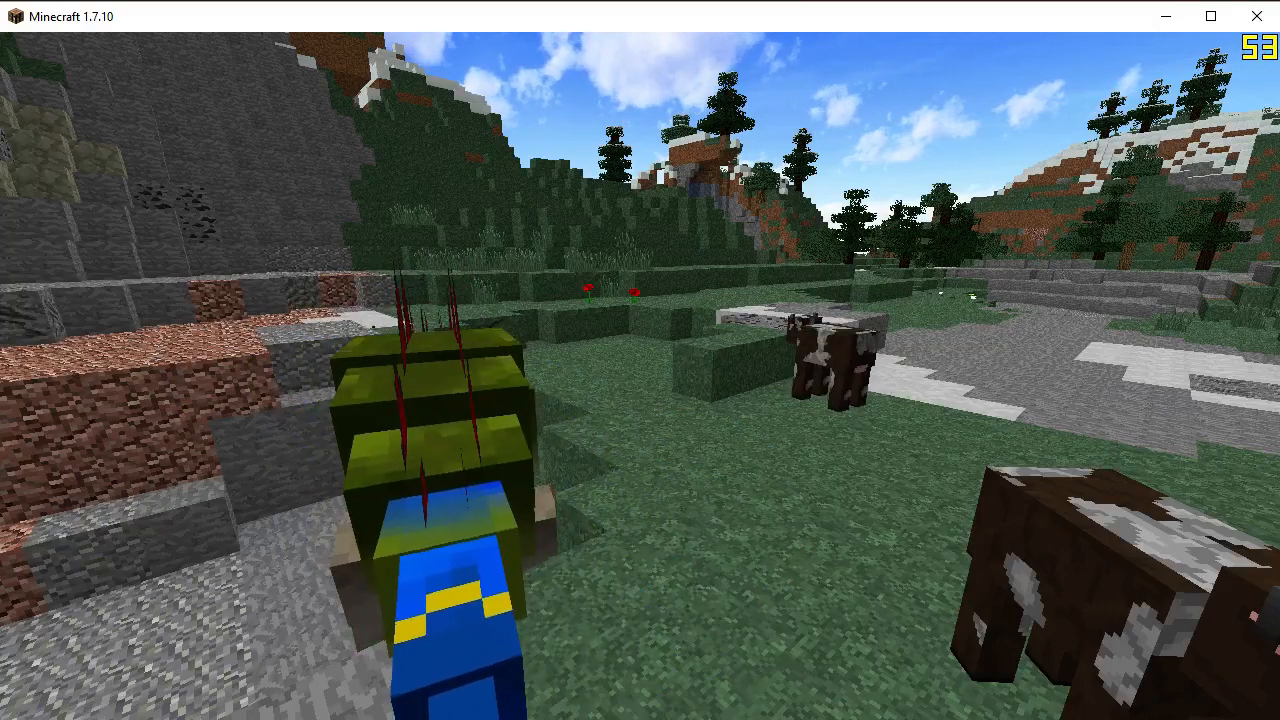
{"action": "key", "text": "s"}
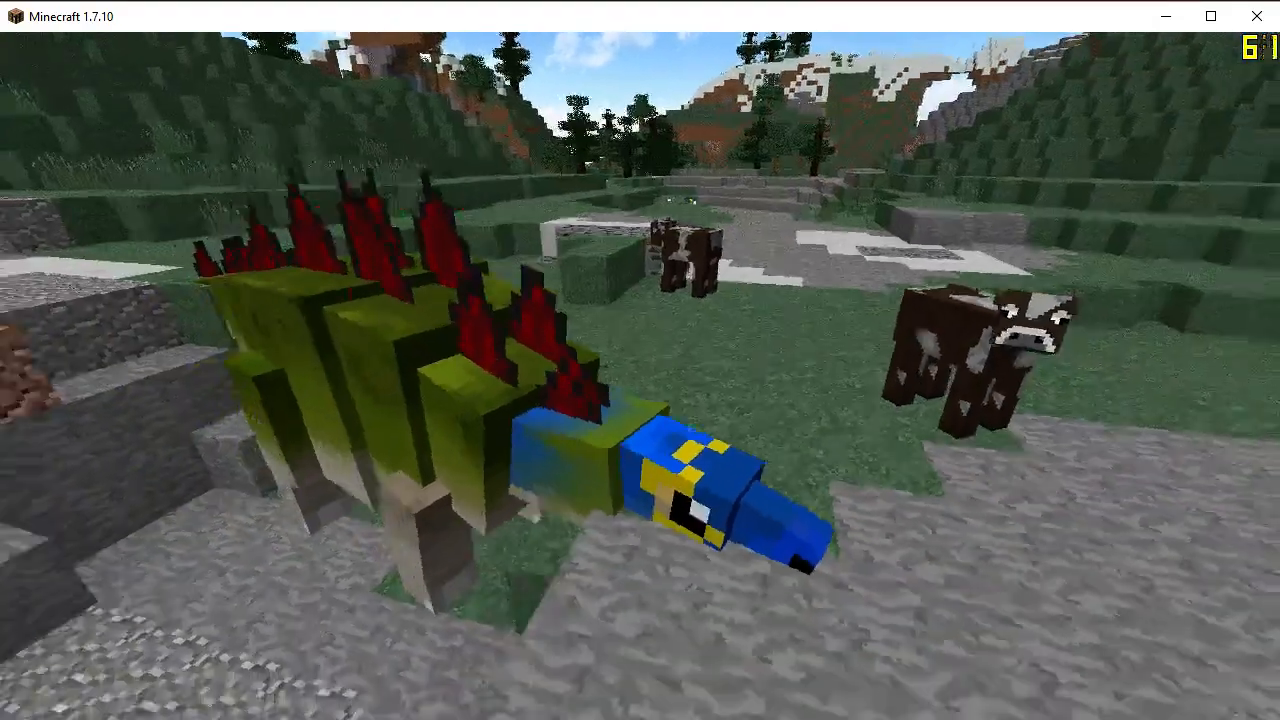
{"action": "key", "text": "a"}
{"action": "key", "text": "a"}
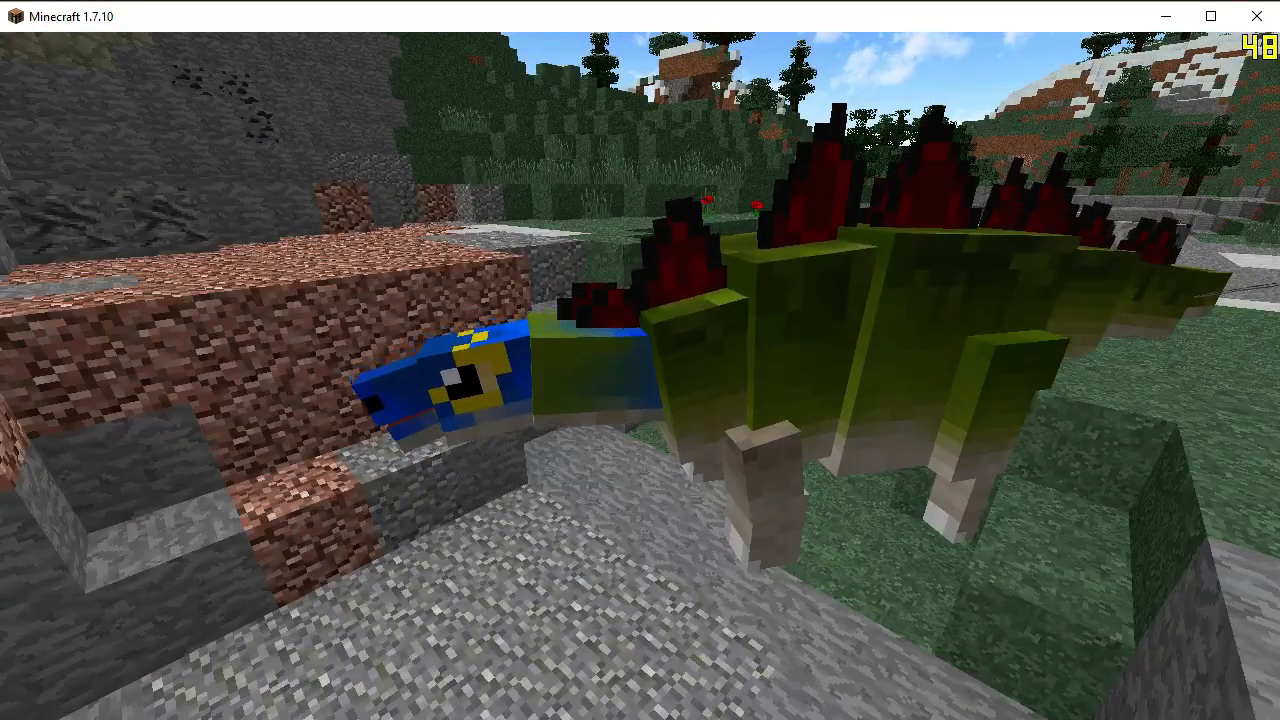
{"action": "key", "text": "w"}
Save and quit the world, close Minecraft and switch back to the stegosaurus_male texture in GIMP
{"action": "key", "text": "Escape"}
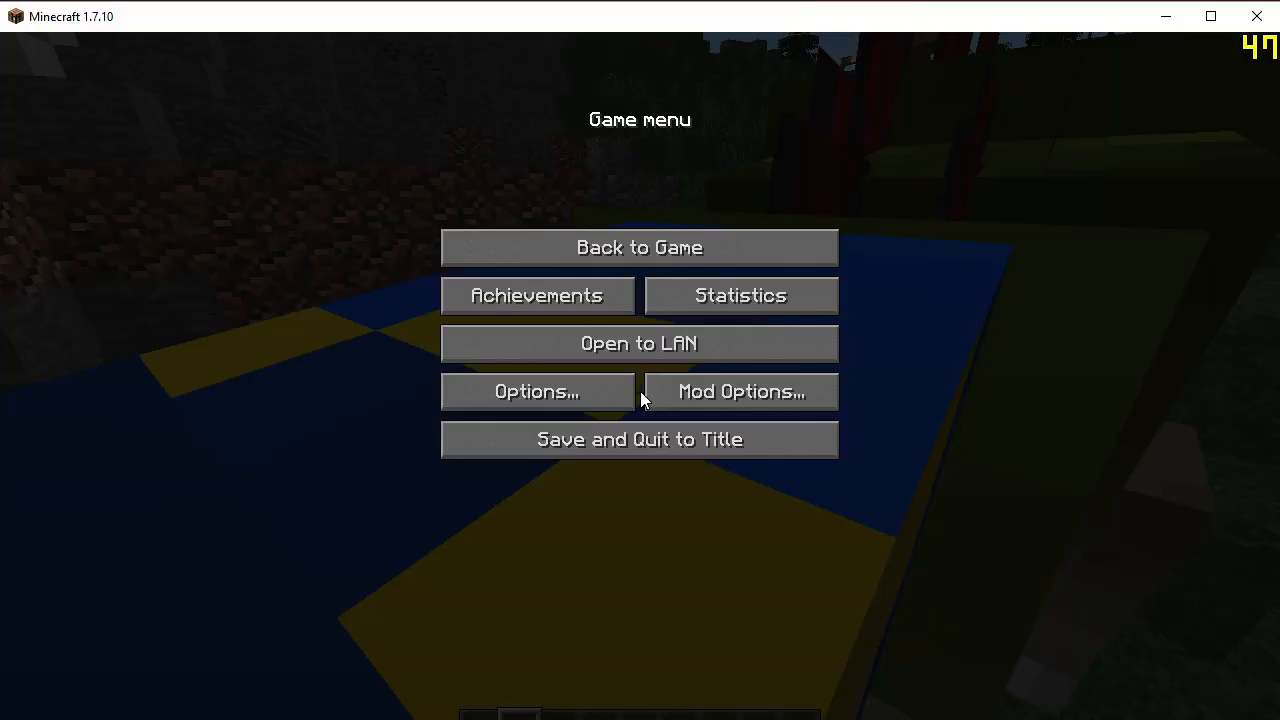
{"action": "left_click", "coordinate": [667, 436]}
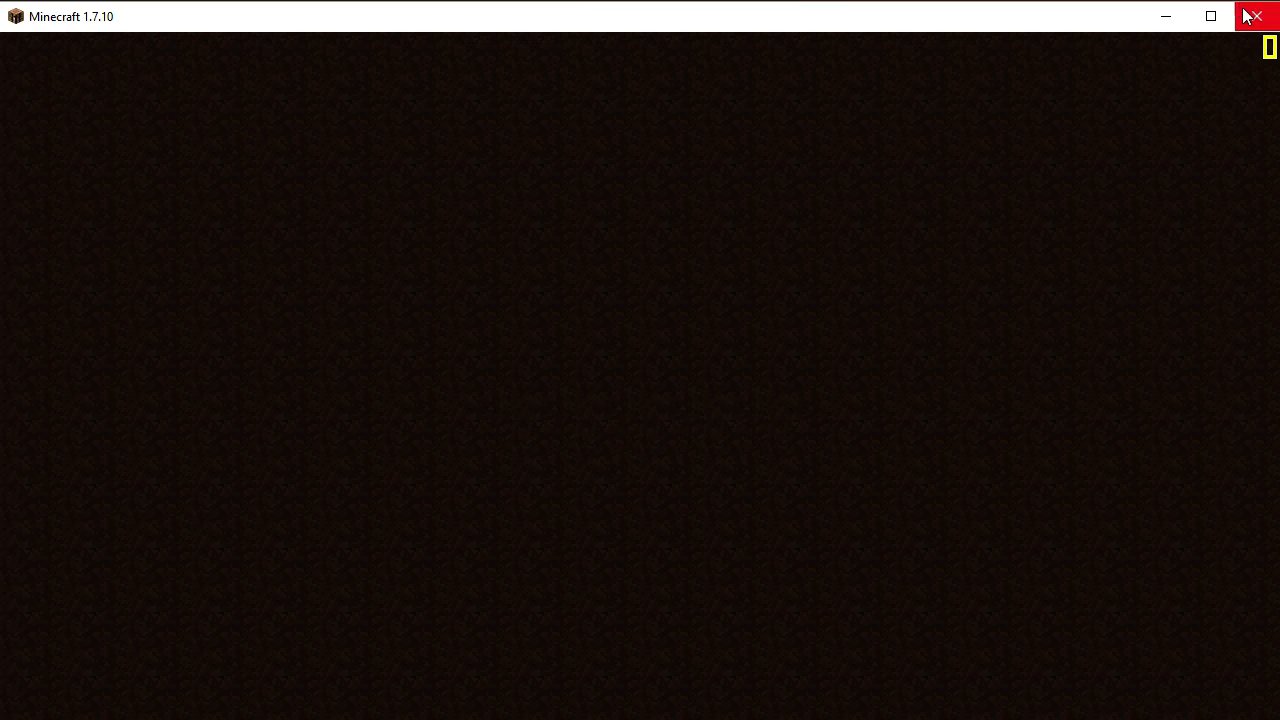
{"action": "key", "text": "alt+Tab"}
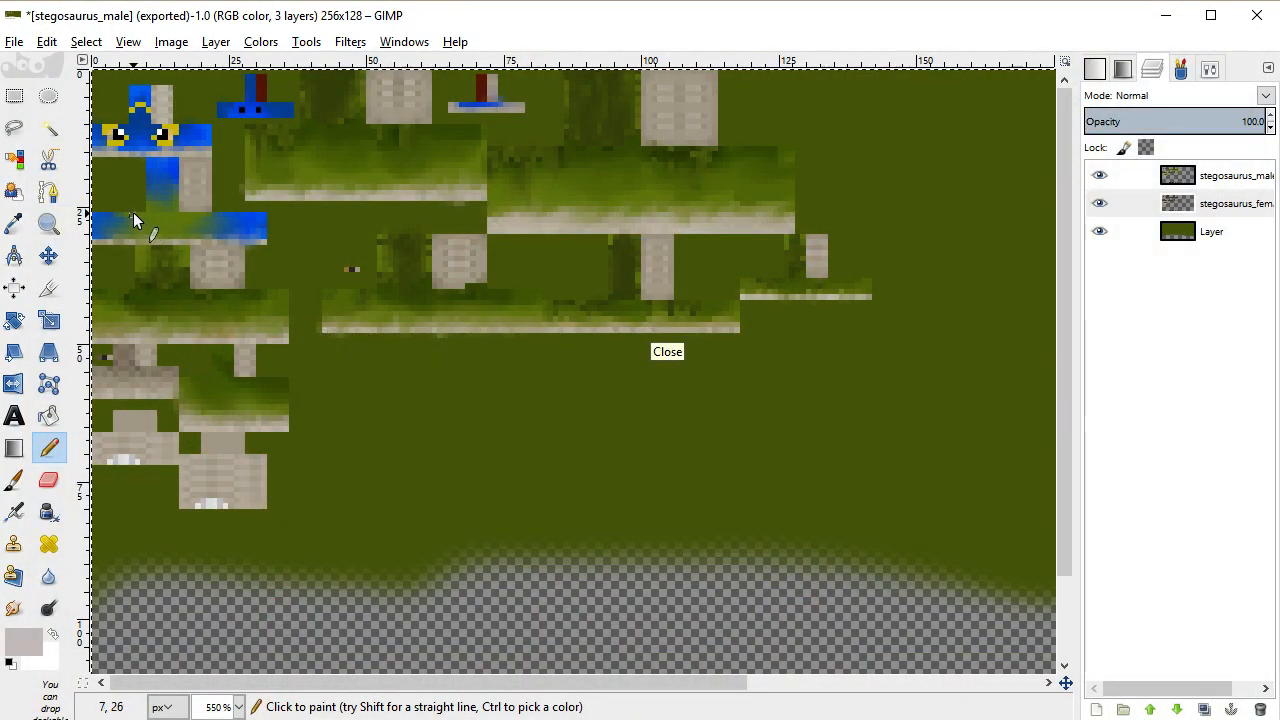
On the stegosaurus_male layer, sample the neck strip's olive green and pencil a one-pixel-wide column through the strip
{"action": "key", "text": "plus"}
{"action": "key", "text": "plus"}
{"action": "key", "text": "plus"}
{"action": "key", "text": "plus"}
{"action": "key", "text": "plus"}
{"action": "scroll", "coordinate": [137, 223], "scroll_direction": "up", "scroll_amount": 3}
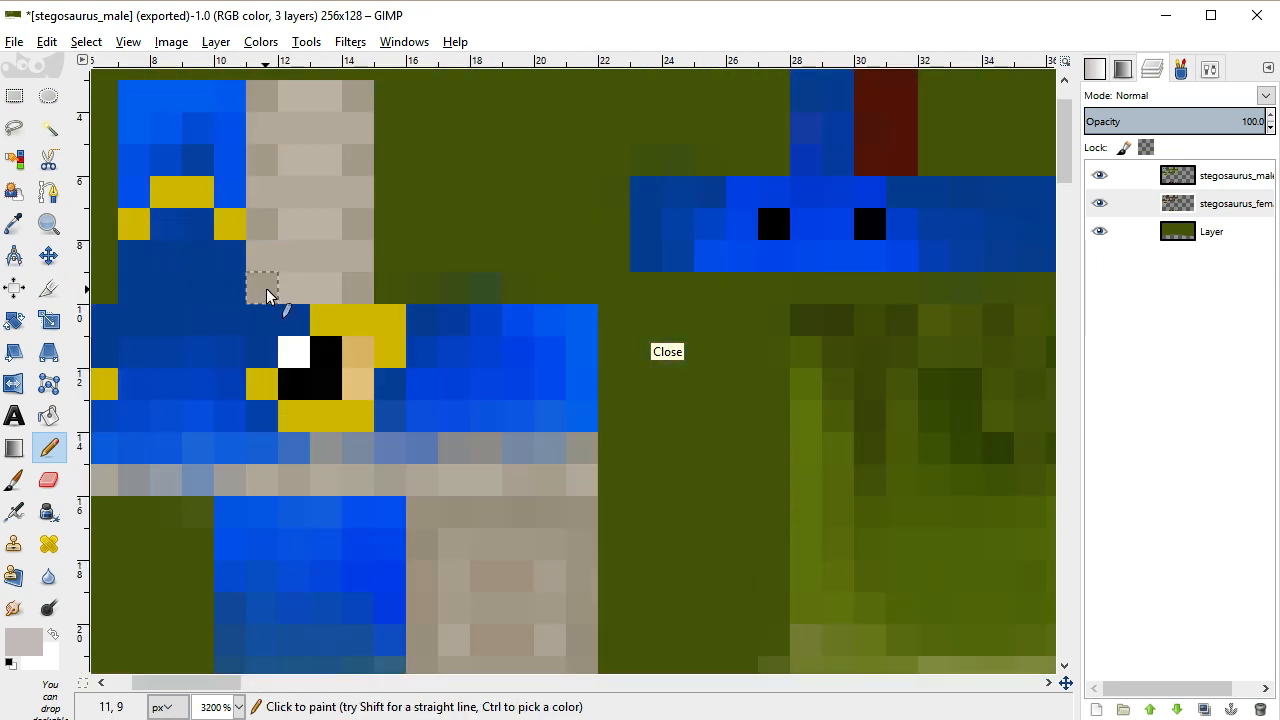
{"action": "left_click_drag", "start_coordinate": [201, 684], "coordinate": [155, 682]}
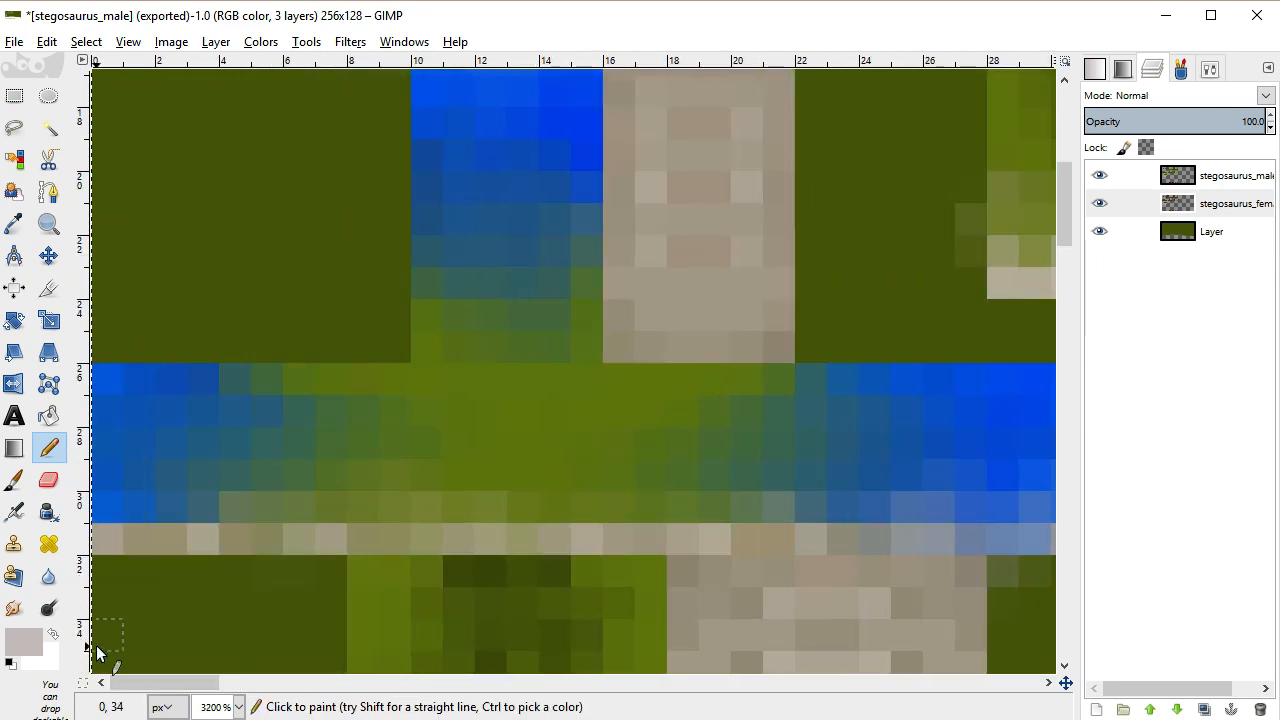
{"action": "left_click", "coordinate": [14, 226]}
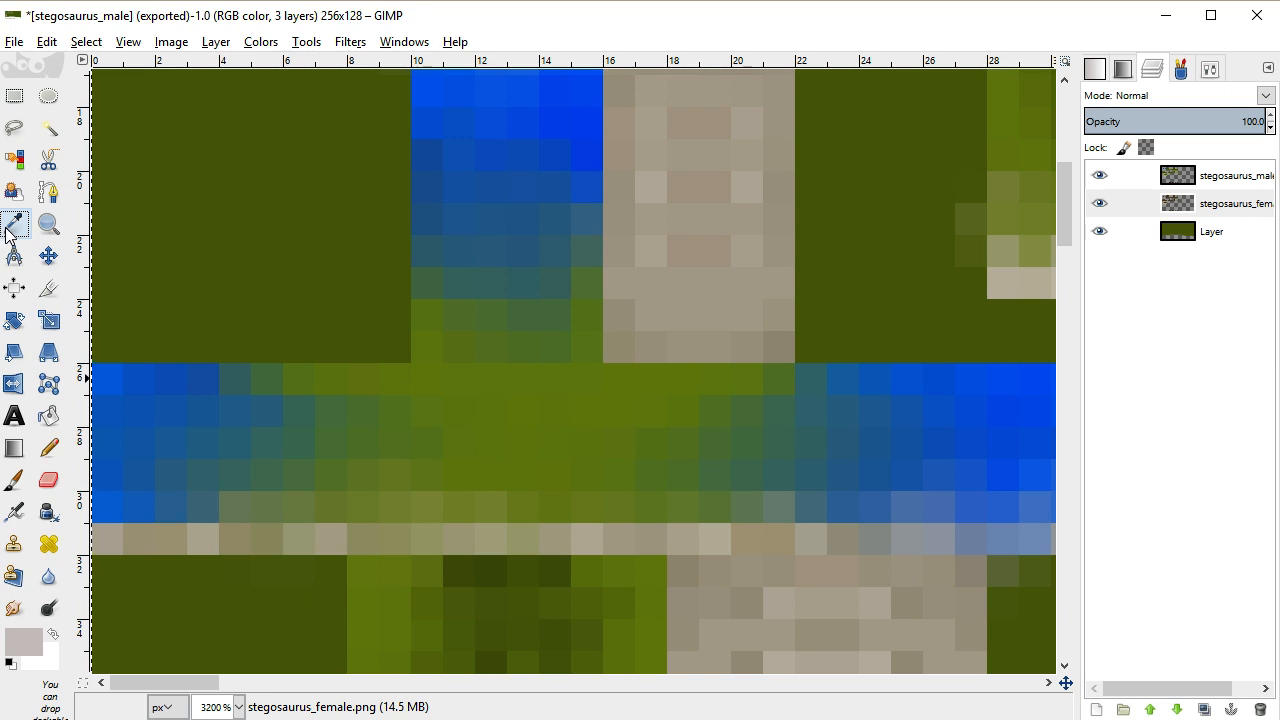
{"action": "left_click", "coordinate": [366, 370]}
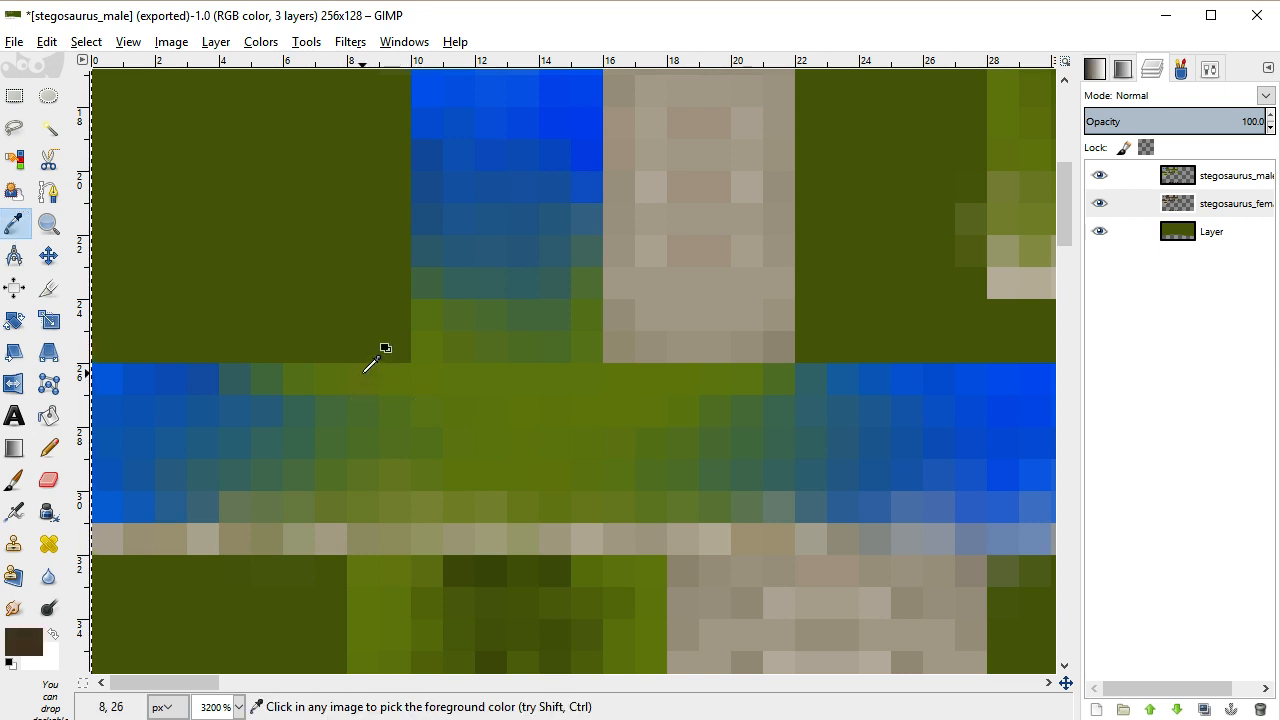
{"action": "left_click", "coordinate": [1230, 184]}
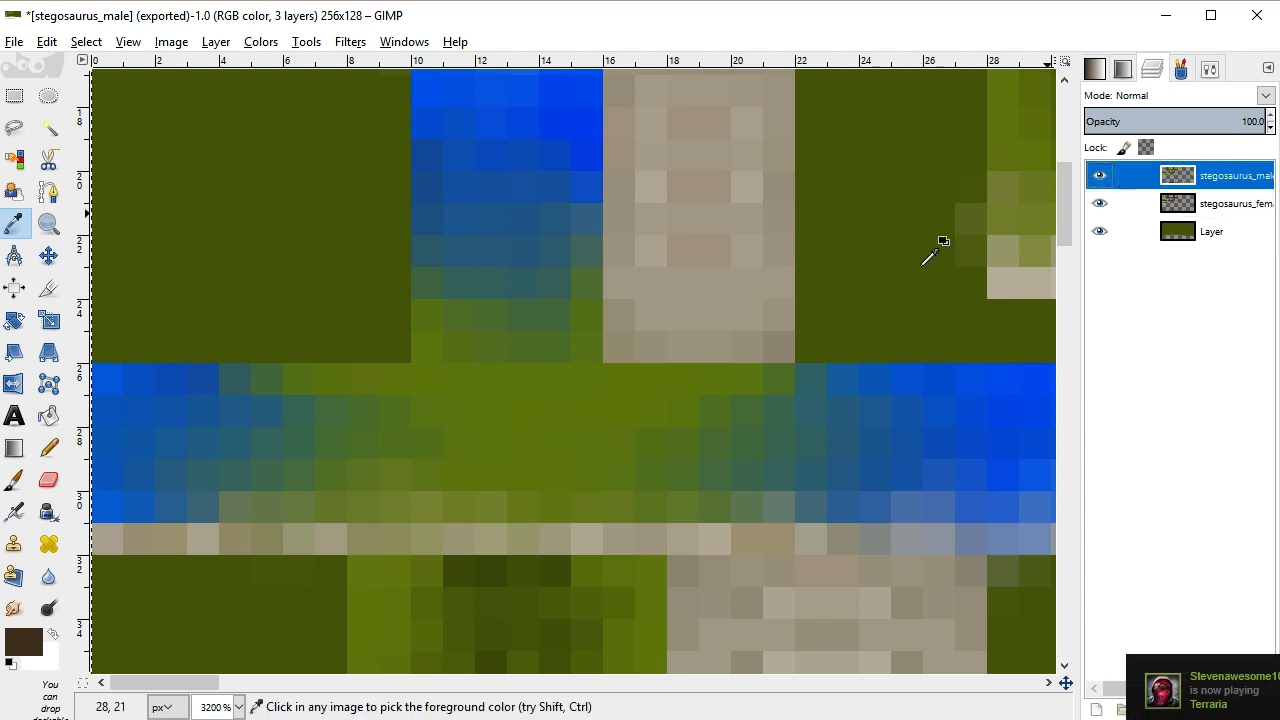
{"action": "left_click", "coordinate": [523, 377]}
{"action": "left_click", "coordinate": [48, 447]}
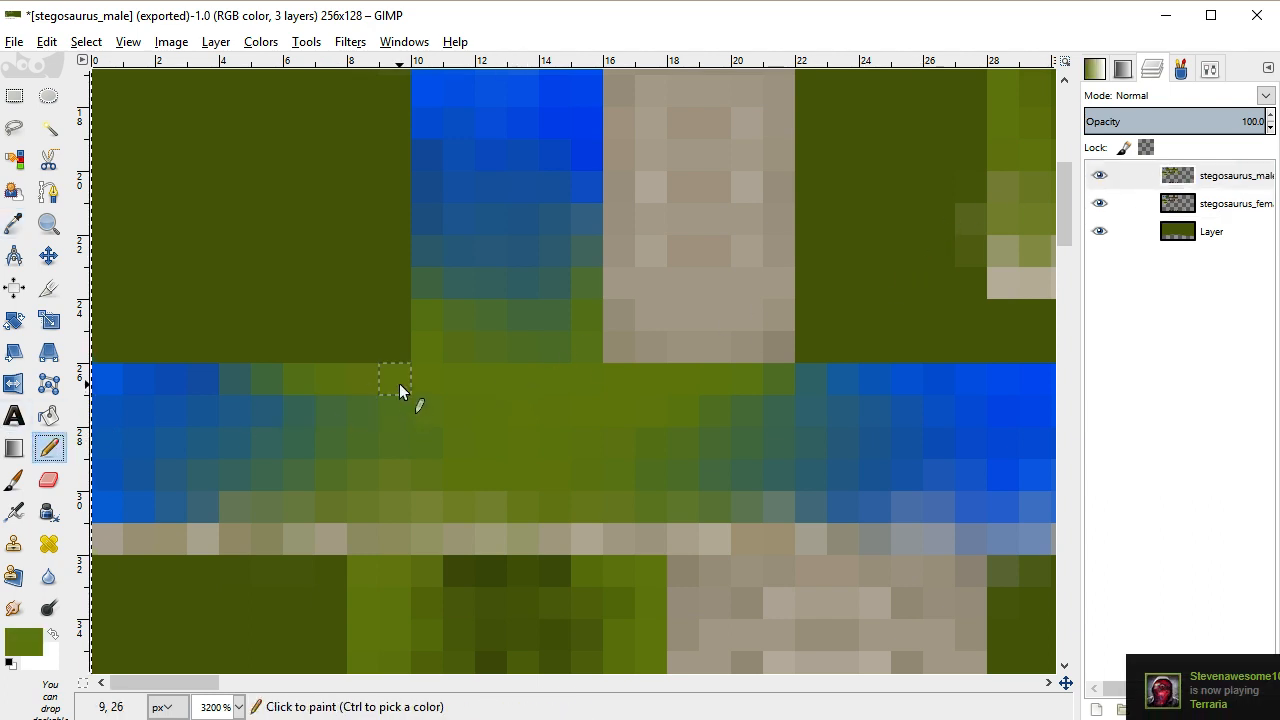
{"action": "left_click", "coordinate": [393, 507]}
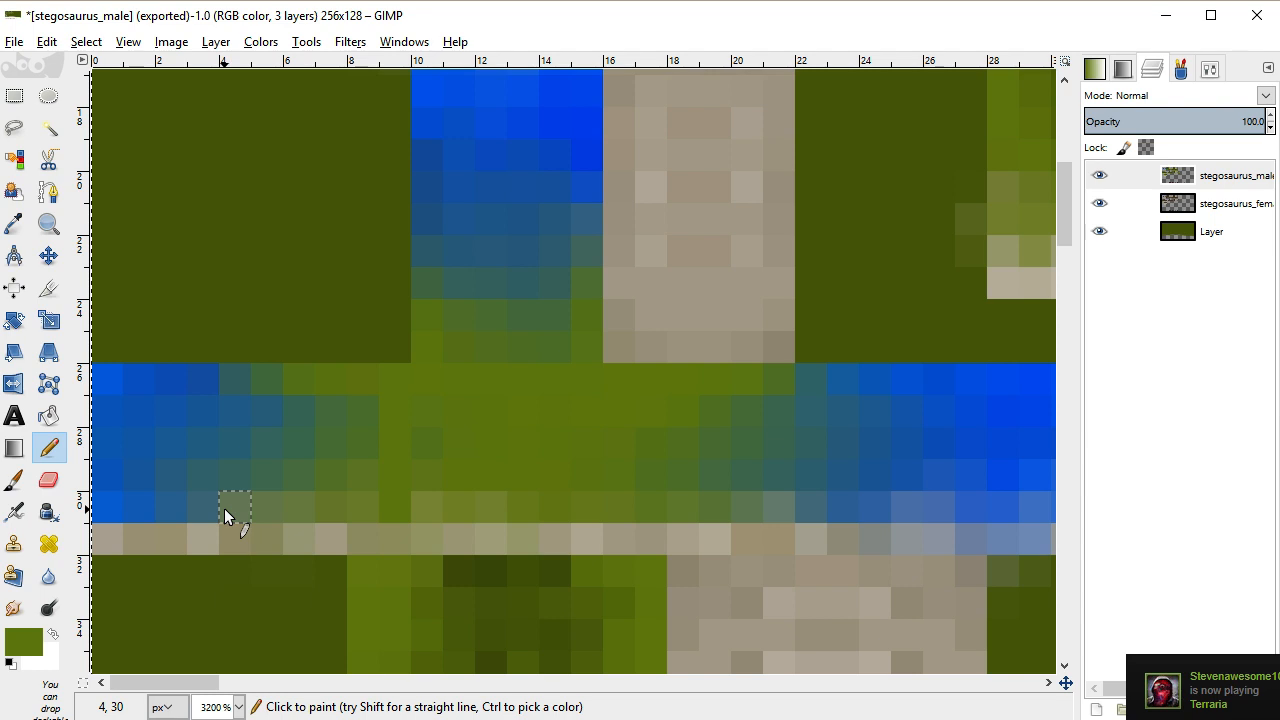
Enlarge the pencil to 5 pixels and cover the whole blue and green side strip of the neck with olive green
{"action": "key", "text": "bracketright"}
{"action": "key", "text": "bracketright"}
{"action": "key", "text": "bracketright"}
{"action": "key", "text": "bracketright"}
{"action": "mouse_move", "coordinate": [266, 462]}
{"action": "left_mouse_down"}
{"action": "mouse_move", "coordinate": [294, 441]}
{"action": "mouse_move", "coordinate": [154, 439]}
{"action": "mouse_move", "coordinate": [865, 452]}
{"action": "left_mouse_up"}
{"action": "left_click_drag", "start_coordinate": [189, 682], "coordinate": [279, 686]}
{"action": "mouse_move", "coordinate": [259, 433]}
{"action": "left_mouse_down"}
{"action": "mouse_move", "coordinate": [178, 436]}
{"action": "mouse_move", "coordinate": [311, 437]}
{"action": "left_mouse_up"}
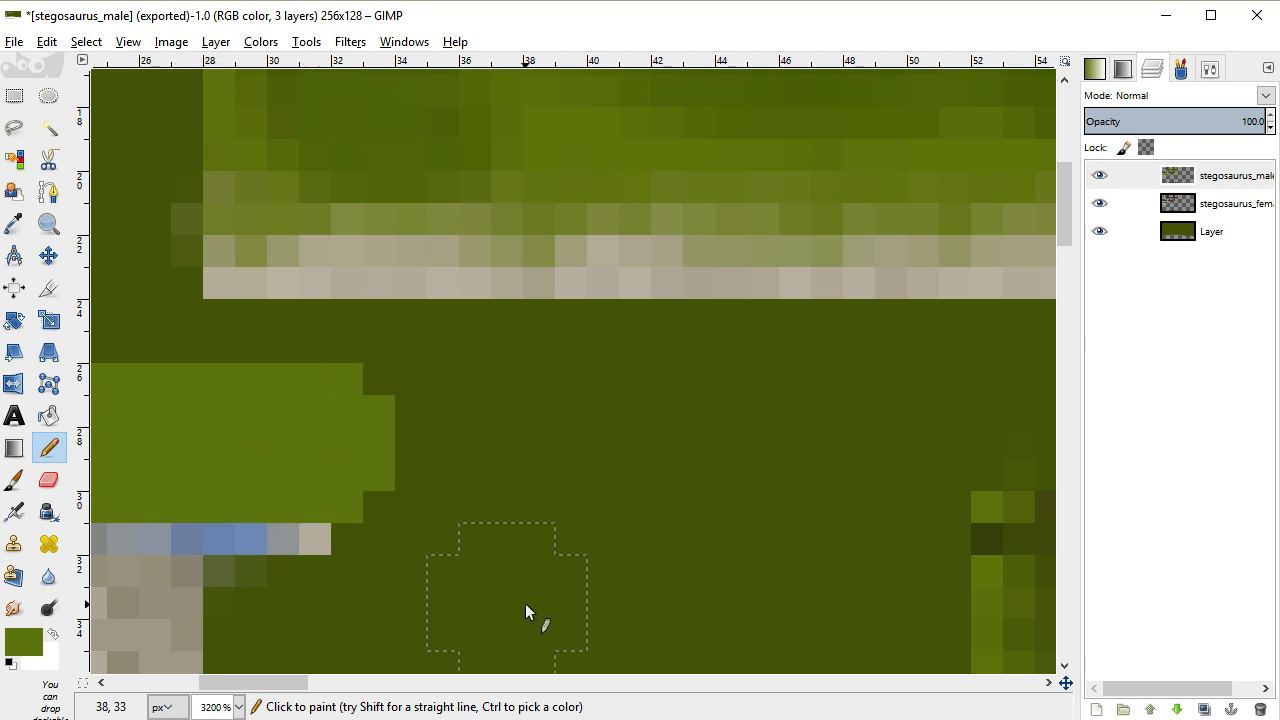
{"action": "left_click_drag", "start_coordinate": [309, 679], "coordinate": [200, 688]}
Paint the blue neck-top patch below the head olive green, reducing the pencil to 3 pixels for the remaining areas
{"action": "scroll", "coordinate": [440, 420], "scroll_direction": "up", "scroll_amount": 3}
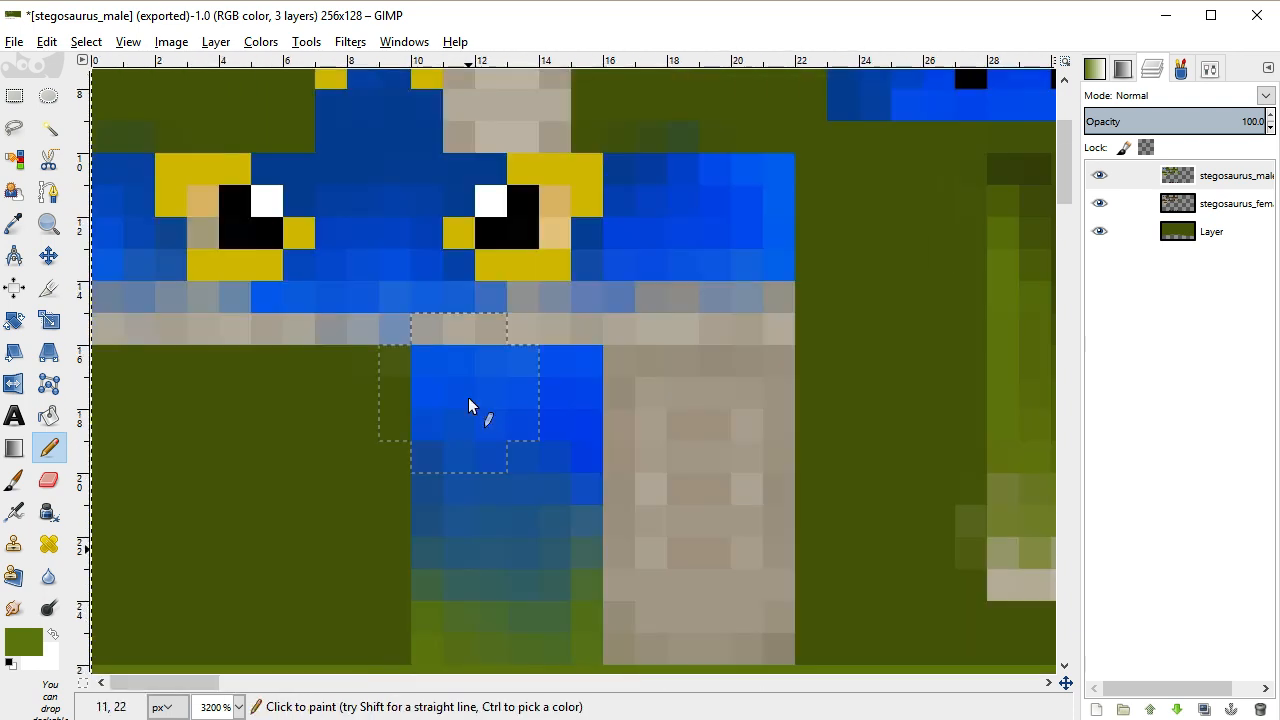
{"action": "scroll", "coordinate": [469, 400], "scroll_direction": "down", "scroll_amount": 2}
{"action": "left_click_drag", "start_coordinate": [458, 277], "coordinate": [510, 281]}
{"action": "key", "text": "bracketleft"}
{"action": "key", "text": "bracketleft"}
{"action": "mouse_move", "coordinate": [557, 254]}
{"action": "left_mouse_down"}
{"action": "mouse_move", "coordinate": [545, 391]}
{"action": "mouse_move", "coordinate": [486, 479]}
{"action": "mouse_move", "coordinate": [568, 476]}
{"action": "mouse_move", "coordinate": [477, 403]}
{"action": "left_mouse_up"}
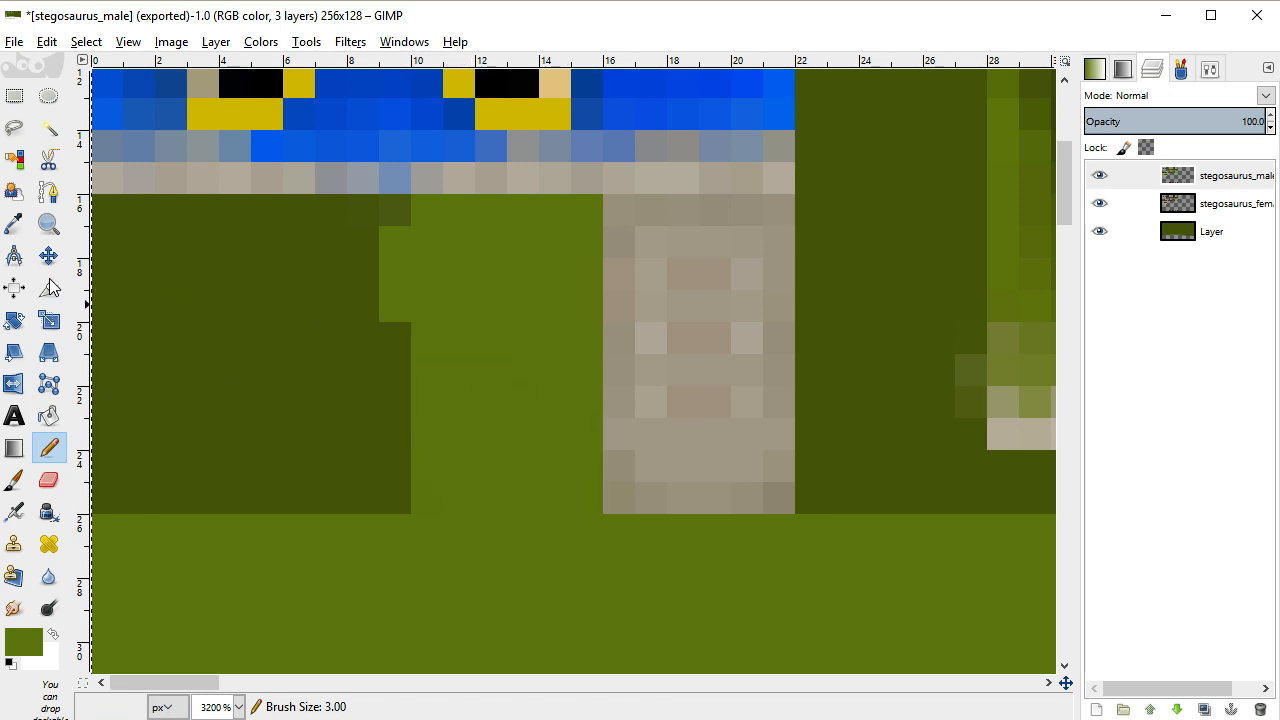
Sample the blue of the head and paint a solid blue area over the middle of the neck strip and the neck-top patch
{"action": "key", "text": "o"}
{"action": "left_click", "coordinate": [365, 114]}
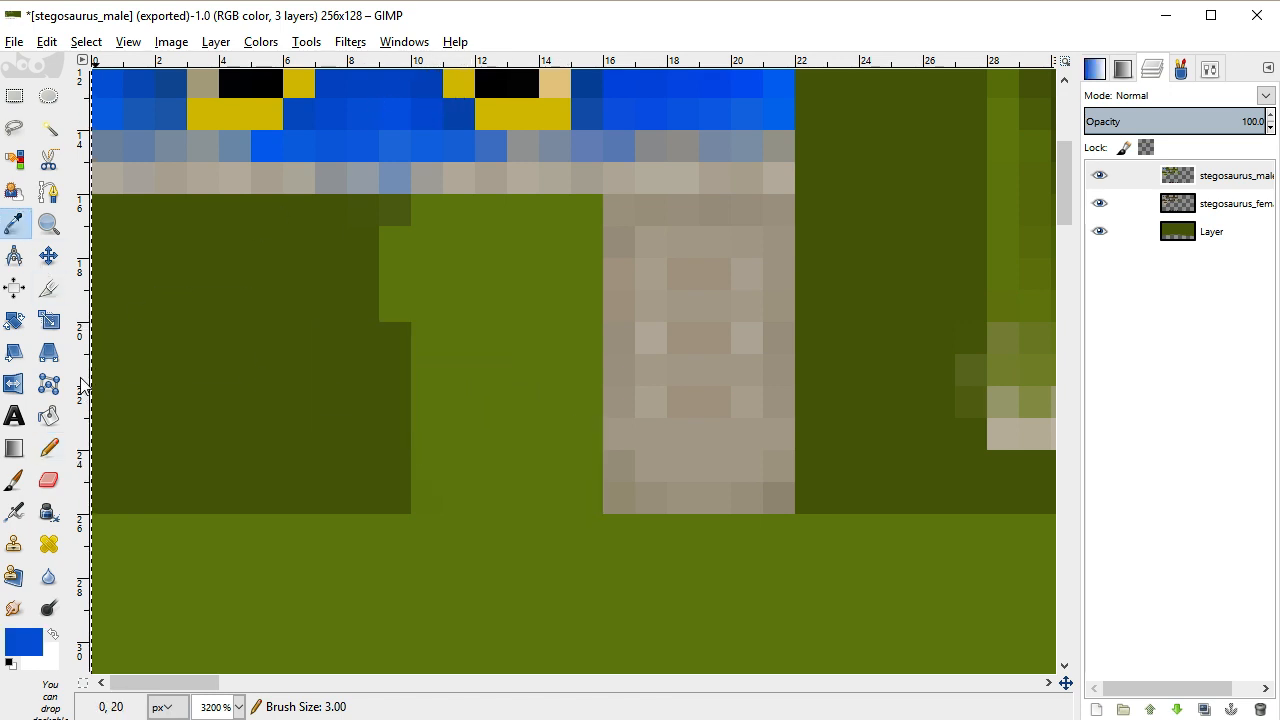
{"action": "left_click", "coordinate": [48, 447]}
{"action": "scroll", "coordinate": [380, 440], "scroll_direction": "down", "scroll_amount": 3}
{"action": "mouse_move", "coordinate": [459, 398]}
{"action": "left_mouse_down"}
{"action": "mouse_move", "coordinate": [569, 403]}
{"action": "mouse_move", "coordinate": [569, 468]}
{"action": "mouse_move", "coordinate": [363, 467]}
{"action": "mouse_move", "coordinate": [249, 424]}
{"action": "mouse_move", "coordinate": [399, 423]}
{"action": "mouse_move", "coordinate": [461, 407]}
{"action": "mouse_move", "coordinate": [479, 354]}
{"action": "mouse_move", "coordinate": [517, 312]}
{"action": "mouse_move", "coordinate": [507, 219]}
{"action": "mouse_move", "coordinate": [541, 328]}
{"action": "mouse_move", "coordinate": [589, 417]}
{"action": "mouse_move", "coordinate": [765, 425]}
{"action": "mouse_move", "coordinate": [745, 454]}
{"action": "mouse_move", "coordinate": [861, 471]}
{"action": "mouse_move", "coordinate": [652, 466]}
{"action": "left_mouse_up"}
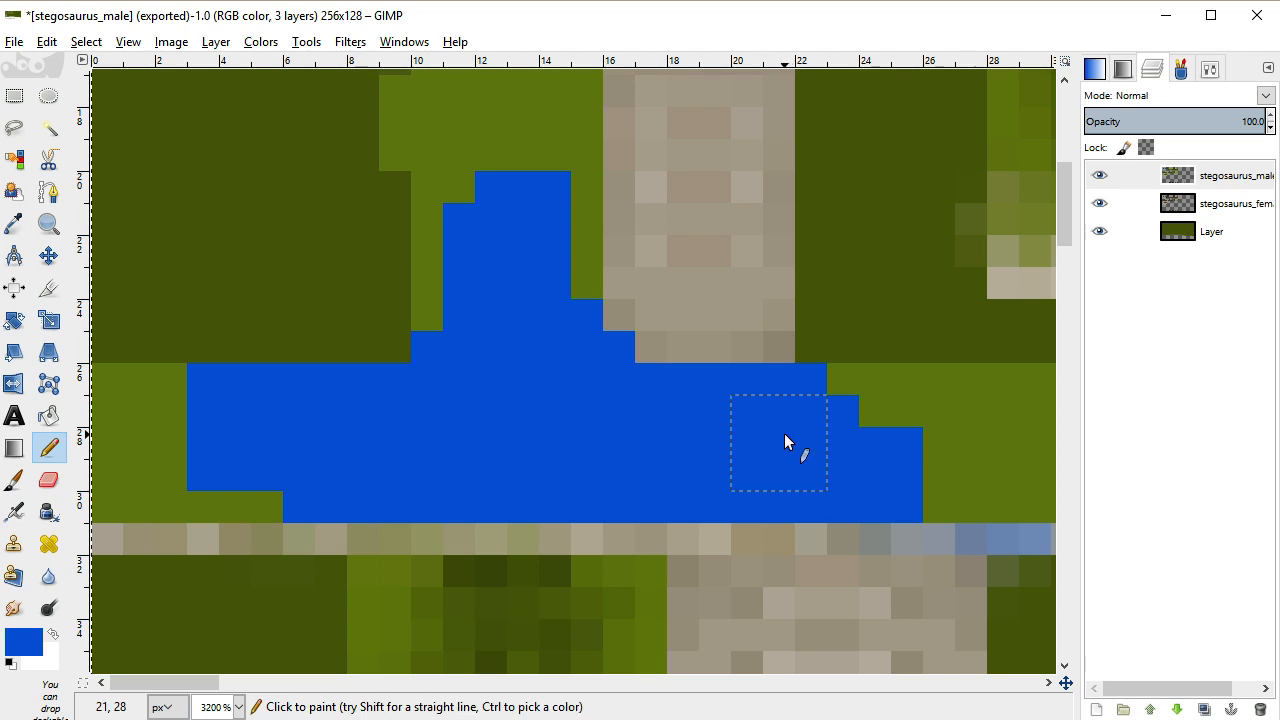
Sample the neck underside's grey-brown and paint over the stray blue pixel at its corner with a 1-pixel pencil
{"action": "scroll", "coordinate": [782, 433], "scroll_direction": "up", "scroll_amount": 3}
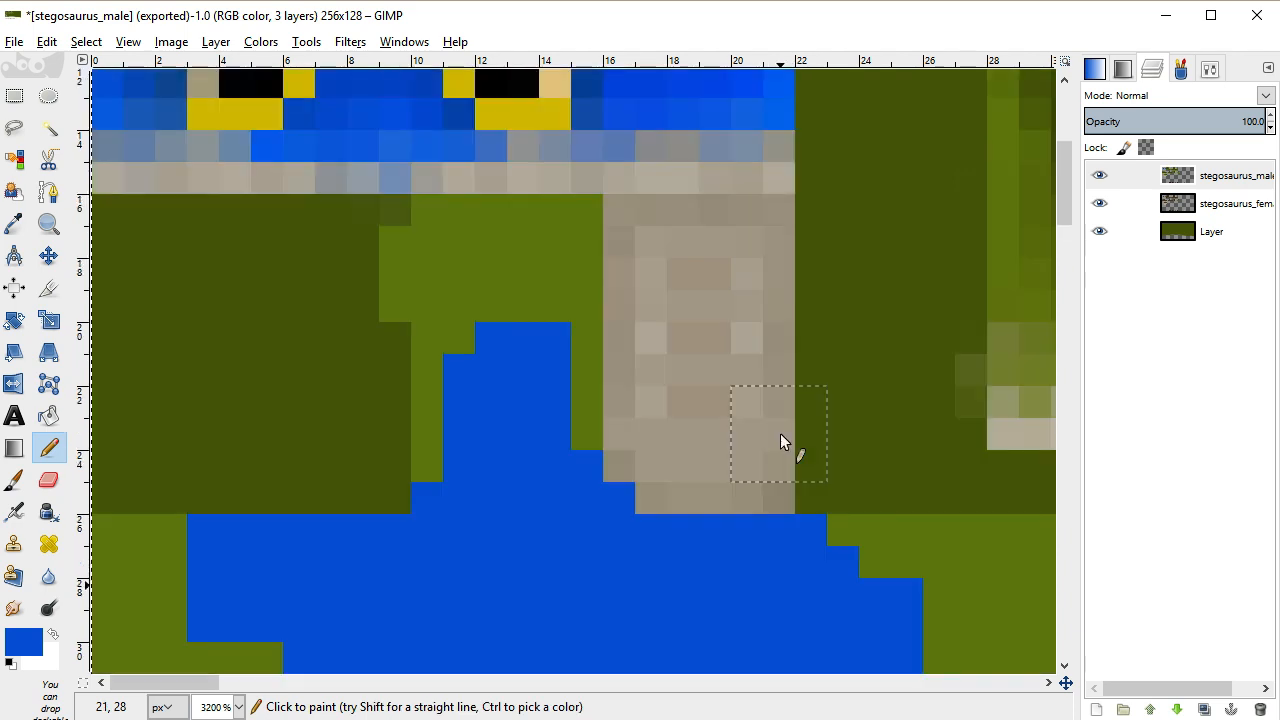
{"action": "left_click", "coordinate": [14, 223]}
{"action": "left_click", "coordinate": [660, 432]}
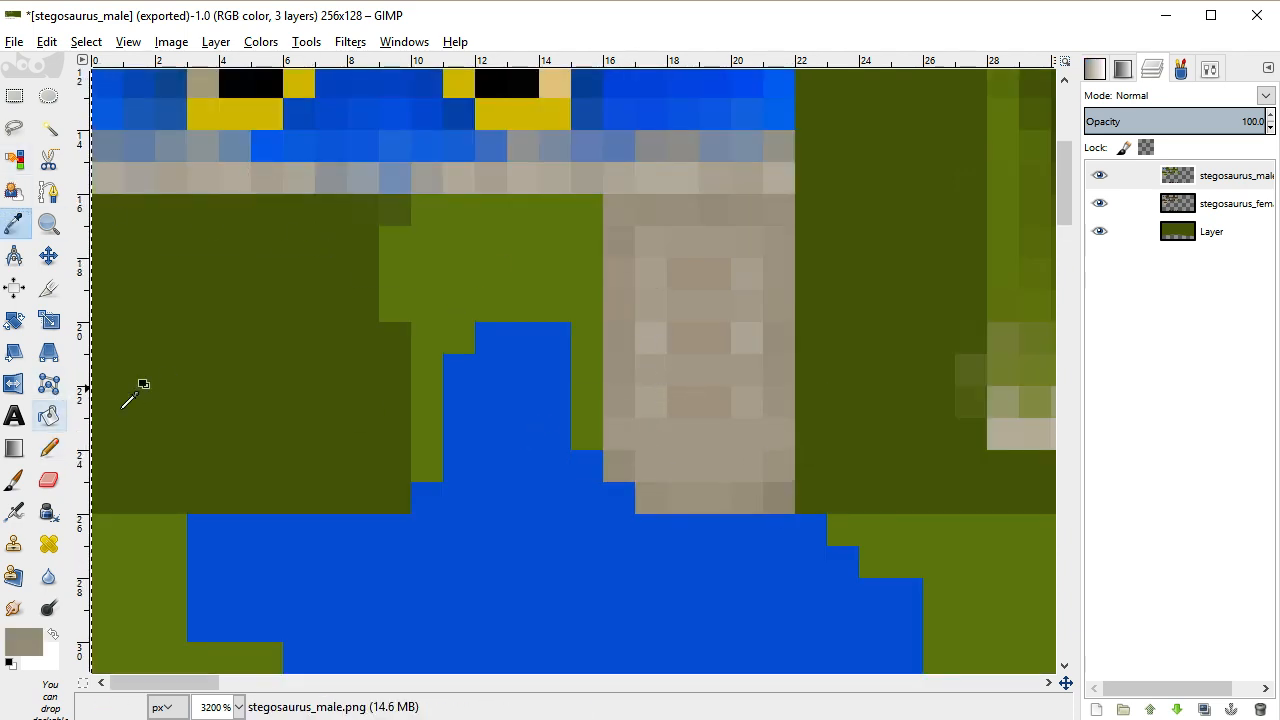
{"action": "left_click", "coordinate": [49, 415]}
{"action": "left_click", "coordinate": [50, 449]}
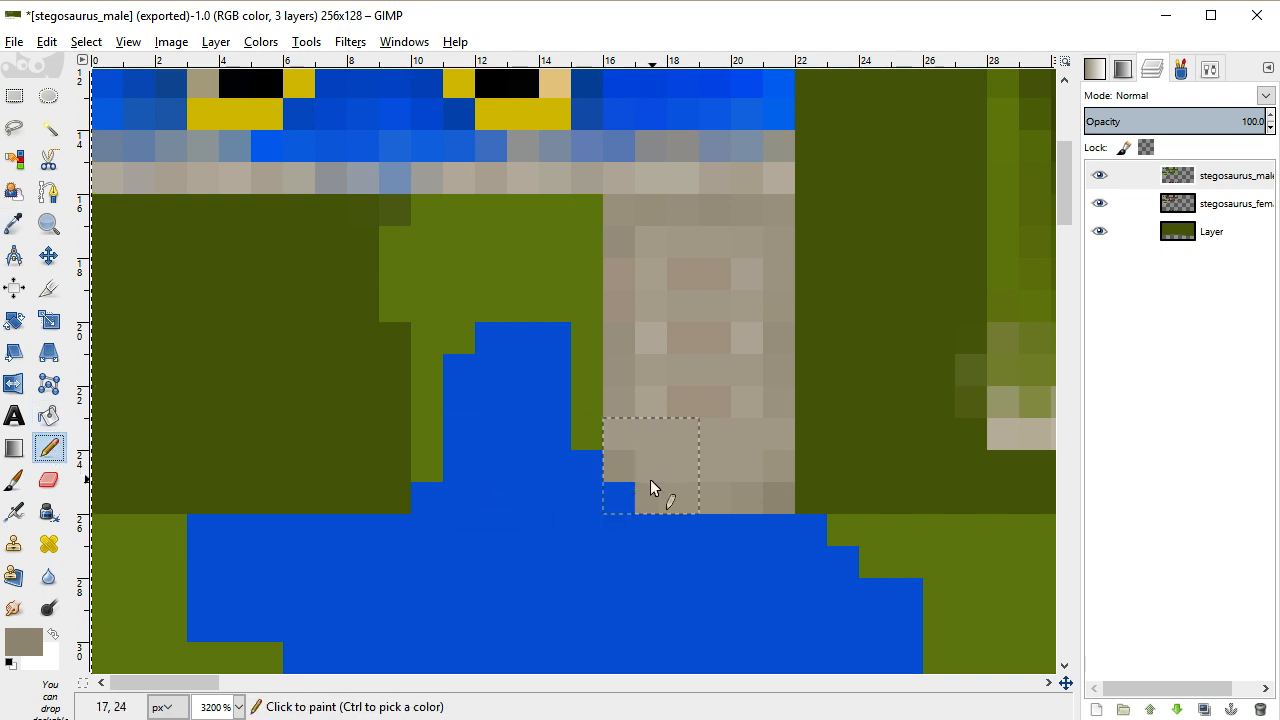
{"action": "left_click", "coordinate": [628, 497]}
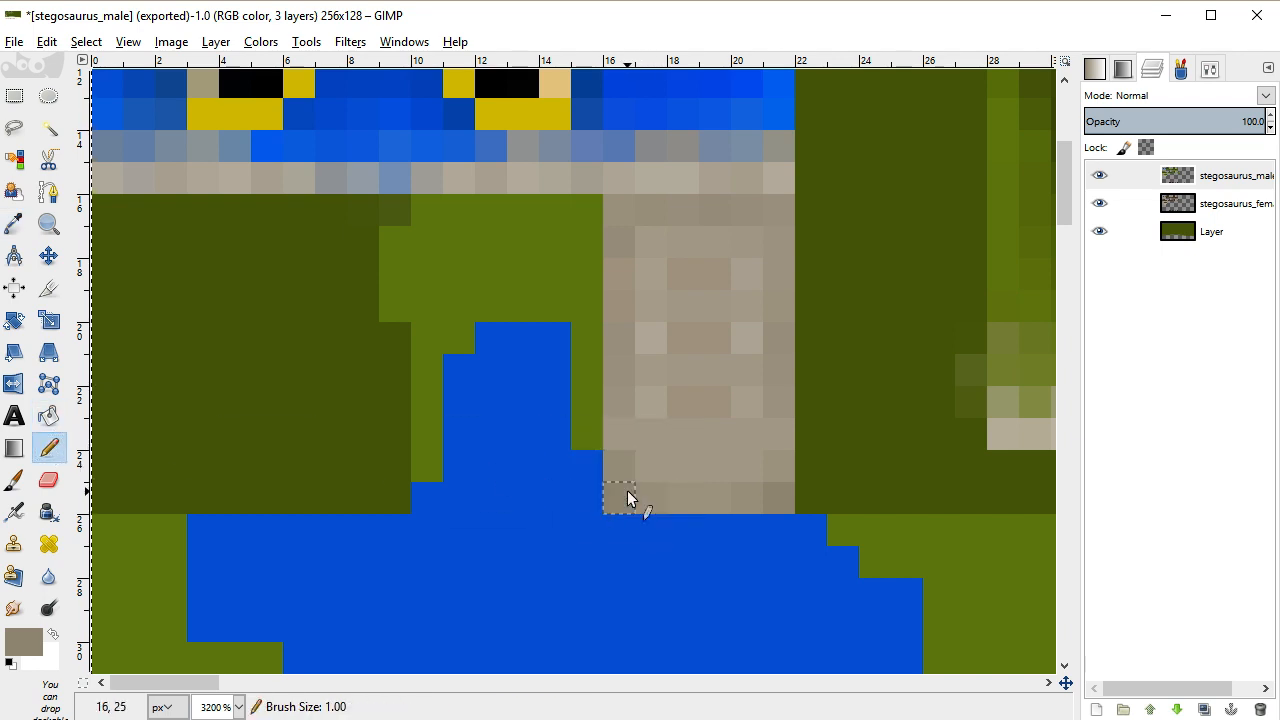
Examine the repainted neck area against the head, body and underside parts of the texture
{"action": "scroll", "coordinate": [628, 497], "scroll_direction": "down", "scroll_amount": 3}
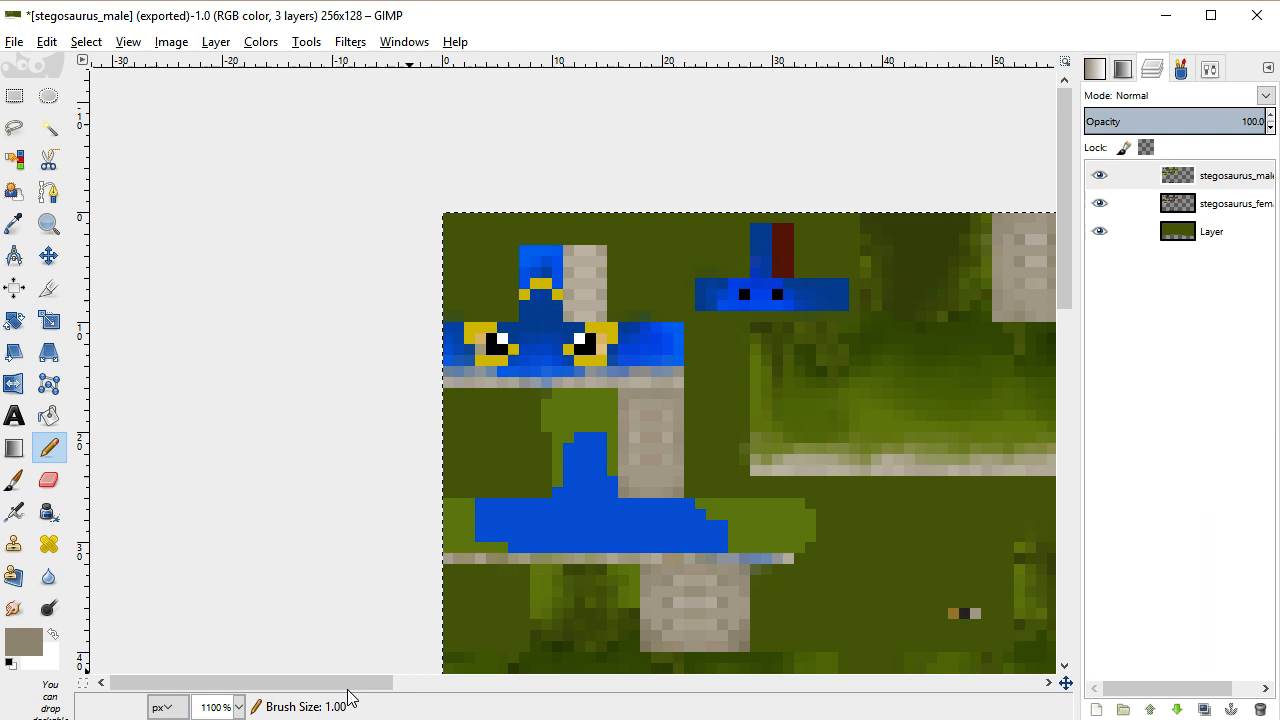
{"action": "scroll", "coordinate": [449, 688], "scroll_direction": "right", "scroll_amount": 5}
{"action": "scroll", "coordinate": [480, 540], "scroll_direction": "down", "scroll_amount": 6}
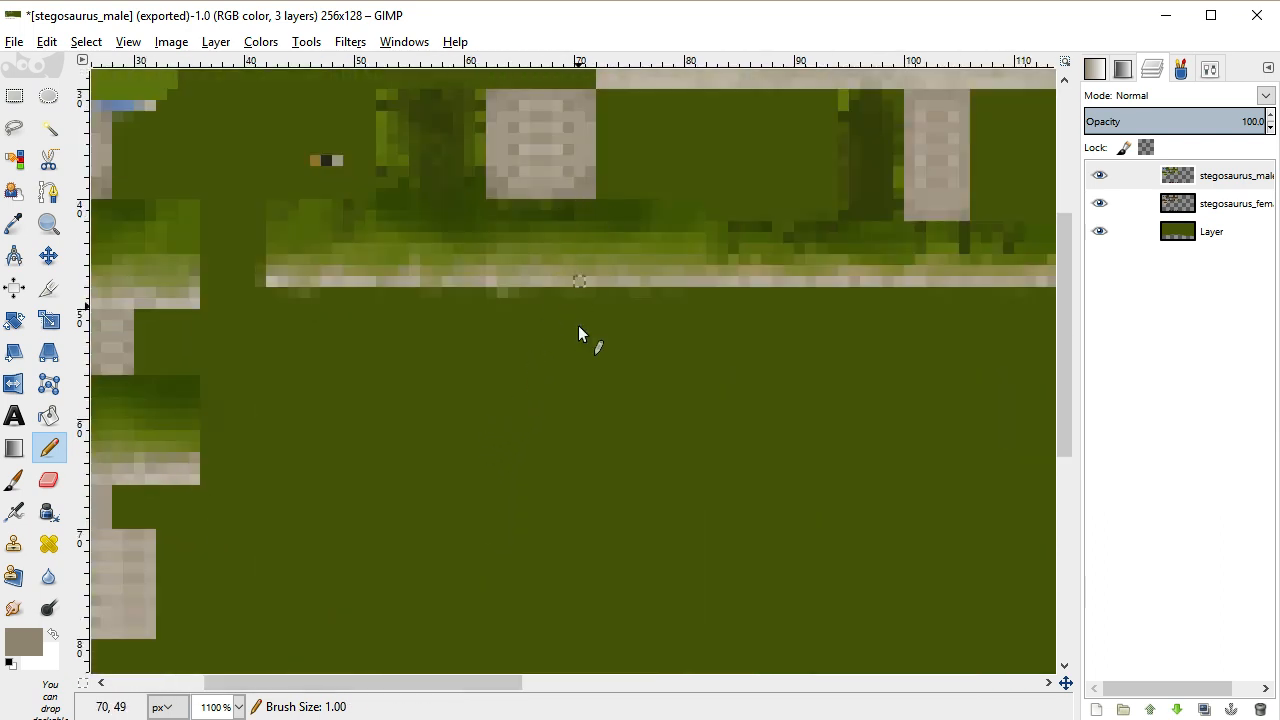
{"action": "scroll", "coordinate": [575, 400], "scroll_direction": "up", "scroll_amount": 3}
{"action": "scroll", "coordinate": [500, 686], "scroll_direction": "left", "scroll_amount": 3}
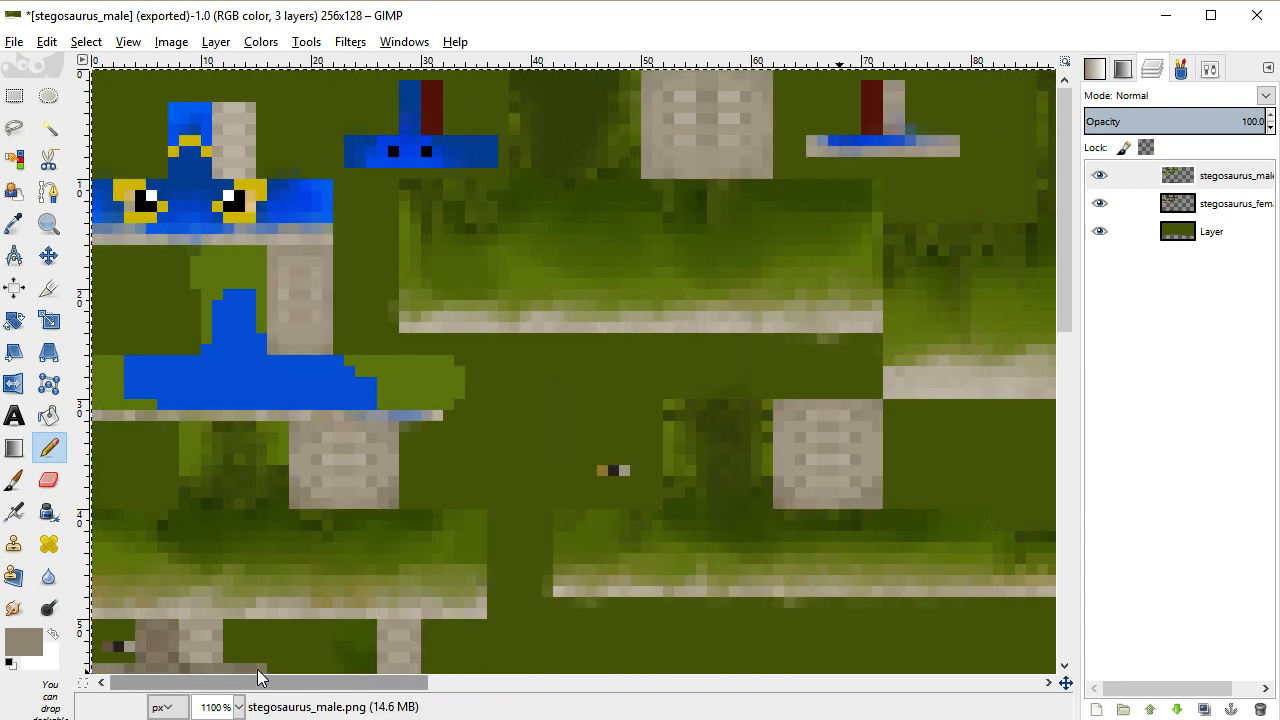
{"action": "key", "text": "plus"}
{"action": "key", "text": "plus"}
{"action": "key", "text": "plus"}
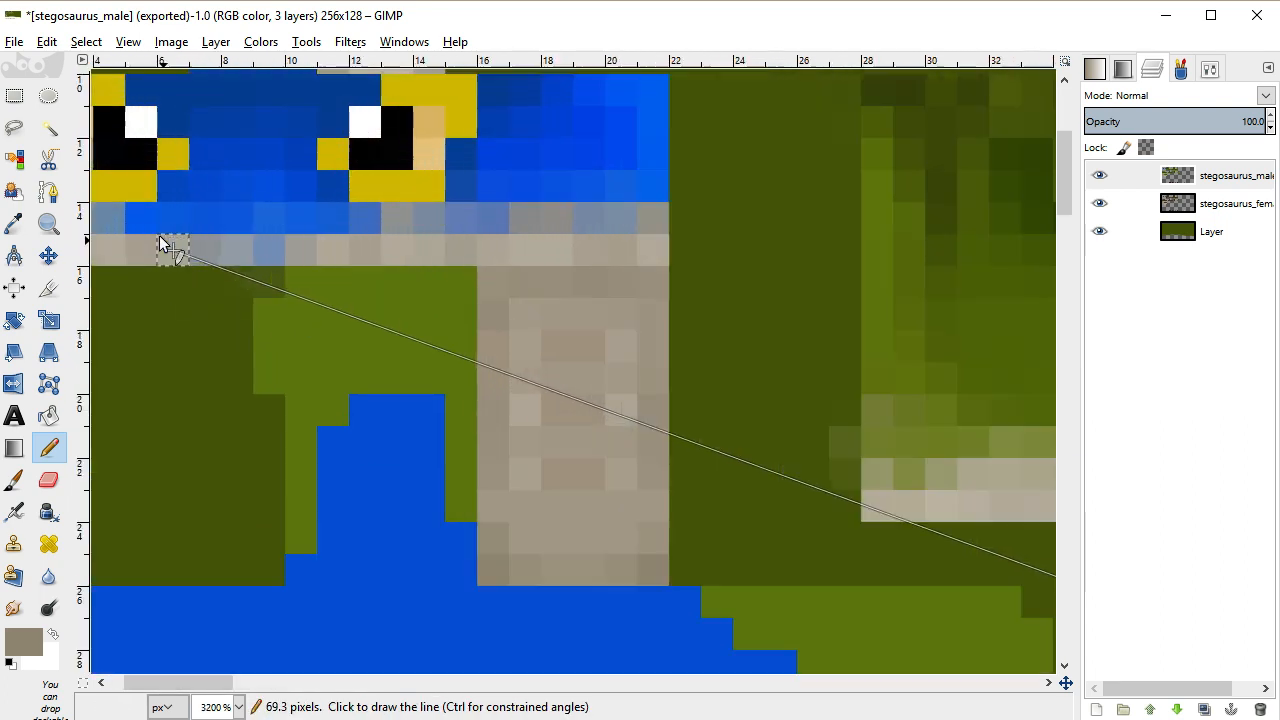
{"action": "scroll", "coordinate": [160, 235], "scroll_direction": "down", "scroll_amount": 2}
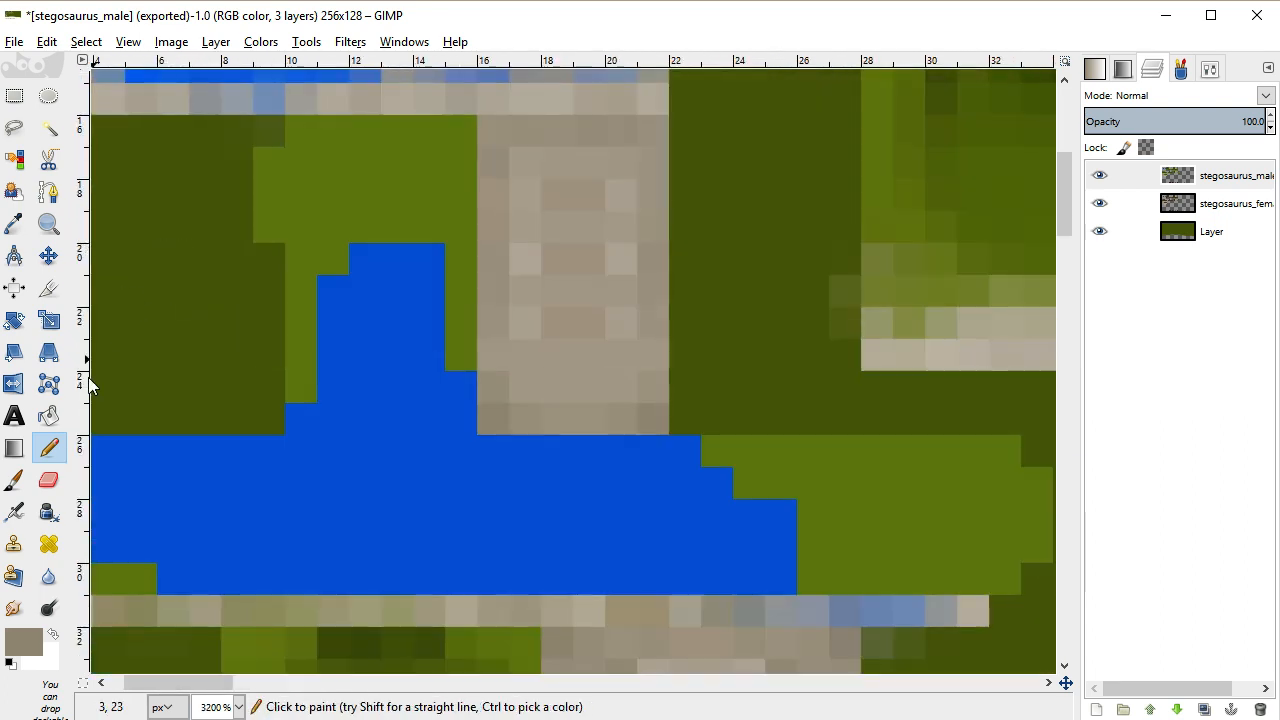
Smudge the boundary between blue and olive green at the far end of the neck strip with a size 4 brush
{"action": "left_click", "coordinate": [48, 607]}
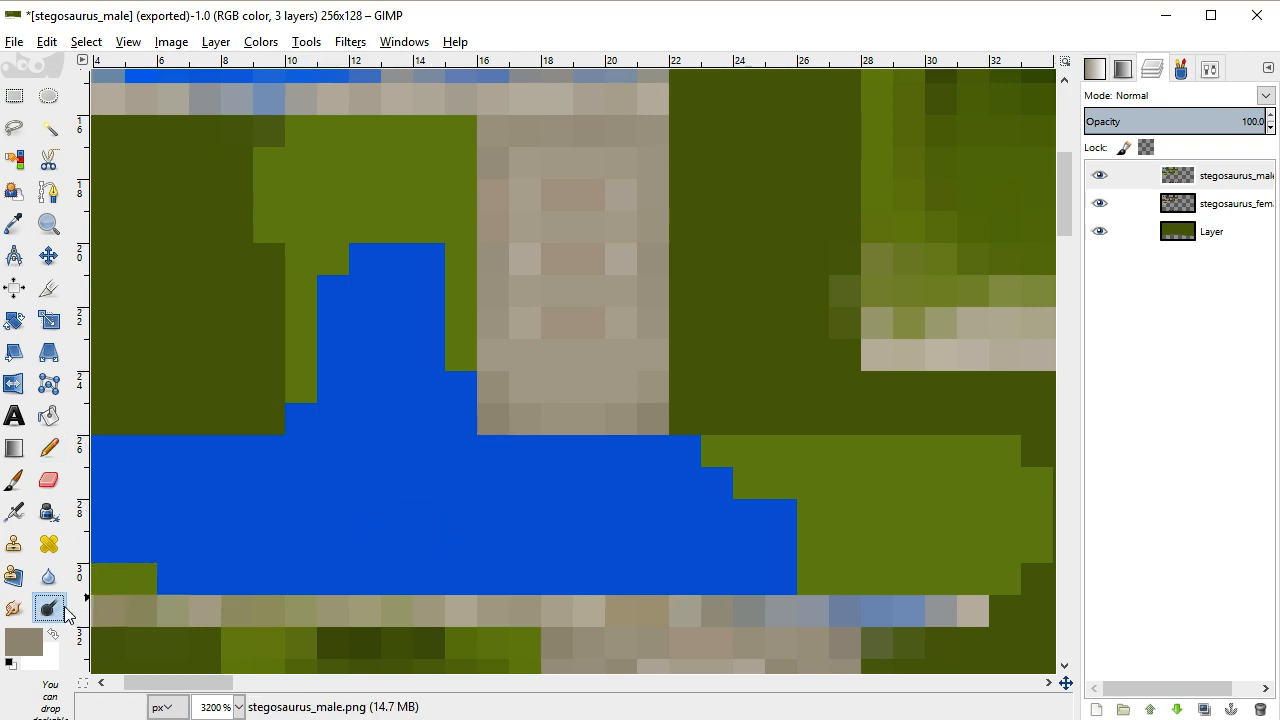
{"action": "left_click", "coordinate": [15, 607]}
{"action": "key", "text": "bracketright"}
{"action": "key", "text": "bracketright"}
{"action": "key", "text": "bracketright"}
{"action": "mouse_move", "coordinate": [815, 543]}
{"action": "left_mouse_down"}
{"action": "mouse_move", "coordinate": [757, 540]}
{"action": "mouse_move", "coordinate": [809, 534]}
{"action": "mouse_move", "coordinate": [683, 538]}
{"action": "mouse_move", "coordinate": [828, 500]}
{"action": "mouse_move", "coordinate": [615, 493]}
{"action": "mouse_move", "coordinate": [731, 522]}
{"action": "mouse_move", "coordinate": [574, 521]}
{"action": "mouse_move", "coordinate": [767, 531]}
{"action": "mouse_move", "coordinate": [710, 539]}
{"action": "left_mouse_up"}
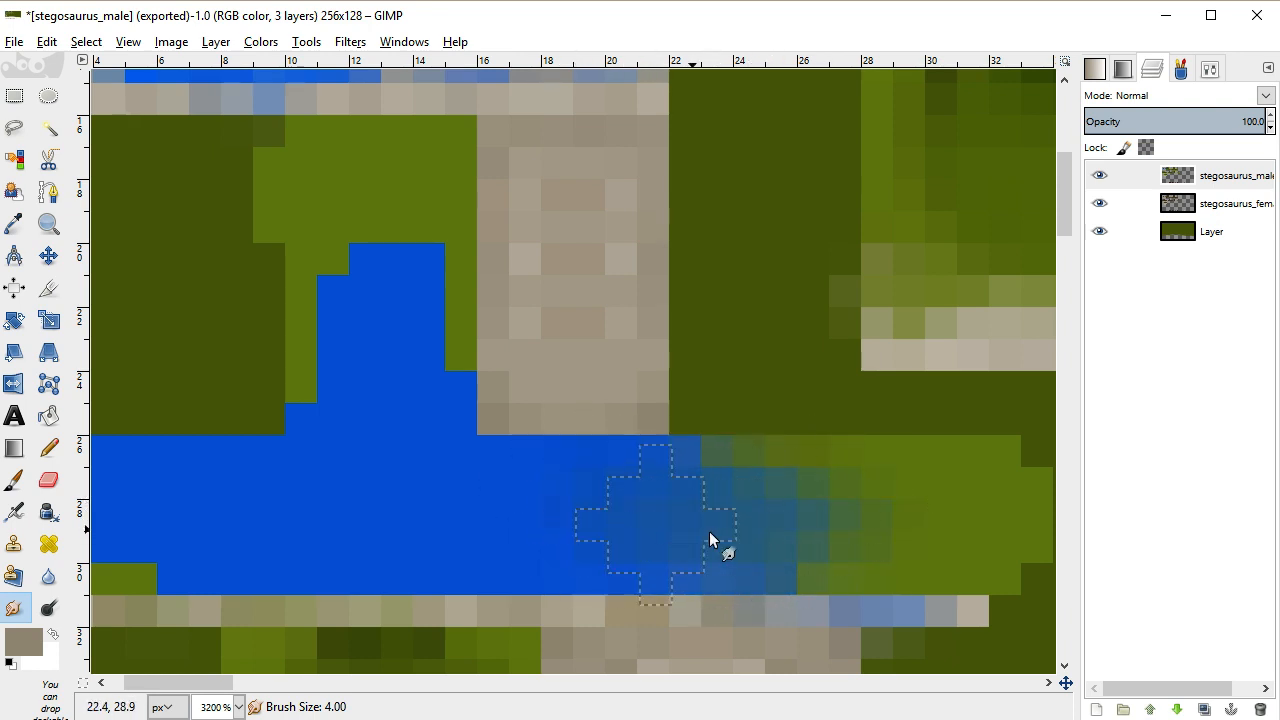
Smudge the blue into the green on the neck-top patch and across the rest of the neck strip
{"action": "left_click_drag", "start_coordinate": [215, 684], "coordinate": [118, 683]}
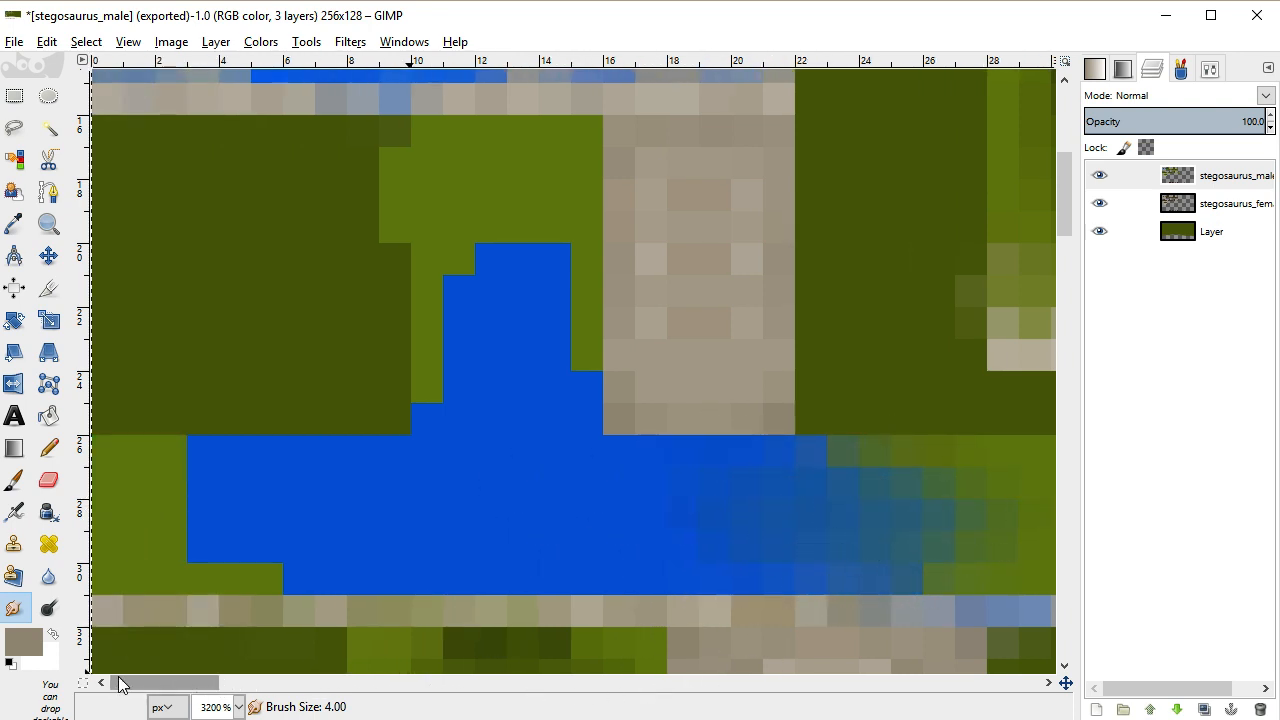
{"action": "mouse_move", "coordinate": [534, 280]}
{"action": "left_mouse_down"}
{"action": "mouse_move", "coordinate": [500, 276]}
{"action": "mouse_move", "coordinate": [471, 386]}
{"action": "mouse_move", "coordinate": [531, 420]}
{"action": "mouse_move", "coordinate": [523, 294]}
{"action": "mouse_move", "coordinate": [563, 363]}
{"action": "mouse_move", "coordinate": [571, 290]}
{"action": "mouse_move", "coordinate": [530, 308]}
{"action": "mouse_move", "coordinate": [556, 312]}
{"action": "mouse_move", "coordinate": [556, 345]}
{"action": "mouse_move", "coordinate": [497, 480]}
{"action": "left_mouse_up"}
{"action": "mouse_move", "coordinate": [306, 491]}
{"action": "left_mouse_down"}
{"action": "mouse_move", "coordinate": [342, 523]}
{"action": "mouse_move", "coordinate": [216, 508]}
{"action": "mouse_move", "coordinate": [204, 541]}
{"action": "mouse_move", "coordinate": [288, 565]}
{"action": "mouse_move", "coordinate": [323, 539]}
{"action": "mouse_move", "coordinate": [222, 485]}
{"action": "mouse_move", "coordinate": [351, 564]}
{"action": "mouse_move", "coordinate": [430, 583]}
{"action": "mouse_move", "coordinate": [351, 560]}
{"action": "mouse_move", "coordinate": [537, 571]}
{"action": "mouse_move", "coordinate": [646, 551]}
{"action": "mouse_move", "coordinate": [737, 585]}
{"action": "mouse_move", "coordinate": [742, 572]}
{"action": "mouse_move", "coordinate": [845, 564]}
{"action": "mouse_move", "coordinate": [896, 582]}
{"action": "mouse_move", "coordinate": [999, 582]}
{"action": "mouse_move", "coordinate": [162, 557]}
{"action": "mouse_move", "coordinate": [208, 512]}
{"action": "mouse_move", "coordinate": [457, 518]}
{"action": "mouse_move", "coordinate": [548, 482]}
{"action": "mouse_move", "coordinate": [481, 450]}
{"action": "mouse_move", "coordinate": [503, 450]}
{"action": "mouse_move", "coordinate": [527, 405]}
{"action": "left_mouse_up"}
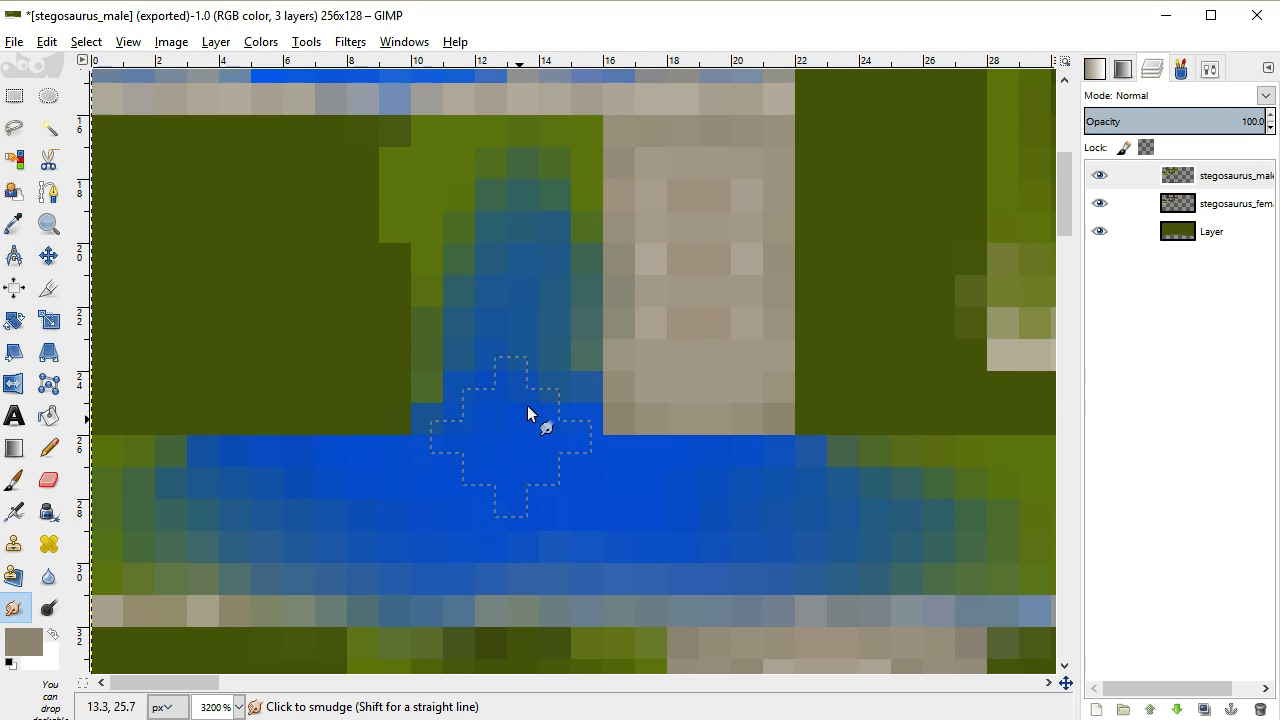
{"action": "scroll", "coordinate": [527, 405], "scroll_direction": "down", "scroll_amount": 3}
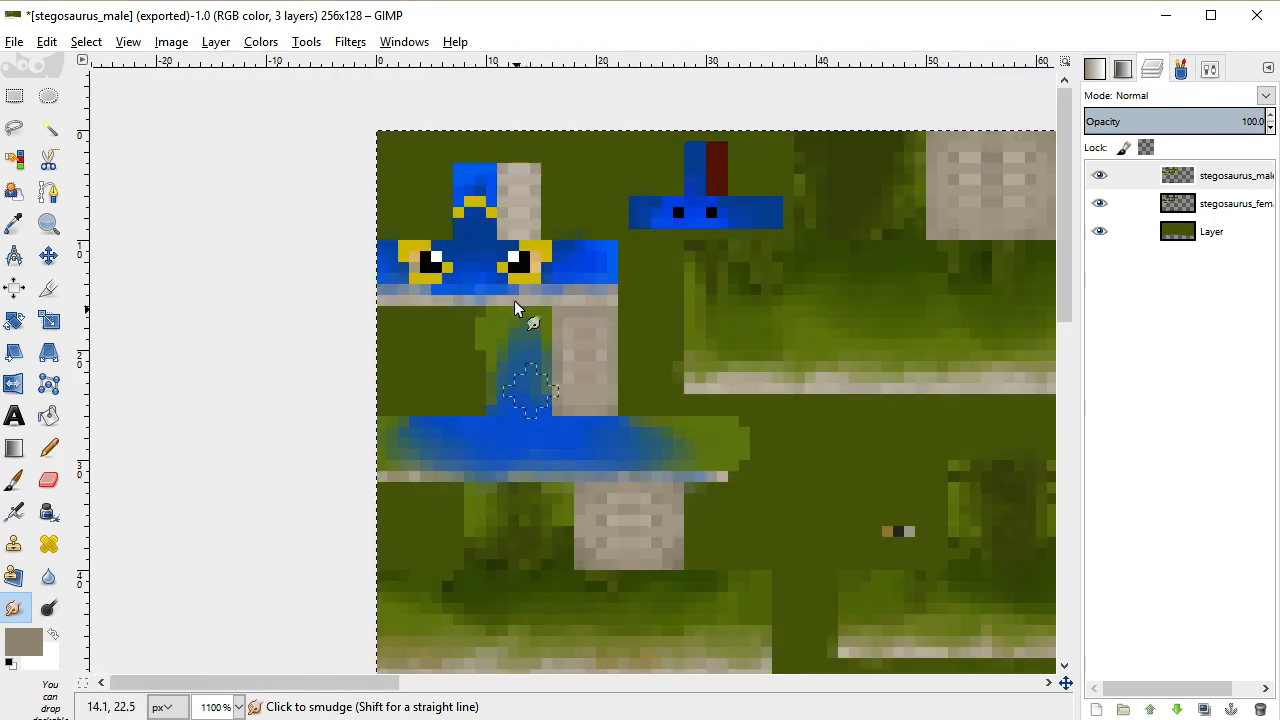
Sample the yellow of the eye marking and lower its brightness to get a darker yellow for the pencil
{"action": "scroll", "coordinate": [509, 269], "scroll_direction": "up", "scroll_amount": 4}
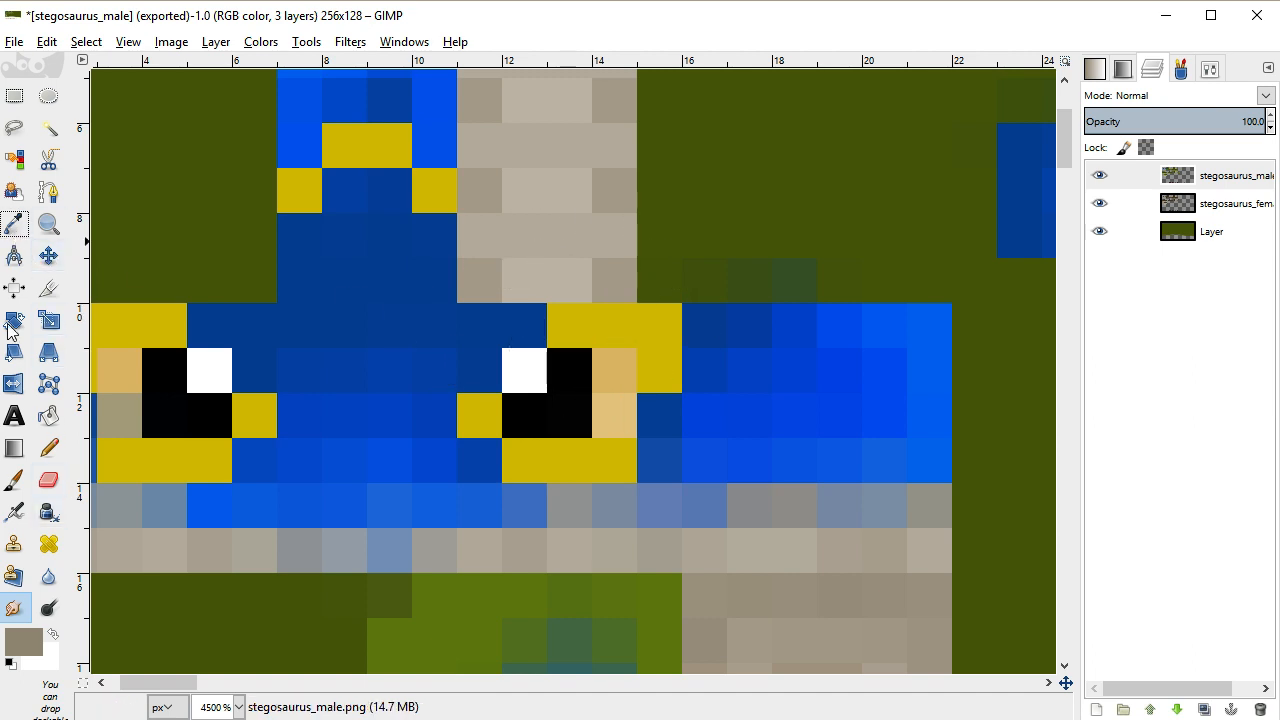
{"action": "left_click", "coordinate": [14, 224]}
{"action": "left_click", "coordinate": [628, 318]}
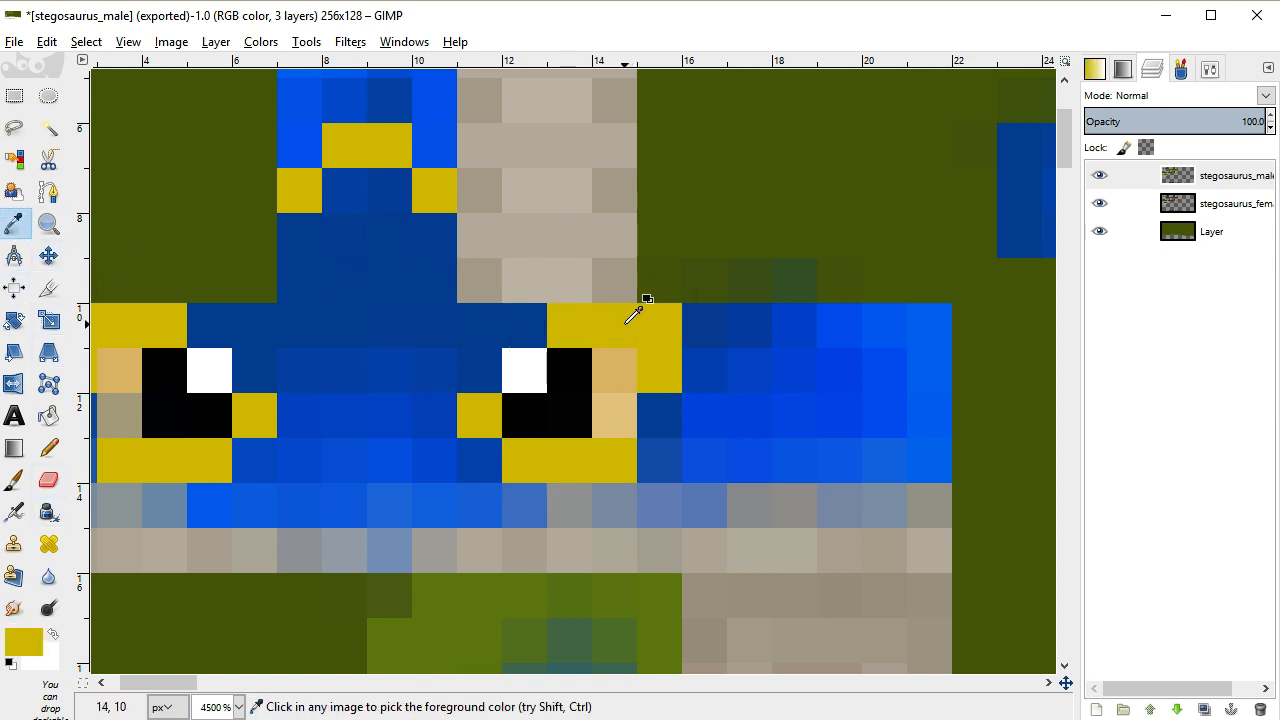
{"action": "left_click", "coordinate": [49, 448]}
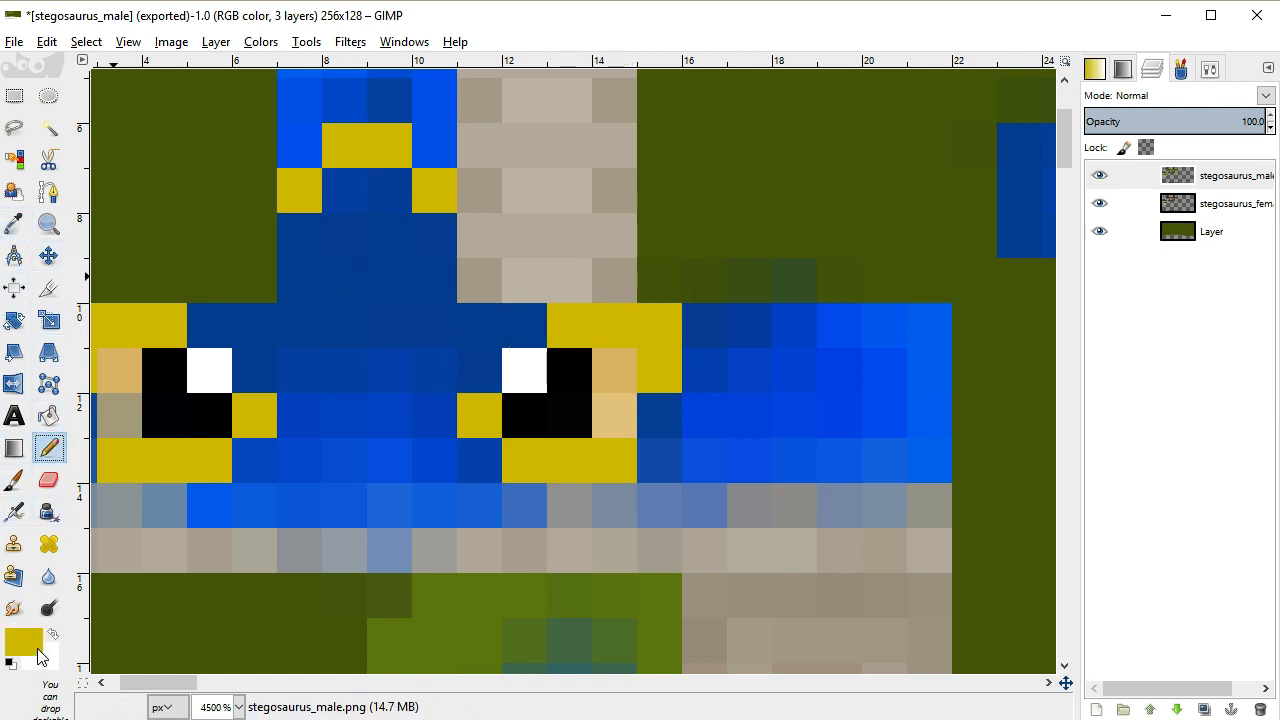
{"action": "left_click", "coordinate": [37, 648]}
{"action": "left_click", "coordinate": [1166, 275]}
{"action": "left_click", "coordinate": [1166, 275]}
{"action": "left_click", "coordinate": [1166, 275]}
{"action": "left_click", "coordinate": [1166, 275]}
{"action": "left_click", "coordinate": [1166, 275]}
{"action": "left_click", "coordinate": [1166, 275]}
{"action": "left_click", "coordinate": [1166, 275]}
{"action": "left_click", "coordinate": [1034, 483]}
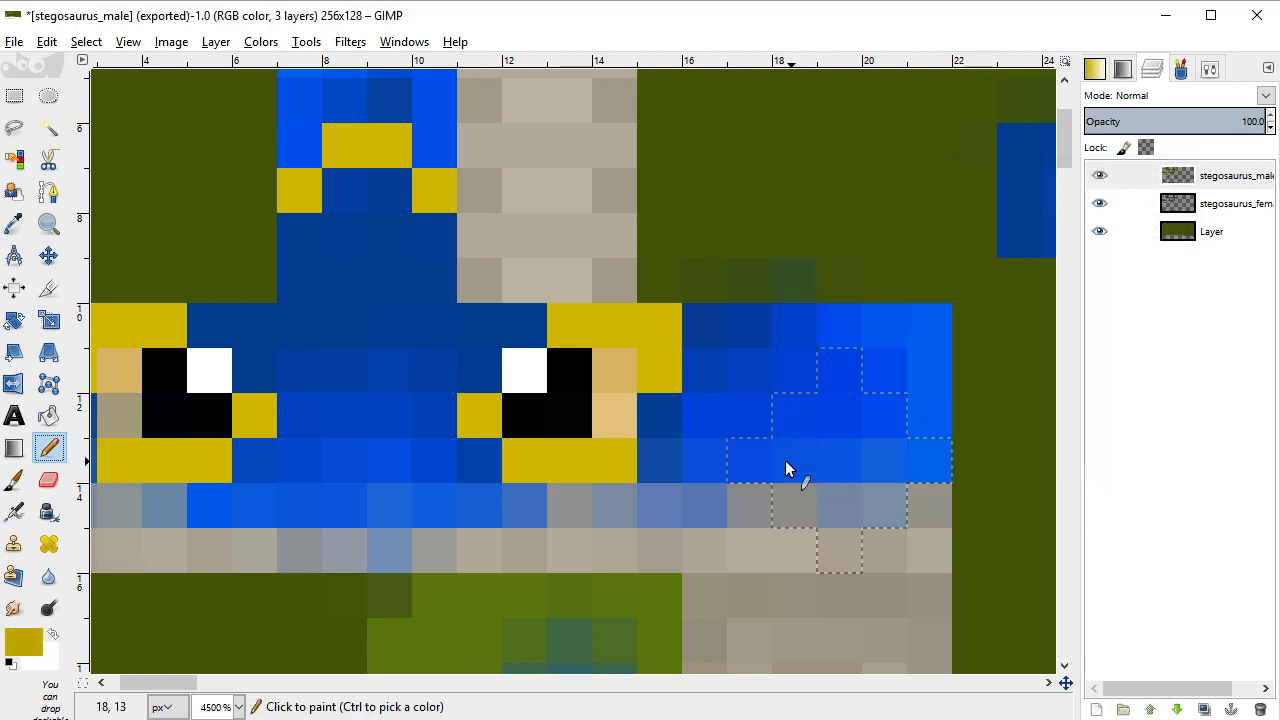
Shade selected pixels of the eye and snout markings in the darker yellow with a 1-pixel pencil
{"action": "key", "text": "bracketleft"}
{"action": "key", "text": "bracketleft"}
{"action": "left_click_drag", "start_coordinate": [617, 460], "coordinate": [541, 462]}
{"action": "left_click_drag", "start_coordinate": [618, 335], "coordinate": [643, 334]}
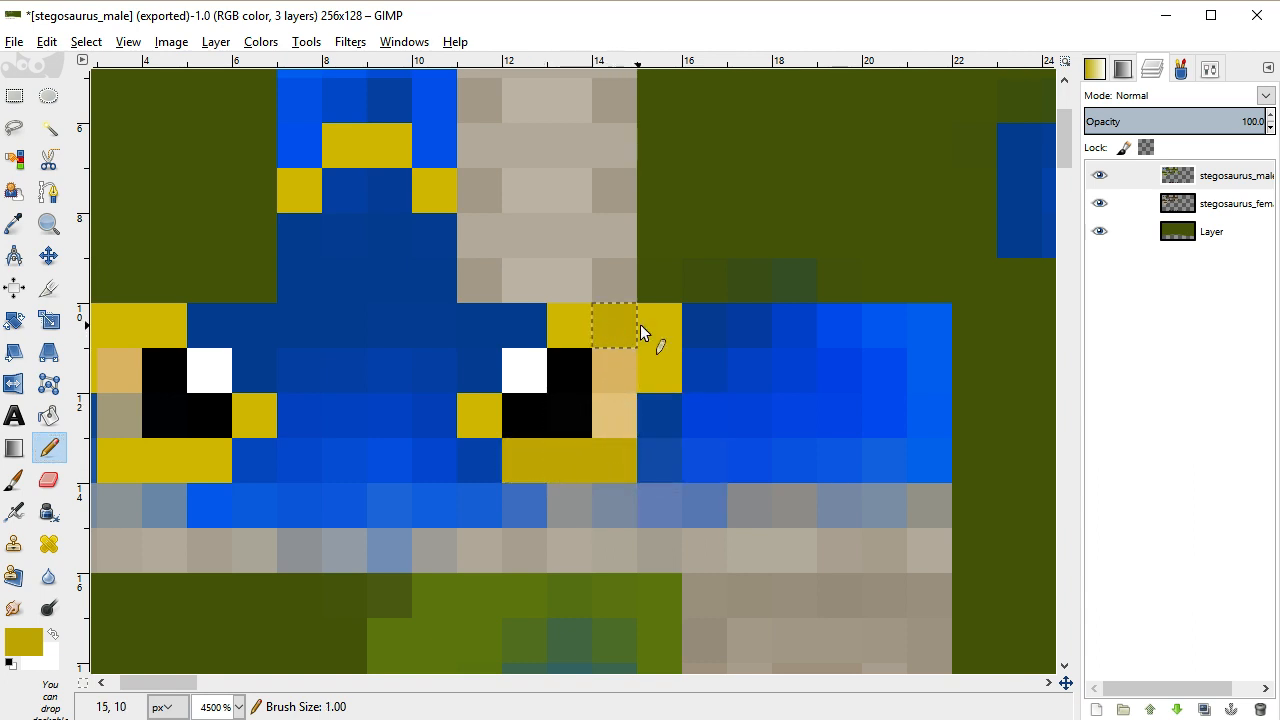
{"action": "left_click", "coordinate": [388, 155]}
{"action": "left_click", "coordinate": [310, 203]}
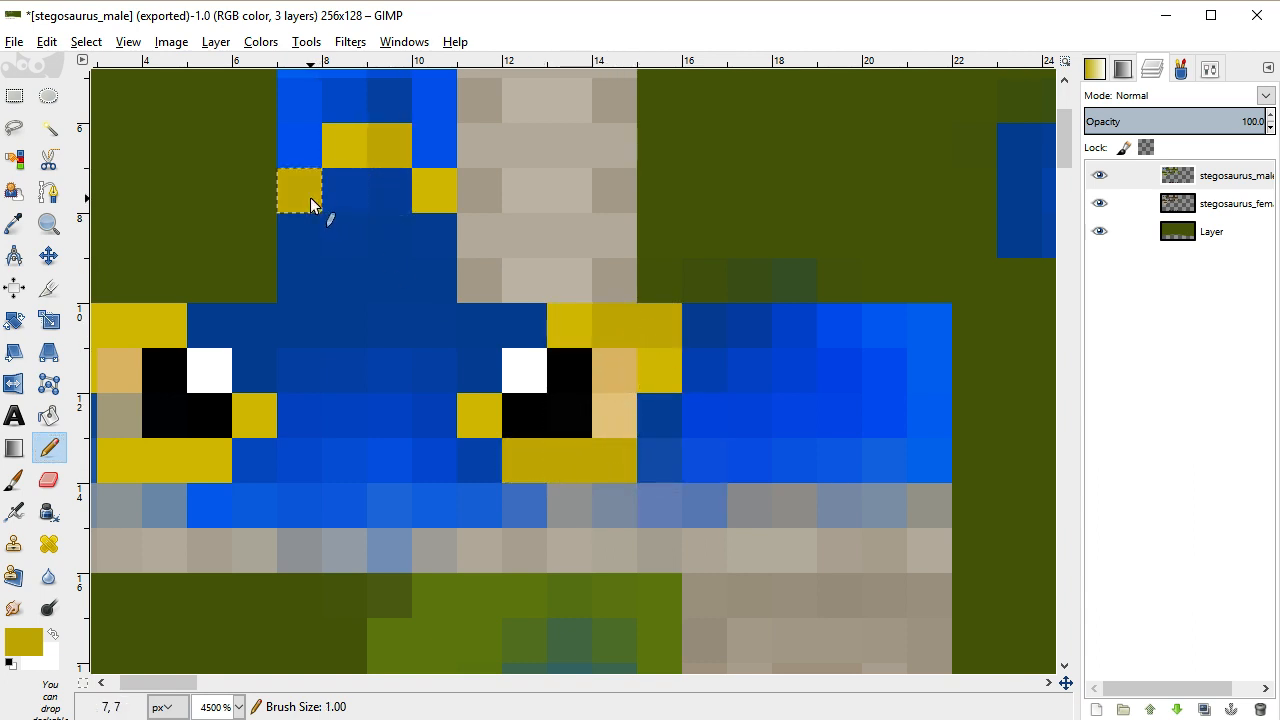
{"action": "left_click", "coordinate": [260, 403]}
{"action": "left_click", "coordinate": [152, 461]}
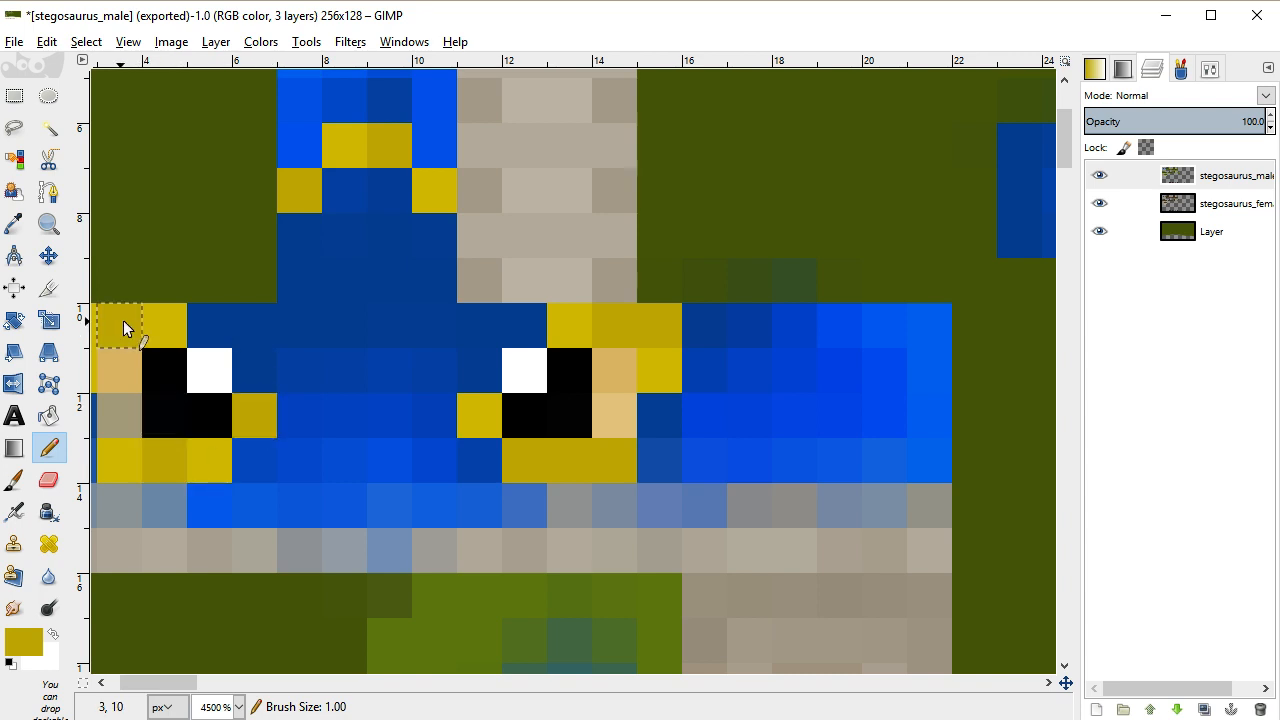
{"action": "left_click_drag", "start_coordinate": [123, 320], "coordinate": [162, 322]}
{"action": "left_click_drag", "start_coordinate": [141, 682], "coordinate": [131, 684]}
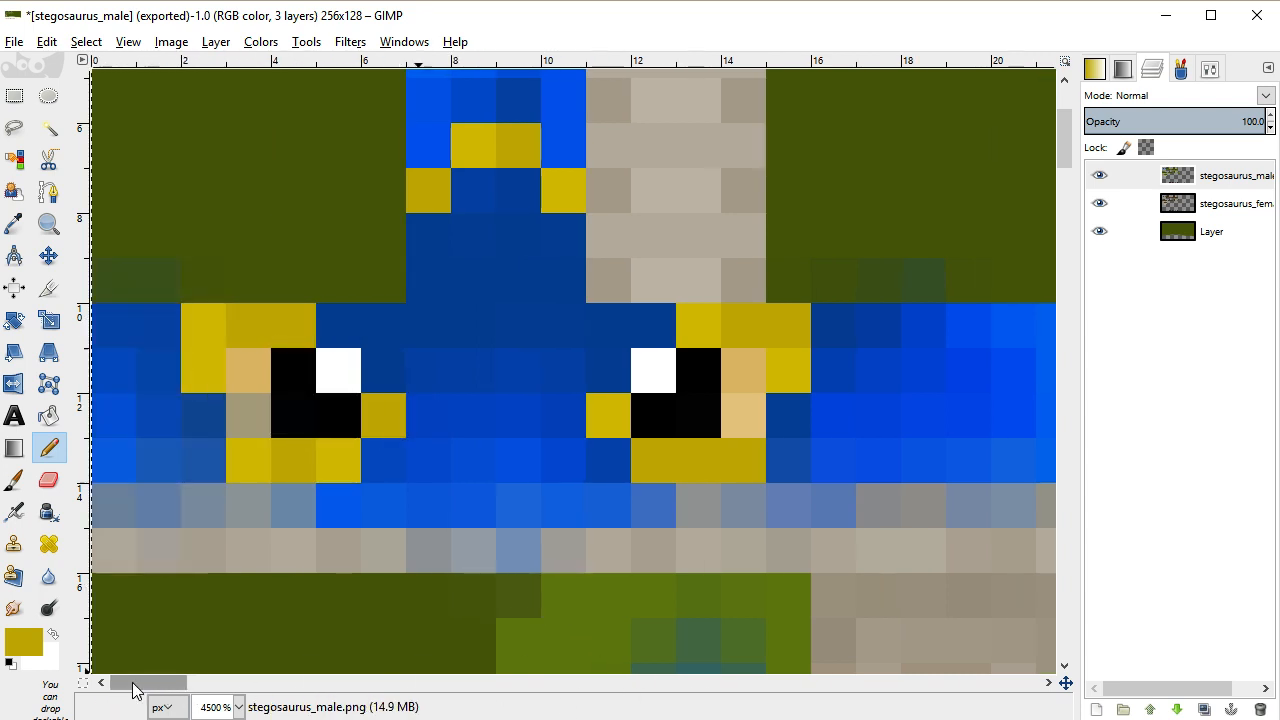
{"action": "left_click", "coordinate": [183, 355]}
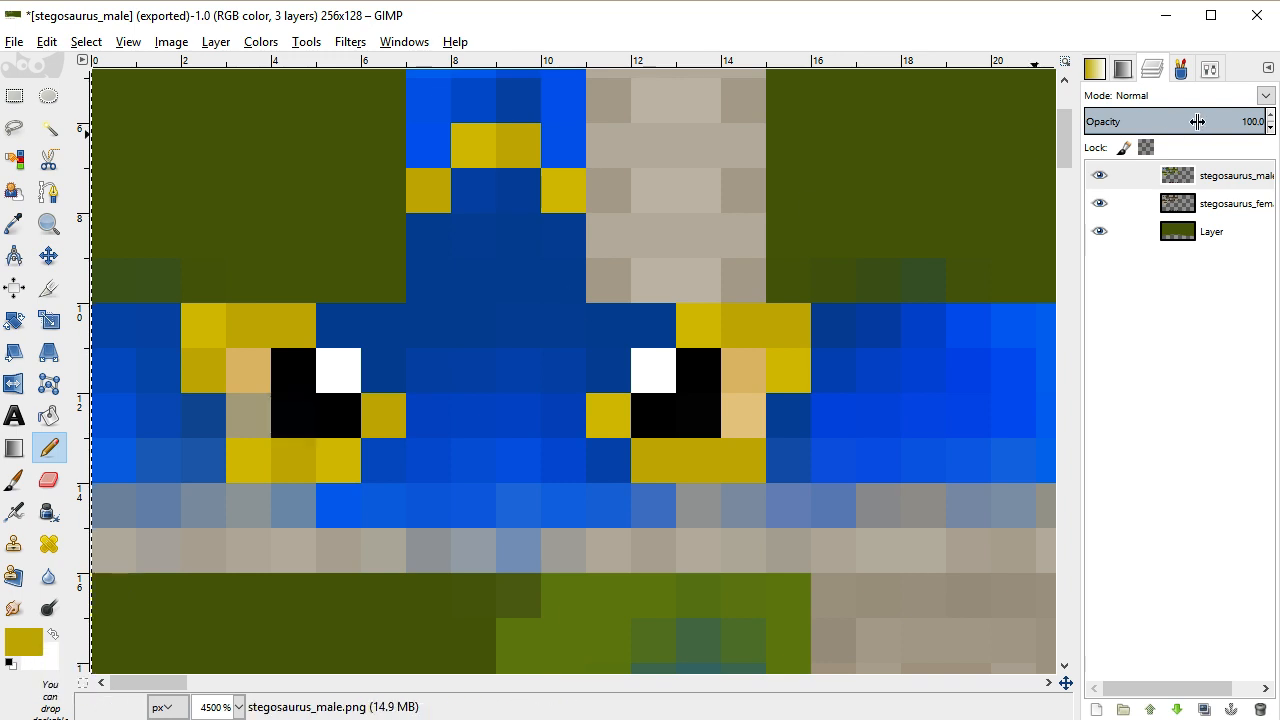
Darken the yellow further and paint single accent pixels on the eye and snout markings, undoing the misplaced one below the eye
{"action": "left_click", "coordinate": [36, 648]}
{"action": "left_click", "coordinate": [1166, 274]}
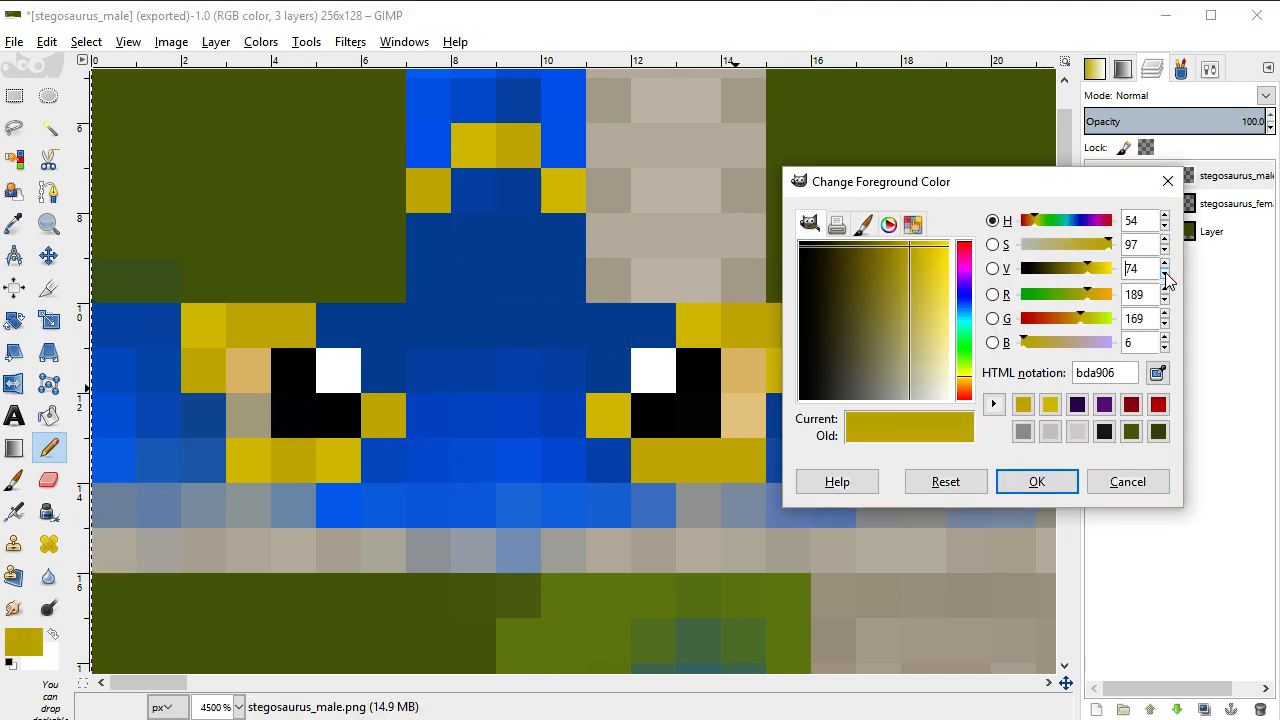
{"action": "left_click", "coordinate": [1045, 479]}
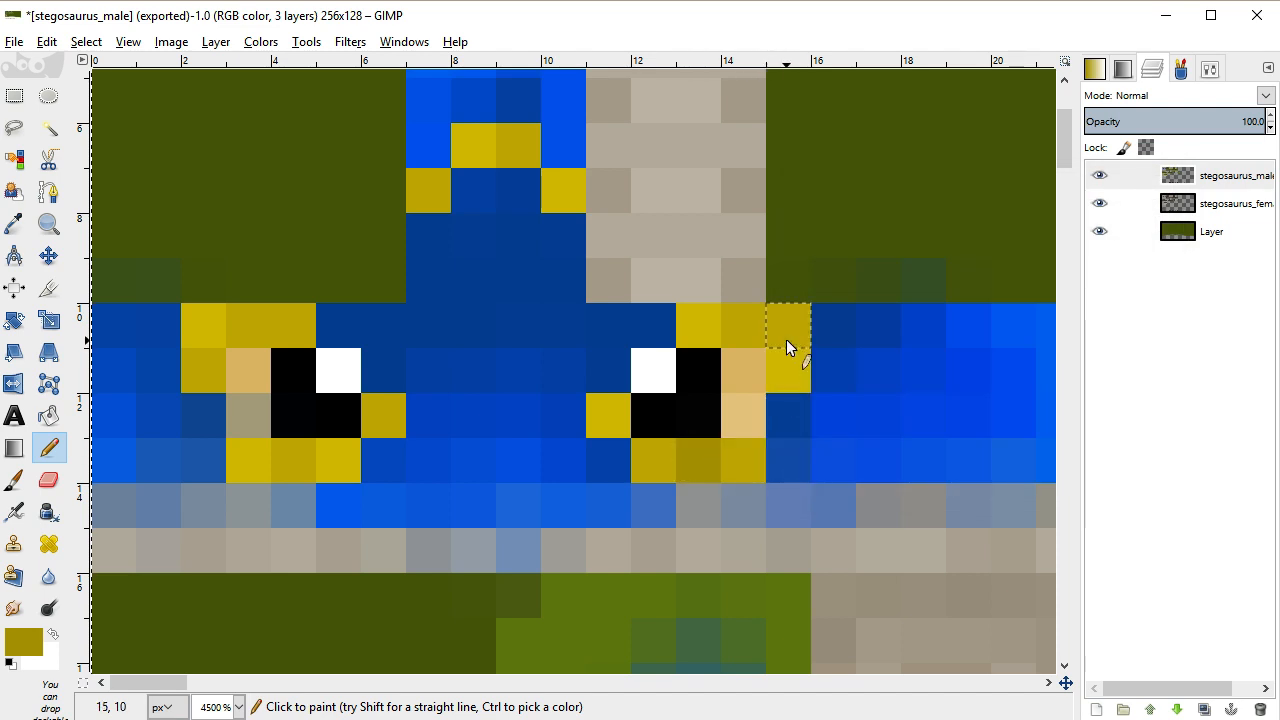
{"action": "key", "text": "ctrl+z"}
{"action": "left_click", "coordinate": [259, 457]}
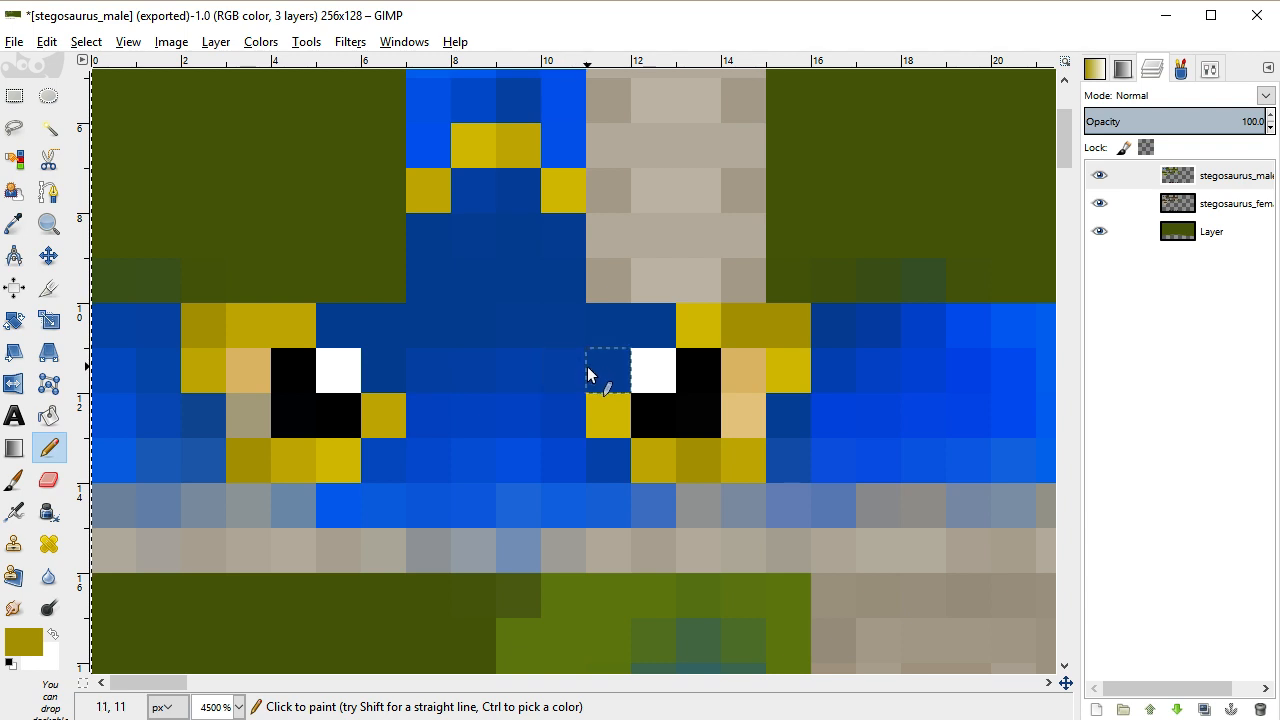
{"action": "left_click", "coordinate": [483, 148]}
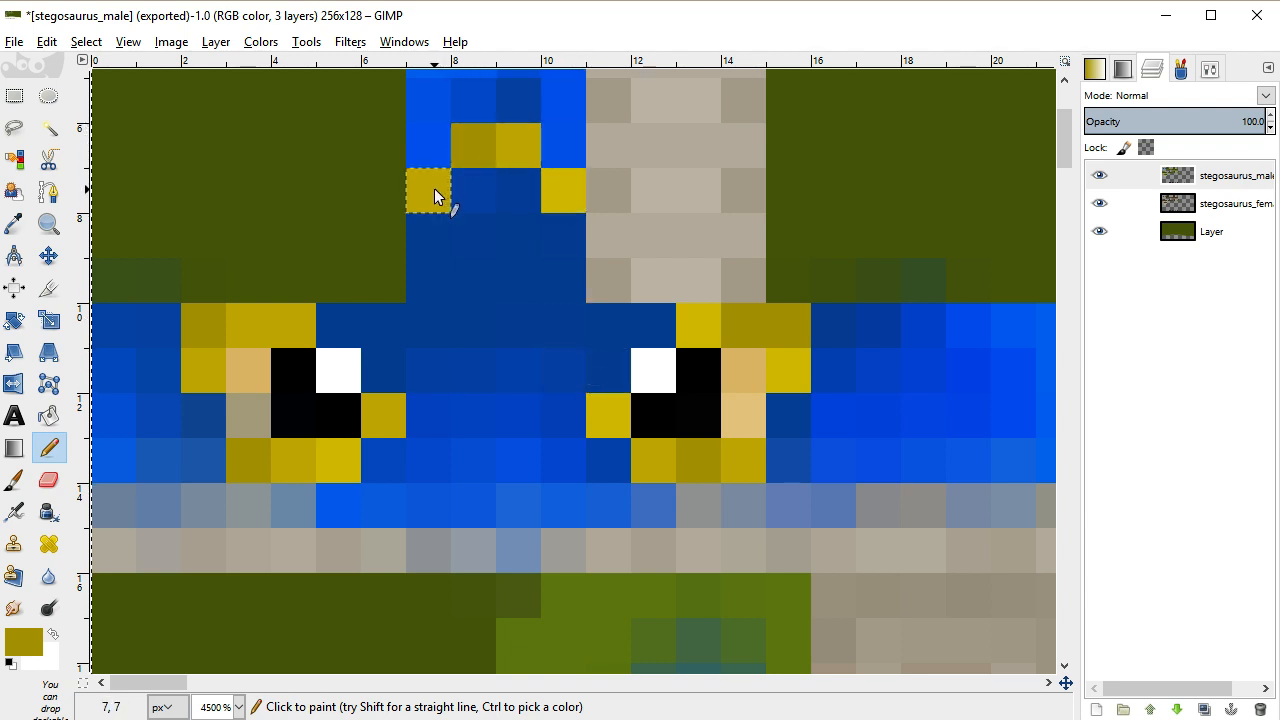
Export the stegosaurus_male texture and launch Minecraft 1.7.10 Forge, opening the most recently played New World in singleplayer
{"action": "scroll", "coordinate": [457, 194], "scroll_direction": "down", "scroll_amount": 3}
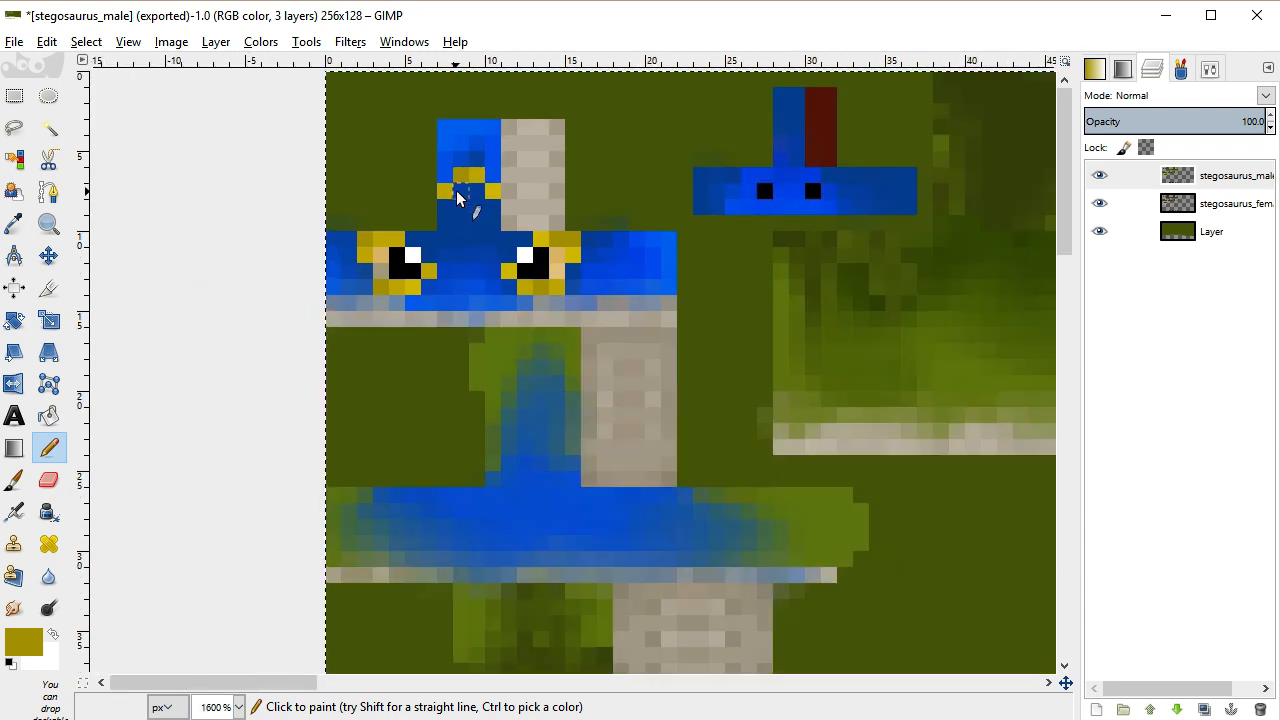
{"action": "key", "text": "ctrl+e"}
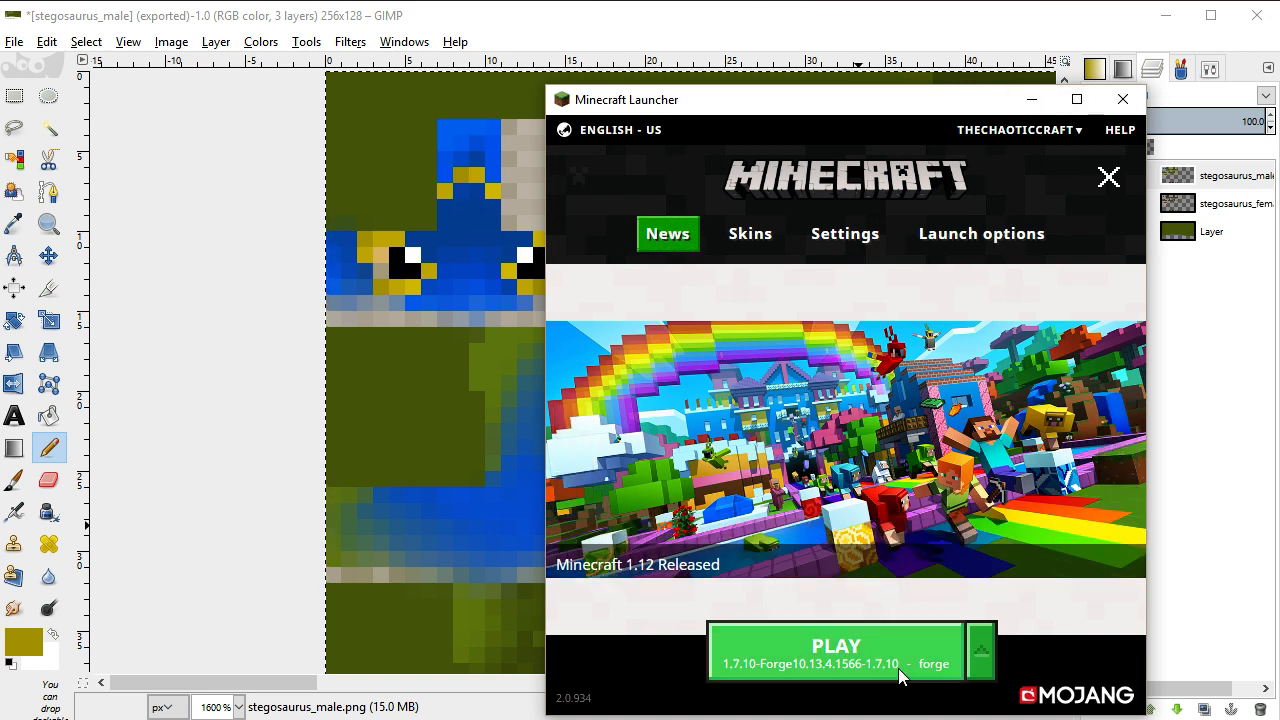
{"action": "left_click", "coordinate": [836, 652]}
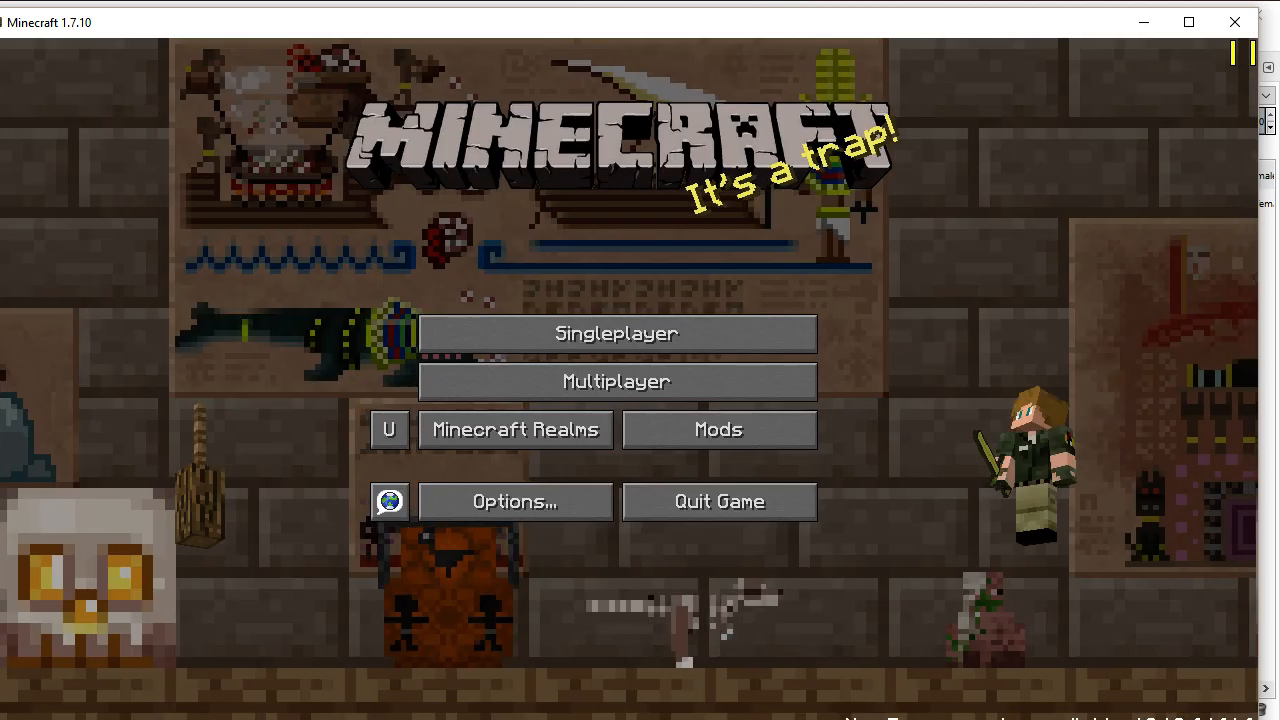
{"action": "left_click", "coordinate": [728, 324]}
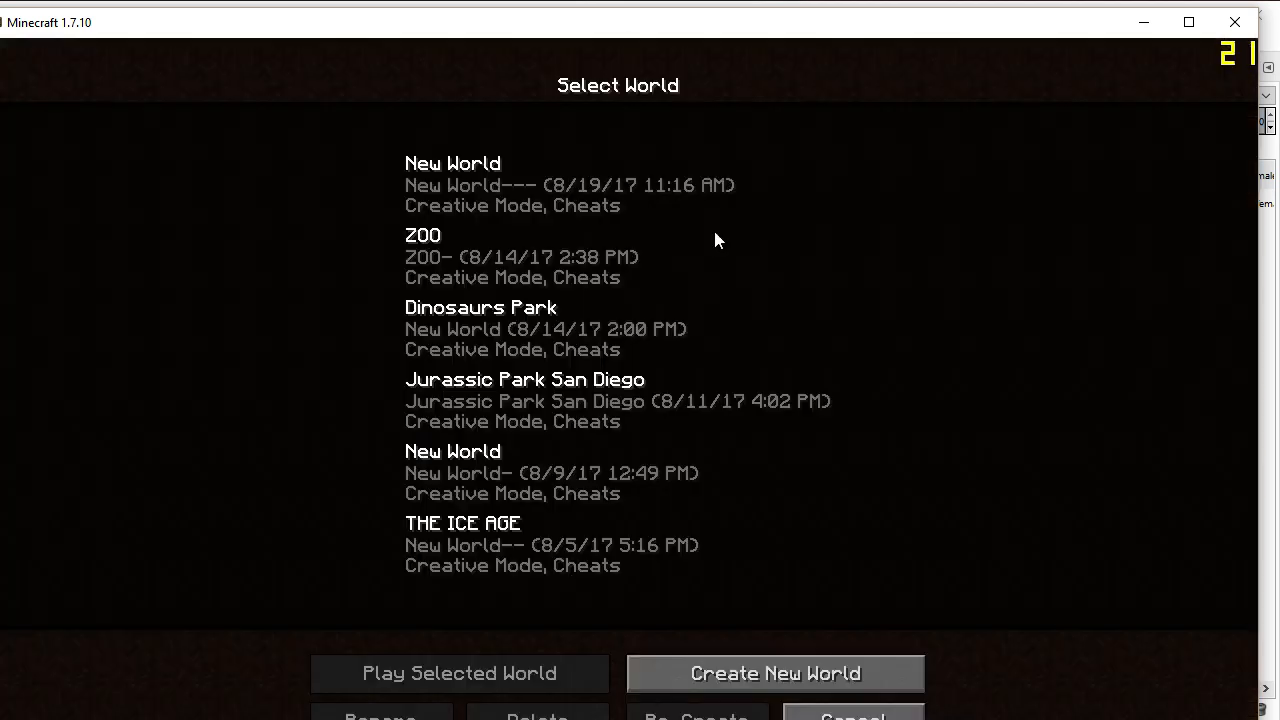
{"action": "double_click", "coordinate": [680, 184]}
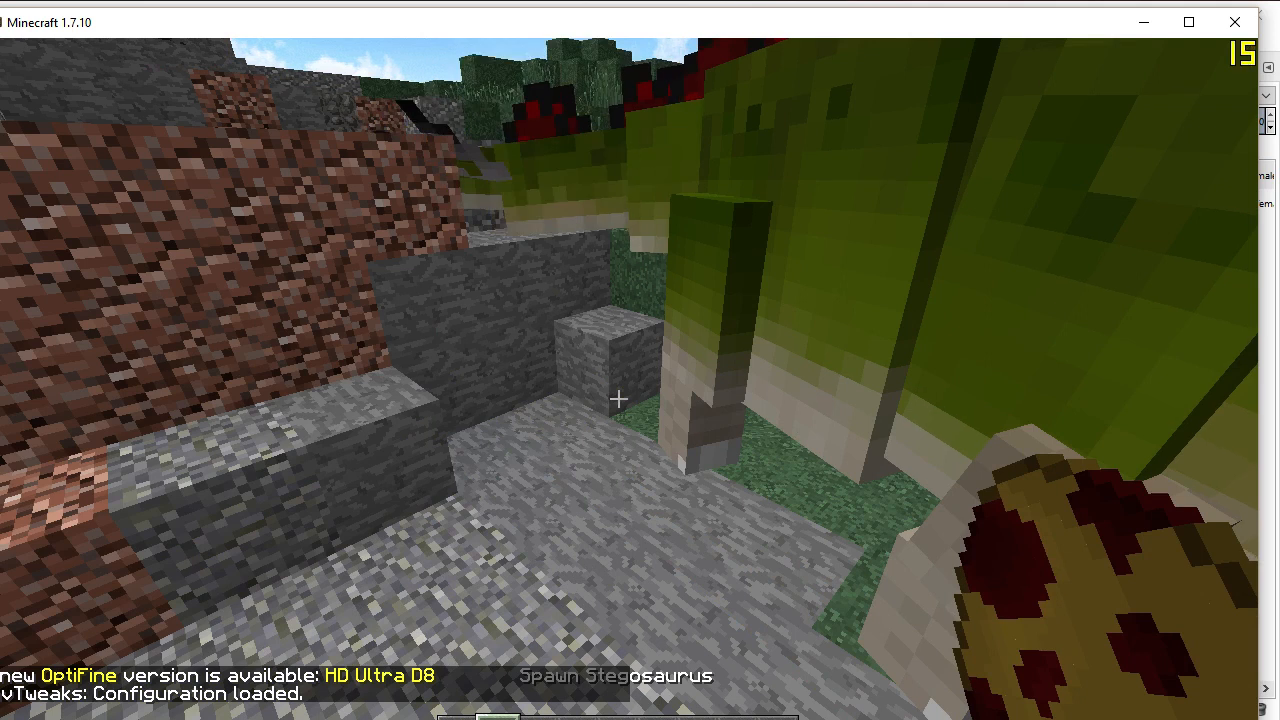
Inspect the stegosaurus's head and neck in the game world and close Minecraft
{"action": "scroll", "coordinate": [618, 399], "scroll_direction": "down", "scroll_amount": 2}
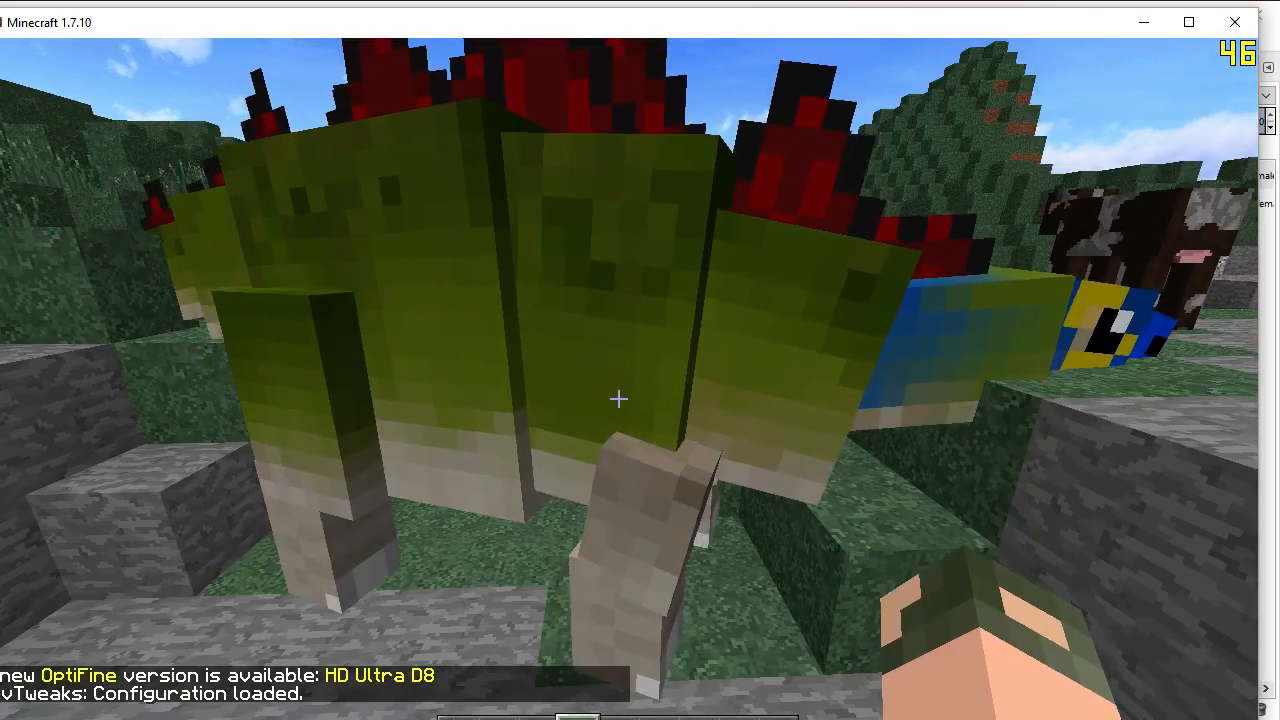
{"action": "key", "text": "Escape"}
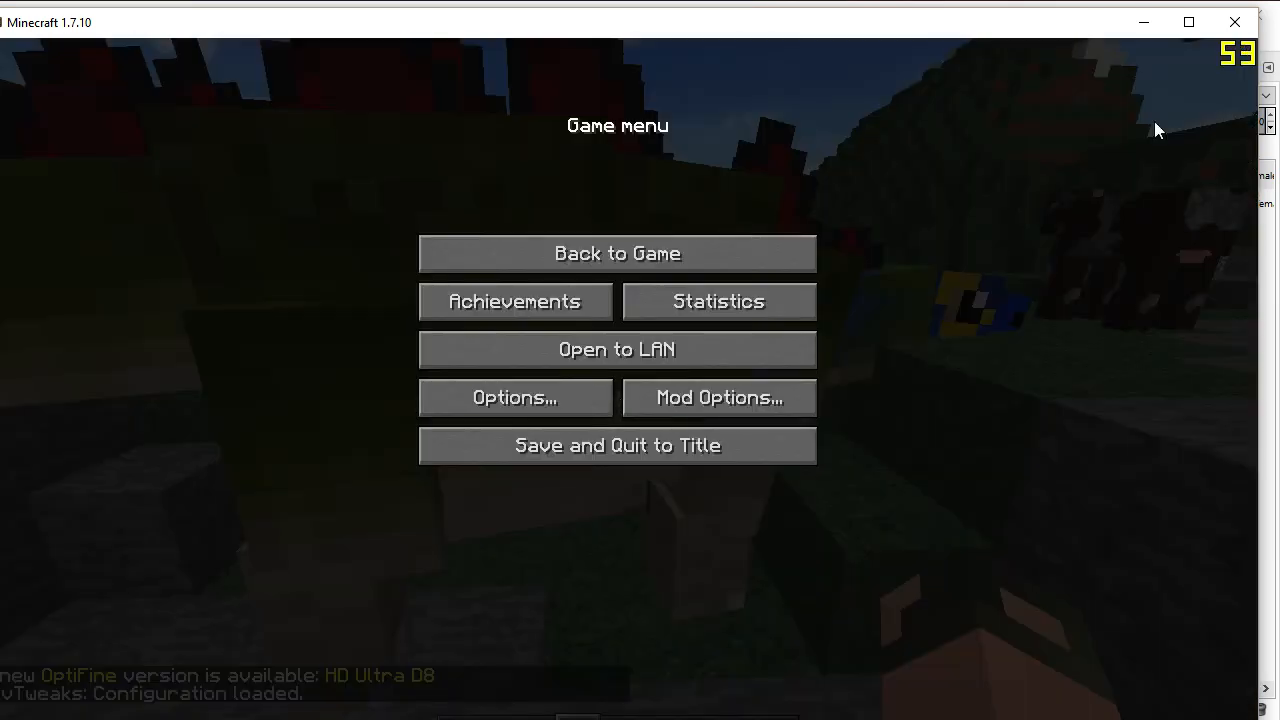
{"action": "left_click", "coordinate": [1228, 24]}
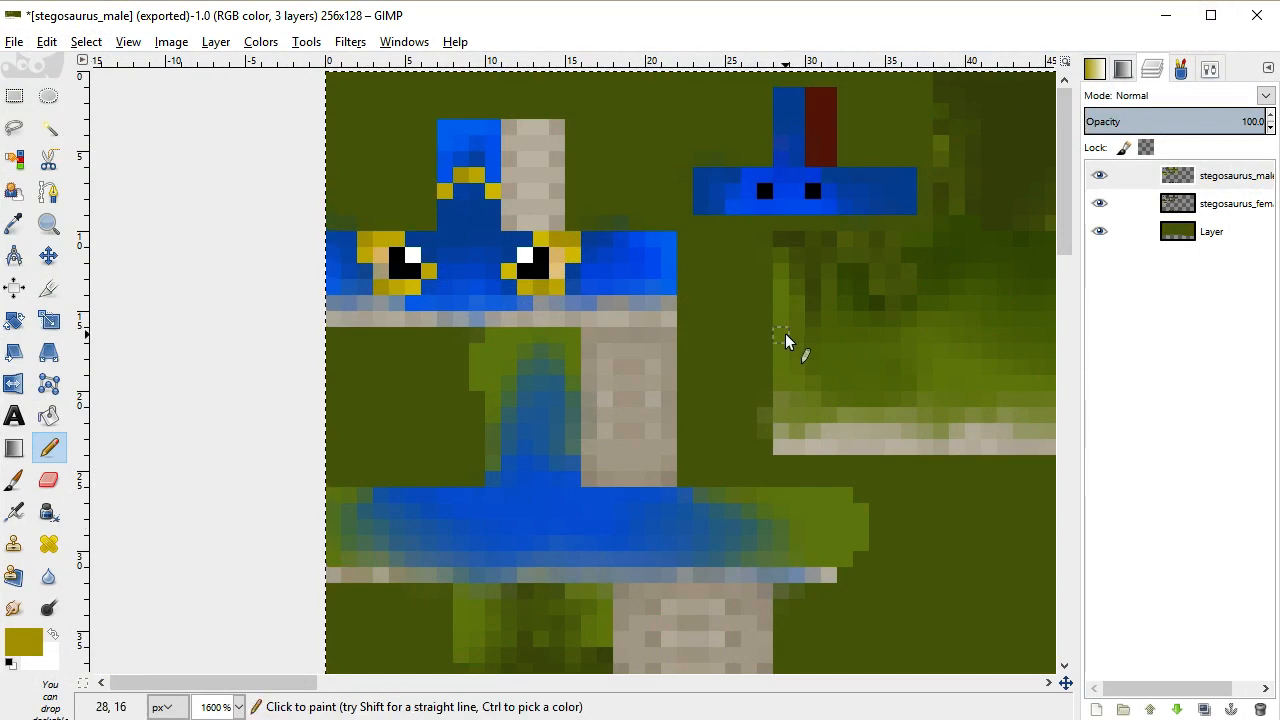
Open the fossilsarcheology-7.3.2 jar from the mods folder in WinRAR, dismissing the purchase notice
{"action": "left_click", "coordinate": [472, 719]}
{"action": "left_click", "coordinate": [440, 700]}
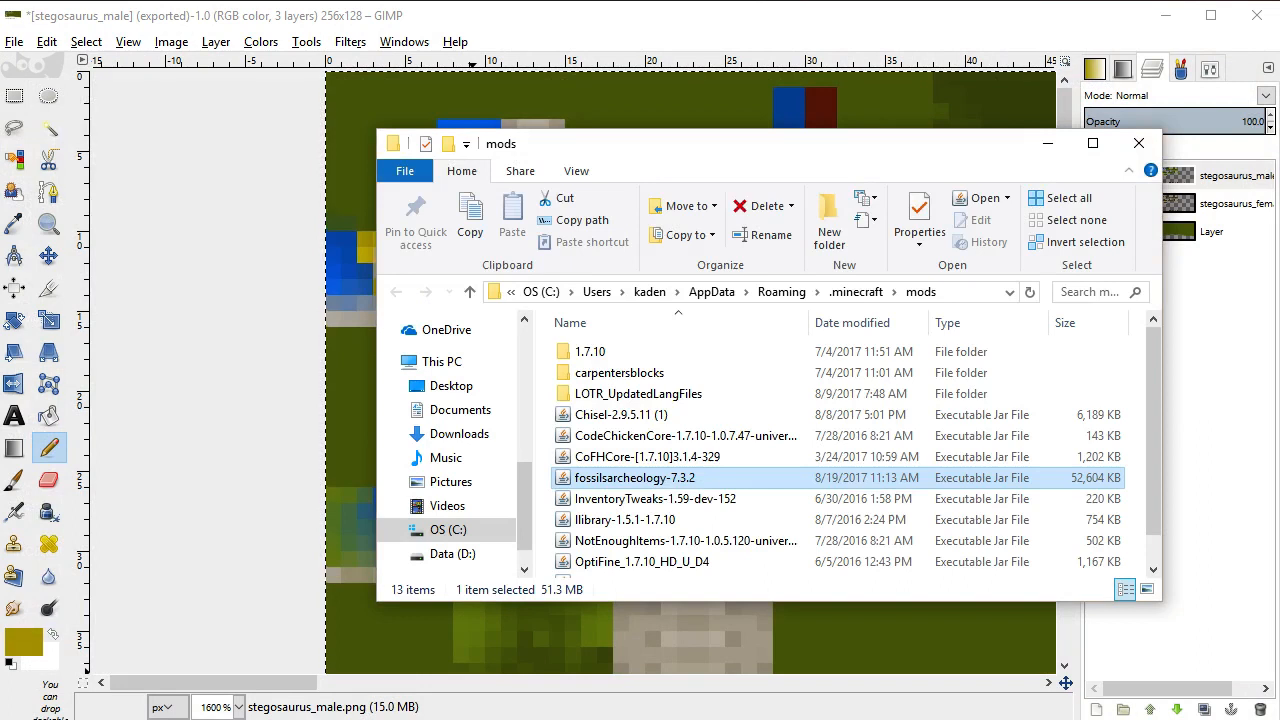
{"action": "right_click", "coordinate": [657, 490]}
{"action": "left_click", "coordinate": [733, 205]}
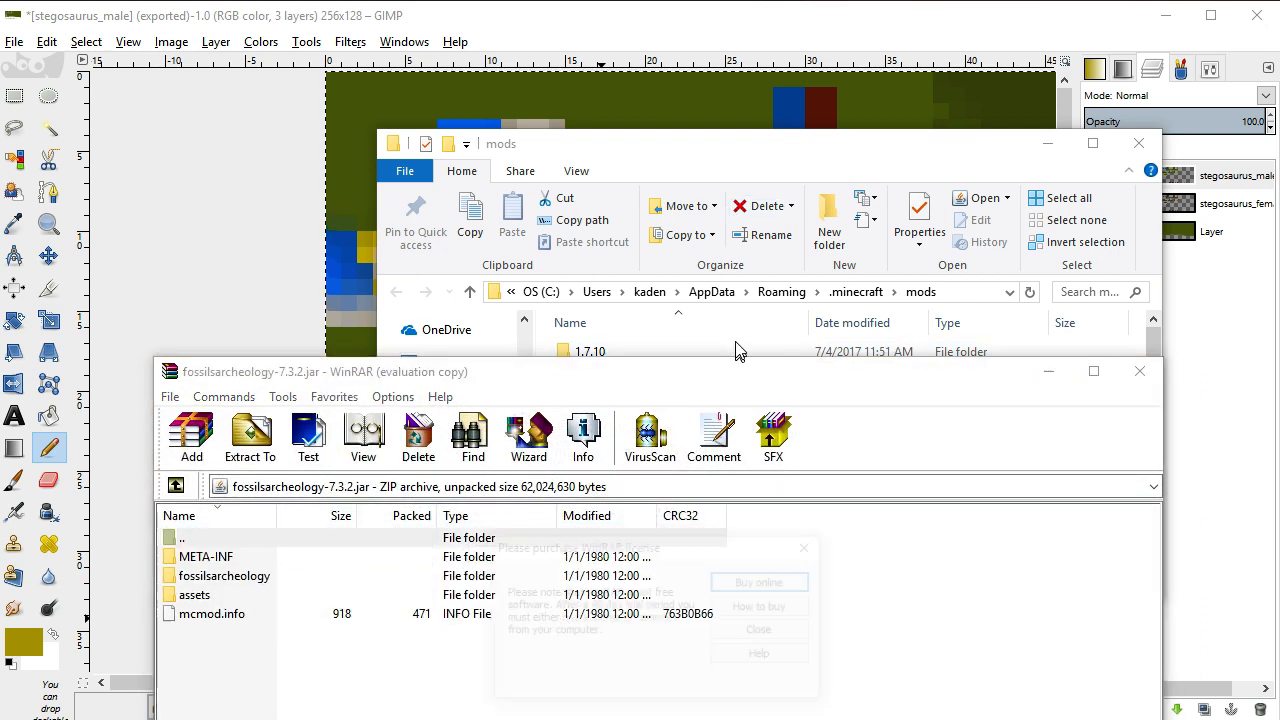
{"action": "left_click", "coordinate": [806, 546]}
{"action": "left_click_drag", "start_coordinate": [814, 383], "coordinate": [789, 197]}
Browse the archive to assets/fossil/textures/model/stegosaurus_0
{"action": "double_click", "coordinate": [192, 408]}
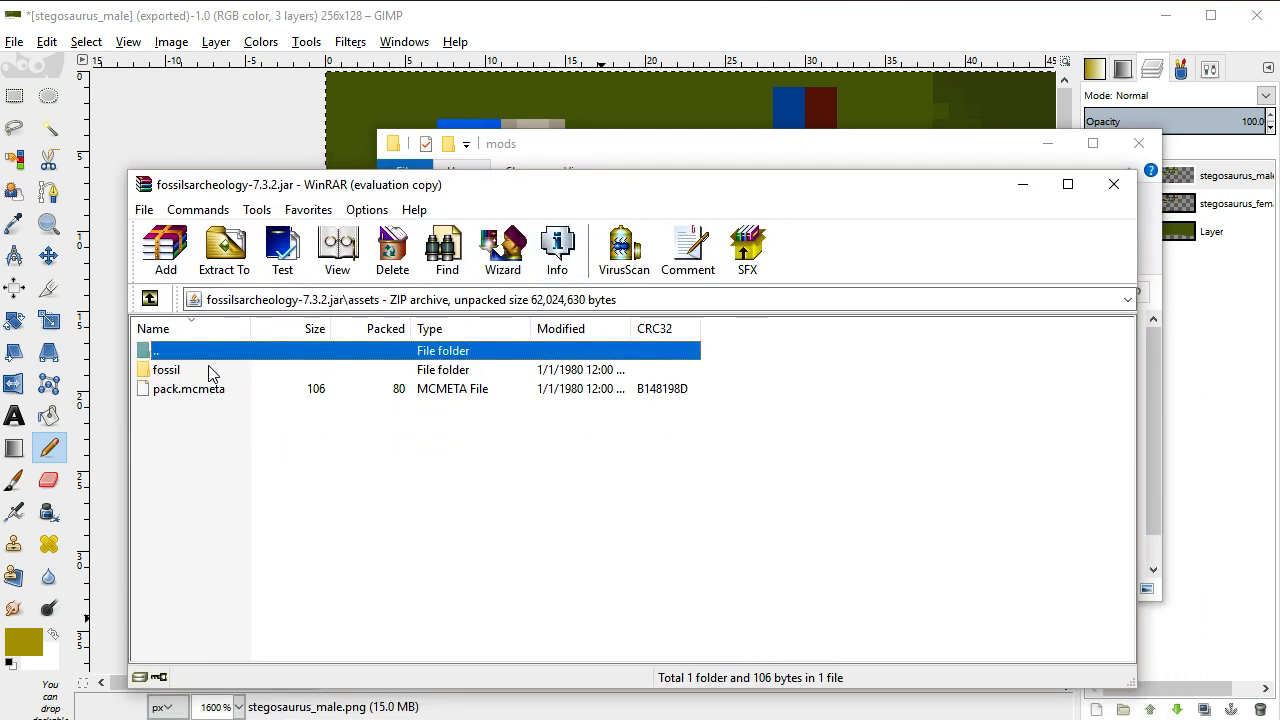
{"action": "double_click", "coordinate": [212, 372]}
{"action": "double_click", "coordinate": [216, 376]}
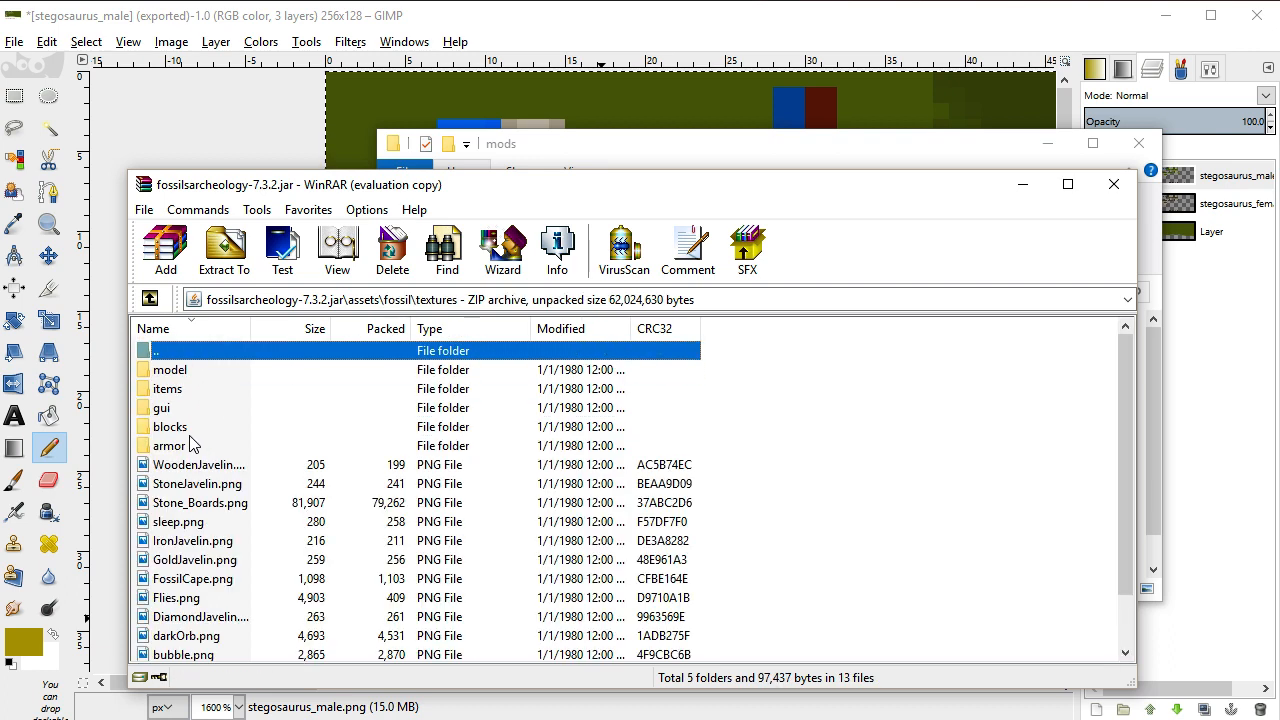
{"action": "double_click", "coordinate": [203, 369]}
{"action": "scroll", "coordinate": [206, 404], "scroll_direction": "down", "scroll_amount": 1}
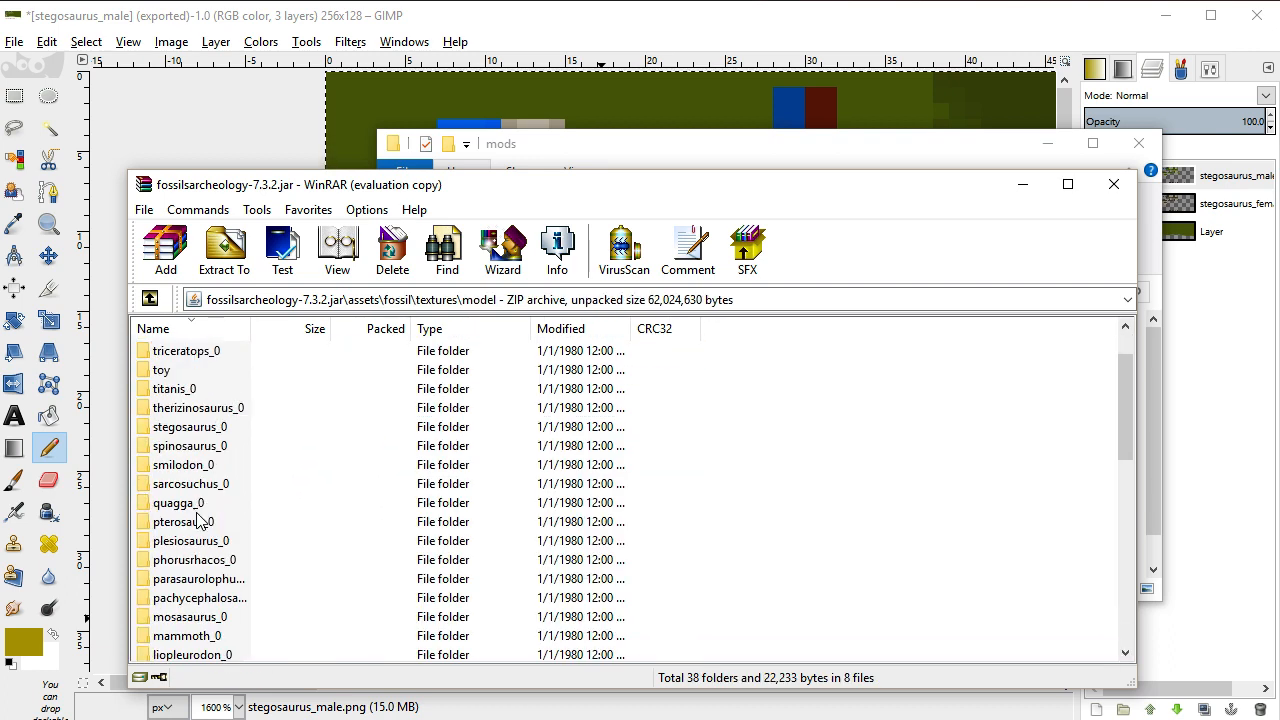
{"action": "double_click", "coordinate": [214, 429]}
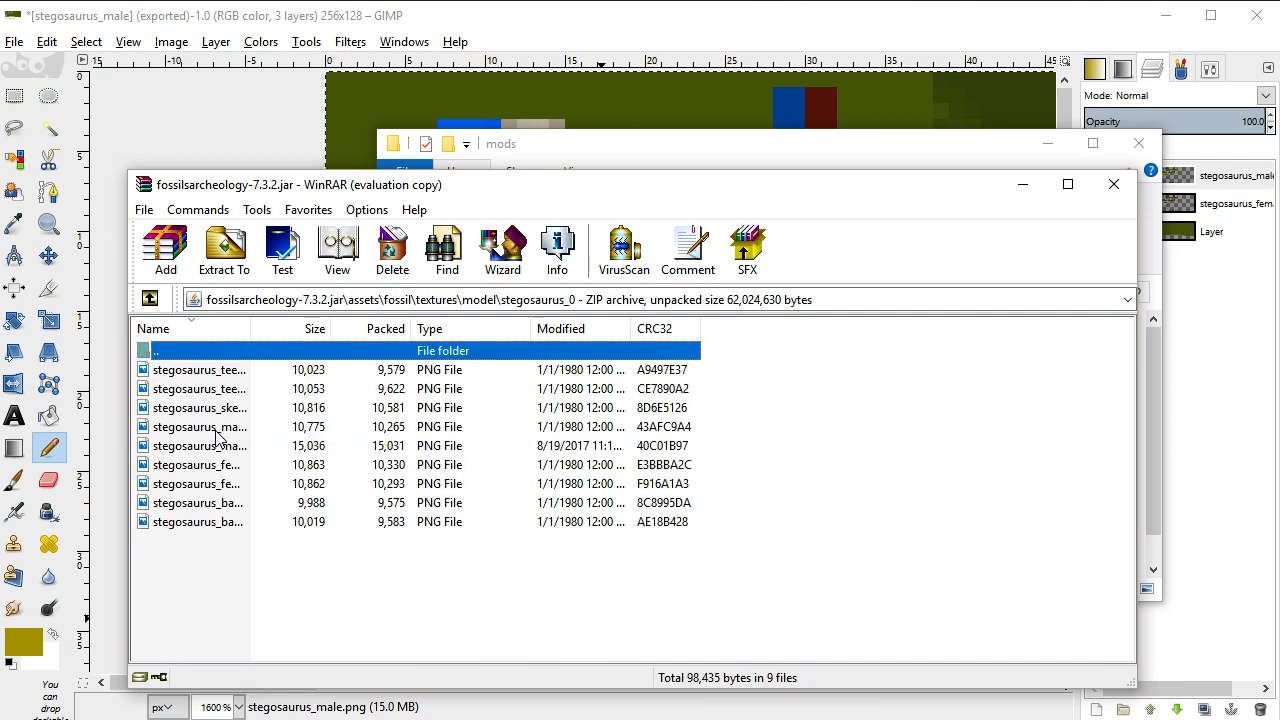
Replace the stegosaurus male texture in the archive with the exported stegosaurus_male.png from the stegosaurus_0 folder
{"action": "left_click", "coordinate": [615, 164]}
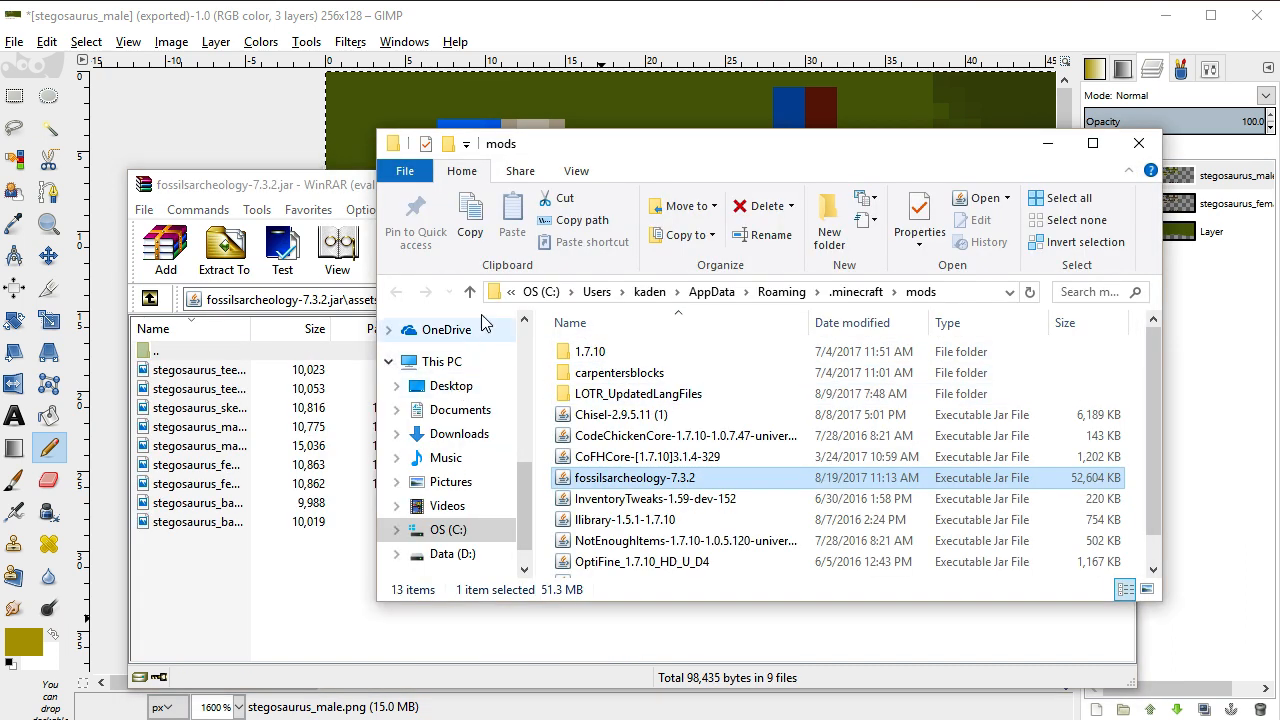
{"action": "mouse_move", "coordinate": [449, 712]}
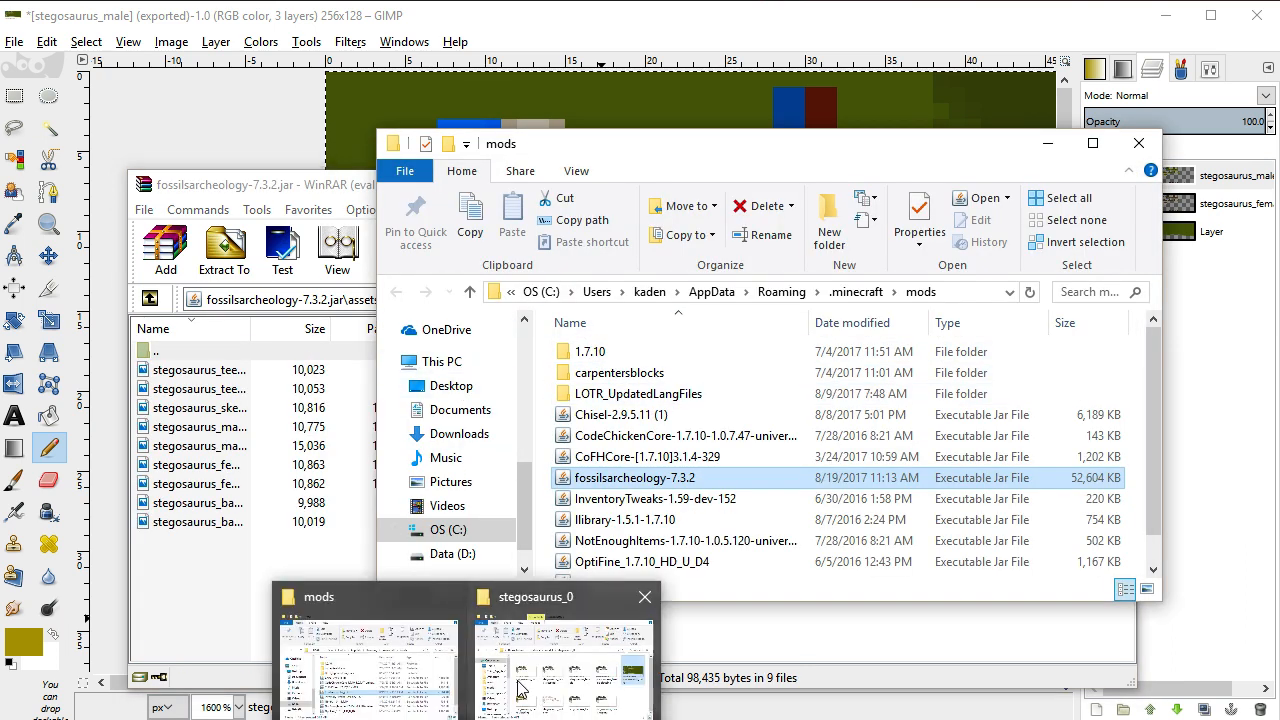
{"action": "left_click", "coordinate": [521, 690]}
{"action": "left_click_drag", "start_coordinate": [1043, 398], "coordinate": [334, 594]}
{"action": "left_click", "coordinate": [651, 617]}
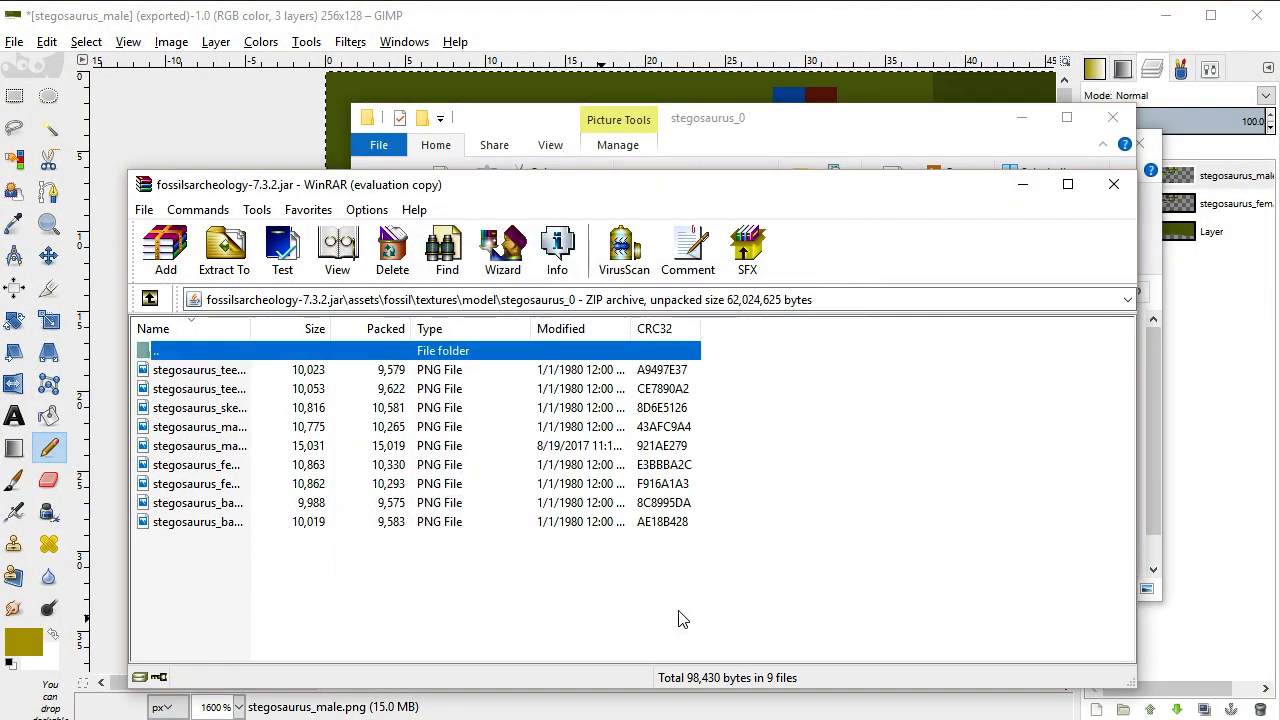
Clear away the WinRAR archive and stegosaurus_0 folder windows and launch the 1.7.10 Forge profile from the Minecraft Launcher
{"action": "left_click", "coordinate": [889, 700]}
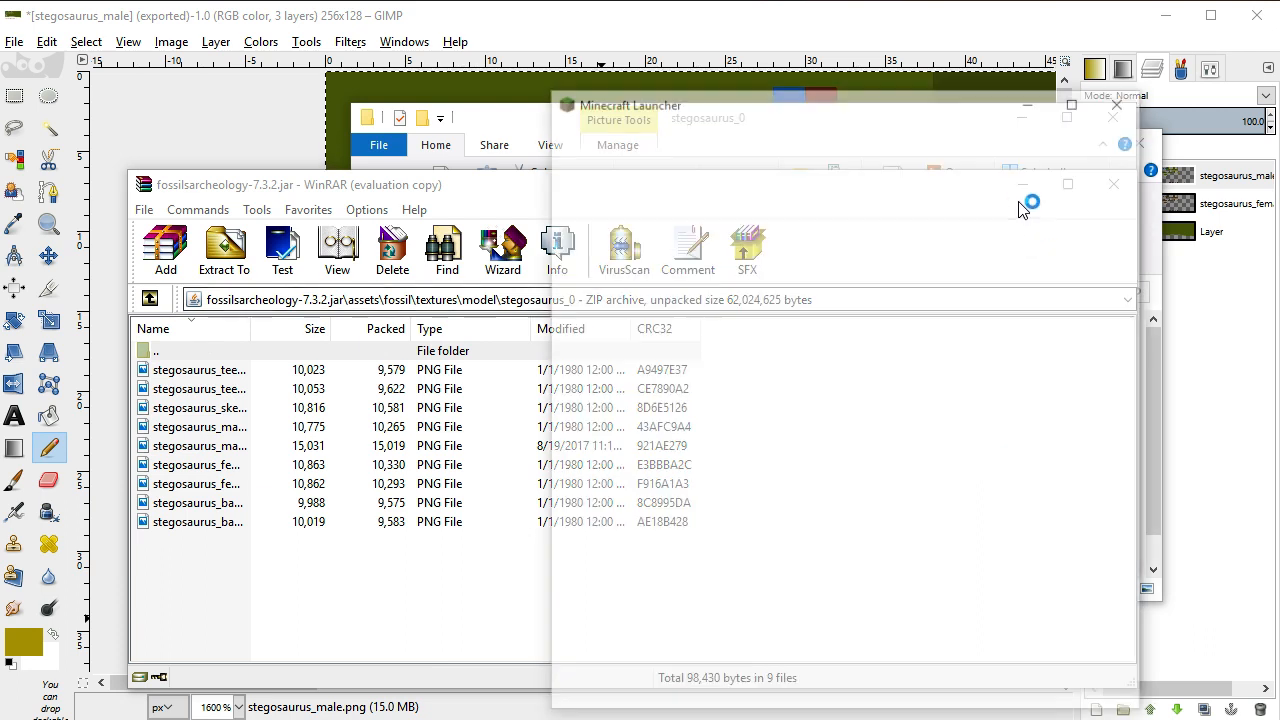
{"action": "left_click", "coordinate": [1020, 190]}
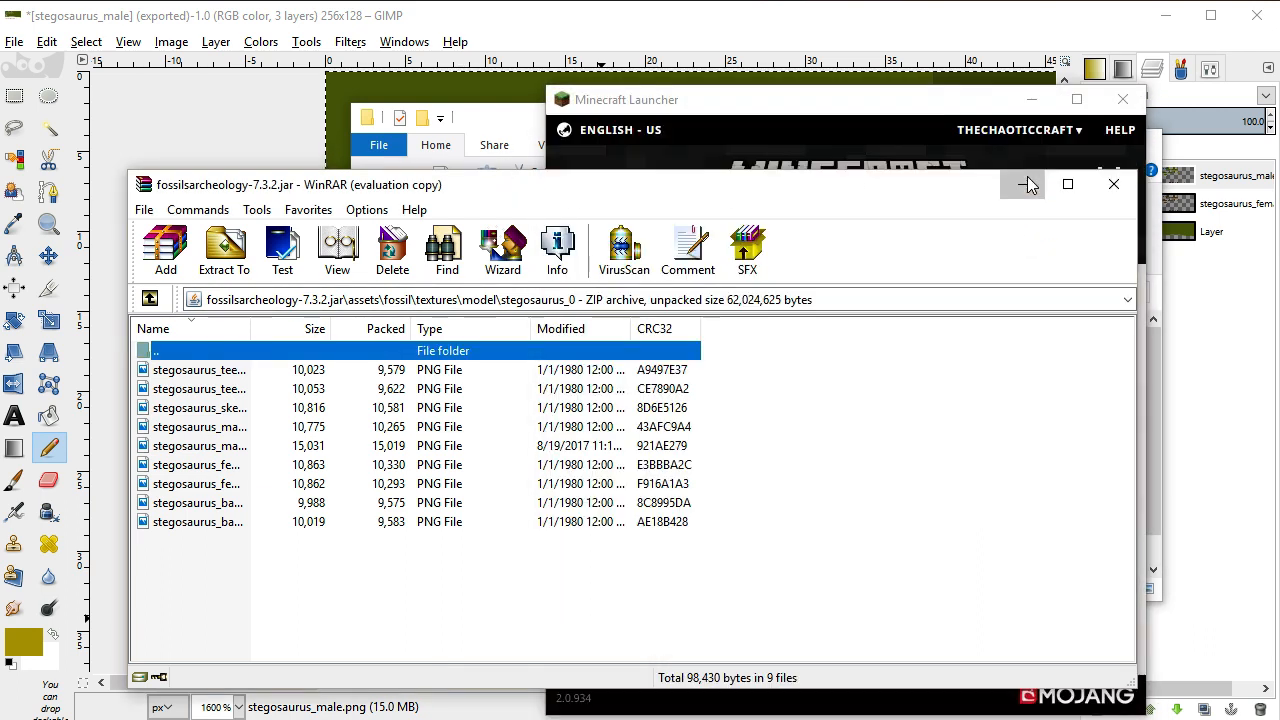
{"action": "left_click", "coordinate": [1022, 185]}
{"action": "key", "text": "alt+Tab"}
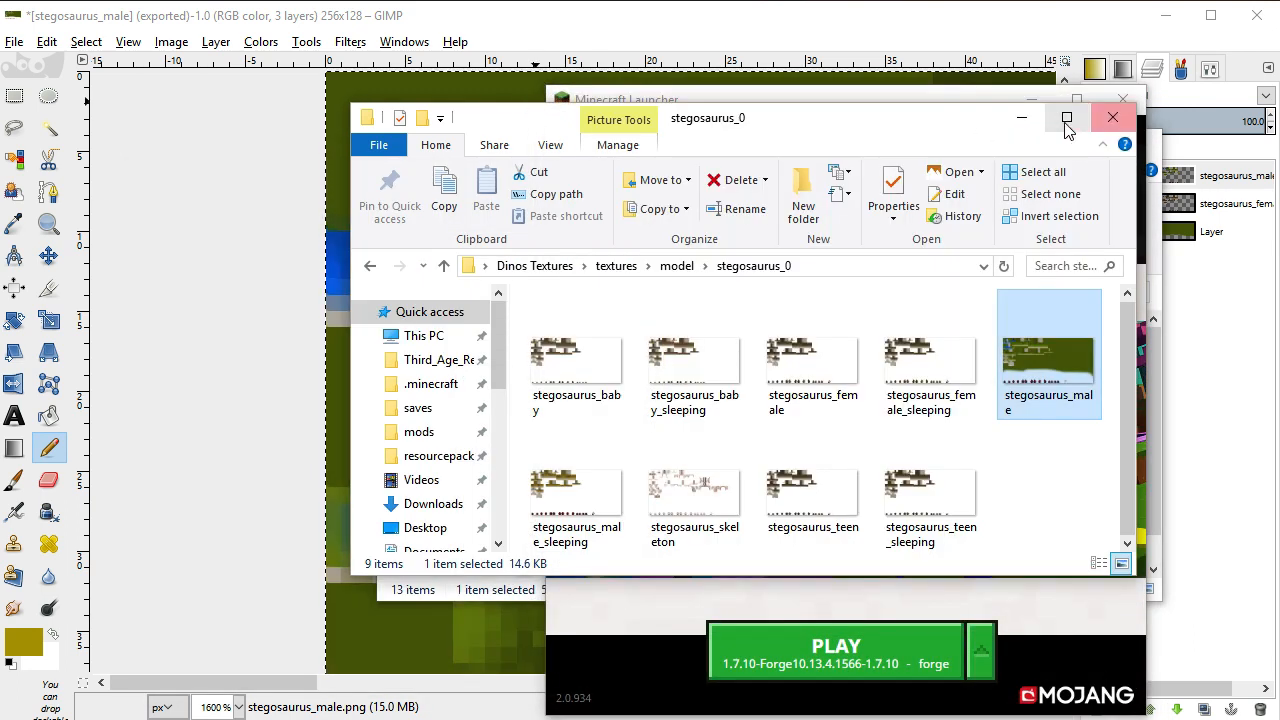
{"action": "left_click", "coordinate": [1112, 117]}
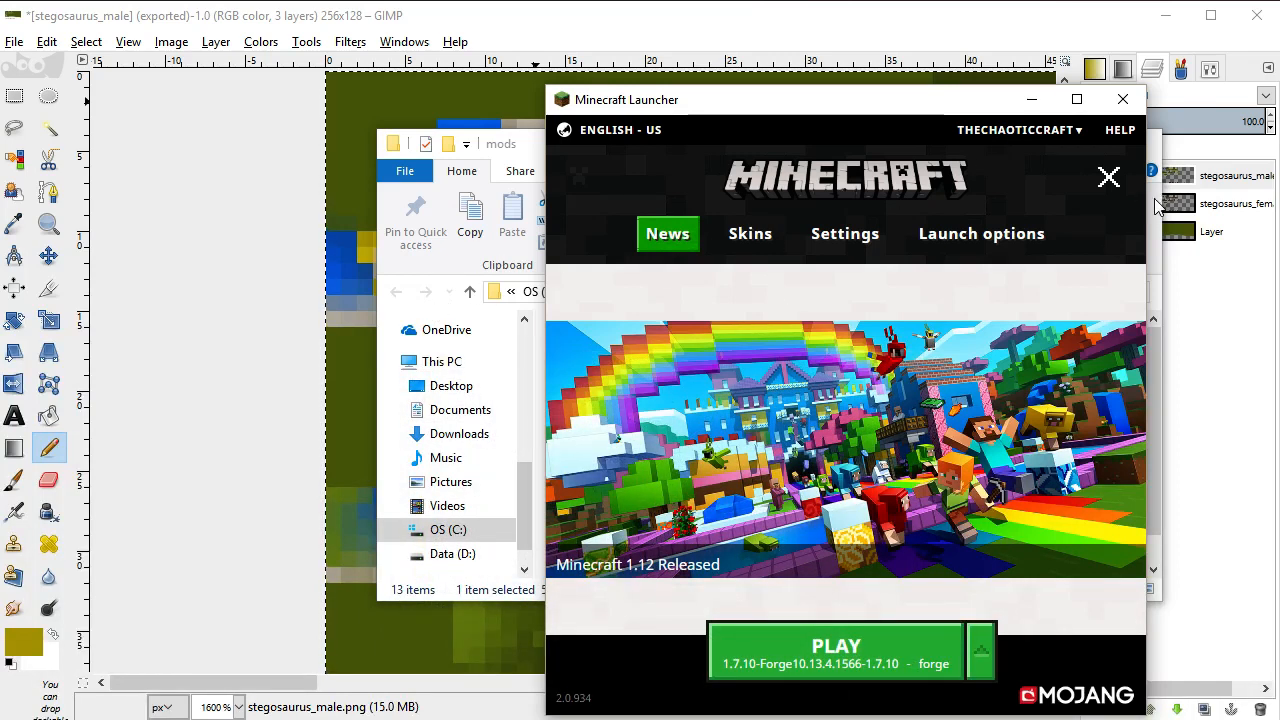
{"action": "left_click", "coordinate": [1156, 203]}
{"action": "left_click", "coordinate": [1046, 143]}
{"action": "left_click", "coordinate": [861, 643]}
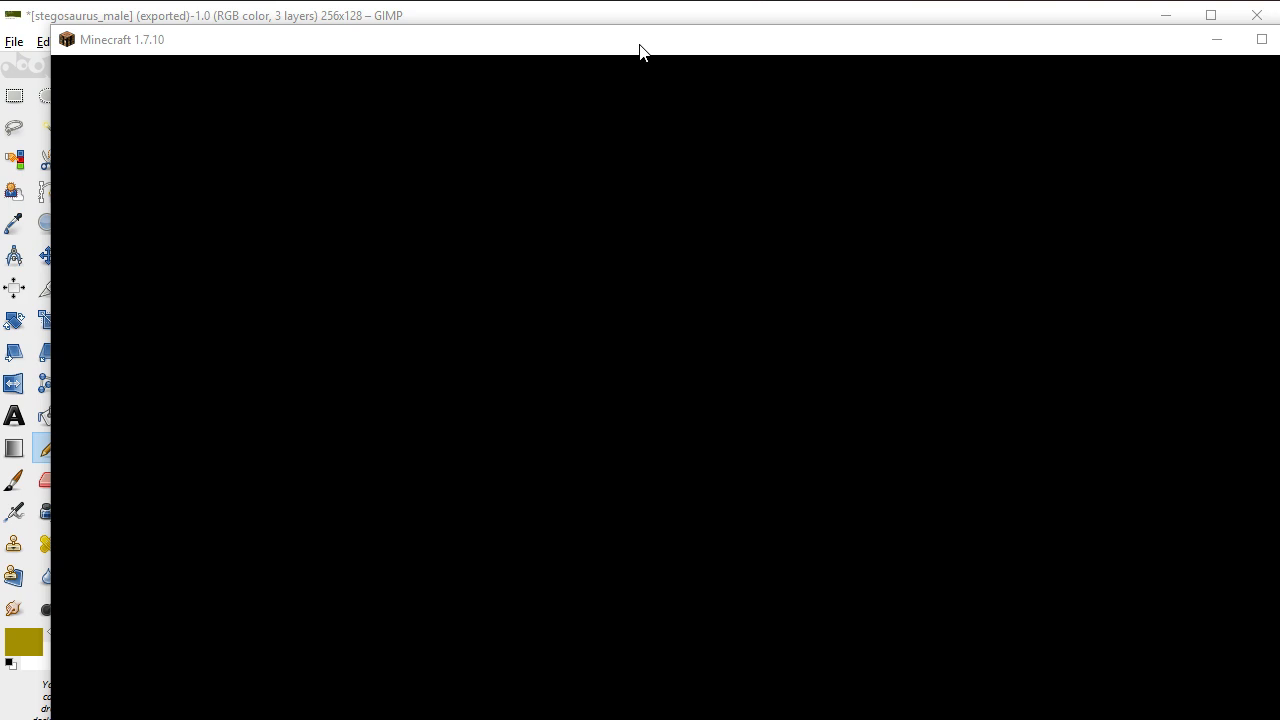
Load the most recent New World save in singleplayer, accepting the Forge warning about the backup level.dat
{"action": "left_click_drag", "start_coordinate": [640, 52], "coordinate": [588, 29]}
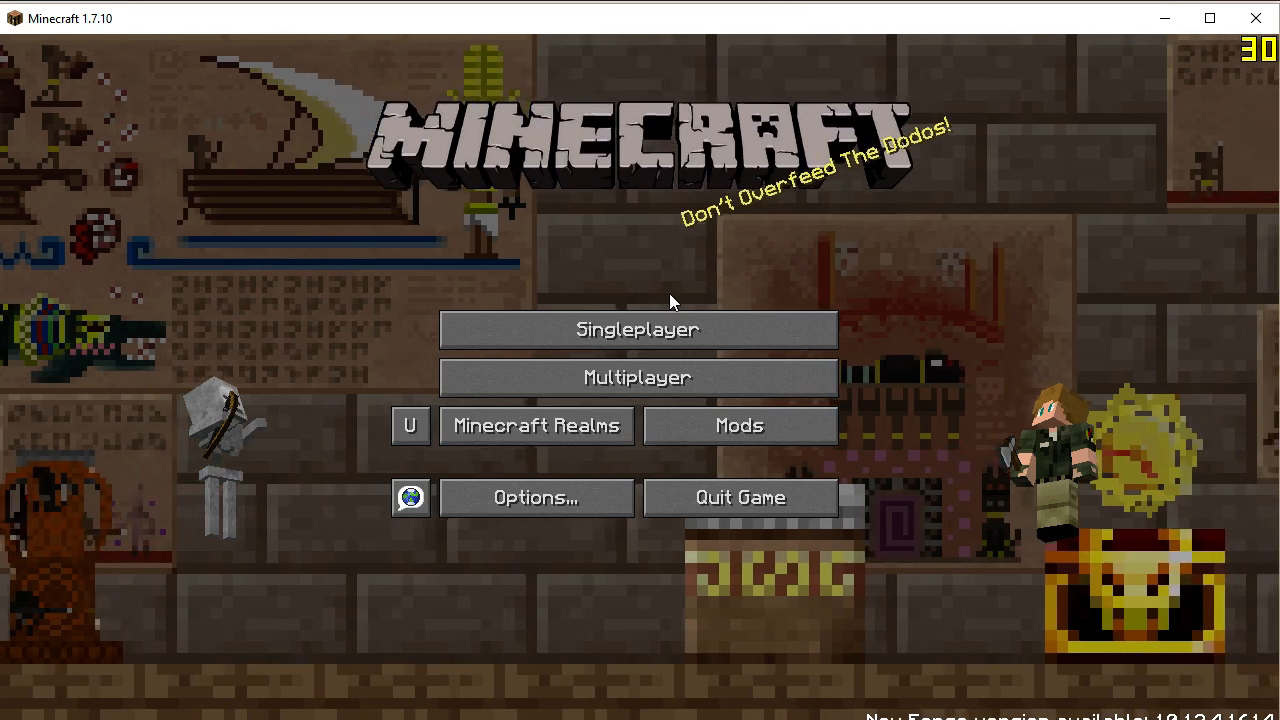
{"action": "left_click", "coordinate": [692, 331]}
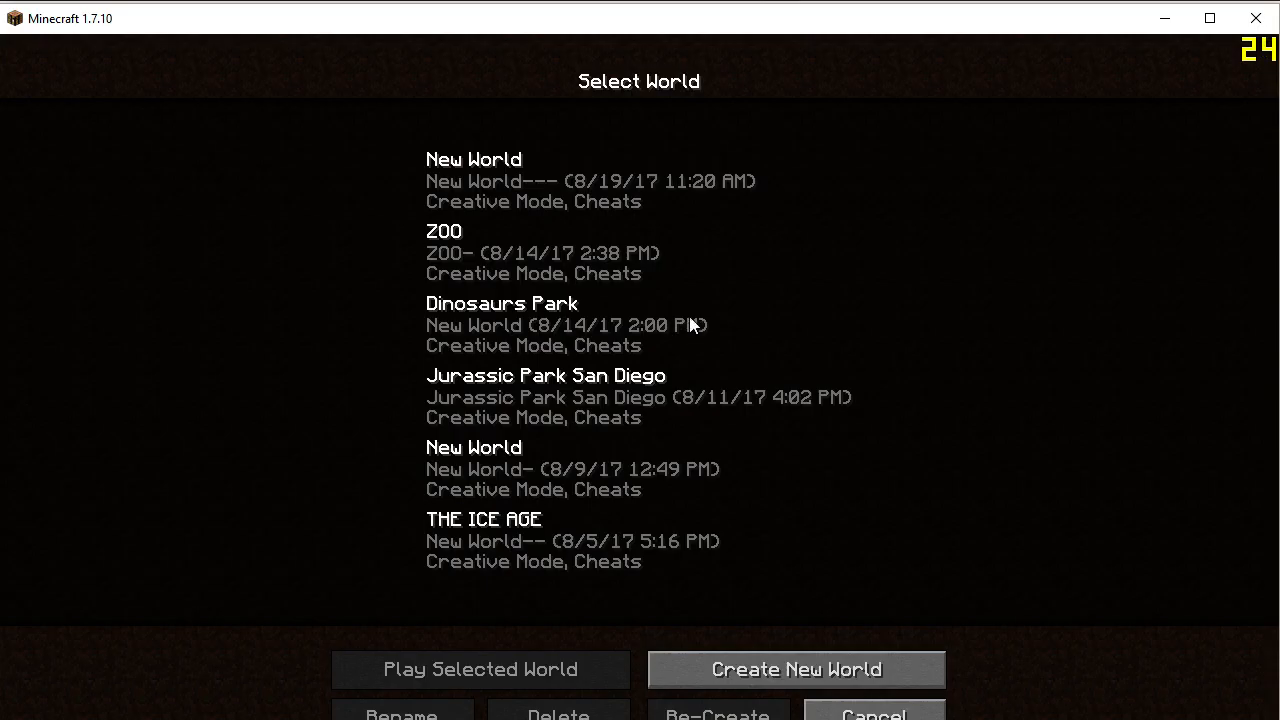
{"action": "double_click", "coordinate": [661, 199]}
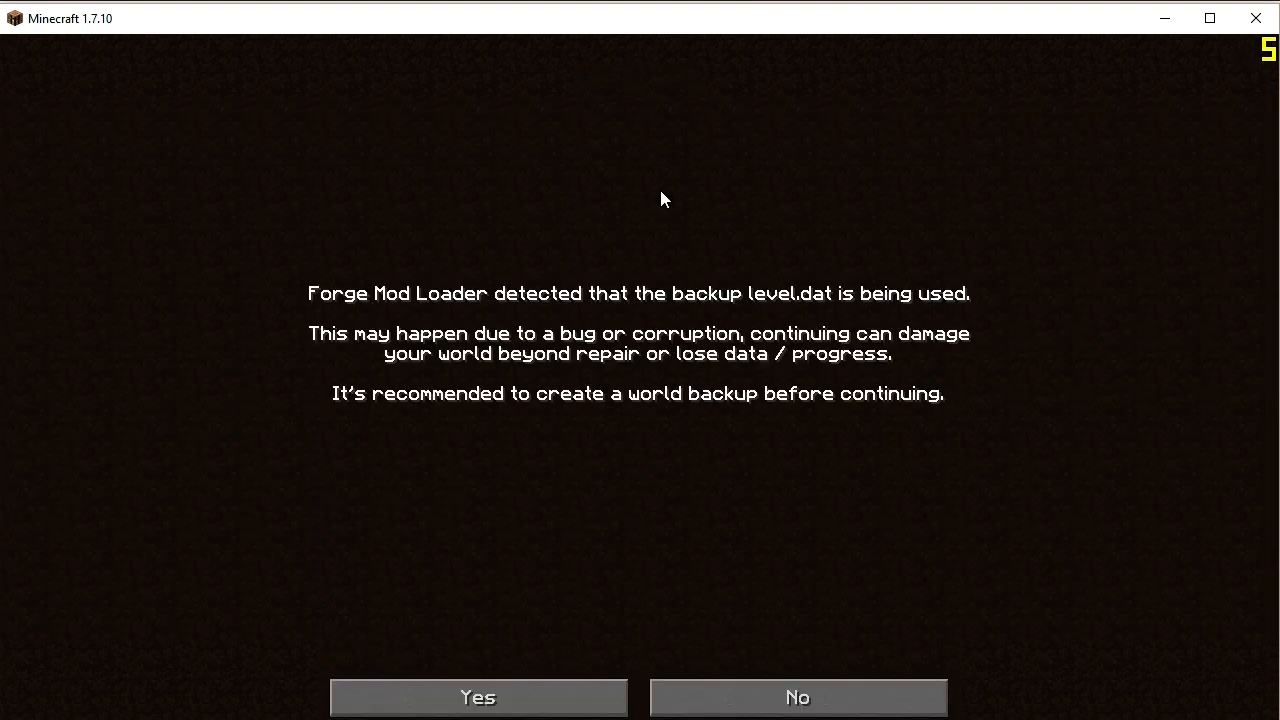
{"action": "left_click", "coordinate": [525, 688]}
Try to close the Minecraft window and view the whole stegosaurus male texture in GIMP
{"action": "right_click", "coordinate": [1100, 718]}
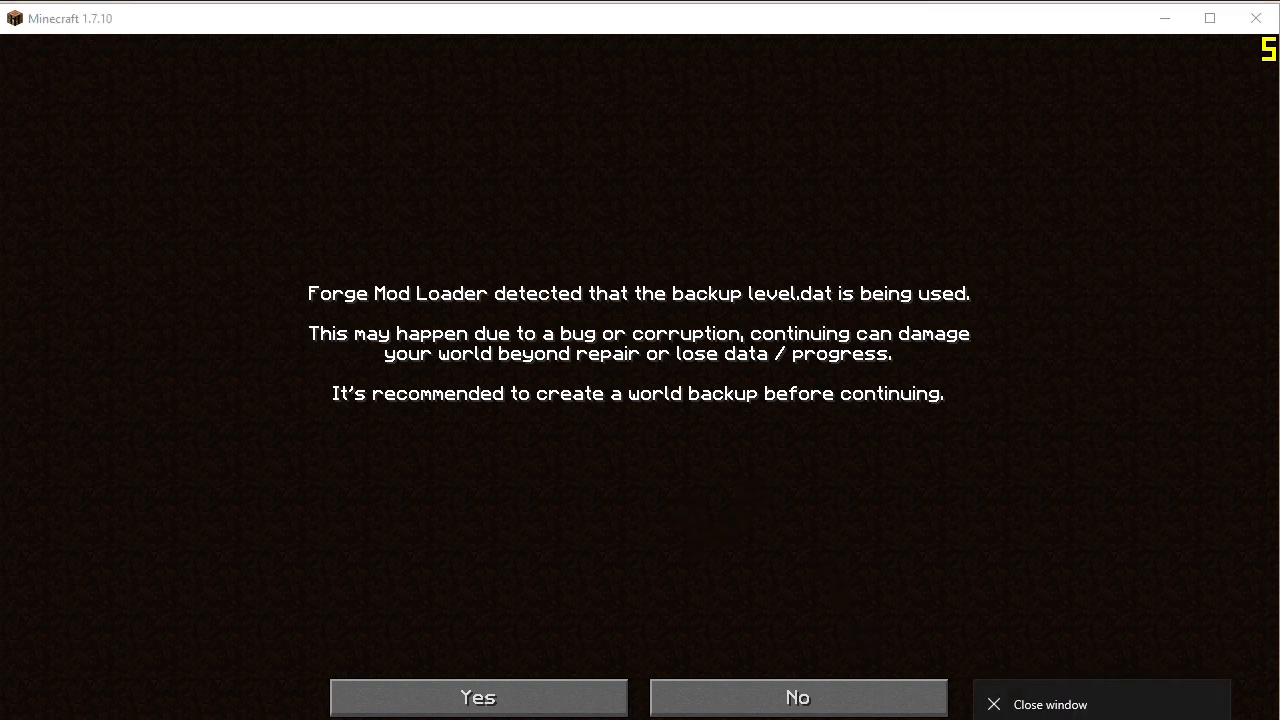
{"action": "left_click", "coordinate": [1100, 715]}
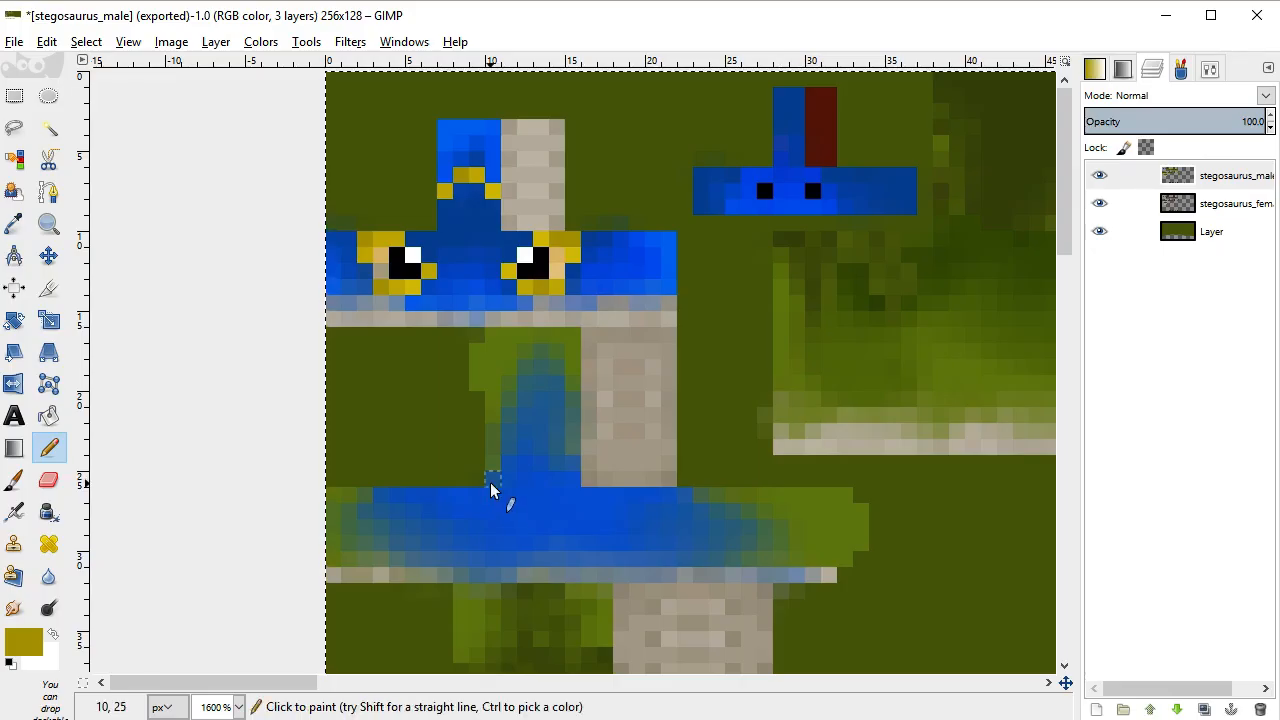
{"action": "scroll", "coordinate": [490, 482], "scroll_direction": "down", "scroll_amount": 1}
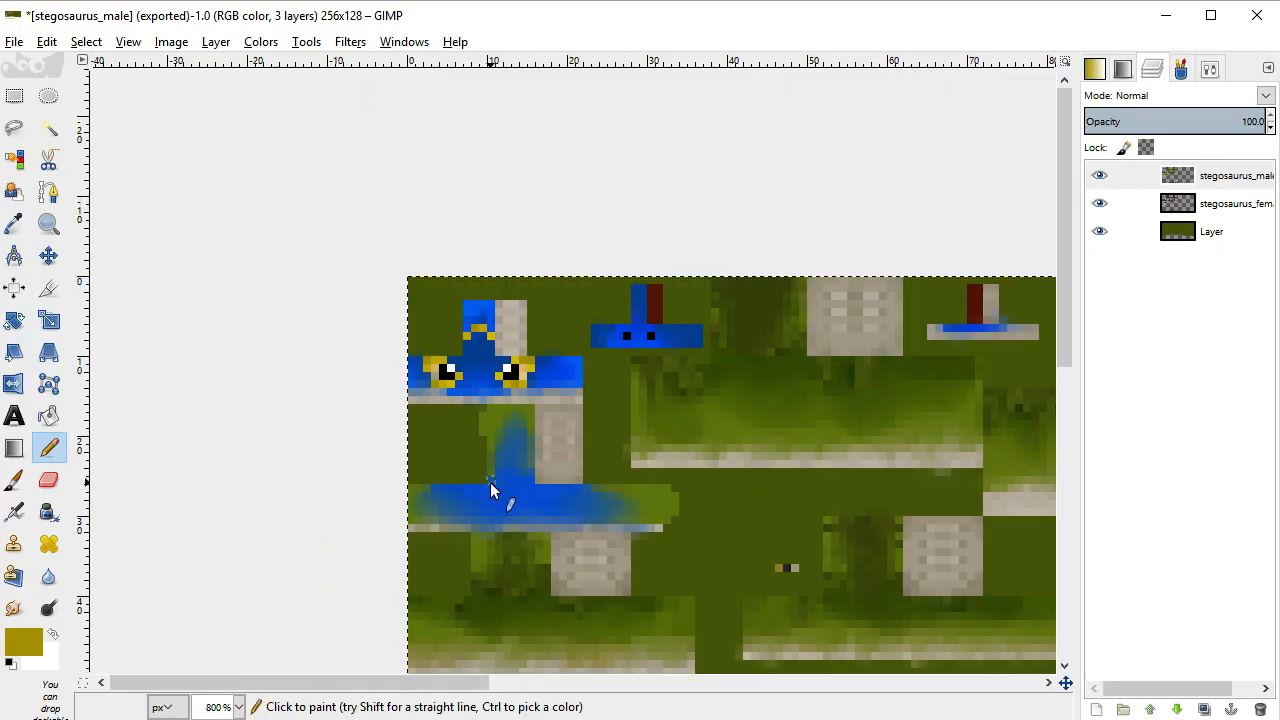
{"action": "scroll", "coordinate": [490, 482], "scroll_direction": "down", "scroll_amount": 3}
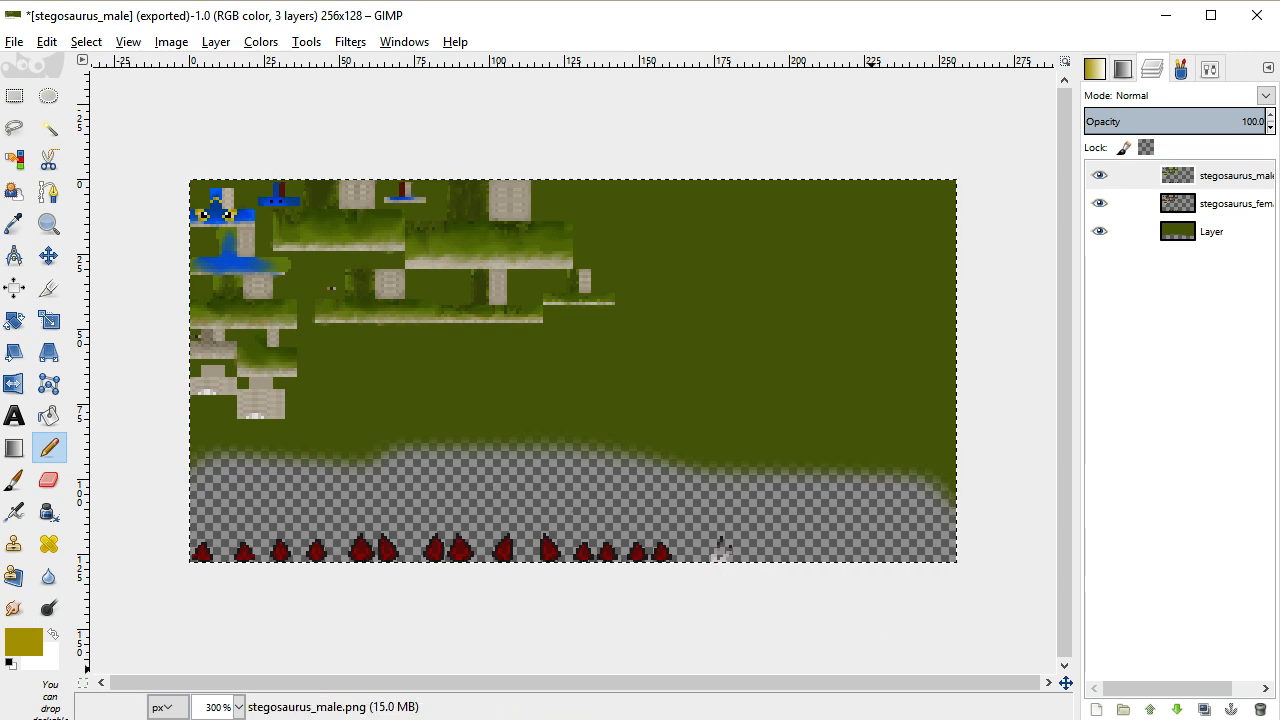
Switch to the YouTube live dashboard and read the live chat, checking its options and chat settings
{"action": "left_click", "coordinate": [869, 674]}
{"action": "scroll", "coordinate": [1056, 354], "scroll_direction": "down", "scroll_amount": 1}
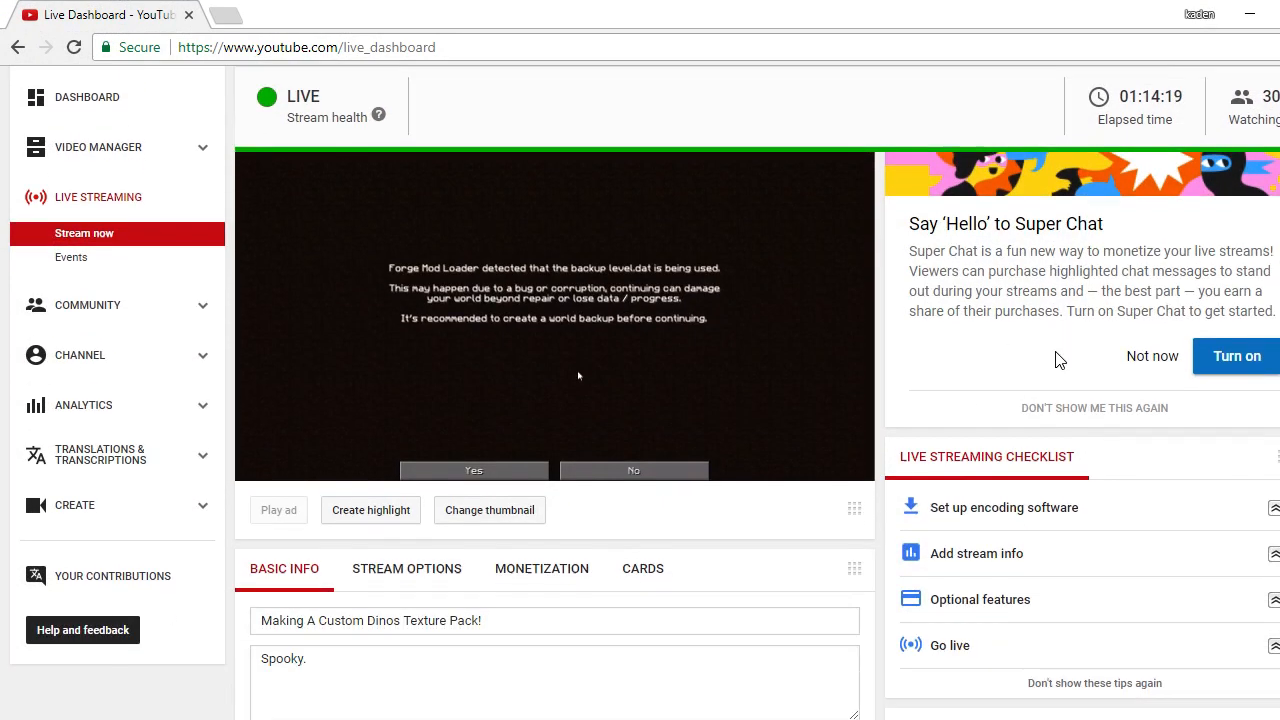
{"action": "scroll", "coordinate": [1058, 362], "scroll_direction": "down", "scroll_amount": 4}
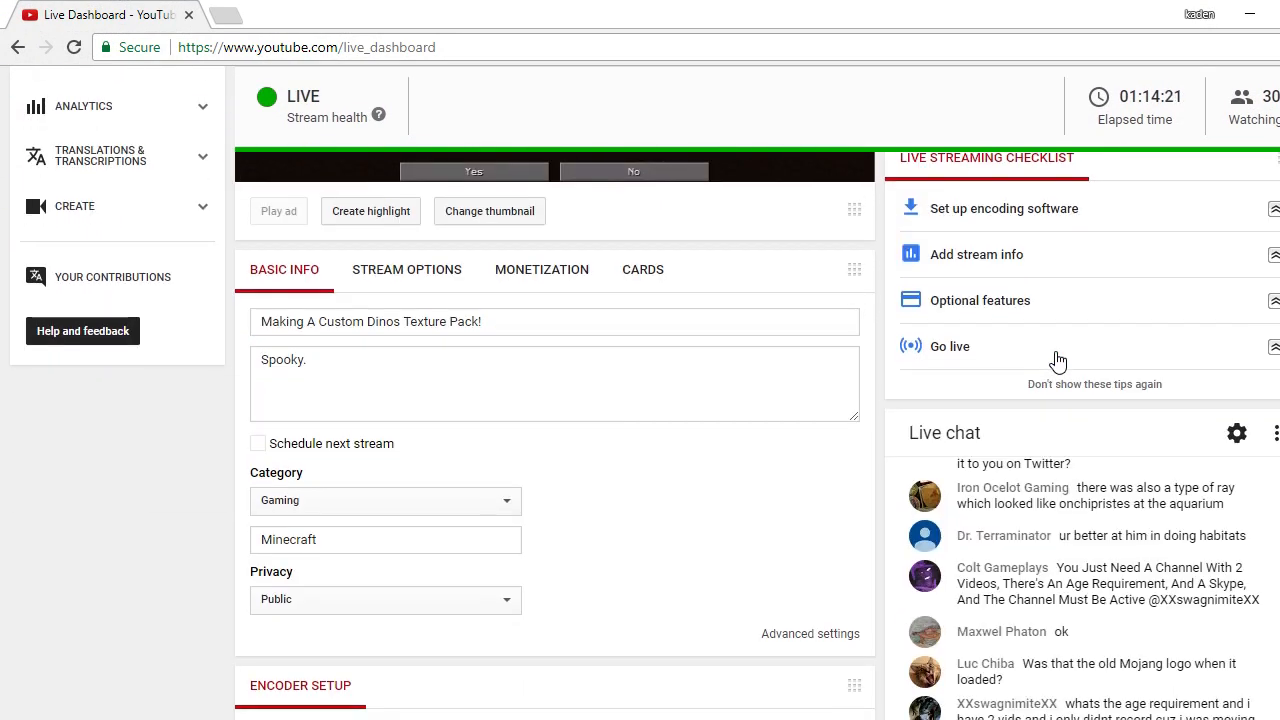
{"action": "left_click", "coordinate": [1276, 333]}
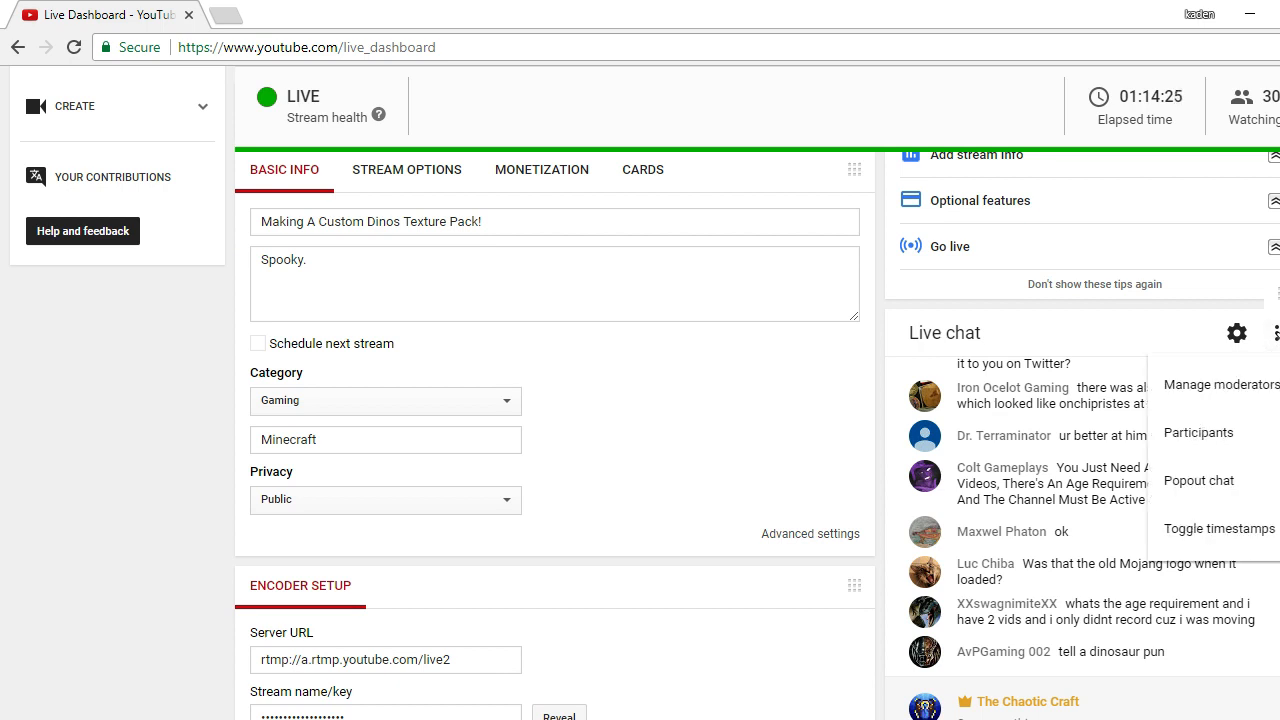
{"action": "left_click", "coordinate": [1237, 334]}
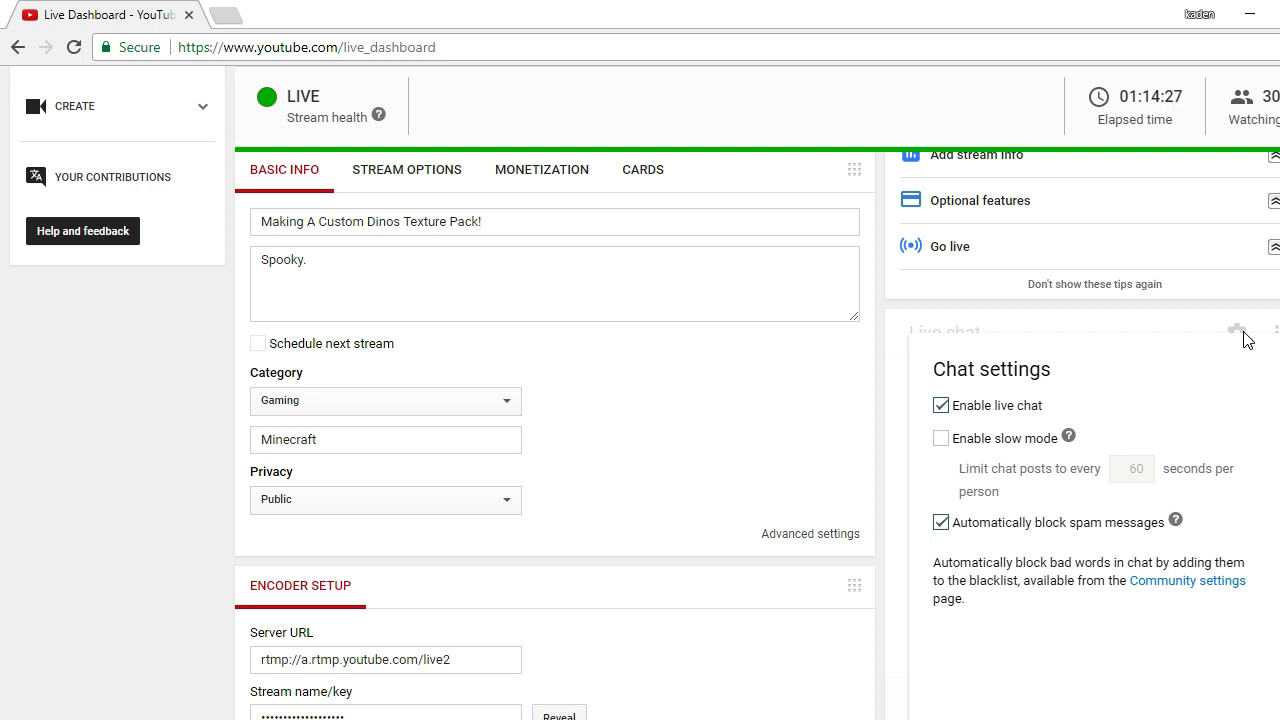
{"action": "scroll", "coordinate": [1245, 360], "scroll_direction": "down", "scroll_amount": 2}
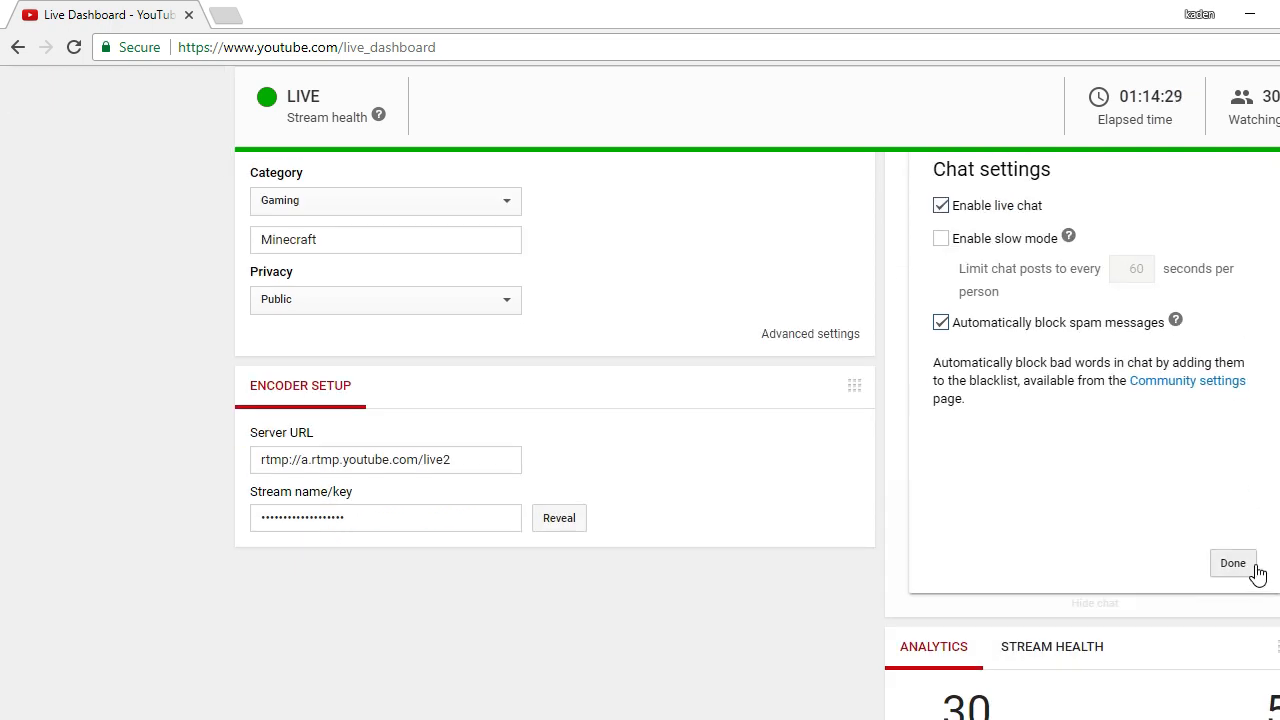
{"action": "left_click", "coordinate": [1238, 565]}
{"action": "scroll", "coordinate": [1260, 551], "scroll_direction": "up", "scroll_amount": 3}
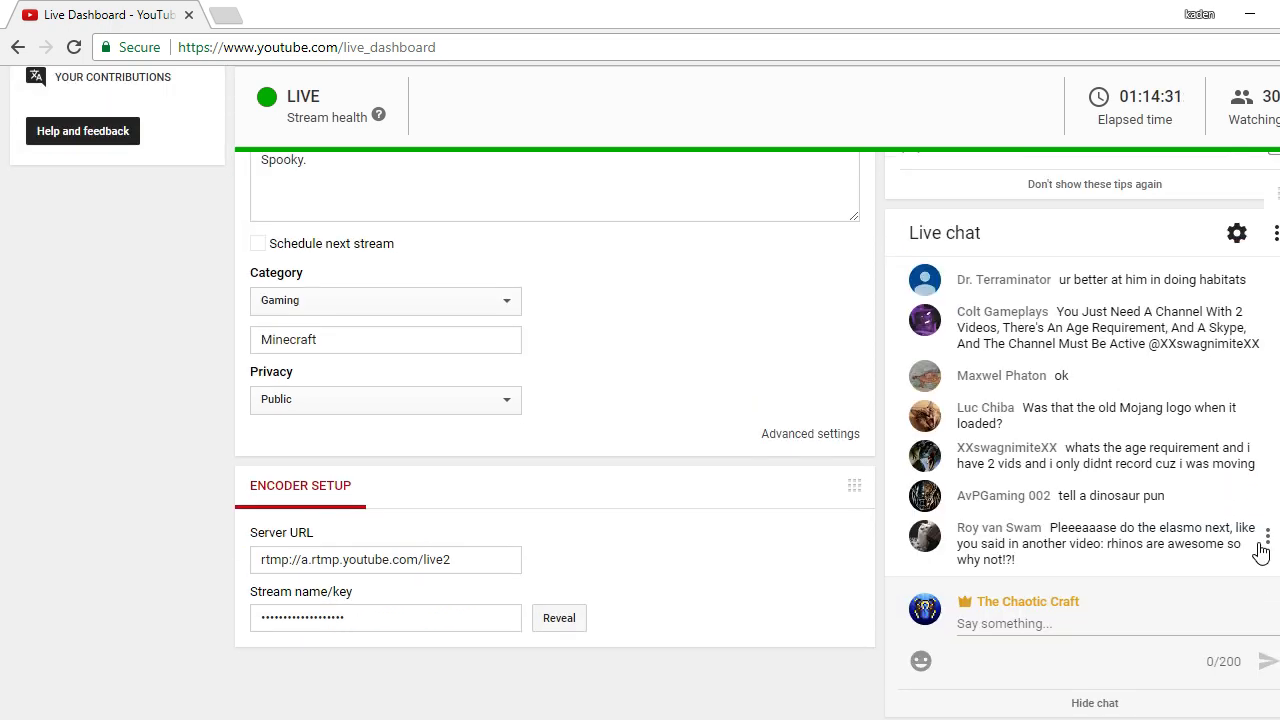
{"action": "scroll", "coordinate": [1262, 551], "scroll_direction": "up", "scroll_amount": 2}
{"action": "scroll", "coordinate": [1228, 510], "scroll_direction": "down", "scroll_amount": 4}
{"action": "scroll", "coordinate": [1228, 510], "scroll_direction": "down", "scroll_amount": 4}
{"action": "scroll", "coordinate": [1024, 696], "scroll_direction": "up", "scroll_amount": 5}
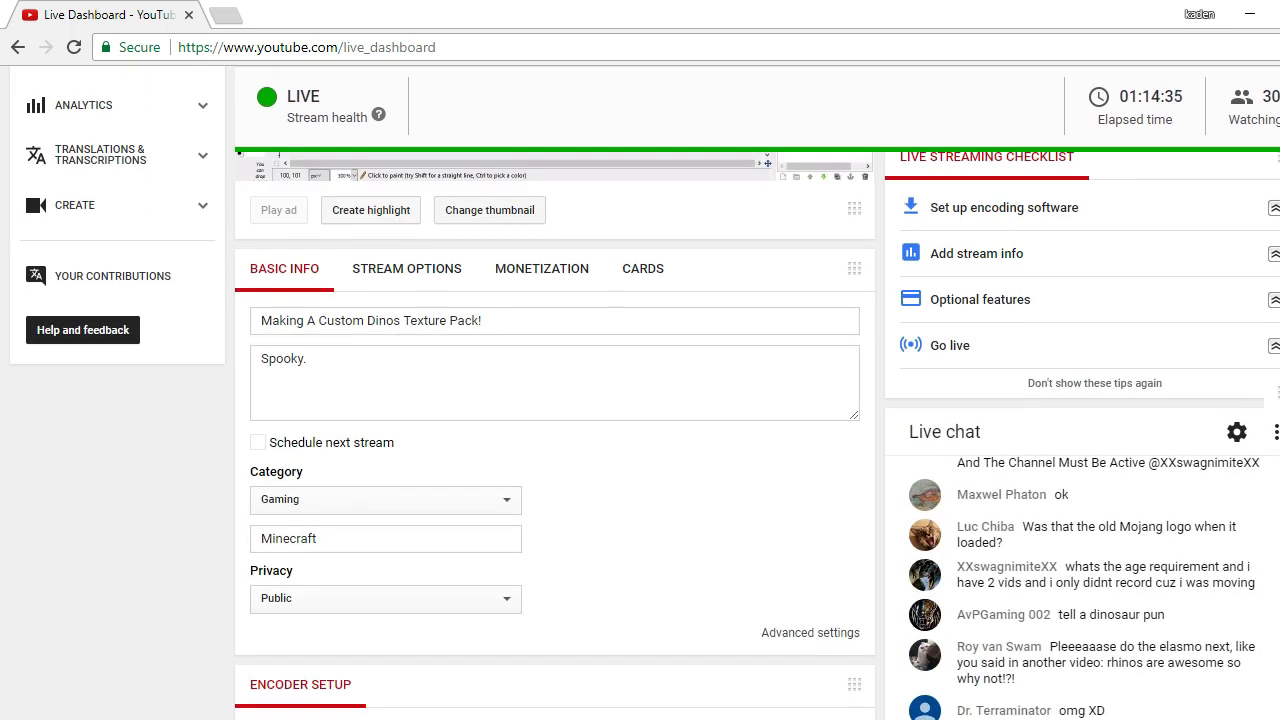
Return to the Minecraft window and try again to close it
{"action": "key", "text": "alt+Tab"}
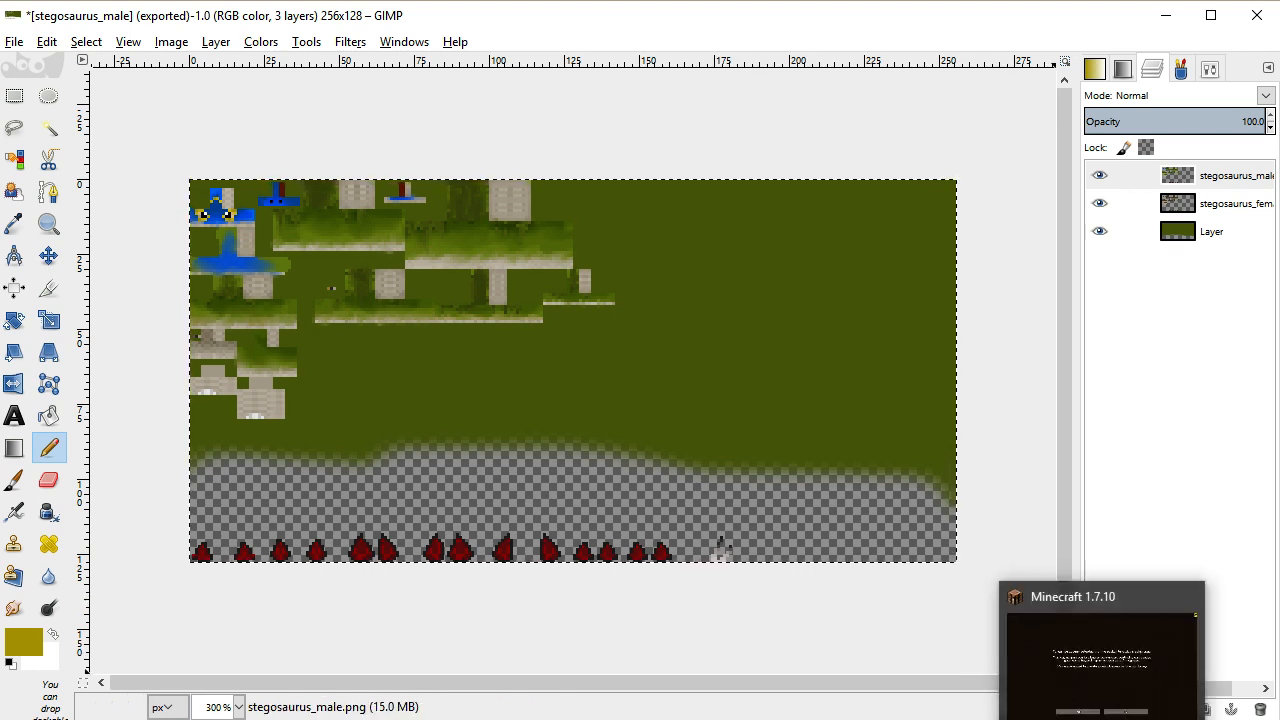
{"action": "left_click", "coordinate": [1098, 718]}
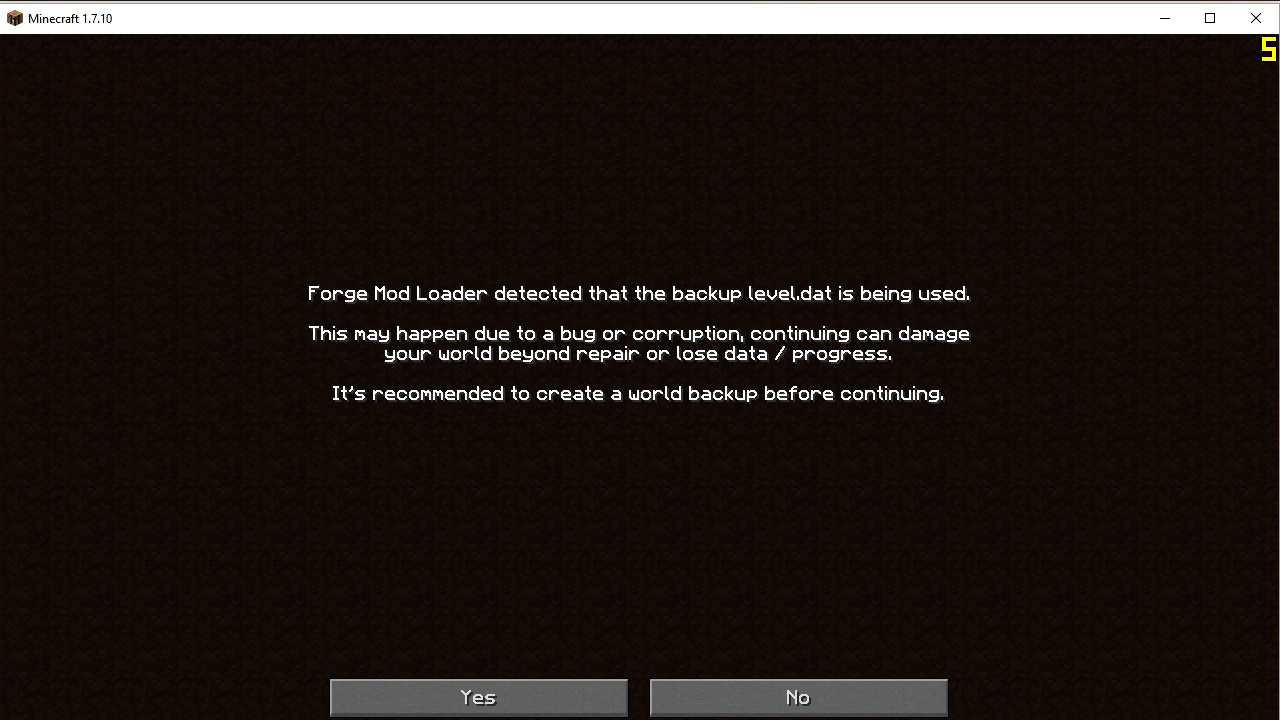
{"action": "left_click", "coordinate": [1248, 22]}
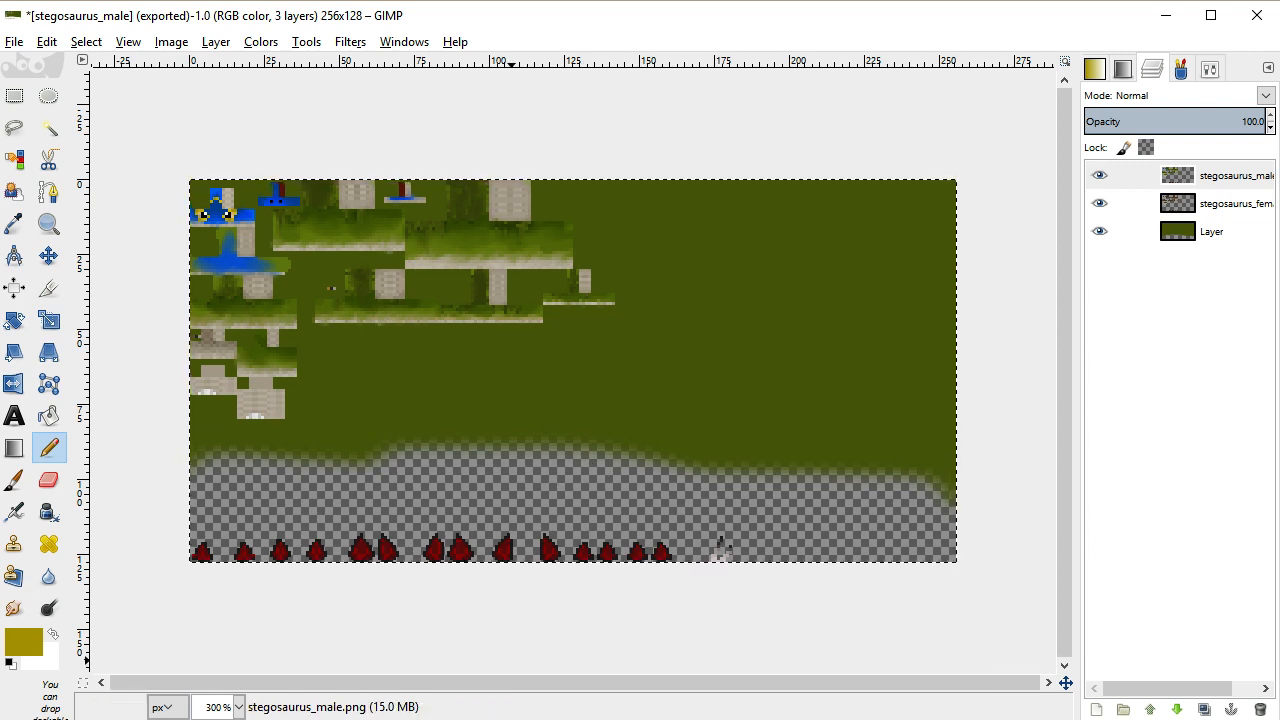
Look through the dinosaur folders in Dinos Textures/textures/model, and check back on the Minecraft window
{"action": "mouse_move", "coordinate": [466, 719]}
{"action": "mouse_move", "coordinate": [487, 688]}
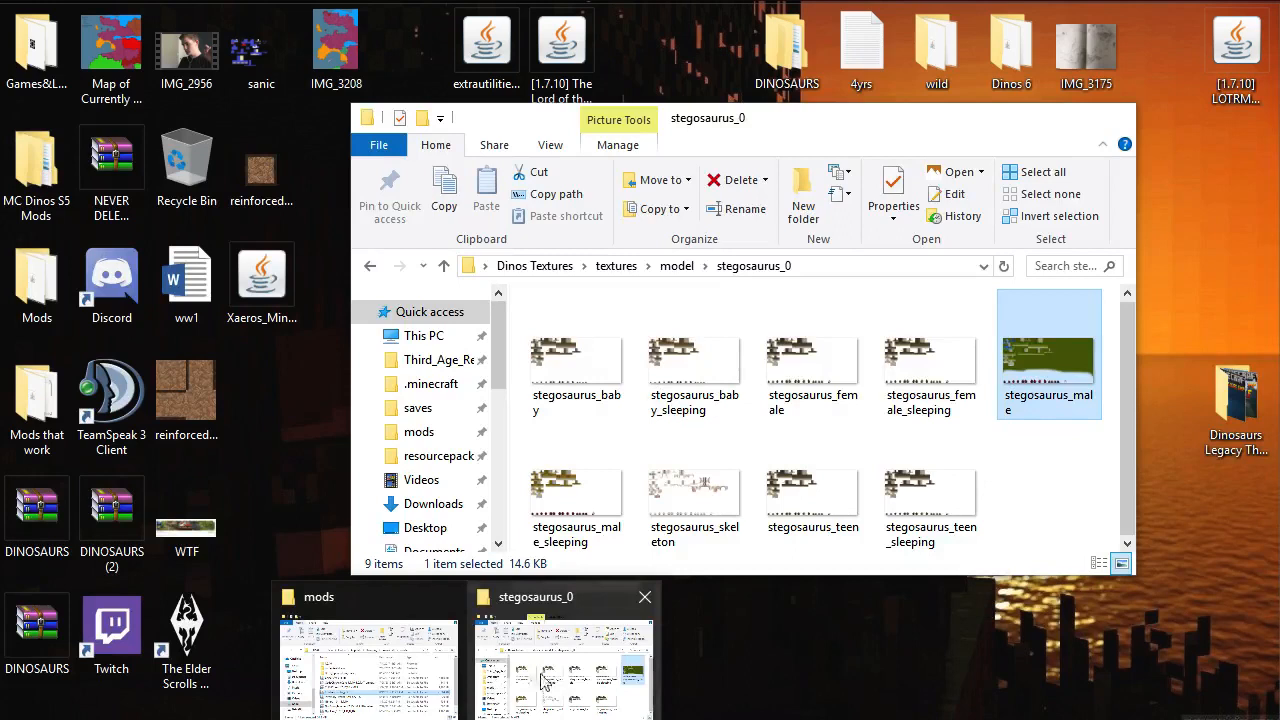
{"action": "left_click", "coordinate": [545, 684]}
{"action": "left_click", "coordinate": [677, 266]}
{"action": "scroll", "coordinate": [700, 360], "scroll_direction": "up", "scroll_amount": 10}
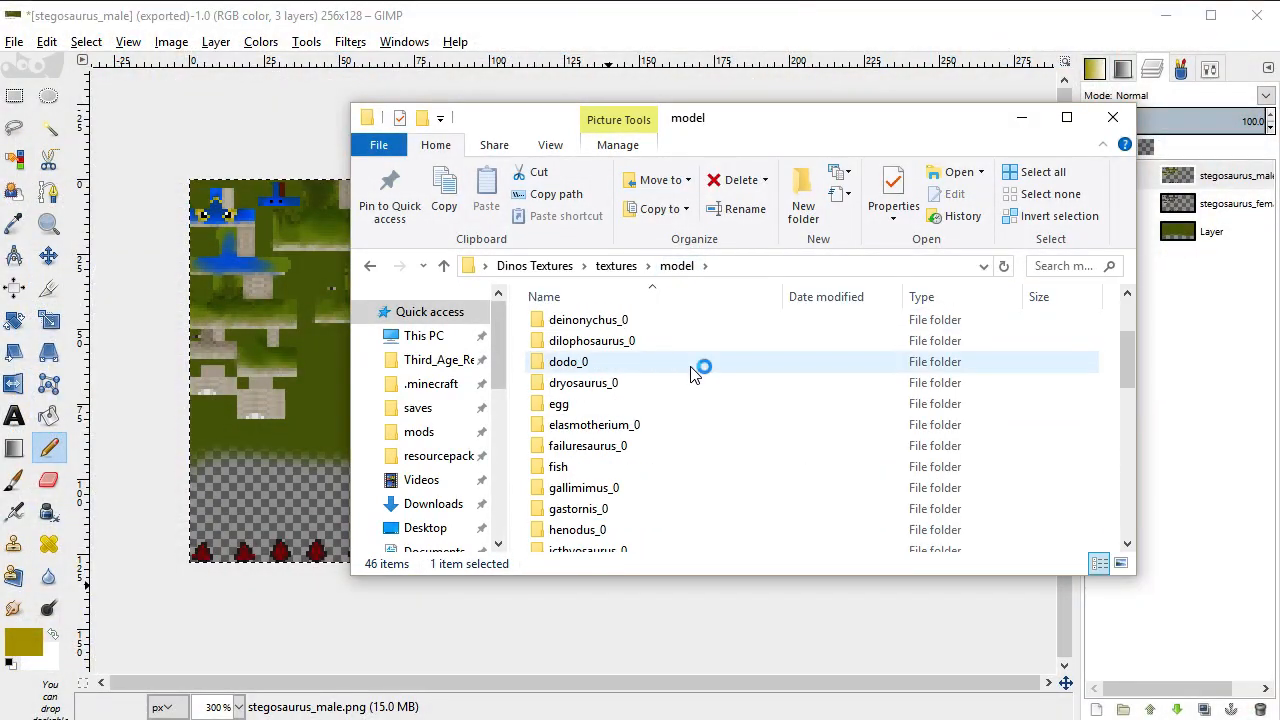
{"action": "scroll", "coordinate": [700, 345], "scroll_direction": "down", "scroll_amount": 5}
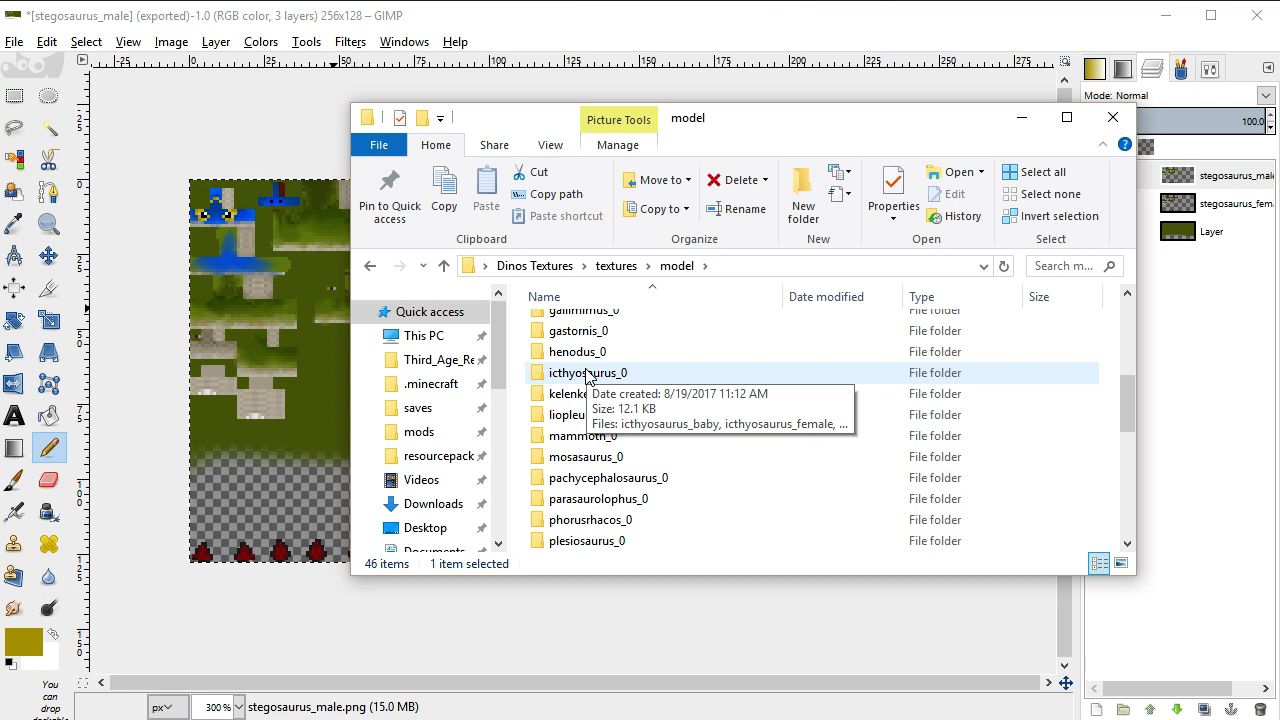
{"action": "mouse_move", "coordinate": [1102, 719]}
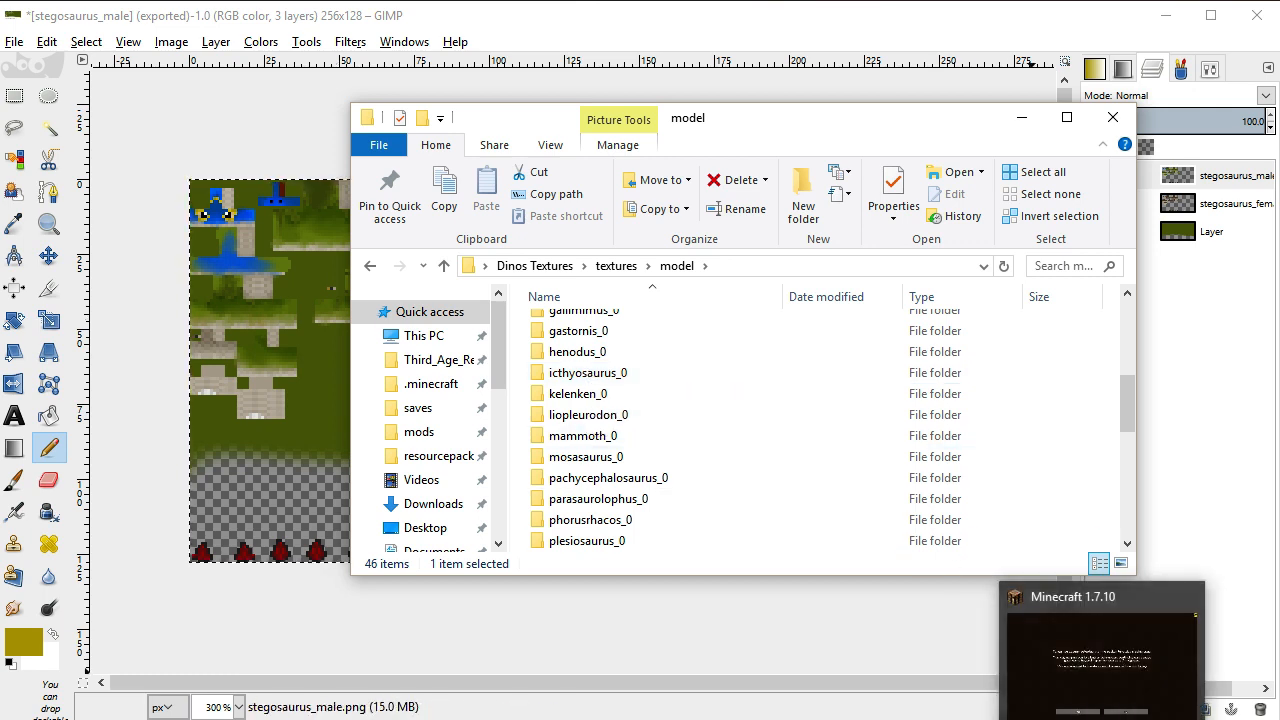
{"action": "left_click", "coordinate": [1115, 717]}
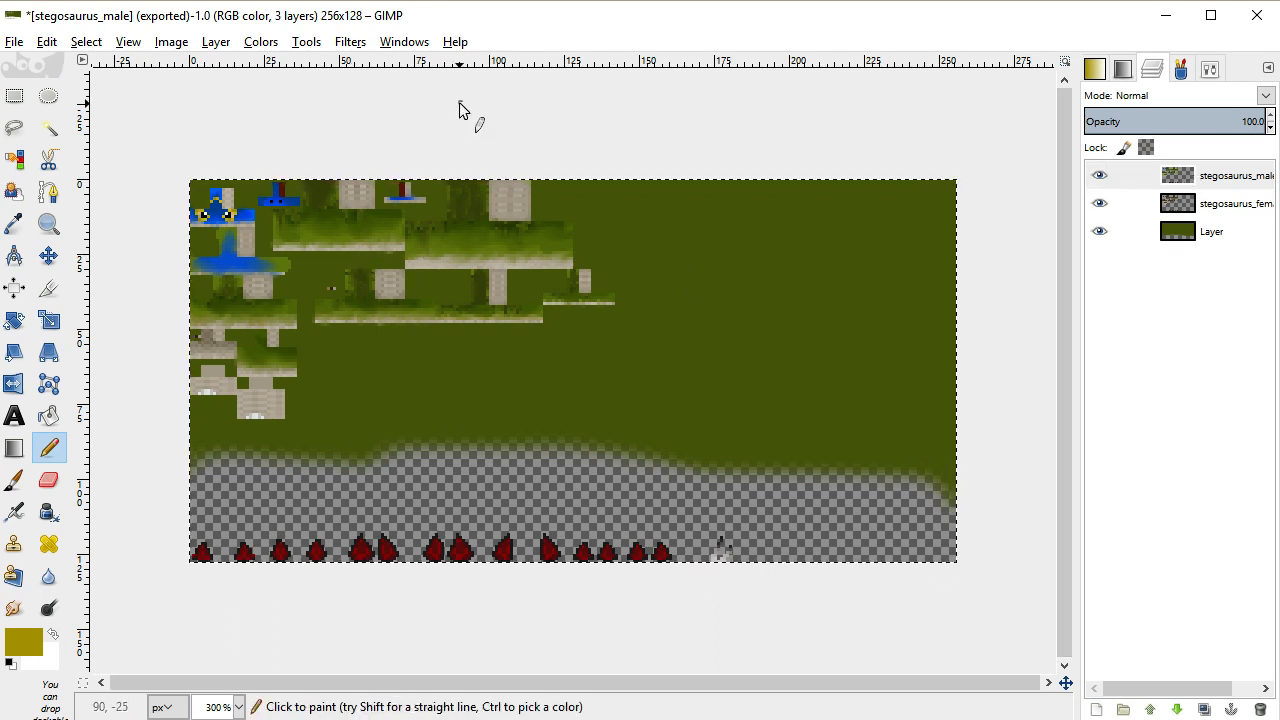
Export the stegosaurus texture from GIMP to the Desktop as stegosaurus_male.jpg with JPEG quality 90
{"action": "key", "text": "shift+ctrl+e"}
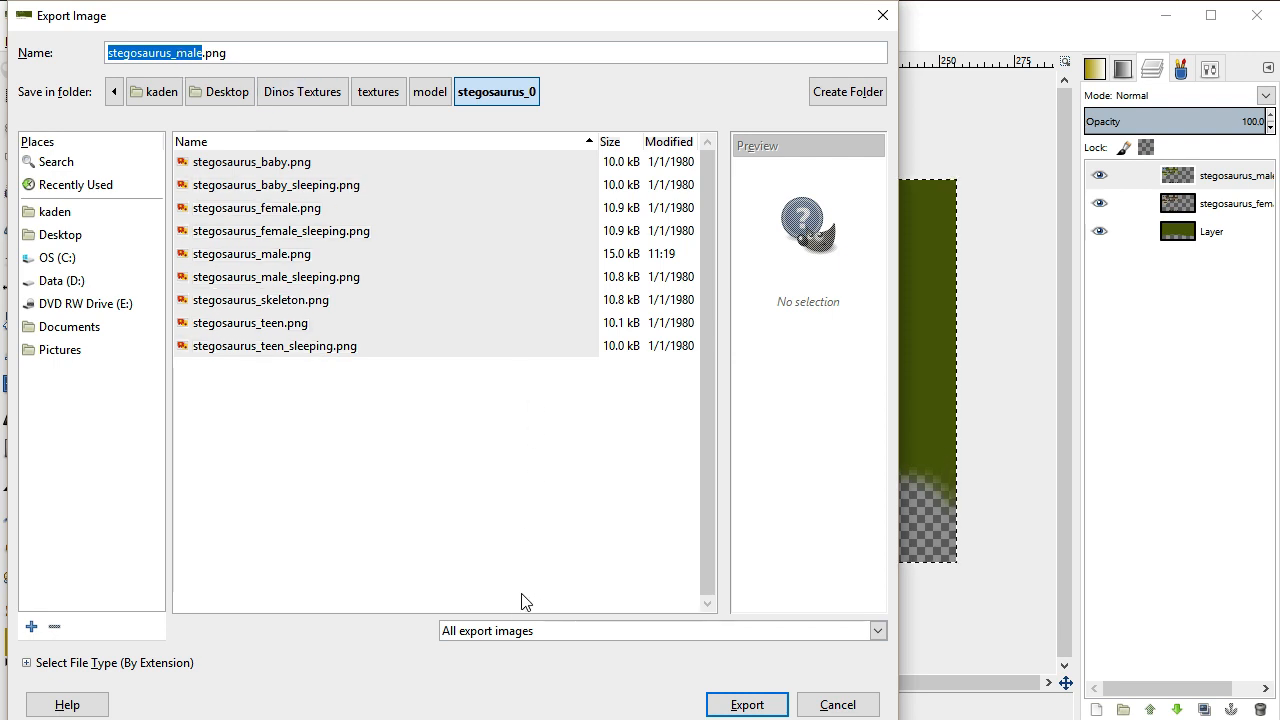
{"action": "left_click", "coordinate": [237, 52]}
{"action": "key", "text": "BackSpace"}
{"action": "key", "text": "BackSpace"}
{"action": "key", "text": "BackSpace"}
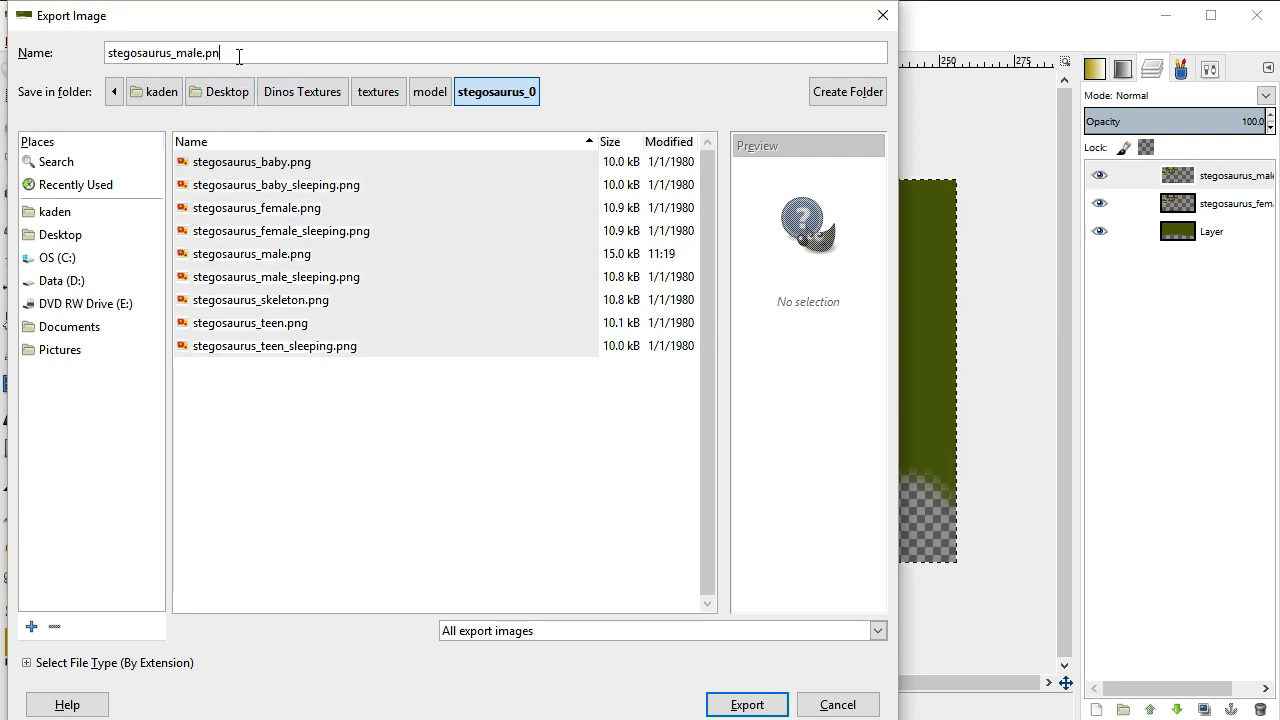
{"action": "type", "text": "jpg"}
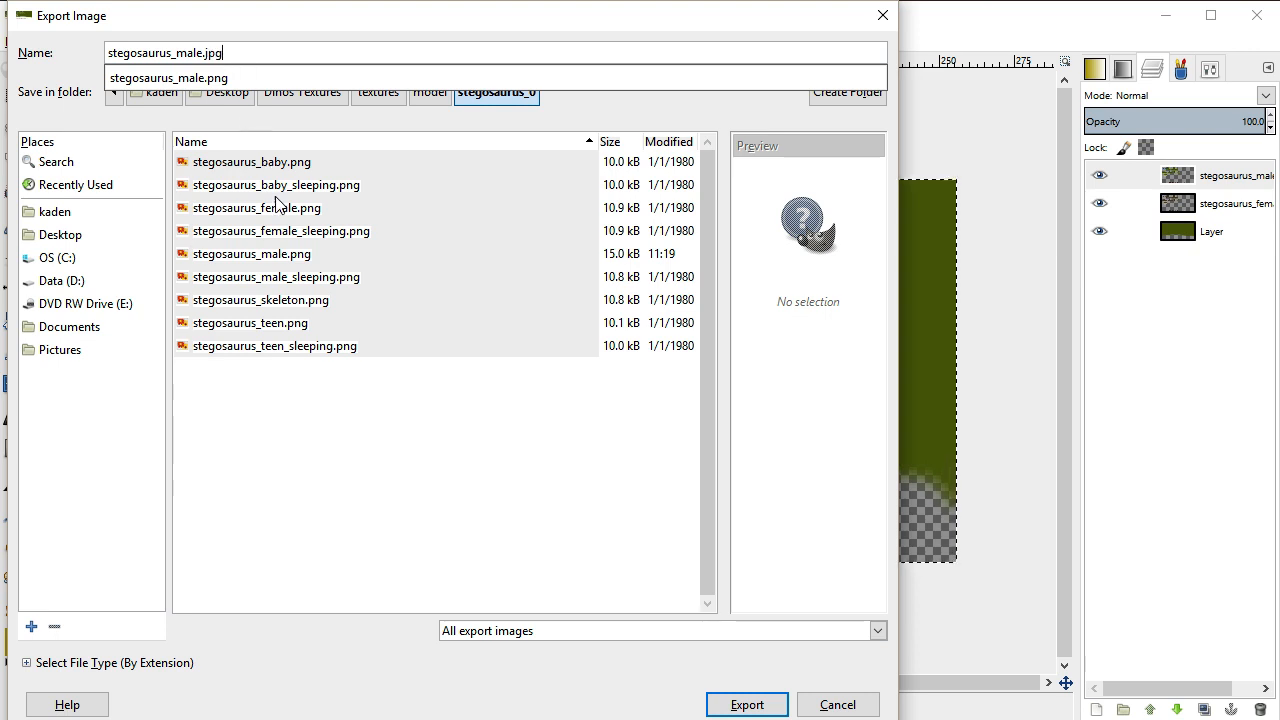
{"action": "left_click", "coordinate": [382, 400]}
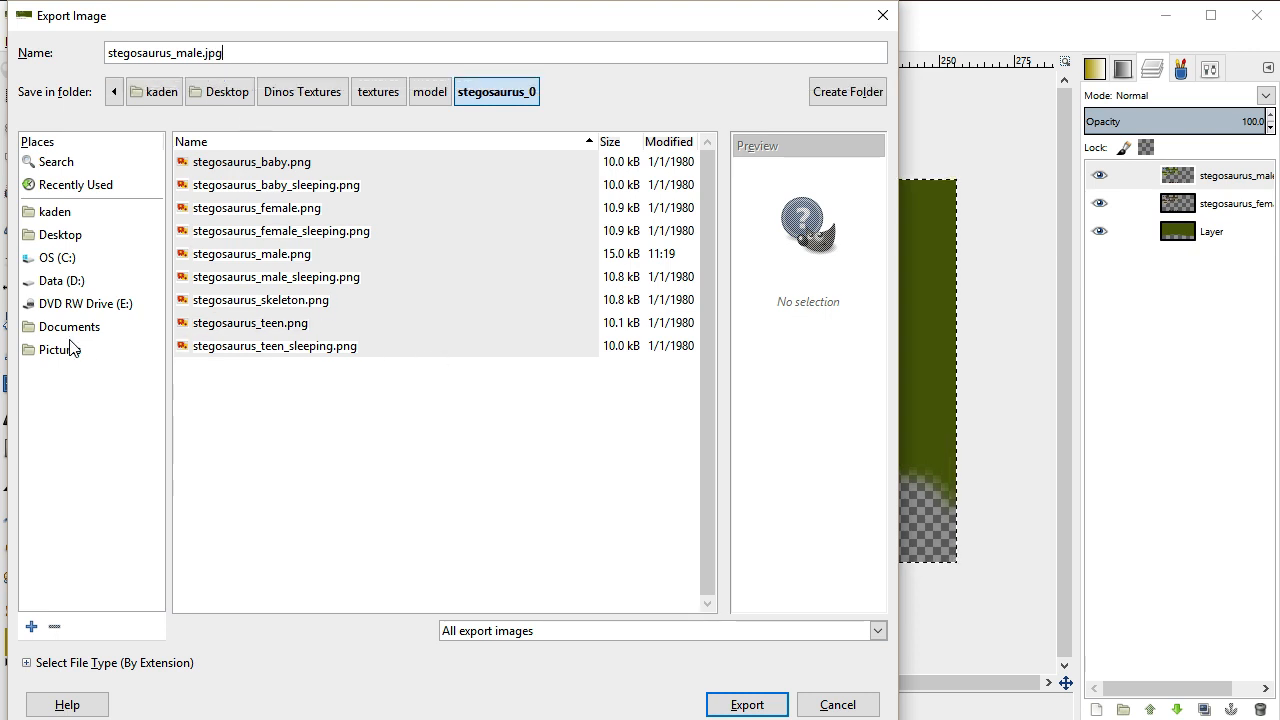
{"action": "left_click", "coordinate": [88, 240]}
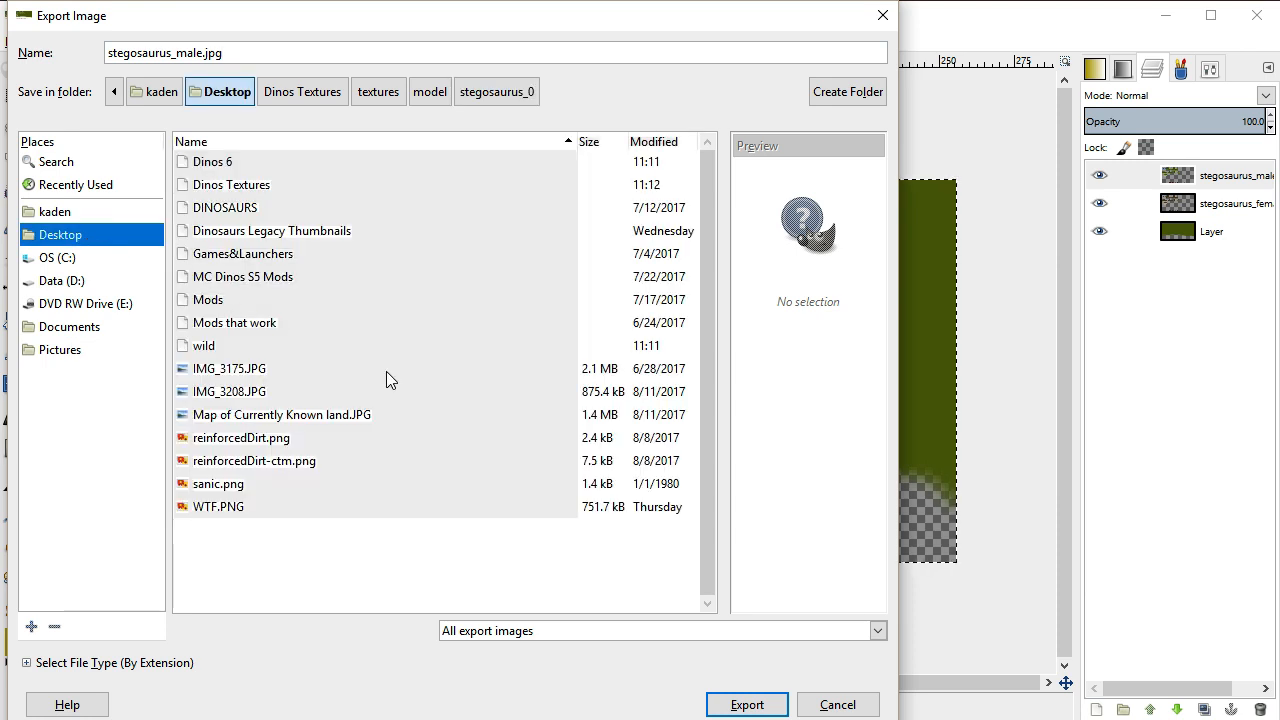
{"action": "left_click", "coordinate": [747, 704]}
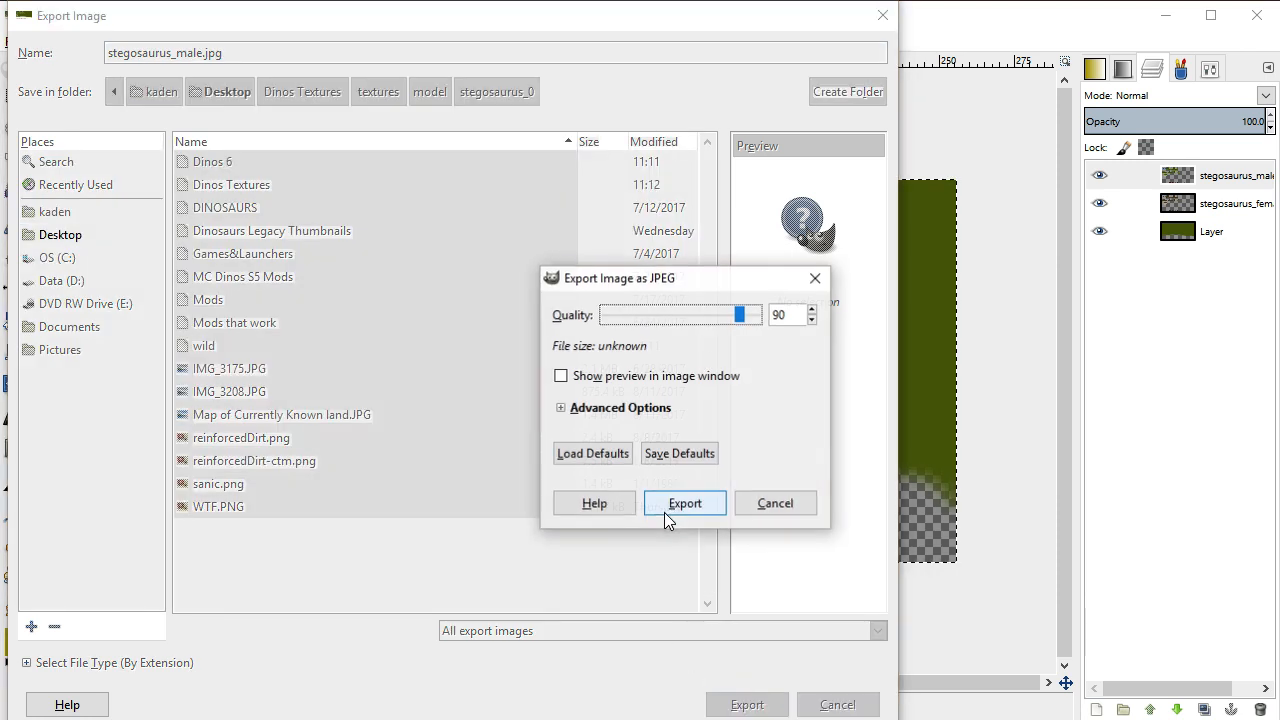
{"action": "left_click", "coordinate": [664, 512]}
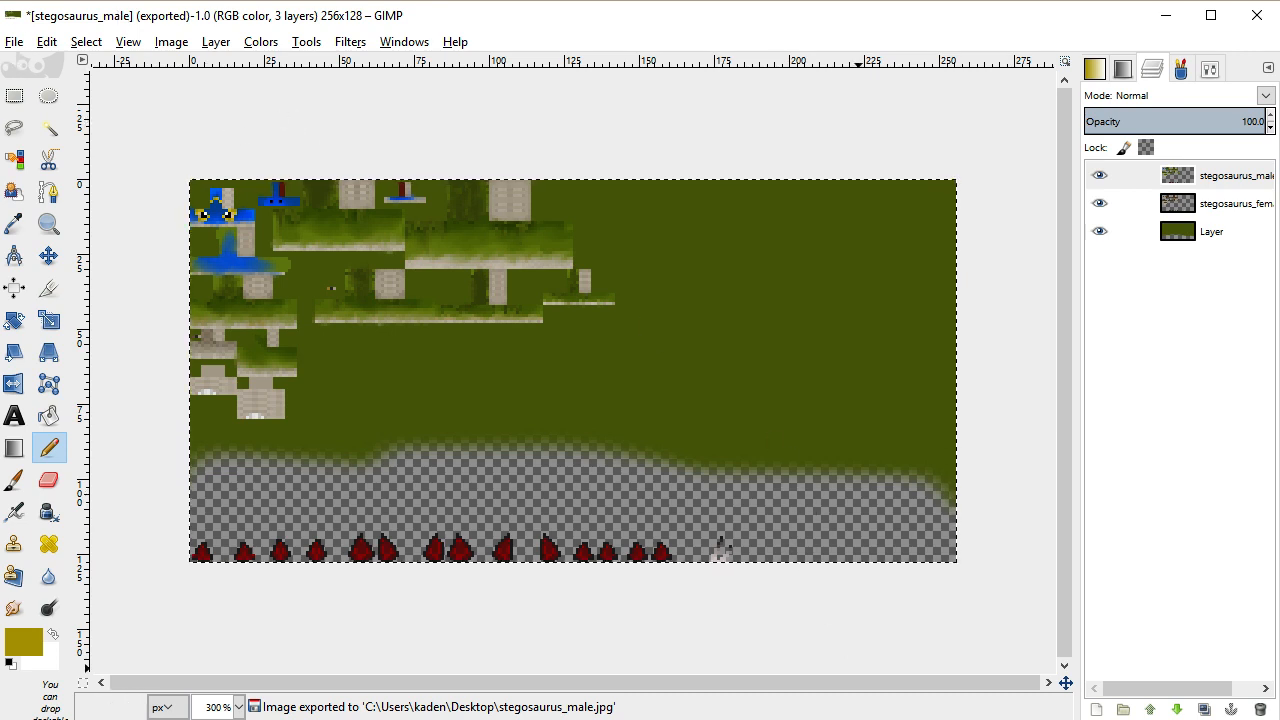
Add ceratosaurus_male from the Dinos Textures/textures/model/ceratosaurus_0 folder as a layer in the stegosaurus image, leaving its layer name unedited
{"action": "left_click", "coordinate": [466, 719]}
{"action": "left_click", "coordinate": [484, 672]}
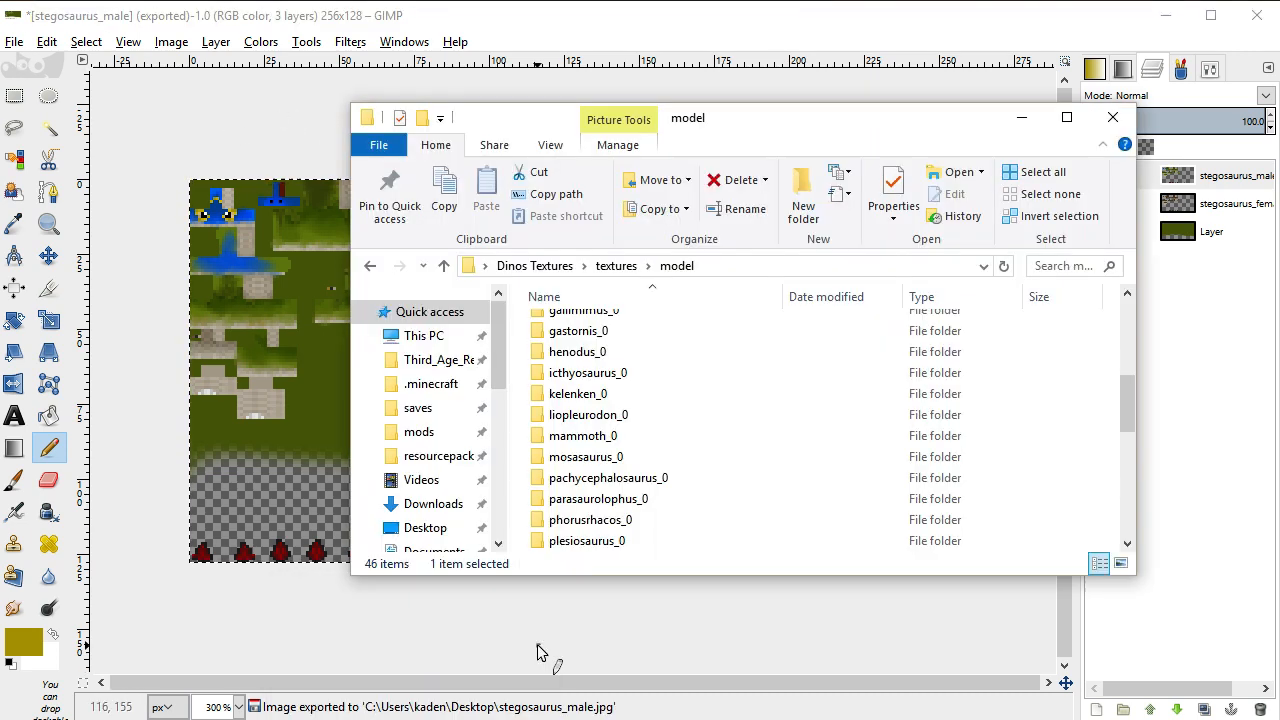
{"action": "scroll", "coordinate": [600, 430], "scroll_direction": "up", "scroll_amount": 6}
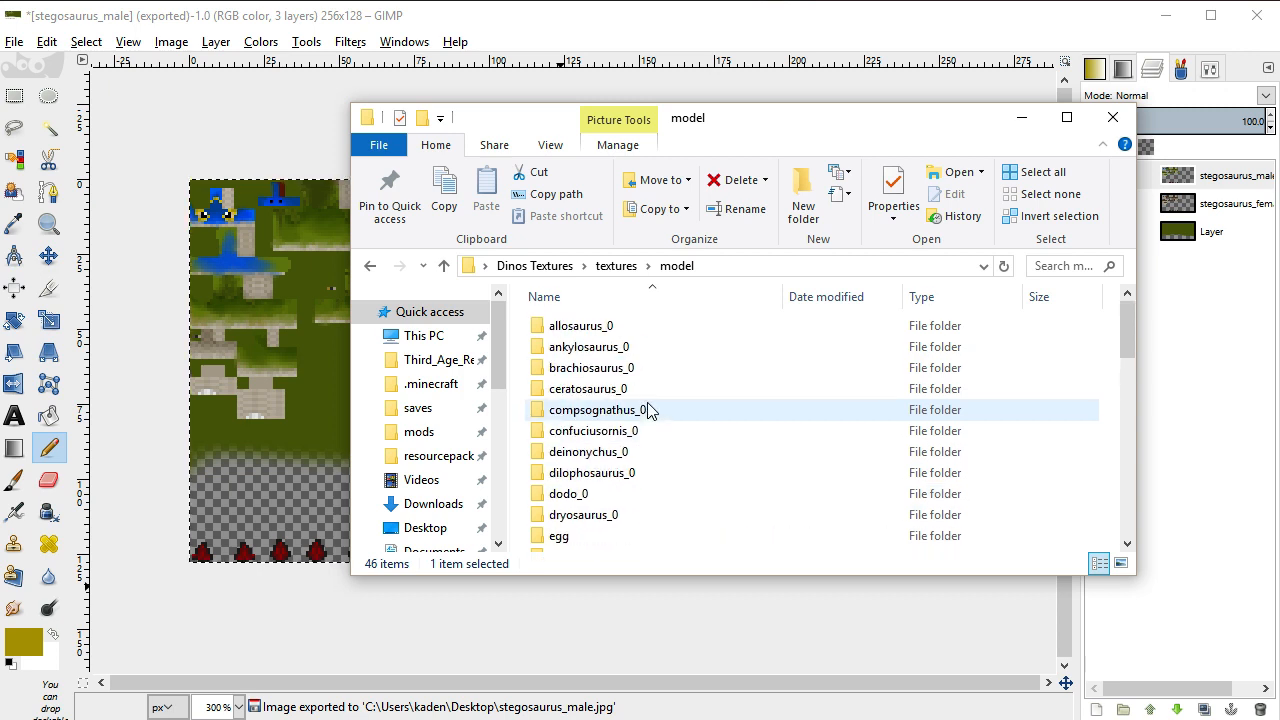
{"action": "double_click", "coordinate": [652, 389]}
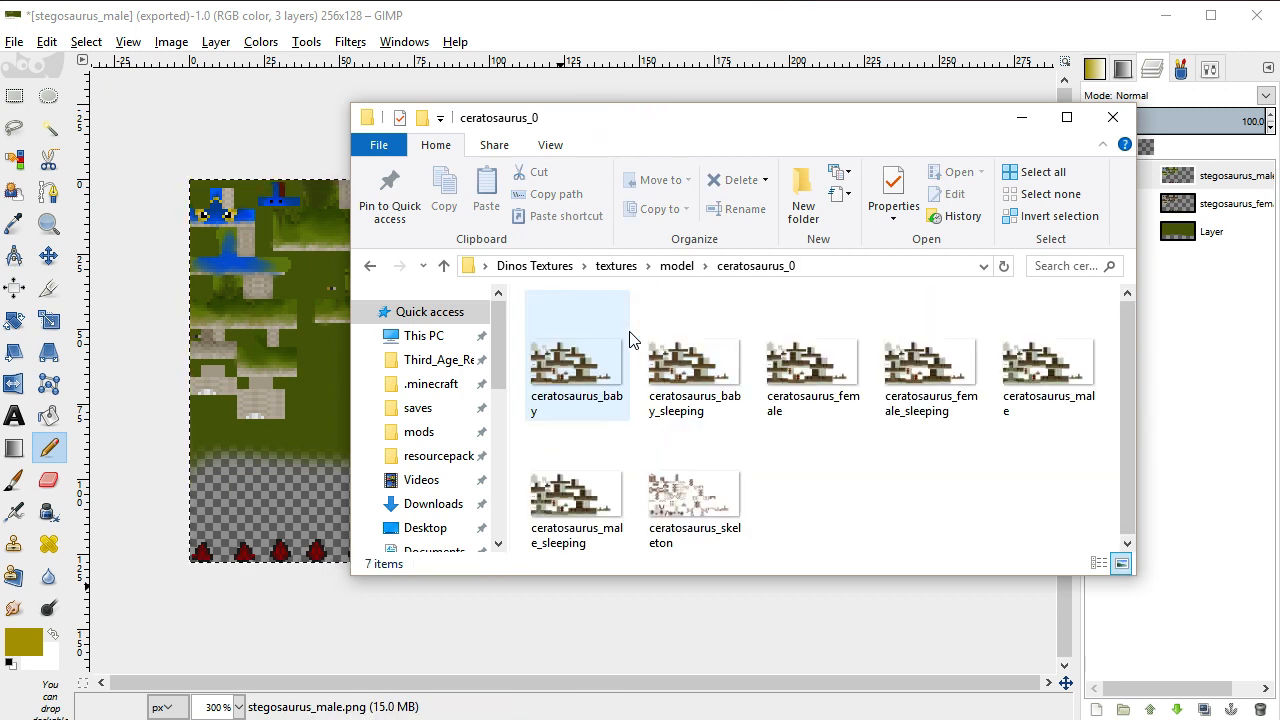
{"action": "left_click_drag", "start_coordinate": [1048, 370], "coordinate": [319, 404]}
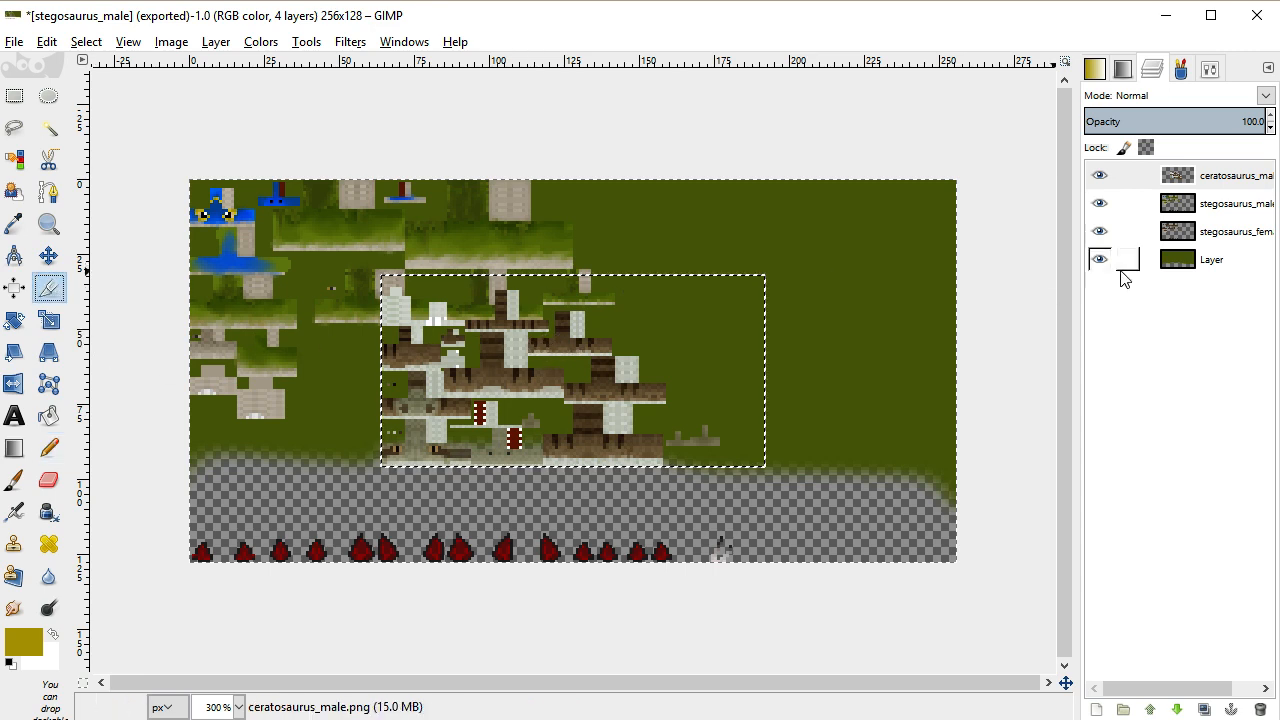
{"action": "right_click", "coordinate": [1188, 178]}
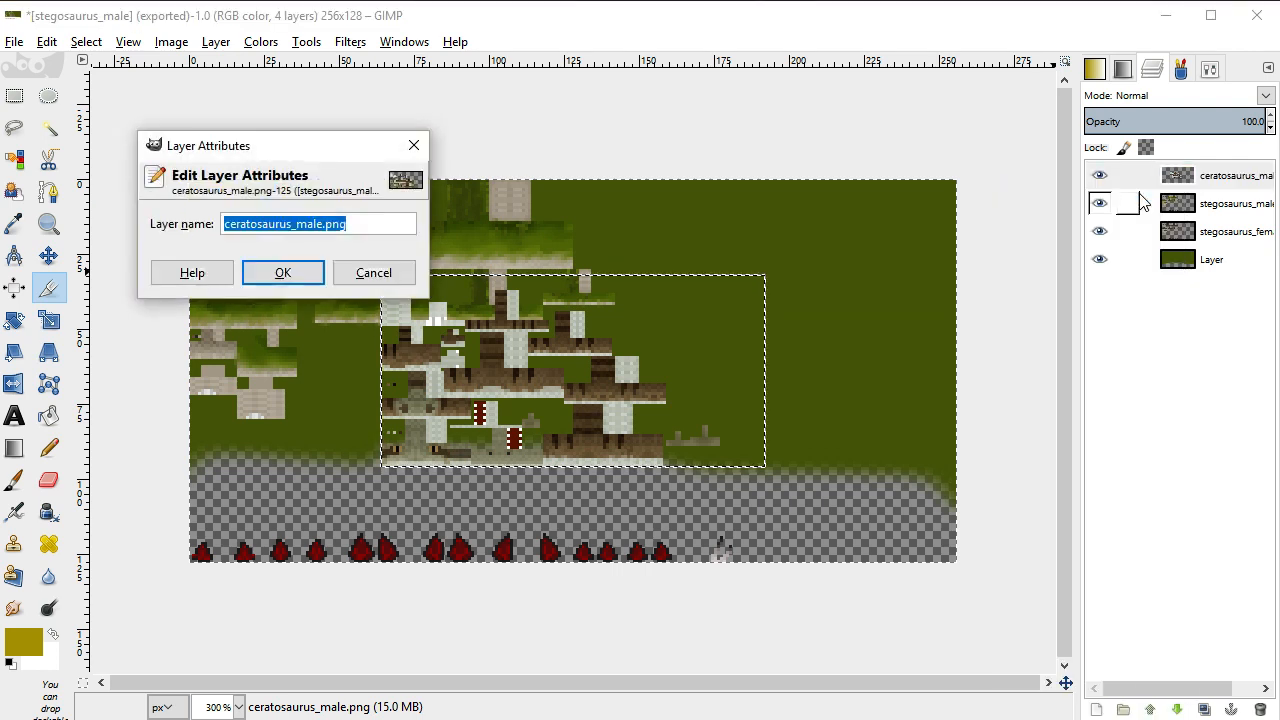
{"action": "left_click", "coordinate": [413, 144]}
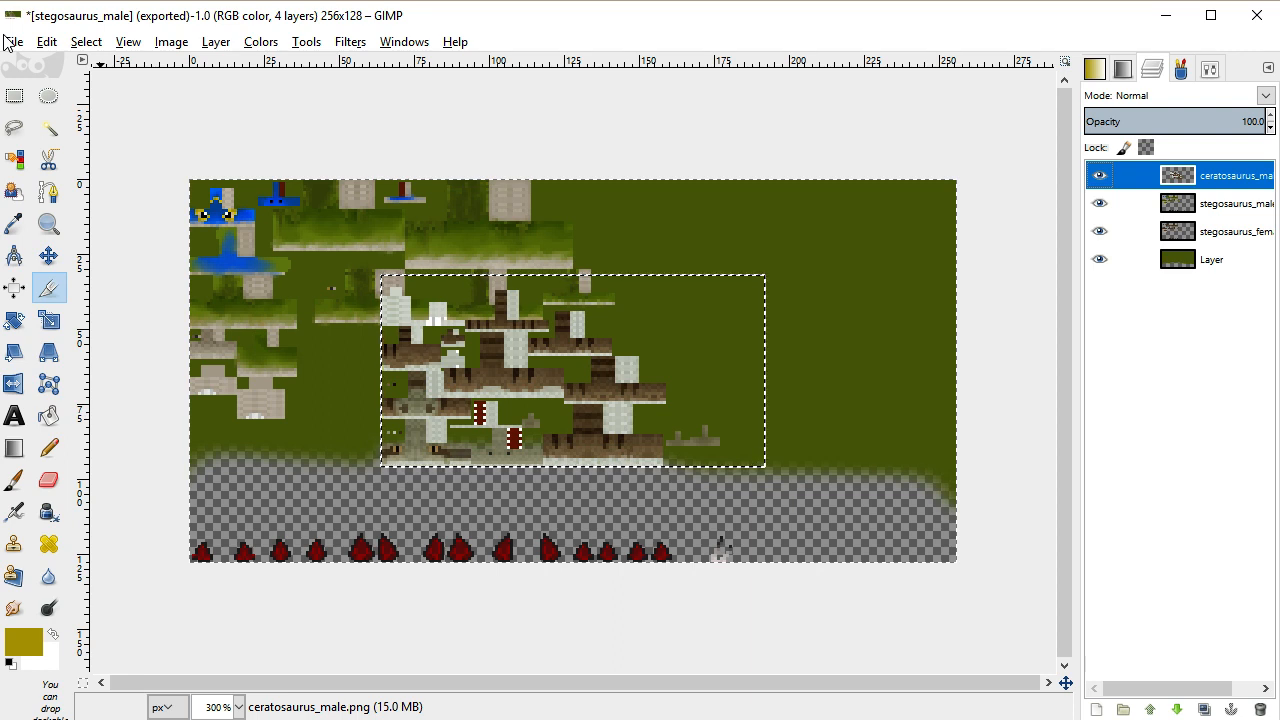
Open ceratosaurus_male.png from Desktop/Dinos Textures/textures/model/ceratosaurus_0 as a separate image
{"action": "left_click", "coordinate": [10, 42]}
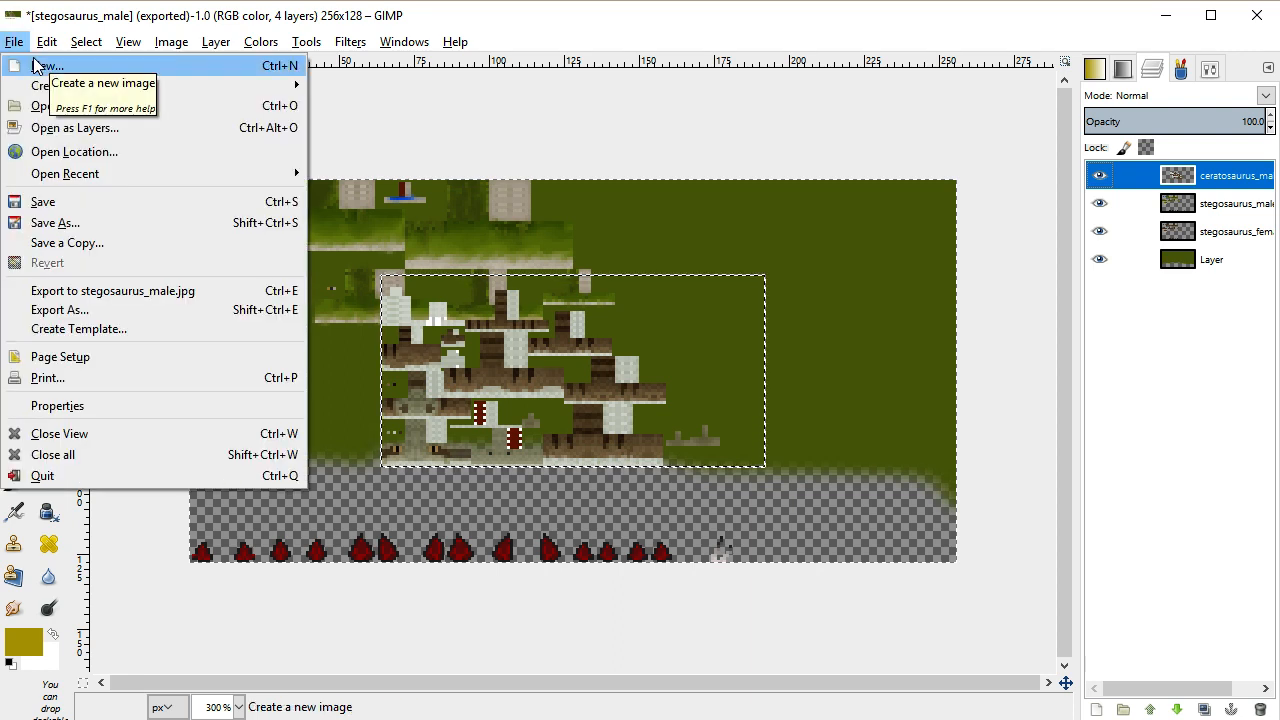
{"action": "left_click", "coordinate": [250, 106]}
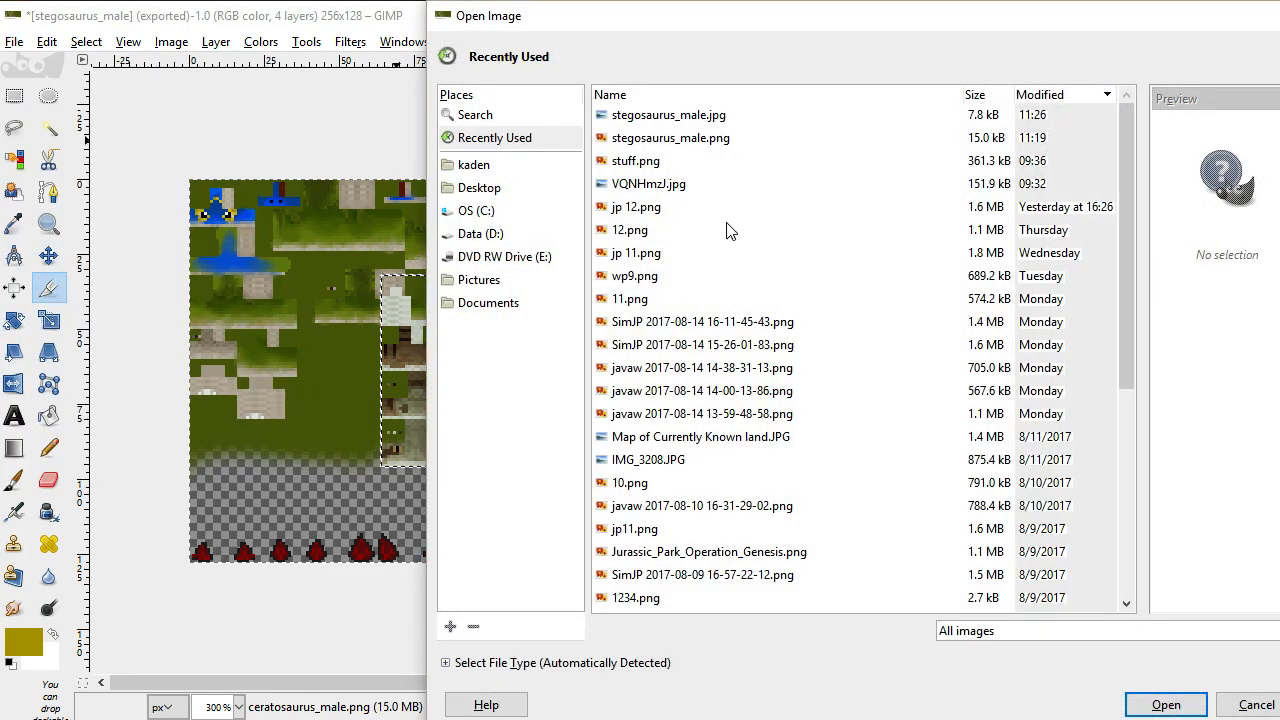
{"action": "left_click", "coordinate": [521, 189]}
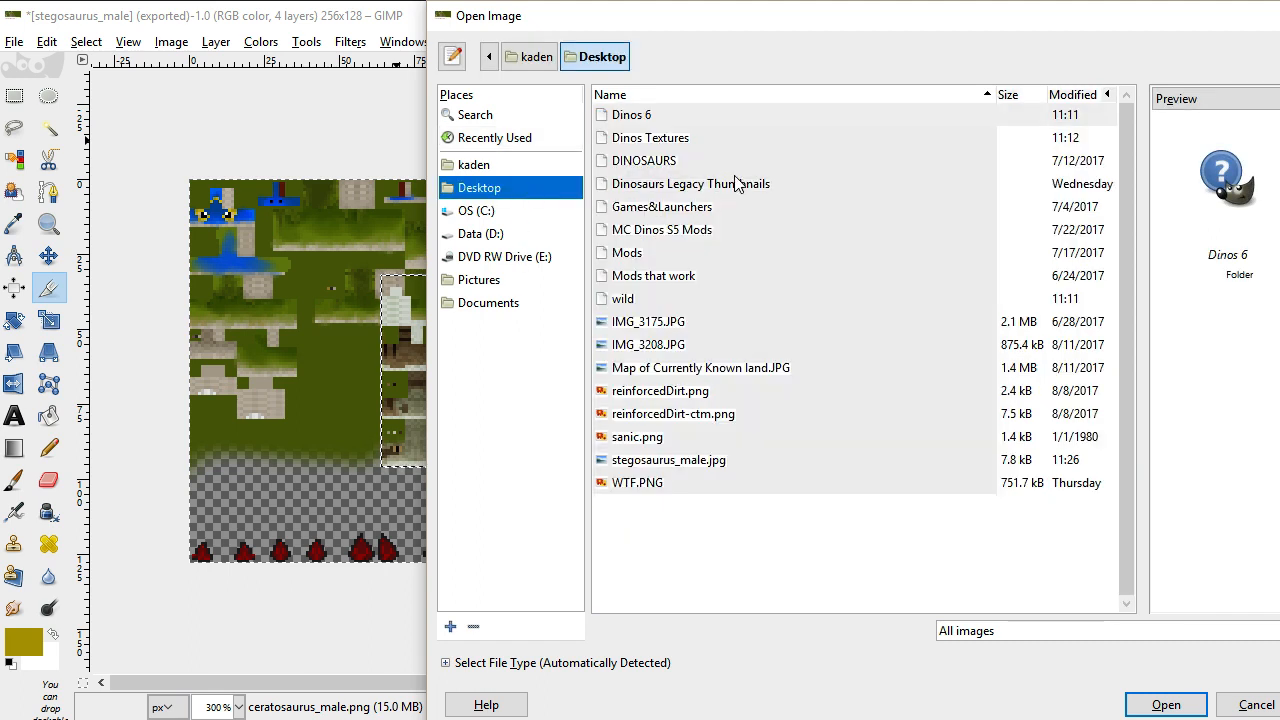
{"action": "double_click", "coordinate": [710, 135]}
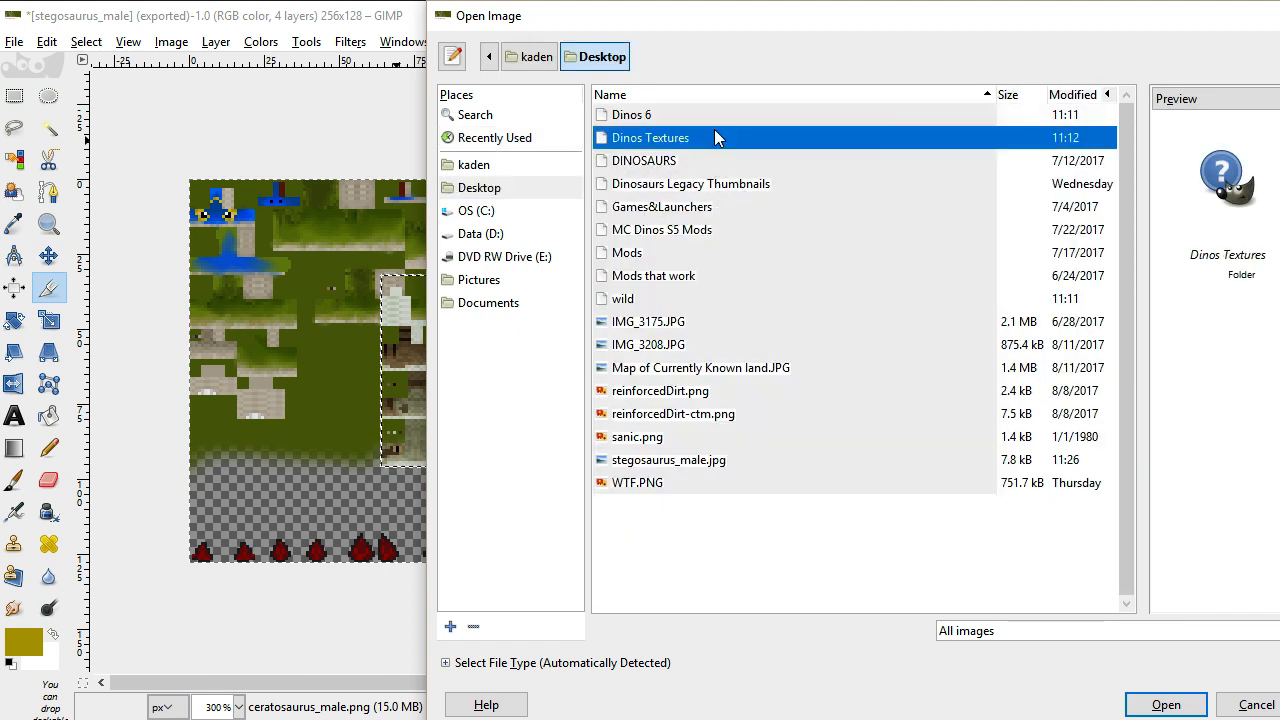
{"action": "double_click", "coordinate": [709, 120]}
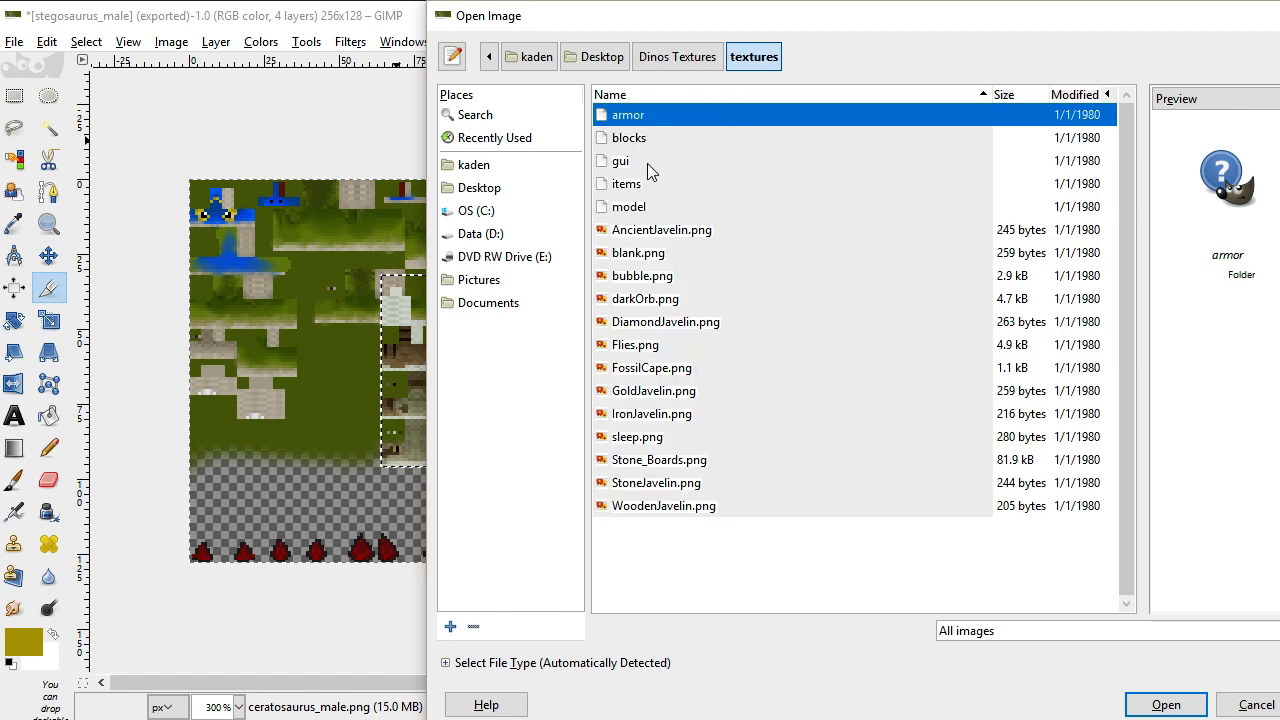
{"action": "double_click", "coordinate": [652, 207]}
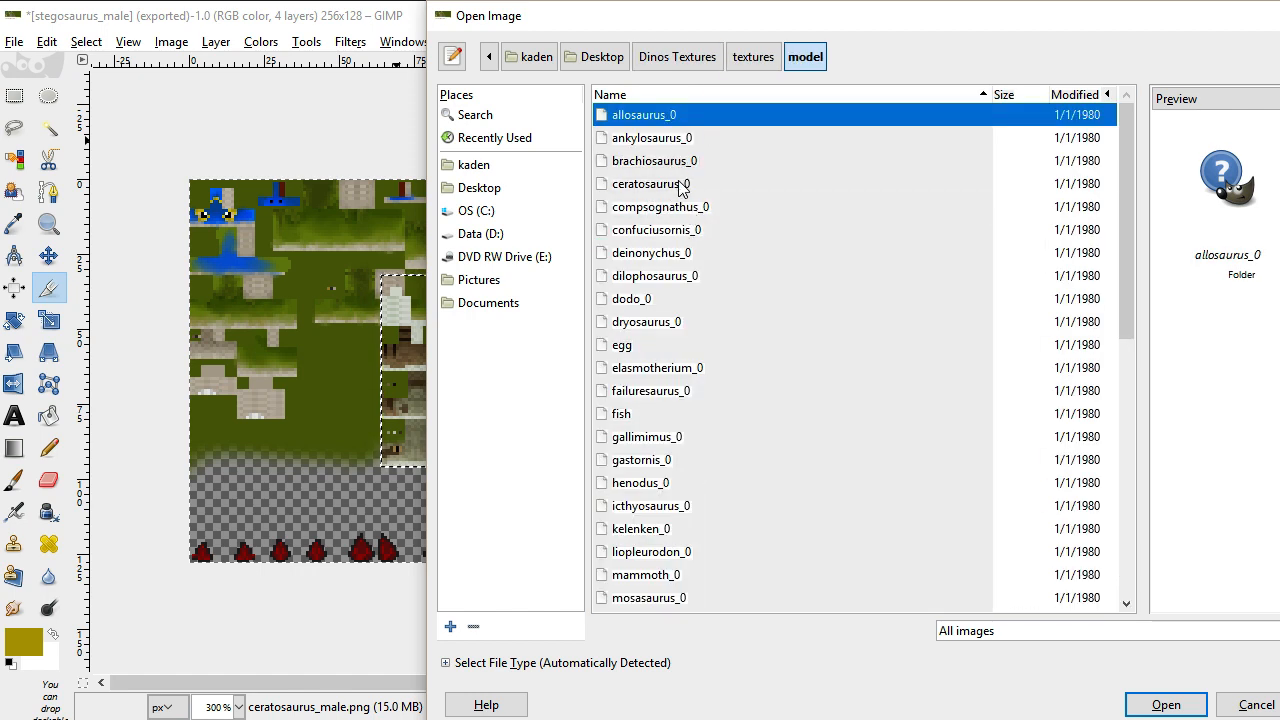
{"action": "double_click", "coordinate": [680, 186]}
{"action": "left_click", "coordinate": [698, 212]}
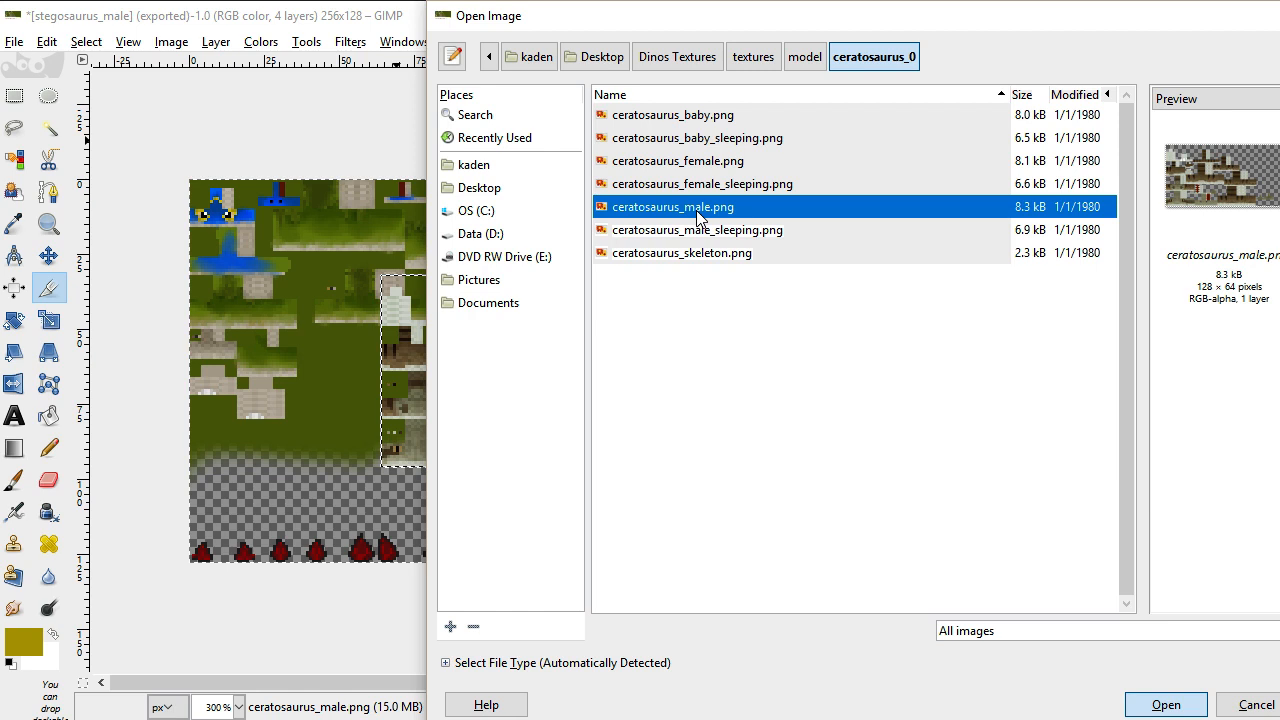
{"action": "double_click", "coordinate": [698, 212]}
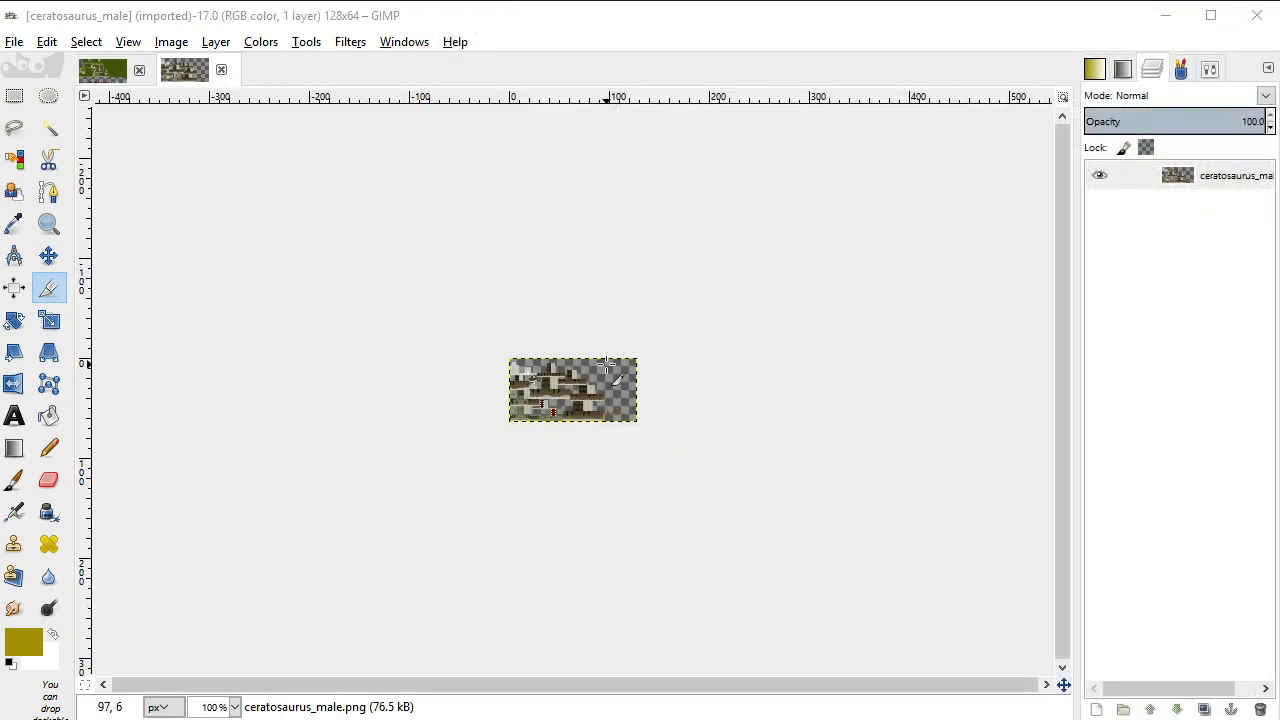
Look over the ceratosaurus male texture, swap the foreground and background colours, and set the foreground to light grey e3e3e3
{"action": "scroll", "coordinate": [714, 397], "scroll_direction": "up", "scroll_amount": 3}
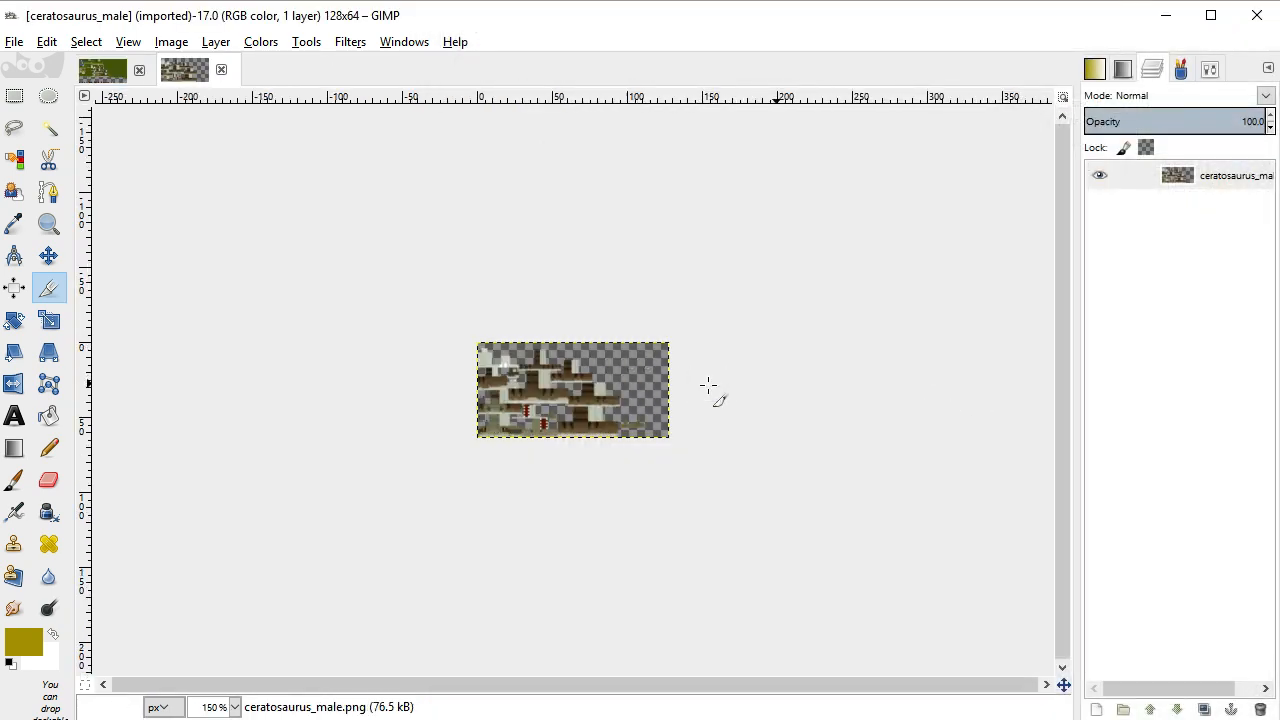
{"action": "scroll", "coordinate": [707, 386], "scroll_direction": "up", "scroll_amount": 2}
{"action": "scroll", "coordinate": [708, 386], "scroll_direction": "up", "scroll_amount": 1}
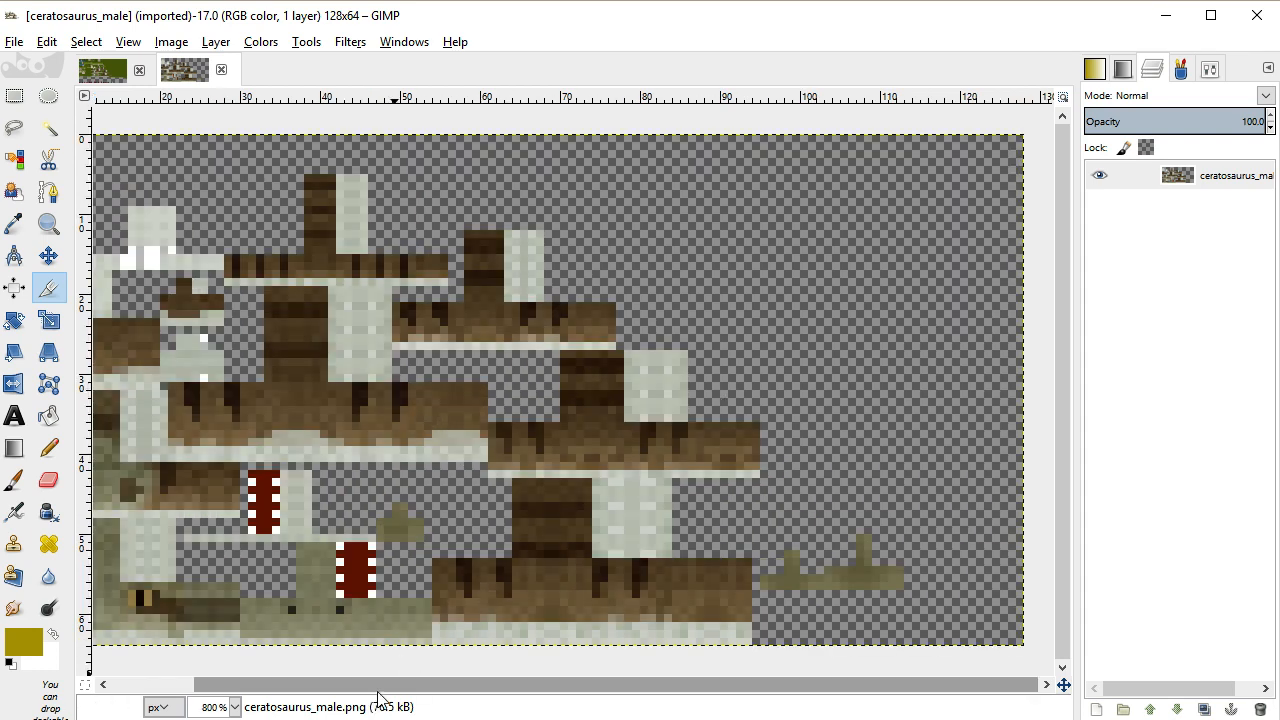
{"action": "left_click_drag", "start_coordinate": [312, 685], "coordinate": [229, 688]}
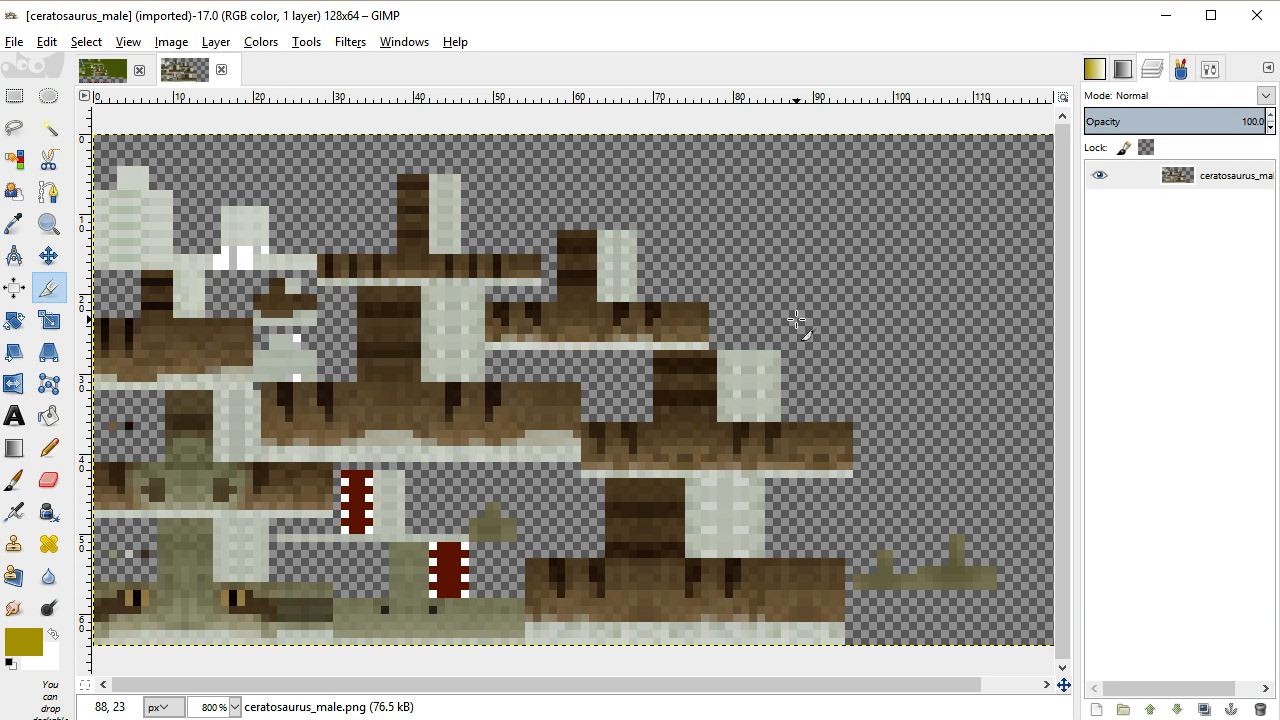
{"action": "left_click", "coordinate": [26, 225]}
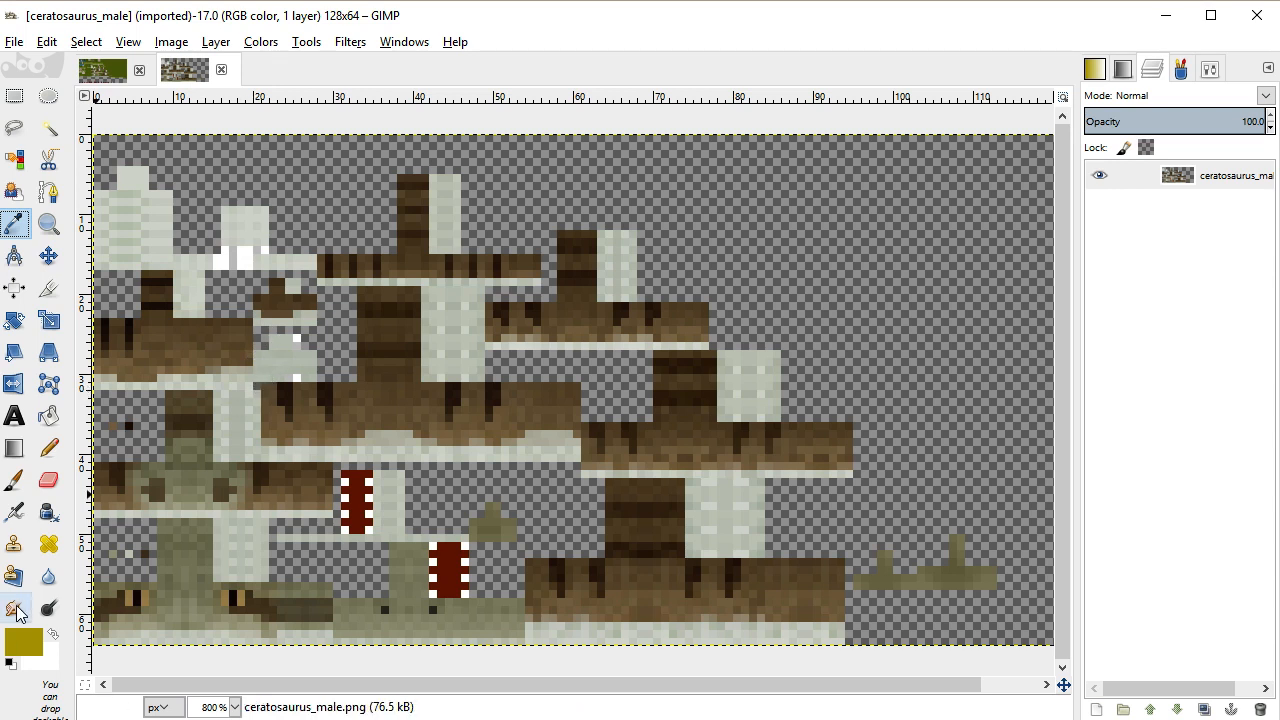
{"action": "left_click", "coordinate": [54, 636]}
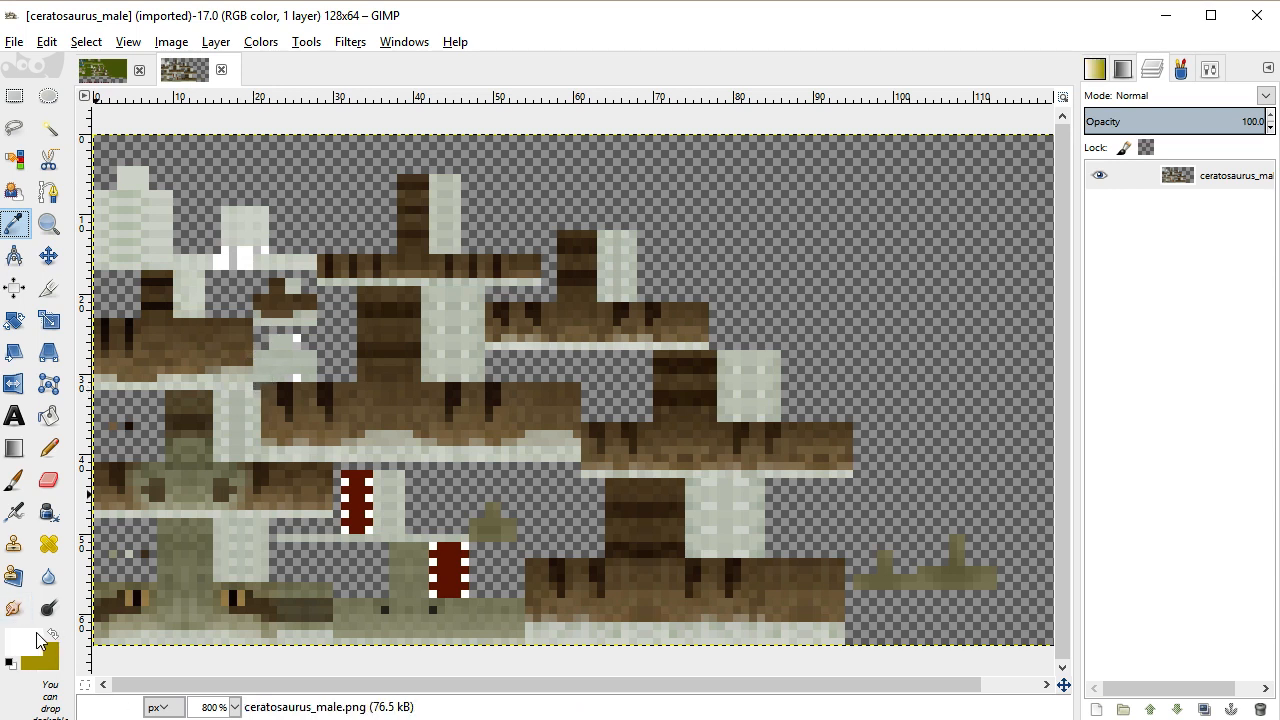
{"action": "left_click", "coordinate": [38, 640]}
{"action": "mouse_move", "coordinate": [950, 388]}
{"action": "left_mouse_down"}
{"action": "mouse_move", "coordinate": [934, 392]}
{"action": "mouse_move", "coordinate": [940, 402]}
{"action": "left_mouse_up"}
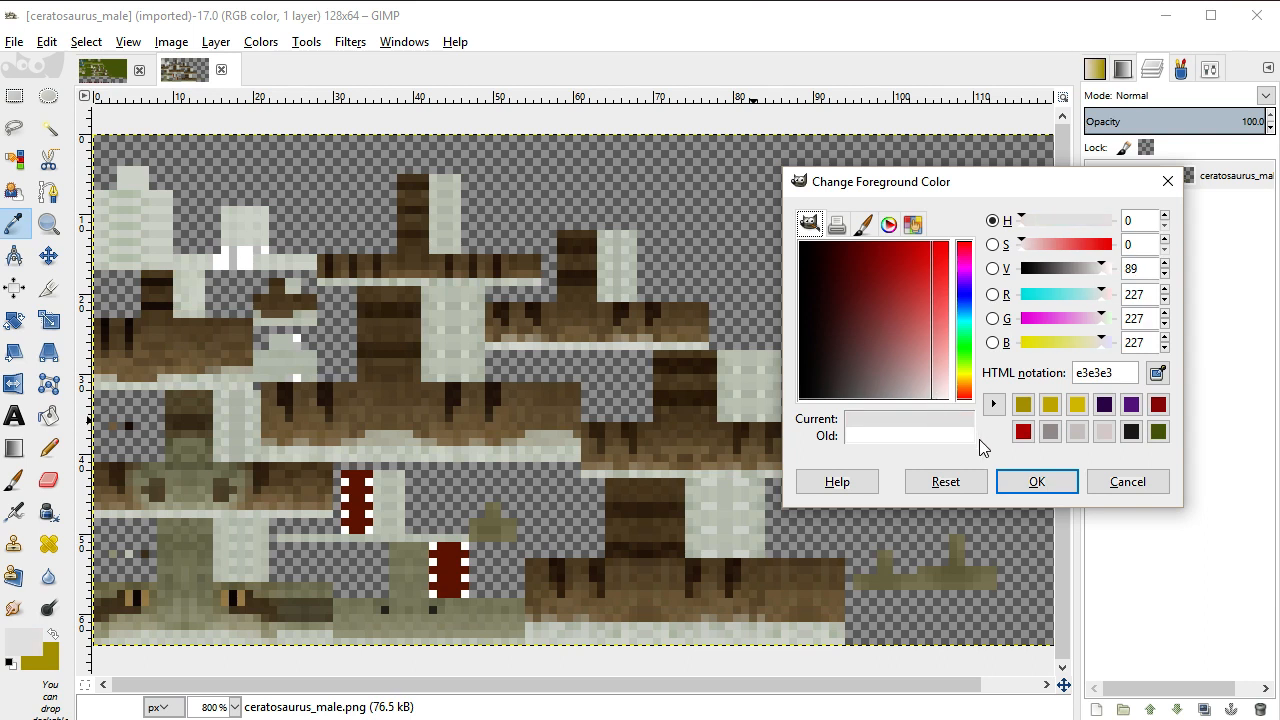
{"action": "left_click", "coordinate": [1037, 481]}
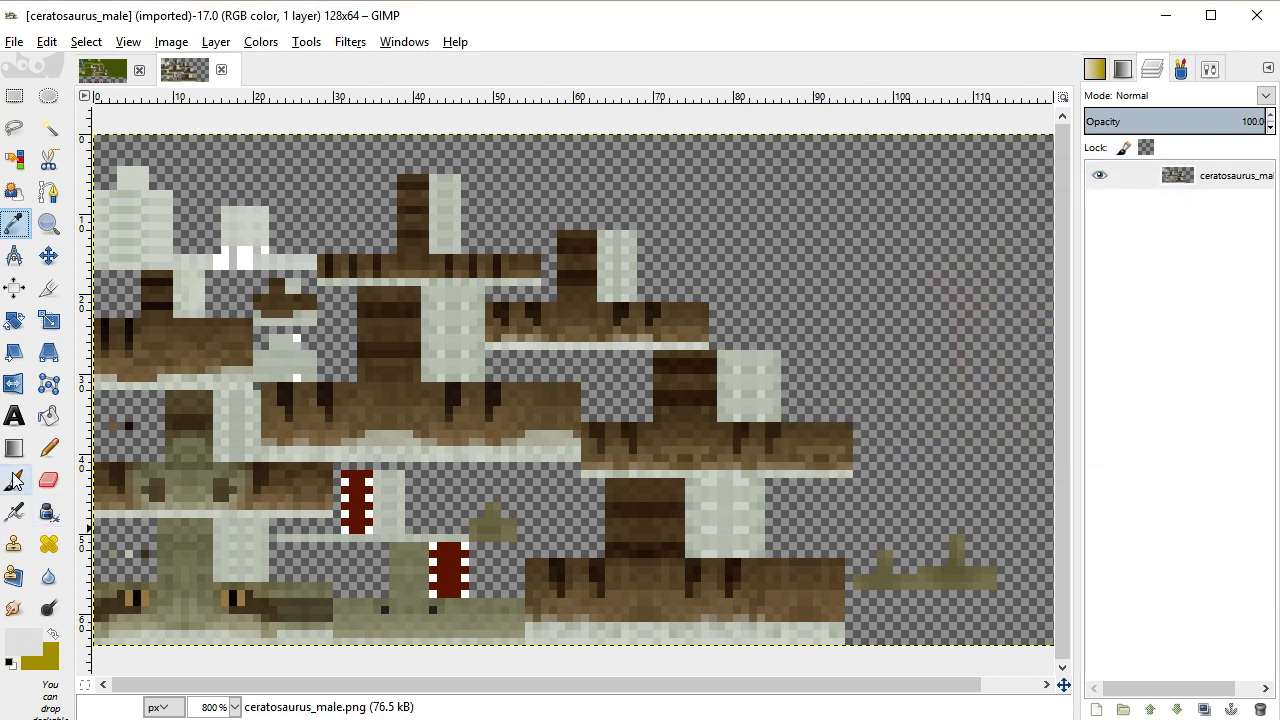
Paint light grey Pencil pixels above and beside the first eye on the ceratosaurus head texture
{"action": "left_click", "coordinate": [48, 447]}
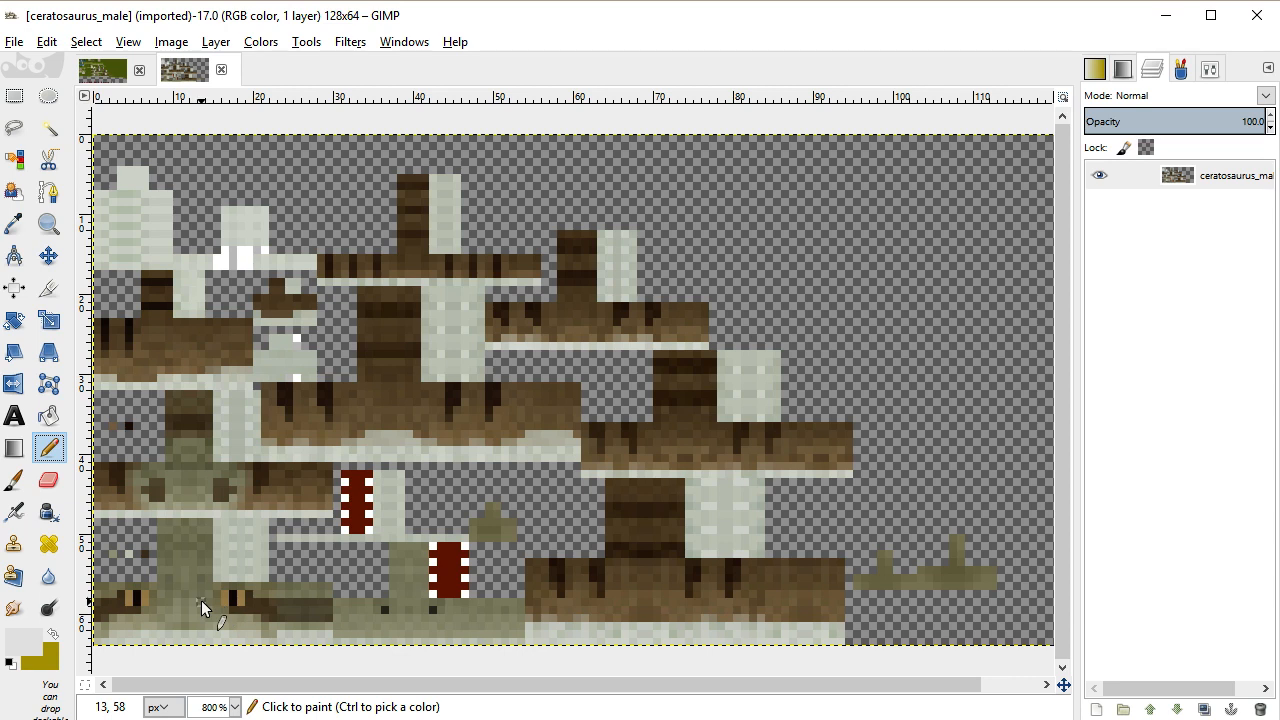
{"action": "scroll", "coordinate": [201, 600], "scroll_direction": "up", "scroll_amount": 4}
{"action": "scroll", "coordinate": [210, 608], "scroll_direction": "down", "scroll_amount": 2}
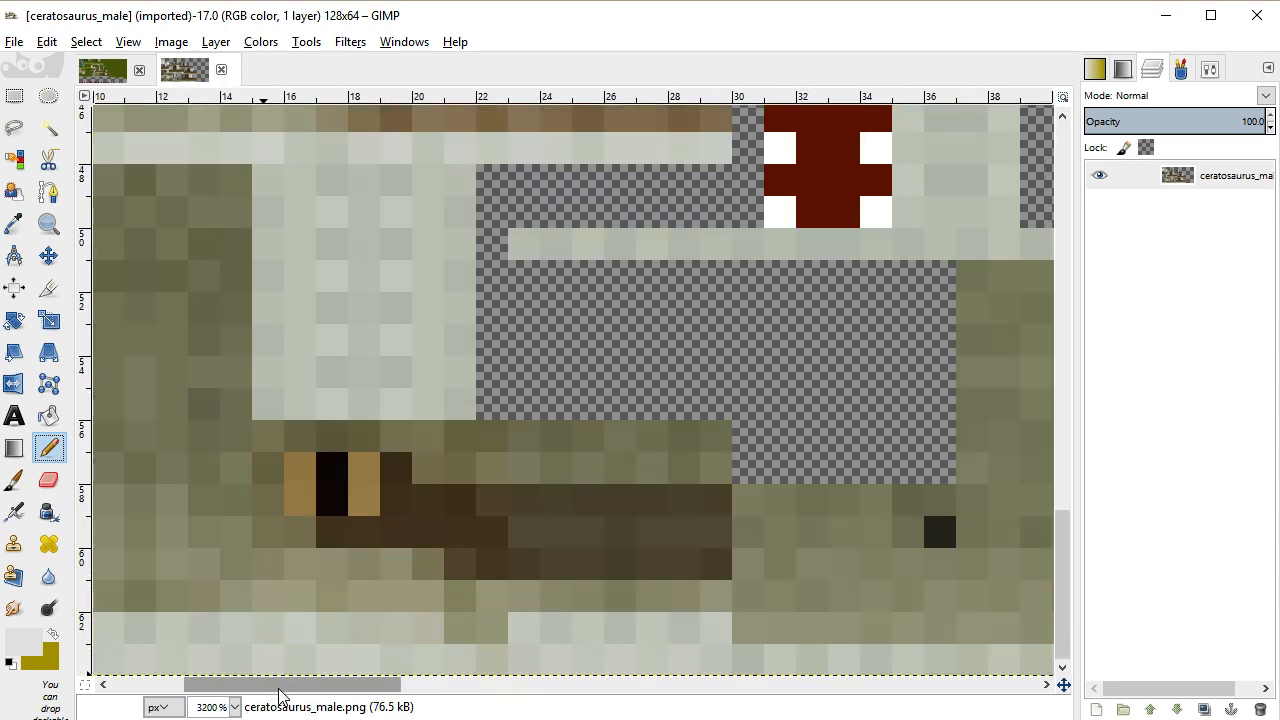
{"action": "scroll", "coordinate": [184, 672], "scroll_direction": "left", "scroll_amount": 5}
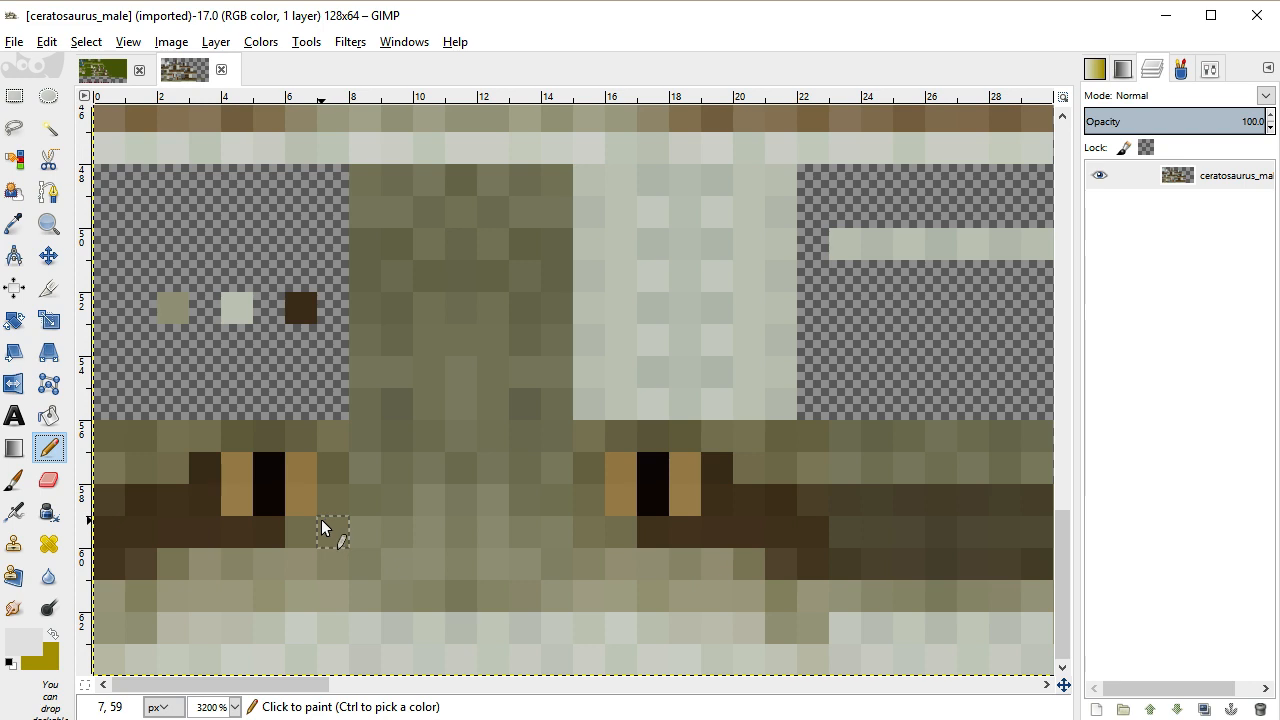
{"action": "mouse_move", "coordinate": [321, 519]}
{"action": "left_mouse_down"}
{"action": "mouse_move", "coordinate": [331, 466]}
{"action": "mouse_move", "coordinate": [289, 440]}
{"action": "mouse_move", "coordinate": [206, 436]}
{"action": "mouse_move", "coordinate": [157, 457]}
{"action": "mouse_move", "coordinate": [118, 432]}
{"action": "left_mouse_up"}
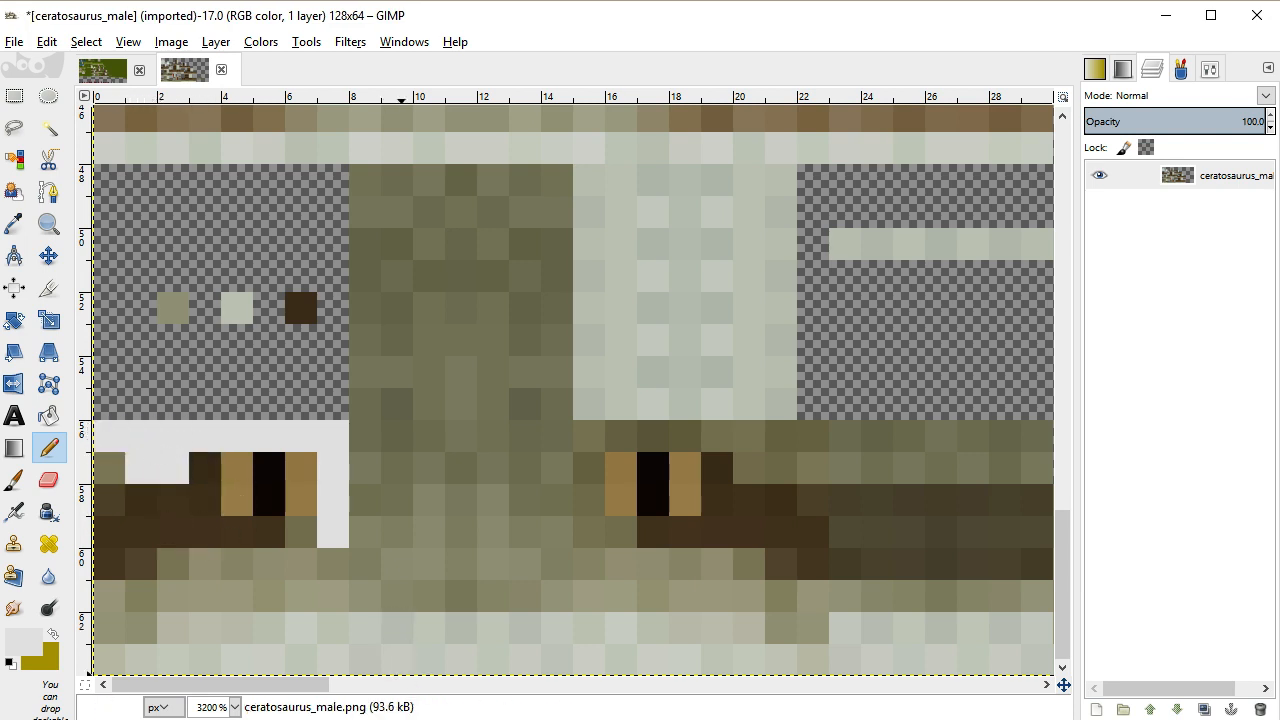
Try overlaying the ceratosaurus_skeleton texture as a layer on the male texture, and undo it together with the grey pencil strokes
{"action": "left_click", "coordinate": [498, 706]}
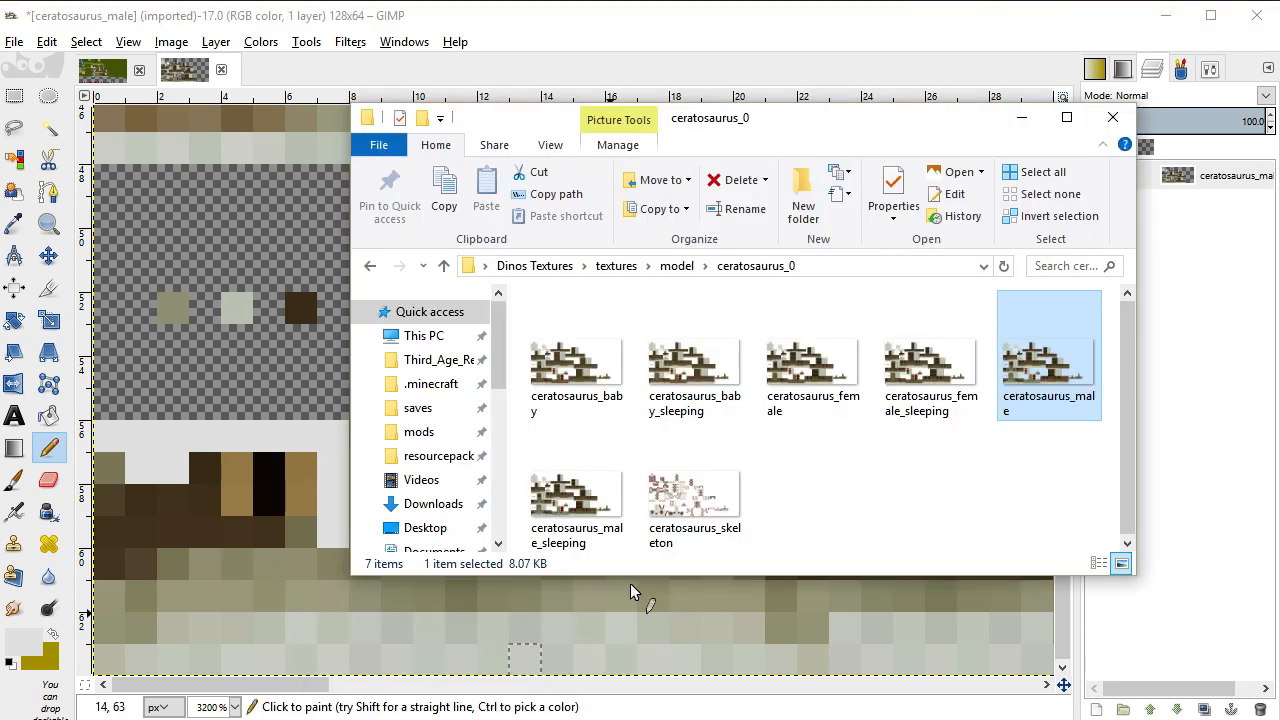
{"action": "left_click_drag", "start_coordinate": [686, 493], "coordinate": [303, 450]}
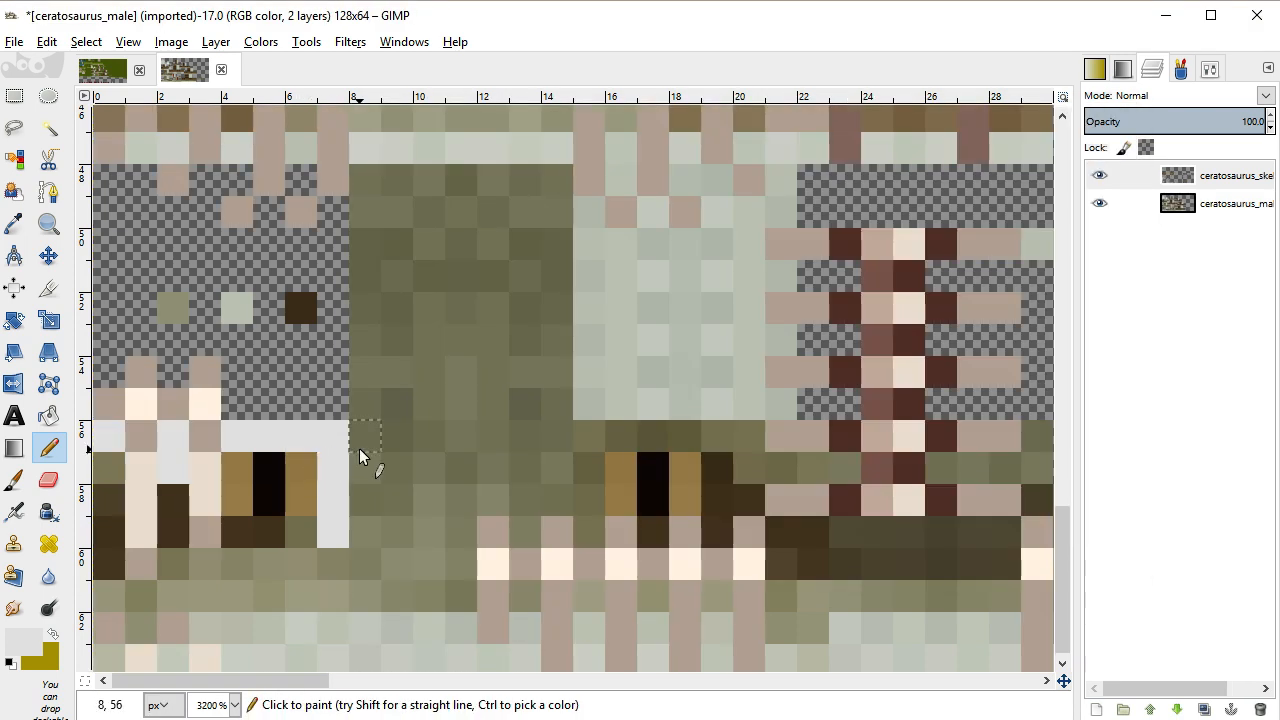
{"action": "scroll", "coordinate": [820, 357], "scroll_direction": "down", "scroll_amount": 2}
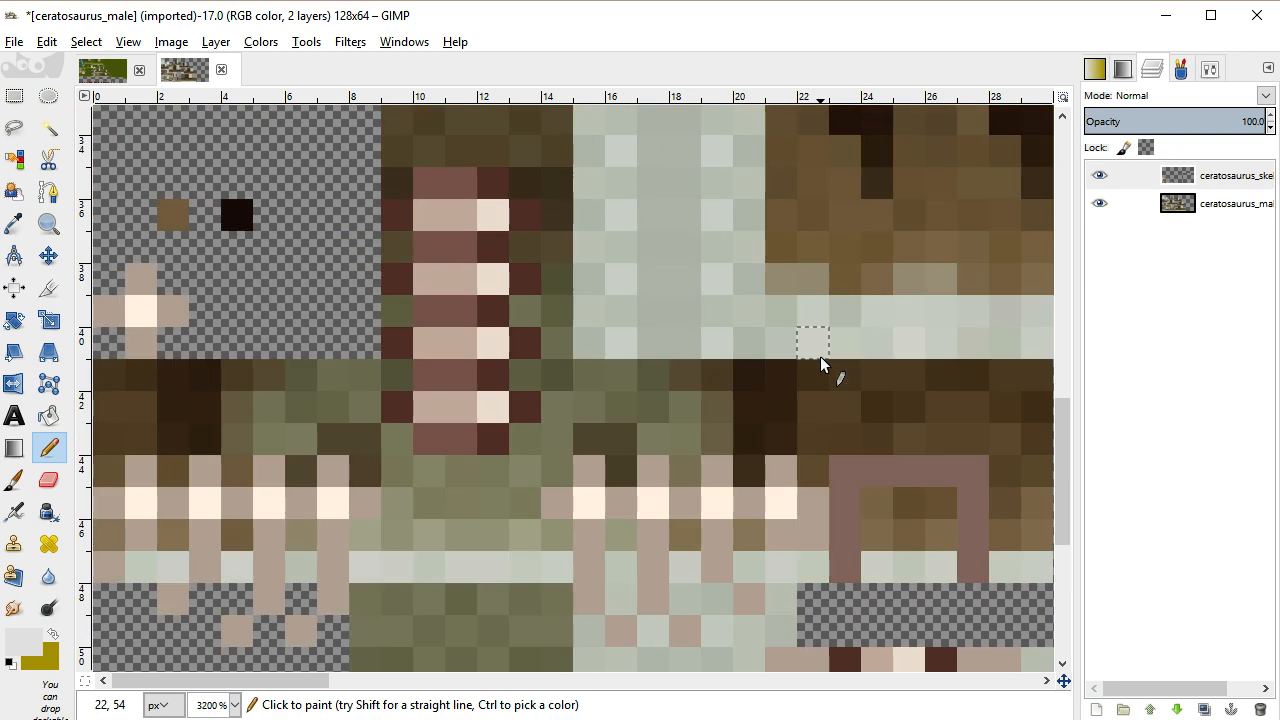
{"action": "scroll", "coordinate": [820, 356], "scroll_direction": "down", "scroll_amount": 2}
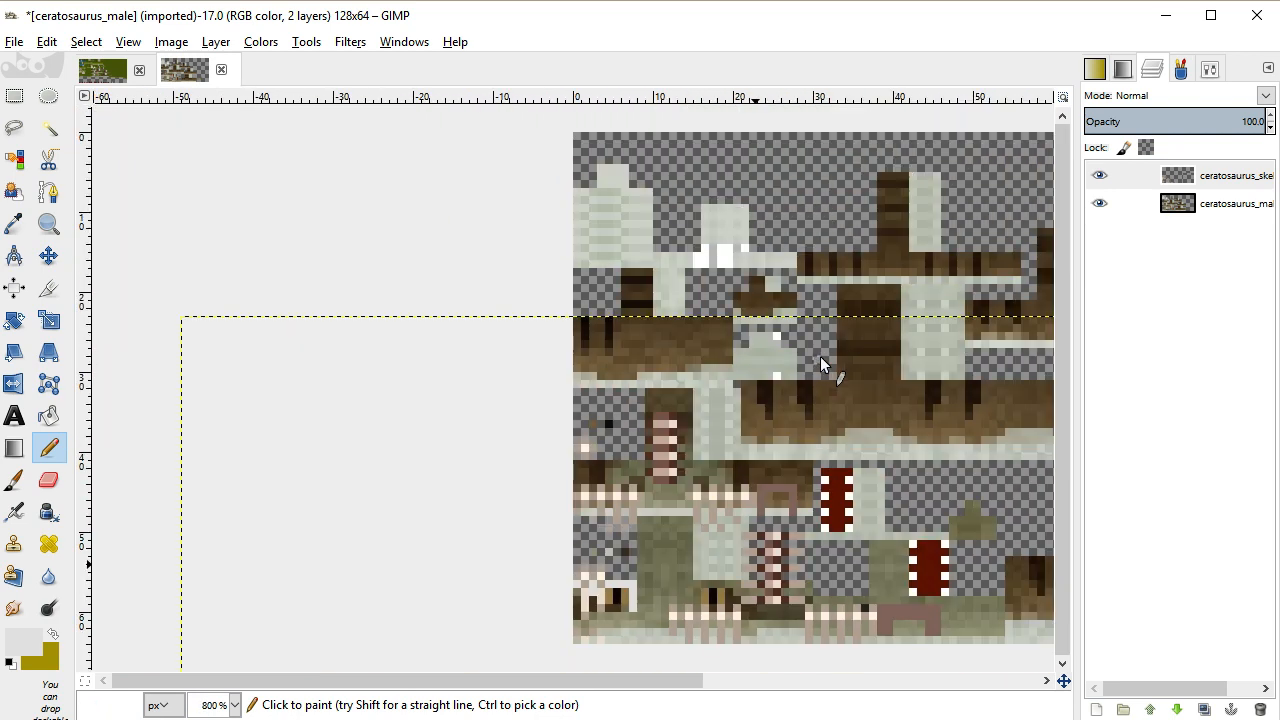
{"action": "key", "text": "ctrl+z"}
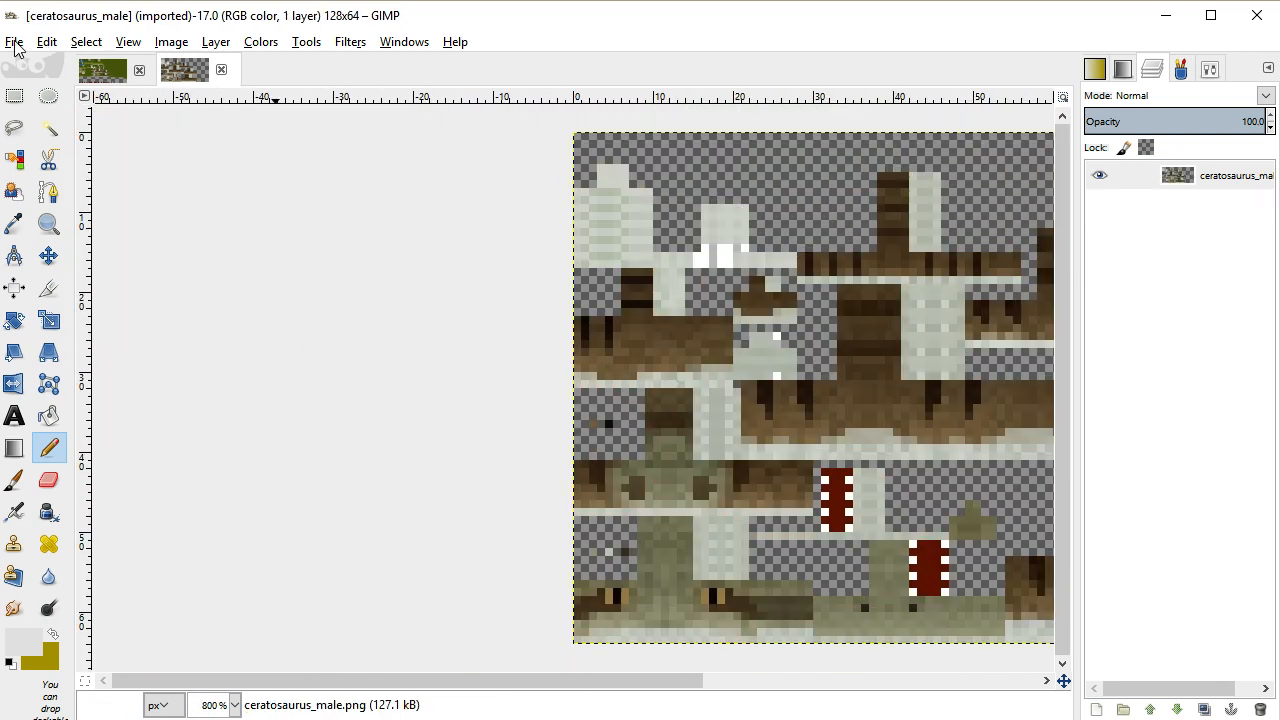
Open ceratosaurus_skeleton.png as a separate image and examine its bone and skull pixels up close
{"action": "left_click", "coordinate": [46, 41]}
{"action": "mouse_move", "coordinate": [14, 41]}
{"action": "left_click", "coordinate": [60, 103]}
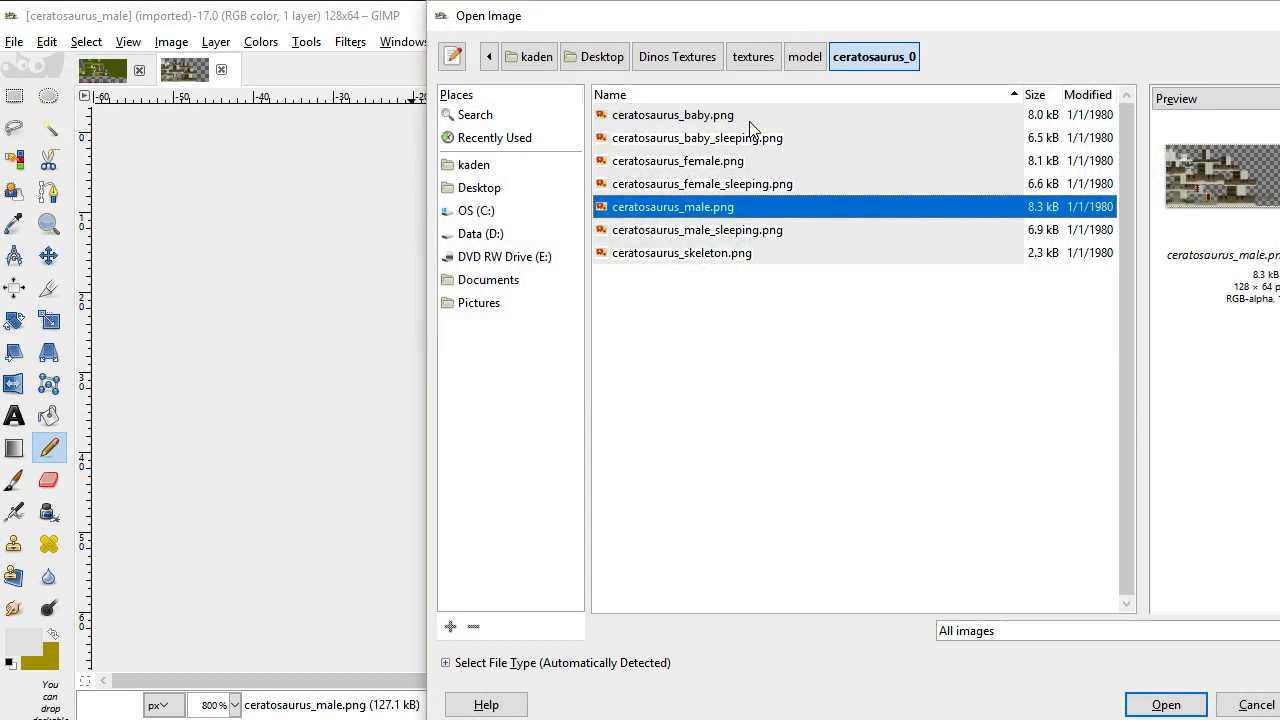
{"action": "double_click", "coordinate": [709, 252]}
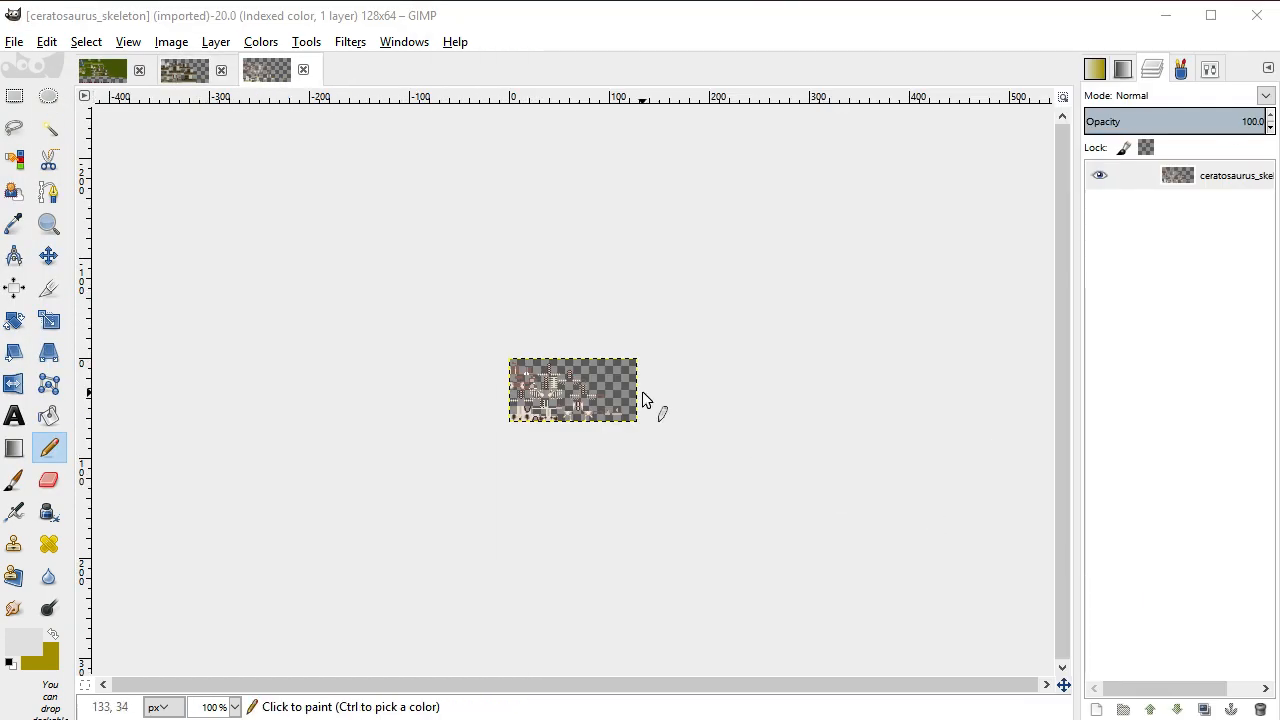
{"action": "scroll", "coordinate": [642, 391], "scroll_direction": "up", "scroll_amount": 8}
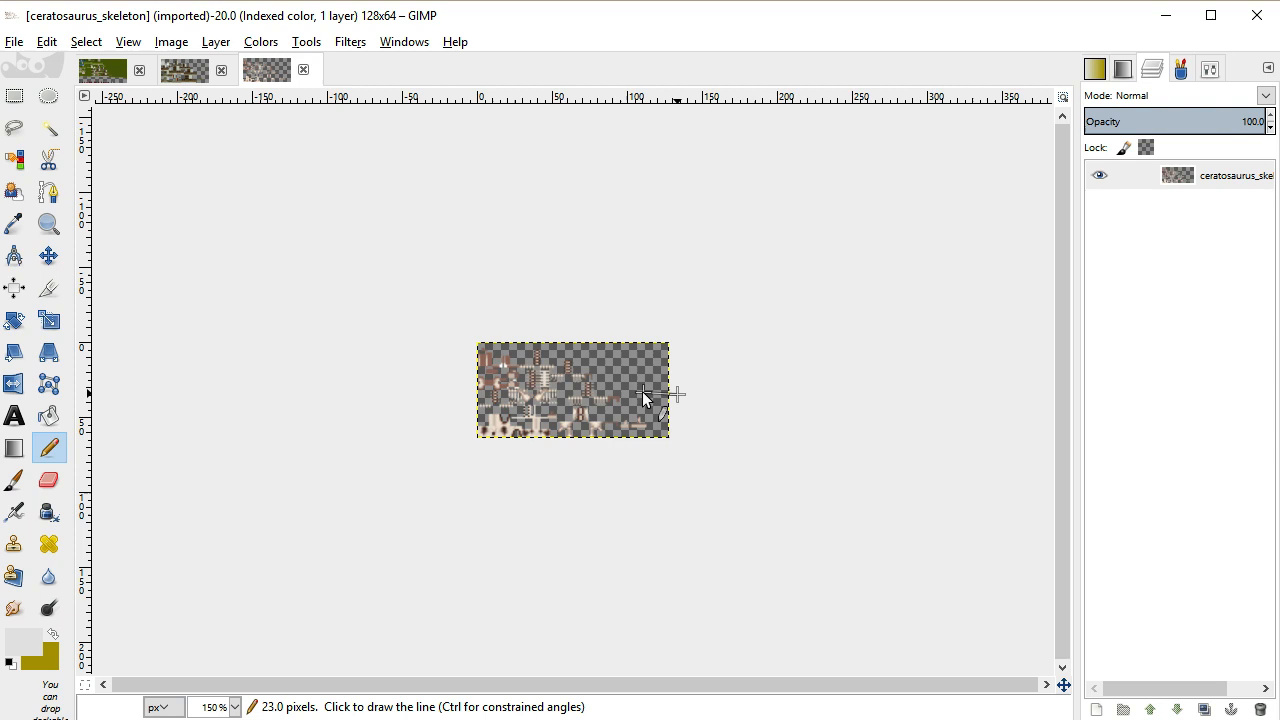
{"action": "scroll", "coordinate": [642, 391], "scroll_direction": "down", "scroll_amount": 3}
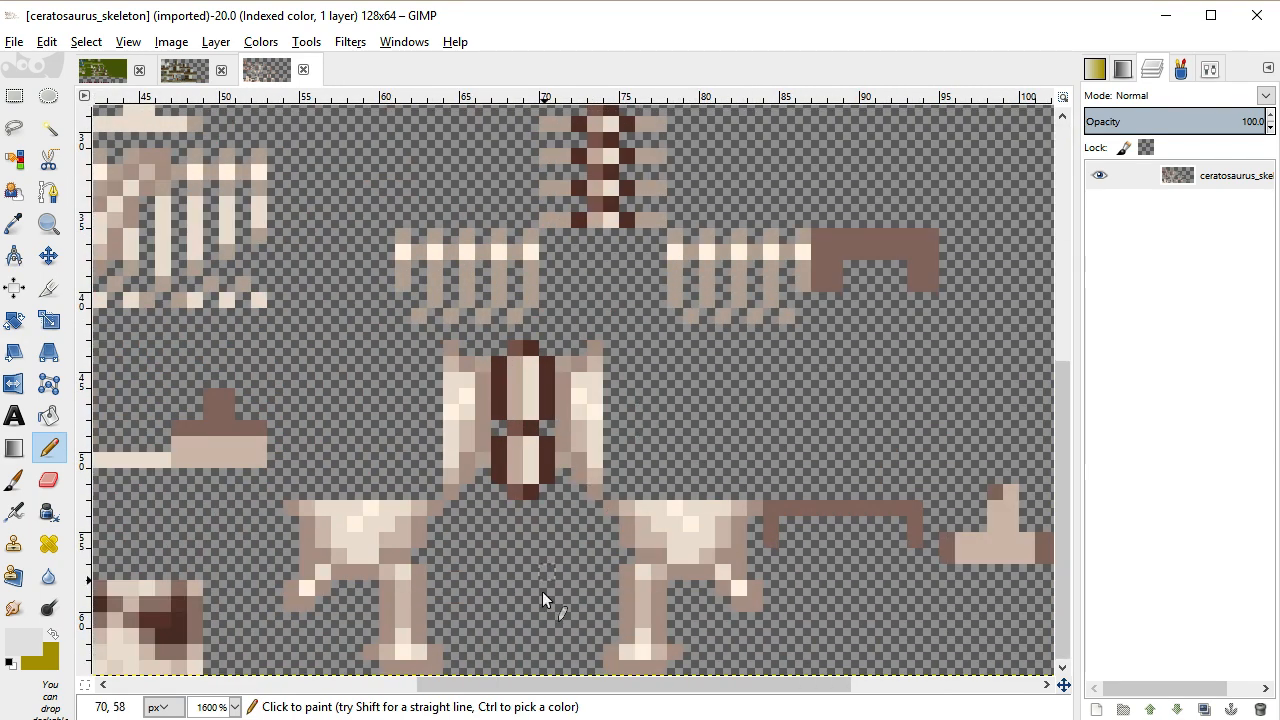
{"action": "left_click_drag", "start_coordinate": [529, 686], "coordinate": [150, 688]}
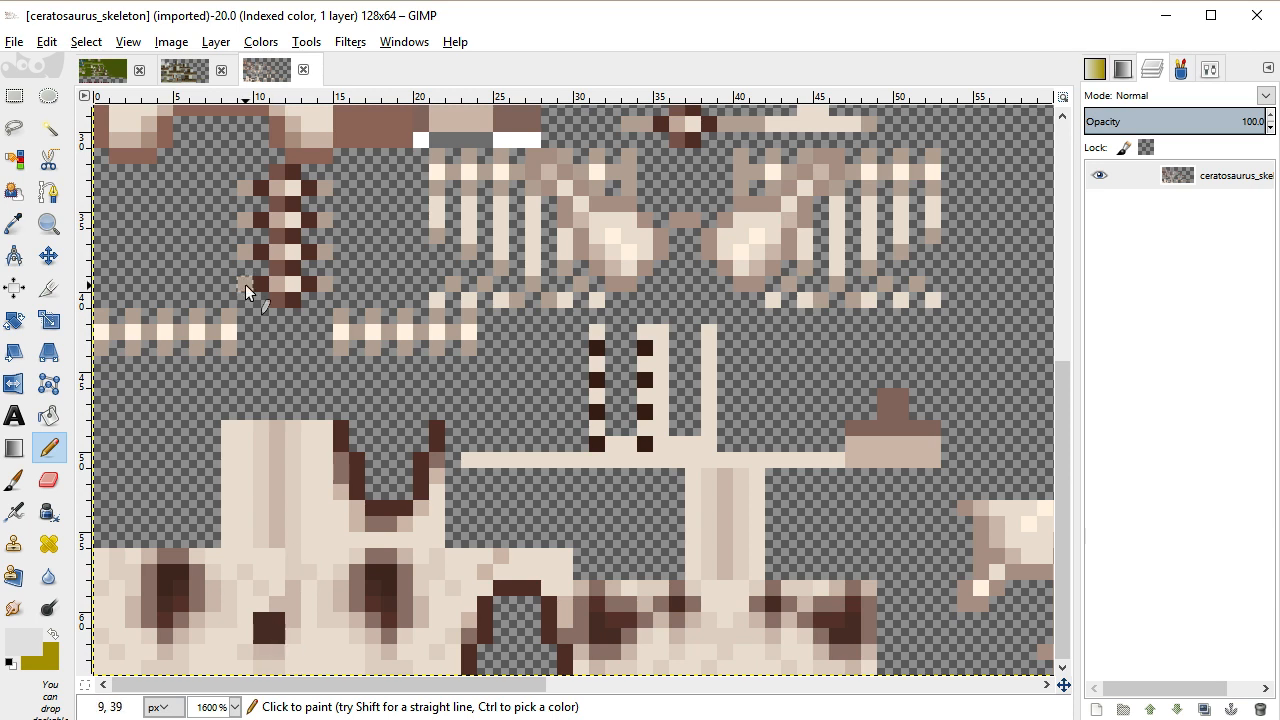
Add ceratosaurus_skeleton.png as a layer to the ceratosaurus_male image and move it into alignment with the texture beneath
{"action": "left_click", "coordinate": [181, 77]}
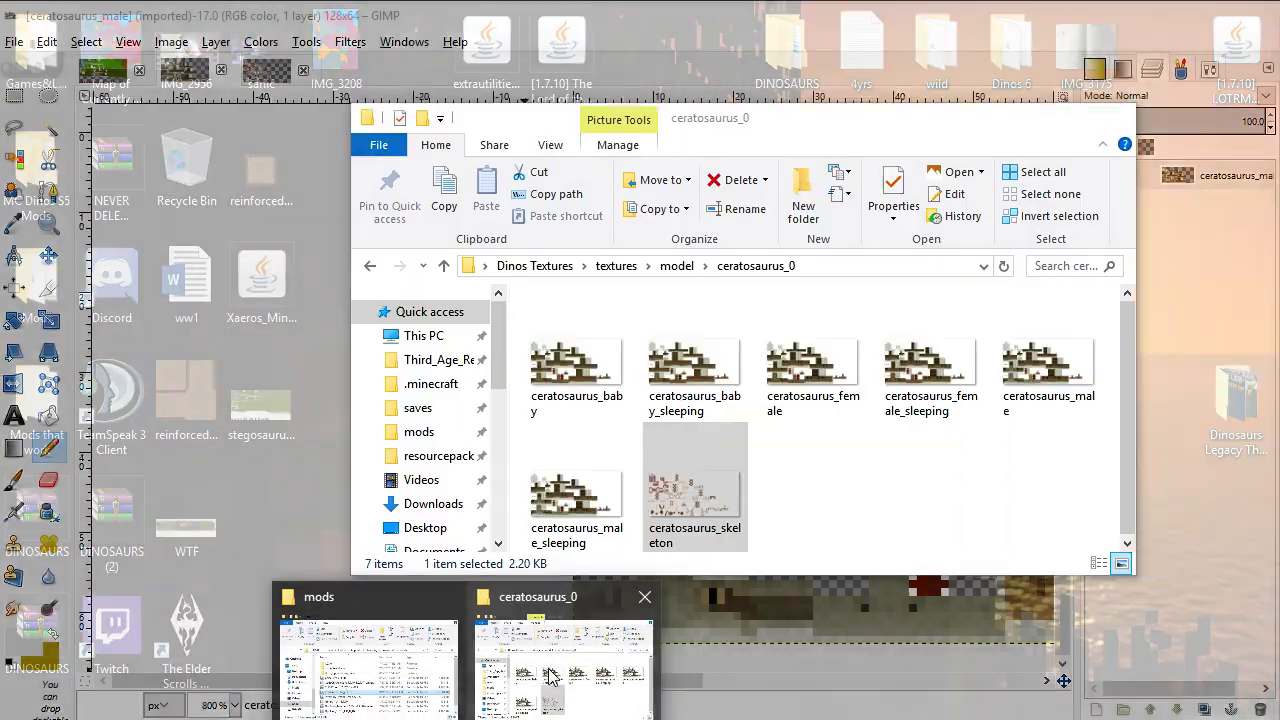
{"action": "left_click", "coordinate": [548, 677]}
{"action": "left_click_drag", "start_coordinate": [690, 485], "coordinate": [611, 582]}
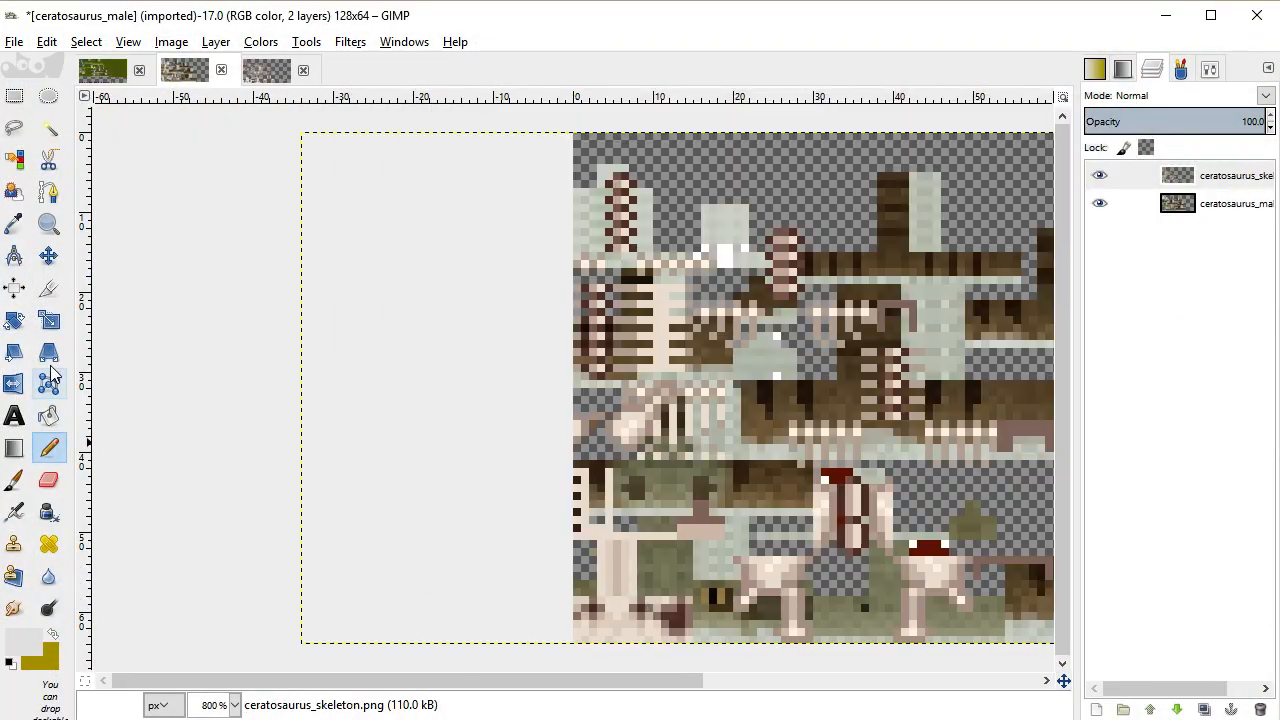
{"action": "left_click", "coordinate": [49, 256]}
{"action": "left_click_drag", "start_coordinate": [631, 621], "coordinate": [906, 624]}
{"action": "scroll", "coordinate": [780, 670], "scroll_direction": "up", "scroll_amount": 3}
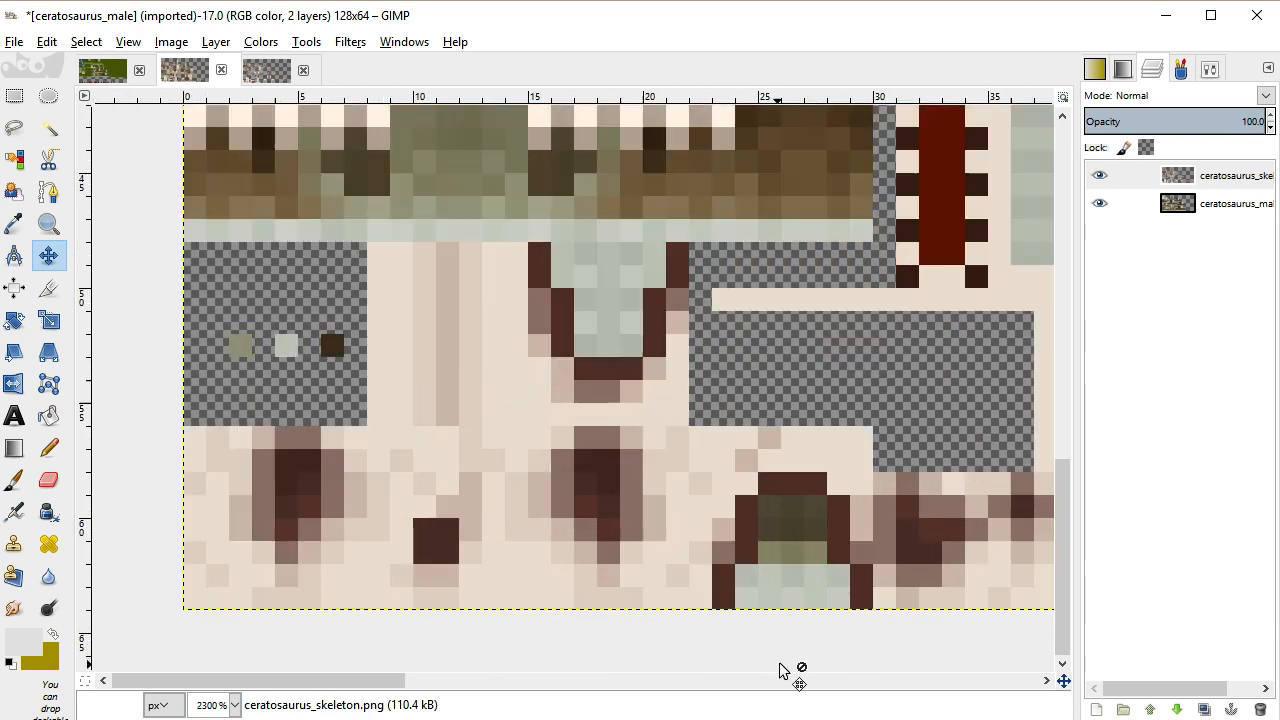
Erase a few skeleton pixels beside the U-shaped skull opening and enable the Eraser's Hard edge option
{"action": "left_click", "coordinate": [50, 475]}
{"action": "left_click_drag", "start_coordinate": [684, 418], "coordinate": [677, 371]}
{"action": "left_click", "coordinate": [1210, 68]}
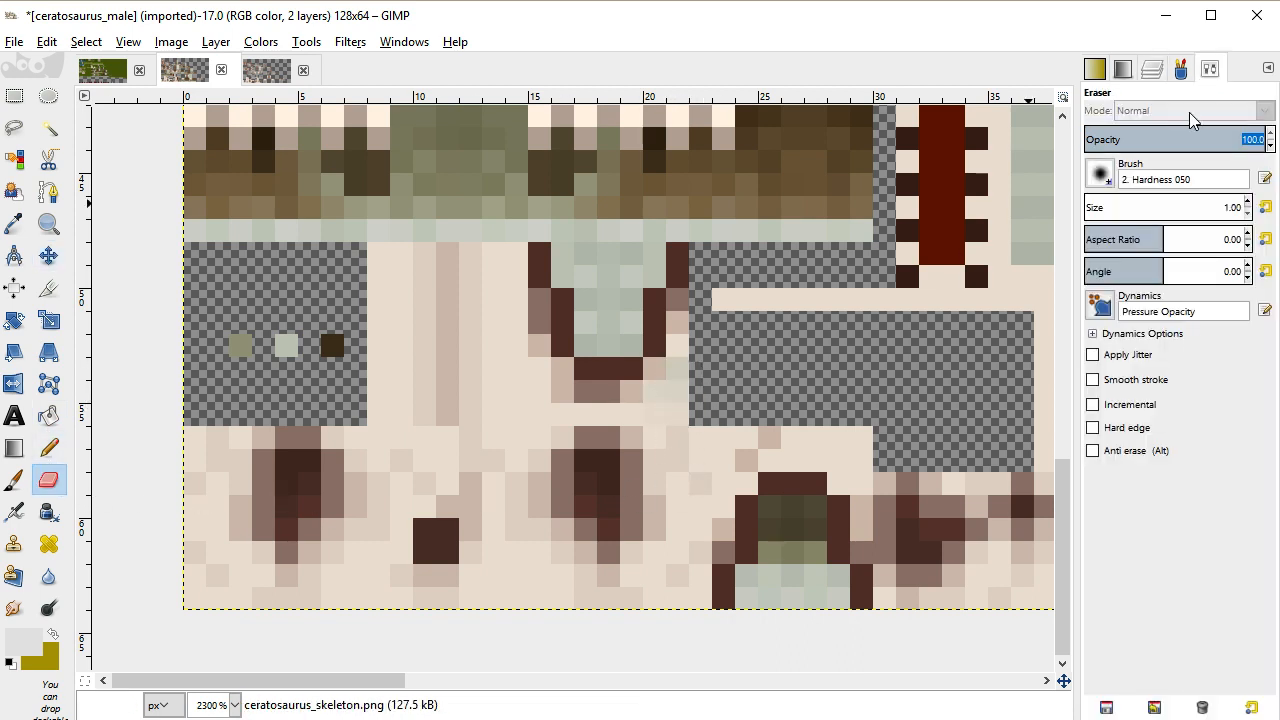
{"action": "left_click", "coordinate": [1093, 427]}
Try erasing the skeleton pixels along both sides of the U-shaped skull opening, and undo the strokes
{"action": "left_click_drag", "start_coordinate": [677, 417], "coordinate": [677, 266]}
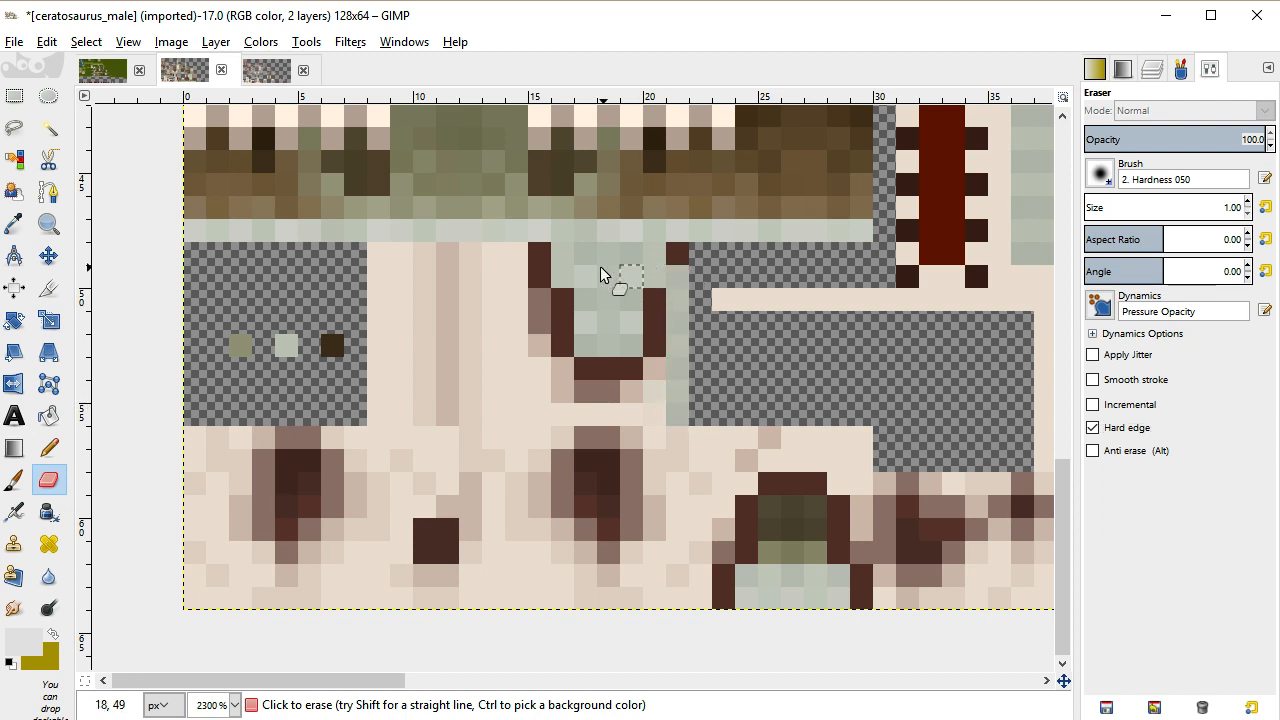
{"action": "mouse_move", "coordinate": [557, 263]}
{"action": "left_mouse_down"}
{"action": "mouse_move", "coordinate": [534, 286]}
{"action": "mouse_move", "coordinate": [545, 397]}
{"action": "left_mouse_up"}
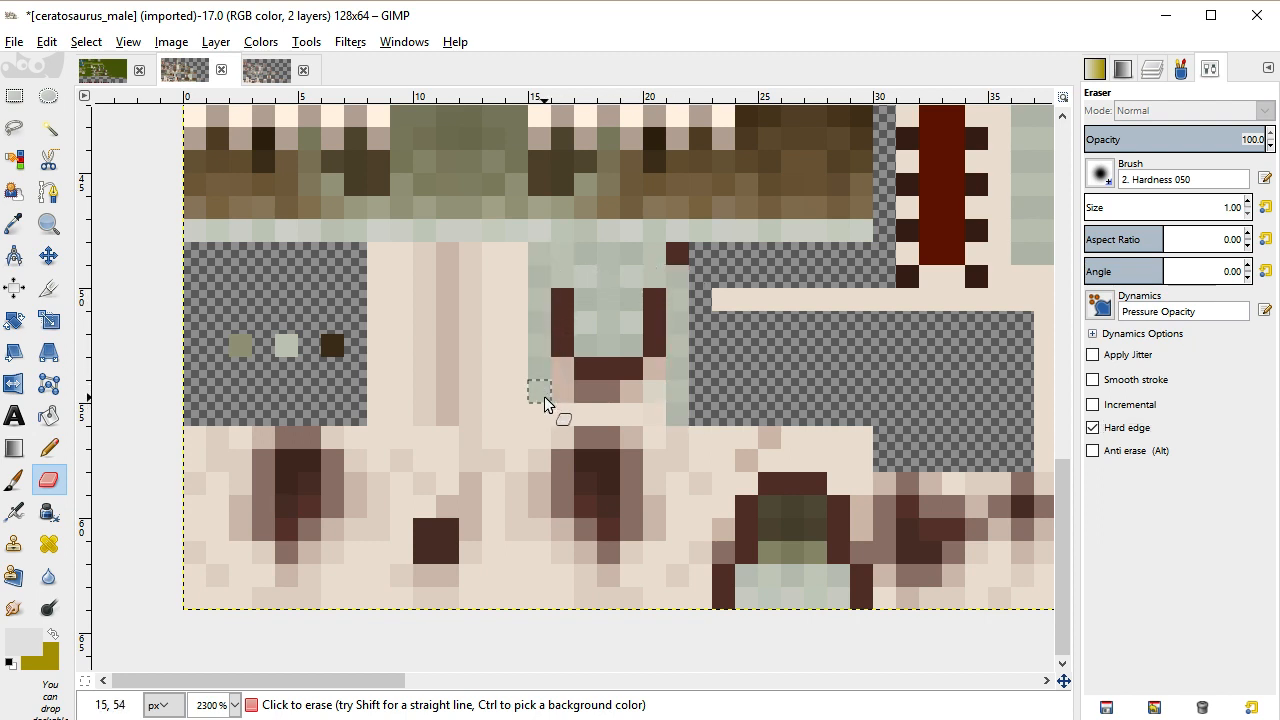
{"action": "key", "text": "ctrl+z"}
{"action": "key", "text": "ctrl+z"}
{"action": "mouse_move", "coordinate": [668, 330]}
{"action": "left_mouse_down"}
{"action": "mouse_move", "coordinate": [660, 385]}
{"action": "mouse_move", "coordinate": [677, 393]}
{"action": "mouse_move", "coordinate": [632, 408]}
{"action": "left_mouse_up"}
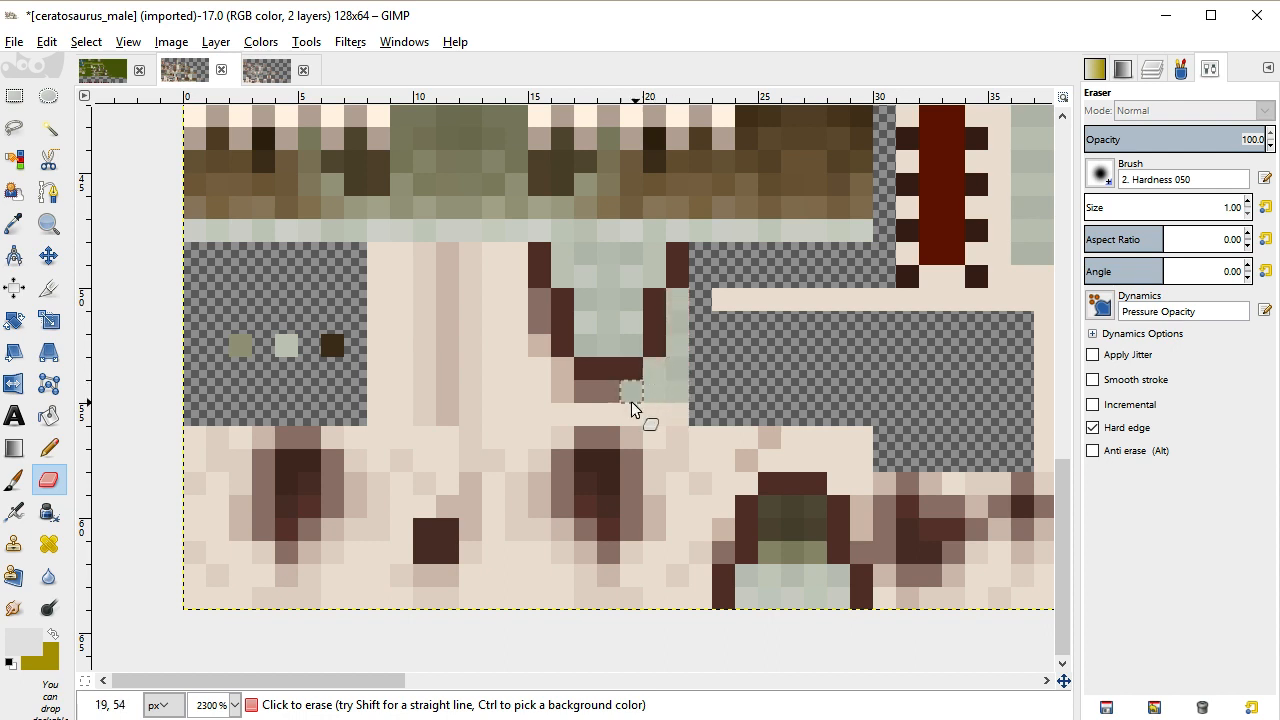
{"action": "key", "text": "ctrl+z"}
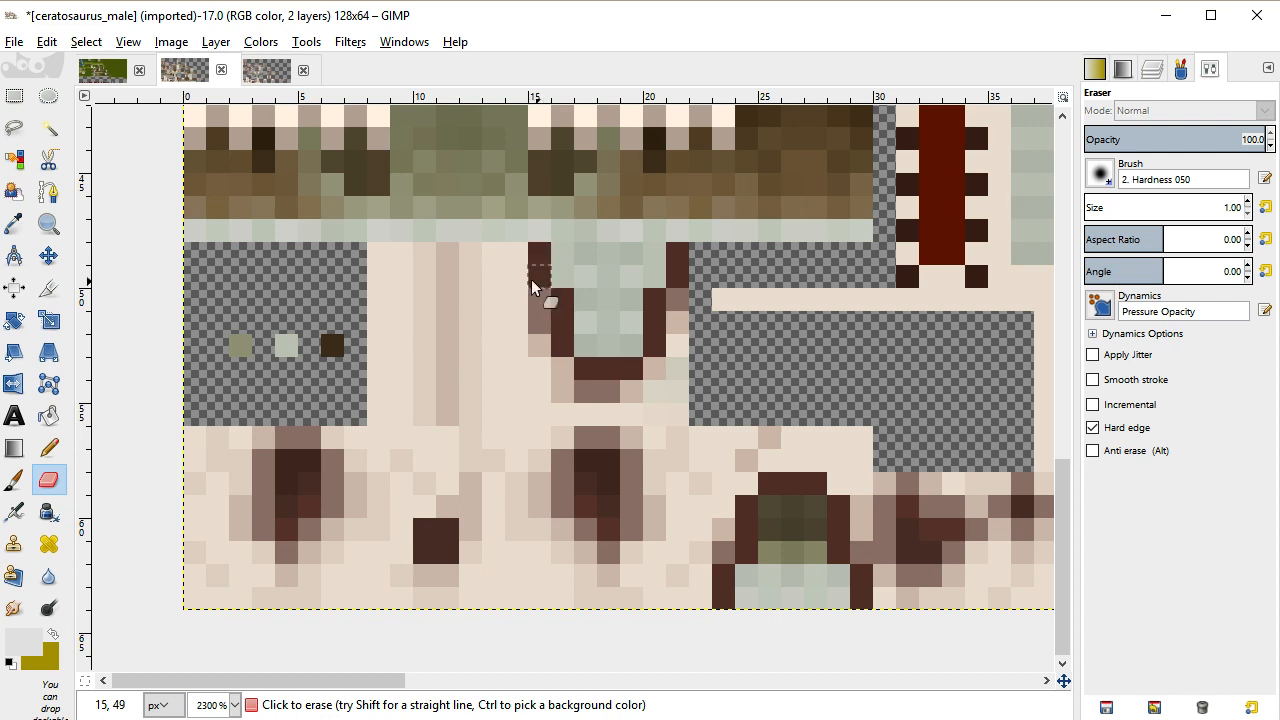
Erase the skeleton pixels covering the second eye and its surrounding rim on the skull
{"action": "left_click", "coordinate": [585, 462]}
{"action": "mouse_move", "coordinate": [582, 486]}
{"action": "left_mouse_down"}
{"action": "mouse_move", "coordinate": [602, 479]}
{"action": "mouse_move", "coordinate": [596, 467]}
{"action": "mouse_move", "coordinate": [568, 467]}
{"action": "mouse_move", "coordinate": [608, 514]}
{"action": "mouse_move", "coordinate": [640, 486]}
{"action": "mouse_move", "coordinate": [537, 457]}
{"action": "mouse_move", "coordinate": [580, 450]}
{"action": "left_mouse_up"}
{"action": "left_click", "coordinate": [580, 445]}
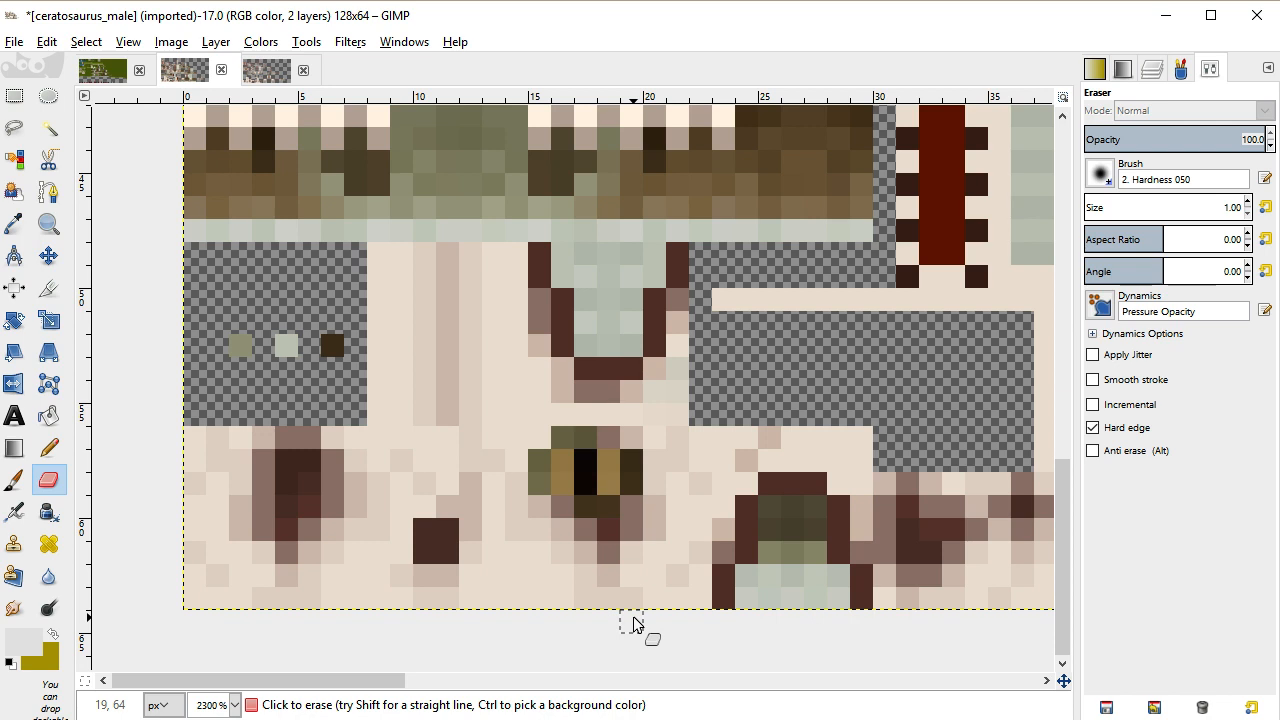
Set the foreground to bright yellow and pencil over the iris pixels on both sides of the second eye's pupil
{"action": "left_click", "coordinate": [30, 642]}
{"action": "left_click_drag", "start_coordinate": [930, 262], "coordinate": [940, 280]}
{"action": "left_click", "coordinate": [1030, 484]}
{"action": "key", "text": "n"}
{"action": "mouse_move", "coordinate": [562, 460]}
{"action": "left_mouse_down"}
{"action": "mouse_move", "coordinate": [562, 483]}
{"action": "mouse_move", "coordinate": [608, 484]}
{"action": "left_mouse_up"}
{"action": "key", "text": "ctrl+z"}
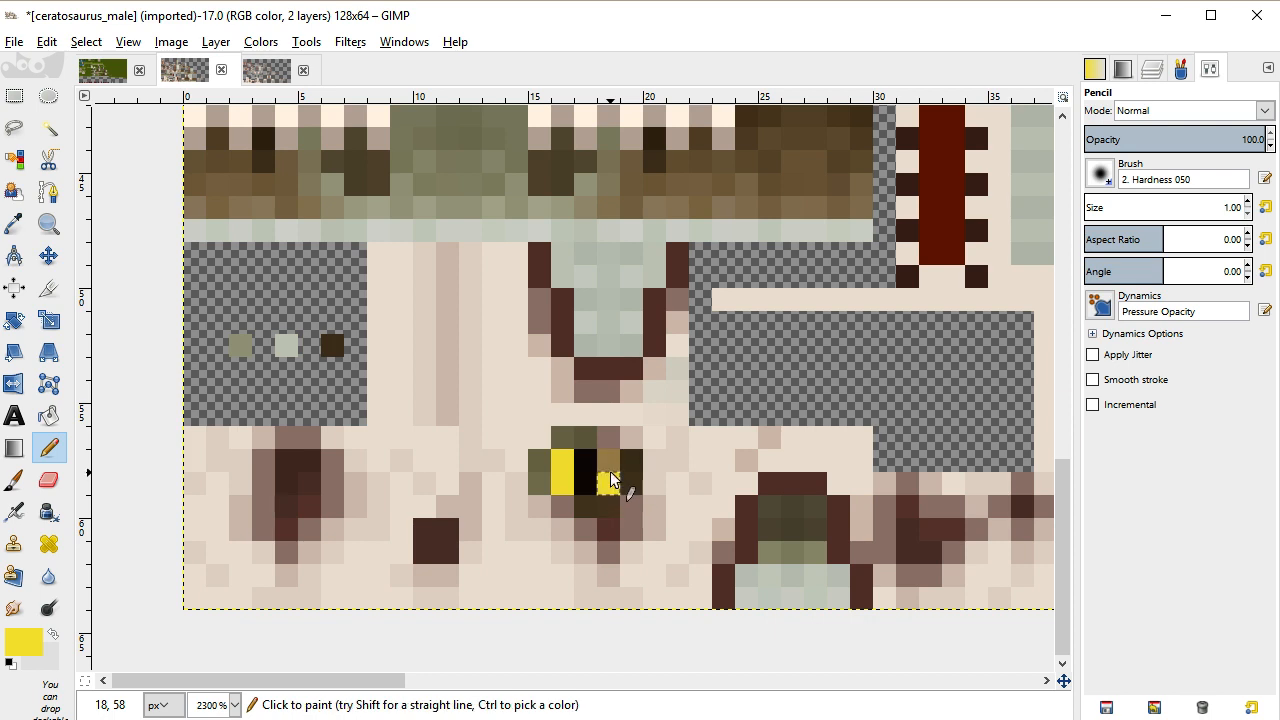
{"action": "scroll", "coordinate": [599, 505], "scroll_direction": "down", "scroll_amount": 2}
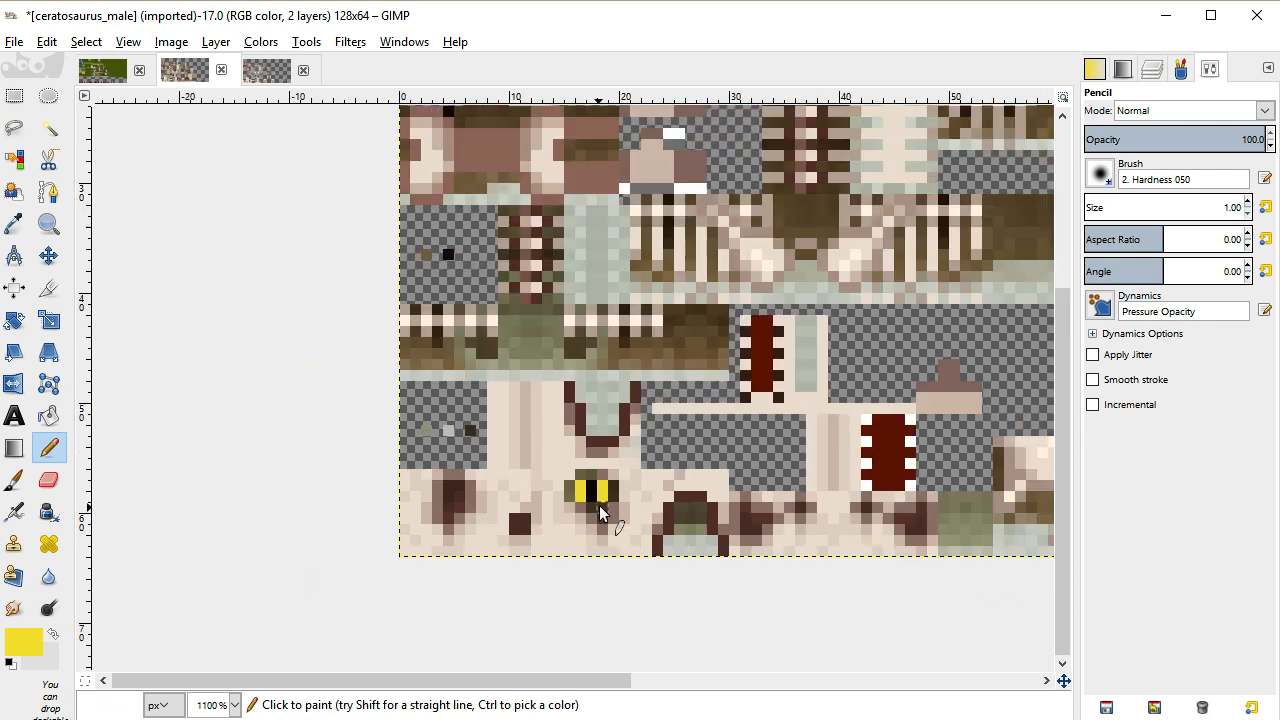
Erase the skeleton pixels over the first eye, including its pupil, iris and the rim pixels around it
{"action": "scroll", "coordinate": [599, 505], "scroll_direction": "up", "scroll_amount": 3}
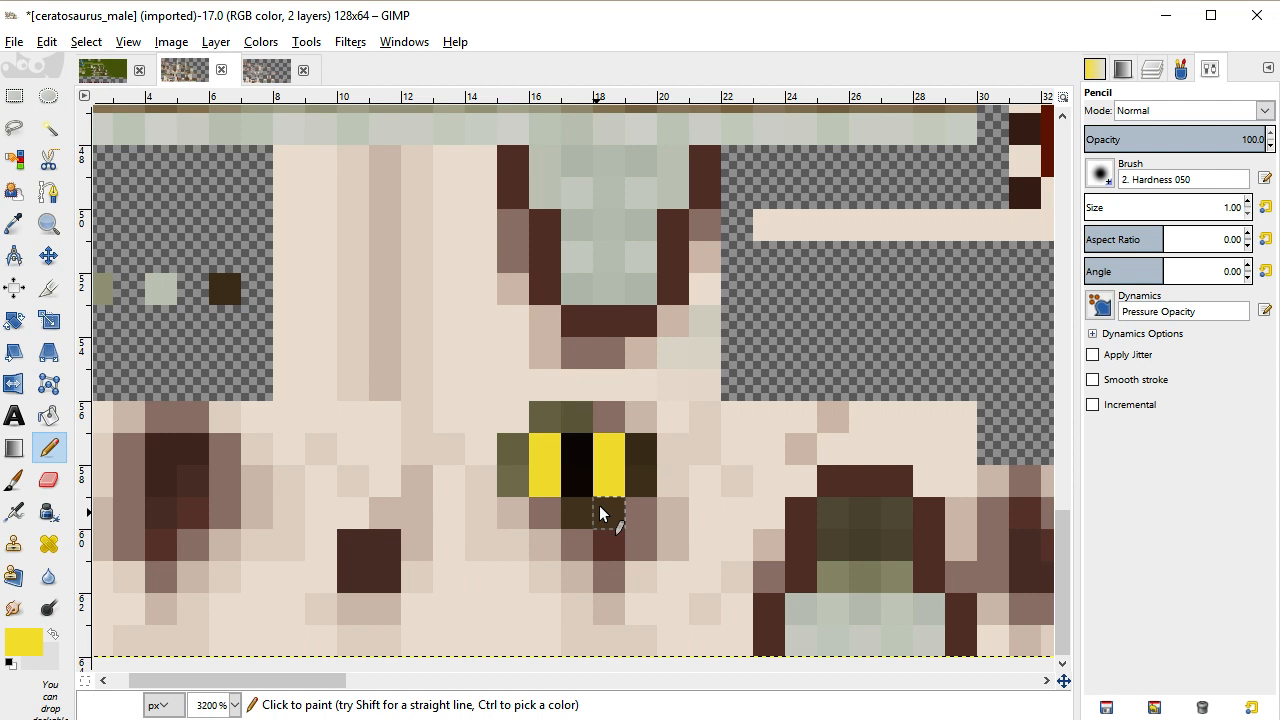
{"action": "scroll", "coordinate": [571, 684], "scroll_direction": "left", "scroll_amount": 2}
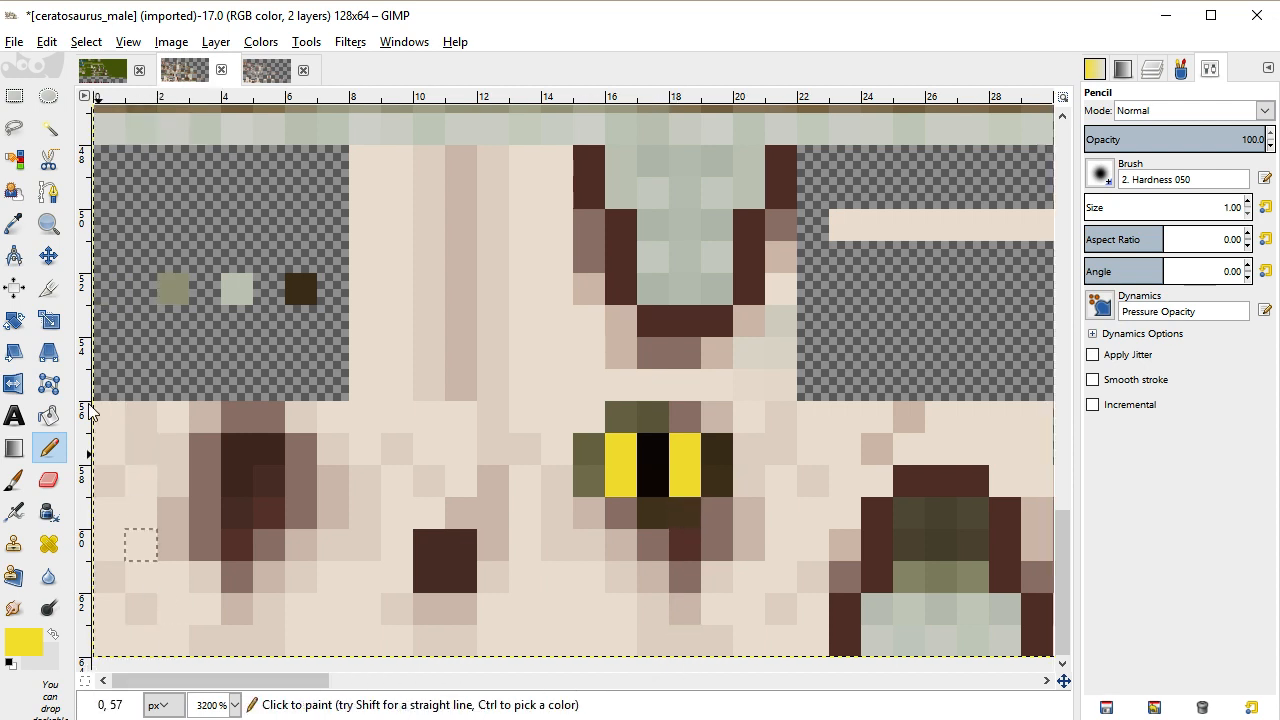
{"action": "left_click", "coordinate": [48, 480]}
{"action": "left_click_drag", "start_coordinate": [224, 458], "coordinate": [291, 456]}
{"action": "left_click", "coordinate": [245, 482]}
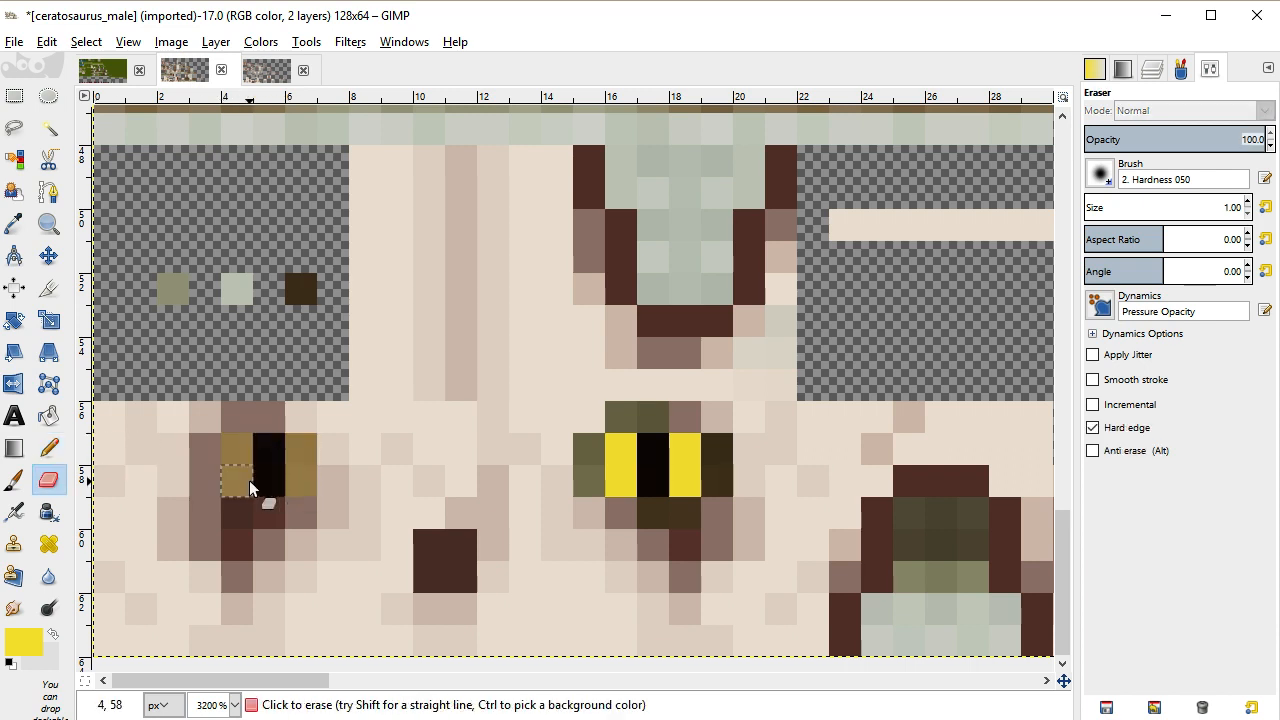
{"action": "left_click", "coordinate": [275, 511]}
{"action": "left_click", "coordinate": [243, 516]}
{"action": "left_click", "coordinate": [208, 485]}
{"action": "left_click", "coordinate": [204, 462]}
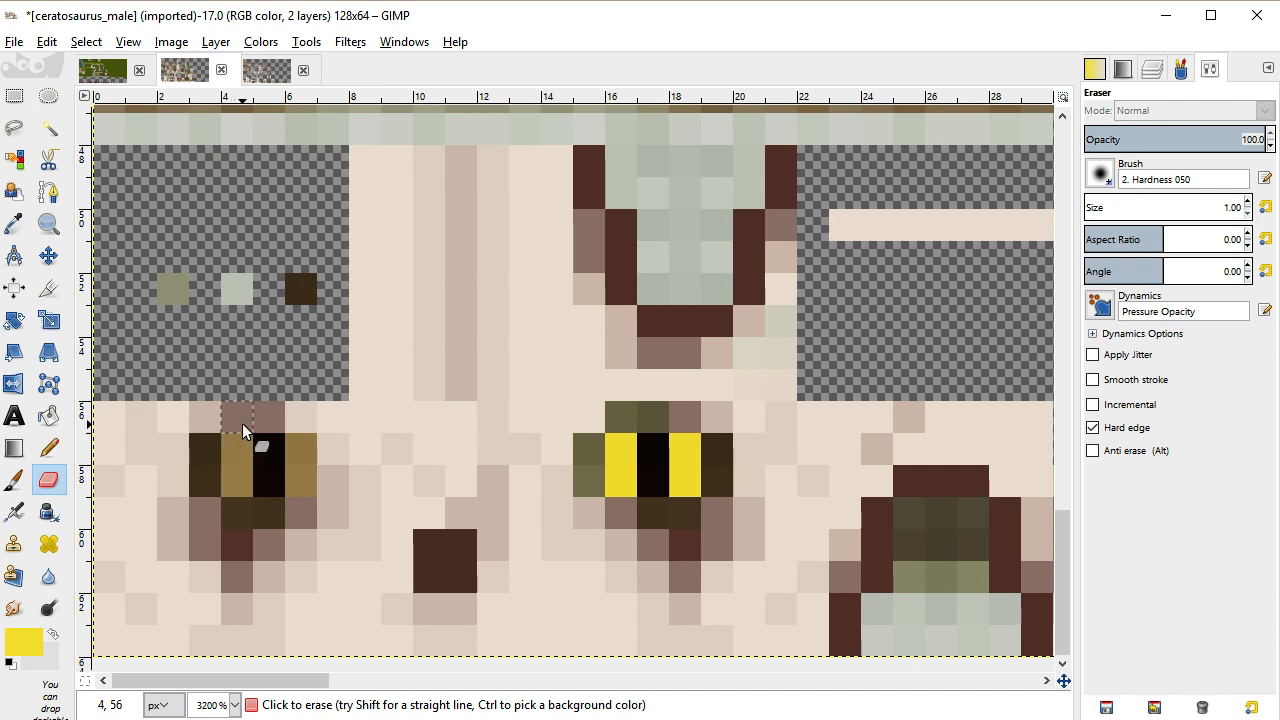
{"action": "left_click", "coordinate": [260, 422]}
{"action": "left_click_drag", "start_coordinate": [329, 449], "coordinate": [328, 474]}
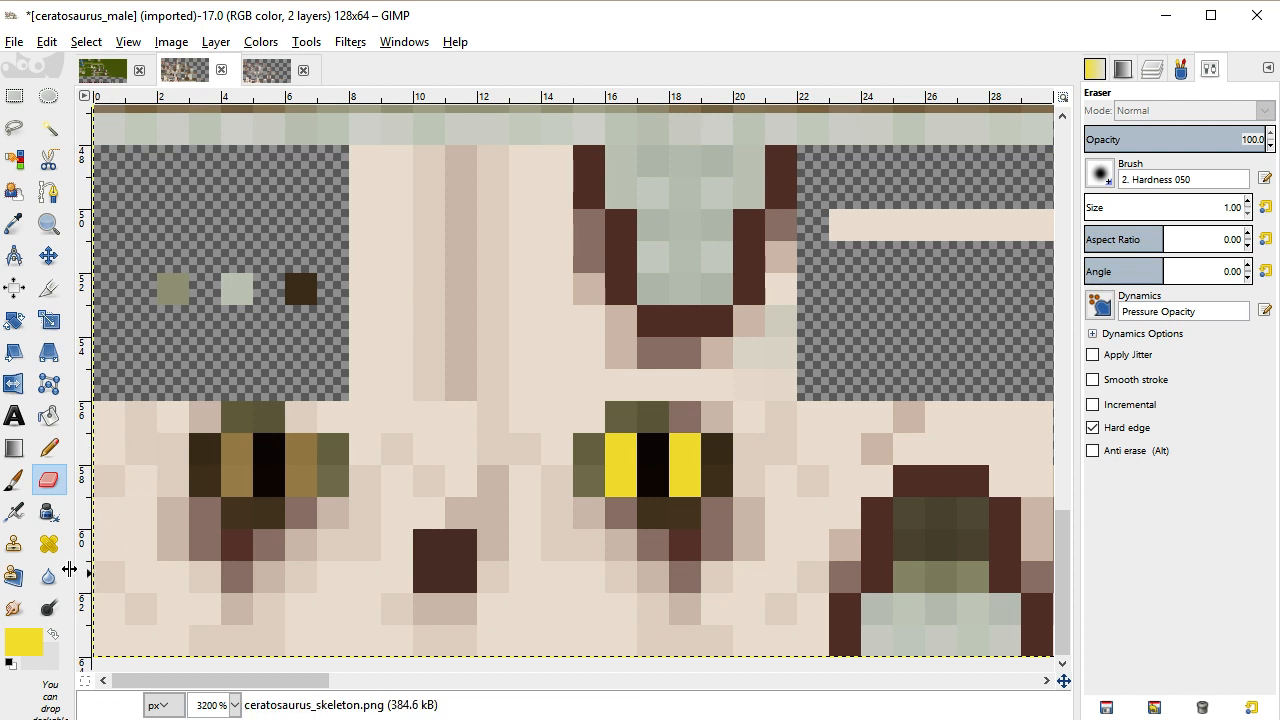
Pencil the first eye's iris pixels bright yellow on both sides of the pupil
{"action": "left_click", "coordinate": [50, 450]}
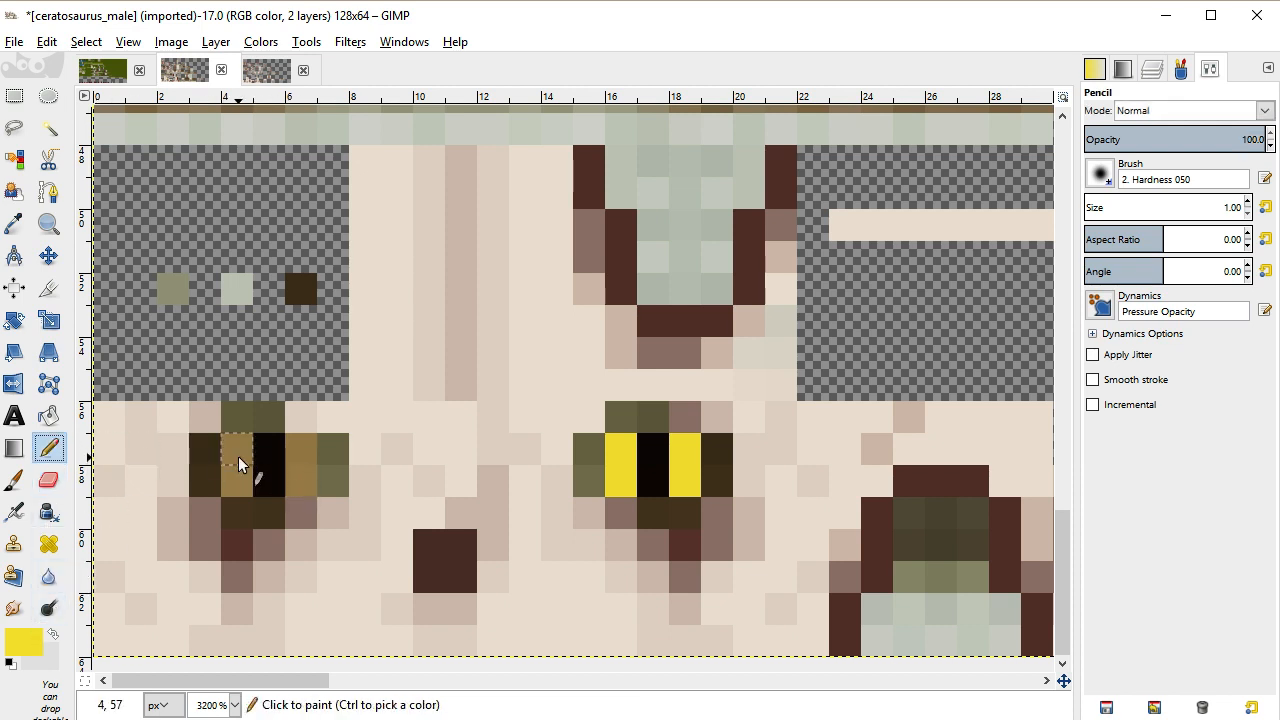
{"action": "left_click_drag", "start_coordinate": [238, 456], "coordinate": [238, 485]}
{"action": "left_click", "coordinate": [301, 460]}
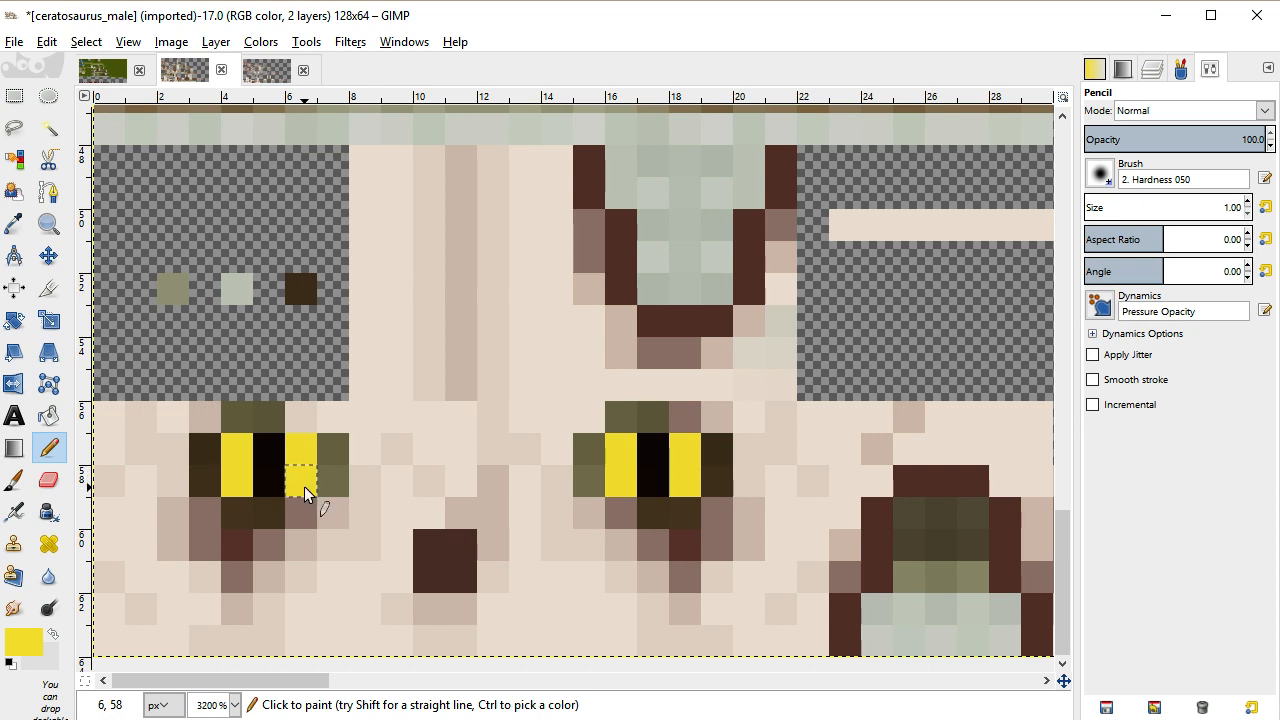
{"action": "scroll", "coordinate": [304, 486], "scroll_direction": "down", "scroll_amount": 2}
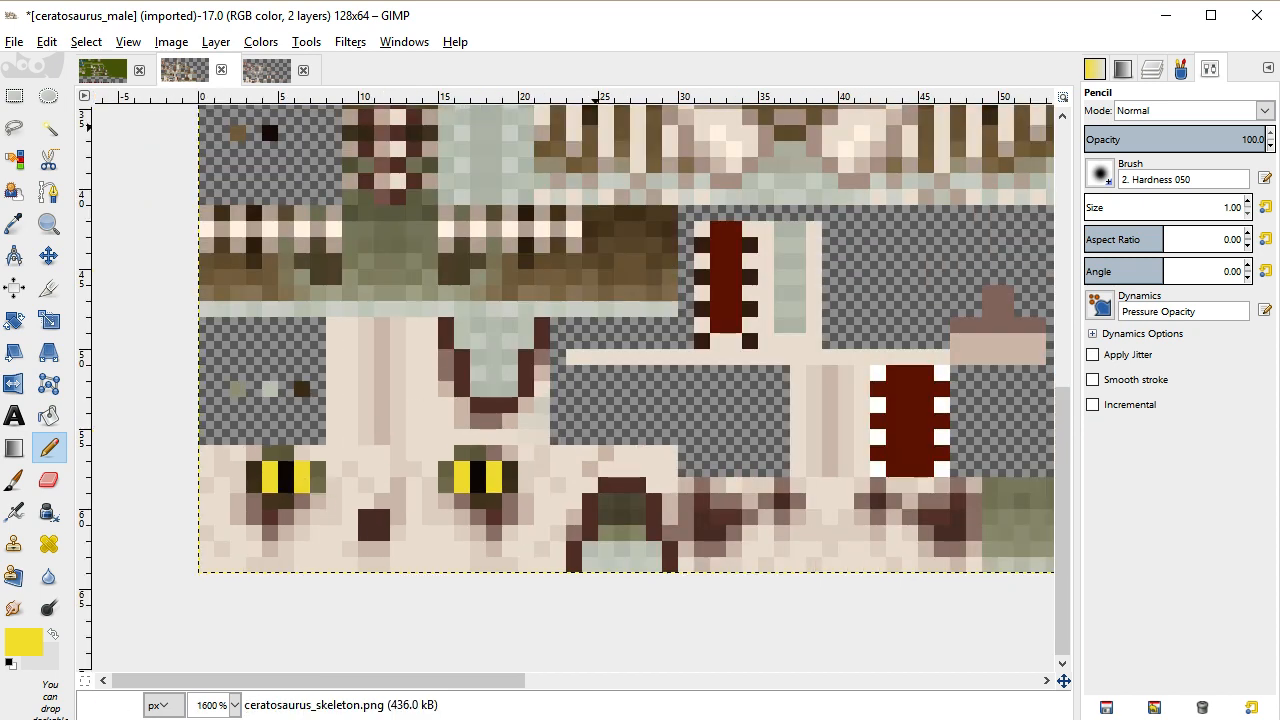
Toggle the skeleton layer's visibility repeatedly to compare the skull overlay with the male texture beneath
{"action": "left_click", "coordinate": [1163, 76]}
{"action": "left_click", "coordinate": [1104, 182]}
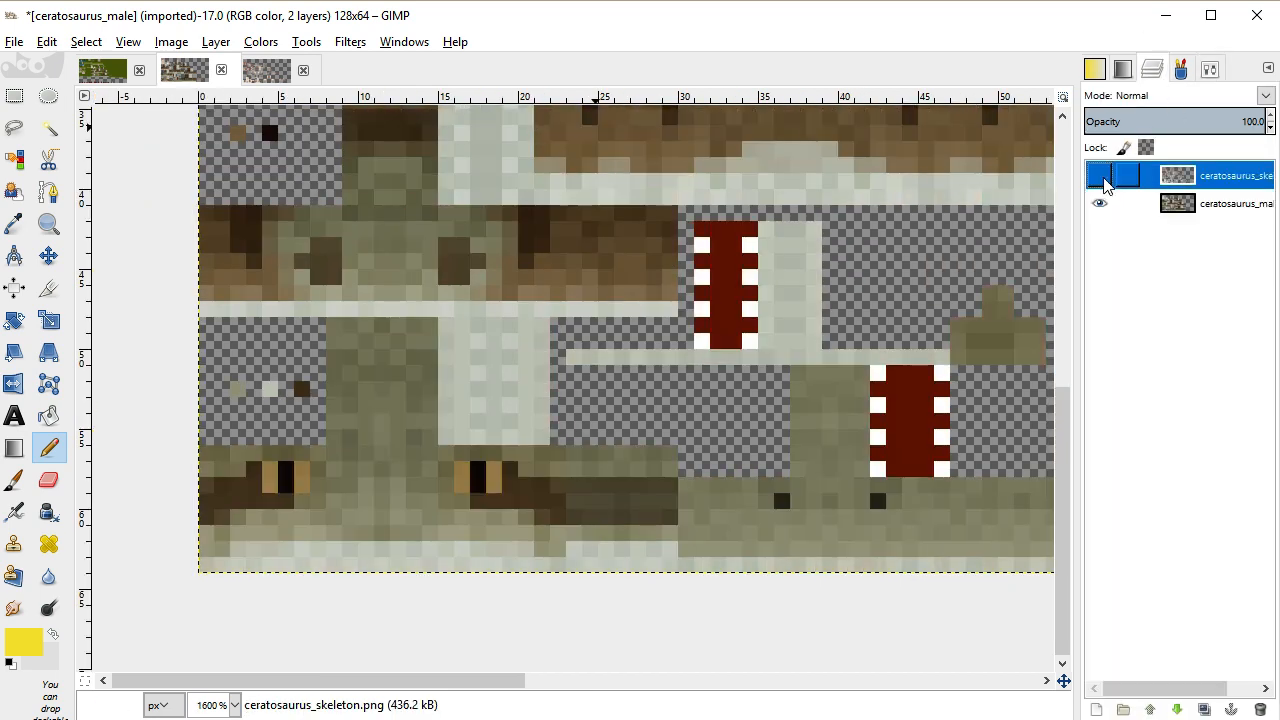
{"action": "left_click", "coordinate": [1104, 182]}
{"action": "left_click", "coordinate": [1104, 182]}
{"action": "left_click", "coordinate": [1104, 182]}
{"action": "left_click", "coordinate": [1104, 182]}
{"action": "left_click", "coordinate": [1104, 182]}
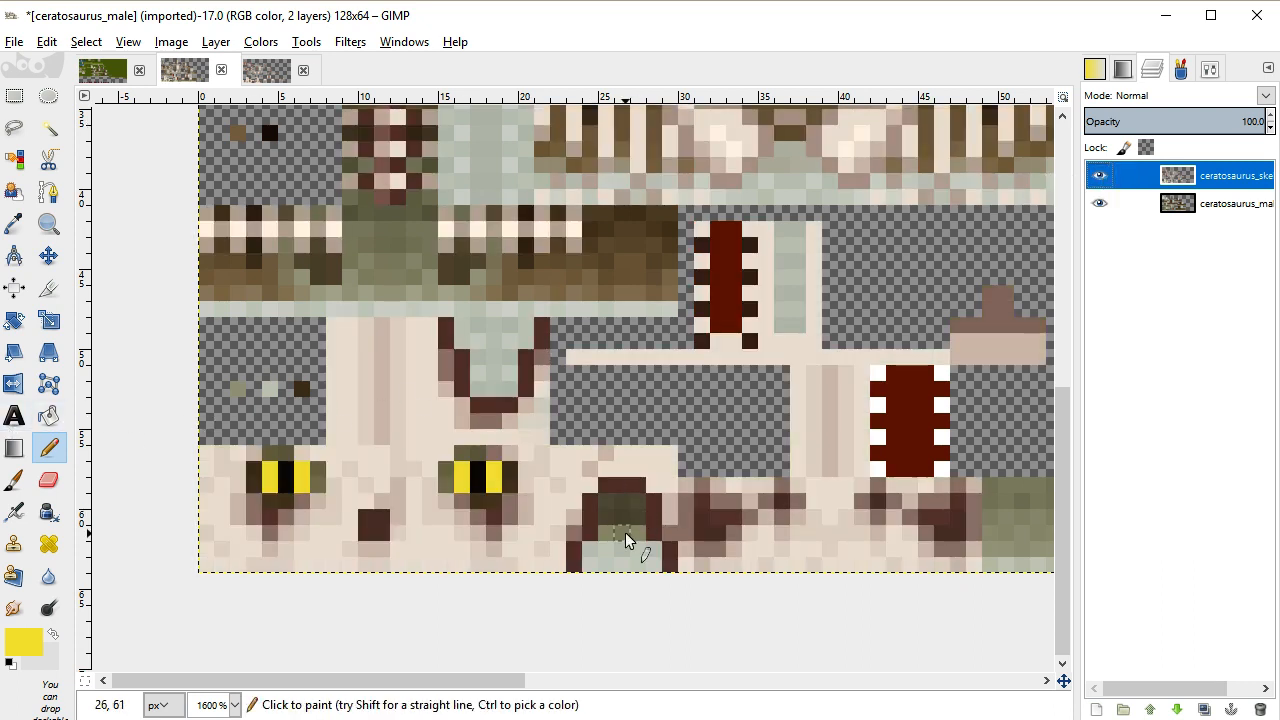
Pick the cream bone colour from the skull and pencil over the dark arched opening beside the second eye
{"action": "left_click", "coordinate": [14, 224]}
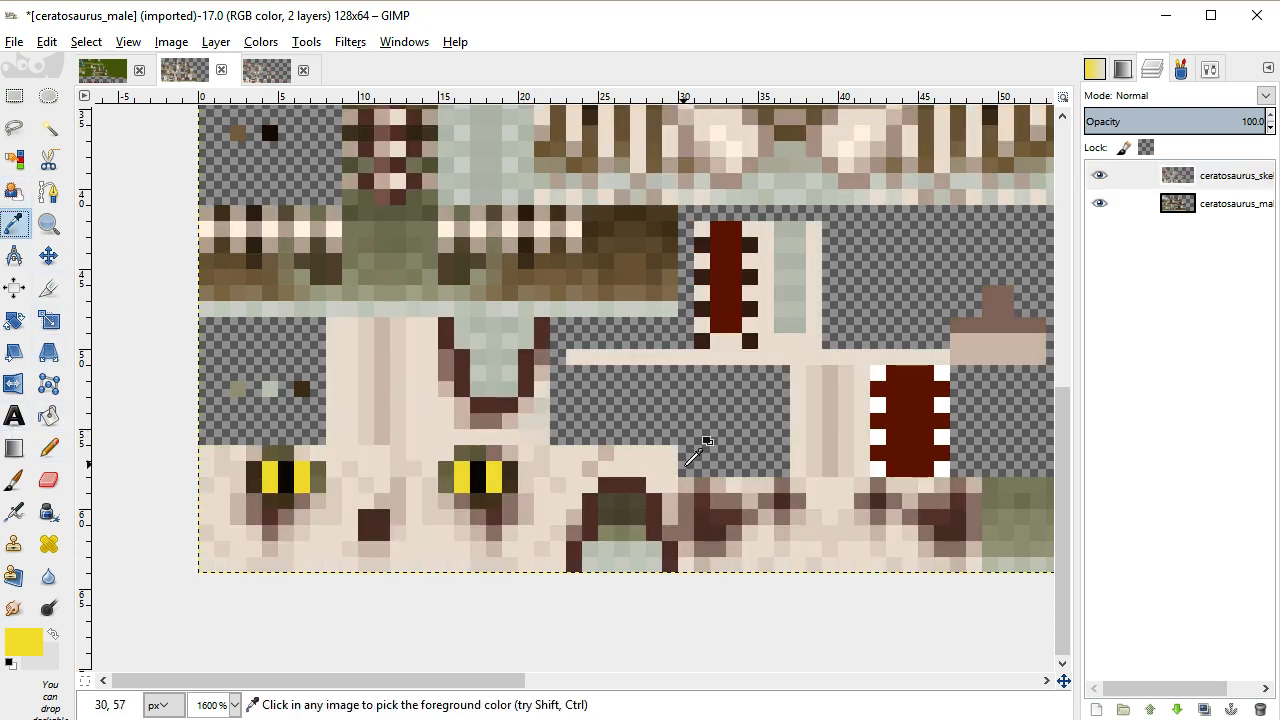
{"action": "left_click", "coordinate": [652, 467]}
{"action": "left_click", "coordinate": [47, 447]}
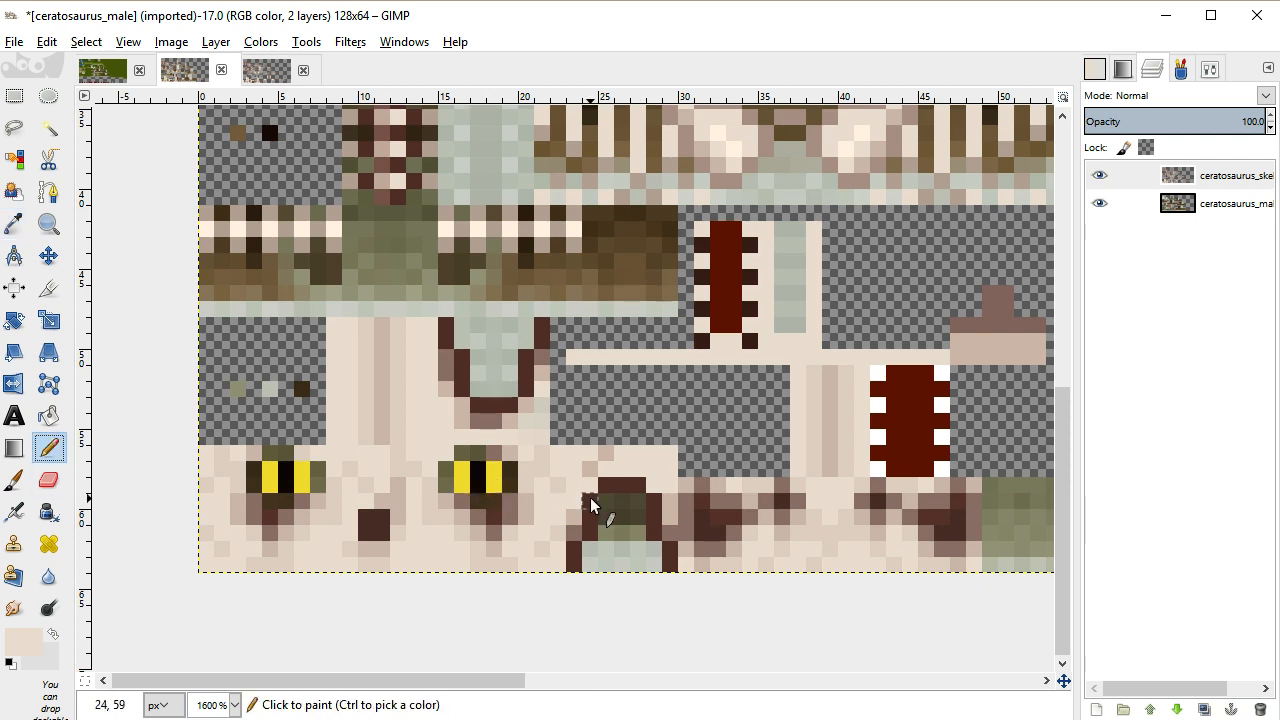
{"action": "mouse_move", "coordinate": [609, 523]}
{"action": "left_mouse_down"}
{"action": "mouse_move", "coordinate": [617, 511]}
{"action": "mouse_move", "coordinate": [586, 563]}
{"action": "mouse_move", "coordinate": [643, 550]}
{"action": "mouse_move", "coordinate": [651, 534]}
{"action": "mouse_move", "coordinate": [626, 500]}
{"action": "left_mouse_up"}
Fill the inside of the U-shaped skull opening with cream, reducing the Pencil to size 1 for the edges
{"action": "mouse_move", "coordinate": [480, 372]}
{"action": "left_mouse_down"}
{"action": "mouse_move", "coordinate": [502, 373]}
{"action": "mouse_move", "coordinate": [508, 358]}
{"action": "left_mouse_up"}
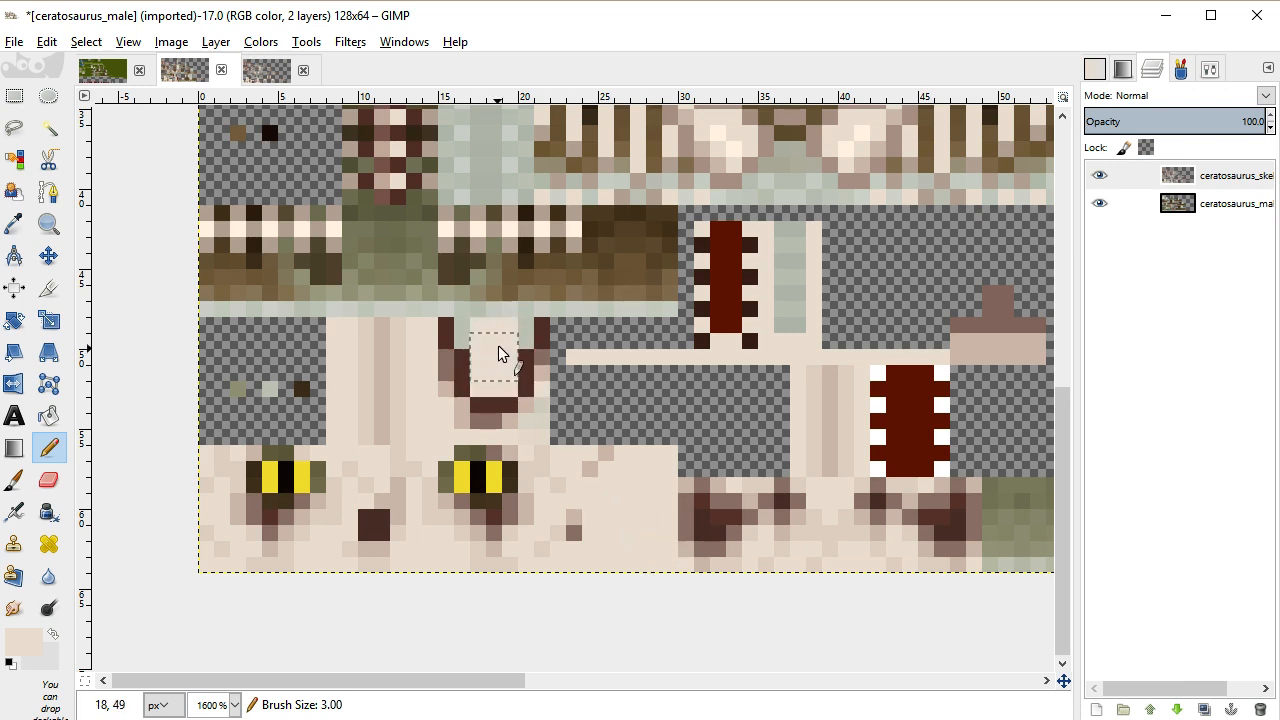
{"action": "key", "text": "bracketleft"}
{"action": "left_click_drag", "start_coordinate": [466, 341], "coordinate": [467, 331]}
{"action": "left_click", "coordinate": [525, 334]}
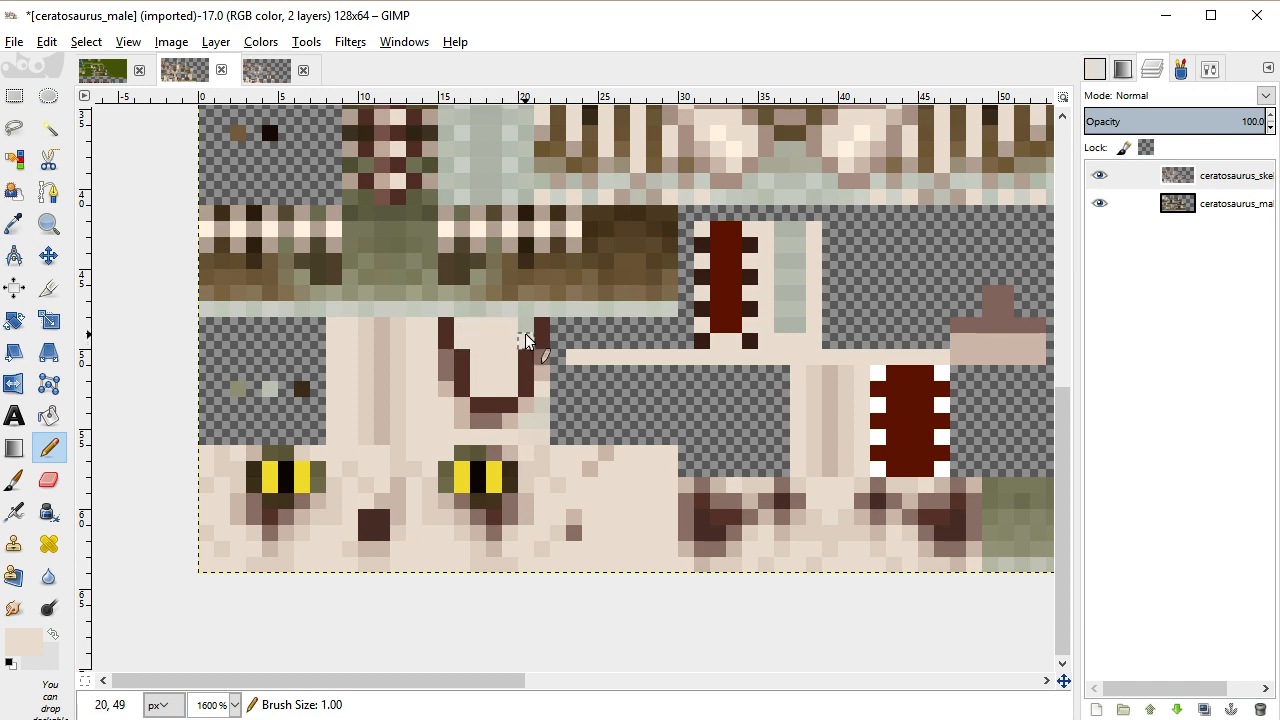
Pick the greyish-brown shading colour and pencil it along the inner edges of the U-shaped skull section
{"action": "left_click", "coordinate": [14, 223]}
{"action": "left_click", "coordinate": [450, 364]}
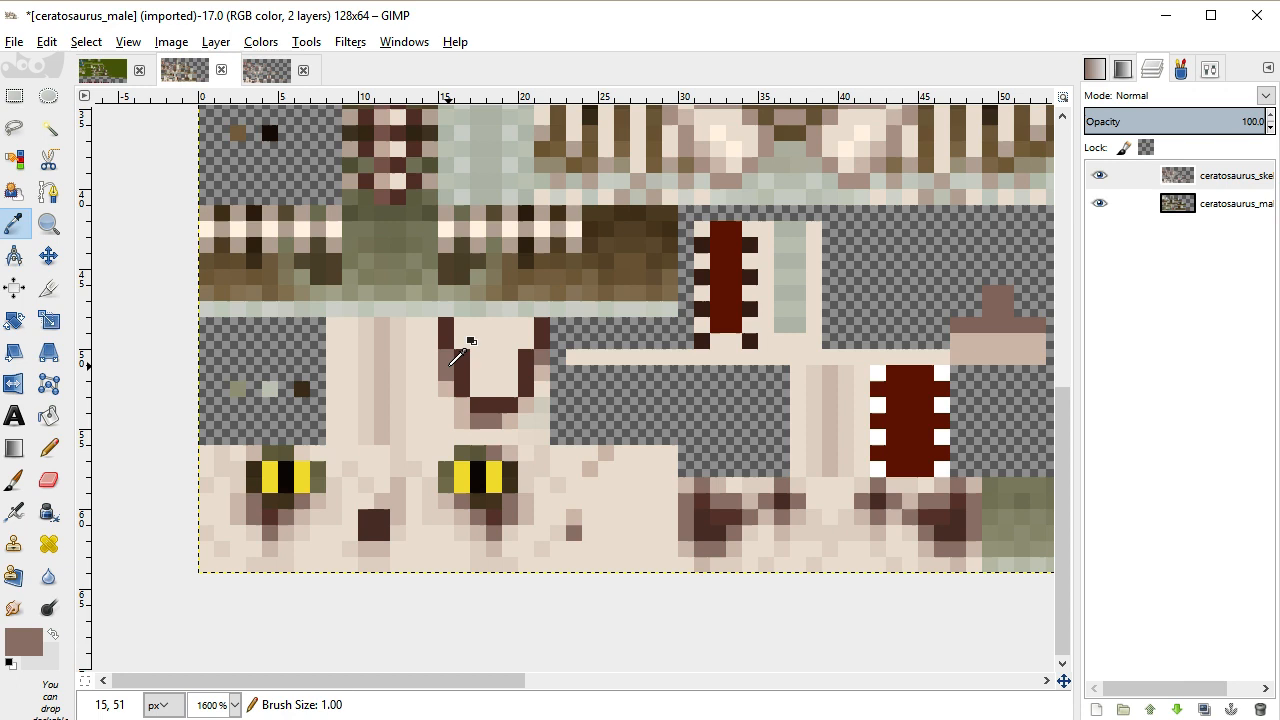
{"action": "left_click", "coordinate": [48, 447]}
{"action": "mouse_move", "coordinate": [463, 329]}
{"action": "left_mouse_down"}
{"action": "mouse_move", "coordinate": [487, 380]}
{"action": "mouse_move", "coordinate": [506, 385]}
{"action": "mouse_move", "coordinate": [523, 327]}
{"action": "left_mouse_up"}
Pick the lighter tan bone shade and pencil it down the centre of the U-shaped skull section
{"action": "key", "text": "o"}
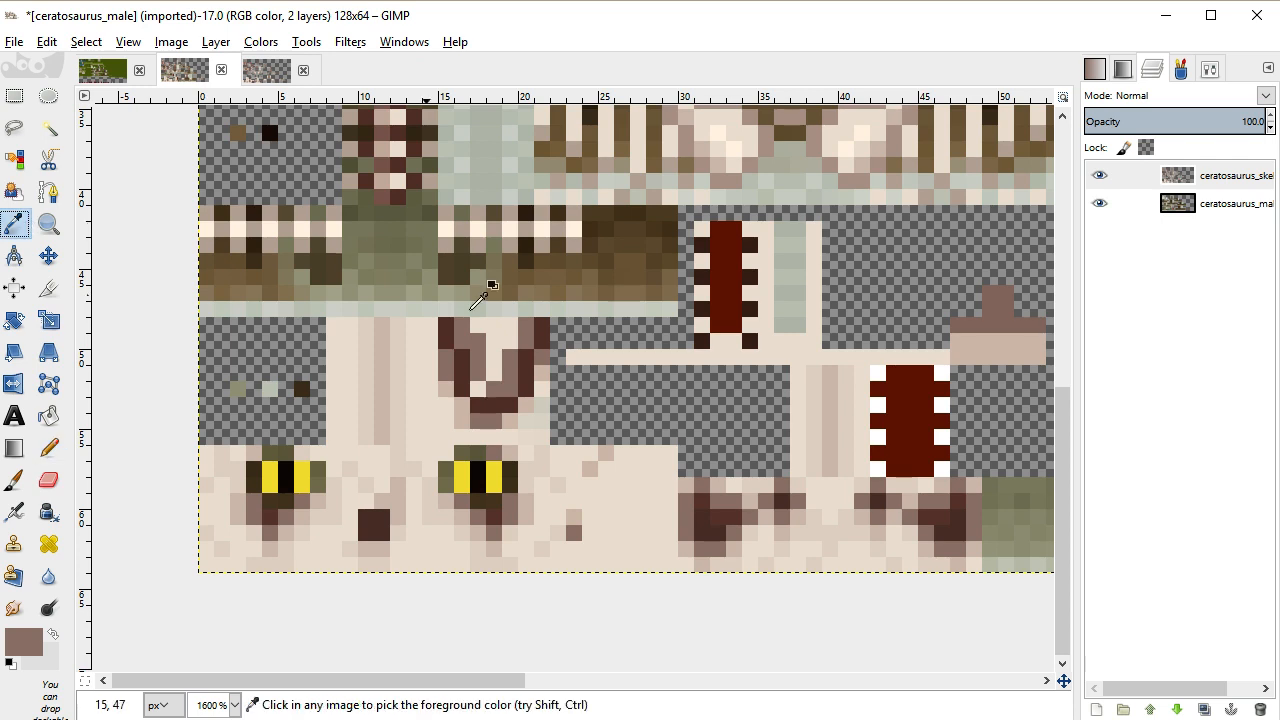
{"action": "left_click", "coordinate": [528, 408]}
{"action": "left_click", "coordinate": [48, 447]}
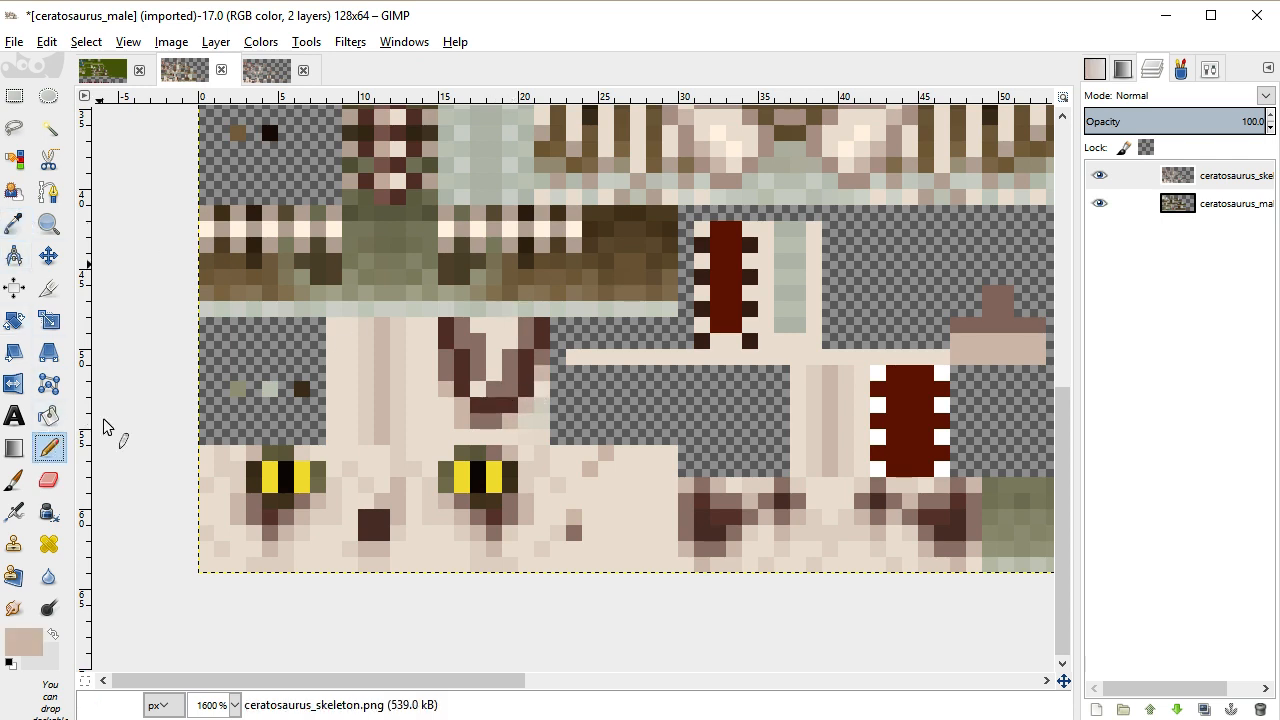
{"action": "left_click_drag", "start_coordinate": [506, 336], "coordinate": [489, 328]}
{"action": "left_click", "coordinate": [494, 390]}
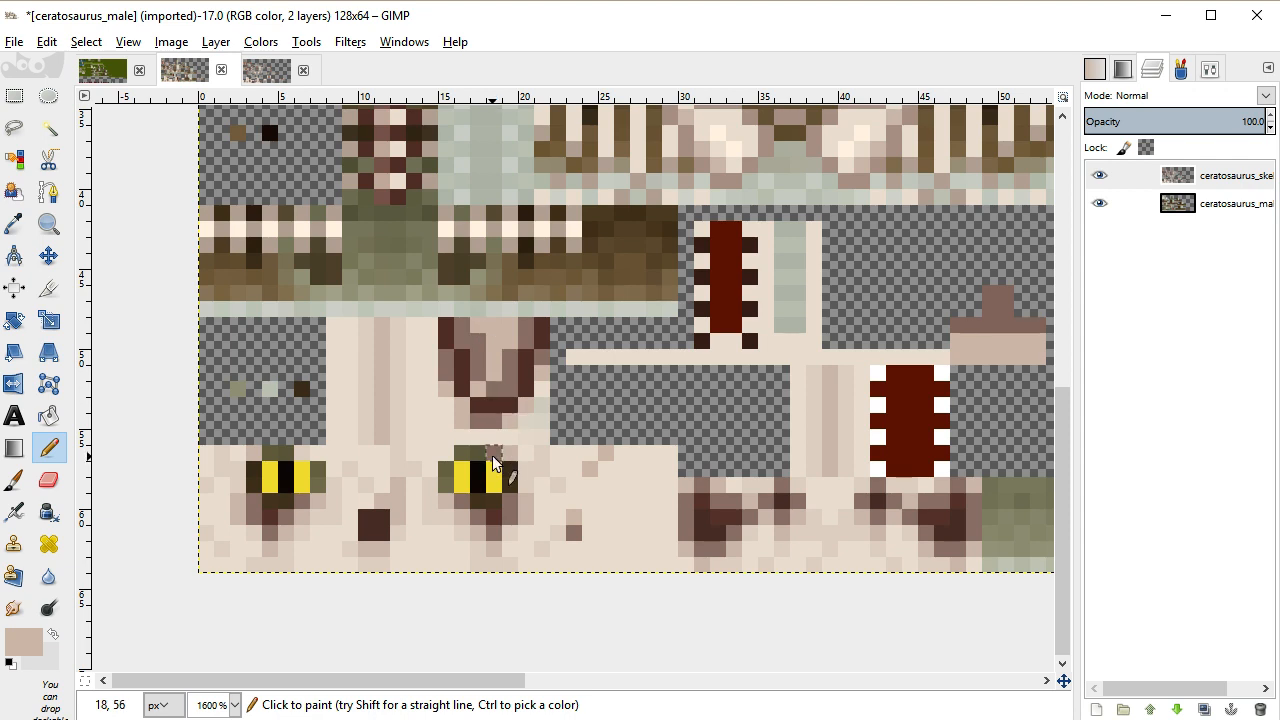
Check the snout against the male texture and erase the dark skeleton pixel over each of the two nostrils
{"action": "left_click_drag", "start_coordinate": [502, 683], "coordinate": [562, 688]}
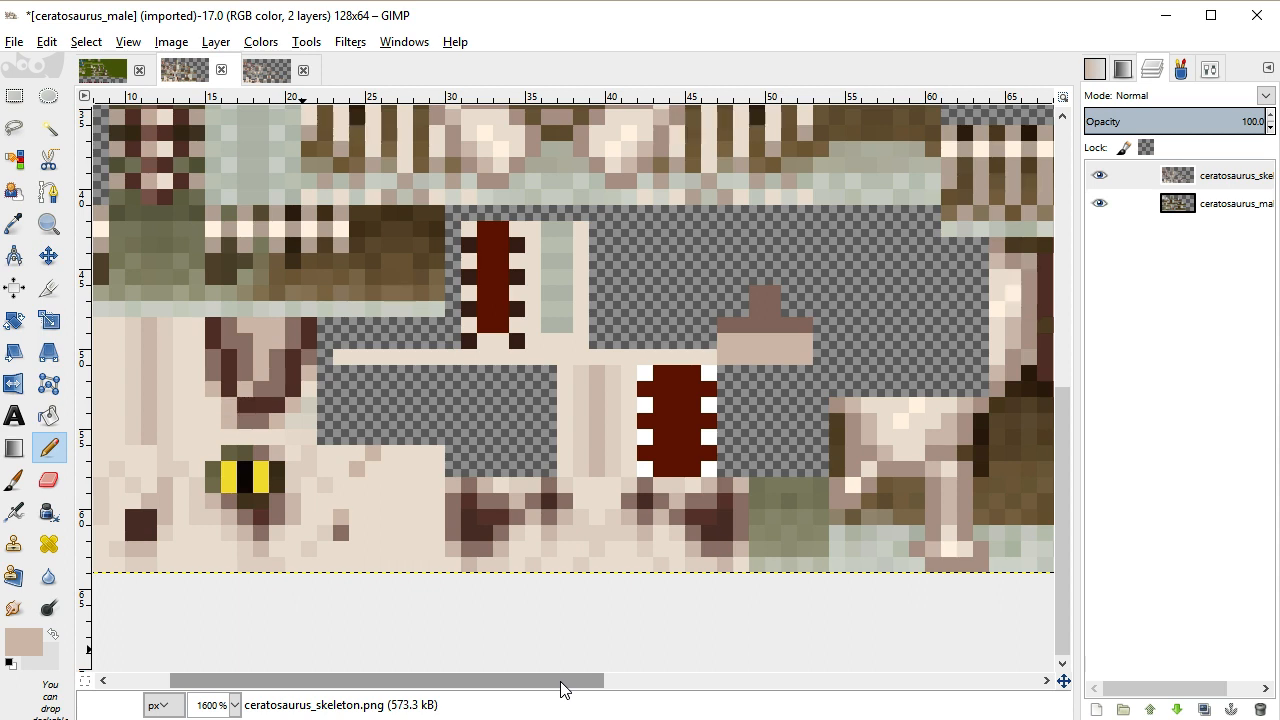
{"action": "key", "text": "plus"}
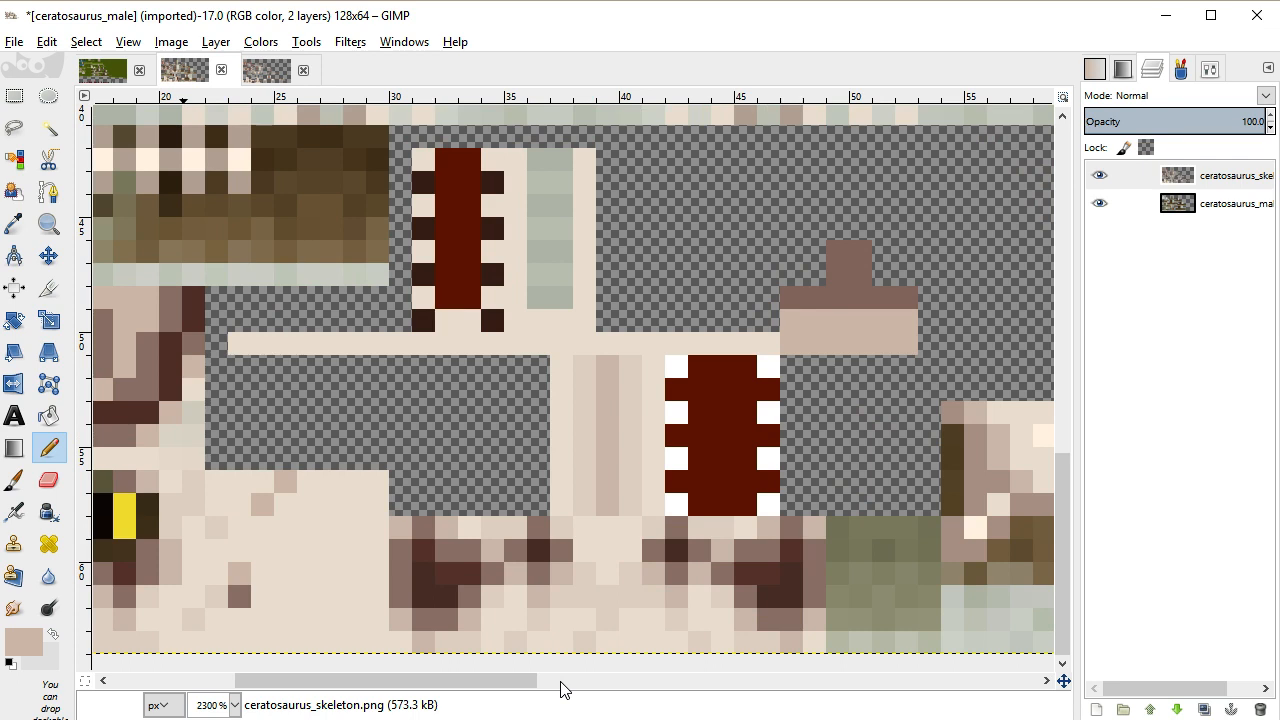
{"action": "key", "text": "plus"}
{"action": "scroll", "coordinate": [651, 480], "scroll_direction": "down", "scroll_amount": 2}
{"action": "scroll", "coordinate": [651, 480], "scroll_direction": "right", "scroll_amount": 3}
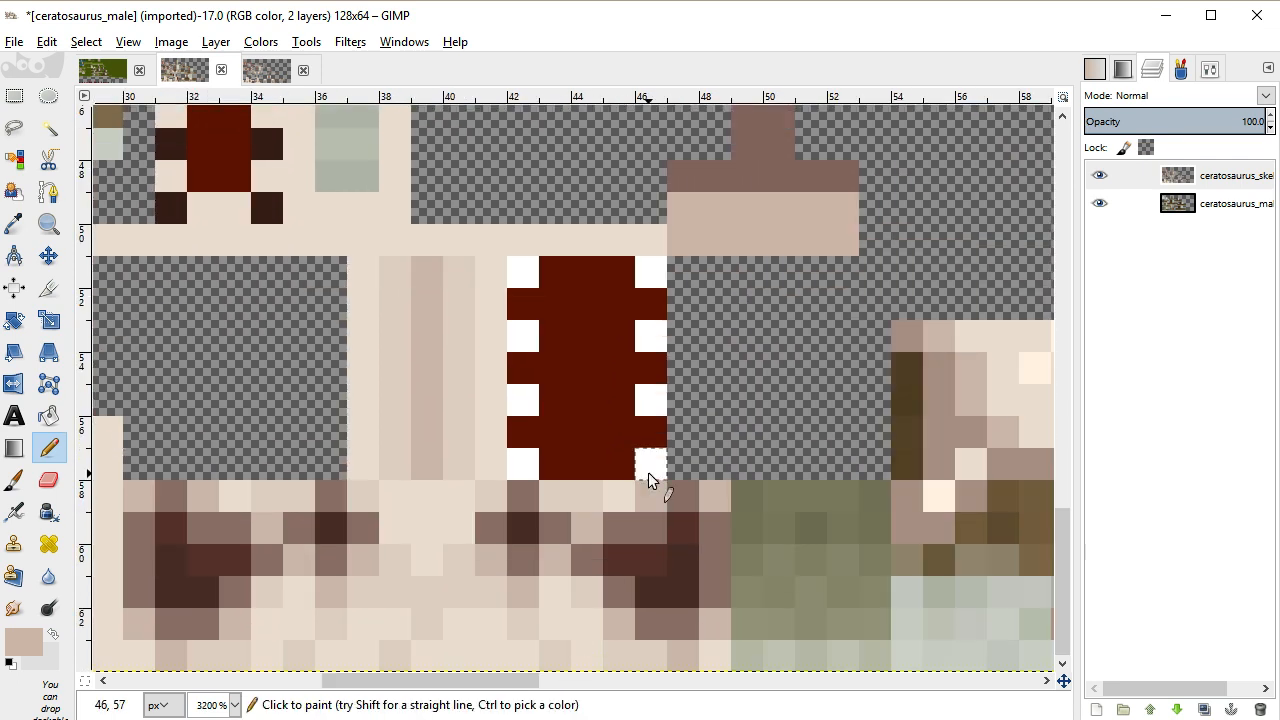
{"action": "scroll", "coordinate": [505, 692], "scroll_direction": "left", "scroll_amount": 1}
{"action": "left_click", "coordinate": [1100, 177]}
{"action": "left_click", "coordinate": [1100, 177]}
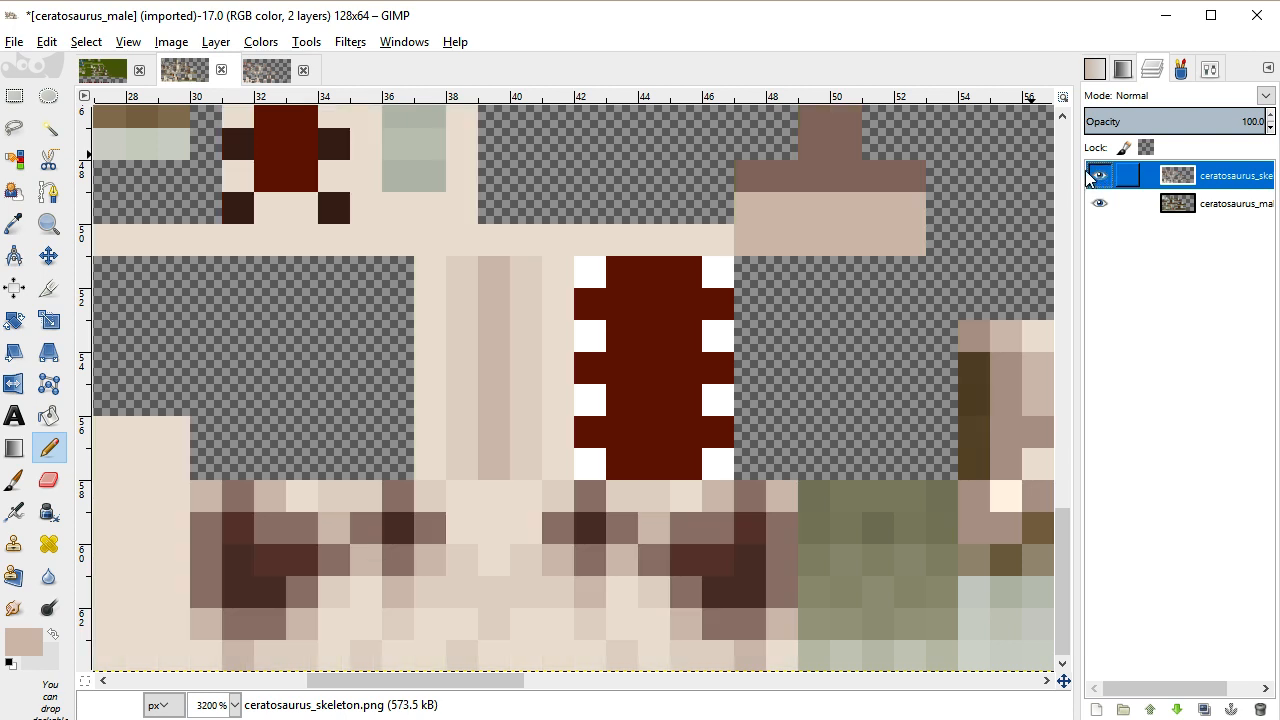
{"action": "left_click", "coordinate": [48, 480]}
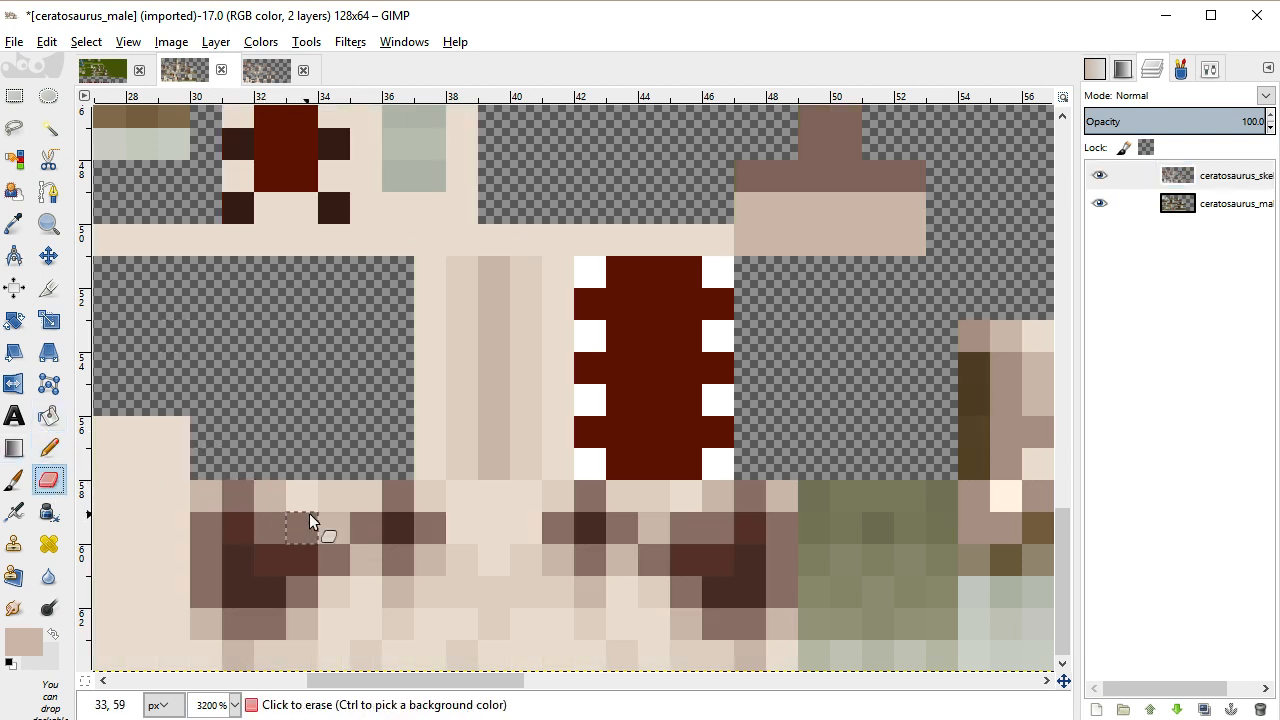
{"action": "left_click", "coordinate": [396, 528]}
{"action": "left_click", "coordinate": [588, 527]}
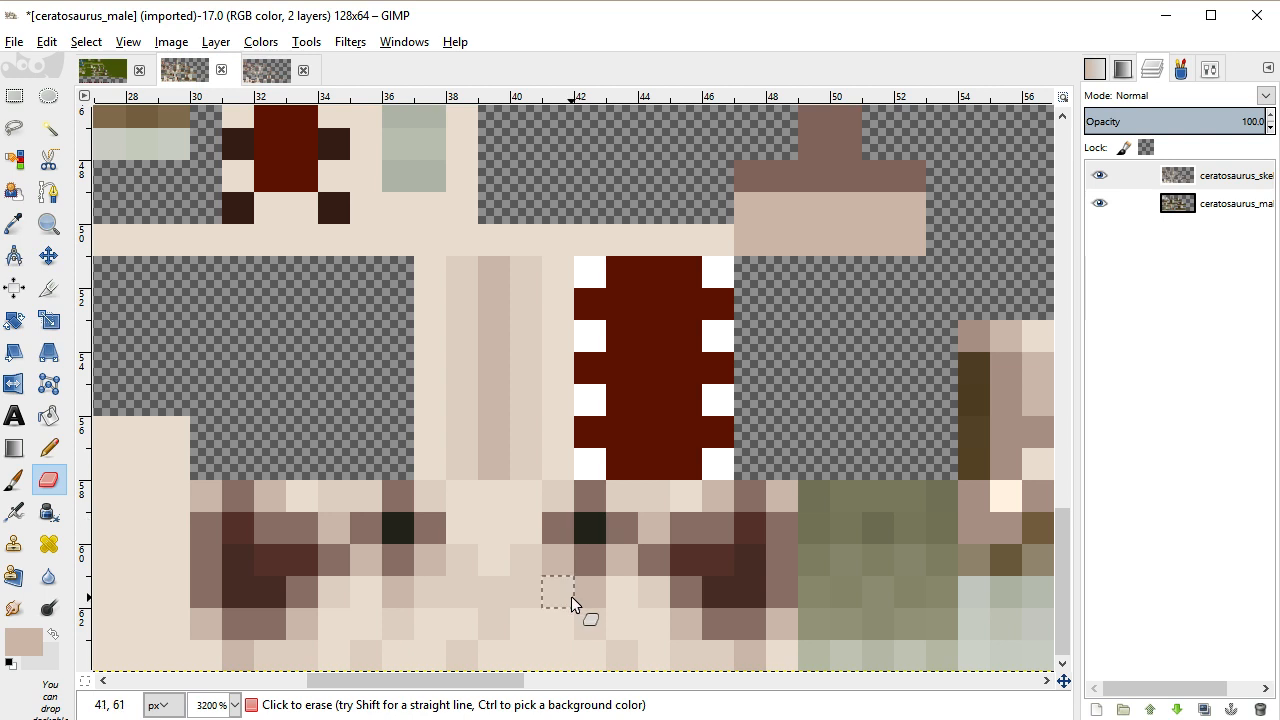
Enlarge the Eraser and erase the skeleton layer's bones over the body, limbs and tail, keeping only the skull and jaw sections
{"action": "scroll", "coordinate": [571, 596], "scroll_direction": "down", "scroll_amount": 4}
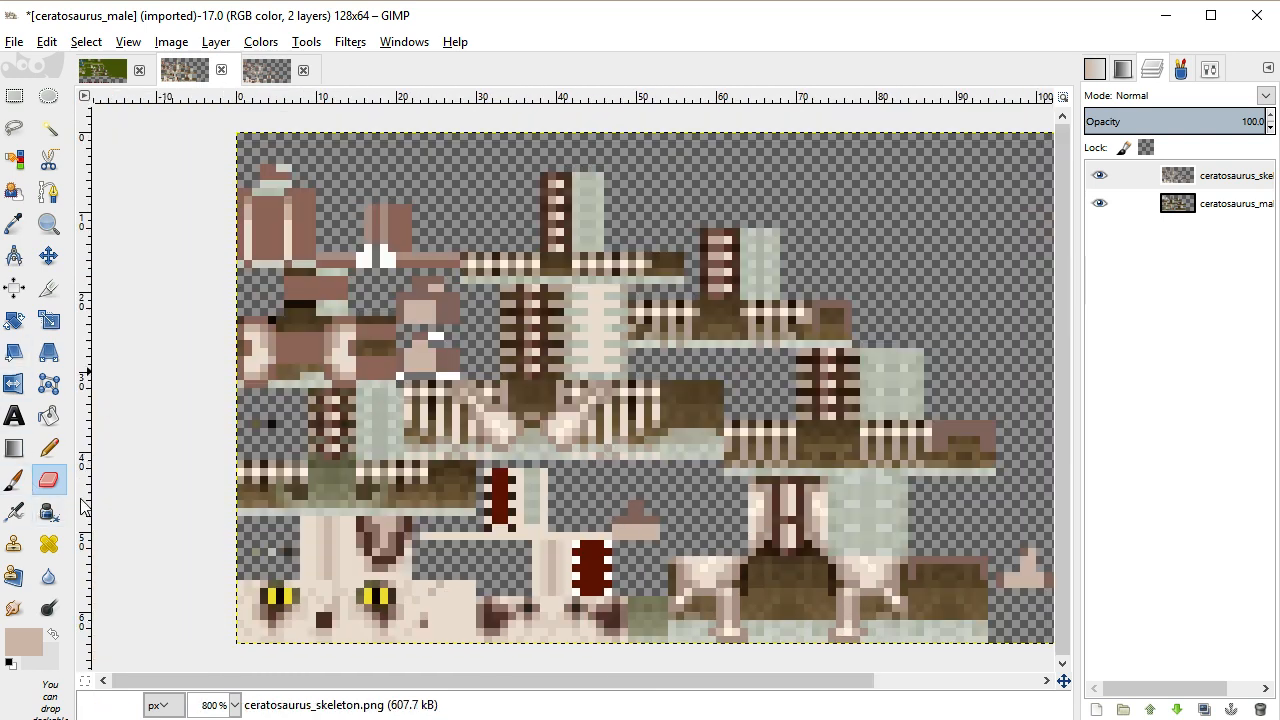
{"action": "key", "text": "bracketright"}
{"action": "key", "text": "bracketright"}
{"action": "key", "text": "bracketright"}
{"action": "key", "text": "bracketright"}
{"action": "key", "text": "bracketright"}
{"action": "key", "text": "bracketright"}
{"action": "key", "text": "bracketright"}
{"action": "key", "text": "bracketright"}
{"action": "key", "text": "bracketright"}
{"action": "key", "text": "bracketright"}
{"action": "key", "text": "bracketright"}
{"action": "key", "text": "bracketright"}
{"action": "key", "text": "bracketright"}
{"action": "key", "text": "bracketright"}
{"action": "key", "text": "bracketright"}
{"action": "key", "text": "bracketright"}
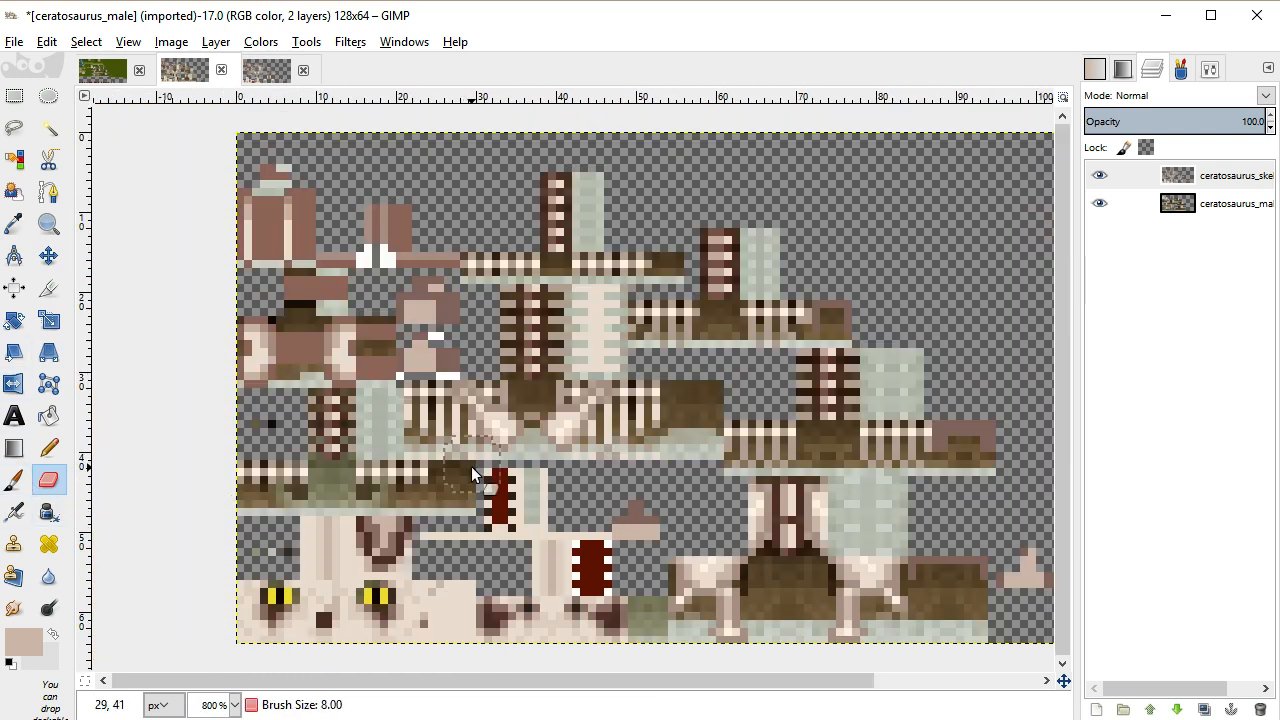
{"action": "mouse_move", "coordinate": [373, 412]}
{"action": "left_mouse_down"}
{"action": "mouse_move", "coordinate": [278, 431]}
{"action": "mouse_move", "coordinate": [292, 232]}
{"action": "mouse_move", "coordinate": [339, 268]}
{"action": "mouse_move", "coordinate": [370, 332]}
{"action": "mouse_move", "coordinate": [406, 271]}
{"action": "mouse_move", "coordinate": [580, 268]}
{"action": "mouse_move", "coordinate": [639, 234]}
{"action": "mouse_move", "coordinate": [585, 225]}
{"action": "mouse_move", "coordinate": [935, 318]}
{"action": "mouse_move", "coordinate": [657, 343]}
{"action": "mouse_move", "coordinate": [620, 365]}
{"action": "mouse_move", "coordinate": [679, 408]}
{"action": "mouse_move", "coordinate": [891, 433]}
{"action": "mouse_move", "coordinate": [767, 540]}
{"action": "mouse_move", "coordinate": [732, 611]}
{"action": "mouse_move", "coordinate": [1051, 582]}
{"action": "mouse_move", "coordinate": [955, 403]}
{"action": "mouse_move", "coordinate": [1010, 492]}
{"action": "mouse_move", "coordinate": [644, 397]}
{"action": "mouse_move", "coordinate": [480, 379]}
{"action": "mouse_move", "coordinate": [471, 345]}
{"action": "mouse_move", "coordinate": [422, 319]}
{"action": "mouse_move", "coordinate": [426, 292]}
{"action": "mouse_move", "coordinate": [379, 287]}
{"action": "mouse_move", "coordinate": [455, 290]}
{"action": "left_mouse_up"}
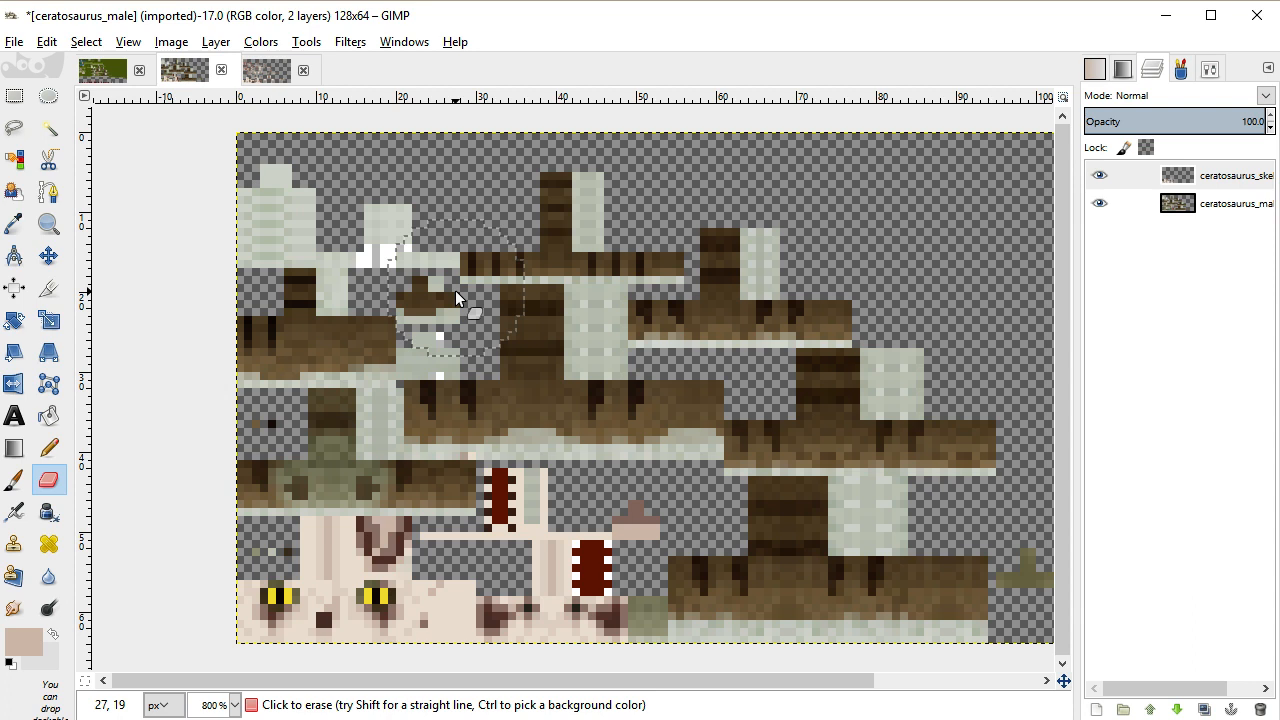
Set the foreground colour to a muted dark red, 6a3636
{"action": "key", "text": "plus"}
{"action": "scroll", "coordinate": [455, 290], "scroll_direction": "down", "scroll_amount": 2}
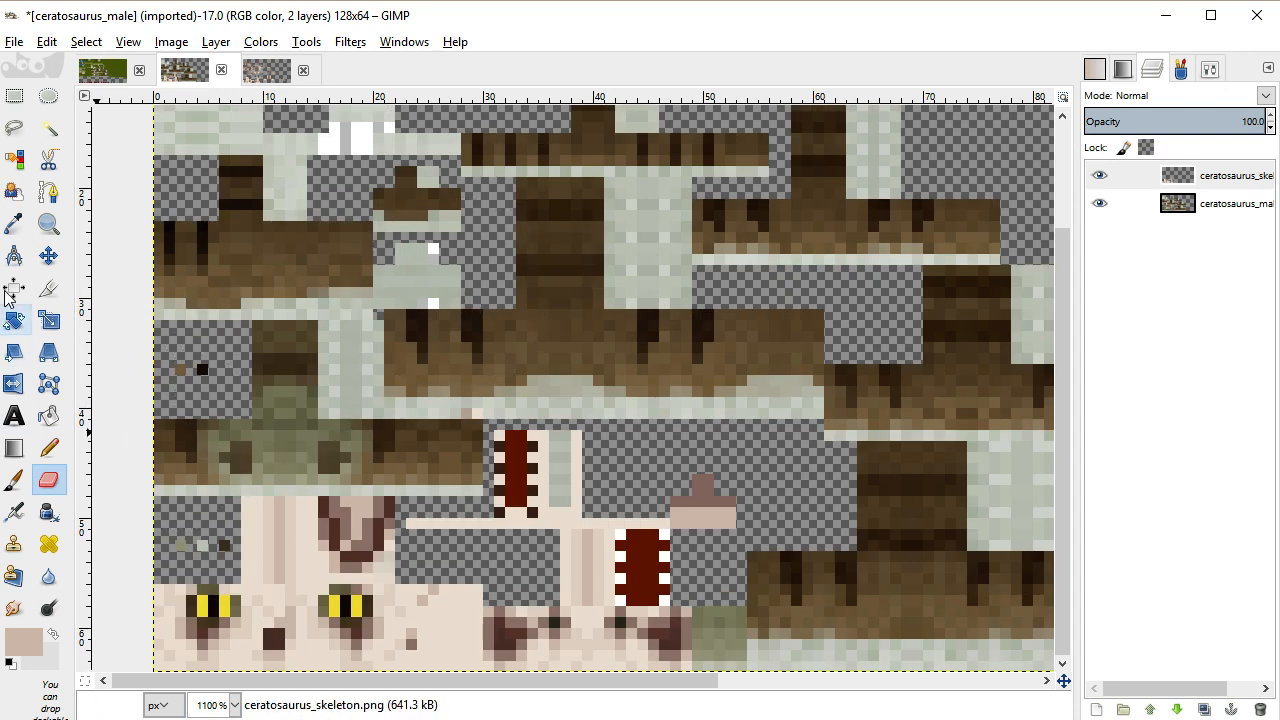
{"action": "left_click", "coordinate": [13, 226]}
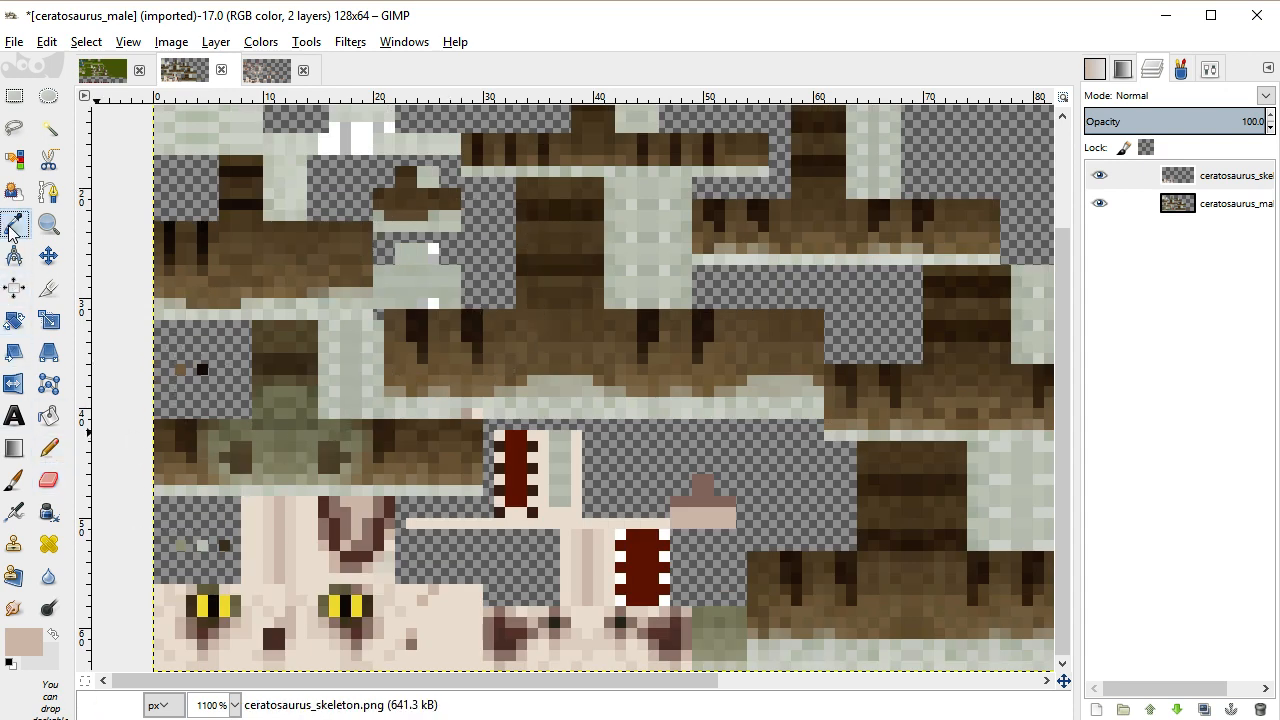
{"action": "left_click", "coordinate": [24, 640]}
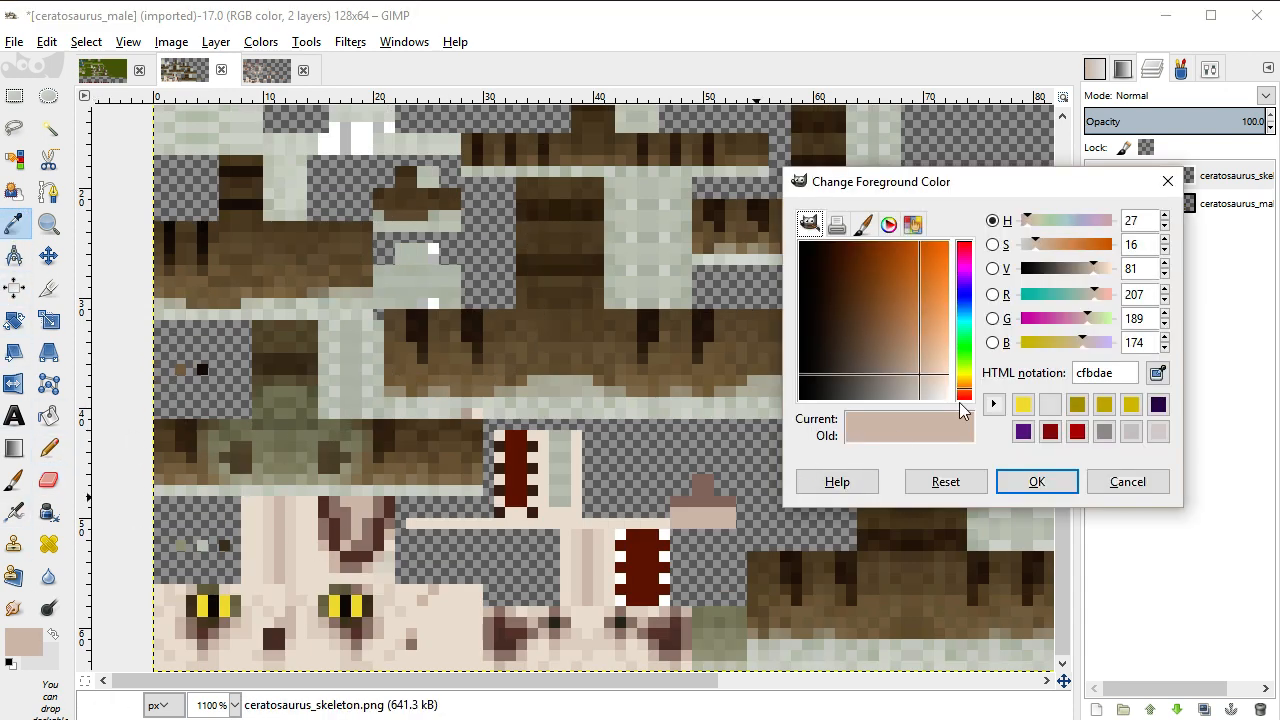
{"action": "left_click", "coordinate": [1050, 431]}
{"action": "left_click_drag", "start_coordinate": [871, 275], "coordinate": [861, 321]}
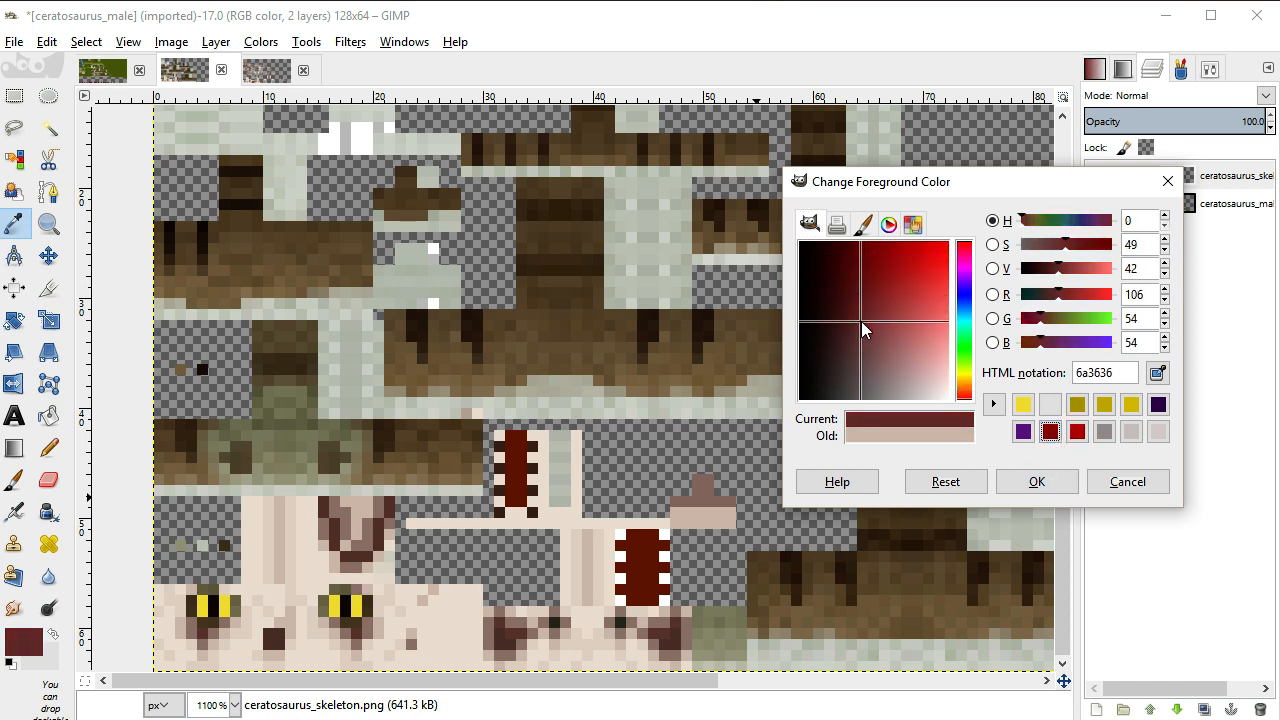
{"action": "left_click", "coordinate": [1037, 482]}
Set the Pencil to size 3 and paint the green patch on the neck section above the skull solid dark red
{"action": "left_click", "coordinate": [48, 447]}
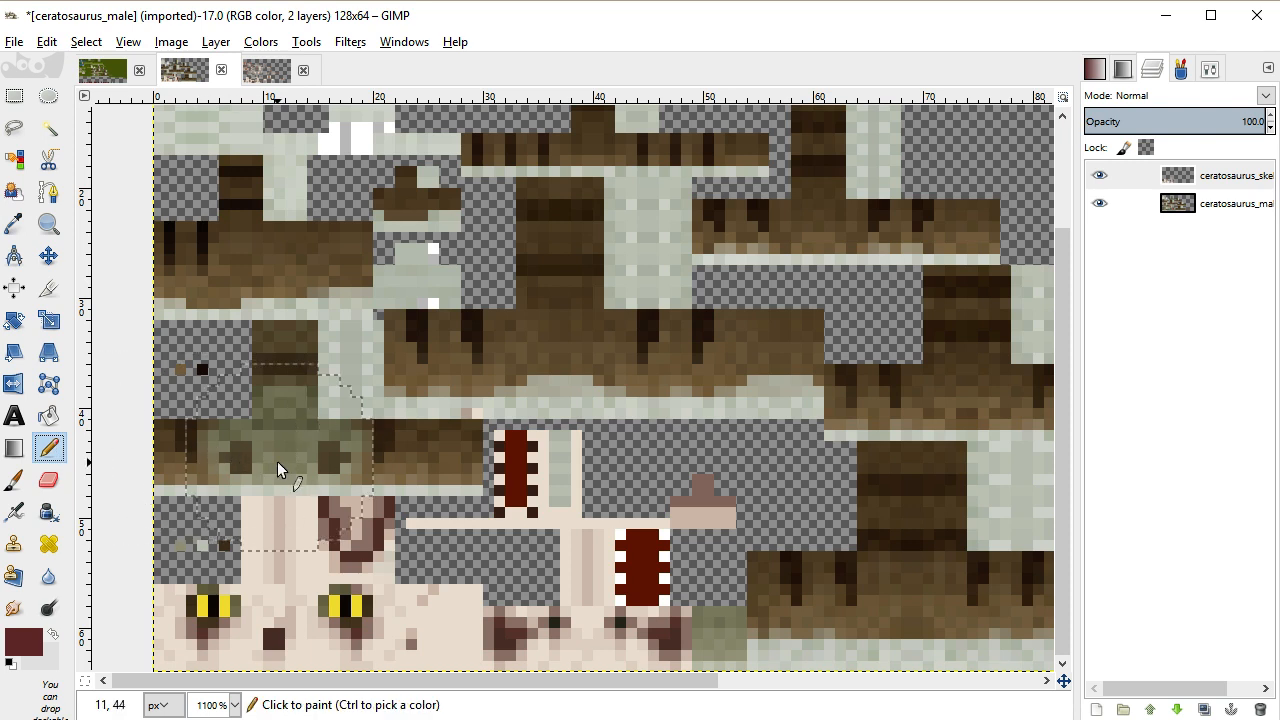
{"action": "key", "text": "bracketleft"}
{"action": "key", "text": "bracketleft"}
{"action": "key", "text": "bracketleft"}
{"action": "key", "text": "bracketleft"}
{"action": "key", "text": "bracketleft"}
{"action": "key", "text": "bracketleft"}
{"action": "key", "text": "bracketleft"}
{"action": "key", "text": "bracketleft"}
{"action": "key", "text": "bracketleft"}
{"action": "key", "text": "bracketleft"}
{"action": "key", "text": "bracketleft"}
{"action": "key", "text": "bracketleft"}
{"action": "key", "text": "bracketleft"}
{"action": "key", "text": "bracketleft"}
{"action": "key", "text": "bracketleft"}
{"action": "key", "text": "bracketright"}
{"action": "left_click", "coordinate": [266, 403]}
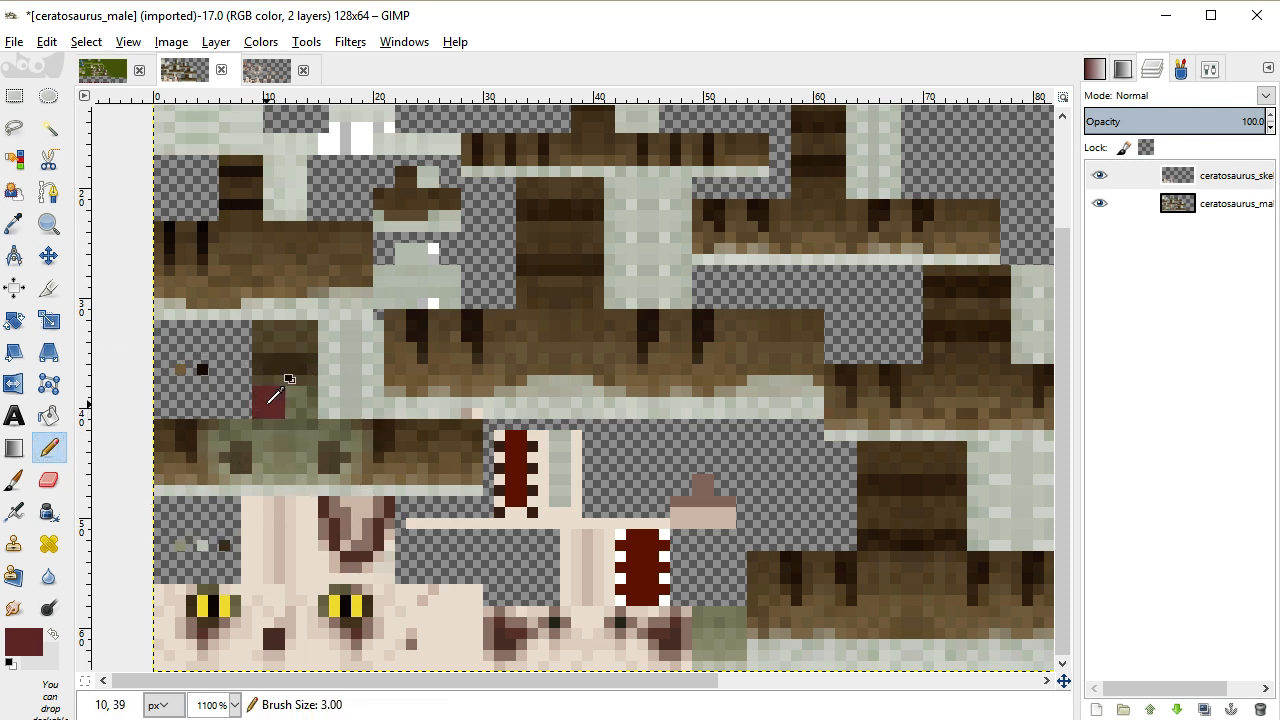
{"action": "mouse_move", "coordinate": [266, 403]}
{"action": "left_mouse_down"}
{"action": "mouse_move", "coordinate": [297, 405]}
{"action": "mouse_move", "coordinate": [300, 430]}
{"action": "mouse_move", "coordinate": [334, 461]}
{"action": "mouse_move", "coordinate": [246, 462]}
{"action": "mouse_move", "coordinate": [236, 449]}
{"action": "mouse_move", "coordinate": [262, 436]}
{"action": "mouse_move", "coordinate": [235, 431]}
{"action": "mouse_move", "coordinate": [217, 465]}
{"action": "mouse_move", "coordinate": [215, 439]}
{"action": "left_mouse_up"}
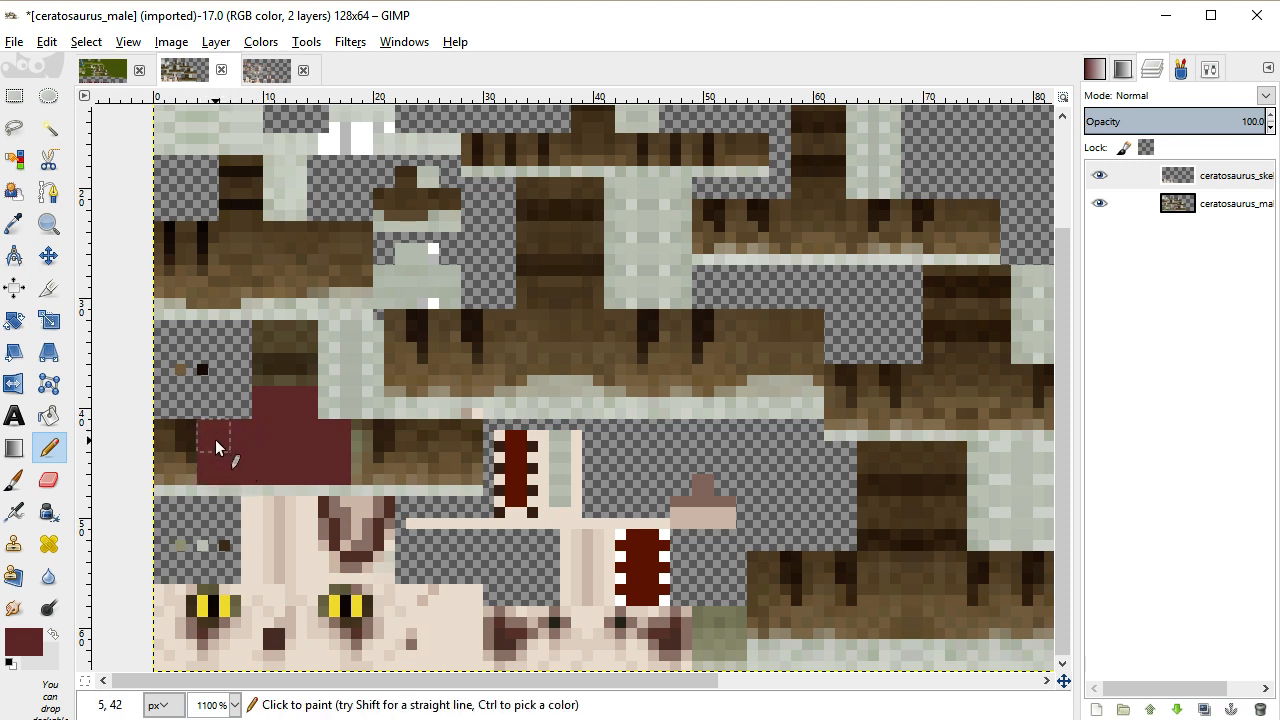
{"action": "left_click_drag", "start_coordinate": [362, 432], "coordinate": [362, 470]}
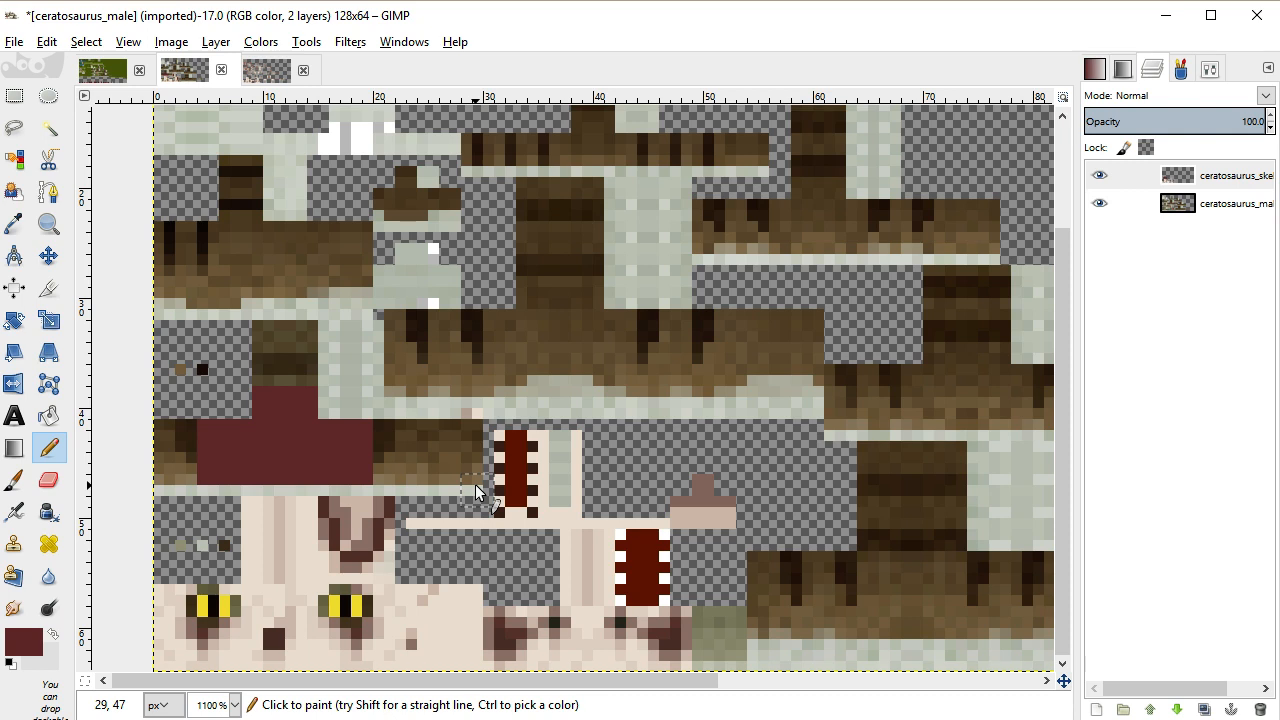
Switch to Minecraft, answer No to the backup level.dat warning and close the game window
{"action": "key", "text": "plus"}
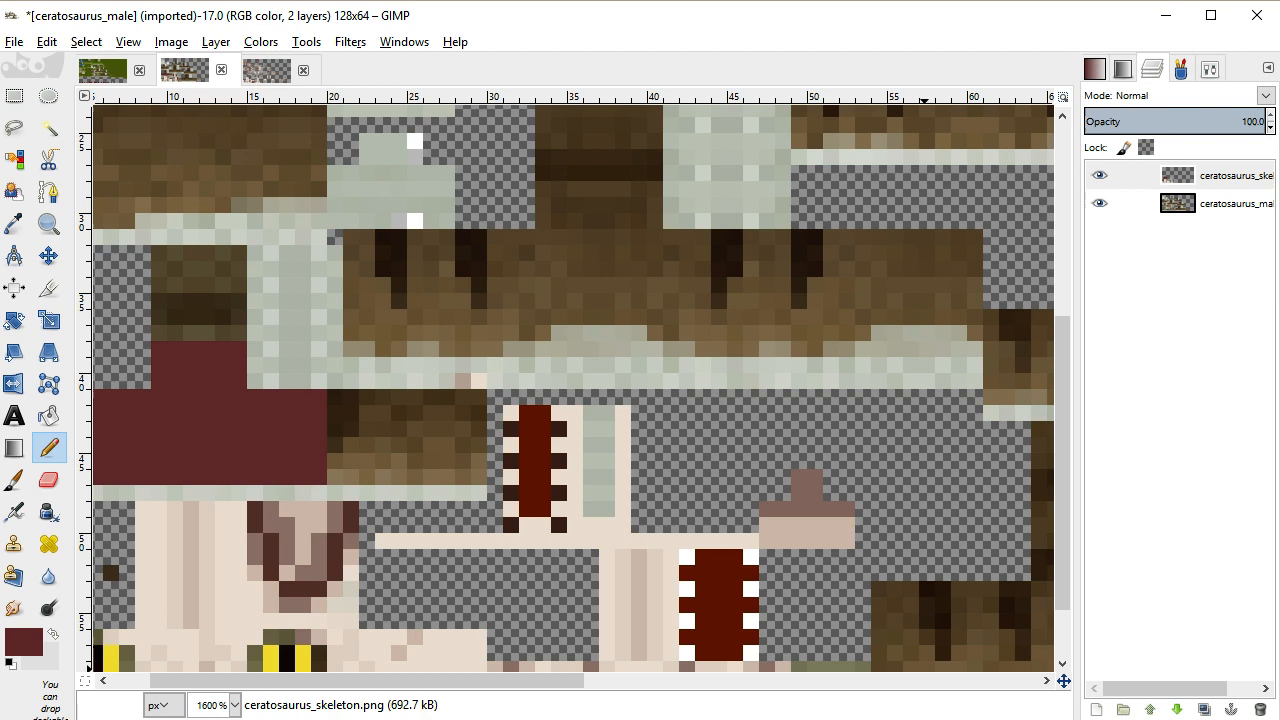
{"action": "mouse_move", "coordinate": [1102, 719]}
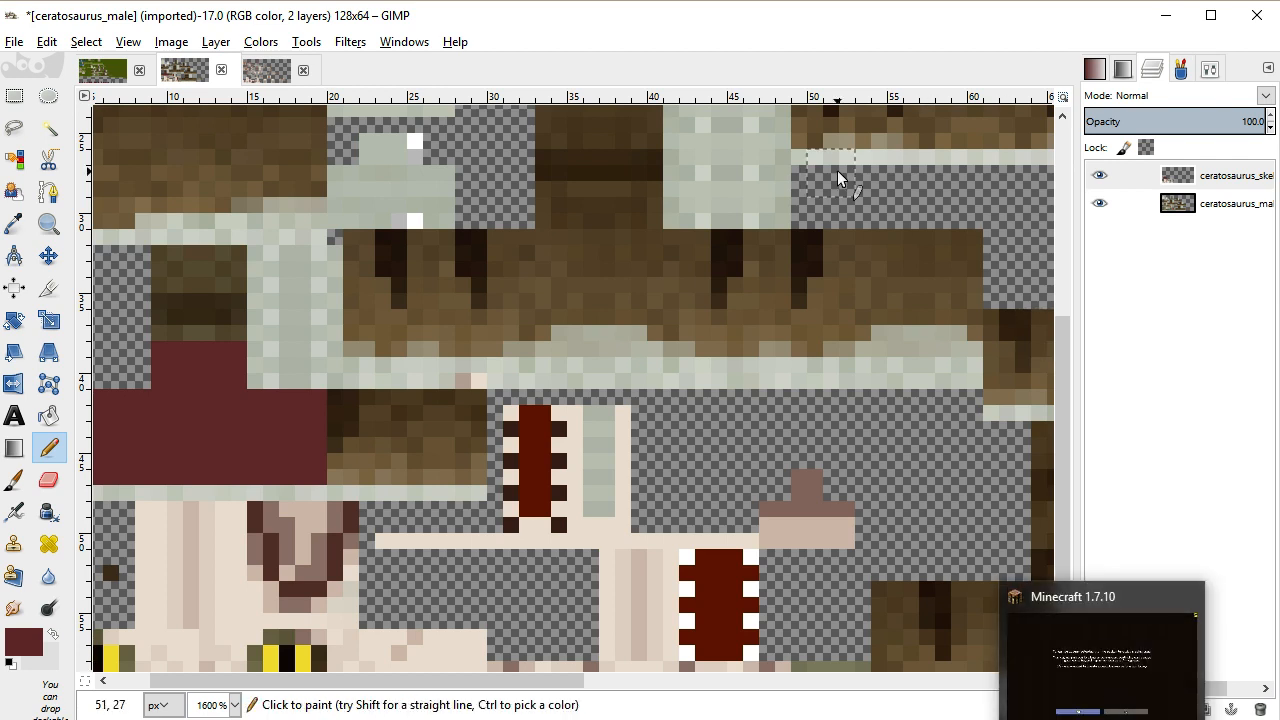
{"action": "right_click", "coordinate": [1102, 719]}
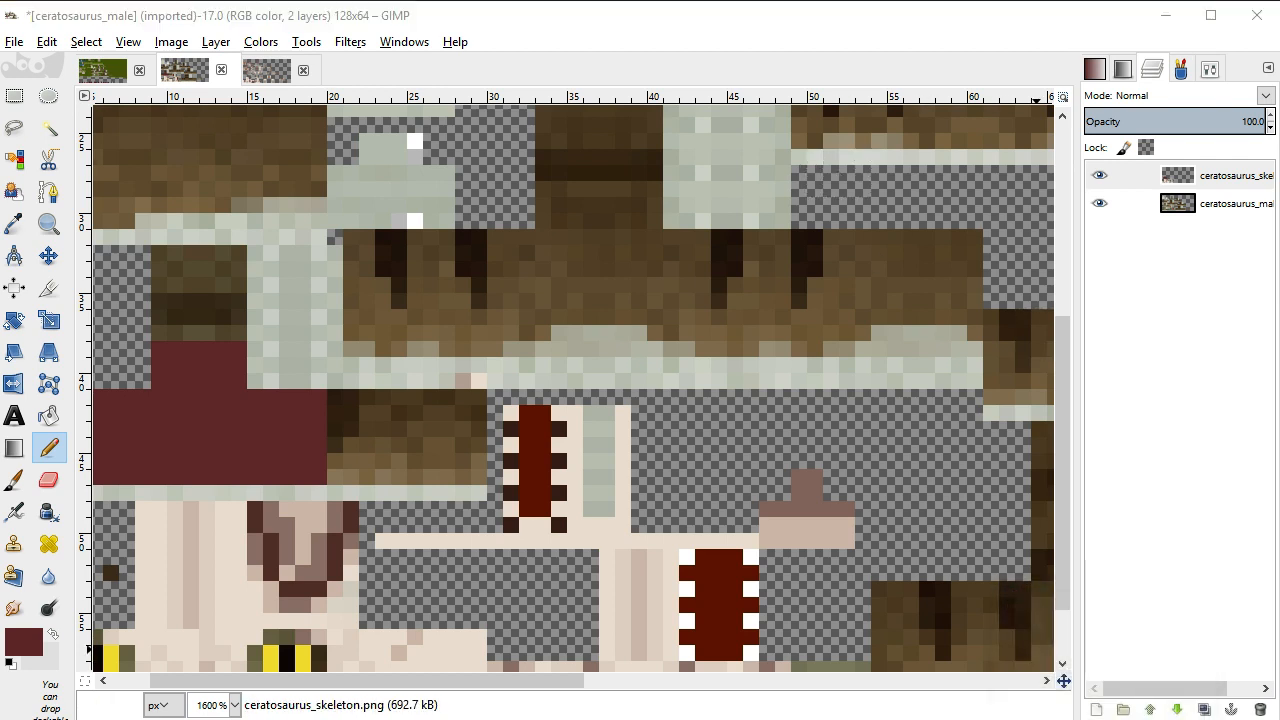
{"action": "left_click", "coordinate": [1104, 719]}
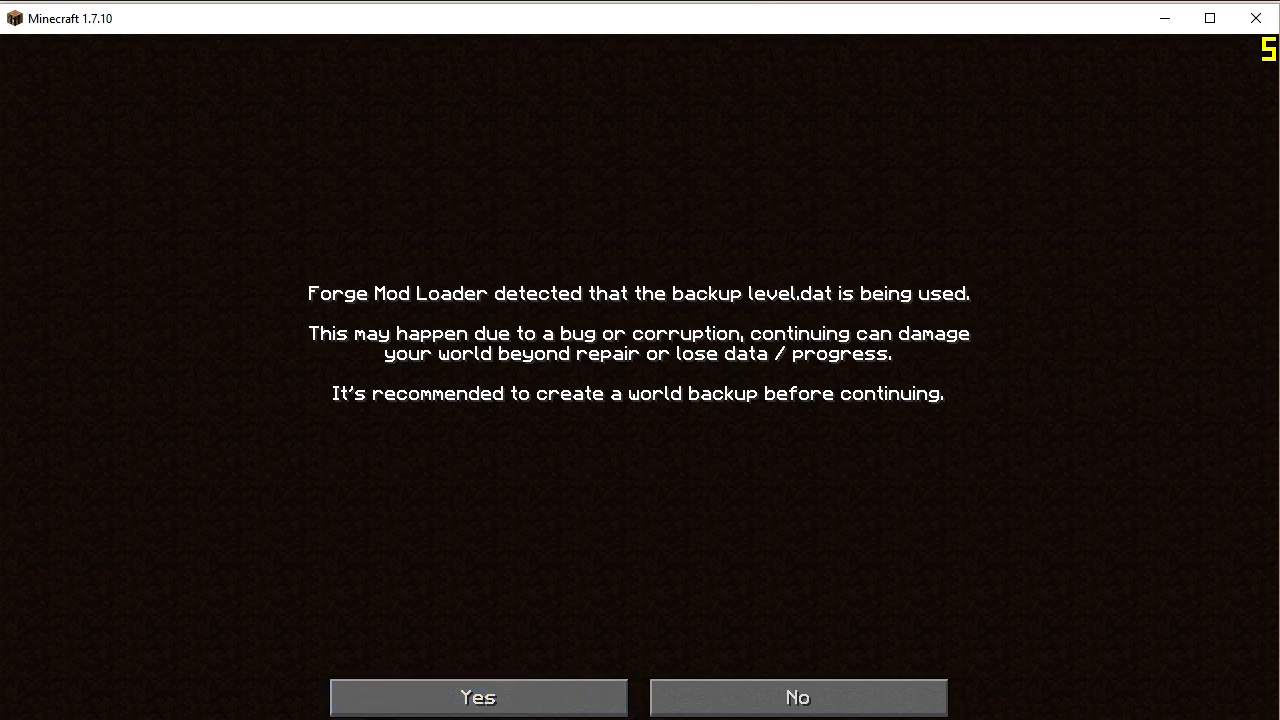
{"action": "left_click", "coordinate": [786, 706]}
{"action": "left_click", "coordinate": [1243, 22]}
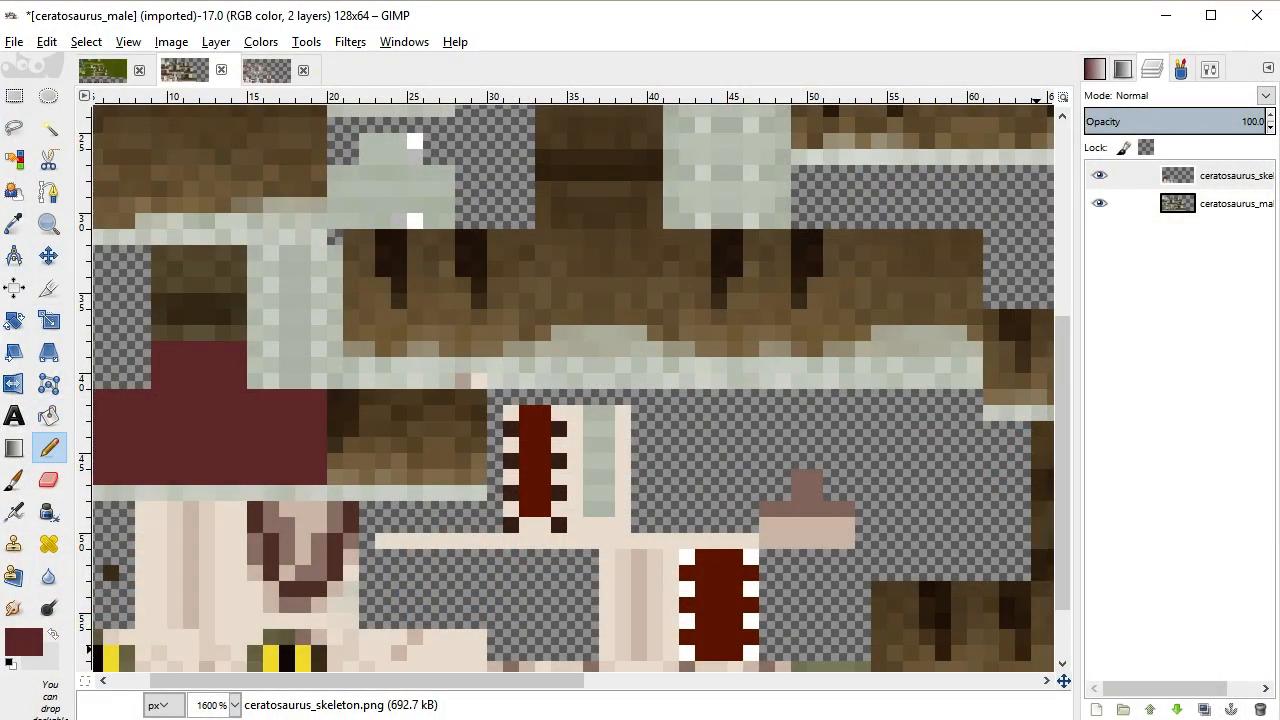
Look over the combined texture and set the Pencil's foreground colour to near-black, 292222
{"action": "scroll", "coordinate": [567, 643], "scroll_direction": "up", "scroll_amount": 4}
{"action": "scroll", "coordinate": [560, 648], "scroll_direction": "down", "scroll_amount": 6}
{"action": "left_click_drag", "start_coordinate": [547, 683], "coordinate": [488, 686]}
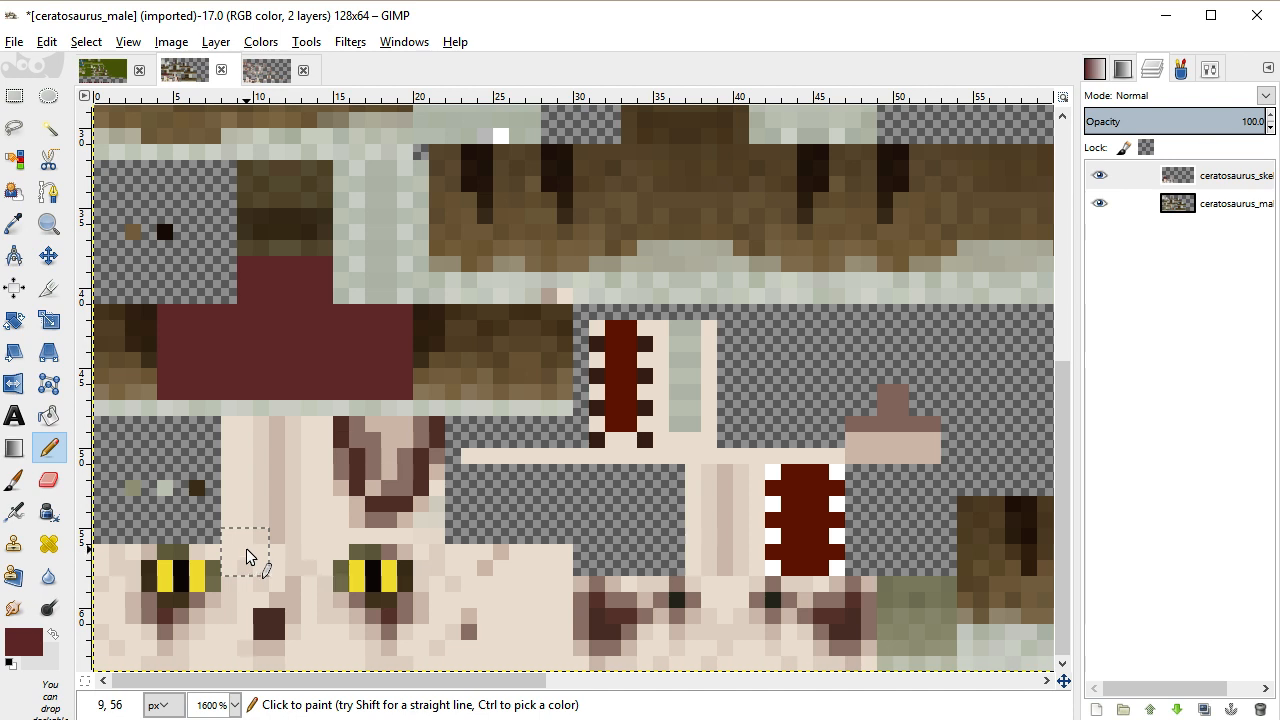
{"action": "scroll", "coordinate": [246, 548], "scroll_direction": "up", "scroll_amount": 3}
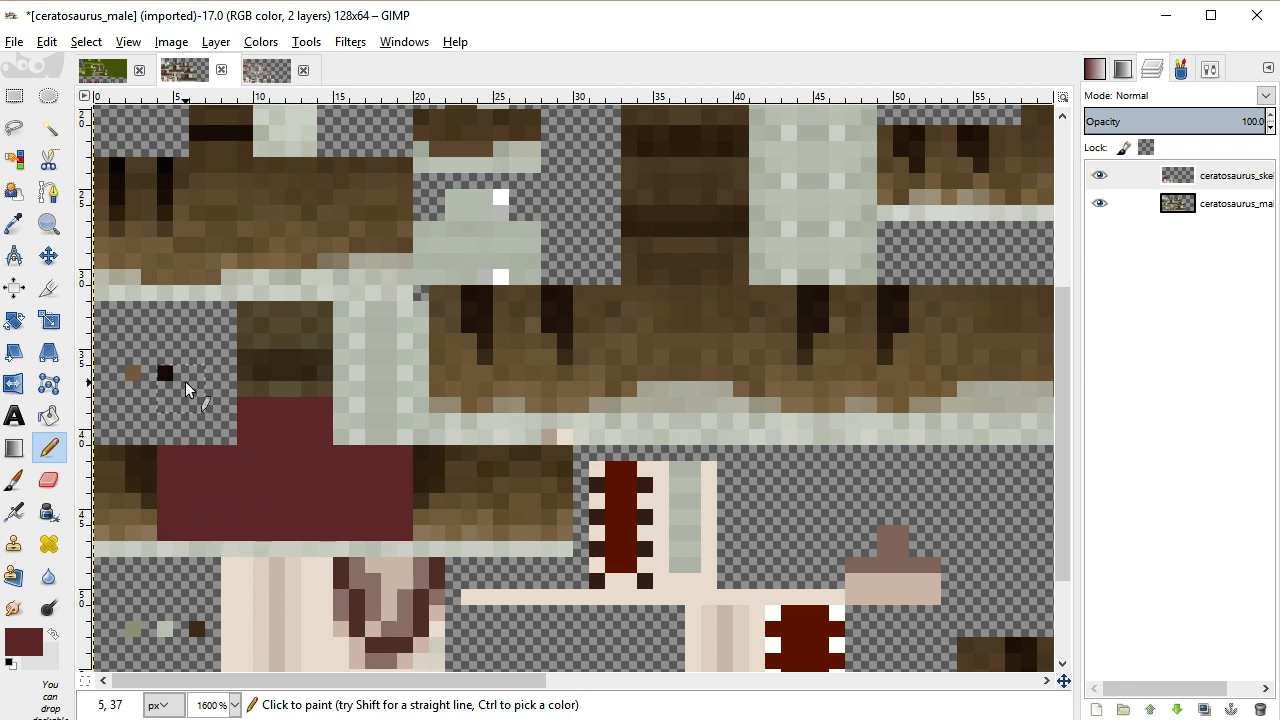
{"action": "scroll", "coordinate": [178, 381], "scroll_direction": "up", "scroll_amount": 7}
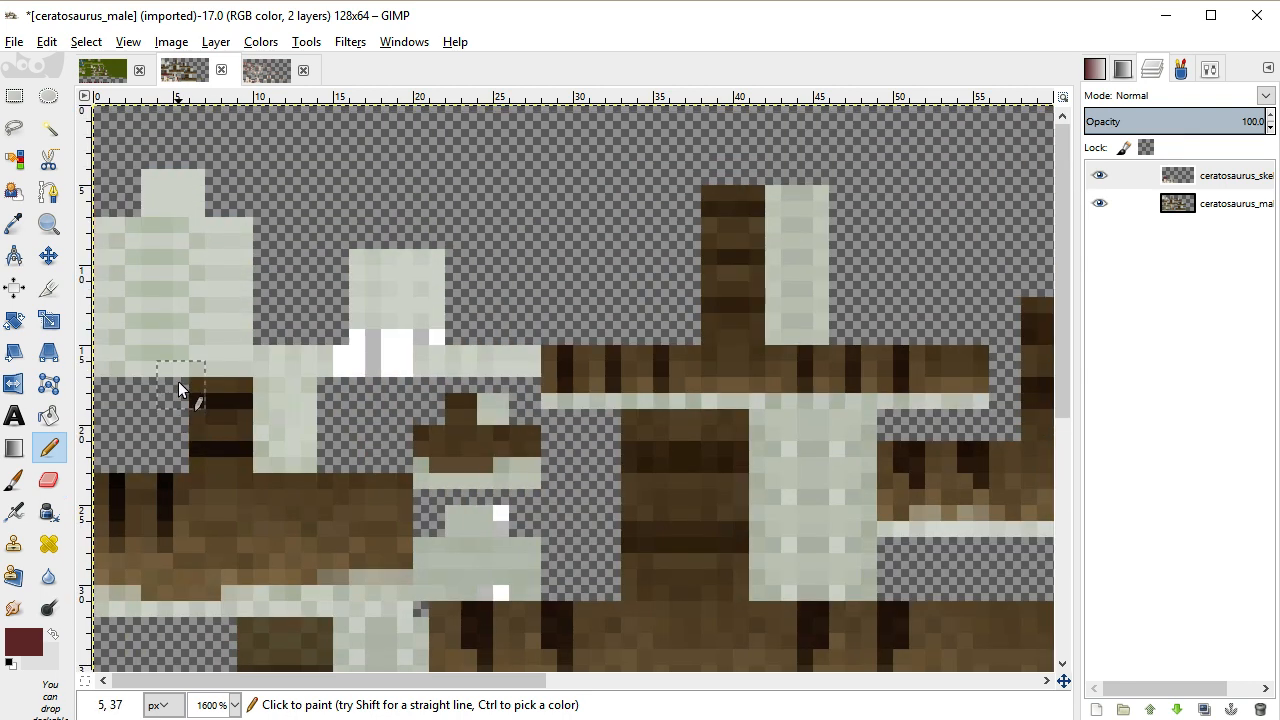
{"action": "scroll", "coordinate": [178, 381], "scroll_direction": "down", "scroll_amount": 9}
{"action": "left_click_drag", "start_coordinate": [370, 681], "coordinate": [123, 622]}
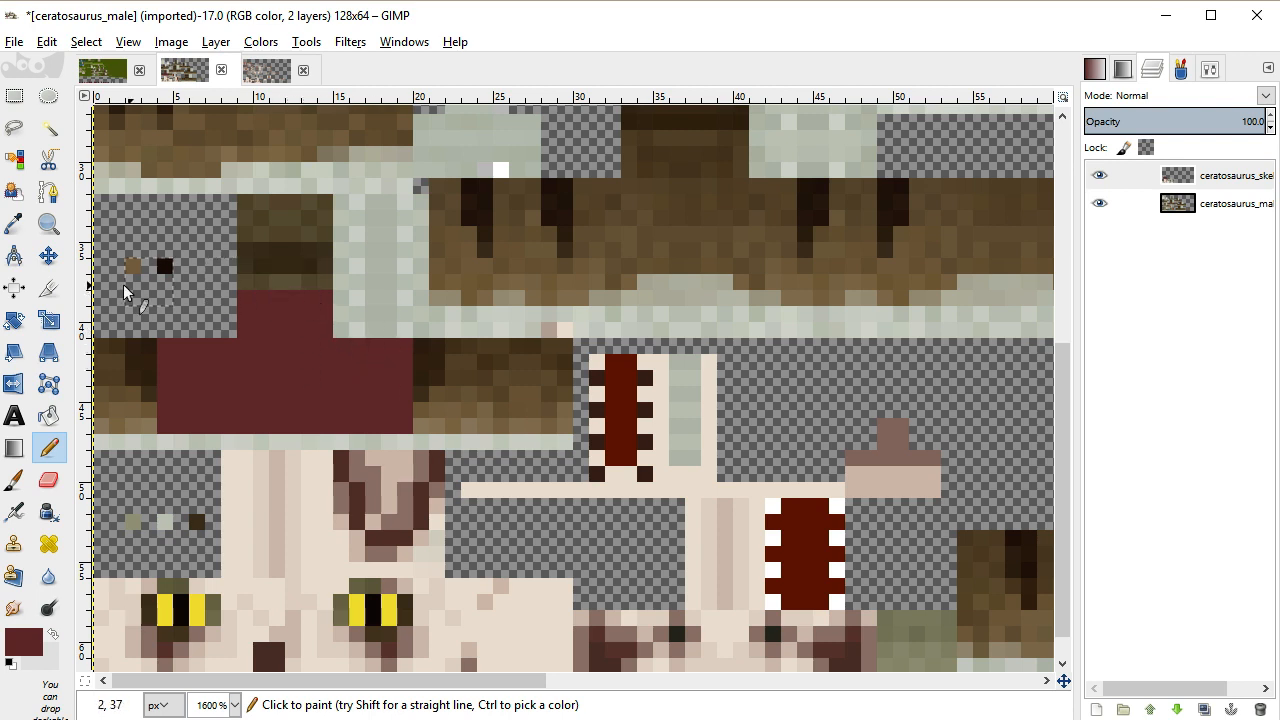
{"action": "left_click", "coordinate": [14, 223]}
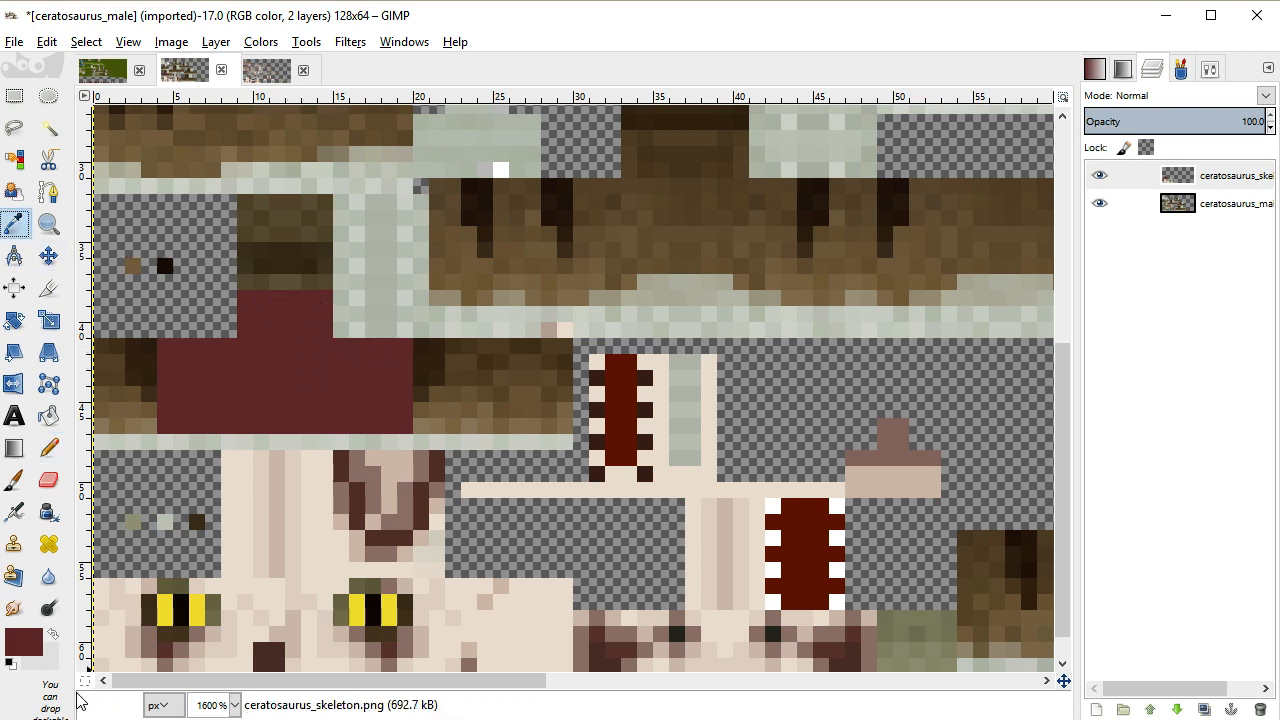
{"action": "left_click", "coordinate": [48, 447]}
{"action": "left_click", "coordinate": [22, 640]}
{"action": "left_click_drag", "start_coordinate": [851, 330], "coordinate": [822, 375]}
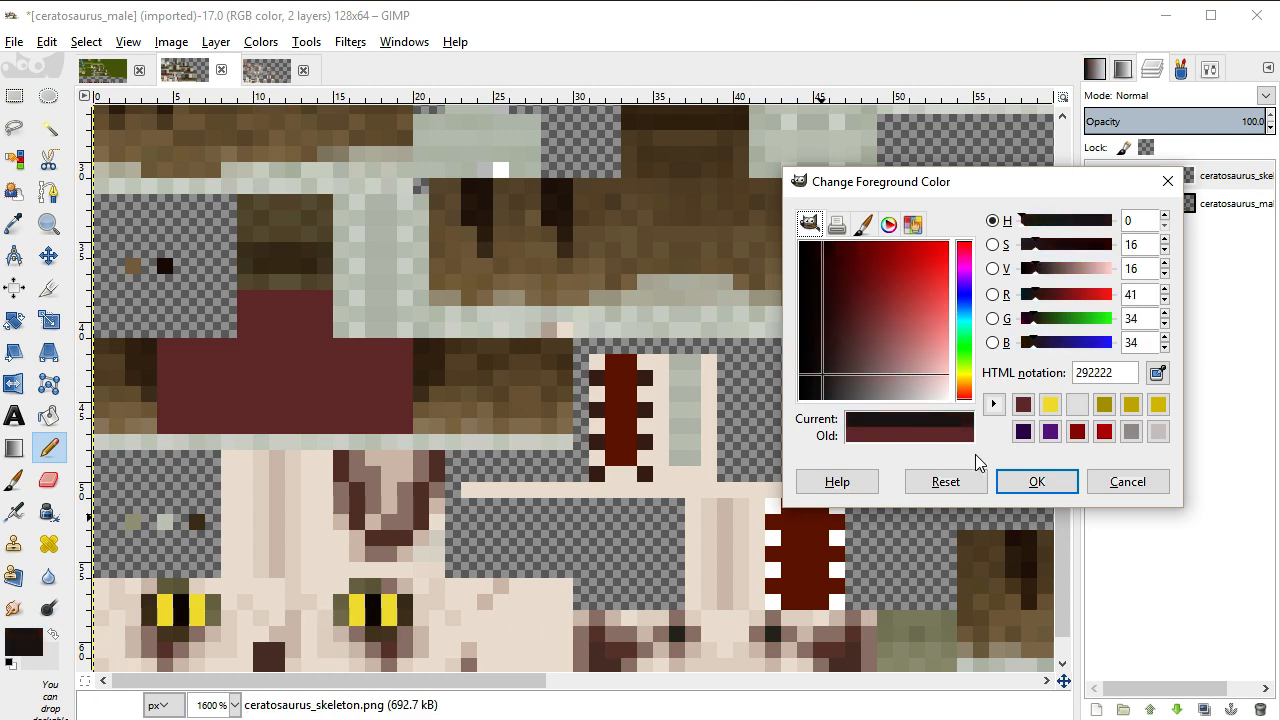
{"action": "left_click", "coordinate": [1037, 481]}
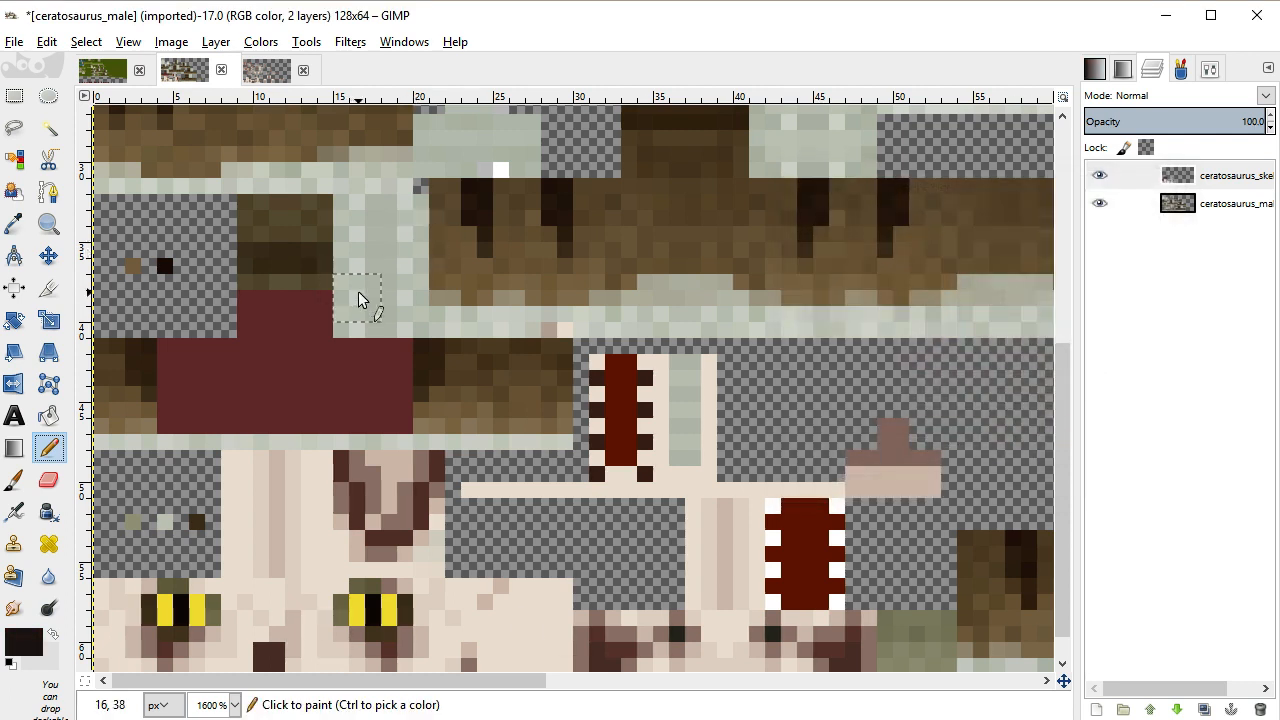
Reduce the Pencil to size 1 and paint a near-black stripe down the centre of the narrowest brown top section
{"action": "key", "text": "bracketleft"}
{"action": "key", "text": "bracketleft"}
{"action": "scroll", "coordinate": [542, 254], "scroll_direction": "up", "scroll_amount": 5}
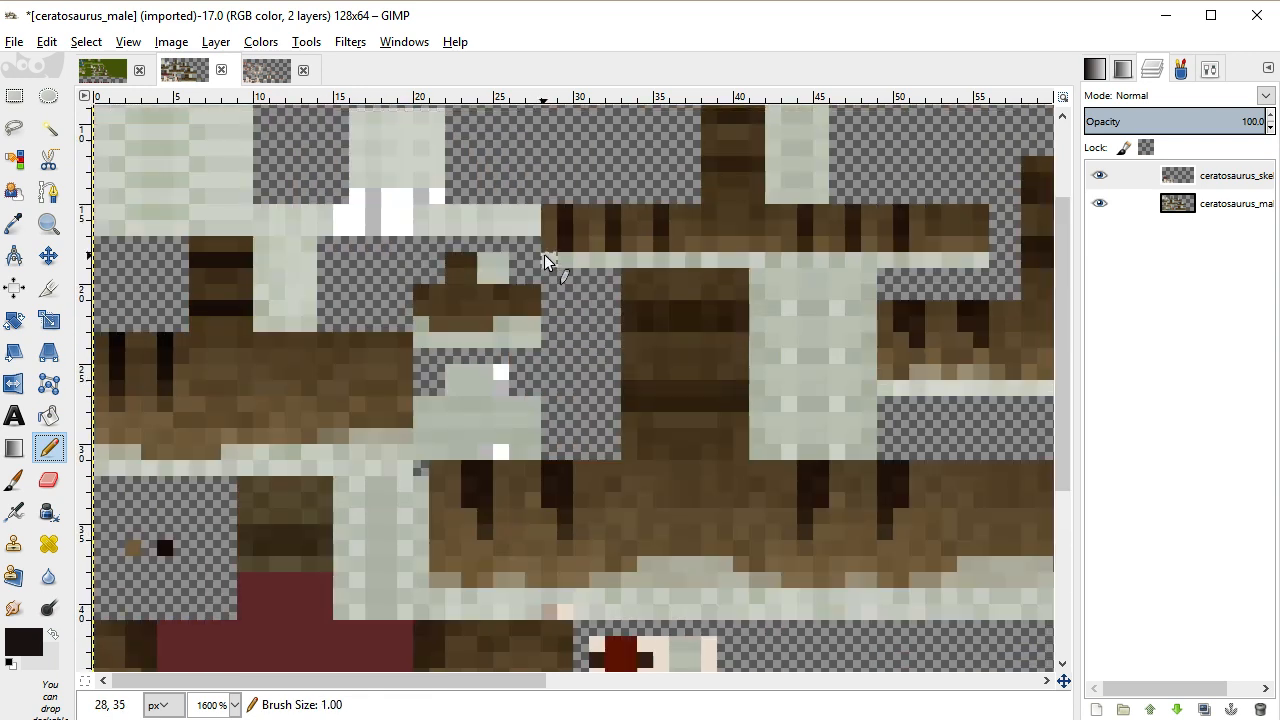
{"action": "scroll", "coordinate": [544, 254], "scroll_direction": "up", "scroll_amount": 3}
{"action": "key", "text": "bracketright"}
{"action": "key", "text": "bracketleft"}
{"action": "left_click_drag", "start_coordinate": [731, 199], "coordinate": [732, 240]}
{"action": "mouse_move", "coordinate": [737, 349]}
{"action": "left_mouse_down"}
{"action": "mouse_move", "coordinate": [742, 192]}
{"action": "mouse_move", "coordinate": [728, 338]}
{"action": "left_mouse_up"}
{"action": "left_click", "coordinate": [738, 350]}
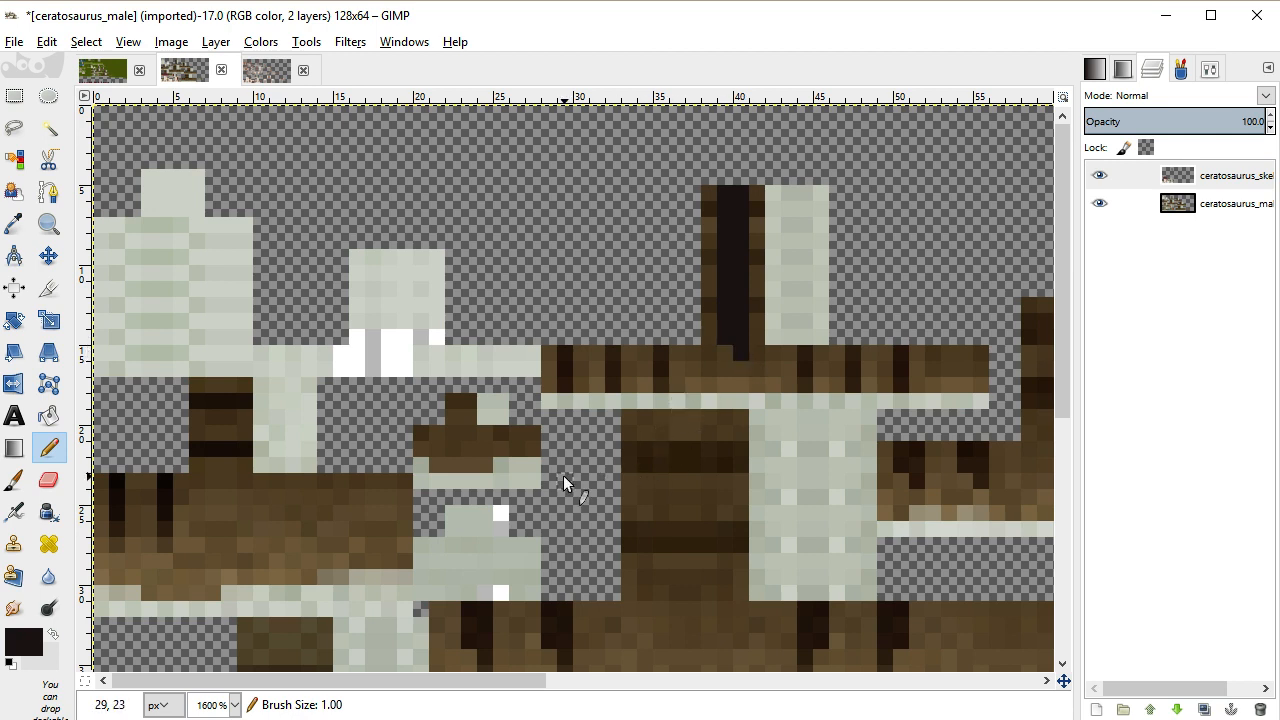
Paint the dark bands and a connecting centre line near-black on the next brown top section, around x 58 to 63
{"action": "left_click_drag", "start_coordinate": [534, 681], "coordinate": [695, 681]}
{"action": "mouse_move", "coordinate": [701, 307]}
{"action": "left_mouse_down"}
{"action": "mouse_move", "coordinate": [713, 304]}
{"action": "mouse_move", "coordinate": [700, 314]}
{"action": "mouse_move", "coordinate": [705, 372]}
{"action": "left_mouse_up"}
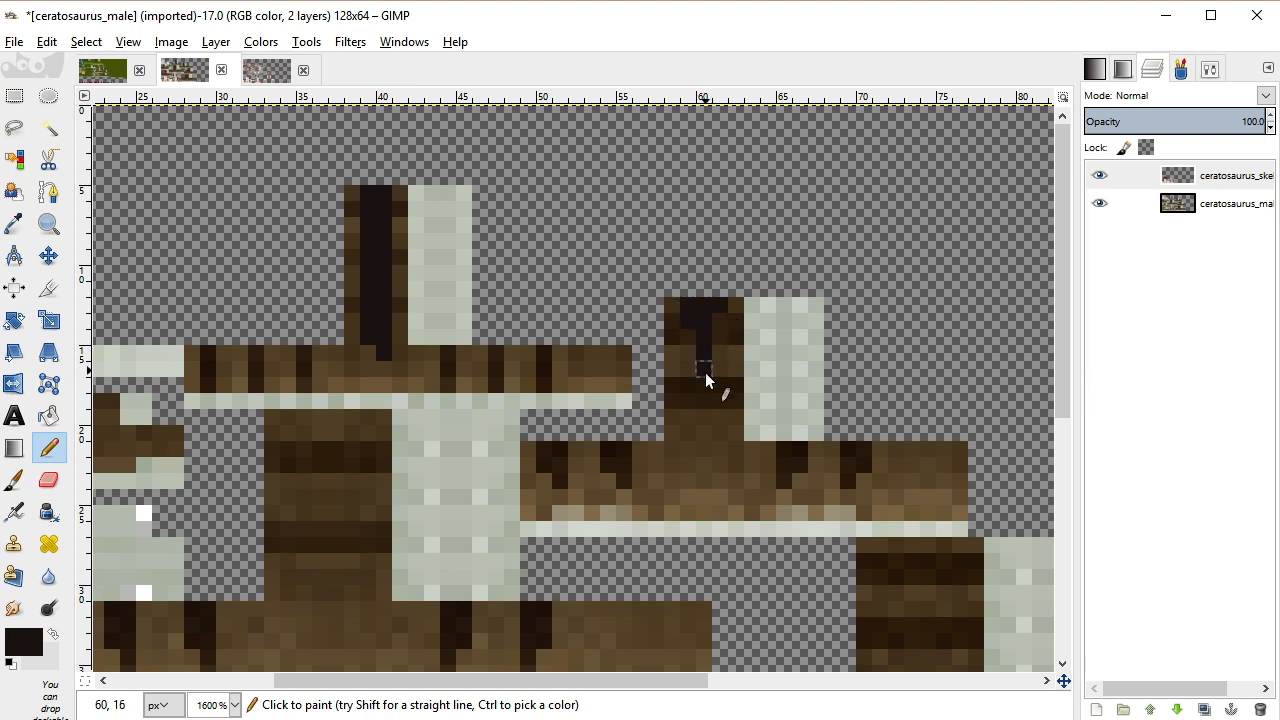
{"action": "left_click_drag", "start_coordinate": [704, 424], "coordinate": [708, 423]}
{"action": "left_click_drag", "start_coordinate": [731, 399], "coordinate": [734, 385]}
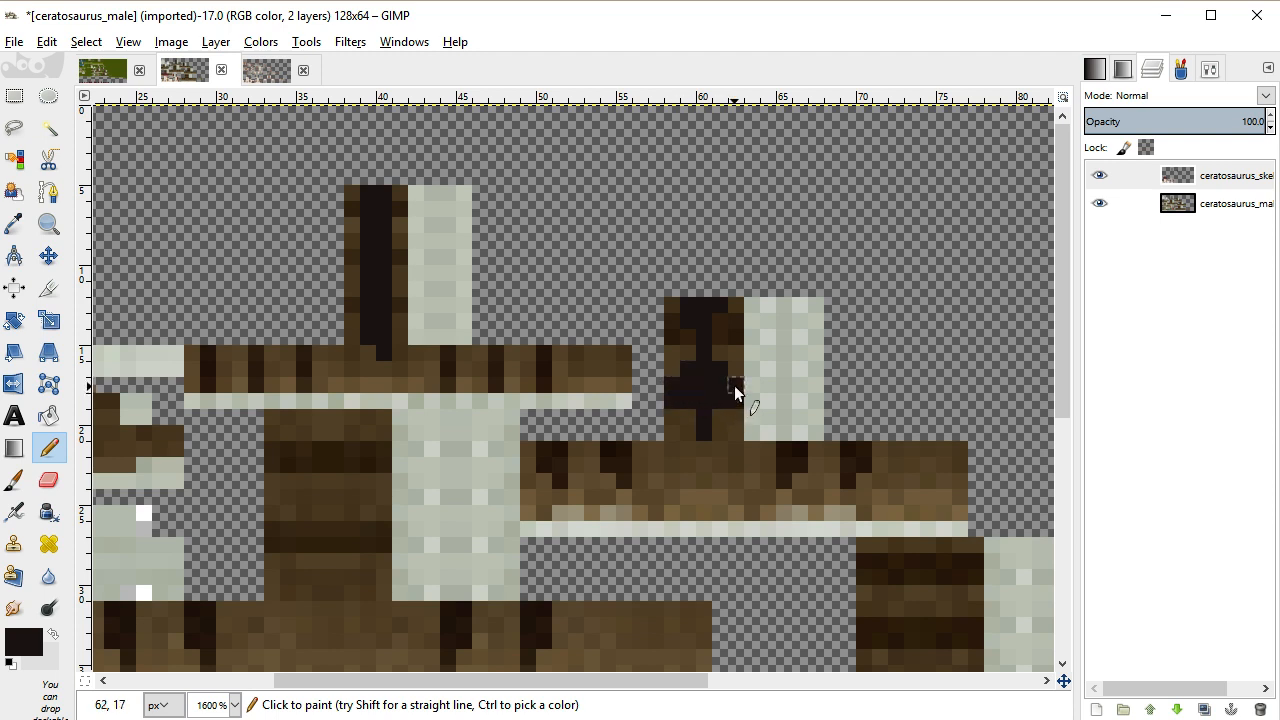
{"action": "mouse_move", "coordinate": [736, 327]}
{"action": "left_mouse_down"}
{"action": "mouse_move", "coordinate": [677, 328]}
{"action": "mouse_move", "coordinate": [727, 338]}
{"action": "left_mouse_up"}
Recolour the four dark side stripes near-black on the brown strip below that section, undoing a stray stroke
{"action": "mouse_move", "coordinate": [786, 449]}
{"action": "left_mouse_down"}
{"action": "mouse_move", "coordinate": [784, 478]}
{"action": "mouse_move", "coordinate": [803, 460]}
{"action": "left_mouse_up"}
{"action": "key", "text": "ctrl+z"}
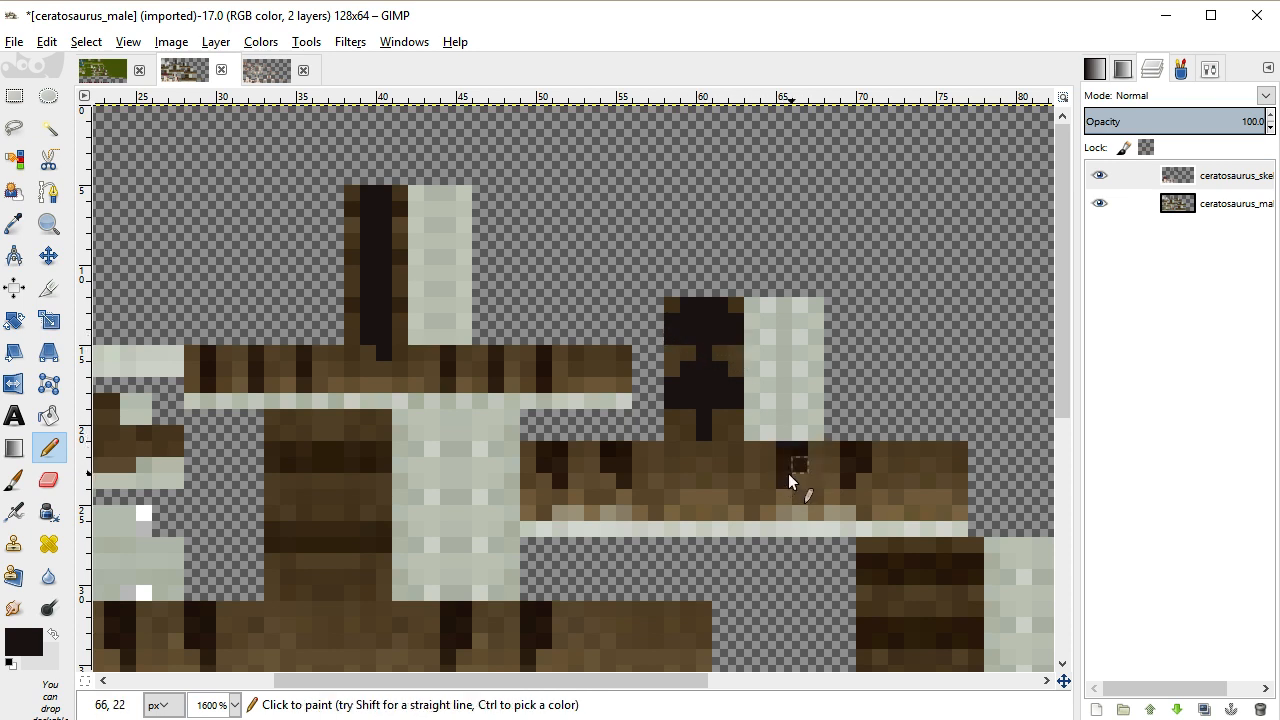
{"action": "mouse_move", "coordinate": [855, 457]}
{"action": "left_mouse_down"}
{"action": "mouse_move", "coordinate": [850, 474]}
{"action": "mouse_move", "coordinate": [859, 460]}
{"action": "left_mouse_up"}
{"action": "mouse_move", "coordinate": [617, 457]}
{"action": "left_mouse_down"}
{"action": "mouse_move", "coordinate": [621, 476]}
{"action": "mouse_move", "coordinate": [622, 452]}
{"action": "mouse_move", "coordinate": [552, 449]}
{"action": "mouse_move", "coordinate": [559, 462]}
{"action": "left_mouse_up"}
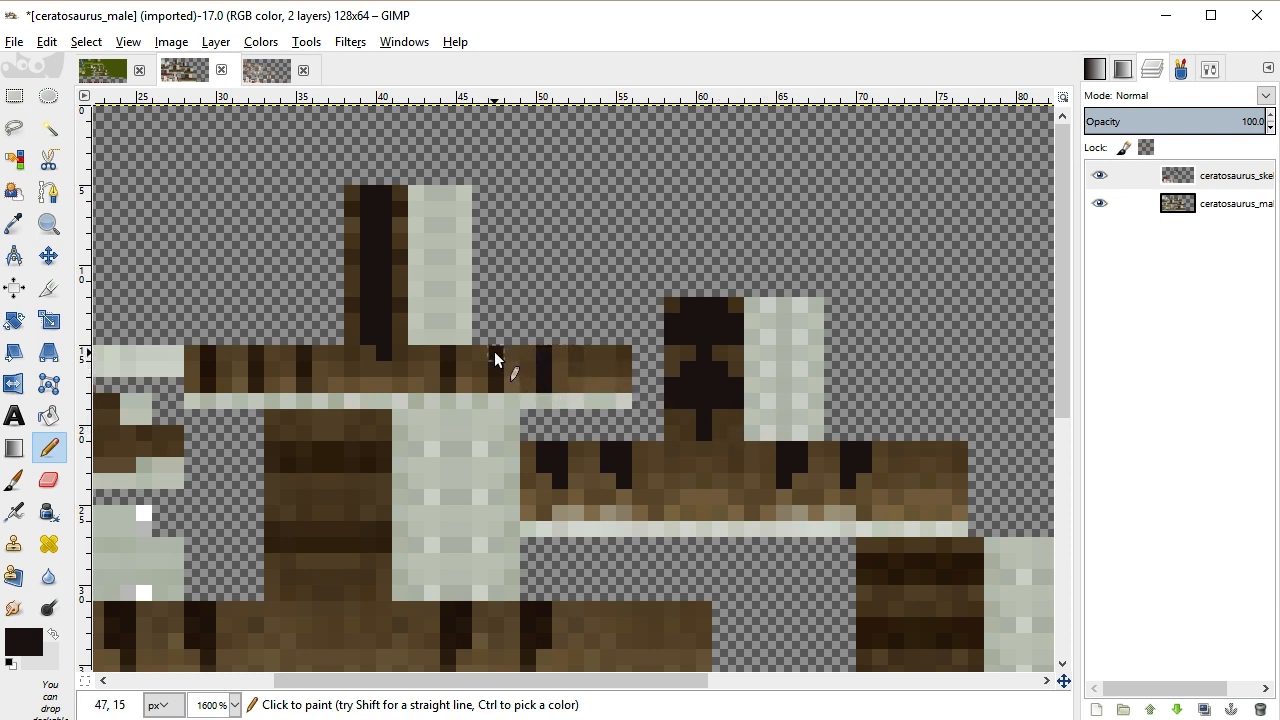
Paint the narrow brown strip's vertical stripes near-black and extend the black edge pattern on the tall block above it
{"action": "left_click_drag", "start_coordinate": [497, 376], "coordinate": [450, 383]}
{"action": "left_click", "coordinate": [352, 305]}
{"action": "left_click", "coordinate": [396, 264]}
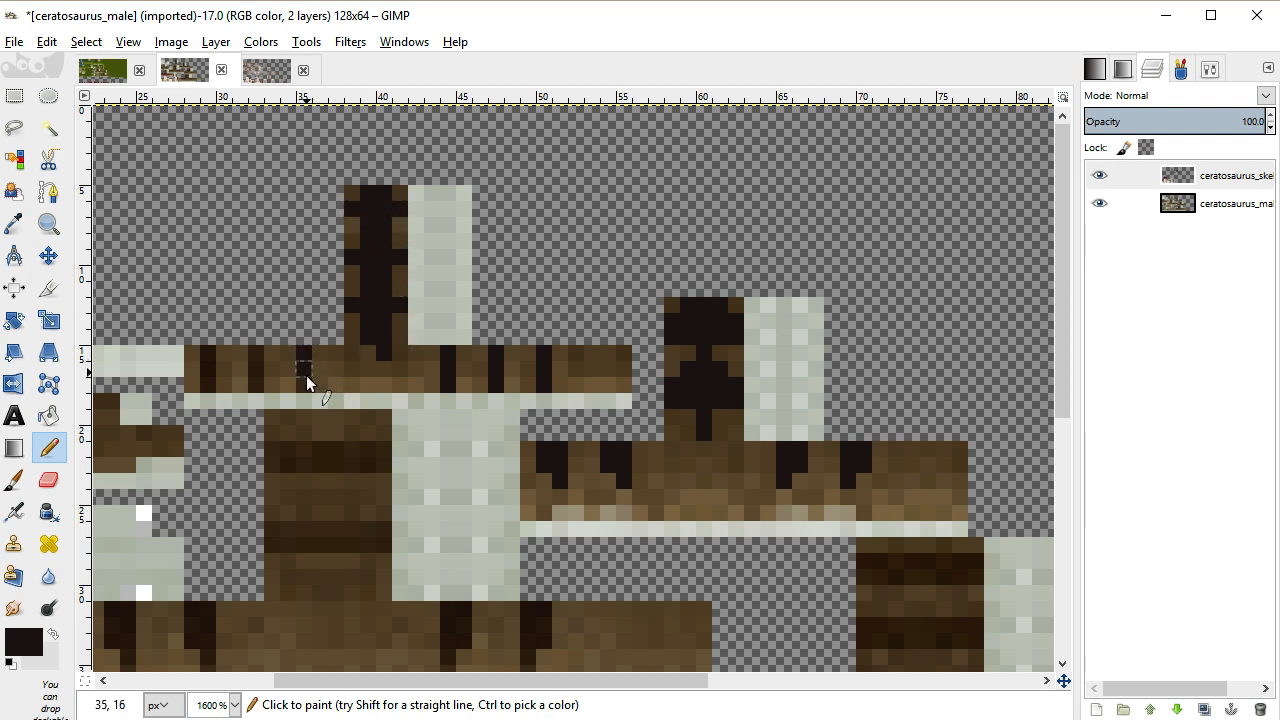
{"action": "left_click_drag", "start_coordinate": [252, 352], "coordinate": [252, 386]}
{"action": "scroll", "coordinate": [300, 307], "scroll_direction": "down", "scroll_amount": 5}
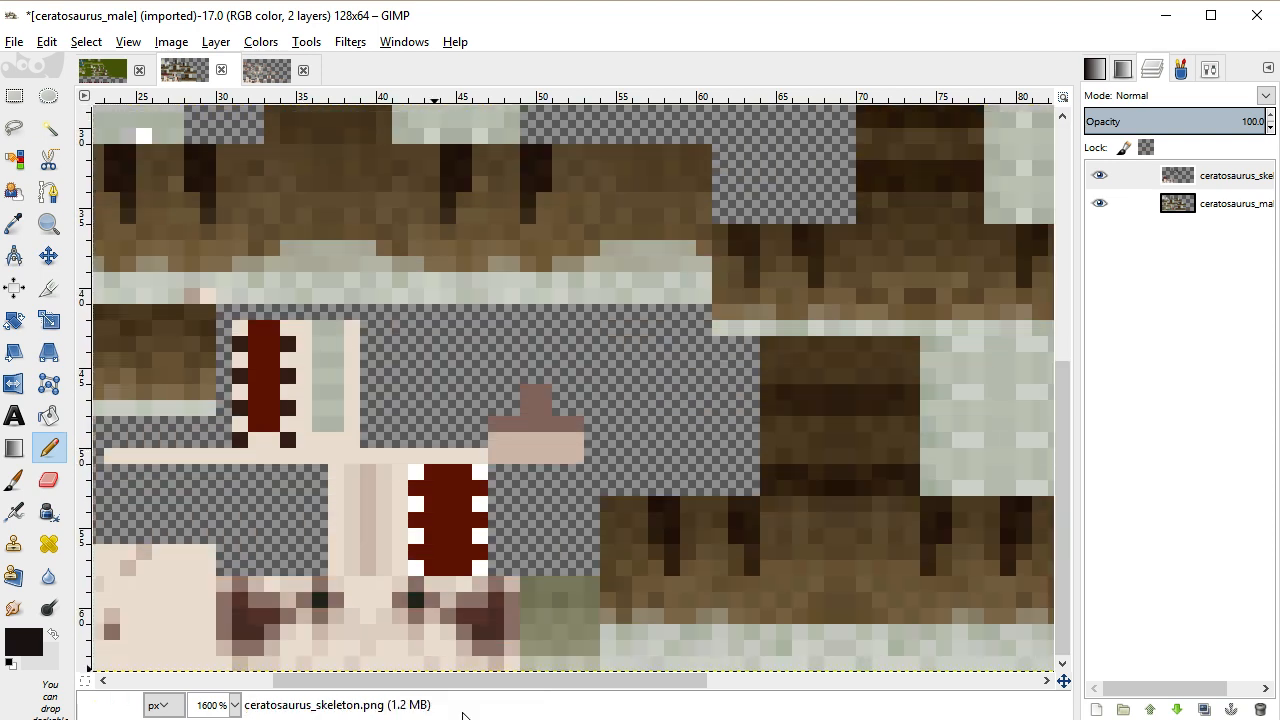
{"action": "left_click_drag", "start_coordinate": [493, 681], "coordinate": [189, 641]}
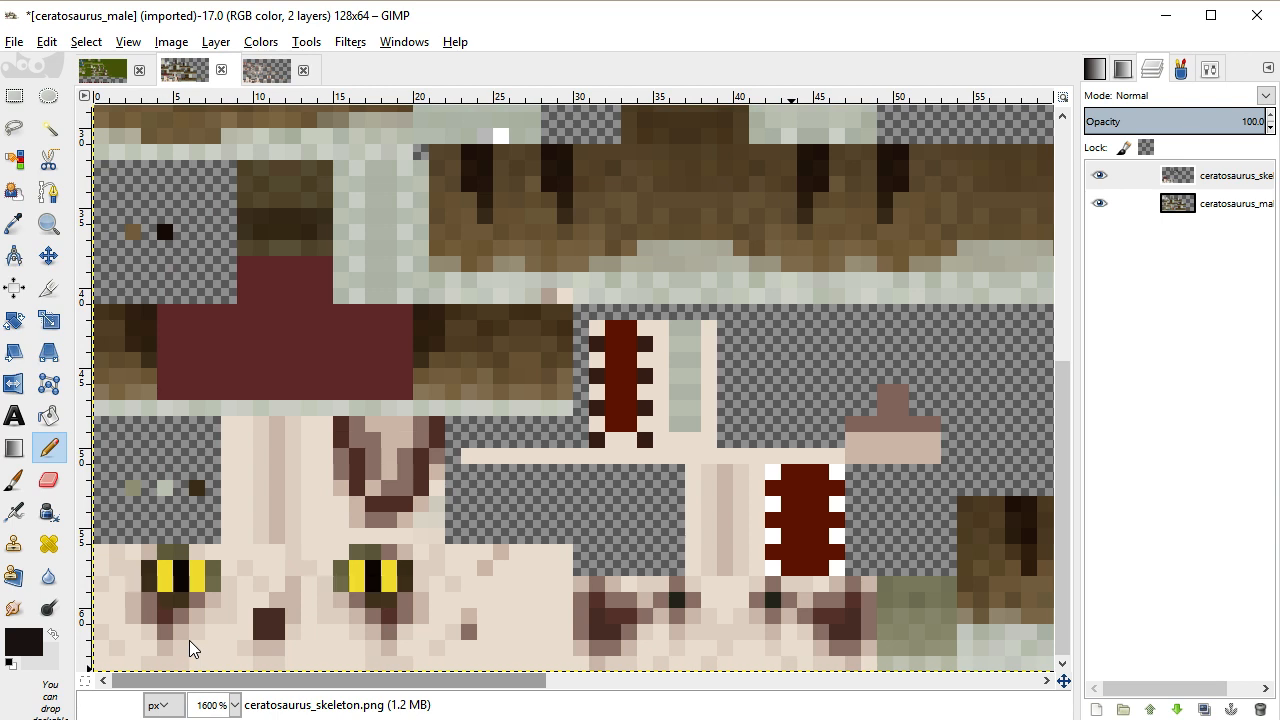
{"action": "left_click_drag", "start_coordinate": [189, 640], "coordinate": [498, 581]}
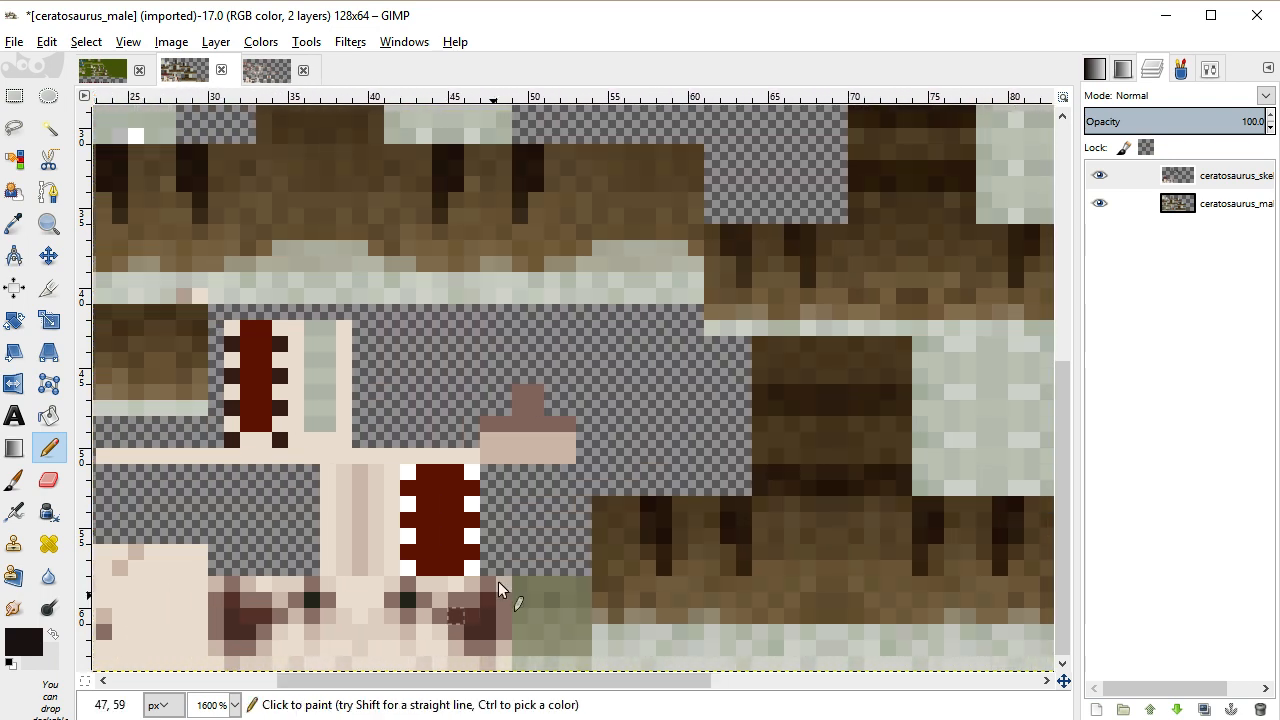
{"action": "scroll", "coordinate": [622, 317], "scroll_direction": "up", "scroll_amount": 5}
On the ceratosaurus_male layer, blacken the small far-left brown block's two bands and the two stripes on the strip below it
{"action": "left_click", "coordinate": [1138, 204]}
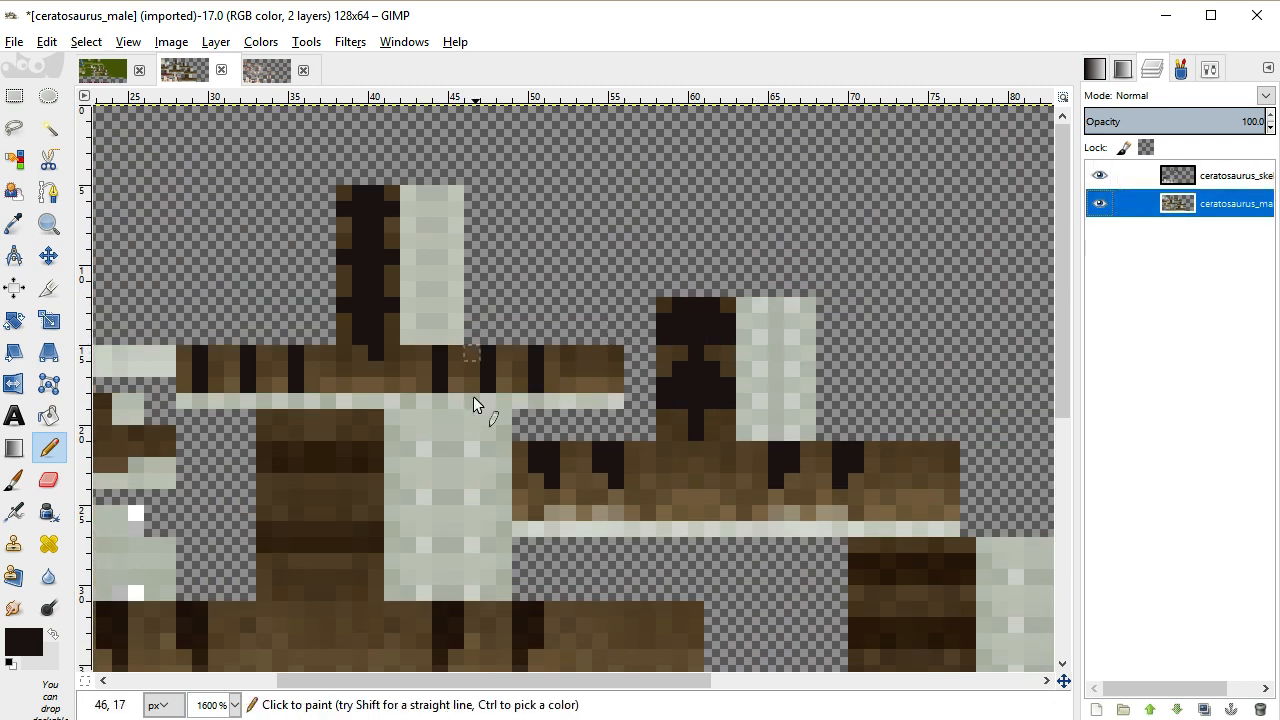
{"action": "left_click_drag", "start_coordinate": [506, 684], "coordinate": [296, 635]}
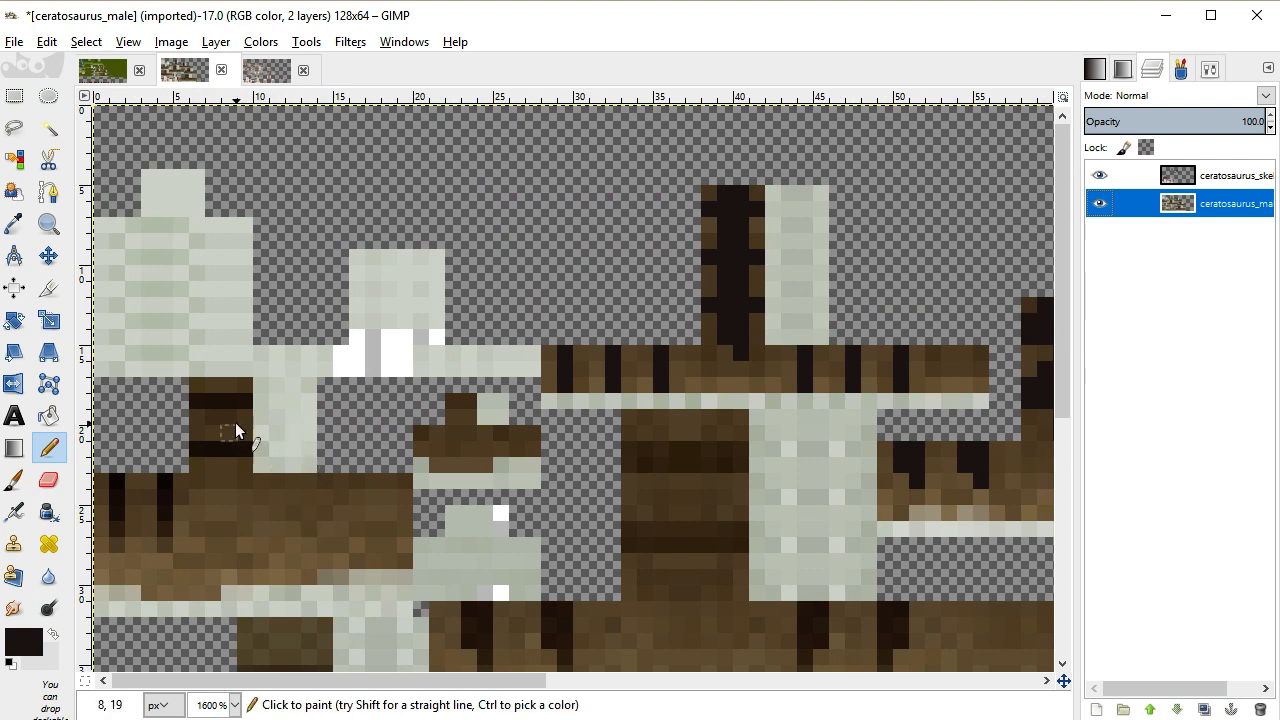
{"action": "left_click_drag", "start_coordinate": [239, 401], "coordinate": [199, 397]}
{"action": "left_click_drag", "start_coordinate": [202, 454], "coordinate": [229, 449]}
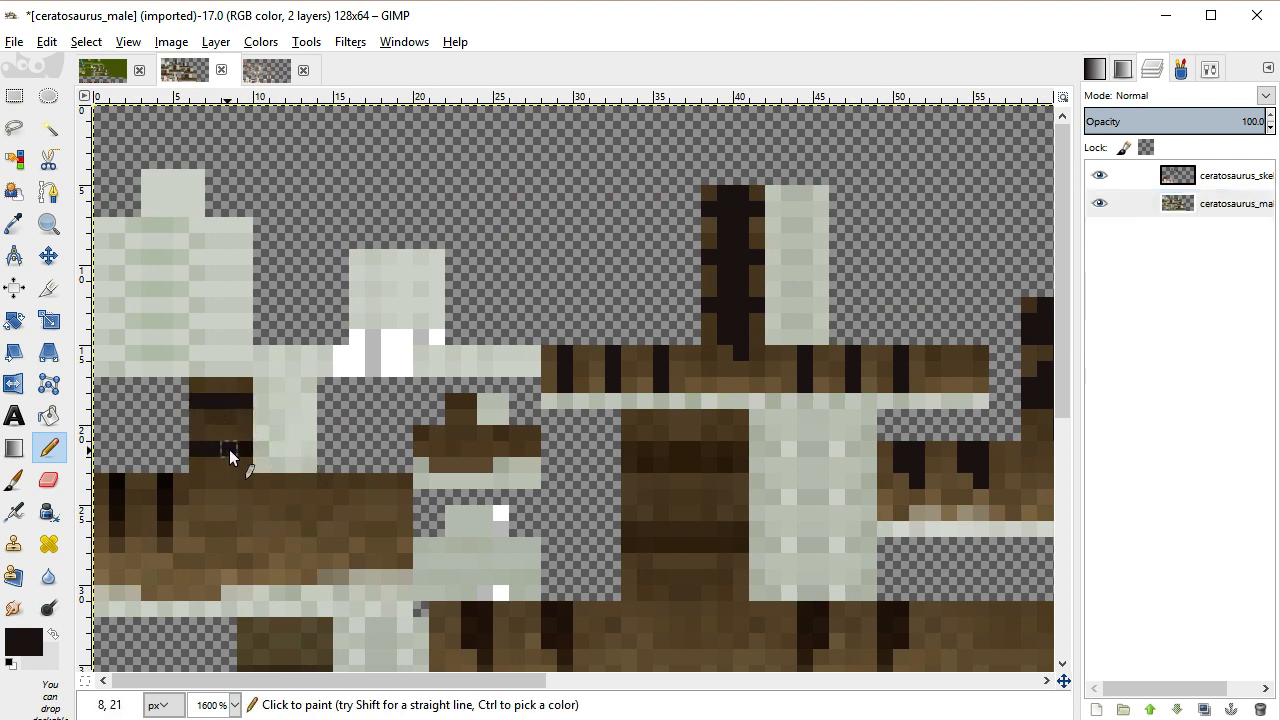
{"action": "left_click", "coordinate": [164, 531]}
{"action": "left_click_drag", "start_coordinate": [118, 488], "coordinate": [118, 545]}
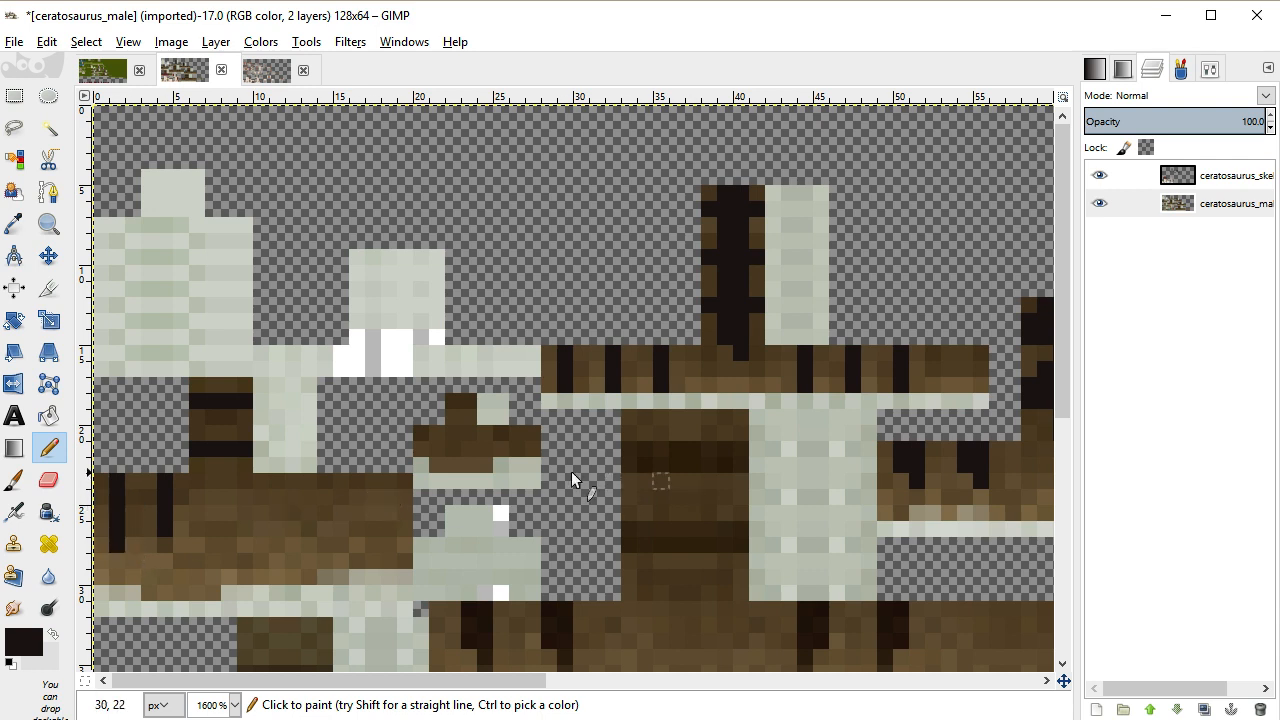
Blacken the four tapered stripes on the wide middle brown strip and the two bands on the large block above it
{"action": "scroll", "coordinate": [610, 546], "scroll_direction": "down", "scroll_amount": 3}
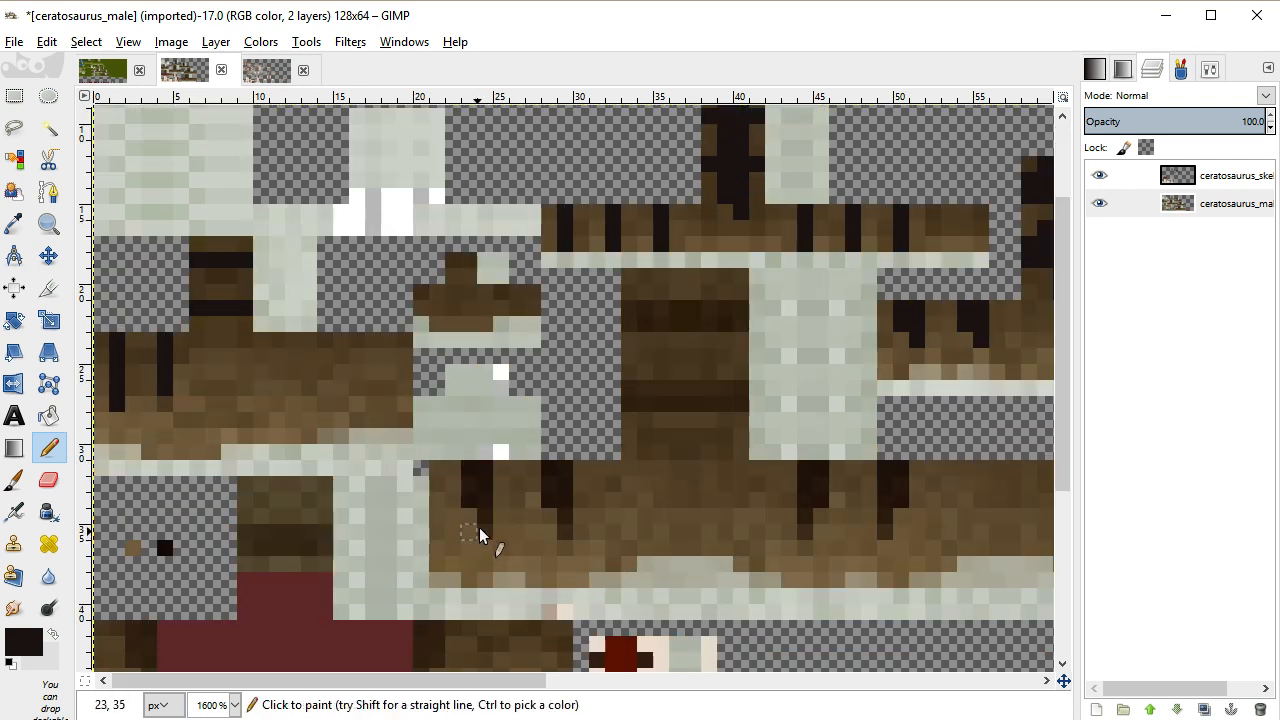
{"action": "mouse_move", "coordinate": [469, 477]}
{"action": "left_mouse_down"}
{"action": "mouse_move", "coordinate": [484, 482]}
{"action": "mouse_move", "coordinate": [472, 502]}
{"action": "mouse_move", "coordinate": [485, 531]}
{"action": "left_mouse_up"}
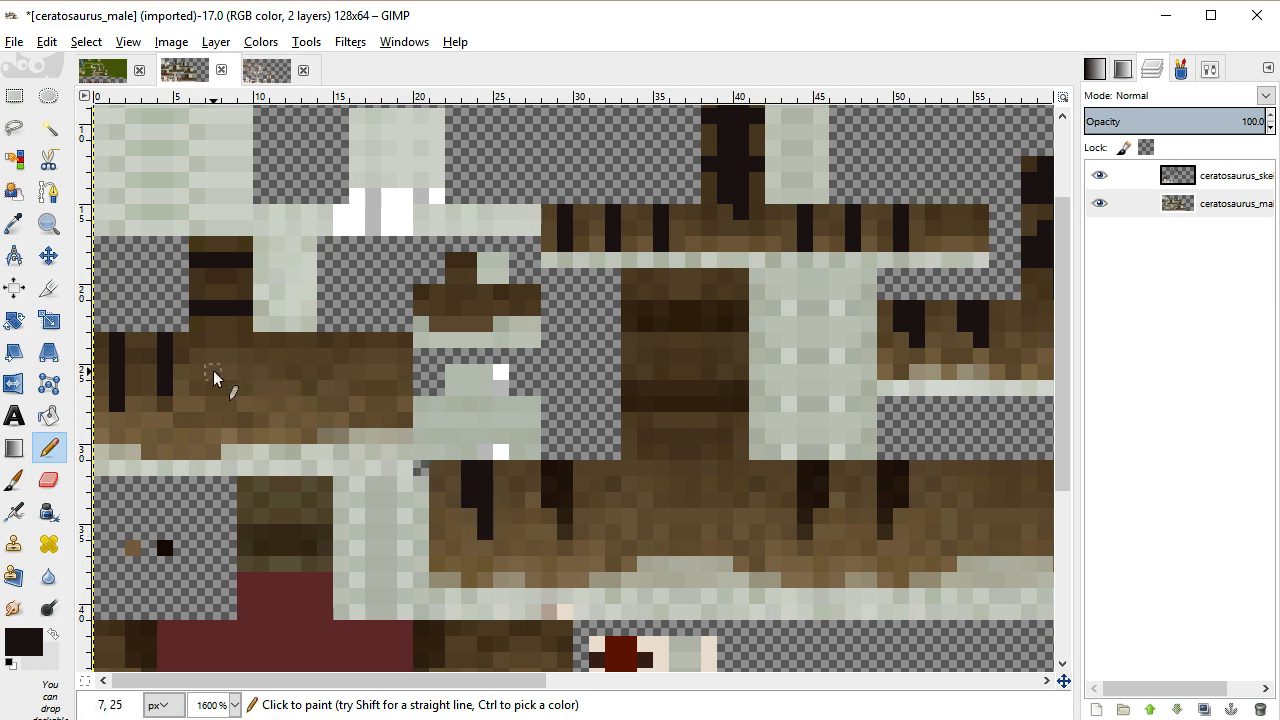
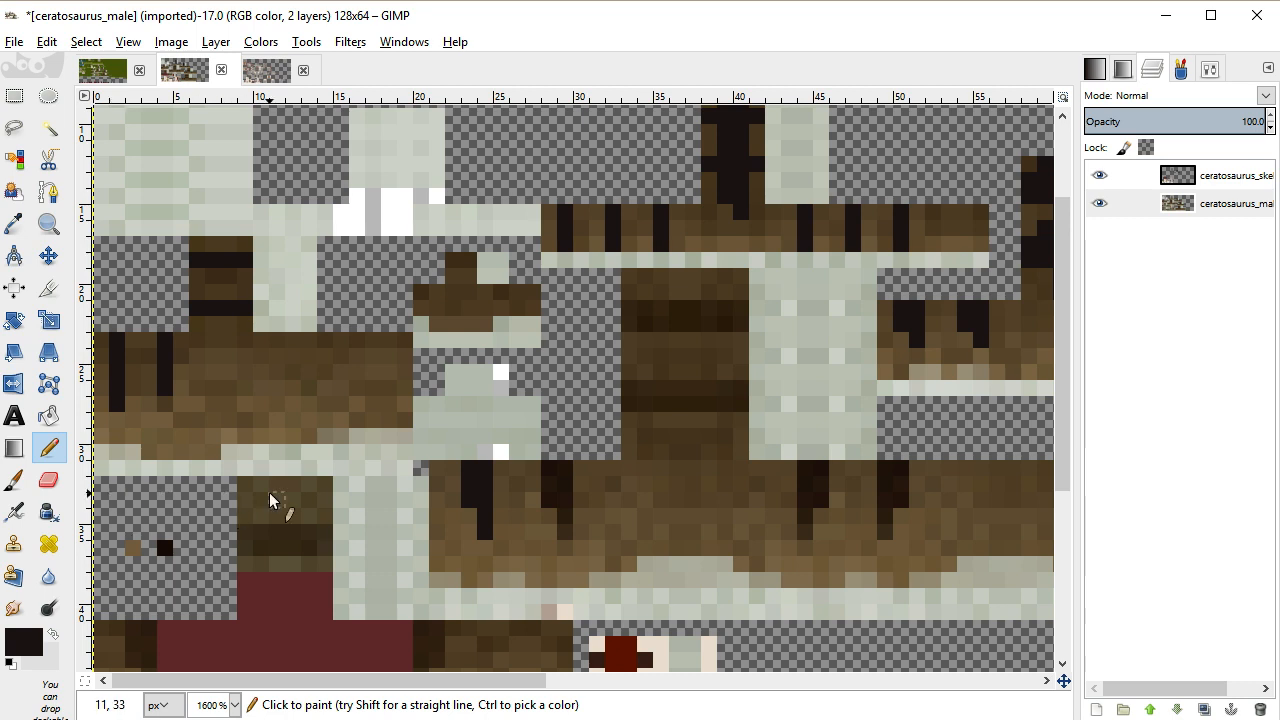
{"action": "mouse_move", "coordinate": [549, 469]}
{"action": "left_mouse_down"}
{"action": "mouse_move", "coordinate": [565, 481]}
{"action": "mouse_move", "coordinate": [565, 527]}
{"action": "left_mouse_up"}
{"action": "mouse_move", "coordinate": [632, 389]}
{"action": "left_mouse_down"}
{"action": "mouse_move", "coordinate": [717, 391]}
{"action": "mouse_move", "coordinate": [703, 408]}
{"action": "mouse_move", "coordinate": [646, 408]}
{"action": "left_mouse_up"}
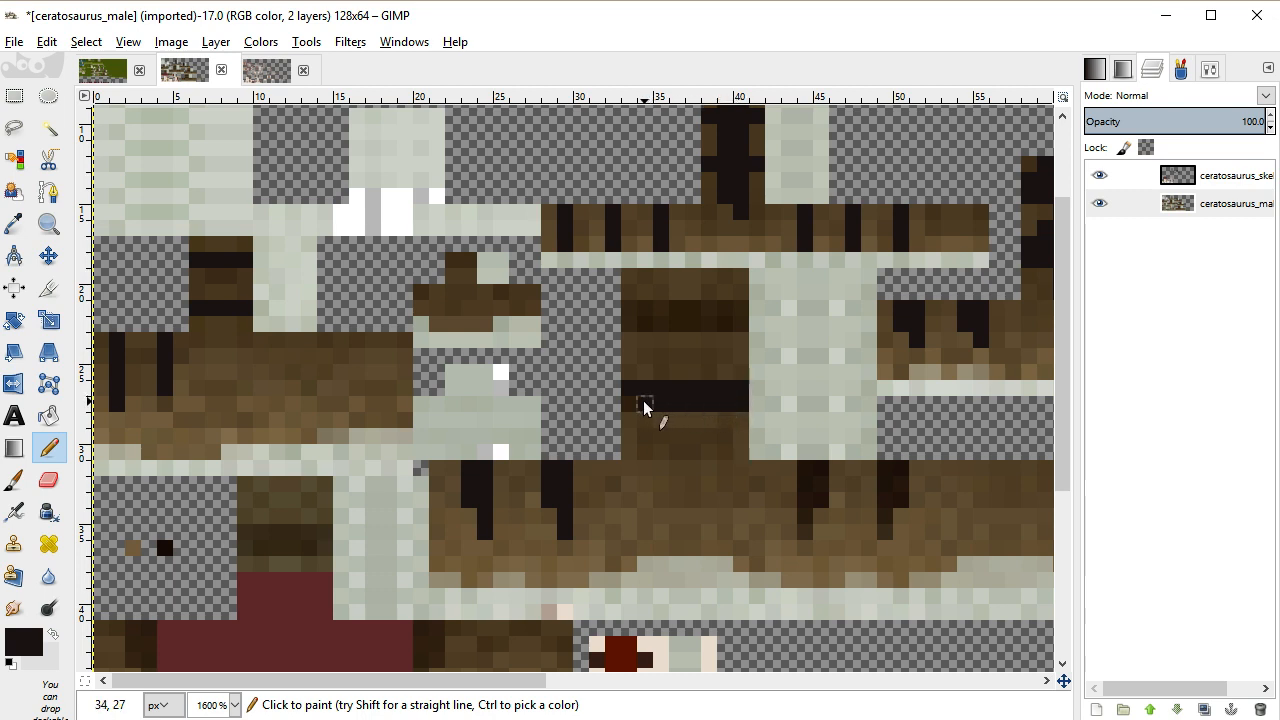
{"action": "mouse_move", "coordinate": [628, 306]}
{"action": "left_mouse_down"}
{"action": "mouse_move", "coordinate": [727, 313]}
{"action": "mouse_move", "coordinate": [744, 330]}
{"action": "mouse_move", "coordinate": [735, 308]}
{"action": "mouse_move", "coordinate": [728, 323]}
{"action": "mouse_move", "coordinate": [631, 331]}
{"action": "left_mouse_up"}
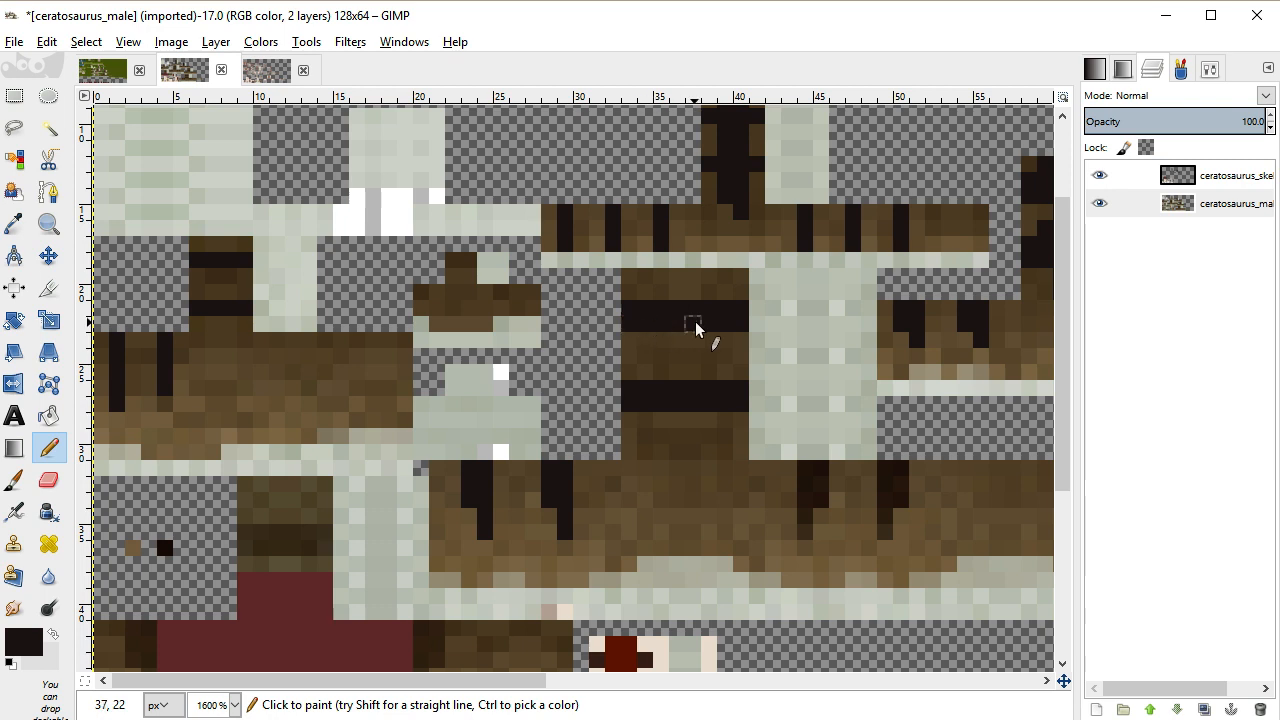
{"action": "left_click", "coordinate": [808, 468]}
{"action": "left_click_drag", "start_coordinate": [500, 681], "coordinate": [613, 681]}
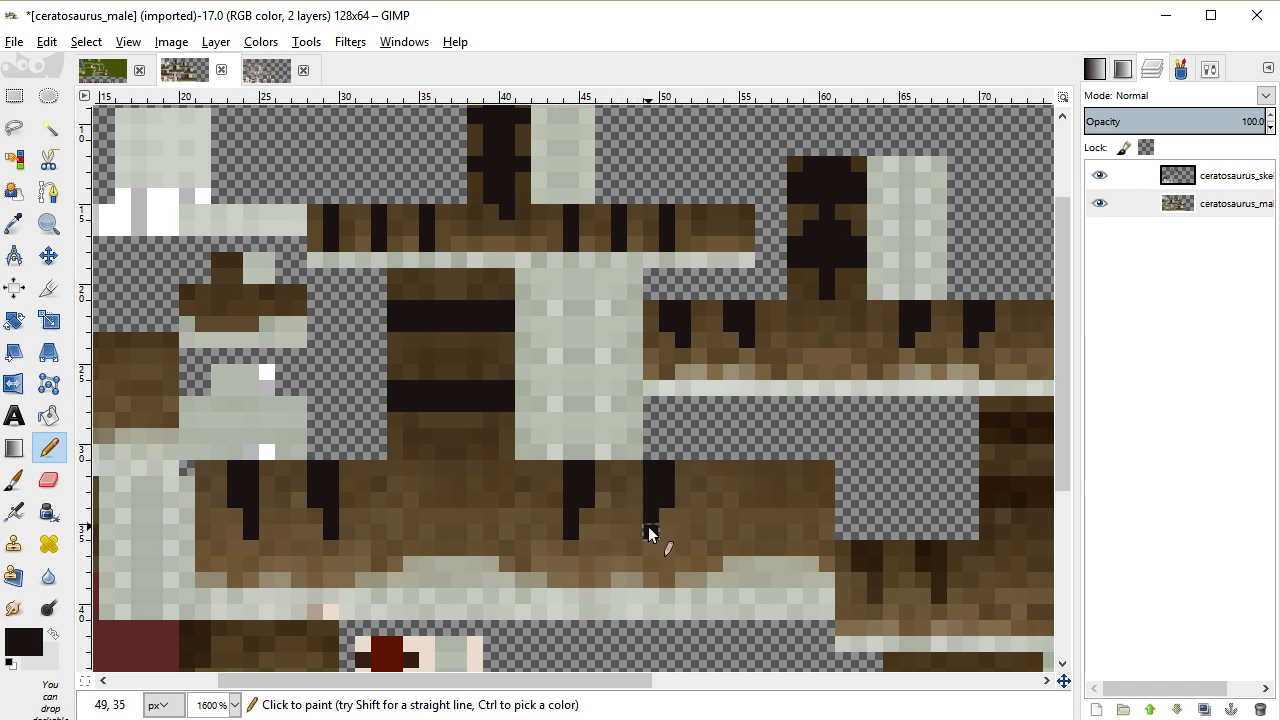
Blacken the two horizontal bands on the brown block spanning columns 70 to 77
{"action": "left_click_drag", "start_coordinate": [625, 681], "coordinate": [827, 681]}
{"action": "mouse_move", "coordinate": [544, 418]}
{"action": "left_mouse_down"}
{"action": "mouse_move", "coordinate": [647, 427]}
{"action": "mouse_move", "coordinate": [651, 438]}
{"action": "mouse_move", "coordinate": [544, 432]}
{"action": "left_mouse_up"}
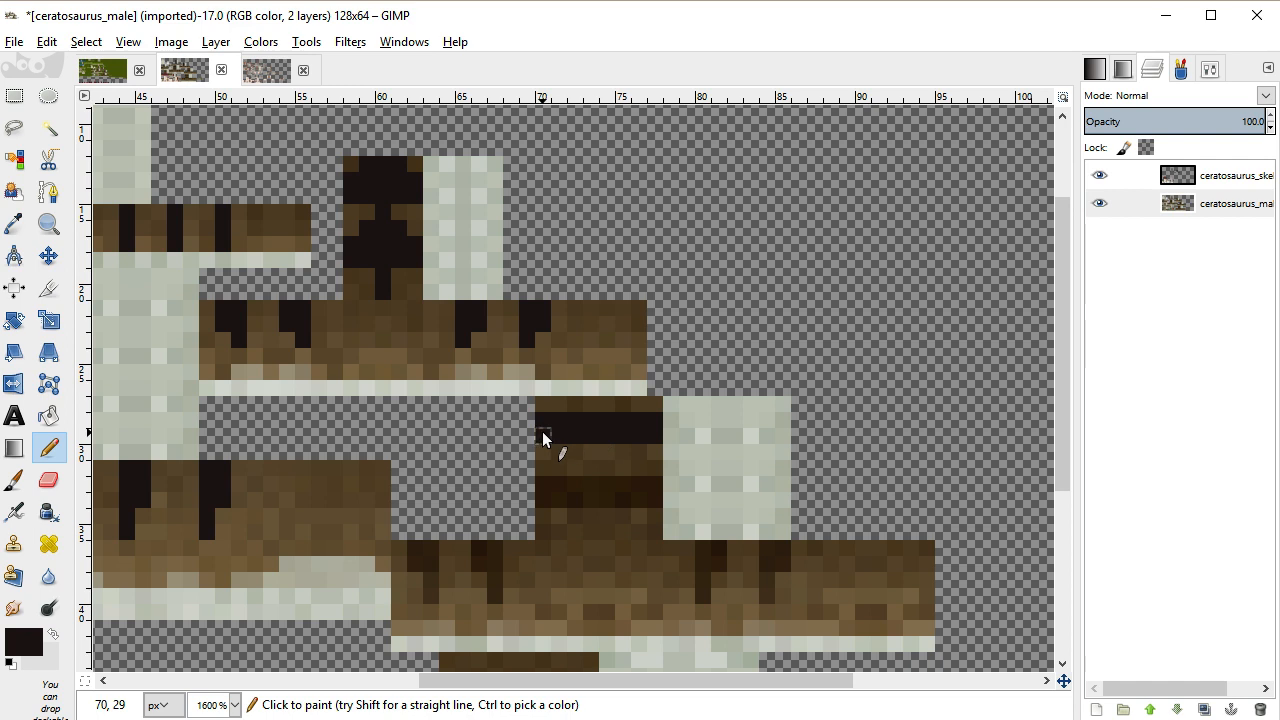
{"action": "scroll", "coordinate": [542, 431], "scroll_direction": "down", "scroll_amount": 3}
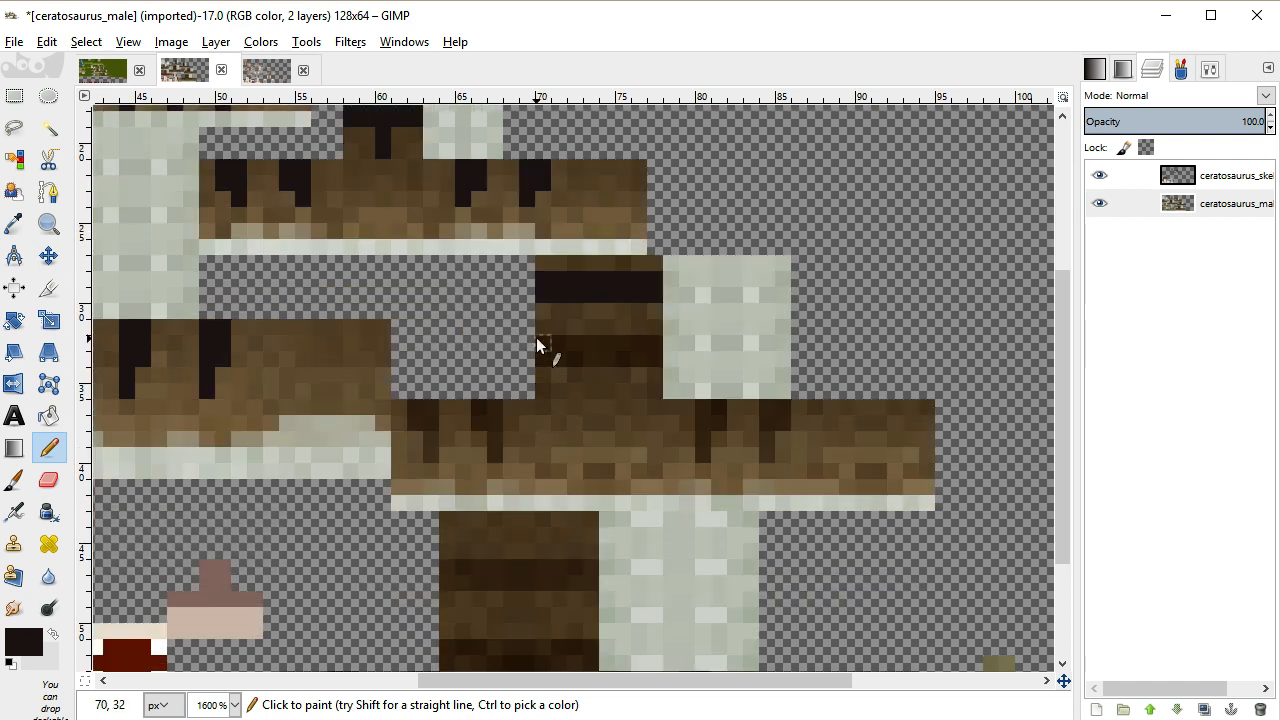
{"action": "mouse_move", "coordinate": [658, 341]}
{"action": "left_mouse_down"}
{"action": "mouse_move", "coordinate": [634, 363]}
{"action": "mouse_move", "coordinate": [548, 366]}
{"action": "left_mouse_up"}
Blacken the four tapered stripes on the brown strip directly below the block with the two black bands
{"action": "mouse_move", "coordinate": [481, 425]}
{"action": "left_mouse_down"}
{"action": "mouse_move", "coordinate": [499, 419]}
{"action": "mouse_move", "coordinate": [499, 452]}
{"action": "left_mouse_up"}
{"action": "key", "text": "ctrl+z"}
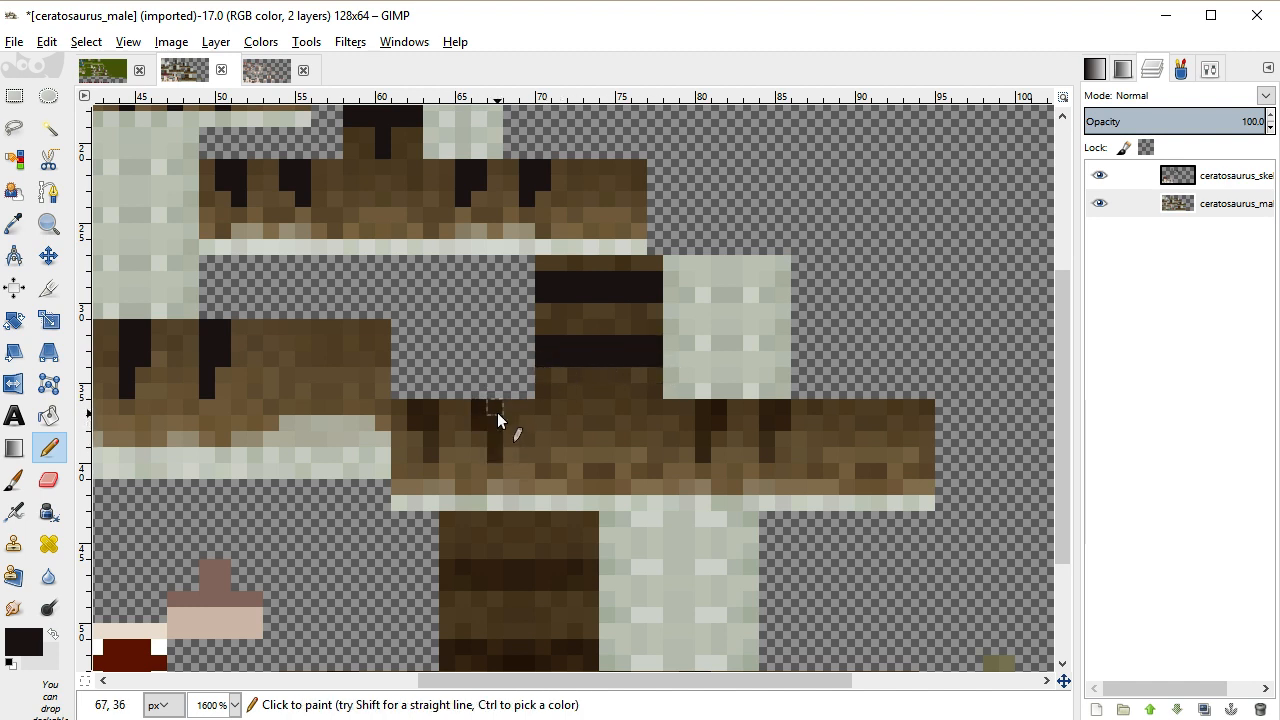
{"action": "left_click_drag", "start_coordinate": [430, 410], "coordinate": [435, 455]}
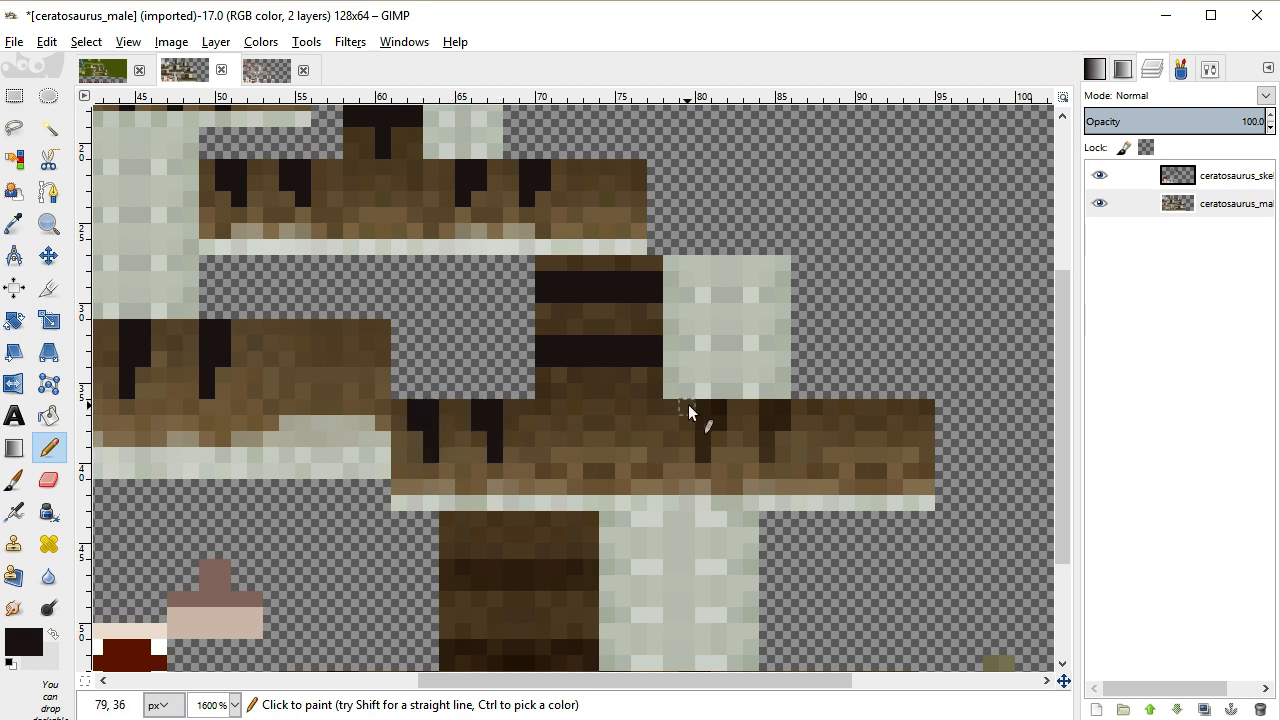
{"action": "left_click_drag", "start_coordinate": [705, 408], "coordinate": [709, 442]}
{"action": "left_click", "coordinate": [718, 414]}
{"action": "left_click", "coordinate": [718, 420]}
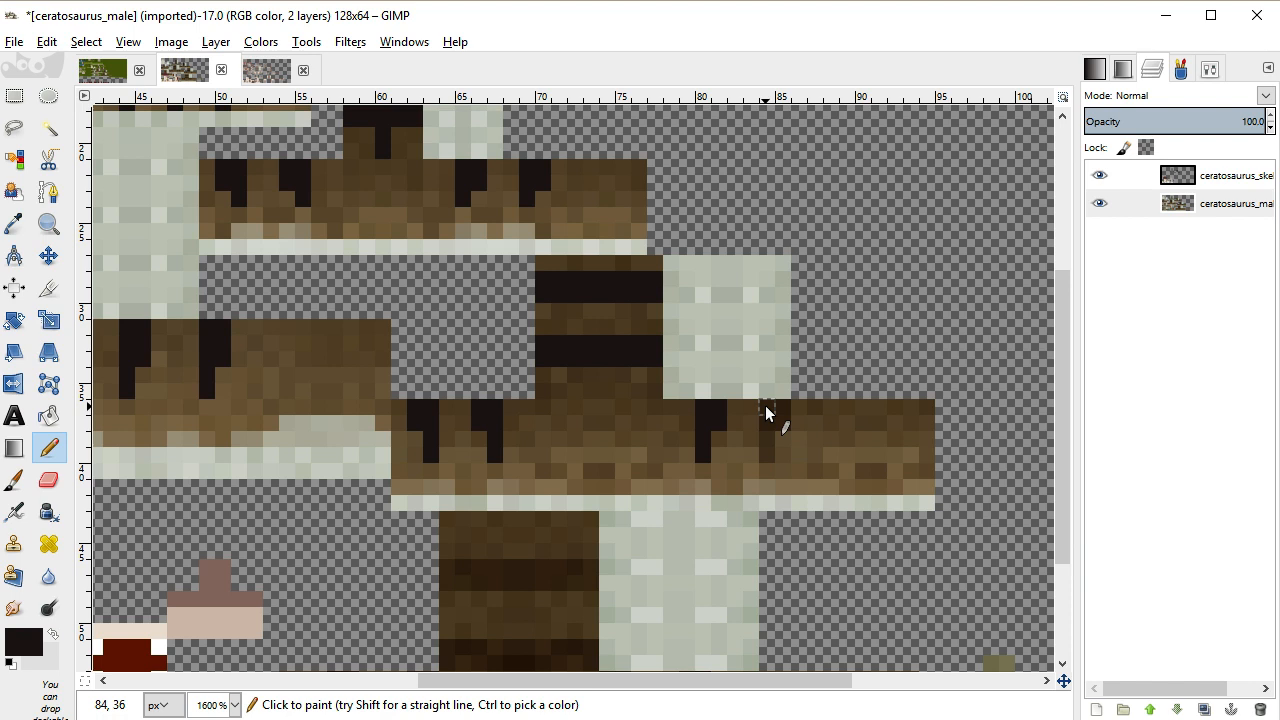
{"action": "left_click_drag", "start_coordinate": [765, 405], "coordinate": [766, 442]}
{"action": "left_click", "coordinate": [786, 409]}
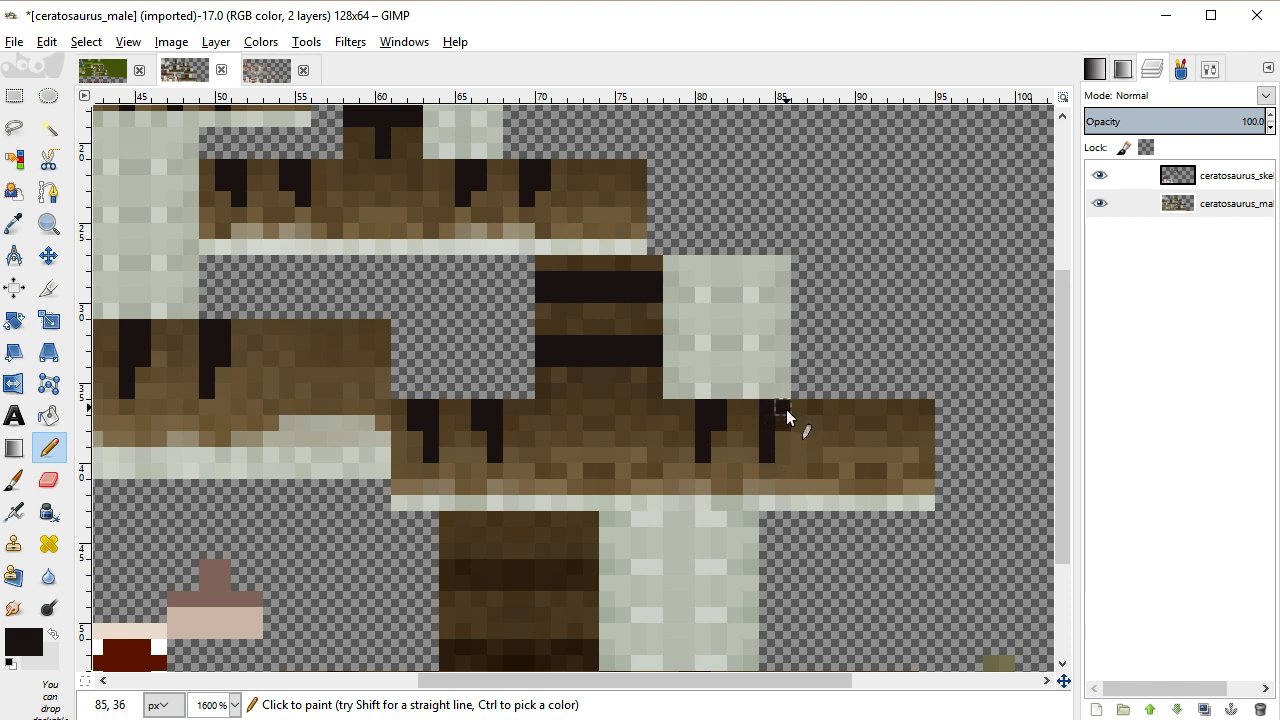
Blacken both bands on the lowest brown block and the two stripes on the right half of the strip below it
{"action": "scroll", "coordinate": [596, 433], "scroll_direction": "down", "scroll_amount": 3}
{"action": "mouse_move", "coordinate": [595, 408]}
{"action": "left_mouse_down"}
{"action": "mouse_move", "coordinate": [439, 406]}
{"action": "mouse_move", "coordinate": [460, 394]}
{"action": "mouse_move", "coordinate": [596, 393]}
{"action": "left_mouse_up"}
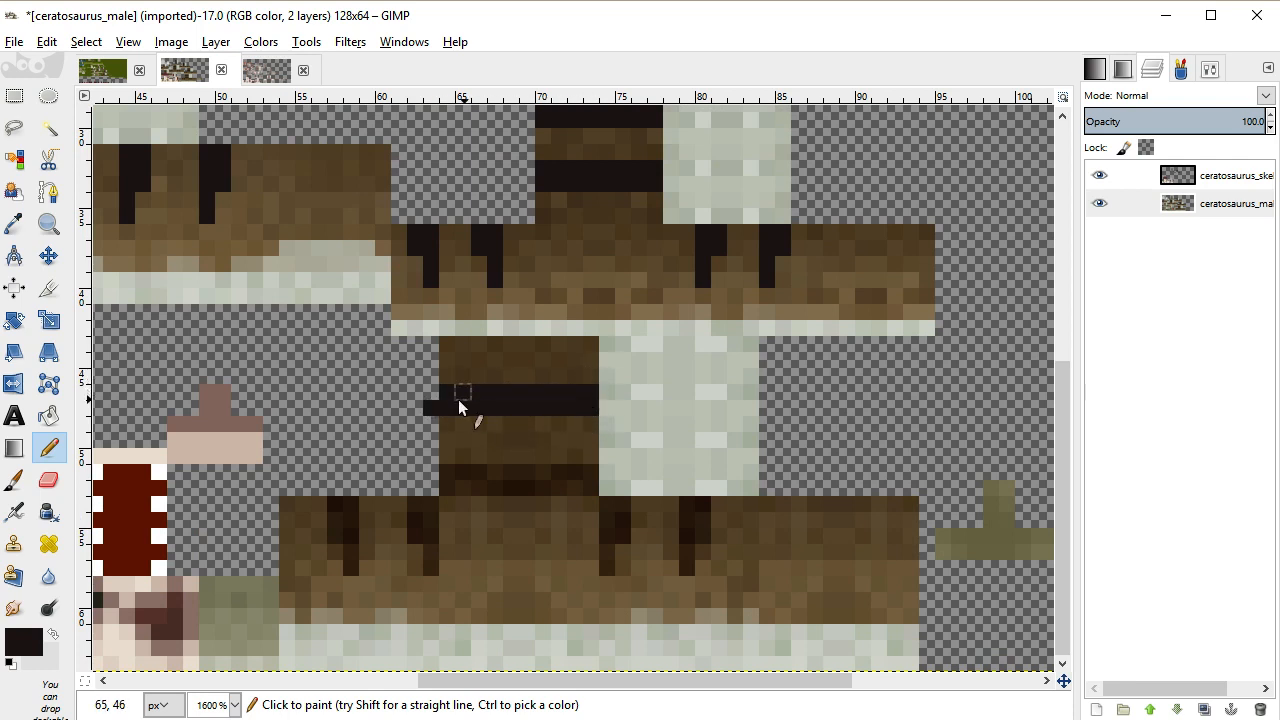
{"action": "mouse_move", "coordinate": [451, 478]}
{"action": "left_mouse_down"}
{"action": "mouse_move", "coordinate": [592, 479]}
{"action": "mouse_move", "coordinate": [467, 475]}
{"action": "mouse_move", "coordinate": [591, 486]}
{"action": "left_mouse_up"}
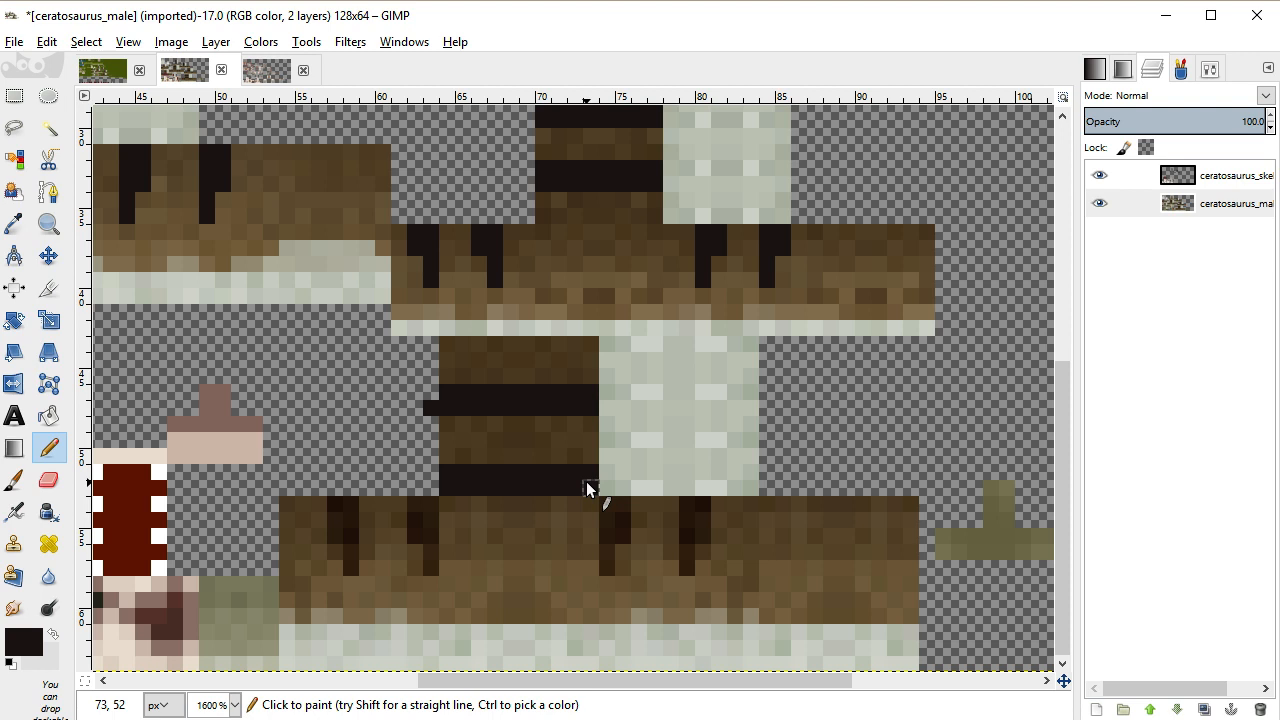
{"action": "left_click", "coordinate": [605, 506]}
{"action": "left_click_drag", "start_coordinate": [625, 526], "coordinate": [625, 537]}
{"action": "mouse_move", "coordinate": [687, 511]}
{"action": "left_mouse_down"}
{"action": "mouse_move", "coordinate": [689, 560]}
{"action": "mouse_move", "coordinate": [700, 507]}
{"action": "left_mouse_up"}
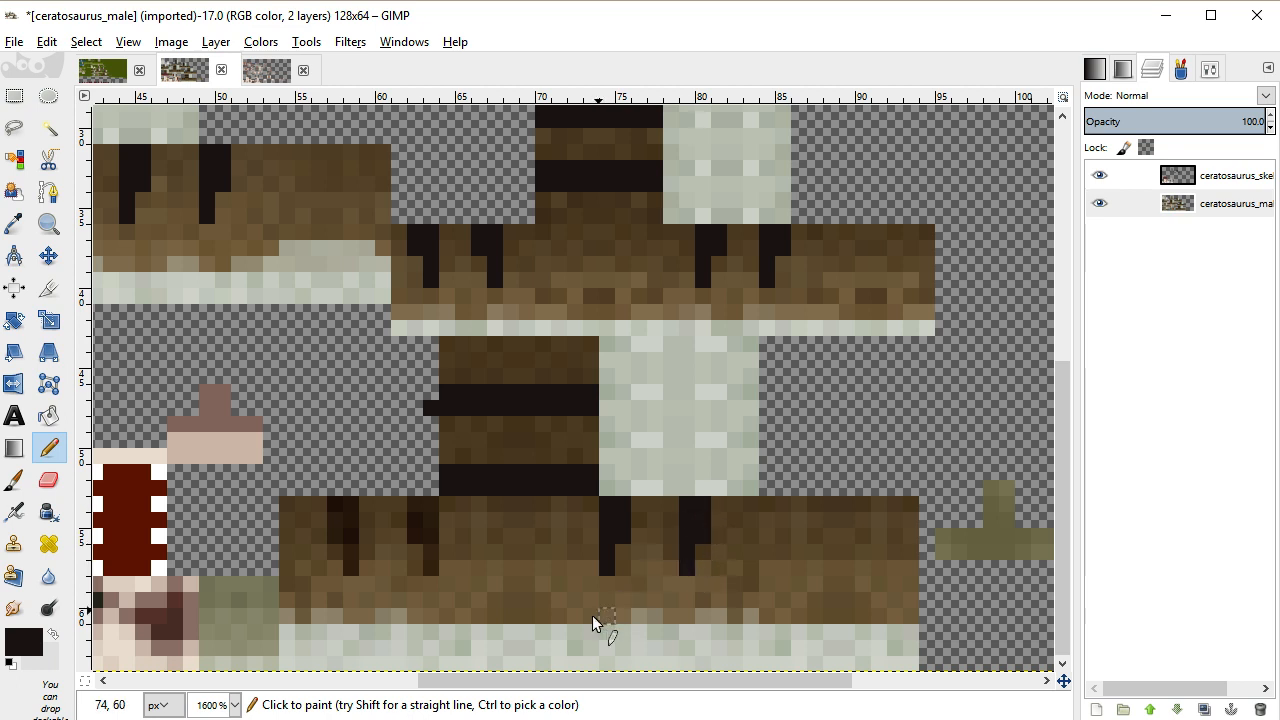
Switch to File Explorer, browse the model texture folders, and bring sanic.png into the ceratosaurus_male image as a new layer
{"action": "mouse_move", "coordinate": [461, 719]}
{"action": "left_click", "coordinate": [540, 650]}
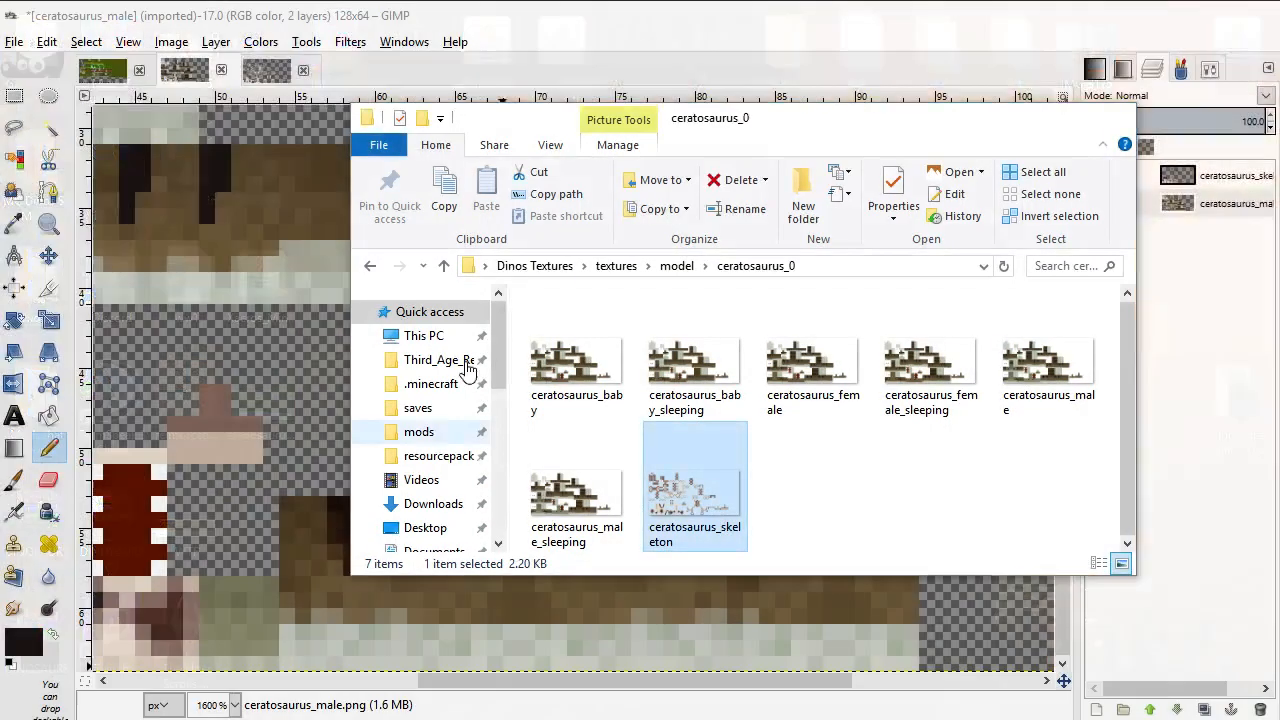
{"action": "left_click", "coordinate": [676, 266]}
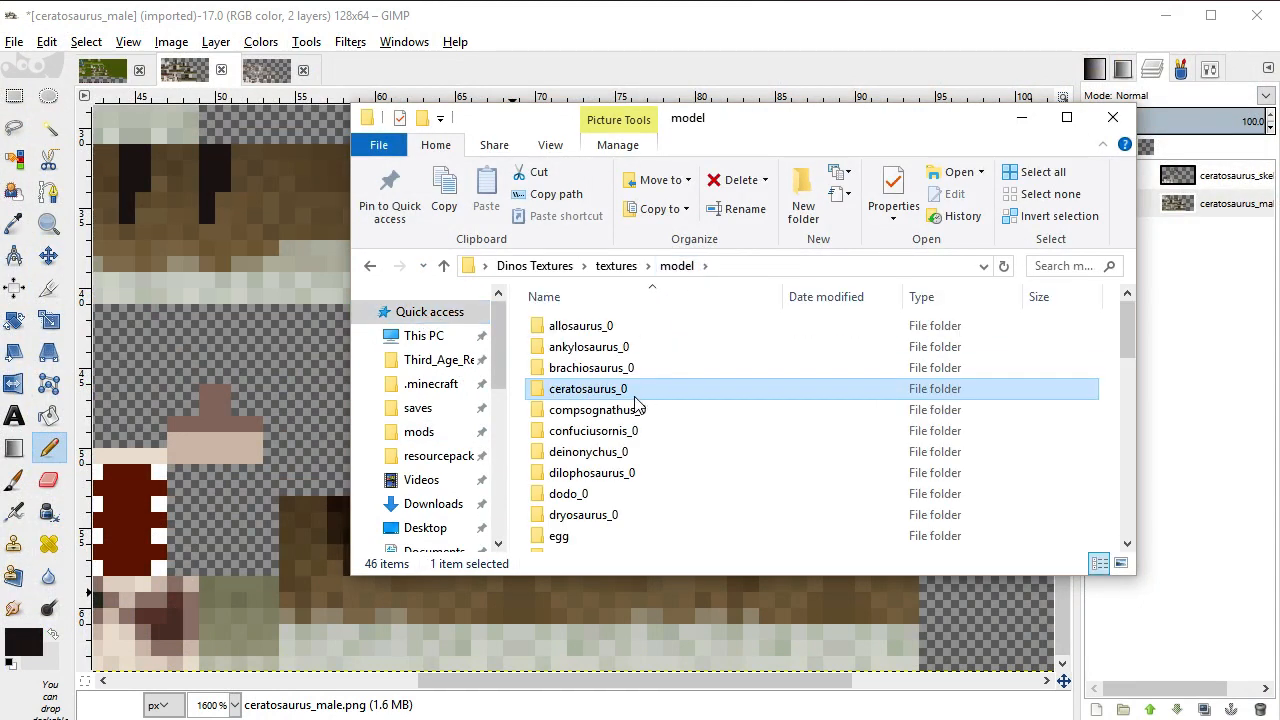
{"action": "scroll", "coordinate": [630, 514], "scroll_direction": "down", "scroll_amount": 1}
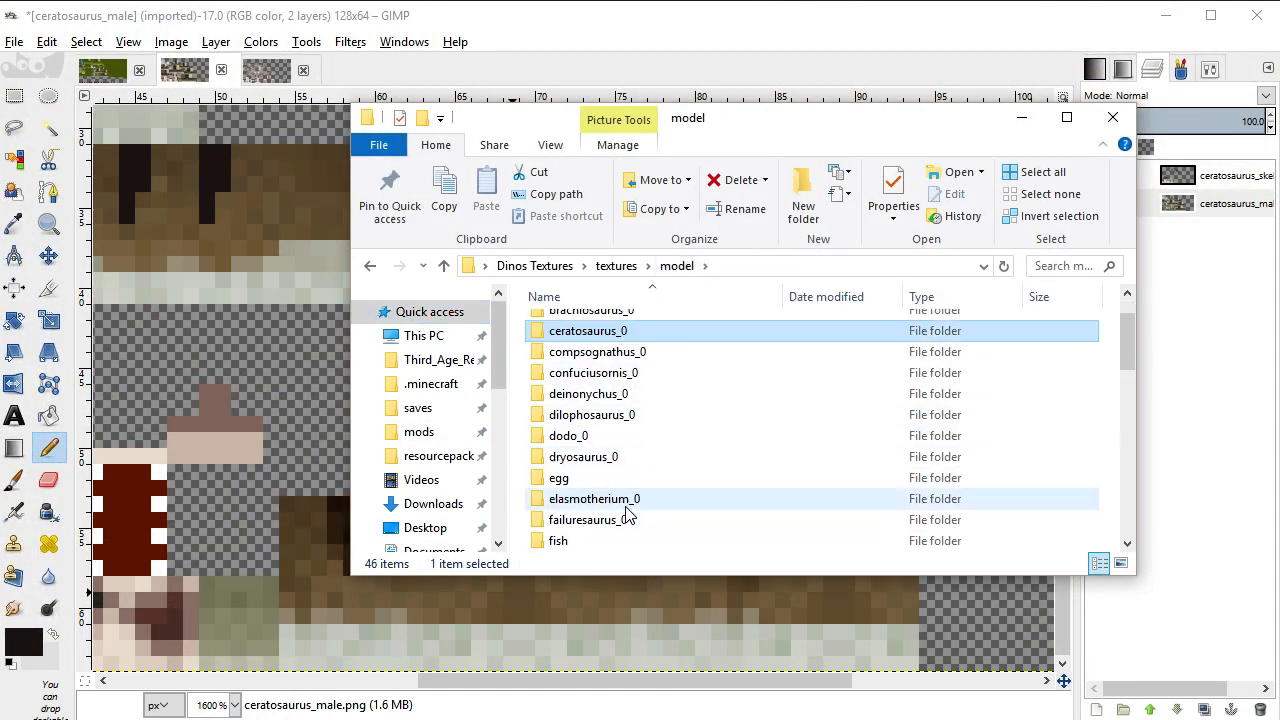
{"action": "scroll", "coordinate": [628, 514], "scroll_direction": "down", "scroll_amount": 1}
{"action": "double_click", "coordinate": [623, 499]}
{"action": "left_click", "coordinate": [960, 367]}
{"action": "left_click_drag", "start_coordinate": [960, 367], "coordinate": [293, 364]}
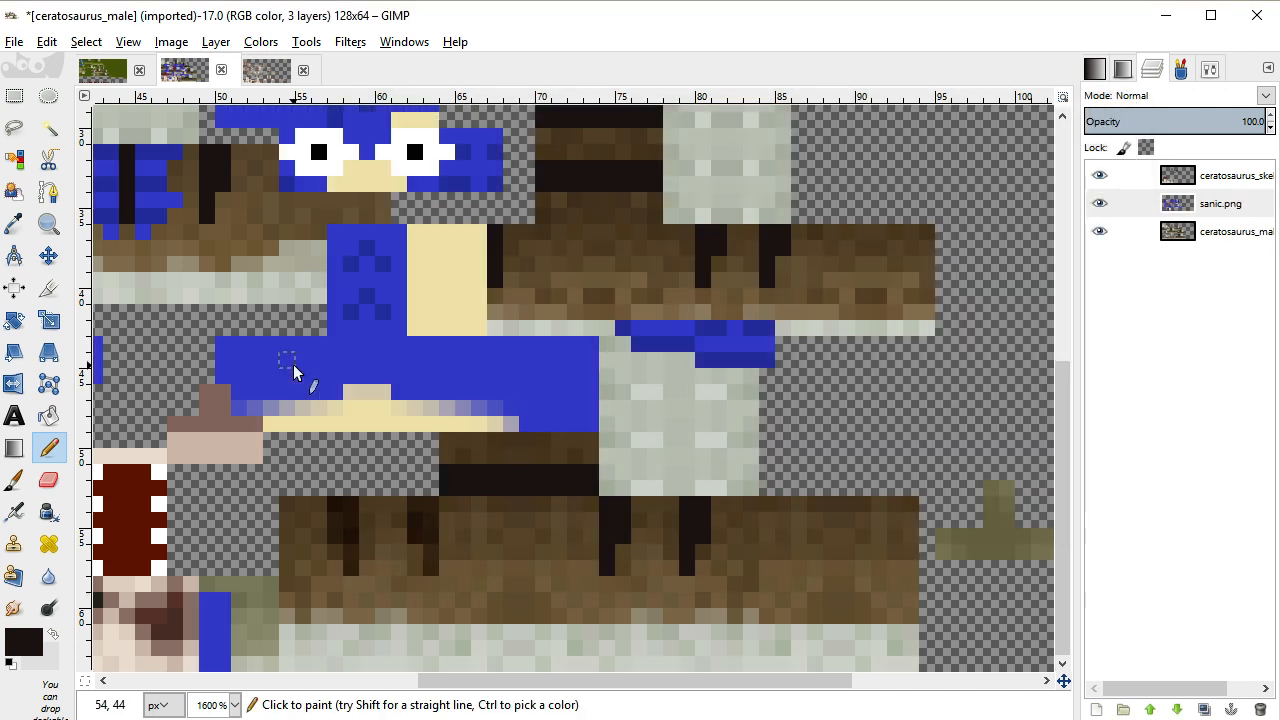
Align the sanic.png layer with the canvas bounds and hide the other two layers to show it alone
{"action": "scroll", "coordinate": [293, 364], "scroll_direction": "down", "scroll_amount": 3}
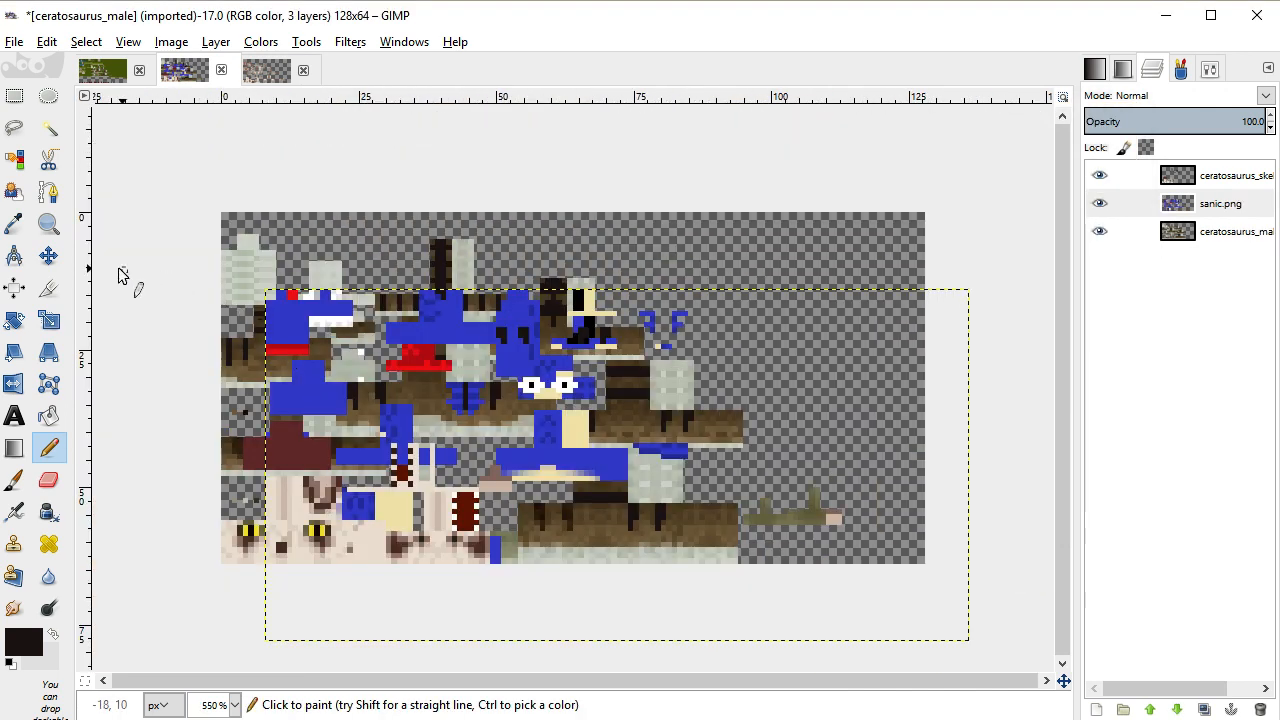
{"action": "left_click", "coordinate": [48, 255]}
{"action": "left_click_drag", "start_coordinate": [490, 372], "coordinate": [468, 290]}
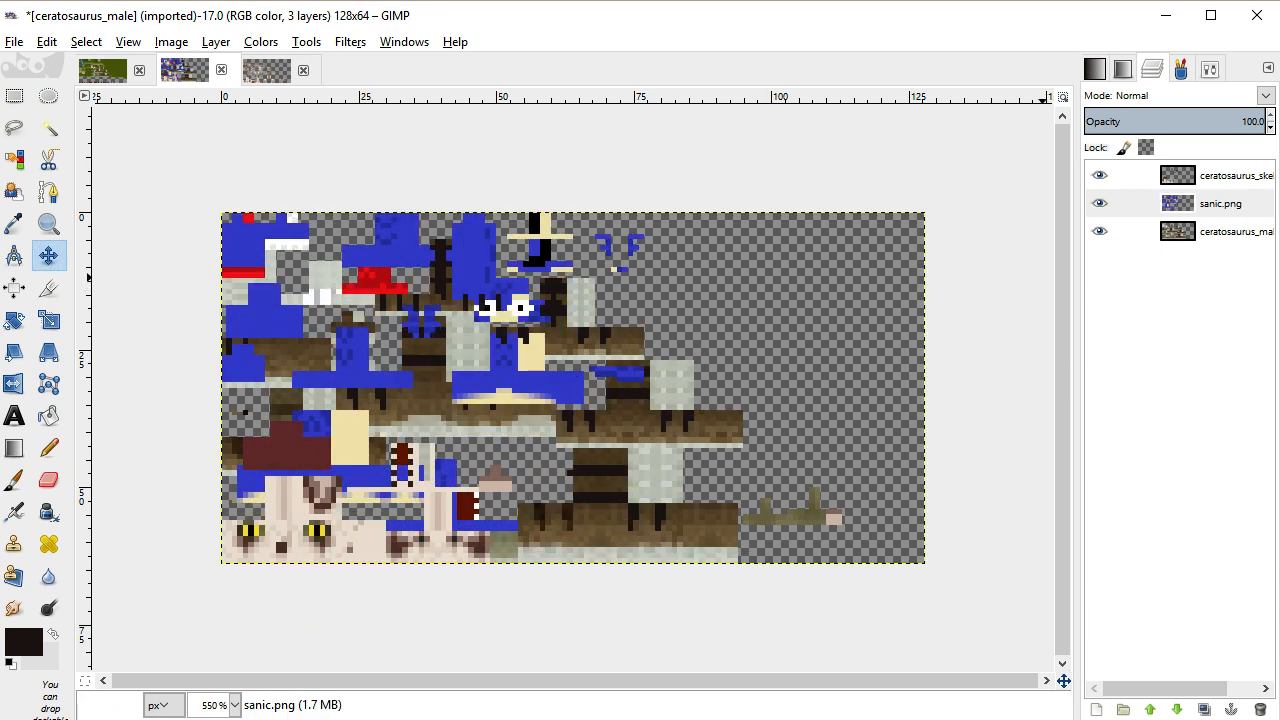
{"action": "left_click", "coordinate": [1100, 175]}
{"action": "left_click", "coordinate": [1100, 231]}
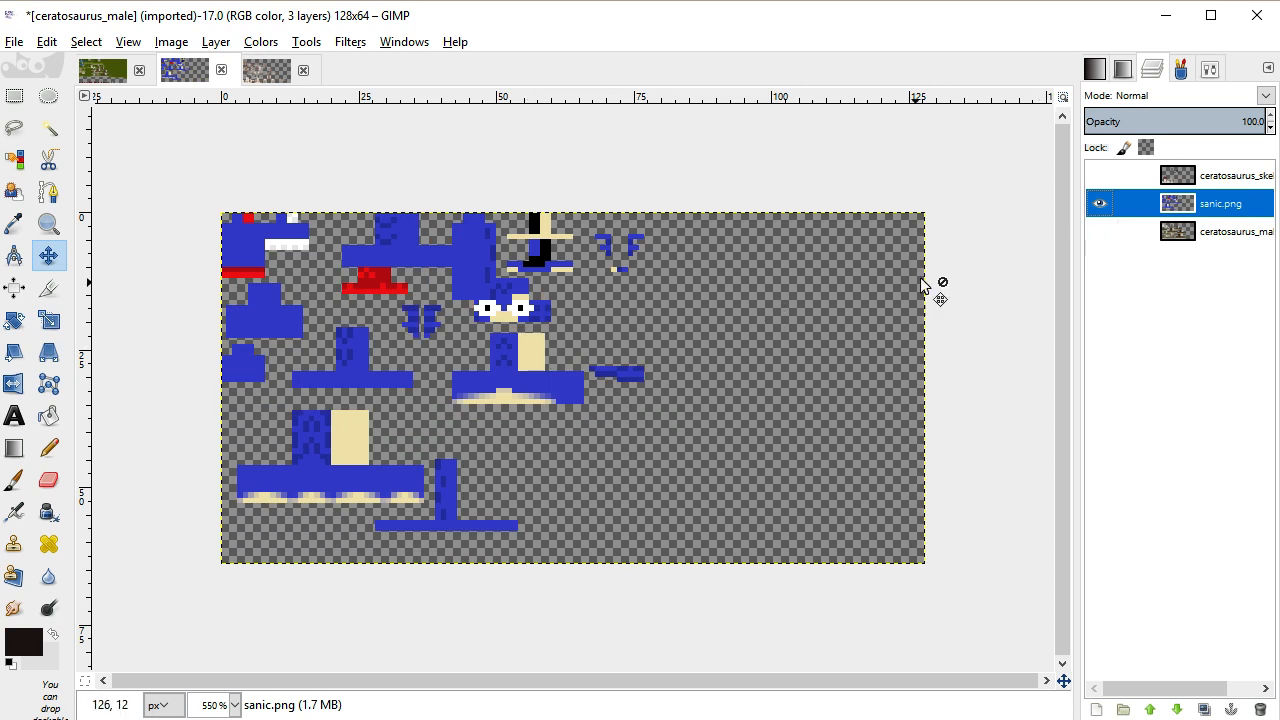
Show the two ceratosaurus layers again, hide sanic.png, and delete that layer
{"action": "left_click", "coordinate": [1100, 231]}
{"action": "left_click", "coordinate": [1100, 203]}
{"action": "left_click", "coordinate": [1100, 175]}
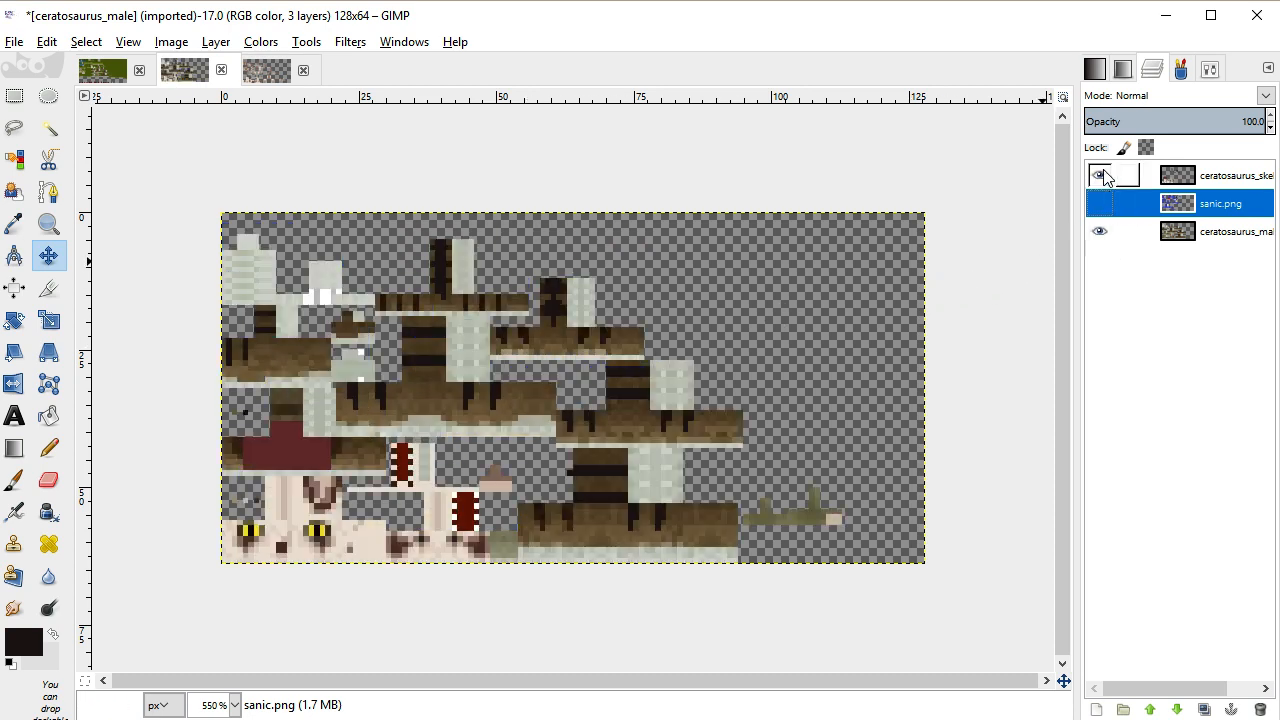
{"action": "right_click", "coordinate": [1182, 202]}
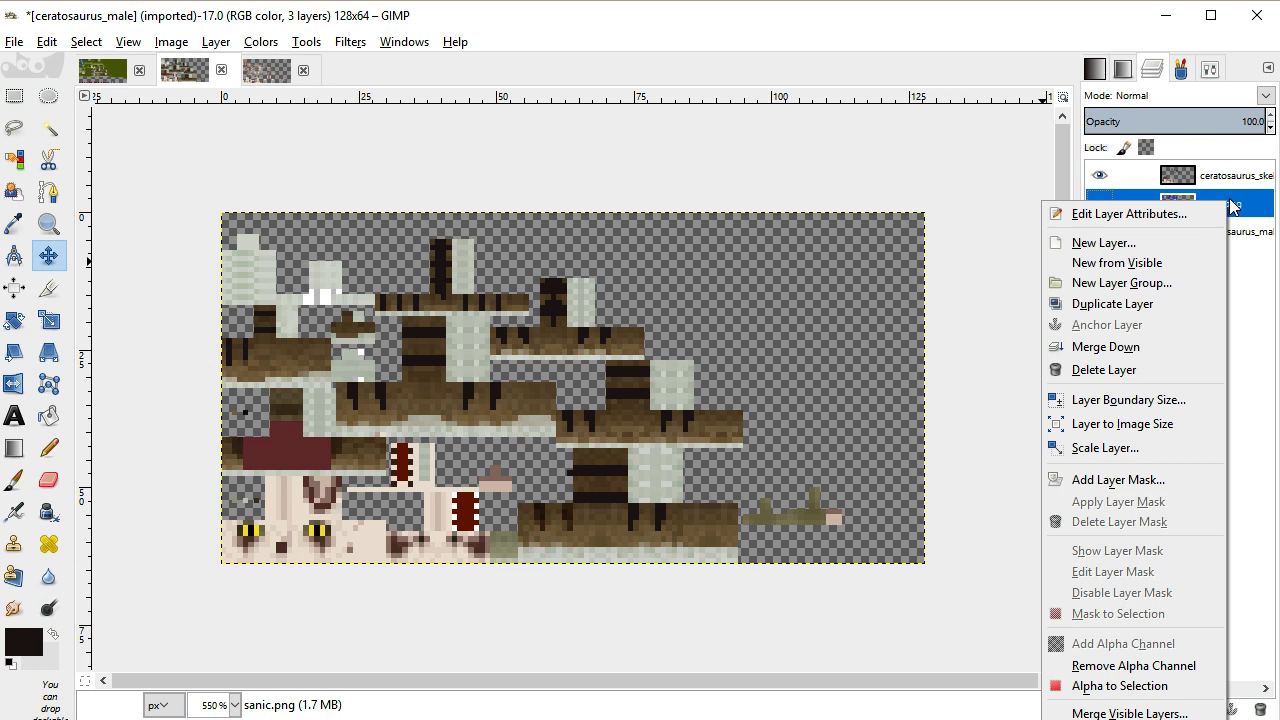
{"action": "left_click", "coordinate": [1160, 369]}
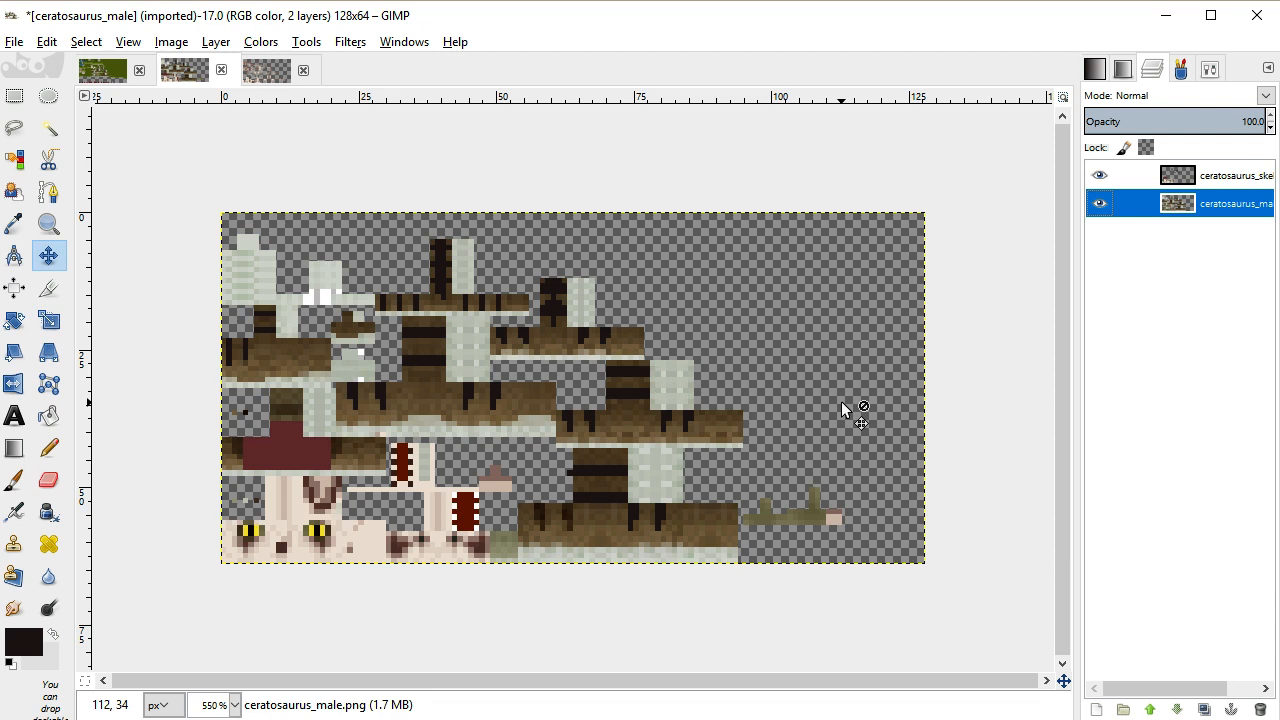
Blacken the two dark stripes on the left half of the lowest brown strip with the Pencil
{"action": "scroll", "coordinate": [841, 401], "scroll_direction": "up", "scroll_amount": 3}
{"action": "scroll", "coordinate": [841, 401], "scroll_direction": "down", "scroll_amount": 3}
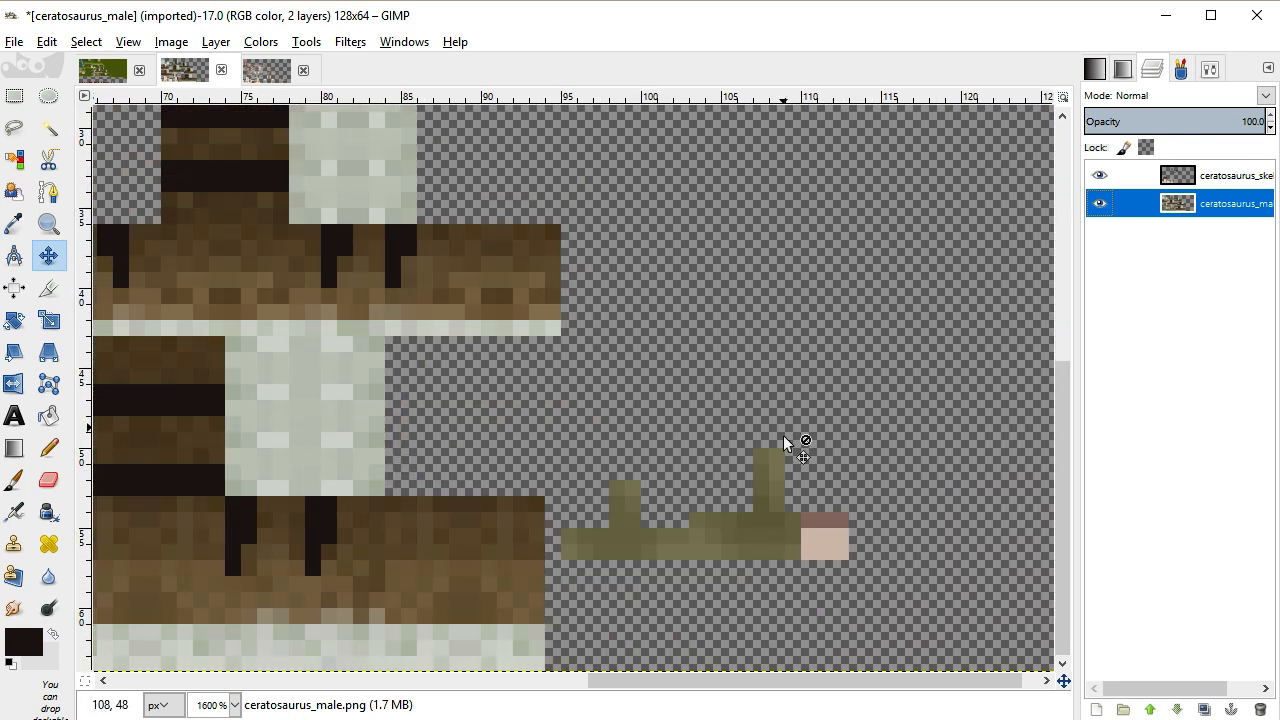
{"action": "left_click", "coordinate": [48, 447]}
{"action": "left_click_drag", "start_coordinate": [672, 684], "coordinate": [453, 684]}
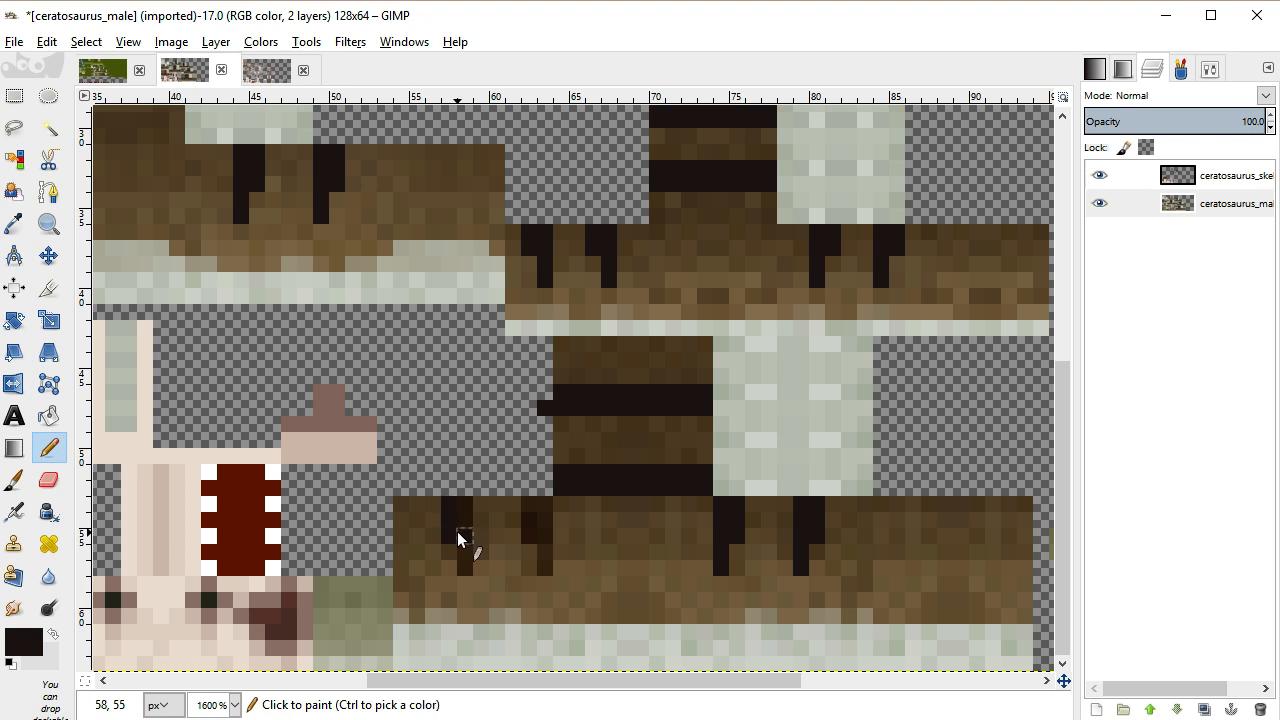
{"action": "left_click_drag", "start_coordinate": [463, 537], "coordinate": [463, 559]}
{"action": "mouse_move", "coordinate": [526, 504]}
{"action": "left_mouse_down"}
{"action": "mouse_move", "coordinate": [527, 528]}
{"action": "mouse_move", "coordinate": [542, 515]}
{"action": "left_mouse_up"}
Blacken the dark band on the block above the dark red area and the two stripes flanking that area
{"action": "left_click_drag", "start_coordinate": [510, 682], "coordinate": [58, 606]}
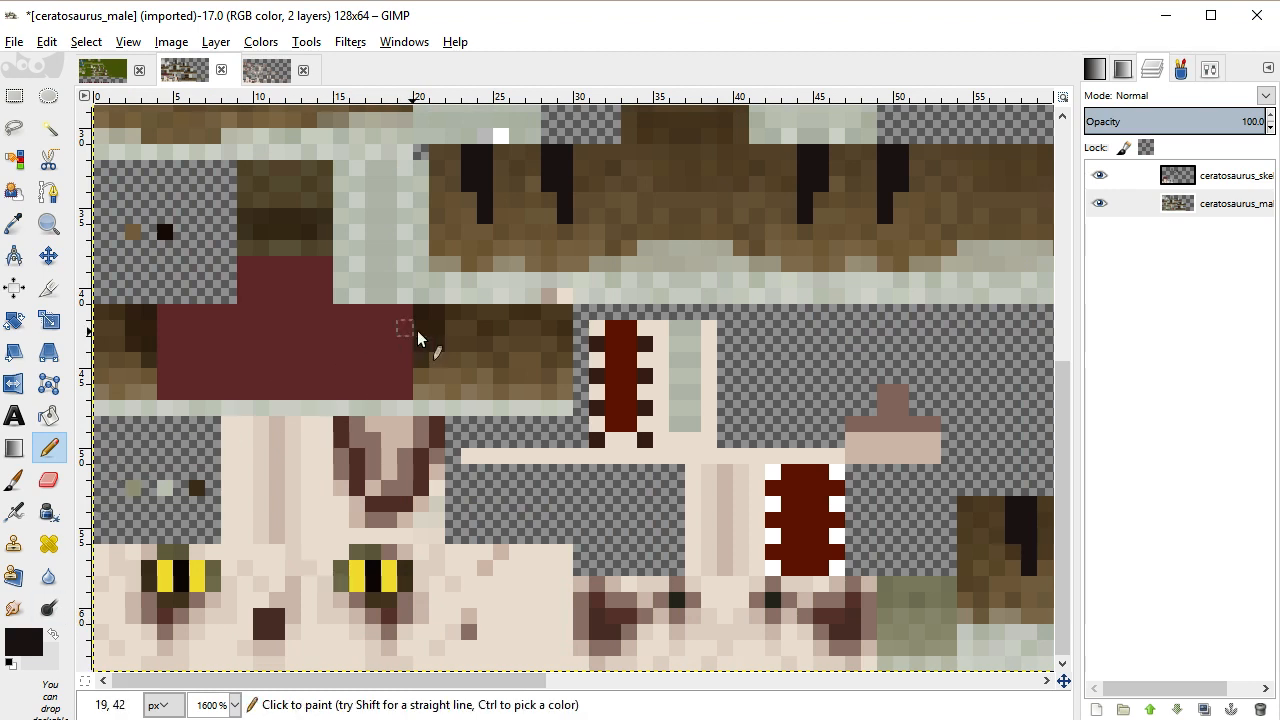
{"action": "scroll", "coordinate": [470, 330], "scroll_direction": "up", "scroll_amount": 3}
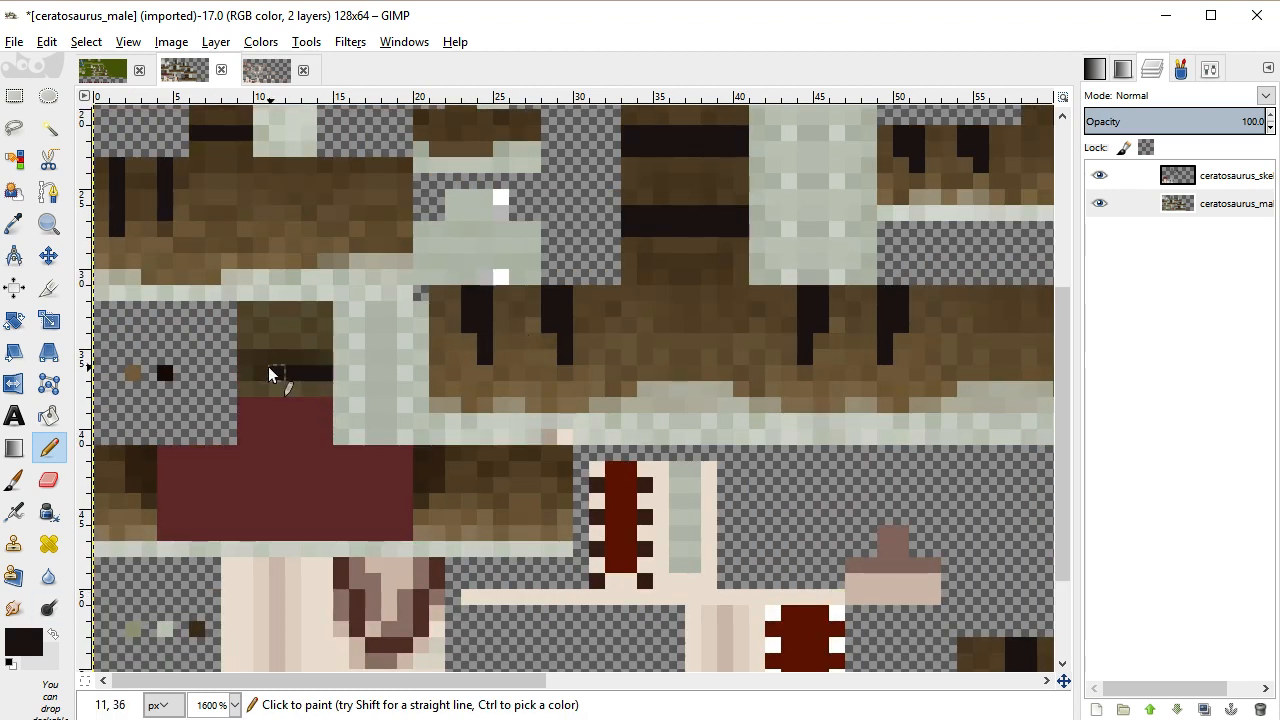
{"action": "left_click_drag", "start_coordinate": [251, 353], "coordinate": [312, 357]}
{"action": "left_click_drag", "start_coordinate": [417, 455], "coordinate": [421, 503]}
{"action": "left_click_drag", "start_coordinate": [149, 462], "coordinate": [153, 493]}
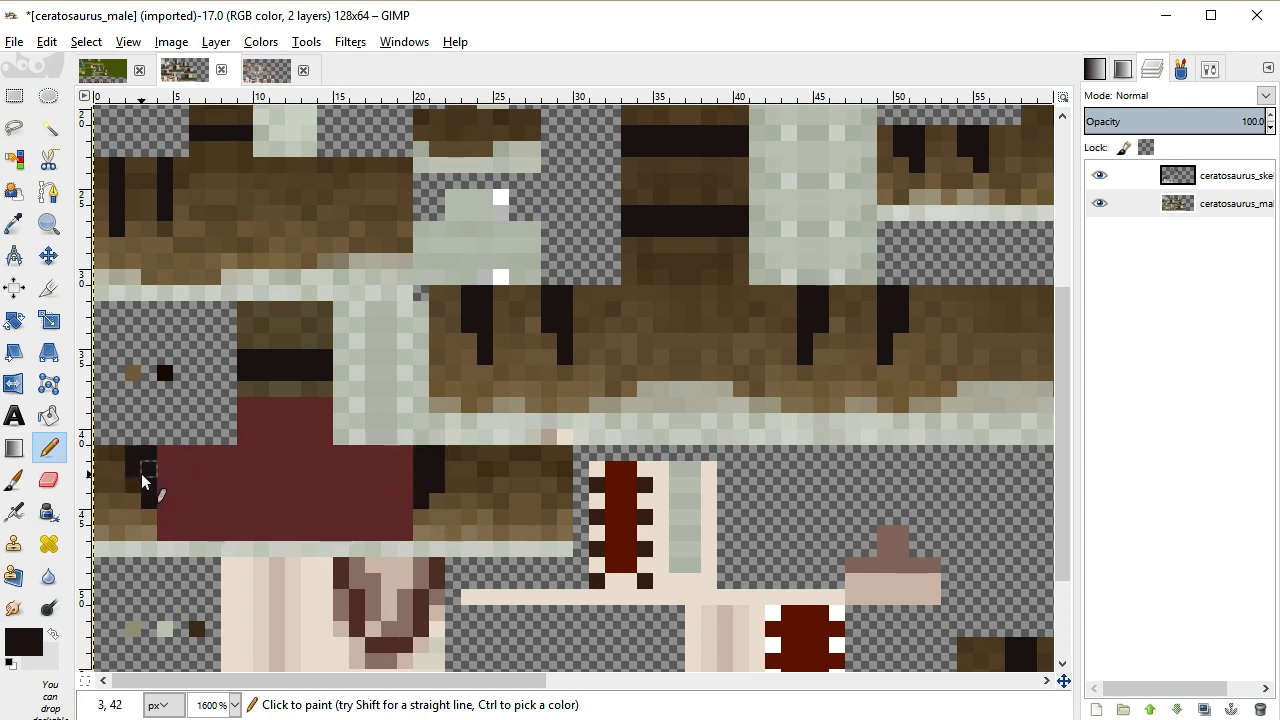
Check the left part of the texture for stripes and bands that still need recolouring
{"action": "scroll", "coordinate": [150, 465], "scroll_direction": "up", "scroll_amount": 4}
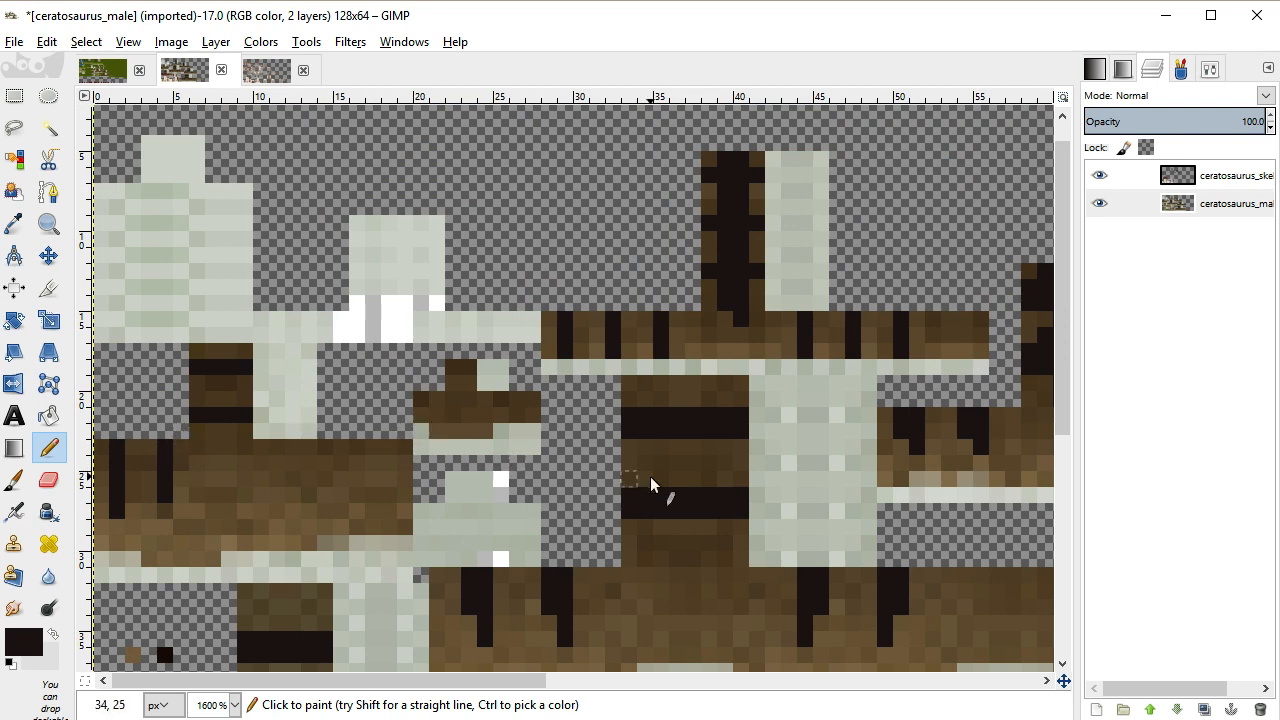
{"action": "left_click_drag", "start_coordinate": [449, 680], "coordinate": [348, 654]}
{"action": "scroll", "coordinate": [486, 420], "scroll_direction": "down", "scroll_amount": 6}
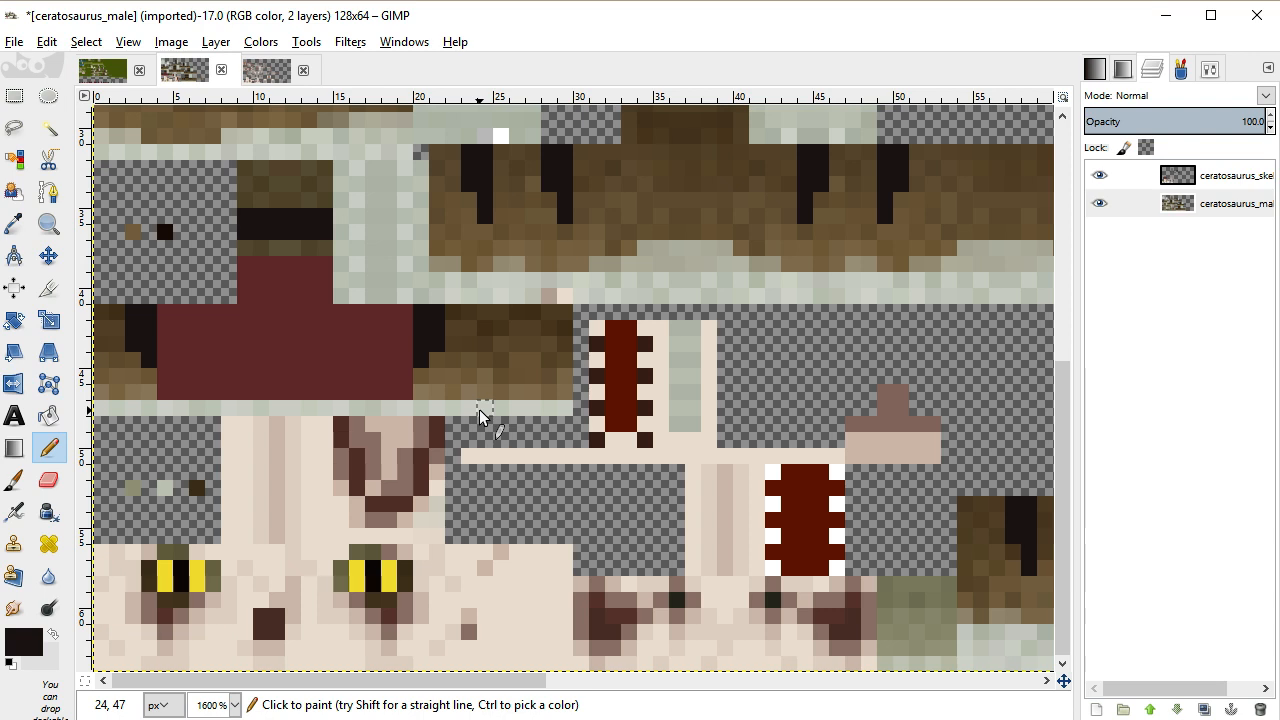
{"action": "scroll", "coordinate": [479, 409], "scroll_direction": "up", "scroll_amount": 5}
{"action": "scroll", "coordinate": [505, 471], "scroll_direction": "down", "scroll_amount": 2}
{"action": "scroll", "coordinate": [412, 444], "scroll_direction": "up", "scroll_amount": 5}
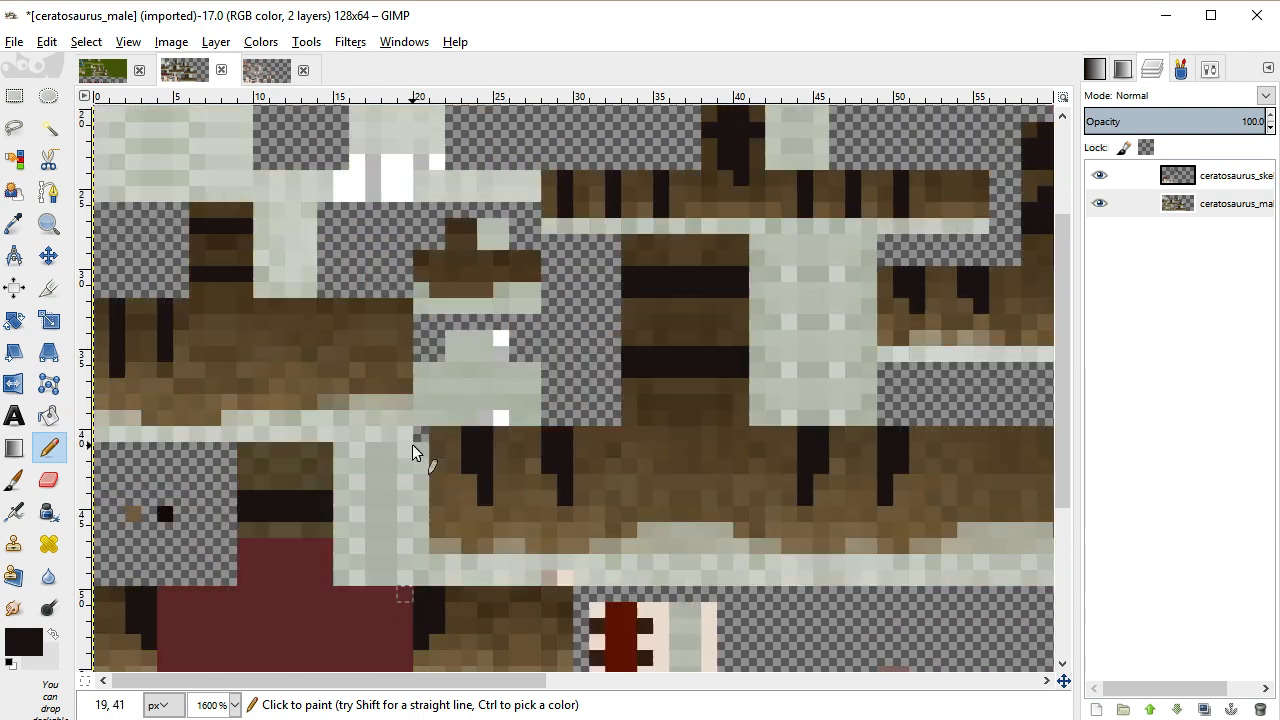
{"action": "left_click_drag", "start_coordinate": [448, 682], "coordinate": [333, 640]}
{"action": "scroll", "coordinate": [364, 485], "scroll_direction": "down", "scroll_amount": 8}
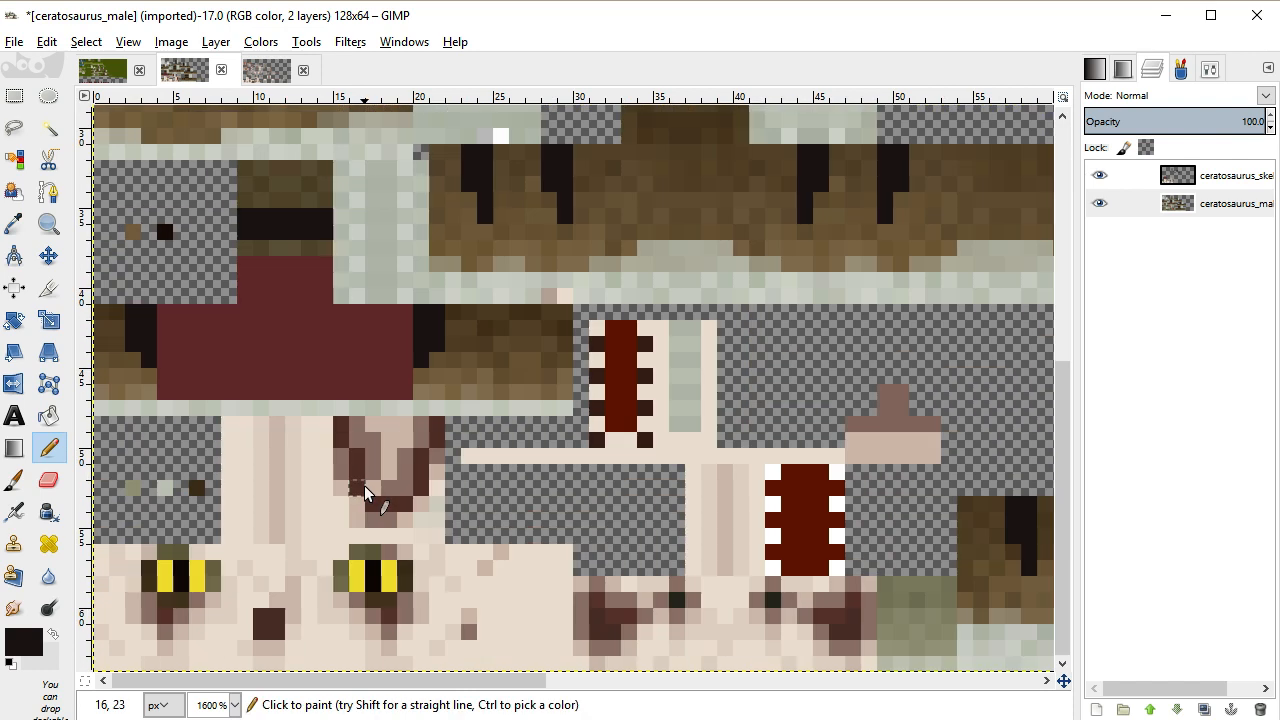
Set the foreground colour to the greyish mauve 796666
{"action": "left_click", "coordinate": [30, 228]}
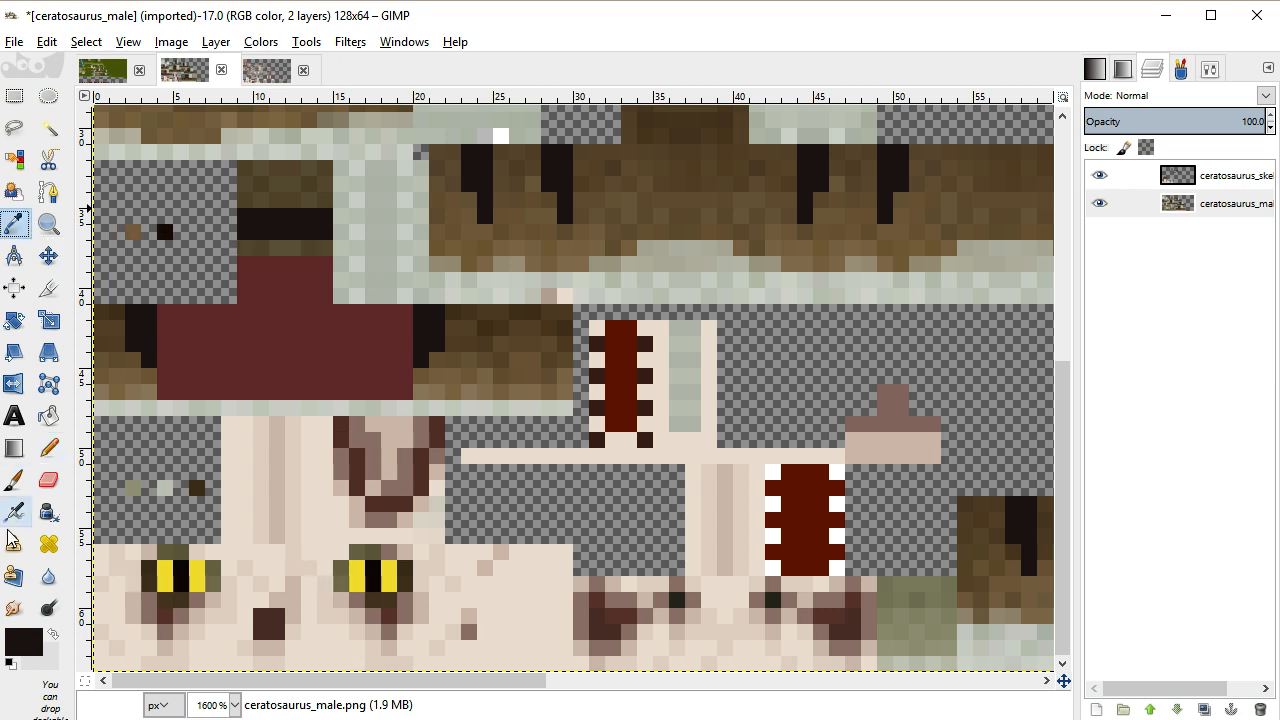
{"action": "left_click", "coordinate": [30, 648]}
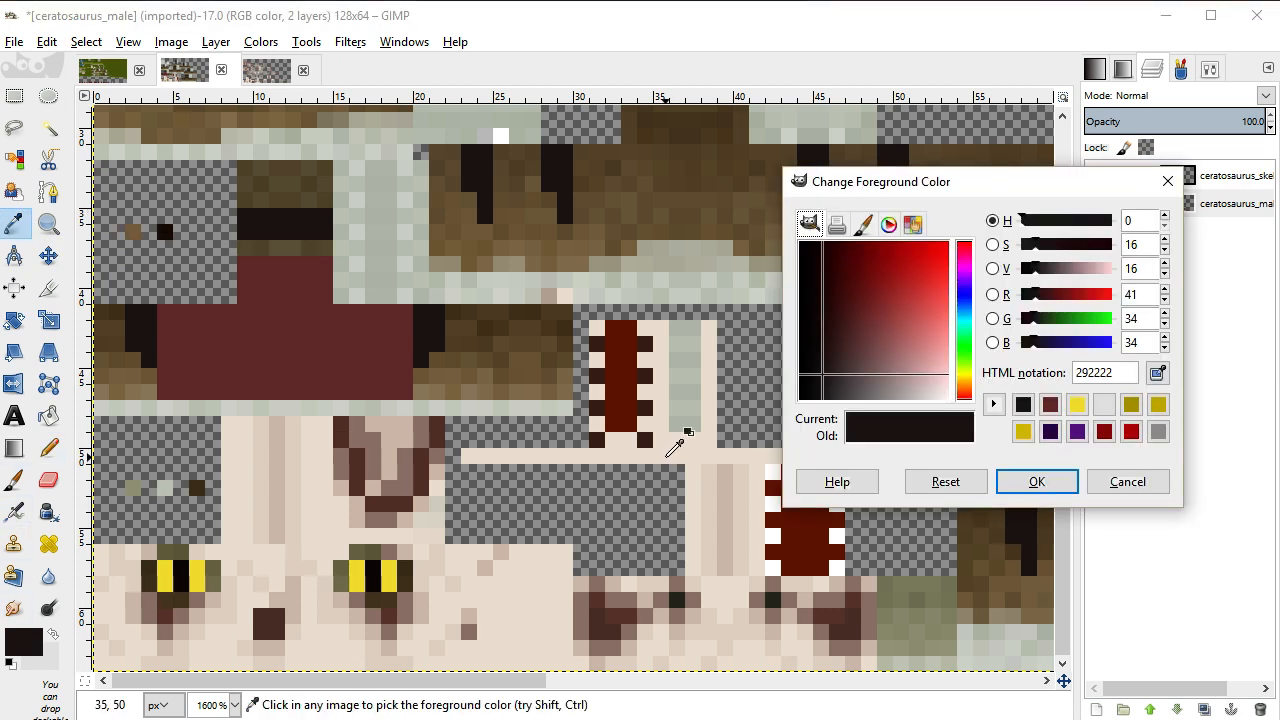
{"action": "mouse_move", "coordinate": [875, 374]}
{"action": "left_mouse_down"}
{"action": "mouse_move", "coordinate": [876, 390]}
{"action": "mouse_move", "coordinate": [867, 374]}
{"action": "mouse_move", "coordinate": [880, 378]}
{"action": "left_mouse_up"}
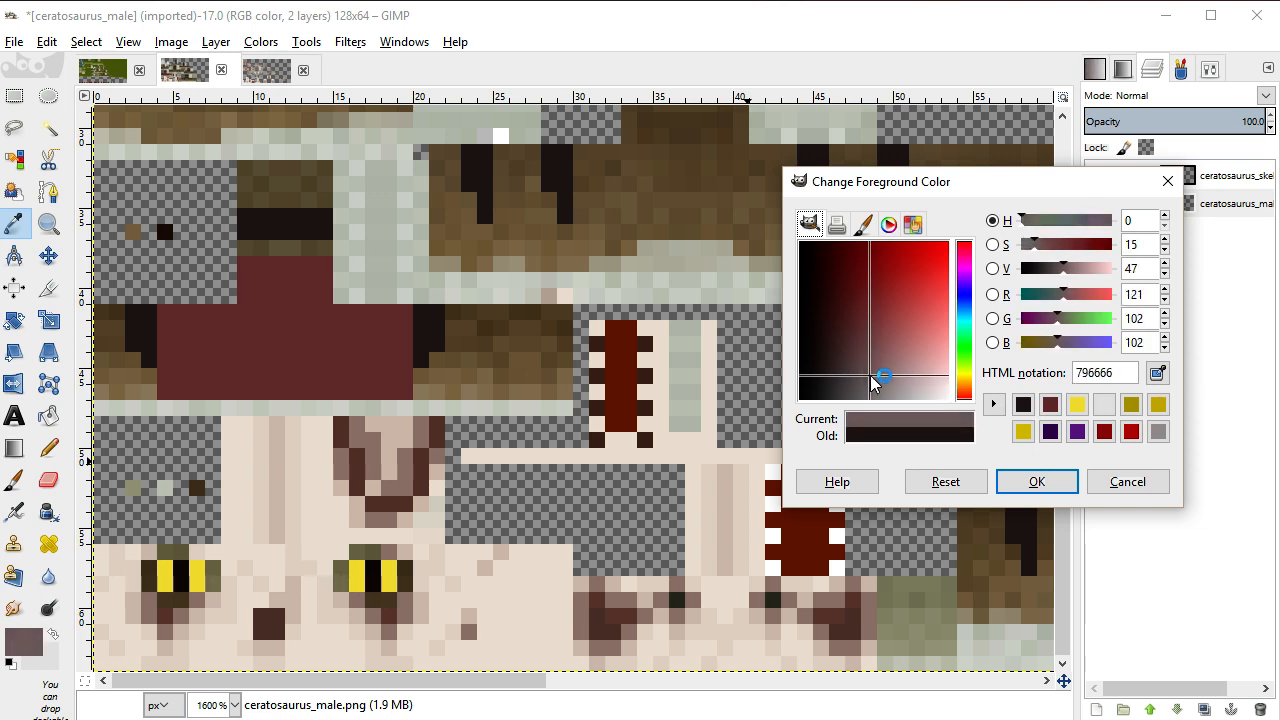
{"action": "left_click", "coordinate": [1037, 481]}
Bucket-fill the dark red area on the ceratosaurus_skeleton layer with the greyish mauve
{"action": "left_click", "coordinate": [47, 415]}
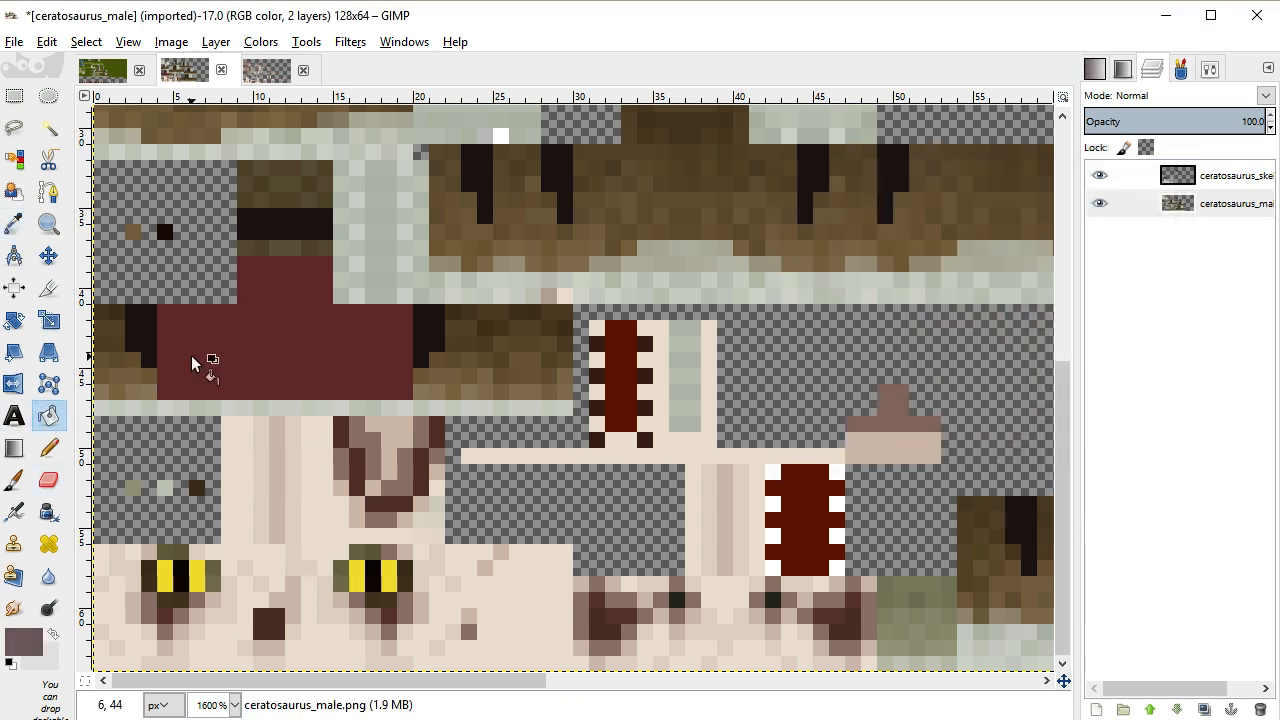
{"action": "left_click", "coordinate": [1195, 178]}
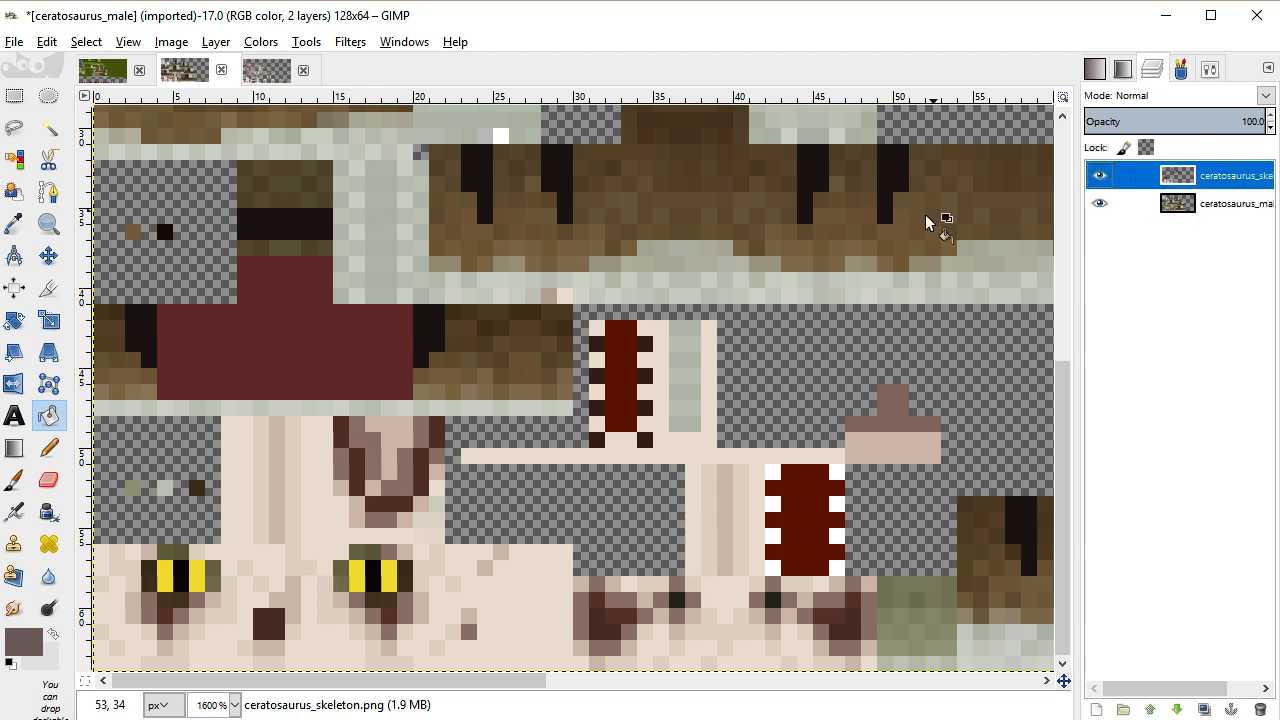
{"action": "left_click", "coordinate": [1175, 204]}
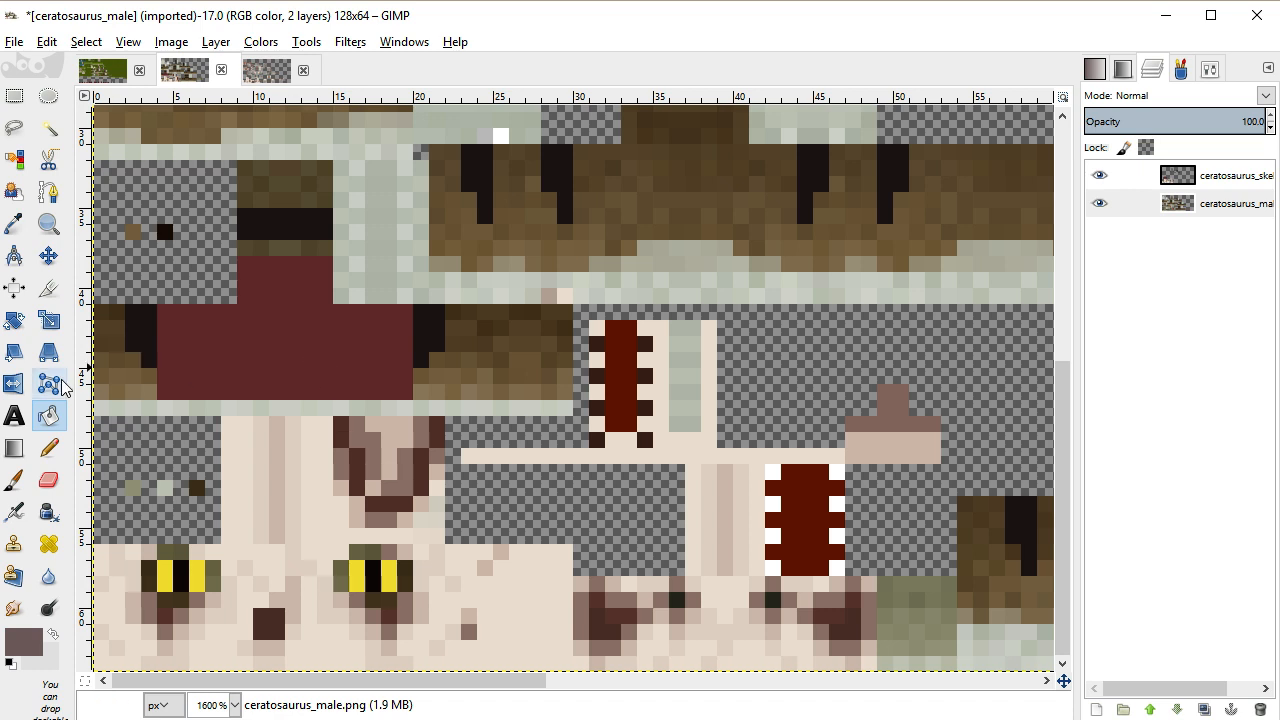
{"action": "left_click", "coordinate": [49, 447]}
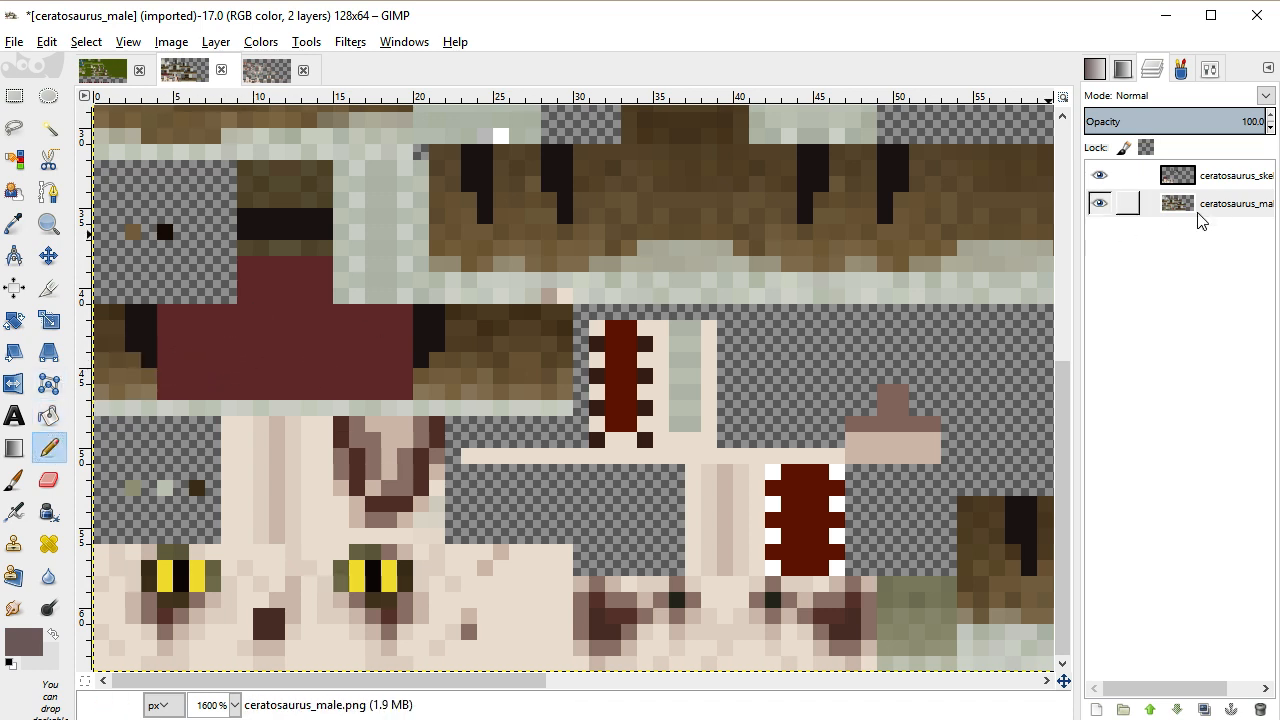
{"action": "left_click", "coordinate": [1236, 186]}
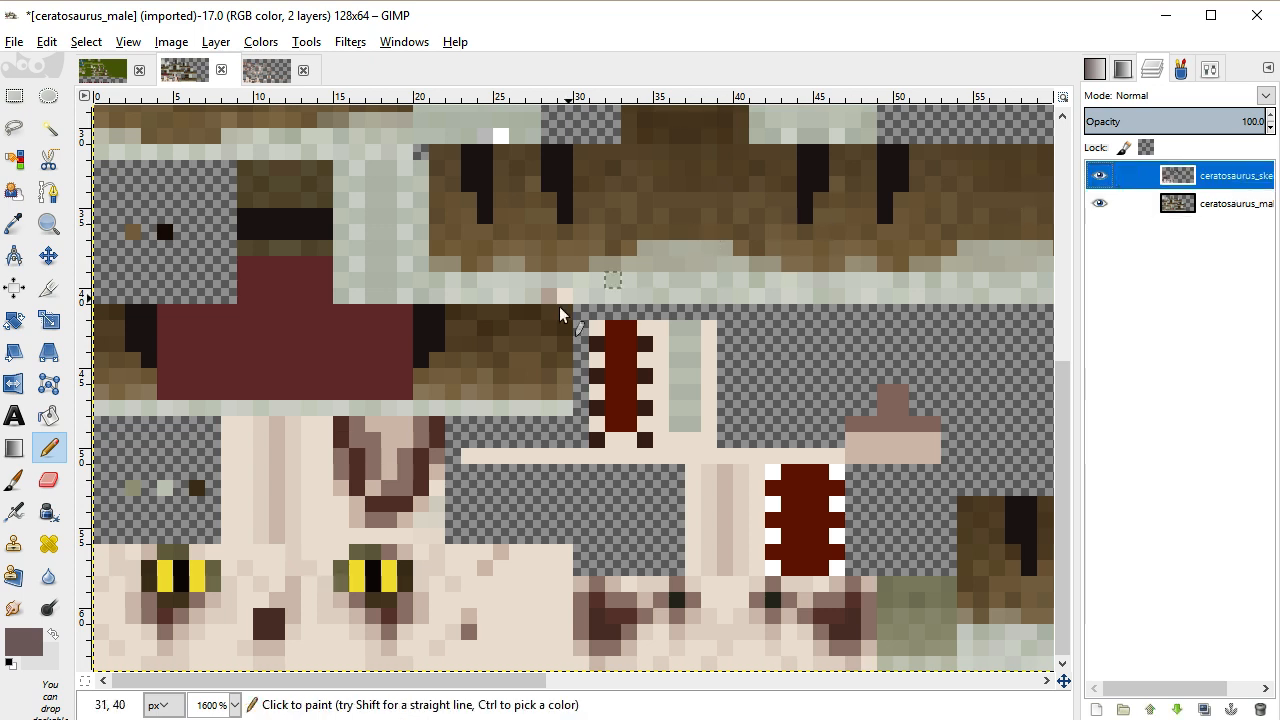
{"action": "left_click", "coordinate": [51, 416]}
{"action": "left_click", "coordinate": [257, 337]}
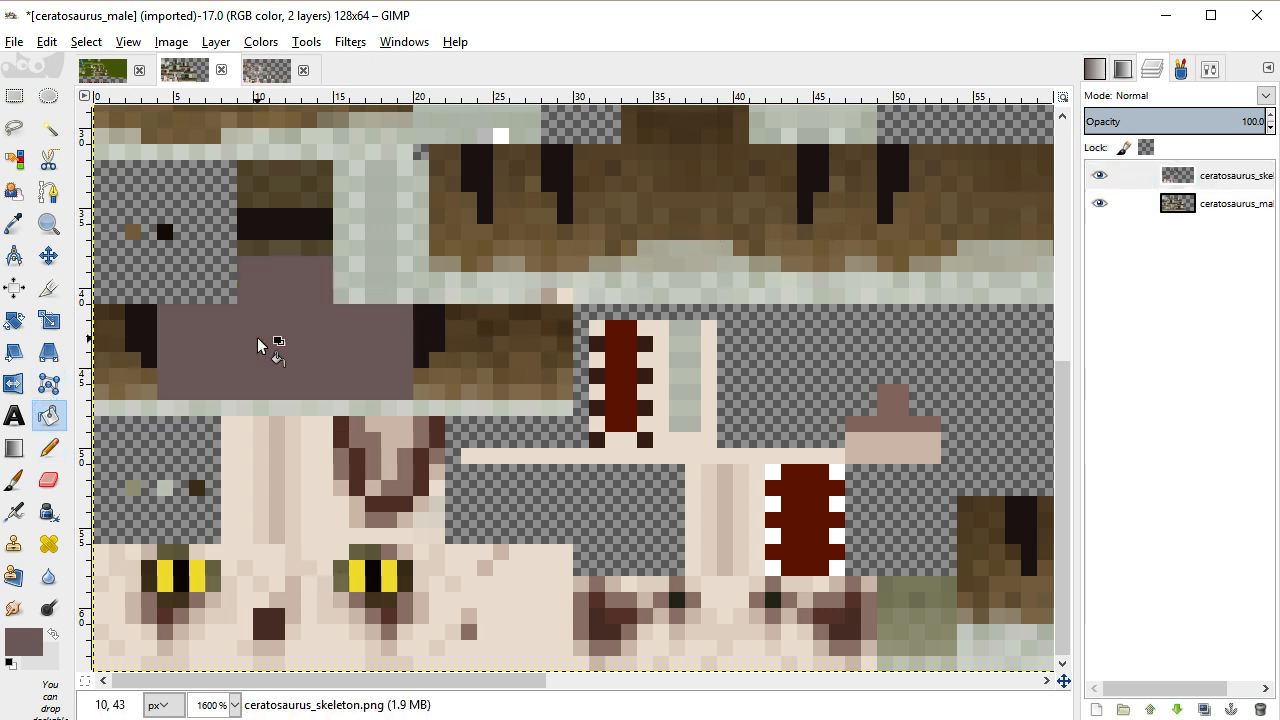
Pencil greyish mauve over the brown around the black stripes beside the filled area and around the block above, enclosing a brown patch in each
{"action": "scroll", "coordinate": [495, 345], "scroll_direction": "down", "scroll_amount": 5}
{"action": "scroll", "coordinate": [496, 345], "scroll_direction": "up", "scroll_amount": 5}
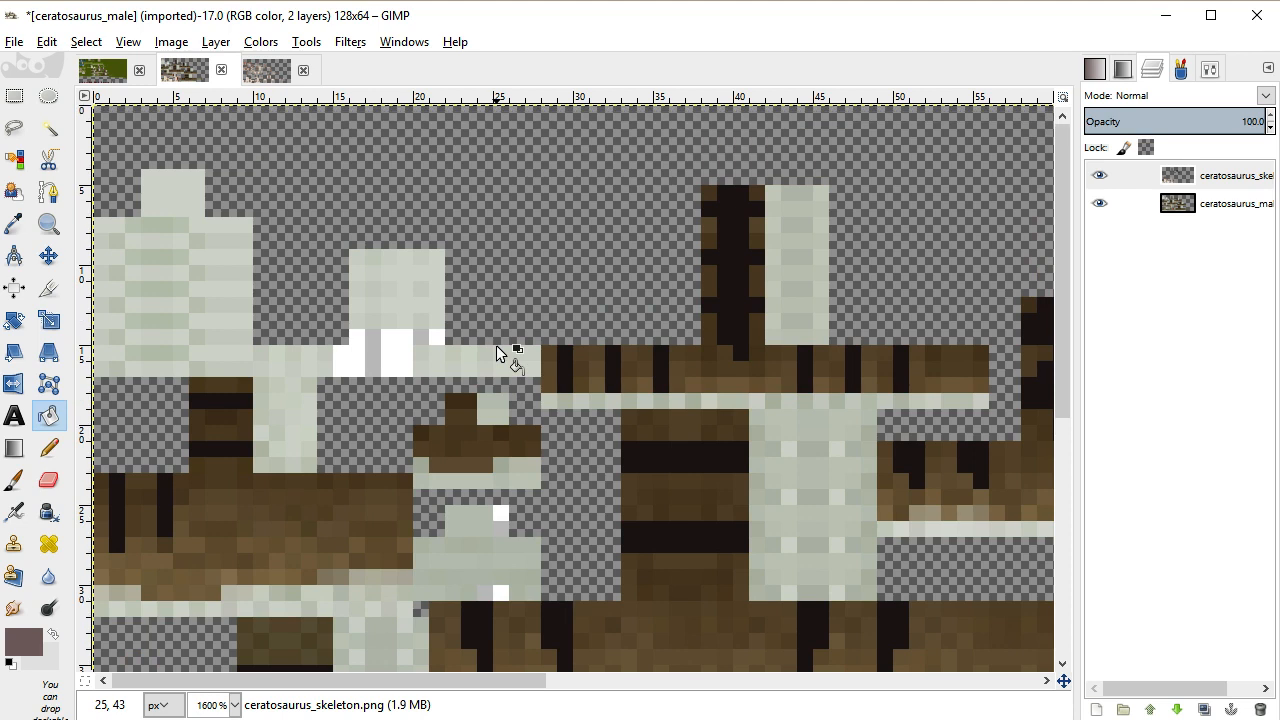
{"action": "left_click", "coordinate": [49, 448]}
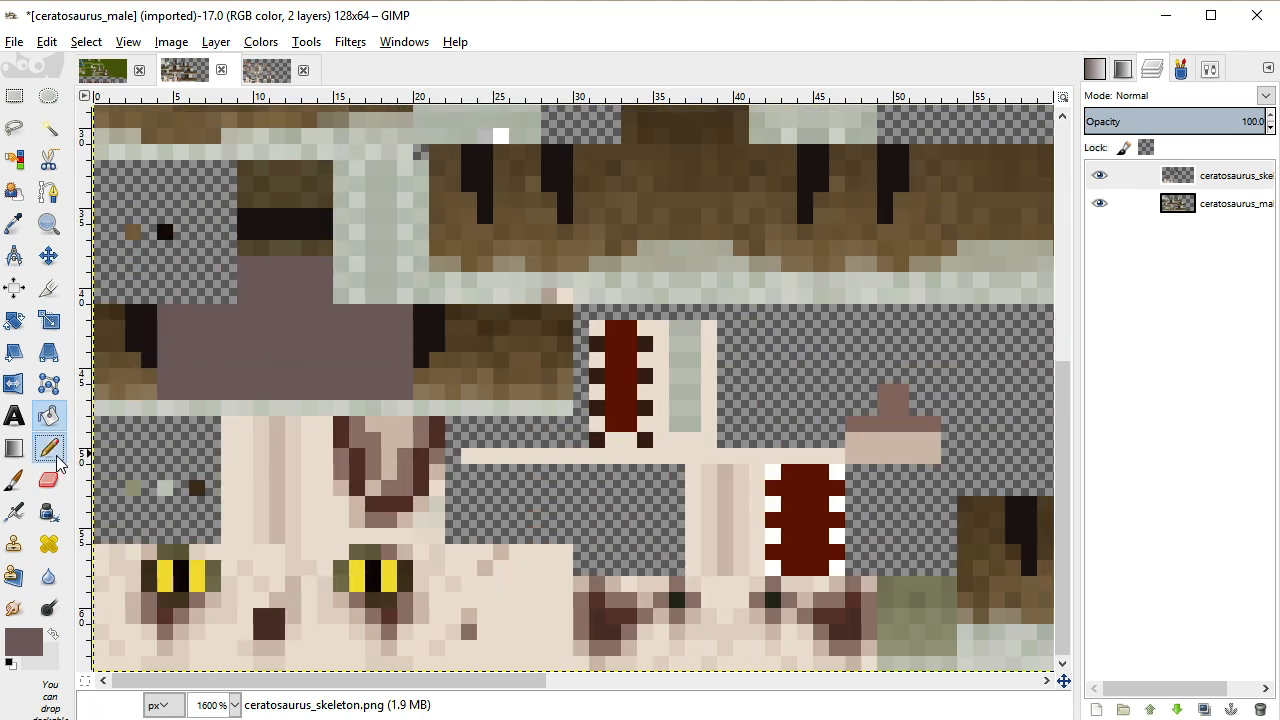
{"action": "mouse_move", "coordinate": [103, 380]}
{"action": "left_mouse_down"}
{"action": "mouse_move", "coordinate": [113, 313]}
{"action": "mouse_move", "coordinate": [97, 311]}
{"action": "mouse_move", "coordinate": [122, 374]}
{"action": "left_mouse_up"}
{"action": "mouse_move", "coordinate": [439, 370]}
{"action": "left_mouse_down"}
{"action": "mouse_move", "coordinate": [464, 349]}
{"action": "mouse_move", "coordinate": [460, 324]}
{"action": "mouse_move", "coordinate": [525, 310]}
{"action": "mouse_move", "coordinate": [568, 330]}
{"action": "mouse_move", "coordinate": [563, 349]}
{"action": "left_mouse_up"}
{"action": "mouse_move", "coordinate": [535, 390]}
{"action": "left_mouse_down"}
{"action": "mouse_move", "coordinate": [416, 390]}
{"action": "mouse_move", "coordinate": [472, 369]}
{"action": "mouse_move", "coordinate": [492, 343]}
{"action": "left_mouse_up"}
{"action": "scroll", "coordinate": [492, 343], "scroll_direction": "up", "scroll_amount": 3}
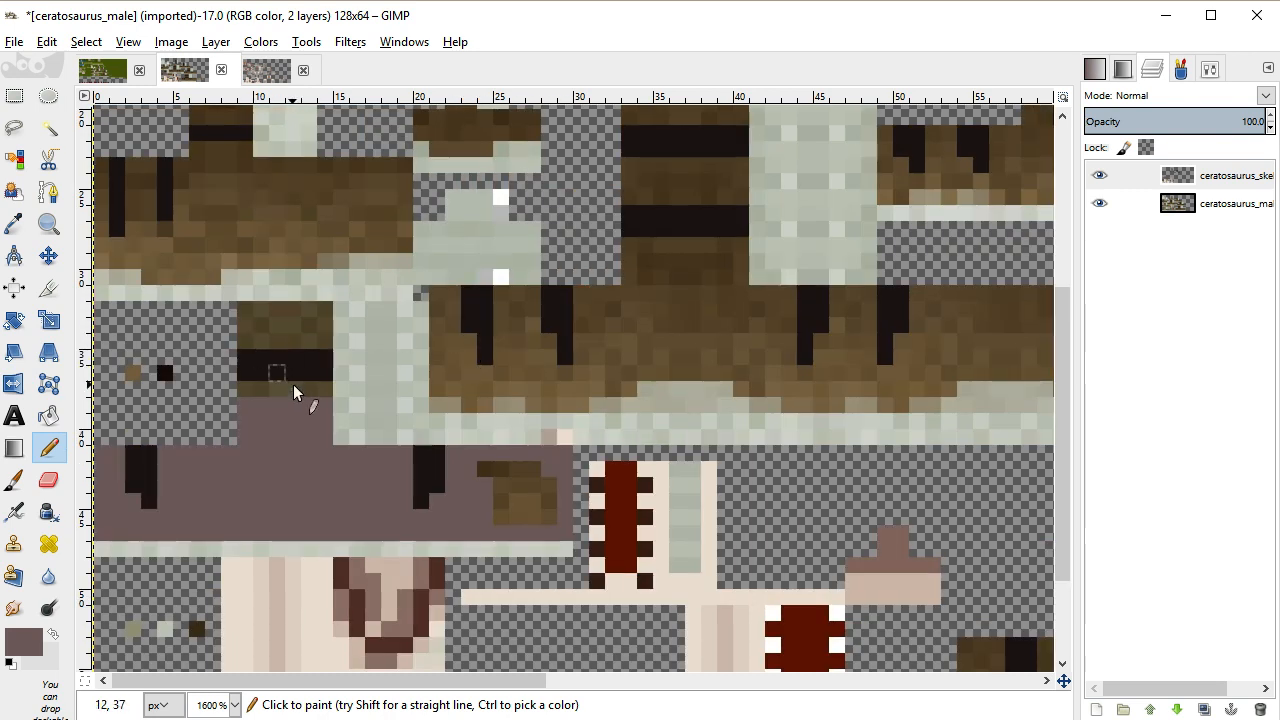
{"action": "mouse_move", "coordinate": [247, 342]}
{"action": "left_mouse_down"}
{"action": "mouse_move", "coordinate": [281, 307]}
{"action": "mouse_move", "coordinate": [326, 306]}
{"action": "left_mouse_up"}
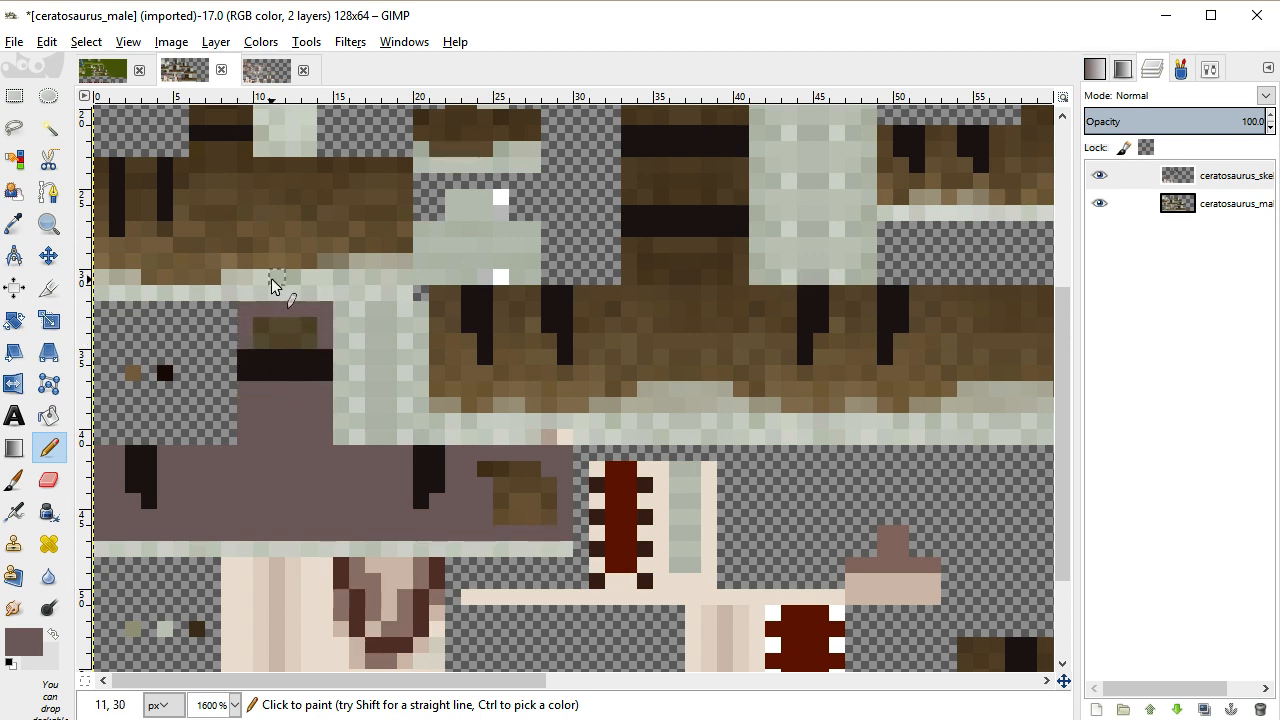
Outline the upper-left brown strip in greyish mauve and paint over the brown of the small banded block above it
{"action": "mouse_move", "coordinate": [108, 263]}
{"action": "left_mouse_down"}
{"action": "mouse_move", "coordinate": [173, 276]}
{"action": "mouse_move", "coordinate": [222, 258]}
{"action": "mouse_move", "coordinate": [401, 246]}
{"action": "mouse_move", "coordinate": [394, 153]}
{"action": "mouse_move", "coordinate": [405, 170]}
{"action": "mouse_move", "coordinate": [251, 170]}
{"action": "mouse_move", "coordinate": [196, 148]}
{"action": "left_mouse_up"}
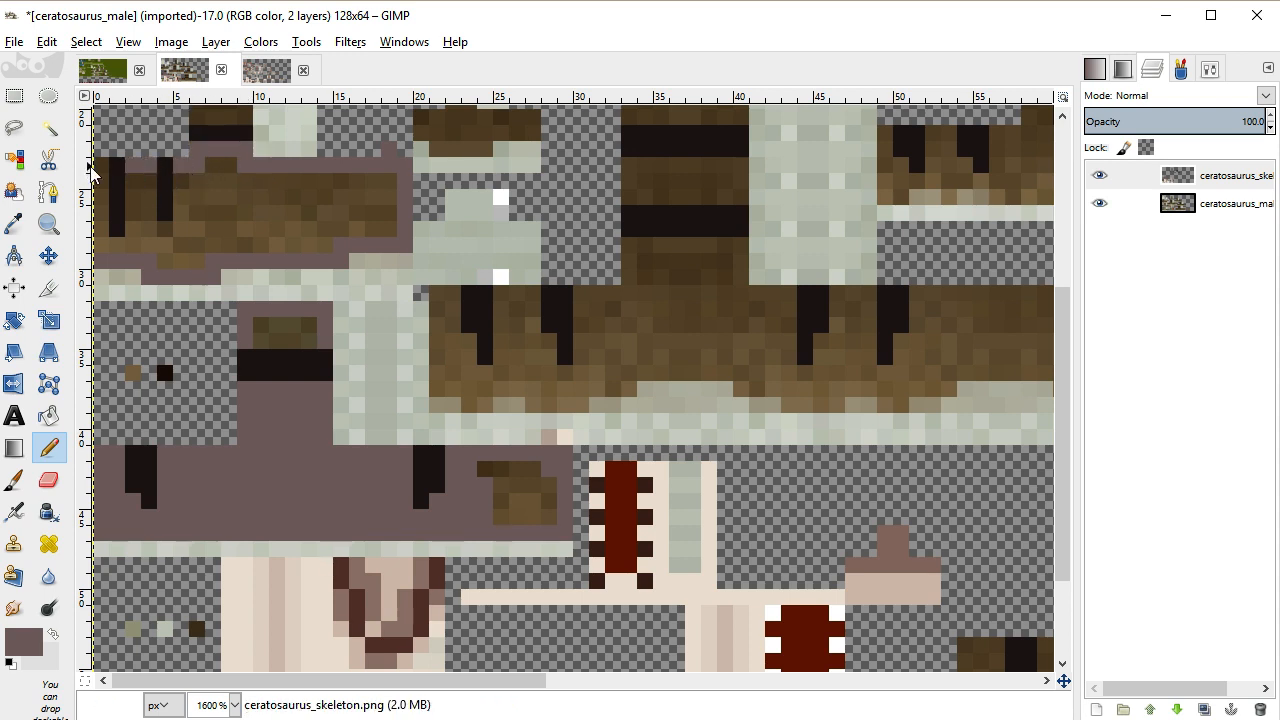
{"action": "scroll", "coordinate": [220, 231], "scroll_direction": "up", "scroll_amount": 3}
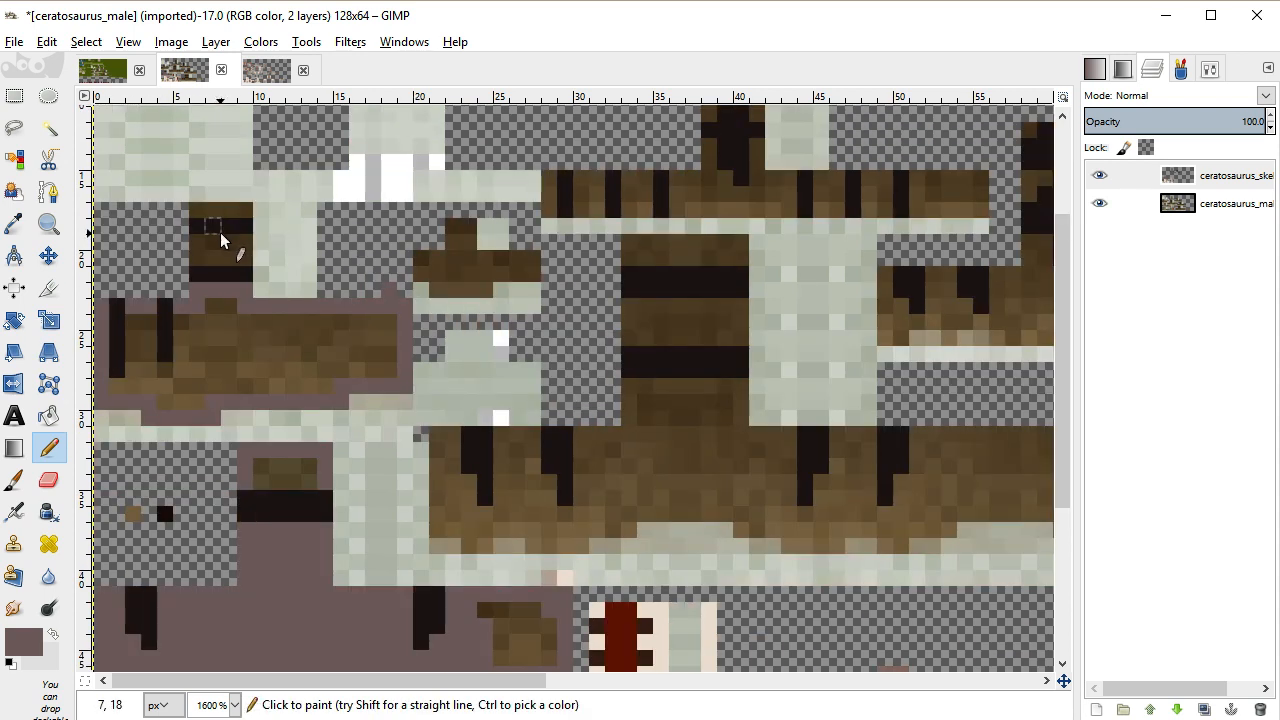
{"action": "mouse_move", "coordinate": [246, 244]}
{"action": "left_mouse_down"}
{"action": "mouse_move", "coordinate": [208, 260]}
{"action": "mouse_move", "coordinate": [218, 242]}
{"action": "mouse_move", "coordinate": [244, 243]}
{"action": "left_mouse_up"}
Paint the small stepped brown piece right of that strip greyish mauve, undoing the stroke that spills past its edge
{"action": "mouse_move", "coordinate": [458, 227]}
{"action": "left_mouse_down"}
{"action": "mouse_move", "coordinate": [472, 234]}
{"action": "mouse_move", "coordinate": [456, 253]}
{"action": "mouse_move", "coordinate": [426, 258]}
{"action": "mouse_move", "coordinate": [437, 285]}
{"action": "mouse_move", "coordinate": [489, 259]}
{"action": "mouse_move", "coordinate": [538, 265]}
{"action": "mouse_move", "coordinate": [506, 268]}
{"action": "left_mouse_up"}
{"action": "key", "text": "ctrl+z"}
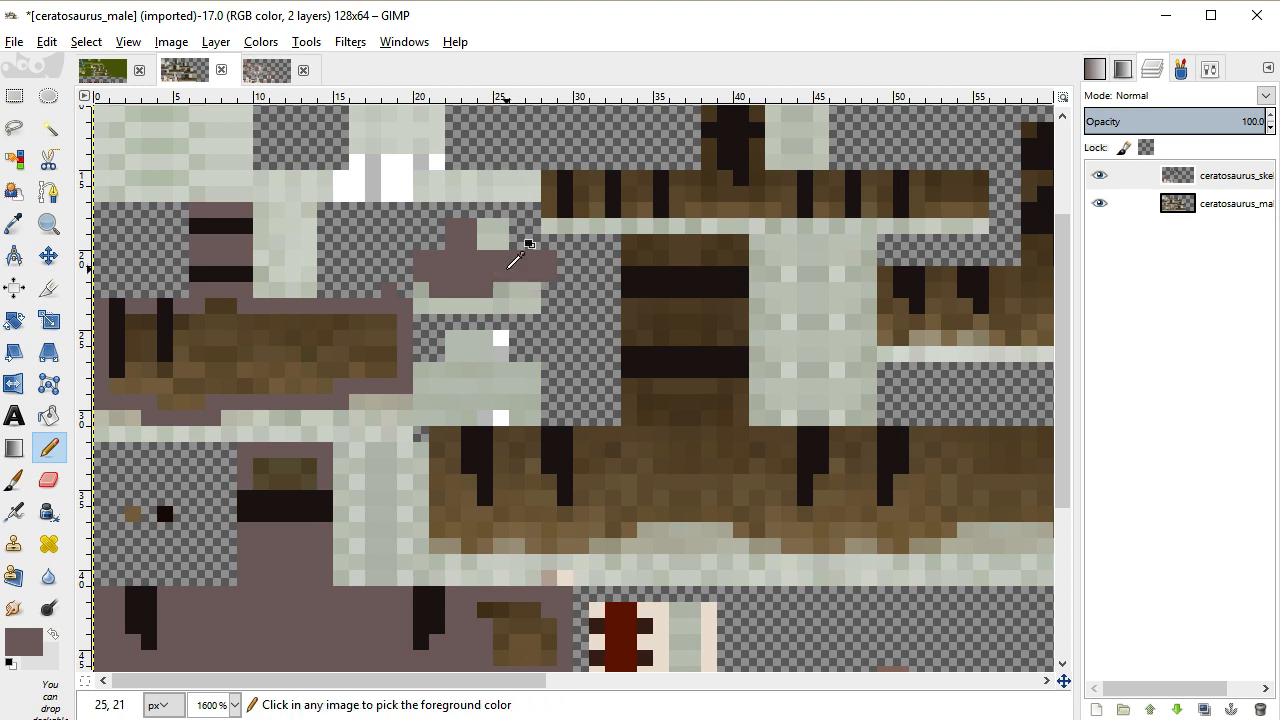
{"action": "key", "text": "ctrl+z"}
{"action": "mouse_move", "coordinate": [475, 288]}
{"action": "left_mouse_down"}
{"action": "mouse_move", "coordinate": [425, 279]}
{"action": "mouse_move", "coordinate": [427, 265]}
{"action": "mouse_move", "coordinate": [456, 262]}
{"action": "mouse_move", "coordinate": [457, 232]}
{"action": "mouse_move", "coordinate": [461, 265]}
{"action": "mouse_move", "coordinate": [478, 277]}
{"action": "mouse_move", "coordinate": [517, 261]}
{"action": "left_mouse_up"}
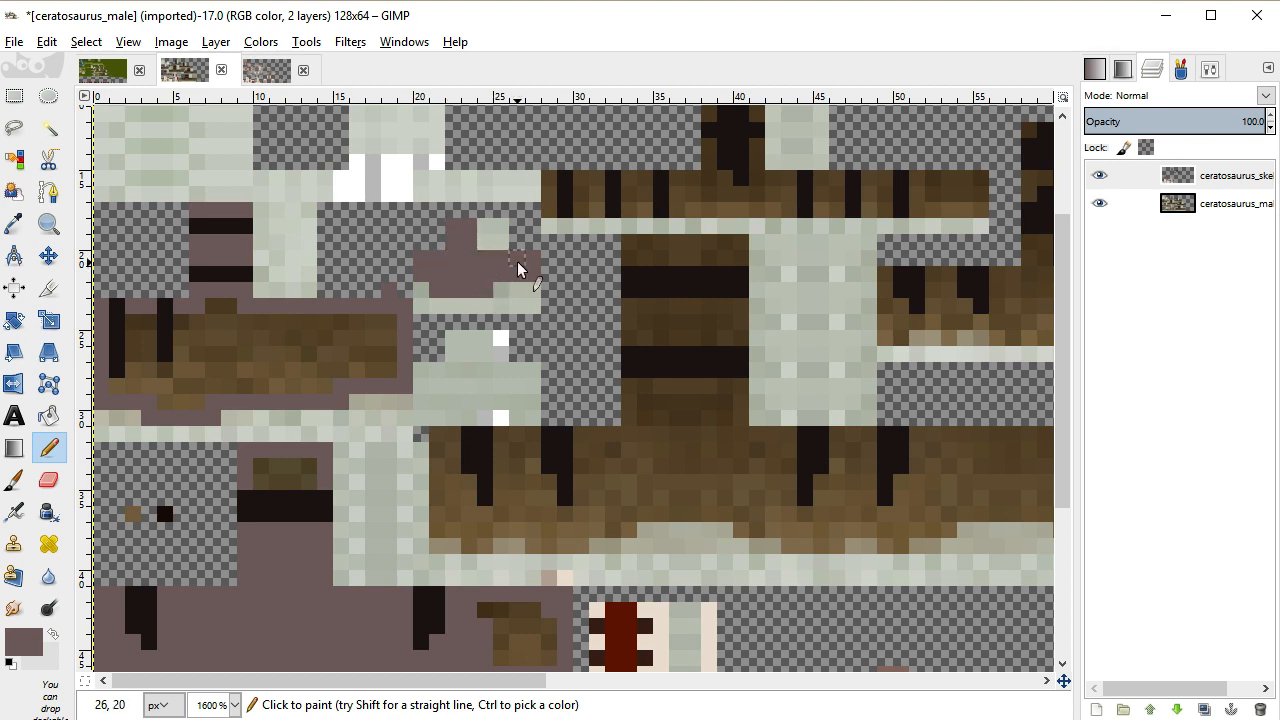
Recolour the brown between the black stripes of the uppermost narrow strip and along the tall block above it in greyish mauve
{"action": "scroll", "coordinate": [530, 261], "scroll_direction": "up", "scroll_amount": 4}
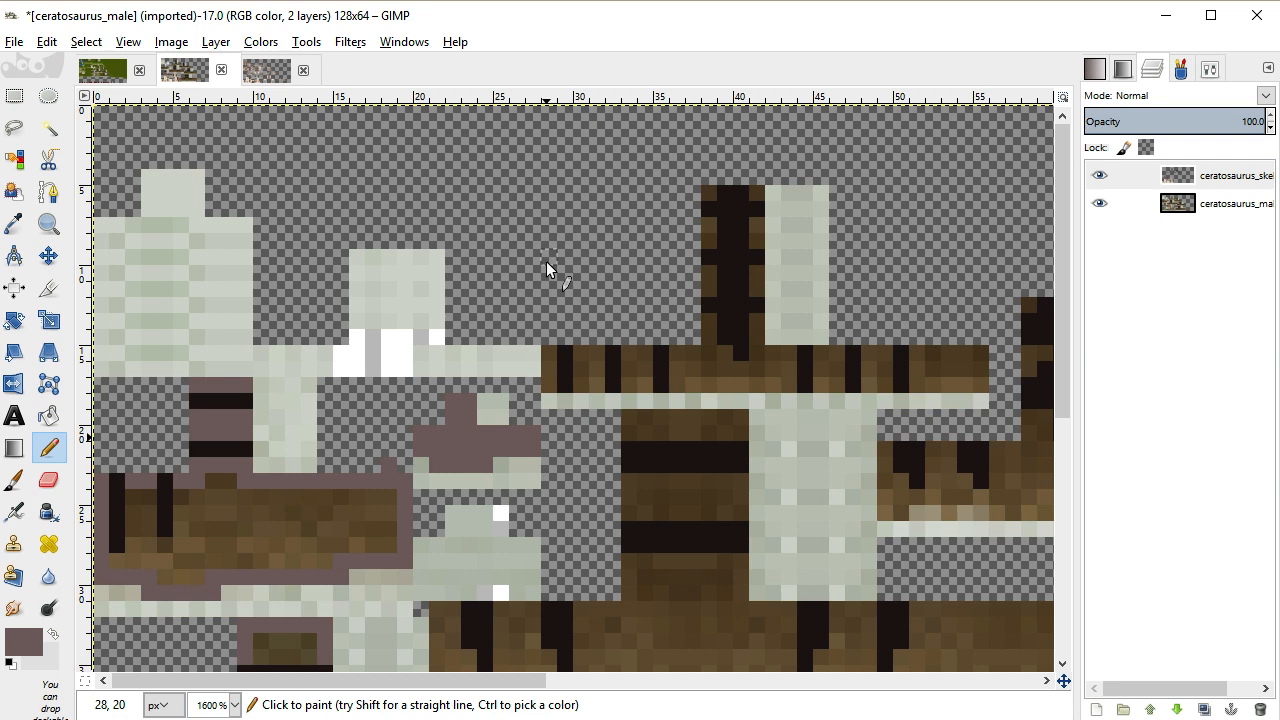
{"action": "mouse_move", "coordinate": [553, 354]}
{"action": "left_mouse_down"}
{"action": "mouse_move", "coordinate": [592, 376]}
{"action": "mouse_move", "coordinate": [580, 381]}
{"action": "mouse_move", "coordinate": [626, 353]}
{"action": "mouse_move", "coordinate": [639, 378]}
{"action": "mouse_move", "coordinate": [644, 359]}
{"action": "mouse_move", "coordinate": [704, 351]}
{"action": "mouse_move", "coordinate": [709, 329]}
{"action": "mouse_move", "coordinate": [706, 366]}
{"action": "mouse_move", "coordinate": [682, 367]}
{"action": "mouse_move", "coordinate": [695, 379]}
{"action": "mouse_move", "coordinate": [793, 368]}
{"action": "mouse_move", "coordinate": [759, 357]}
{"action": "mouse_move", "coordinate": [760, 327]}
{"action": "mouse_move", "coordinate": [772, 377]}
{"action": "mouse_move", "coordinate": [723, 356]}
{"action": "left_mouse_up"}
{"action": "mouse_move", "coordinate": [714, 279]}
{"action": "left_mouse_down"}
{"action": "mouse_move", "coordinate": [748, 278]}
{"action": "mouse_move", "coordinate": [724, 294]}
{"action": "mouse_move", "coordinate": [763, 272]}
{"action": "mouse_move", "coordinate": [764, 288]}
{"action": "mouse_move", "coordinate": [766, 200]}
{"action": "mouse_move", "coordinate": [715, 196]}
{"action": "mouse_move", "coordinate": [718, 235]}
{"action": "left_mouse_up"}
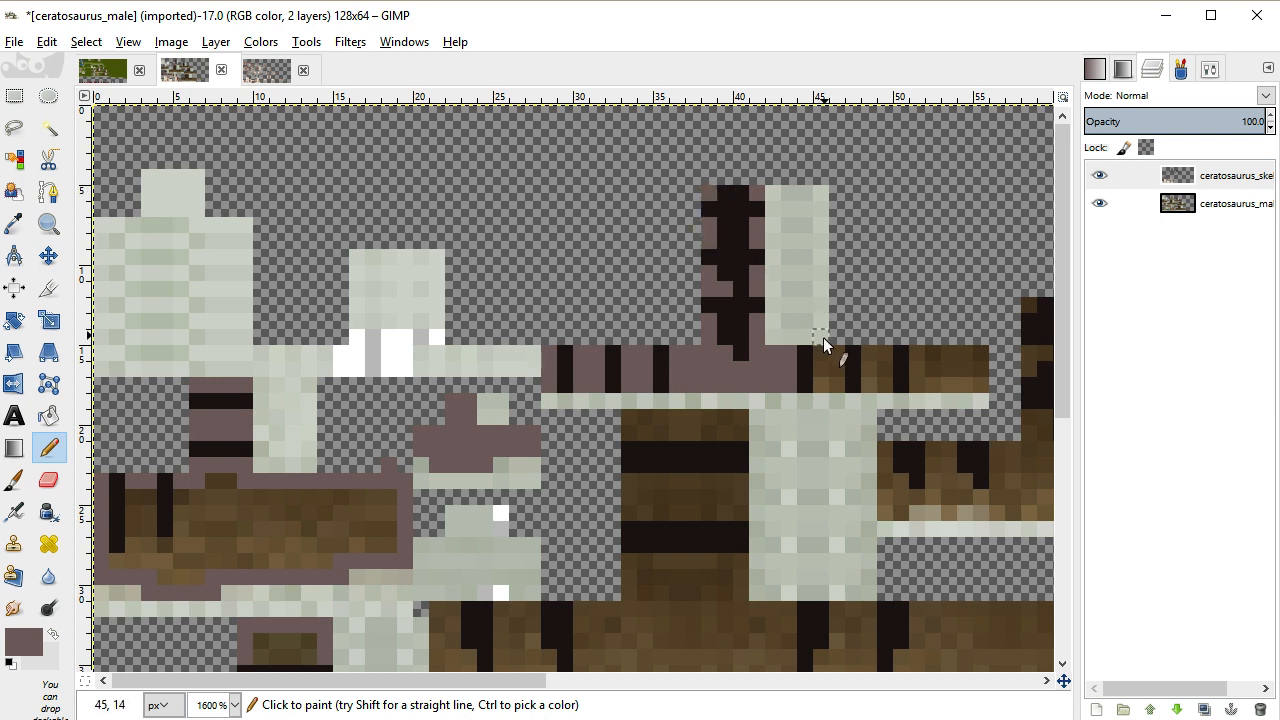
{"action": "mouse_move", "coordinate": [834, 360]}
{"action": "left_mouse_down"}
{"action": "mouse_move", "coordinate": [843, 386]}
{"action": "mouse_move", "coordinate": [826, 371]}
{"action": "mouse_move", "coordinate": [892, 362]}
{"action": "mouse_move", "coordinate": [873, 368]}
{"action": "left_mouse_up"}
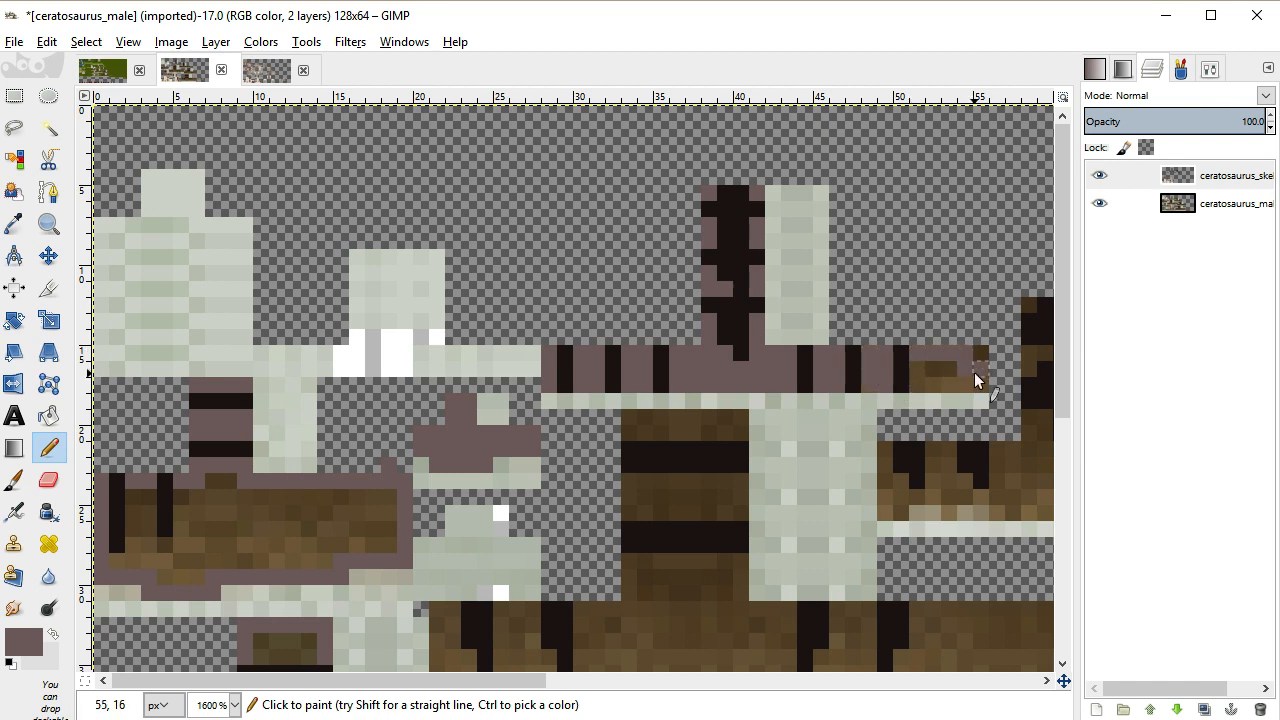
Merge the ceratosaurus_skeleton layer down and bucket-fill the leftover brown patch on the large mauve strip above the skull
{"action": "right_click", "coordinate": [1172, 178]}
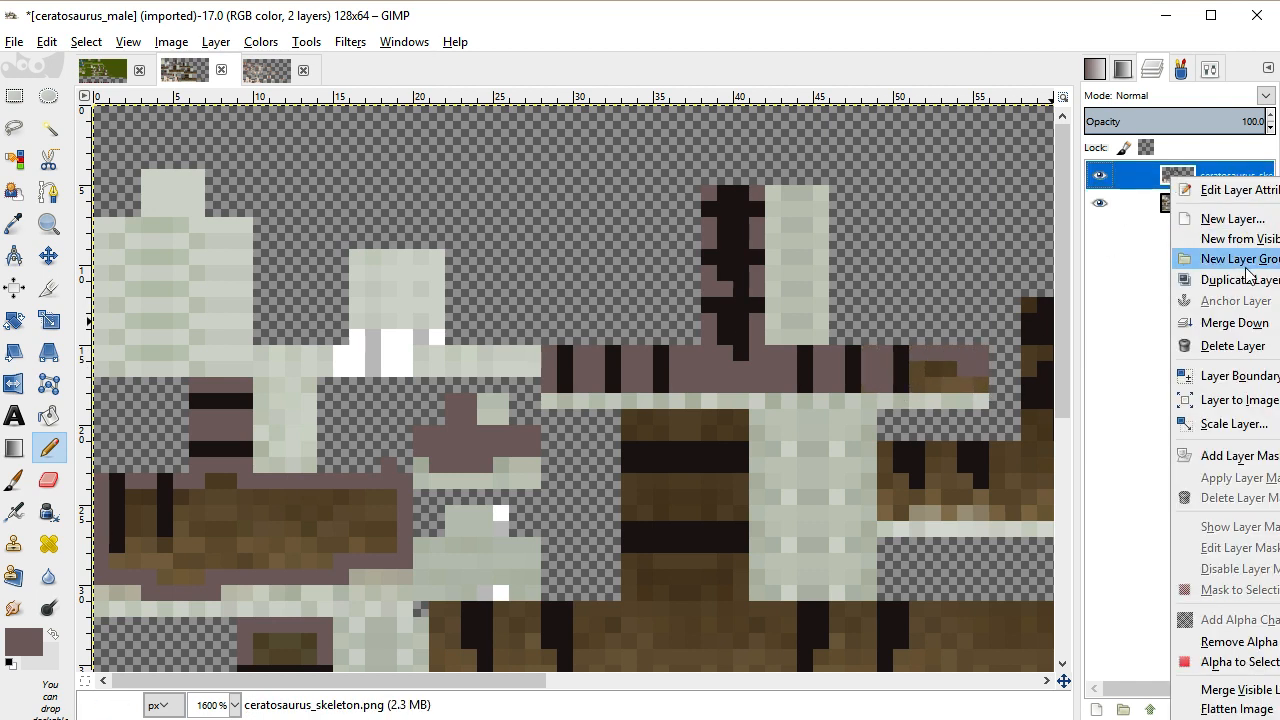
{"action": "left_click", "coordinate": [1210, 322]}
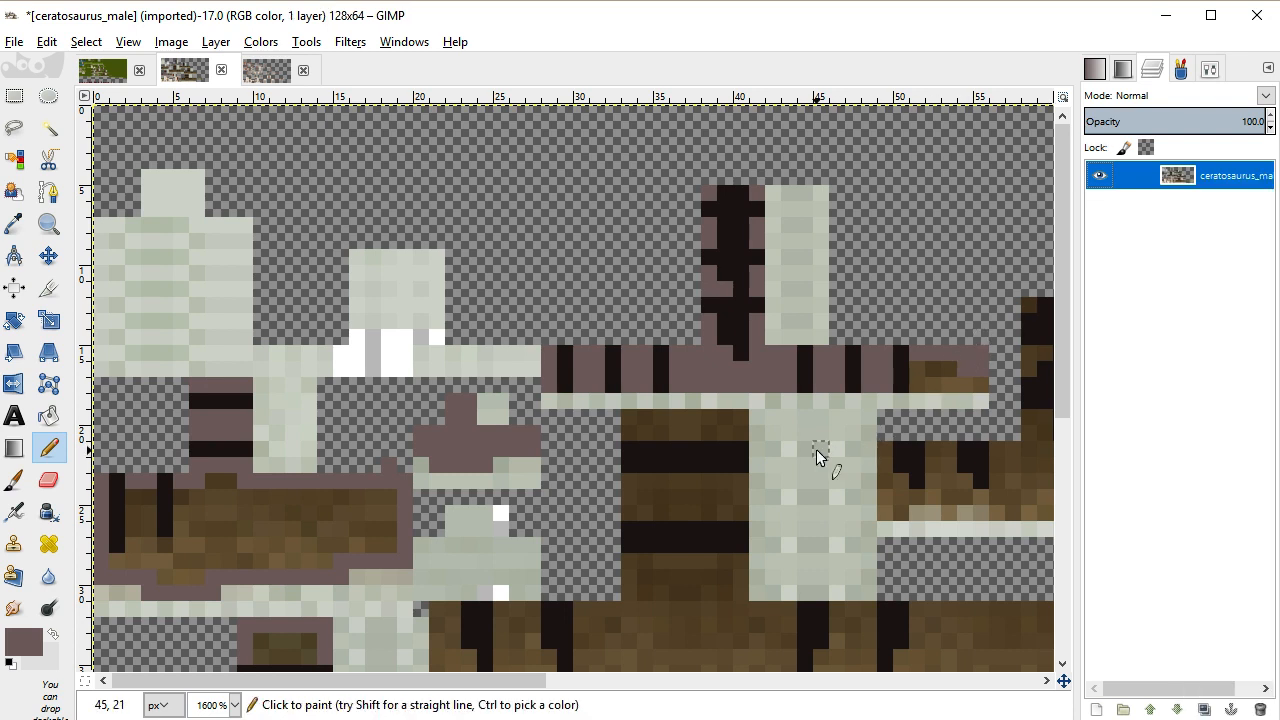
{"action": "scroll", "coordinate": [816, 449], "scroll_direction": "down", "scroll_amount": 2}
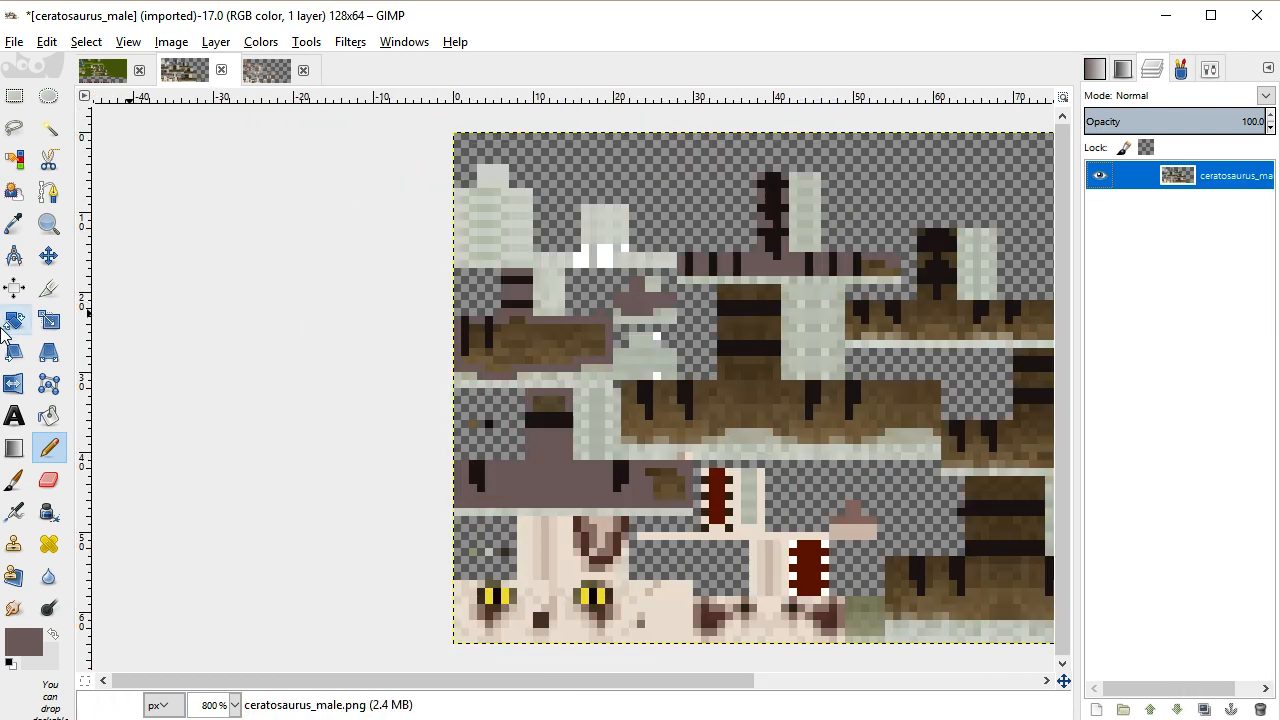
{"action": "left_click", "coordinate": [48, 414]}
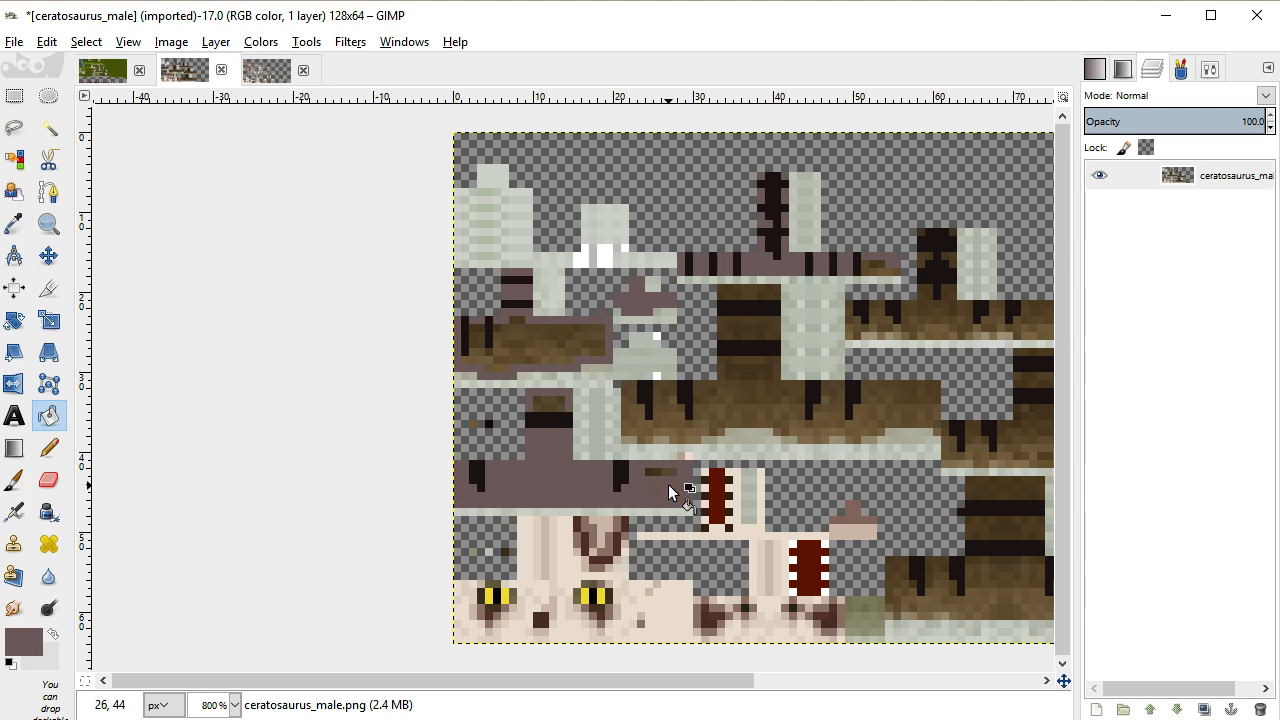
{"action": "left_click", "coordinate": [658, 472]}
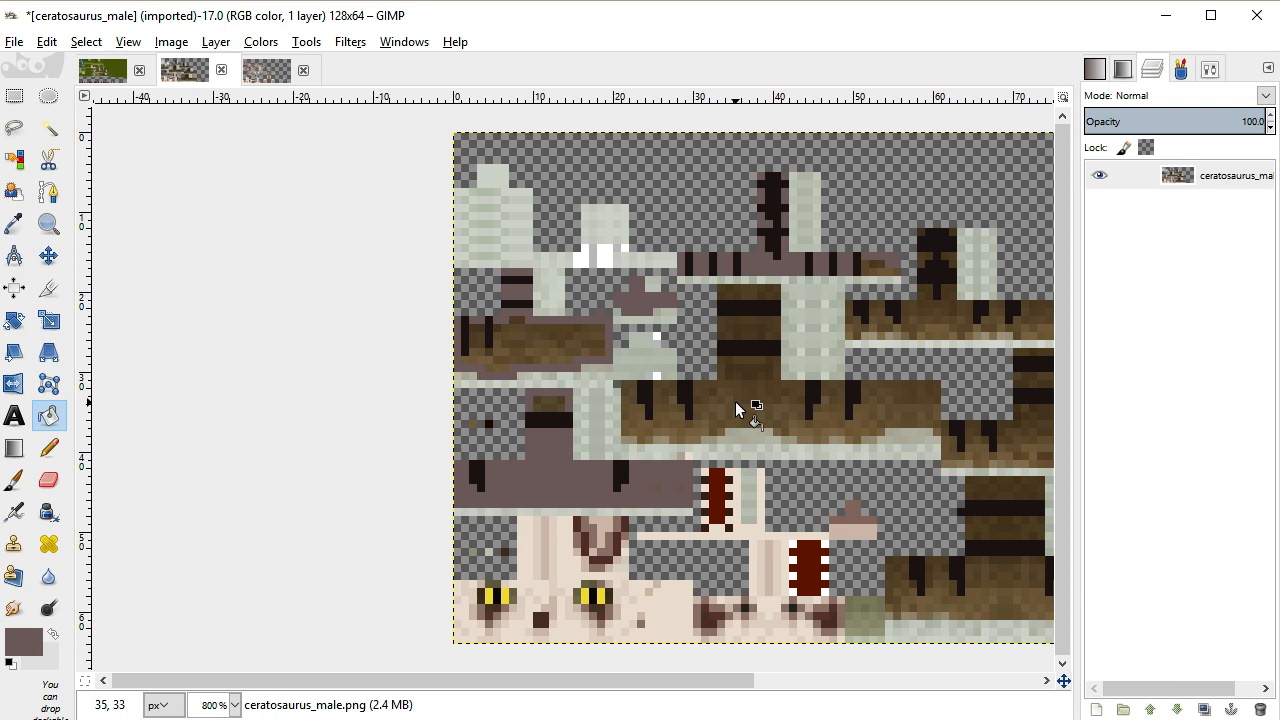
Set the foreground to dark brown 4e3c3c, then pencil a dome-shaped outline on the mauve strip above the skull and bucket-fill it
{"action": "left_click", "coordinate": [38, 640]}
{"action": "left_click_drag", "start_coordinate": [891, 378], "coordinate": [846, 363]}
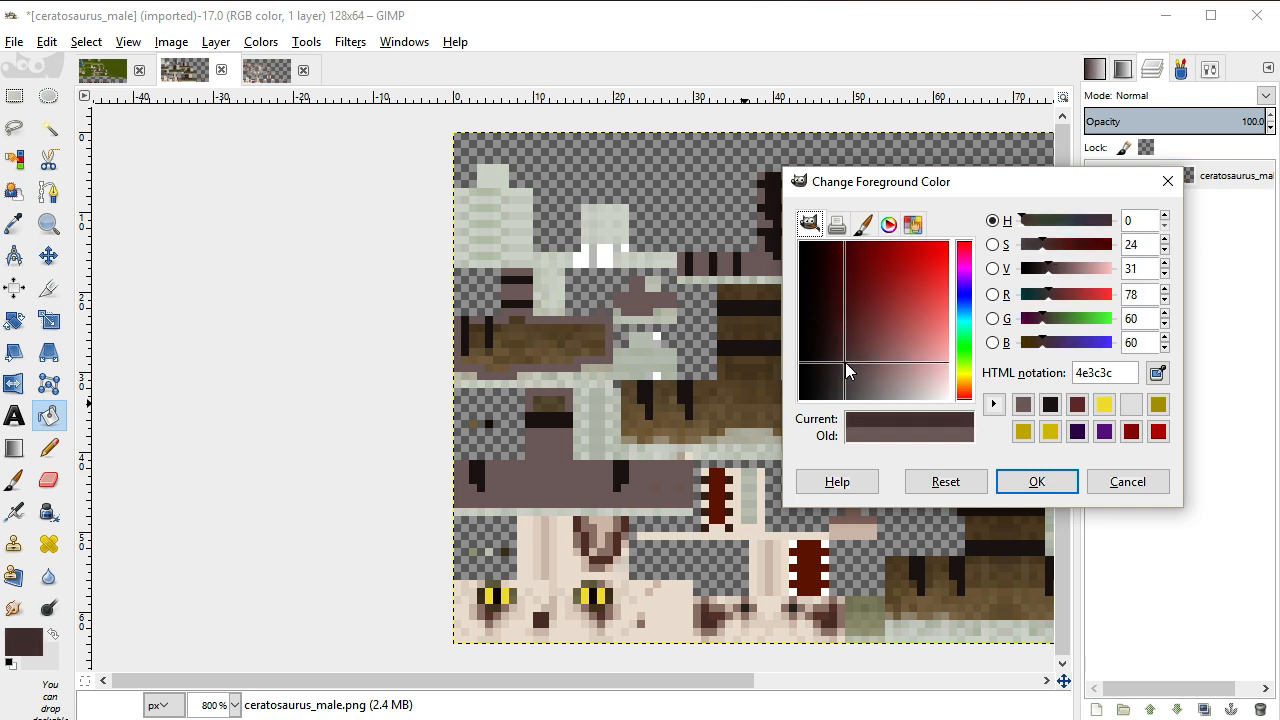
{"action": "left_click", "coordinate": [1020, 481]}
{"action": "left_click", "coordinate": [62, 448]}
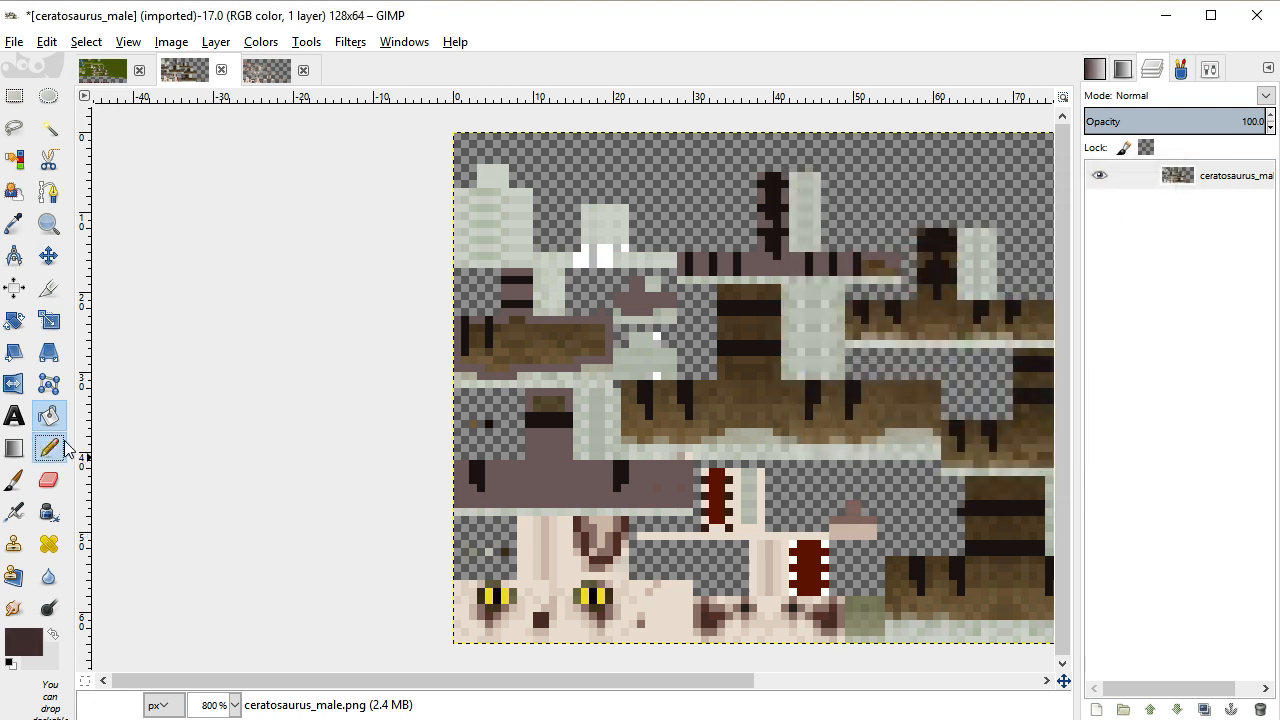
{"action": "left_click", "coordinate": [505, 470]}
{"action": "mouse_move", "coordinate": [501, 487]}
{"action": "left_mouse_down"}
{"action": "mouse_move", "coordinate": [541, 508]}
{"action": "mouse_move", "coordinate": [586, 500]}
{"action": "left_mouse_up"}
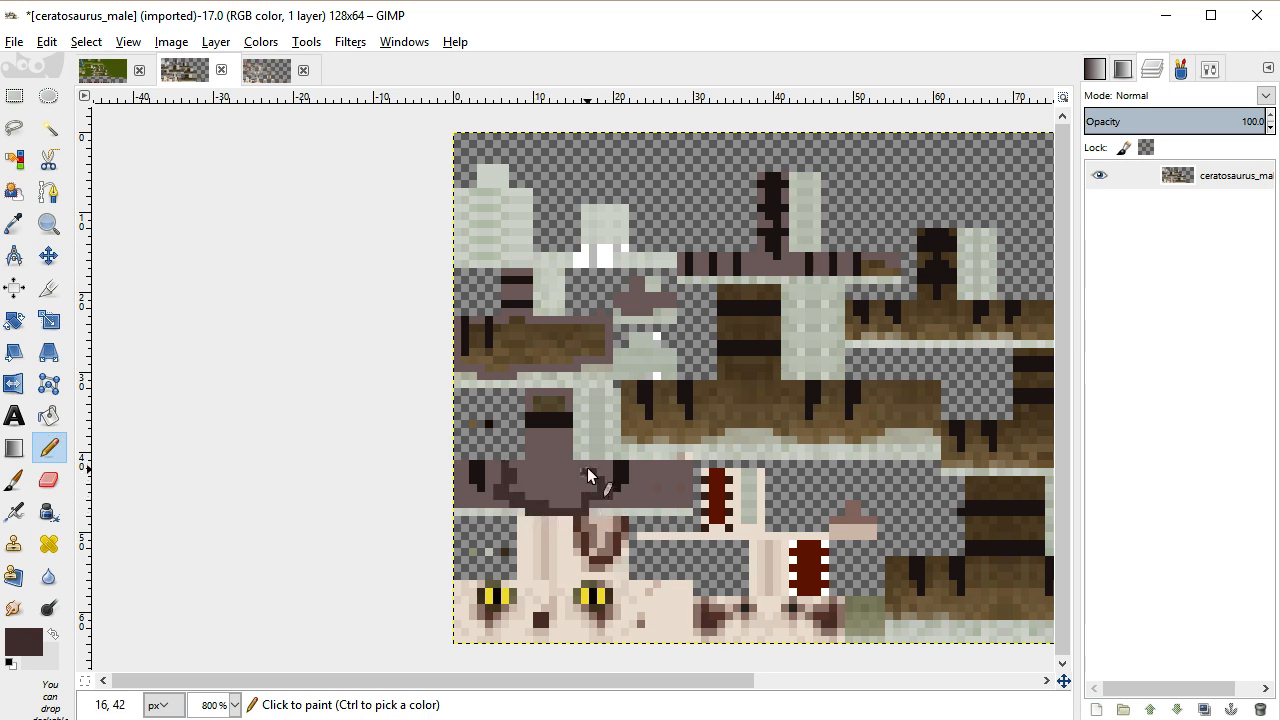
{"action": "left_click_drag", "start_coordinate": [563, 458], "coordinate": [540, 449]}
{"action": "left_click", "coordinate": [48, 415]}
{"action": "left_click", "coordinate": [562, 486]}
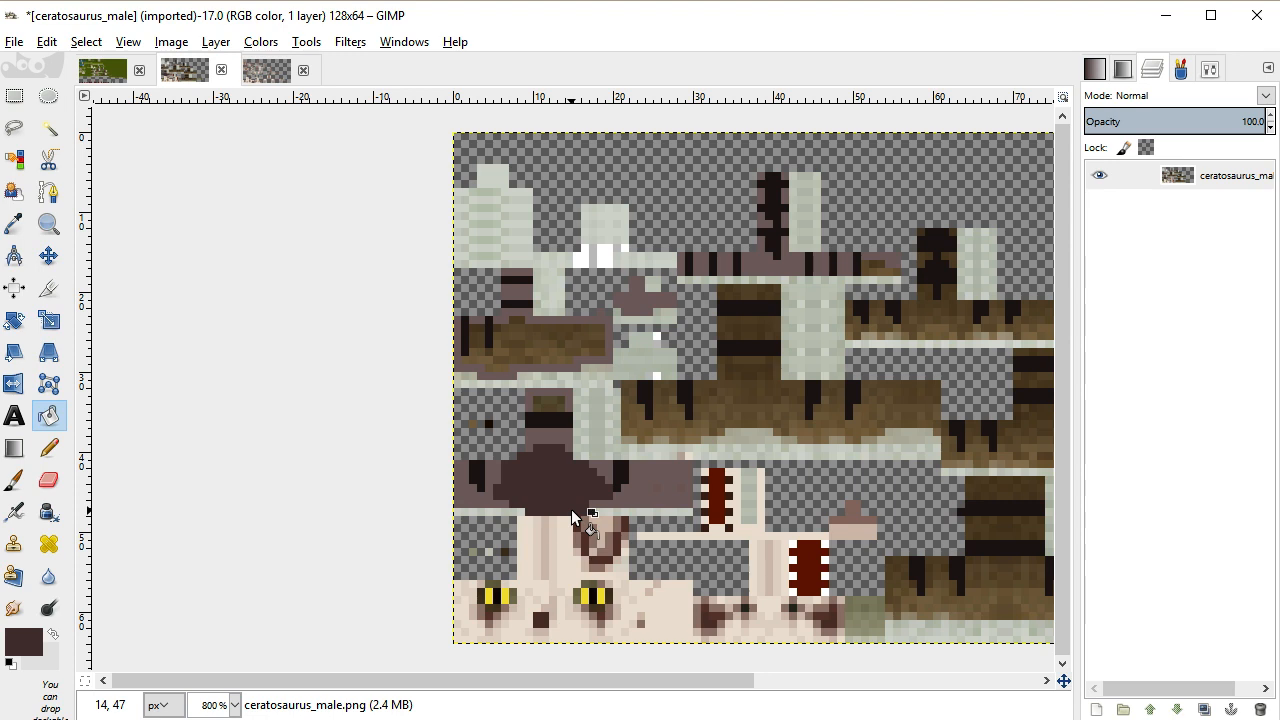
Switch the foreground back to greyish mauve and bucket-fill the brown of the central banded block and the long strip beneath it
{"action": "mouse_move", "coordinate": [560, 681]}
{"action": "left_mouse_down"}
{"action": "mouse_move", "coordinate": [662, 679]}
{"action": "mouse_move", "coordinate": [536, 679]}
{"action": "left_mouse_up"}
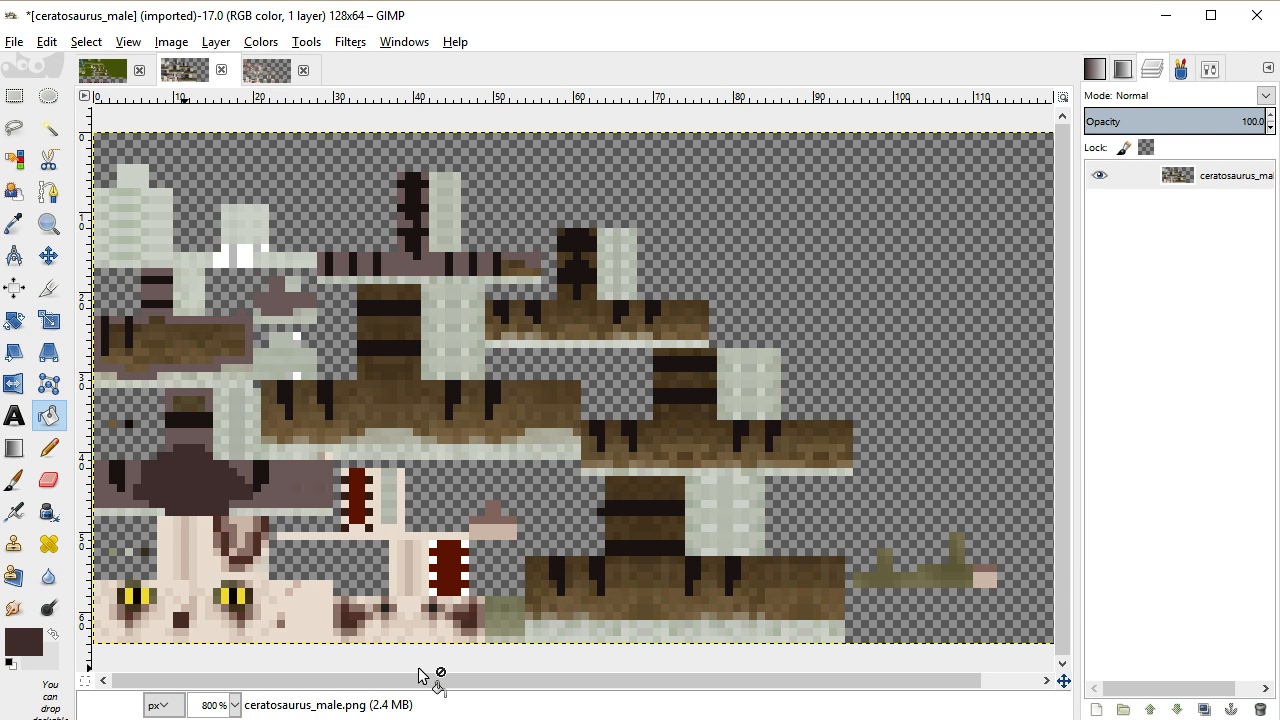
{"action": "left_click", "coordinate": [56, 633]}
{"action": "left_click", "coordinate": [40, 645]}
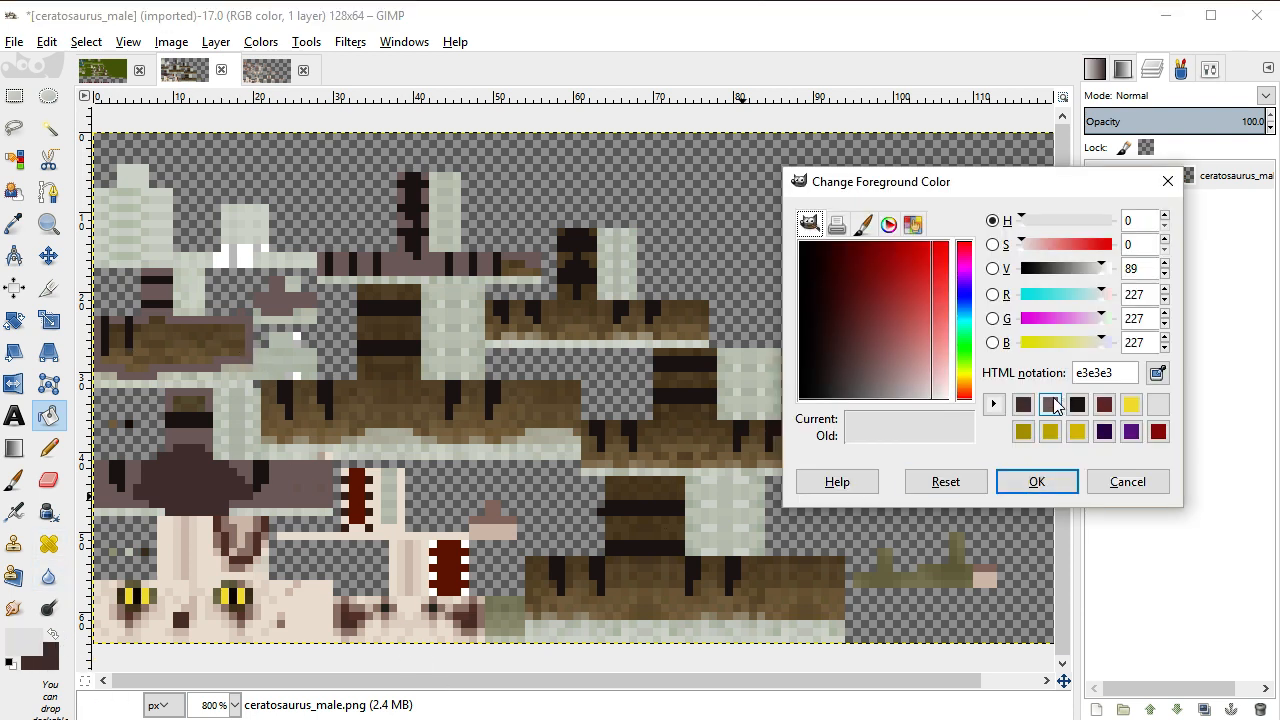
{"action": "left_click", "coordinate": [1050, 404]}
{"action": "left_click", "coordinate": [1037, 481]}
{"action": "left_click", "coordinate": [389, 398]}
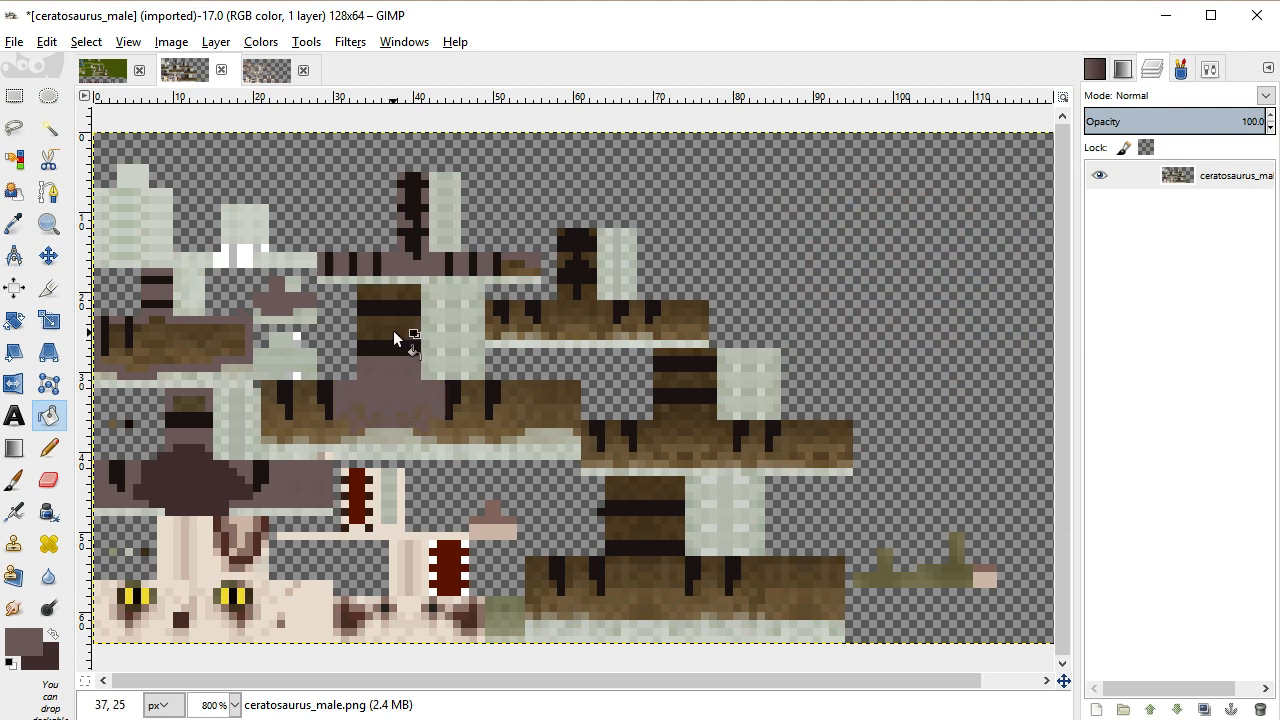
{"action": "left_click", "coordinate": [393, 330]}
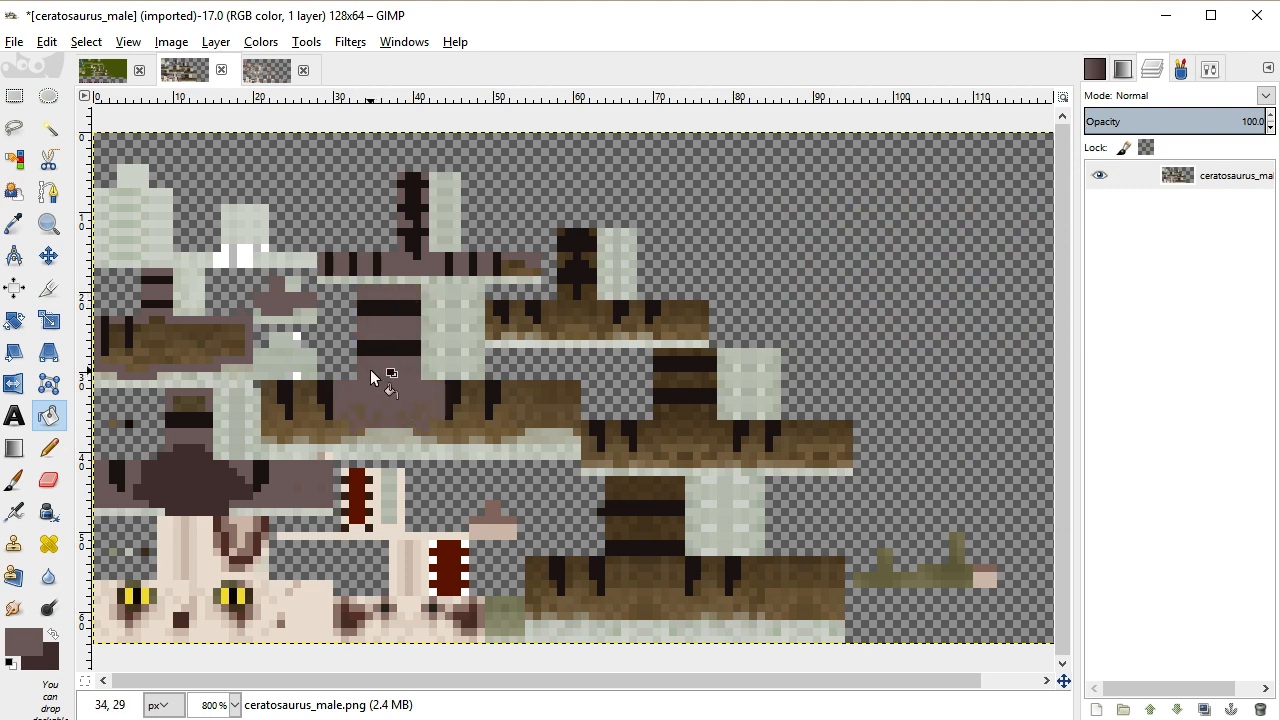
{"action": "left_click", "coordinate": [305, 392]}
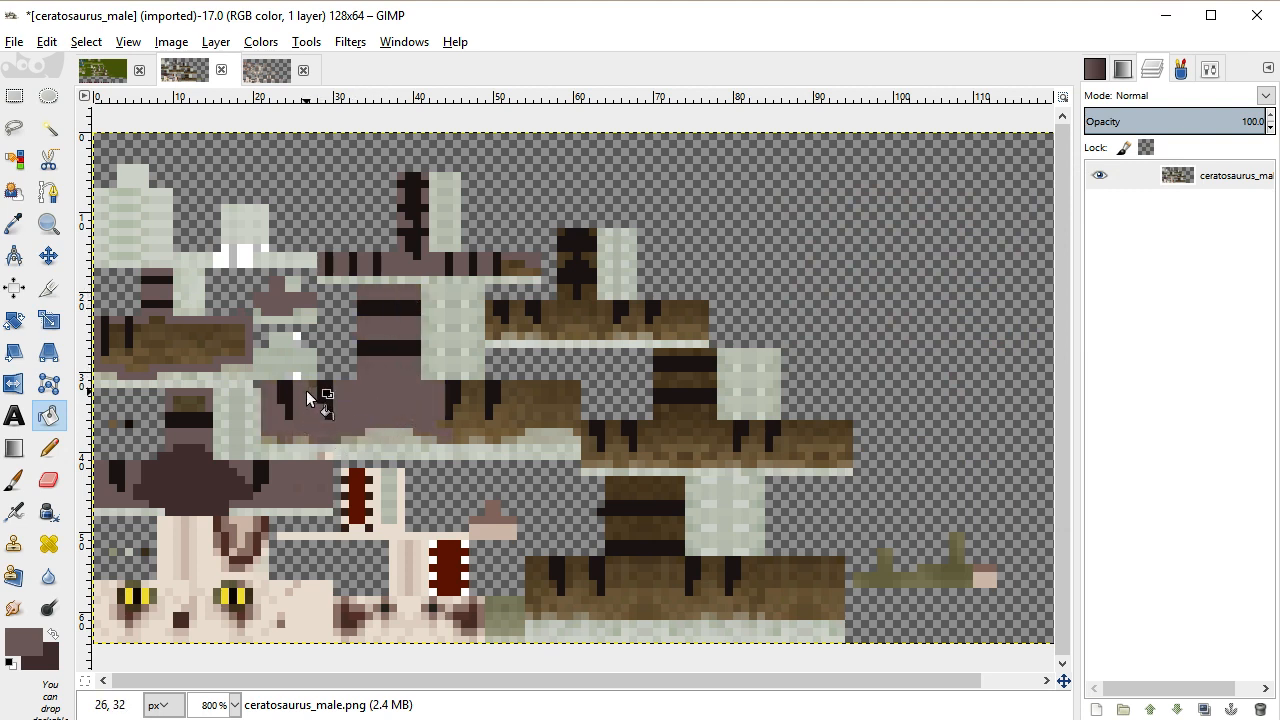
{"action": "left_click", "coordinate": [473, 410]}
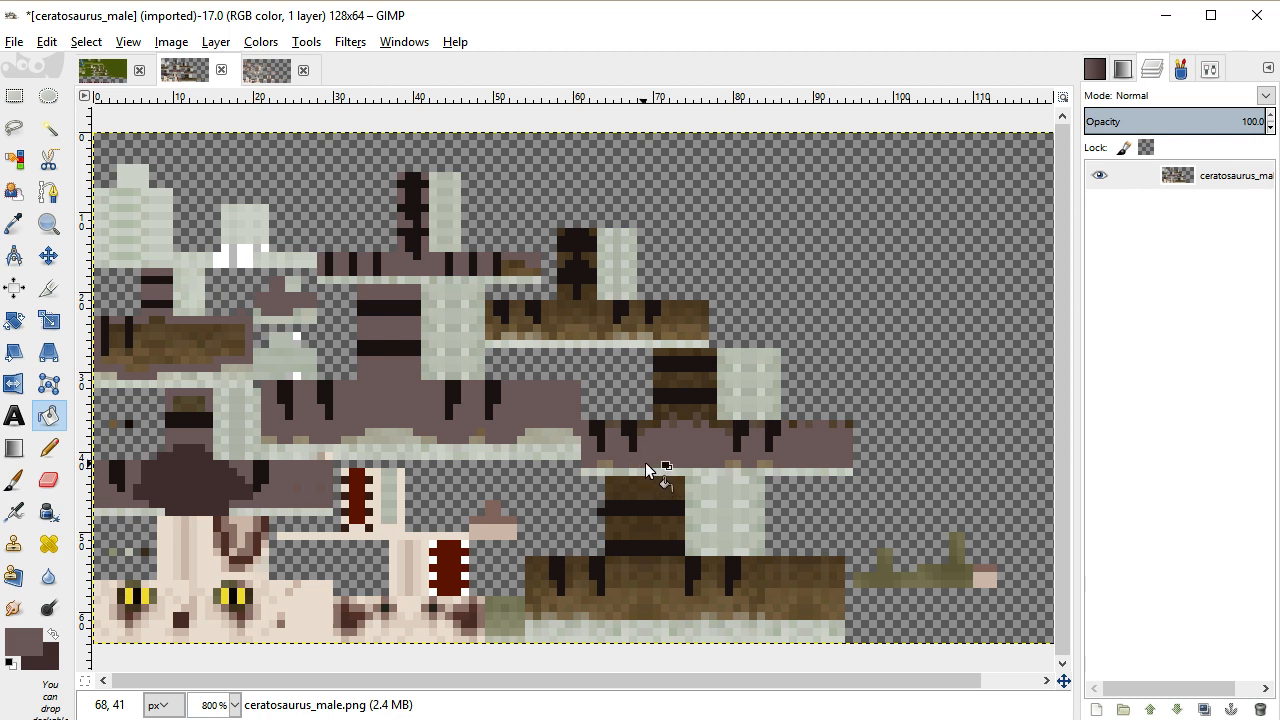
Bucket-fill the brown of the remaining banded blocks and strips greyish mauve, including the upper-left strip, undoing one fill along the way
{"action": "left_click", "coordinate": [684, 401]}
{"action": "left_click", "coordinate": [694, 312]}
{"action": "key", "text": "ctrl+z"}
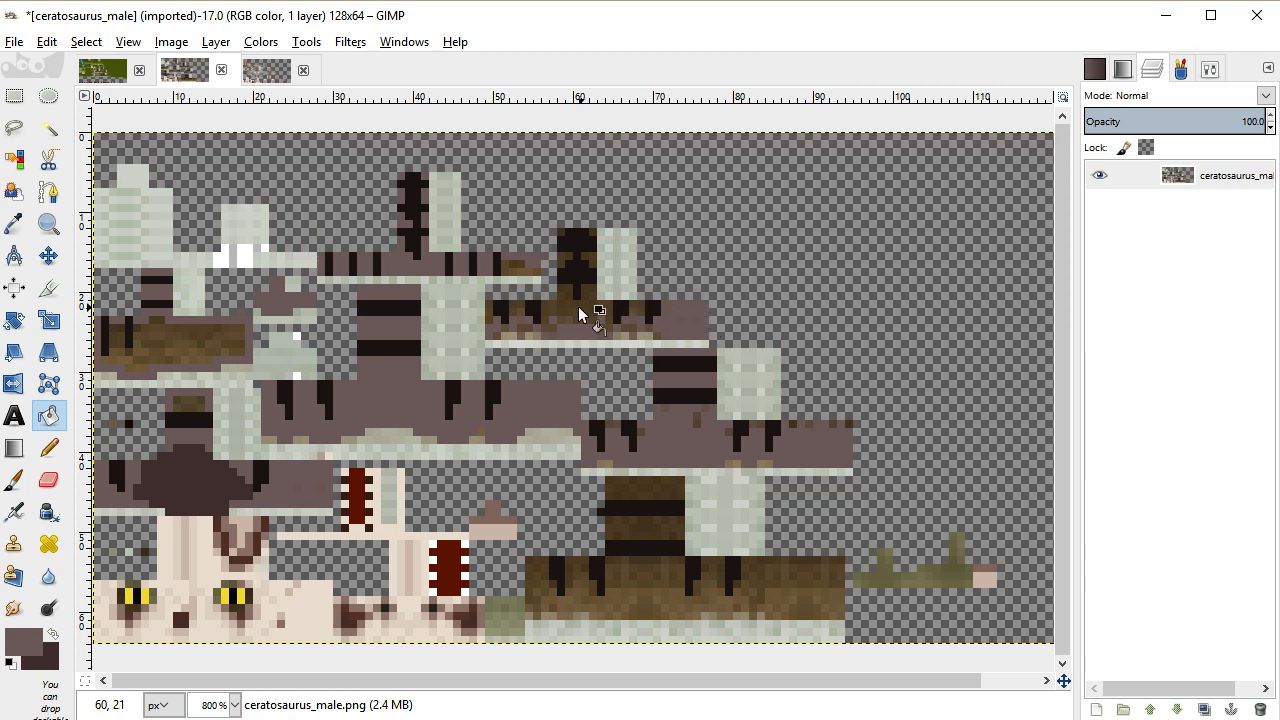
{"action": "left_click", "coordinate": [597, 309]}
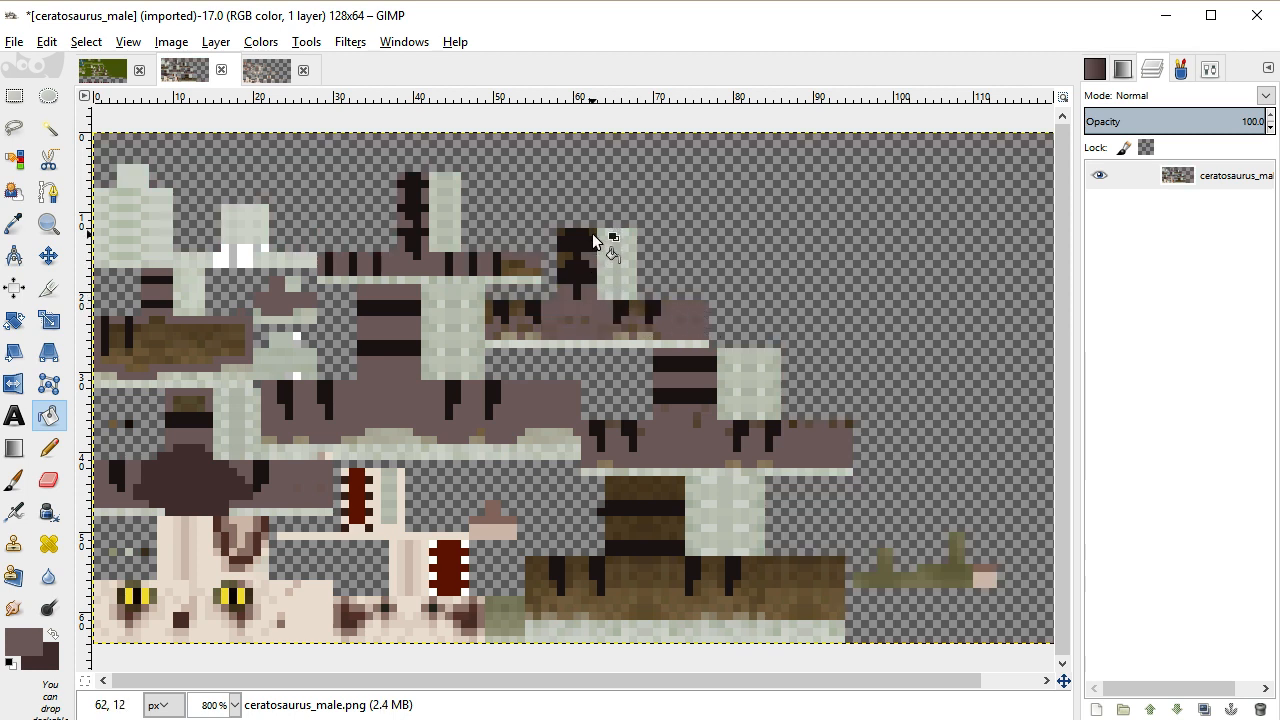
{"action": "left_click", "coordinate": [561, 257]}
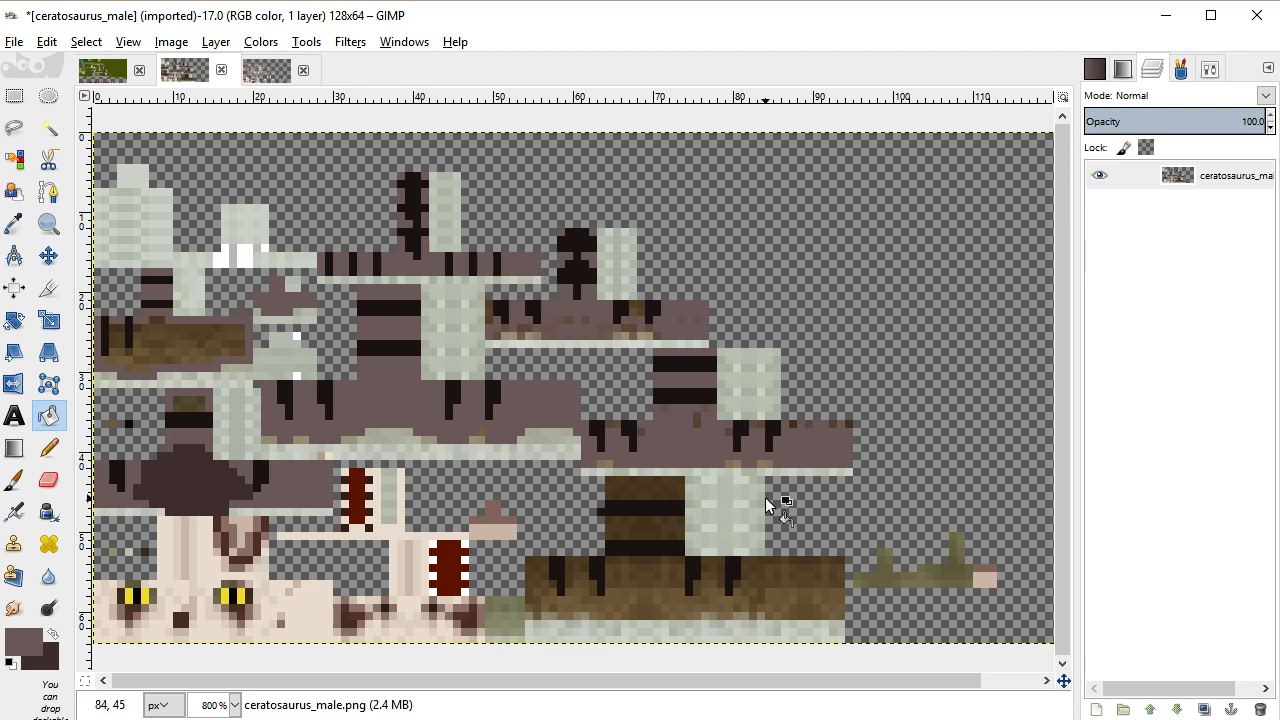
{"action": "mouse_move", "coordinate": [790, 573]}
{"action": "left_mouse_down"}
{"action": "mouse_move", "coordinate": [539, 563]}
{"action": "mouse_move", "coordinate": [597, 562]}
{"action": "mouse_move", "coordinate": [639, 492]}
{"action": "mouse_move", "coordinate": [652, 528]}
{"action": "left_mouse_up"}
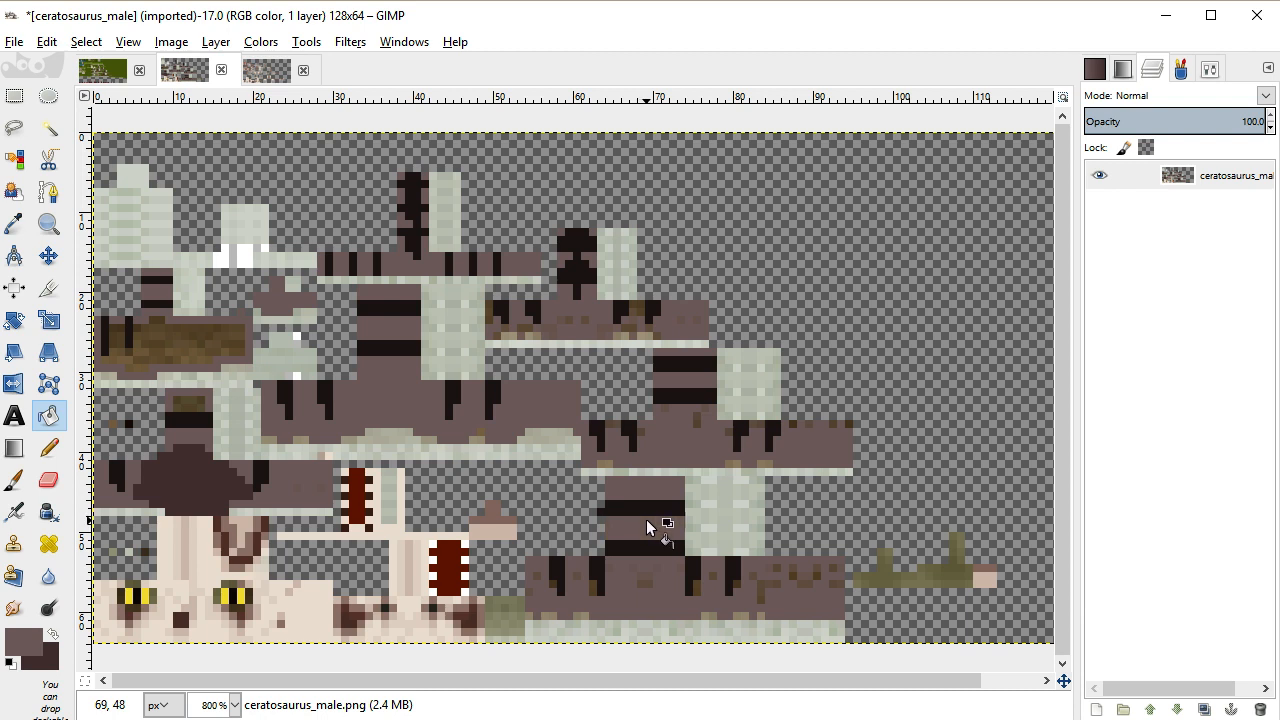
{"action": "mouse_move", "coordinate": [436, 440]}
{"action": "left_mouse_down"}
{"action": "mouse_move", "coordinate": [246, 350]}
{"action": "mouse_move", "coordinate": [171, 363]}
{"action": "left_mouse_up"}
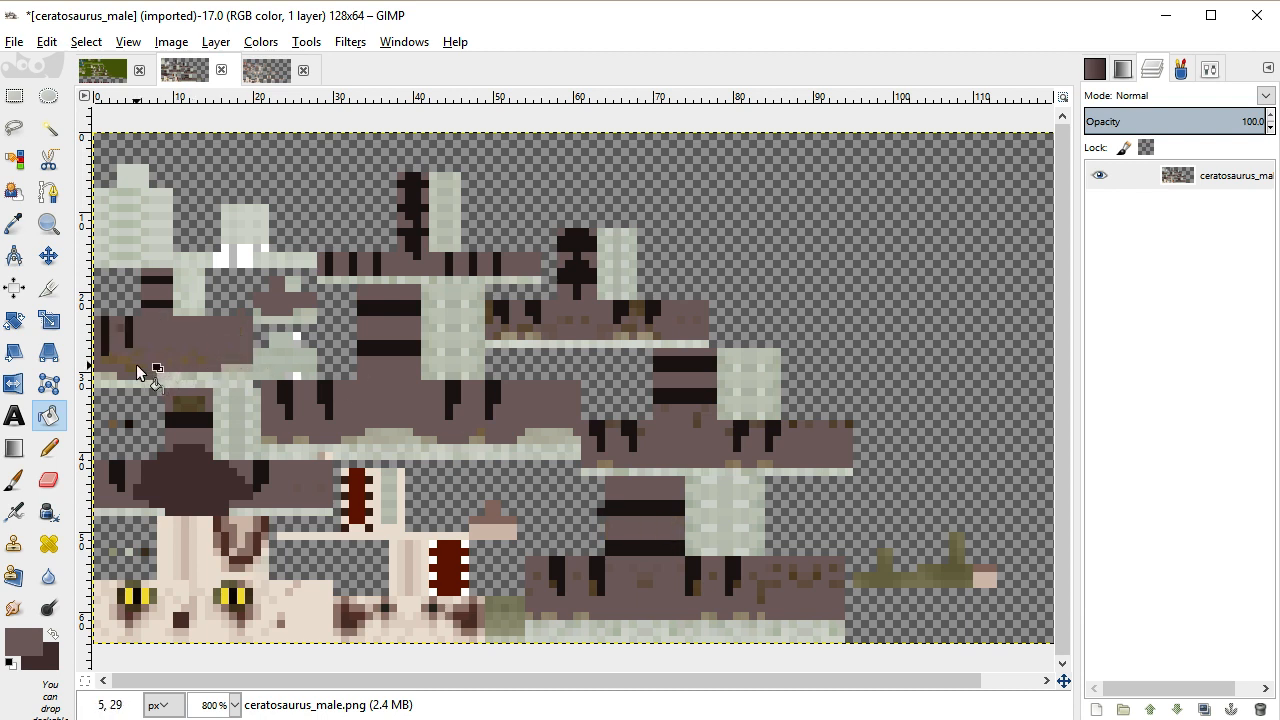
Pencil over the leftover brown pixels on the upper-left strip in greyish mauve
{"action": "left_click", "coordinate": [48, 447]}
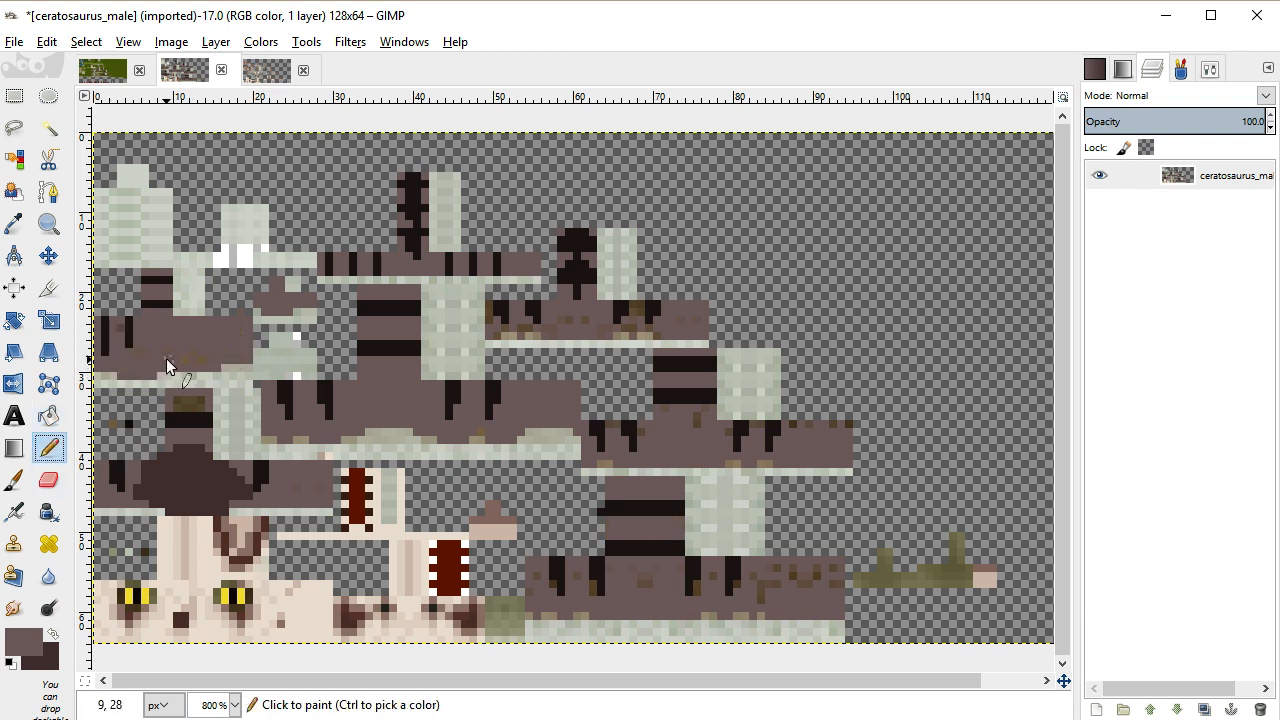
{"action": "scroll", "coordinate": [167, 357], "scroll_direction": "up", "scroll_amount": 4}
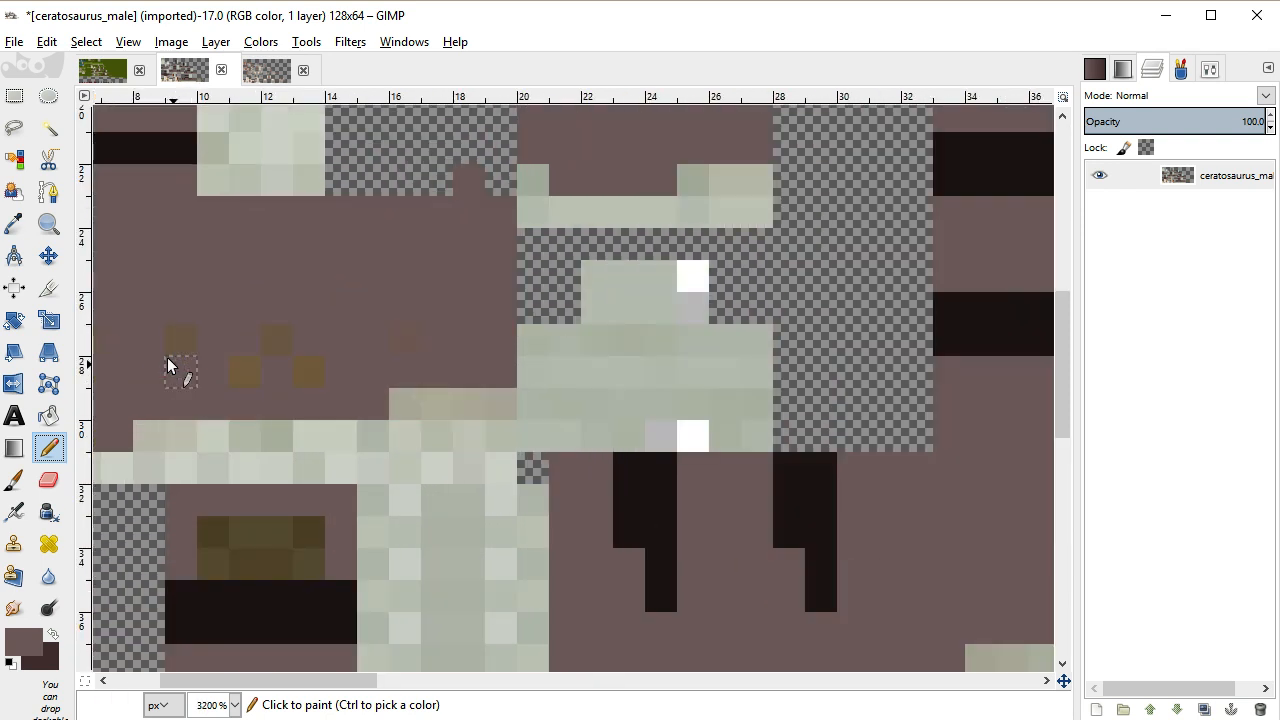
{"action": "left_click_drag", "start_coordinate": [371, 683], "coordinate": [158, 674]}
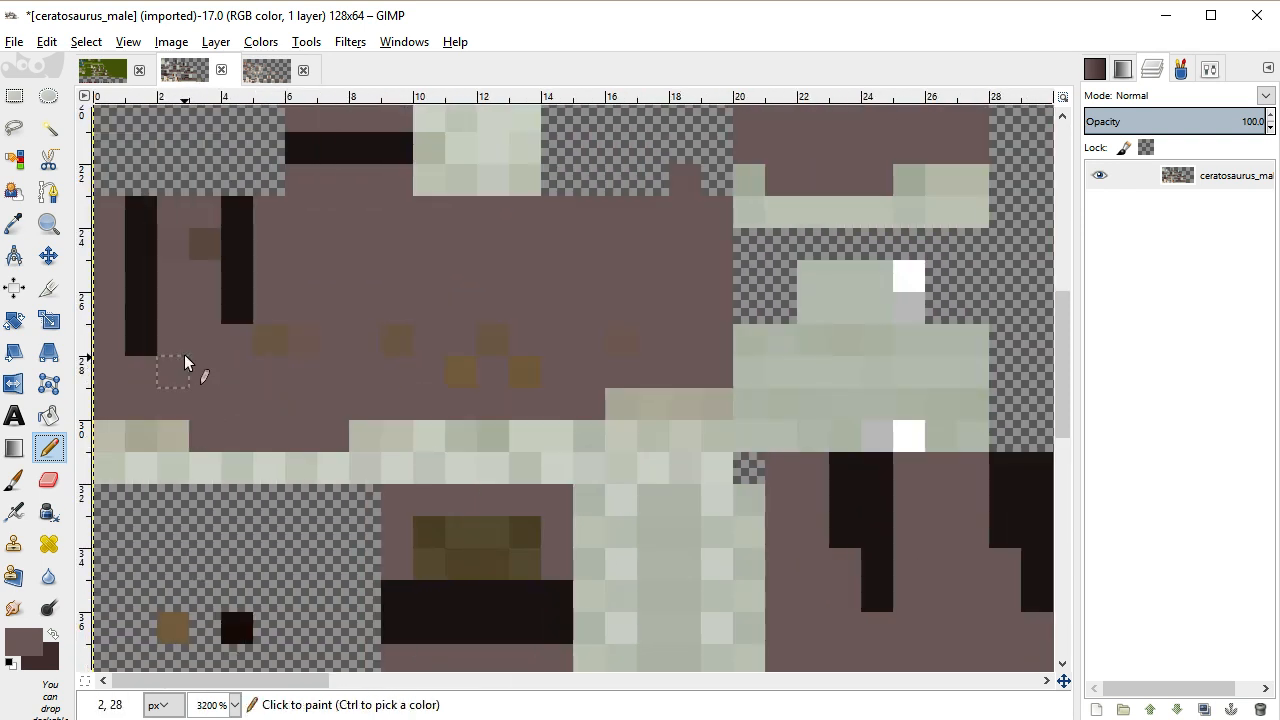
{"action": "left_click", "coordinate": [199, 256]}
{"action": "left_click_drag", "start_coordinate": [268, 341], "coordinate": [616, 349]}
{"action": "left_click", "coordinate": [520, 368]}
{"action": "left_click", "coordinate": [454, 373]}
Pencil greyish mauve over the leftover brown pixels between and below the black stripes of the strip under the jagged black-patterned block
{"action": "scroll", "coordinate": [443, 369], "scroll_direction": "up", "scroll_amount": 4}
{"action": "scroll", "coordinate": [450, 371], "scroll_direction": "down", "scroll_amount": 2}
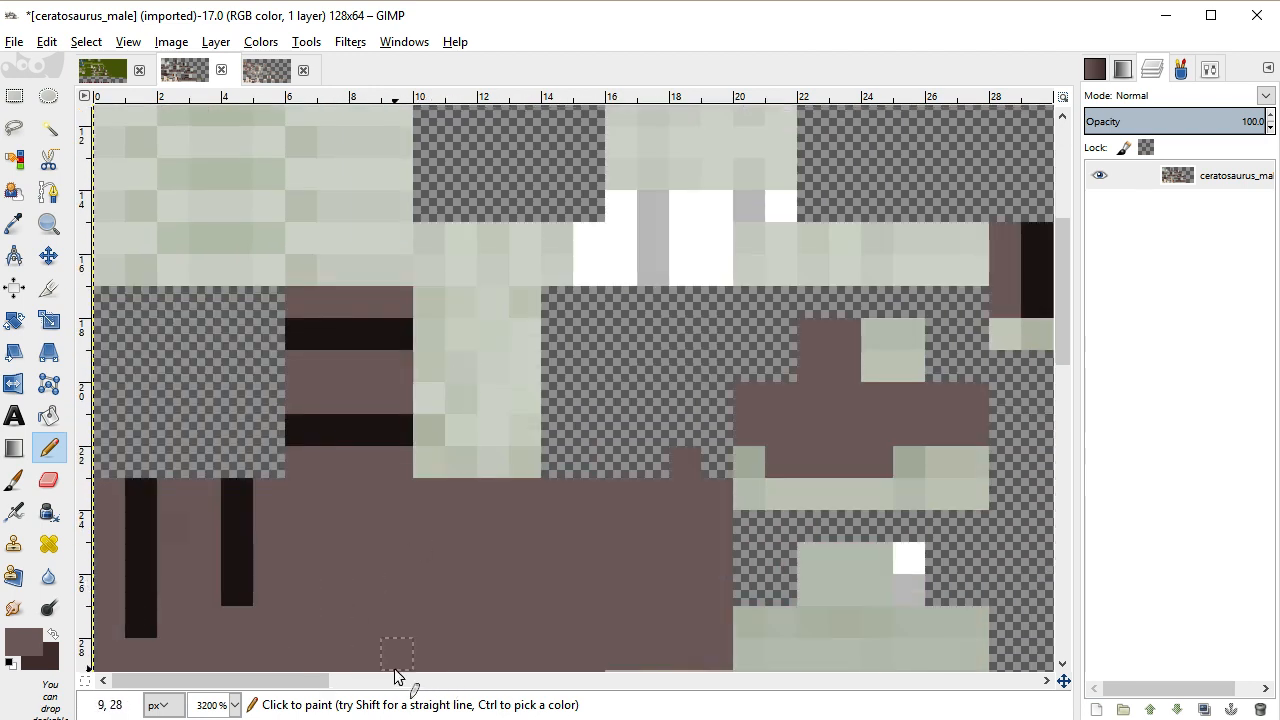
{"action": "left_click_drag", "start_coordinate": [303, 679], "coordinate": [521, 643]}
{"action": "scroll", "coordinate": [564, 490], "scroll_direction": "up", "scroll_amount": 4}
{"action": "scroll", "coordinate": [592, 479], "scroll_direction": "down", "scroll_amount": 3}
{"action": "mouse_move", "coordinate": [708, 519]}
{"action": "left_mouse_down"}
{"action": "mouse_move", "coordinate": [715, 617]}
{"action": "mouse_move", "coordinate": [754, 630]}
{"action": "mouse_move", "coordinate": [765, 613]}
{"action": "mouse_move", "coordinate": [793, 627]}
{"action": "mouse_move", "coordinate": [892, 624]}
{"action": "left_mouse_up"}
{"action": "left_click_drag", "start_coordinate": [970, 624], "coordinate": [980, 586]}
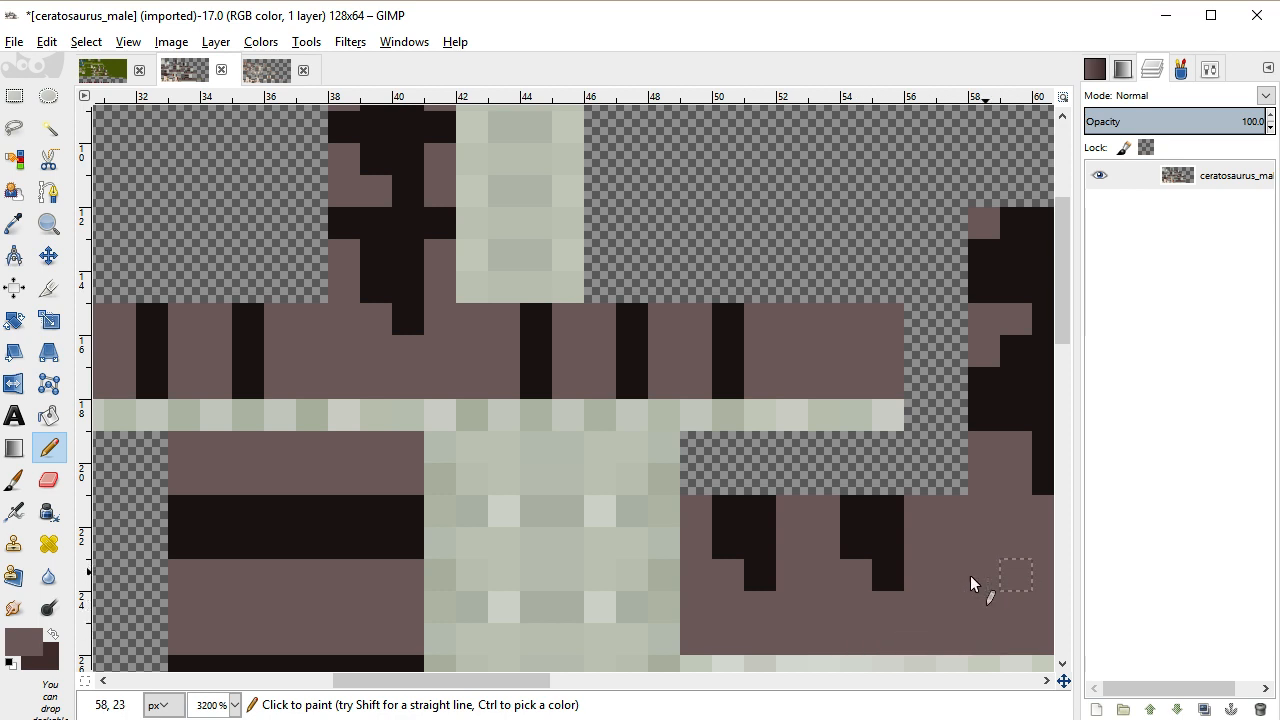
{"action": "left_click_drag", "start_coordinate": [444, 681], "coordinate": [583, 688]}
{"action": "scroll", "coordinate": [556, 590], "scroll_direction": "down", "scroll_amount": 2}
{"action": "mouse_move", "coordinate": [469, 444]}
{"action": "left_mouse_down"}
{"action": "mouse_move", "coordinate": [515, 480]}
{"action": "mouse_move", "coordinate": [566, 485]}
{"action": "mouse_move", "coordinate": [531, 490]}
{"action": "mouse_move", "coordinate": [729, 487]}
{"action": "mouse_move", "coordinate": [725, 471]}
{"action": "mouse_move", "coordinate": [631, 469]}
{"action": "mouse_move", "coordinate": [672, 385]}
{"action": "mouse_move", "coordinate": [660, 397]}
{"action": "mouse_move", "coordinate": [838, 420]}
{"action": "mouse_move", "coordinate": [855, 448]}
{"action": "left_mouse_up"}
Clean the leftover brown pixels off the next strip down and its two-banded block with greyish mauve pencil strokes
{"action": "scroll", "coordinate": [901, 474], "scroll_direction": "down", "scroll_amount": 6}
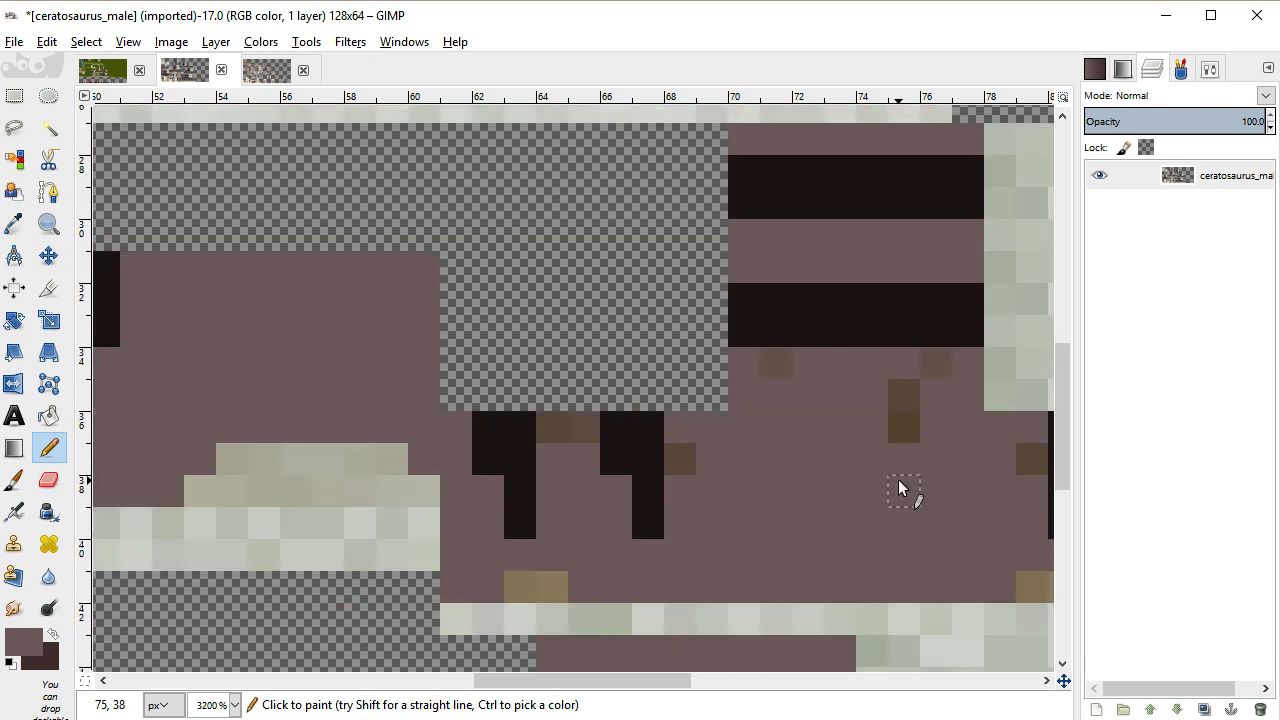
{"action": "mouse_move", "coordinate": [928, 393]}
{"action": "left_mouse_down"}
{"action": "mouse_move", "coordinate": [831, 374]}
{"action": "mouse_move", "coordinate": [758, 406]}
{"action": "mouse_move", "coordinate": [694, 466]}
{"action": "mouse_move", "coordinate": [564, 437]}
{"action": "mouse_move", "coordinate": [554, 570]}
{"action": "left_mouse_up"}
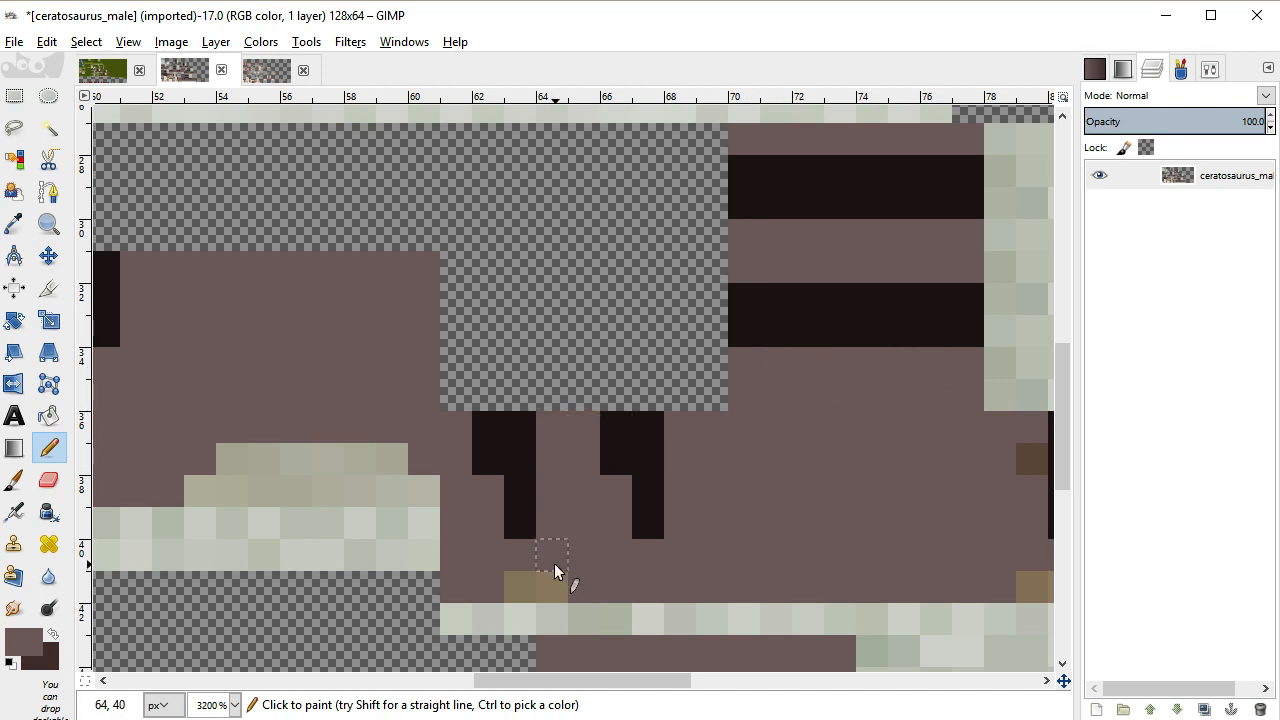
{"action": "scroll", "coordinate": [509, 684], "scroll_direction": "right", "scroll_amount": 4}
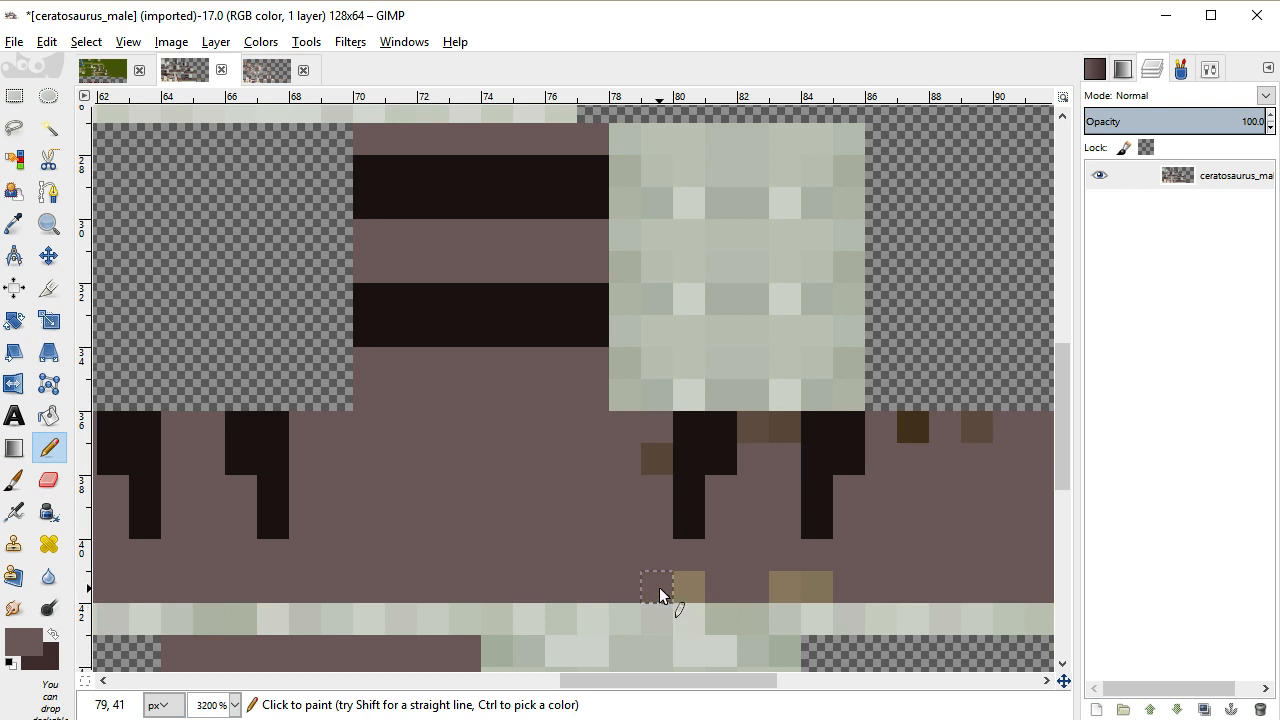
{"action": "mouse_move", "coordinate": [903, 551]}
{"action": "left_mouse_down"}
{"action": "mouse_move", "coordinate": [933, 428]}
{"action": "mouse_move", "coordinate": [966, 423]}
{"action": "mouse_move", "coordinate": [866, 427]}
{"action": "left_mouse_up"}
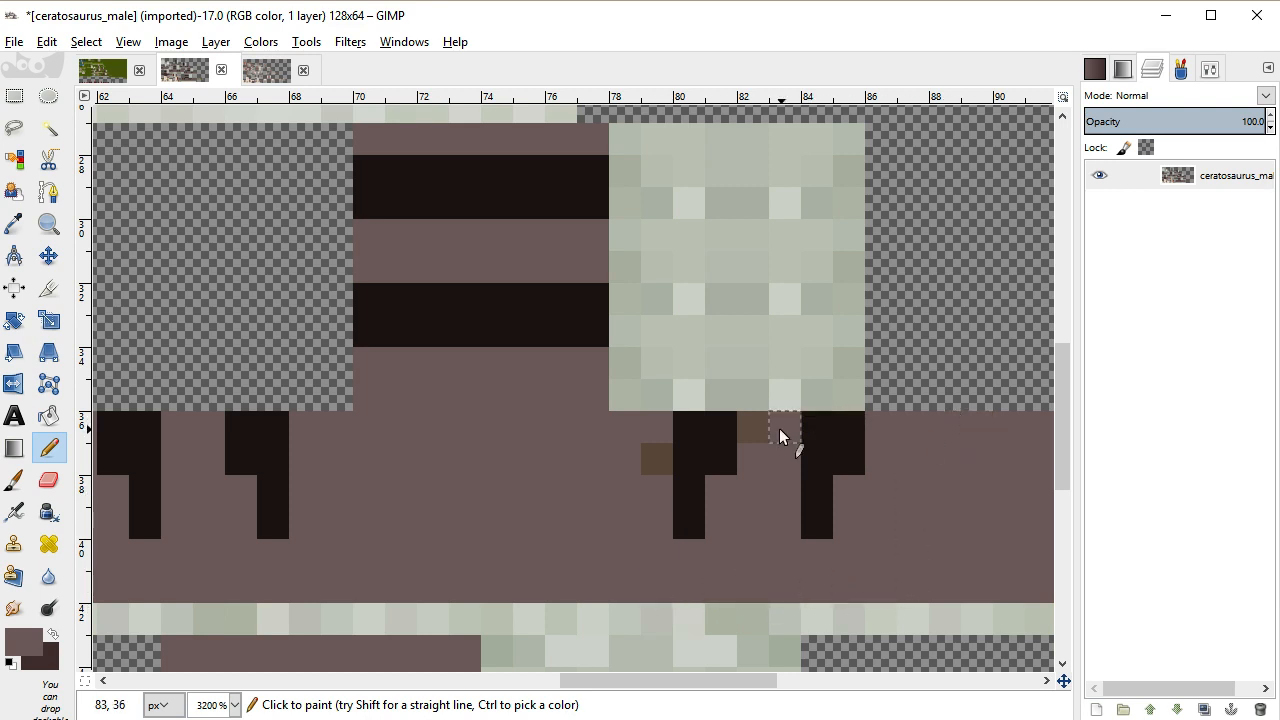
{"action": "left_click_drag", "start_coordinate": [622, 682], "coordinate": [745, 684]}
{"action": "left_click_drag", "start_coordinate": [604, 431], "coordinate": [553, 426]}
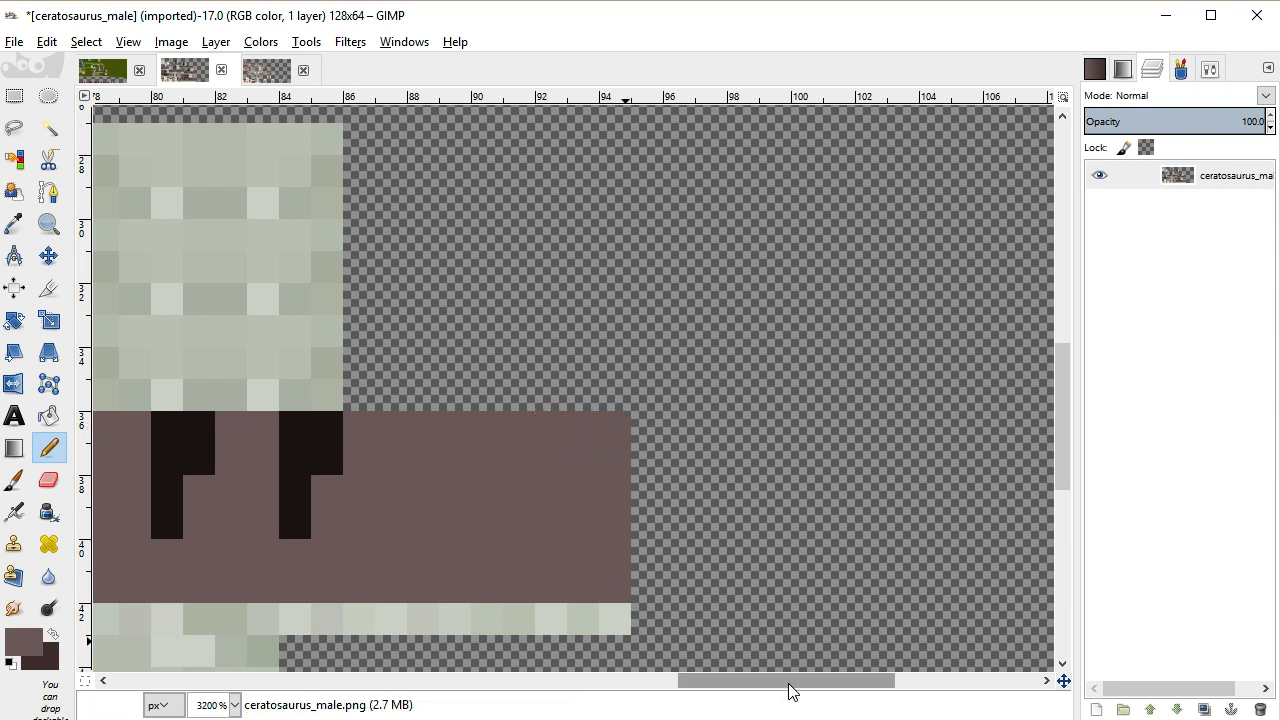
Paint greyish mauve over the brown pixels around the black stripes on the left and middle of the lowest strip
{"action": "left_click_drag", "start_coordinate": [788, 684], "coordinate": [622, 684]}
{"action": "scroll", "coordinate": [583, 503], "scroll_direction": "down", "scroll_amount": 4}
{"action": "left_click_drag", "start_coordinate": [740, 502], "coordinate": [745, 540]}
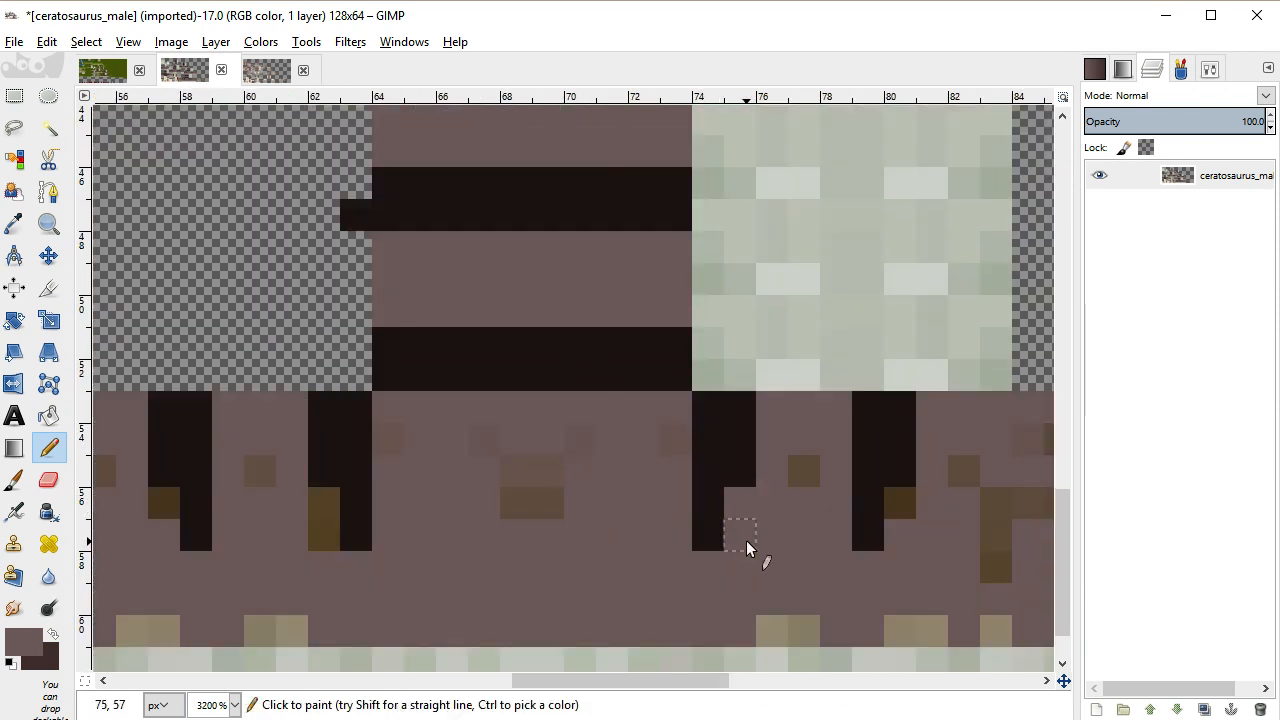
{"action": "left_click", "coordinate": [804, 471]}
{"action": "left_click", "coordinate": [676, 438]}
{"action": "mouse_move", "coordinate": [532, 441]}
{"action": "left_mouse_down"}
{"action": "mouse_move", "coordinate": [402, 443]}
{"action": "mouse_move", "coordinate": [545, 485]}
{"action": "mouse_move", "coordinate": [326, 531]}
{"action": "left_mouse_up"}
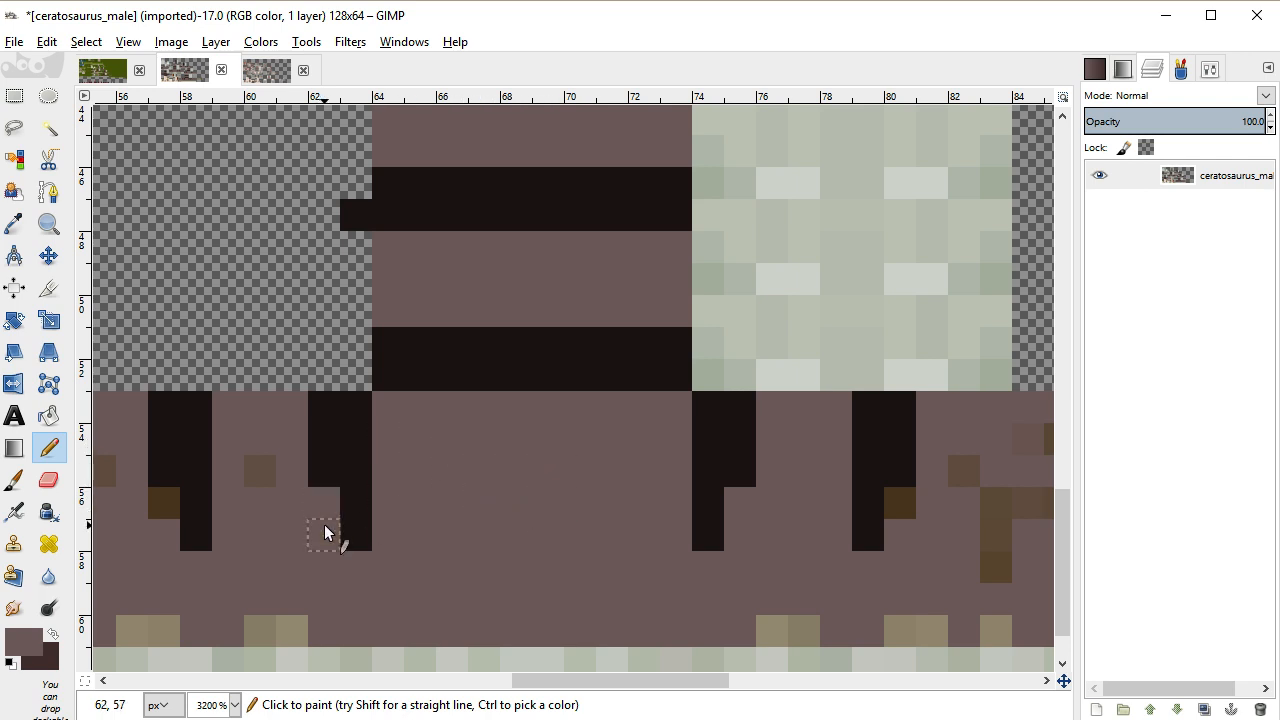
{"action": "left_click_drag", "start_coordinate": [551, 681], "coordinate": [451, 681]}
{"action": "left_click", "coordinate": [600, 505]}
{"action": "left_click_drag", "start_coordinate": [545, 472], "coordinate": [523, 534]}
{"action": "scroll", "coordinate": [540, 580], "scroll_direction": "down", "scroll_amount": 1}
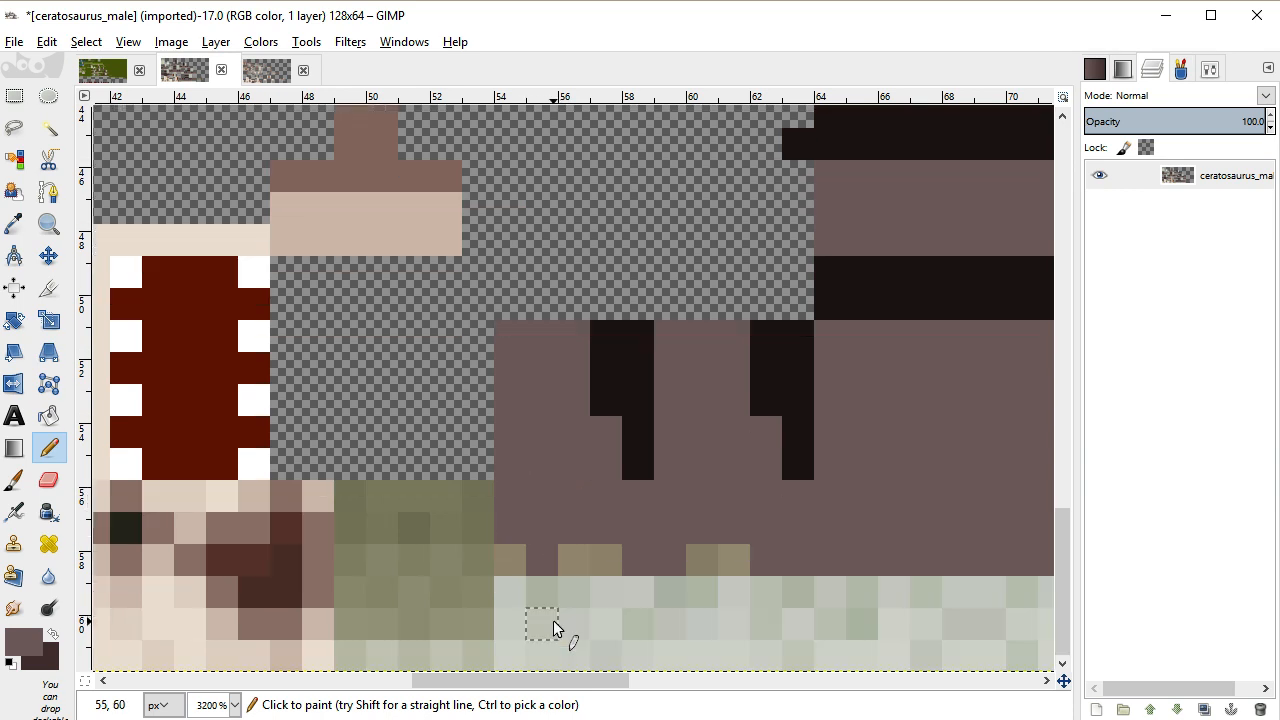
Cover the remaining brown pixels along the lower edge and right end of the lowest strip in greyish mauve, undoing one stray stroke
{"action": "mouse_move", "coordinate": [486, 663]}
{"action": "left_mouse_down"}
{"action": "mouse_move", "coordinate": [486, 543]}
{"action": "mouse_move", "coordinate": [516, 559]}
{"action": "mouse_move", "coordinate": [739, 562]}
{"action": "left_mouse_up"}
{"action": "key", "text": "ctrl+z"}
{"action": "left_click_drag", "start_coordinate": [551, 686], "coordinate": [714, 686]}
{"action": "mouse_move", "coordinate": [495, 560]}
{"action": "left_mouse_down"}
{"action": "mouse_move", "coordinate": [649, 571]}
{"action": "mouse_move", "coordinate": [690, 560]}
{"action": "left_mouse_up"}
{"action": "mouse_move", "coordinate": [706, 489]}
{"action": "left_mouse_down"}
{"action": "mouse_move", "coordinate": [698, 406]}
{"action": "mouse_move", "coordinate": [681, 394]}
{"action": "mouse_move", "coordinate": [636, 425]}
{"action": "mouse_move", "coordinate": [771, 429]}
{"action": "left_mouse_up"}
{"action": "mouse_move", "coordinate": [720, 550]}
{"action": "left_mouse_down"}
{"action": "mouse_move", "coordinate": [798, 393]}
{"action": "mouse_move", "coordinate": [765, 363]}
{"action": "mouse_move", "coordinate": [800, 371]}
{"action": "mouse_move", "coordinate": [845, 416]}
{"action": "mouse_move", "coordinate": [872, 386]}
{"action": "mouse_move", "coordinate": [899, 419]}
{"action": "mouse_move", "coordinate": [934, 371]}
{"action": "left_mouse_up"}
{"action": "left_click_drag", "start_coordinate": [752, 686], "coordinate": [812, 688]}
{"action": "left_click_drag", "start_coordinate": [752, 432], "coordinate": [774, 434]}
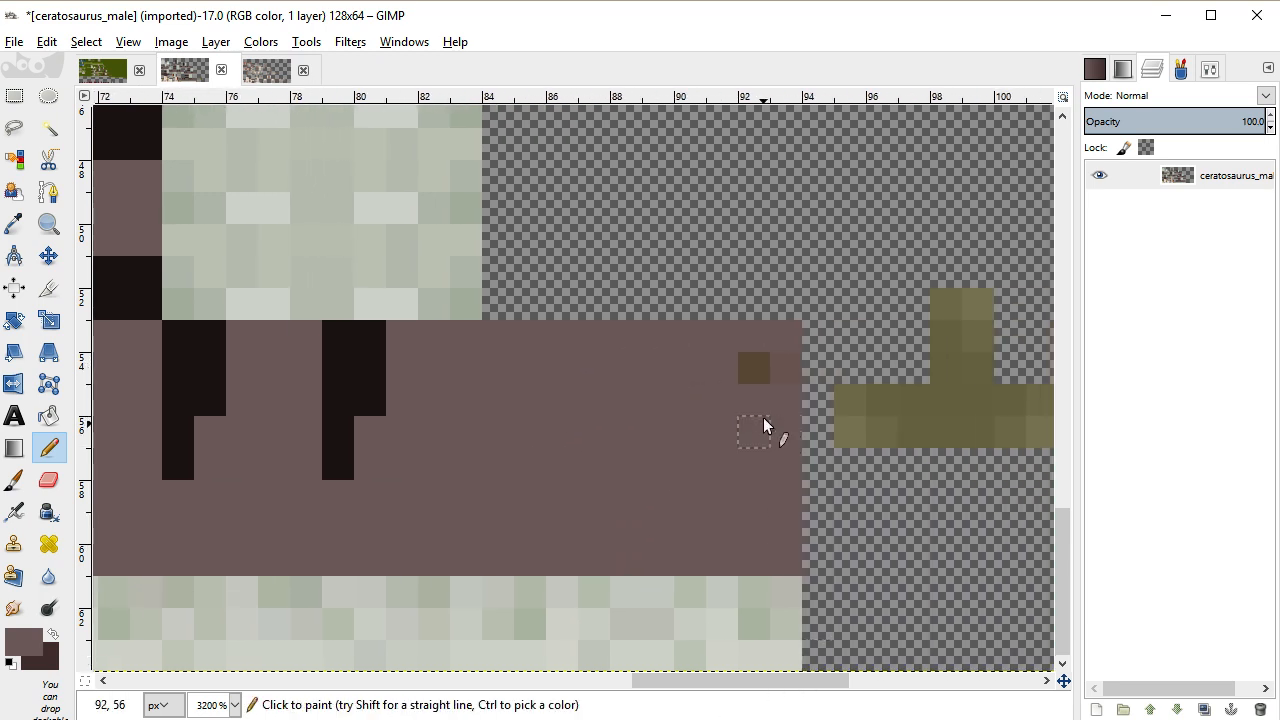
{"action": "left_click_drag", "start_coordinate": [785, 368], "coordinate": [767, 357]}
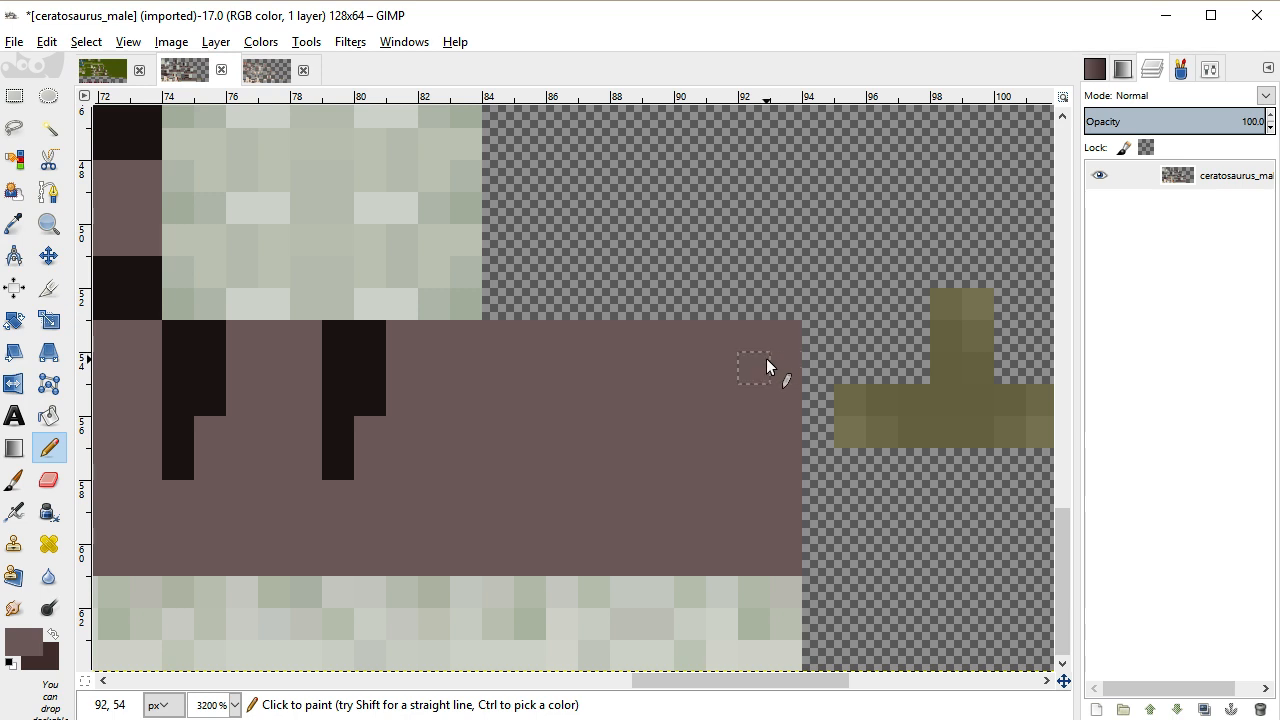
Pencil greyish mauve over all the olive pixels of the small branching shape beside the lowest strip
{"action": "left_click_drag", "start_coordinate": [815, 683], "coordinate": [902, 684]}
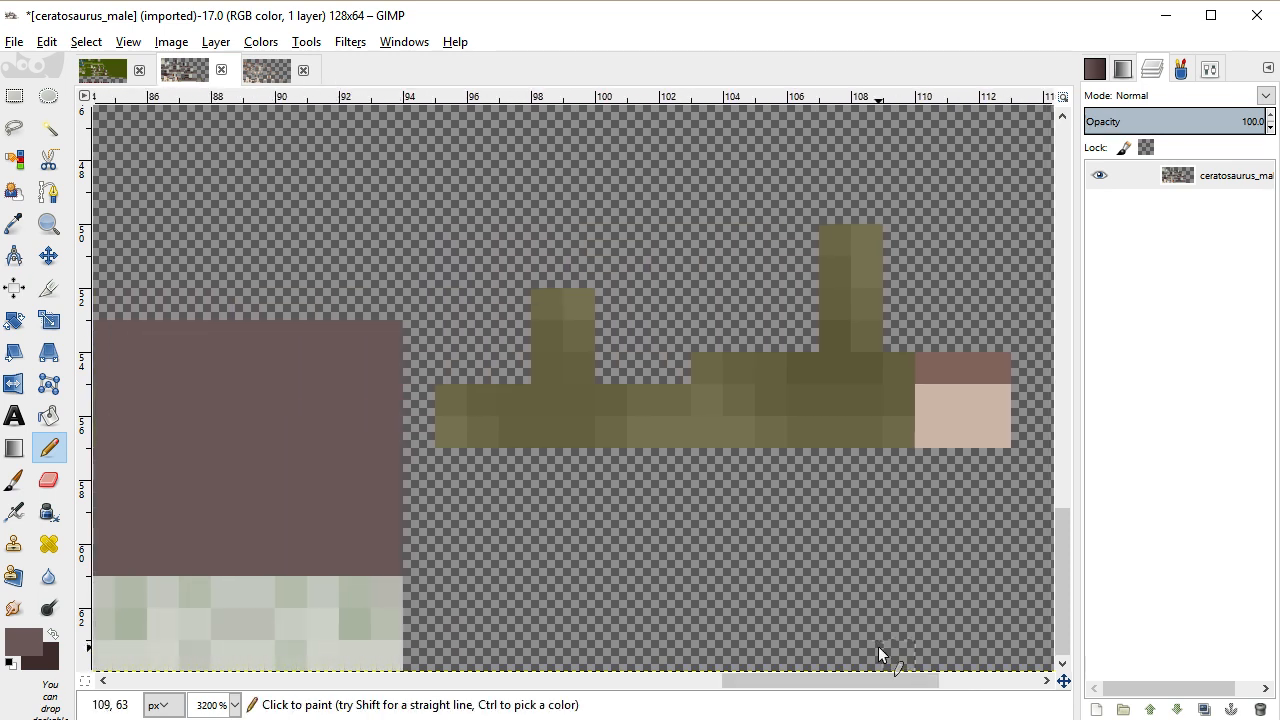
{"action": "left_click_drag", "start_coordinate": [900, 372], "coordinate": [866, 304]}
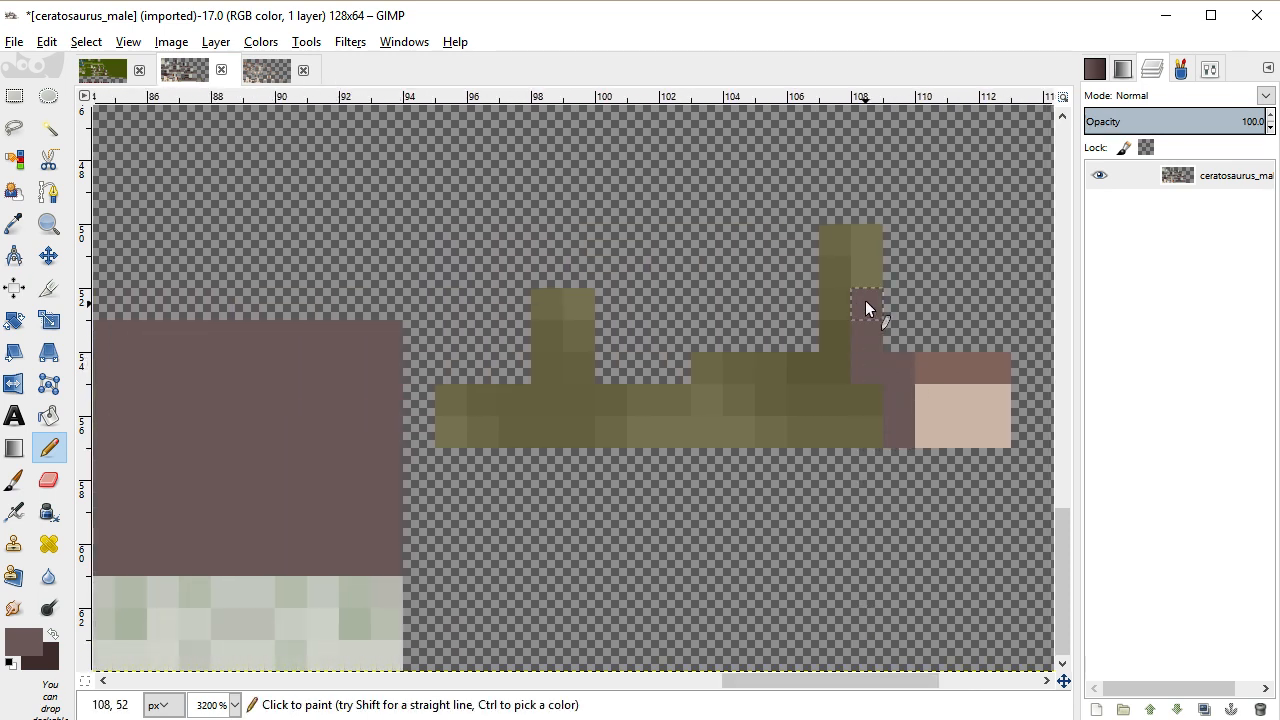
{"action": "mouse_move", "coordinate": [712, 422]}
{"action": "left_mouse_down"}
{"action": "mouse_move", "coordinate": [716, 374]}
{"action": "mouse_move", "coordinate": [746, 460]}
{"action": "left_mouse_up"}
{"action": "left_click_drag", "start_coordinate": [821, 441], "coordinate": [770, 432]}
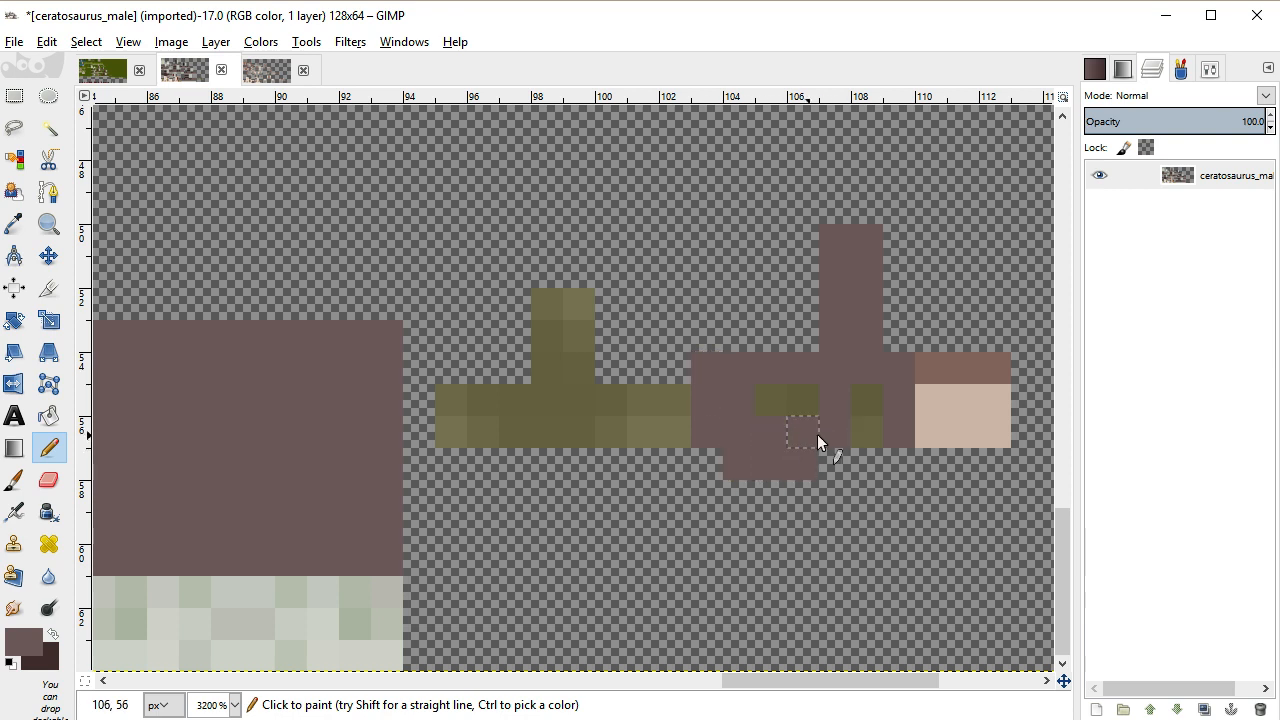
{"action": "left_click_drag", "start_coordinate": [685, 407], "coordinate": [570, 407]}
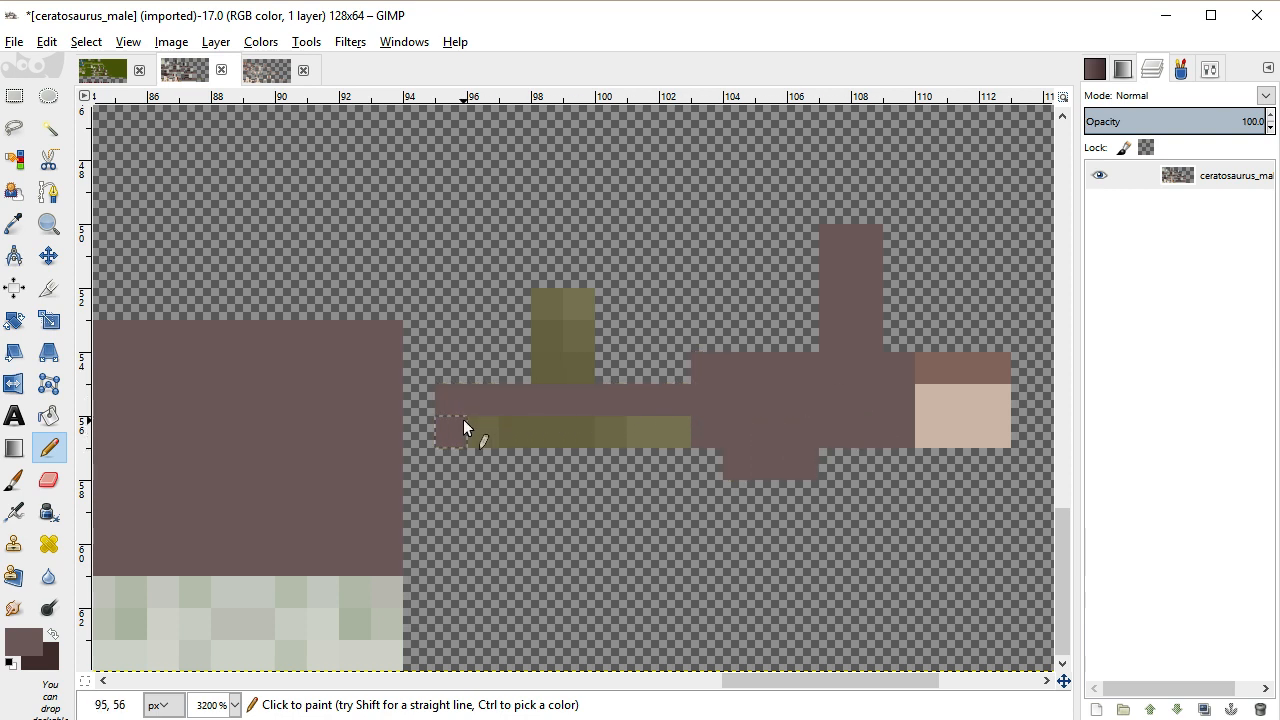
{"action": "left_click_drag", "start_coordinate": [463, 419], "coordinate": [718, 435]}
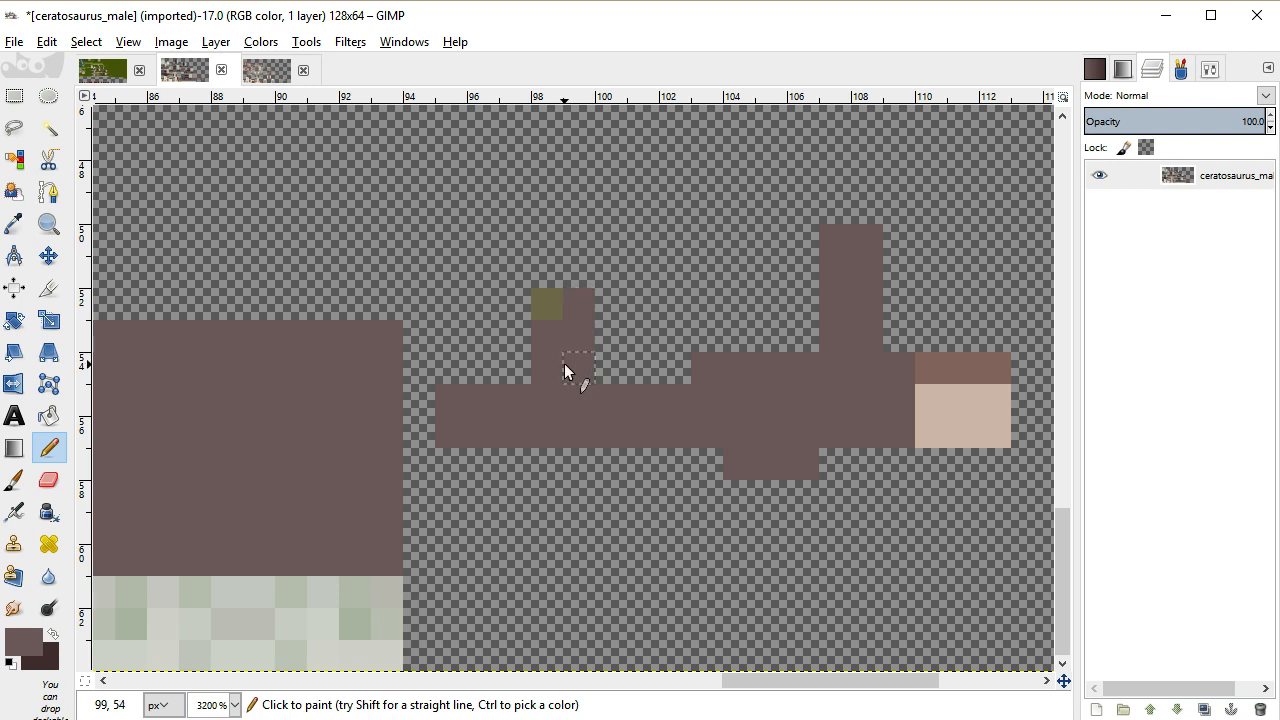
{"action": "scroll", "coordinate": [555, 318], "scroll_direction": "down", "scroll_amount": 2}
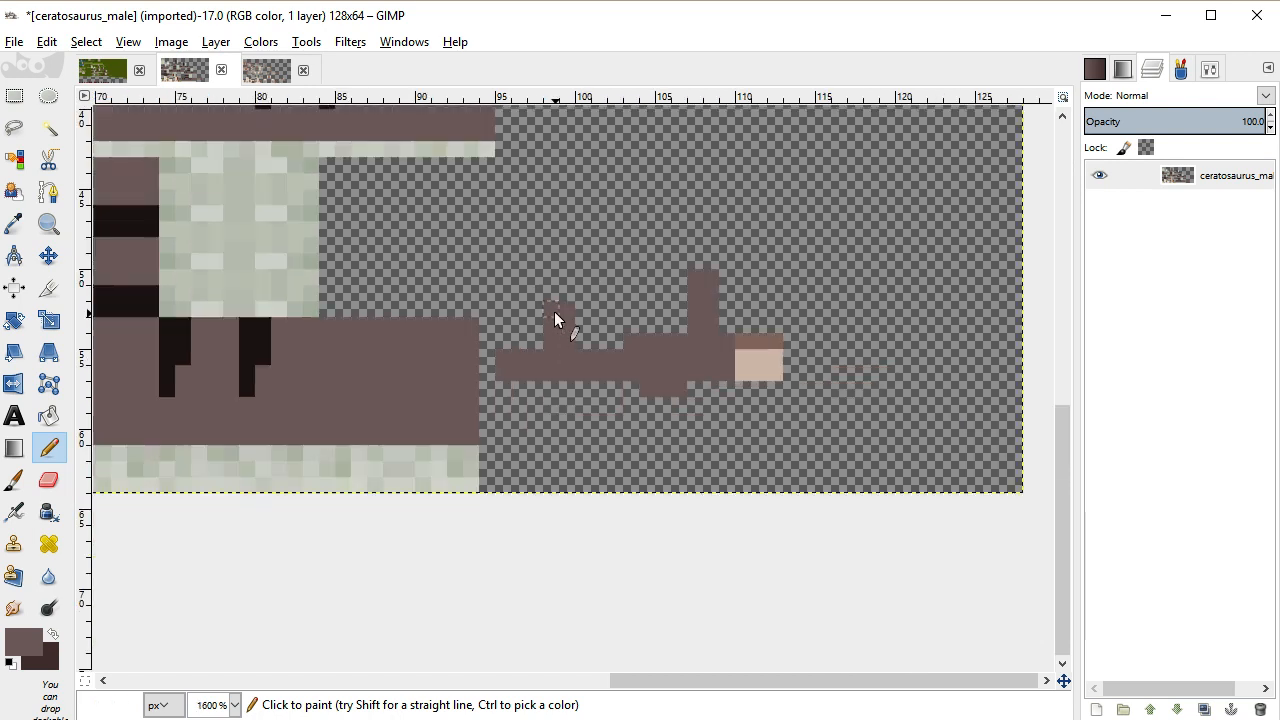
Set the foreground colour to 422d2d and bucket-fill the mauve areas of the two joined central strips and the blocks above them
{"action": "left_click_drag", "start_coordinate": [580, 681], "coordinate": [290, 672]}
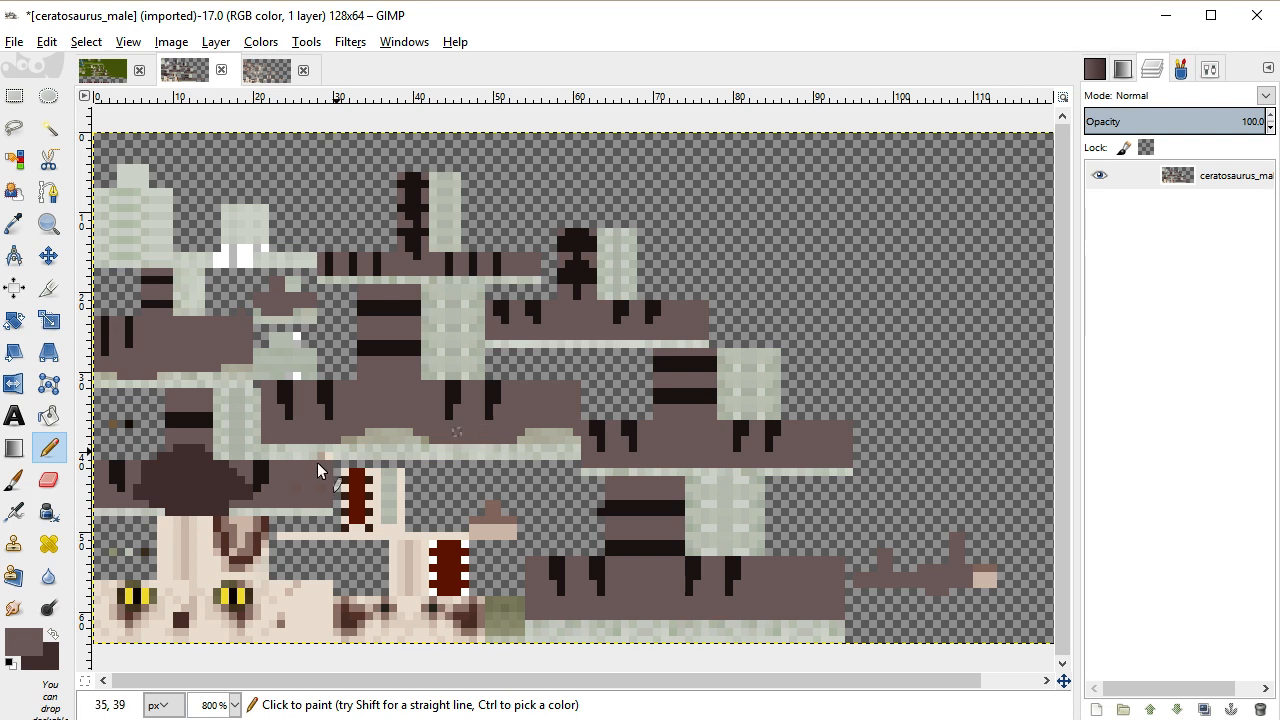
{"action": "left_click", "coordinate": [36, 632]}
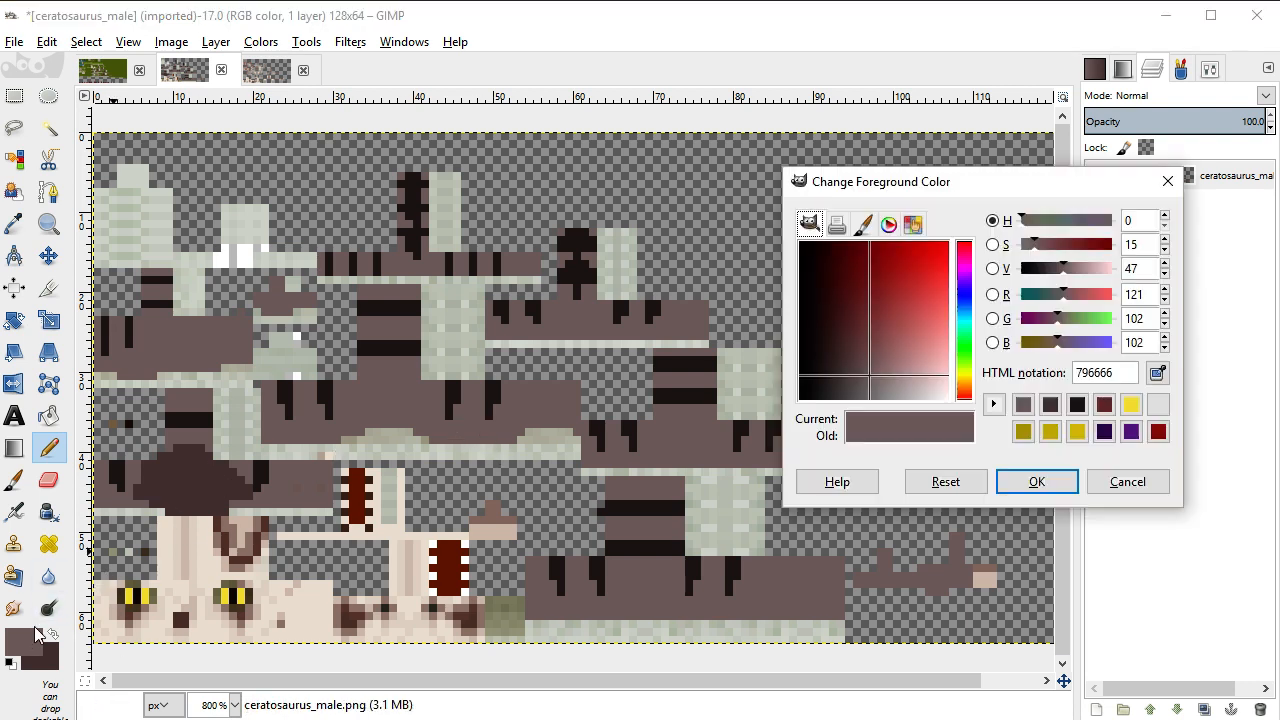
{"action": "left_click_drag", "start_coordinate": [886, 311], "coordinate": [842, 350]}
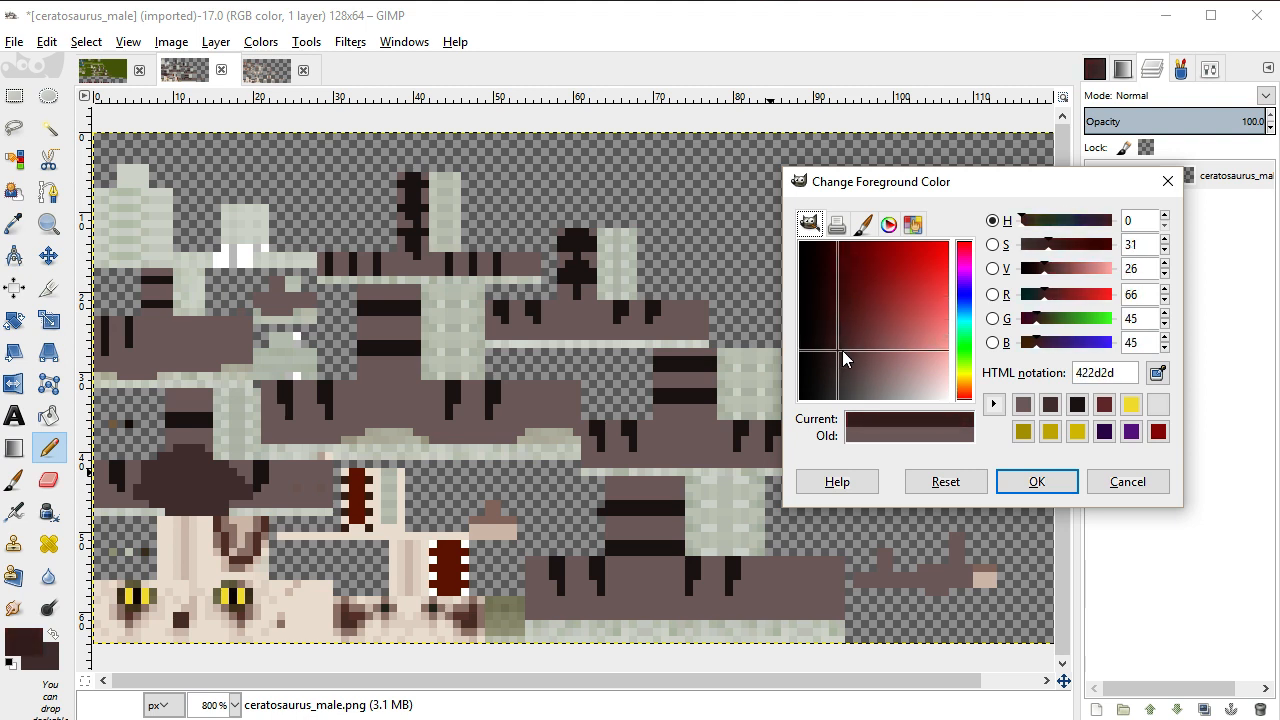
{"action": "left_click", "coordinate": [1035, 481]}
{"action": "left_click", "coordinate": [50, 420]}
{"action": "left_click", "coordinate": [372, 412]}
{"action": "left_click", "coordinate": [405, 326]}
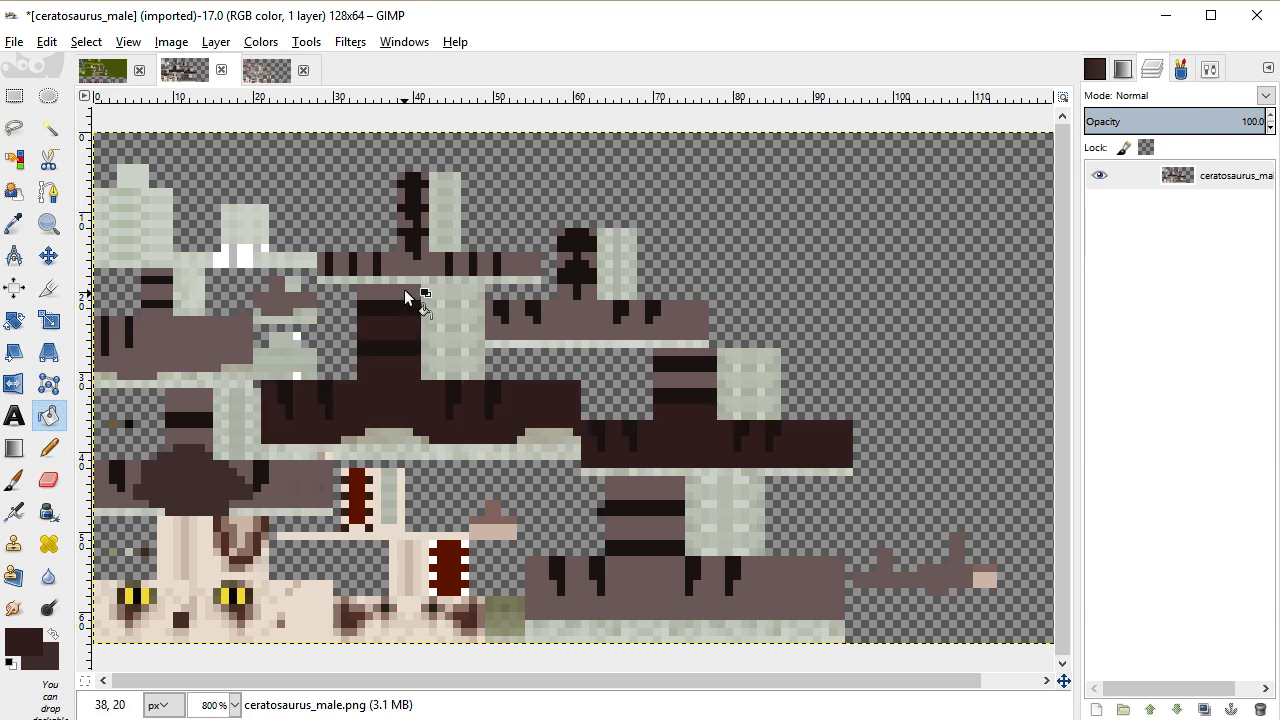
{"action": "left_click", "coordinate": [409, 292]}
{"action": "left_click", "coordinate": [409, 262]}
{"action": "left_click", "coordinate": [409, 214]}
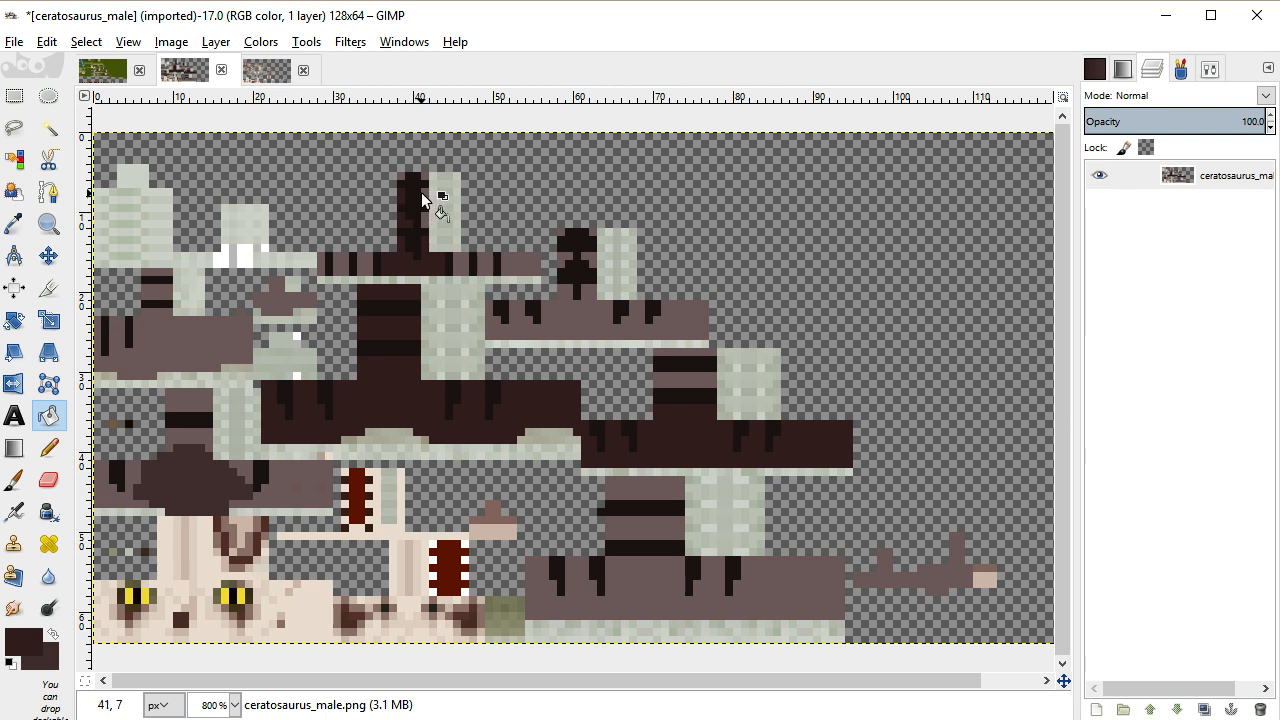
Select the remaining greyish mauve by colour, cover it in dark brown 422d2d with the pencil at size 352.85, and drop the colour selection
{"action": "key", "text": "shift+o"}
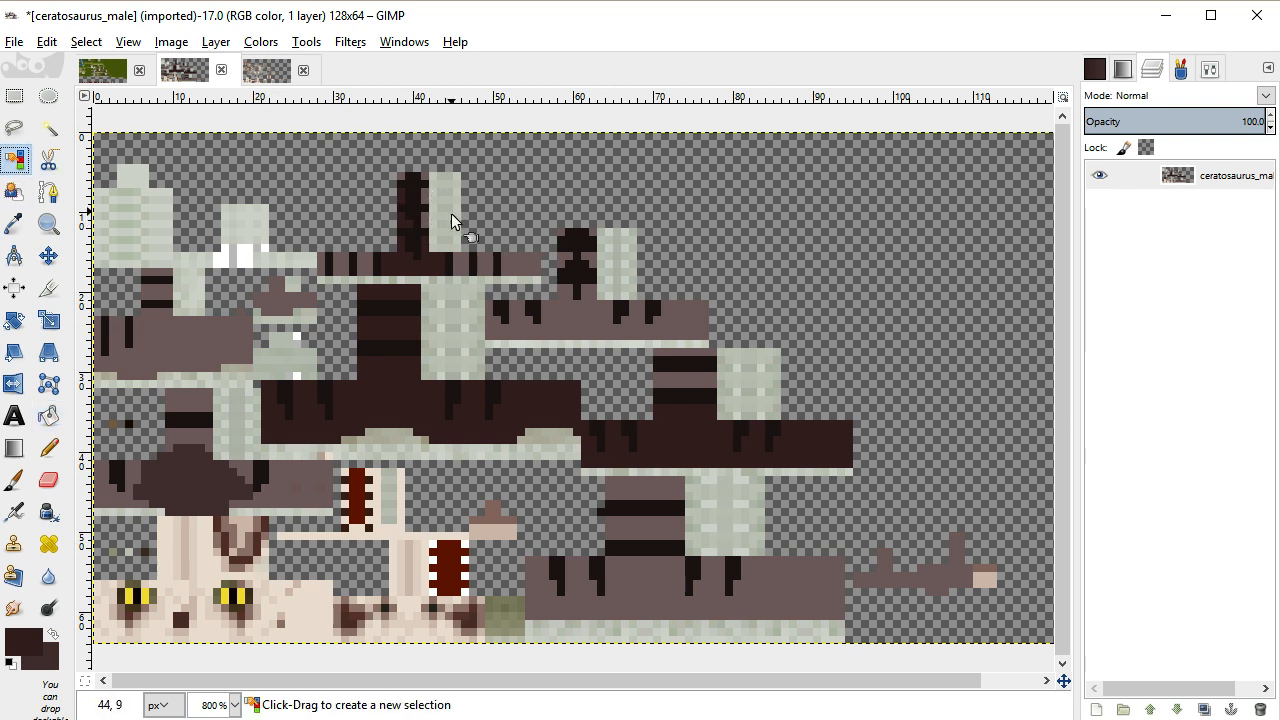
{"action": "left_click", "coordinate": [466, 258]}
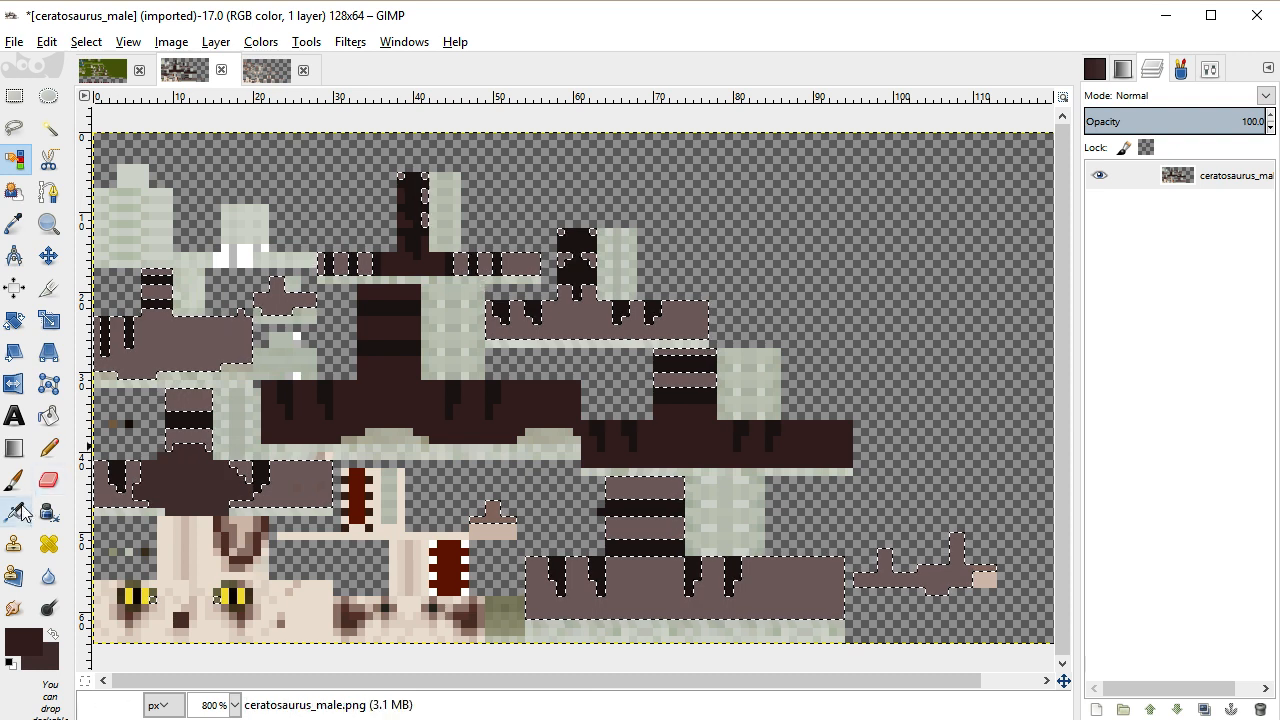
{"action": "left_click", "coordinate": [48, 447]}
{"action": "left_click", "coordinate": [1210, 68]}
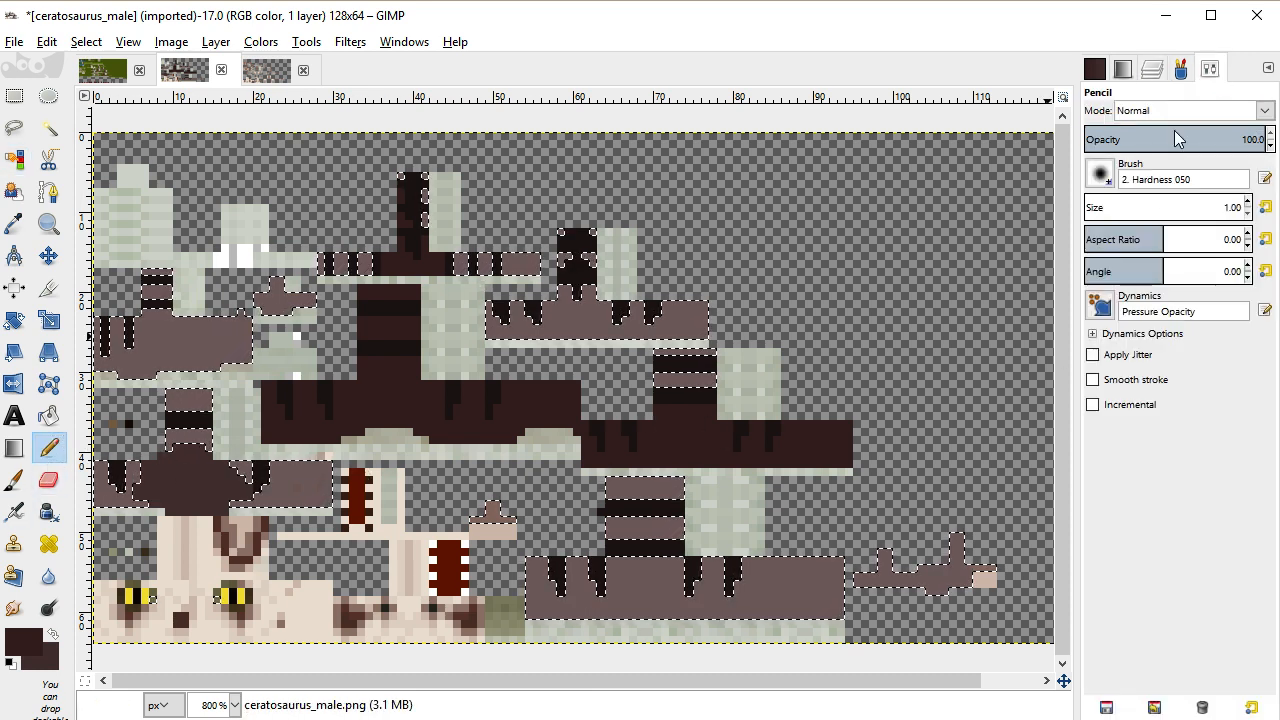
{"action": "left_click", "coordinate": [731, 455]}
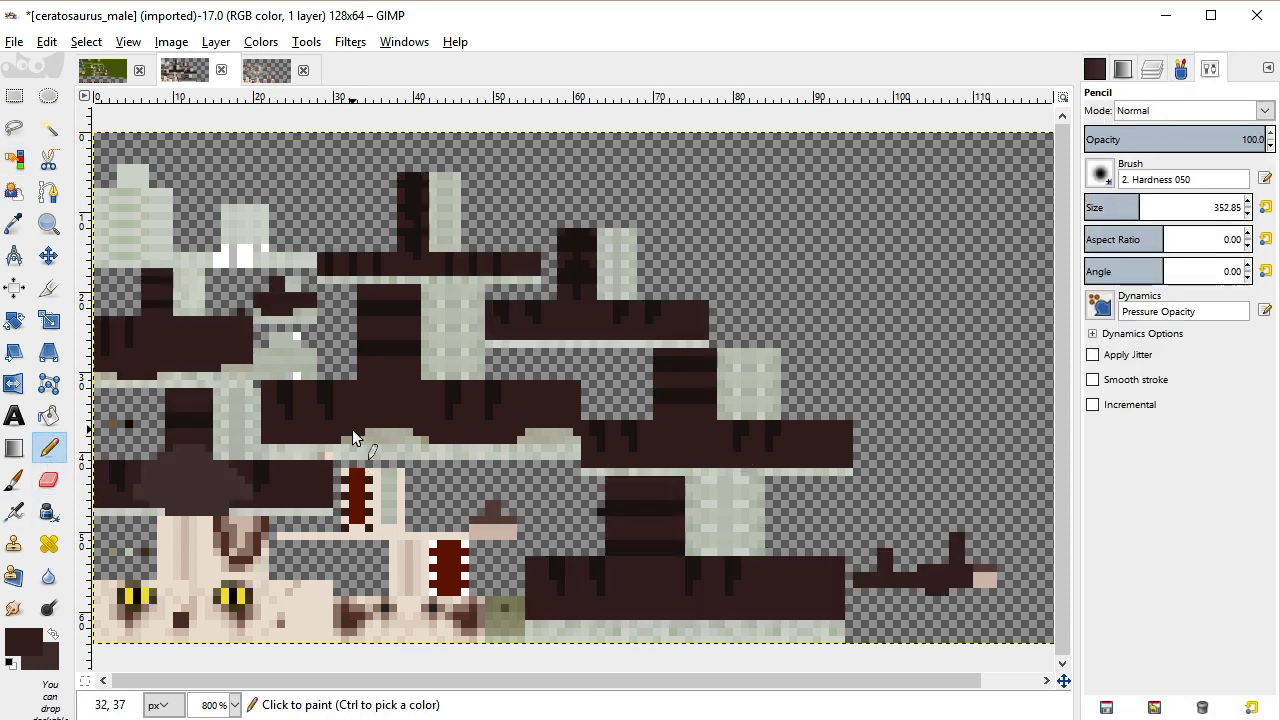
{"action": "key", "text": "ctrl+shift+a"}
Set the pencil size back to 1
{"action": "left_click", "coordinate": [1152, 68]}
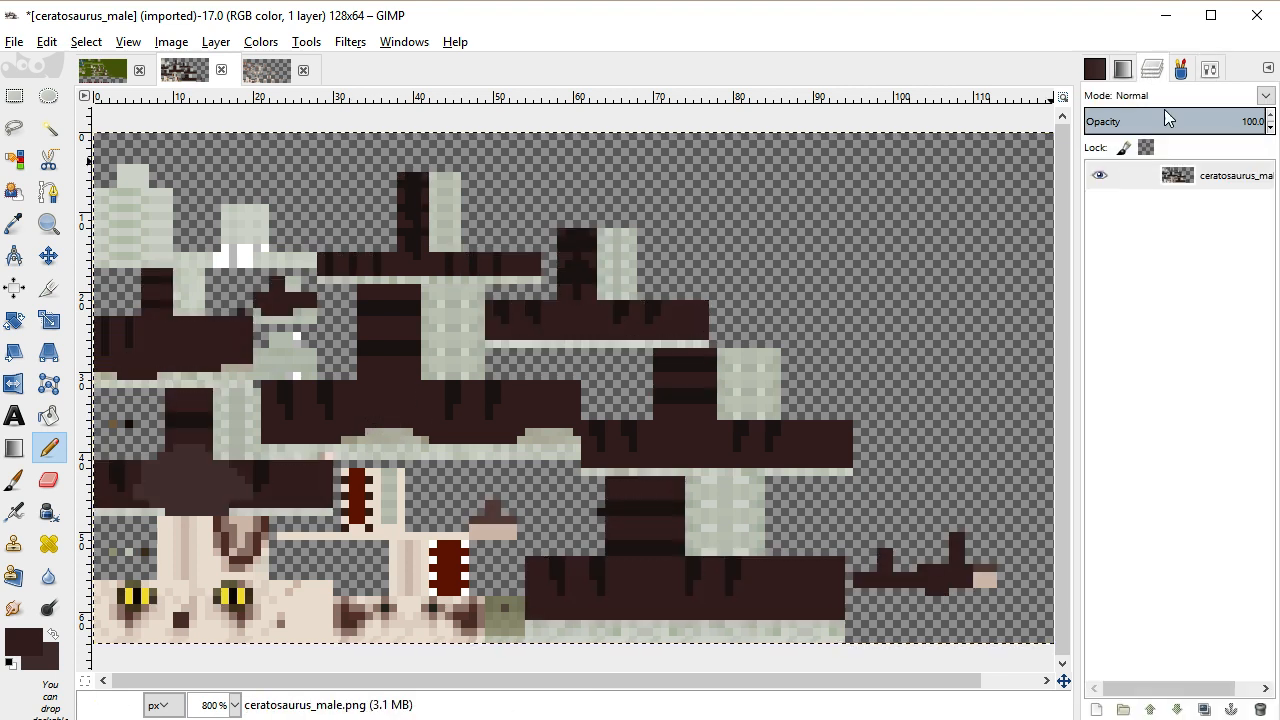
{"action": "left_click", "coordinate": [1210, 68]}
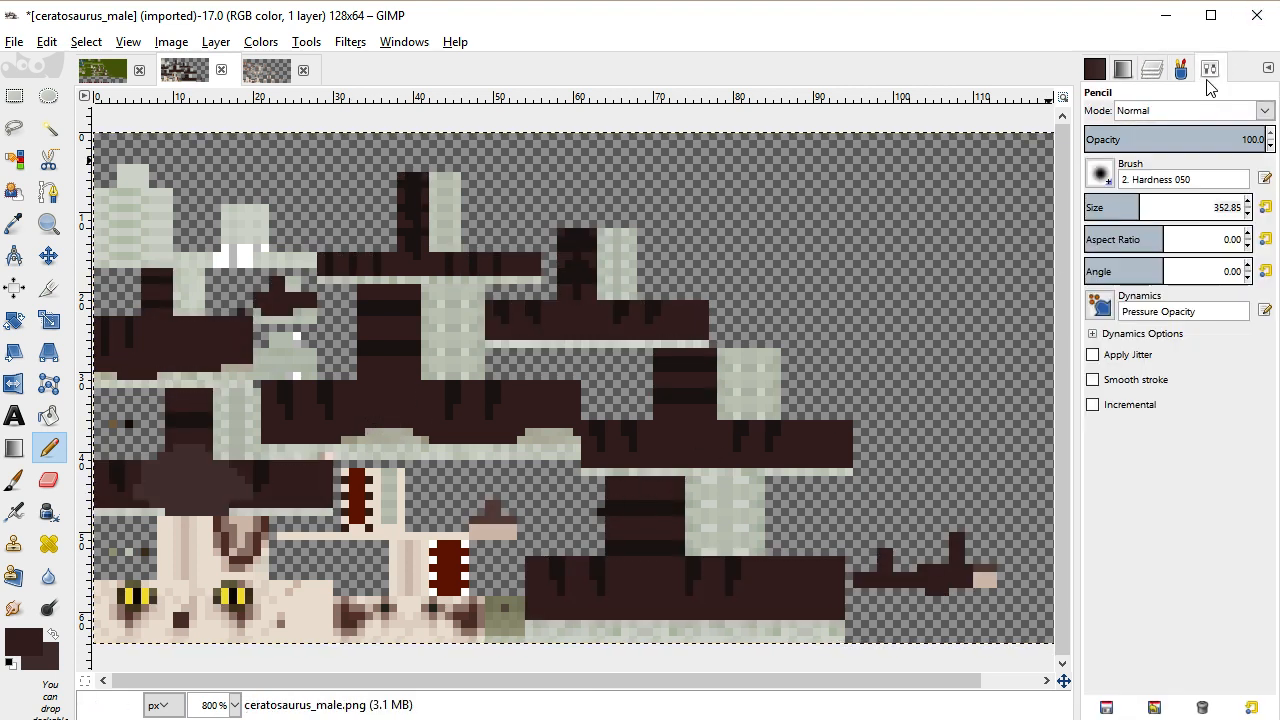
{"action": "left_click", "coordinate": [1087, 205]}
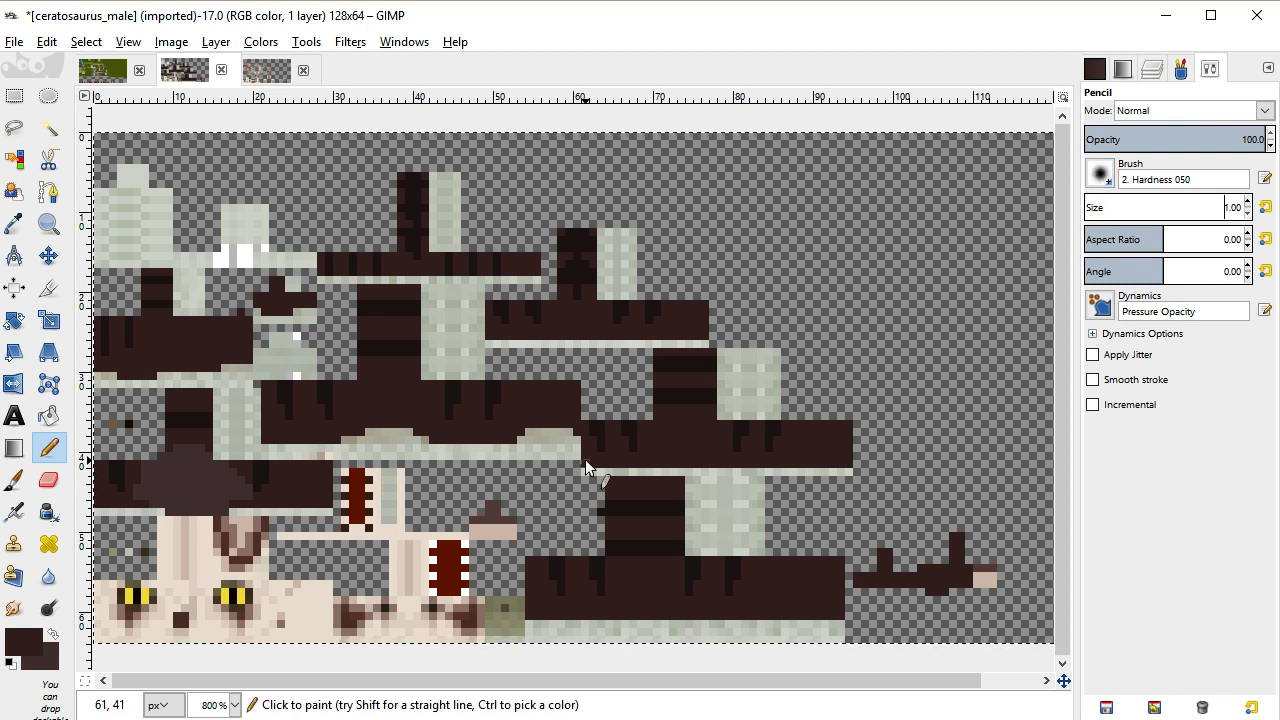
Set the foreground to 2c2323 and bucket-fill the patch above the skull at threshold 10.9, after undoing a first fill
{"action": "left_click", "coordinate": [24, 640]}
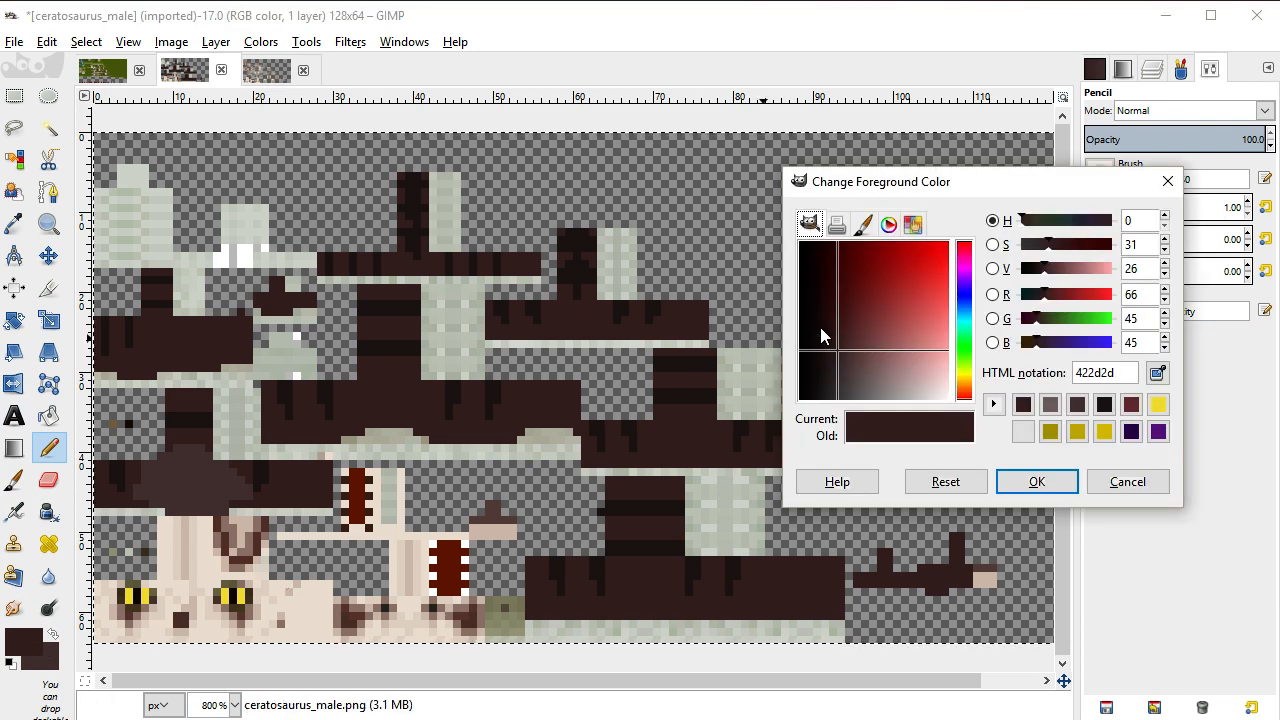
{"action": "left_click_drag", "start_coordinate": [835, 355], "coordinate": [825, 367]}
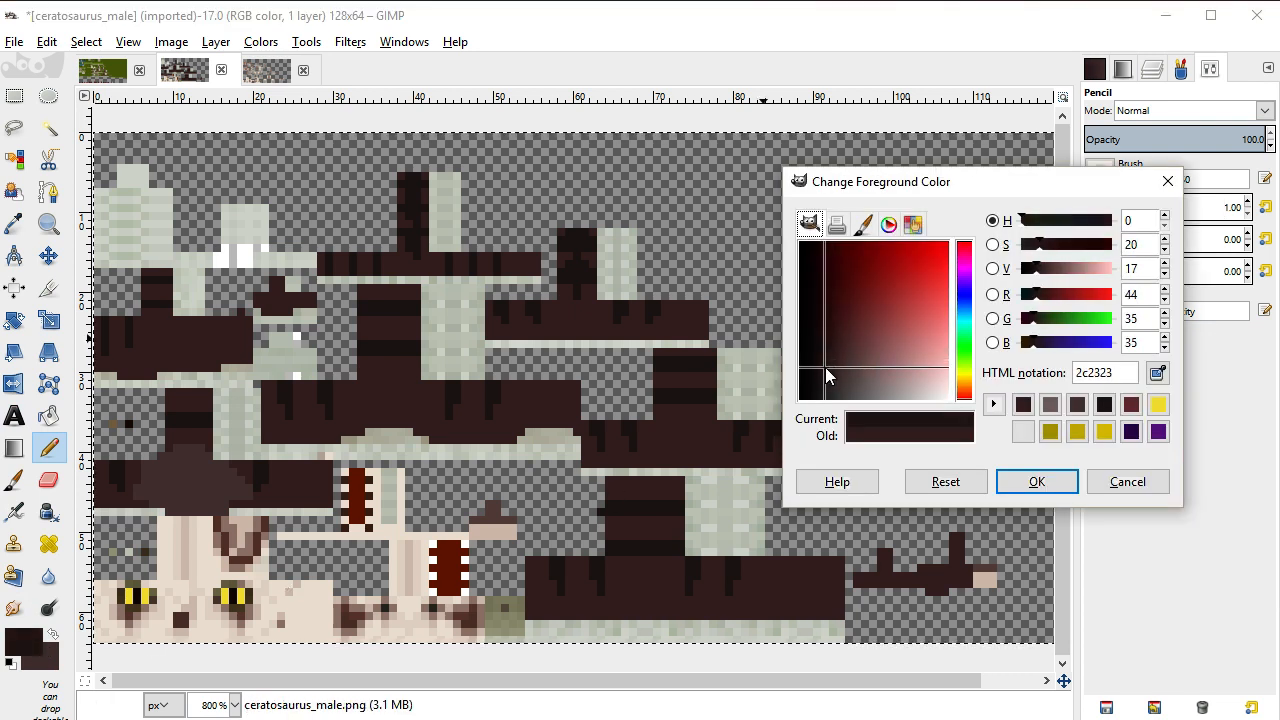
{"action": "left_click", "coordinate": [1036, 481]}
{"action": "key", "text": "shift+b"}
{"action": "left_click", "coordinate": [215, 482]}
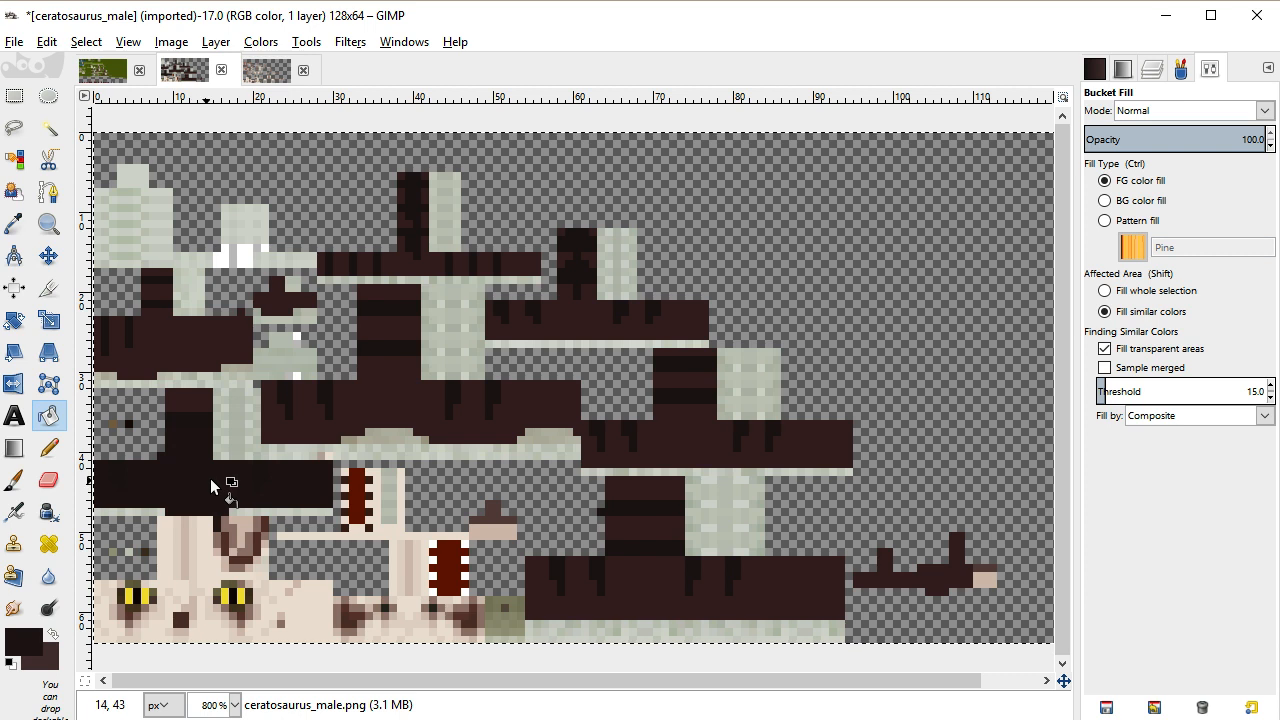
{"action": "key", "text": "ctrl+z"}
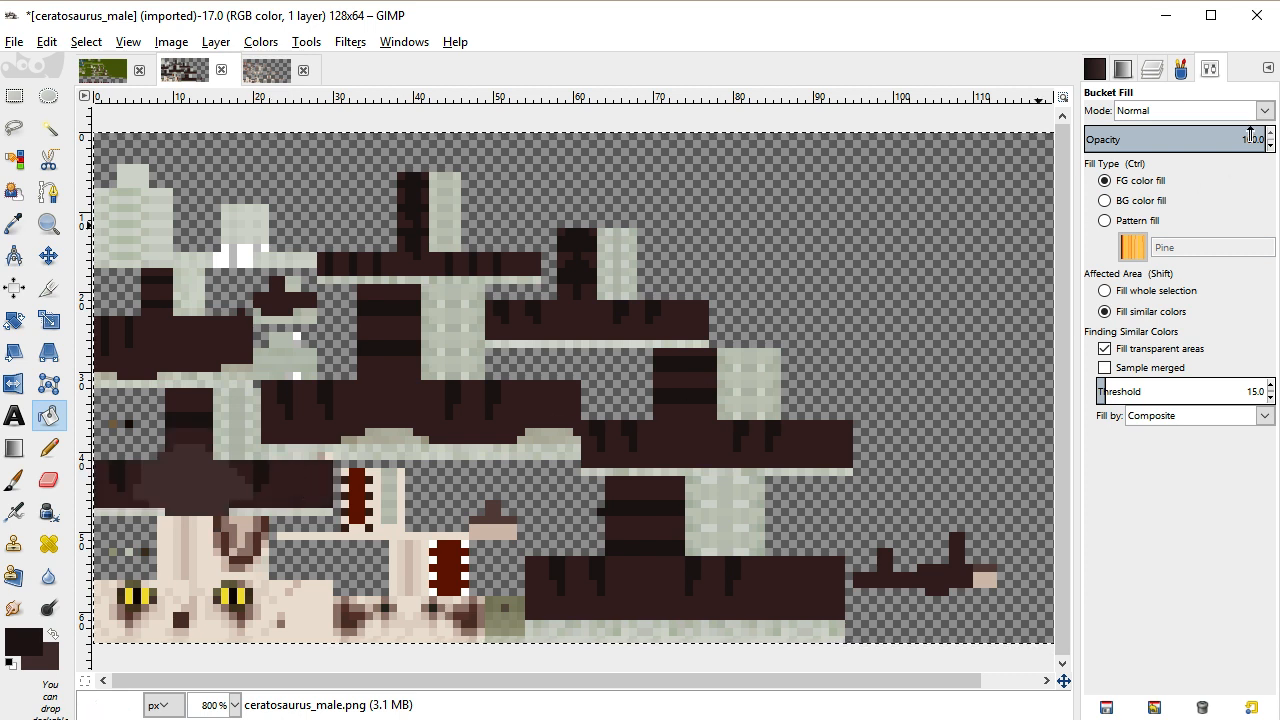
{"action": "left_click_drag", "start_coordinate": [1102, 392], "coordinate": [1080, 390]}
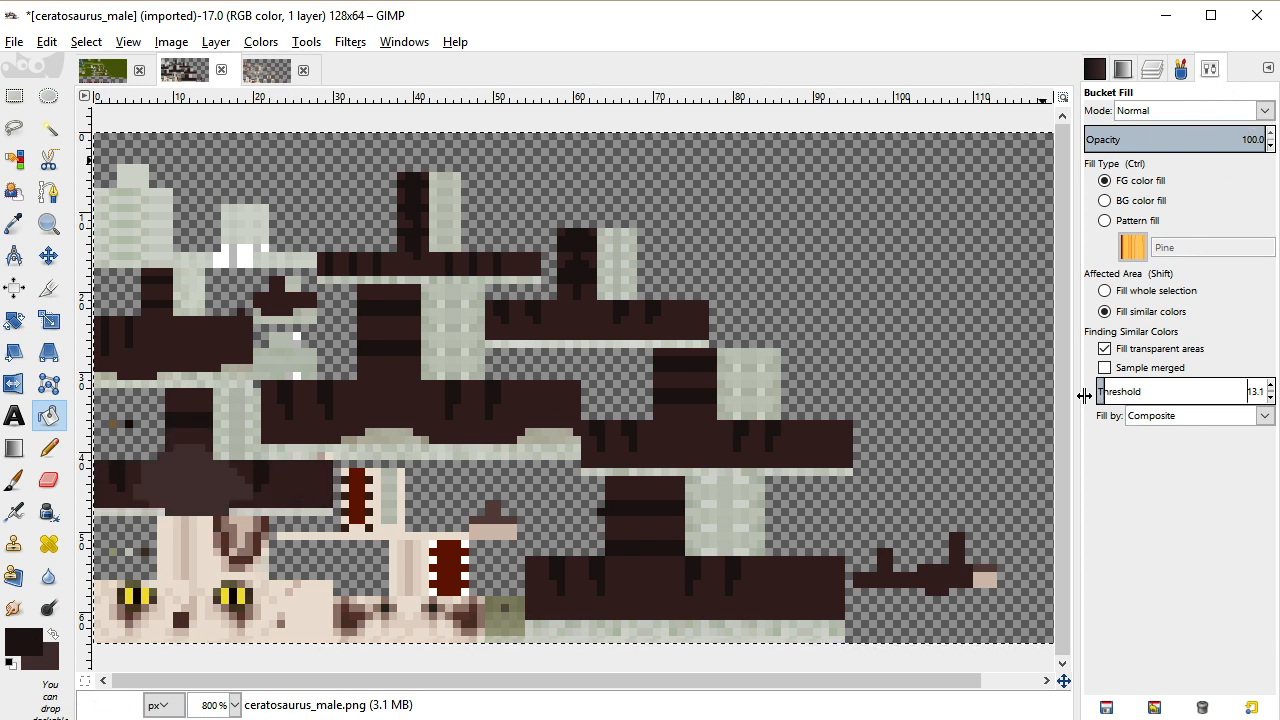
{"action": "left_click", "coordinate": [187, 476]}
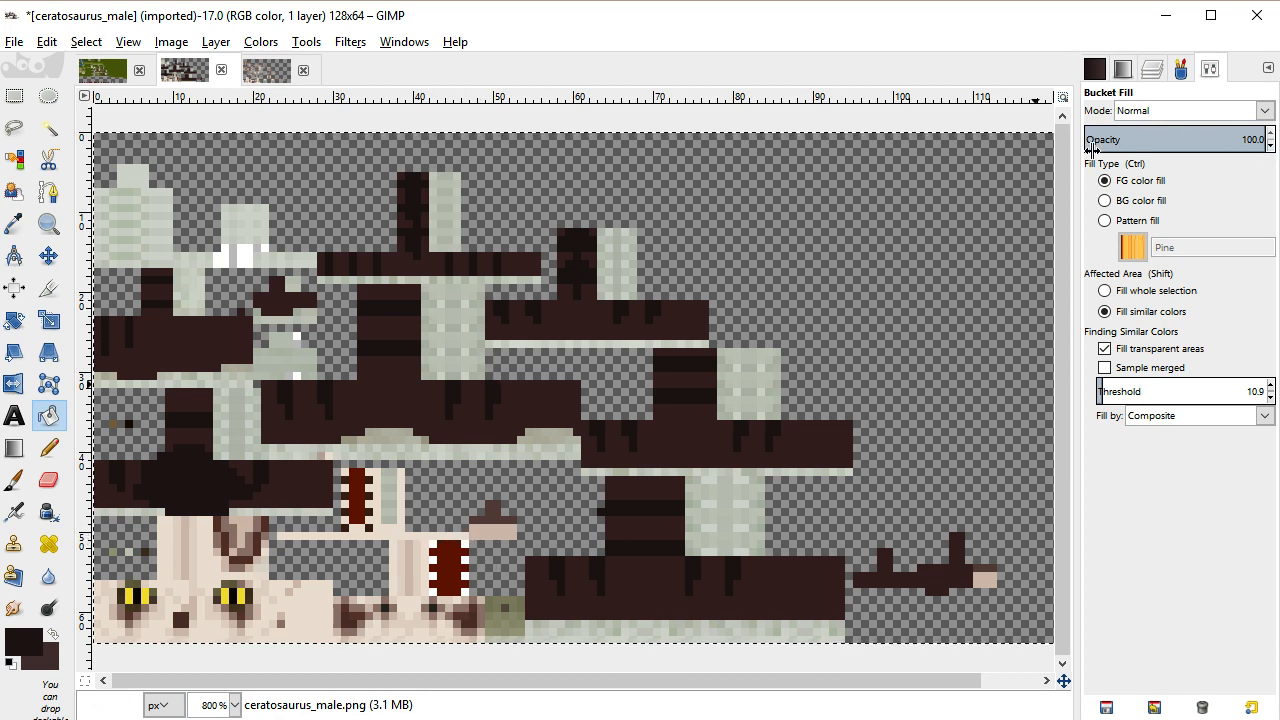
Close the ceratosaurus_skeleton image and add ceratosaurus_male from the ceratosaurus_0 folder in File Explorer as a new layer
{"action": "left_click", "coordinate": [262, 69]}
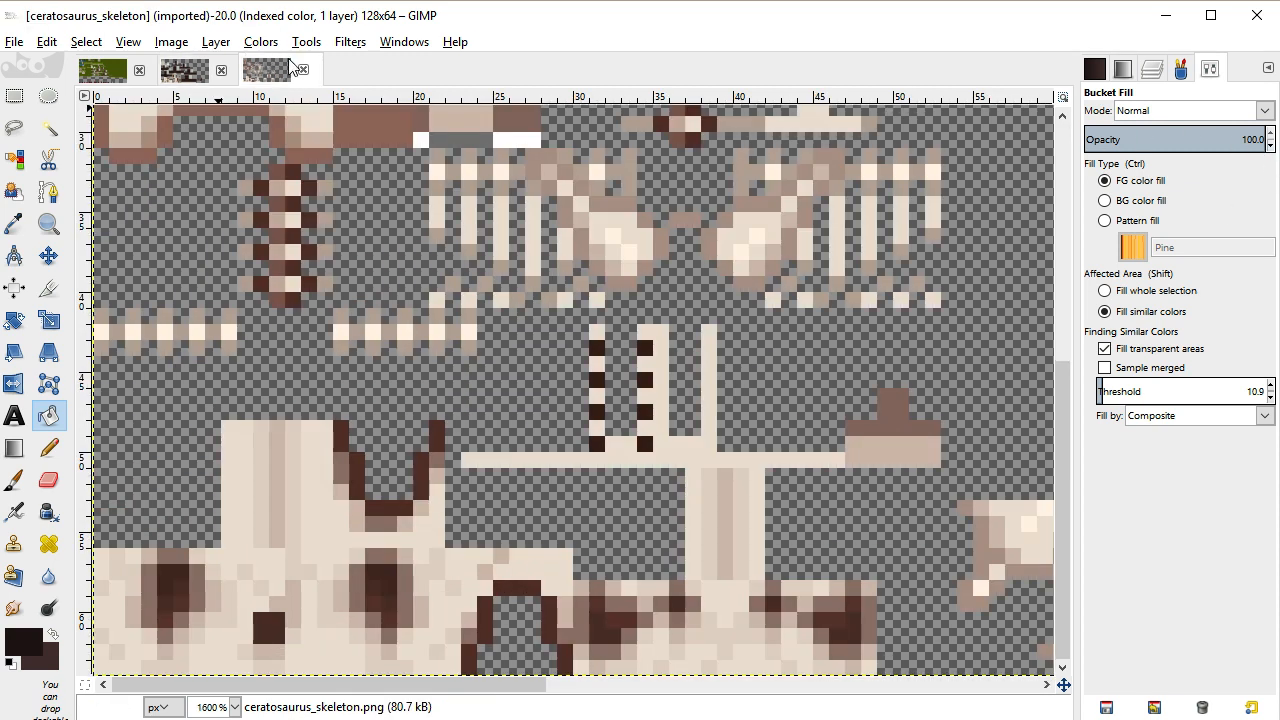
{"action": "left_click", "coordinate": [303, 69]}
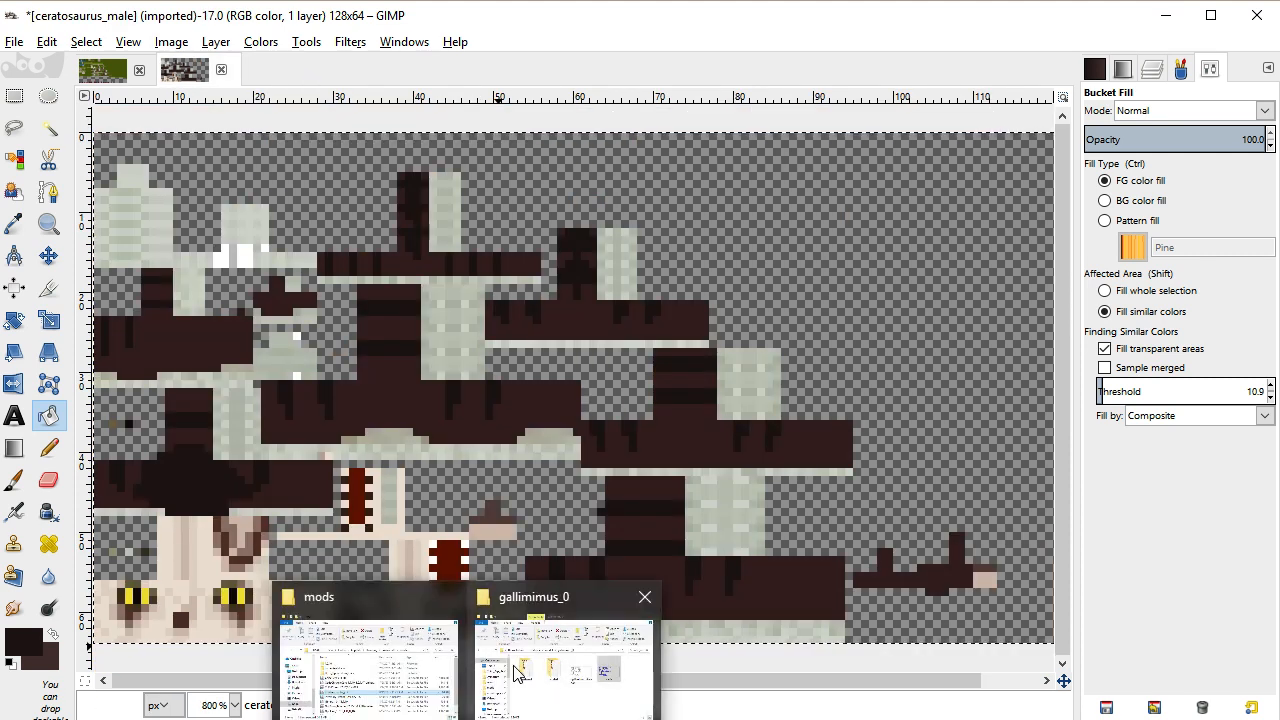
{"action": "left_click", "coordinate": [516, 673]}
{"action": "left_click", "coordinate": [649, 267]}
{"action": "left_click", "coordinate": [677, 266]}
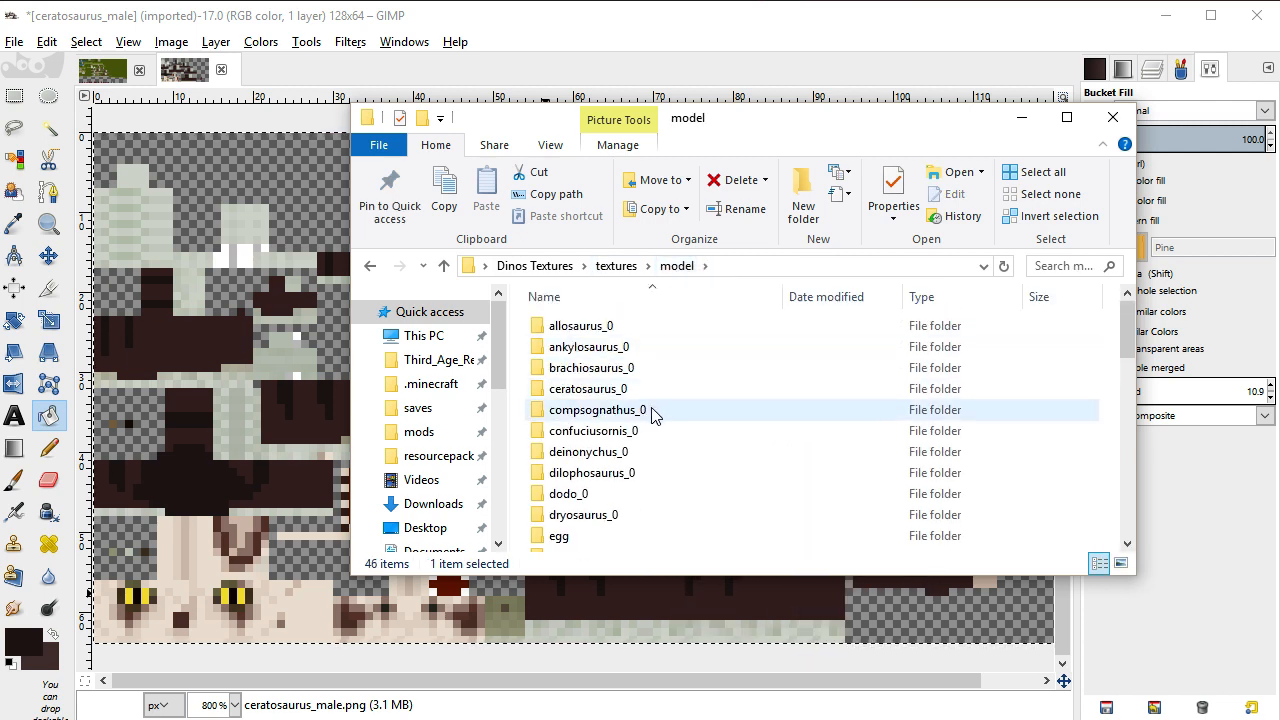
{"action": "double_click", "coordinate": [662, 391]}
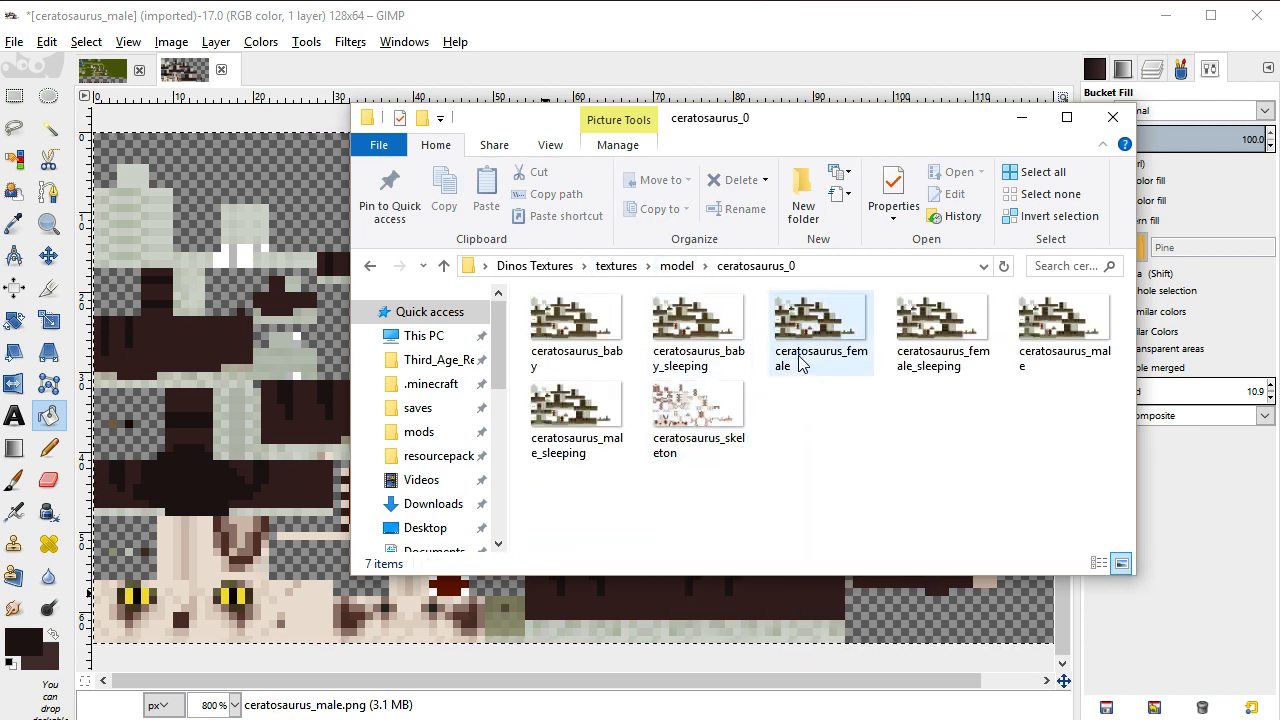
{"action": "left_click_drag", "start_coordinate": [1085, 312], "coordinate": [315, 418]}
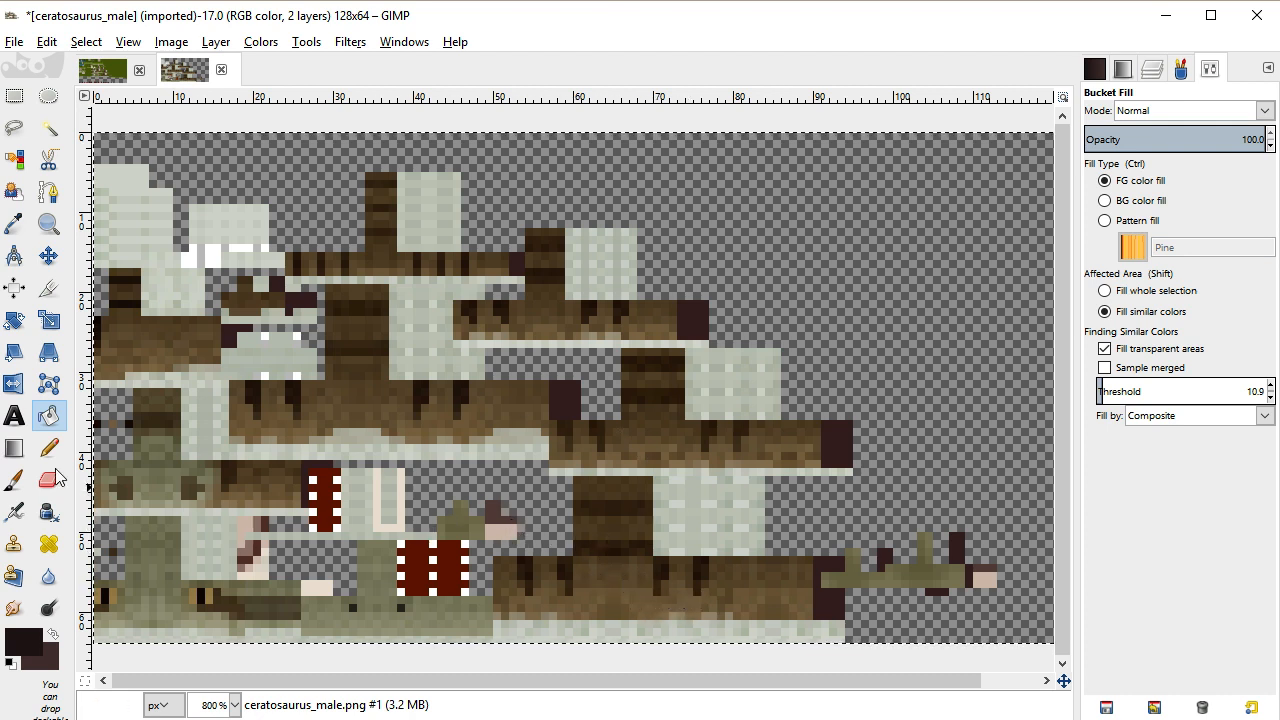
Move the added original texture layer into alignment with the recoloured texture, and hide it
{"action": "left_click", "coordinate": [57, 265]}
{"action": "left_click_drag", "start_coordinate": [627, 567], "coordinate": [659, 567]}
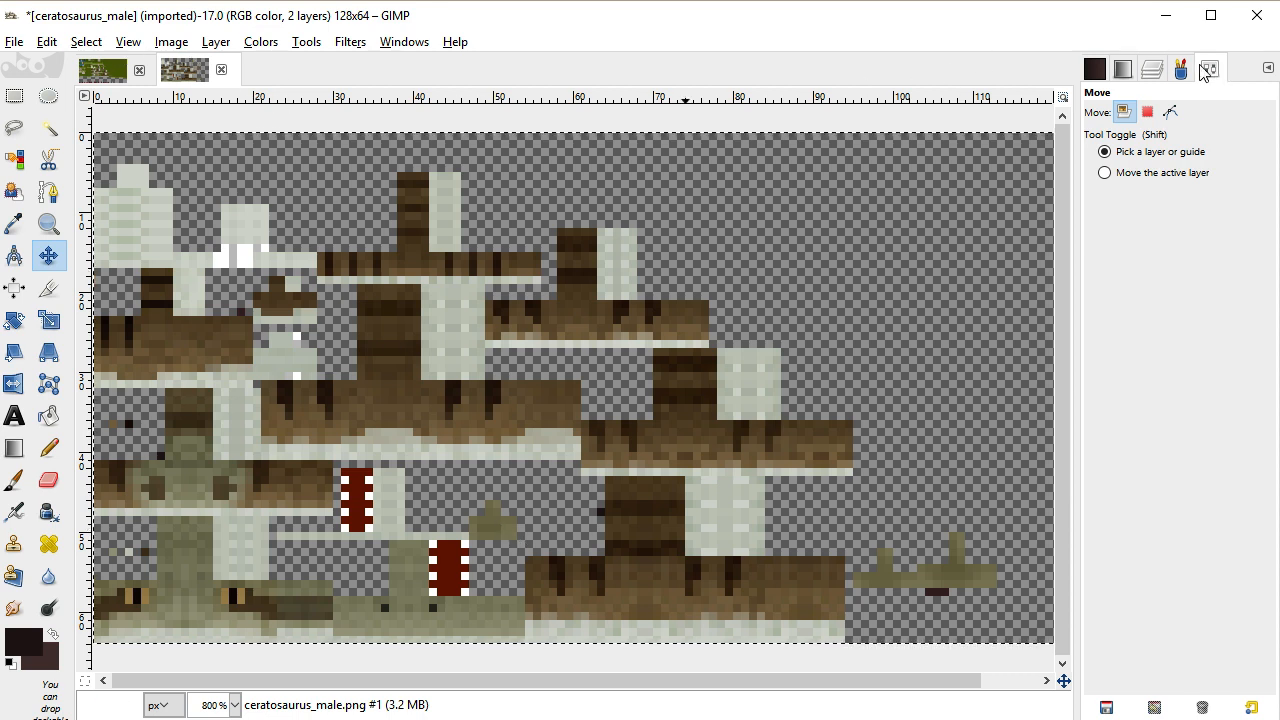
{"action": "left_click", "coordinate": [1156, 69]}
{"action": "left_click", "coordinate": [1099, 175]}
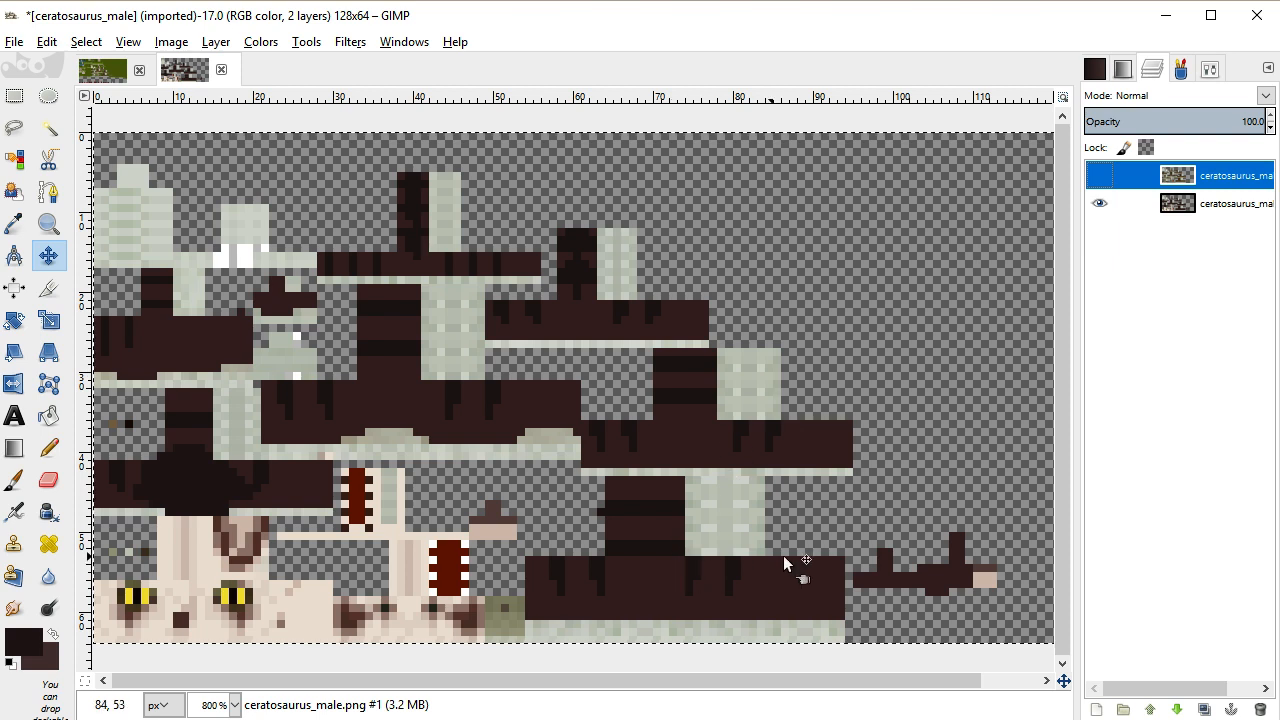
Ready the Pencil tool on the recoloured texture layer at the pale-tipped limb piece
{"action": "scroll", "coordinate": [897, 576], "scroll_direction": "up", "scroll_amount": 3}
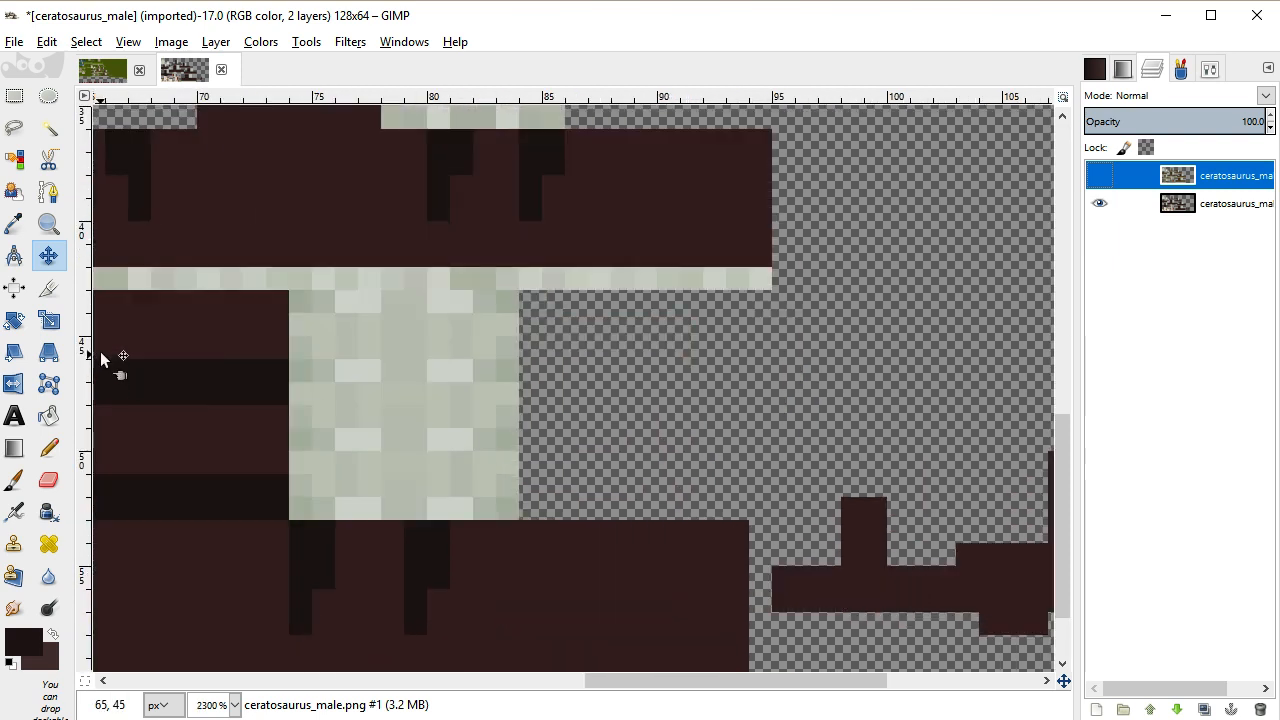
{"action": "left_click", "coordinate": [50, 446]}
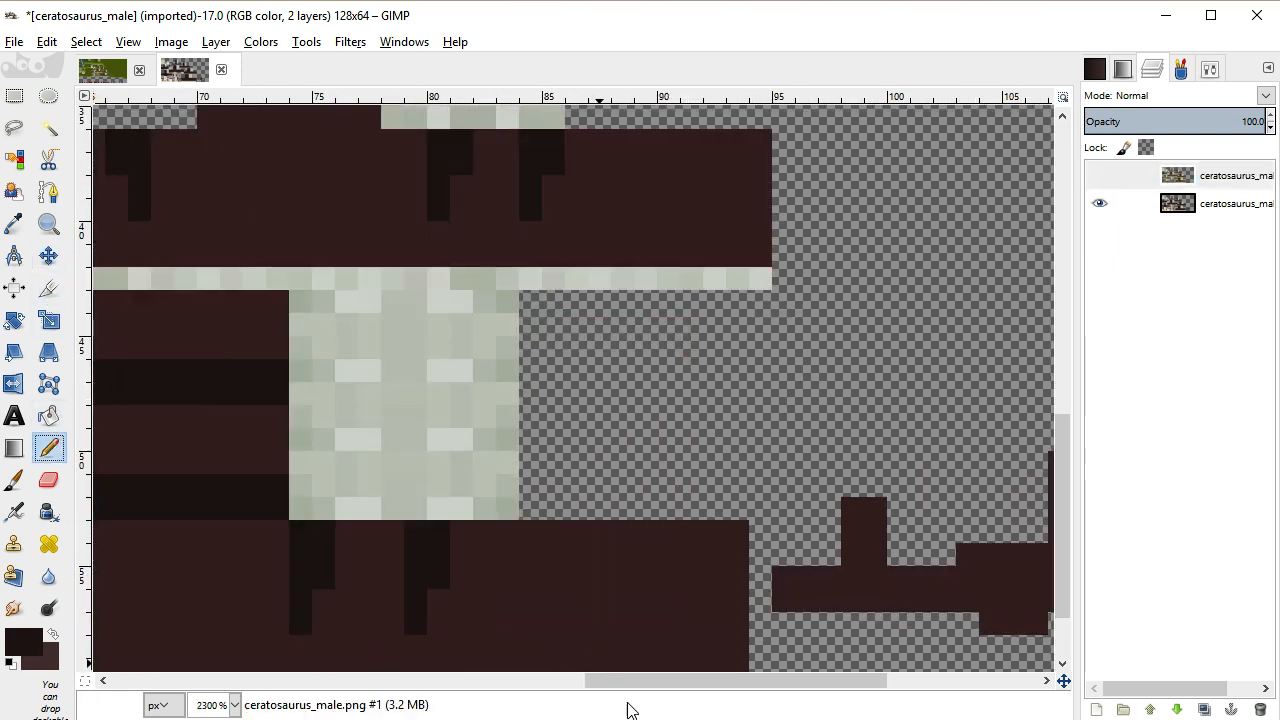
{"action": "scroll", "coordinate": [774, 684], "scroll_direction": "right", "scroll_amount": 4}
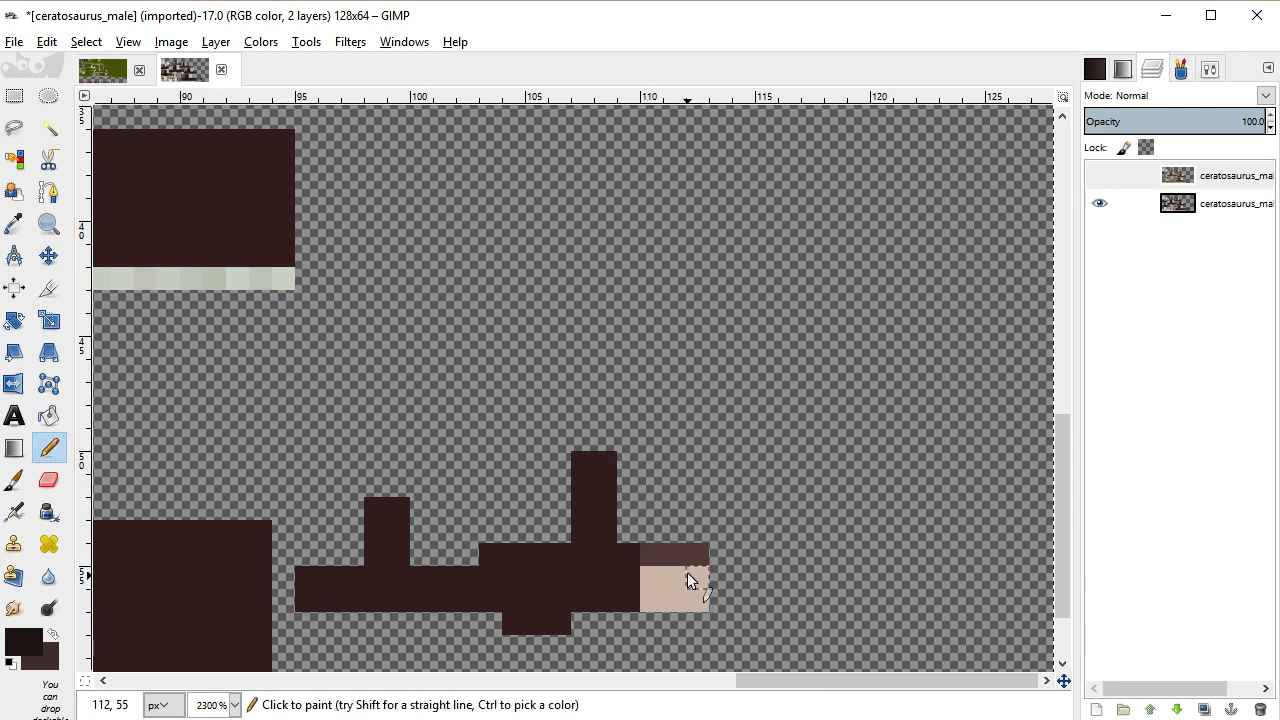
{"action": "left_click", "coordinate": [1205, 203]}
Try painting the beige block at the end of the limb piece near-black, and a lighter brown over it
{"action": "left_click", "coordinate": [646, 556]}
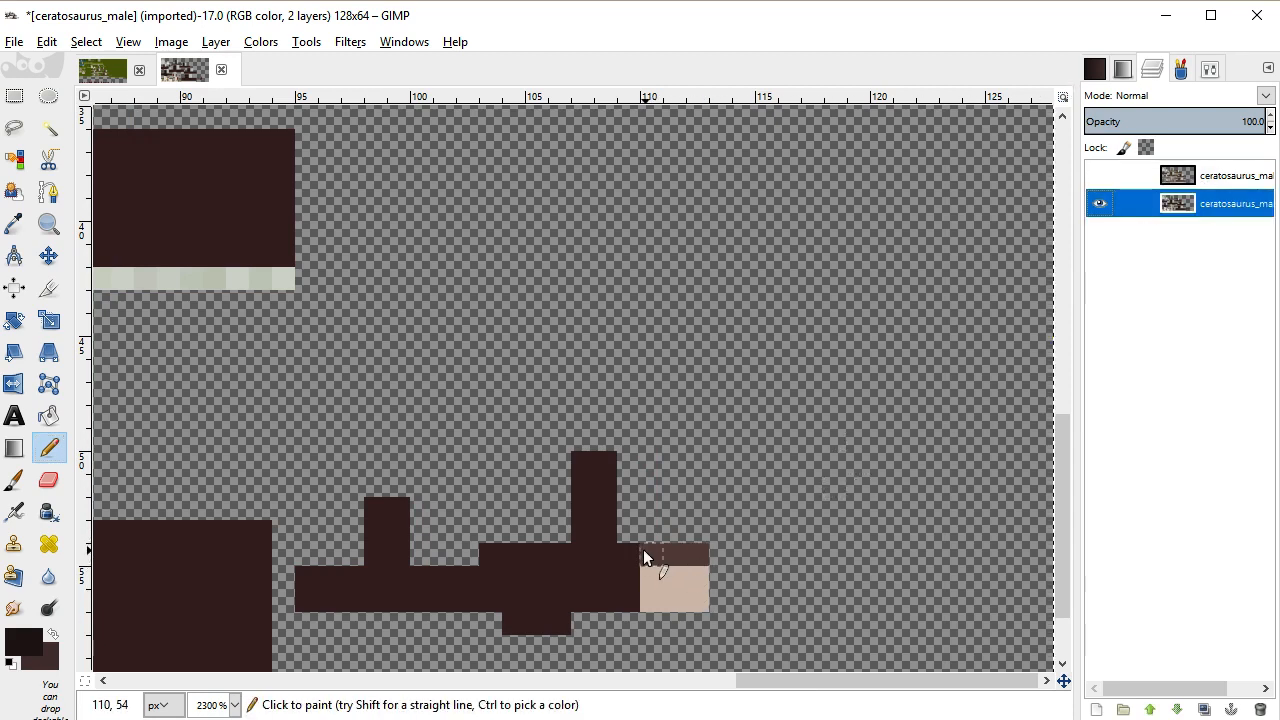
{"action": "left_click", "coordinate": [677, 564]}
{"action": "mouse_move", "coordinate": [694, 563]}
{"action": "left_mouse_down"}
{"action": "mouse_move", "coordinate": [695, 602]}
{"action": "mouse_move", "coordinate": [651, 577]}
{"action": "left_mouse_up"}
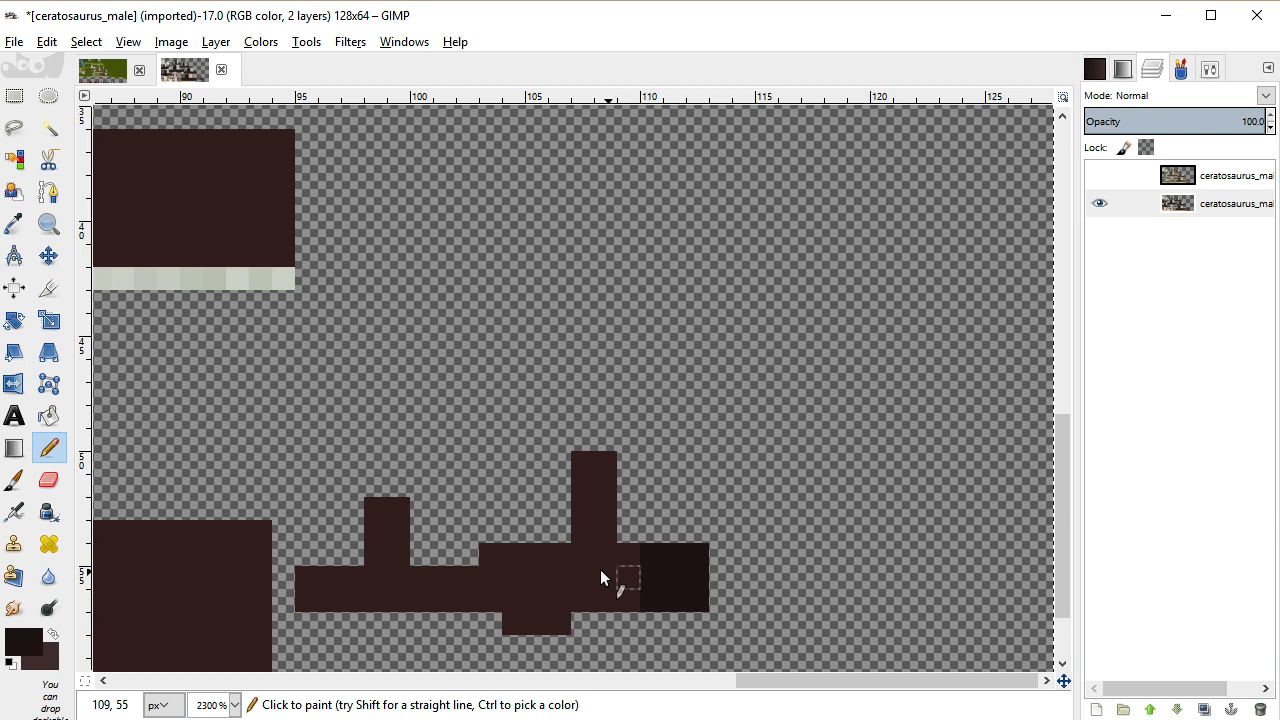
{"action": "left_click", "coordinate": [53, 634]}
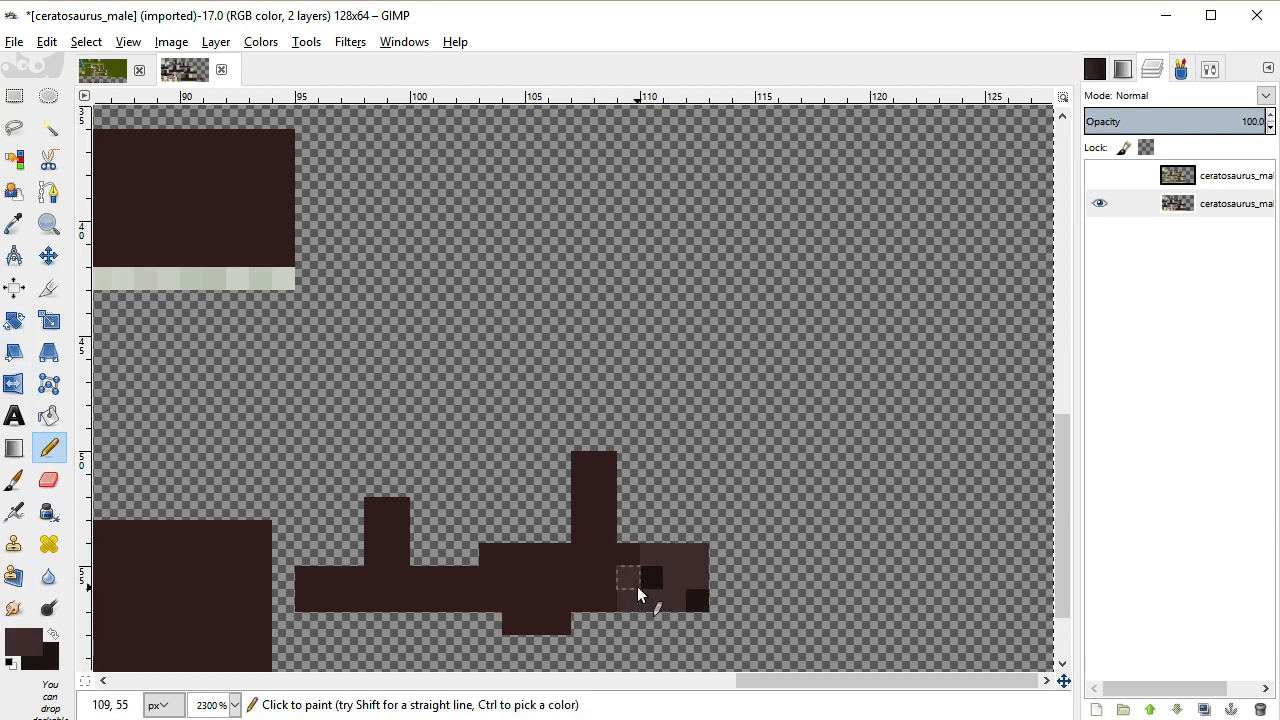
{"action": "left_click", "coordinate": [38, 609]}
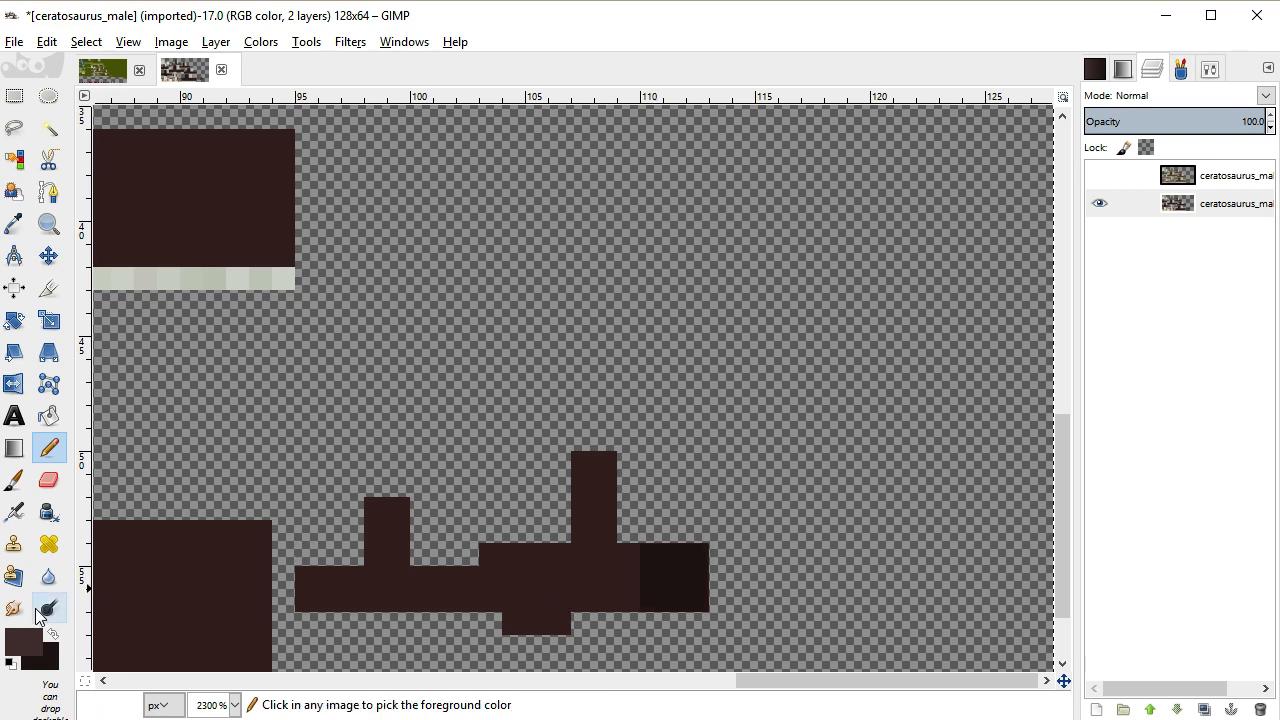
Pick the limb's dark brown as the foreground and pencil over the block at its end
{"action": "left_click", "coordinate": [53, 633]}
{"action": "left_click", "coordinate": [14, 223]}
{"action": "left_click", "coordinate": [492, 575]}
{"action": "left_click", "coordinate": [49, 447]}
{"action": "left_click", "coordinate": [678, 553]}
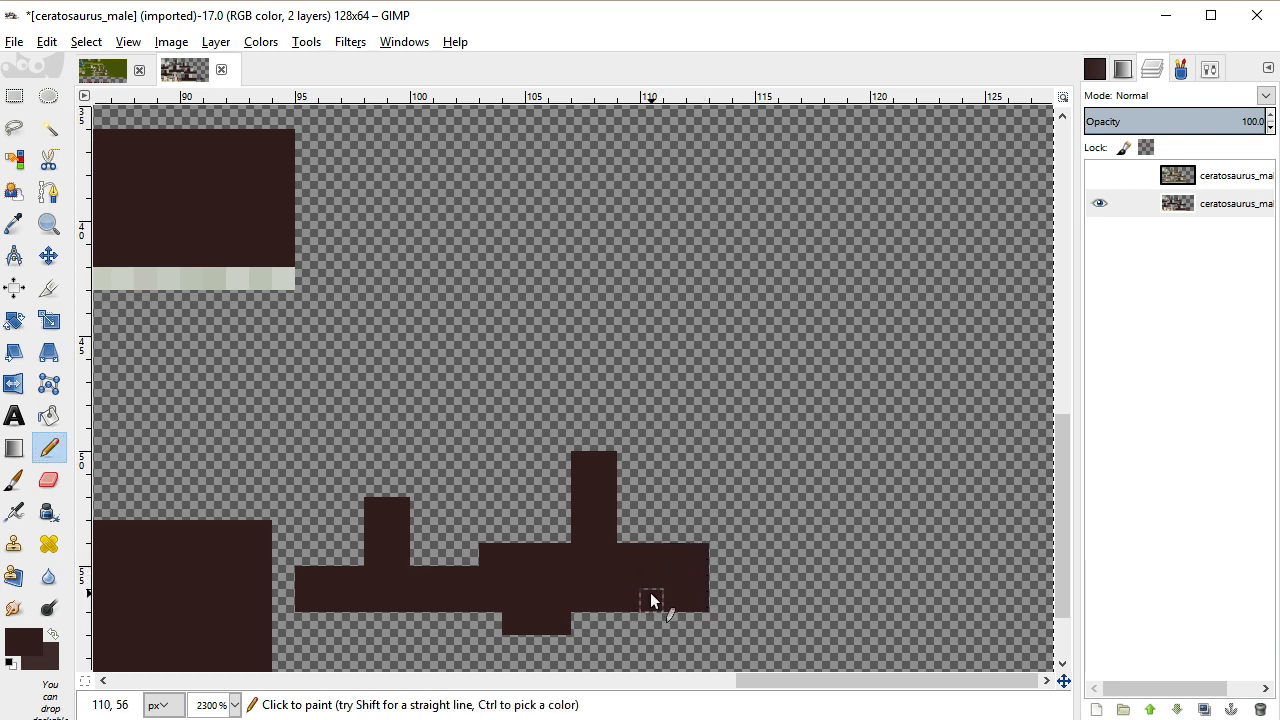
Set the foreground colour to a more saturated dark red for trying accent pixels
{"action": "scroll", "coordinate": [561, 588], "scroll_direction": "down", "scroll_amount": 2}
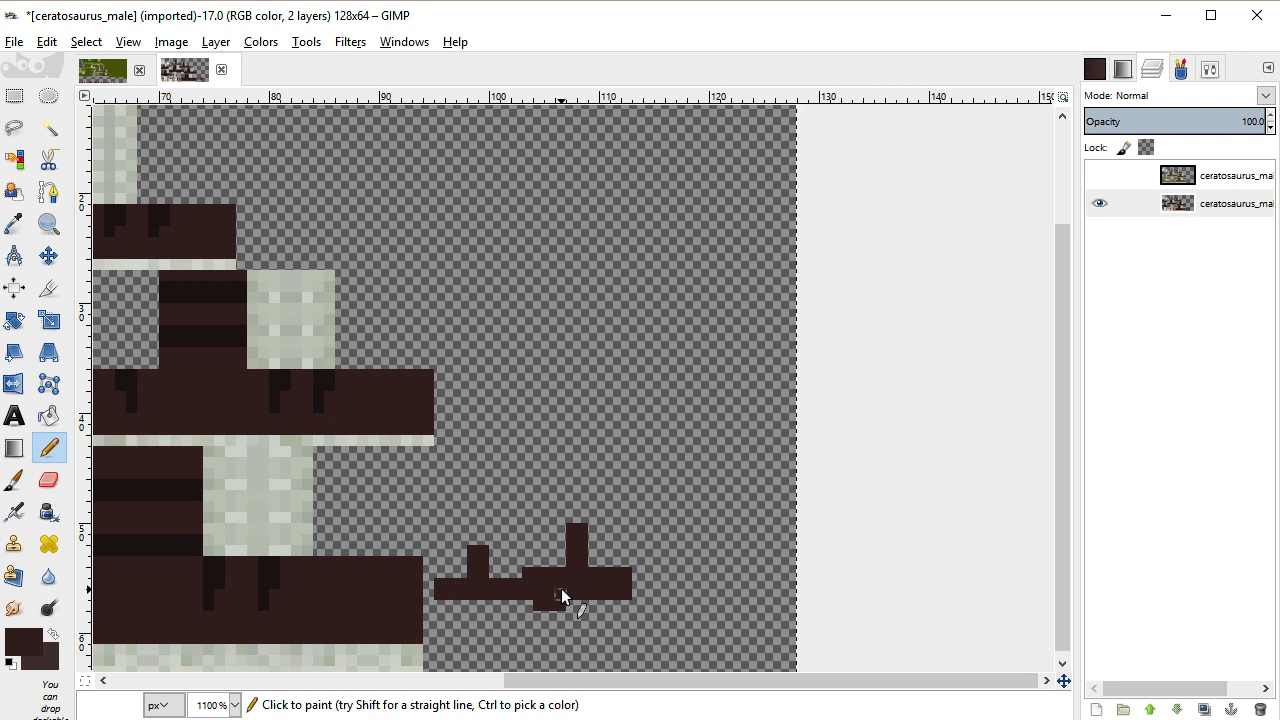
{"action": "left_click_drag", "start_coordinate": [620, 680], "coordinate": [226, 680]}
{"action": "left_click", "coordinate": [35, 642]}
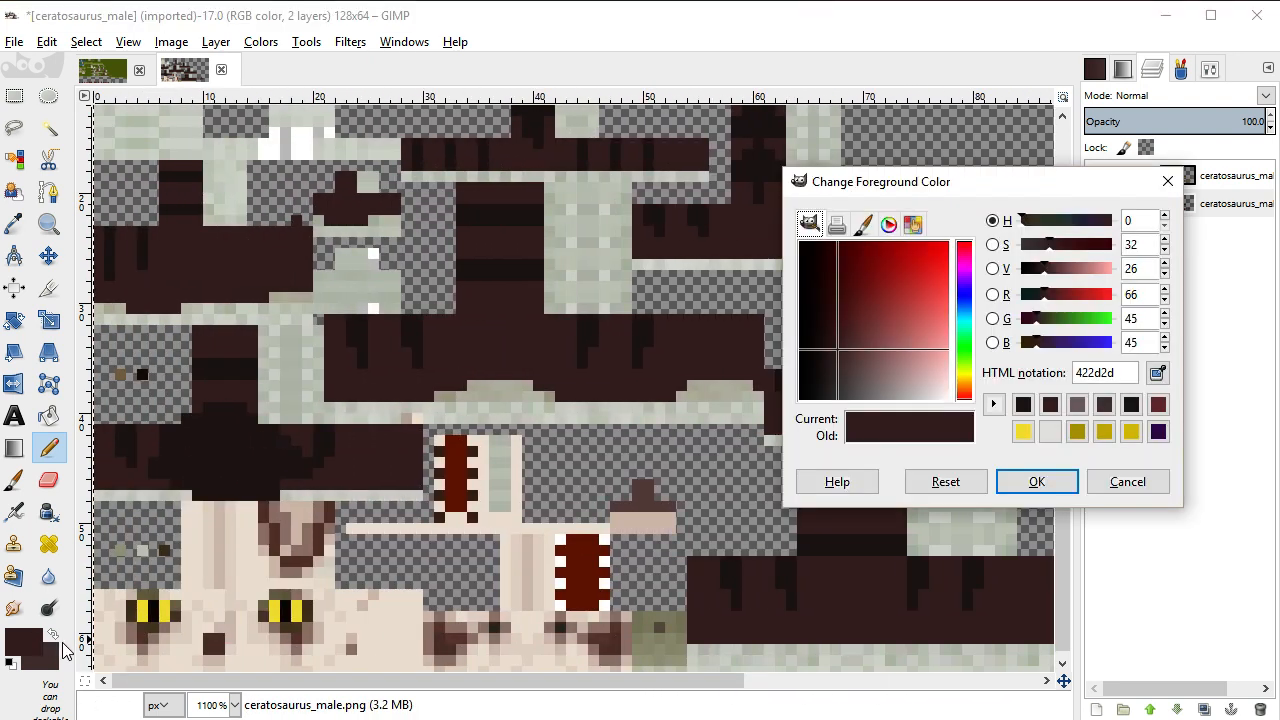
{"action": "mouse_move", "coordinate": [867, 302]}
{"action": "left_mouse_down"}
{"action": "mouse_move", "coordinate": [872, 252]}
{"action": "mouse_move", "coordinate": [867, 283]}
{"action": "left_mouse_up"}
{"action": "left_click", "coordinate": [1050, 487]}
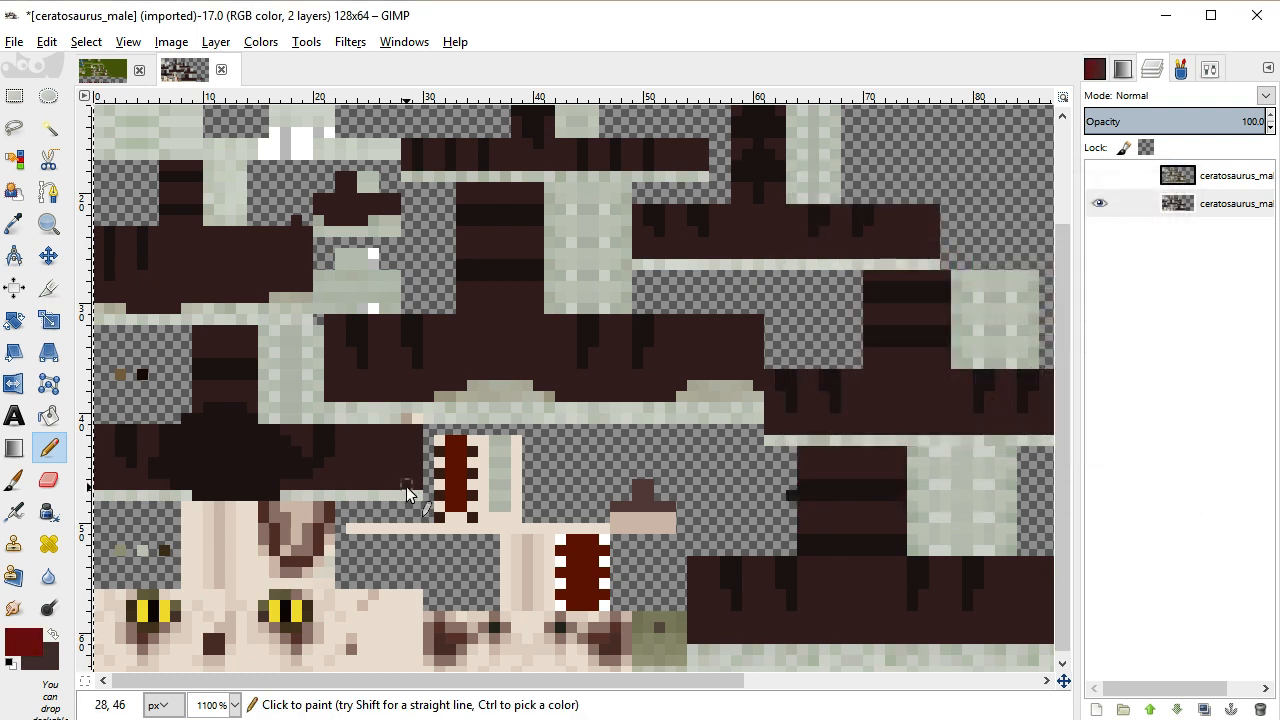
Try dark red pencil pixels along the near-black stripes of the head-end piece and both body flanks
{"action": "left_click_drag", "start_coordinate": [340, 437], "coordinate": [329, 462]}
{"action": "left_click", "coordinate": [351, 331]}
{"action": "left_click", "coordinate": [351, 341]}
{"action": "left_click", "coordinate": [362, 363]}
{"action": "left_click", "coordinate": [408, 342]}
{"action": "left_click", "coordinate": [417, 356]}
{"action": "left_click", "coordinate": [593, 336]}
{"action": "left_click", "coordinate": [583, 363]}
{"action": "left_click", "coordinate": [647, 336]}
{"action": "left_click", "coordinate": [640, 363]}
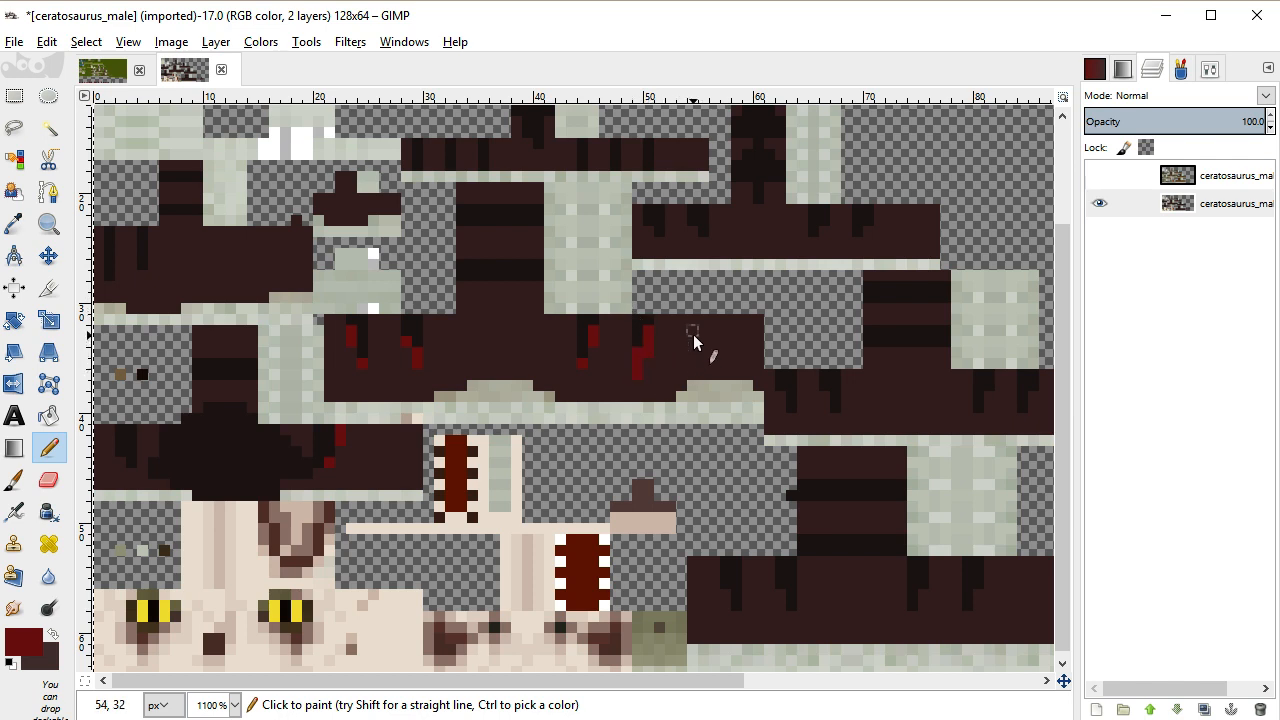
Undo the dark red pixels on the stripes
{"action": "key", "text": "ctrl+z"}
{"action": "key", "text": "ctrl+z"}
{"action": "key", "text": "ctrl+z"}
{"action": "key", "text": "ctrl+z"}
{"action": "key", "text": "ctrl+z"}
{"action": "key", "text": "ctrl+z"}
{"action": "key", "text": "ctrl+z"}
{"action": "key", "text": "ctrl+z"}
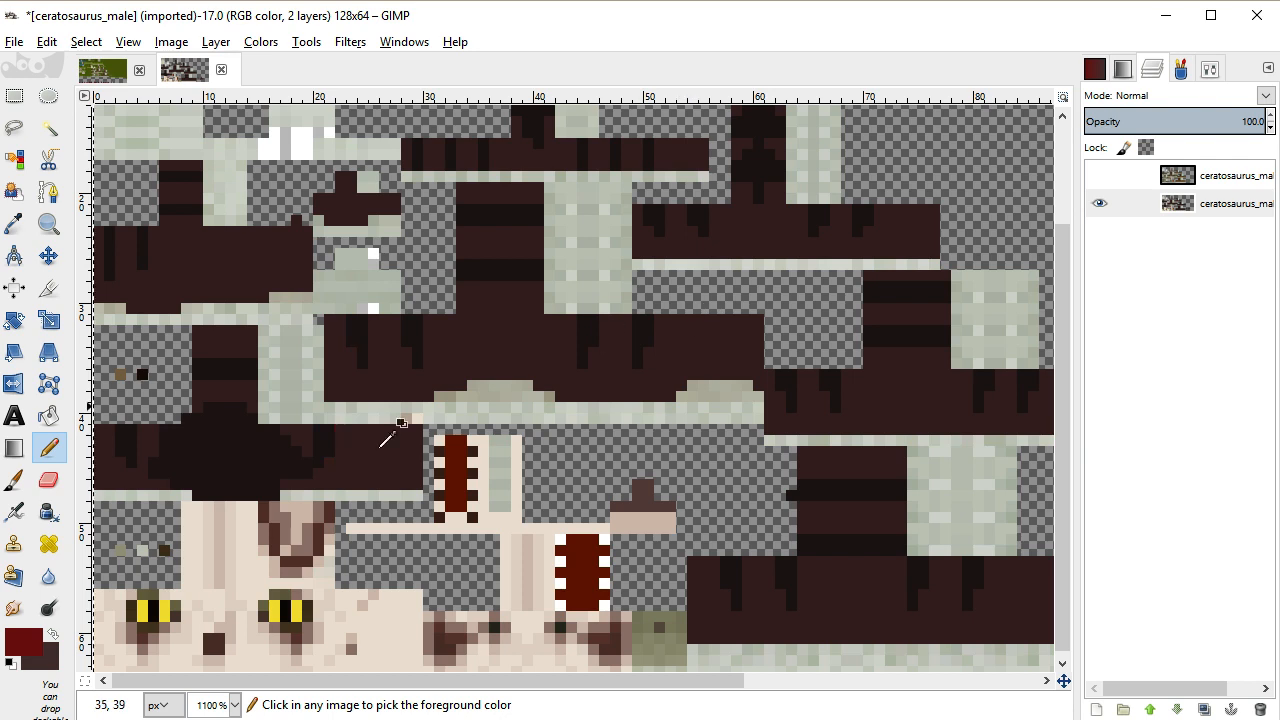
Set the foreground to a deeper red, try one pixel on a body stripe, and undo it
{"action": "left_click", "coordinate": [30, 644]}
{"action": "left_click_drag", "start_coordinate": [857, 277], "coordinate": [843, 242]}
{"action": "left_click", "coordinate": [1055, 481]}
{"action": "left_click", "coordinate": [603, 352]}
{"action": "key", "text": "ctrl+z"}
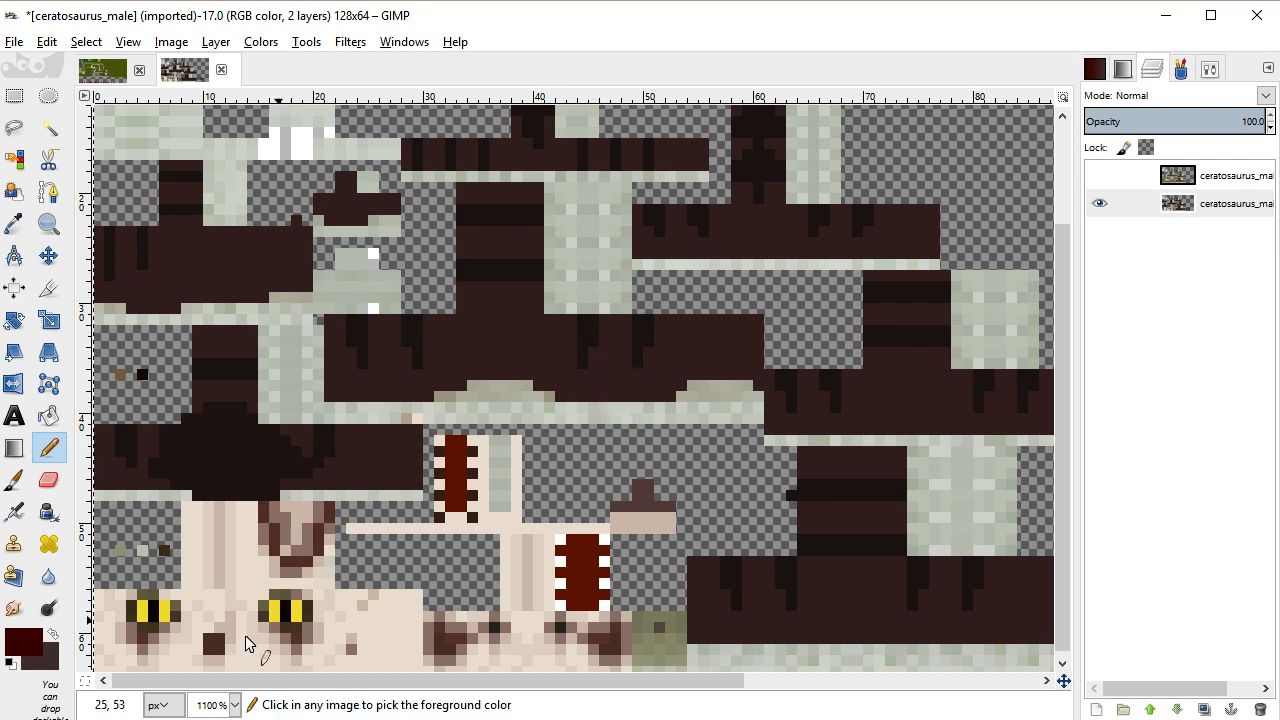
Set the foreground to muted red 632c2c and try accent pixels beside the near-black stripes on both body flanks
{"action": "left_click", "coordinate": [28, 640]}
{"action": "left_click", "coordinate": [848, 301]}
{"action": "mouse_move", "coordinate": [848, 302]}
{"action": "left_mouse_down"}
{"action": "mouse_move", "coordinate": [847, 313]}
{"action": "mouse_move", "coordinate": [870, 311]}
{"action": "mouse_move", "coordinate": [857, 312]}
{"action": "left_mouse_up"}
{"action": "left_click", "coordinate": [1037, 481]}
{"action": "left_click", "coordinate": [593, 357]}
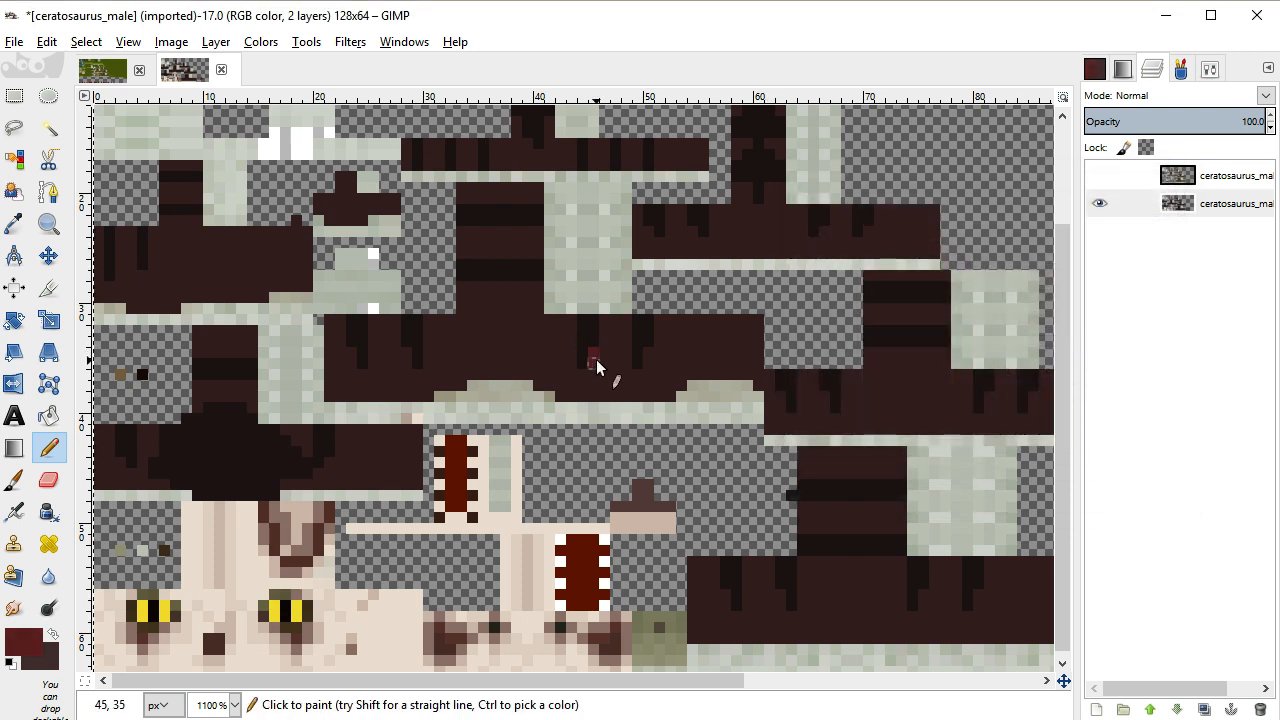
{"action": "left_click", "coordinate": [584, 377]}
{"action": "left_click", "coordinate": [640, 374]}
{"action": "left_click", "coordinate": [651, 354]}
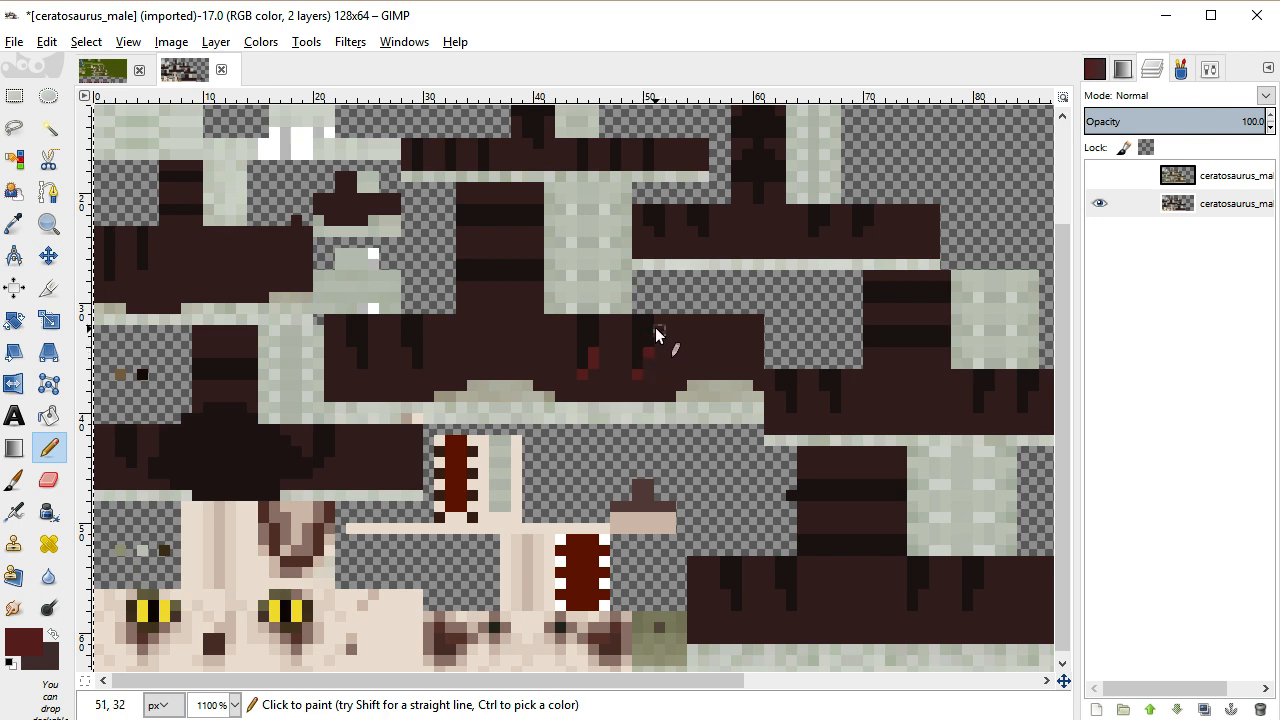
{"action": "left_click", "coordinate": [649, 335]}
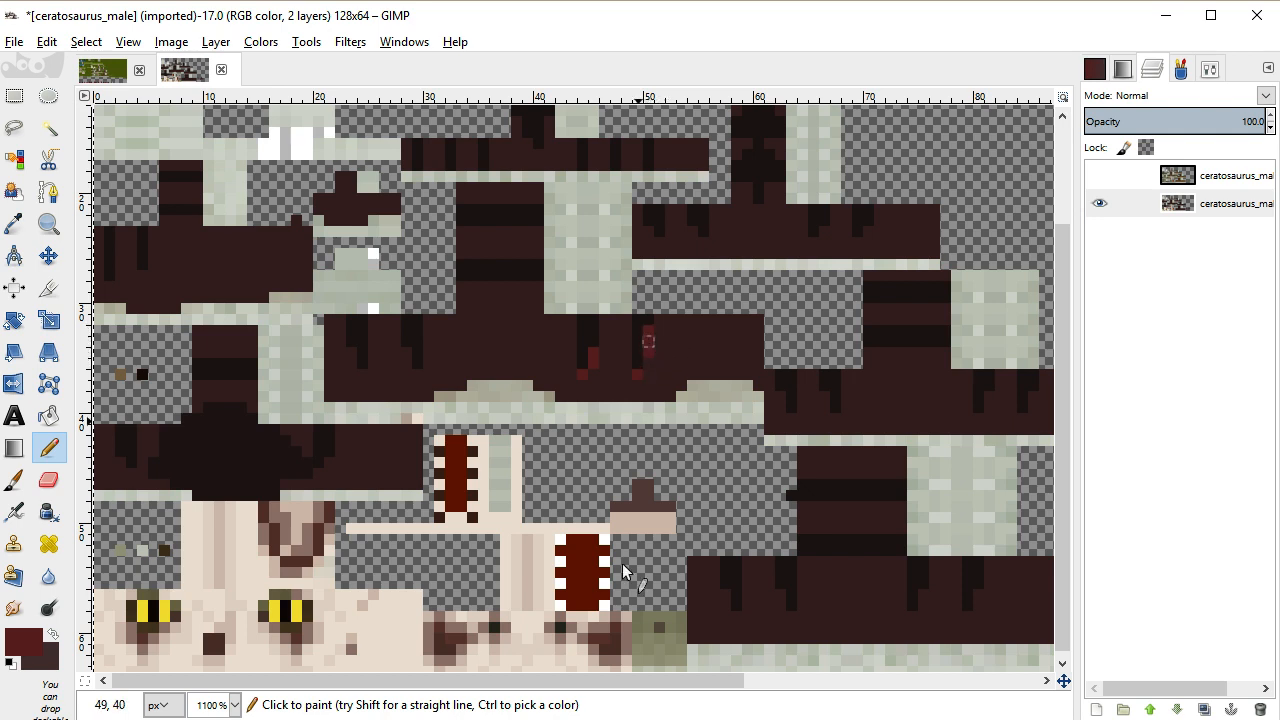
{"action": "left_click", "coordinate": [406, 350]}
{"action": "left_click", "coordinate": [361, 362]}
{"action": "left_click", "coordinate": [351, 340]}
{"action": "left_click", "coordinate": [351, 330]}
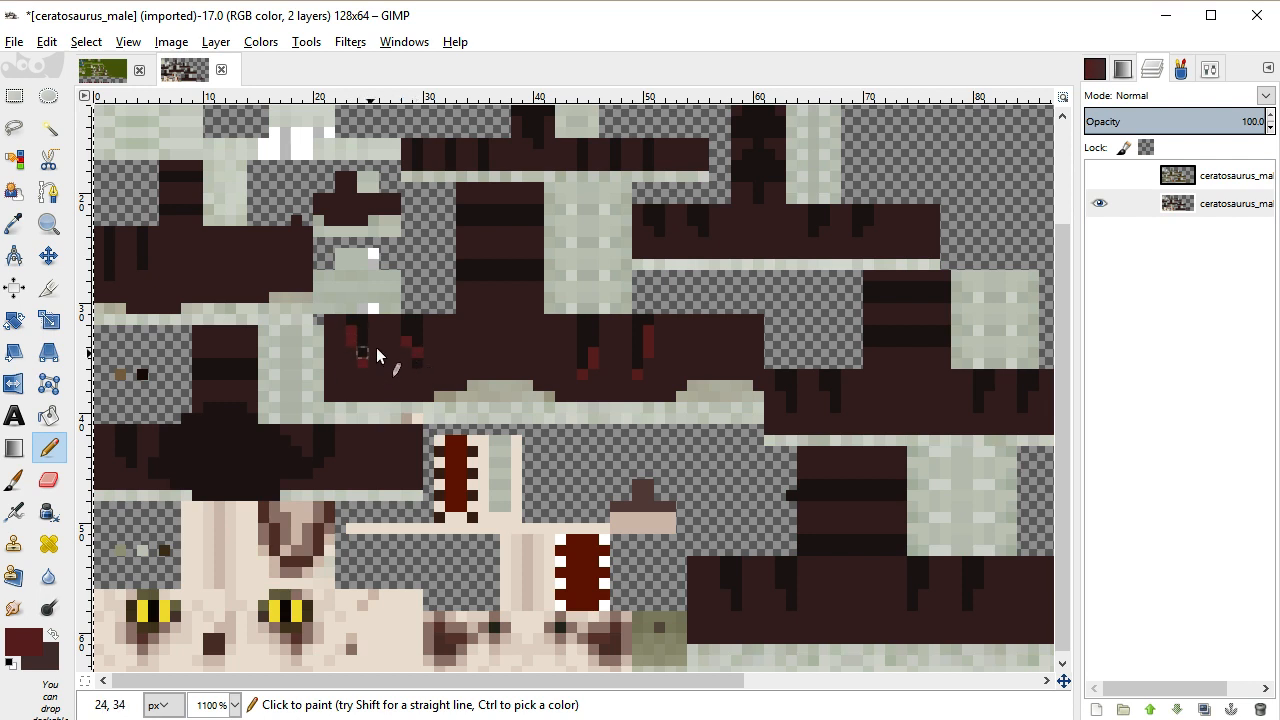
Try muted red pixels on the lower near-black stripe across the back
{"action": "scroll", "coordinate": [494, 356], "scroll_direction": "up", "scroll_amount": 3}
{"action": "left_click", "coordinate": [471, 398]}
{"action": "left_click", "coordinate": [509, 410]}
{"action": "left_click", "coordinate": [520, 409]}
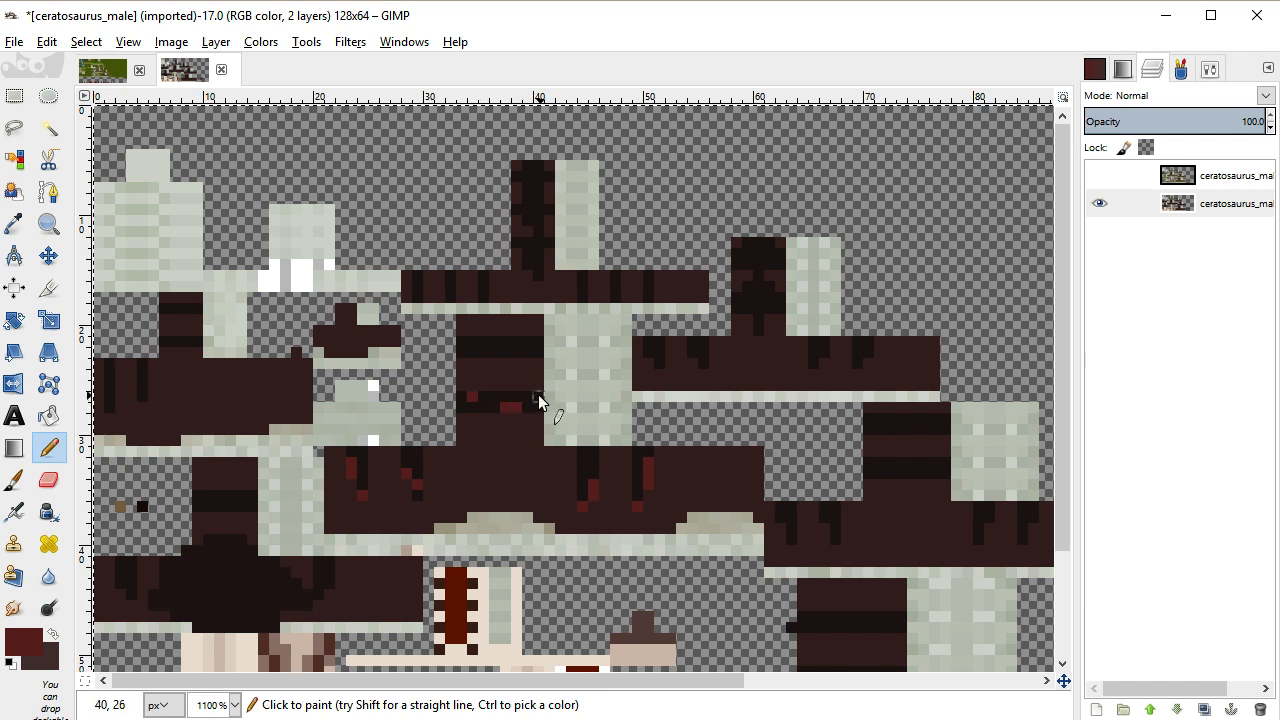
{"action": "left_click", "coordinate": [530, 398]}
Undo the muted red accent pixels on the back and flanks
{"action": "key", "text": "ctrl+z"}
{"action": "key", "text": "ctrl+z"}
{"action": "key", "text": "ctrl+z"}
{"action": "key", "text": "ctrl+z"}
{"action": "key", "text": "ctrl+z"}
{"action": "key", "text": "ctrl+z"}
{"action": "key", "text": "ctrl+z"}
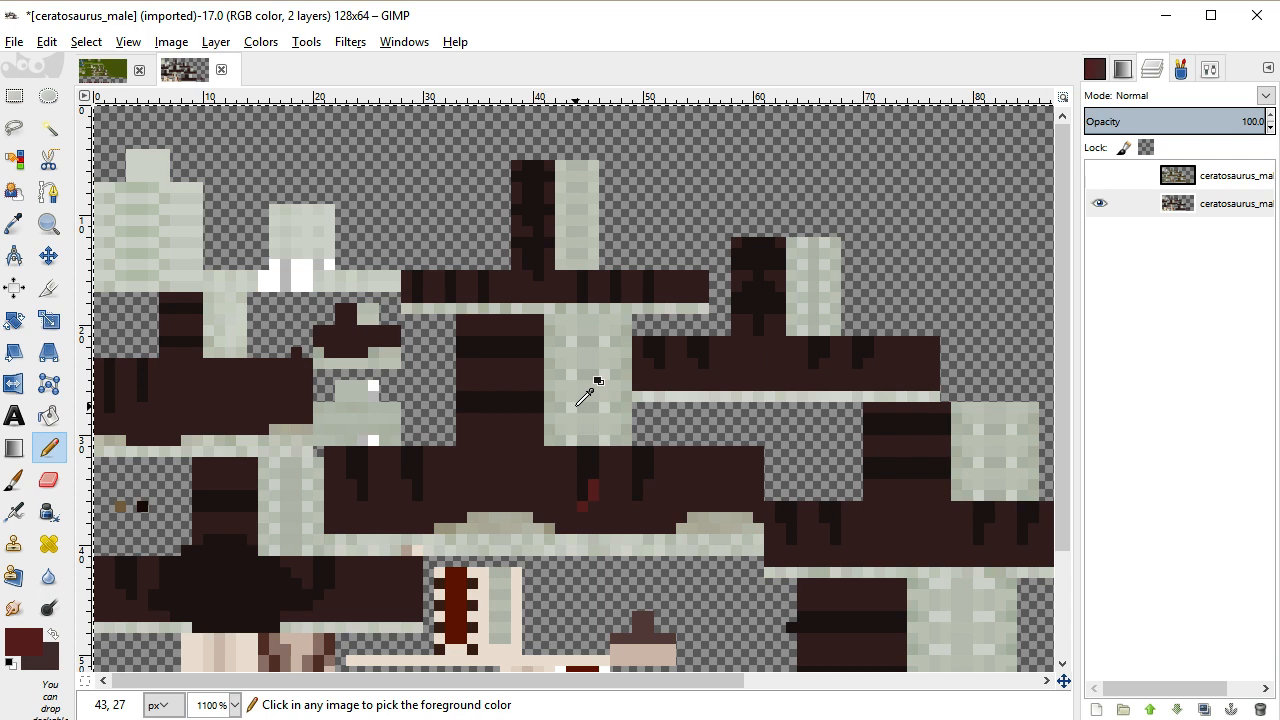
Set the foreground colour to light grey bcb5b5
{"action": "scroll", "coordinate": [577, 405], "scroll_direction": "down", "scroll_amount": 3}
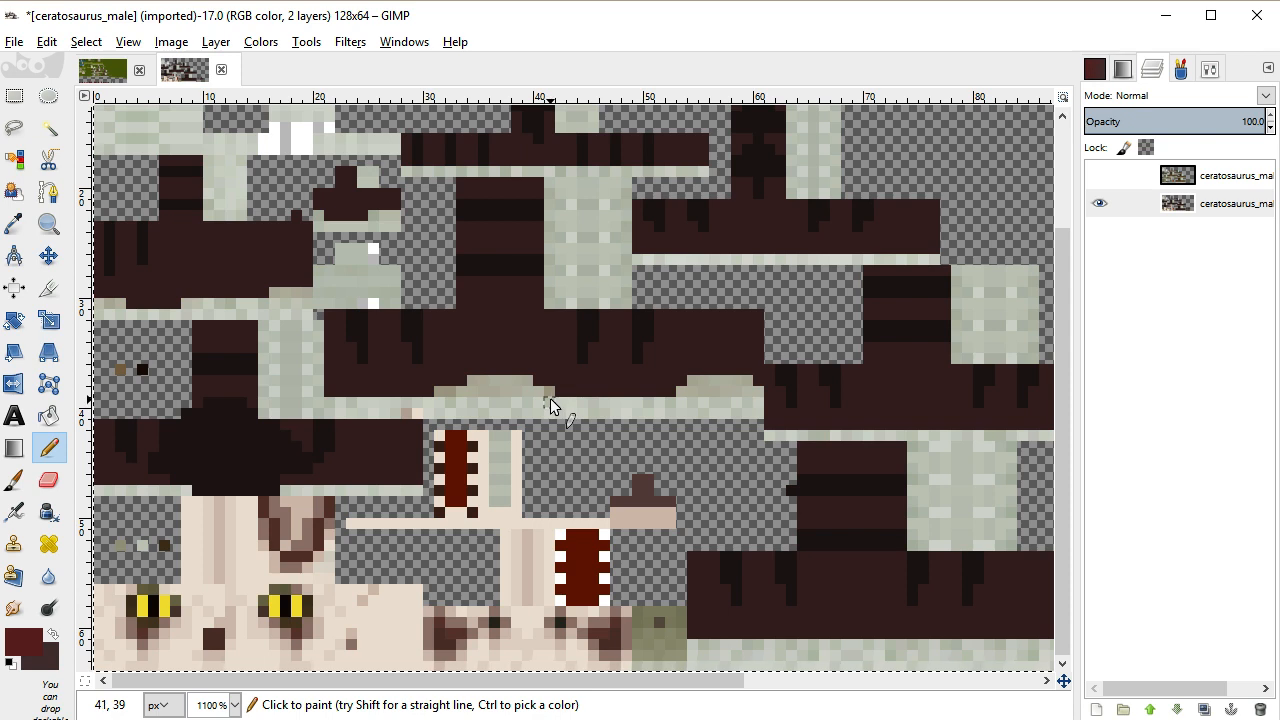
{"action": "left_click", "coordinate": [28, 640]}
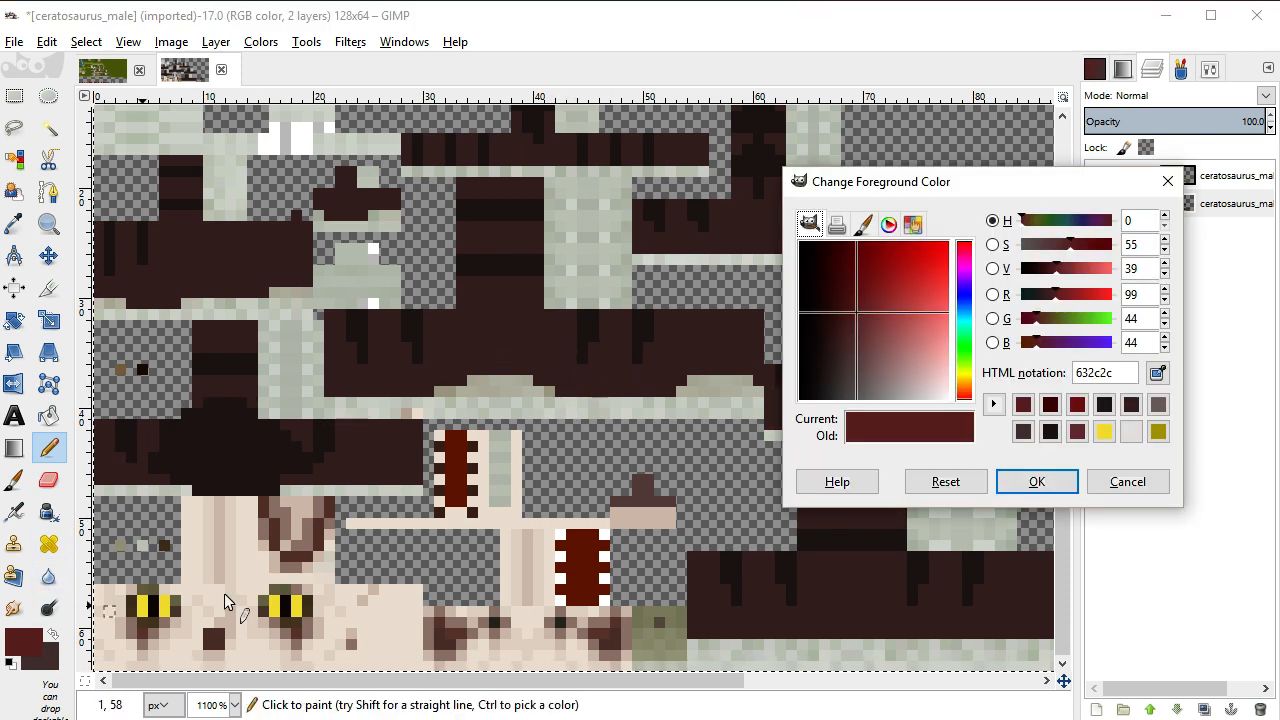
{"action": "left_click", "coordinate": [1131, 431]}
{"action": "left_click_drag", "start_coordinate": [922, 373], "coordinate": [933, 403]}
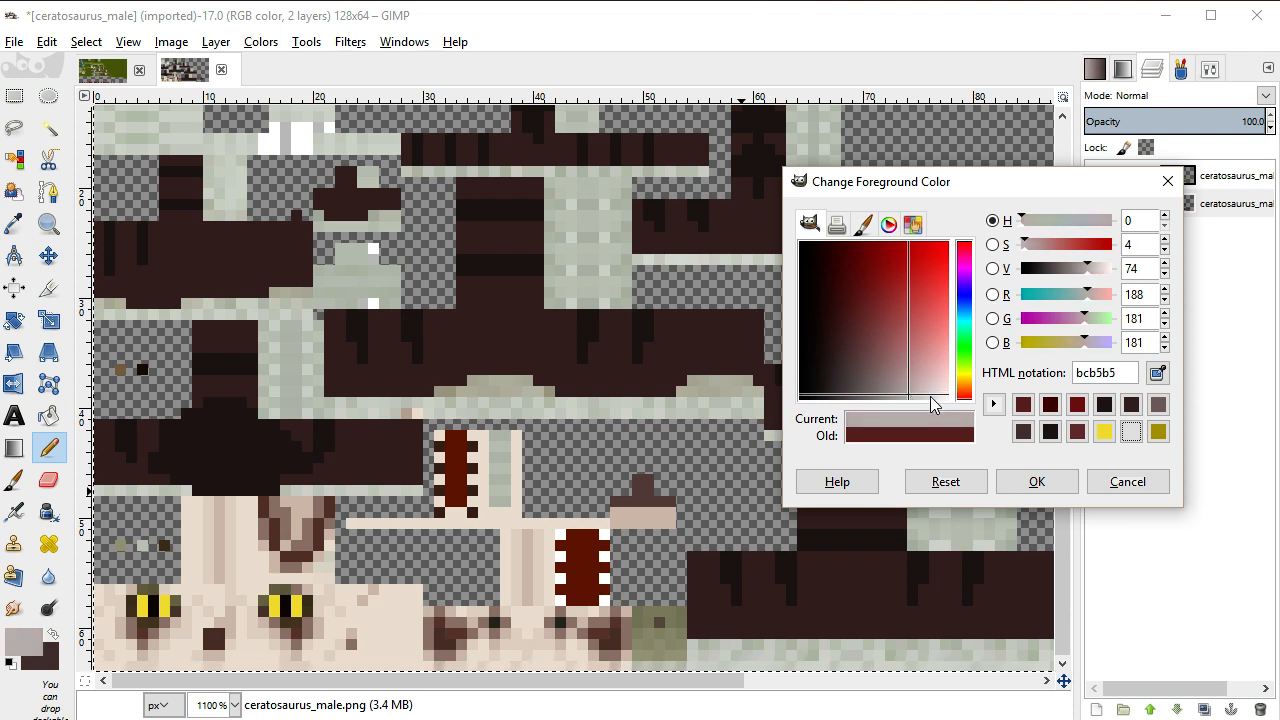
{"action": "left_click", "coordinate": [1037, 481]}
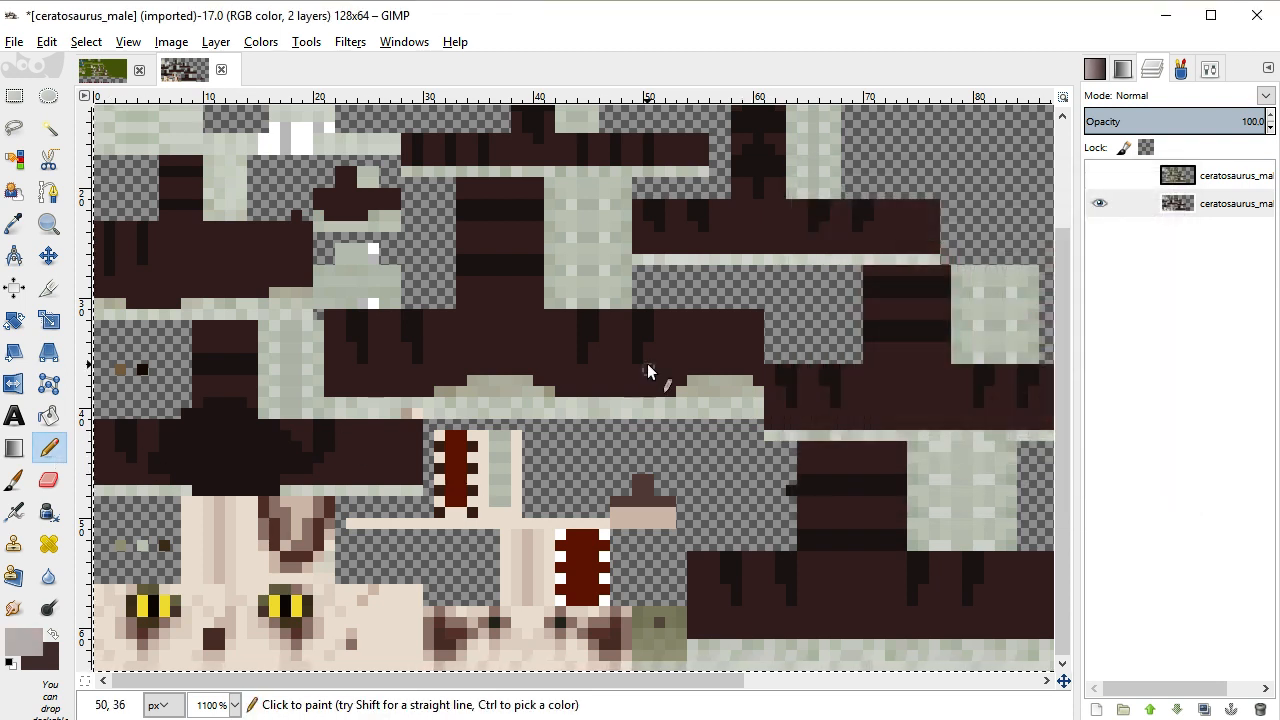
Try a row of light grey spots one pixel apart along the right-hand body flank, and undo the row
{"action": "left_click", "coordinate": [549, 325]}
{"action": "left_click", "coordinate": [571, 325]}
{"action": "left_click", "coordinate": [593, 325]}
{"action": "left_click", "coordinate": [615, 325]}
{"action": "left_click", "coordinate": [639, 325]}
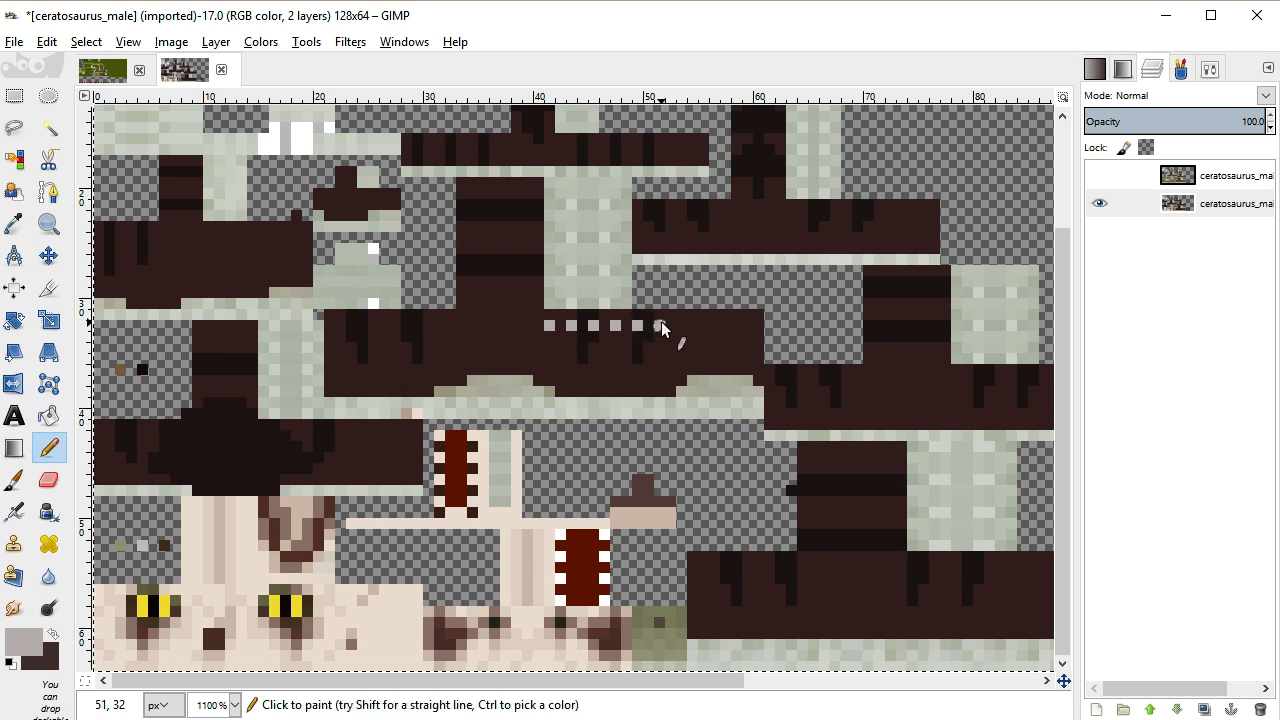
{"action": "key", "text": "ctrl+z"}
{"action": "key", "text": "ctrl+z"}
{"action": "key", "text": "ctrl+z"}
{"action": "key", "text": "ctrl+z"}
{"action": "key", "text": "ctrl+z"}
{"action": "key", "text": "ctrl+z"}
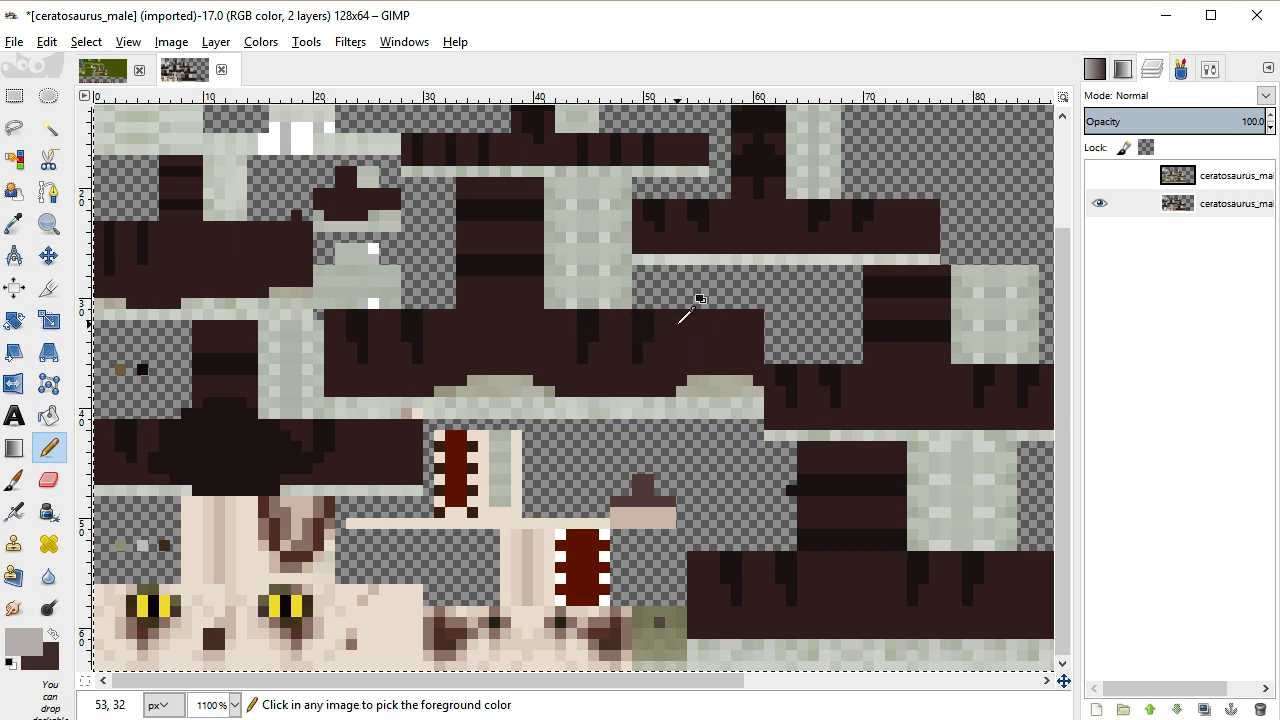
Restore the first grey spot and continue it as a row of seven spots, two pixels apart, along the right-hand flank
{"action": "key", "text": "ctrl+y"}
{"action": "left_click", "coordinate": [587, 325]}
{"action": "left_click", "coordinate": [620, 325]}
{"action": "left_click", "coordinate": [648, 326]}
{"action": "left_click", "coordinate": [681, 326]}
{"action": "left_click", "coordinate": [714, 326]}
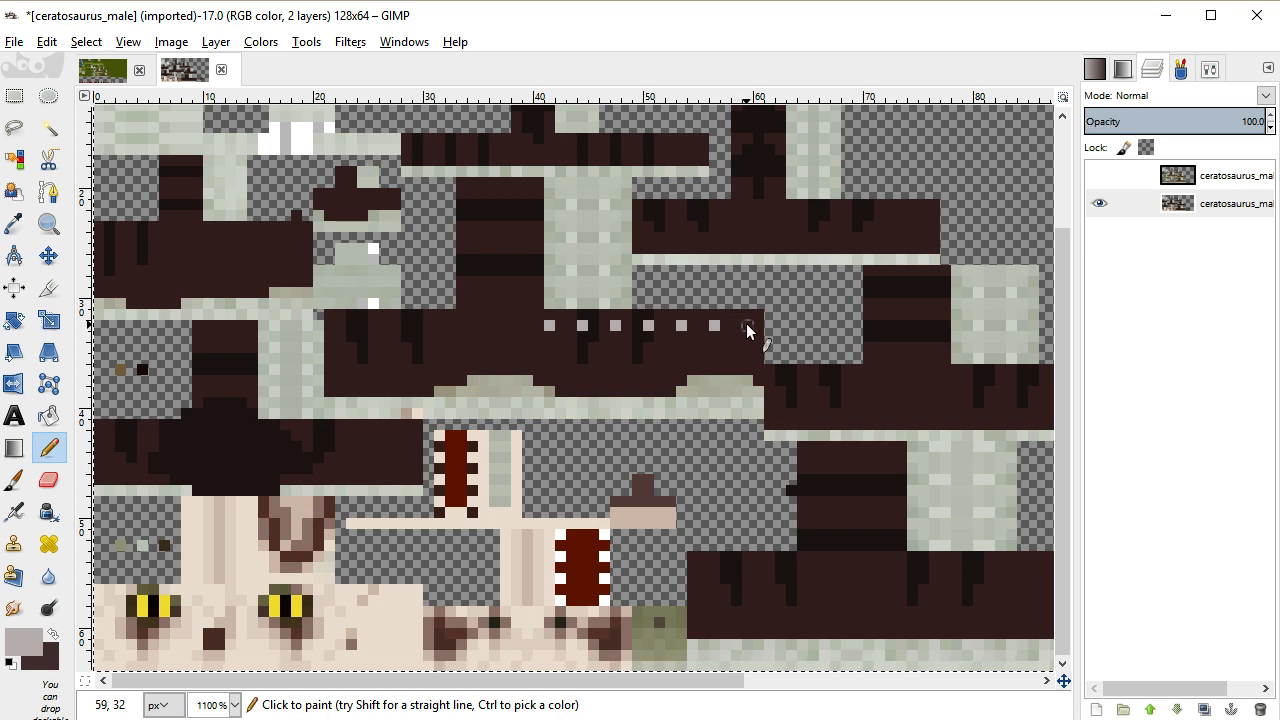
{"action": "left_click", "coordinate": [747, 326]}
Try a second row of grey spots aligned beneath the first on the right-hand flank, and undo it
{"action": "left_click", "coordinate": [745, 350]}
{"action": "left_click", "coordinate": [711, 348]}
{"action": "left_click", "coordinate": [681, 349]}
{"action": "left_click", "coordinate": [648, 349]}
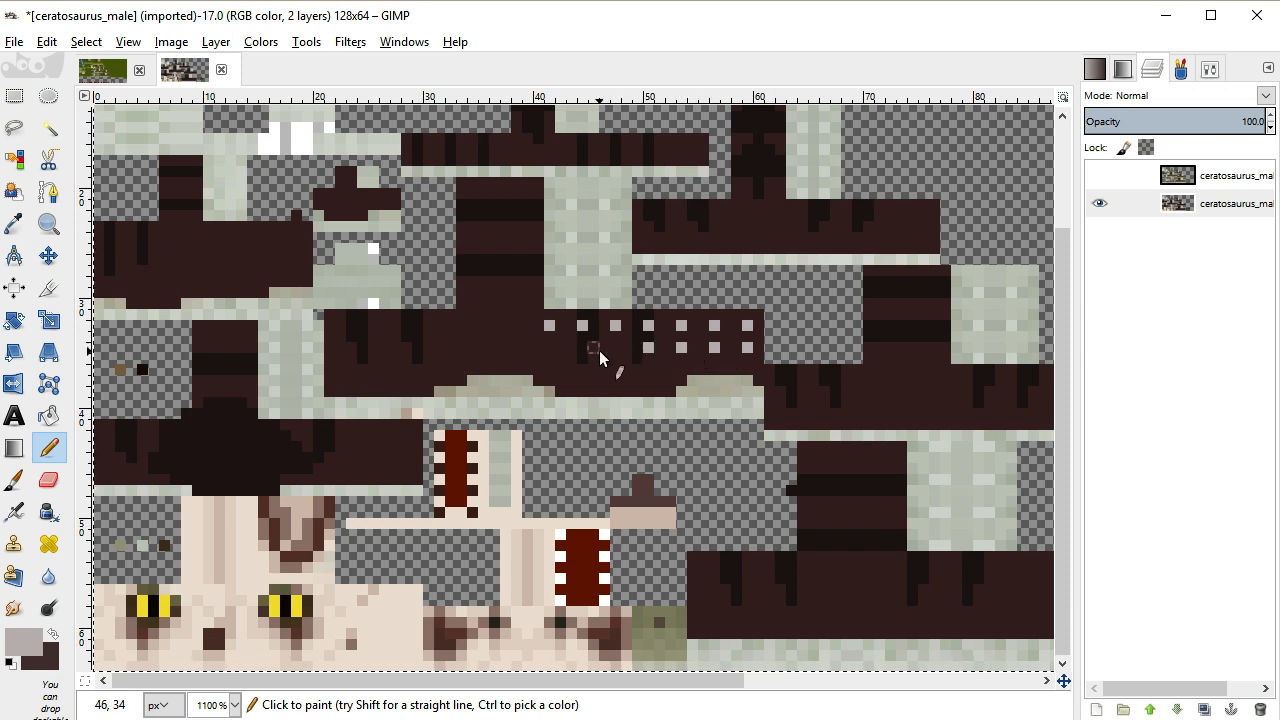
{"action": "key", "text": "ctrl+z"}
{"action": "key", "text": "ctrl+z"}
{"action": "key", "text": "ctrl+z"}
{"action": "key", "text": "ctrl+z"}
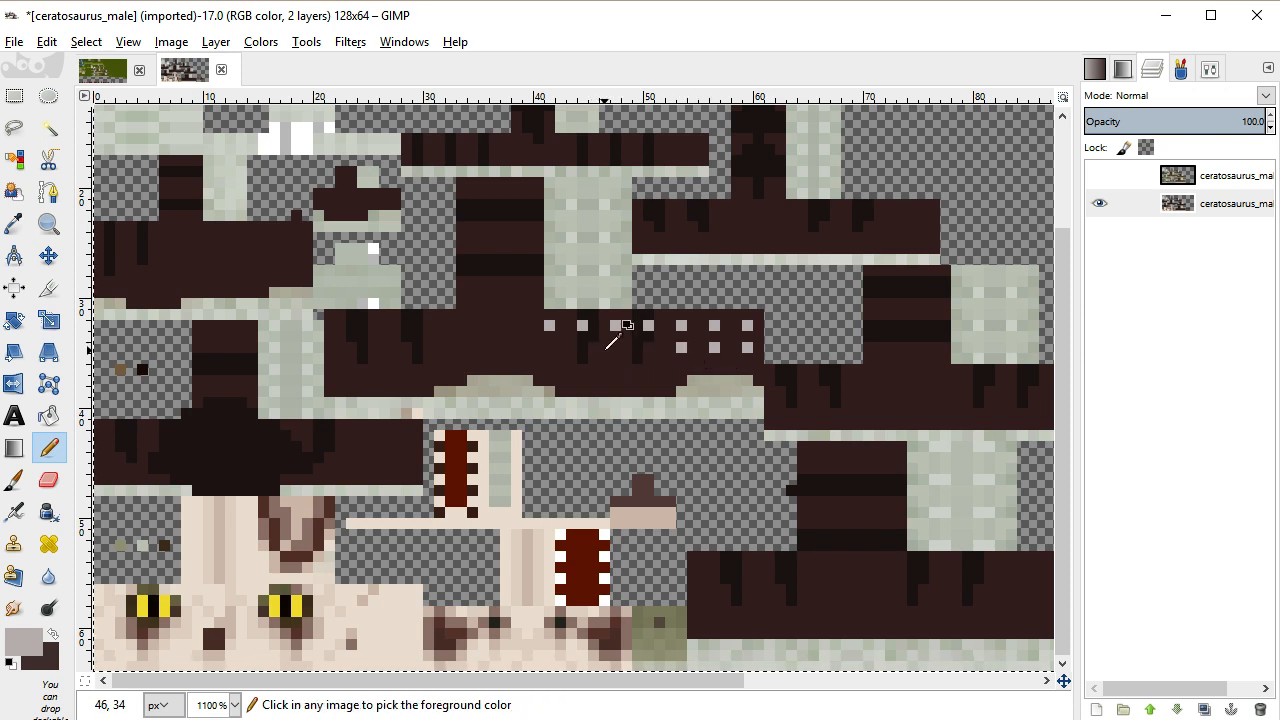
{"action": "key", "text": "ctrl+z"}
{"action": "key", "text": "ctrl+y"}
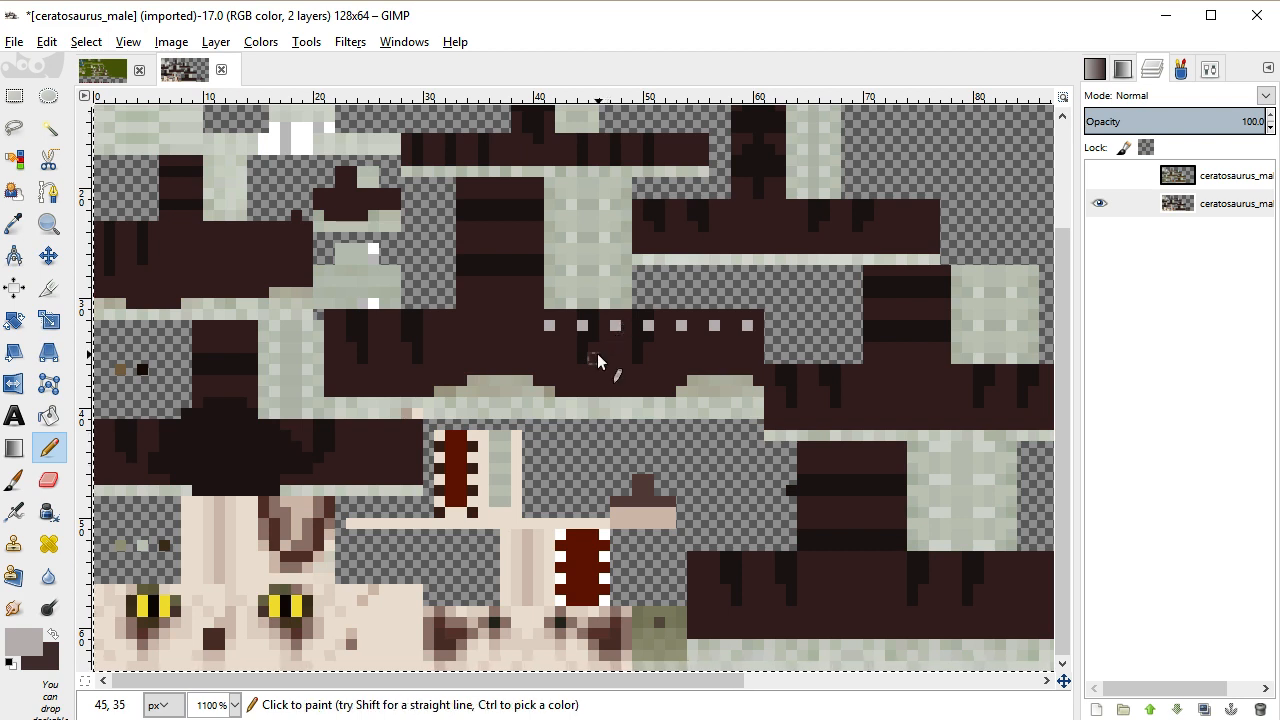
Scatter light grey spots at staggered positions beneath the upper row on the right-hand flank
{"action": "left_click", "coordinate": [564, 349]}
{"action": "left_click", "coordinate": [606, 349]}
{"action": "left_click", "coordinate": [650, 359]}
{"action": "left_click", "coordinate": [701, 349]}
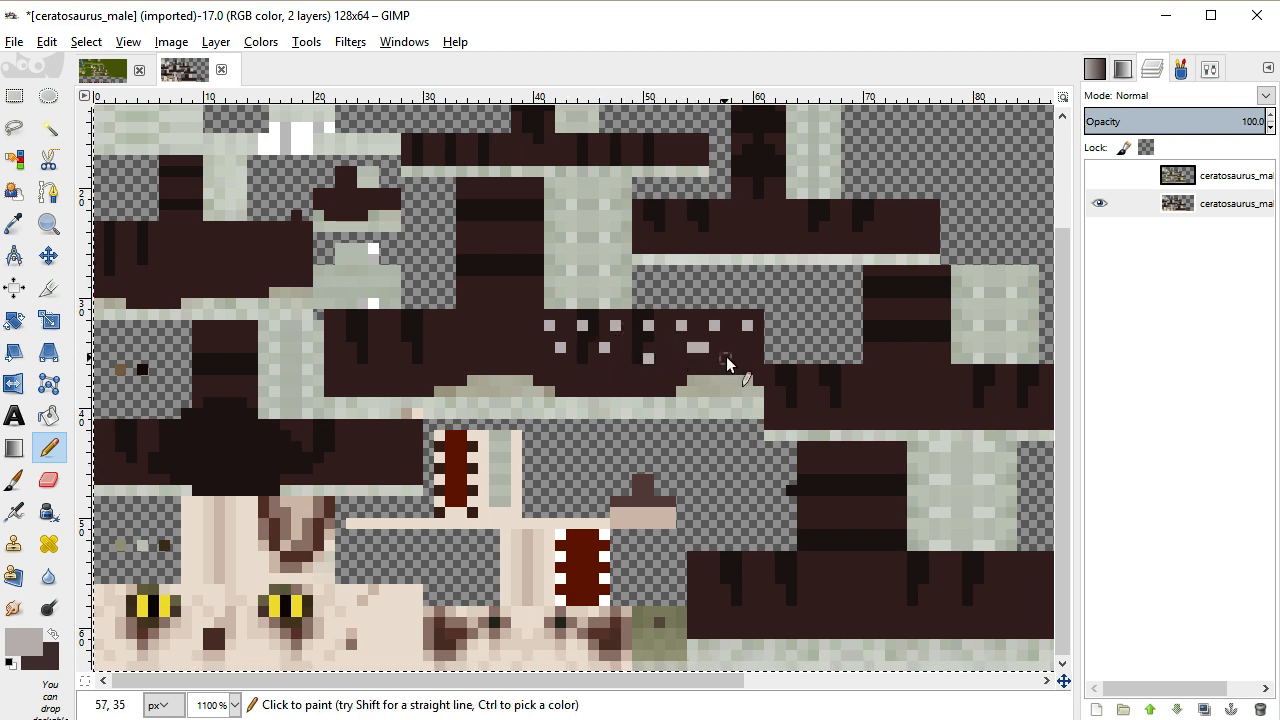
{"action": "left_click", "coordinate": [727, 358]}
Pencil an upper row of light grey spots on the left-hand body flank and scatter further spots beneath it
{"action": "scroll", "coordinate": [613, 386], "scroll_direction": "up", "scroll_amount": 3}
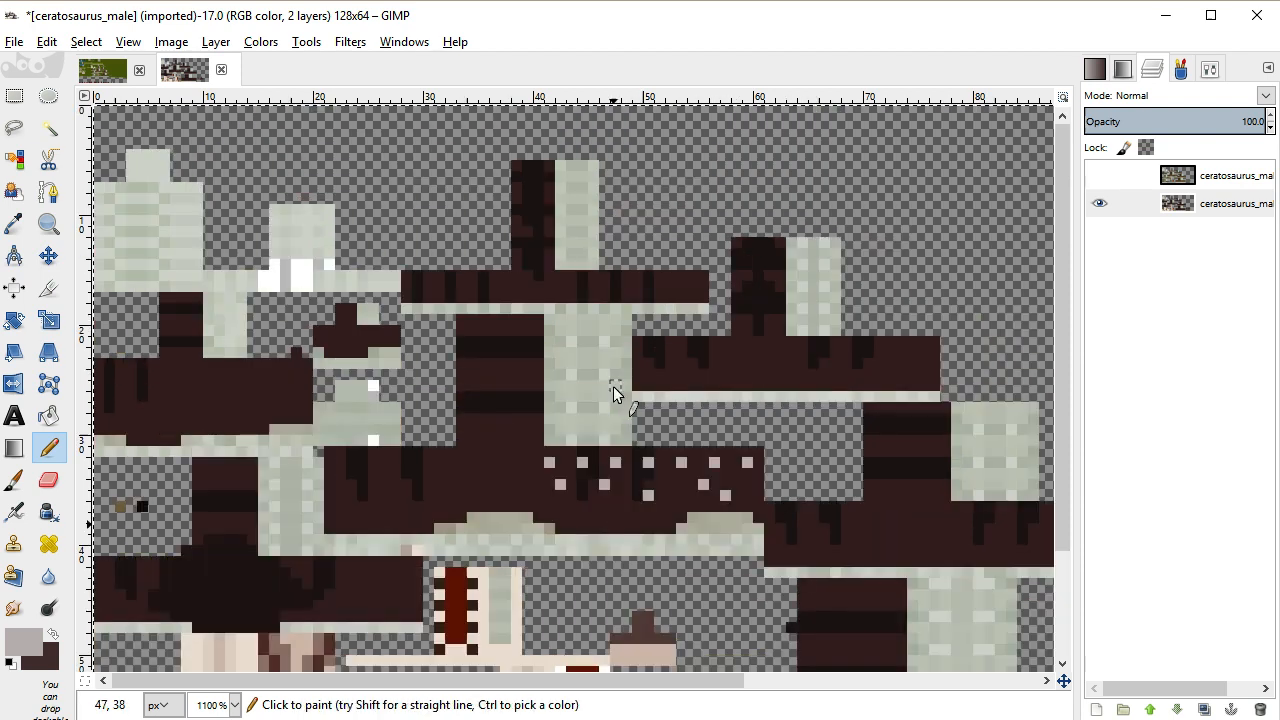
{"action": "left_click", "coordinate": [450, 461]}
{"action": "left_click", "coordinate": [421, 462]}
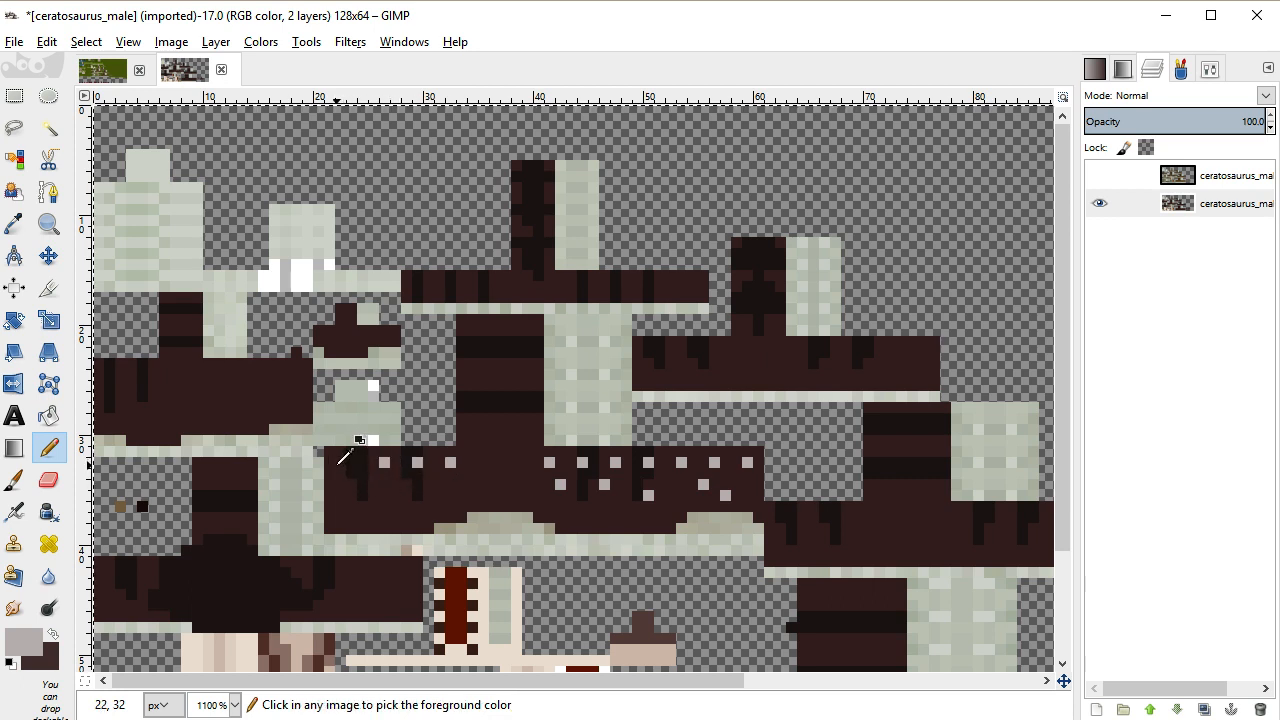
{"action": "left_click", "coordinate": [350, 464]}
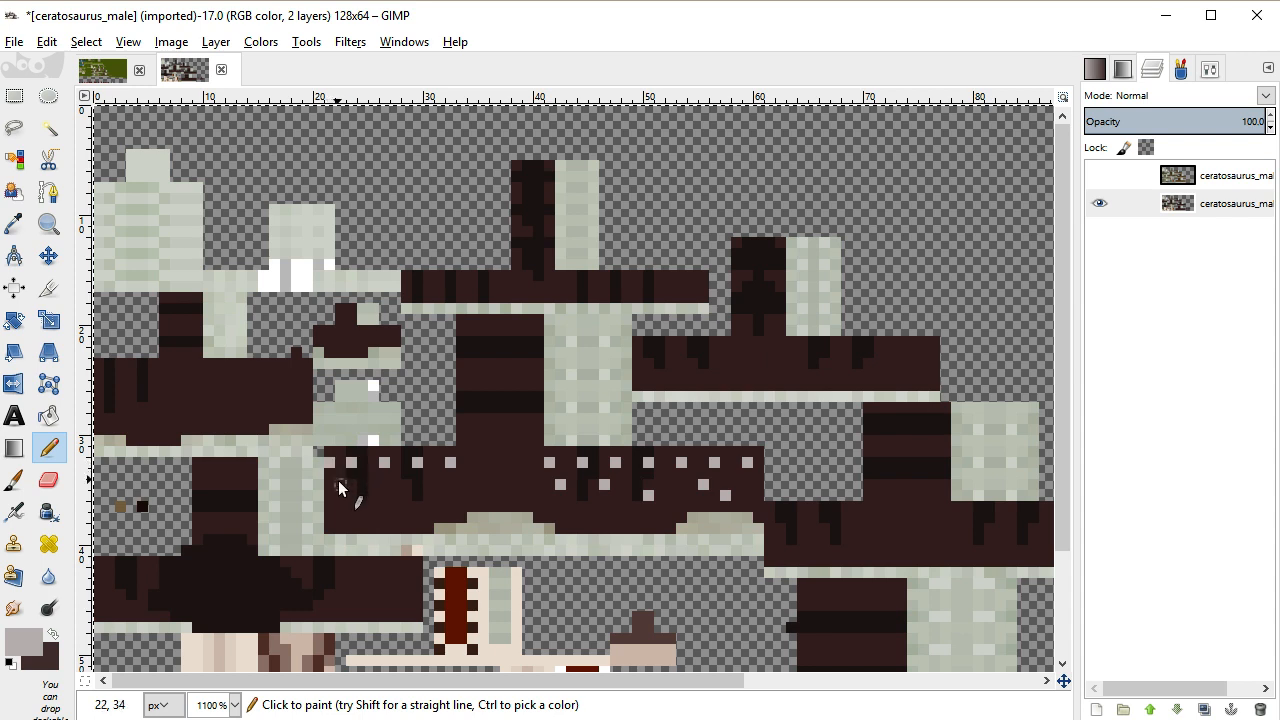
{"action": "left_click", "coordinate": [395, 506]}
{"action": "left_click", "coordinate": [439, 485]}
{"action": "left_click", "coordinate": [352, 496]}
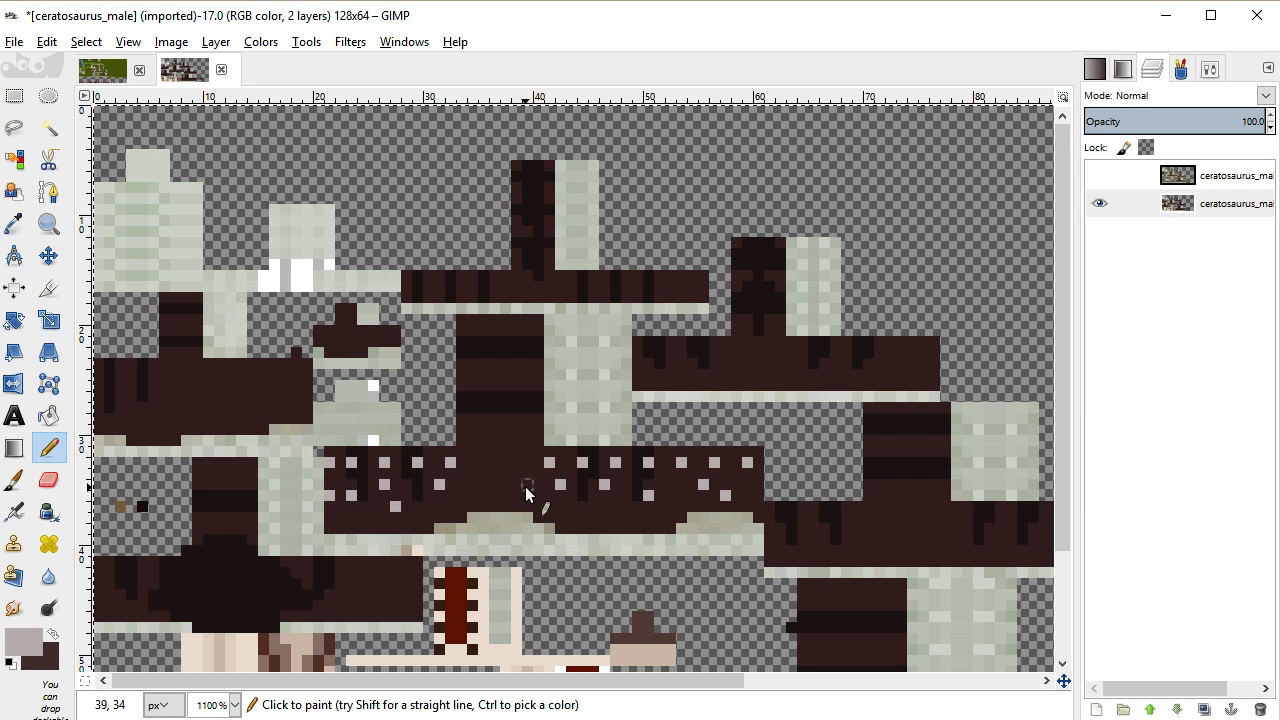
Undo all the light grey spots on both body flanks back to the plain striped skin
{"action": "scroll", "coordinate": [526, 487], "scroll_direction": "down", "scroll_amount": 2}
{"action": "scroll", "coordinate": [526, 487], "scroll_direction": "up", "scroll_amount": 2}
{"action": "scroll", "coordinate": [527, 490], "scroll_direction": "down", "scroll_amount": 3}
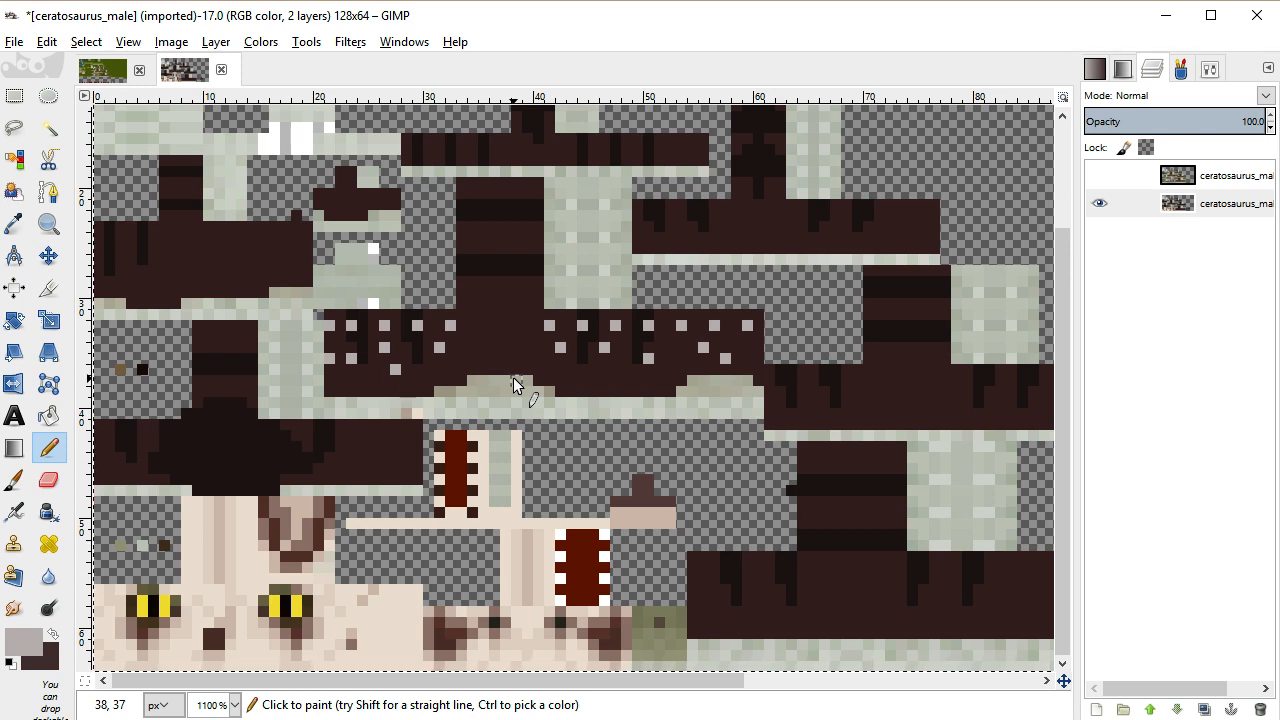
{"action": "key", "text": "ctrl+z"}
{"action": "key", "text": "ctrl+z"}
{"action": "key", "text": "ctrl+z"}
{"action": "key", "text": "ctrl+z"}
{"action": "key", "text": "ctrl+z"}
{"action": "key", "text": "ctrl+z"}
{"action": "key", "text": "ctrl+z"}
{"action": "key", "text": "ctrl+z"}
{"action": "key", "text": "ctrl+z"}
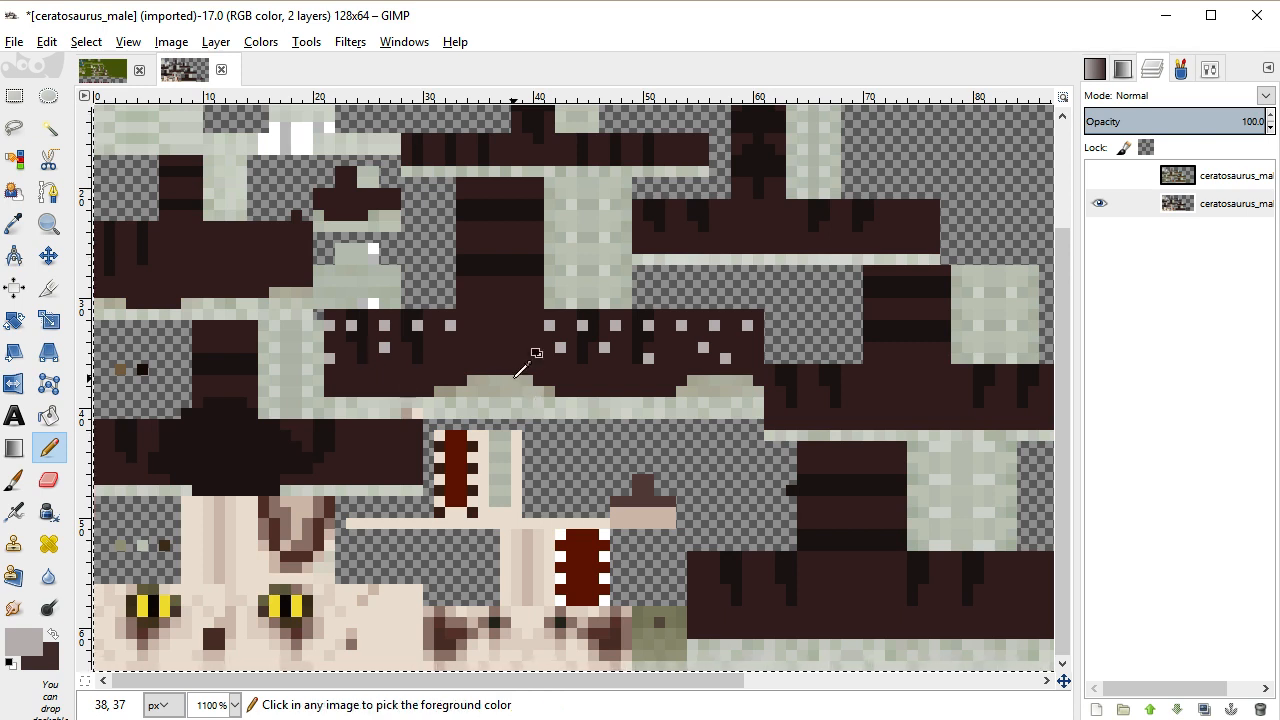
{"action": "key", "text": "ctrl+z"}
{"action": "key", "text": "ctrl+z"}
{"action": "key", "text": "ctrl+z"}
{"action": "key", "text": "ctrl+z"}
{"action": "key", "text": "ctrl+z"}
{"action": "key", "text": "ctrl+z"}
{"action": "key", "text": "ctrl+z"}
{"action": "key", "text": "ctrl+z"}
{"action": "key", "text": "ctrl+z"}
{"action": "key", "text": "ctrl+z"}
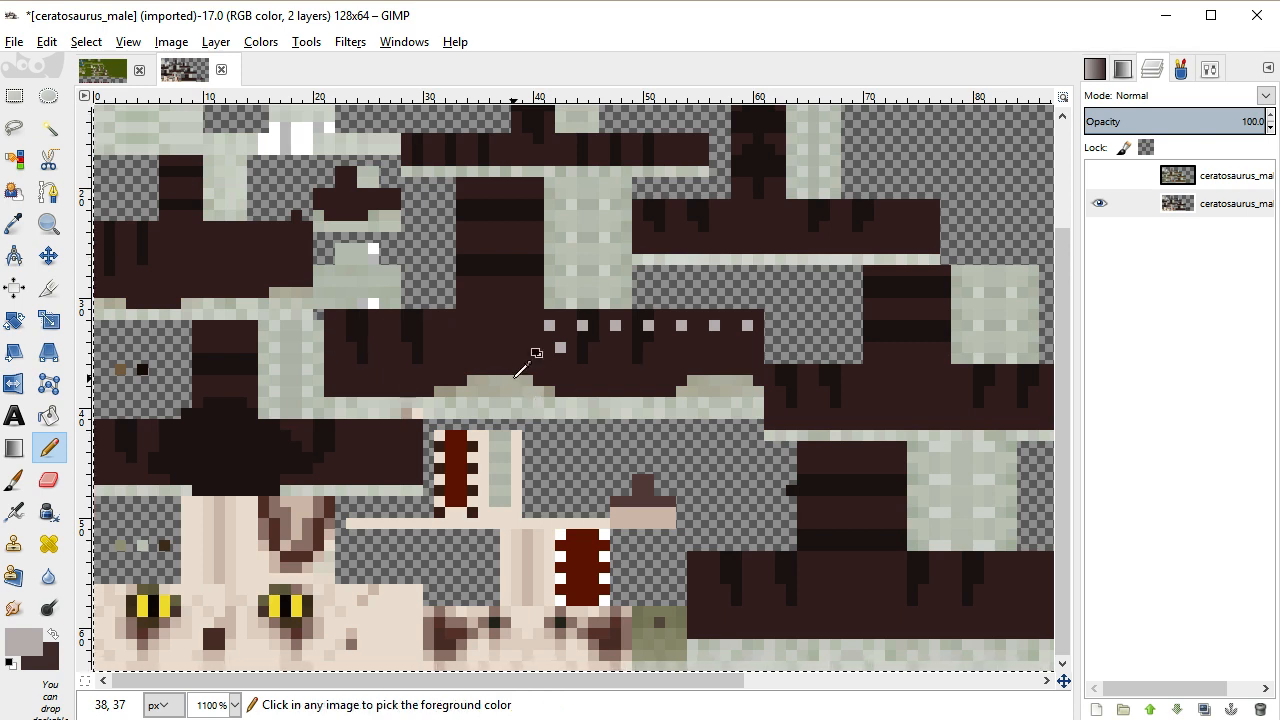
{"action": "key", "text": "ctrl+z"}
{"action": "key", "text": "ctrl+z"}
{"action": "key", "text": "ctrl+z"}
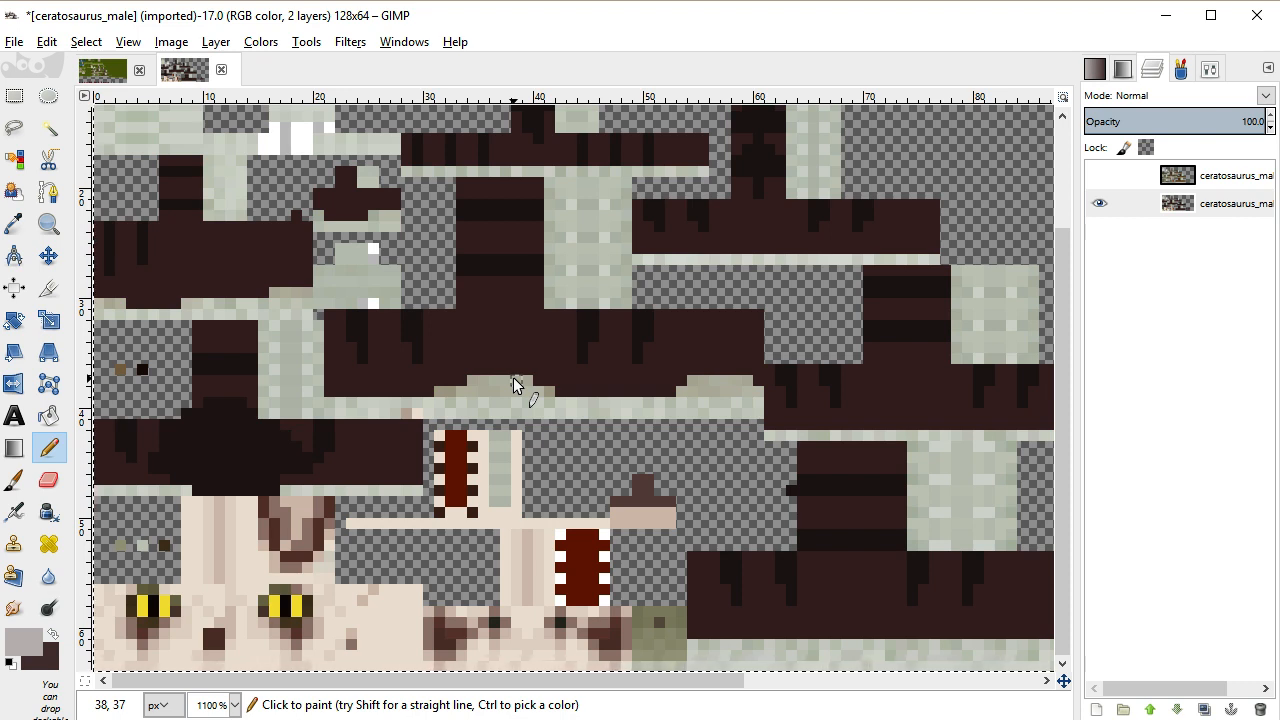
{"action": "scroll", "coordinate": [513, 377], "scroll_direction": "up", "scroll_amount": 2}
{"action": "scroll", "coordinate": [499, 358], "scroll_direction": "down", "scroll_amount": 2}
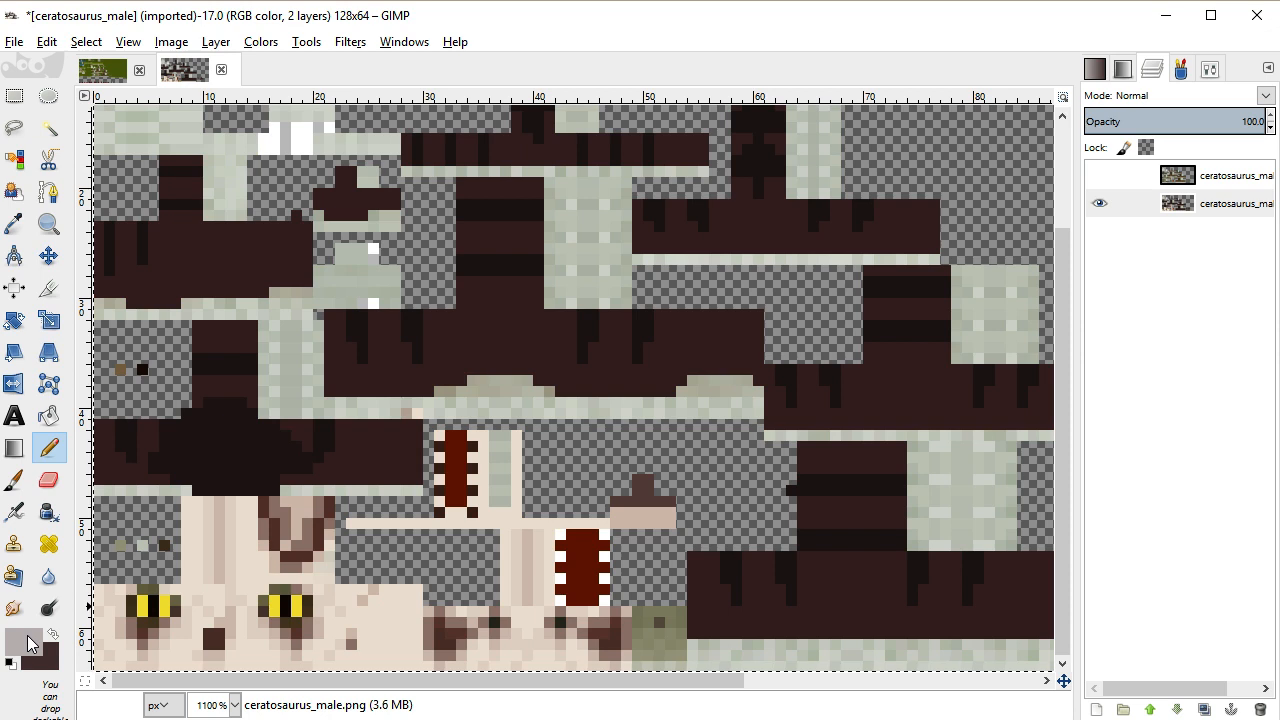
Sample the near-black stripe colour from the body flank and lighten it to value 22 (382f2f) as the foreground colour
{"action": "left_click", "coordinate": [14, 223]}
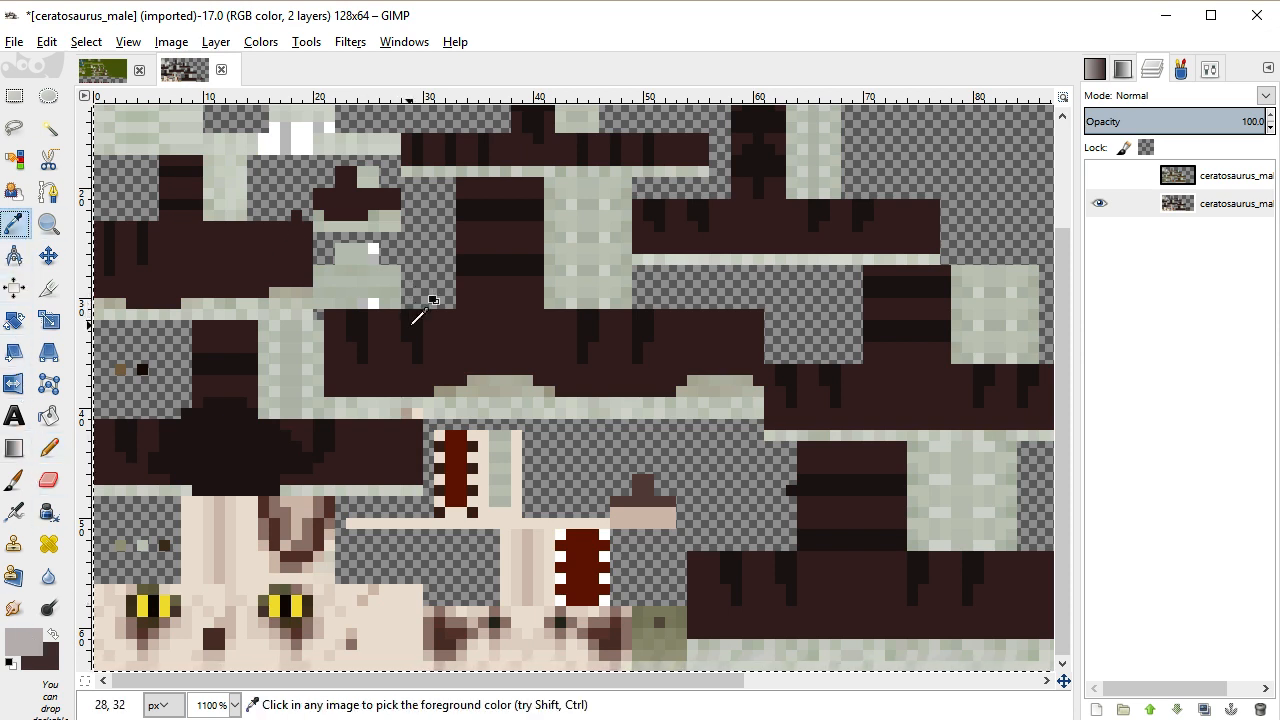
{"action": "left_click", "coordinate": [420, 314]}
{"action": "left_click", "coordinate": [27, 643]}
{"action": "left_click", "coordinate": [1165, 264]}
{"action": "left_click", "coordinate": [1165, 264]}
{"action": "left_click", "coordinate": [1165, 264]}
{"action": "left_click", "coordinate": [1165, 264]}
{"action": "left_click", "coordinate": [1165, 264]}
{"action": "left_click", "coordinate": [1165, 264]}
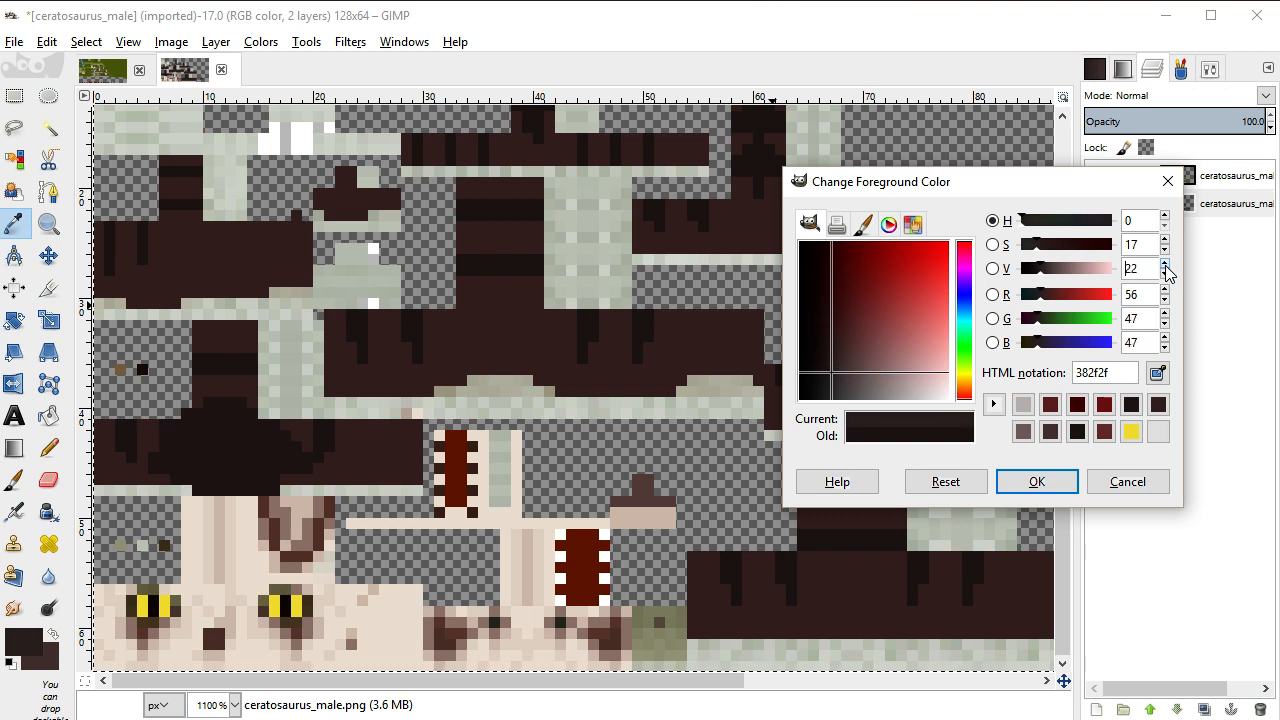
{"action": "left_click", "coordinate": [1036, 481]}
Pencil the lightened shade along the edges of the body flank stripes and in patches between the back stripes
{"action": "key", "text": "n"}
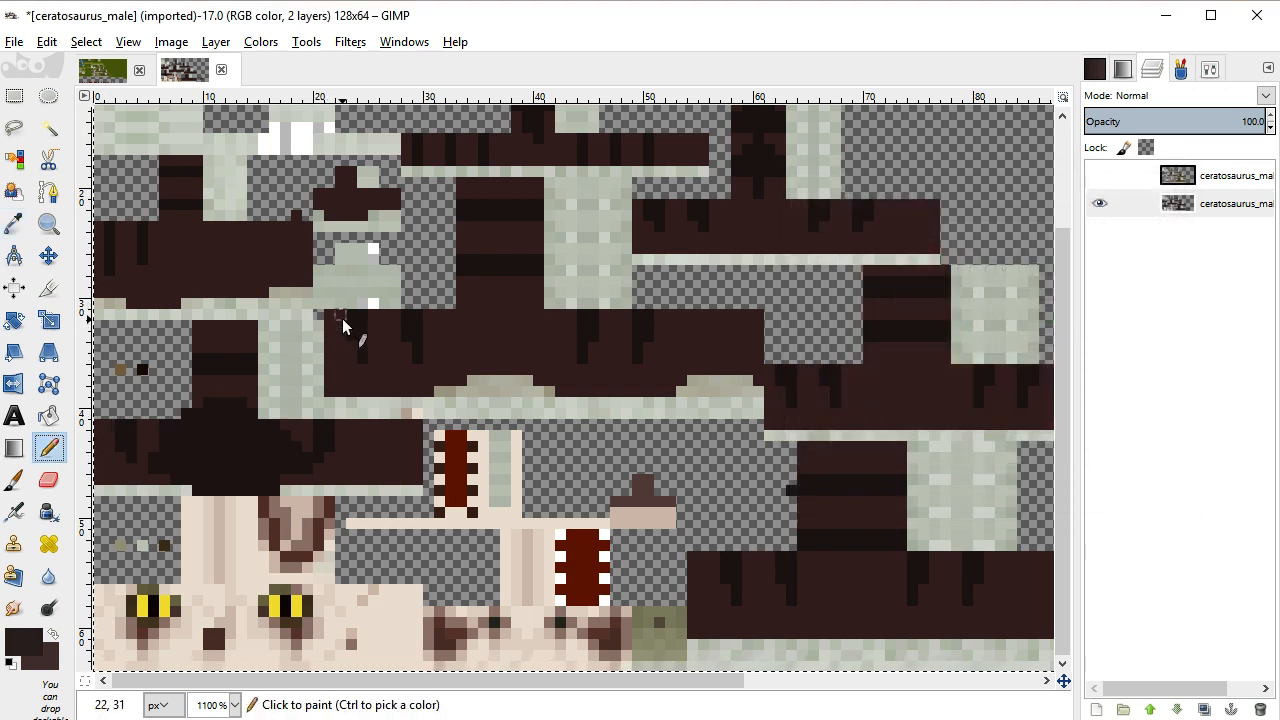
{"action": "left_click_drag", "start_coordinate": [343, 331], "coordinate": [361, 374]}
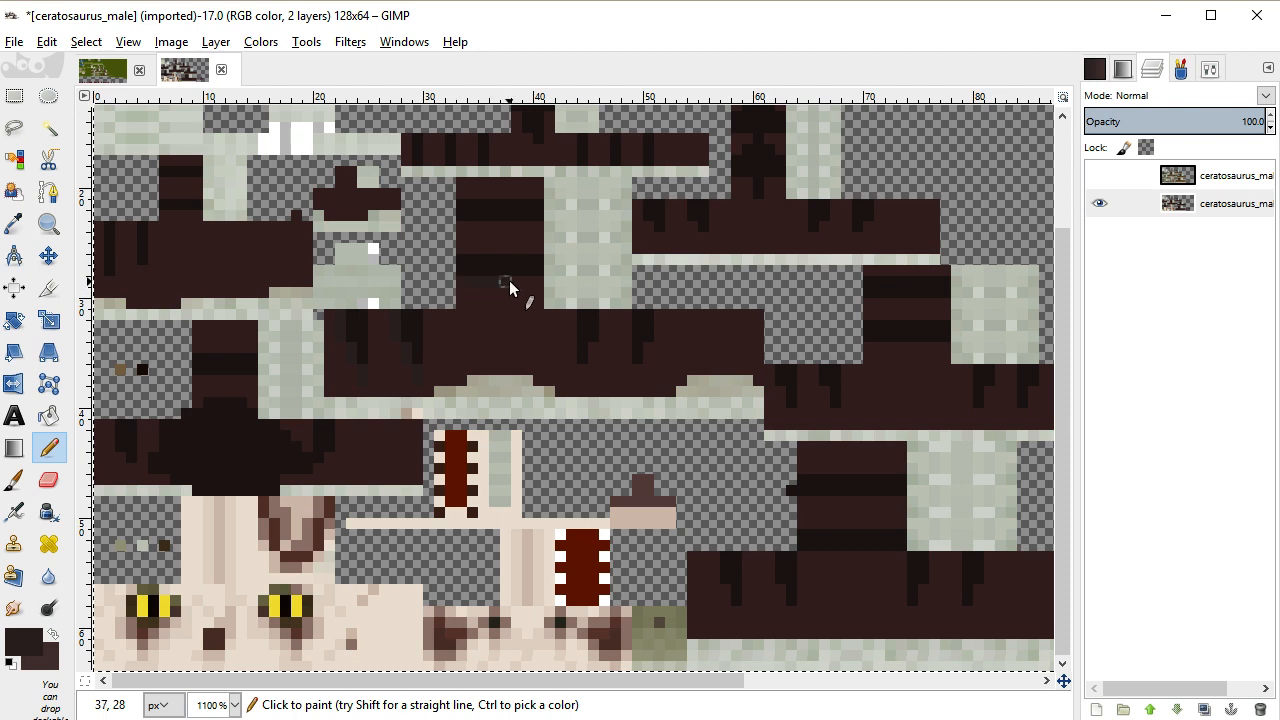
{"action": "left_click_drag", "start_coordinate": [505, 291], "coordinate": [493, 304]}
{"action": "mouse_move", "coordinate": [503, 256]}
{"action": "left_mouse_down"}
{"action": "mouse_move", "coordinate": [491, 234]}
{"action": "mouse_move", "coordinate": [517, 237]}
{"action": "mouse_move", "coordinate": [517, 257]}
{"action": "left_mouse_up"}
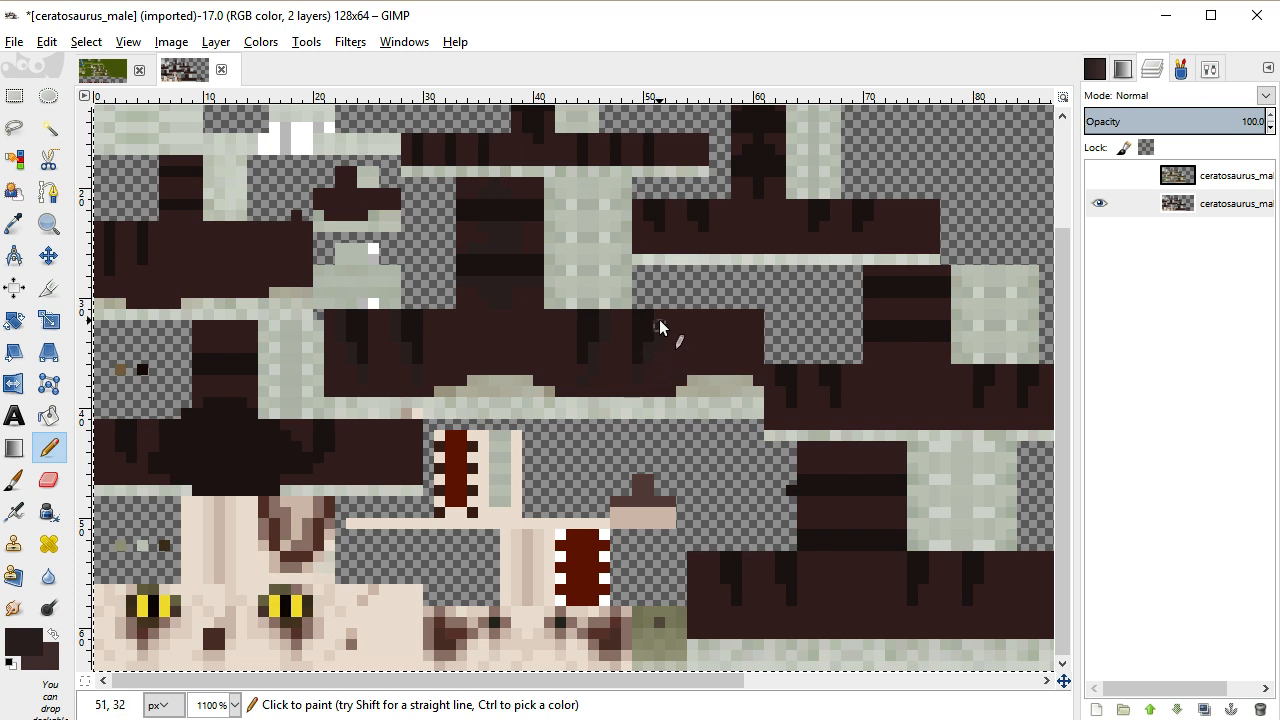
{"action": "scroll", "coordinate": [560, 365], "scroll_direction": "up", "scroll_amount": 3}
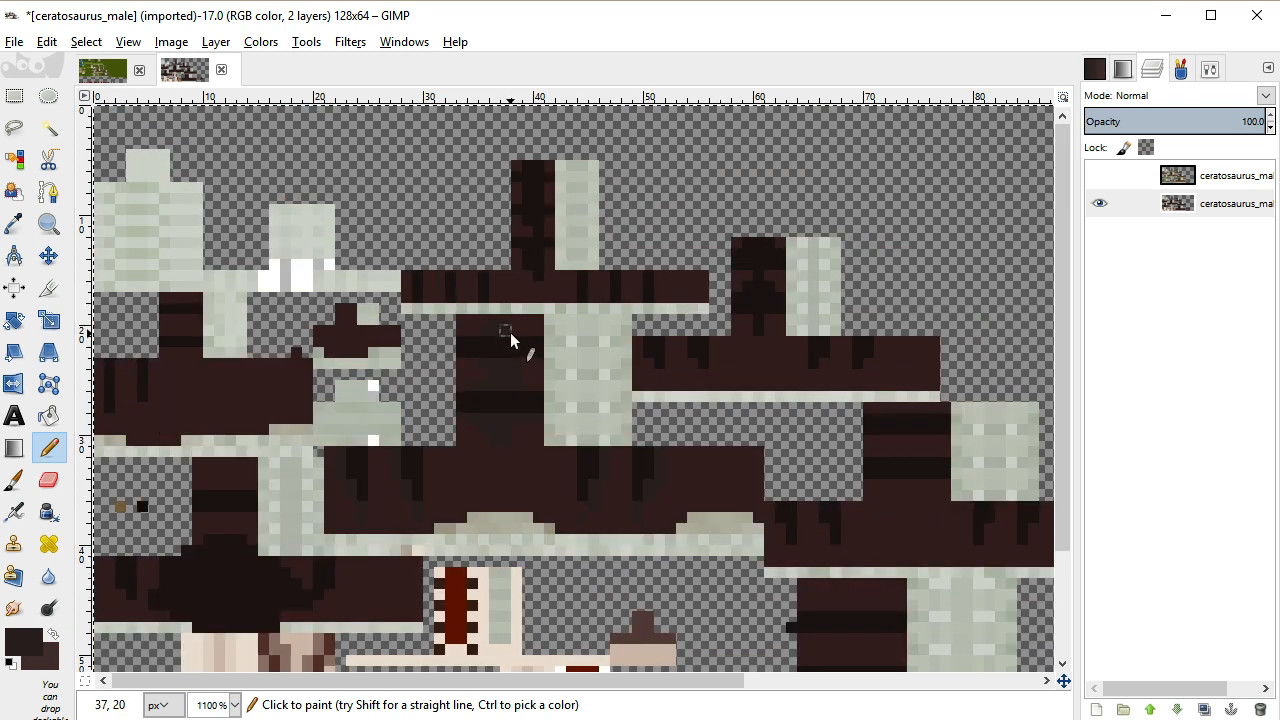
Lighten the foreground shading colour slightly further by raising its HSV value
{"action": "left_click", "coordinate": [22, 640]}
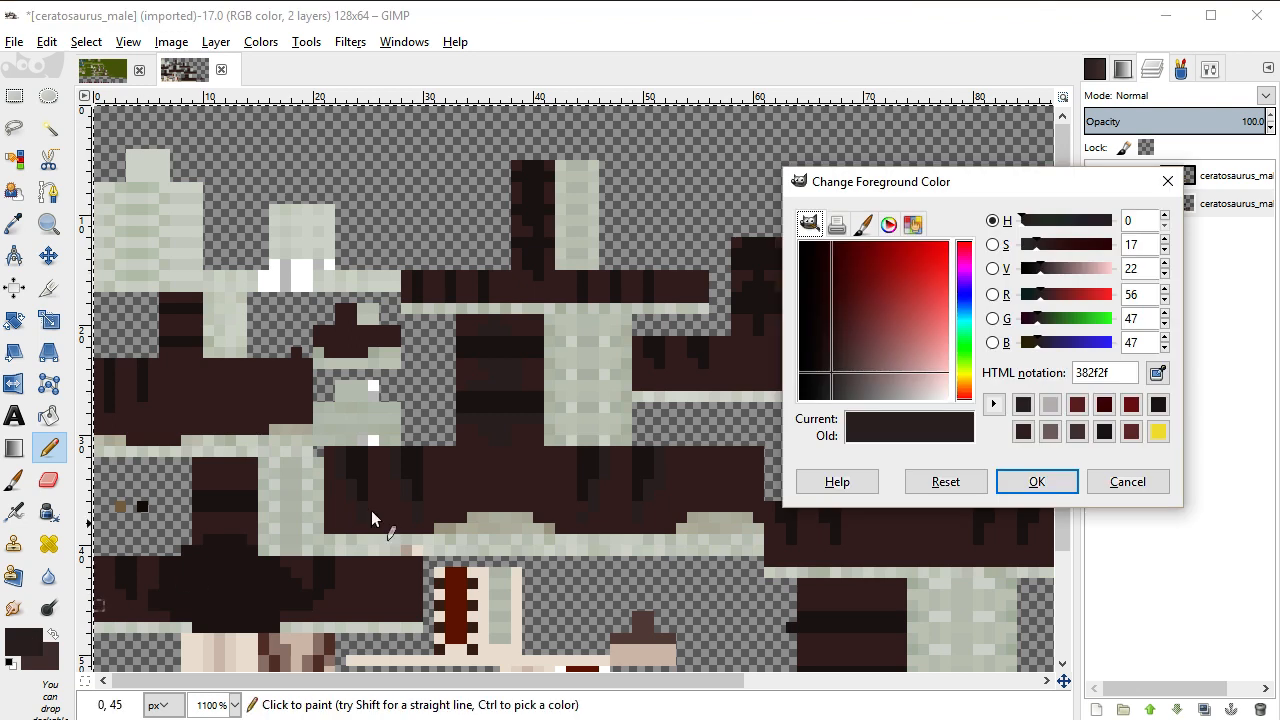
{"action": "left_click", "coordinate": [1163, 263]}
{"action": "left_click", "coordinate": [1163, 263]}
{"action": "left_click", "coordinate": [1163, 263]}
{"action": "left_click", "coordinate": [1037, 483]}
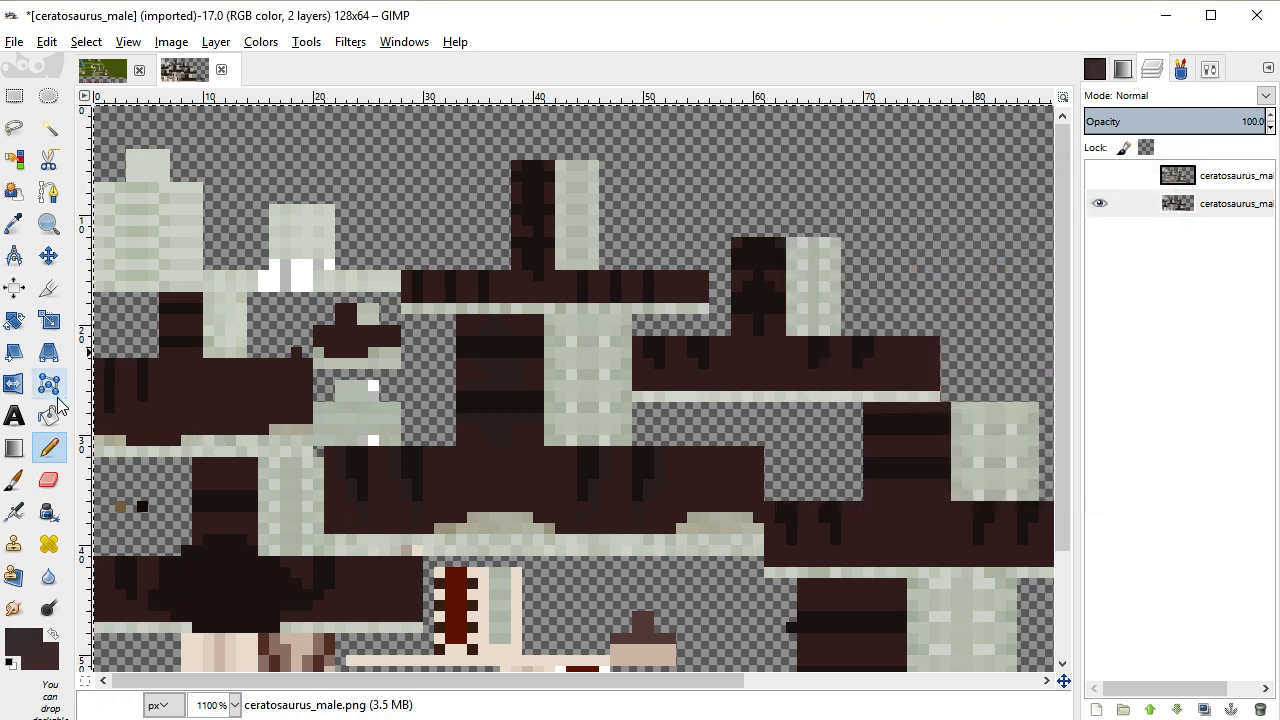
Try a bucket fill with the lighter shade beside the right-hand flank stripe, and undo it
{"action": "left_click", "coordinate": [48, 415]}
{"action": "left_click", "coordinate": [661, 459]}
{"action": "key", "text": "ctrl+z"}
Pencil the lighter dark grey shade over the edges of the body flank stripes and the patches between the back stripes
{"action": "left_click", "coordinate": [48, 447]}
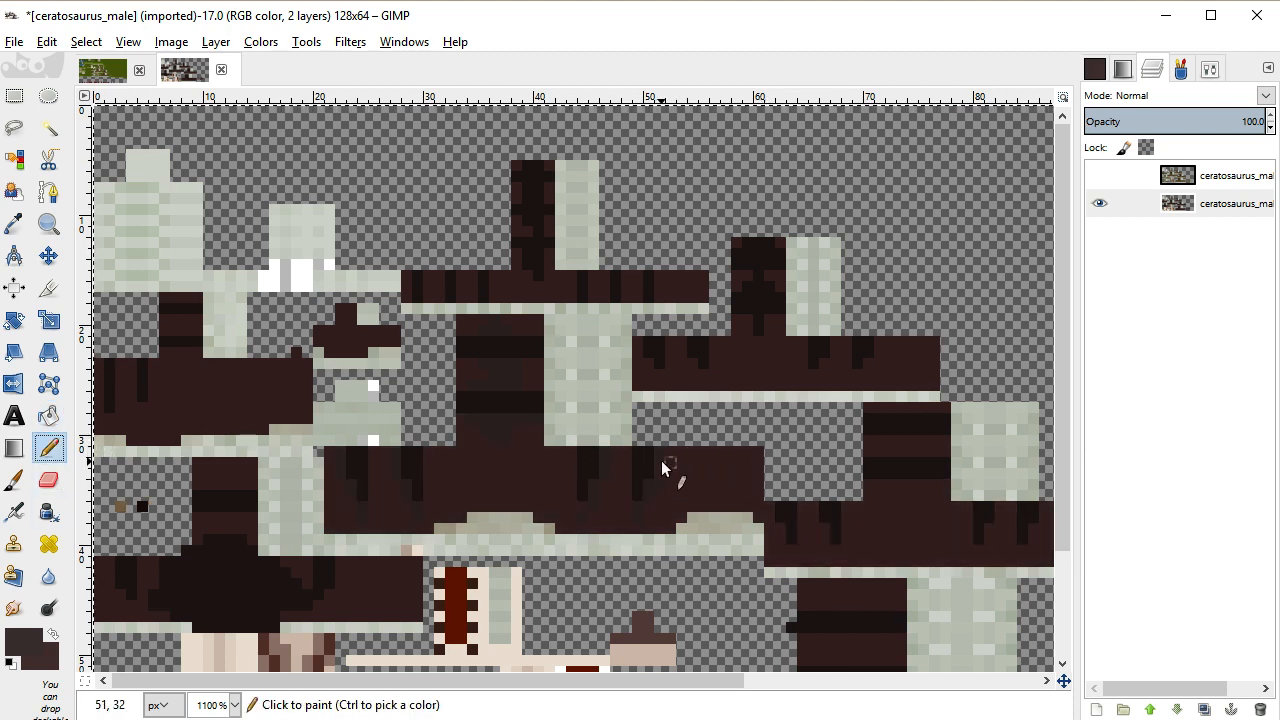
{"action": "left_click", "coordinate": [634, 517]}
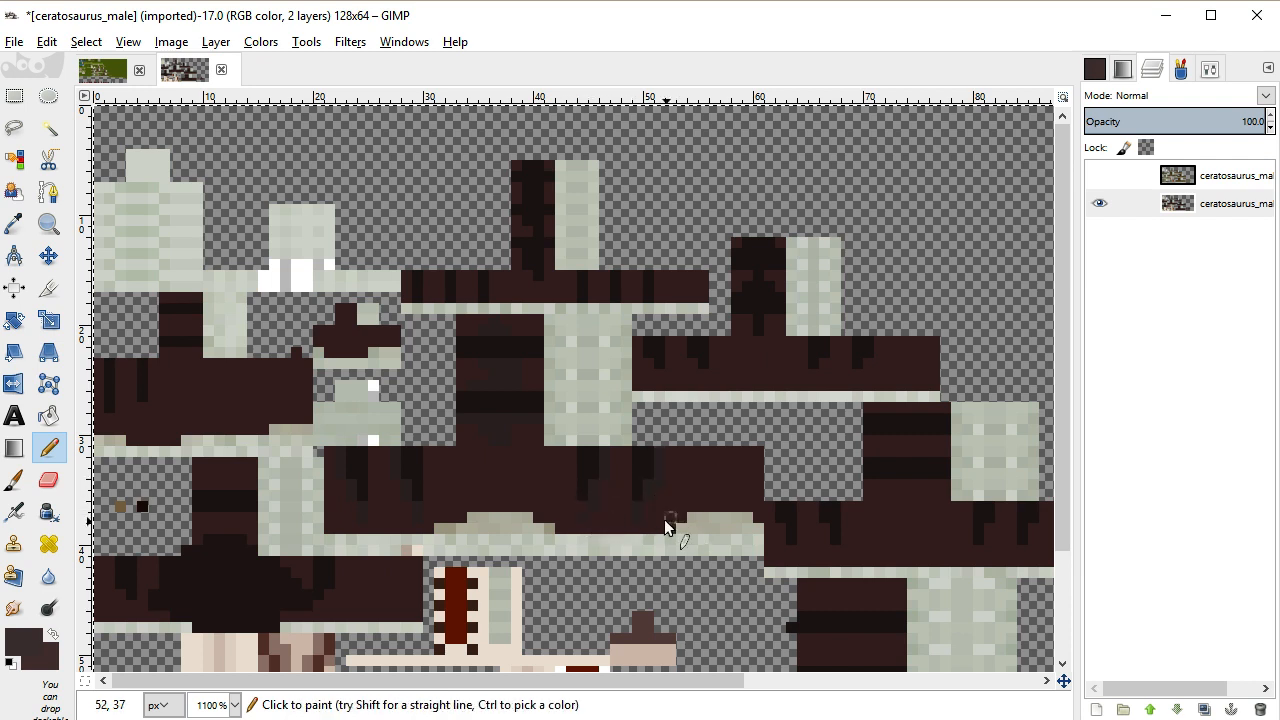
{"action": "mouse_move", "coordinate": [643, 491]}
{"action": "left_mouse_down"}
{"action": "mouse_move", "coordinate": [660, 486]}
{"action": "mouse_move", "coordinate": [663, 457]}
{"action": "left_mouse_up"}
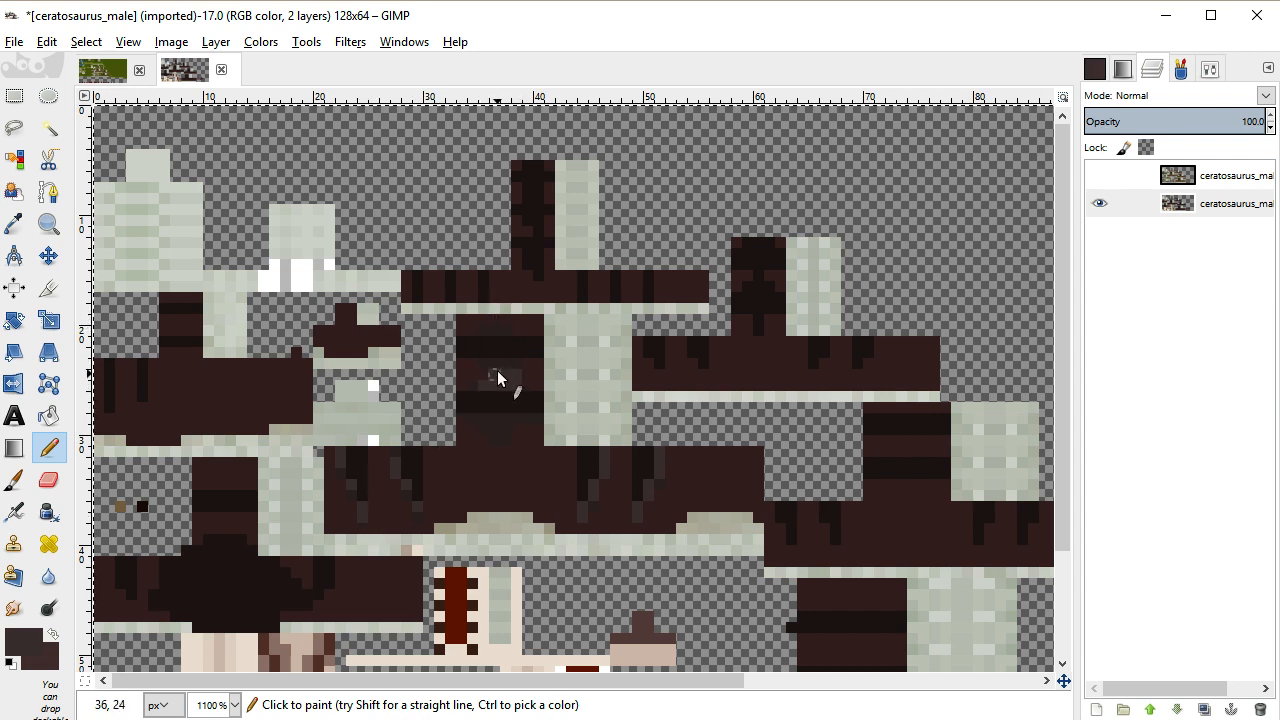
{"action": "left_click_drag", "start_coordinate": [498, 361], "coordinate": [505, 364]}
{"action": "left_click_drag", "start_coordinate": [482, 417], "coordinate": [505, 446]}
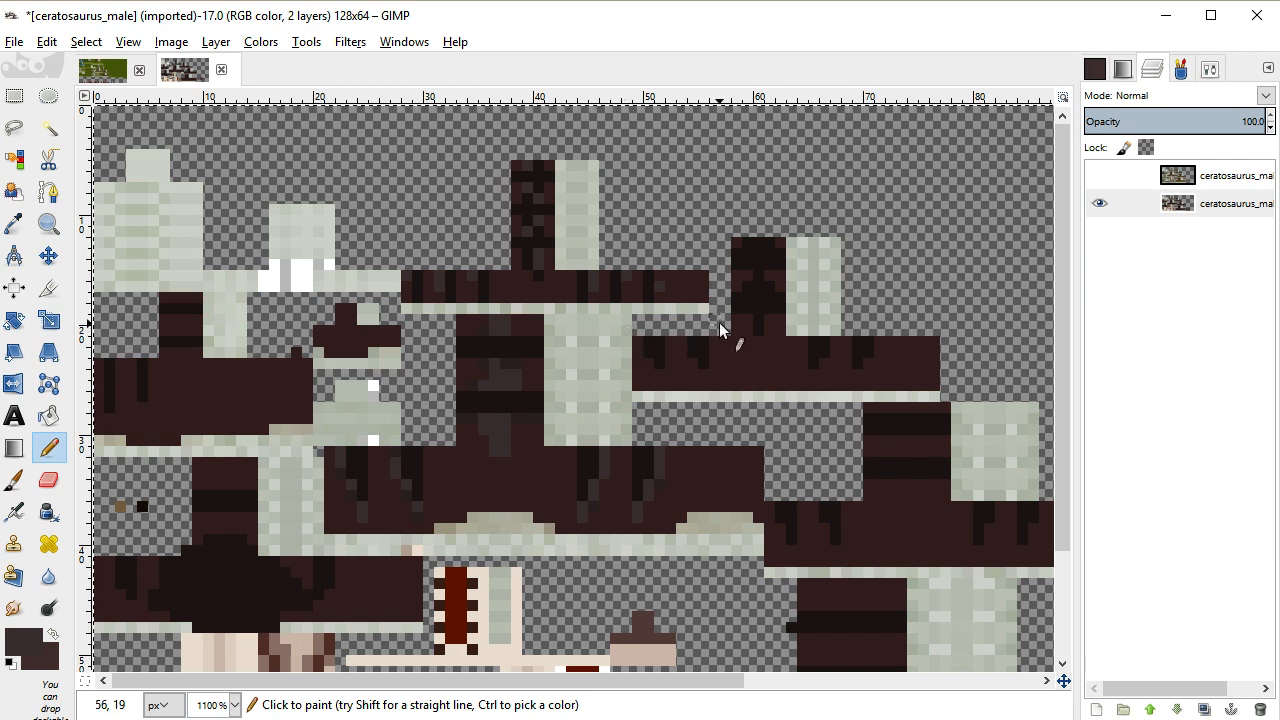
Pencil dark grey shading pixels beside the two left-hand stripes of the side strip at pixel rows 21 to 25
{"action": "key", "text": "plus"}
{"action": "key", "text": "plus"}
{"action": "key", "text": "plus"}
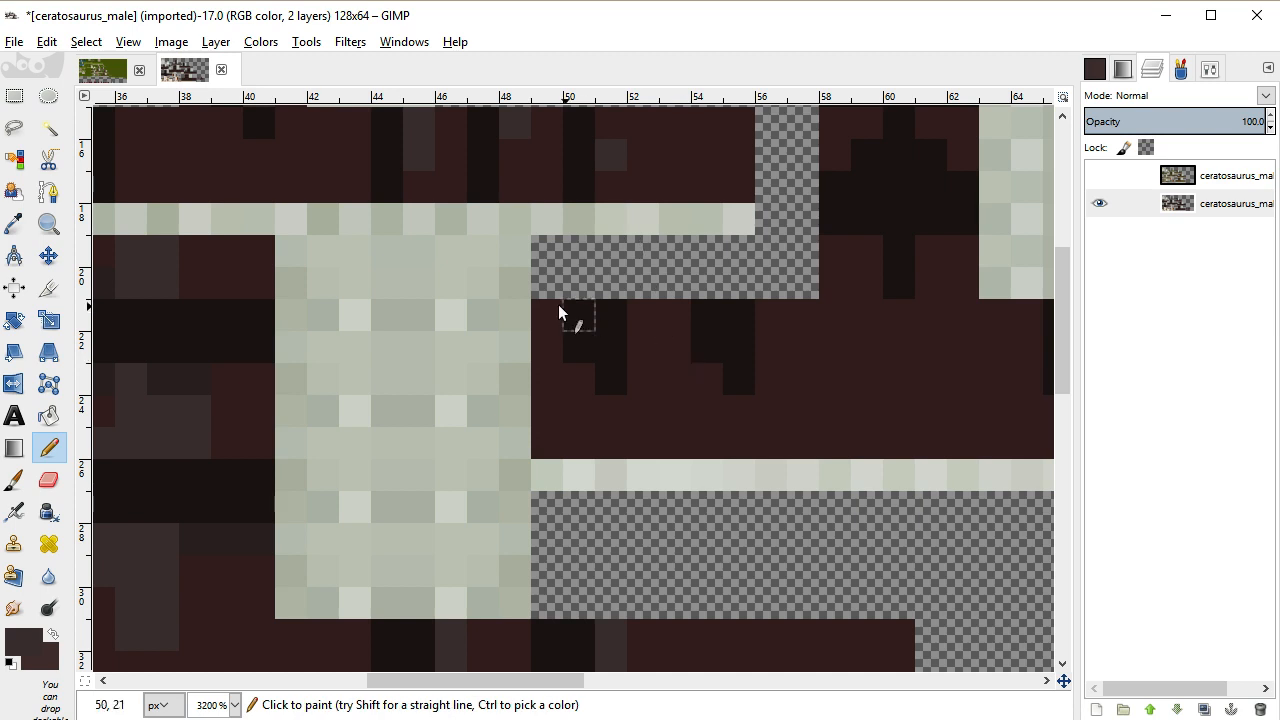
{"action": "left_click", "coordinate": [576, 376]}
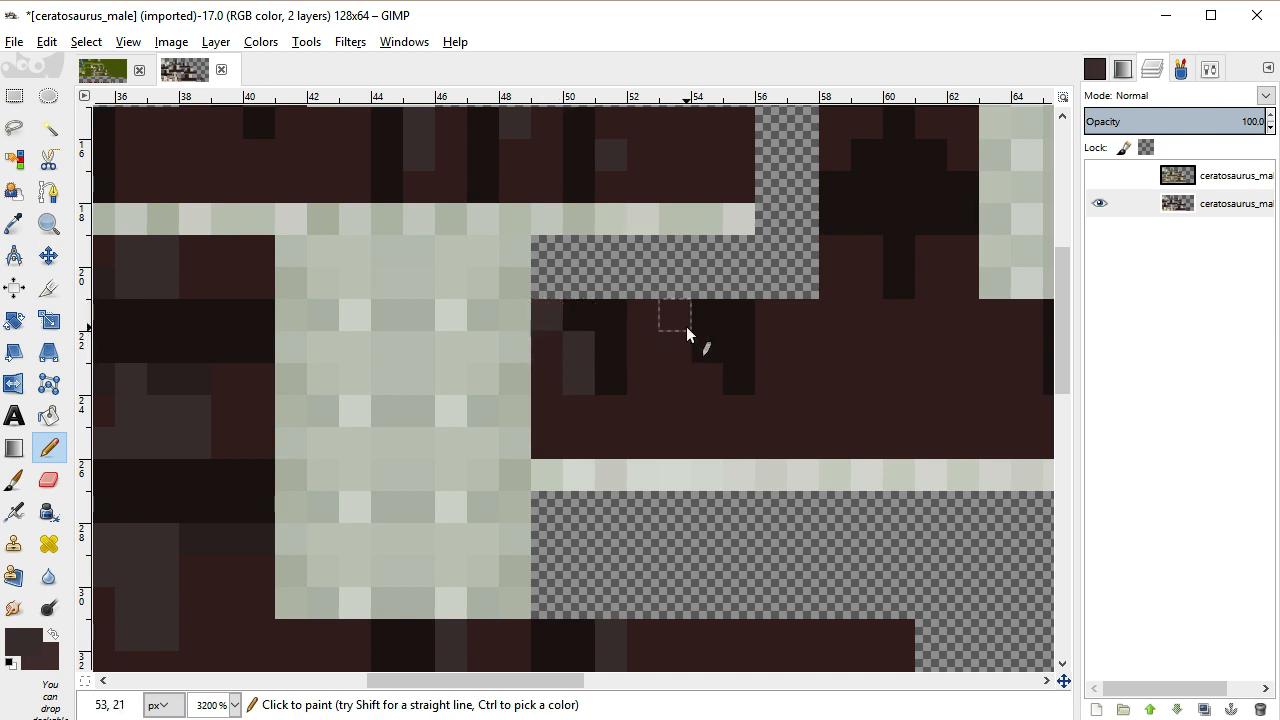
{"action": "left_click", "coordinate": [712, 378]}
{"action": "left_click", "coordinate": [751, 415]}
Shade the two right-hand stripes of the same side strip with dark grey pixels, undoing stray ones
{"action": "left_click_drag", "start_coordinate": [534, 680], "coordinate": [608, 680]}
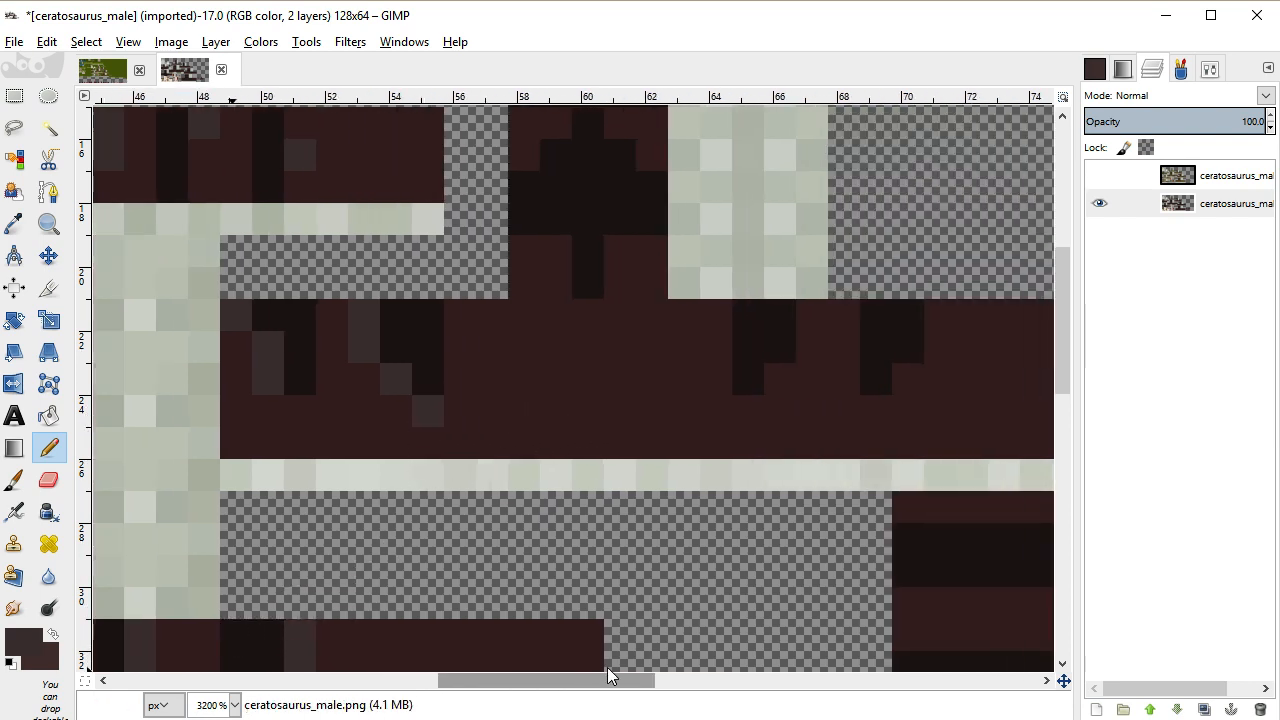
{"action": "left_click", "coordinate": [730, 410]}
{"action": "left_click", "coordinate": [760, 378]}
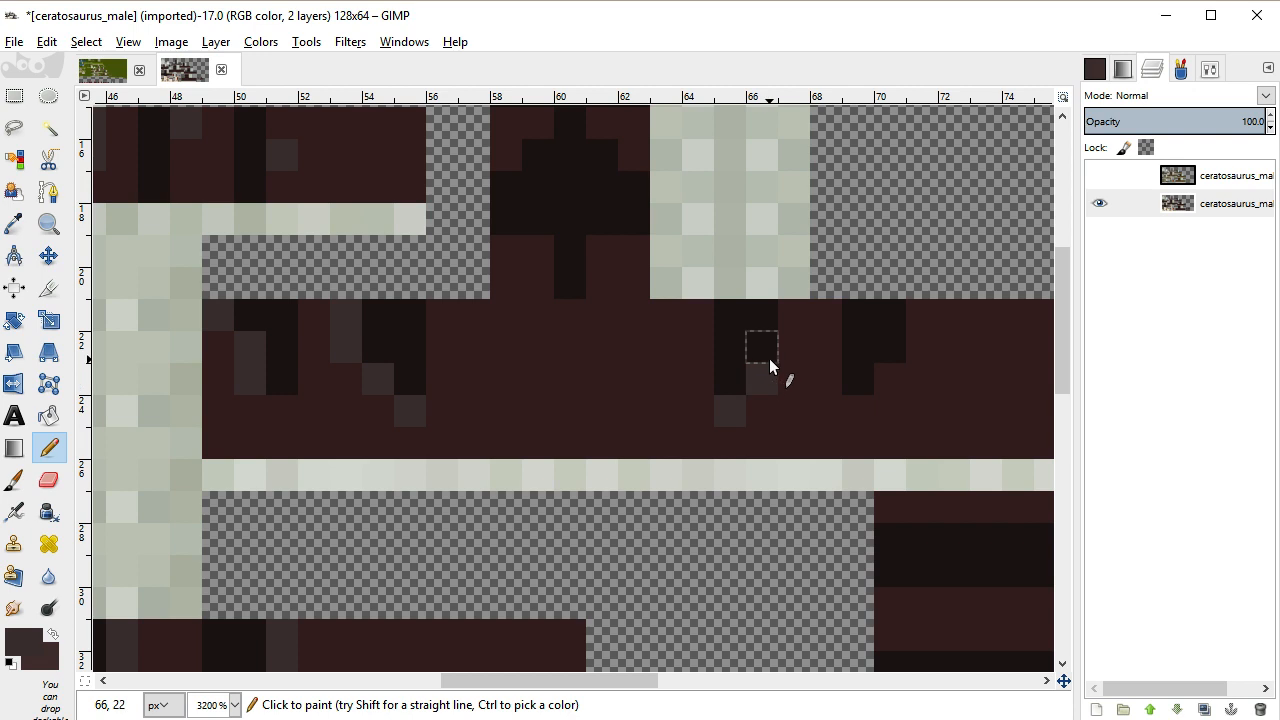
{"action": "left_click", "coordinate": [770, 346]}
{"action": "key", "text": "ctrl+z"}
{"action": "left_click_drag", "start_coordinate": [795, 314], "coordinate": [795, 346]}
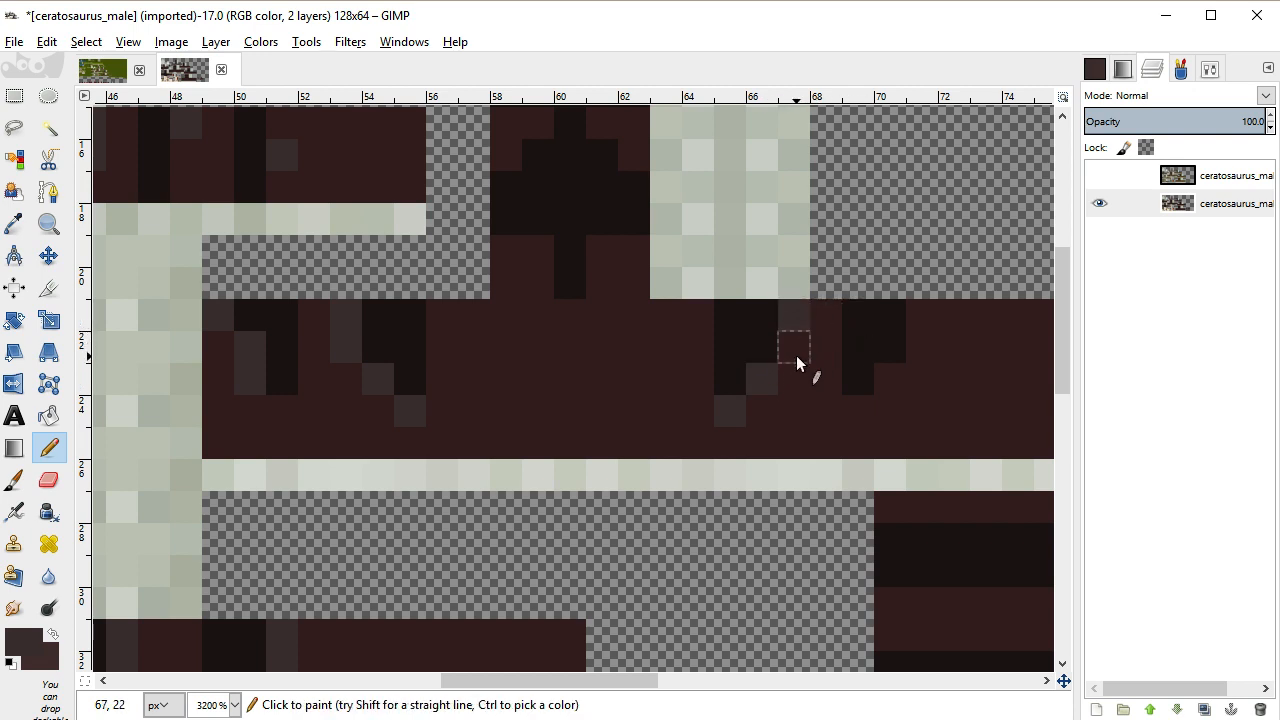
{"action": "key", "text": "ctrl+z"}
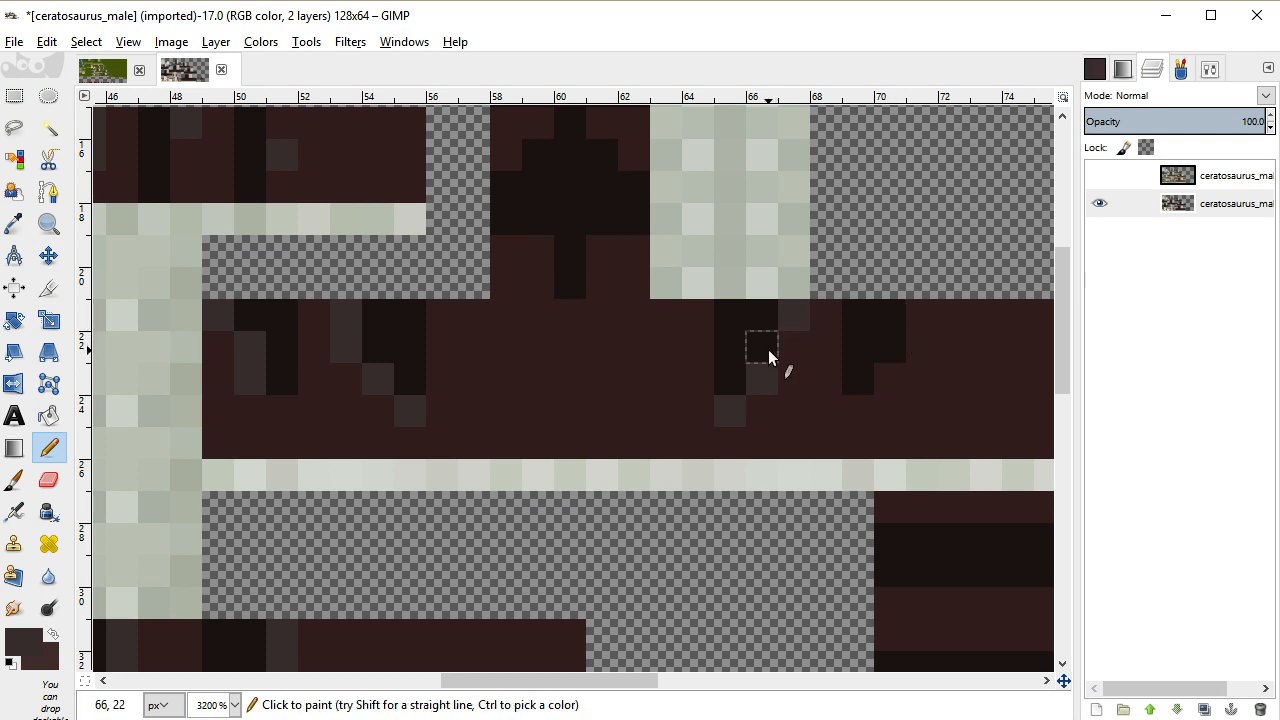
{"action": "left_click", "coordinate": [762, 346]}
{"action": "left_click", "coordinate": [897, 317]}
{"action": "left_click_drag", "start_coordinate": [882, 374], "coordinate": [851, 420]}
{"action": "key", "text": "ctrl+z"}
{"action": "key", "text": "ctrl+z"}
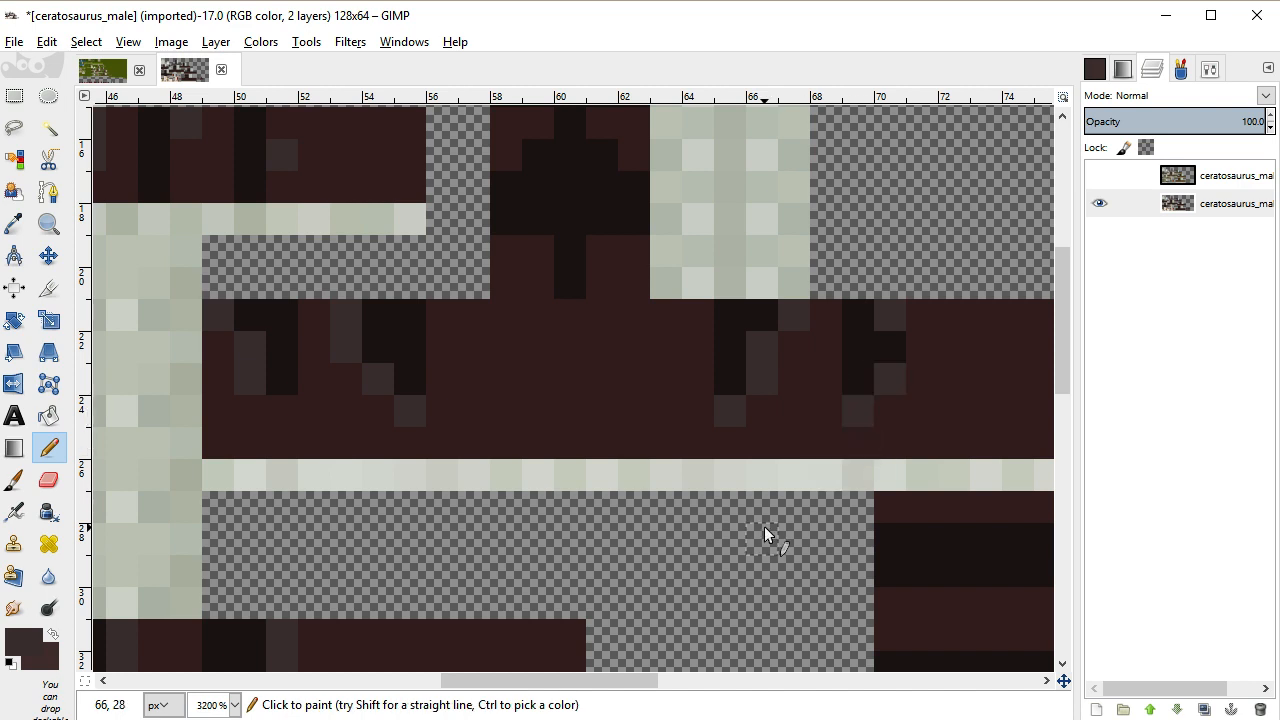
Add scattered dark grey pixels around the near-black markings on the small top panel above that side strip
{"action": "scroll", "coordinate": [637, 380], "scroll_direction": "up", "scroll_amount": 4}
{"action": "left_click", "coordinate": [603, 437]}
{"action": "left_click", "coordinate": [598, 405]}
{"action": "left_click", "coordinate": [538, 405]}
{"action": "left_click", "coordinate": [538, 313]}
{"action": "left_click", "coordinate": [538, 500]}
{"action": "left_click", "coordinate": [542, 569]}
{"action": "left_click", "coordinate": [603, 574]}
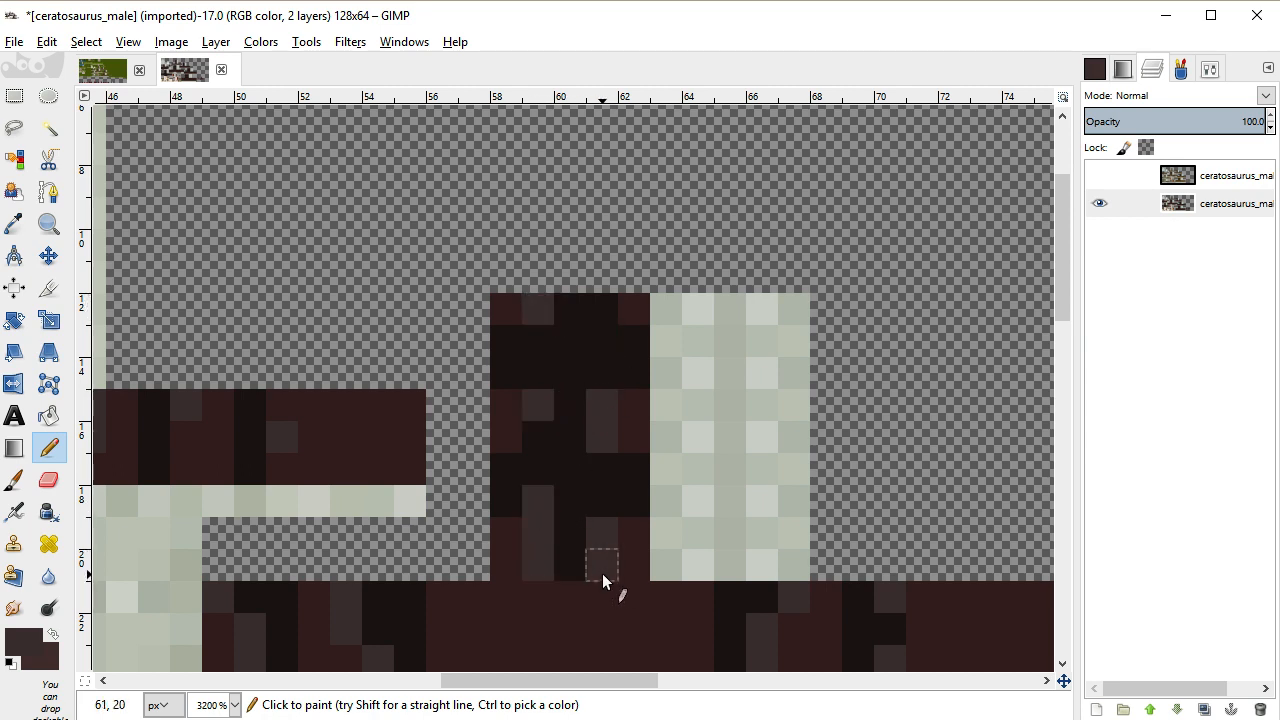
Pencil dark grey patches between the near-black bands of the back panel at pixel columns 70 to 77
{"action": "scroll", "coordinate": [630, 560], "scroll_direction": "down", "scroll_amount": 4}
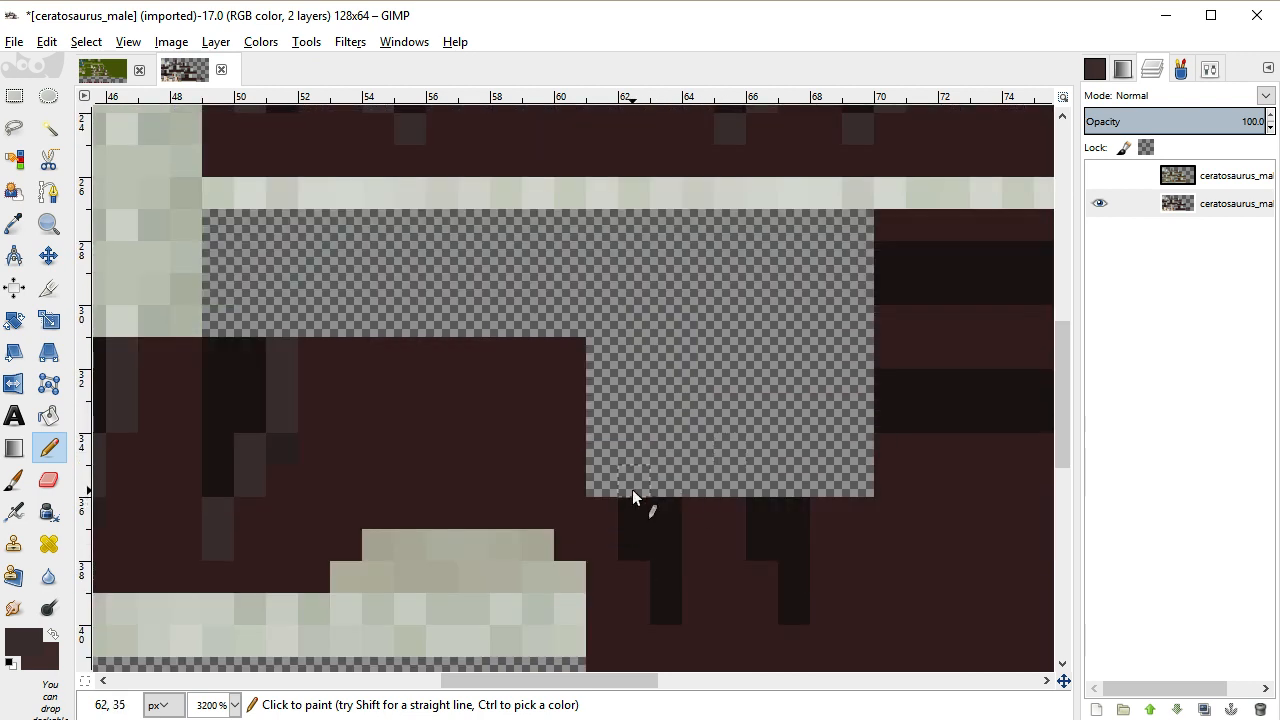
{"action": "left_click_drag", "start_coordinate": [570, 679], "coordinate": [636, 643]}
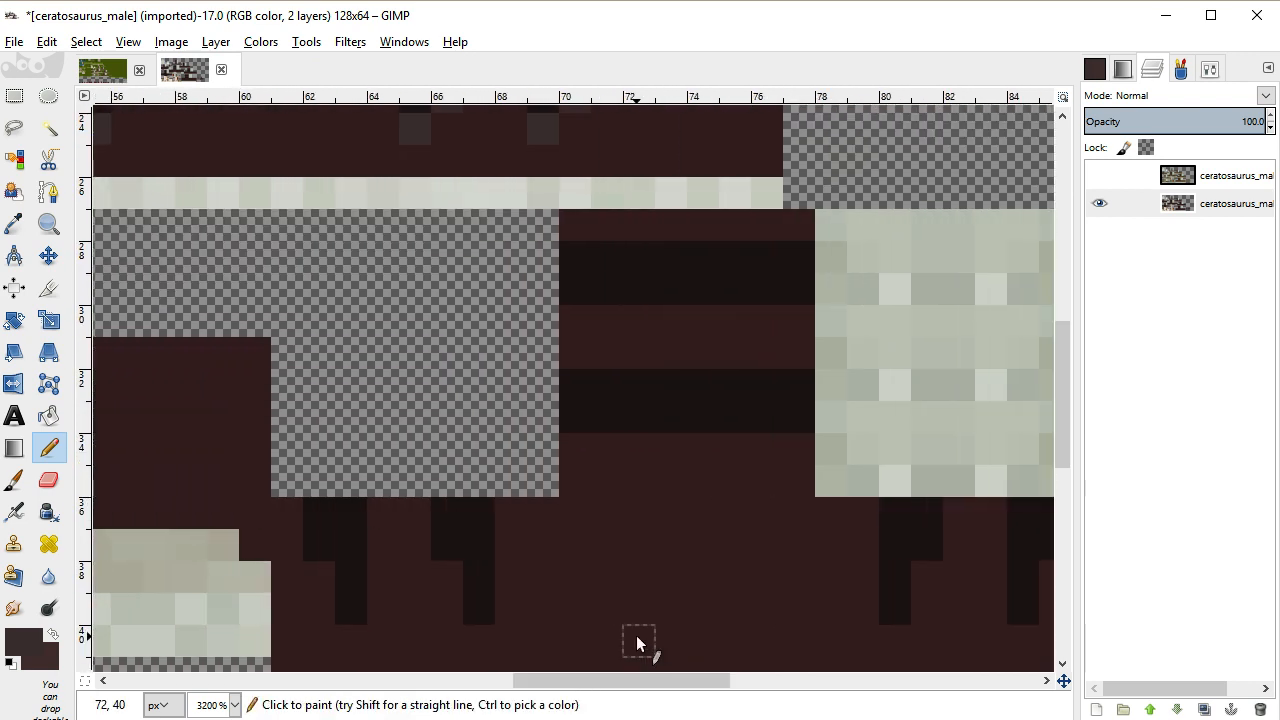
{"action": "left_click", "coordinate": [637, 236]}
{"action": "left_click", "coordinate": [670, 228]}
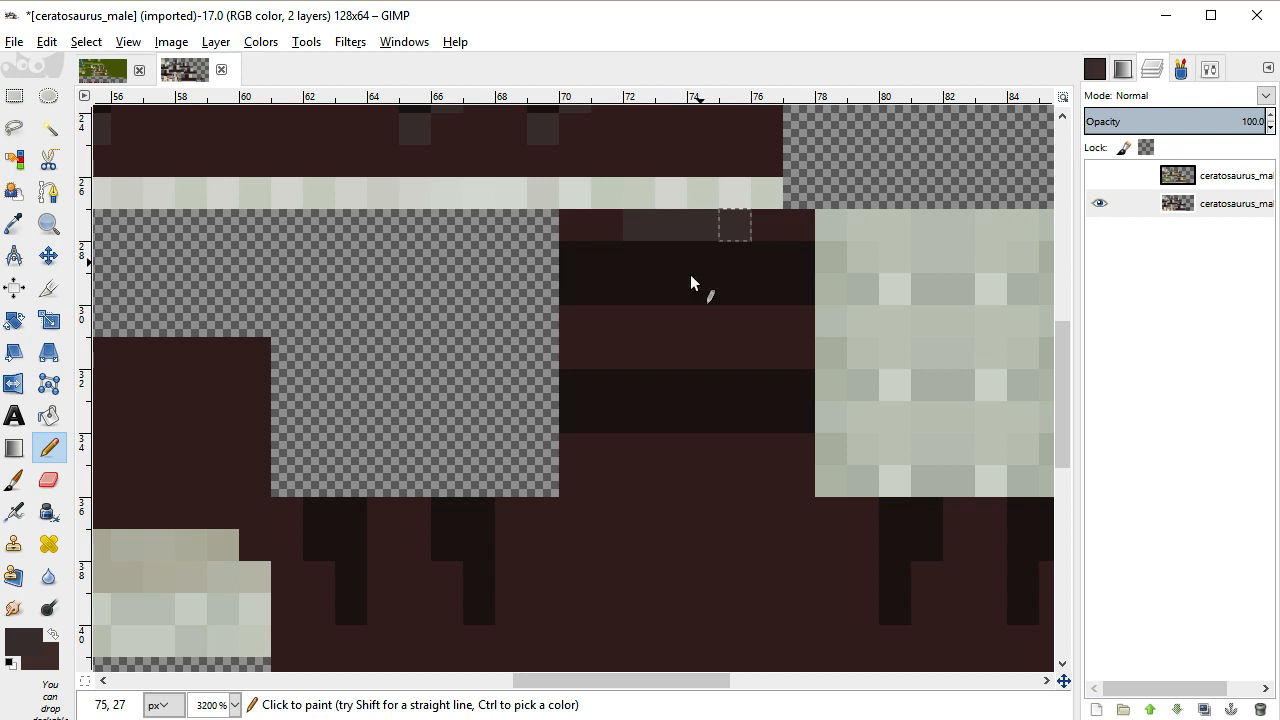
{"action": "mouse_move", "coordinate": [665, 317]}
{"action": "left_mouse_down"}
{"action": "mouse_move", "coordinate": [715, 323]}
{"action": "mouse_move", "coordinate": [724, 349]}
{"action": "left_mouse_up"}
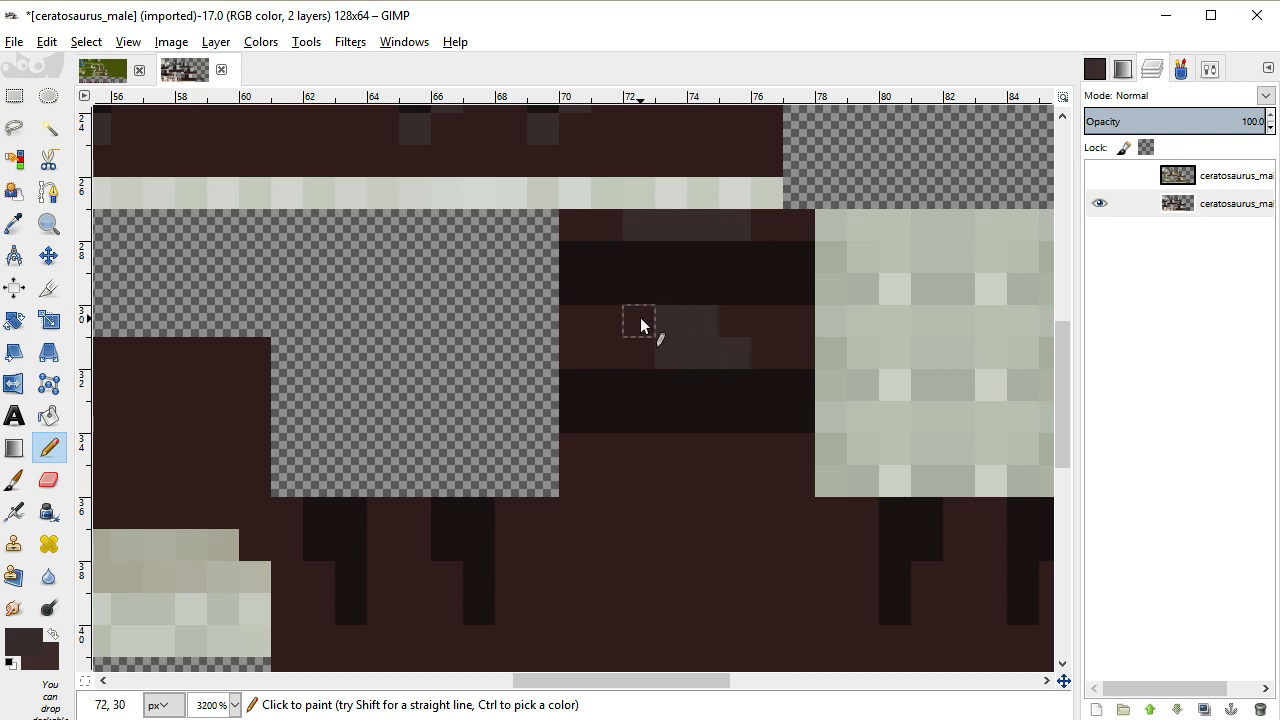
{"action": "mouse_move", "coordinate": [681, 444]}
{"action": "left_mouse_down"}
{"action": "mouse_move", "coordinate": [631, 483]}
{"action": "mouse_move", "coordinate": [757, 479]}
{"action": "left_mouse_up"}
{"action": "left_click", "coordinate": [709, 448]}
Shade the two left-hand stripes of the side strip beneath that back panel with dark grey pixels
{"action": "scroll", "coordinate": [708, 489], "scroll_direction": "down", "scroll_amount": 2}
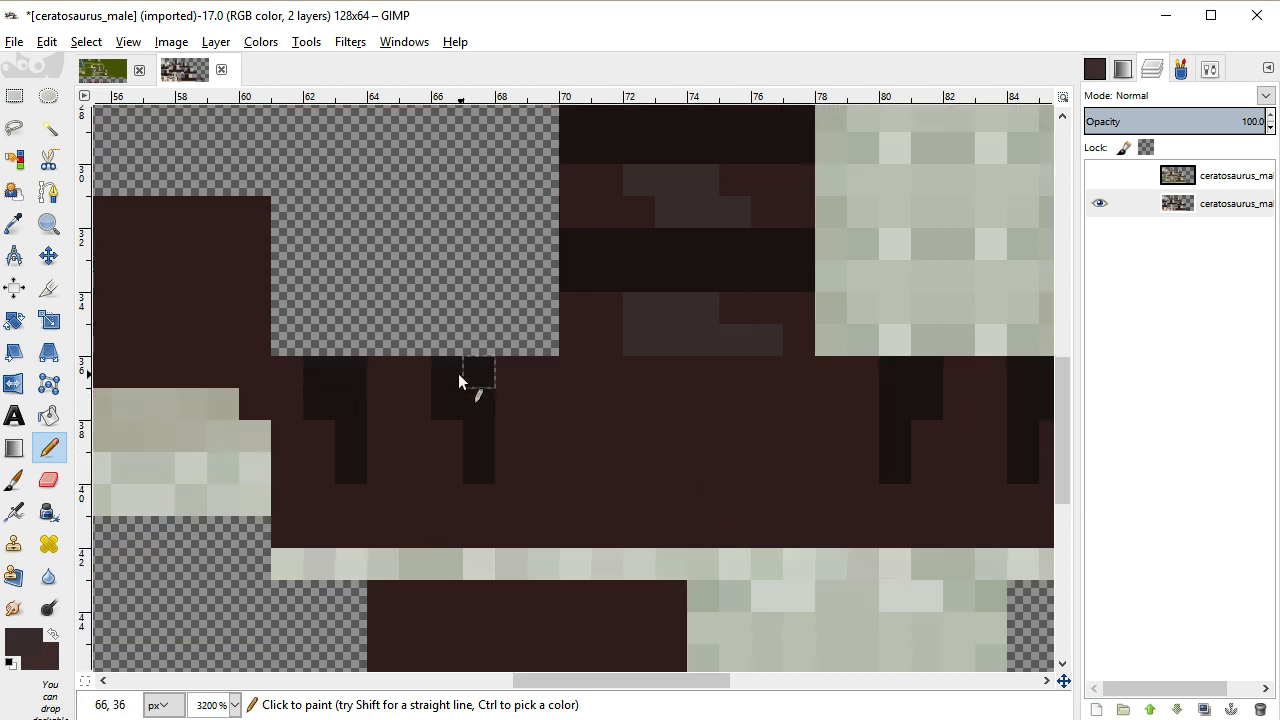
{"action": "left_click_drag", "start_coordinate": [430, 380], "coordinate": [446, 448]}
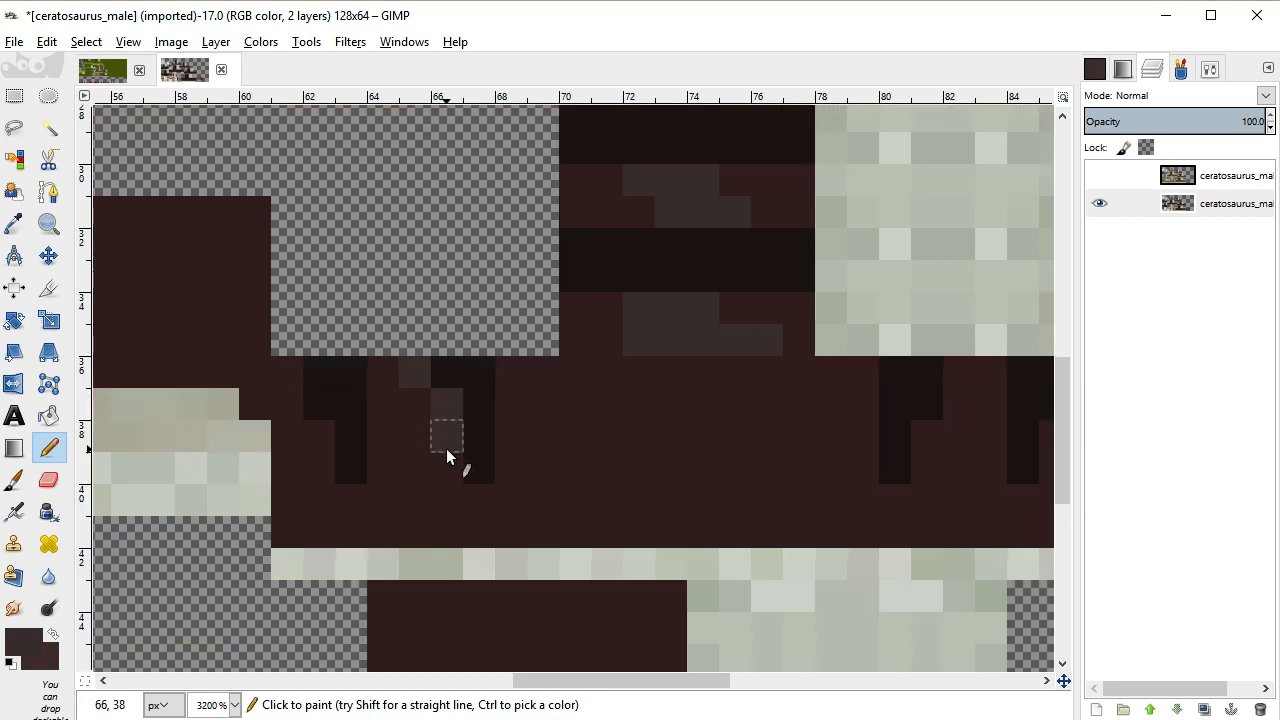
{"action": "left_click", "coordinate": [290, 370]}
{"action": "left_click", "coordinate": [330, 438]}
{"action": "left_click", "coordinate": [323, 462]}
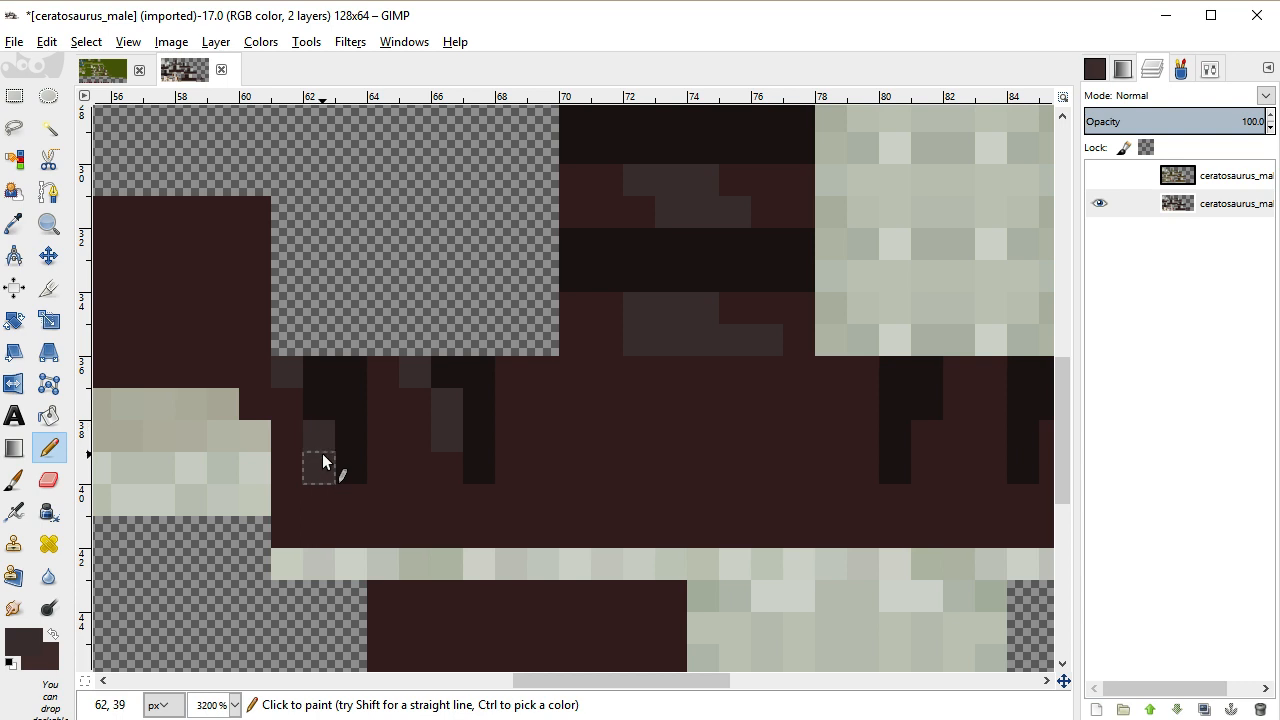
{"action": "left_click", "coordinate": [361, 510]}
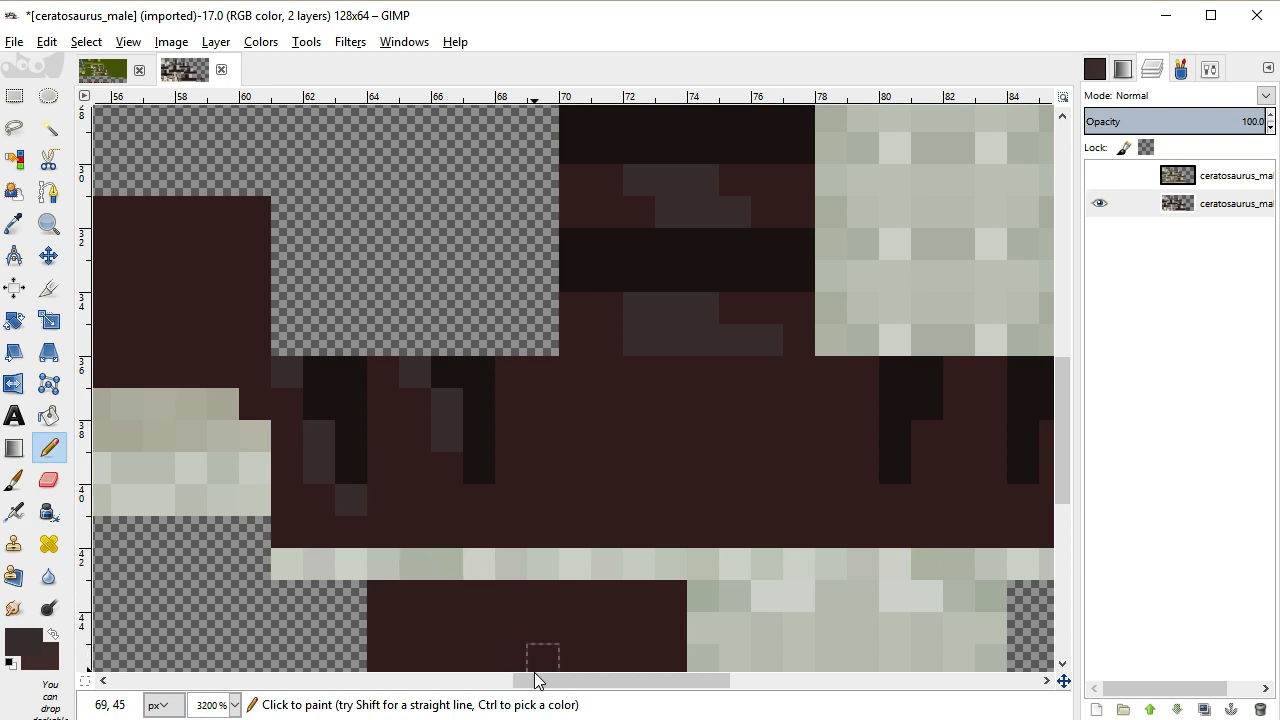
Shade the two right-hand stripes of the side strip, around pixel columns 80 to 86, with dark grey pixels
{"action": "mouse_move", "coordinate": [537, 685]}
{"action": "left_mouse_down"}
{"action": "mouse_move", "coordinate": [732, 672]}
{"action": "mouse_move", "coordinate": [626, 681]}
{"action": "left_mouse_up"}
{"action": "left_click", "coordinate": [565, 372]}
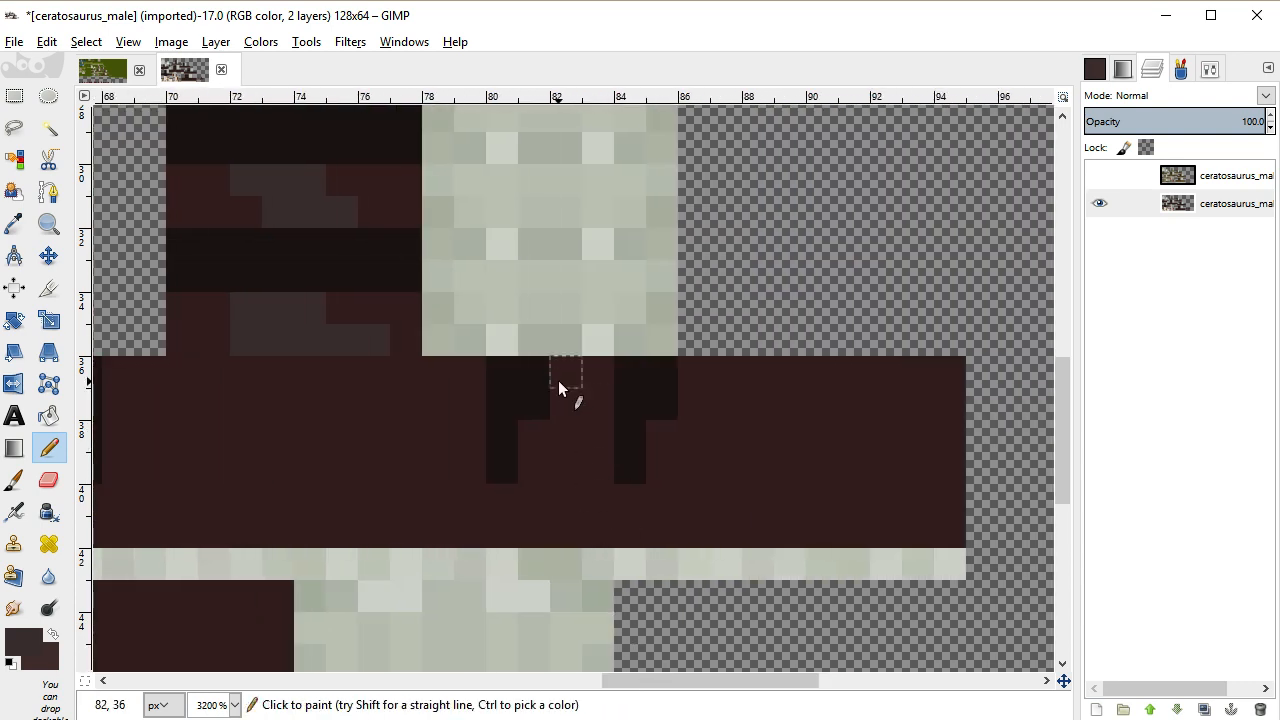
{"action": "left_click_drag", "start_coordinate": [557, 398], "coordinate": [530, 460]}
{"action": "left_click", "coordinate": [504, 505]}
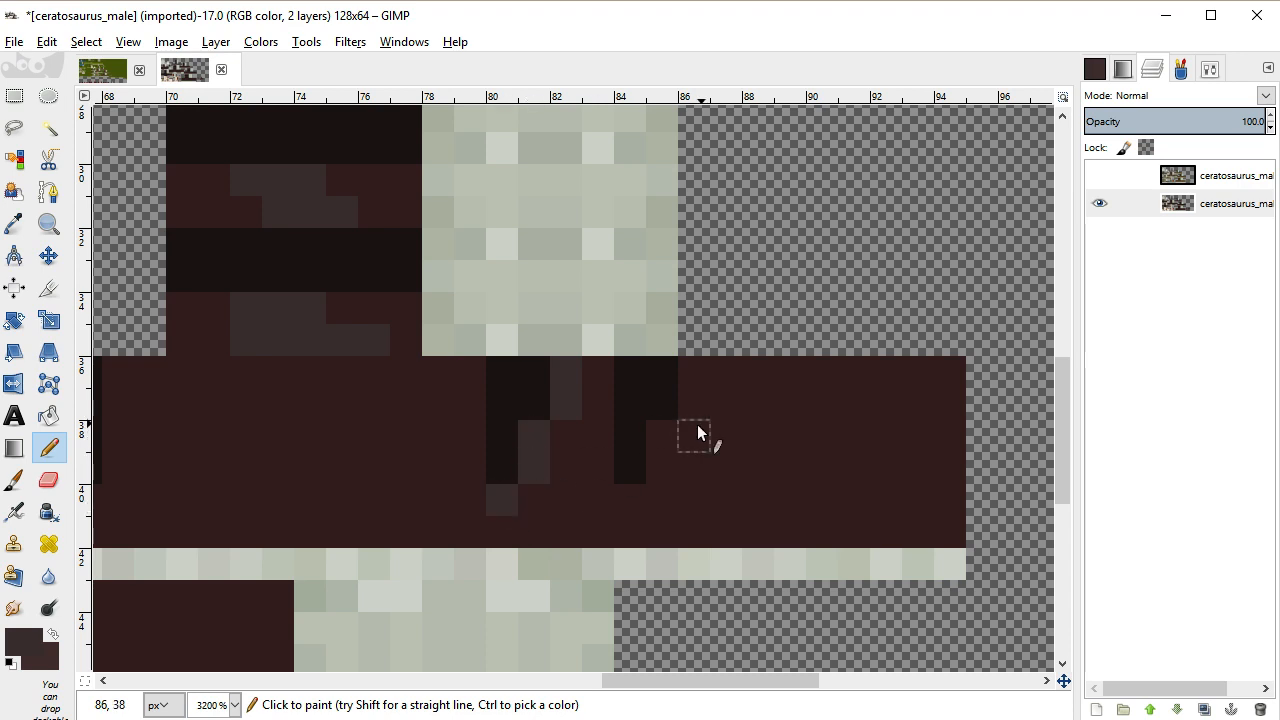
{"action": "left_click", "coordinate": [633, 502]}
{"action": "left_click_drag", "start_coordinate": [695, 378], "coordinate": [695, 402]}
Pencil tapered dark grey patches above and below the upper near-black band of the back panel at pixel columns 64 to 73
{"action": "scroll", "coordinate": [700, 447], "scroll_direction": "down", "scroll_amount": 1}
{"action": "scroll", "coordinate": [700, 447], "scroll_direction": "up", "scroll_amount": 7}
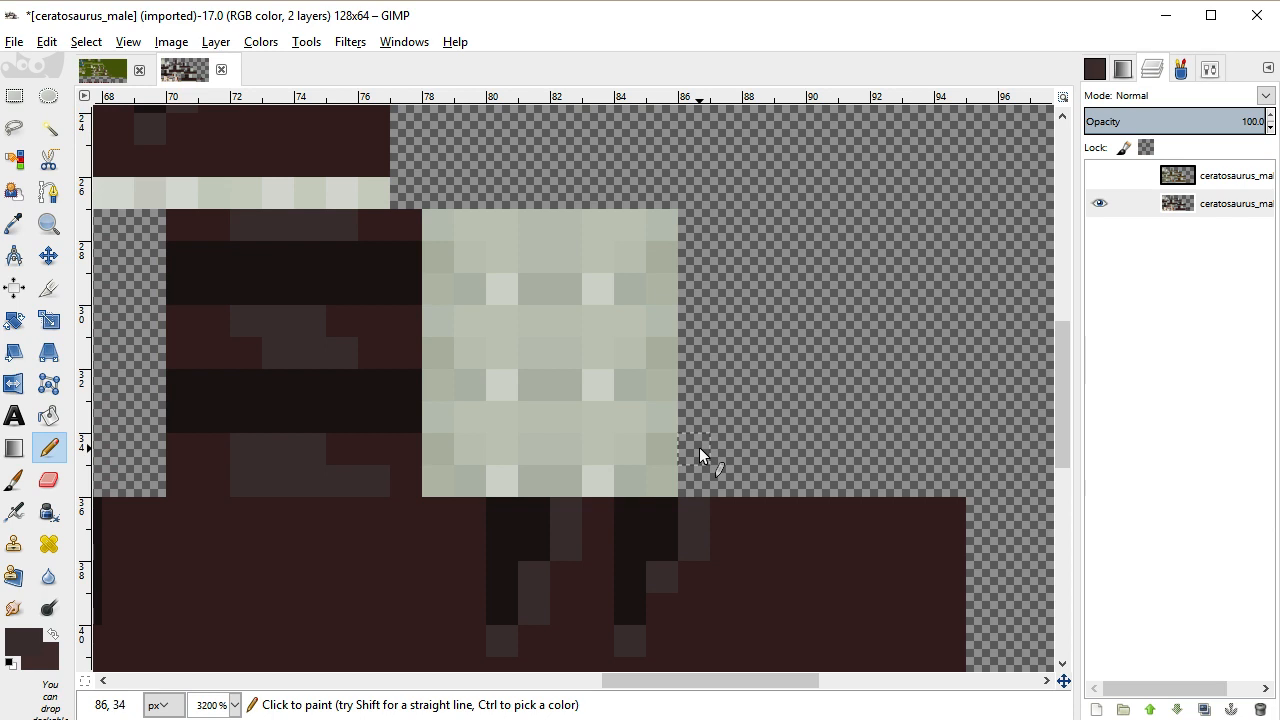
{"action": "scroll", "coordinate": [695, 440], "scroll_direction": "down", "scroll_amount": 7}
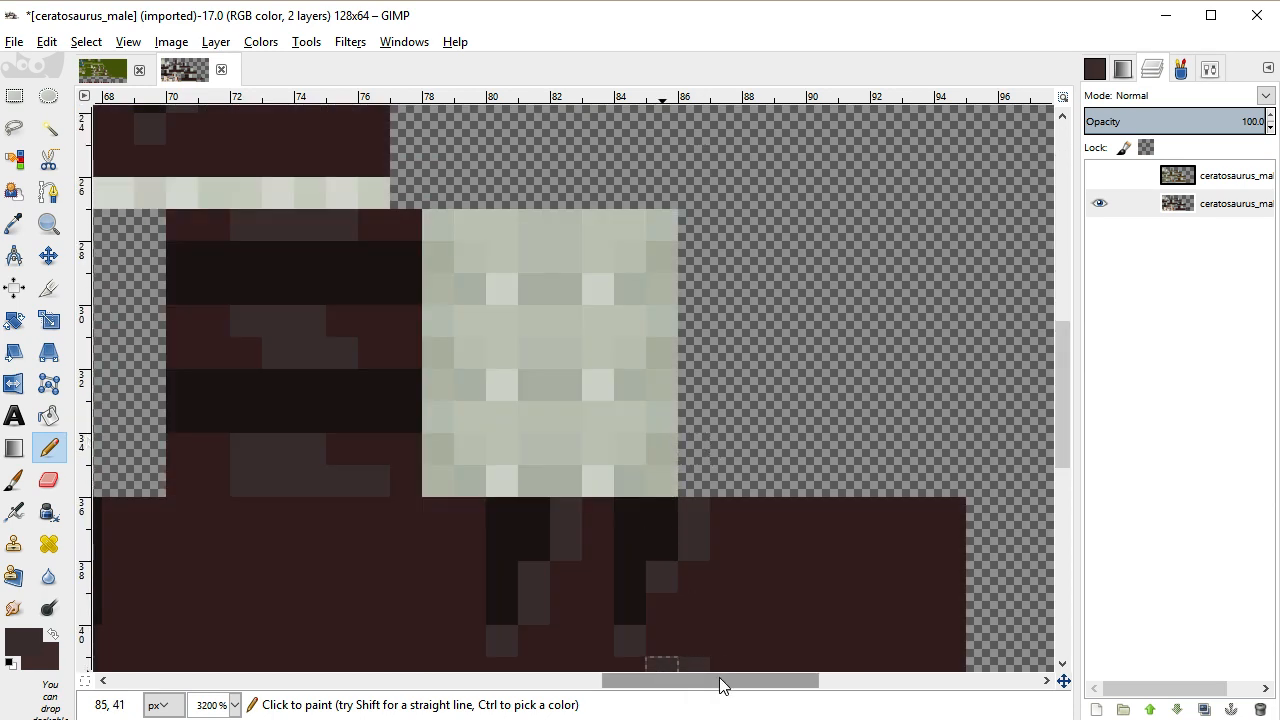
{"action": "left_click_drag", "start_coordinate": [722, 682], "coordinate": [621, 680]}
{"action": "scroll", "coordinate": [700, 465], "scroll_direction": "down", "scroll_amount": 8}
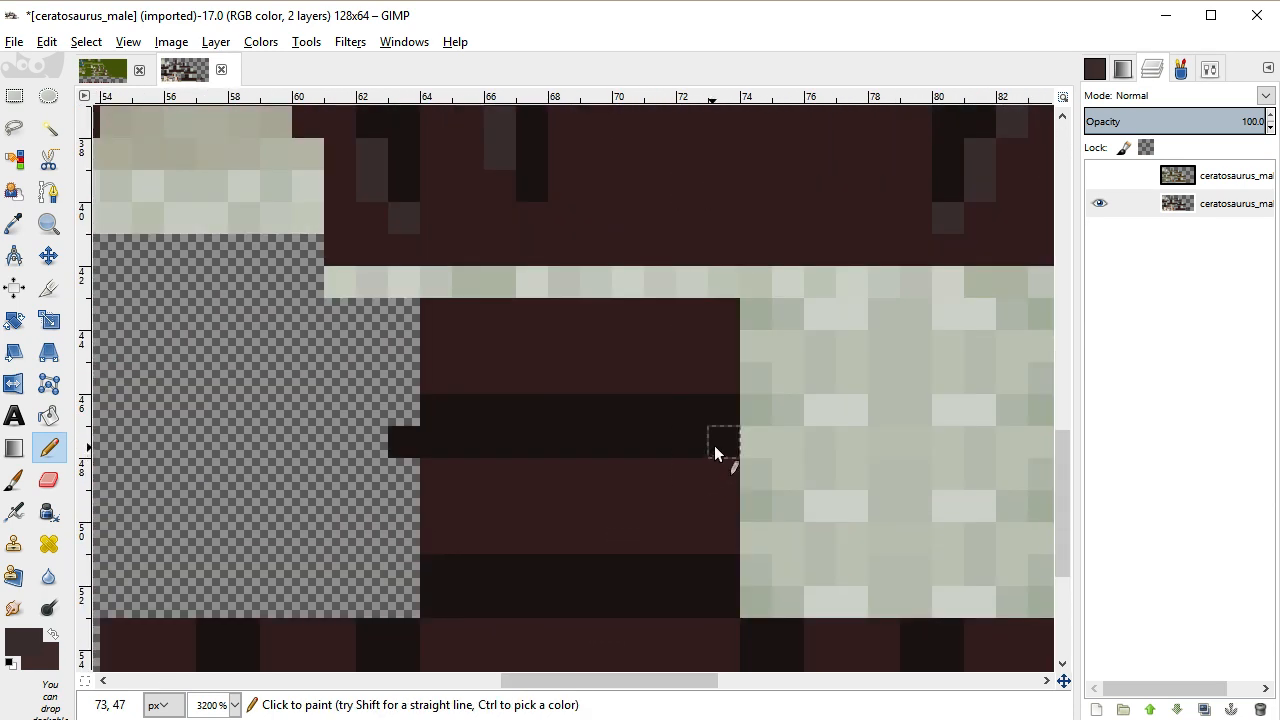
{"action": "left_click_drag", "start_coordinate": [712, 241], "coordinate": [541, 227]}
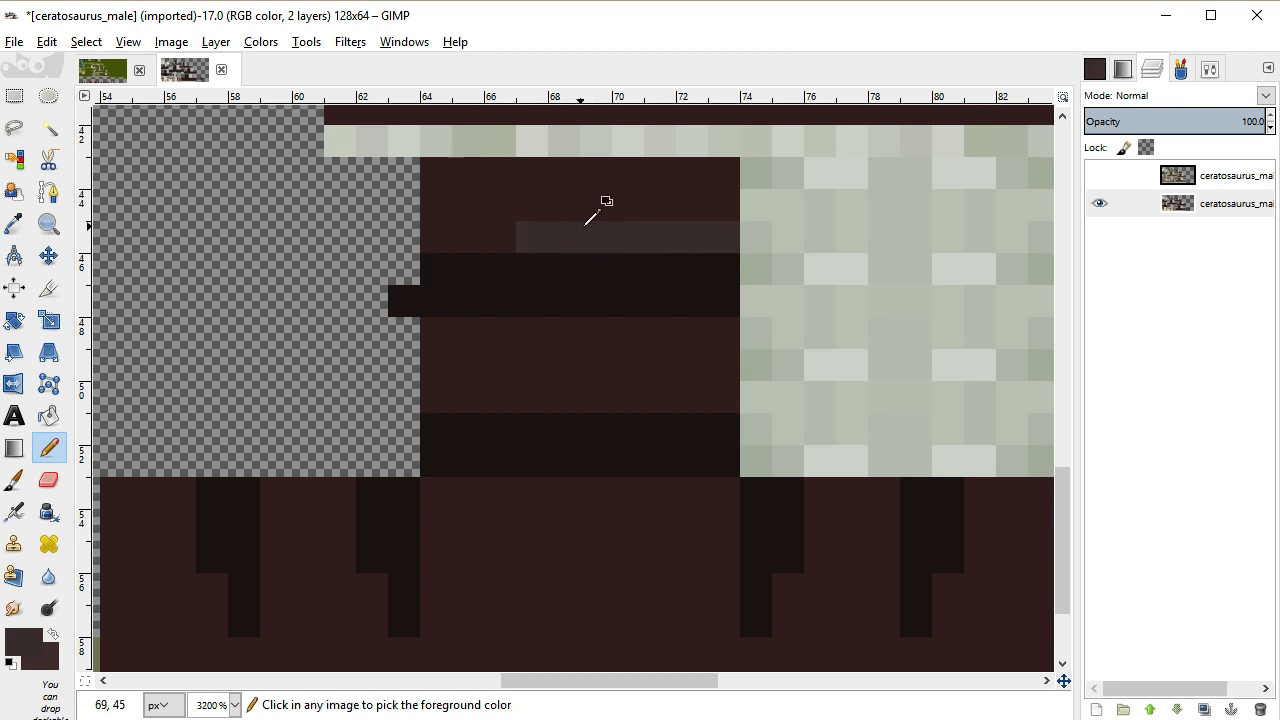
{"action": "key", "text": "ctrl+z"}
{"action": "mouse_move", "coordinate": [668, 236]}
{"action": "left_mouse_down"}
{"action": "mouse_move", "coordinate": [570, 222]}
{"action": "mouse_move", "coordinate": [603, 177]}
{"action": "mouse_move", "coordinate": [574, 251]}
{"action": "left_mouse_up"}
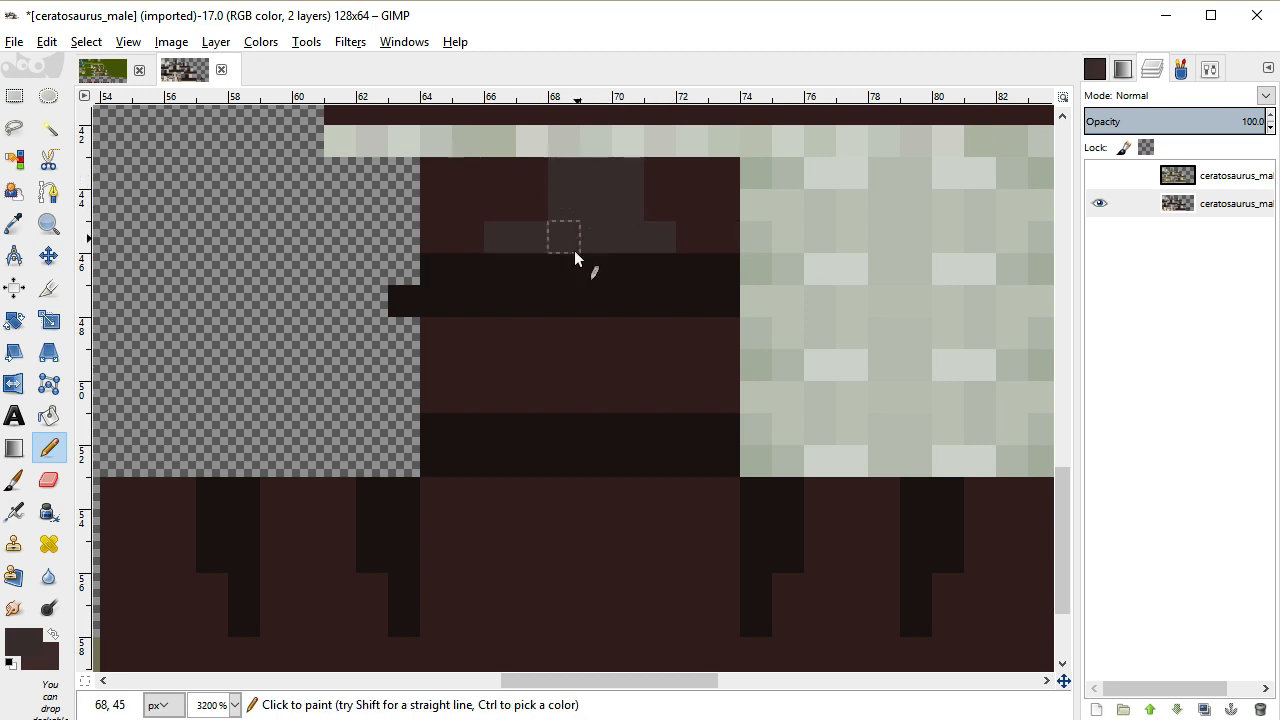
{"action": "mouse_move", "coordinate": [510, 338]}
{"action": "left_mouse_down"}
{"action": "mouse_move", "coordinate": [664, 341]}
{"action": "mouse_move", "coordinate": [557, 348]}
{"action": "mouse_move", "coordinate": [555, 378]}
{"action": "left_mouse_up"}
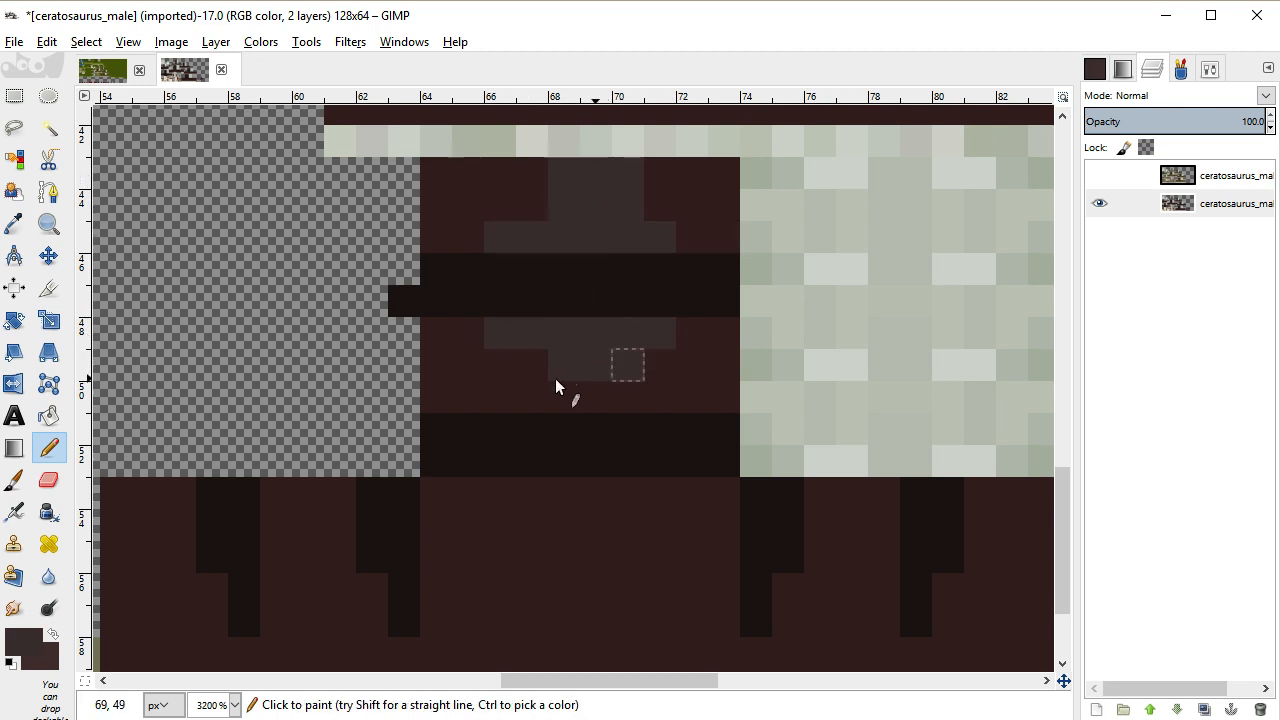
Shade the outer edges of the two left-hand stripes on the bottom side strip with stepped dark grey pixels
{"action": "scroll", "coordinate": [533, 491], "scroll_direction": "down", "scroll_amount": 2}
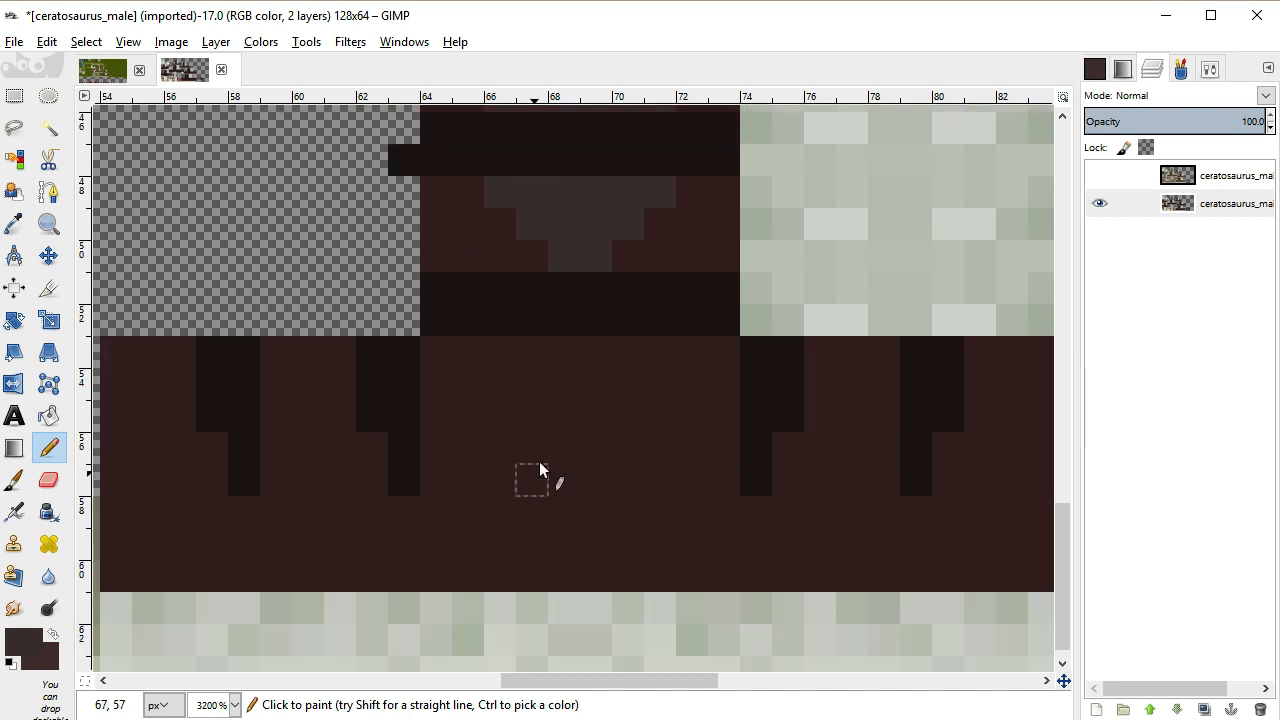
{"action": "mouse_move", "coordinate": [345, 352]}
{"action": "left_mouse_down"}
{"action": "mouse_move", "coordinate": [370, 476]}
{"action": "mouse_move", "coordinate": [426, 549]}
{"action": "left_mouse_up"}
{"action": "left_click_drag", "start_coordinate": [586, 680], "coordinate": [481, 680]}
{"action": "left_click_drag", "start_coordinate": [646, 365], "coordinate": [706, 506]}
Shade the outer edges of the two right-hand stripes on the bottom side strip with dark grey pixels
{"action": "left_click_drag", "start_coordinate": [600, 680], "coordinate": [745, 680]}
{"action": "left_click_drag", "start_coordinate": [588, 342], "coordinate": [520, 488]}
{"action": "left_click_drag", "start_coordinate": [738, 346], "coordinate": [729, 371]}
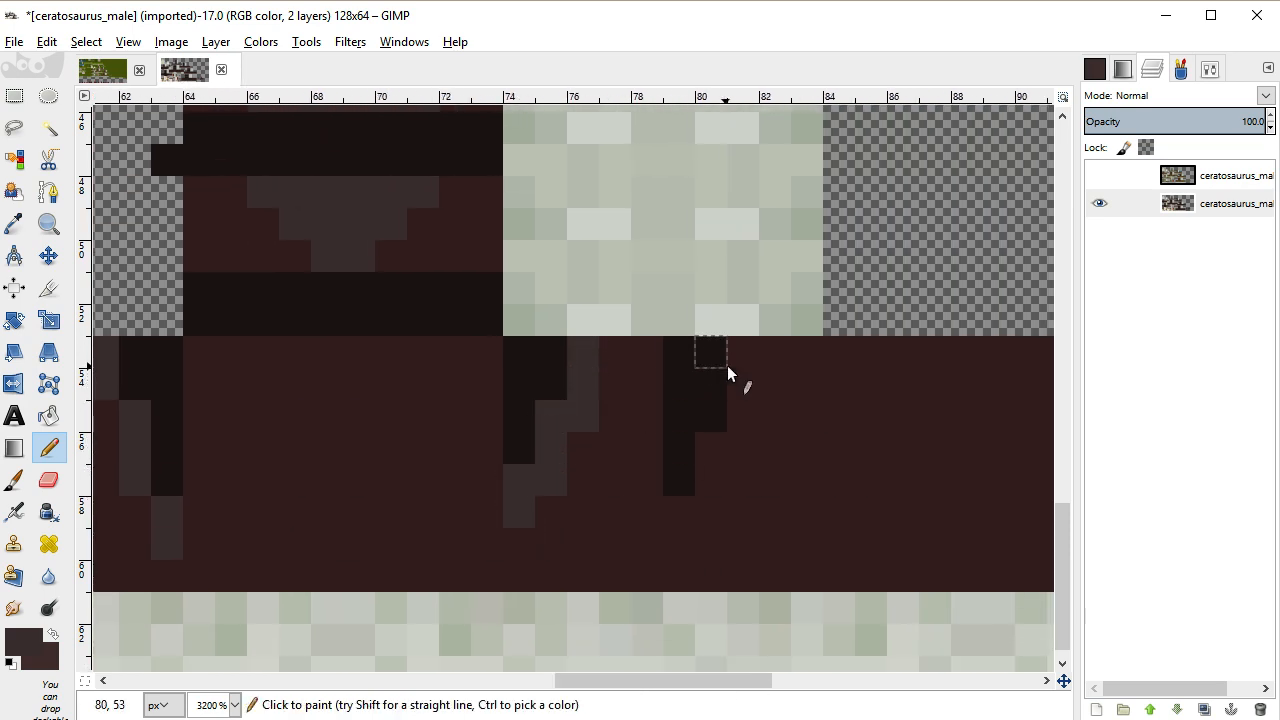
{"action": "left_click", "coordinate": [712, 430]}
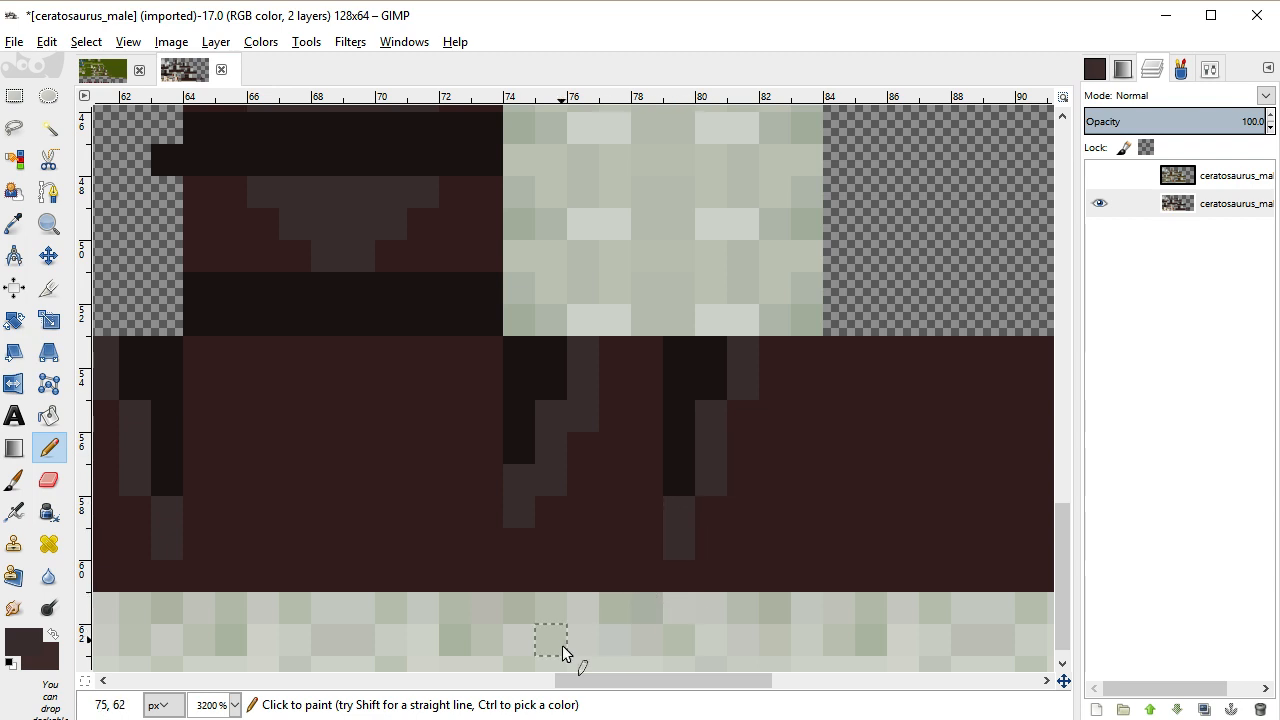
Add dark grey pixels beside the outermost stripes flanking the large near-black patch, at pixel columns 20 to 22 and 1 to 3
{"action": "left_click_drag", "start_coordinate": [582, 679], "coordinate": [580, 694]}
{"action": "scroll", "coordinate": [542, 570], "scroll_direction": "down", "scroll_amount": 1}
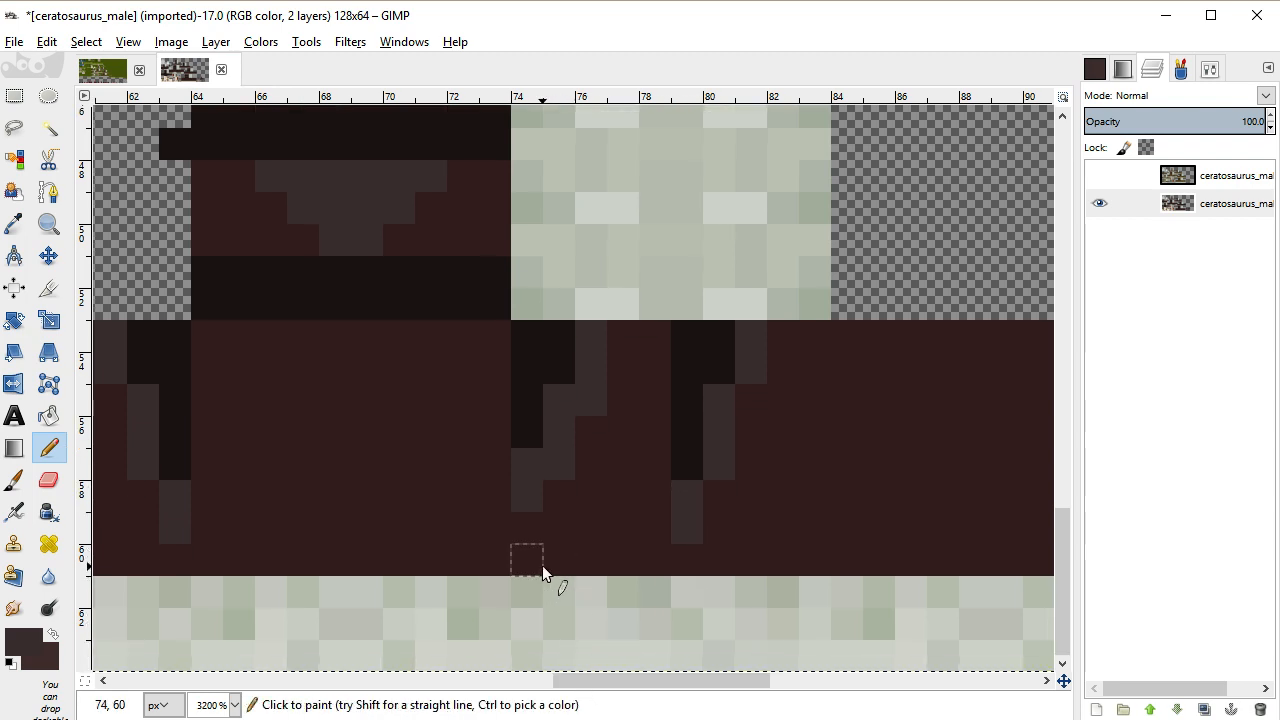
{"action": "scroll", "coordinate": [542, 568], "scroll_direction": "down", "scroll_amount": 4}
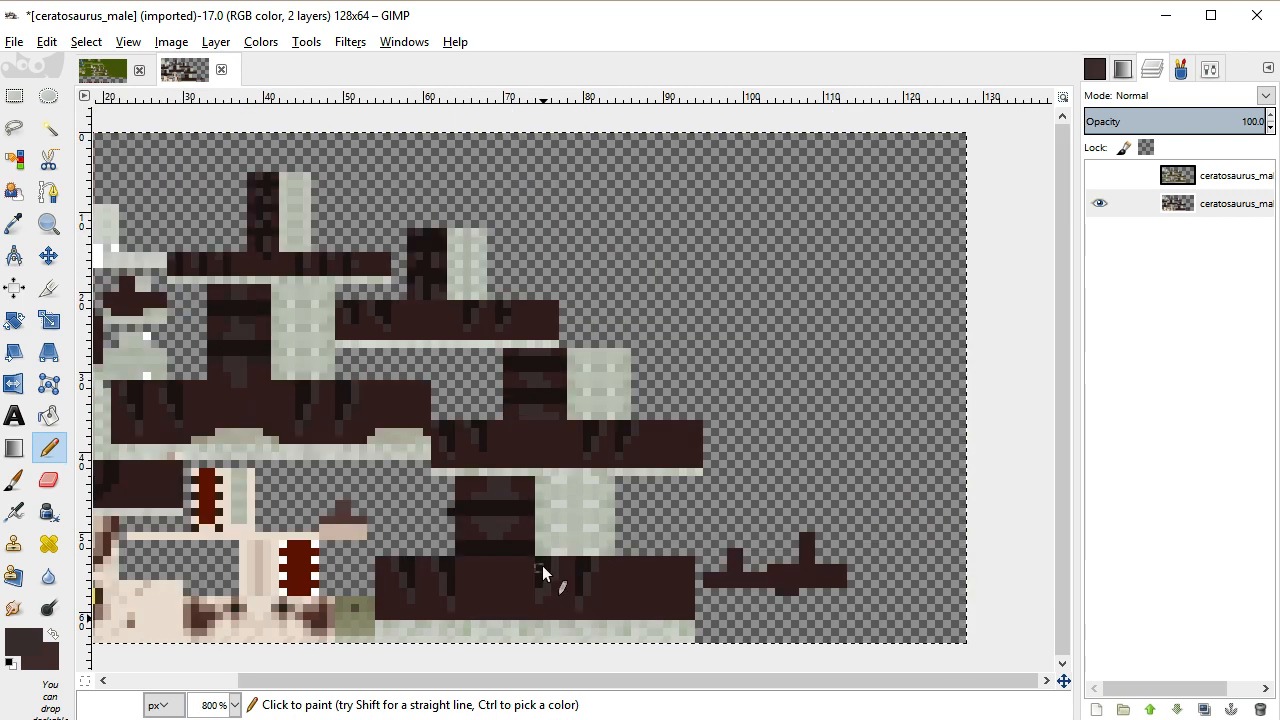
{"action": "left_click_drag", "start_coordinate": [608, 690], "coordinate": [414, 688]}
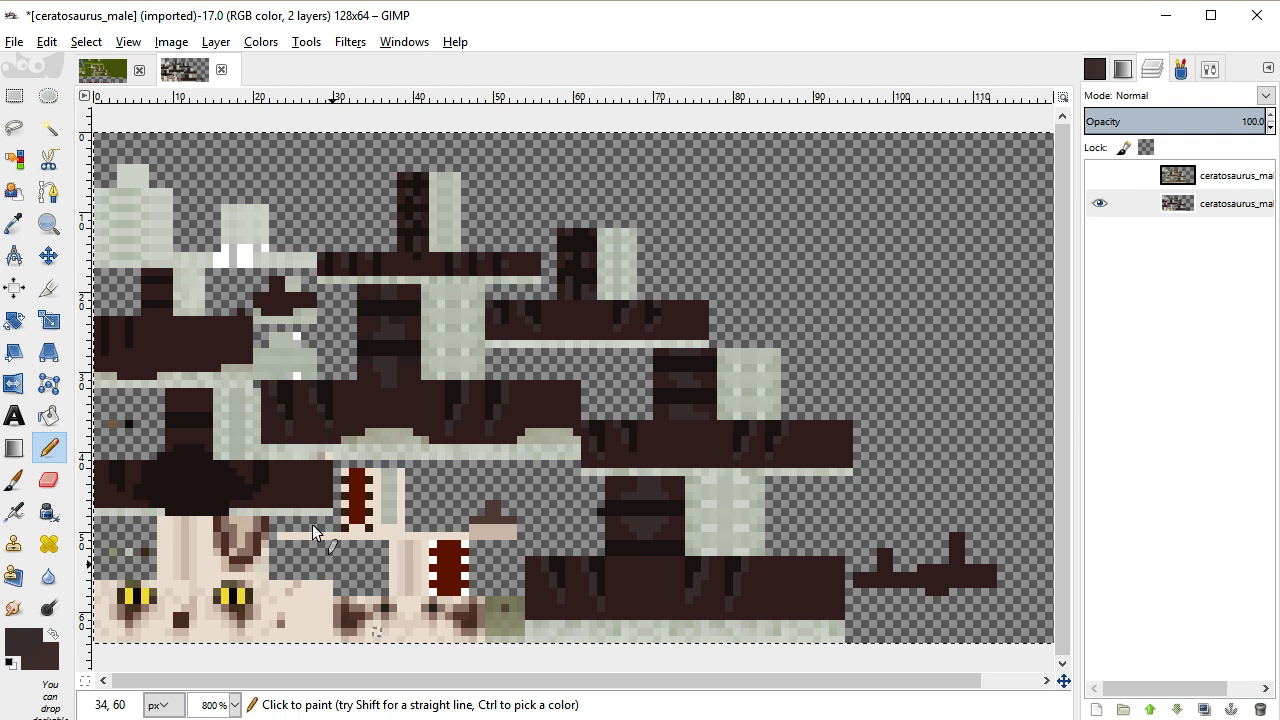
{"action": "scroll", "coordinate": [267, 467], "scroll_direction": "up", "scroll_amount": 6}
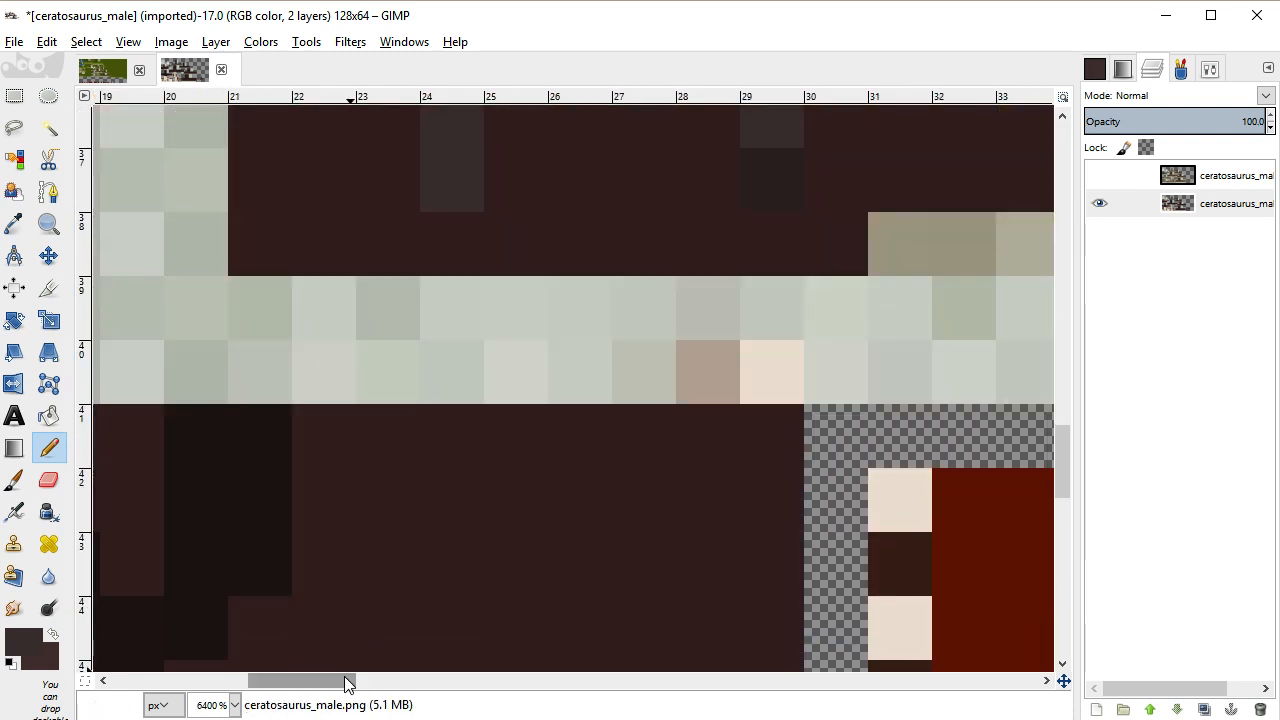
{"action": "left_click_drag", "start_coordinate": [343, 680], "coordinate": [250, 668]}
{"action": "scroll", "coordinate": [717, 502], "scroll_direction": "down", "scroll_amount": 2}
{"action": "left_click_drag", "start_coordinate": [597, 333], "coordinate": [600, 350]}
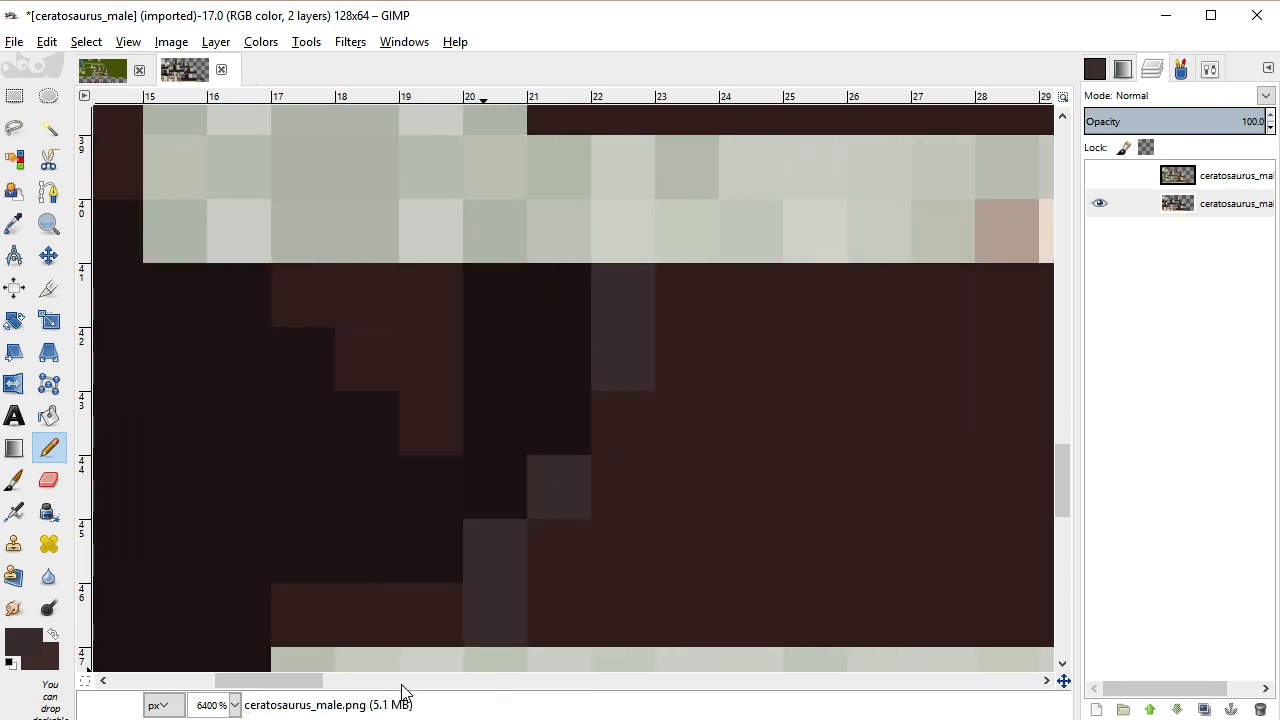
{"action": "left_click_drag", "start_coordinate": [223, 680], "coordinate": [126, 680]}
{"action": "left_click_drag", "start_coordinate": [195, 338], "coordinate": [230, 408]}
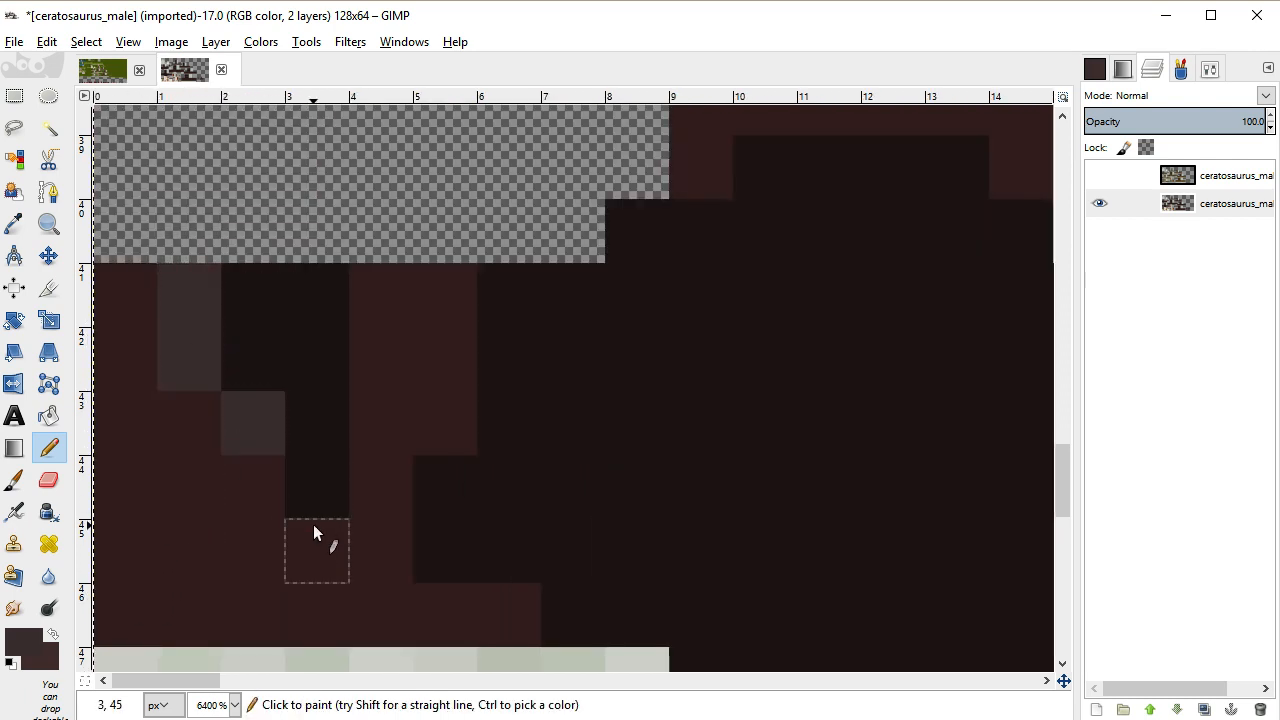
Pencil dark grey patches above and below the near-black band of the back panel at pixel columns 9 to 14
{"action": "scroll", "coordinate": [671, 434], "scroll_direction": "up", "scroll_amount": 4}
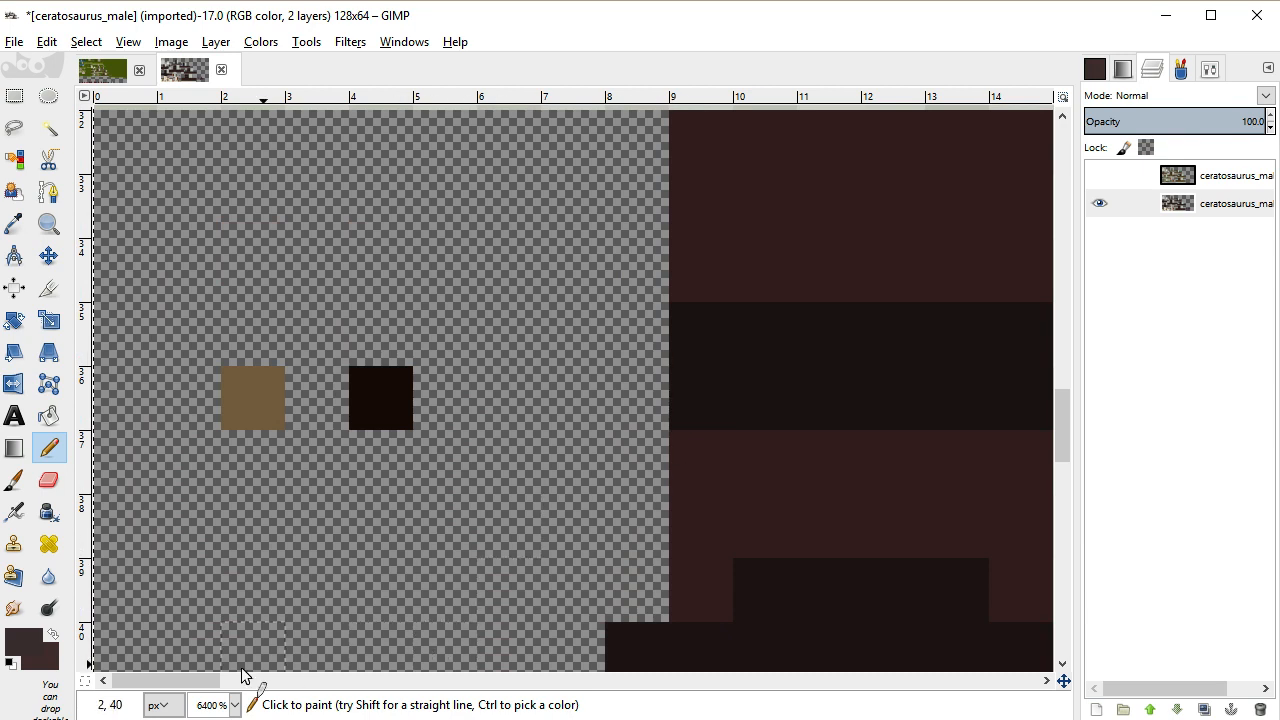
{"action": "left_click_drag", "start_coordinate": [183, 680], "coordinate": [243, 650]}
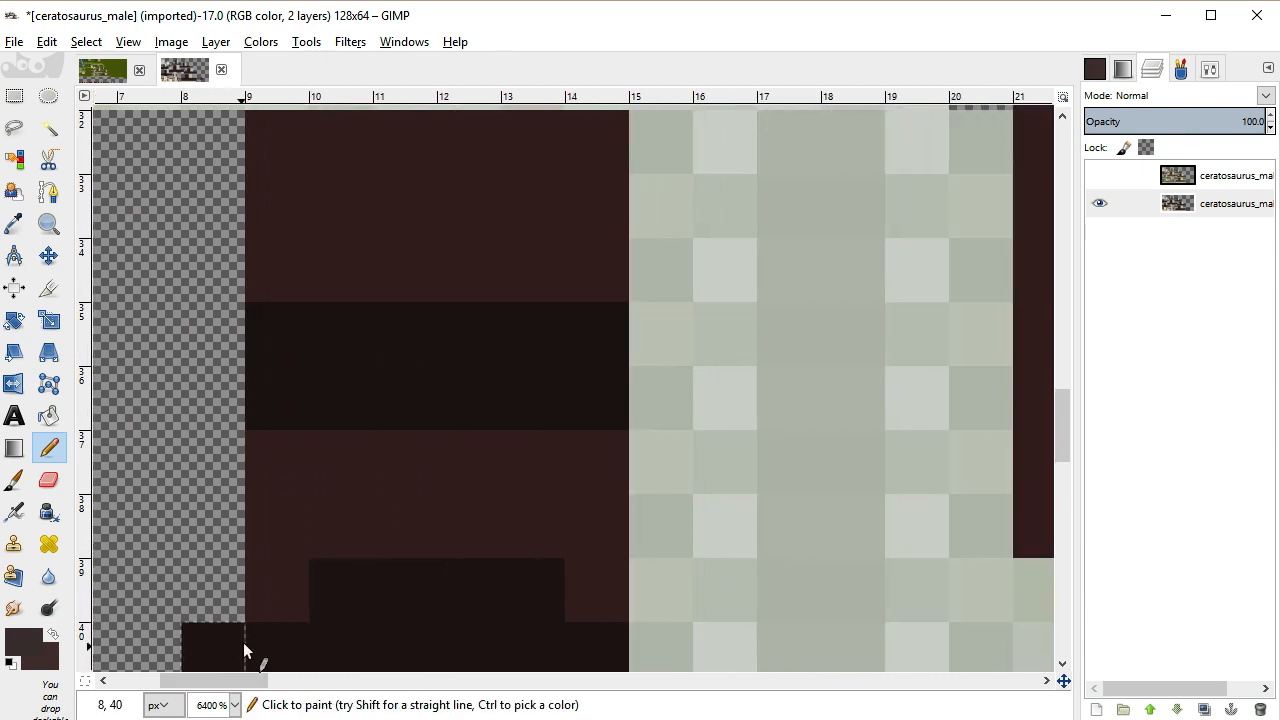
{"action": "mouse_move", "coordinate": [340, 460]}
{"action": "left_mouse_down"}
{"action": "mouse_move", "coordinate": [493, 455]}
{"action": "mouse_move", "coordinate": [429, 512]}
{"action": "mouse_move", "coordinate": [480, 520]}
{"action": "left_mouse_up"}
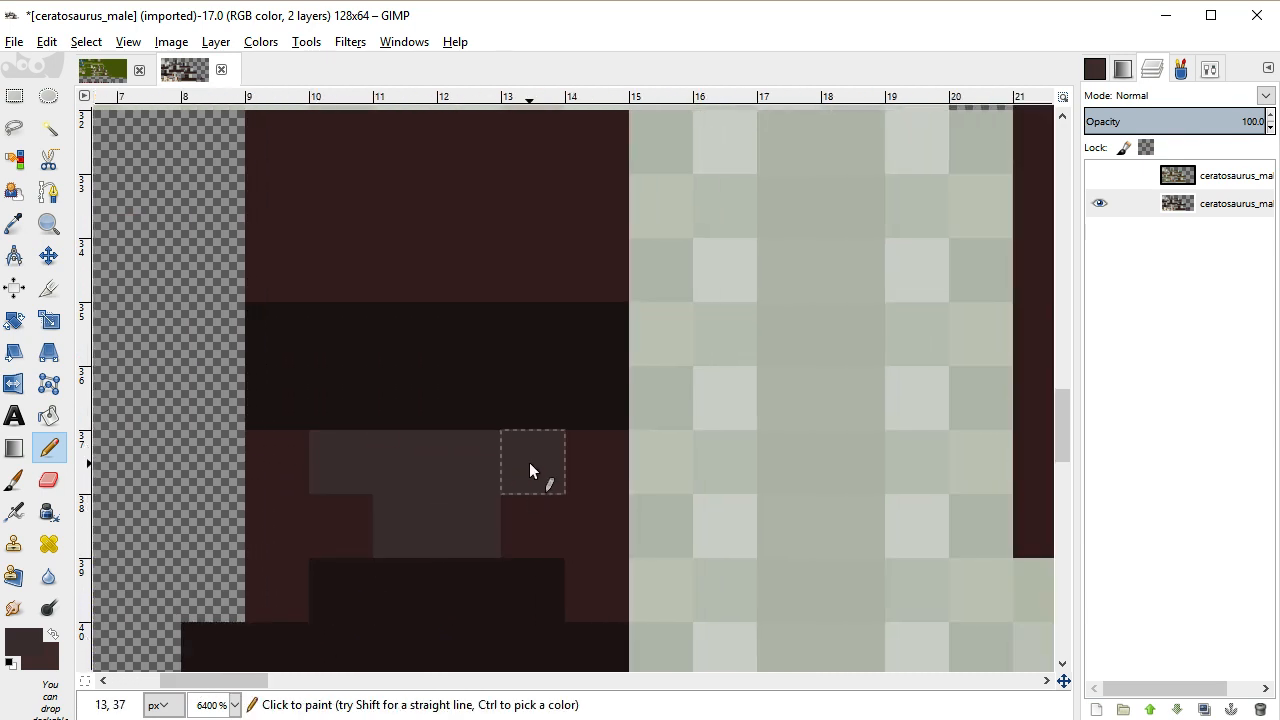
{"action": "scroll", "coordinate": [433, 320], "scroll_direction": "up", "scroll_amount": 2}
{"action": "mouse_move", "coordinate": [405, 420]}
{"action": "left_mouse_down"}
{"action": "mouse_move", "coordinate": [510, 430]}
{"action": "mouse_move", "coordinate": [382, 465]}
{"action": "mouse_move", "coordinate": [433, 520]}
{"action": "mouse_move", "coordinate": [389, 552]}
{"action": "mouse_move", "coordinate": [344, 448]}
{"action": "mouse_move", "coordinate": [367, 484]}
{"action": "left_mouse_up"}
{"action": "scroll", "coordinate": [367, 484], "scroll_direction": "down", "scroll_amount": 1}
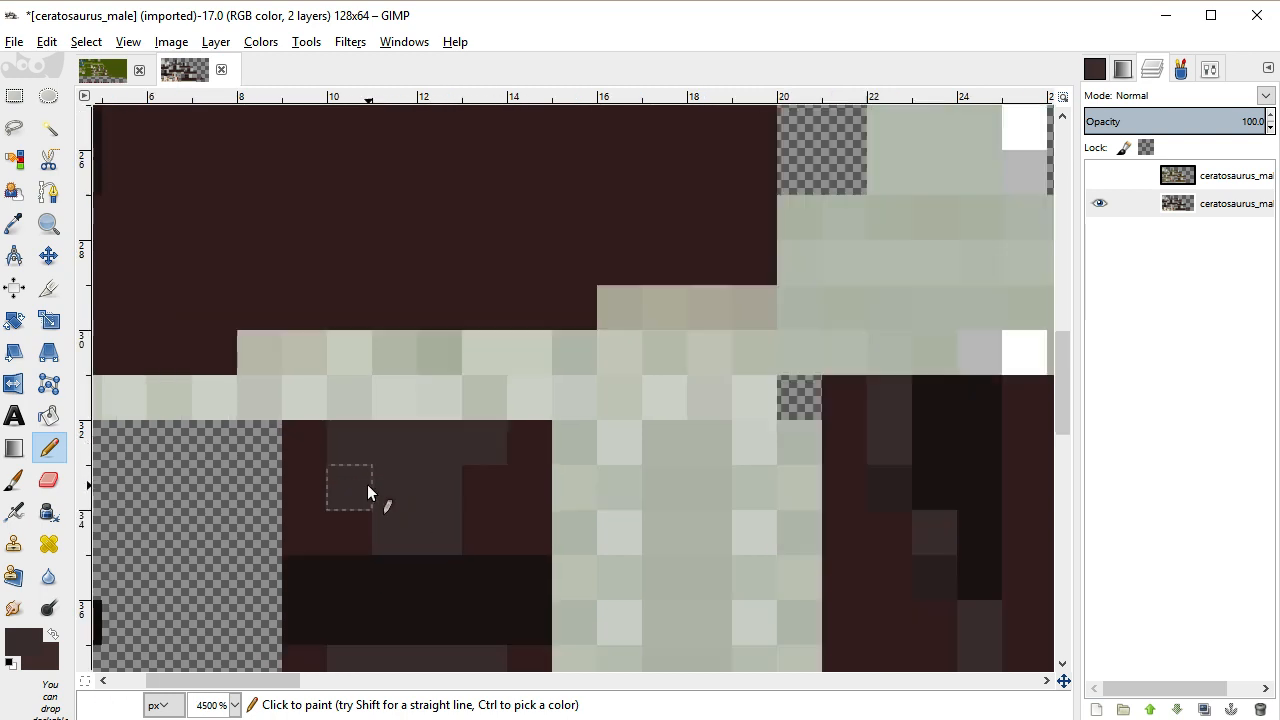
Shade the stripe at pixel column 4 of the far-left side strip with a three-pixel dark grey column beside it
{"action": "scroll", "coordinate": [367, 484], "scroll_direction": "down", "scroll_amount": 4}
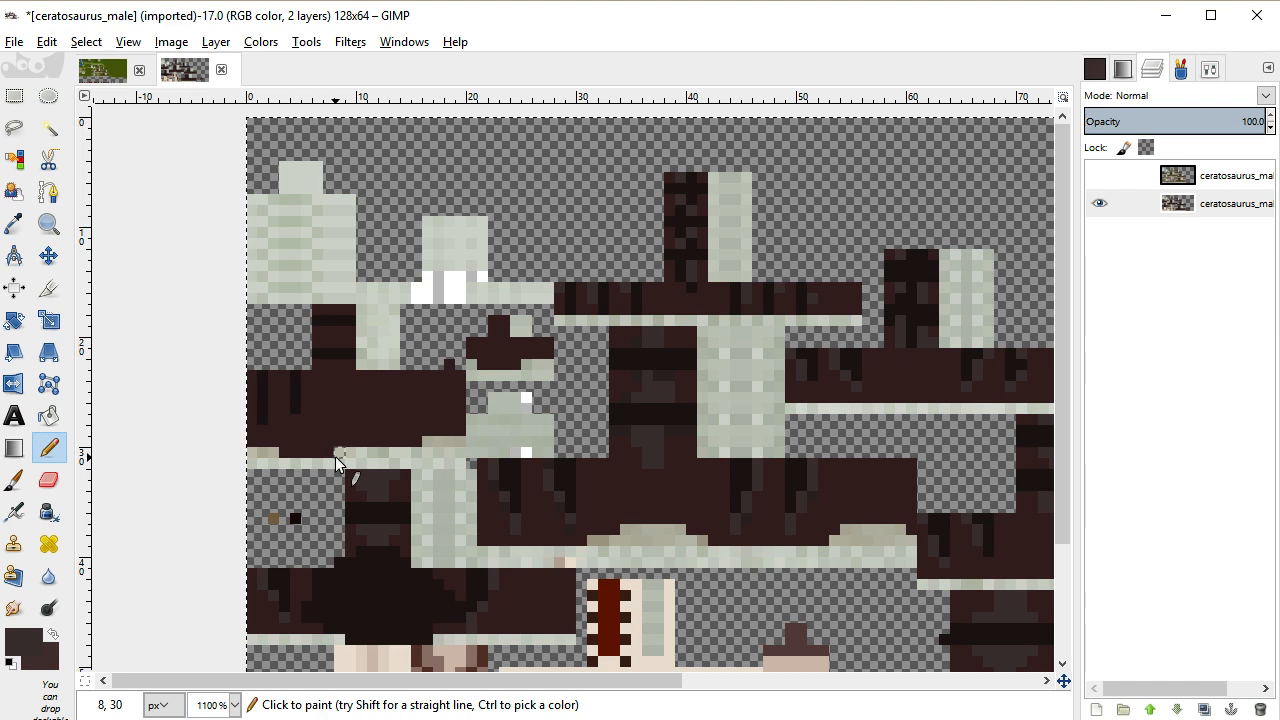
{"action": "key", "text": "shift"}
{"action": "scroll", "coordinate": [314, 397], "scroll_direction": "up", "scroll_amount": 1}
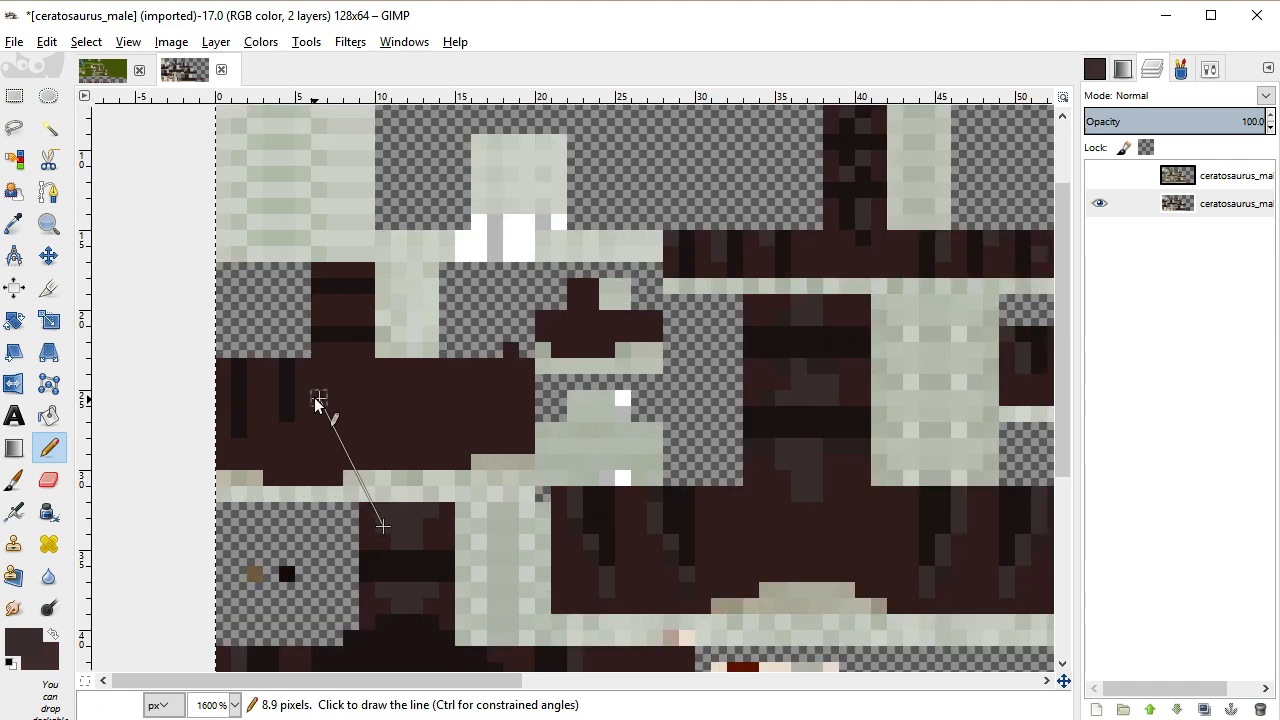
{"action": "scroll", "coordinate": [315, 398], "scroll_direction": "up", "scroll_amount": 4}
{"action": "left_click", "coordinate": [265, 357]}
{"action": "left_click", "coordinate": [265, 400]}
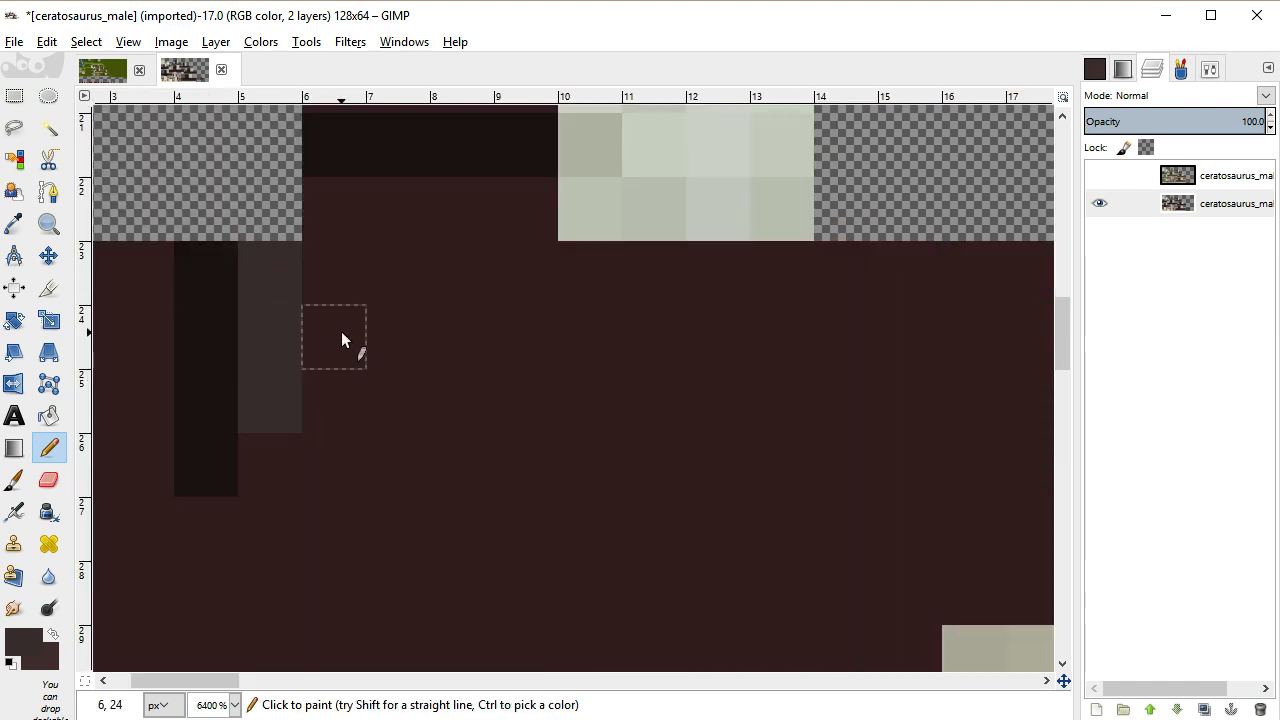
Add dark grey pixels around the near-black bands of the small panel at pixel columns 6 to 9, filling its lowest row
{"action": "scroll", "coordinate": [341, 331], "scroll_direction": "up", "scroll_amount": 2}
{"action": "left_click_drag", "start_coordinate": [344, 333], "coordinate": [530, 350]}
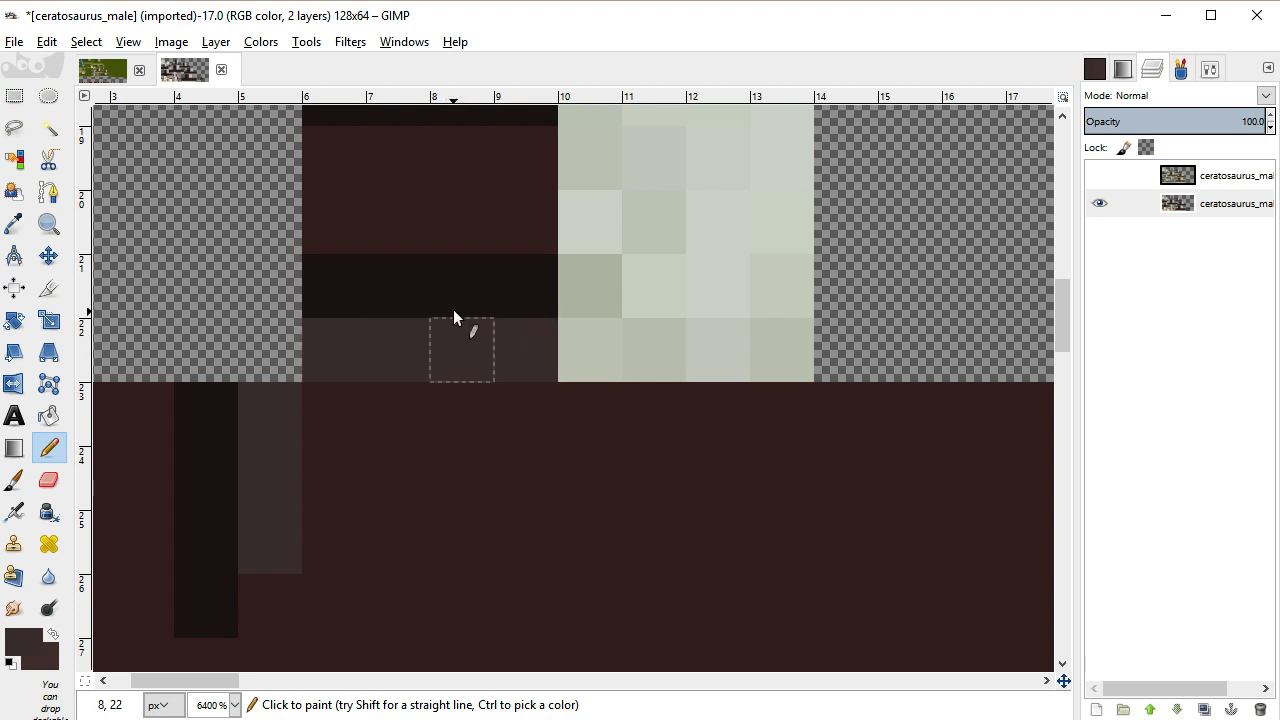
{"action": "scroll", "coordinate": [453, 309], "scroll_direction": "up", "scroll_amount": 2}
{"action": "left_click_drag", "start_coordinate": [420, 320], "coordinate": [455, 318]}
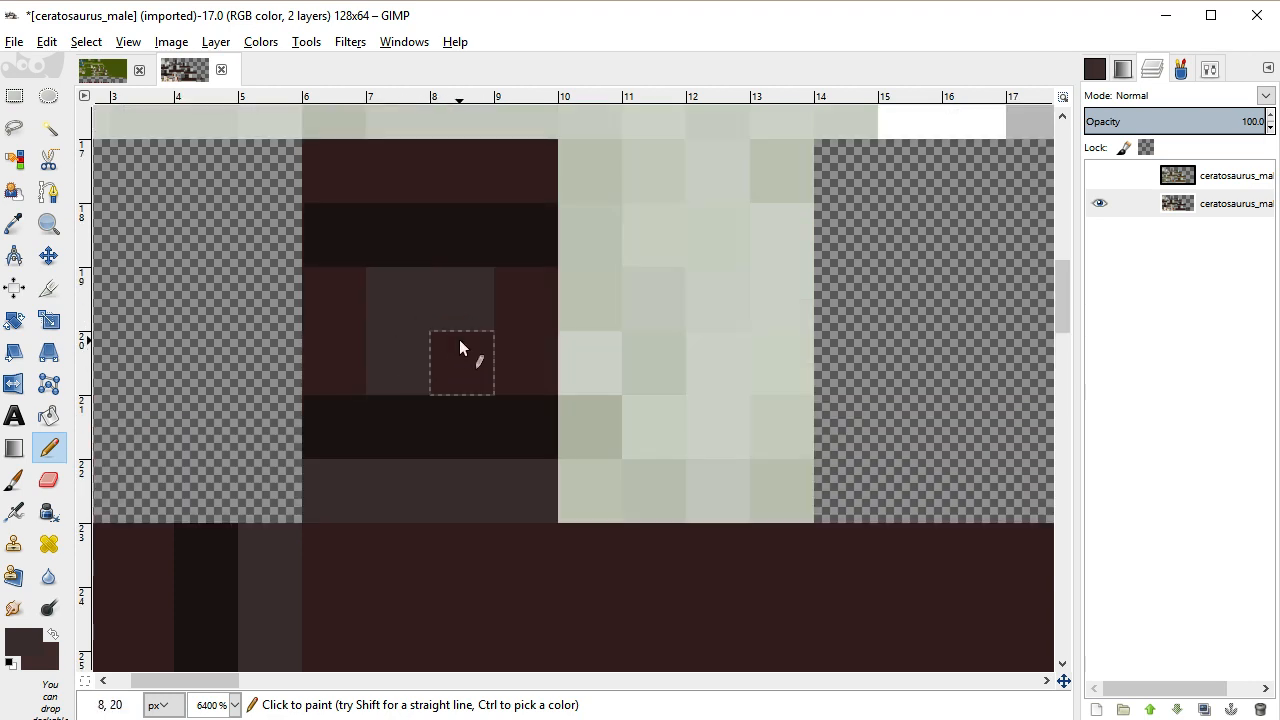
{"action": "scroll", "coordinate": [459, 338], "scroll_direction": "up", "scroll_amount": 4}
{"action": "left_click", "coordinate": [455, 452]}
{"action": "left_click", "coordinate": [357, 445]}
Shade the leftmost stripe of the side strip below that small panel with a four-pixel dark grey column beside it
{"action": "scroll", "coordinate": [433, 476], "scroll_direction": "down", "scroll_amount": 4}
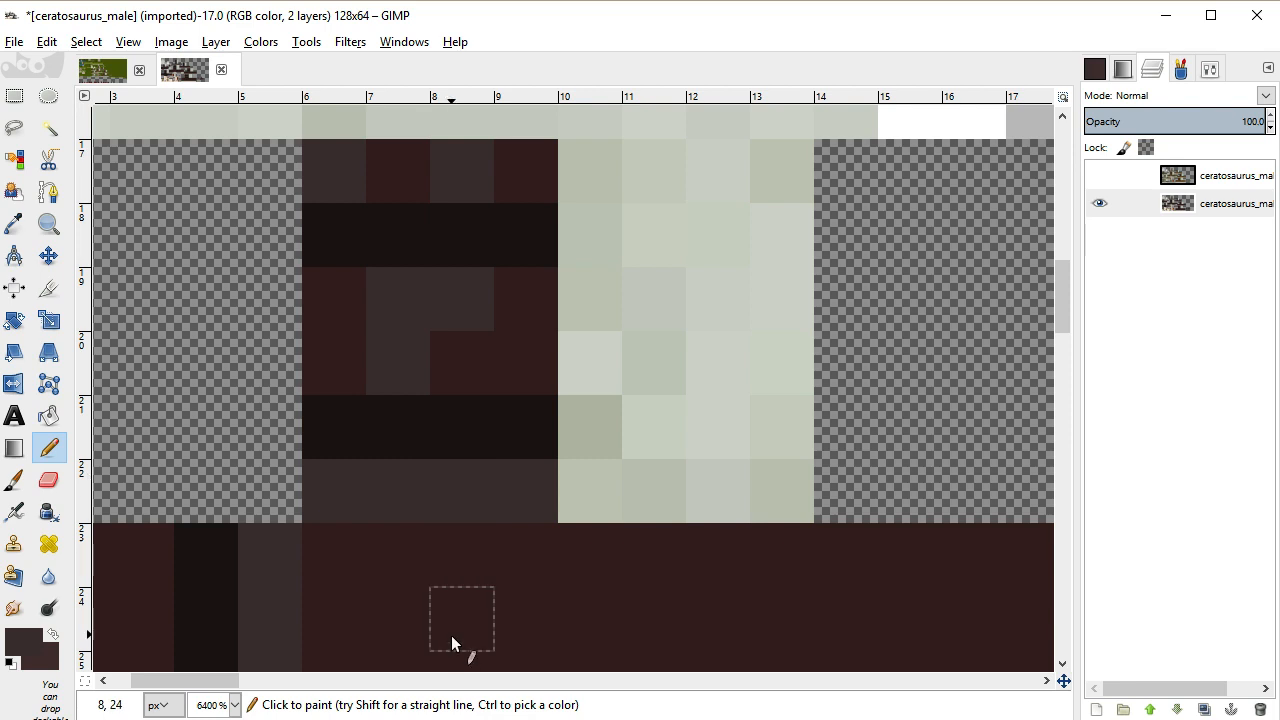
{"action": "scroll", "coordinate": [133, 386], "scroll_direction": "left", "scroll_amount": 3}
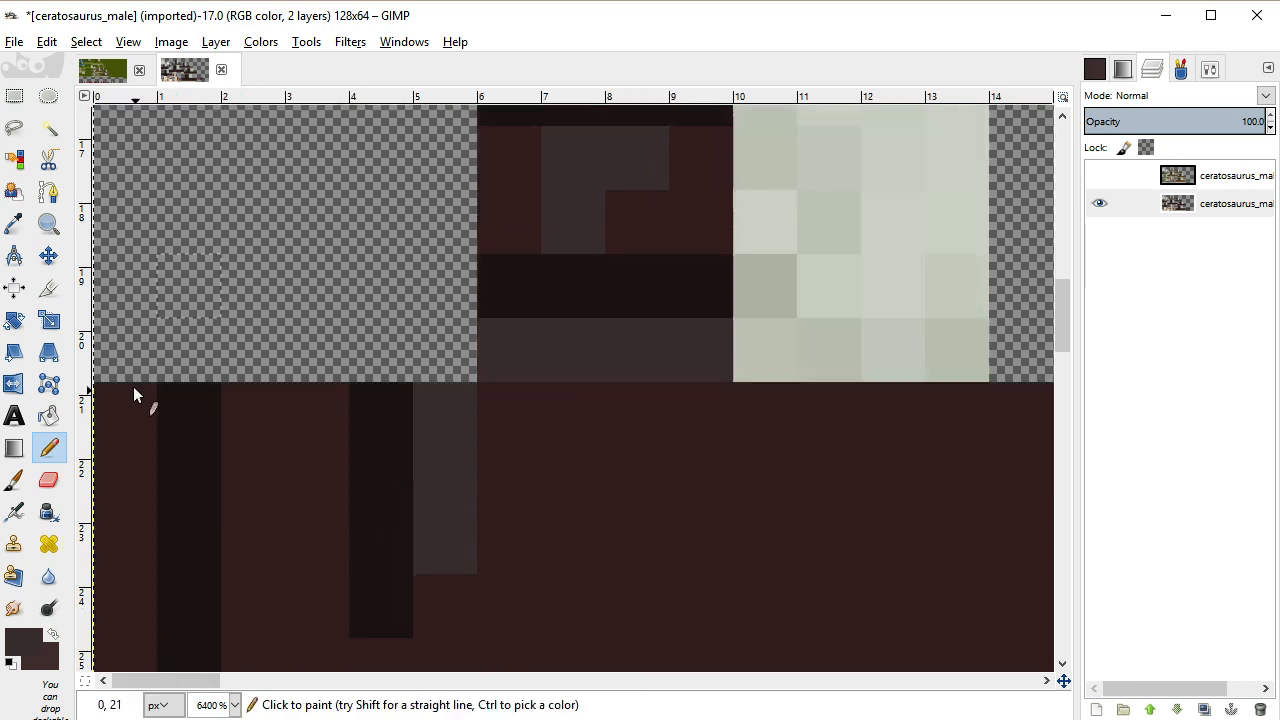
{"action": "scroll", "coordinate": [133, 386], "scroll_direction": "down", "scroll_amount": 4}
{"action": "mouse_move", "coordinate": [226, 291]}
{"action": "left_mouse_down"}
{"action": "mouse_move", "coordinate": [229, 422]}
{"action": "mouse_move", "coordinate": [245, 456]}
{"action": "left_mouse_up"}
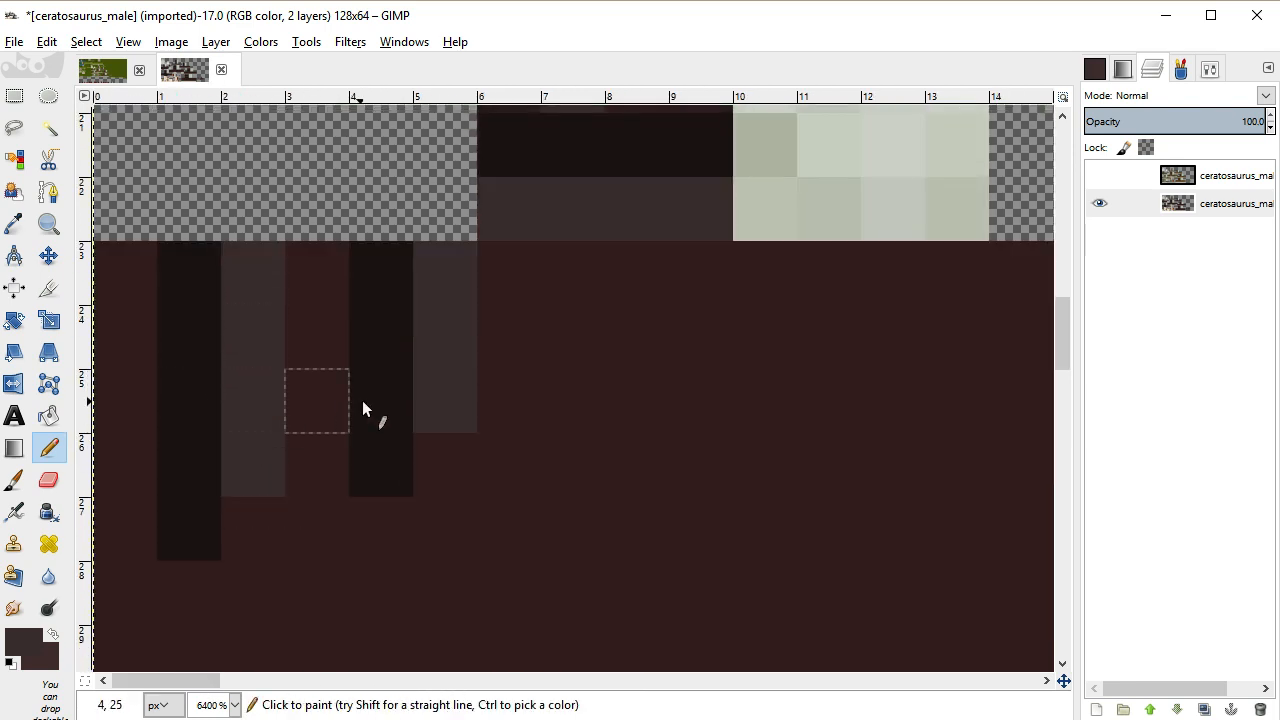
Sample the dark brown skin colour and pencil over the olive patch beside the bottom side strip, at pixel columns 49 to 53
{"action": "scroll", "coordinate": [374, 396], "scroll_direction": "down", "scroll_amount": 1, "text": "ctrl"}
{"action": "scroll", "coordinate": [374, 405], "scroll_direction": "down", "scroll_amount": 5, "text": "ctrl"}
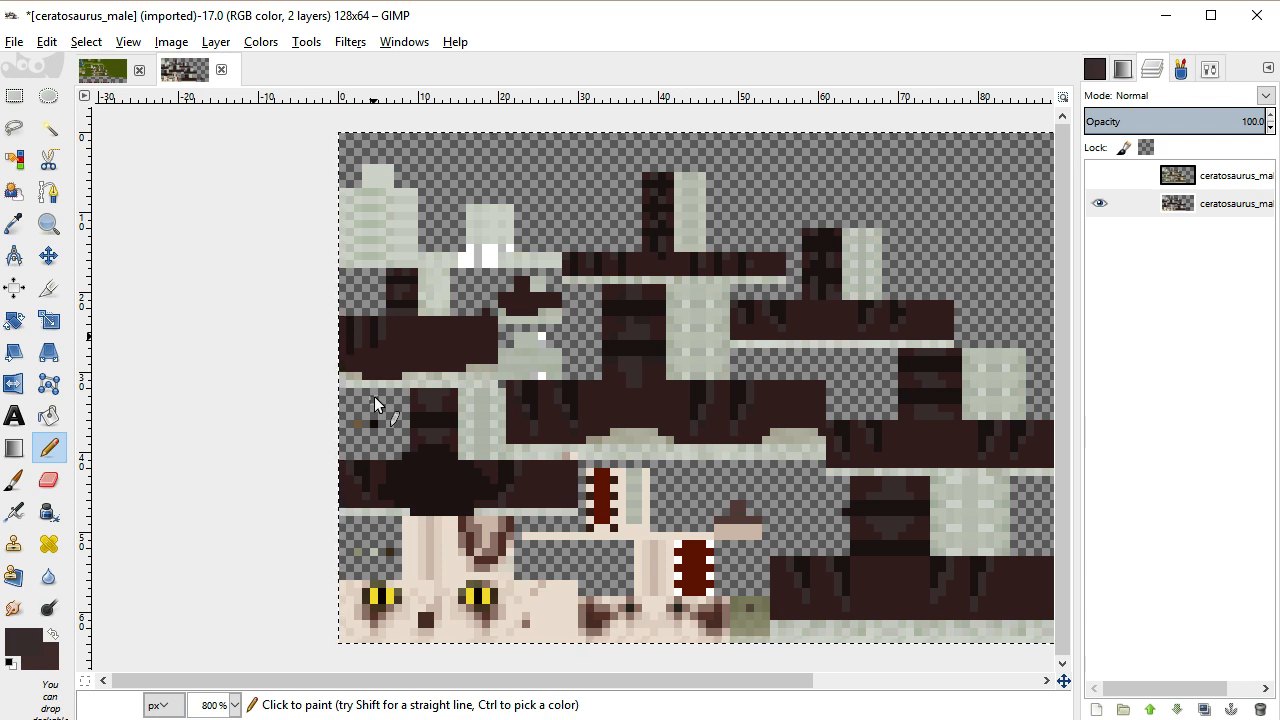
{"action": "left_click", "coordinate": [25, 228]}
{"action": "left_click", "coordinate": [428, 335]}
{"action": "left_click", "coordinate": [50, 447]}
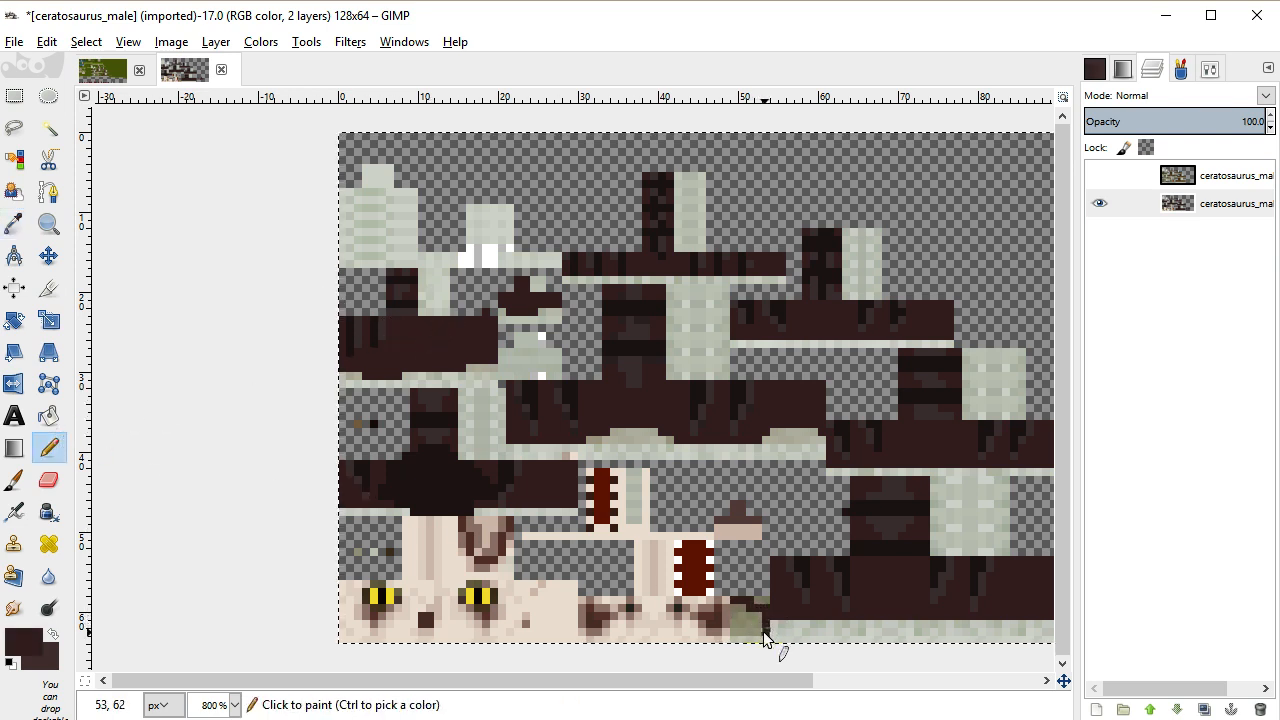
{"action": "left_click_drag", "start_coordinate": [742, 615], "coordinate": [758, 622]}
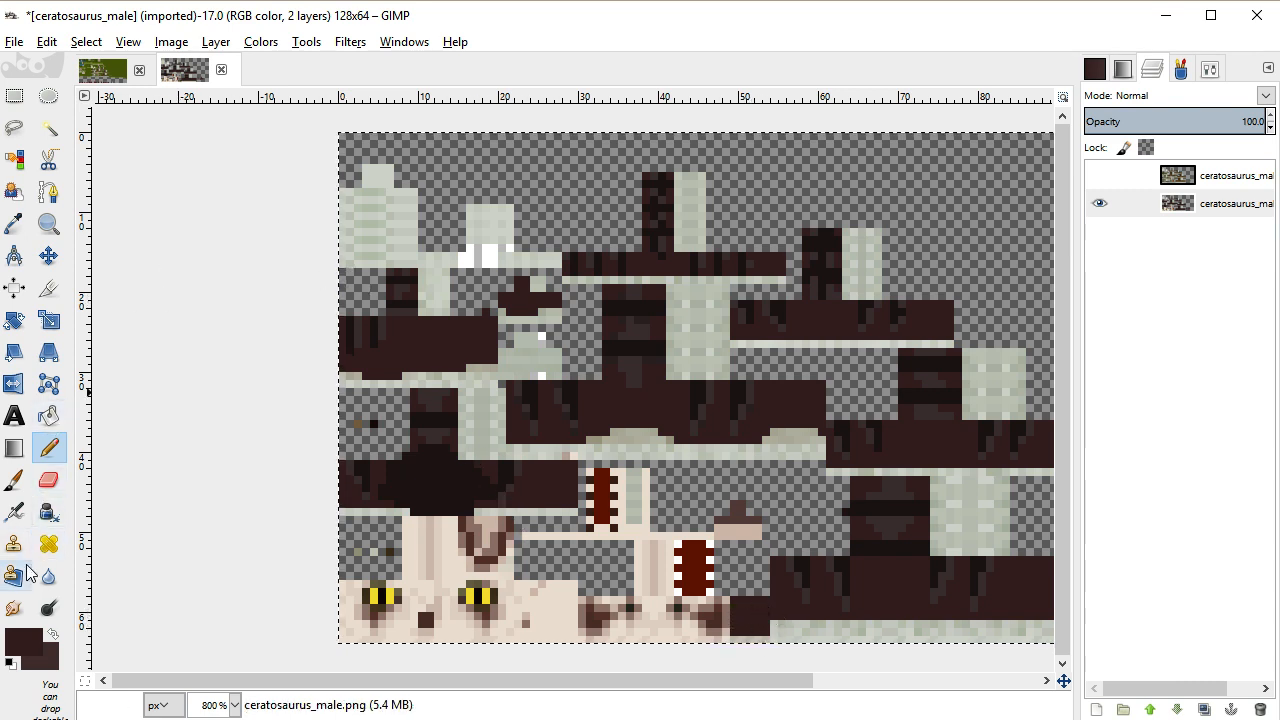
Fuzzy-select the transparent background and add the enclosed transparent gaps between the texture panels to the selection
{"action": "left_click", "coordinate": [48, 127]}
{"action": "left_click", "coordinate": [640, 164]}
{"action": "left_click", "coordinate": [520, 284], "text": "shift"}
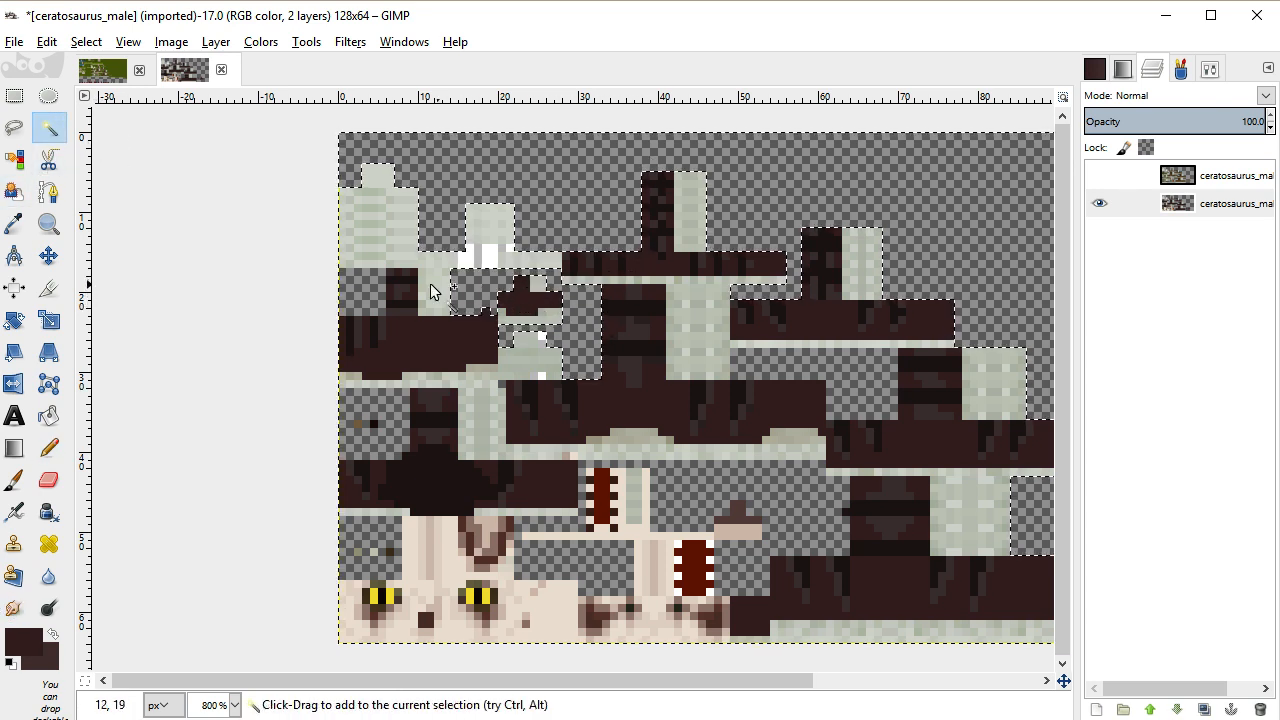
{"action": "left_click", "coordinate": [398, 405], "text": "shift"}
{"action": "left_click_drag", "start_coordinate": [377, 525], "coordinate": [378, 533]}
{"action": "left_click", "coordinate": [578, 541], "text": "shift"}
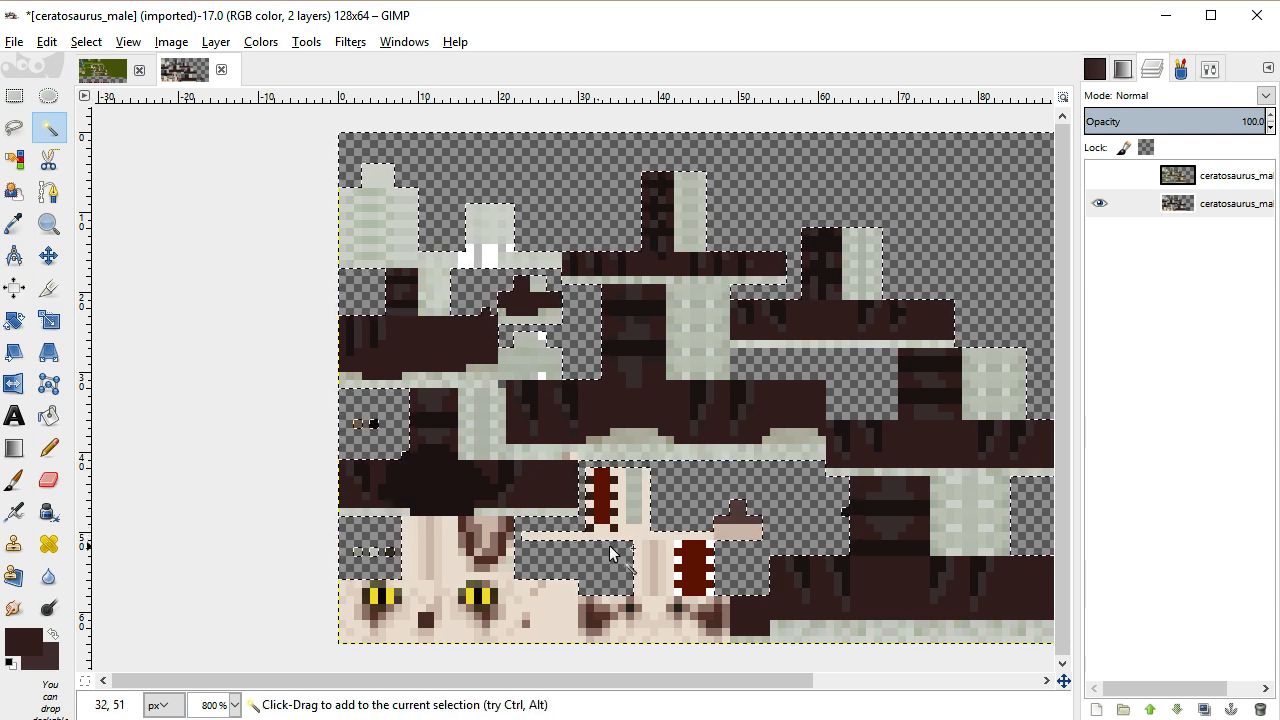
{"action": "left_click", "coordinate": [719, 381], "text": "ctrl"}
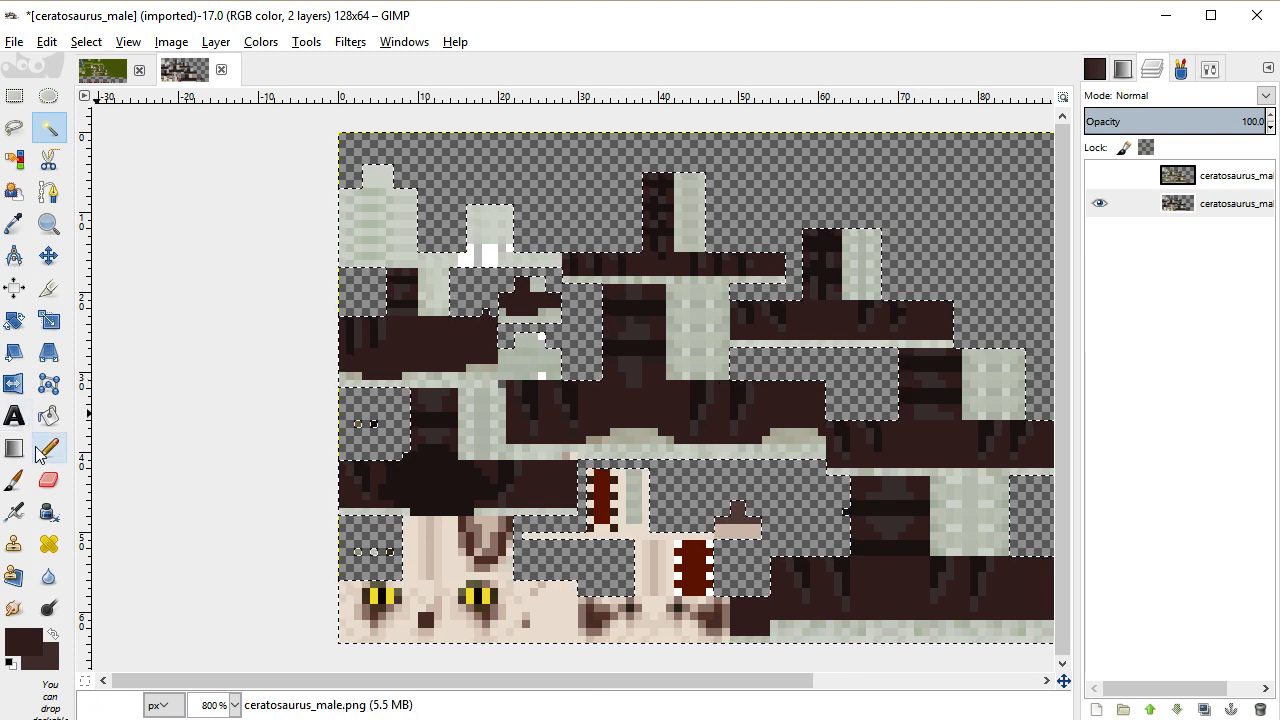
Smudge the near-black and dark grey stripes of the side strip at pixel columns 0 to 5 and the bands of the small panel above
{"action": "left_click", "coordinate": [12, 610]}
{"action": "scroll", "coordinate": [353, 338], "scroll_direction": "up", "scroll_amount": 2}
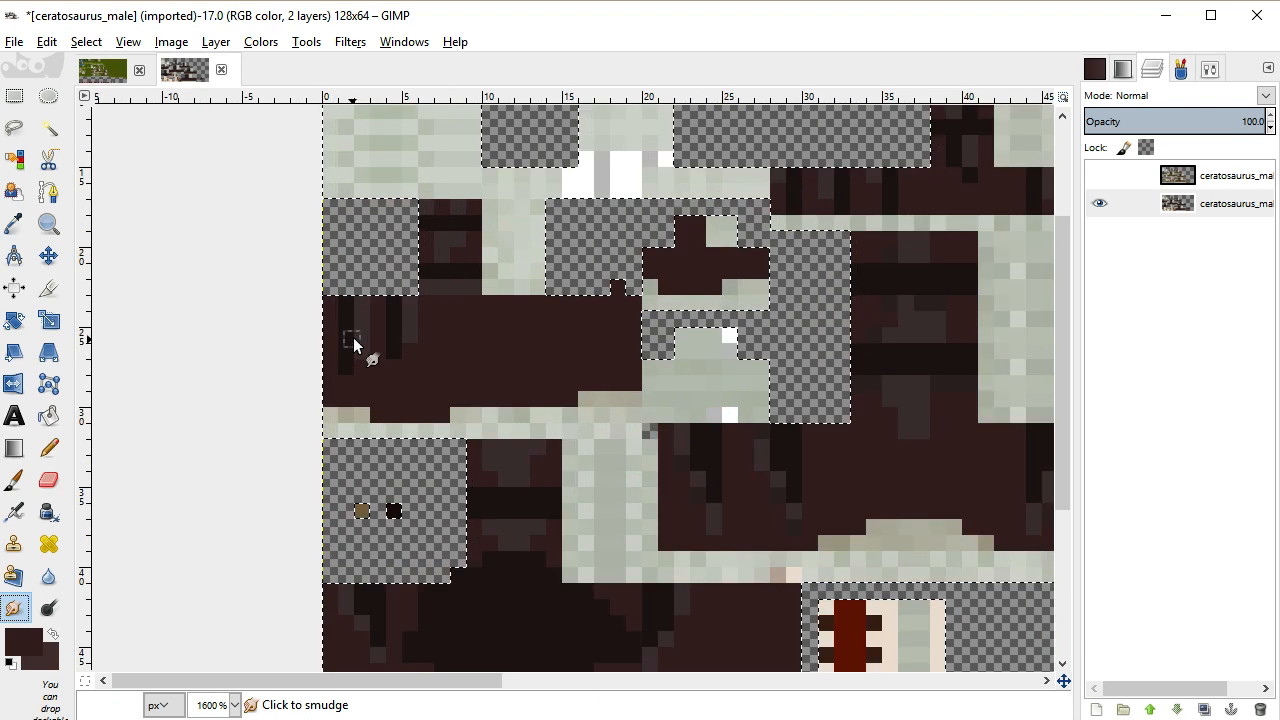
{"action": "scroll", "coordinate": [353, 340], "scroll_direction": "up", "scroll_amount": 3}
{"action": "mouse_move", "coordinate": [392, 266]}
{"action": "left_mouse_down"}
{"action": "mouse_move", "coordinate": [349, 246]}
{"action": "mouse_move", "coordinate": [402, 248]}
{"action": "left_mouse_up"}
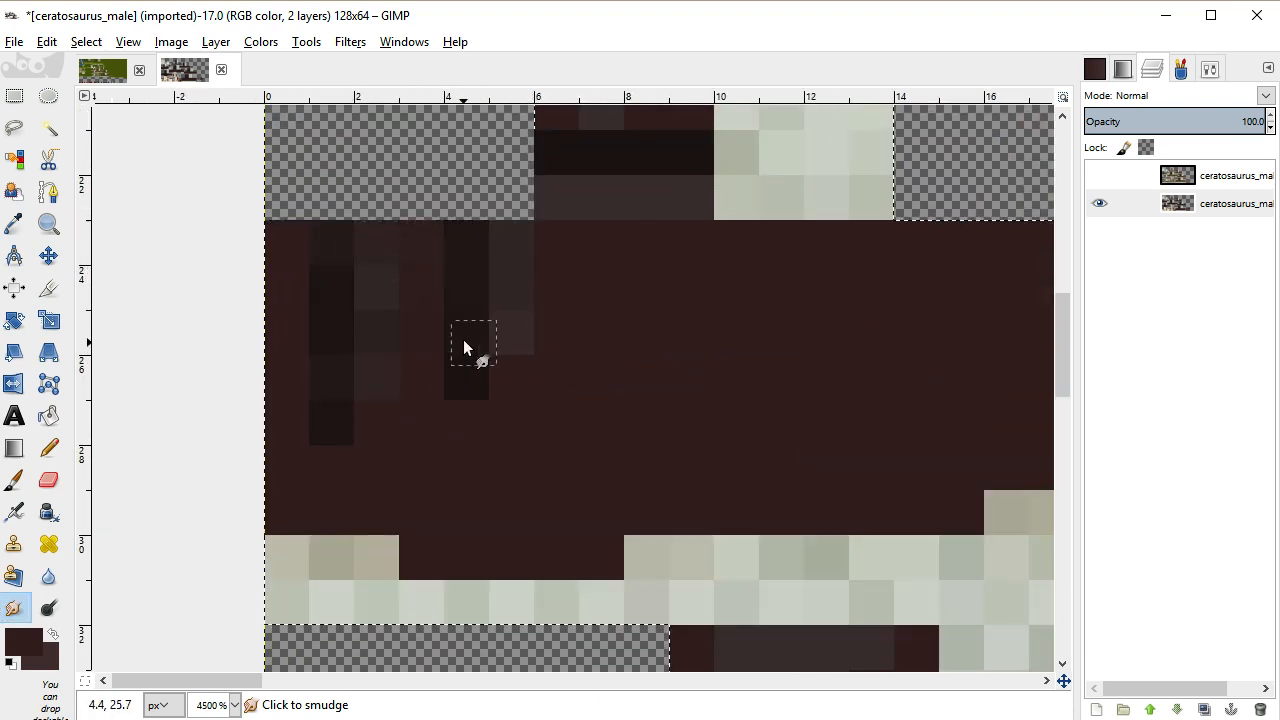
{"action": "scroll", "coordinate": [555, 324], "scroll_direction": "up", "scroll_amount": 2}
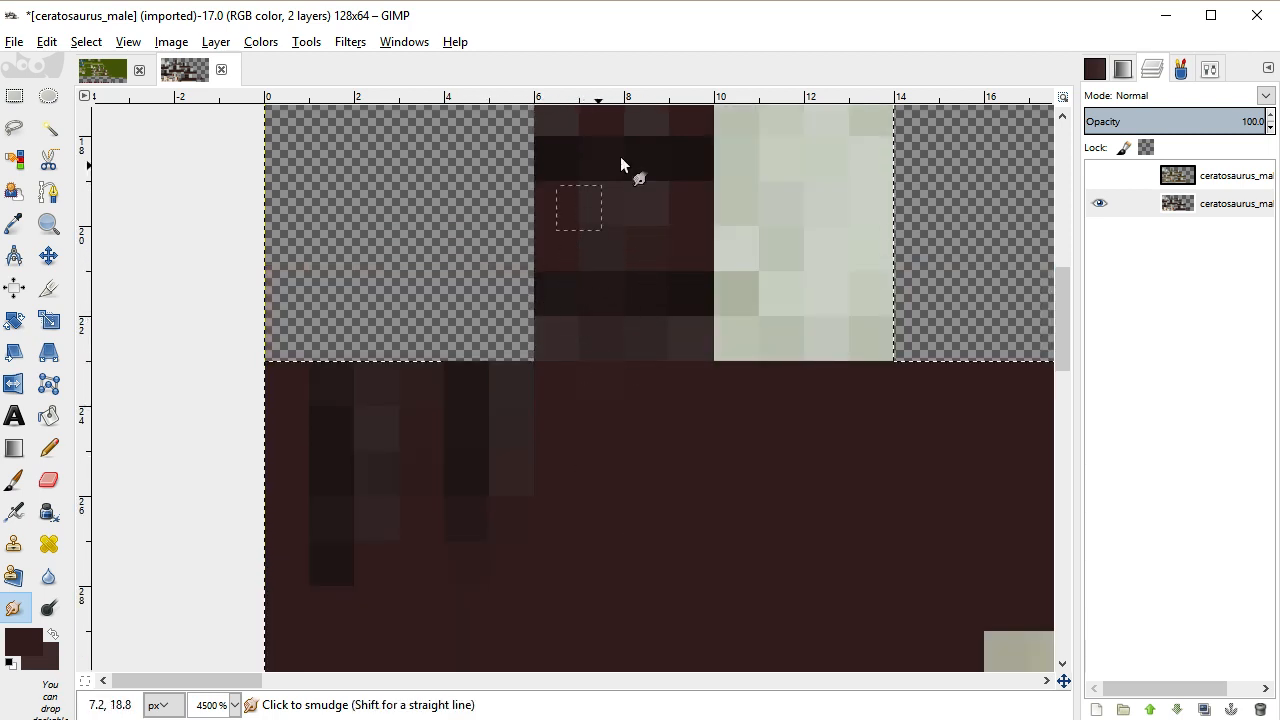
{"action": "scroll", "coordinate": [618, 290], "scroll_direction": "up", "scroll_amount": 4}
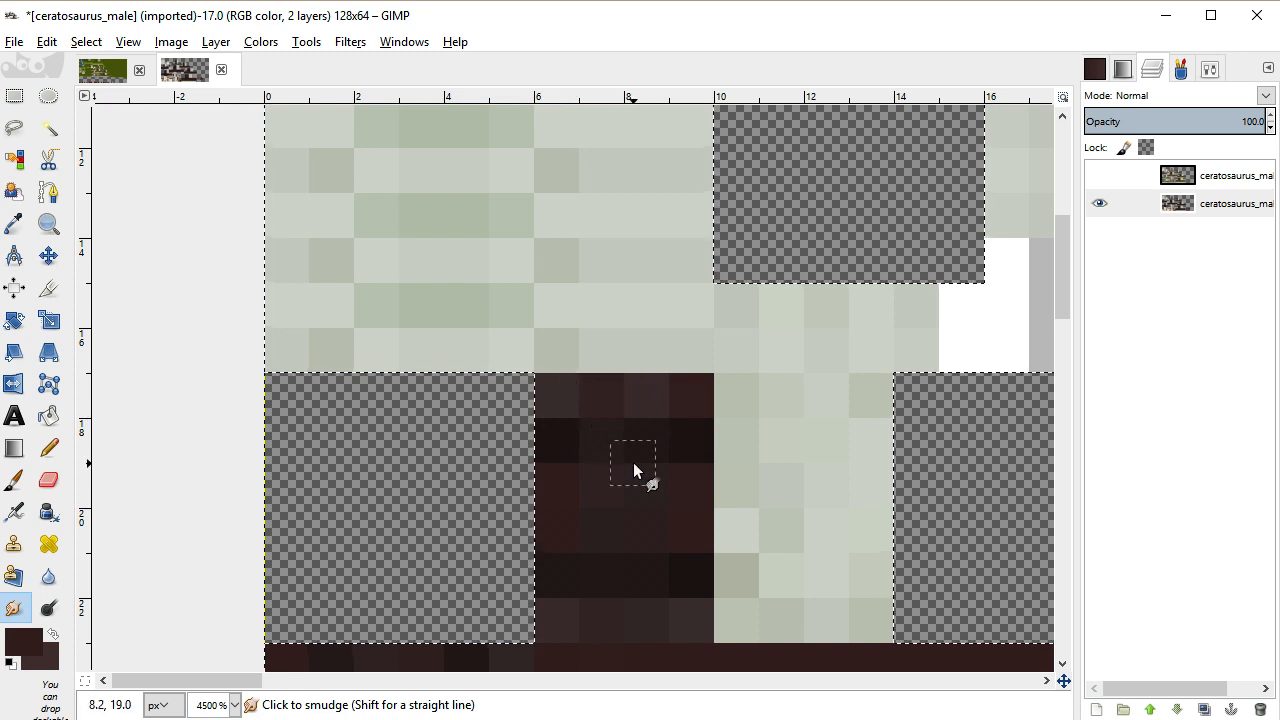
Smudge the near-black bands and dark grey shading of the top panel at pixel columns 33 to 40
{"action": "scroll", "coordinate": [633, 462], "scroll_direction": "down", "scroll_amount": 1, "text": "ctrl"}
{"action": "scroll", "coordinate": [400, 628], "scroll_direction": "right", "scroll_amount": 10}
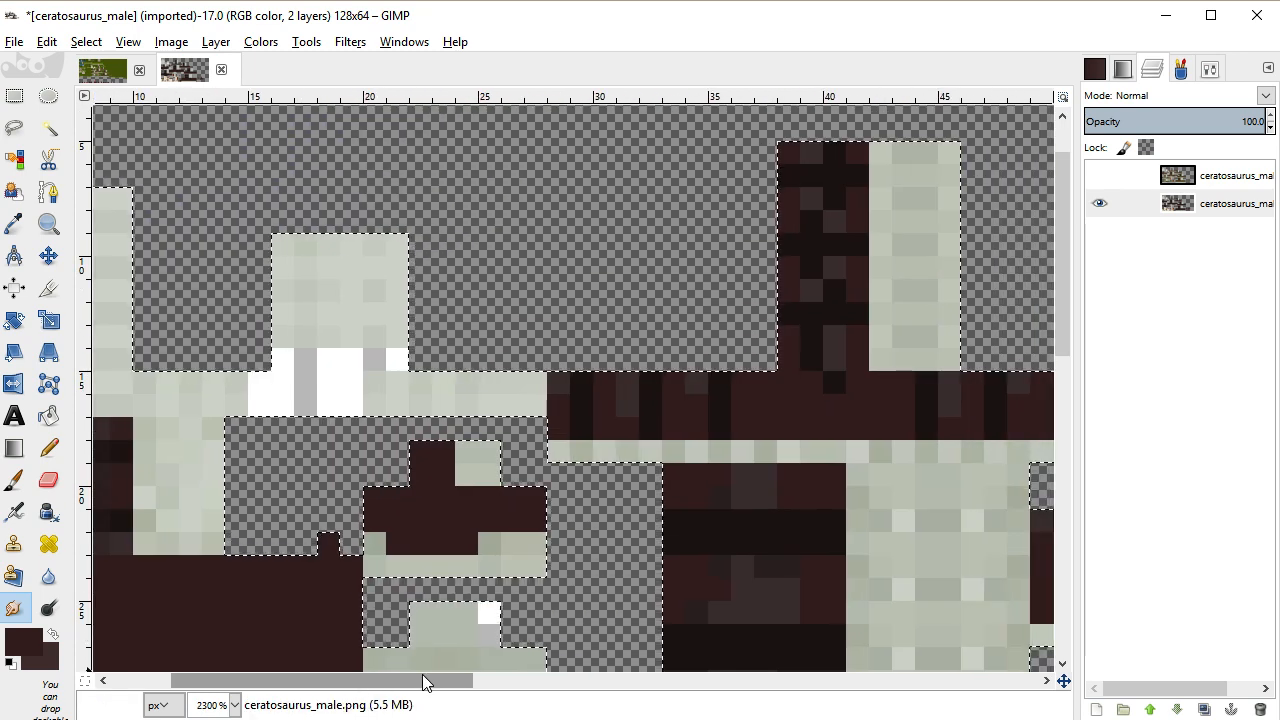
{"action": "scroll", "coordinate": [514, 565], "scroll_direction": "down", "scroll_amount": 8}
{"action": "scroll", "coordinate": [509, 500], "scroll_direction": "up", "scroll_amount": 6}
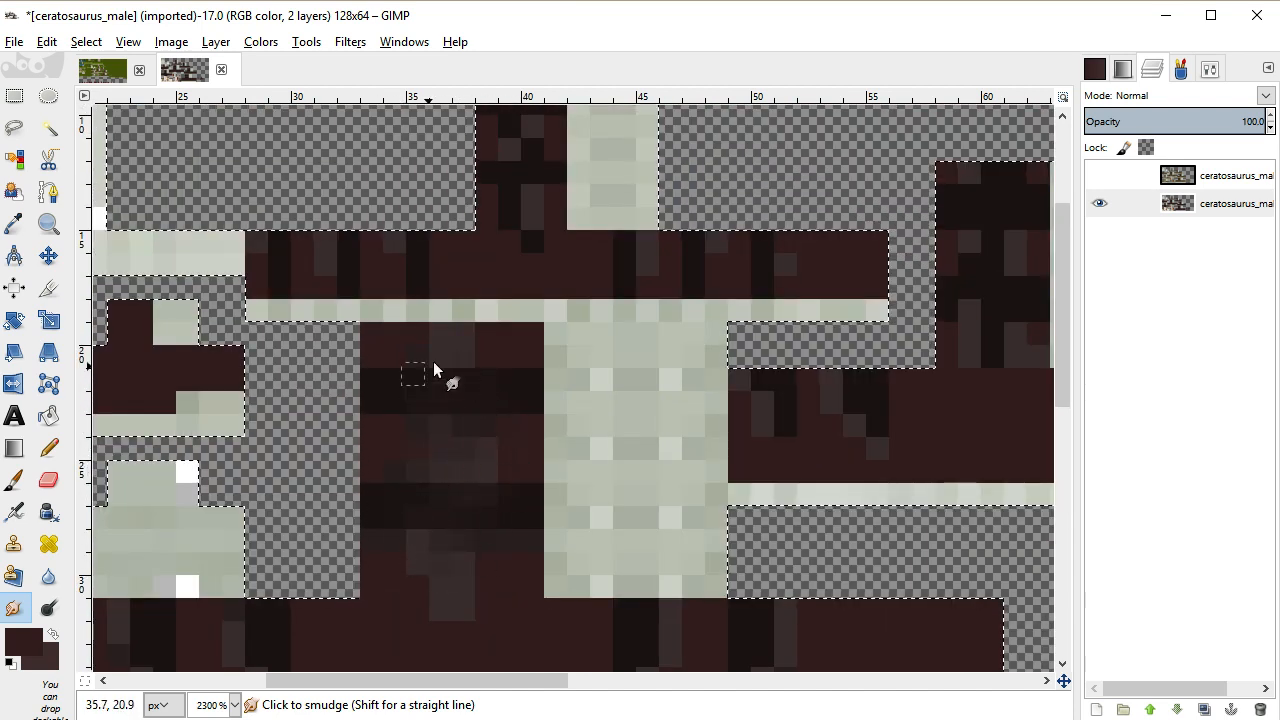
{"action": "mouse_move", "coordinate": [428, 463]}
{"action": "left_mouse_down"}
{"action": "mouse_move", "coordinate": [517, 465]}
{"action": "mouse_move", "coordinate": [427, 515]}
{"action": "mouse_move", "coordinate": [509, 559]}
{"action": "mouse_move", "coordinate": [399, 577]}
{"action": "mouse_move", "coordinate": [440, 591]}
{"action": "left_mouse_up"}
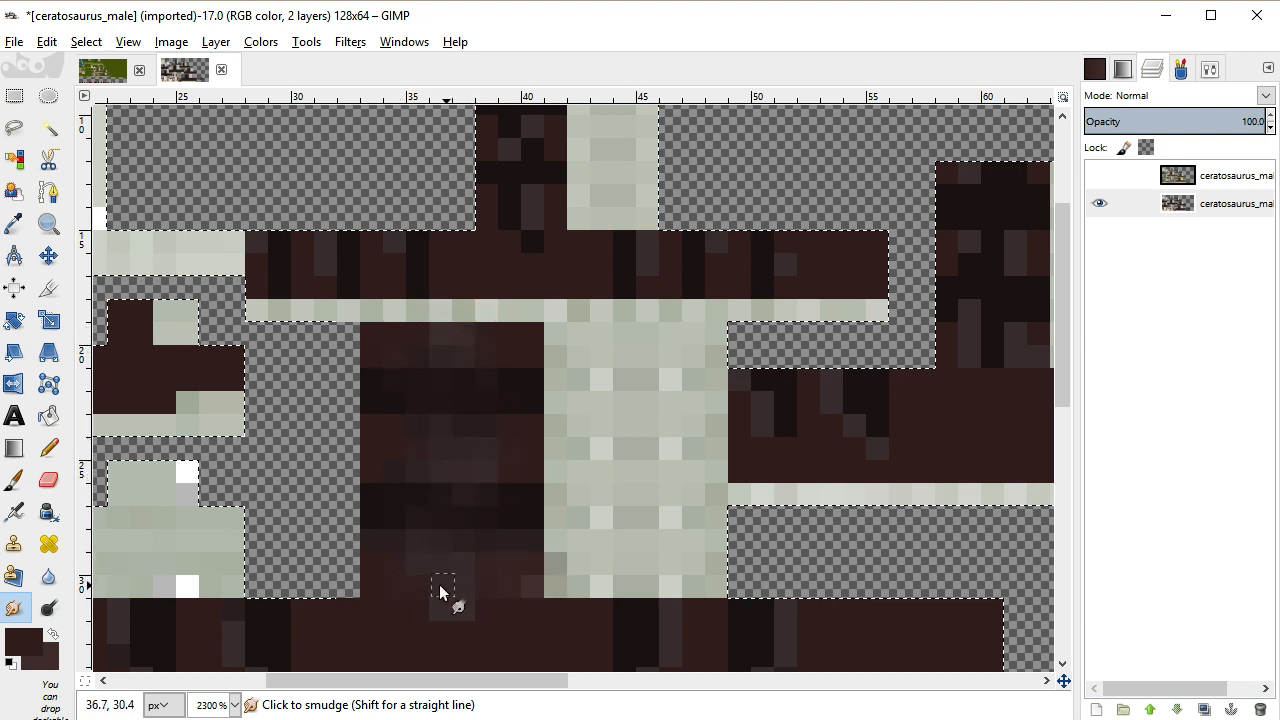
Smudge both groups of stripes on the side strip below that panel, at pixel columns 21 to 60
{"action": "scroll", "coordinate": [480, 585], "scroll_direction": "down", "scroll_amount": 3}
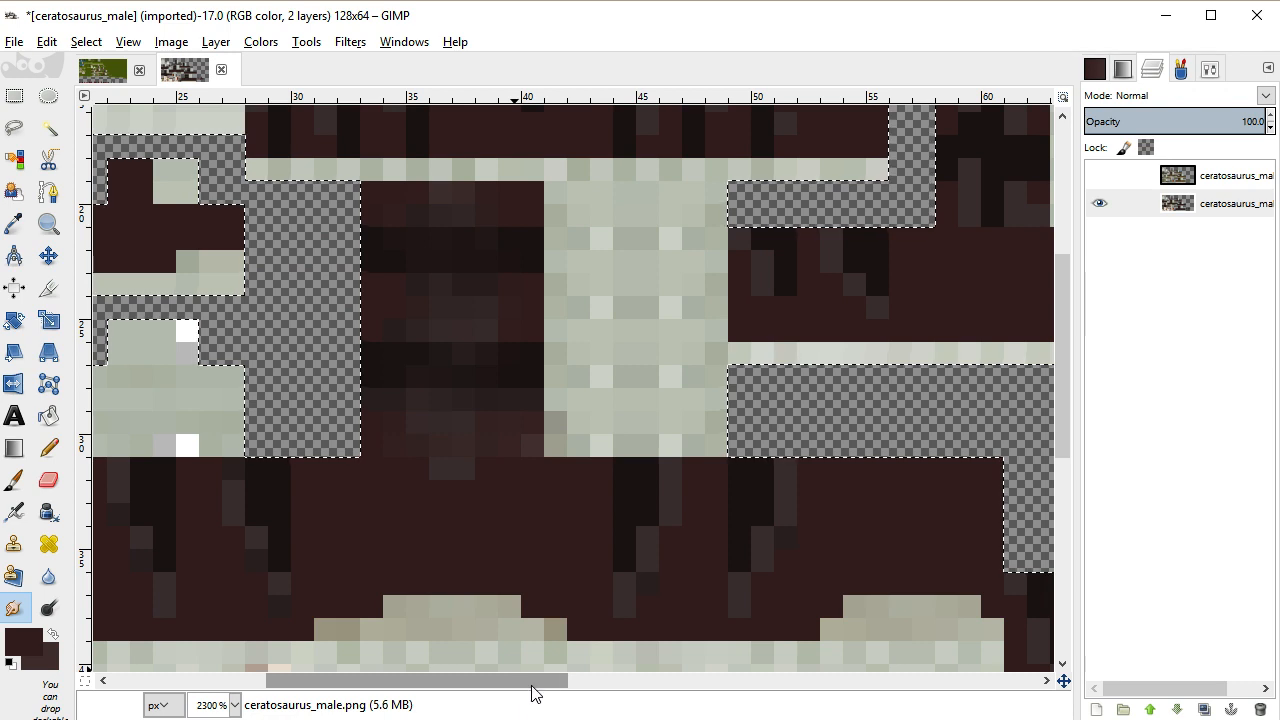
{"action": "scroll", "coordinate": [532, 686], "scroll_direction": "left", "scroll_amount": 5}
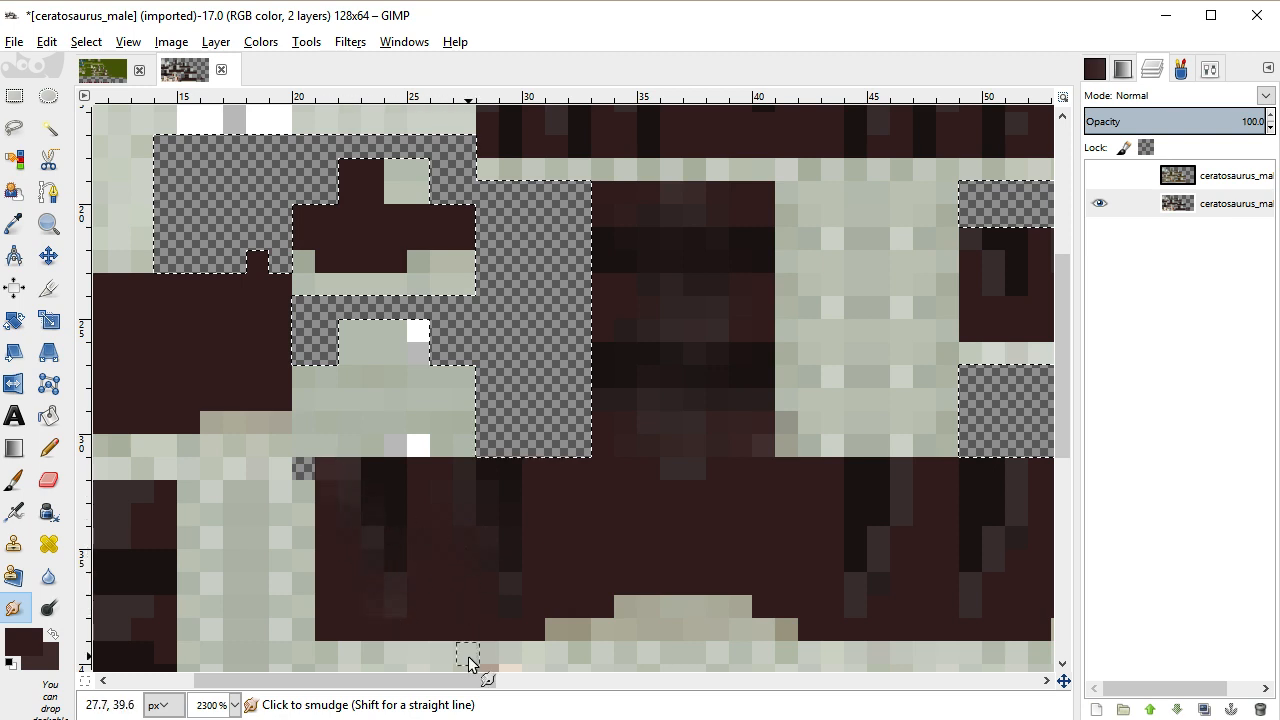
{"action": "left_click_drag", "start_coordinate": [460, 681], "coordinate": [555, 699]}
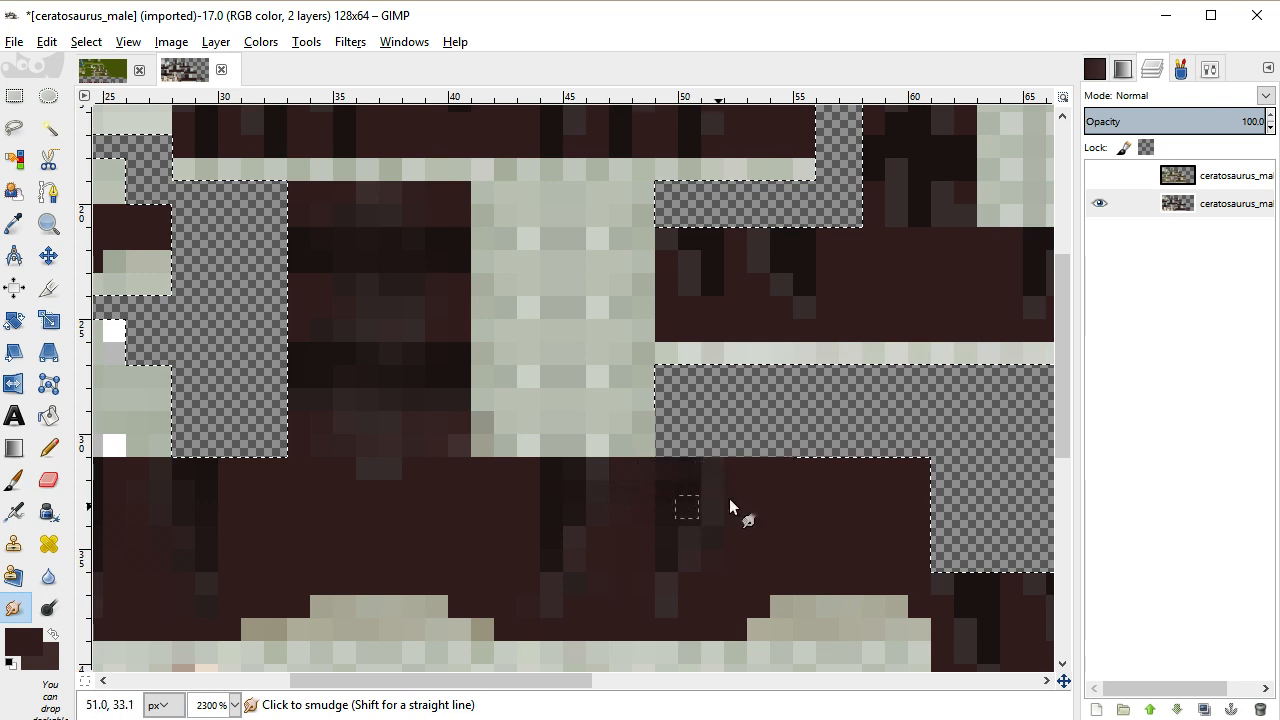
Smudge the stripes along the side strip at pixel columns 49 to 76, rows 21 to 25
{"action": "scroll", "coordinate": [737, 537], "scroll_direction": "up", "scroll_amount": 3}
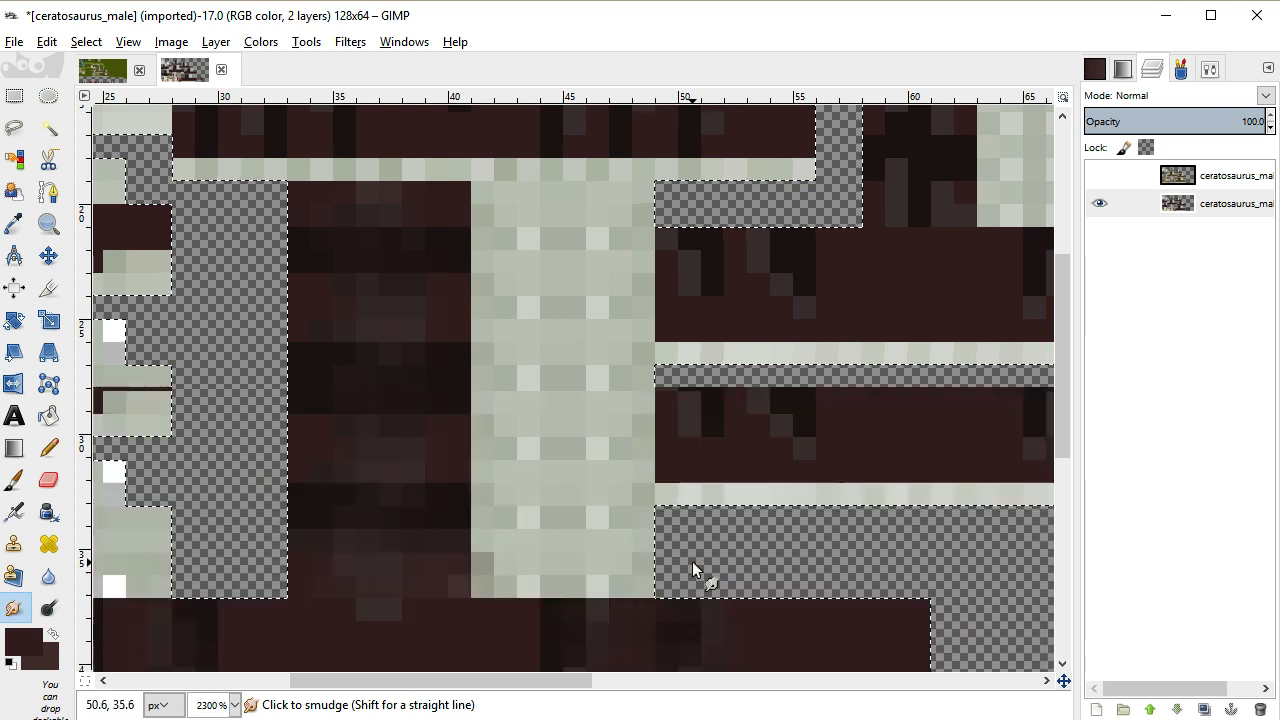
{"action": "mouse_move", "coordinate": [738, 563]}
{"action": "left_mouse_down"}
{"action": "mouse_move", "coordinate": [684, 539]}
{"action": "mouse_move", "coordinate": [697, 539]}
{"action": "mouse_move", "coordinate": [675, 562]}
{"action": "mouse_move", "coordinate": [707, 574]}
{"action": "mouse_move", "coordinate": [690, 590]}
{"action": "mouse_move", "coordinate": [812, 586]}
{"action": "mouse_move", "coordinate": [772, 576]}
{"action": "mouse_move", "coordinate": [792, 557]}
{"action": "mouse_move", "coordinate": [719, 542]}
{"action": "mouse_move", "coordinate": [698, 514]}
{"action": "mouse_move", "coordinate": [711, 623]}
{"action": "mouse_move", "coordinate": [695, 618]}
{"action": "mouse_move", "coordinate": [1002, 619]}
{"action": "left_mouse_up"}
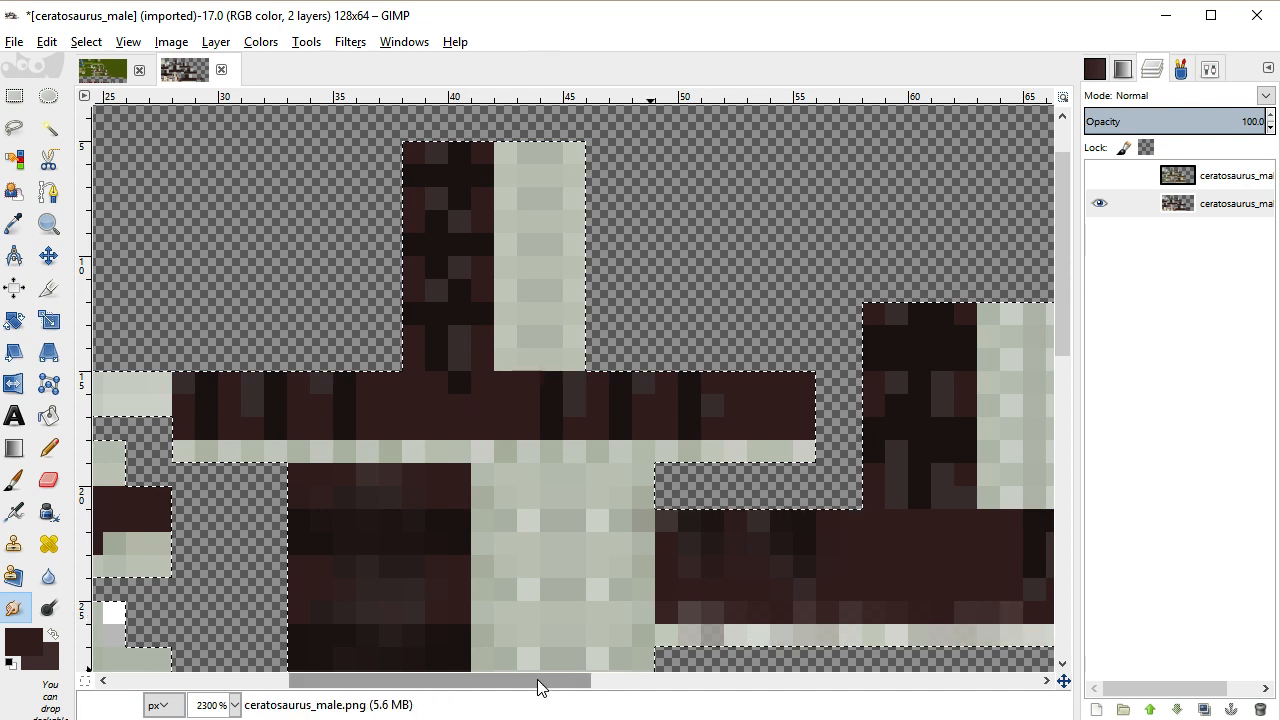
{"action": "left_click_drag", "start_coordinate": [538, 681], "coordinate": [647, 681]}
{"action": "mouse_move", "coordinate": [698, 555]}
{"action": "left_mouse_down"}
{"action": "mouse_move", "coordinate": [802, 532]}
{"action": "mouse_move", "coordinate": [823, 546]}
{"action": "mouse_move", "coordinate": [804, 555]}
{"action": "mouse_move", "coordinate": [791, 535]}
{"action": "mouse_move", "coordinate": [738, 535]}
{"action": "mouse_move", "coordinate": [745, 559]}
{"action": "mouse_move", "coordinate": [809, 572]}
{"action": "mouse_move", "coordinate": [736, 572]}
{"action": "mouse_move", "coordinate": [747, 587]}
{"action": "mouse_move", "coordinate": [846, 626]}
{"action": "mouse_move", "coordinate": [914, 633]}
{"action": "mouse_move", "coordinate": [951, 623]}
{"action": "left_mouse_up"}
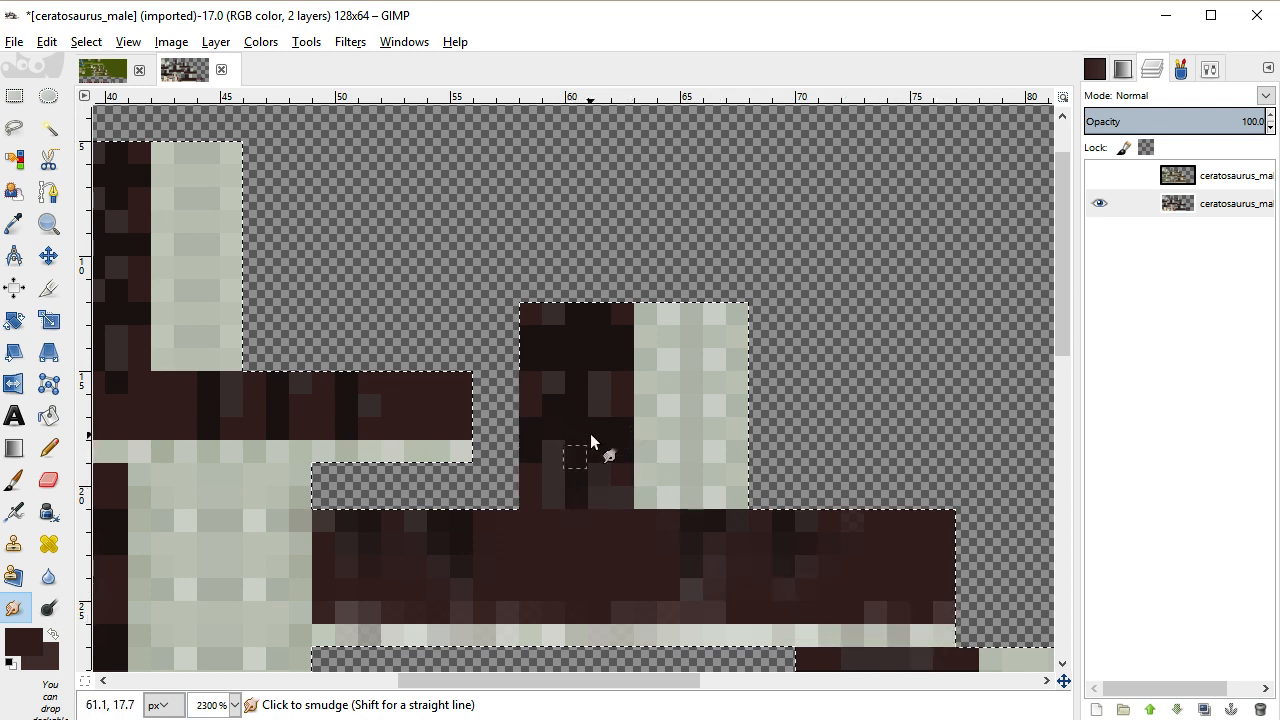
Smudge the dark panel at pixel columns 58 to 62 and raise the Smudge rate to 56
{"action": "mouse_move", "coordinate": [572, 452]}
{"action": "left_mouse_down"}
{"action": "mouse_move", "coordinate": [580, 334]}
{"action": "mouse_move", "coordinate": [569, 366]}
{"action": "mouse_move", "coordinate": [582, 398]}
{"action": "left_mouse_up"}
{"action": "left_click", "coordinate": [1210, 68]}
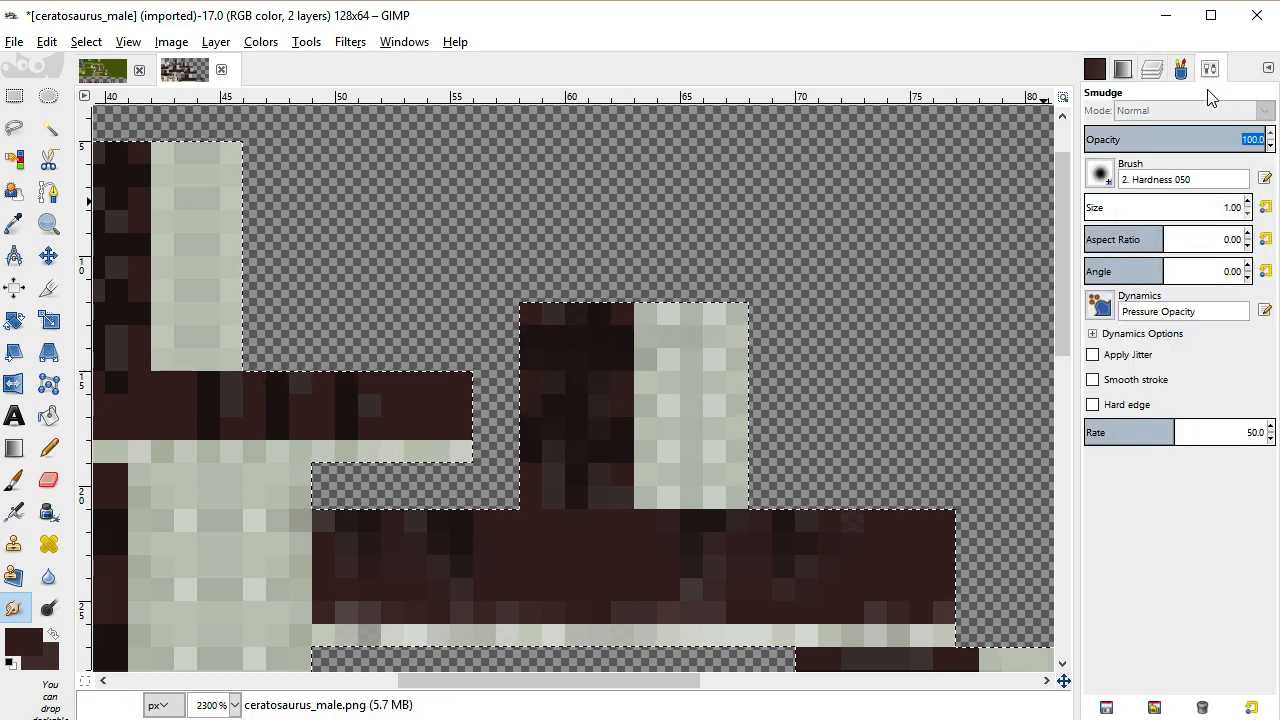
{"action": "scroll", "coordinate": [1201, 430], "scroll_direction": "down", "scroll_amount": 3}
{"action": "scroll", "coordinate": [1201, 430], "scroll_direction": "up", "scroll_amount": 5}
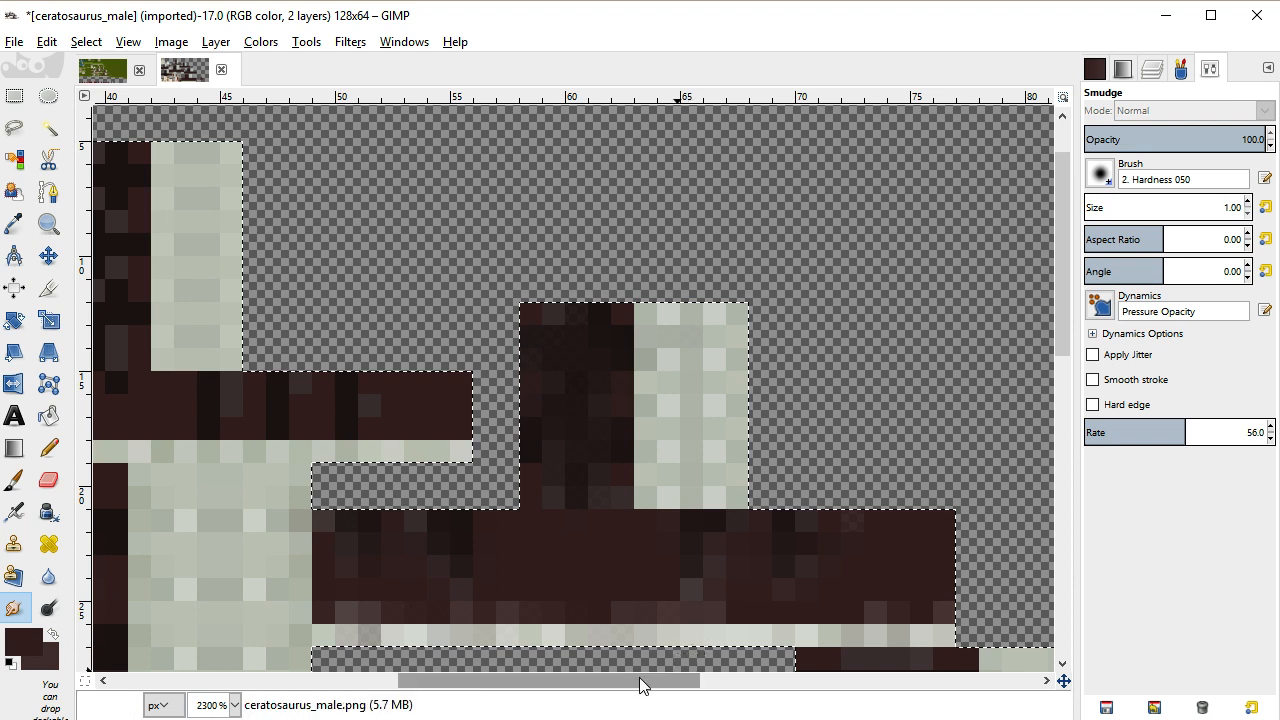
Smudge the stripes of the narrow strip at pixel columns 28 to 55 and the dark panel standing above it
{"action": "left_click_drag", "start_coordinate": [640, 681], "coordinate": [518, 681]}
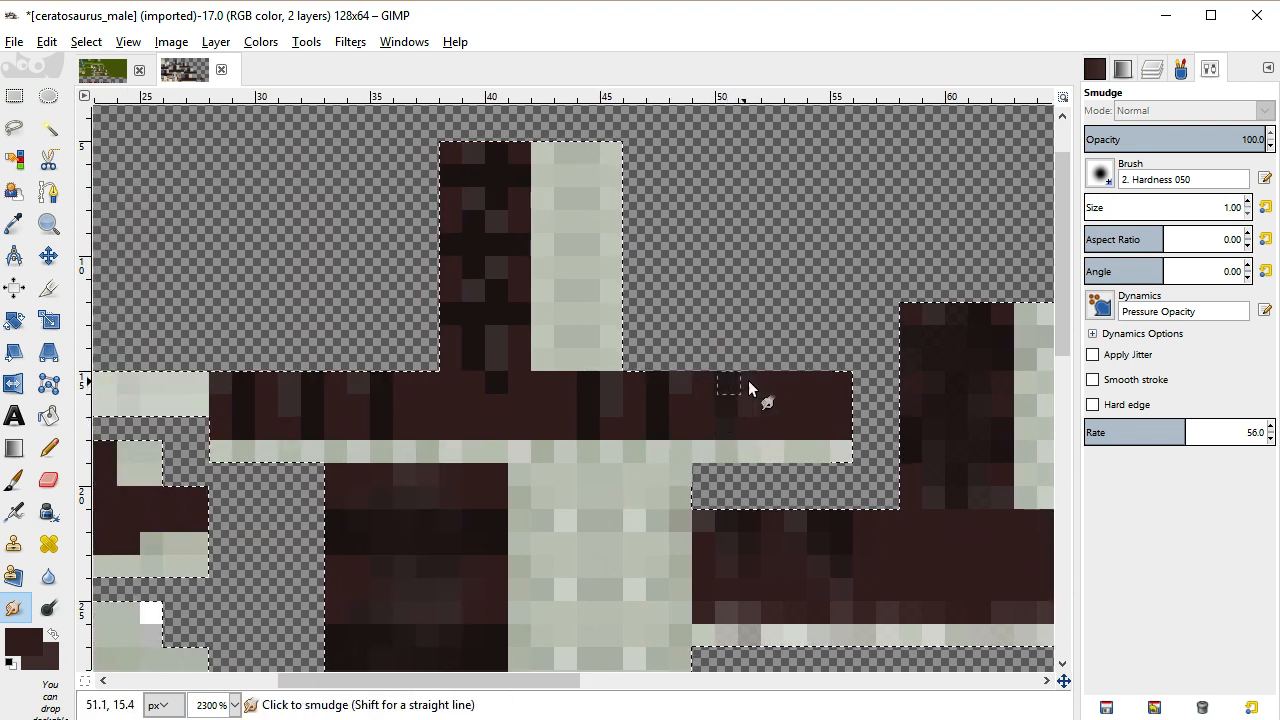
{"action": "mouse_move", "coordinate": [665, 385]}
{"action": "left_mouse_down"}
{"action": "mouse_move", "coordinate": [570, 418]}
{"action": "mouse_move", "coordinate": [625, 418]}
{"action": "mouse_move", "coordinate": [284, 396]}
{"action": "mouse_move", "coordinate": [368, 393]}
{"action": "mouse_move", "coordinate": [231, 400]}
{"action": "mouse_move", "coordinate": [382, 381]}
{"action": "mouse_move", "coordinate": [356, 393]}
{"action": "mouse_move", "coordinate": [386, 409]}
{"action": "mouse_move", "coordinate": [313, 409]}
{"action": "mouse_move", "coordinate": [458, 352]}
{"action": "mouse_move", "coordinate": [484, 273]}
{"action": "mouse_move", "coordinate": [496, 328]}
{"action": "mouse_move", "coordinate": [498, 207]}
{"action": "mouse_move", "coordinate": [473, 240]}
{"action": "mouse_move", "coordinate": [509, 166]}
{"action": "mouse_move", "coordinate": [440, 189]}
{"action": "mouse_move", "coordinate": [471, 260]}
{"action": "mouse_move", "coordinate": [486, 363]}
{"action": "left_mouse_up"}
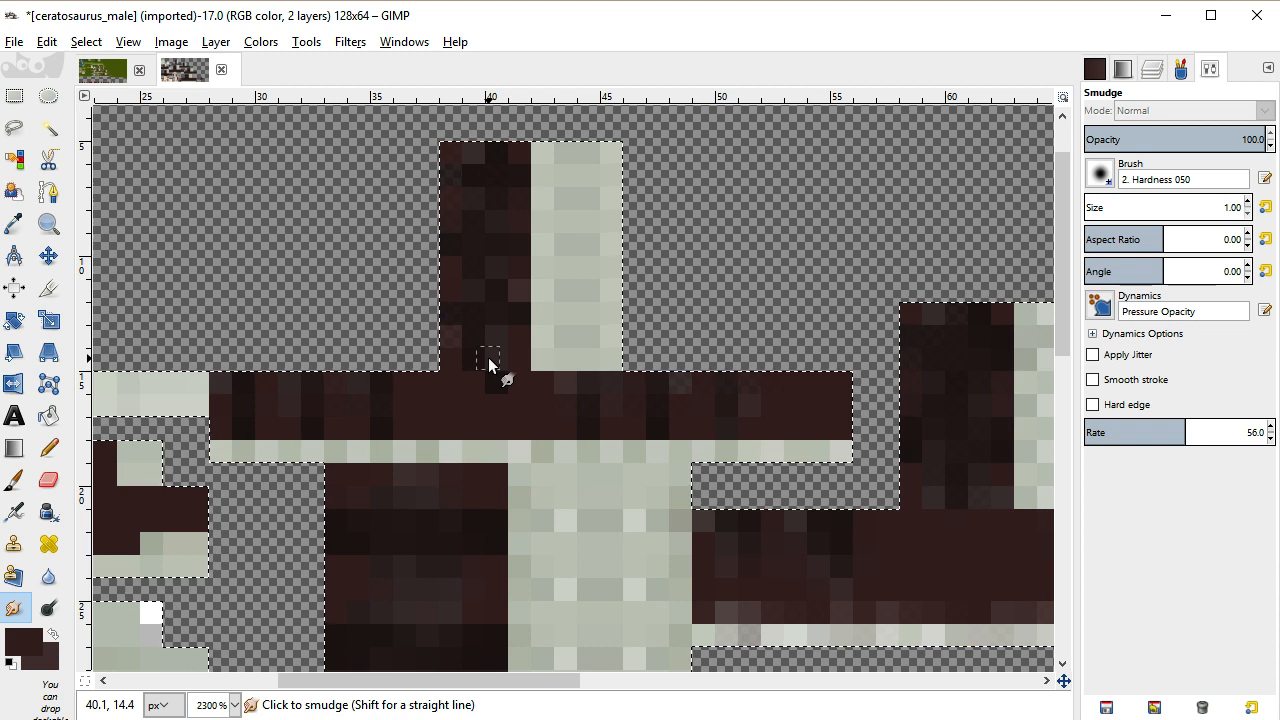
Smudge the near-black bands and dark grey shading of the panel at pixel columns 70 to 77
{"action": "scroll", "coordinate": [490, 364], "scroll_direction": "down", "scroll_amount": 1}
{"action": "scroll", "coordinate": [490, 364], "scroll_direction": "down", "scroll_amount": 2}
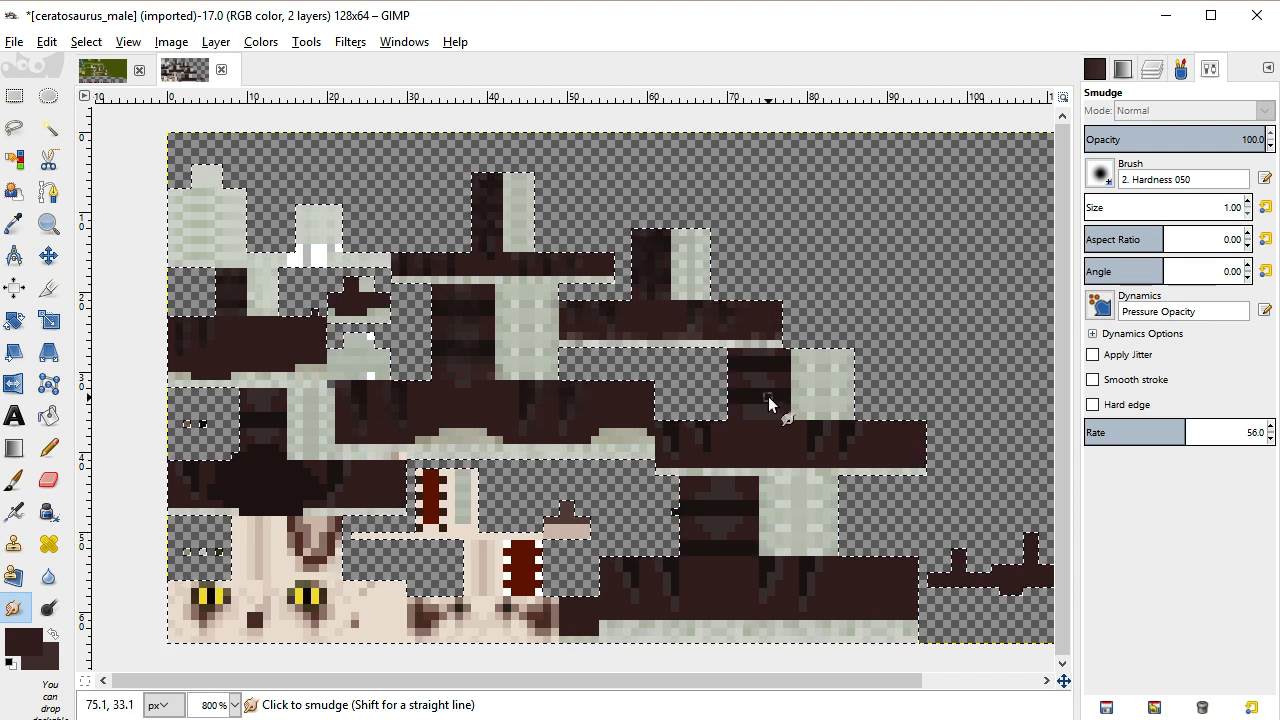
{"action": "key", "text": "plus"}
{"action": "key", "text": "plus"}
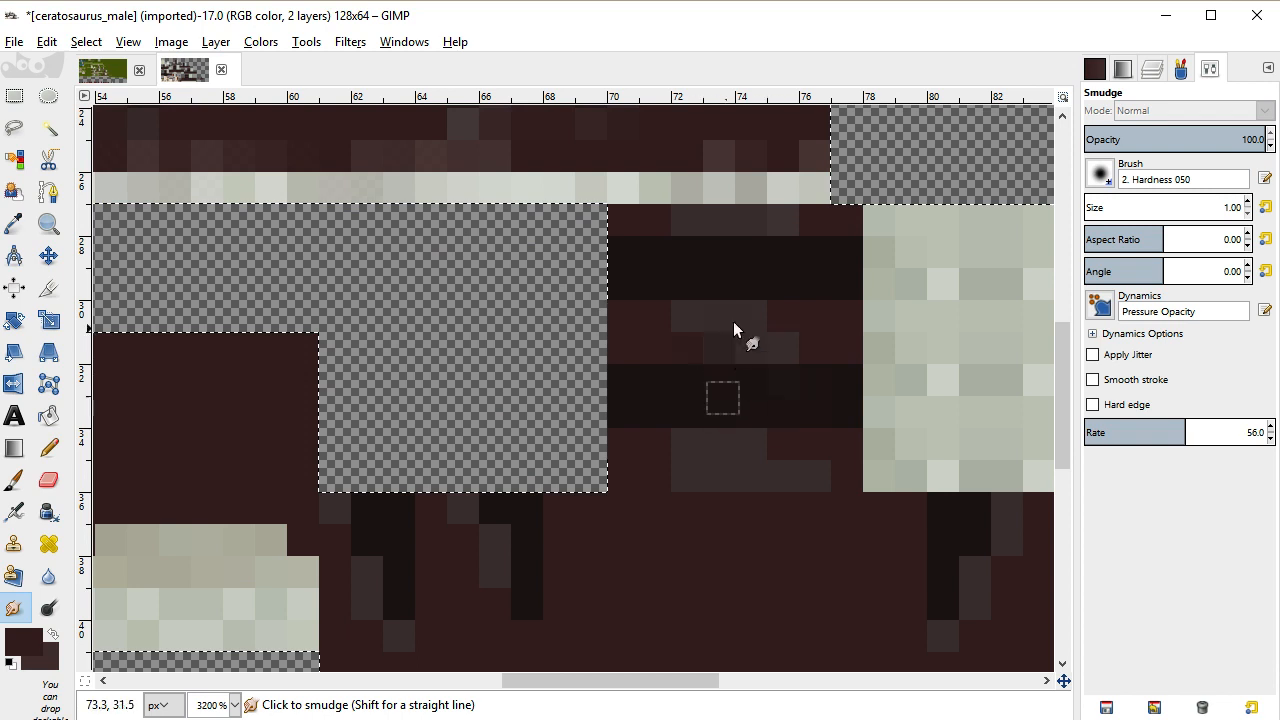
{"action": "mouse_move", "coordinate": [742, 290]}
{"action": "left_mouse_down"}
{"action": "mouse_move", "coordinate": [689, 277]}
{"action": "mouse_move", "coordinate": [769, 223]}
{"action": "mouse_move", "coordinate": [760, 322]}
{"action": "left_mouse_up"}
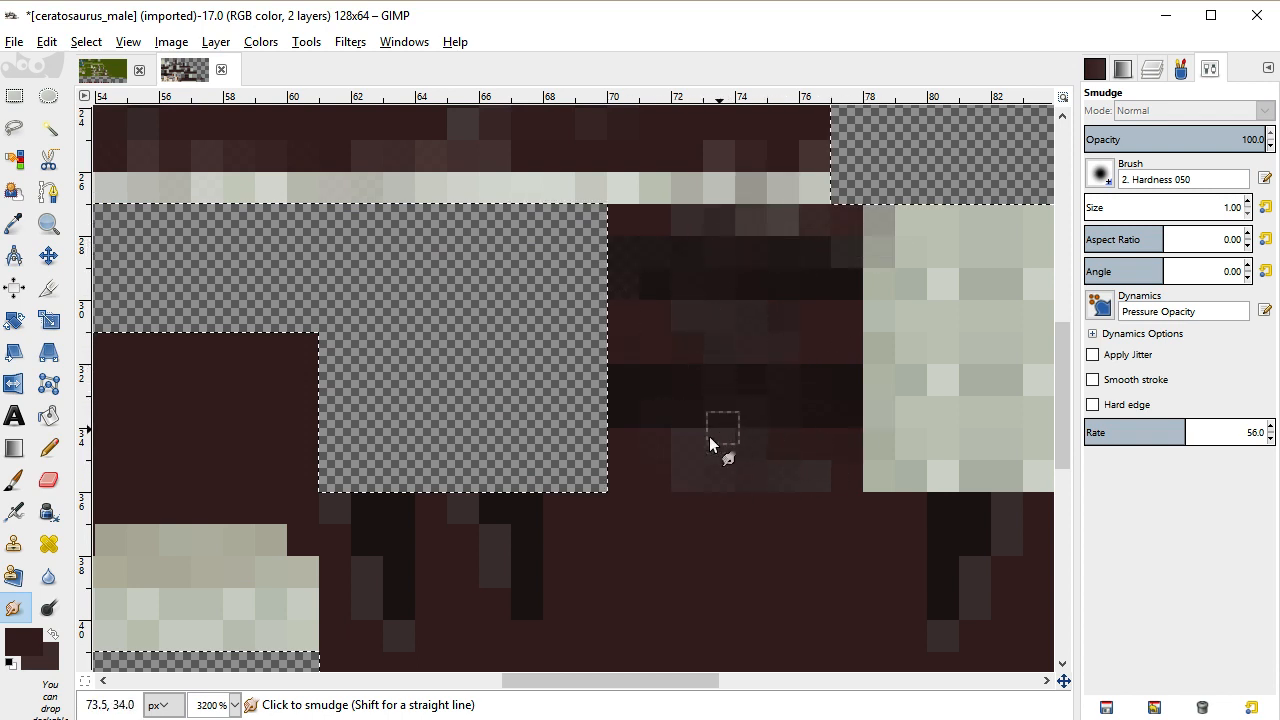
Smudge the stripes on both halves of the side strip at pixel columns 61 to 94, rows 36 to 41
{"action": "scroll", "coordinate": [710, 445], "scroll_direction": "down", "scroll_amount": 2}
{"action": "left_click_drag", "start_coordinate": [453, 413], "coordinate": [380, 445]}
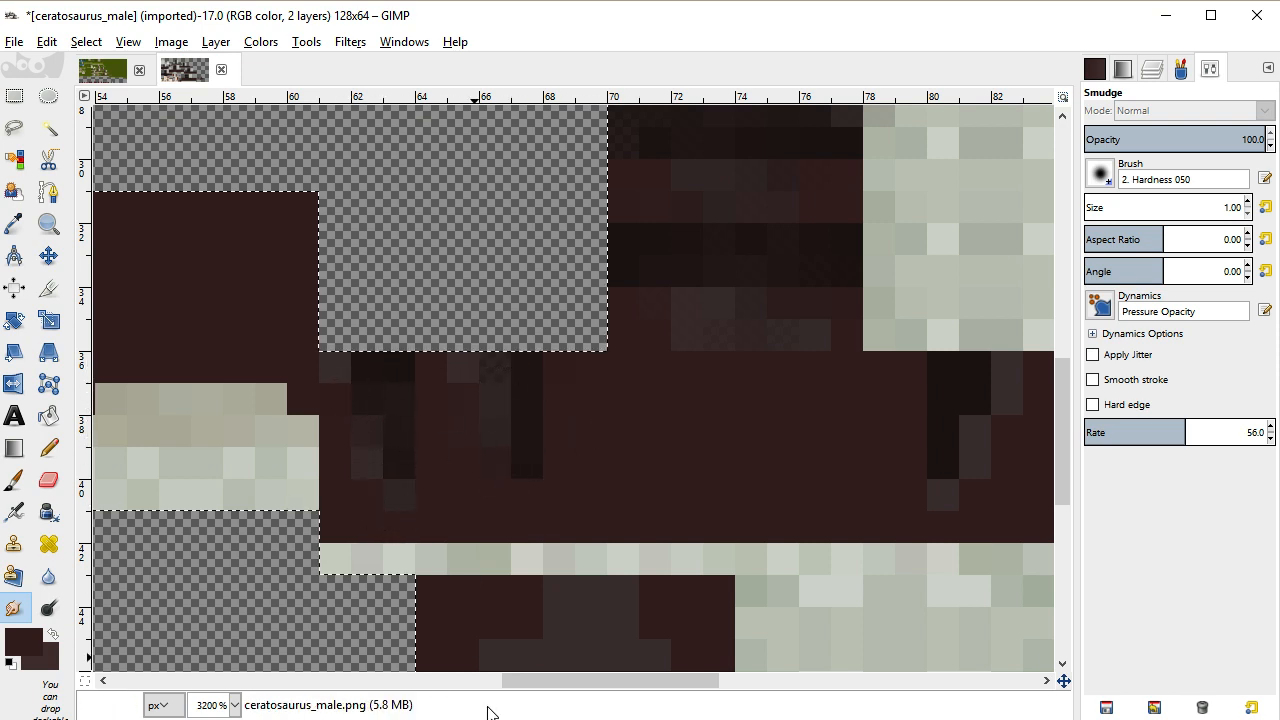
{"action": "left_click_drag", "start_coordinate": [523, 684], "coordinate": [612, 690]}
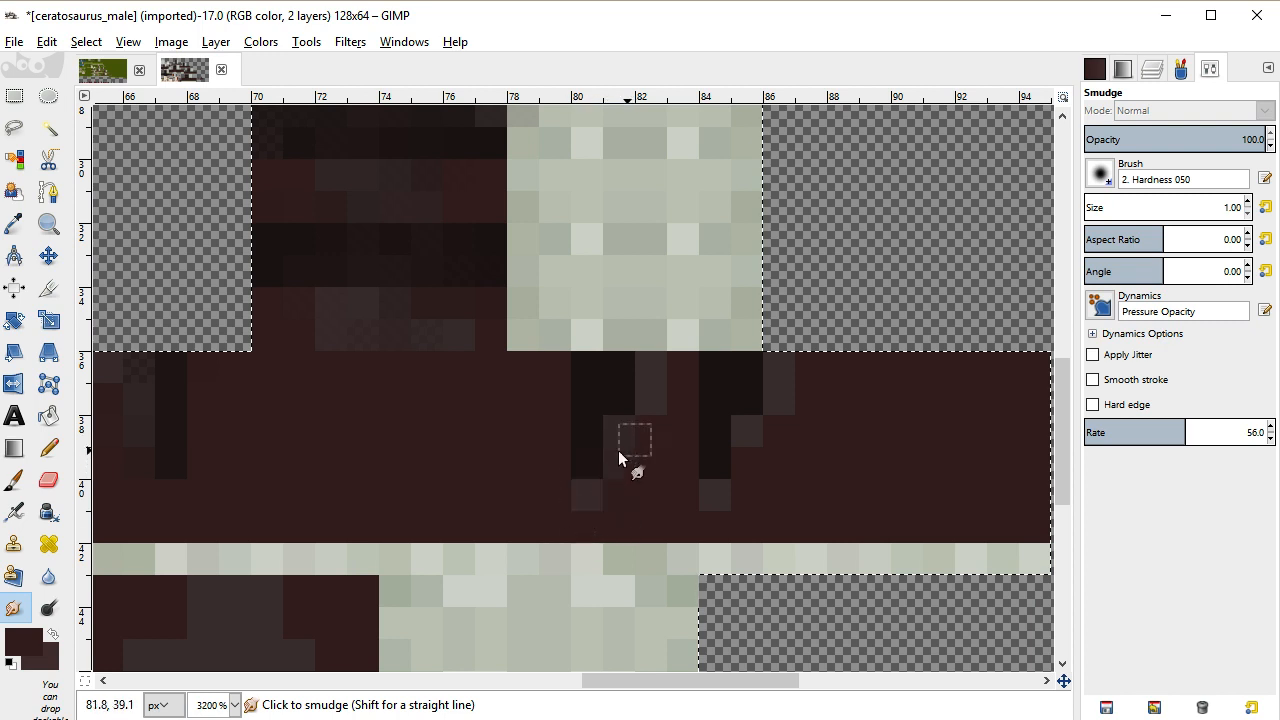
{"action": "mouse_move", "coordinate": [631, 410]}
{"action": "left_mouse_down"}
{"action": "mouse_move", "coordinate": [664, 375]}
{"action": "mouse_move", "coordinate": [770, 414]}
{"action": "left_mouse_up"}
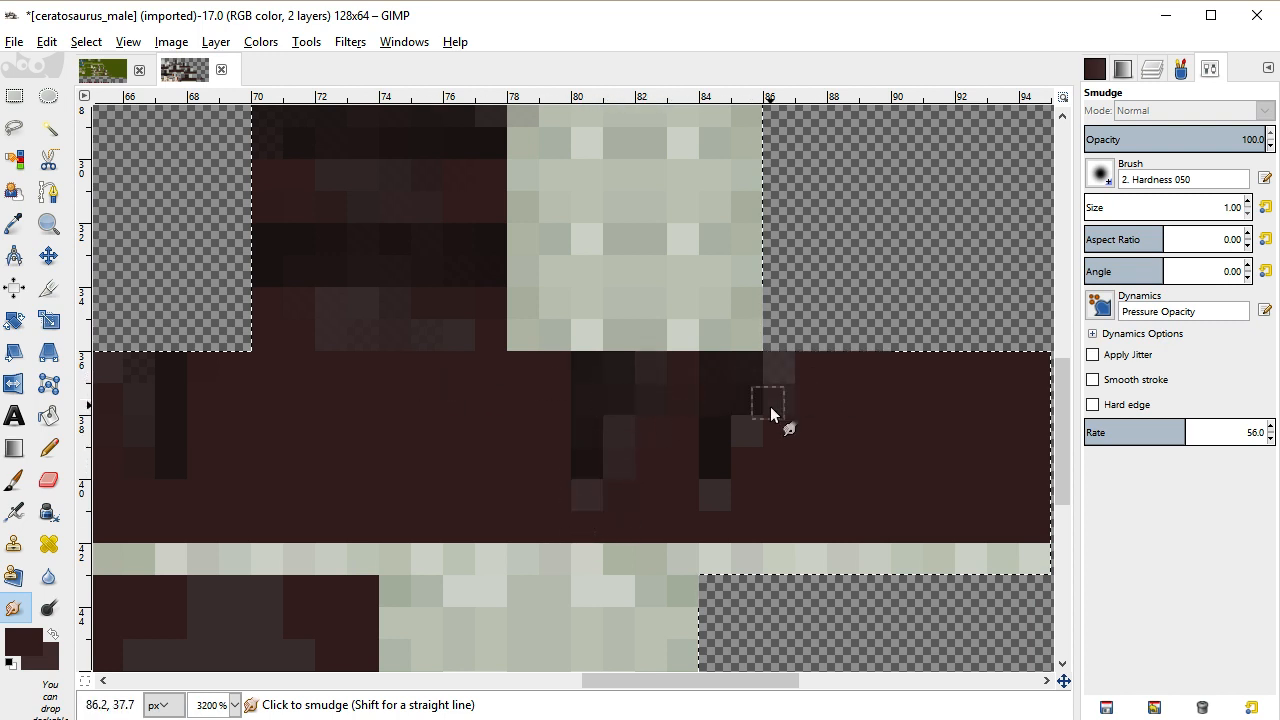
Smudge the bands of the panel at pixel columns 64 to 73 and the stripes on both halves of the strip below it
{"action": "left_click_drag", "start_coordinate": [668, 681], "coordinate": [560, 681]}
{"action": "mouse_move", "coordinate": [610, 566]}
{"action": "left_mouse_down"}
{"action": "mouse_move", "coordinate": [655, 461]}
{"action": "mouse_move", "coordinate": [659, 498]}
{"action": "mouse_move", "coordinate": [495, 527]}
{"action": "mouse_move", "coordinate": [673, 488]}
{"action": "mouse_move", "coordinate": [710, 519]}
{"action": "mouse_move", "coordinate": [794, 471]}
{"action": "mouse_move", "coordinate": [772, 548]}
{"action": "mouse_move", "coordinate": [834, 504]}
{"action": "mouse_move", "coordinate": [805, 409]}
{"action": "mouse_move", "coordinate": [776, 446]}
{"action": "mouse_move", "coordinate": [720, 372]}
{"action": "mouse_move", "coordinate": [741, 373]}
{"action": "mouse_move", "coordinate": [648, 405]}
{"action": "mouse_move", "coordinate": [696, 388]}
{"action": "mouse_move", "coordinate": [769, 323]}
{"action": "mouse_move", "coordinate": [666, 341]}
{"action": "mouse_move", "coordinate": [622, 393]}
{"action": "left_mouse_up"}
{"action": "scroll", "coordinate": [622, 387], "scroll_direction": "down", "scroll_amount": 3}
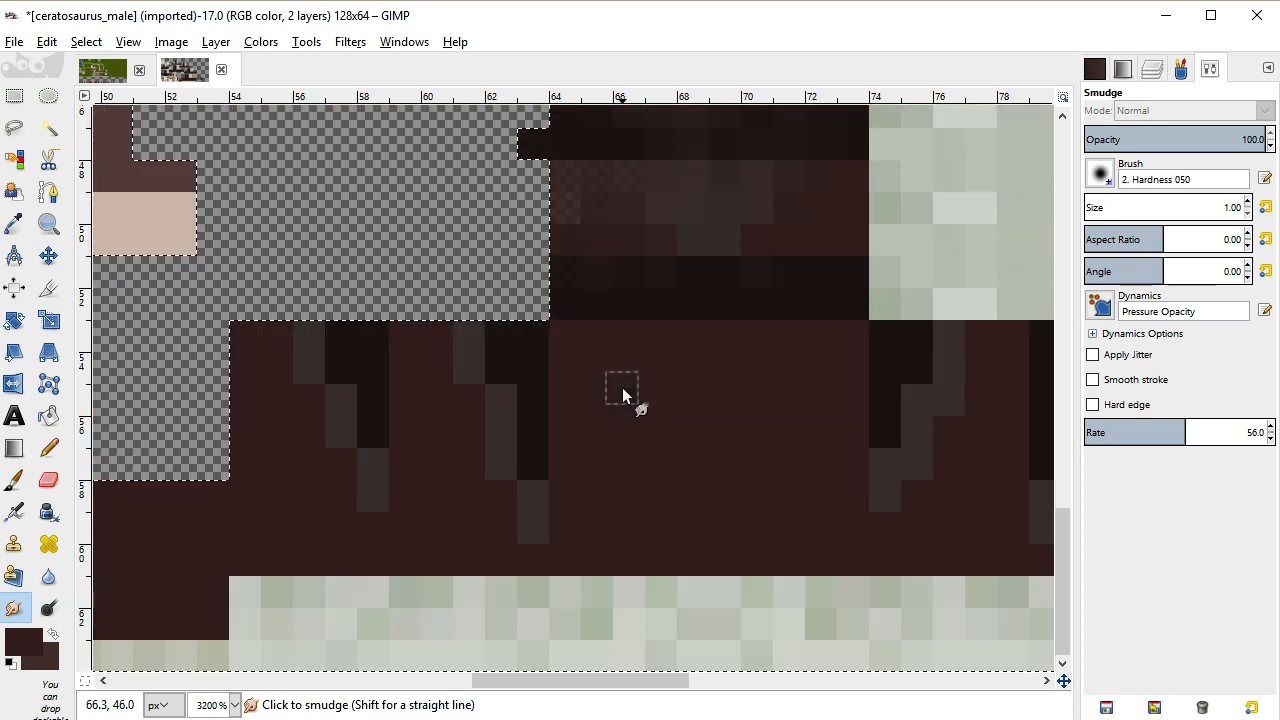
{"action": "mouse_move", "coordinate": [225, 340]}
{"action": "left_mouse_down"}
{"action": "mouse_move", "coordinate": [330, 359]}
{"action": "mouse_move", "coordinate": [526, 345]}
{"action": "left_mouse_up"}
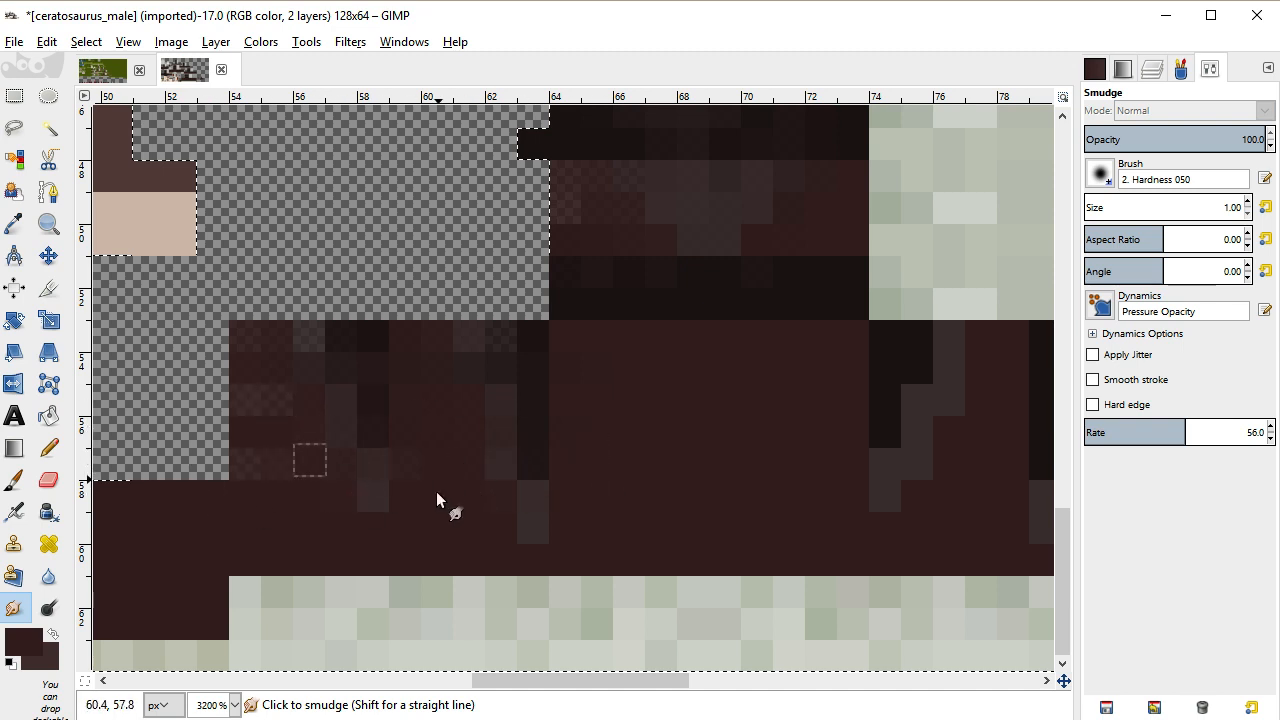
{"action": "left_click_drag", "start_coordinate": [542, 681], "coordinate": [648, 668]}
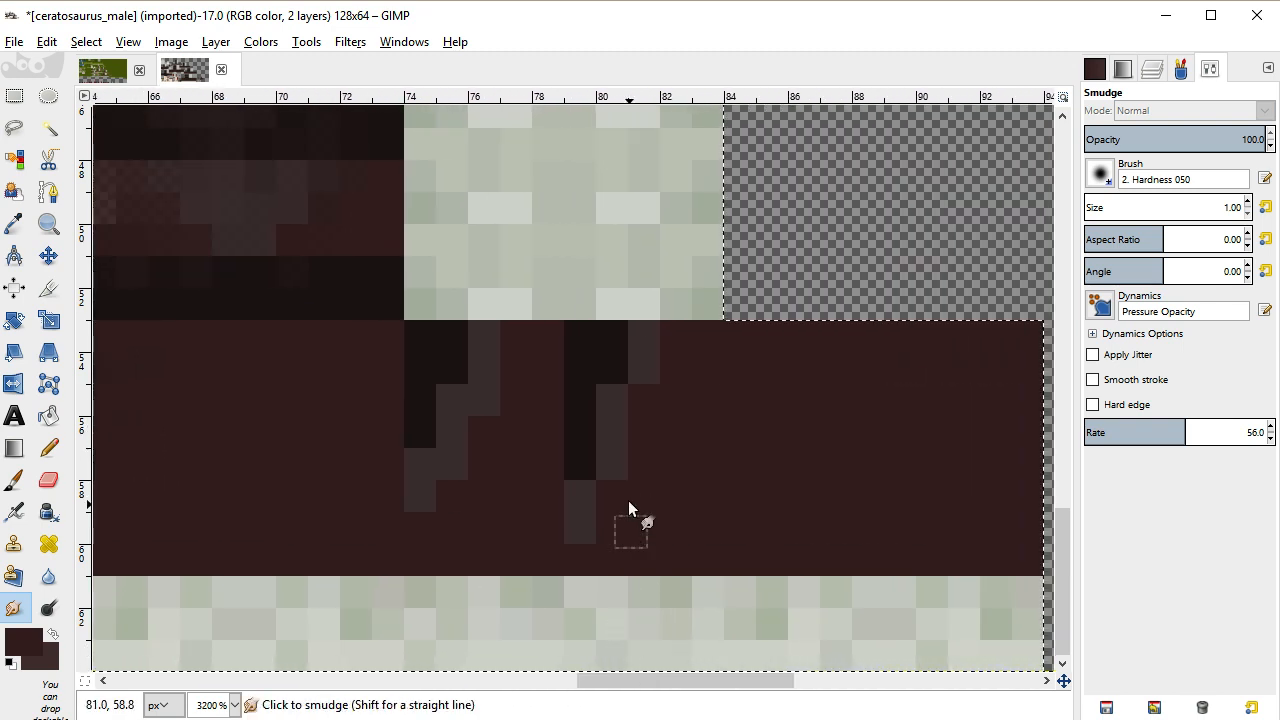
{"action": "mouse_move", "coordinate": [567, 370]}
{"action": "left_mouse_down"}
{"action": "mouse_move", "coordinate": [485, 363]}
{"action": "mouse_move", "coordinate": [505, 464]}
{"action": "mouse_move", "coordinate": [469, 487]}
{"action": "left_mouse_up"}
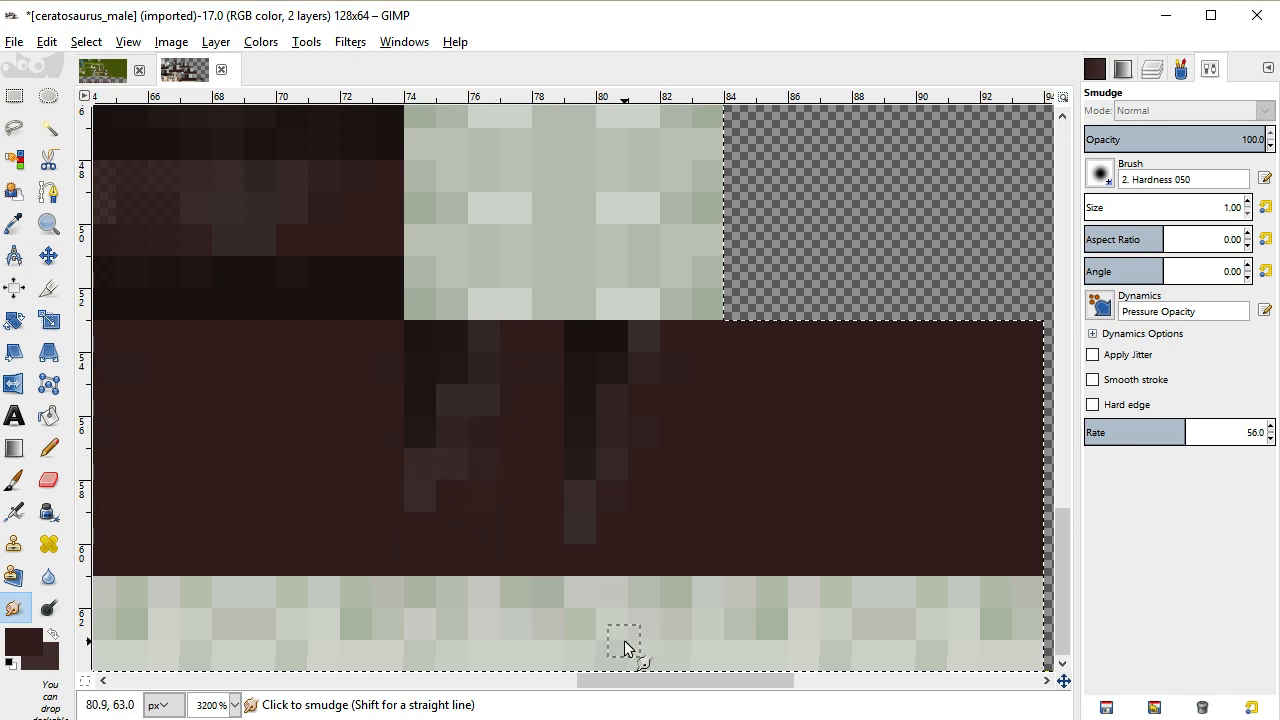
Smudge the large near-black patch on the side strip at pixel columns 0 to 29 and the bands of the panel above it
{"action": "key", "text": "p"}
{"action": "scroll", "coordinate": [624, 640], "scroll_direction": "down", "scroll_amount": 3}
{"action": "scroll", "coordinate": [665, 678], "scroll_direction": "left", "scroll_amount": 5}
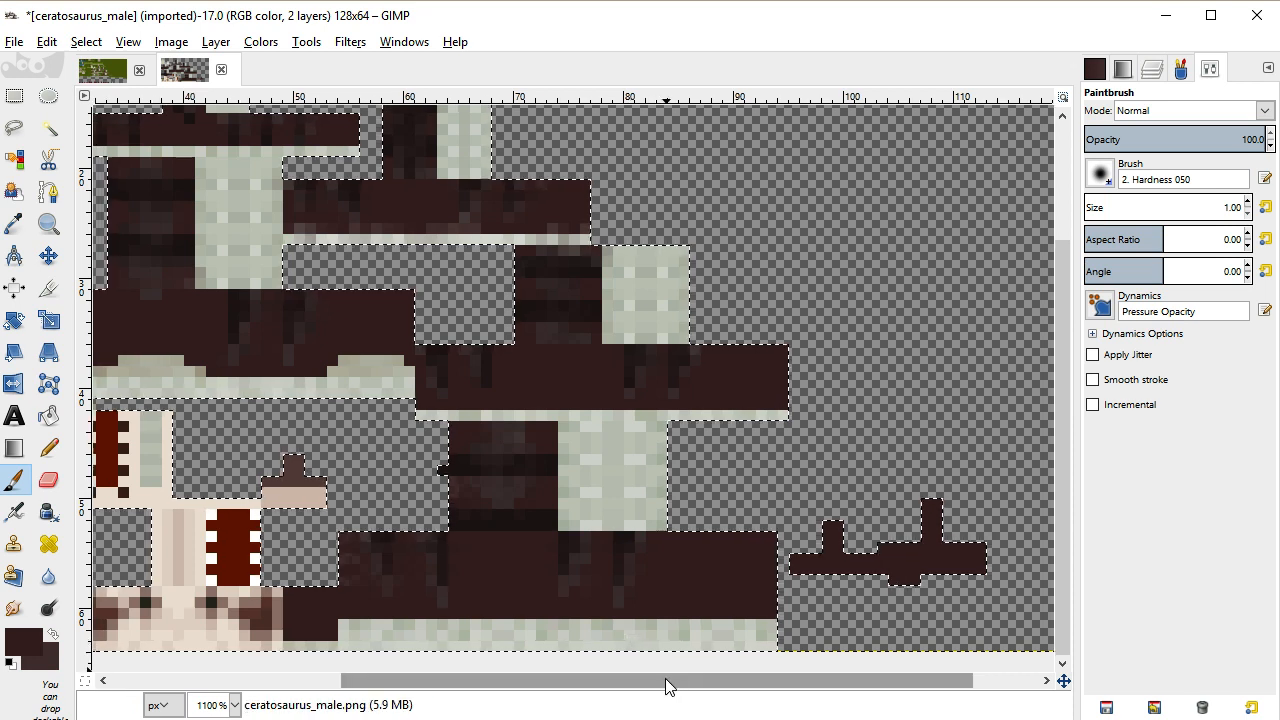
{"action": "scroll", "coordinate": [383, 524], "scroll_direction": "up", "scroll_amount": 3}
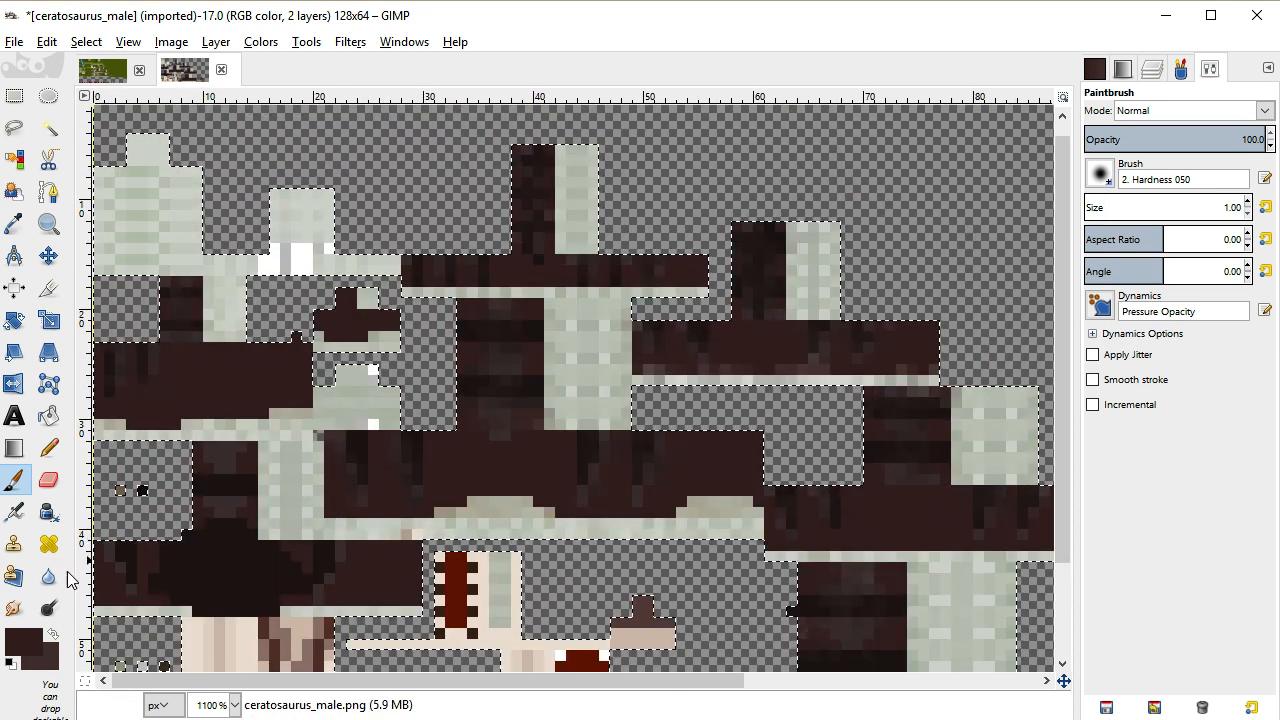
{"action": "mouse_move", "coordinate": [348, 584]}
{"action": "left_mouse_down"}
{"action": "mouse_move", "coordinate": [214, 564]}
{"action": "mouse_move", "coordinate": [228, 585]}
{"action": "mouse_move", "coordinate": [273, 588]}
{"action": "mouse_move", "coordinate": [113, 585]}
{"action": "left_mouse_up"}
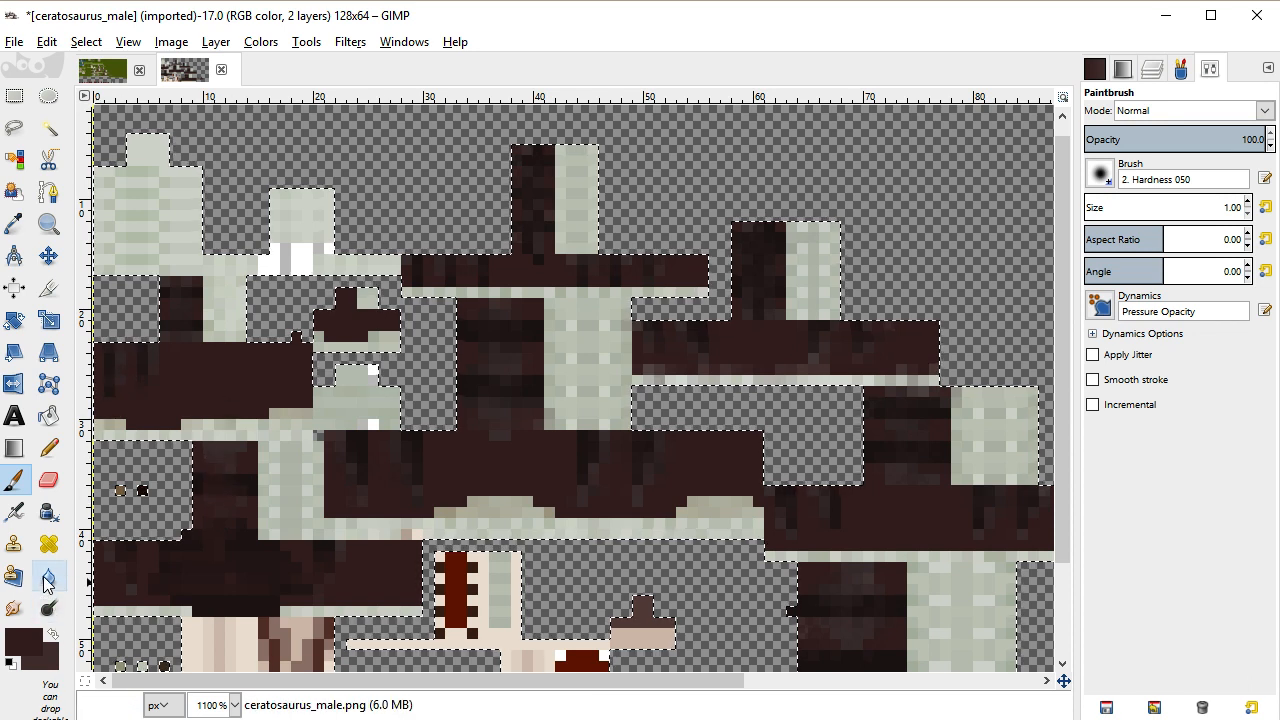
Switch to the Dodge/Burn tool and enlarge its brush to size 5
{"action": "left_click", "coordinate": [48, 608]}
{"action": "key", "text": "bracketright"}
{"action": "key", "text": "bracketright"}
{"action": "key", "text": "bracketright"}
{"action": "key", "text": "bracketright"}
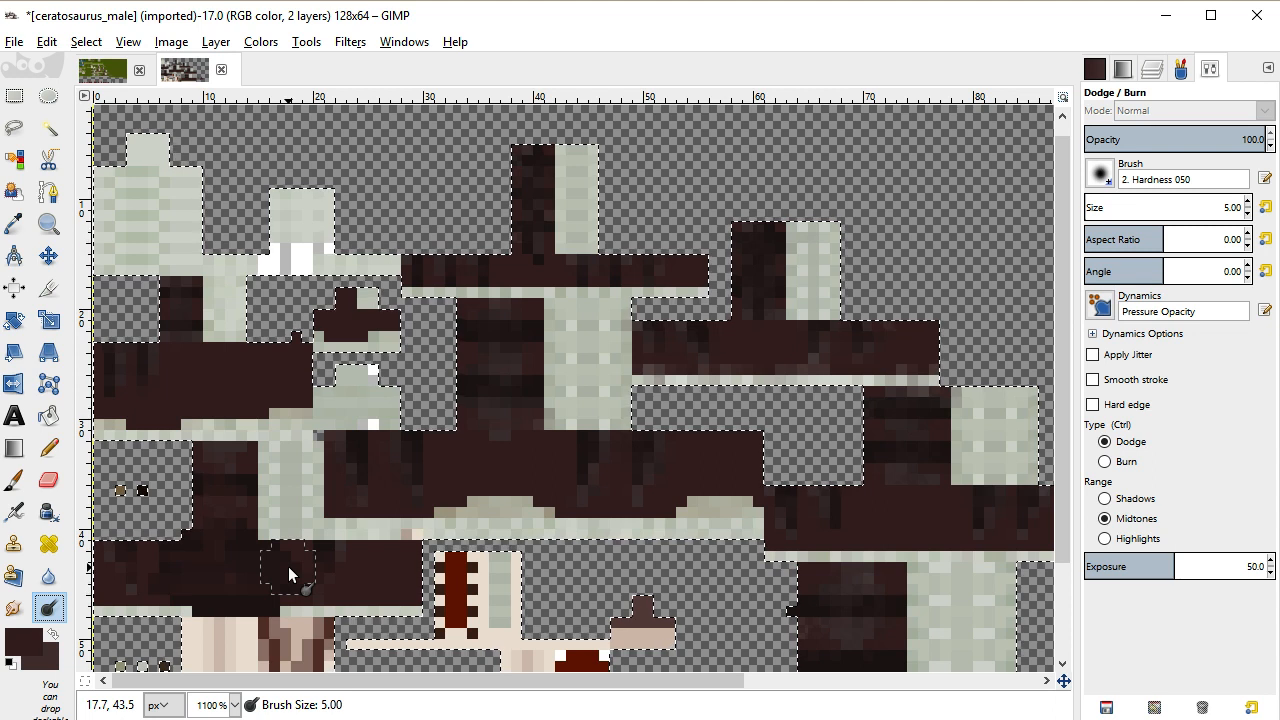
Sample the brown of the small stepped piece at pixel columns 47 to 52, set the Pencil to size 1 and clear the selection
{"action": "scroll", "coordinate": [480, 575], "scroll_direction": "down", "scroll_amount": 2}
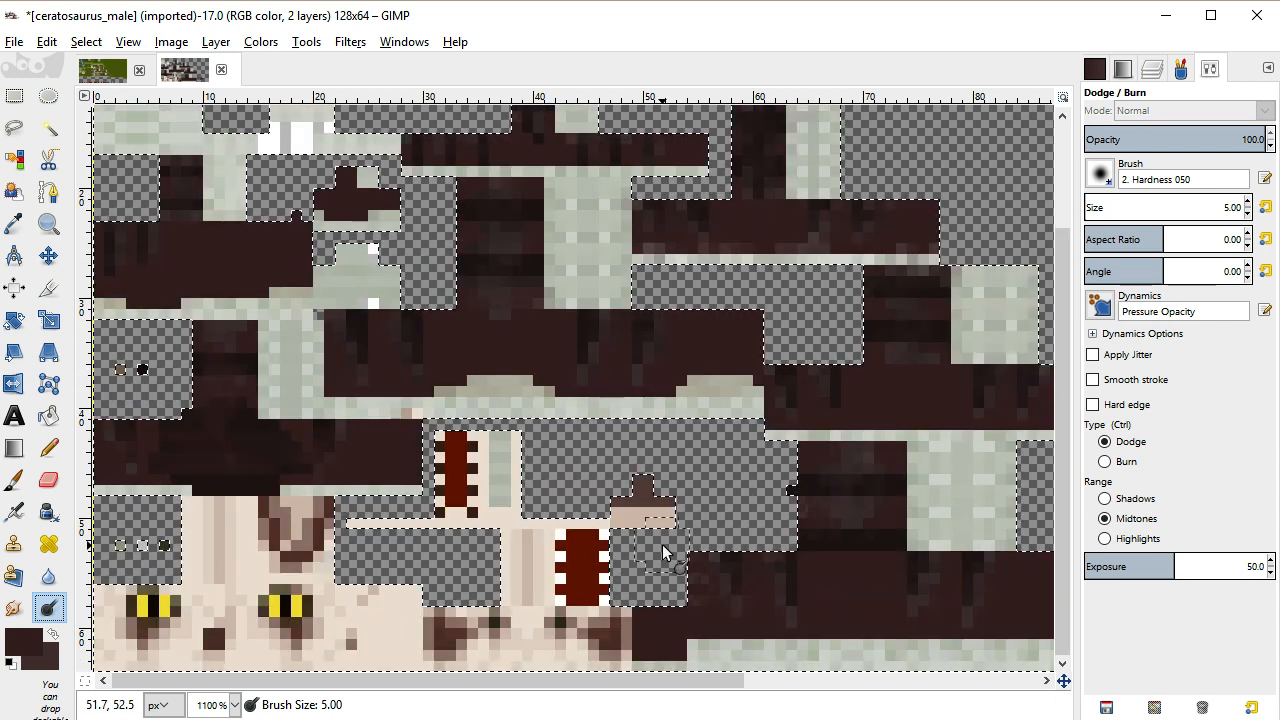
{"action": "scroll", "coordinate": [664, 556], "scroll_direction": "up", "scroll_amount": 3}
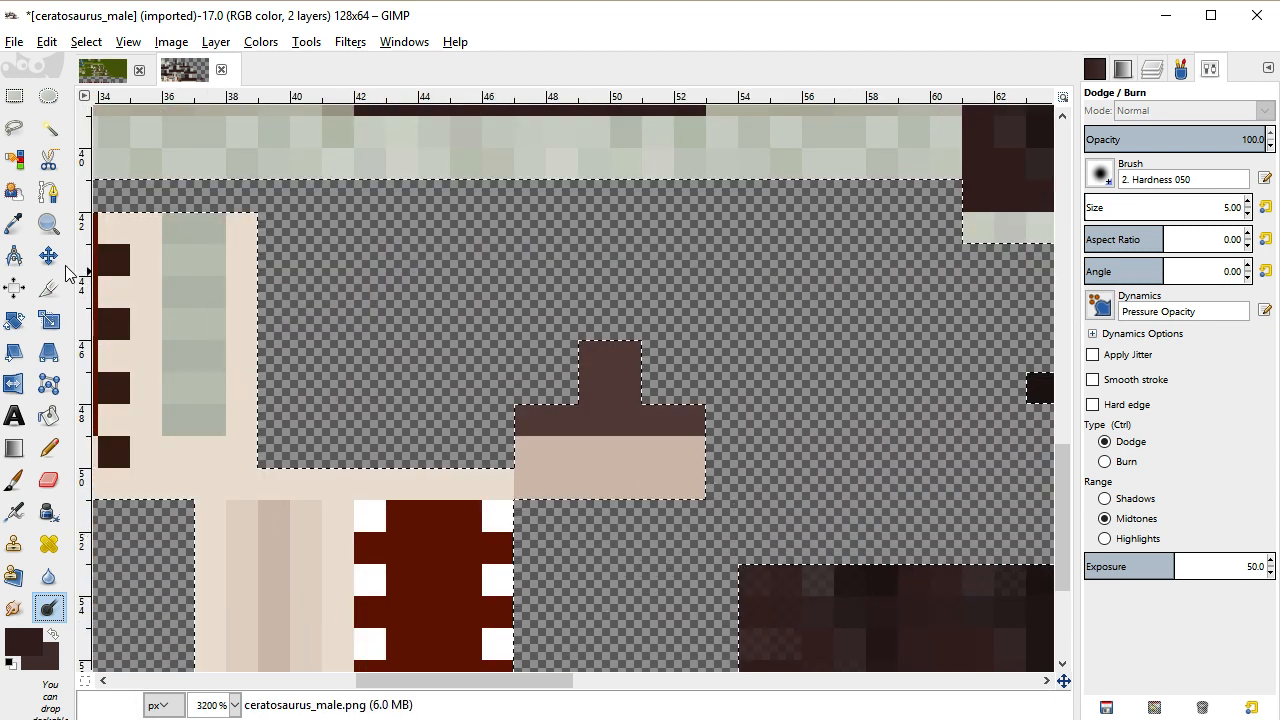
{"action": "left_click", "coordinate": [14, 223]}
{"action": "left_click", "coordinate": [597, 393]}
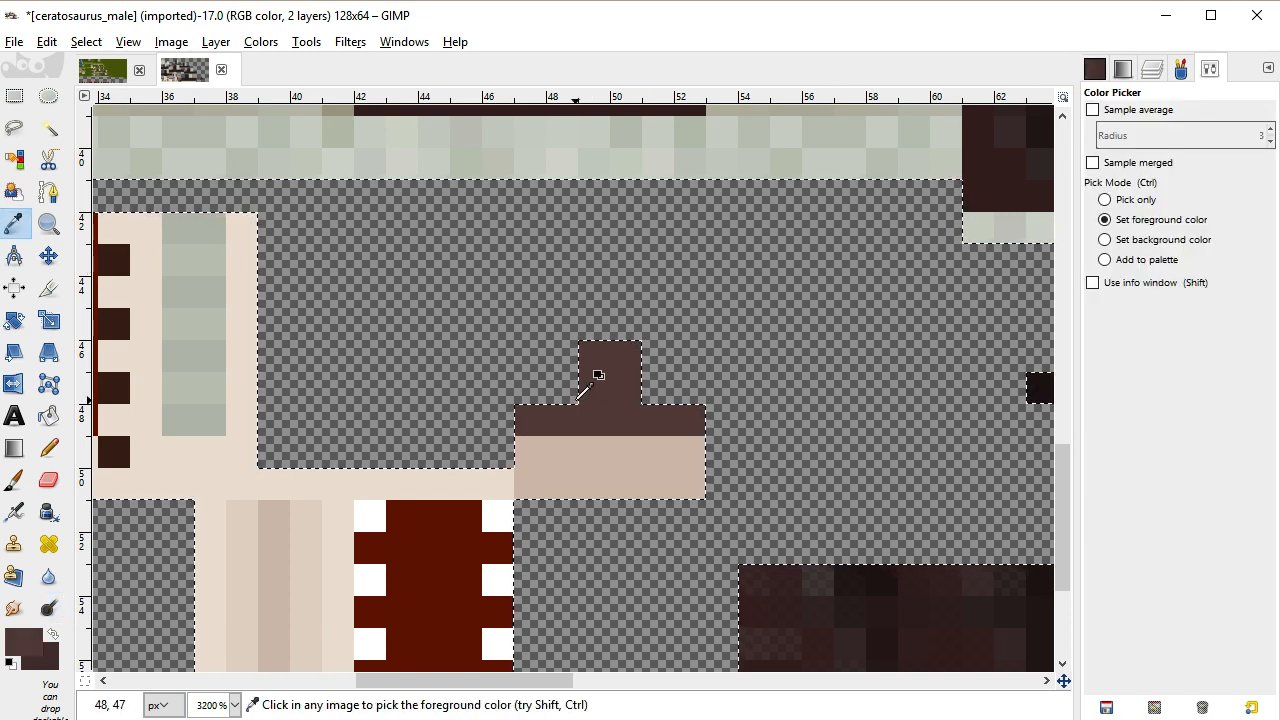
{"action": "left_click", "coordinate": [50, 450]}
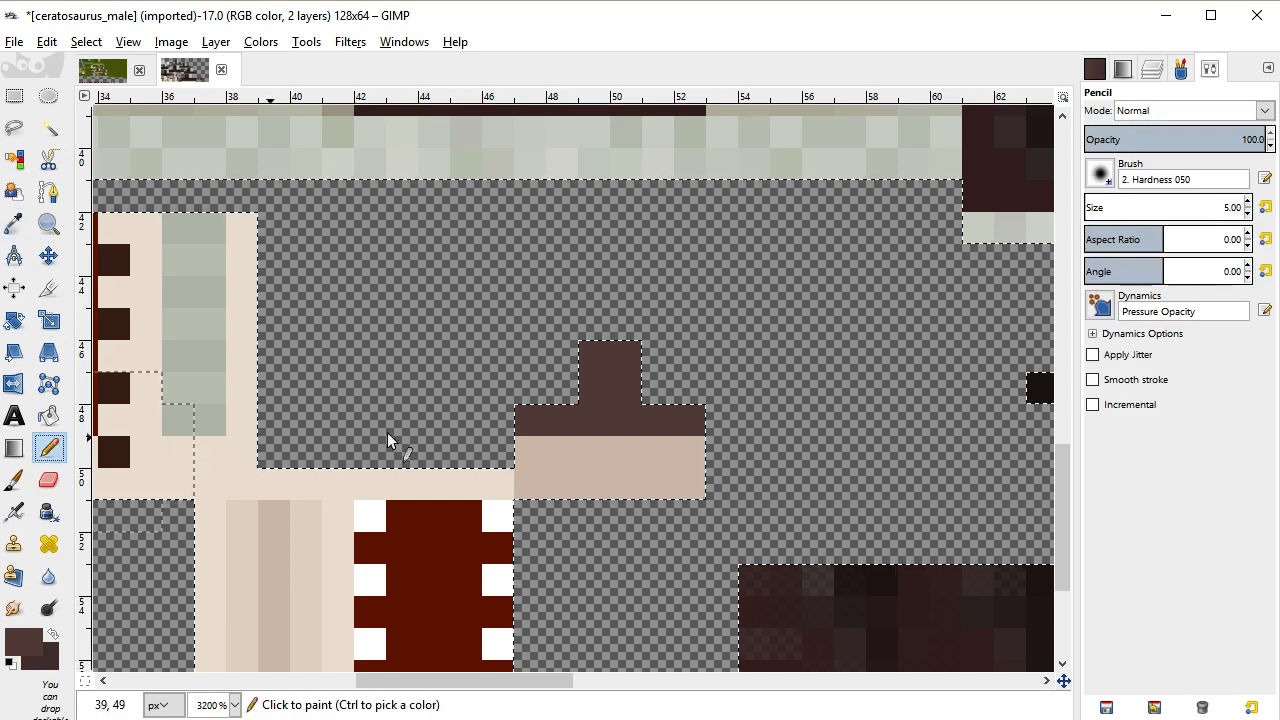
{"action": "key", "text": "bracketleft"}
{"action": "key", "text": "bracketleft"}
{"action": "key", "text": "bracketleft"}
{"action": "key", "text": "bracketleft"}
{"action": "key", "text": "ctrl+shift+a"}
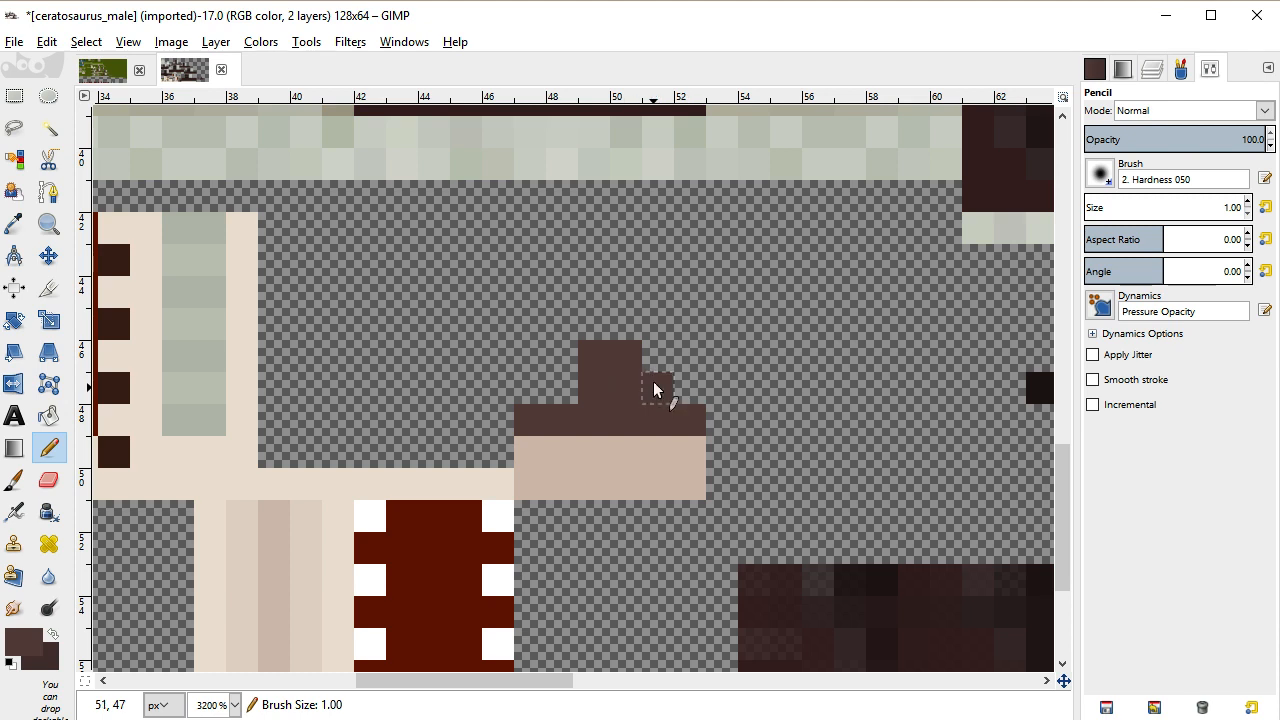
Pencil brown pixels onto the stepped piece at rows 44 to 47, extending it upward and widening it into a horn shape
{"action": "left_click", "coordinate": [629, 332]}
{"action": "left_click", "coordinate": [627, 289]}
{"action": "left_click", "coordinate": [599, 332]}
{"action": "left_click", "coordinate": [568, 384]}
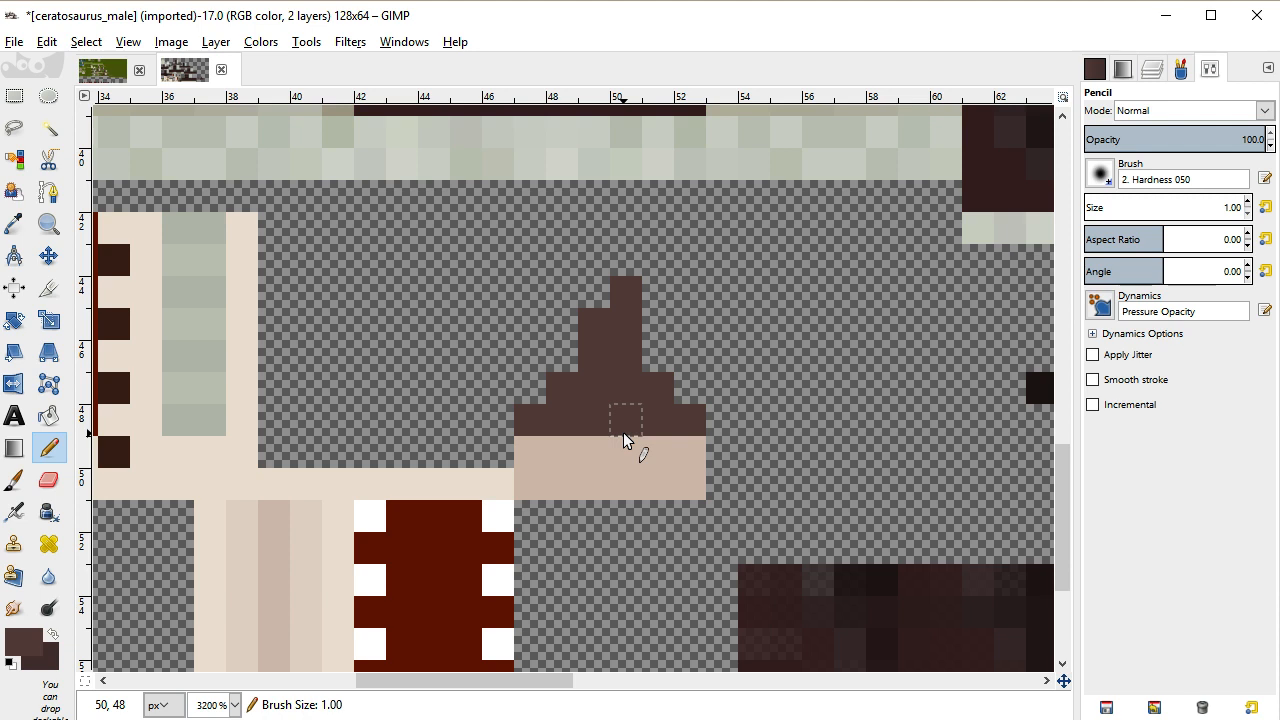
Paint the horn piece's beige base at pixel columns 47 to 52, rows 49 and 50, in the same brown
{"action": "left_click", "coordinate": [562, 450]}
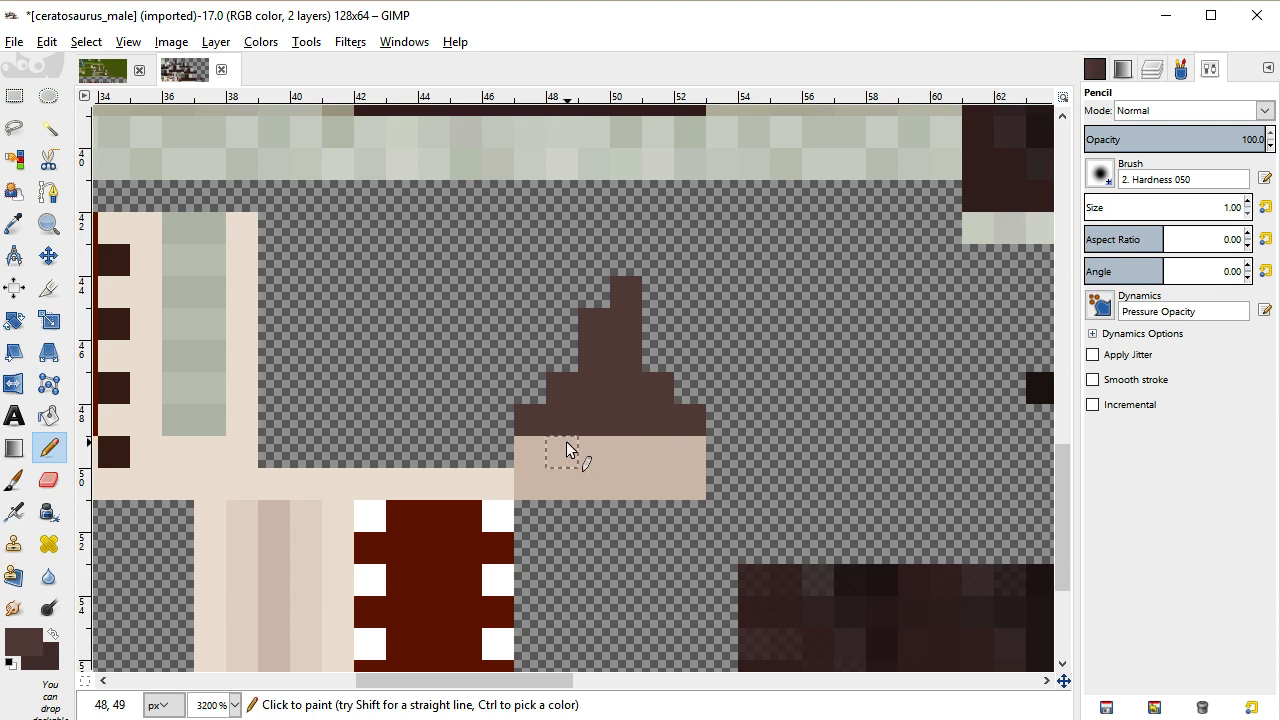
{"action": "left_click", "coordinate": [530, 450]}
{"action": "left_click", "coordinate": [594, 484]}
{"action": "left_click", "coordinate": [626, 484]}
{"action": "left_click", "coordinate": [562, 484]}
{"action": "left_click", "coordinate": [658, 452]}
{"action": "left_click", "coordinate": [680, 456]}
{"action": "mouse_move", "coordinate": [679, 464]}
{"action": "left_mouse_down"}
{"action": "mouse_move", "coordinate": [580, 456]}
{"action": "mouse_move", "coordinate": [534, 485]}
{"action": "left_mouse_up"}
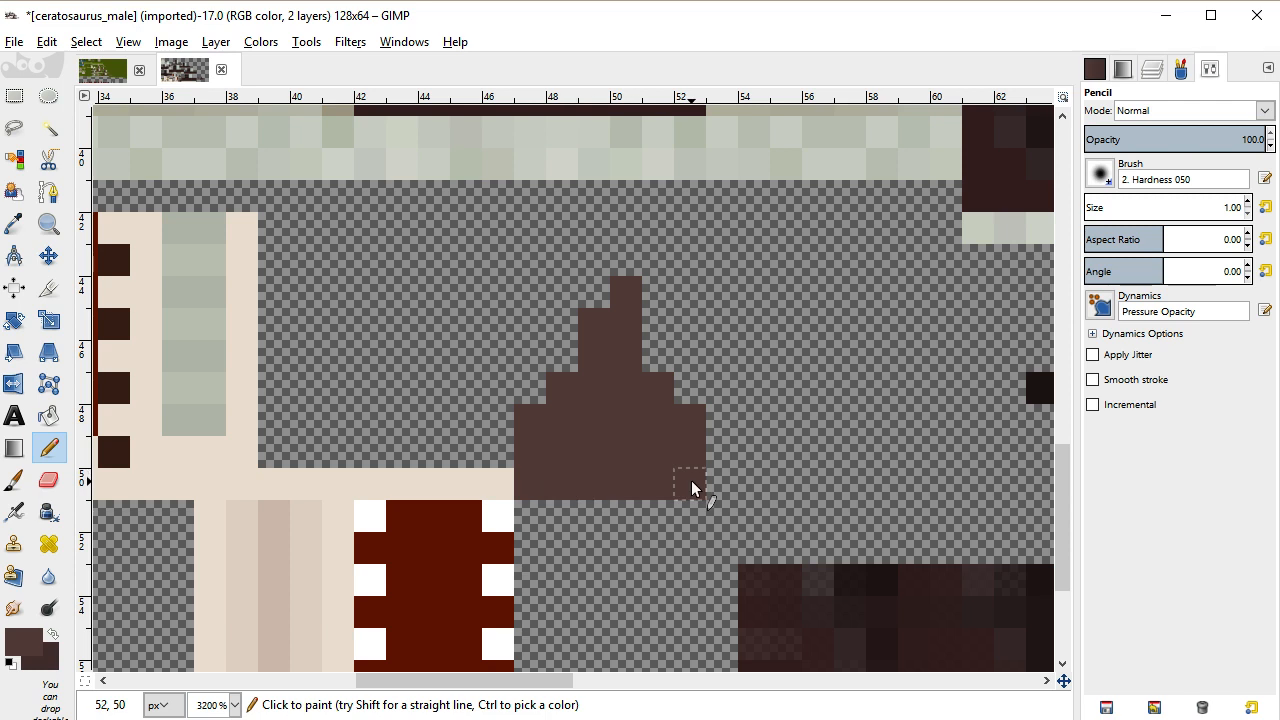
Burn the upper part of the side strip at pixel columns 21 to 60 with a size 4 Dodge/Burn brush
{"action": "scroll", "coordinate": [691, 480], "scroll_direction": "up", "scroll_amount": 10}
{"action": "left_click_drag", "start_coordinate": [509, 682], "coordinate": [441, 679]}
{"action": "scroll", "coordinate": [396, 520], "scroll_direction": "down", "scroll_amount": 4}
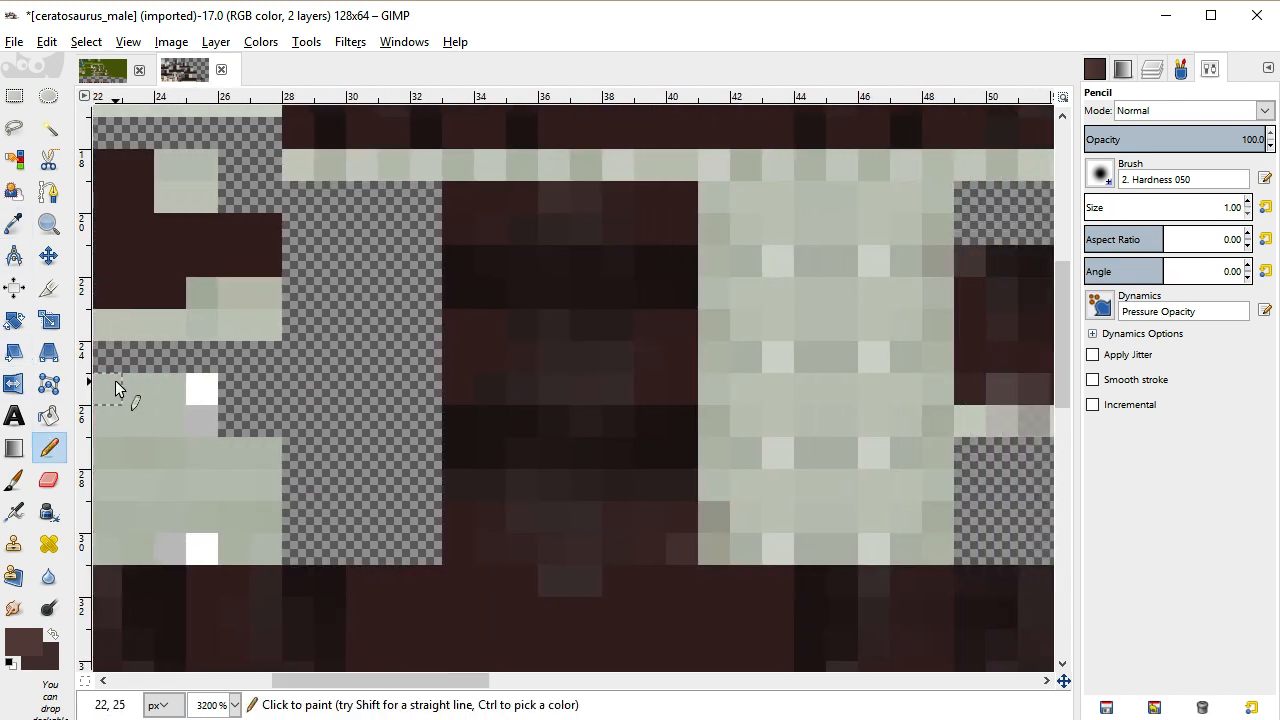
{"action": "scroll", "coordinate": [115, 382], "scroll_direction": "down", "scroll_amount": 3}
{"action": "left_click", "coordinate": [48, 608]}
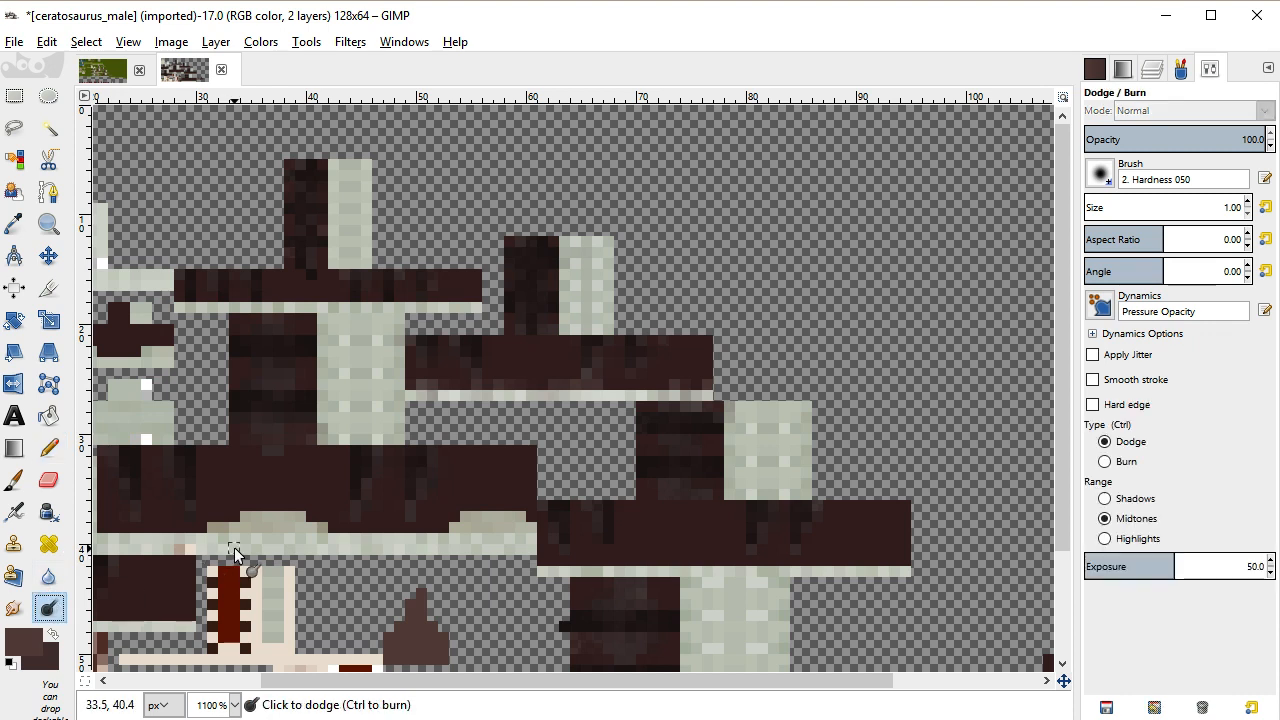
{"action": "key", "text": "bracketright"}
{"action": "key", "text": "bracketright"}
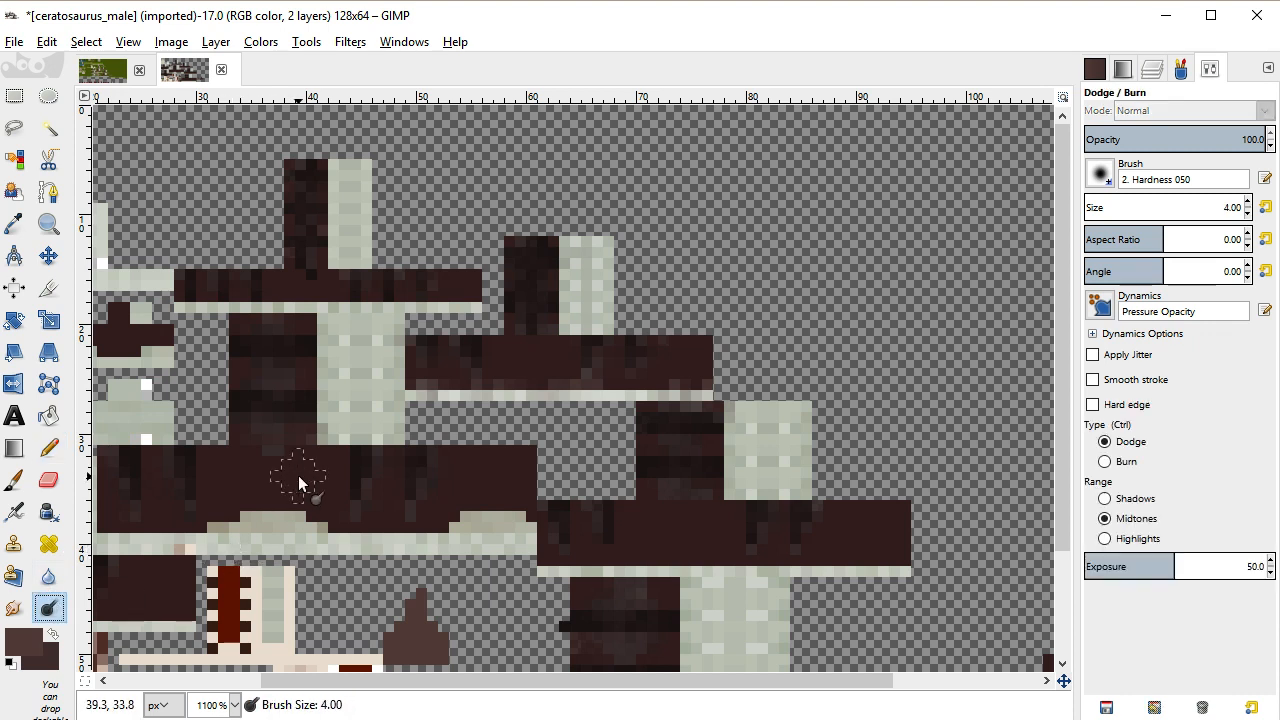
{"action": "mouse_move", "coordinate": [299, 475]}
{"action": "left_mouse_down"}
{"action": "mouse_move", "coordinate": [260, 429]}
{"action": "mouse_move", "coordinate": [280, 397]}
{"action": "mouse_move", "coordinate": [271, 345]}
{"action": "mouse_move", "coordinate": [267, 382]}
{"action": "mouse_move", "coordinate": [204, 489]}
{"action": "mouse_move", "coordinate": [127, 459]}
{"action": "mouse_move", "coordinate": [155, 492]}
{"action": "mouse_move", "coordinate": [238, 468]}
{"action": "mouse_move", "coordinate": [211, 468]}
{"action": "mouse_move", "coordinate": [409, 452]}
{"action": "left_mouse_up"}
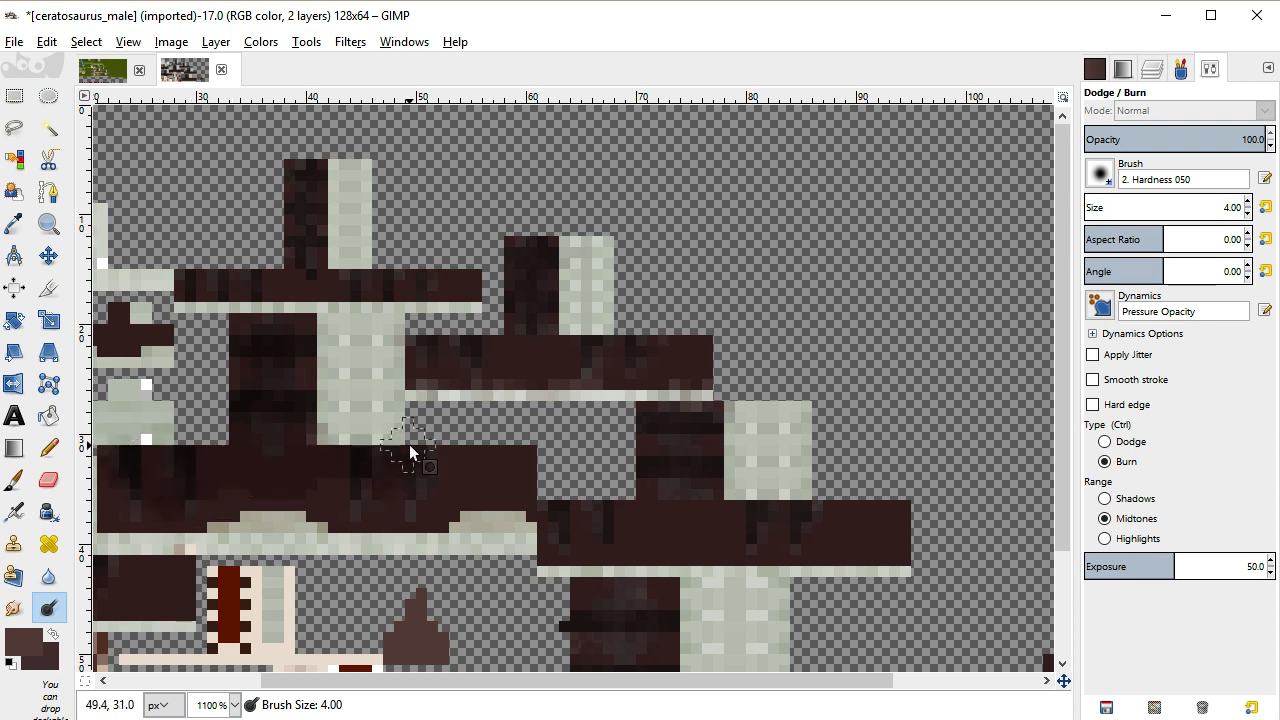
{"action": "left_click_drag", "start_coordinate": [489, 471], "coordinate": [529, 449]}
Burn the side strips at pixel columns 61 to 94, 49 to 76 and 28 to 55, including their adjoining dark panels
{"action": "mouse_move", "coordinate": [560, 509]}
{"action": "left_mouse_down"}
{"action": "mouse_move", "coordinate": [641, 501]}
{"action": "mouse_move", "coordinate": [702, 408]}
{"action": "mouse_move", "coordinate": [670, 425]}
{"action": "mouse_move", "coordinate": [707, 449]}
{"action": "mouse_move", "coordinate": [696, 480]}
{"action": "mouse_move", "coordinate": [715, 503]}
{"action": "mouse_move", "coordinate": [791, 521]}
{"action": "mouse_move", "coordinate": [819, 503]}
{"action": "mouse_move", "coordinate": [902, 504]}
{"action": "mouse_move", "coordinate": [661, 306]}
{"action": "mouse_move", "coordinate": [866, 521]}
{"action": "mouse_move", "coordinate": [905, 510]}
{"action": "left_mouse_up"}
{"action": "left_click_drag", "start_coordinate": [523, 337], "coordinate": [509, 297]}
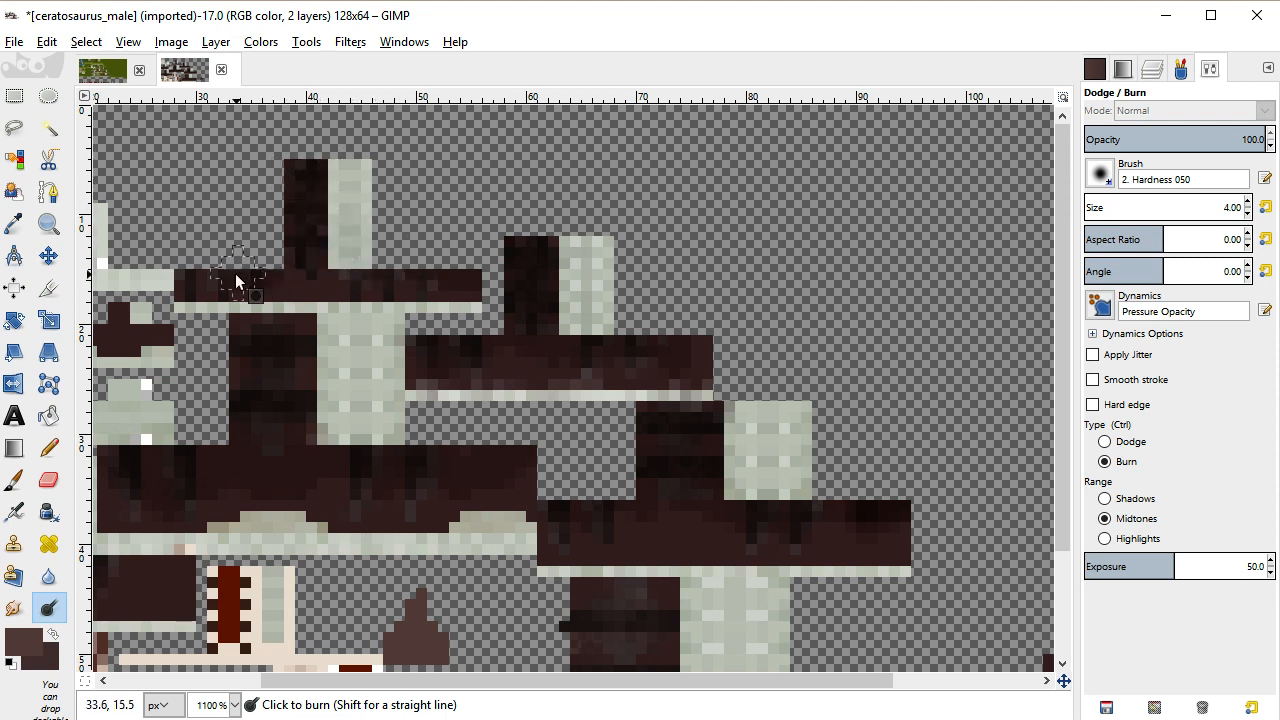
{"action": "mouse_move", "coordinate": [211, 272]}
{"action": "left_mouse_down"}
{"action": "mouse_move", "coordinate": [246, 264]}
{"action": "mouse_move", "coordinate": [305, 301]}
{"action": "mouse_move", "coordinate": [300, 364]}
{"action": "mouse_move", "coordinate": [252, 322]}
{"action": "mouse_move", "coordinate": [251, 390]}
{"action": "mouse_move", "coordinate": [294, 423]}
{"action": "left_mouse_up"}
Burn the side strip at pixel columns 0 to 19, the small dark piece beside it and the panel at columns 9 to 14
{"action": "left_click_drag", "start_coordinate": [589, 681], "coordinate": [375, 678]}
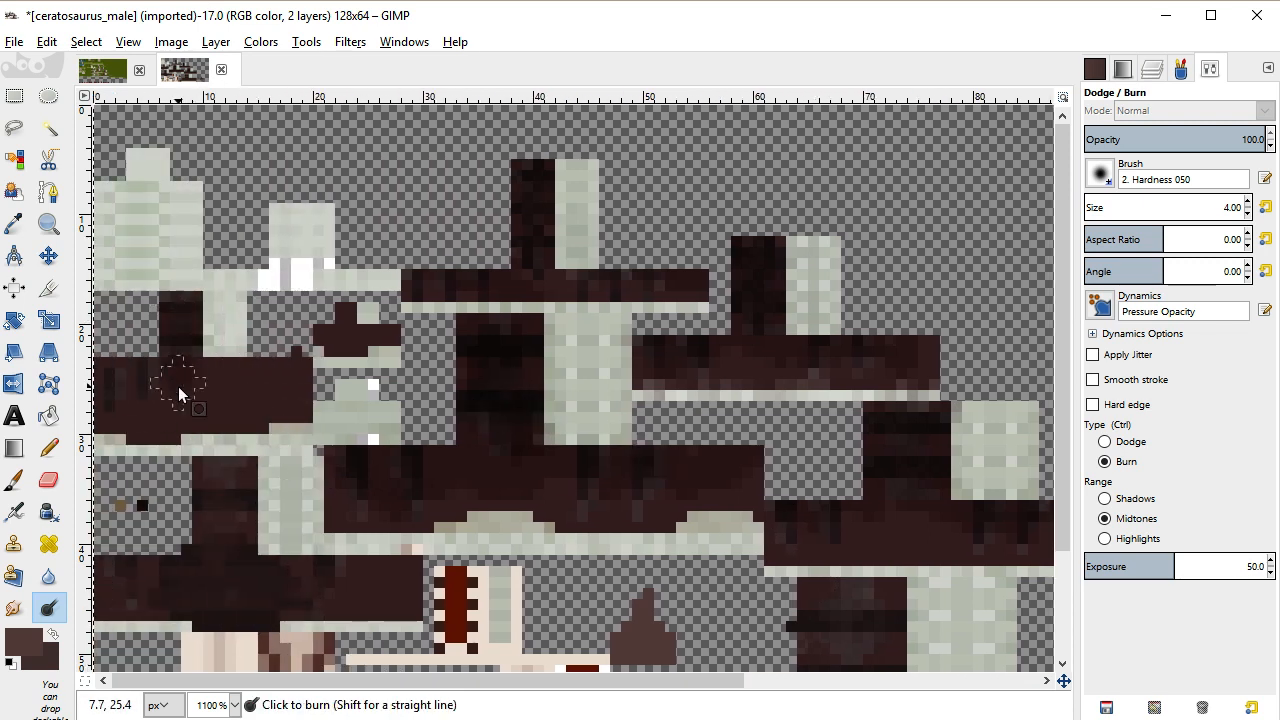
{"action": "mouse_move", "coordinate": [200, 378]}
{"action": "left_mouse_down"}
{"action": "mouse_move", "coordinate": [286, 366]}
{"action": "mouse_move", "coordinate": [287, 389]}
{"action": "left_mouse_up"}
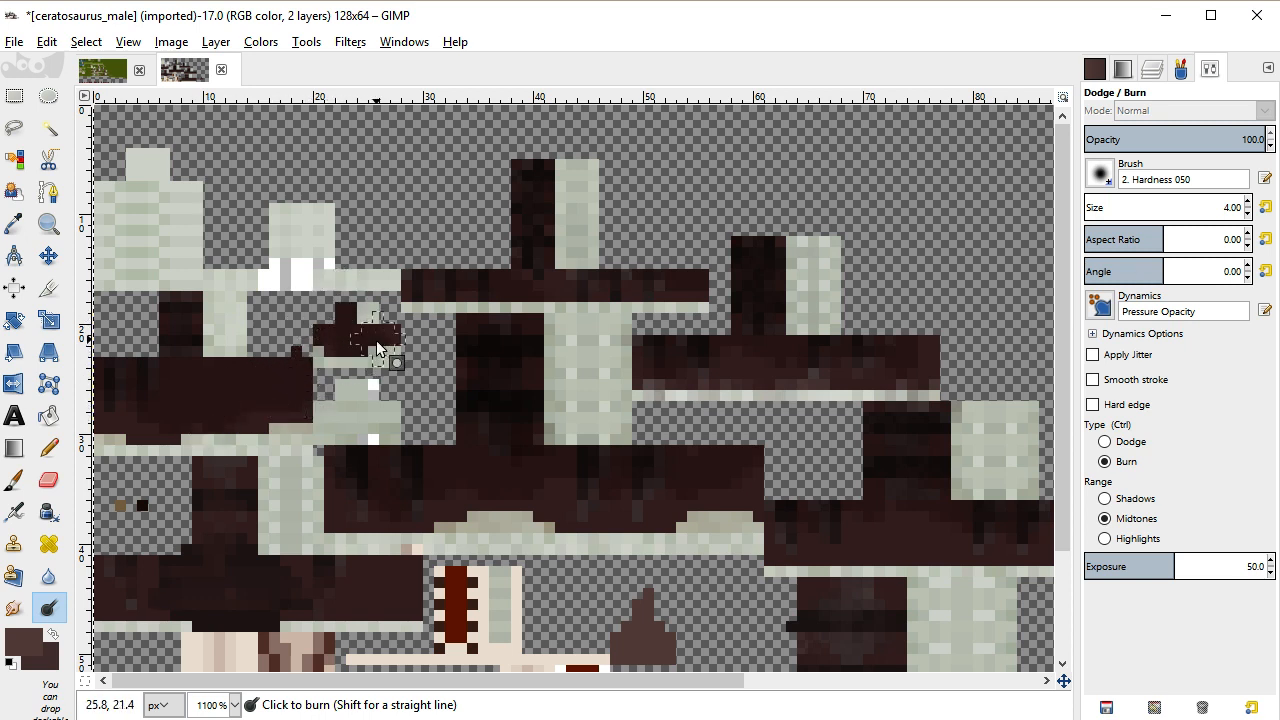
{"action": "scroll", "coordinate": [384, 398], "scroll_direction": "down", "scroll_amount": 1}
{"action": "mouse_move", "coordinate": [263, 463]}
{"action": "left_mouse_down"}
{"action": "mouse_move", "coordinate": [267, 429]}
{"action": "mouse_move", "coordinate": [246, 437]}
{"action": "left_mouse_up"}
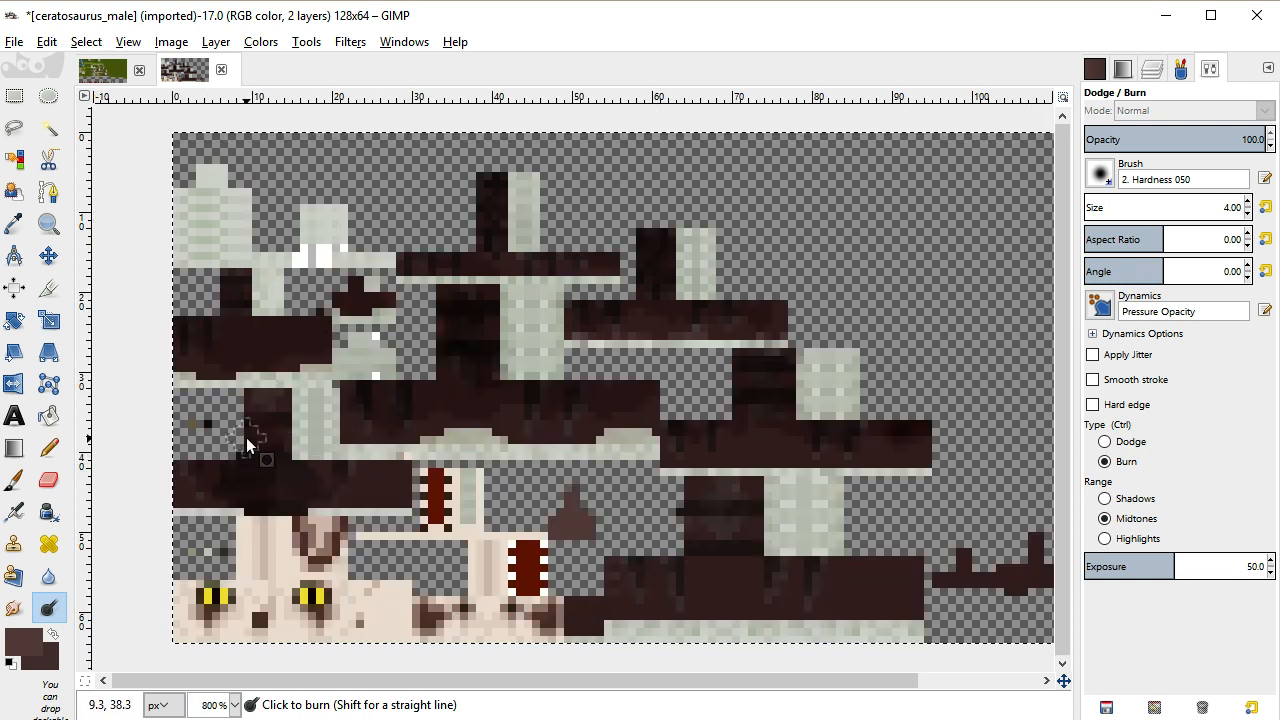
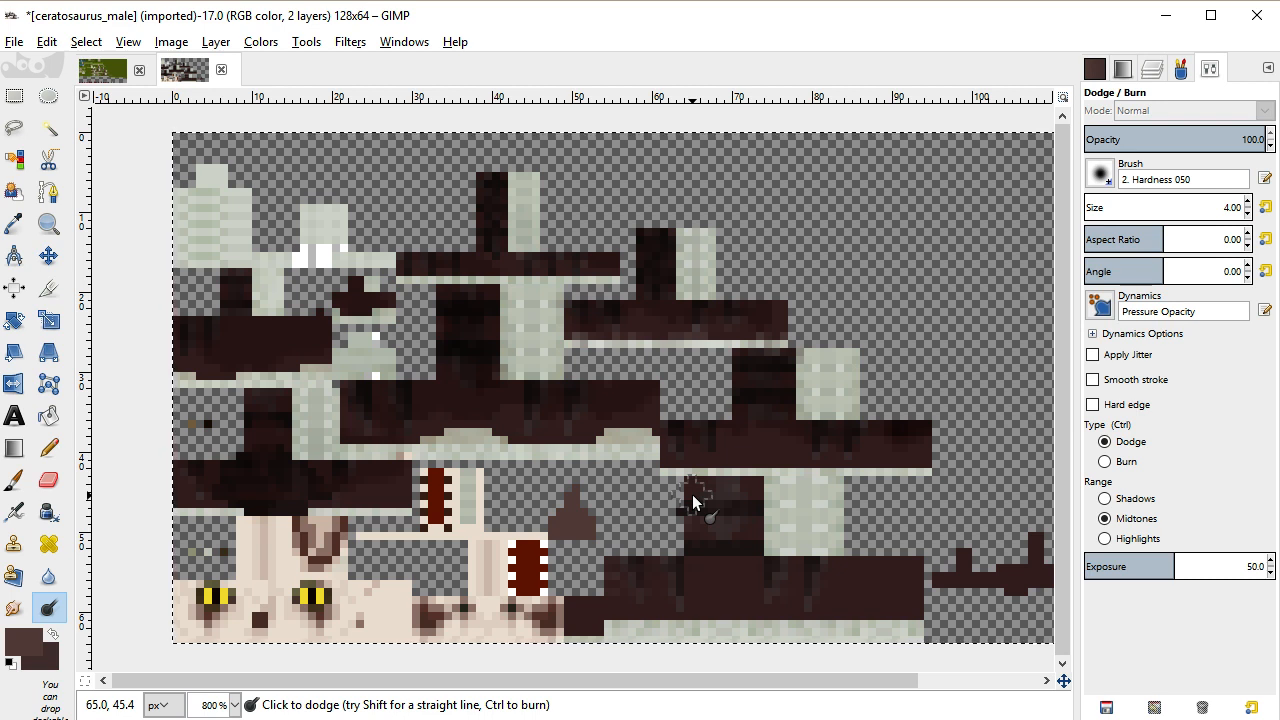
Burn the banded panel at pixel columns 64 to 73, the strip below it and the jagged piece at columns 95 to 112
{"action": "key", "text": "ctrl"}
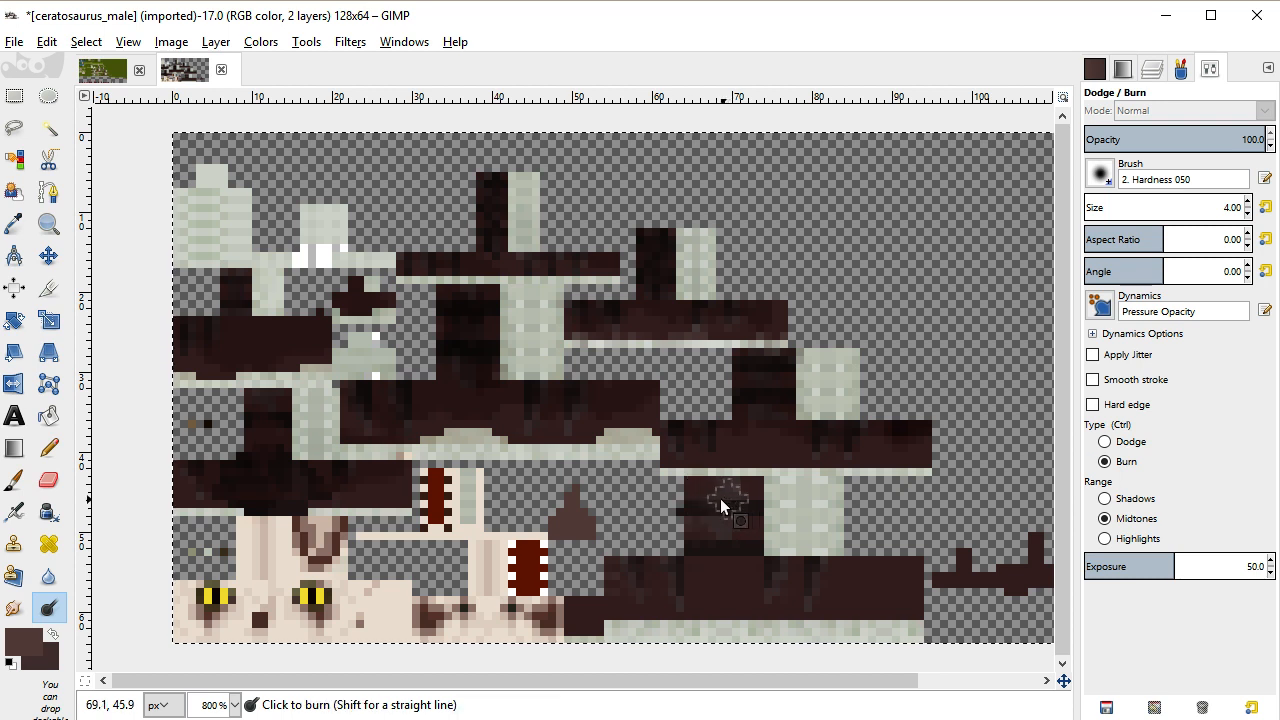
{"action": "left_click_drag", "start_coordinate": [745, 509], "coordinate": [711, 540]}
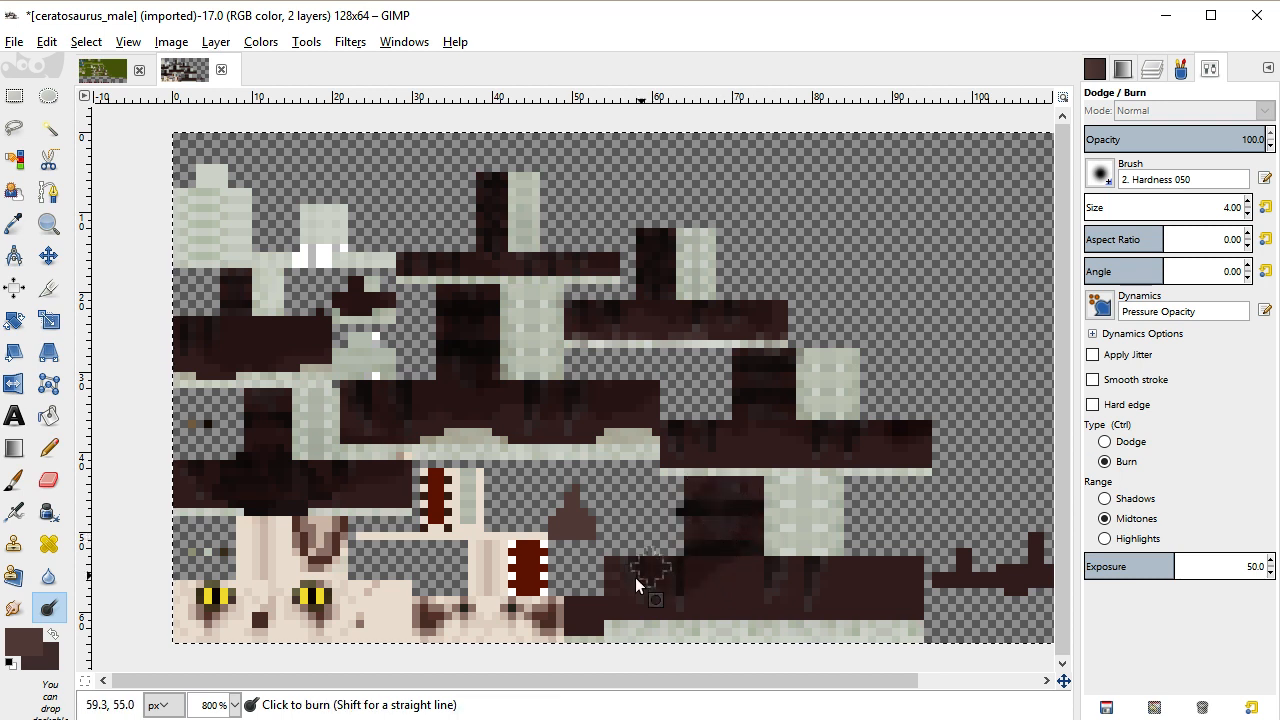
{"action": "left_click_drag", "start_coordinate": [629, 571], "coordinate": [913, 574]}
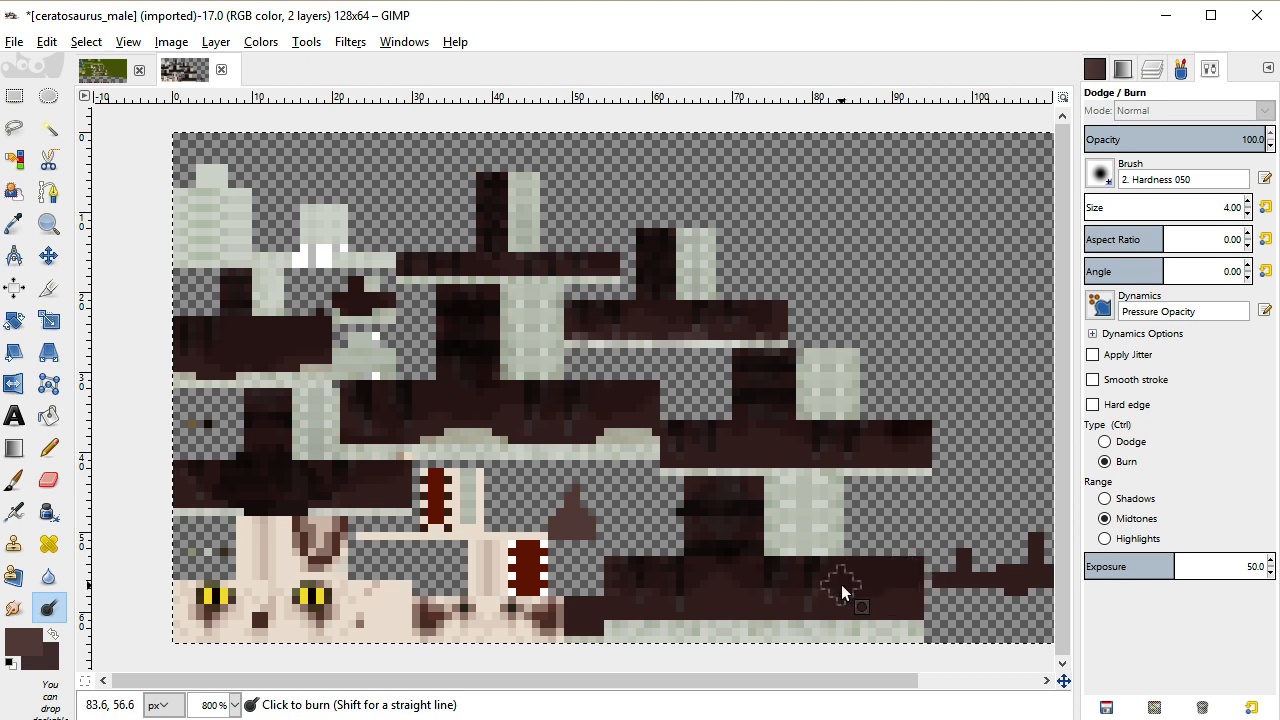
{"action": "left_click_drag", "start_coordinate": [757, 694], "coordinate": [857, 694]}
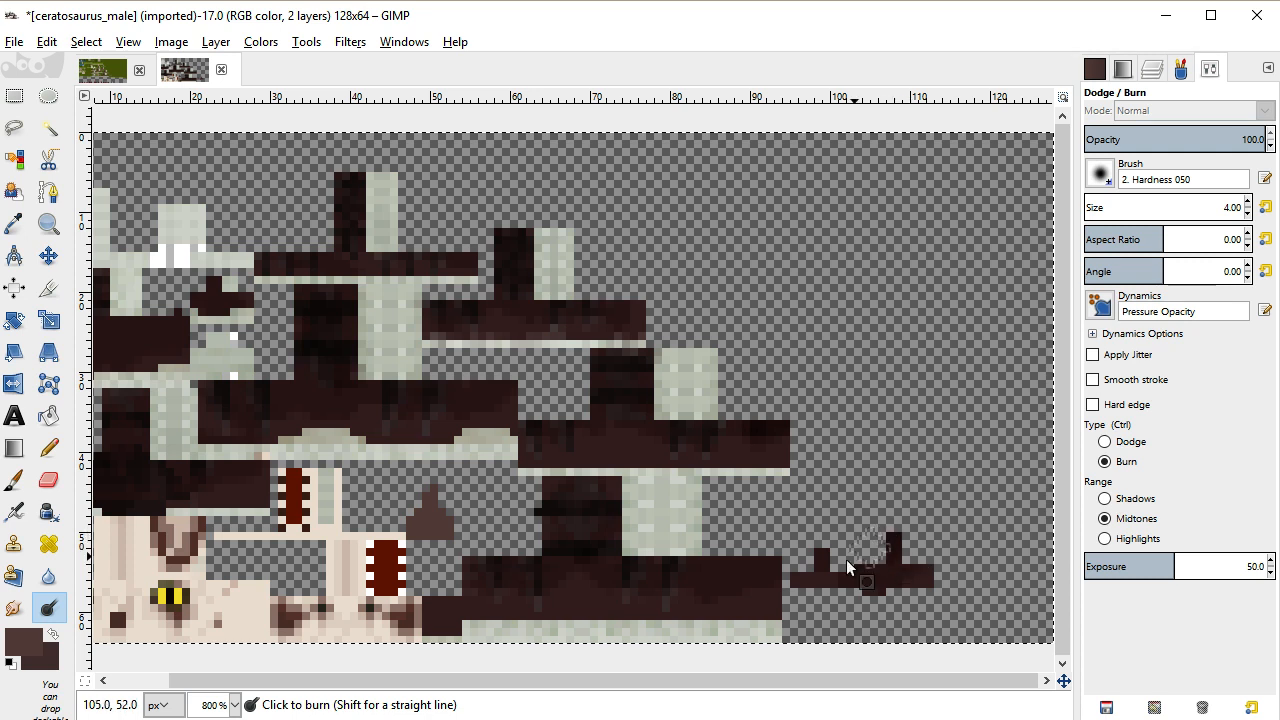
{"action": "key", "text": "ctrl"}
Burn the beige head areas around the eyes, snout and brown markings at pixel columns 0 to 48
{"action": "left_click_drag", "start_coordinate": [880, 680], "coordinate": [527, 683]}
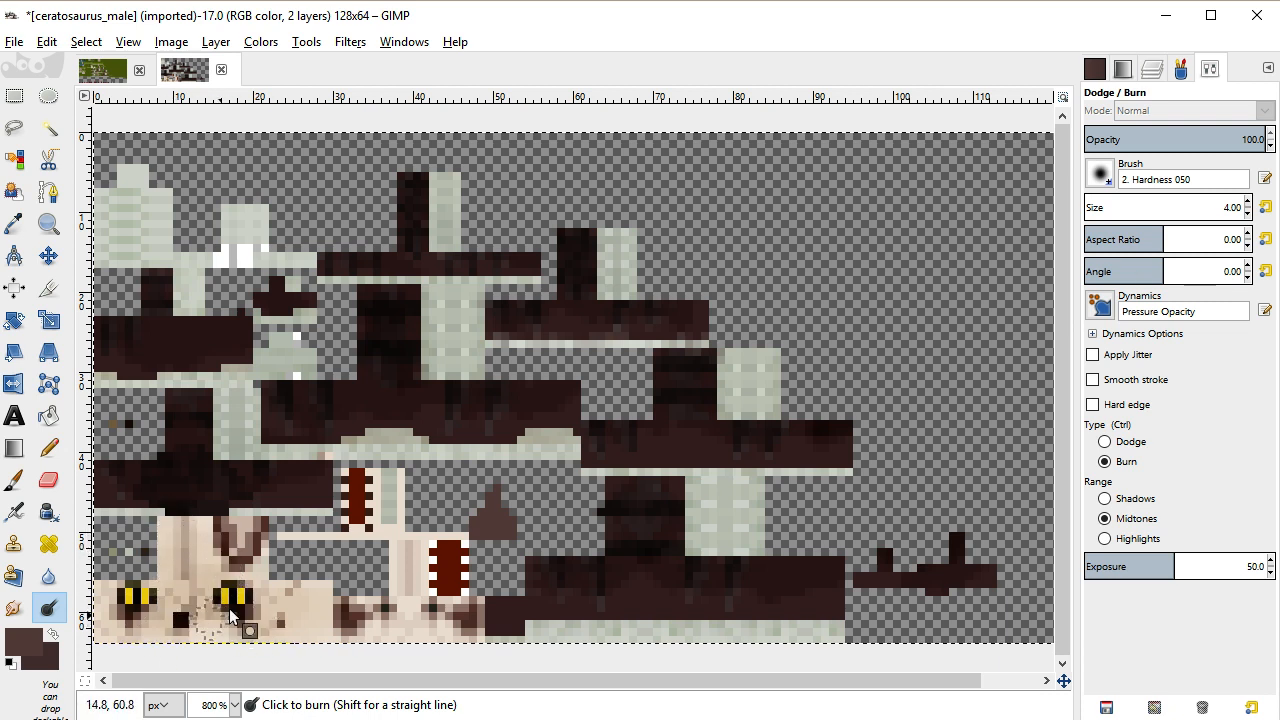
{"action": "mouse_move", "coordinate": [325, 624]}
{"action": "left_mouse_down"}
{"action": "mouse_move", "coordinate": [365, 628]}
{"action": "mouse_move", "coordinate": [404, 607]}
{"action": "mouse_move", "coordinate": [478, 620]}
{"action": "left_mouse_up"}
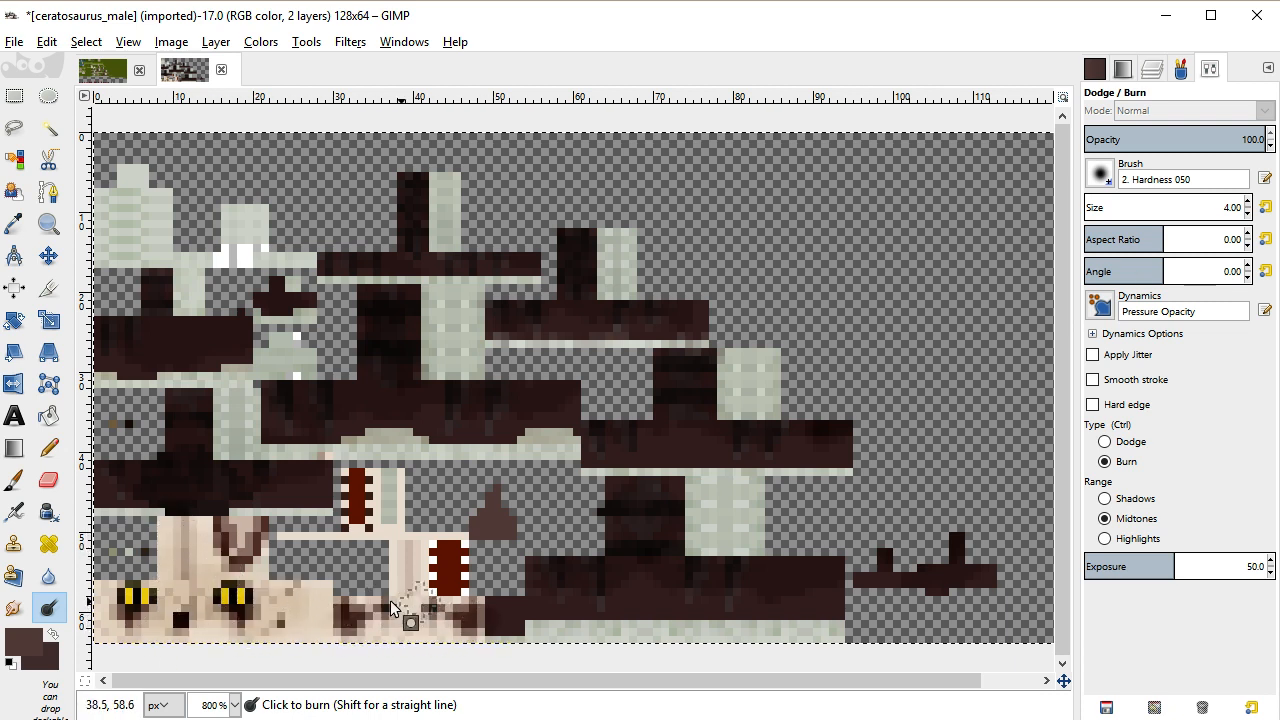
{"action": "mouse_move", "coordinate": [228, 524]}
{"action": "left_mouse_down"}
{"action": "mouse_move", "coordinate": [174, 552]}
{"action": "mouse_move", "coordinate": [193, 537]}
{"action": "mouse_move", "coordinate": [242, 547]}
{"action": "left_mouse_up"}
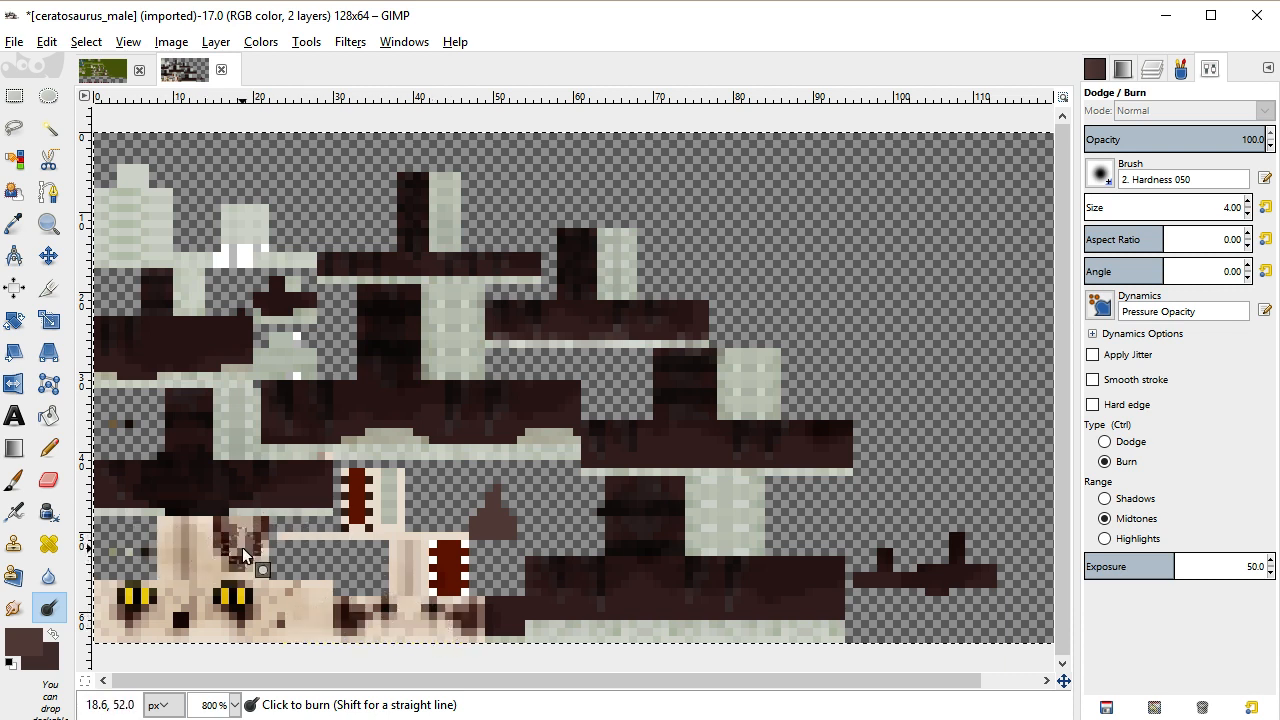
{"action": "mouse_move", "coordinate": [338, 603]}
{"action": "left_mouse_down"}
{"action": "mouse_move", "coordinate": [285, 636]}
{"action": "mouse_move", "coordinate": [328, 616]}
{"action": "mouse_move", "coordinate": [317, 634]}
{"action": "mouse_move", "coordinate": [345, 620]}
{"action": "left_mouse_up"}
{"action": "key", "text": "ctrl"}
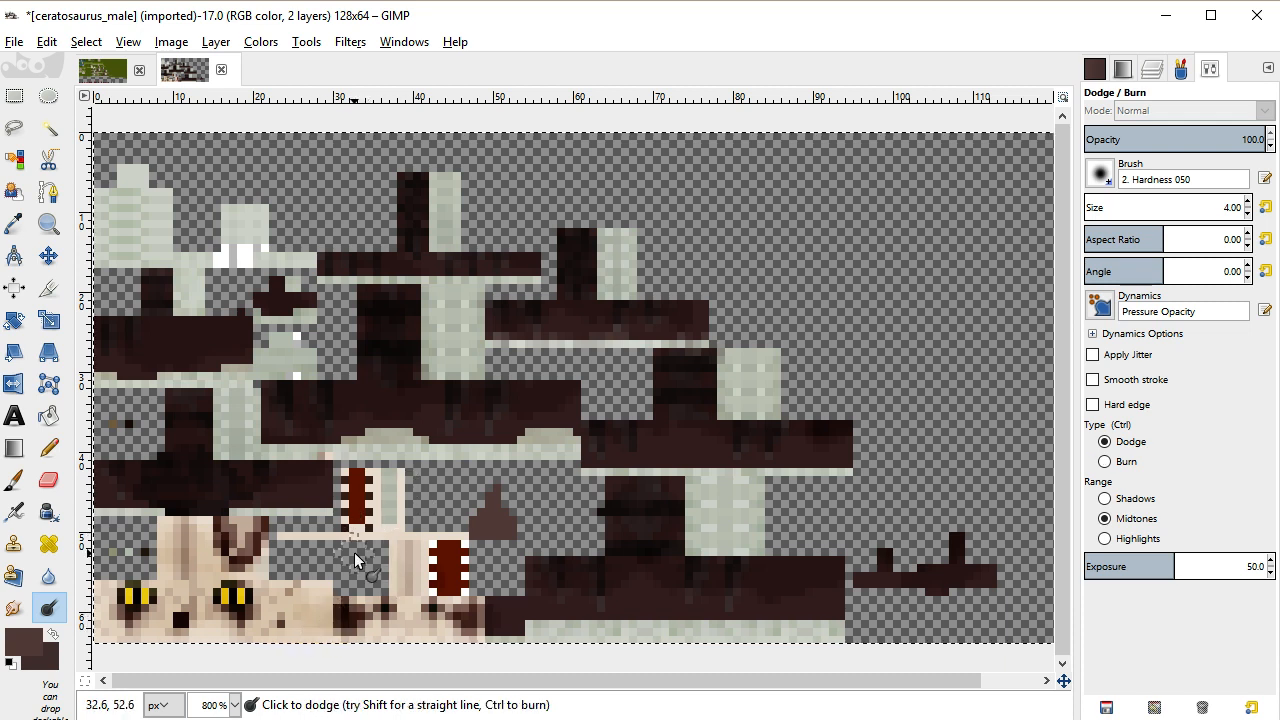
Burn the red mouth lining and the horn, and deepen the shading on the panels at pixel columns 64 to 77 and the lowest strip
{"action": "key", "text": "ctrl"}
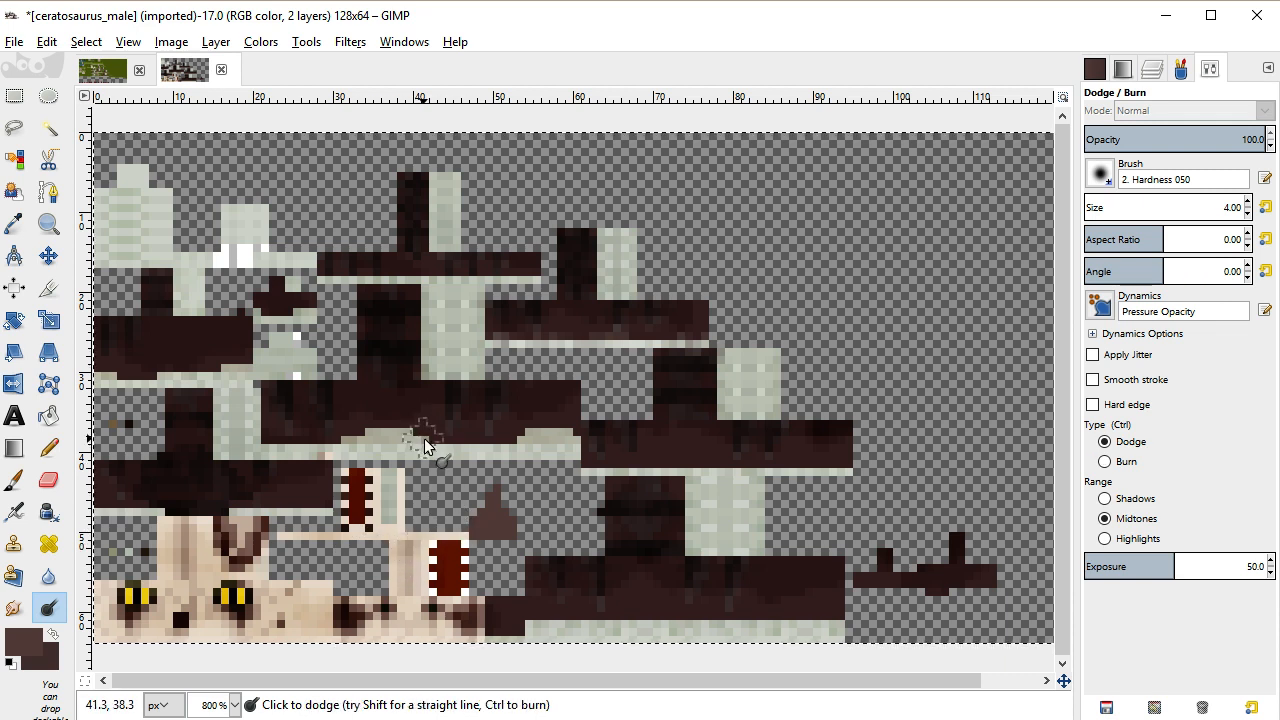
{"action": "key", "text": "ctrl"}
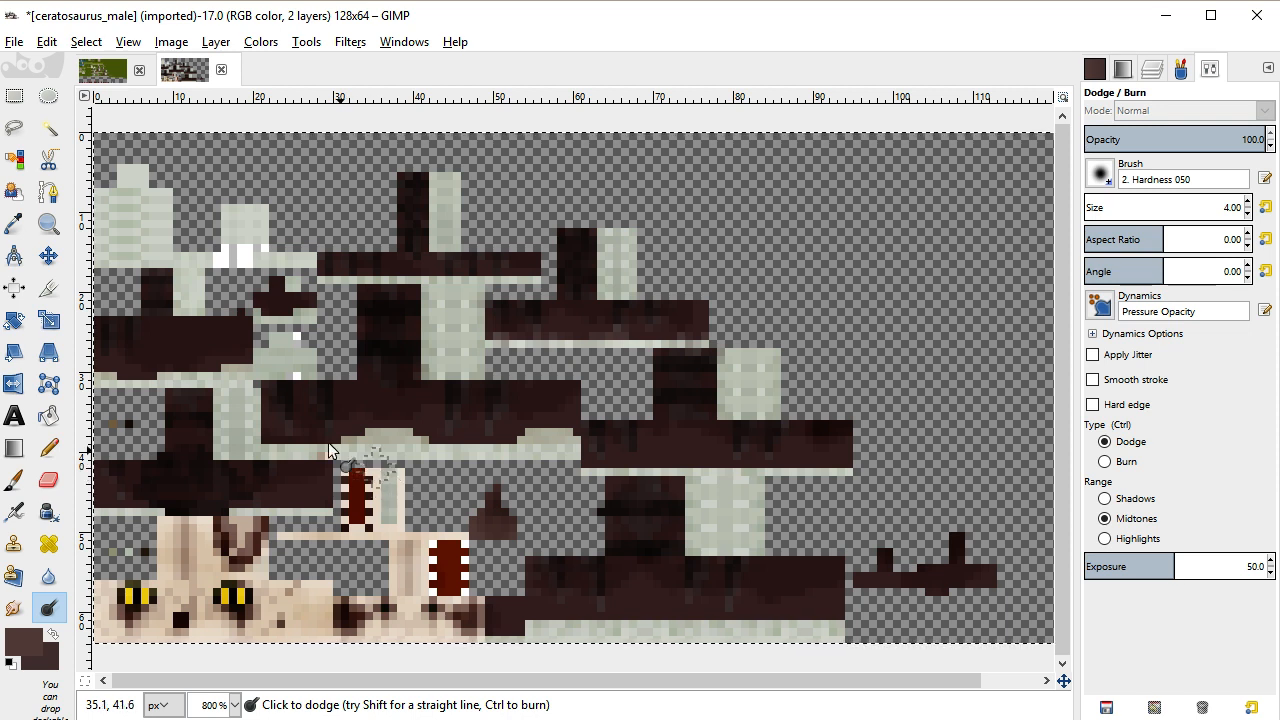
{"action": "key", "text": "ctrl"}
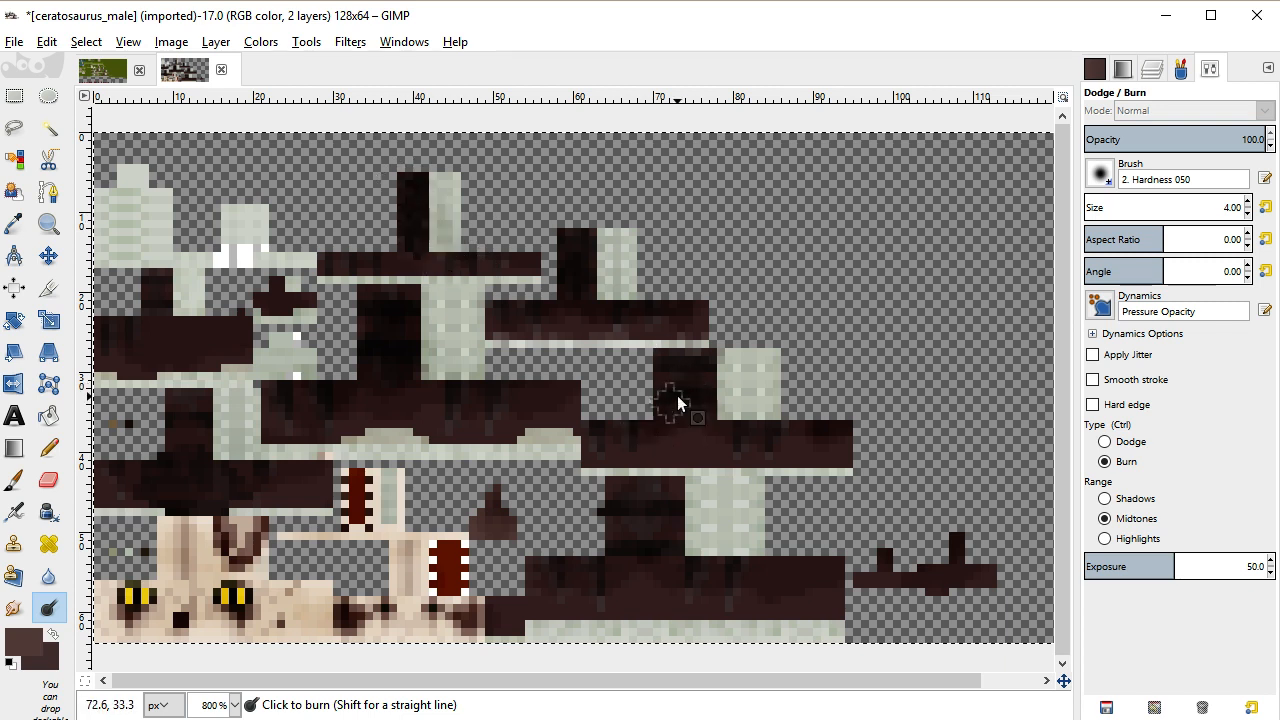
{"action": "key", "text": "ctrl"}
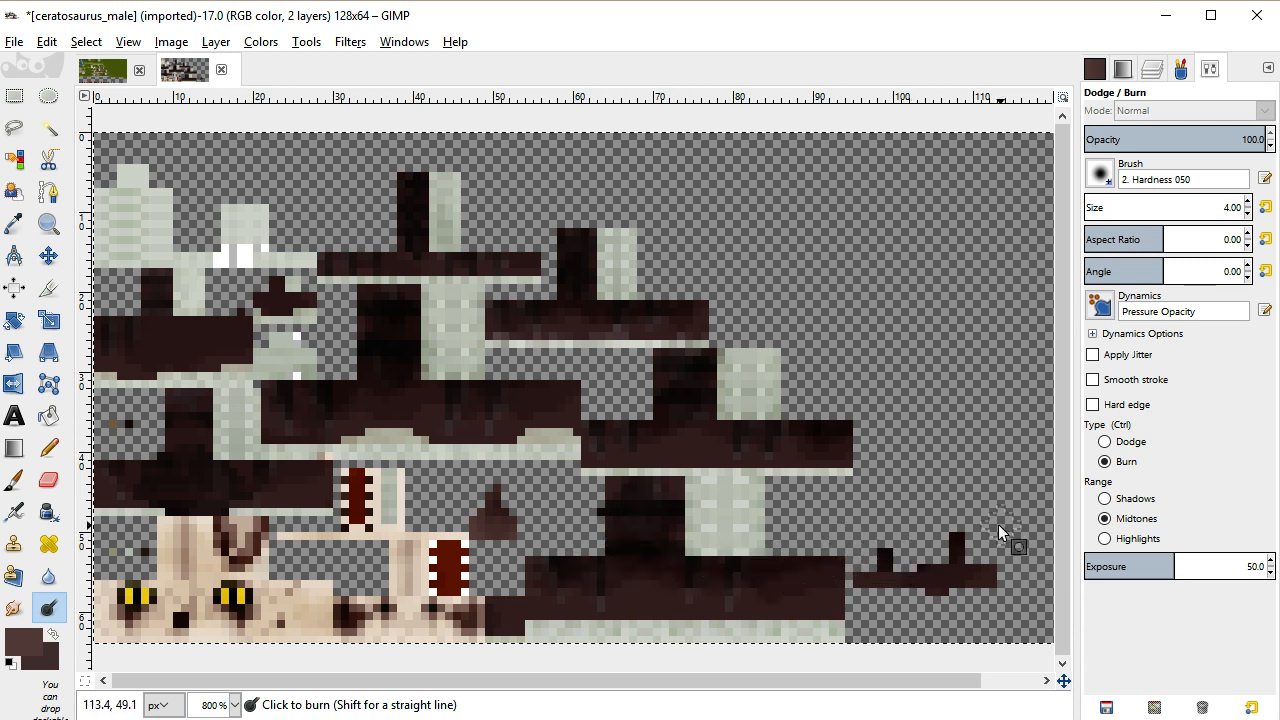
{"action": "key", "text": "ctrl"}
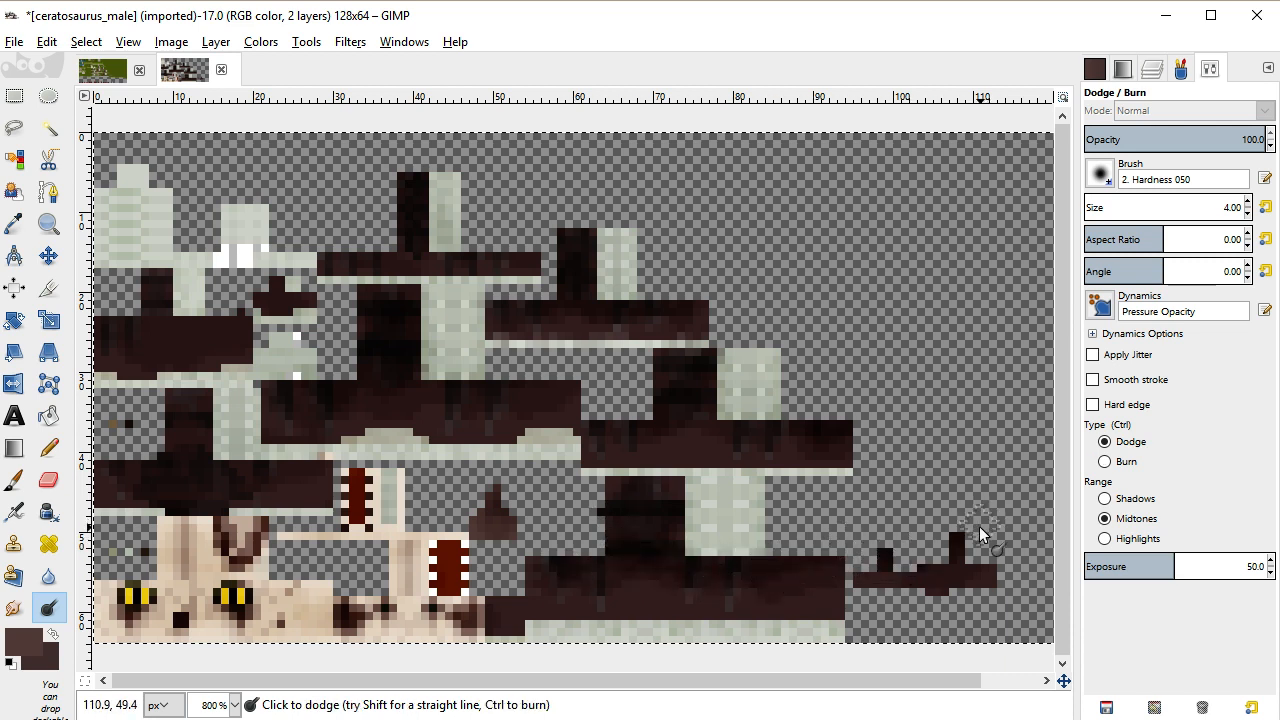
Smudge the border between the dark skin and pale underside on the side strip at pixel columns 21 to 60
{"action": "left_click", "coordinate": [15, 607]}
{"action": "scroll", "coordinate": [341, 437], "scroll_direction": "up", "scroll_amount": 3}
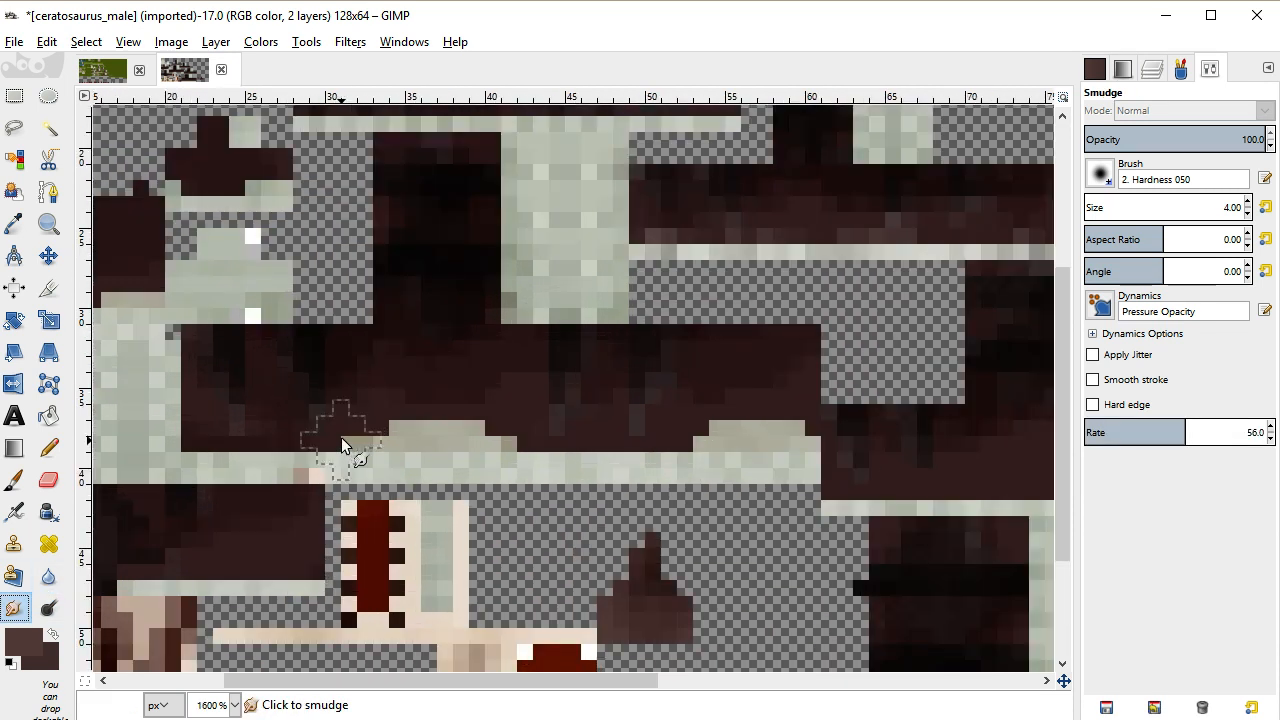
{"action": "mouse_move", "coordinate": [341, 437]}
{"action": "left_mouse_down"}
{"action": "mouse_move", "coordinate": [226, 443]}
{"action": "mouse_move", "coordinate": [157, 465]}
{"action": "mouse_move", "coordinate": [412, 430]}
{"action": "mouse_move", "coordinate": [475, 430]}
{"action": "mouse_move", "coordinate": [629, 476]}
{"action": "mouse_move", "coordinate": [691, 456]}
{"action": "mouse_move", "coordinate": [886, 455]}
{"action": "mouse_move", "coordinate": [967, 382]}
{"action": "mouse_move", "coordinate": [1015, 463]}
{"action": "mouse_move", "coordinate": [866, 466]}
{"action": "left_mouse_up"}
Smudge the borders between dark skin and pale underside on the strips at pixel columns 28 to 55 and 49 to 76
{"action": "scroll", "coordinate": [866, 466], "scroll_direction": "up", "scroll_amount": 3}
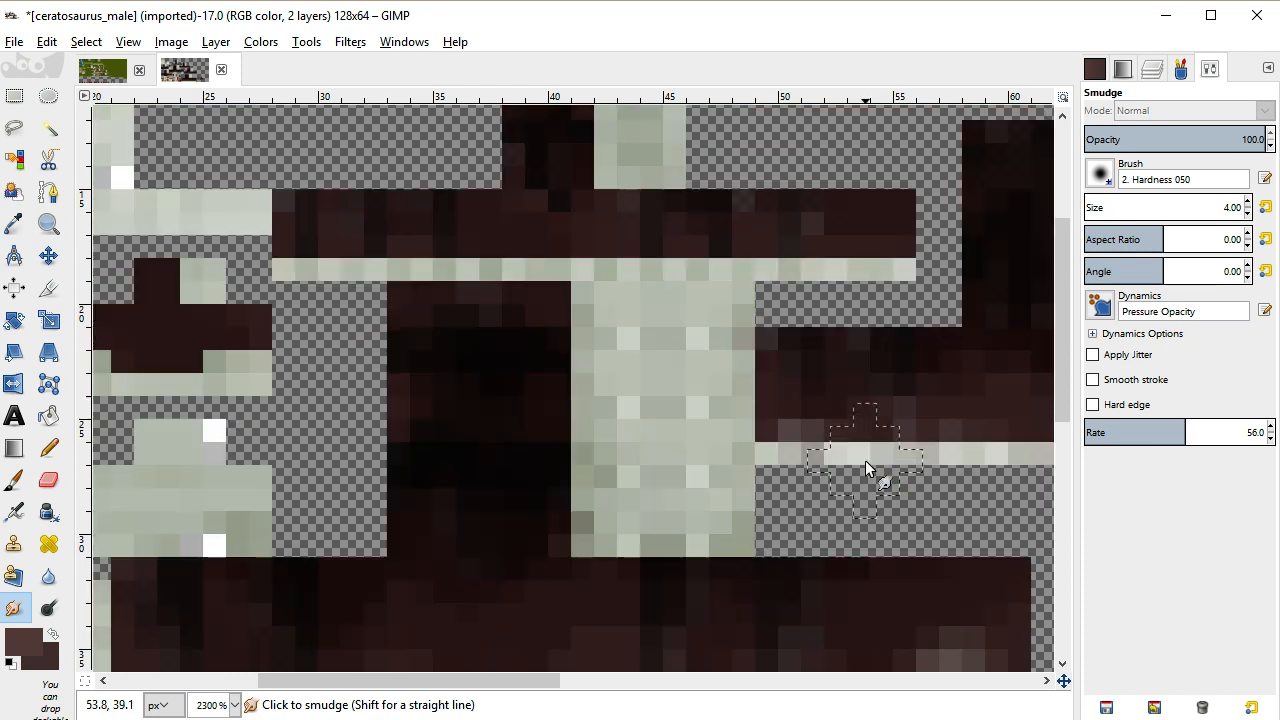
{"action": "left_click_drag", "start_coordinate": [898, 258], "coordinate": [820, 264]}
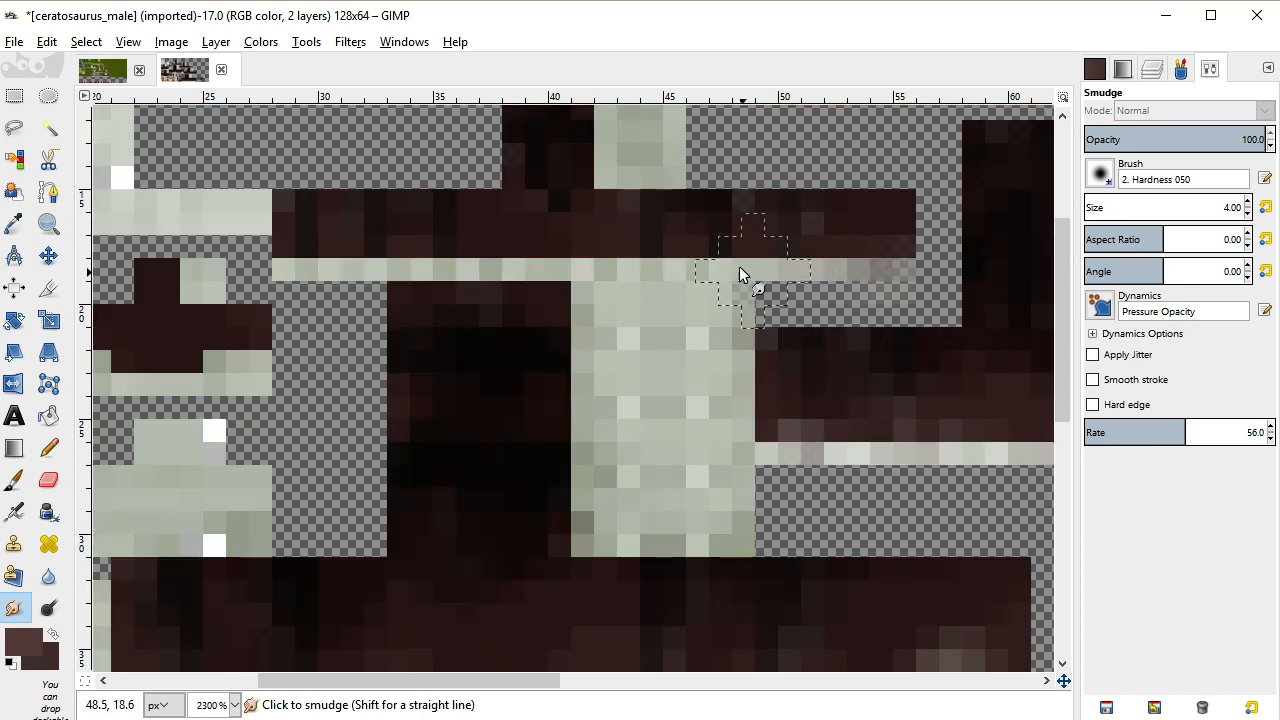
{"action": "left_click_drag", "start_coordinate": [618, 258], "coordinate": [511, 258]}
{"action": "left_click_drag", "start_coordinate": [391, 242], "coordinate": [333, 253]}
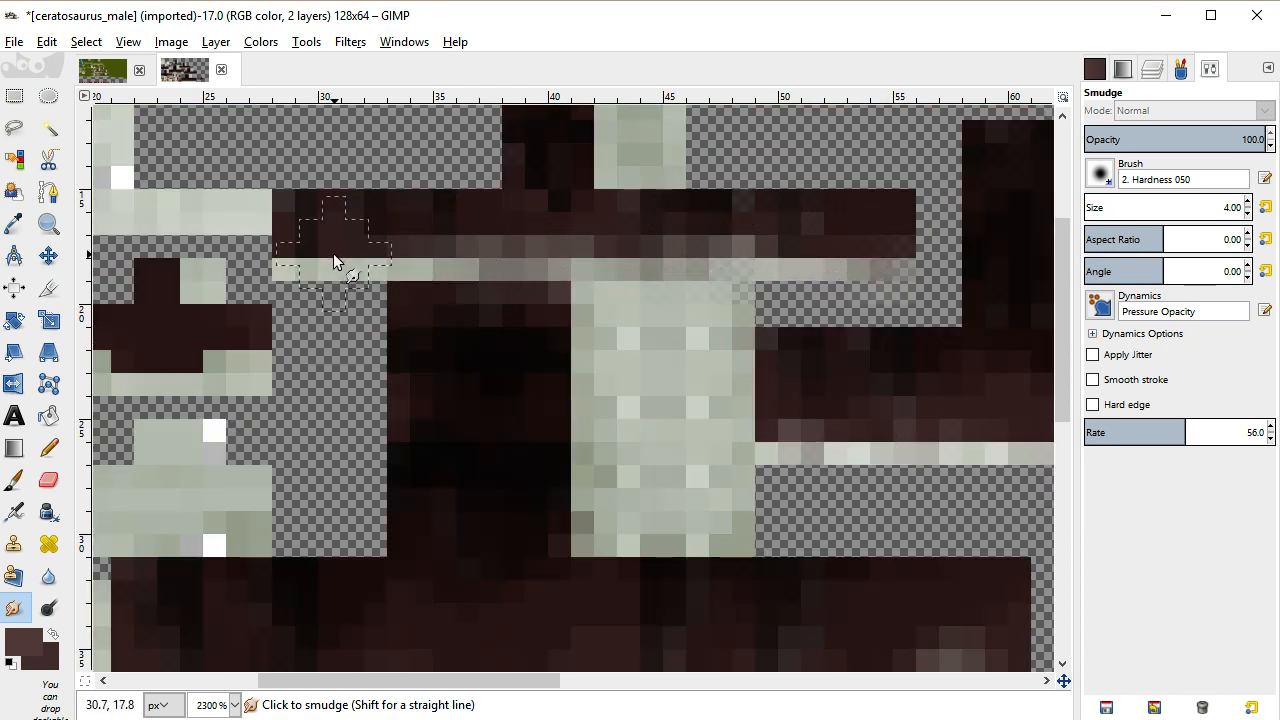
{"action": "left_click_drag", "start_coordinate": [478, 680], "coordinate": [651, 680]}
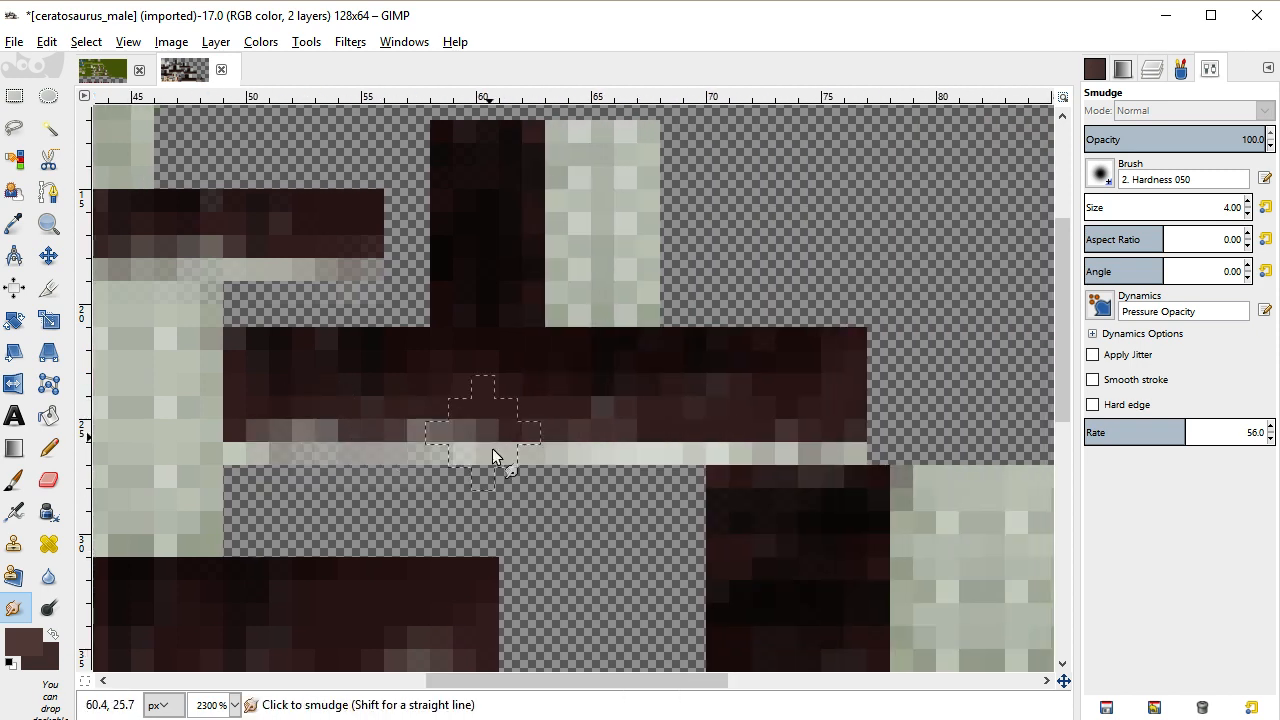
{"action": "left_click_drag", "start_coordinate": [492, 448], "coordinate": [649, 446]}
Smudge the dark-to-pale borders on the strip at pixel columns 61 to 94 and on the lowest strip beneath it
{"action": "left_click_drag", "start_coordinate": [600, 683], "coordinate": [629, 683]}
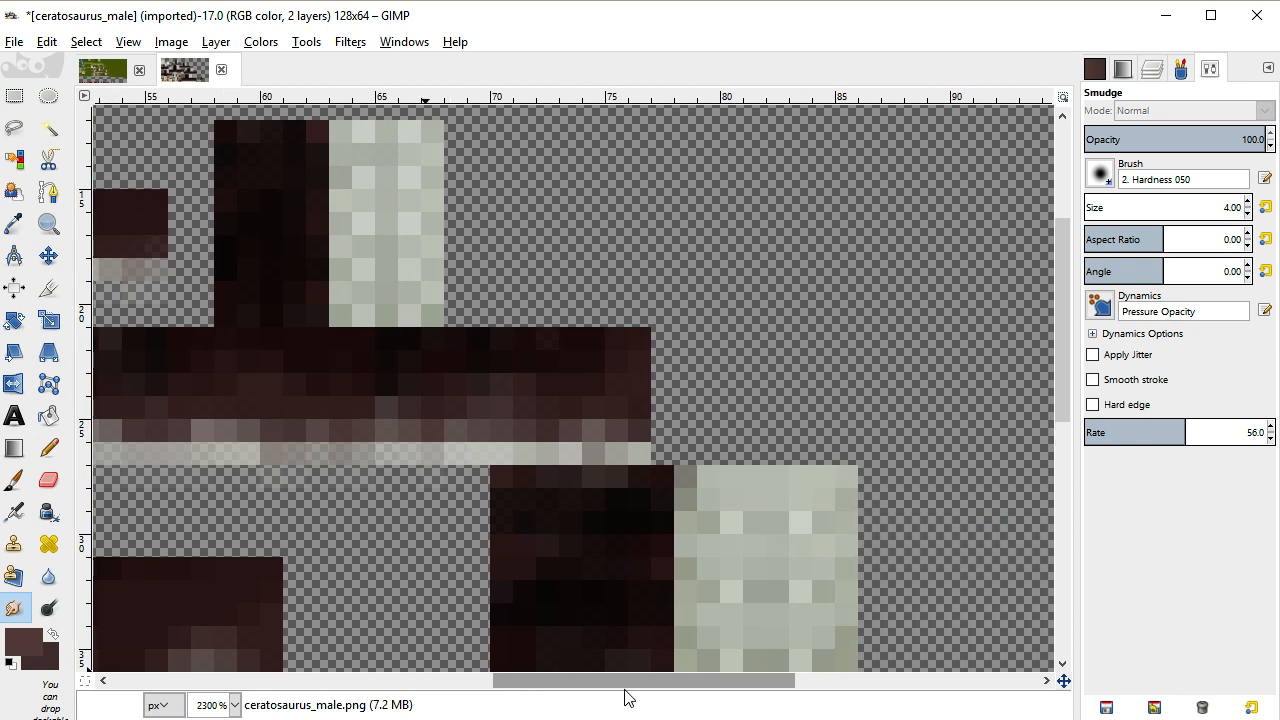
{"action": "scroll", "coordinate": [669, 435], "scroll_direction": "down", "scroll_amount": 3}
{"action": "scroll", "coordinate": [667, 436], "scroll_direction": "up", "scroll_amount": 2}
{"action": "mouse_move", "coordinate": [667, 436]}
{"action": "left_mouse_down"}
{"action": "mouse_move", "coordinate": [338, 384]}
{"action": "mouse_move", "coordinate": [428, 406]}
{"action": "mouse_move", "coordinate": [486, 392]}
{"action": "mouse_move", "coordinate": [573, 402]}
{"action": "mouse_move", "coordinate": [986, 386]}
{"action": "left_mouse_up"}
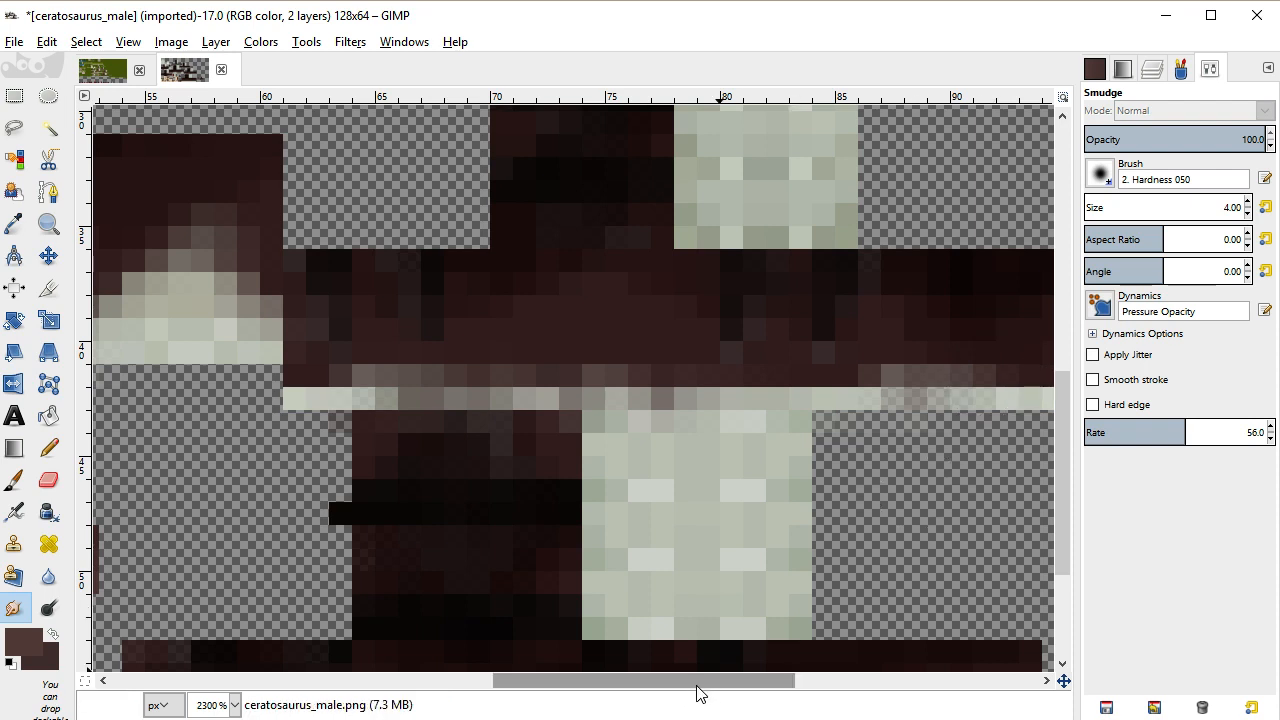
{"action": "left_click_drag", "start_coordinate": [697, 693], "coordinate": [756, 691]}
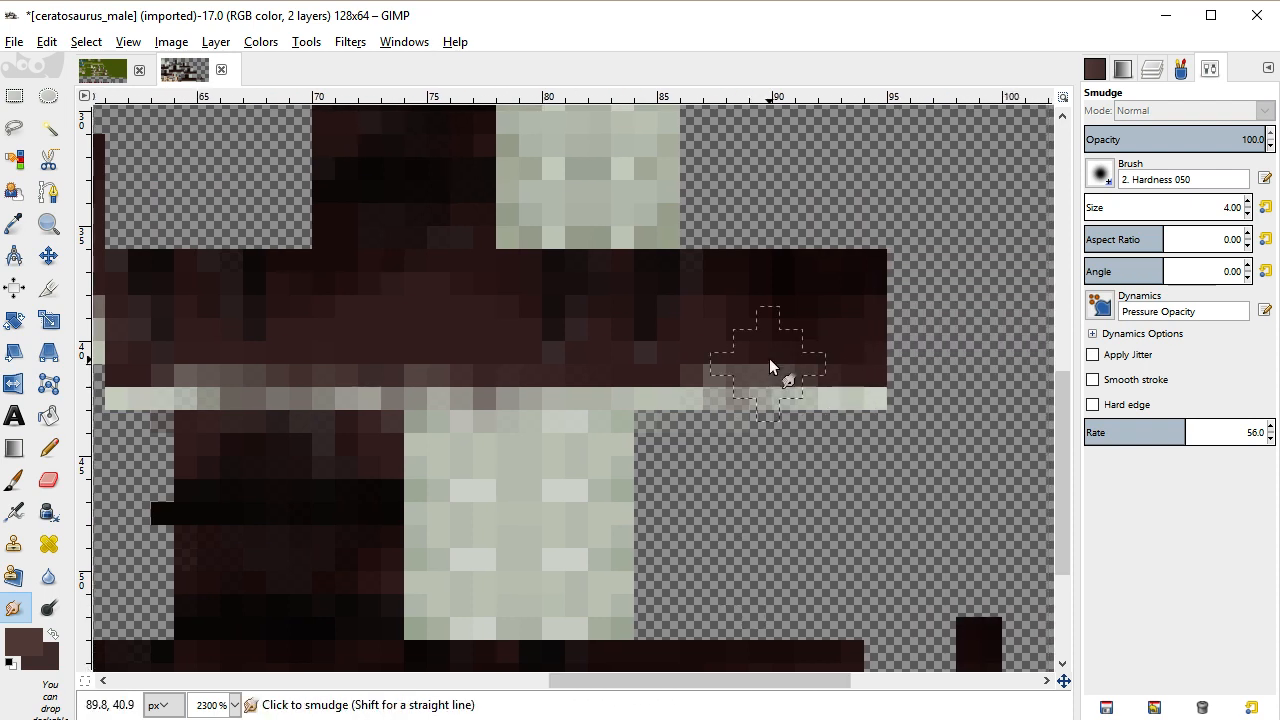
{"action": "scroll", "coordinate": [490, 440], "scroll_direction": "down", "scroll_amount": 3}
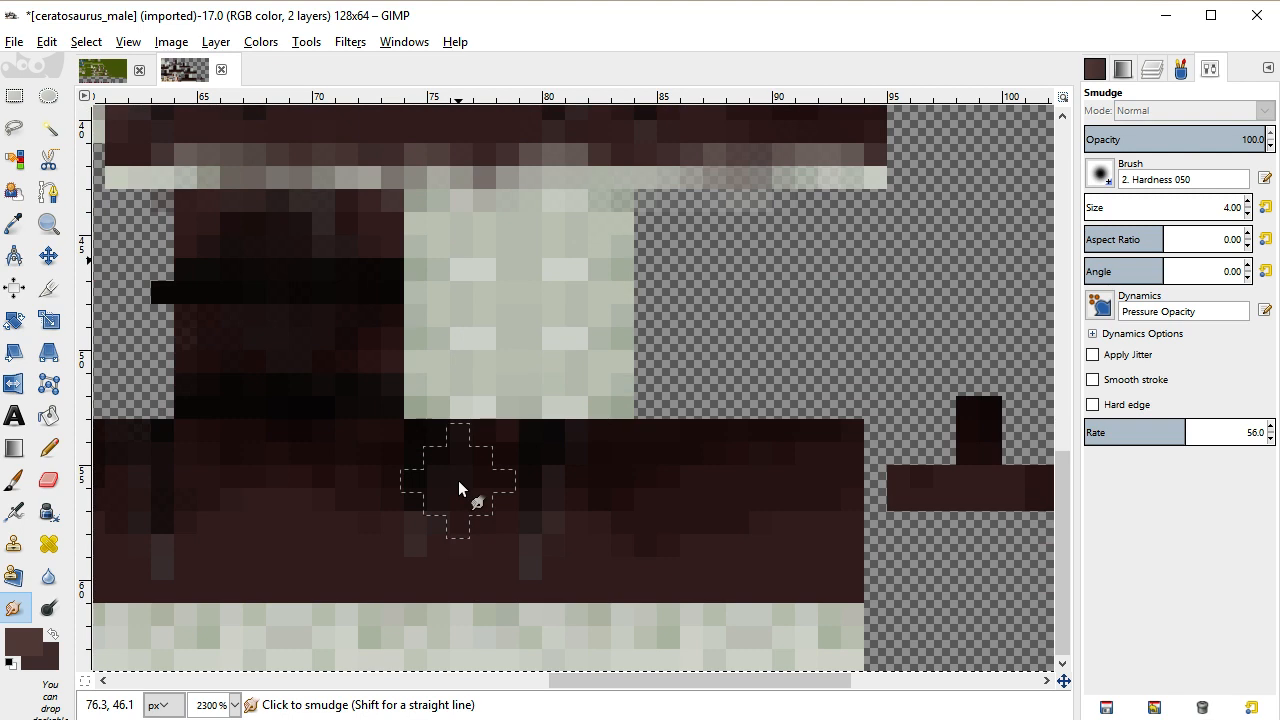
{"action": "mouse_move", "coordinate": [706, 632]}
{"action": "left_mouse_down"}
{"action": "mouse_move", "coordinate": [829, 614]}
{"action": "mouse_move", "coordinate": [638, 643]}
{"action": "mouse_move", "coordinate": [443, 600]}
{"action": "mouse_move", "coordinate": [309, 600]}
{"action": "mouse_move", "coordinate": [343, 598]}
{"action": "mouse_move", "coordinate": [231, 633]}
{"action": "mouse_move", "coordinate": [255, 610]}
{"action": "mouse_move", "coordinate": [485, 640]}
{"action": "mouse_move", "coordinate": [566, 697]}
{"action": "mouse_move", "coordinate": [517, 681]}
{"action": "mouse_move", "coordinate": [396, 681]}
{"action": "left_mouse_up"}
{"action": "mouse_move", "coordinate": [591, 609]}
{"action": "left_mouse_down"}
{"action": "mouse_move", "coordinate": [508, 651]}
{"action": "mouse_move", "coordinate": [604, 590]}
{"action": "mouse_move", "coordinate": [656, 639]}
{"action": "mouse_move", "coordinate": [753, 625]}
{"action": "left_mouse_up"}
Smudge the dark-to-pale underside borders on the strips at pixel columns 0 to 20 and 0 to 29
{"action": "scroll", "coordinate": [466, 403], "scroll_direction": "up", "scroll_amount": 8}
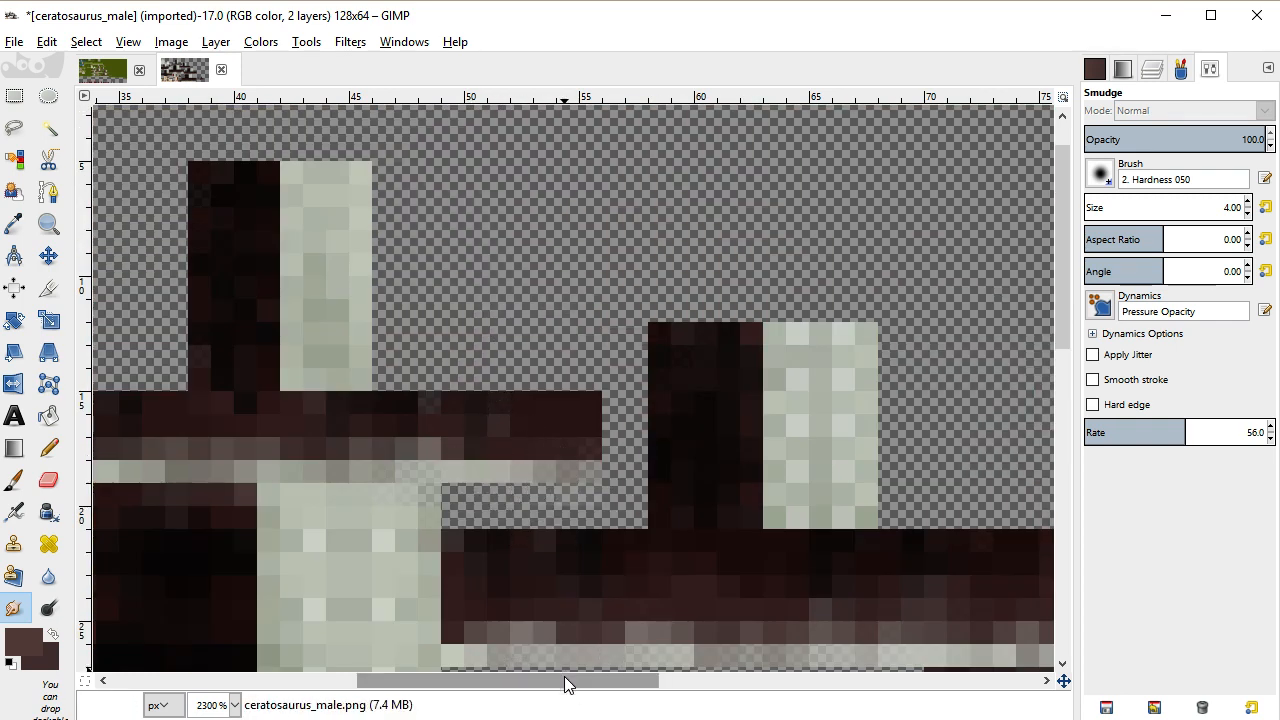
{"action": "left_click_drag", "start_coordinate": [566, 680], "coordinate": [305, 681]}
{"action": "scroll", "coordinate": [263, 490], "scroll_direction": "down", "scroll_amount": 2}
{"action": "mouse_move", "coordinate": [263, 490]}
{"action": "left_mouse_down"}
{"action": "mouse_move", "coordinate": [229, 475]}
{"action": "mouse_move", "coordinate": [121, 471]}
{"action": "mouse_move", "coordinate": [308, 476]}
{"action": "mouse_move", "coordinate": [446, 440]}
{"action": "left_mouse_up"}
{"action": "scroll", "coordinate": [489, 450], "scroll_direction": "down", "scroll_amount": 3}
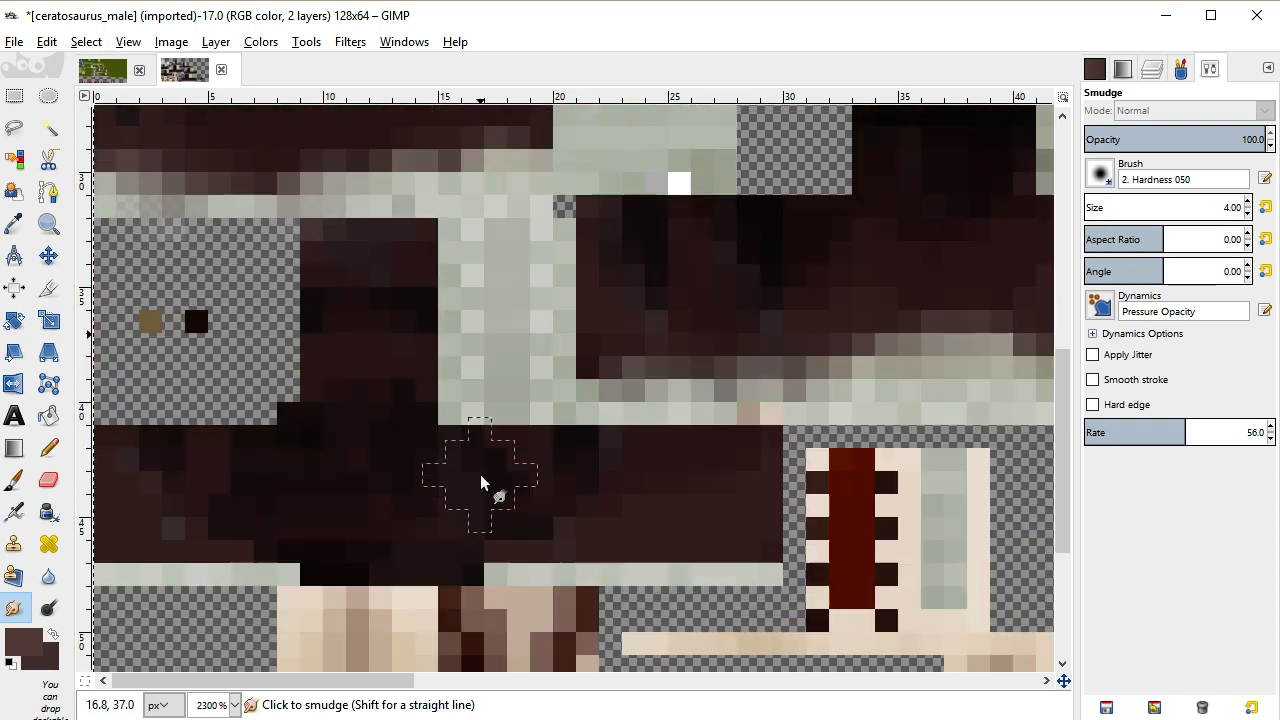
{"action": "mouse_move", "coordinate": [510, 413]}
{"action": "left_mouse_down"}
{"action": "mouse_move", "coordinate": [580, 421]}
{"action": "mouse_move", "coordinate": [665, 400]}
{"action": "mouse_move", "coordinate": [732, 434]}
{"action": "left_mouse_up"}
{"action": "left_click_drag", "start_coordinate": [185, 436], "coordinate": [170, 420]}
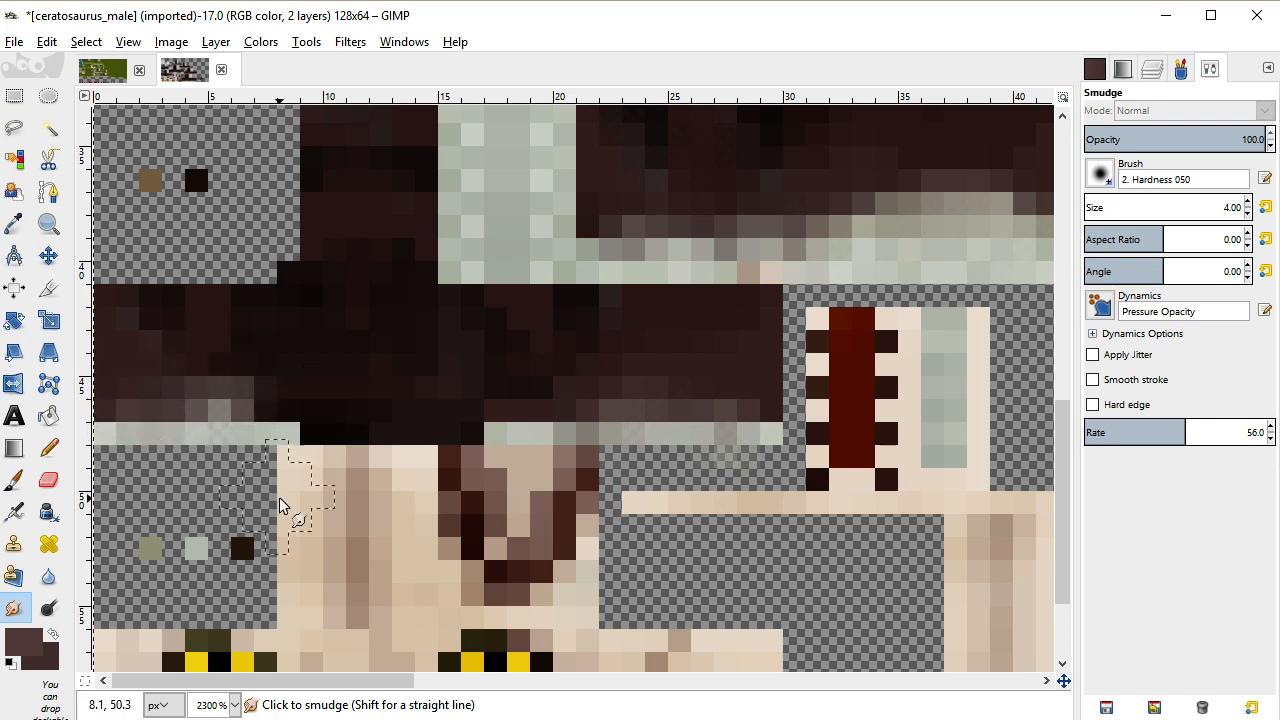
{"action": "left_click_drag", "start_coordinate": [401, 681], "coordinate": [975, 716]}
{"action": "scroll", "coordinate": [815, 525], "scroll_direction": "down", "scroll_amount": 2}
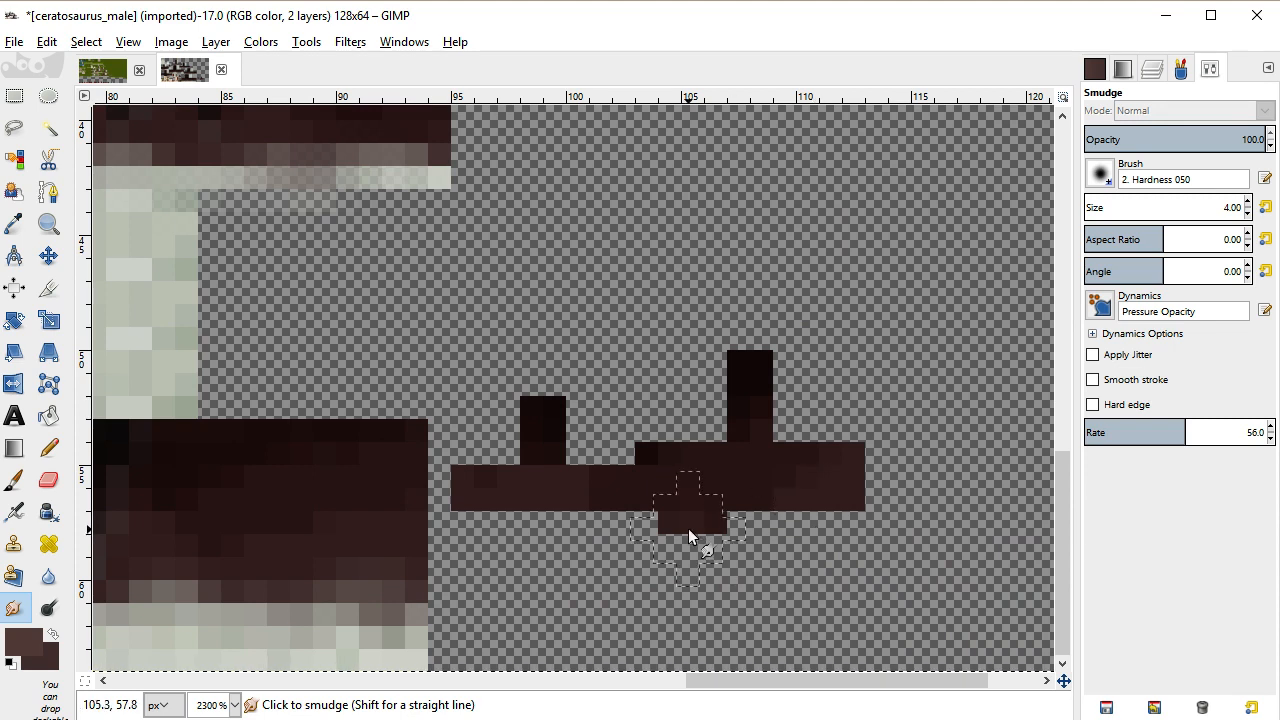
{"action": "scroll", "coordinate": [687, 528], "scroll_direction": "up", "scroll_amount": 8}
{"action": "scroll", "coordinate": [687, 528], "scroll_direction": "down", "scroll_amount": 4}
{"action": "scroll", "coordinate": [687, 537], "scroll_direction": "down", "scroll_amount": 5}
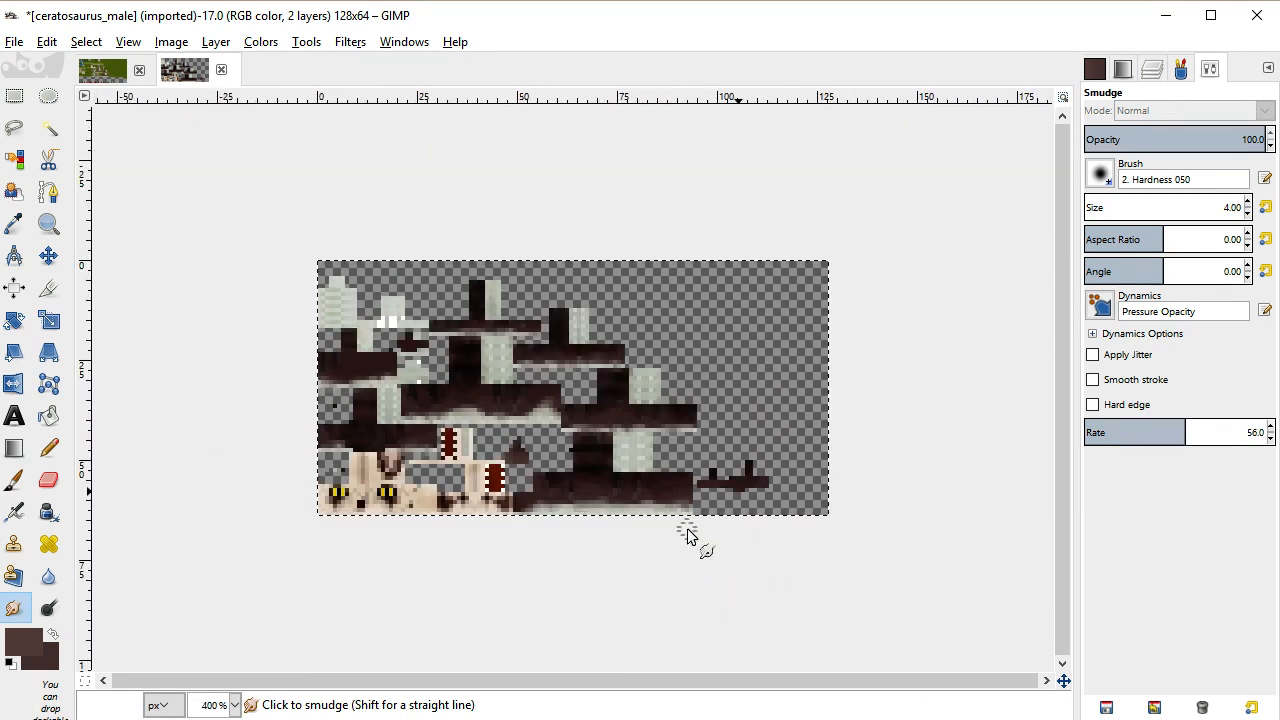
{"action": "scroll", "coordinate": [528, 460], "scroll_direction": "up", "scroll_amount": 2}
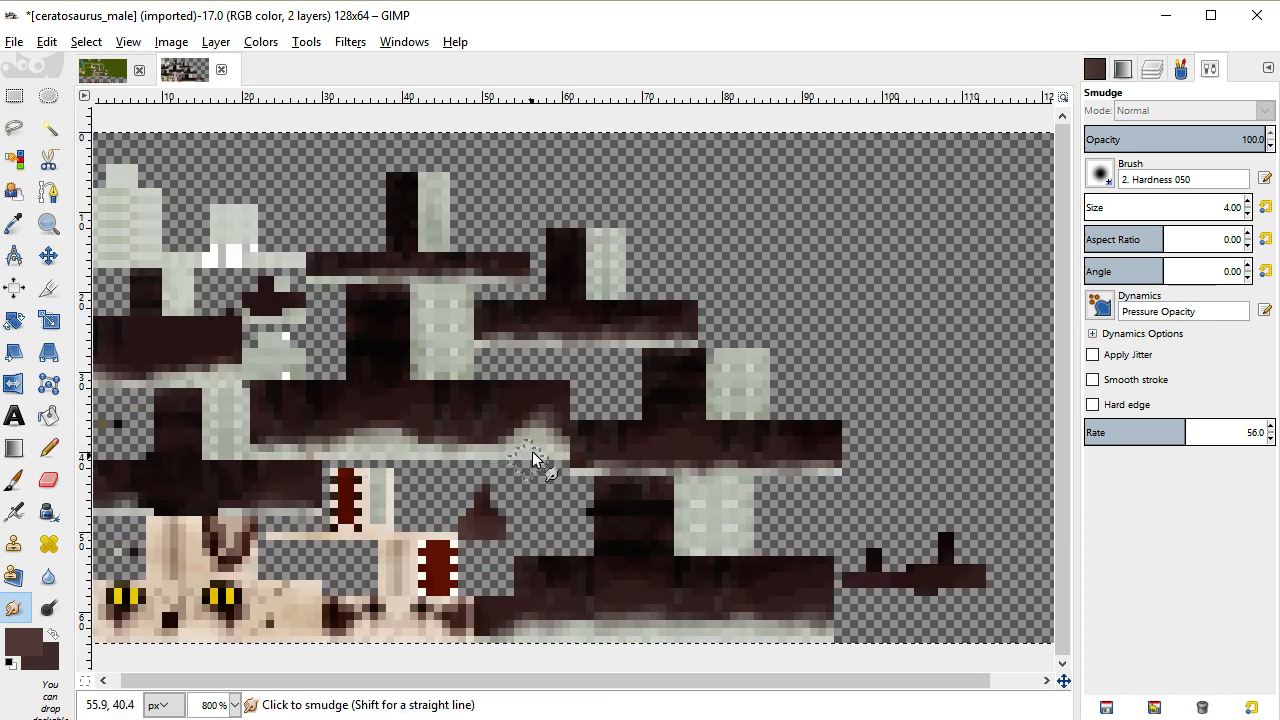
Add the ceratosaurus_skeleton texture from the ceratosaurus_0 folder as a new layer above the recoloured skin
{"action": "left_click", "coordinate": [1153, 68]}
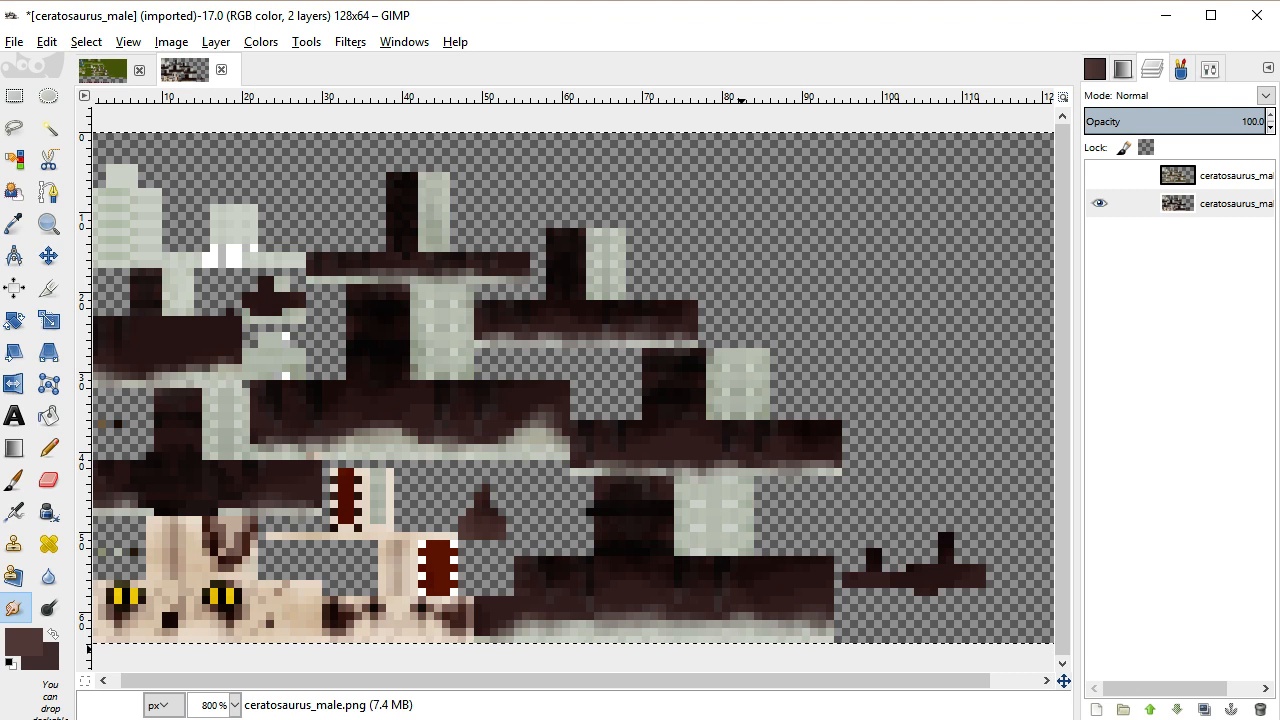
{"action": "mouse_move", "coordinate": [467, 718]}
{"action": "left_click", "coordinate": [567, 660]}
{"action": "left_click_drag", "start_coordinate": [688, 409], "coordinate": [921, 609]}
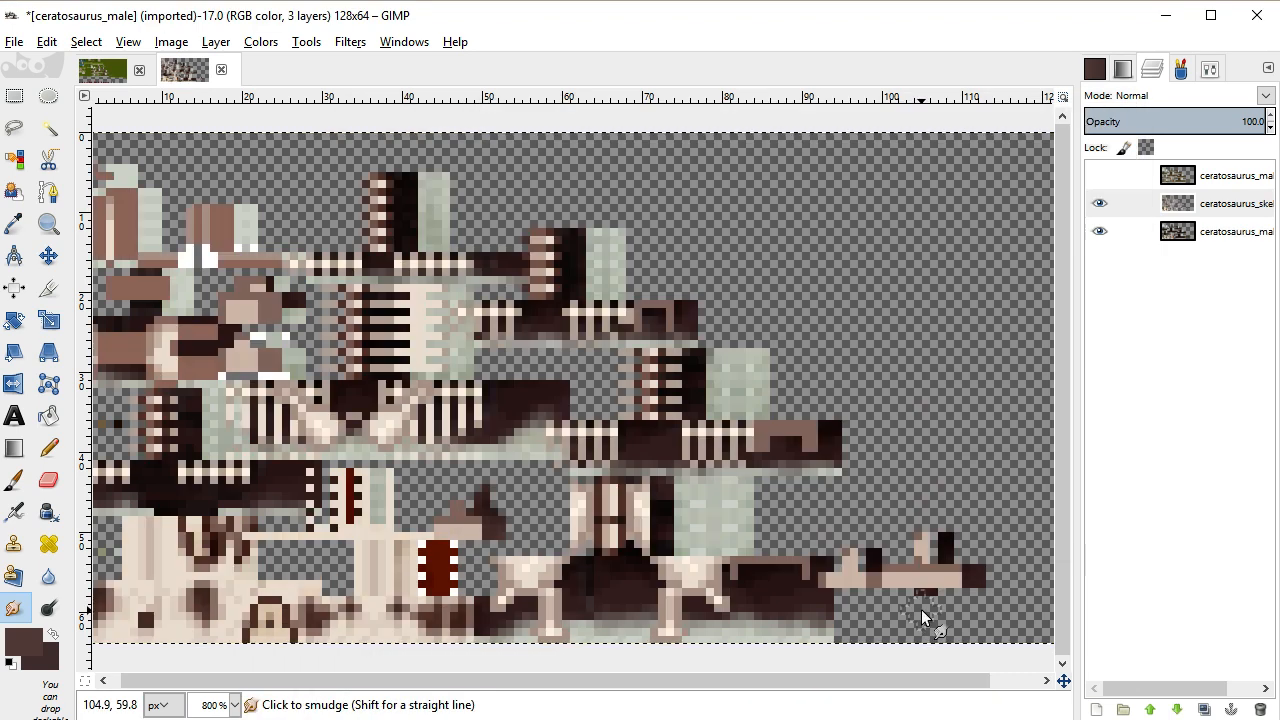
Erase the skeleton layer's pixels over the head, mouth and horn pieces and the body strip at pixel columns 0 to 29
{"action": "left_click", "coordinate": [51, 490]}
{"action": "mouse_move", "coordinate": [388, 681]}
{"action": "left_mouse_down"}
{"action": "mouse_move", "coordinate": [241, 679]}
{"action": "mouse_move", "coordinate": [200, 586]}
{"action": "mouse_move", "coordinate": [115, 633]}
{"action": "mouse_move", "coordinate": [173, 598]}
{"action": "mouse_move", "coordinate": [137, 548]}
{"action": "mouse_move", "coordinate": [221, 540]}
{"action": "mouse_move", "coordinate": [165, 524]}
{"action": "mouse_move", "coordinate": [137, 538]}
{"action": "mouse_move", "coordinate": [316, 541]}
{"action": "mouse_move", "coordinate": [335, 500]}
{"action": "mouse_move", "coordinate": [365, 500]}
{"action": "mouse_move", "coordinate": [340, 492]}
{"action": "mouse_move", "coordinate": [317, 501]}
{"action": "mouse_move", "coordinate": [328, 549]}
{"action": "mouse_move", "coordinate": [381, 508]}
{"action": "mouse_move", "coordinate": [405, 524]}
{"action": "mouse_move", "coordinate": [334, 634]}
{"action": "mouse_move", "coordinate": [293, 618]}
{"action": "mouse_move", "coordinate": [283, 632]}
{"action": "mouse_move", "coordinate": [278, 615]}
{"action": "mouse_move", "coordinate": [296, 598]}
{"action": "mouse_move", "coordinate": [229, 590]}
{"action": "mouse_move", "coordinate": [211, 567]}
{"action": "mouse_move", "coordinate": [274, 627]}
{"action": "mouse_move", "coordinate": [396, 632]}
{"action": "mouse_move", "coordinate": [441, 623]}
{"action": "mouse_move", "coordinate": [468, 564]}
{"action": "mouse_move", "coordinate": [477, 628]}
{"action": "mouse_move", "coordinate": [467, 556]}
{"action": "mouse_move", "coordinate": [501, 498]}
{"action": "left_mouse_up"}
{"action": "left_click_drag", "start_coordinate": [310, 486], "coordinate": [88, 472]}
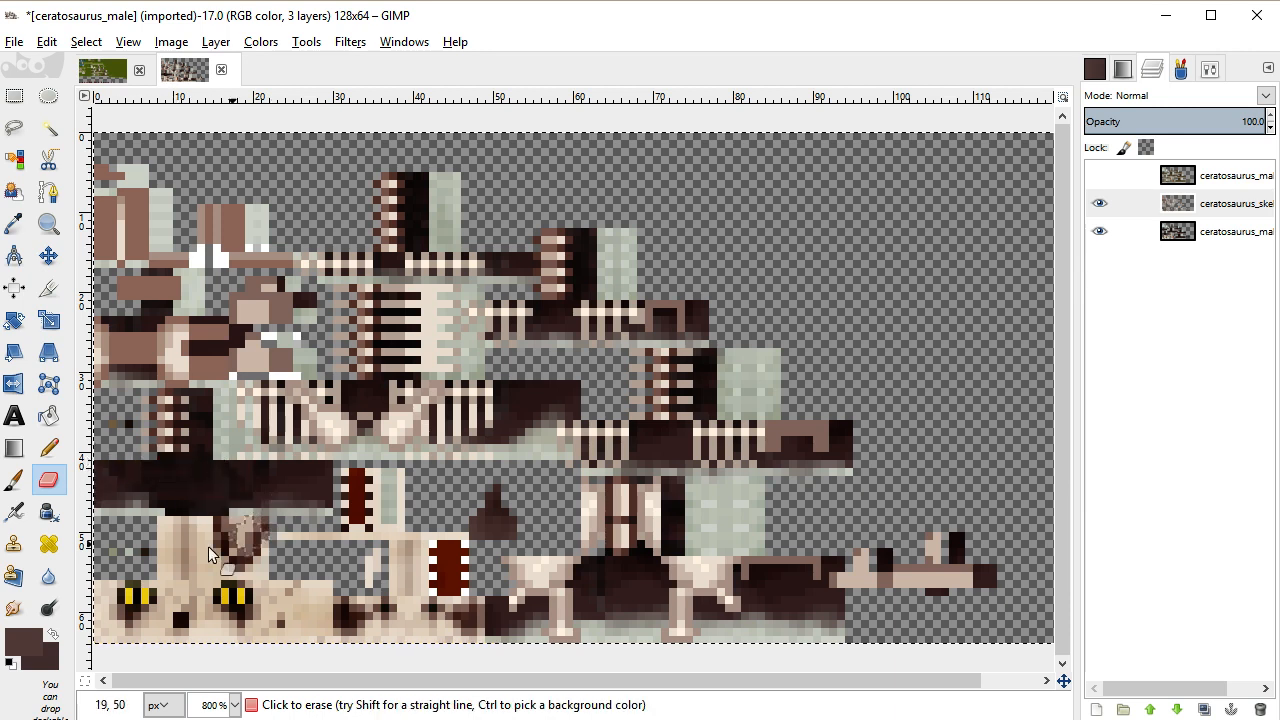
{"action": "key", "text": "m"}
{"action": "mouse_move", "coordinate": [198, 357]}
{"action": "left_mouse_down"}
{"action": "mouse_move", "coordinate": [222, 365]}
{"action": "mouse_move", "coordinate": [208, 358]}
{"action": "left_mouse_up"}
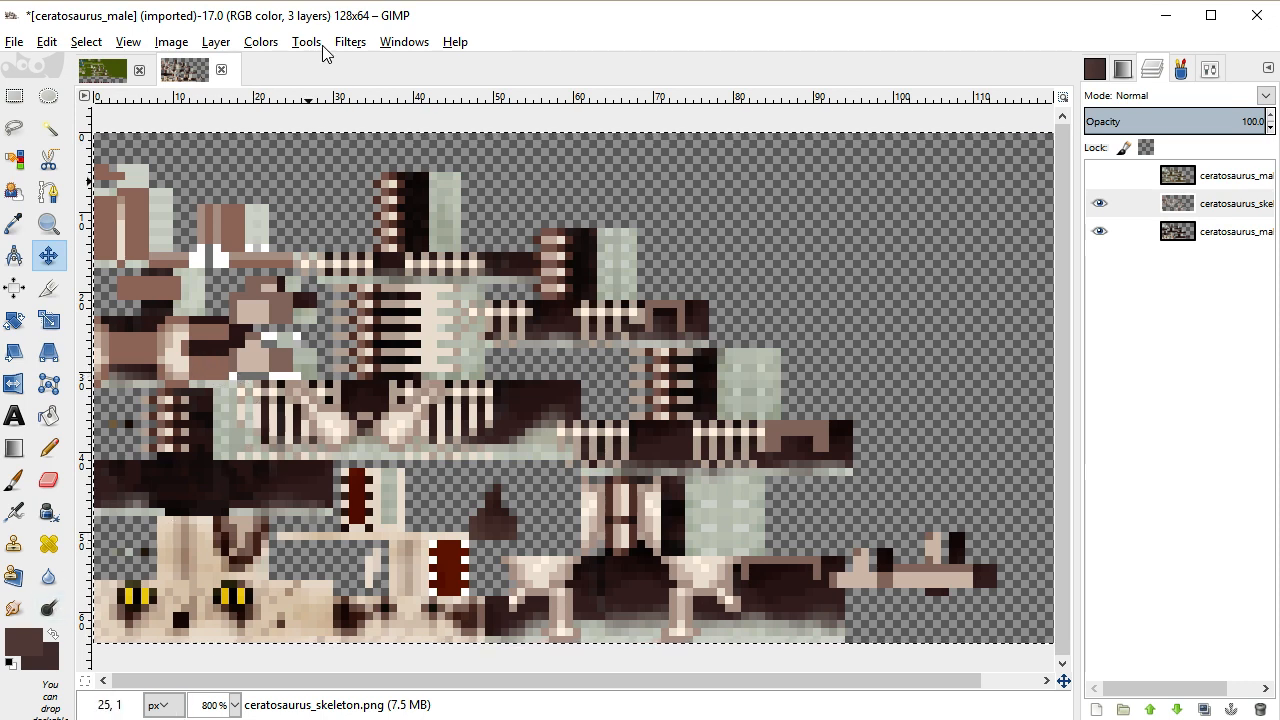
Add a white layer mask to the ceratosaurus_skeleton layer
{"action": "left_click", "coordinate": [220, 44]}
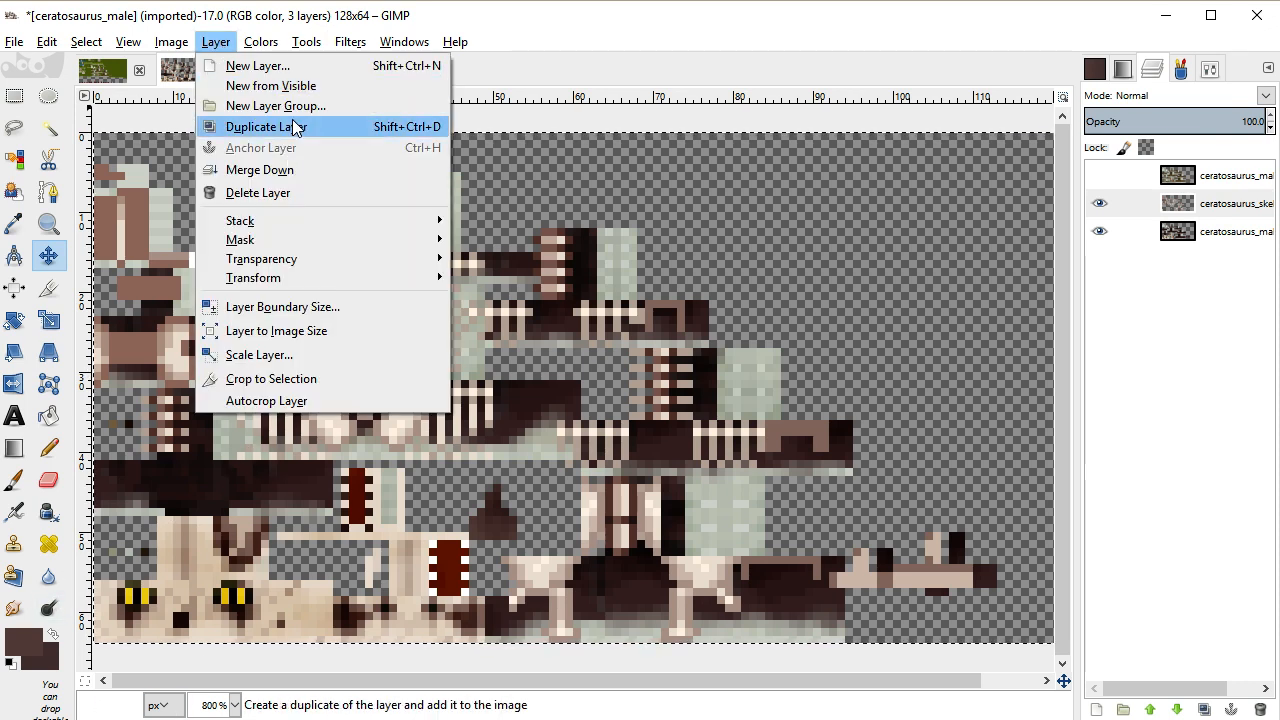
{"action": "mouse_move", "coordinate": [286, 243]}
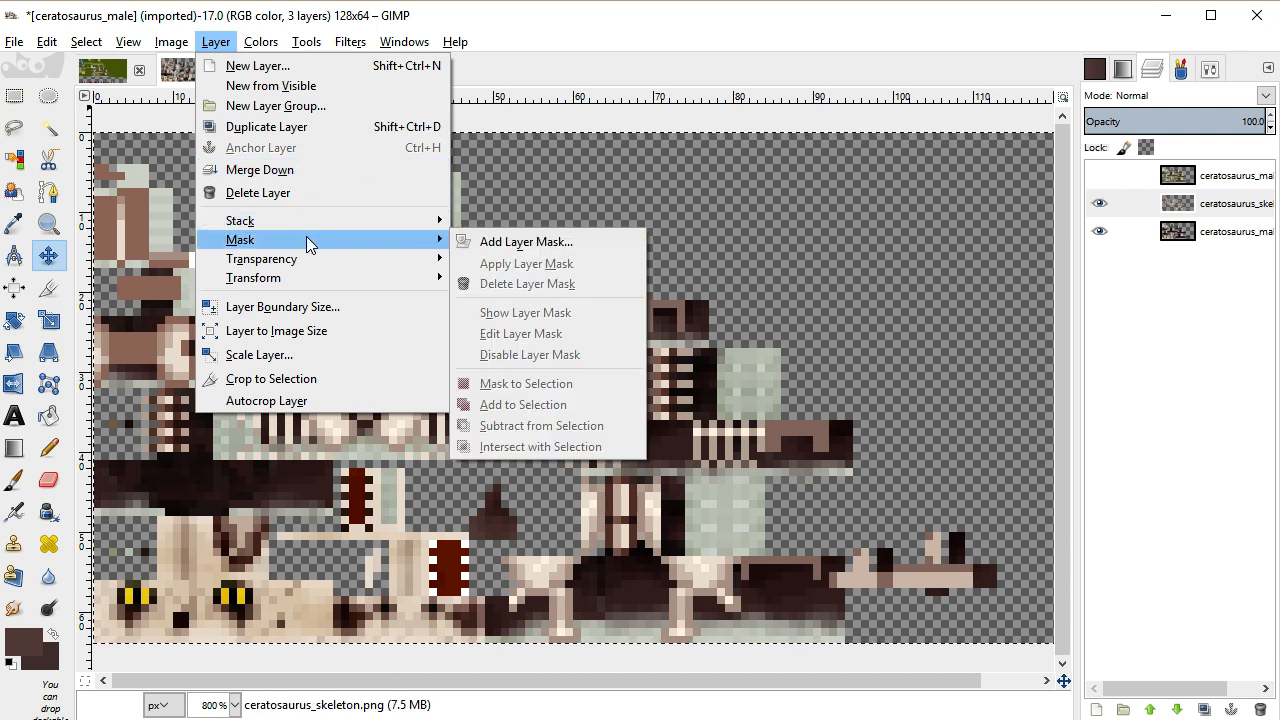
{"action": "left_click", "coordinate": [510, 242]}
{"action": "left_click", "coordinate": [565, 340]}
{"action": "left_click", "coordinate": [516, 500]}
{"action": "left_click", "coordinate": [638, 549]}
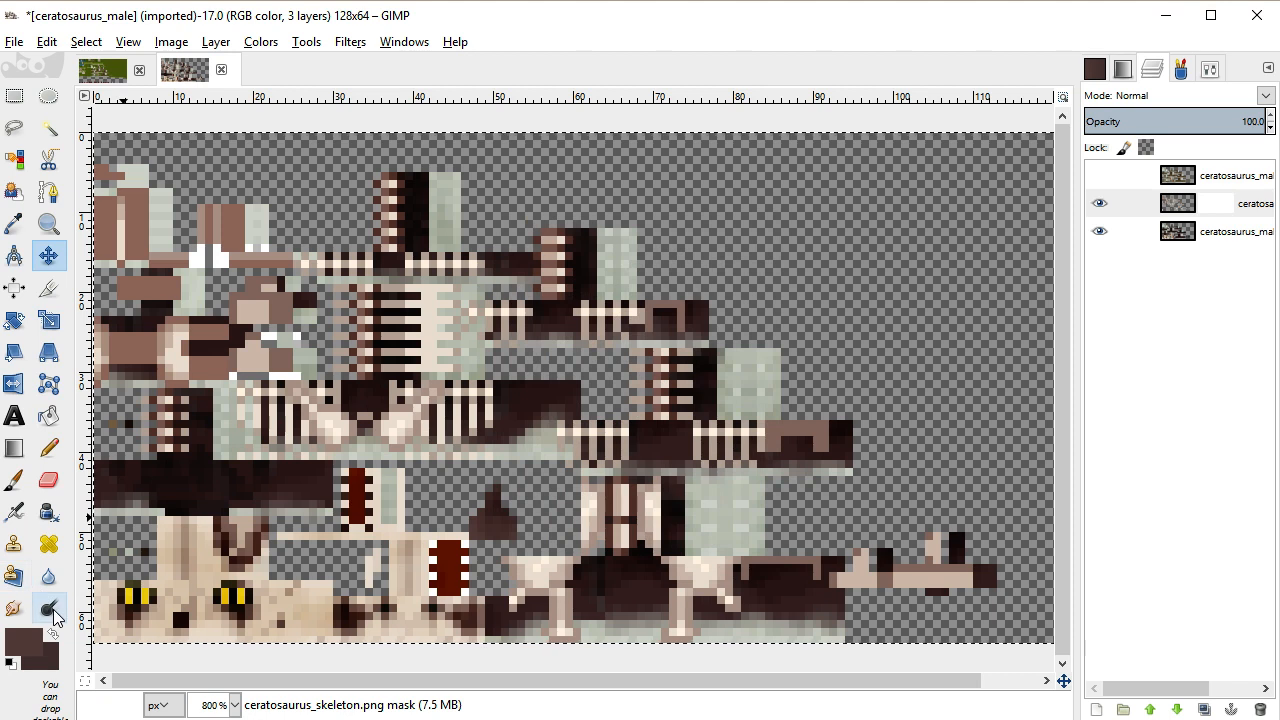
Paint dark brown over the skeleton layer's mask with the Pencil at size 107.81 to fade the bones
{"action": "left_click", "coordinate": [48, 447]}
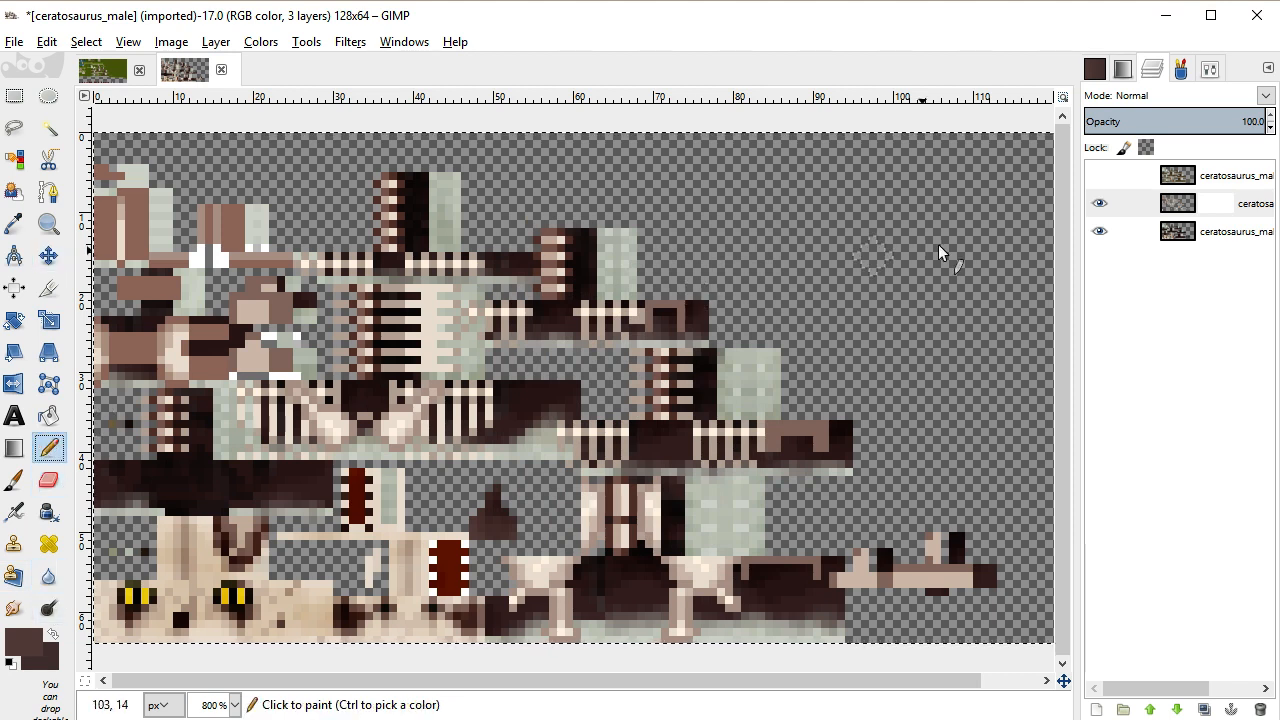
{"action": "left_click", "coordinate": [1209, 70]}
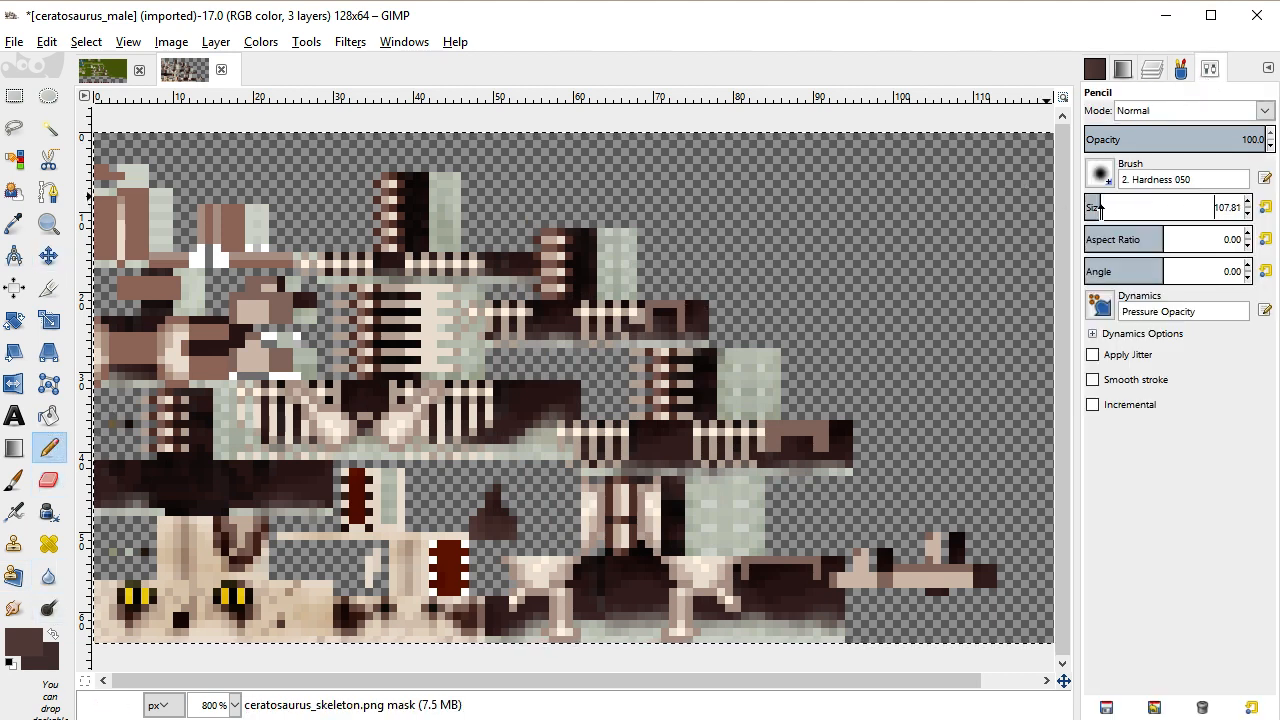
{"action": "mouse_move", "coordinate": [765, 320]}
{"action": "left_mouse_down"}
{"action": "mouse_move", "coordinate": [612, 330]}
{"action": "mouse_move", "coordinate": [225, 440]}
{"action": "mouse_move", "coordinate": [260, 425]}
{"action": "left_mouse_up"}
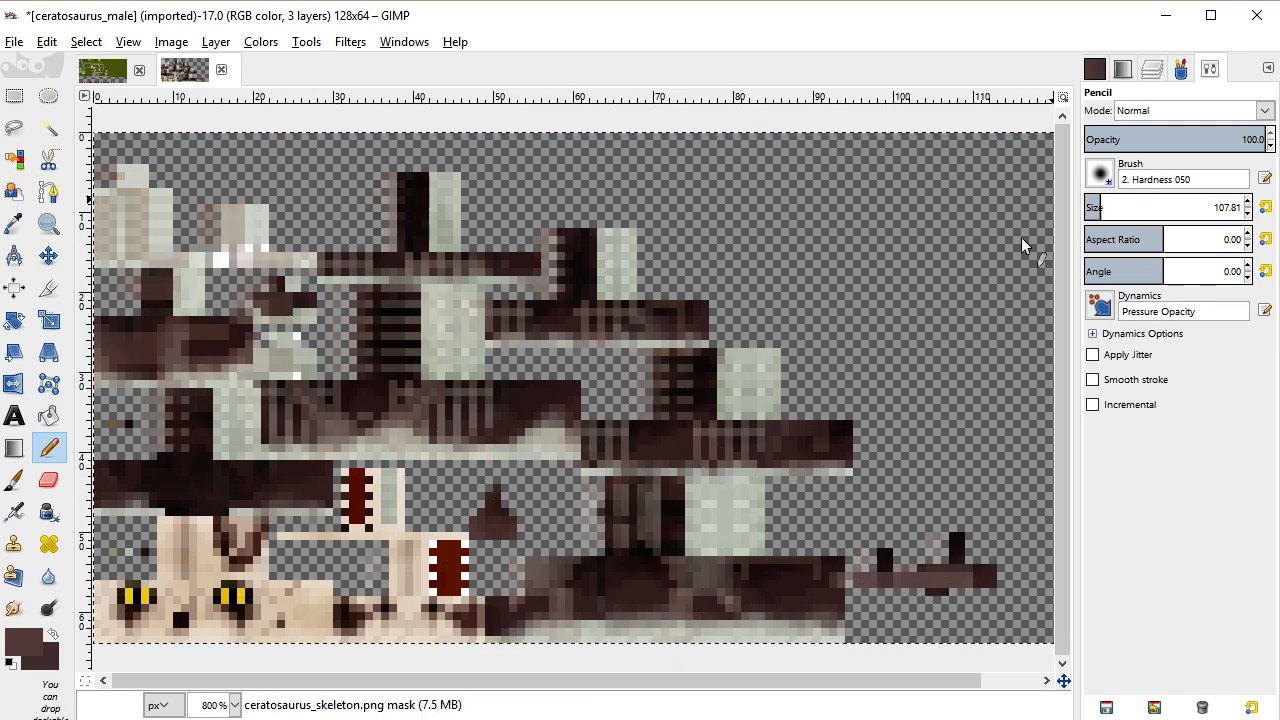
Repaint the skeleton mask with darker foreground colours, first 3b3332 and finally near-black, so the bones show only faintly
{"action": "left_click", "coordinate": [16, 650]}
{"action": "left_click_drag", "start_coordinate": [846, 358], "coordinate": [833, 376]}
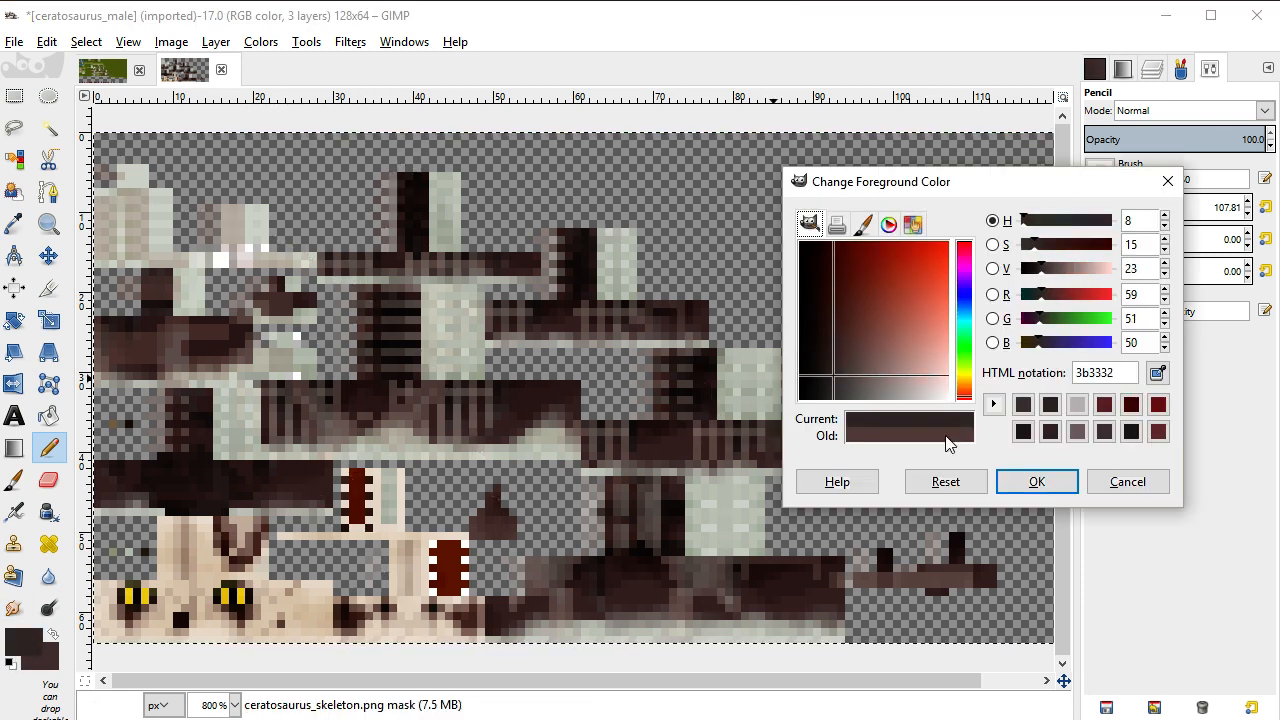
{"action": "left_click", "coordinate": [1036, 481]}
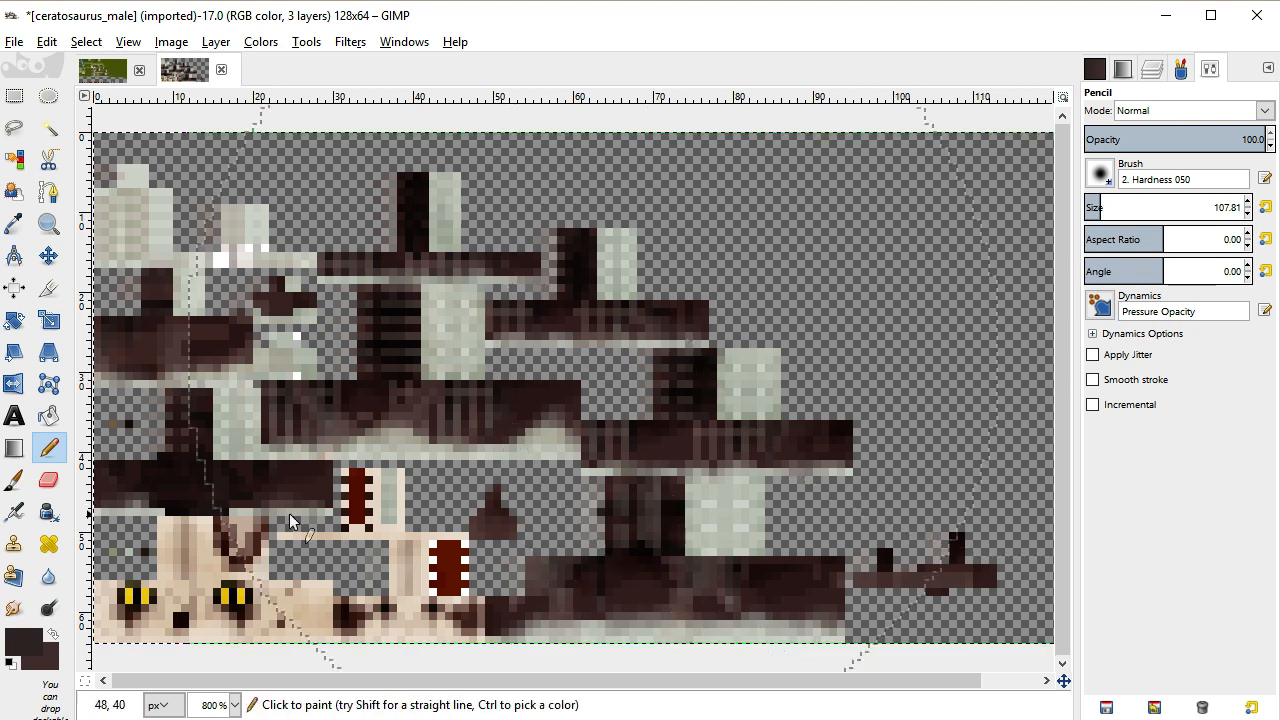
{"action": "left_click", "coordinate": [20, 645]}
{"action": "left_click_drag", "start_coordinate": [840, 378], "coordinate": [822, 394]}
{"action": "left_click", "coordinate": [1036, 481]}
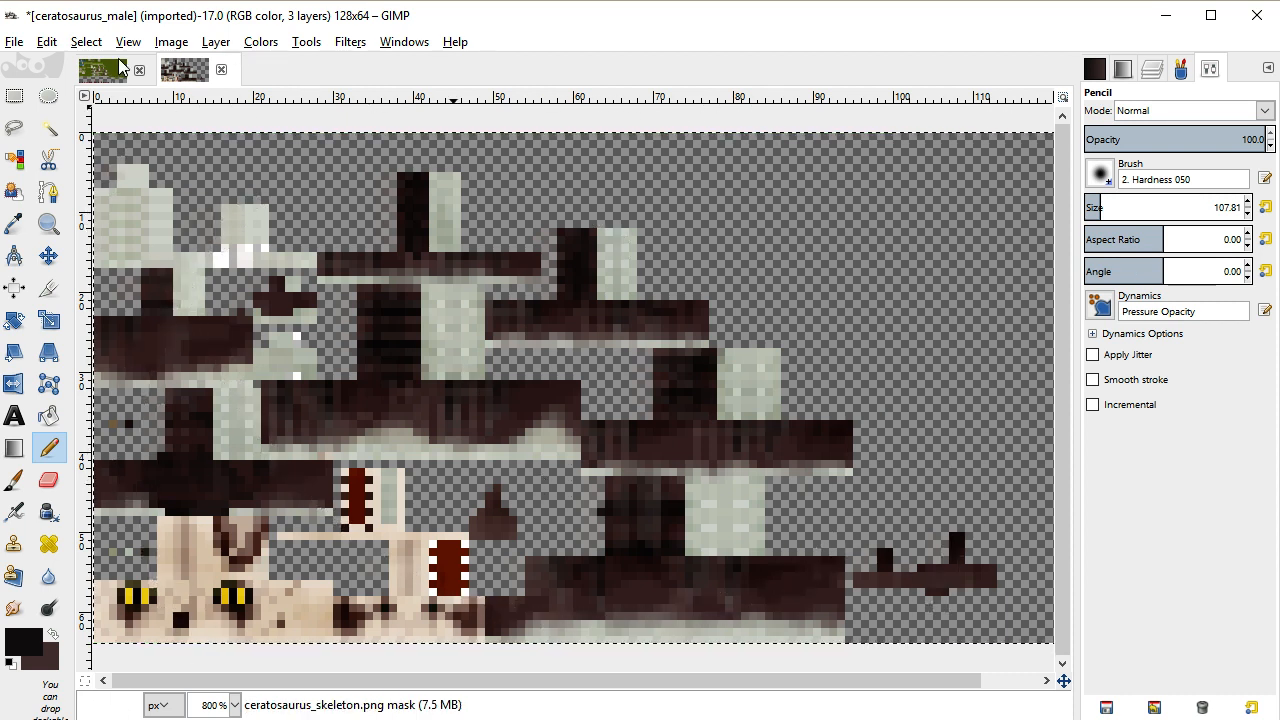
Export the texture as ceratosaurus_male.png in the ceratosaurus_0 folder, replacing the existing file
{"action": "key", "text": "ctrl+shift+e"}
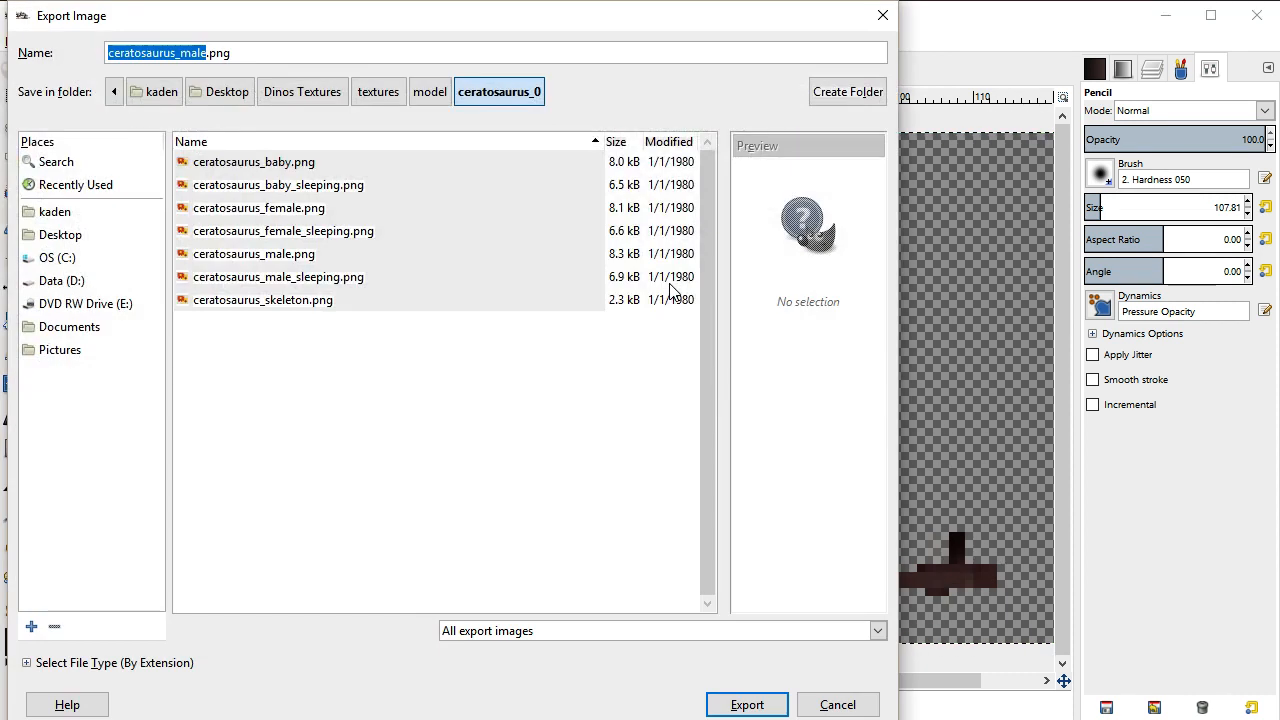
{"action": "left_click", "coordinate": [731, 698]}
{"action": "left_click", "coordinate": [510, 471]}
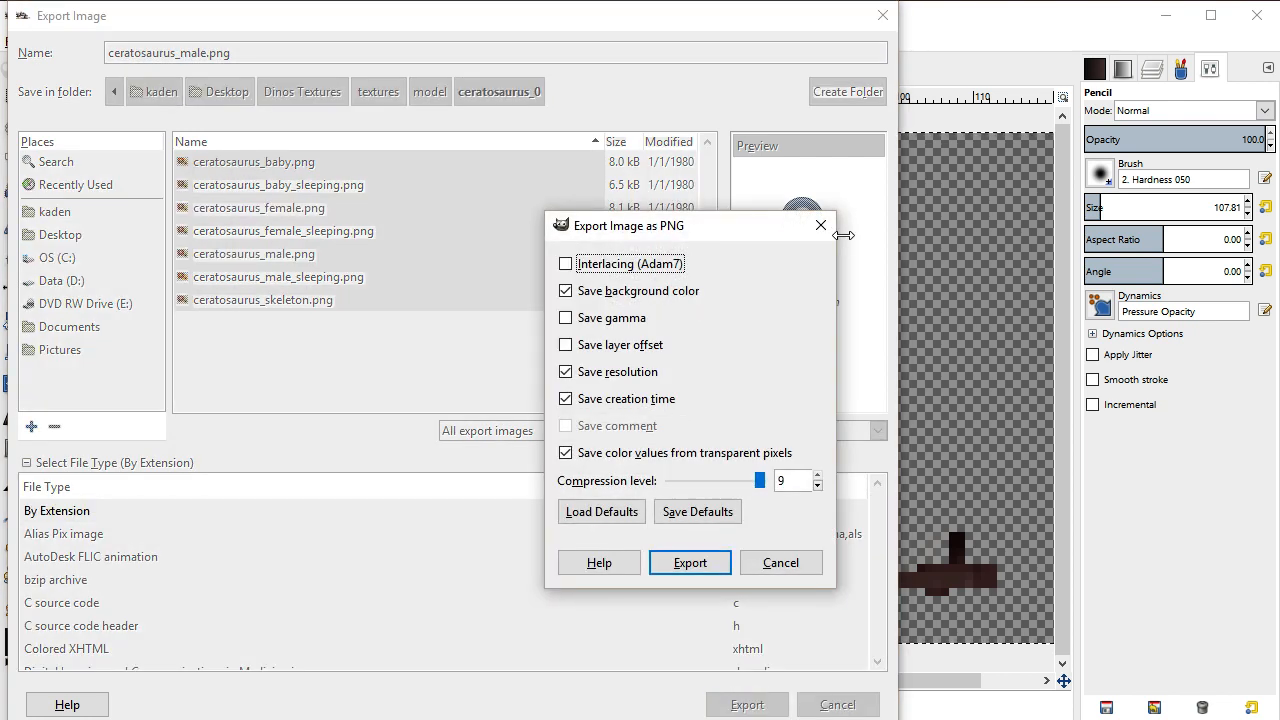
{"action": "left_click", "coordinate": [688, 565]}
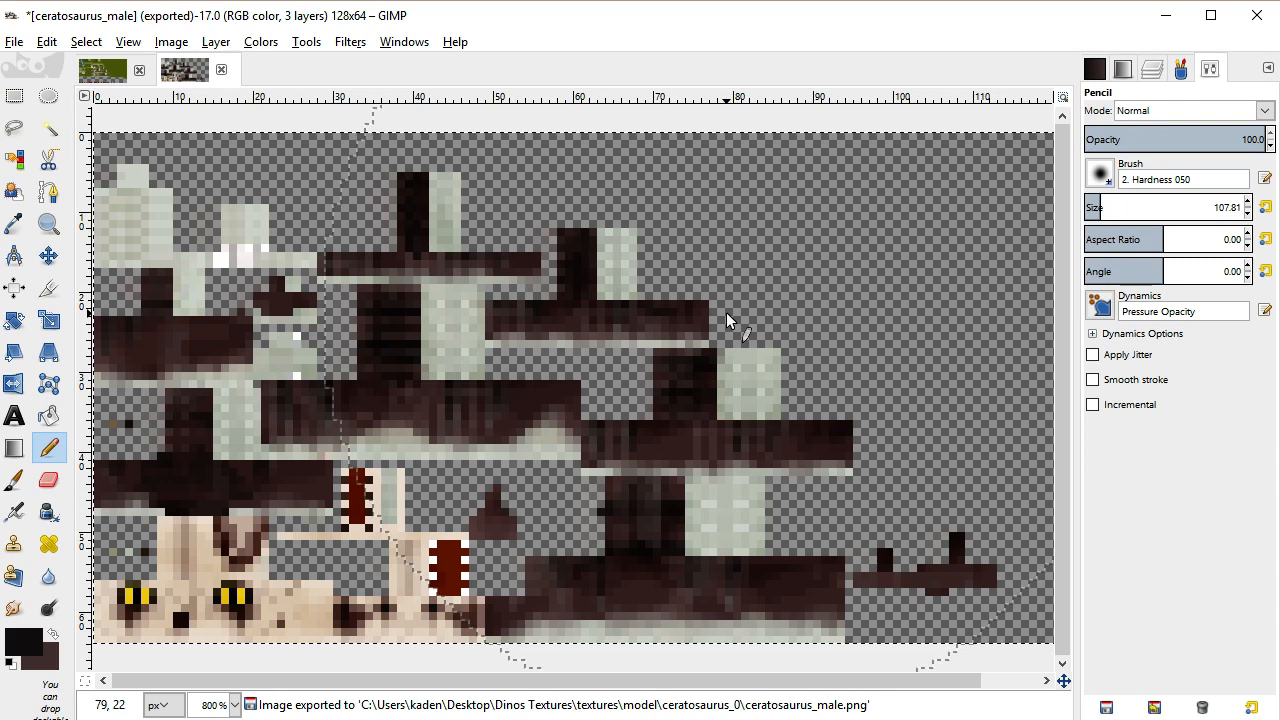
Bring up the ceratosaurus_0 texture folder and open assets\fossil\textures\model\ceratosaurus_0 in the fossilsarcheology-7.3.2.jar archive
{"action": "left_click", "coordinate": [467, 719]}
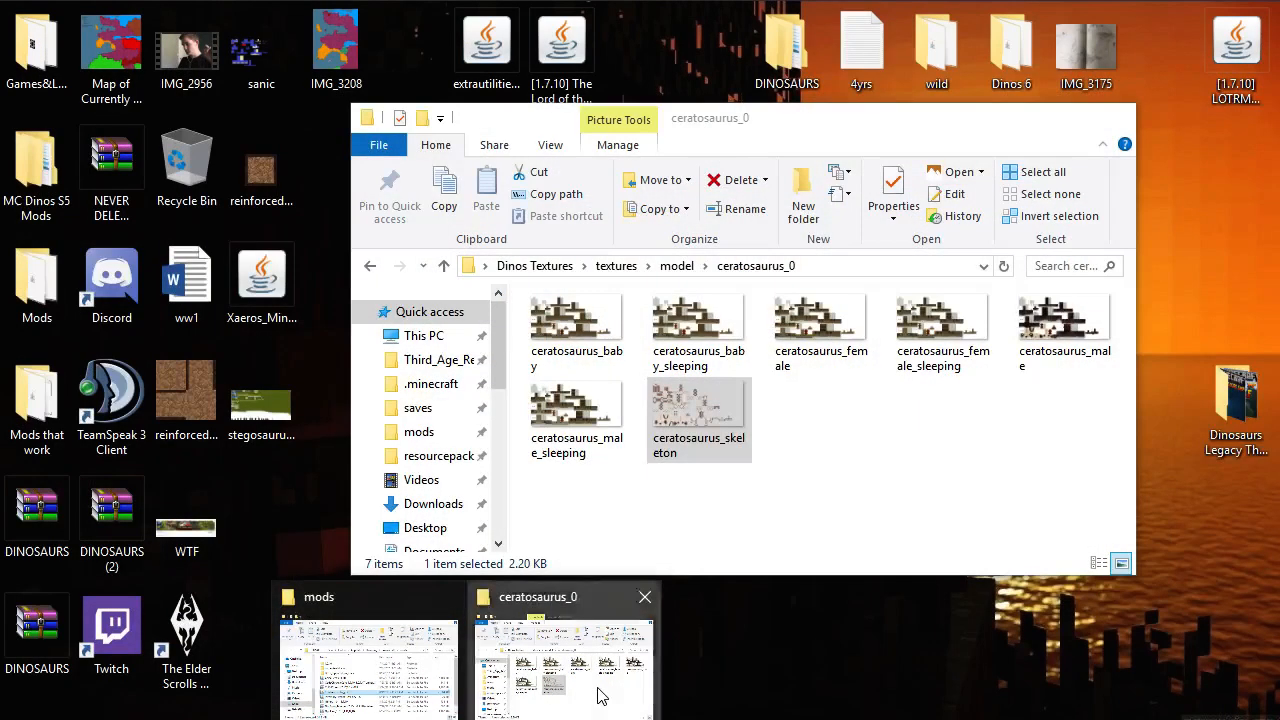
{"action": "left_click", "coordinate": [600, 695]}
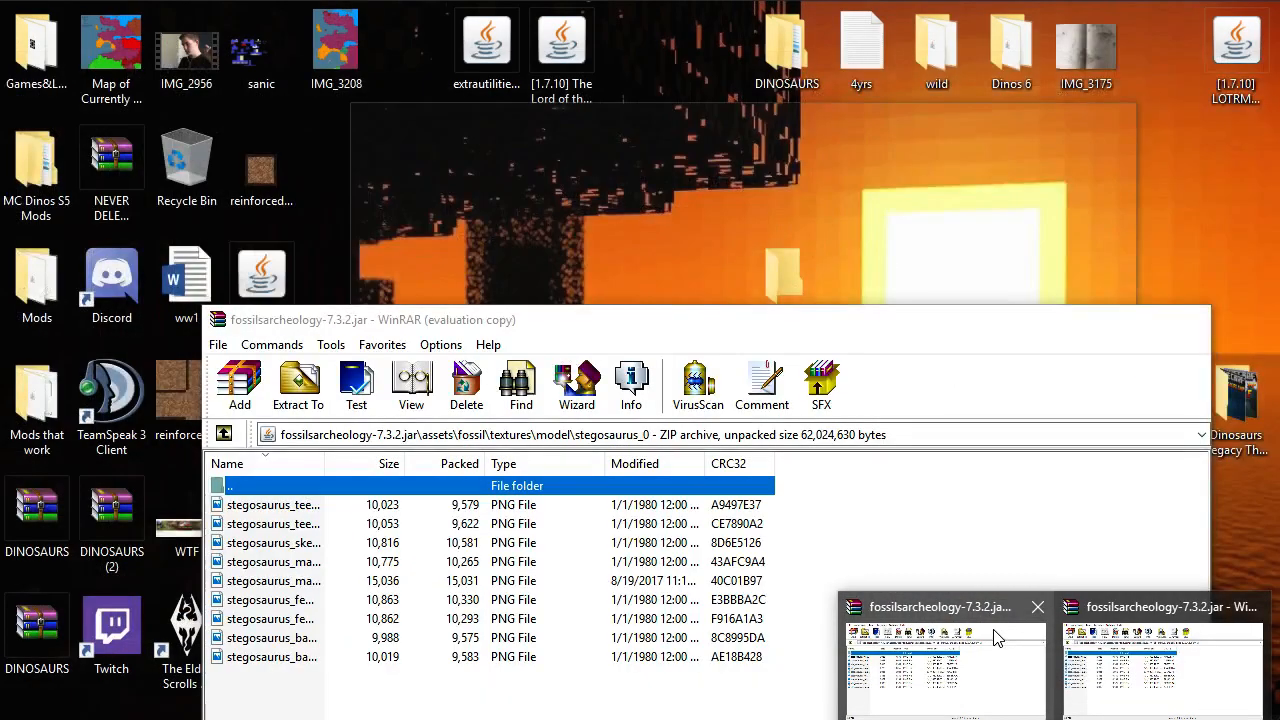
{"action": "left_click", "coordinate": [995, 637]}
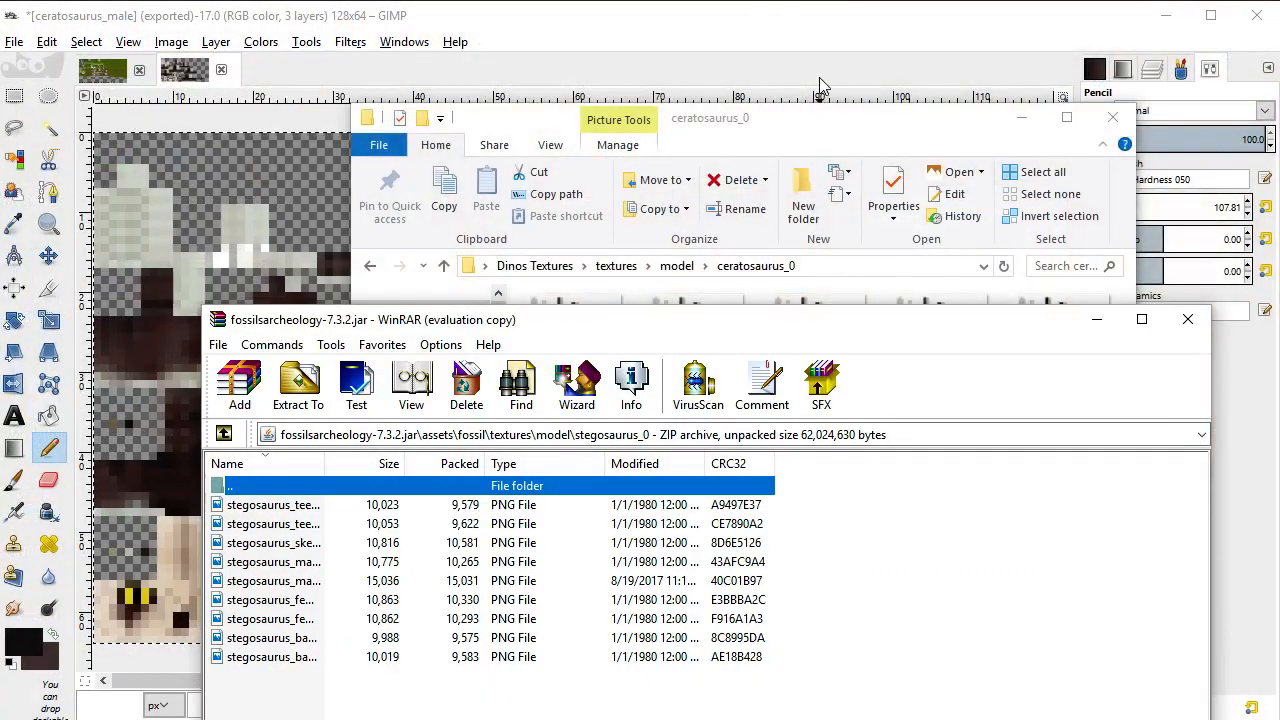
{"action": "left_click", "coordinate": [825, 140]}
{"action": "left_click_drag", "start_coordinate": [716, 398], "coordinate": [692, 422]}
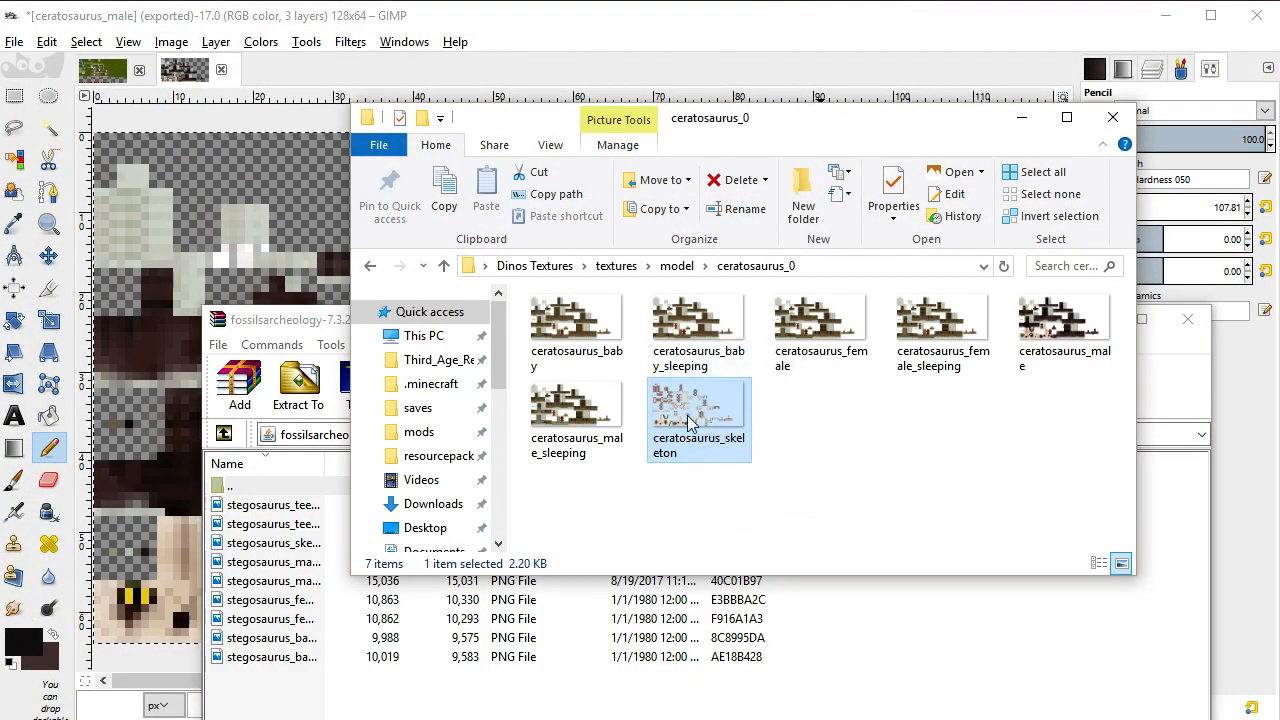
{"action": "double_click", "coordinate": [303, 487]}
{"action": "scroll", "coordinate": [296, 638], "scroll_direction": "down", "scroll_amount": 1}
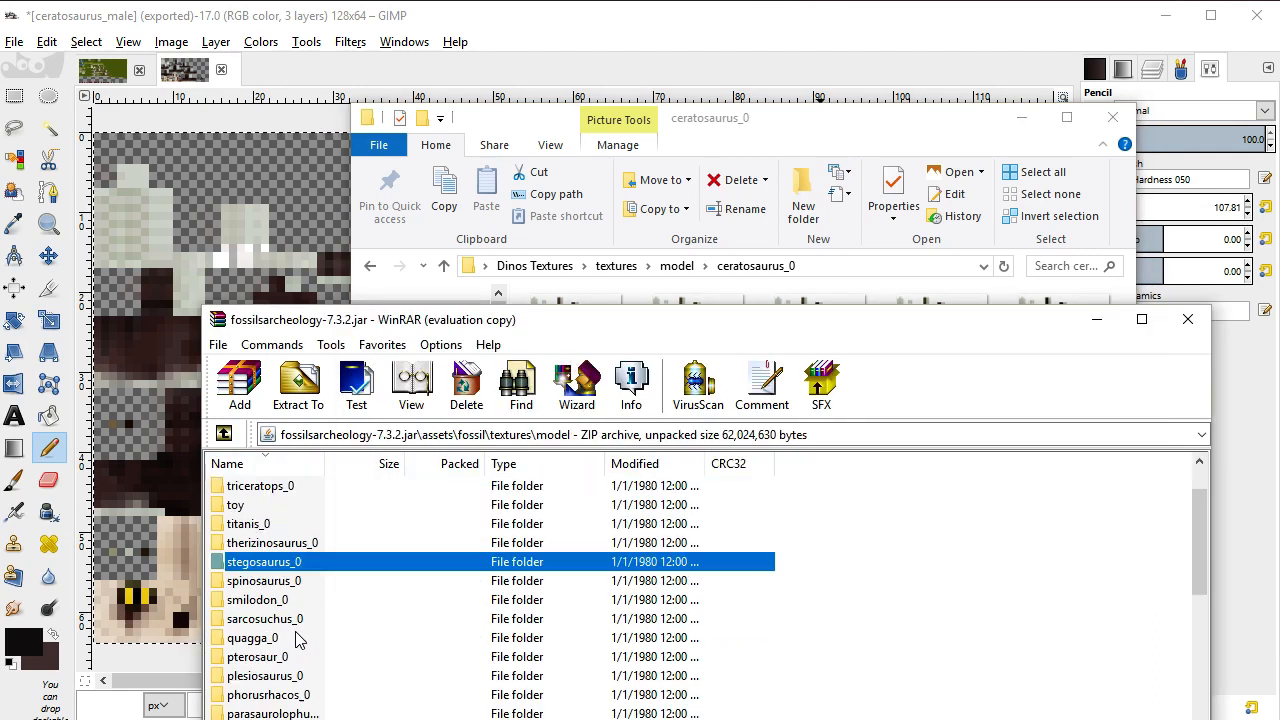
{"action": "scroll", "coordinate": [297, 637], "scroll_direction": "up", "scroll_amount": 1}
{"action": "scroll", "coordinate": [286, 567], "scroll_direction": "down", "scroll_amount": 10}
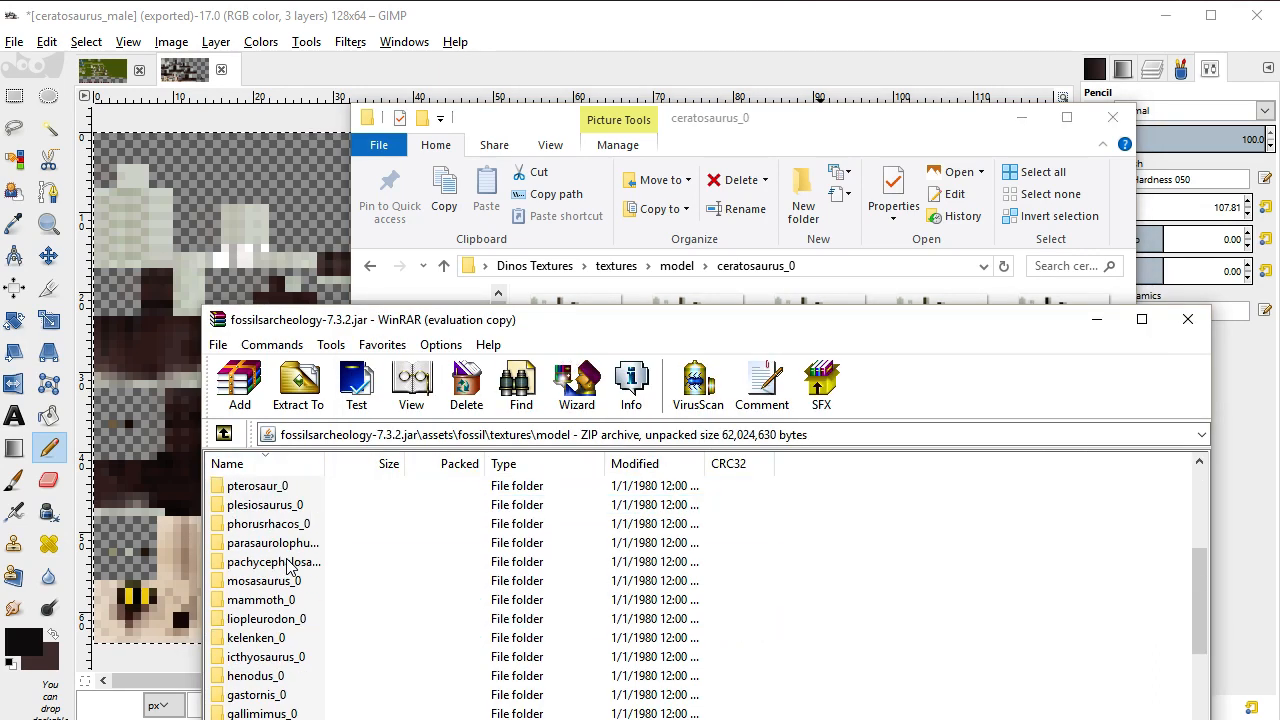
{"action": "double_click", "coordinate": [266, 637]}
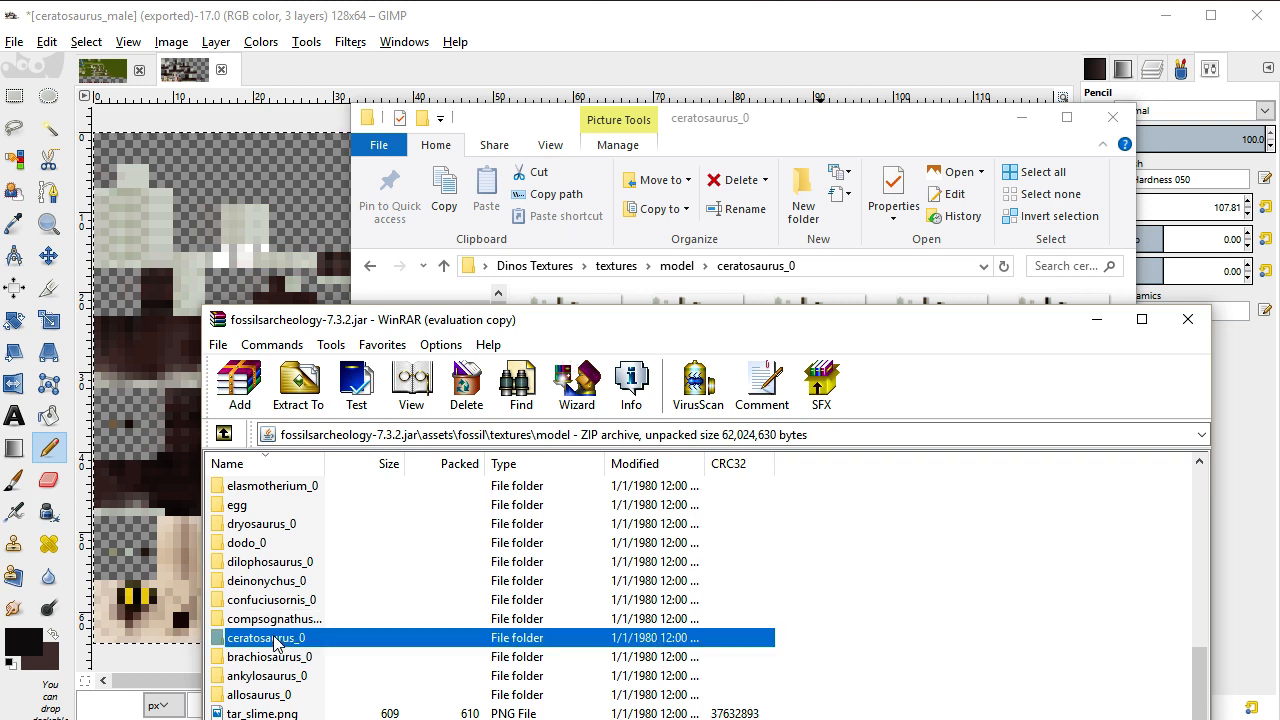
Add the exported ceratosaurus_male texture to the archive's ceratosaurus_0 folder with Add and replace files, and put both file windows away
{"action": "left_click", "coordinate": [713, 146]}
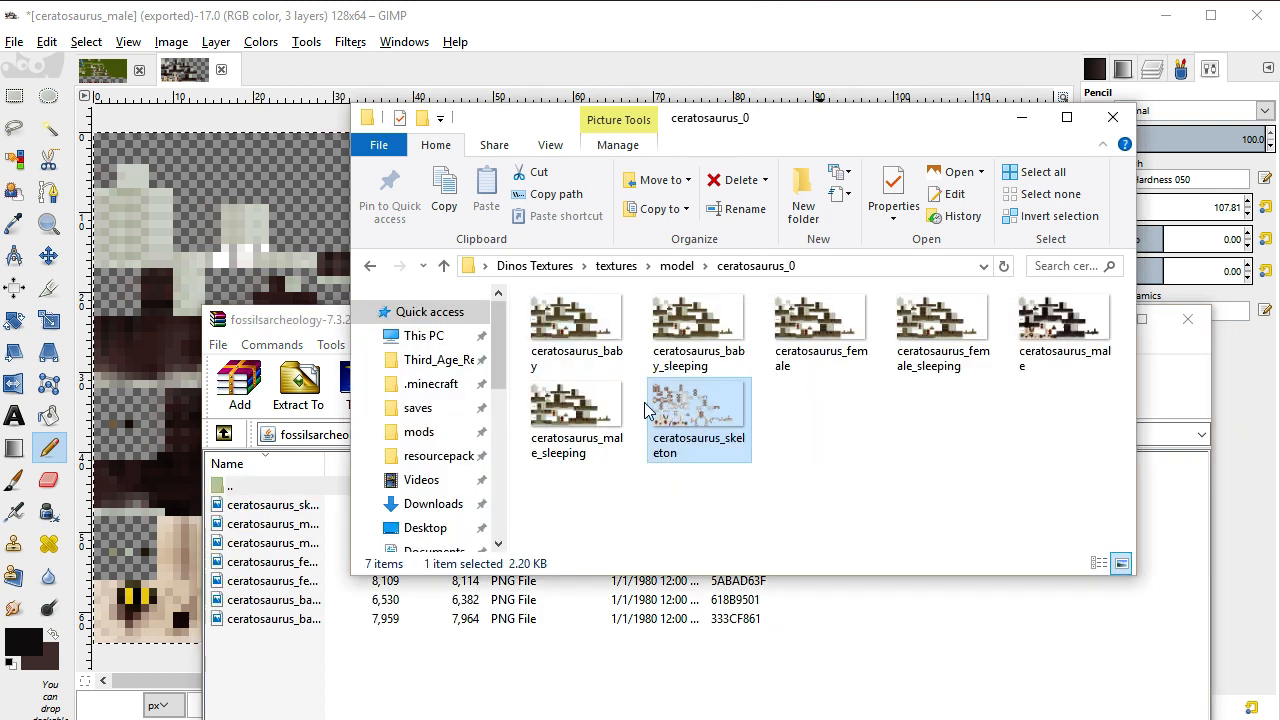
{"action": "left_click_drag", "start_coordinate": [1062, 325], "coordinate": [972, 636]}
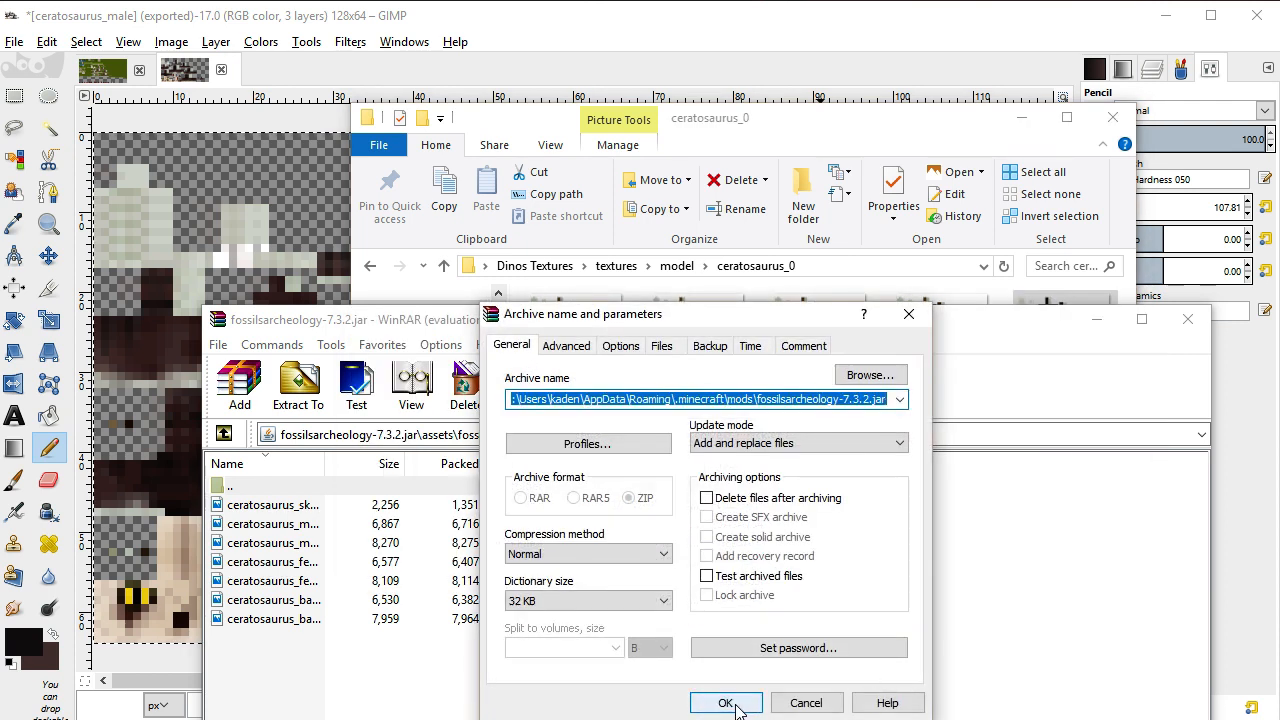
{"action": "left_click", "coordinate": [730, 697]}
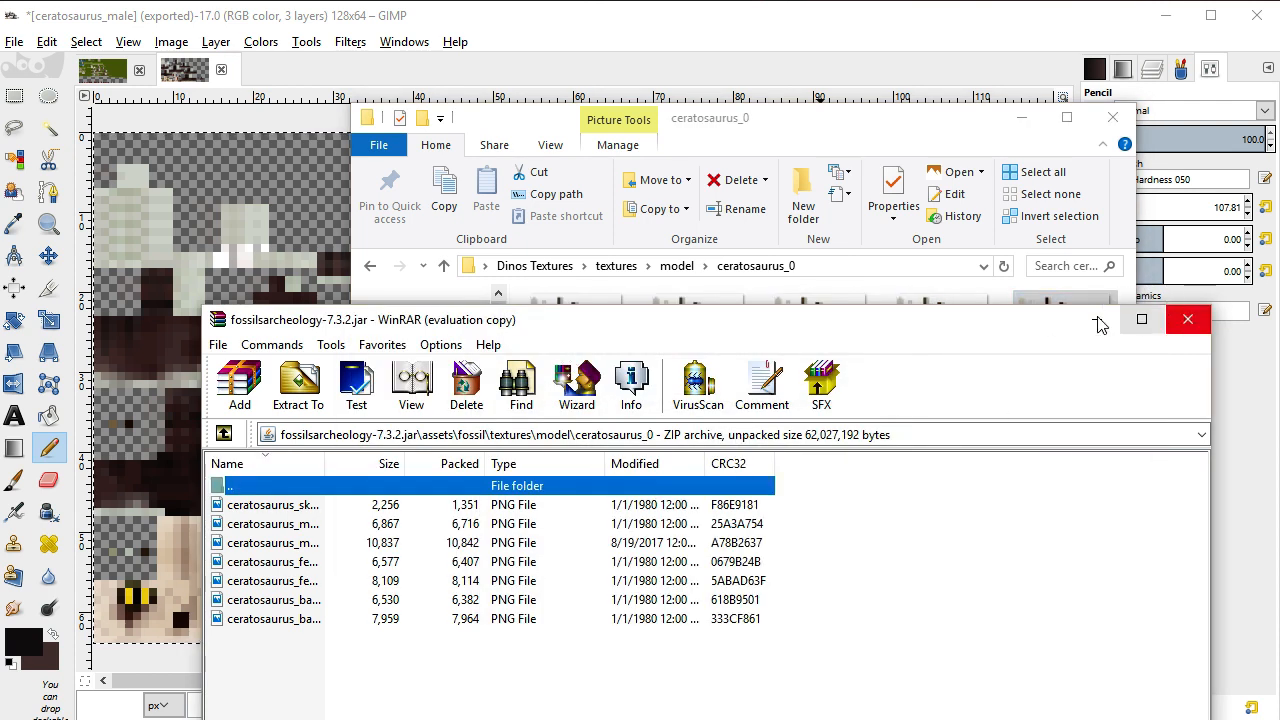
{"action": "left_click", "coordinate": [1097, 320]}
{"action": "left_click", "coordinate": [1112, 117]}
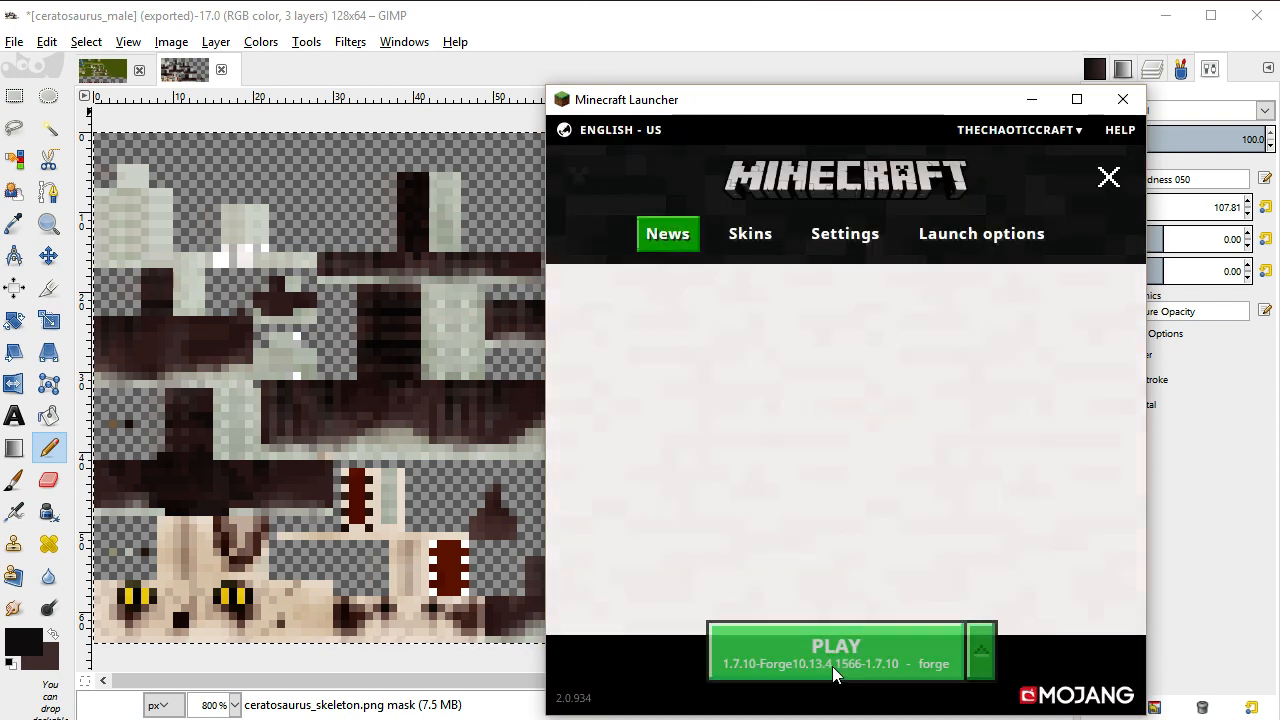
Launch Minecraft with the 1.7.10 forge profile, enlarge the game window and open the singleplayer world list
{"action": "left_click", "coordinate": [828, 667]}
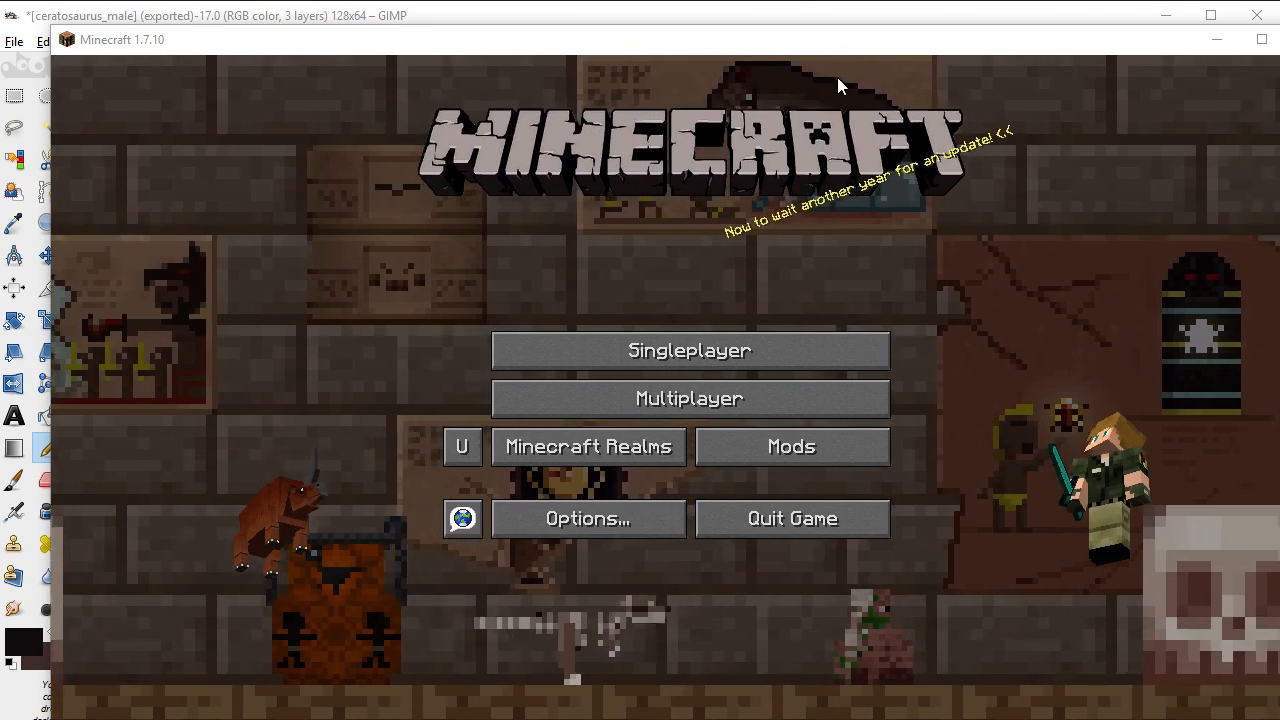
{"action": "double_click", "coordinate": [830, 39]}
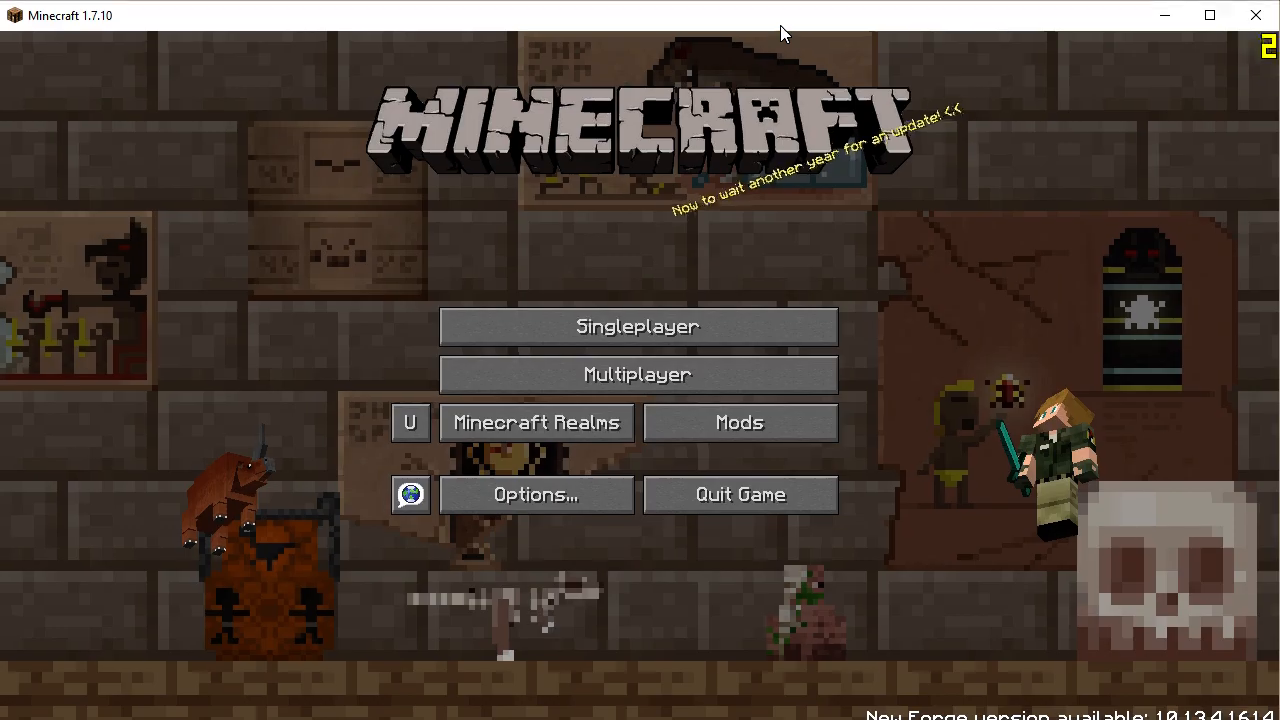
{"action": "left_click", "coordinate": [727, 327]}
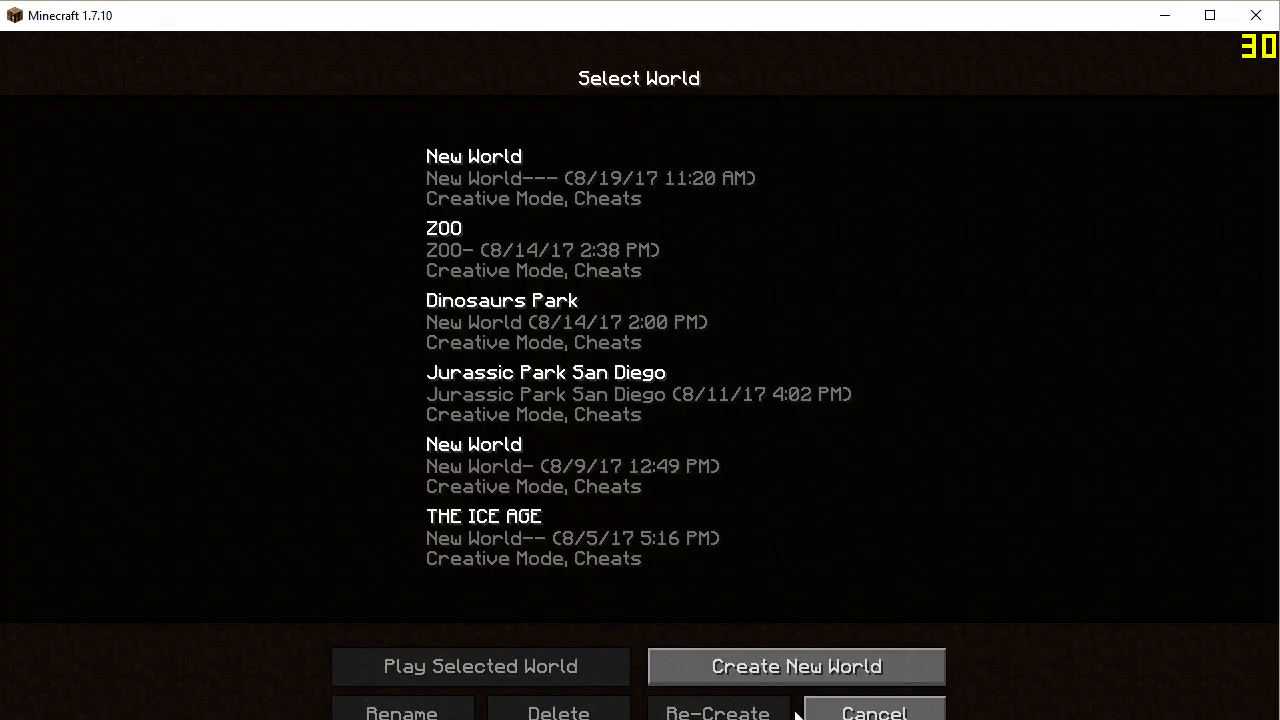
Create a new creative-mode world with the world type set to Superflat
{"action": "left_click", "coordinate": [808, 675]}
{"action": "left_click", "coordinate": [756, 295]}
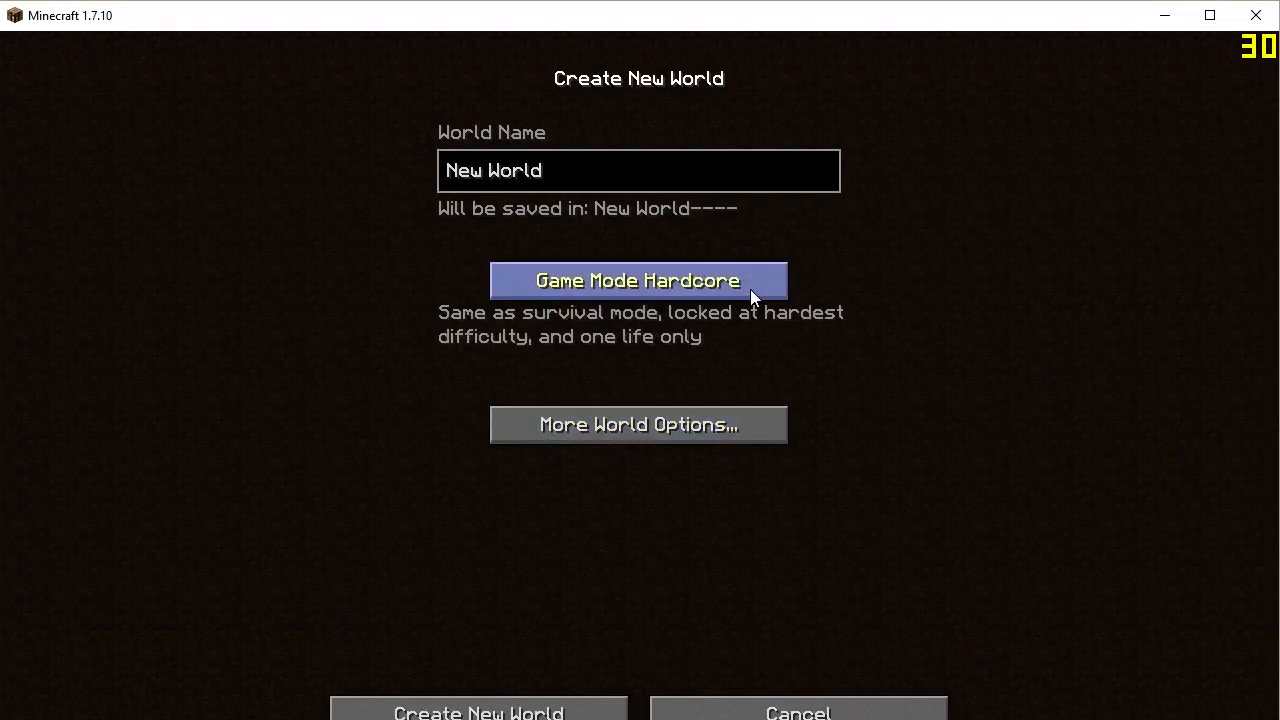
{"action": "left_click", "coordinate": [750, 427]}
{"action": "left_click", "coordinate": [894, 257]}
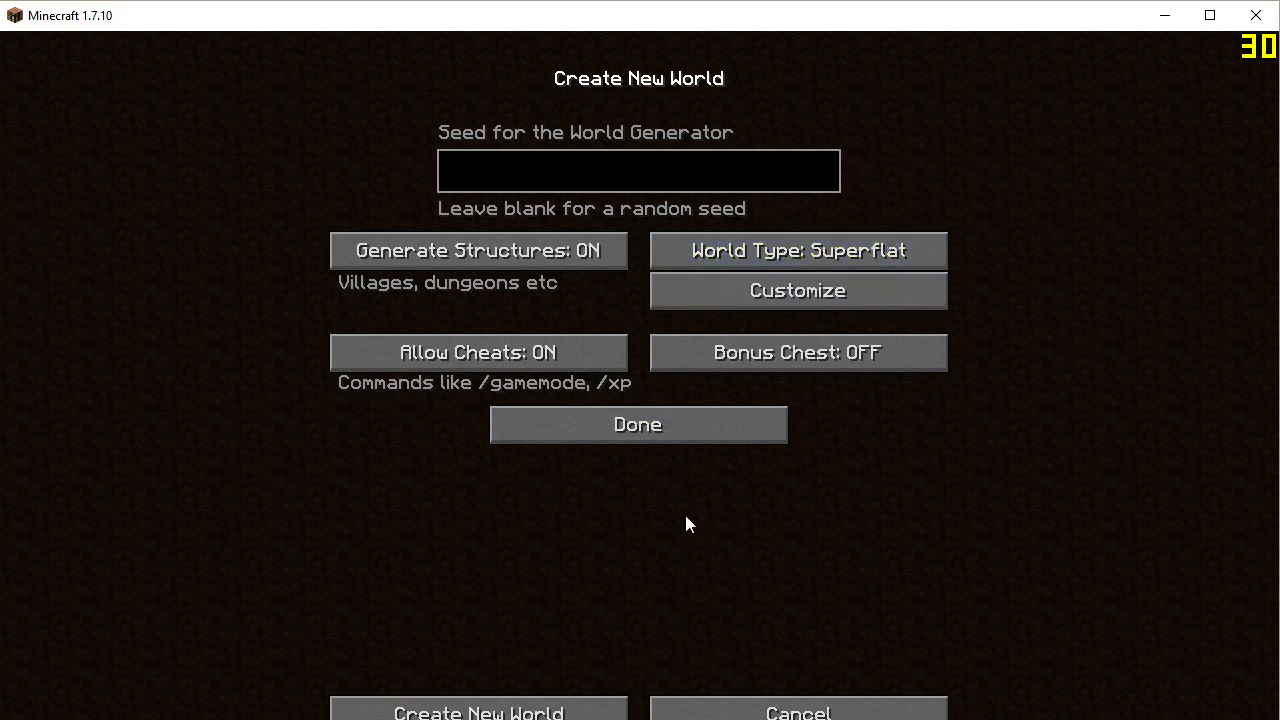
{"action": "left_click", "coordinate": [573, 703]}
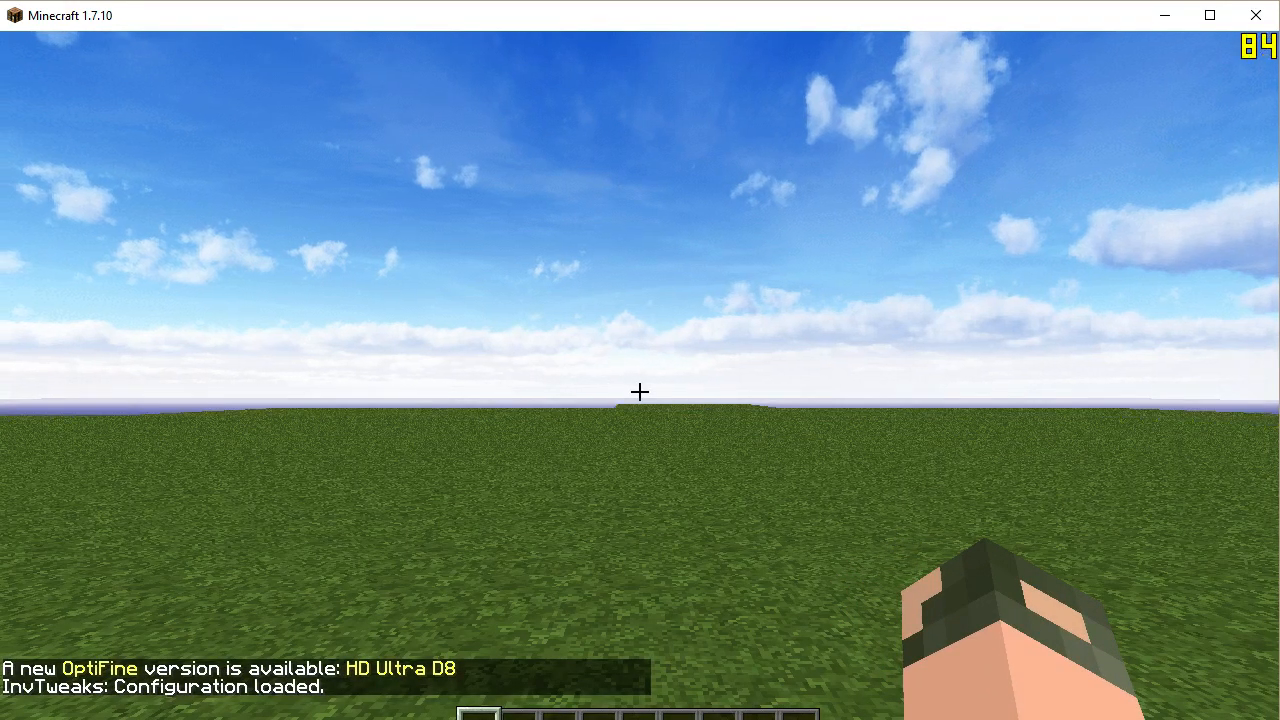
Search the creative inventory for "cera" and put the Spawn Ceratosaurus egg in the first hotbar slot
{"action": "key", "text": "e"}
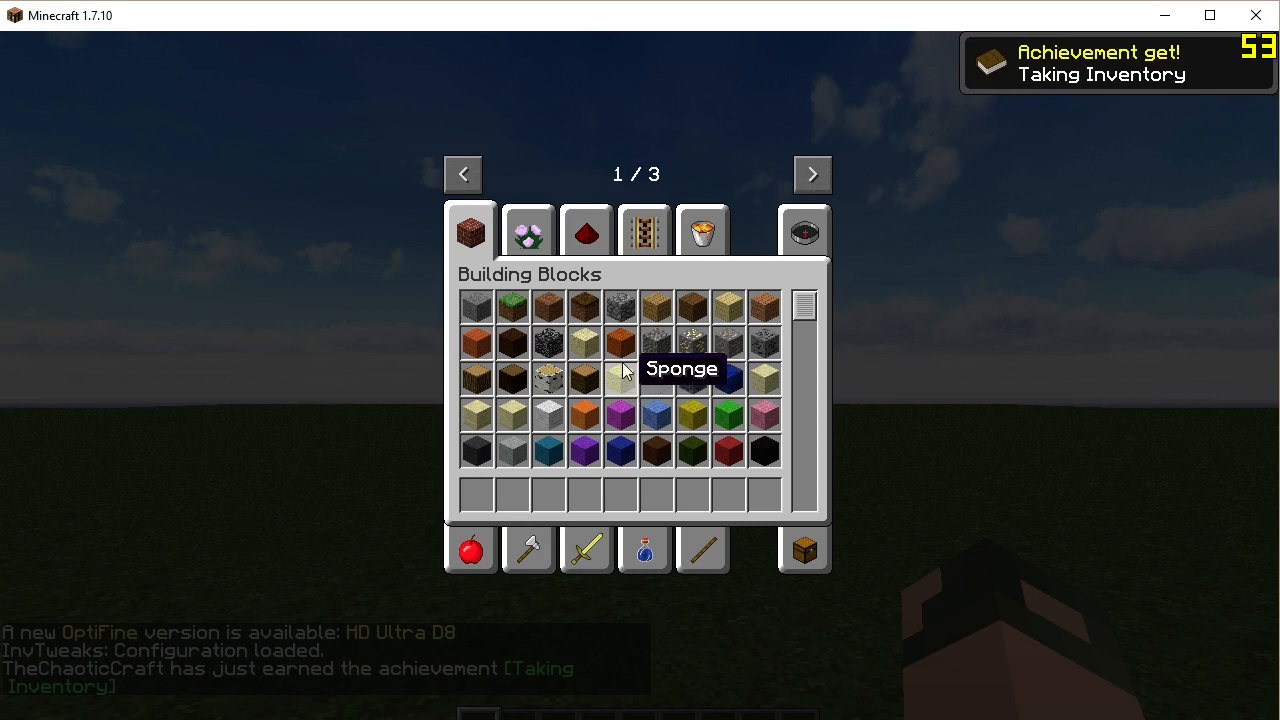
{"action": "left_click", "coordinate": [724, 226]}
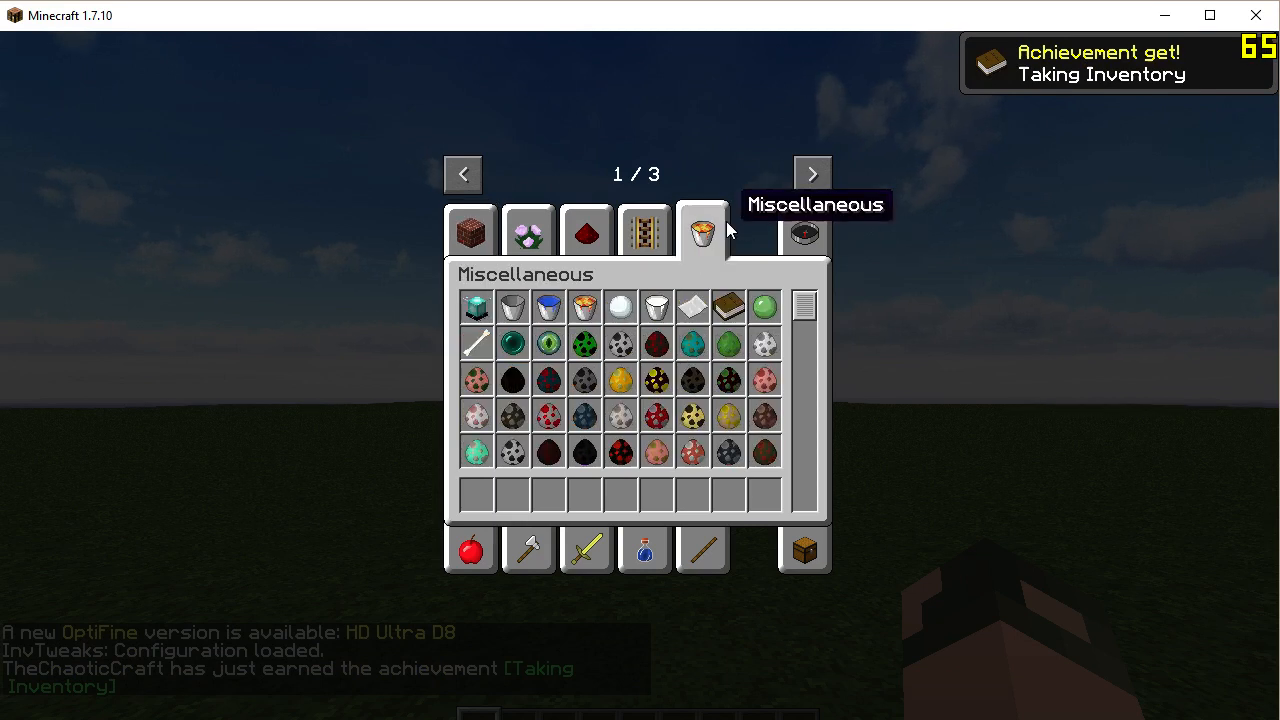
{"action": "left_click", "coordinate": [818, 236]}
{"action": "type", "text": "cera"}
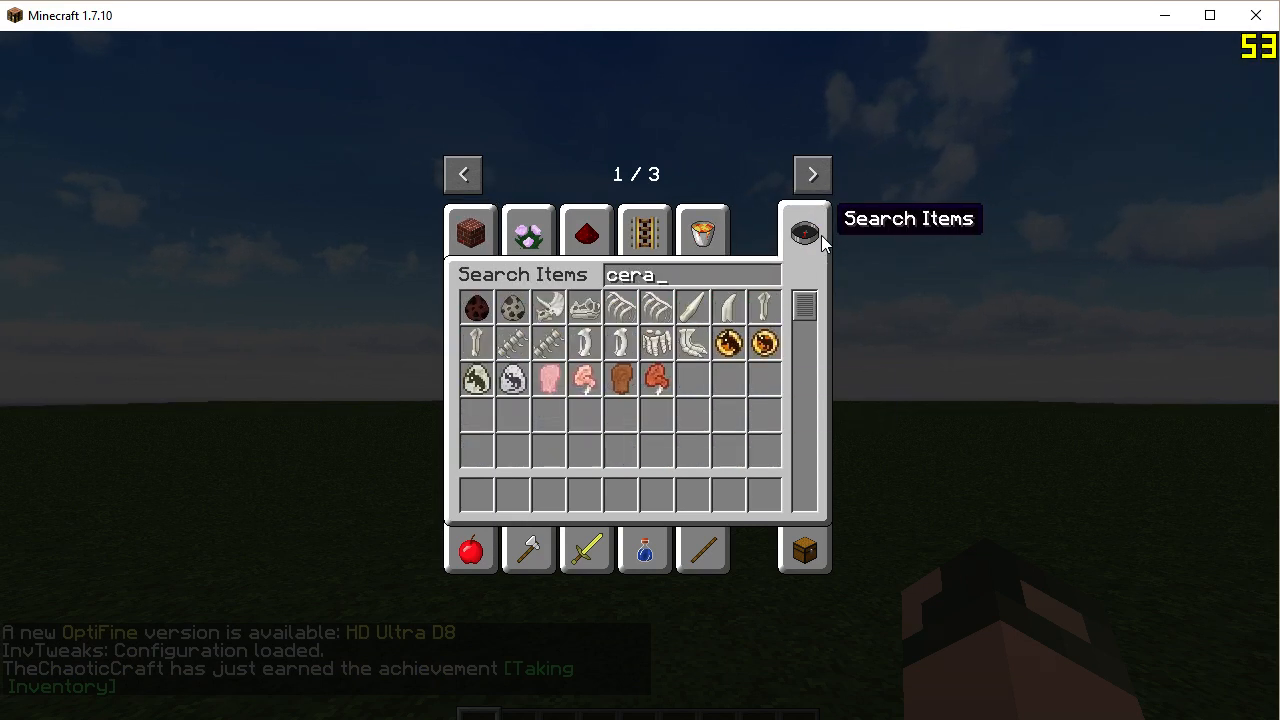
{"action": "left_click", "coordinate": [512, 314]}
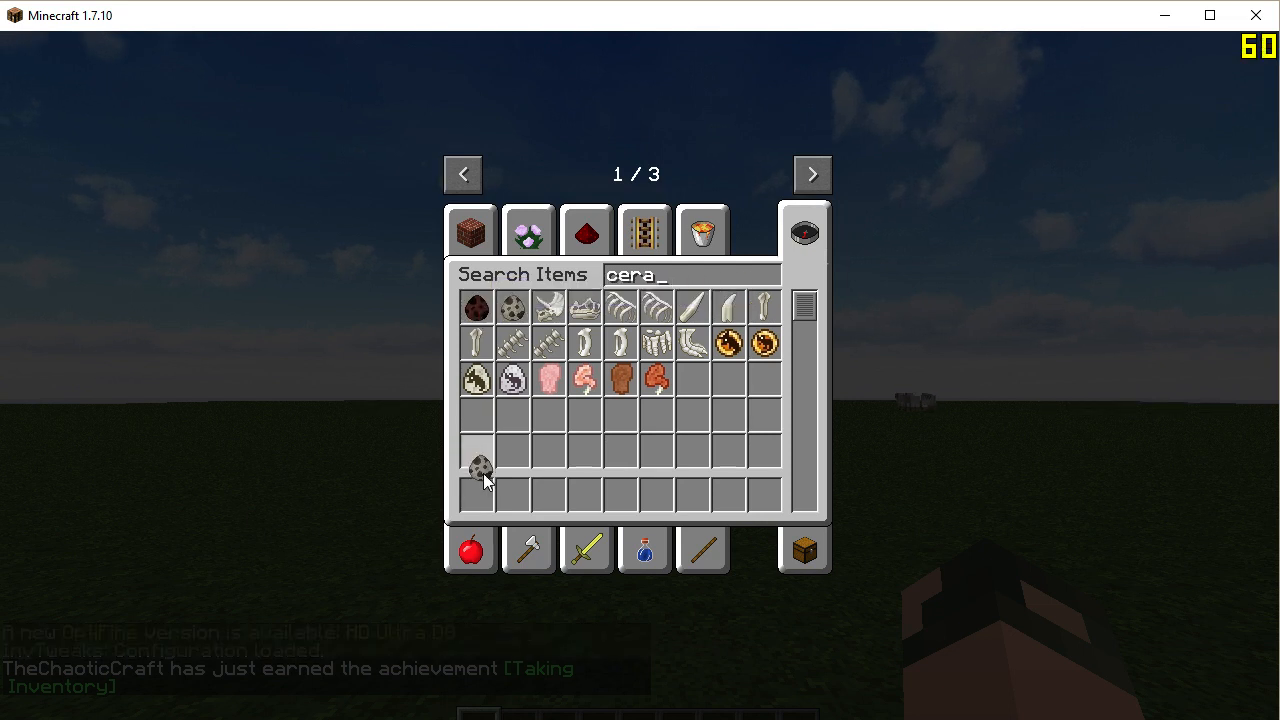
{"action": "left_click", "coordinate": [484, 490]}
Search the creative inventory for "stego" and put the Spawn Stegosaurus egg in the second hotbar slot
{"action": "key", "text": "BackSpace"}
{"action": "key", "text": "BackSpace"}
{"action": "key", "text": "BackSpace"}
{"action": "key", "text": "BackSpace"}
{"action": "type", "text": "stego"}
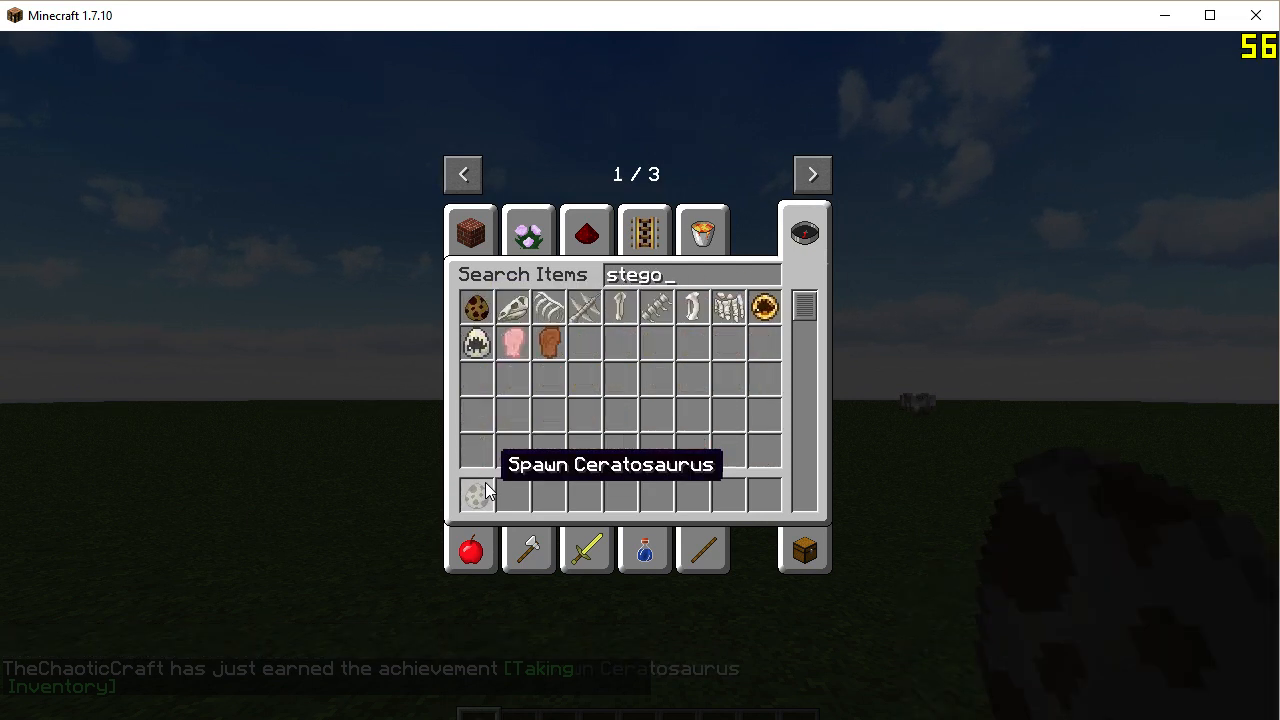
{"action": "left_click", "coordinate": [470, 306]}
{"action": "left_click", "coordinate": [512, 494]}
Leave the inventory and spawn a stegosaurus on the grass with the egg from the second hotbar slot
{"action": "key", "text": "Escape"}
{"action": "key", "text": "2"}
{"action": "right_click", "coordinate": [640, 391]}
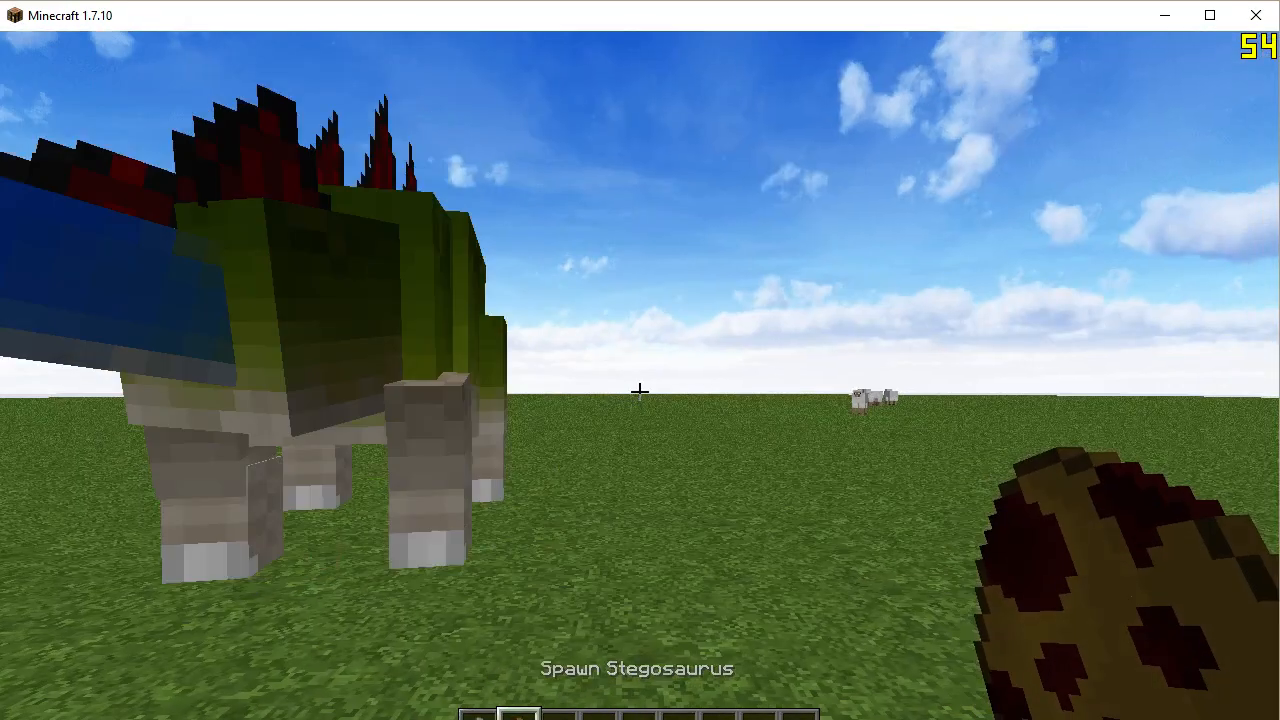
Hide the game interface and examine the stegosaurus texture from the side, head and tail
{"action": "key", "text": "F1"}
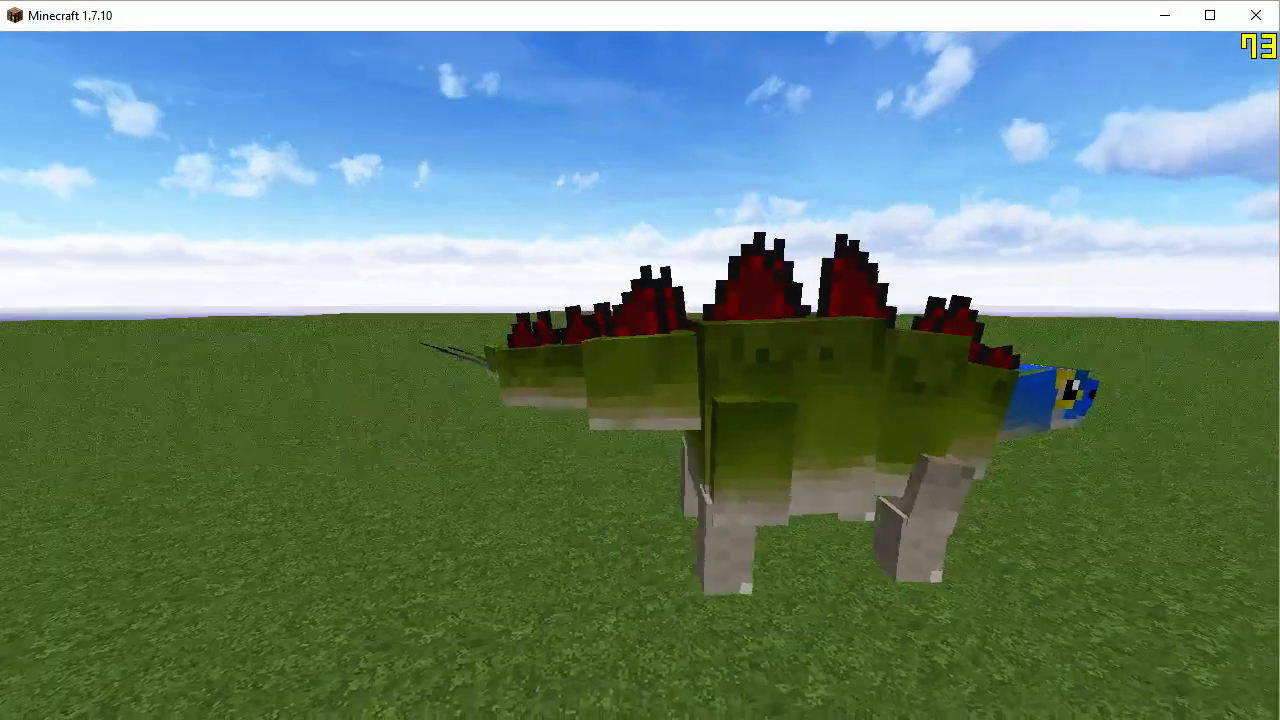
{"action": "key", "text": "d"}
{"action": "key", "text": "space"}
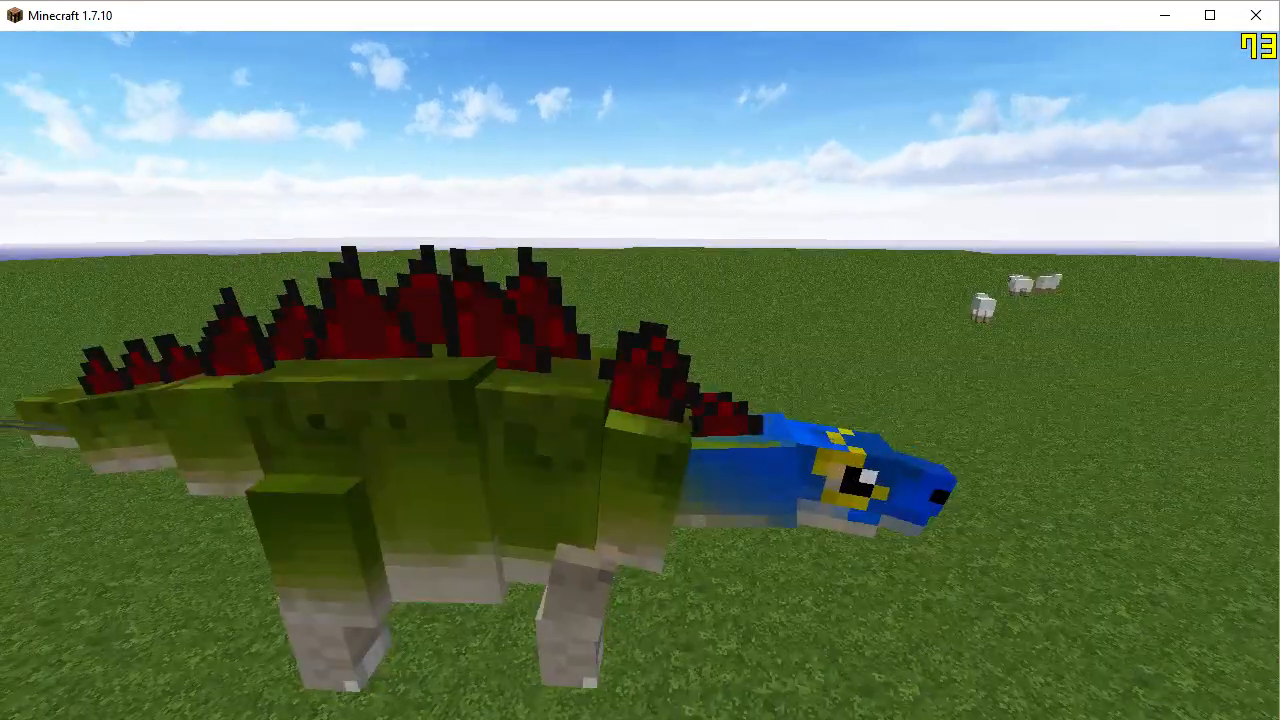
{"action": "key", "text": "d"}
{"action": "key", "text": "a"}
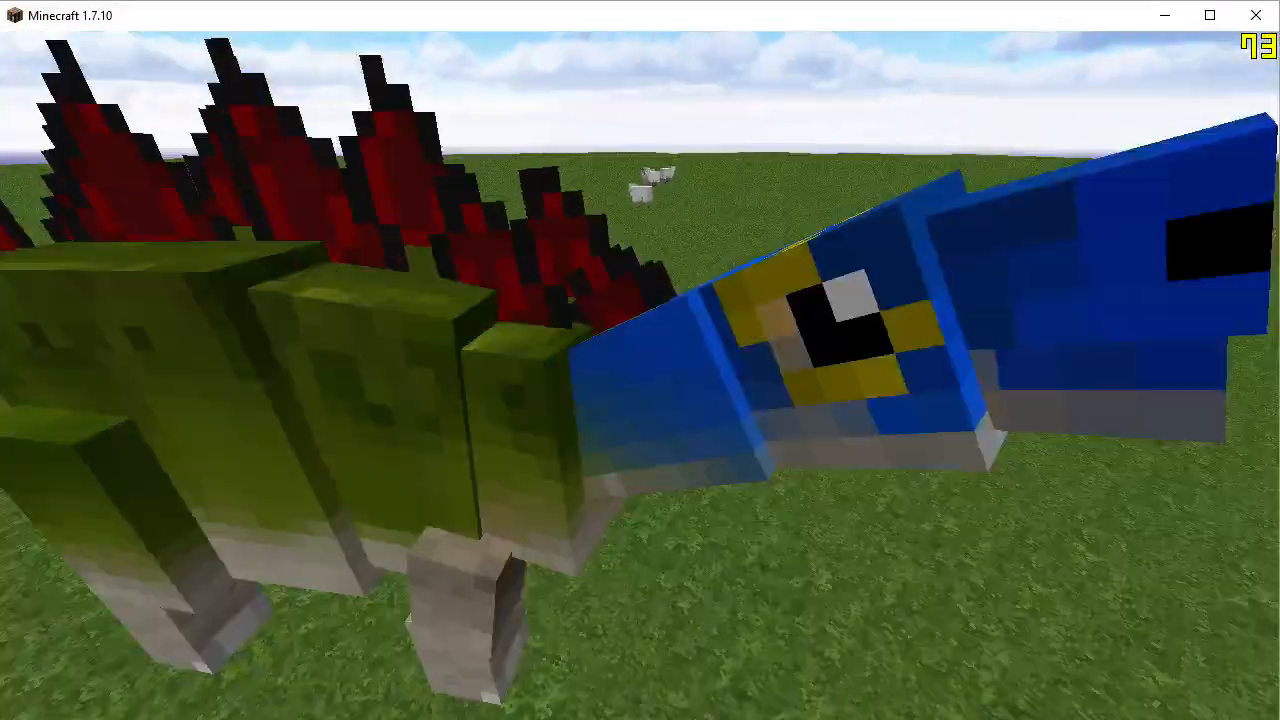
{"action": "key", "text": "shift"}
{"action": "key", "text": "s"}
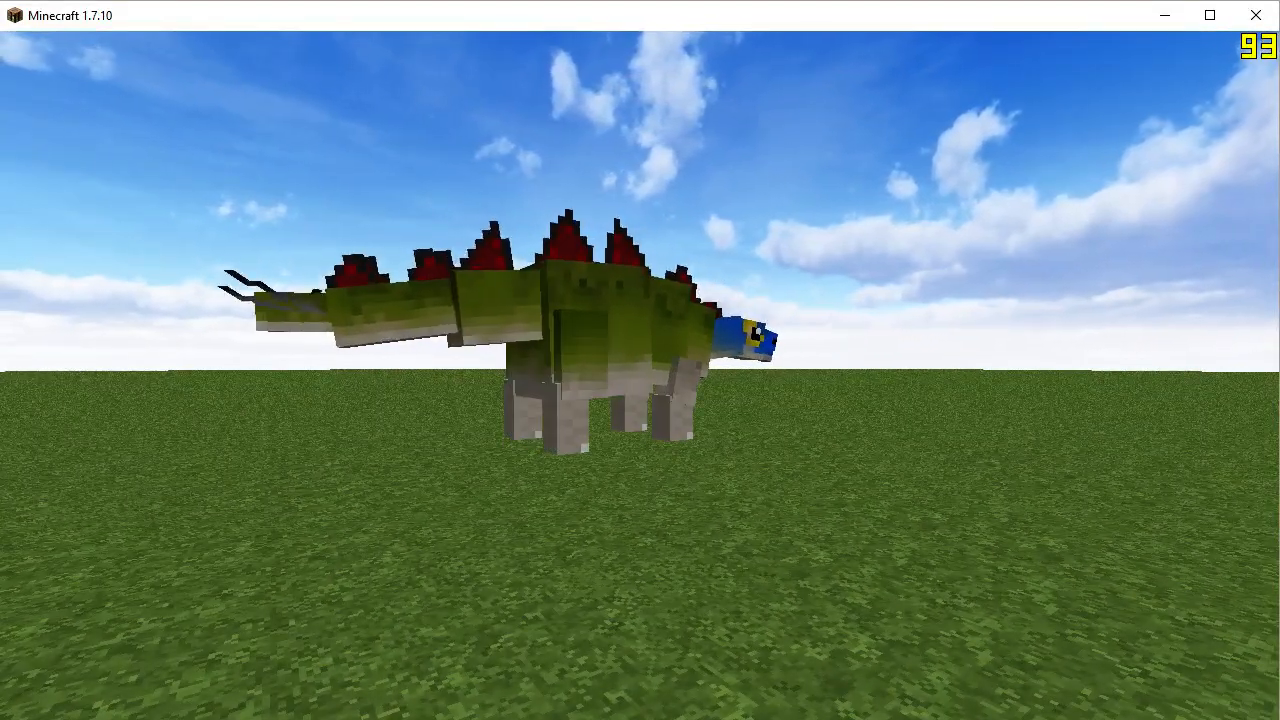
{"action": "key", "text": "a"}
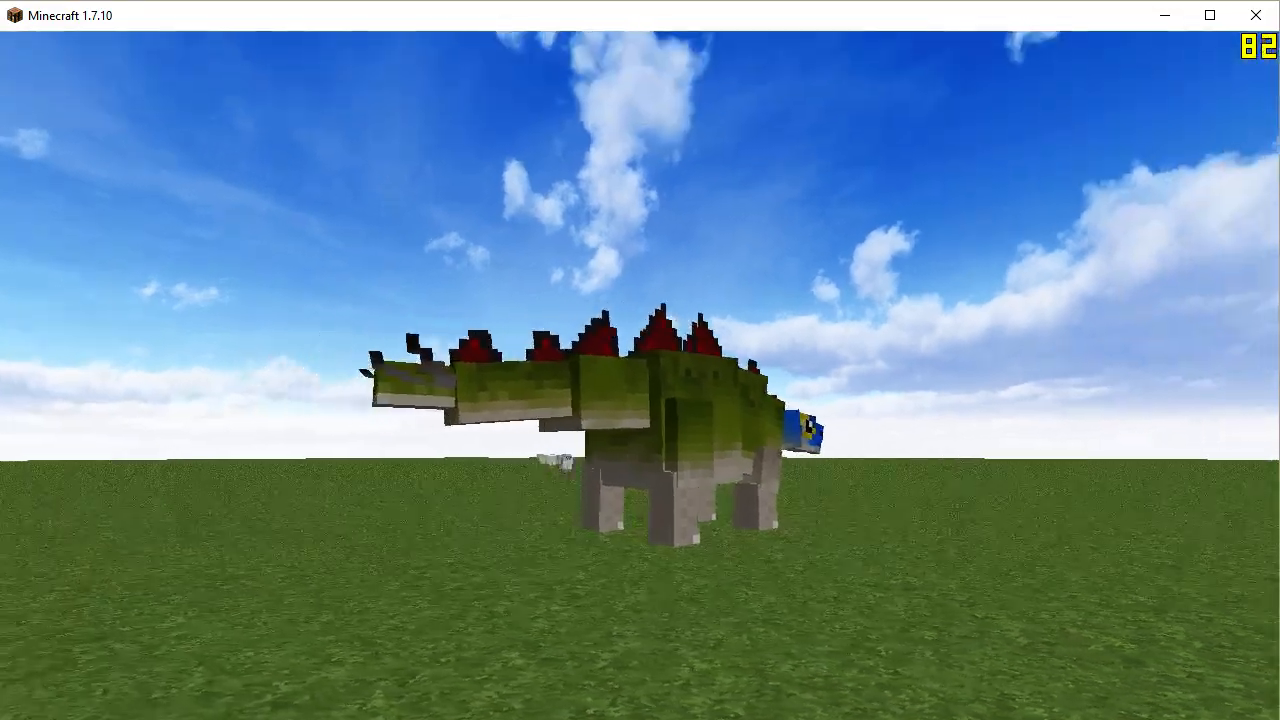
{"action": "key", "text": "space"}
{"action": "key", "text": "space"}
{"action": "key", "text": "d"}
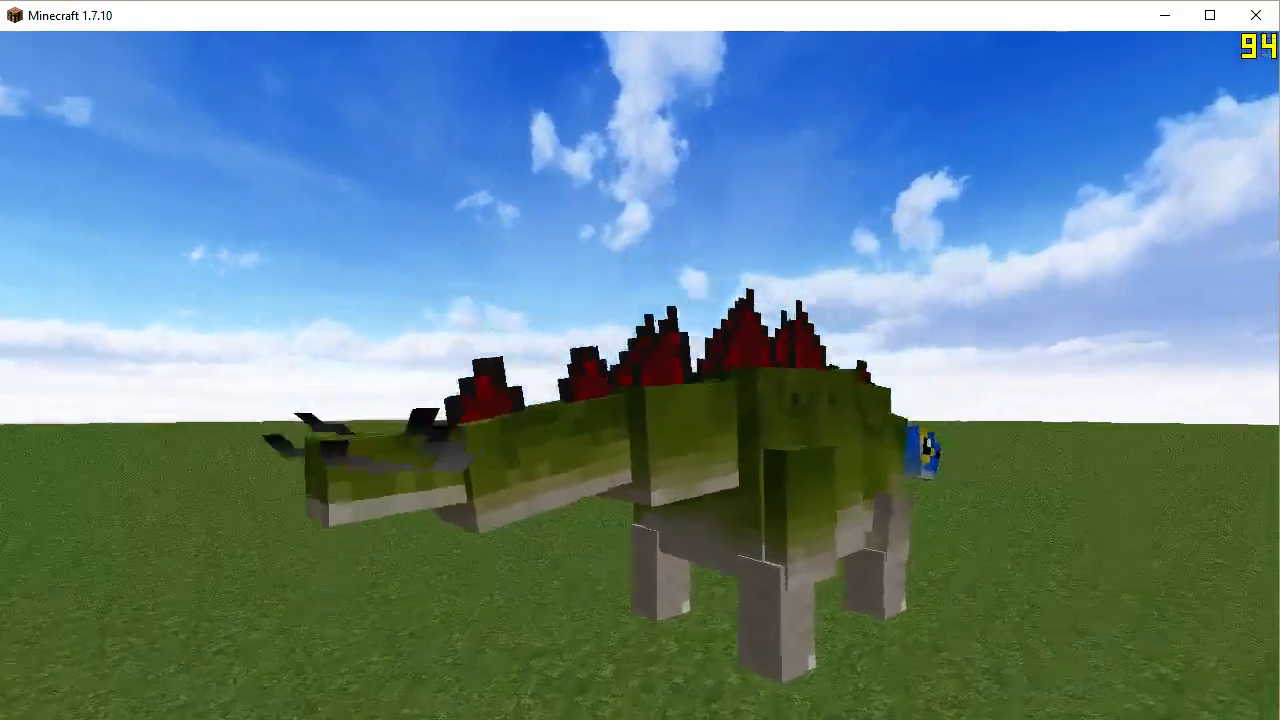
Show the game interface again and spawn a ceratosaurus on the grass with the egg from the first hotbar slot
{"action": "key", "text": "F1"}
{"action": "scroll", "coordinate": [640, 392], "scroll_direction": "up", "scroll_amount": 1}
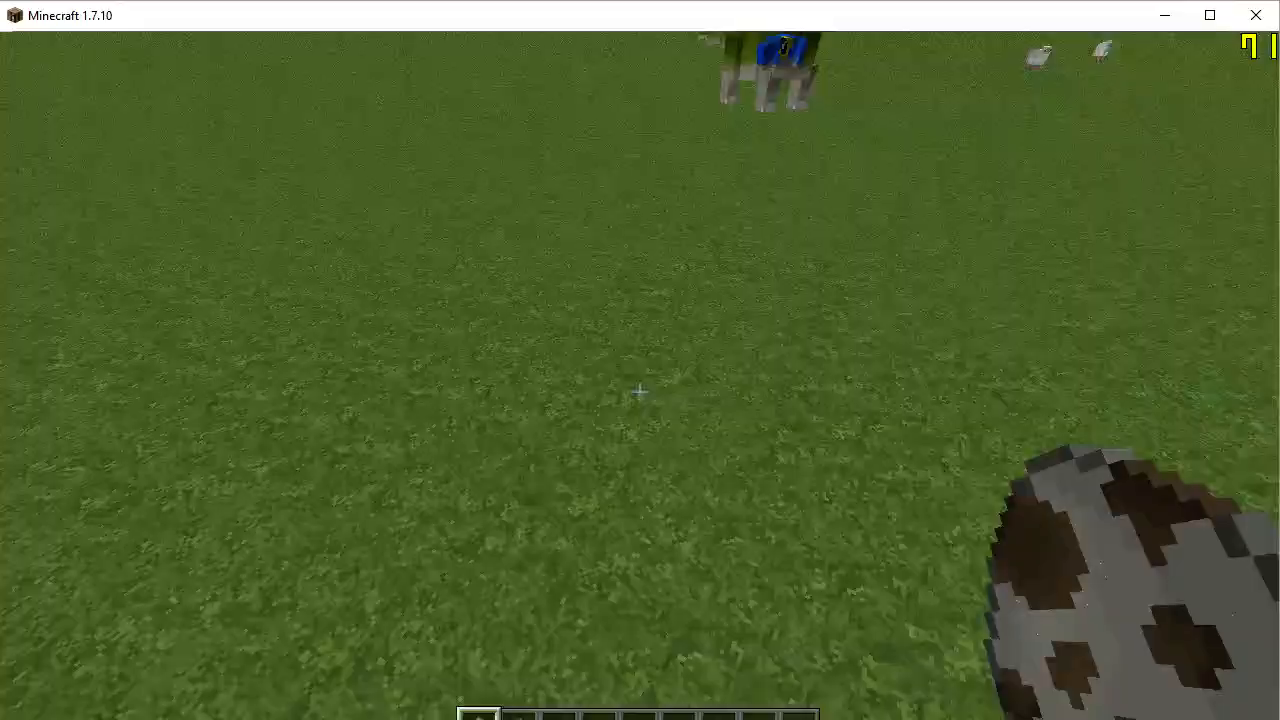
{"action": "right_click", "coordinate": [640, 392]}
Hide the game interface and examine the male ceratosaurus's dark striped skin and pale head from several sides
{"action": "key", "text": "s"}
{"action": "key", "text": "F1"}
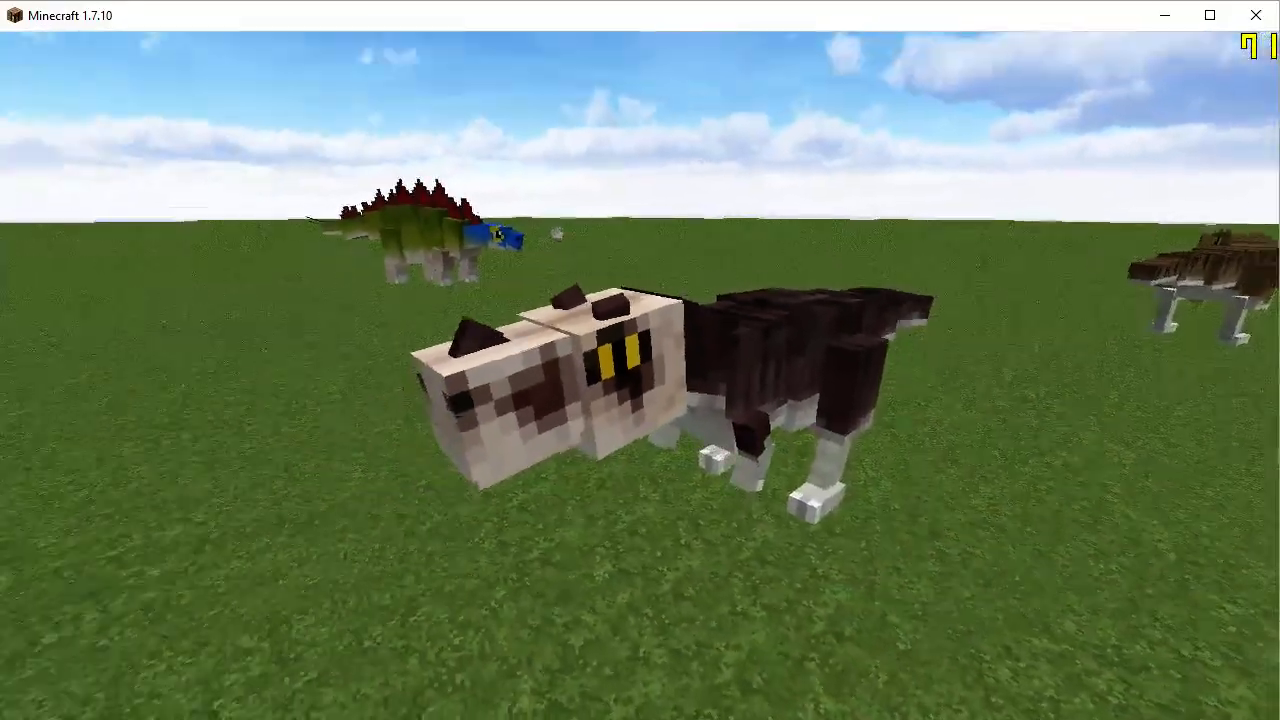
{"action": "key", "text": "d"}
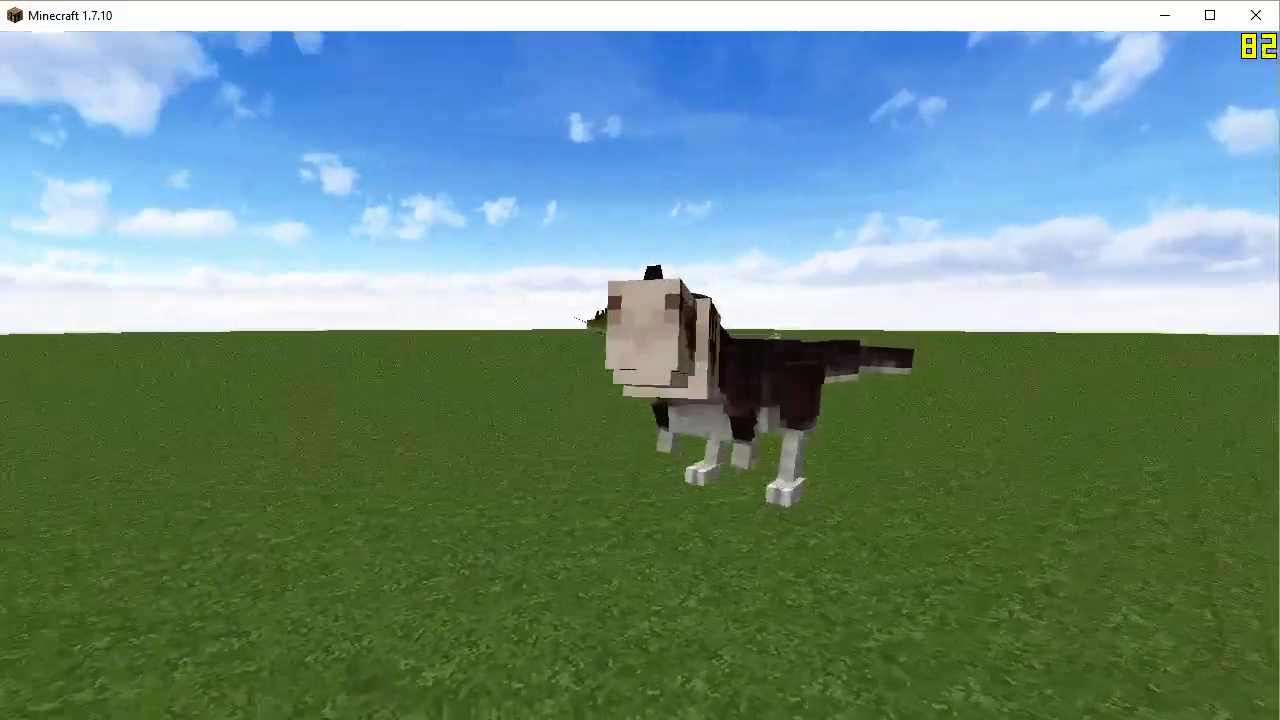
{"action": "key", "text": "a"}
{"action": "key", "text": "a"}
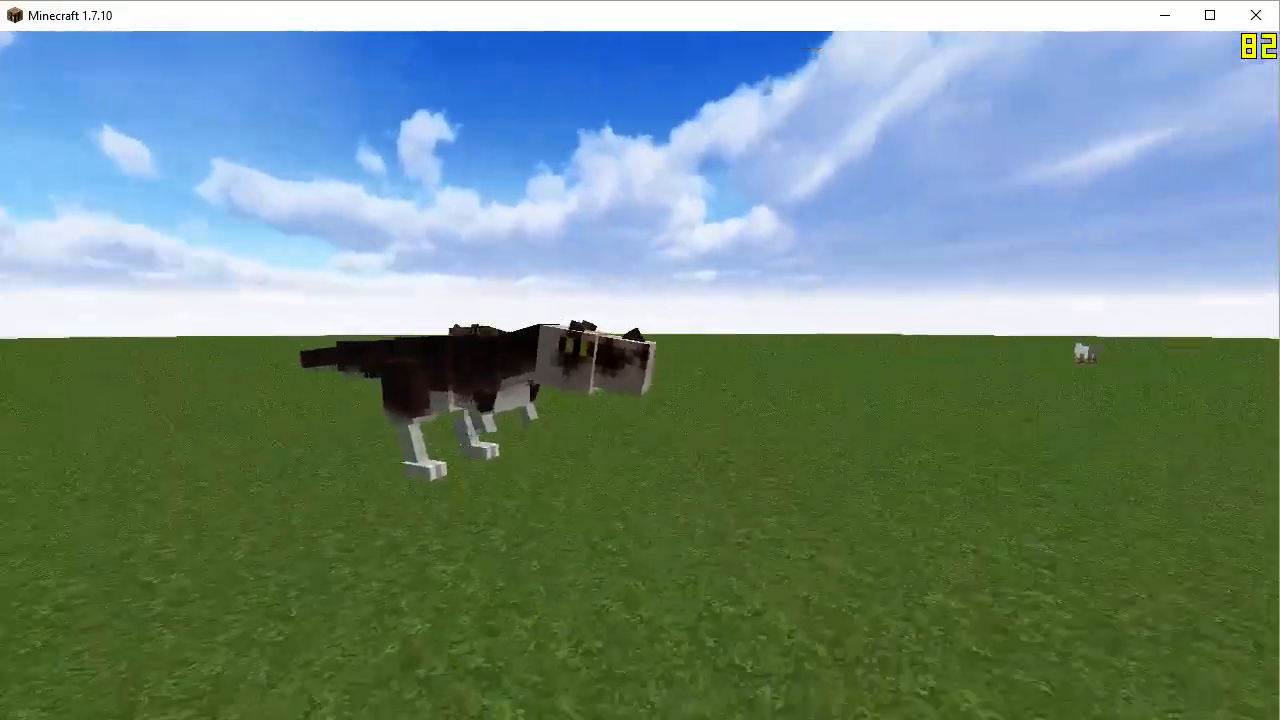
{"action": "key", "text": "w"}
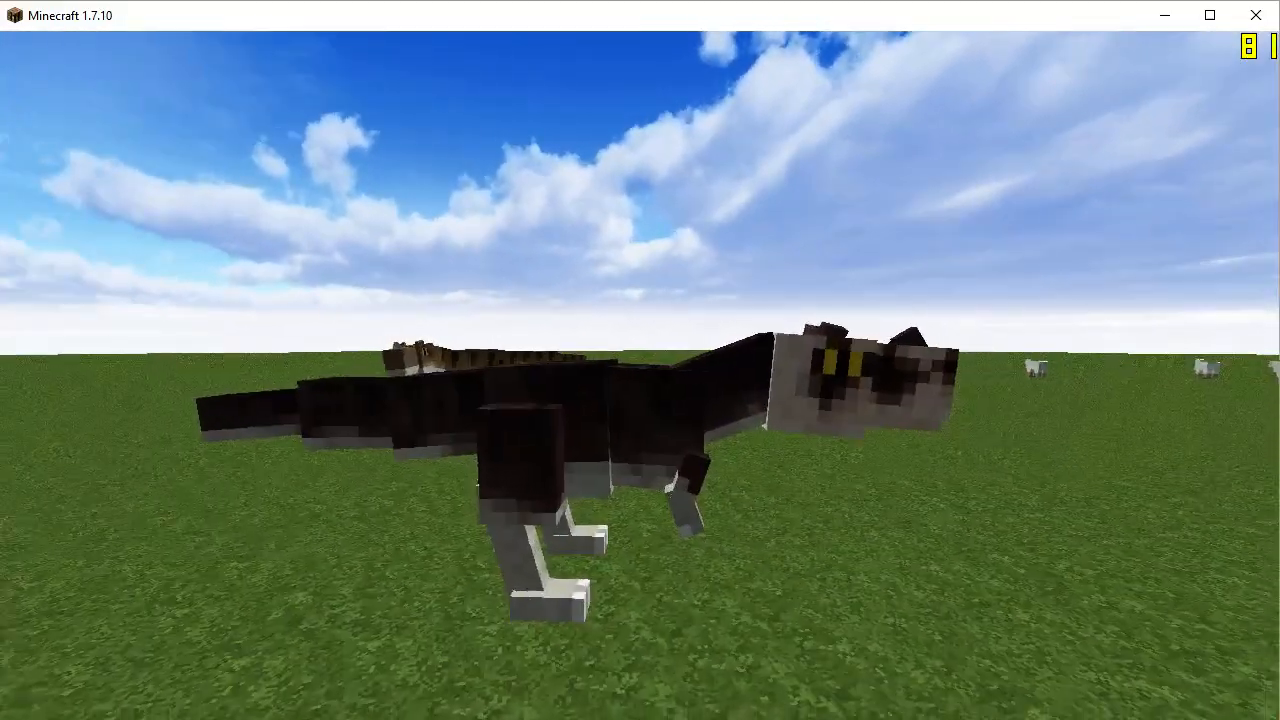
{"action": "key", "text": "a"}
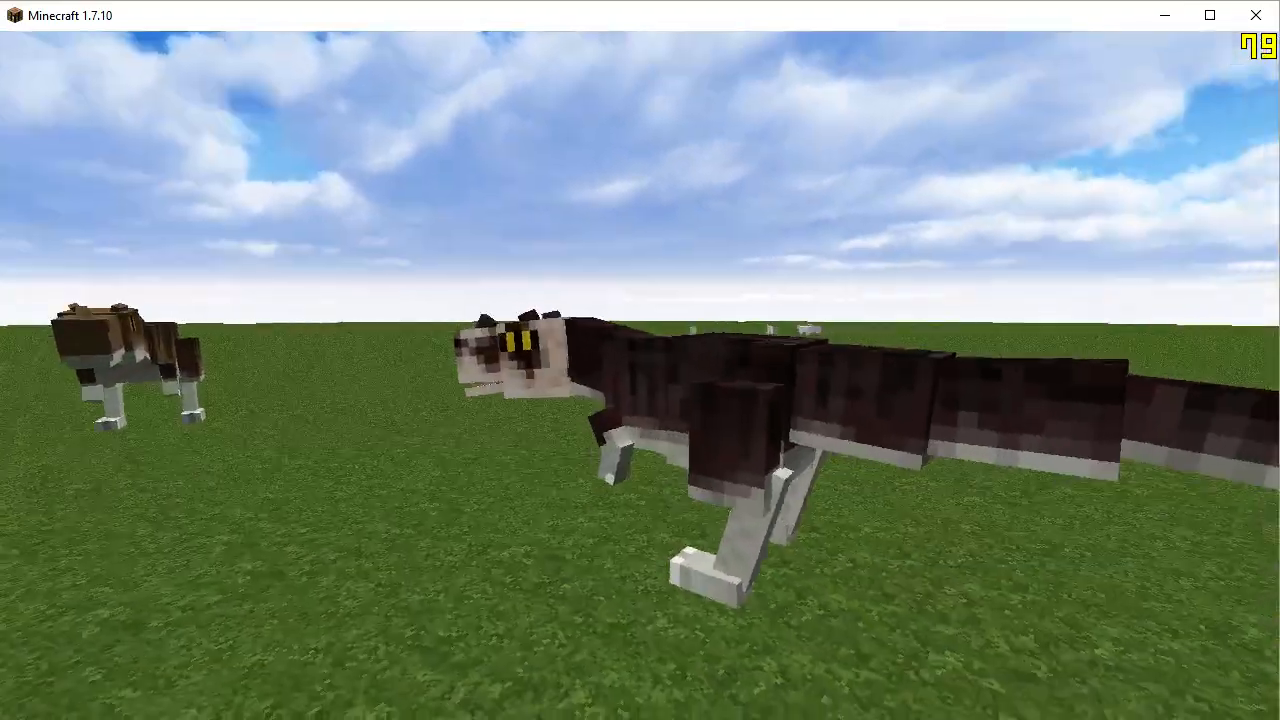
Fly over to the male ceratosaurus and examine its head texture up close from the side and front
{"action": "key", "text": "d"}
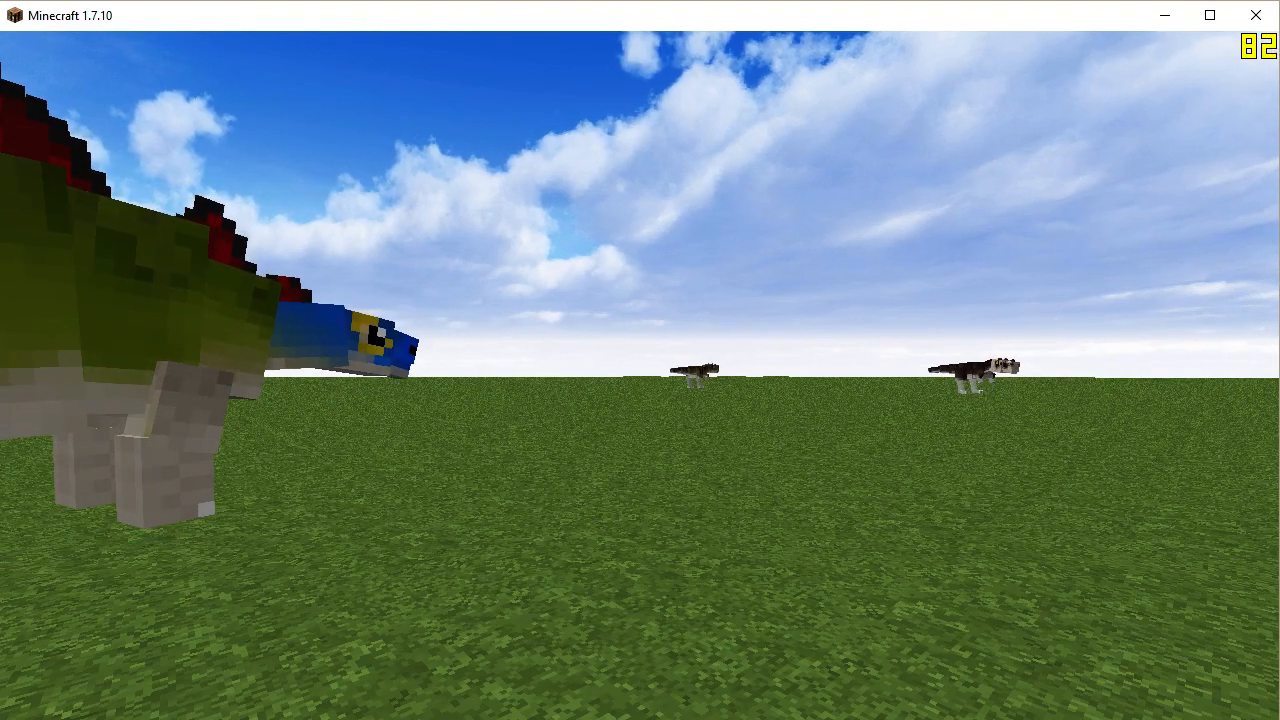
{"action": "key", "text": "space"}
{"action": "key", "text": "space"}
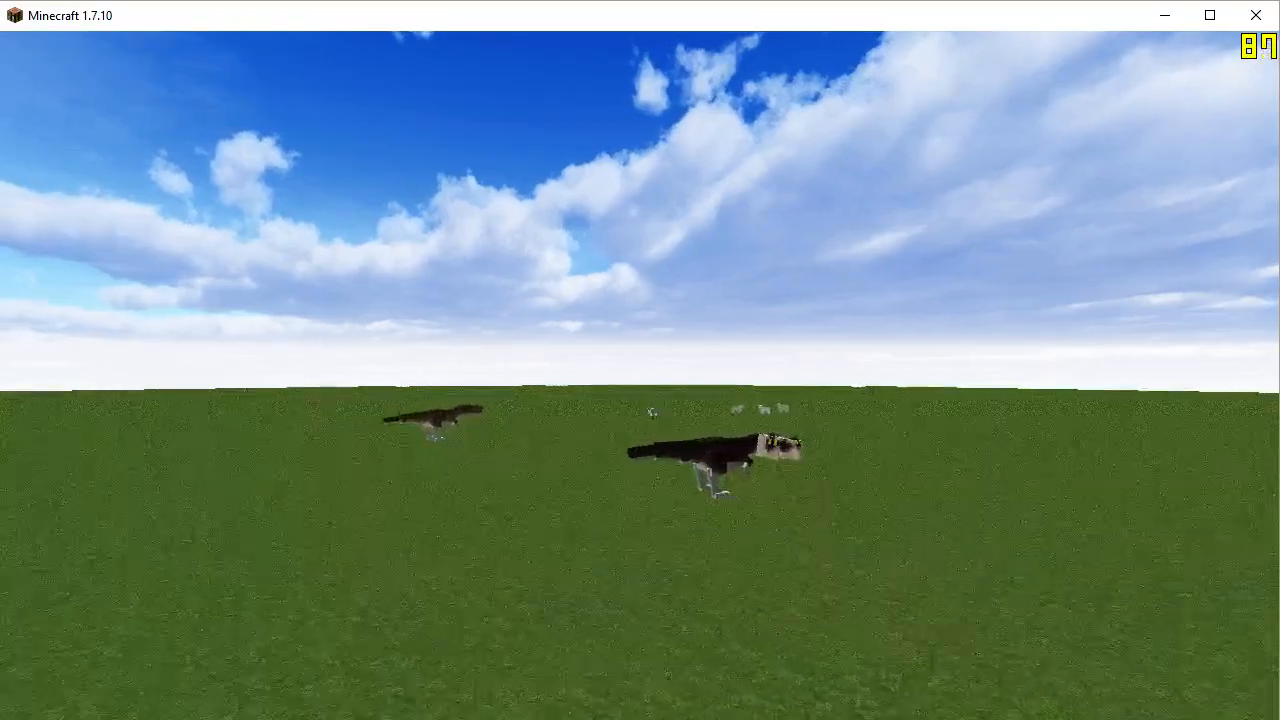
{"action": "key", "text": "w"}
{"action": "key", "text": "shift"}
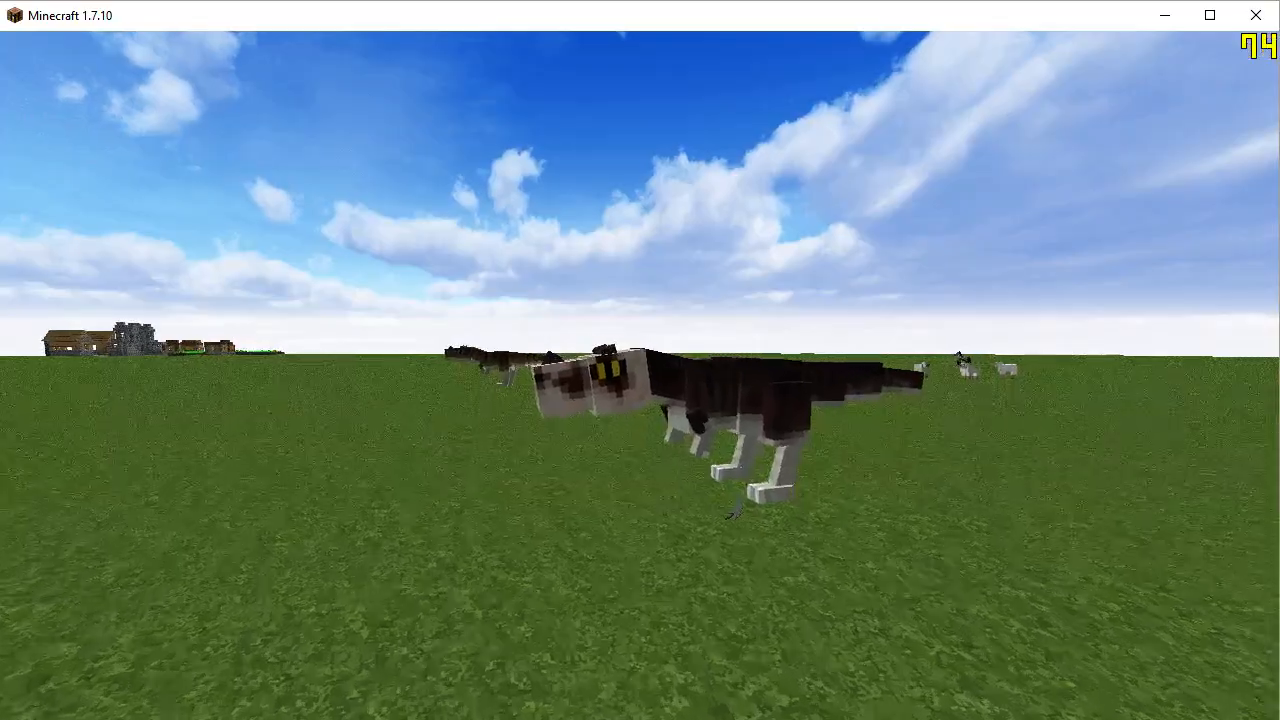
{"action": "key", "text": "w"}
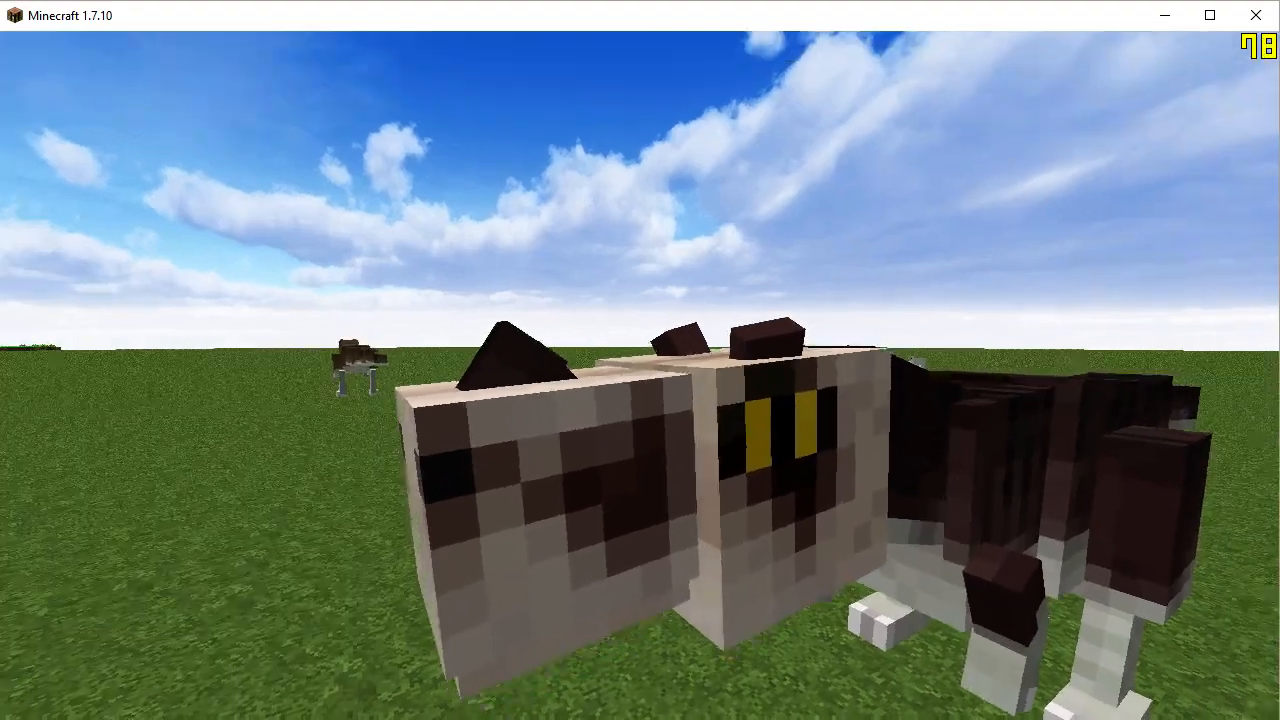
{"action": "key", "text": "a"}
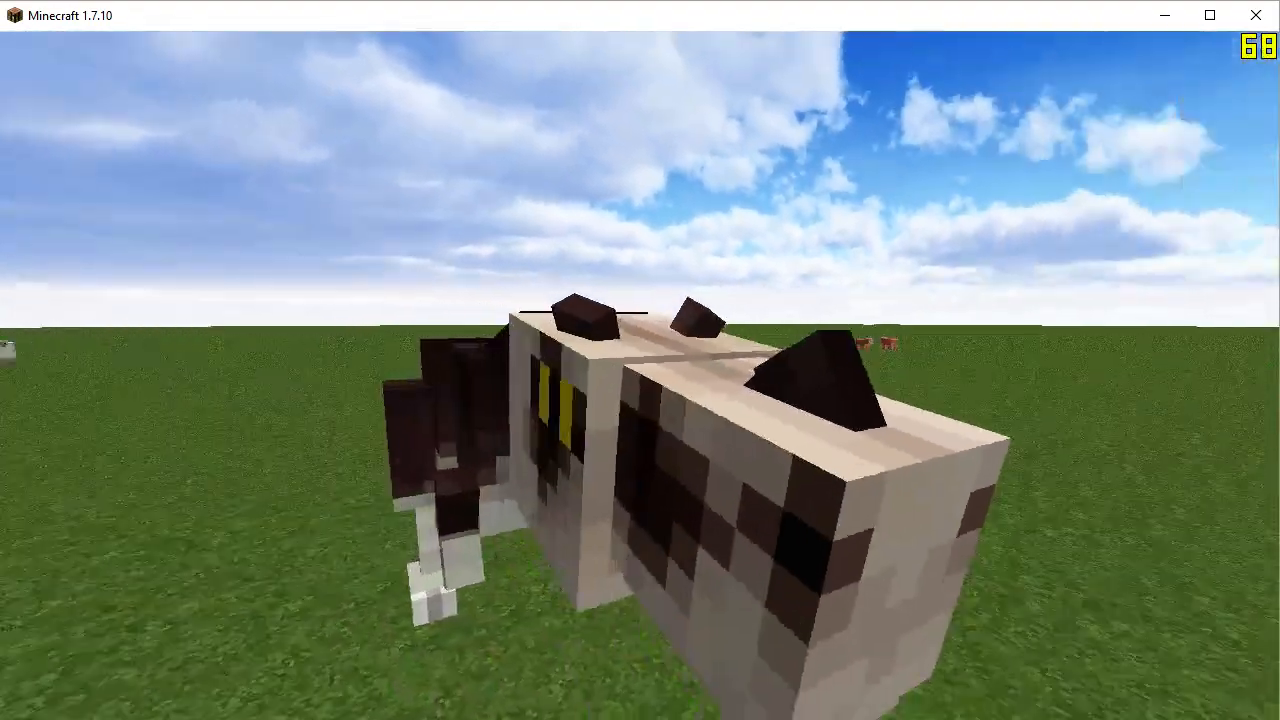
{"action": "key", "text": "s"}
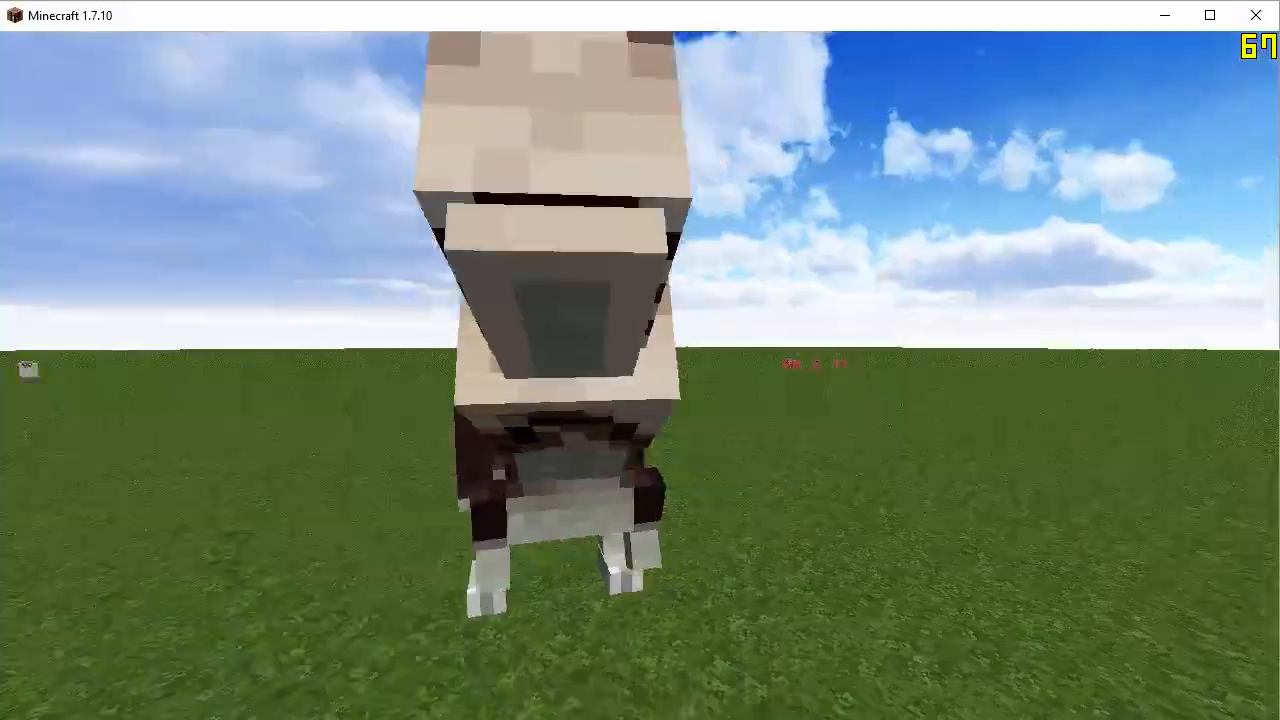
Follow the walking male ceratosaurus and examine its body, leg and tail texture from both sides
{"action": "key", "text": "w"}
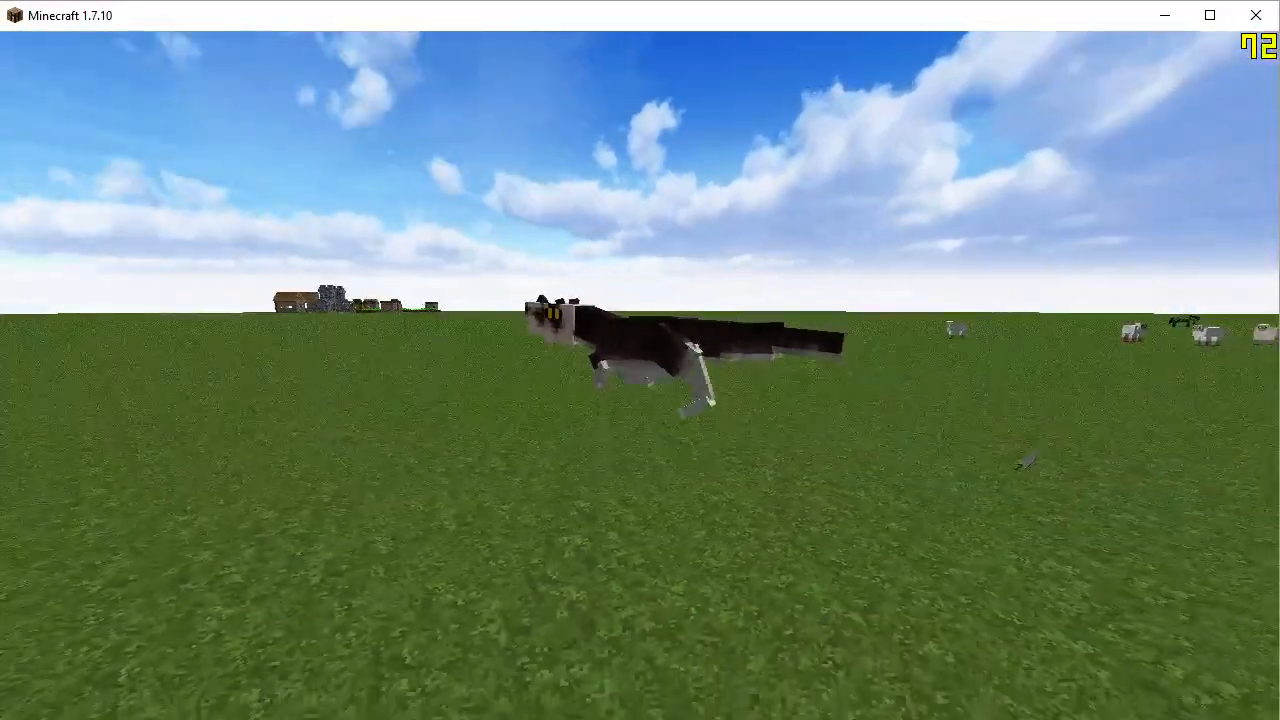
{"action": "key", "text": "w"}
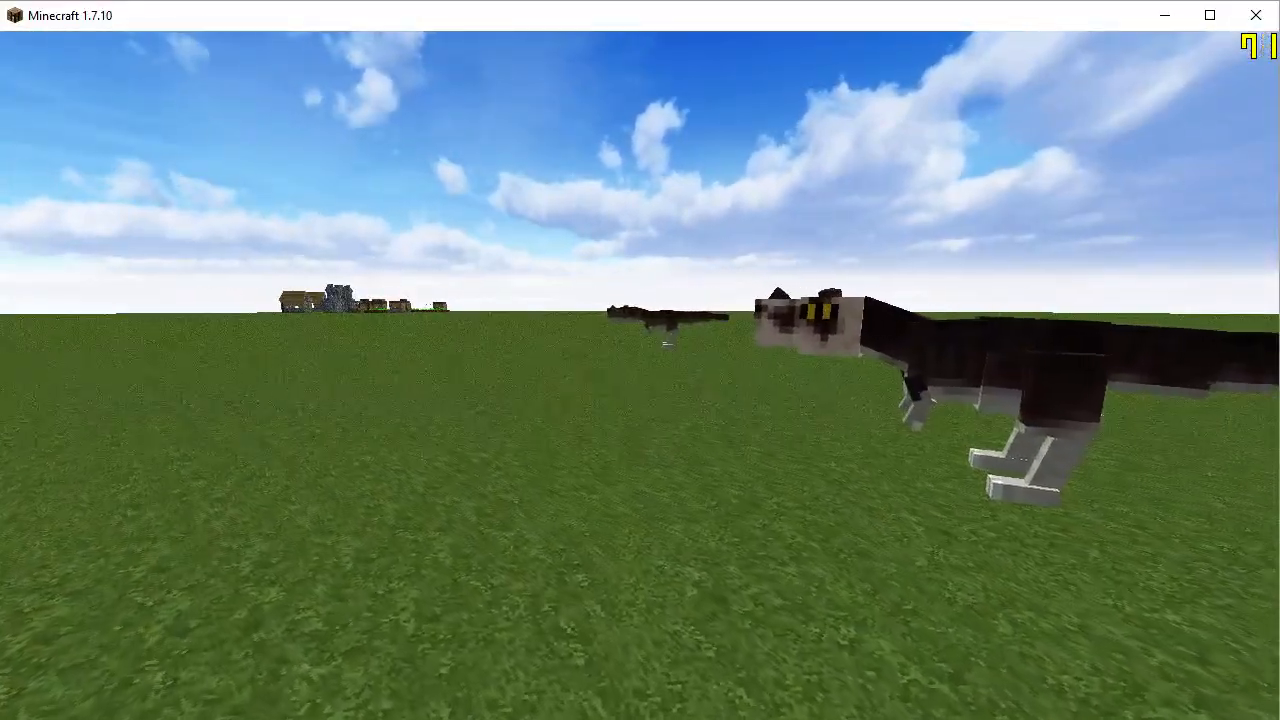
{"action": "key", "text": "w"}
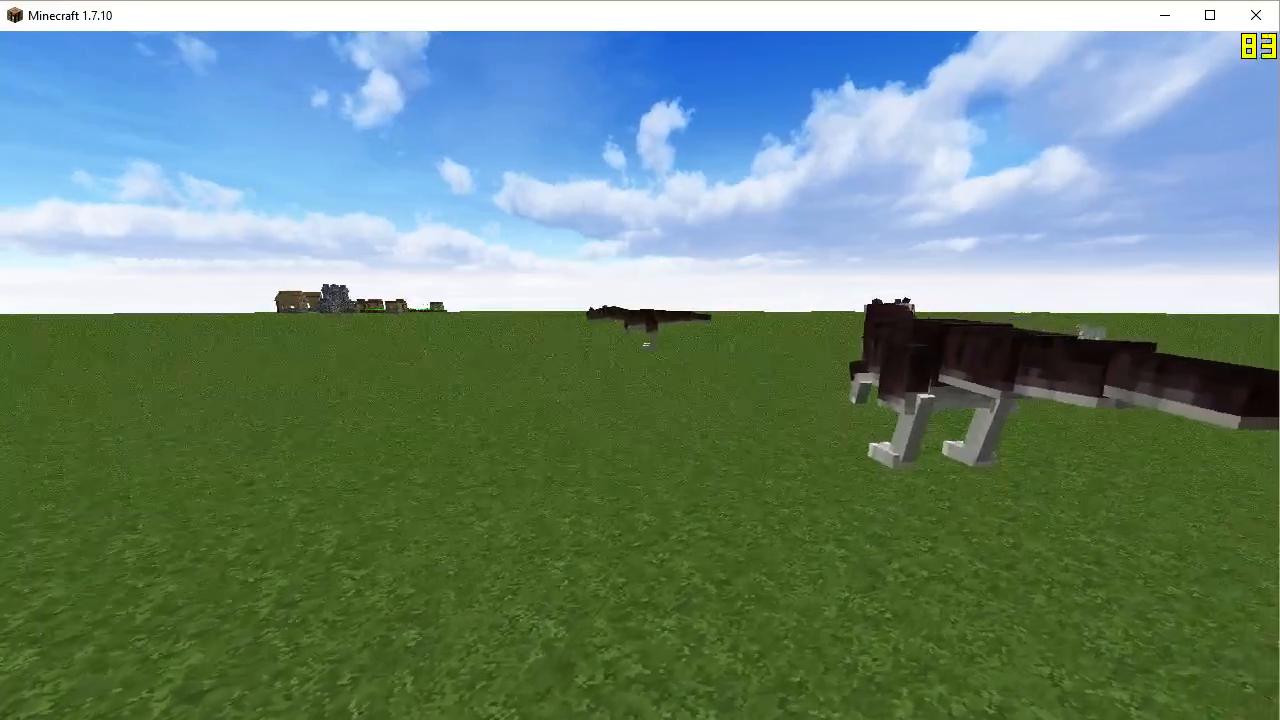
{"action": "key", "text": "d"}
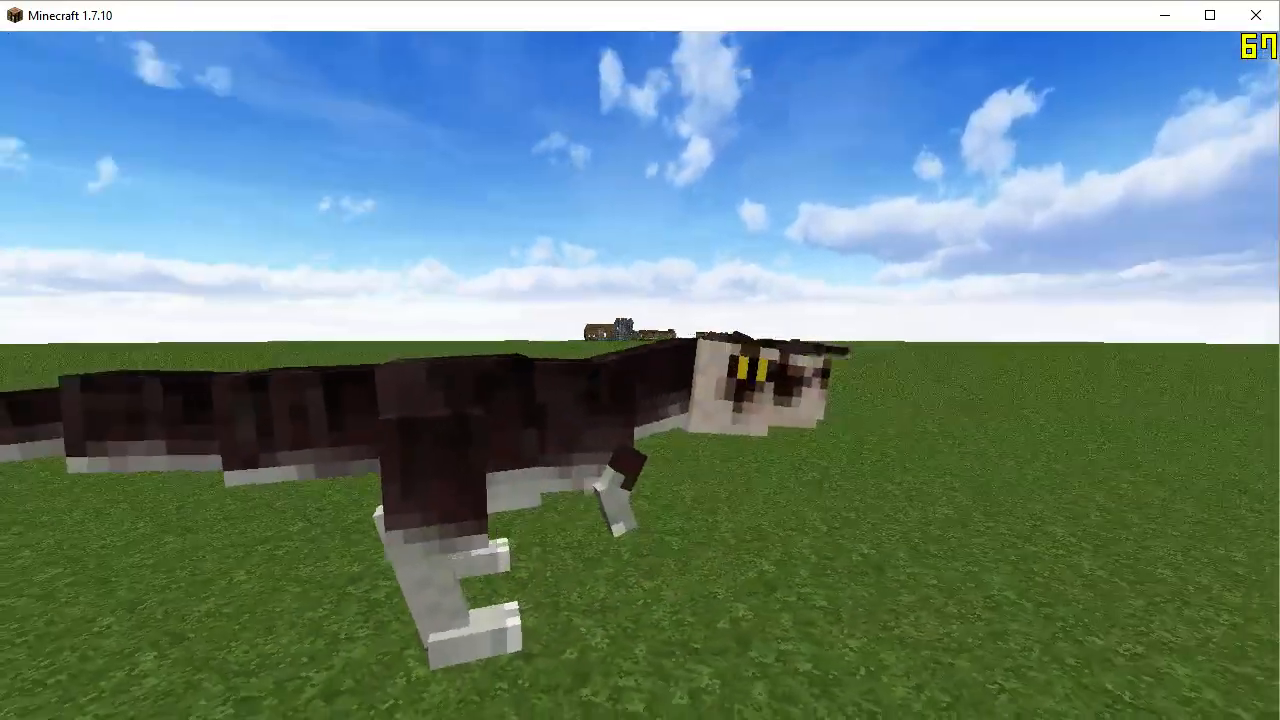
{"action": "key", "text": "s"}
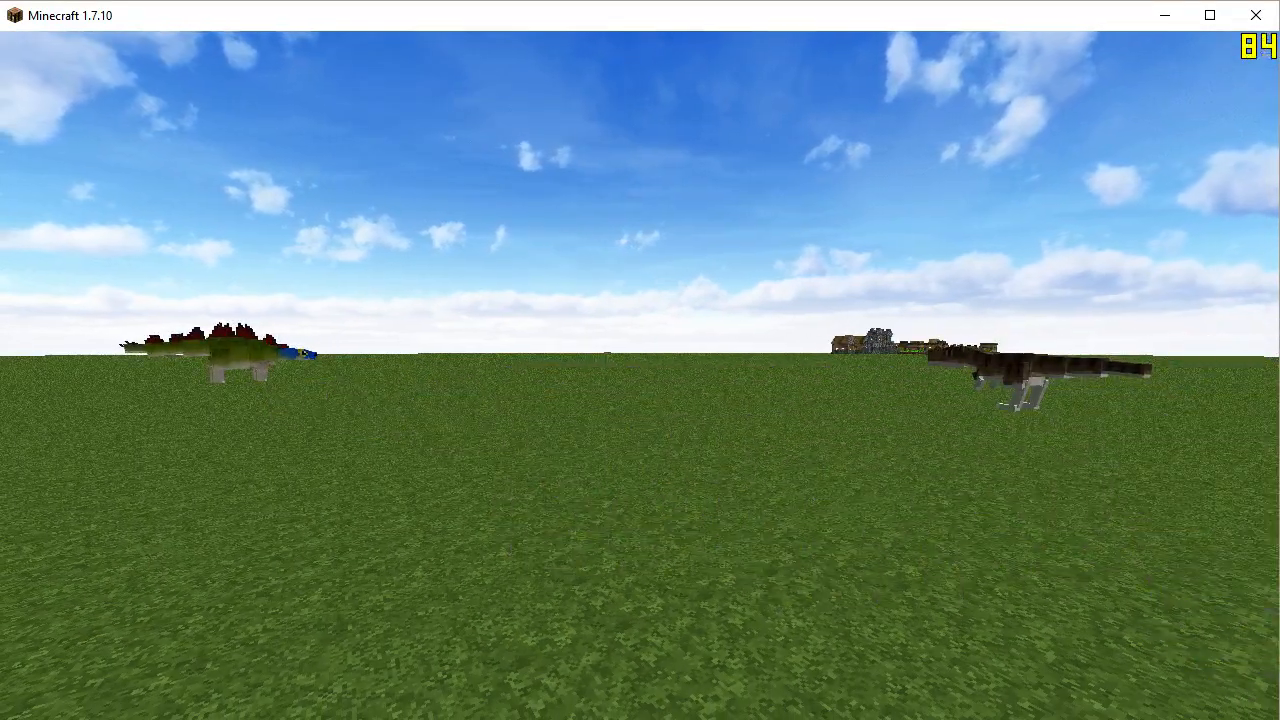
Release the game's pointer by opening the chat, and switch to the Open Broadcaster Software window
{"action": "key", "text": "t"}
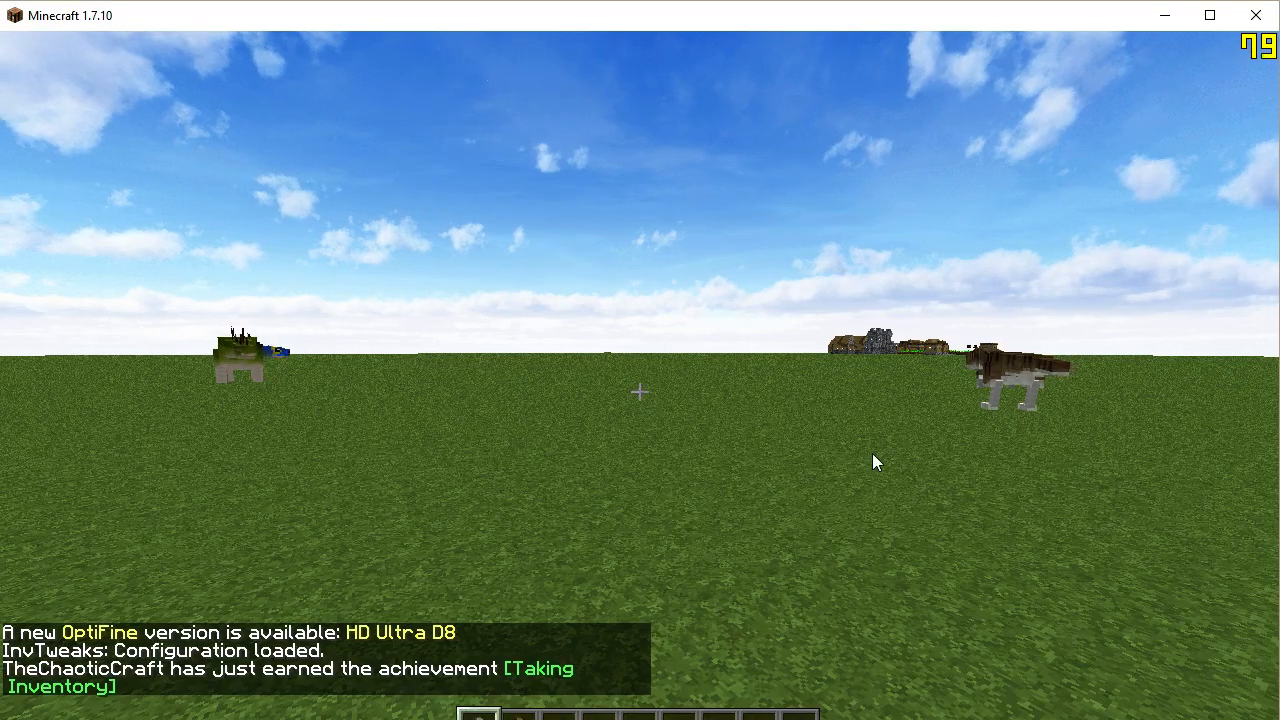
{"action": "key", "text": "alt+Tab"}
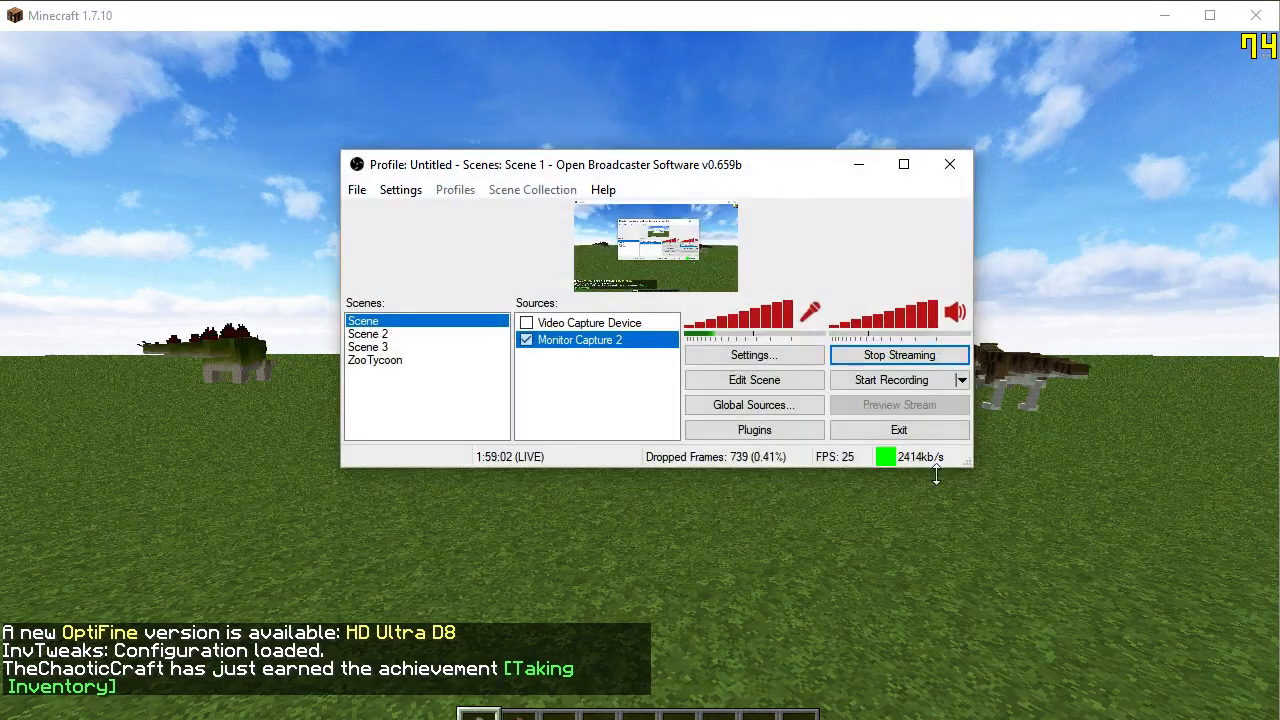